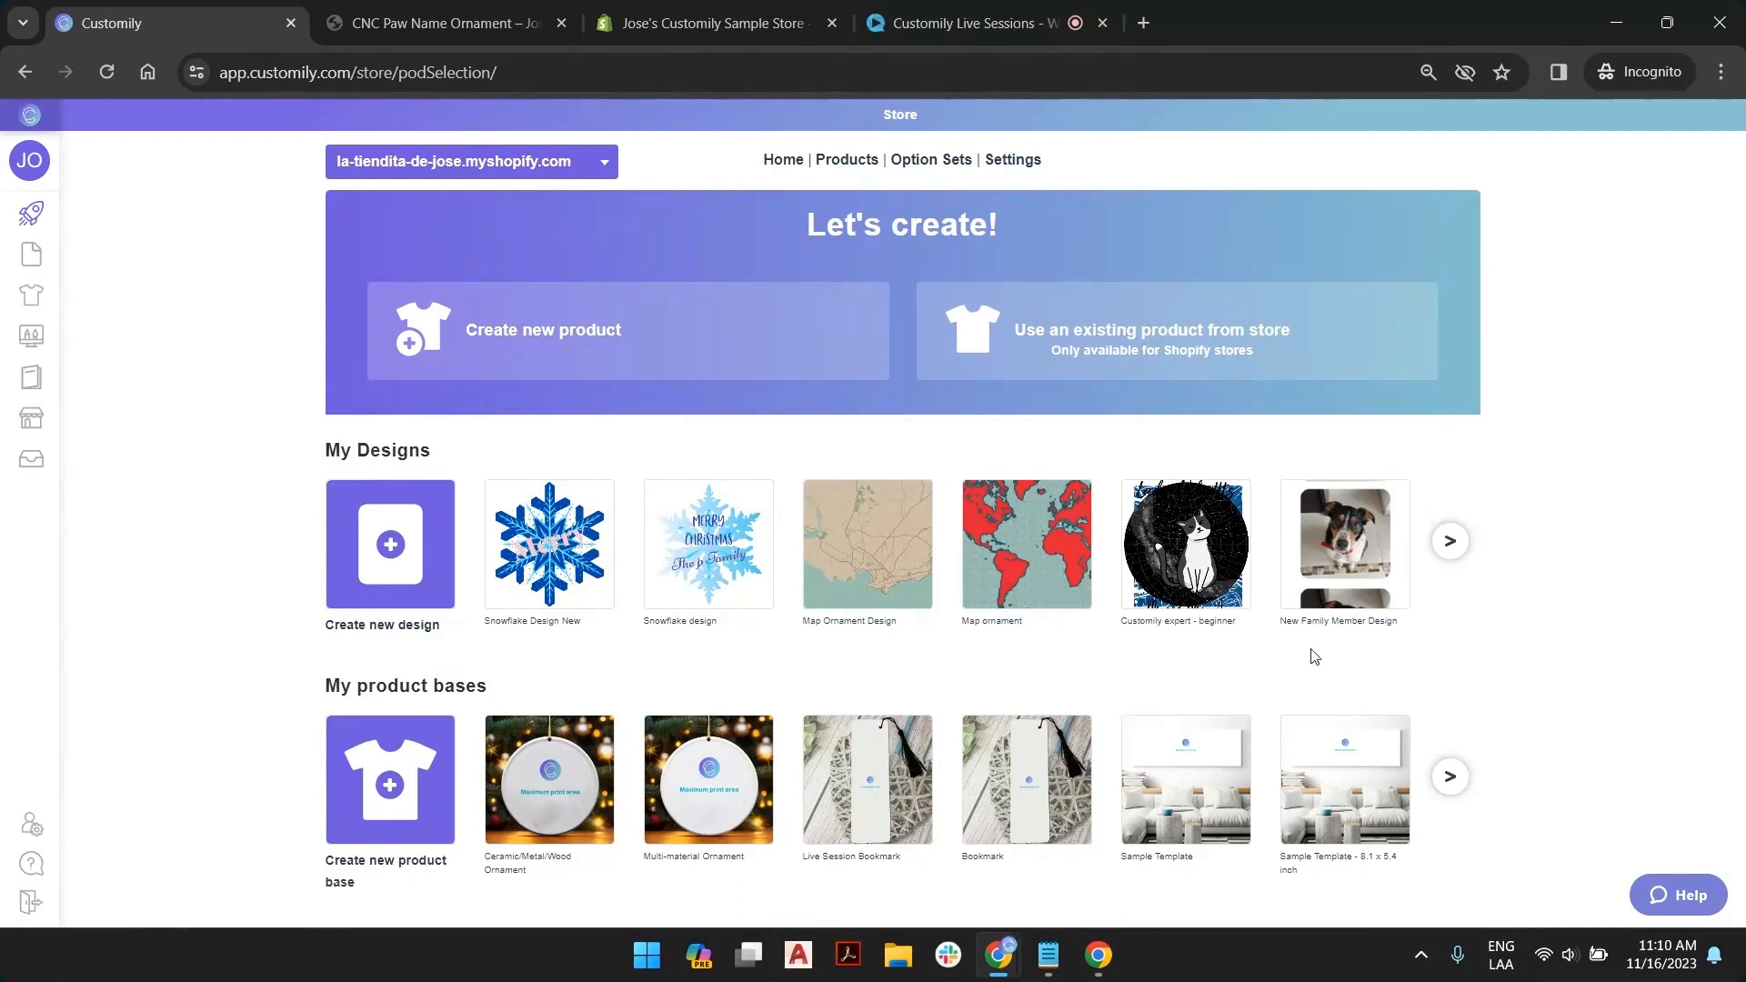
Choose to create a new product and look through the available print-on-demand providers up to MerchOne
mouse_move(54, 219)
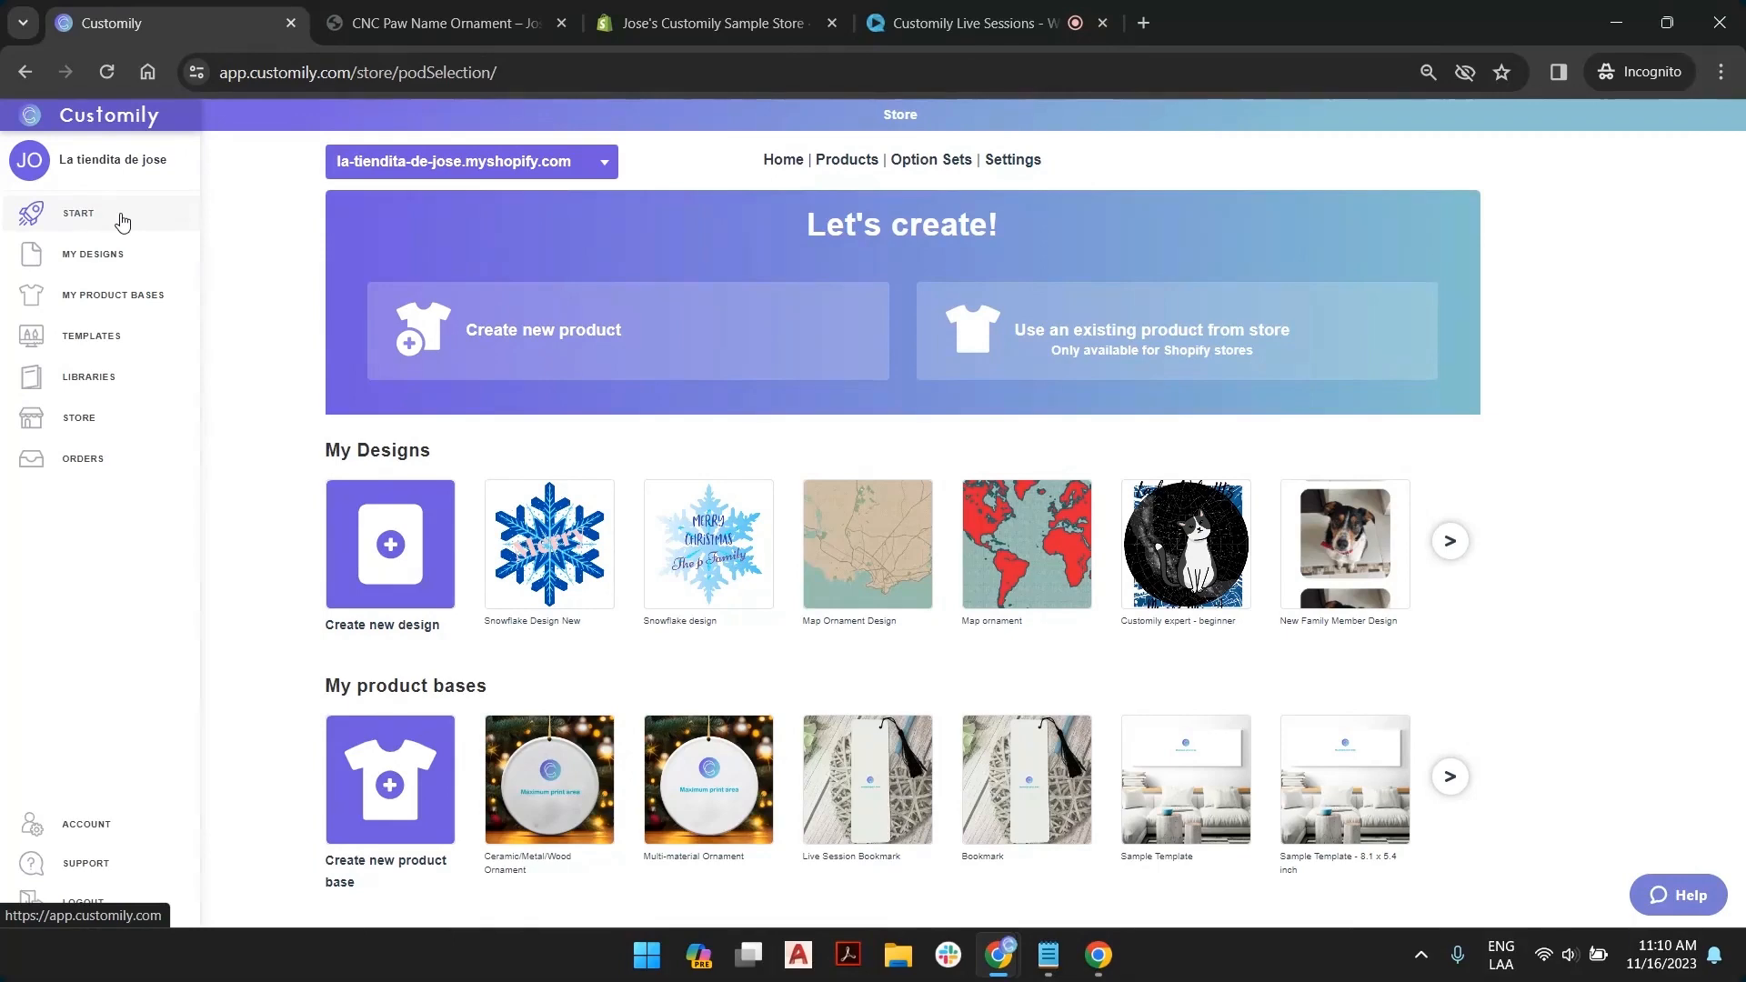
click(551, 342)
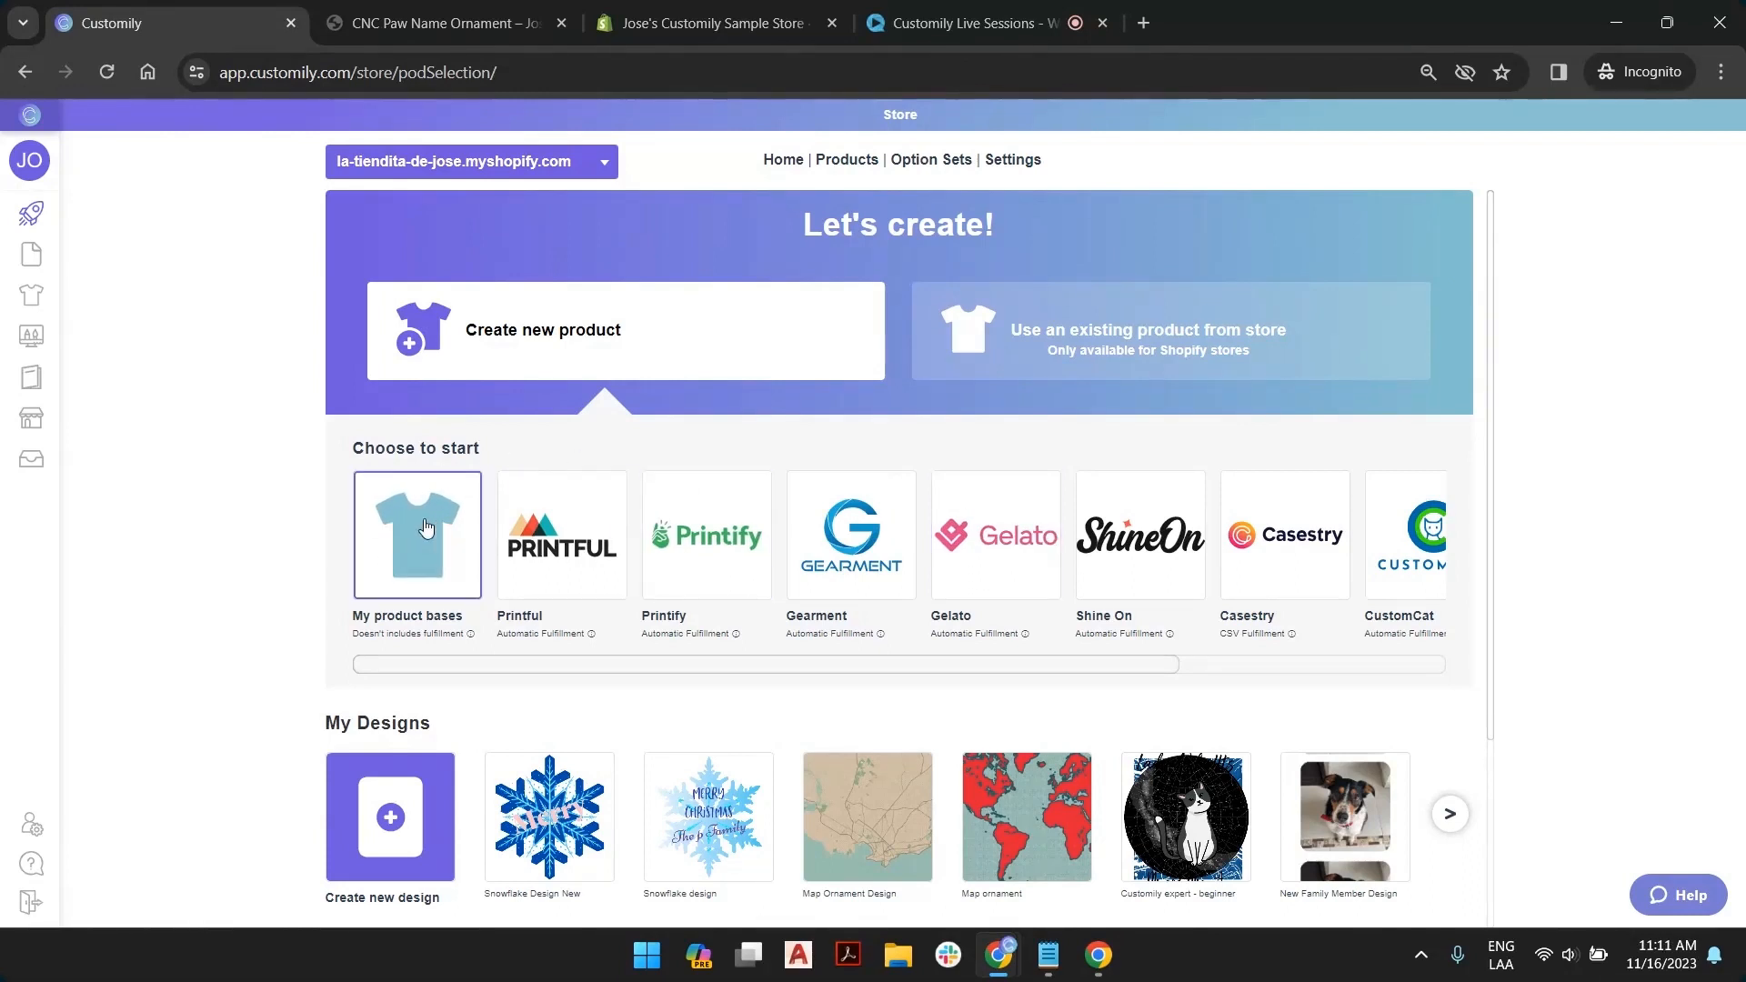
drag(904, 662, 1204, 682)
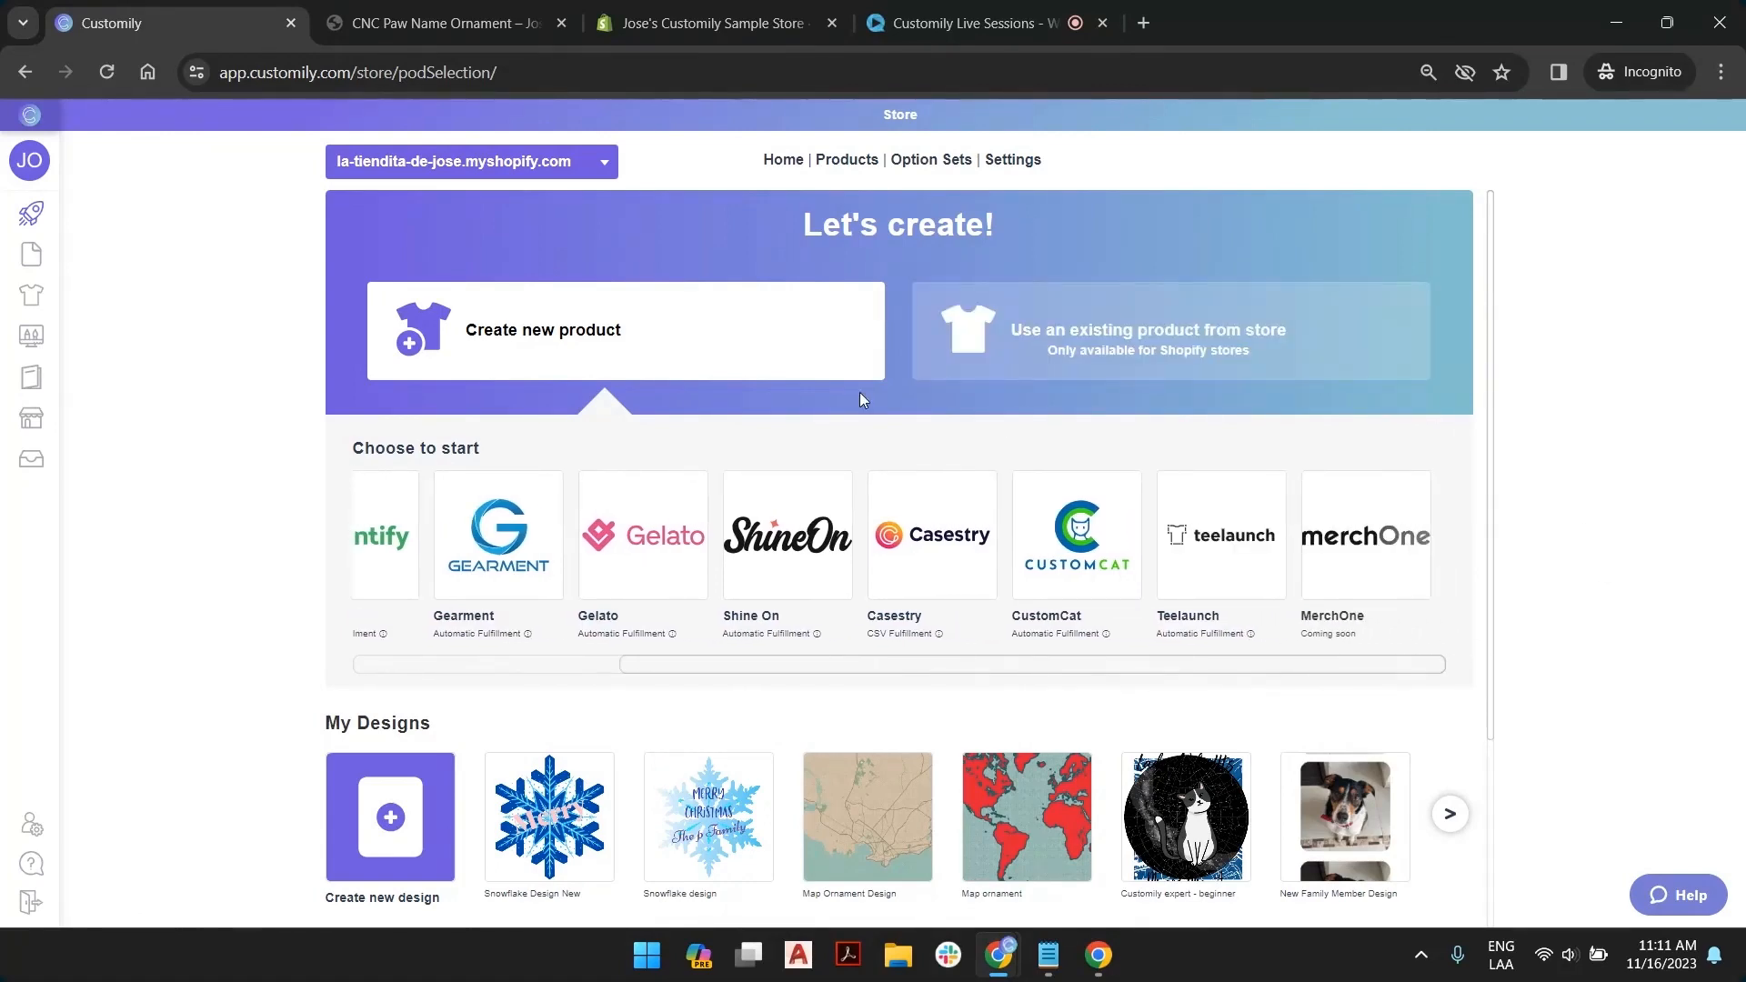
Review the sample CNC Paw Name Ornament product page, including its preview image and pet's name personalization field
scroll(861, 397, down, 3)
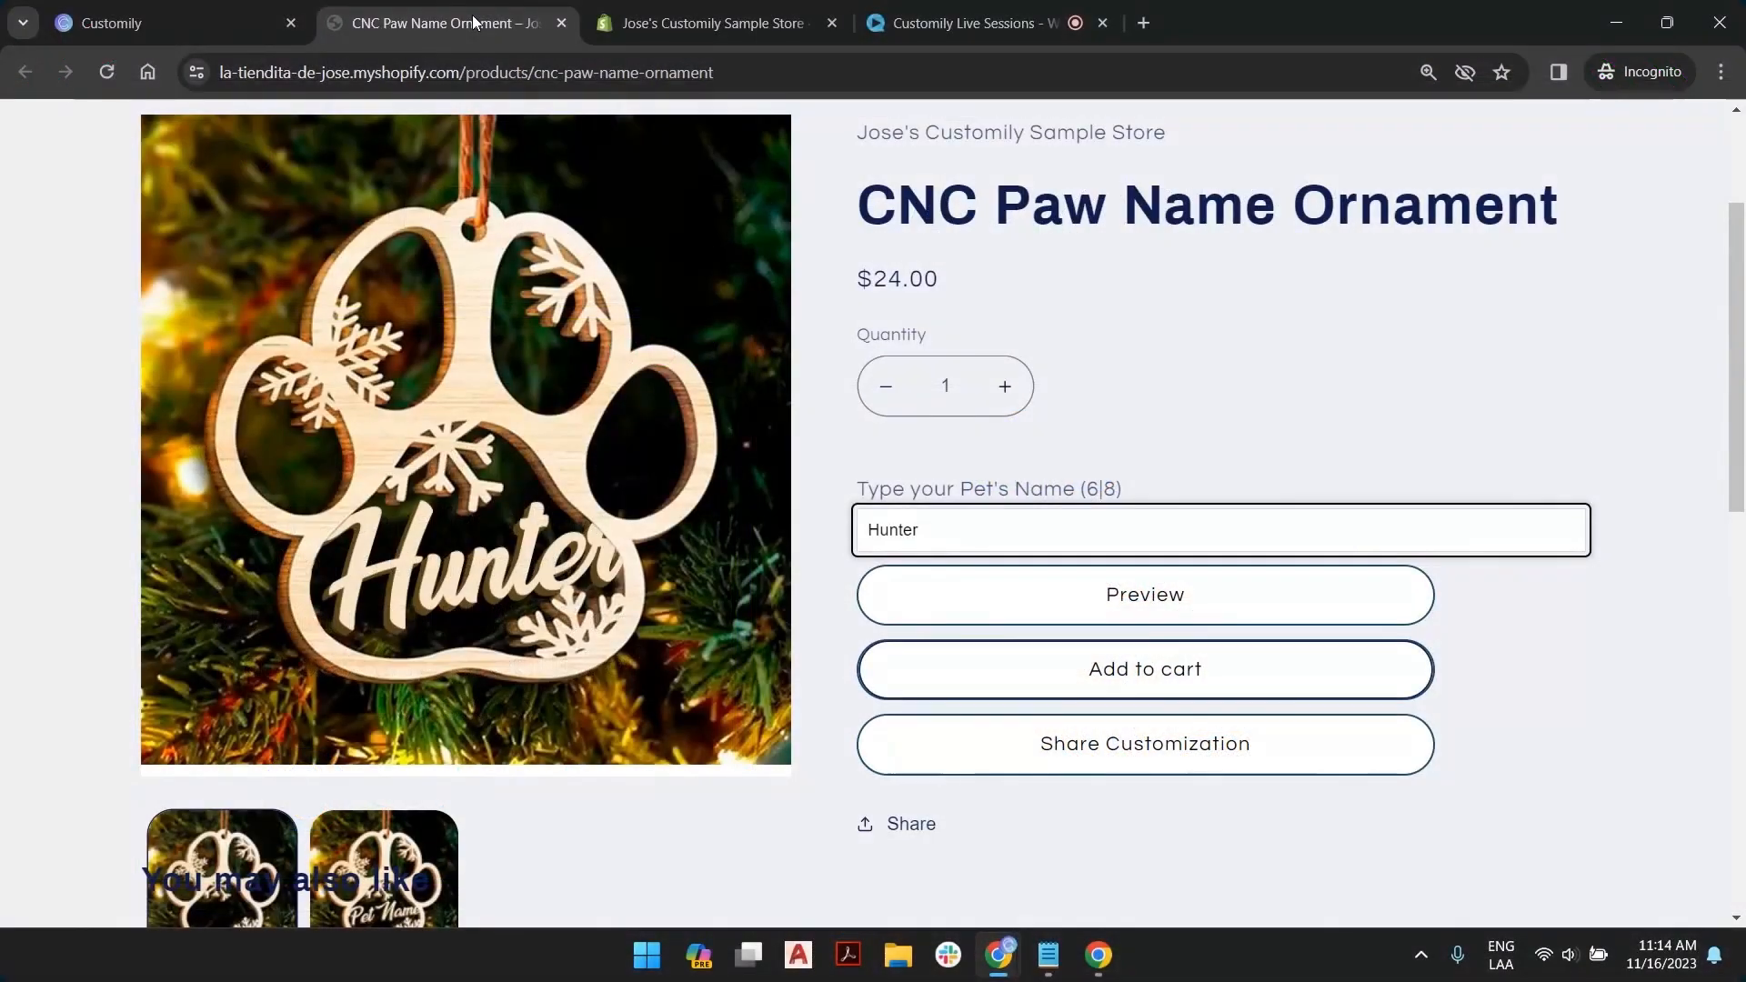
scroll(1218, 454, up, 3)
click(1219, 454)
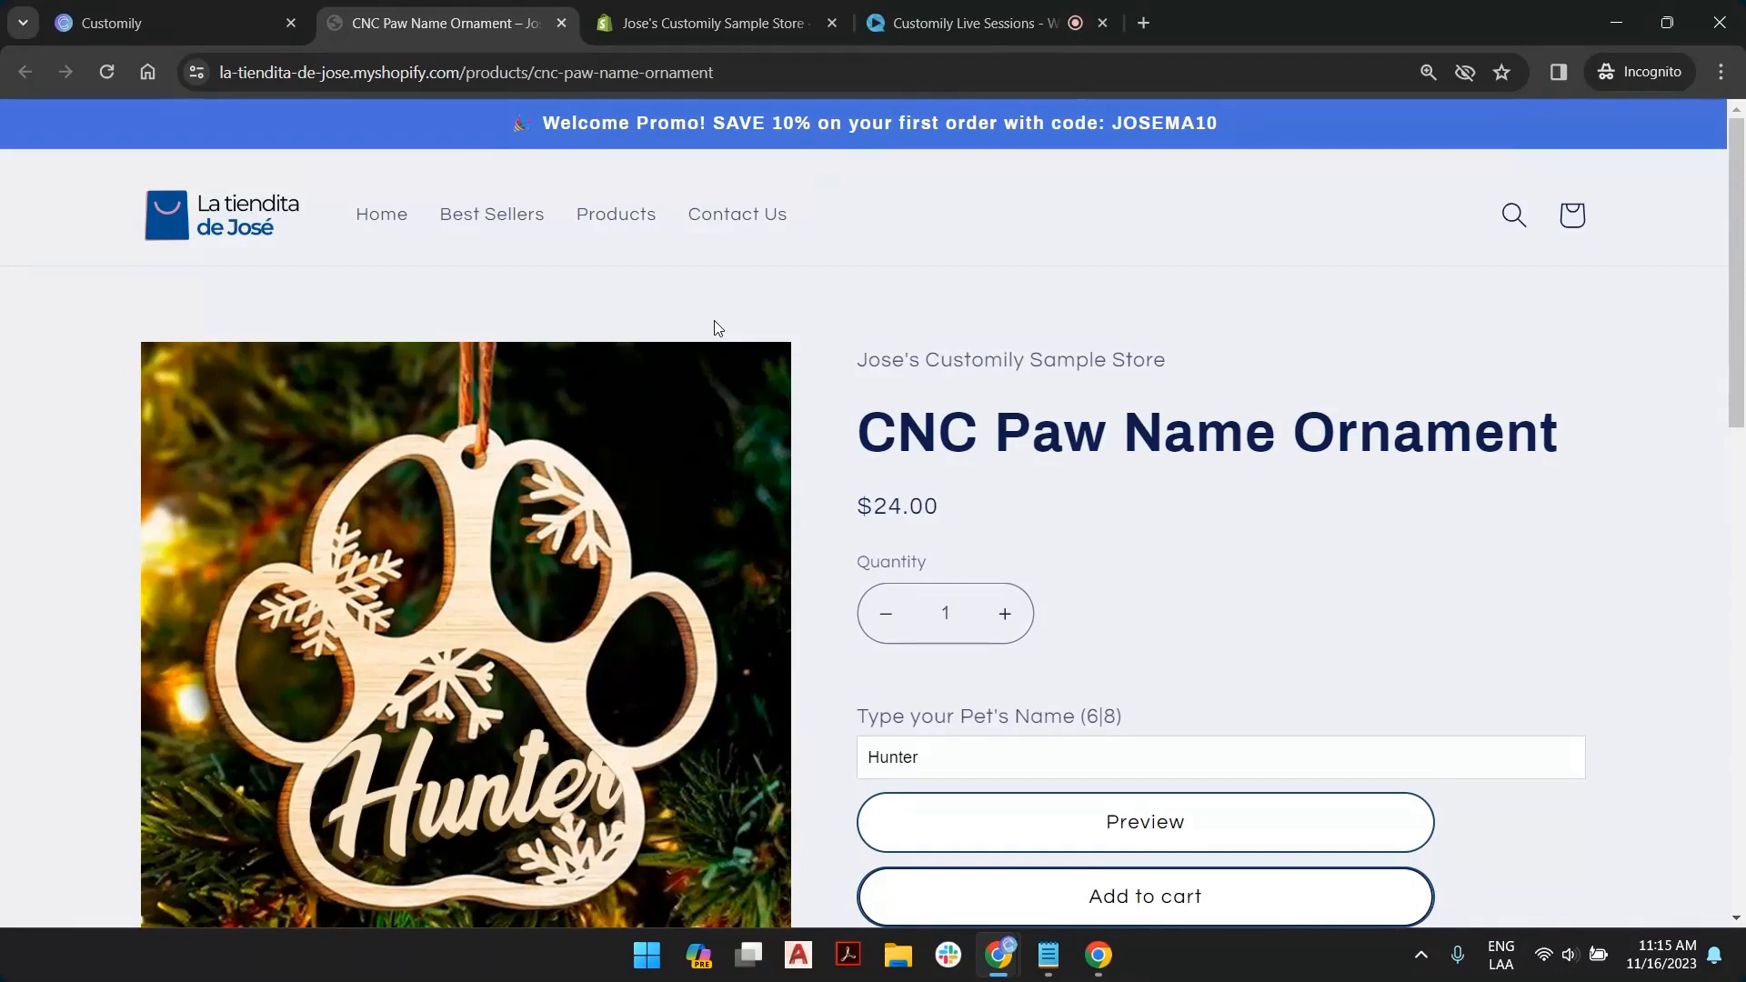
scroll(1251, 323, down, 2)
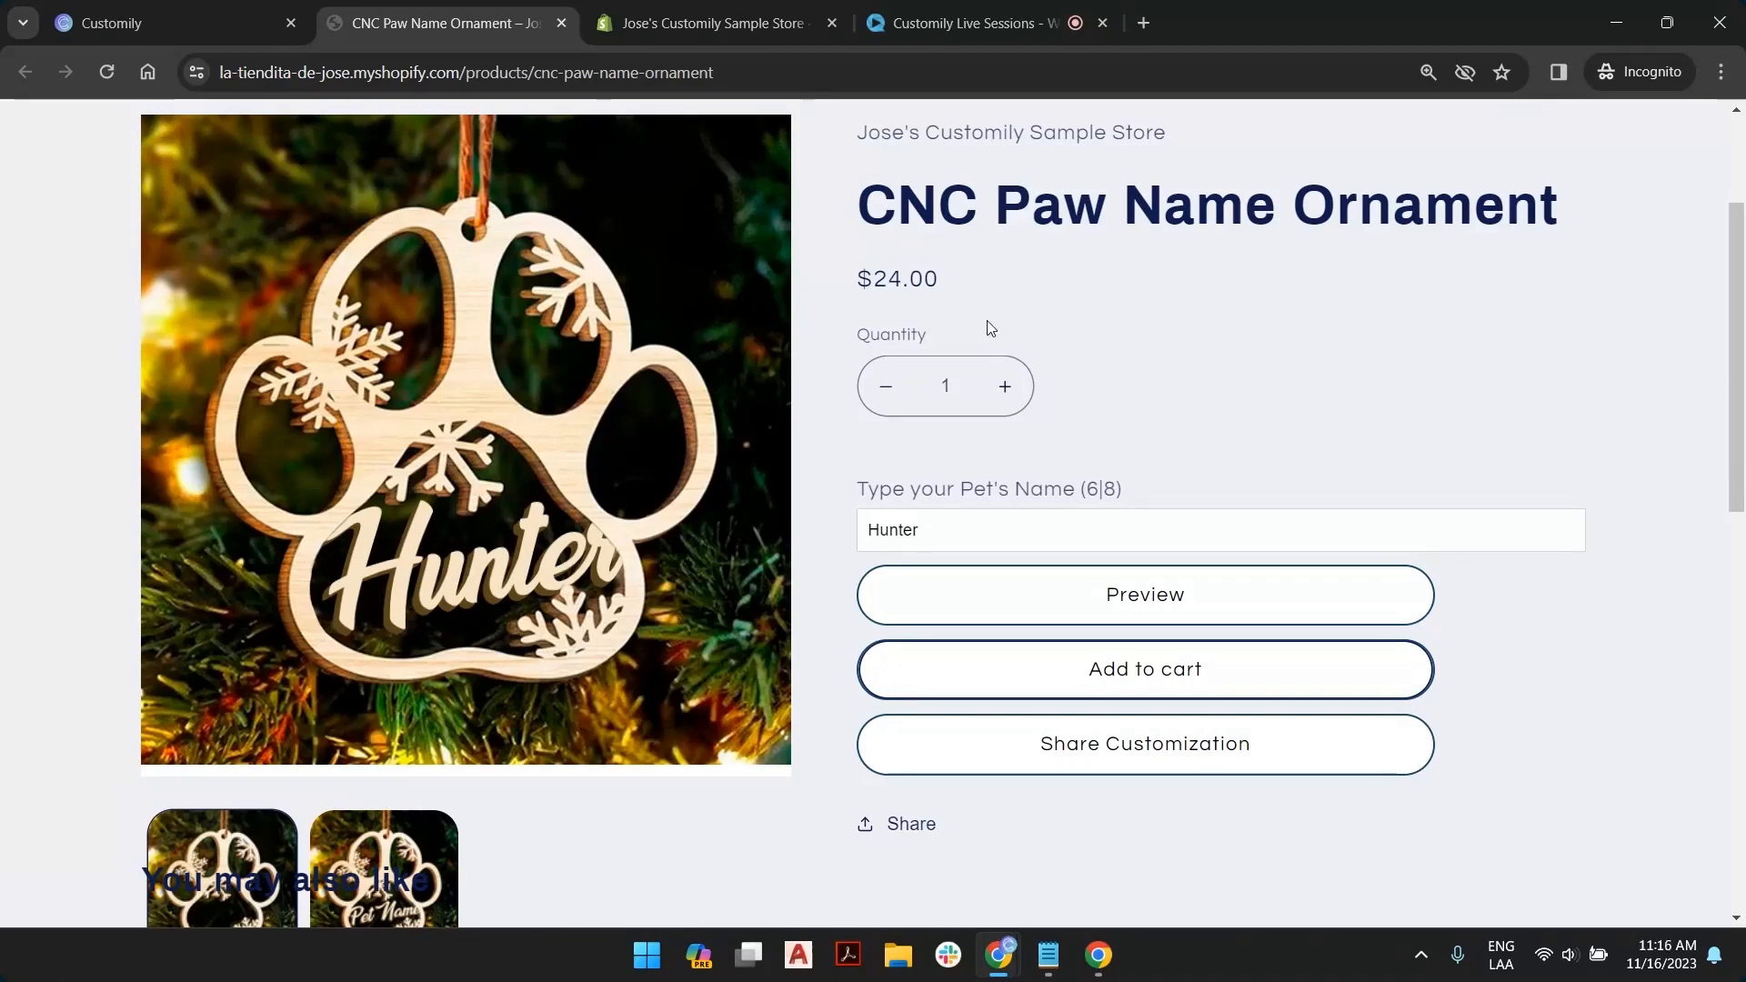
scroll(990, 440, up, 3)
scroll(1022, 439, down, 1)
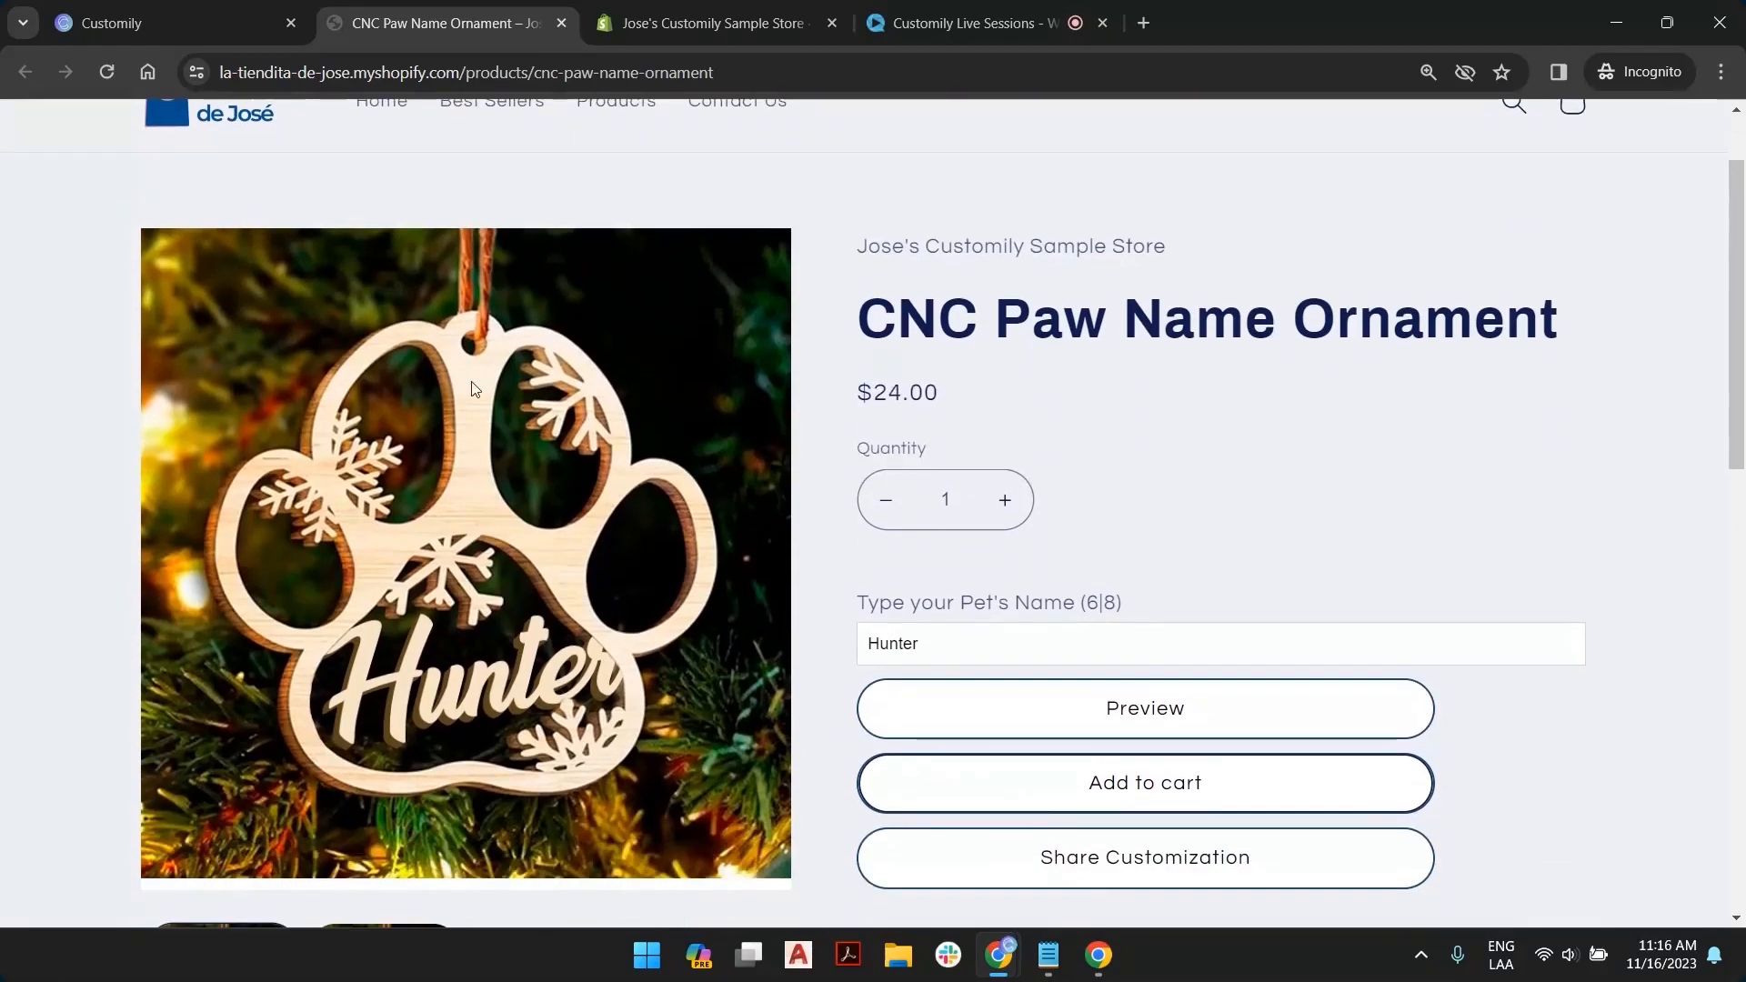
Open the 11-16 asset folder in File Explorer, view the Paw Base.png image, and return to the browser
click(910, 965)
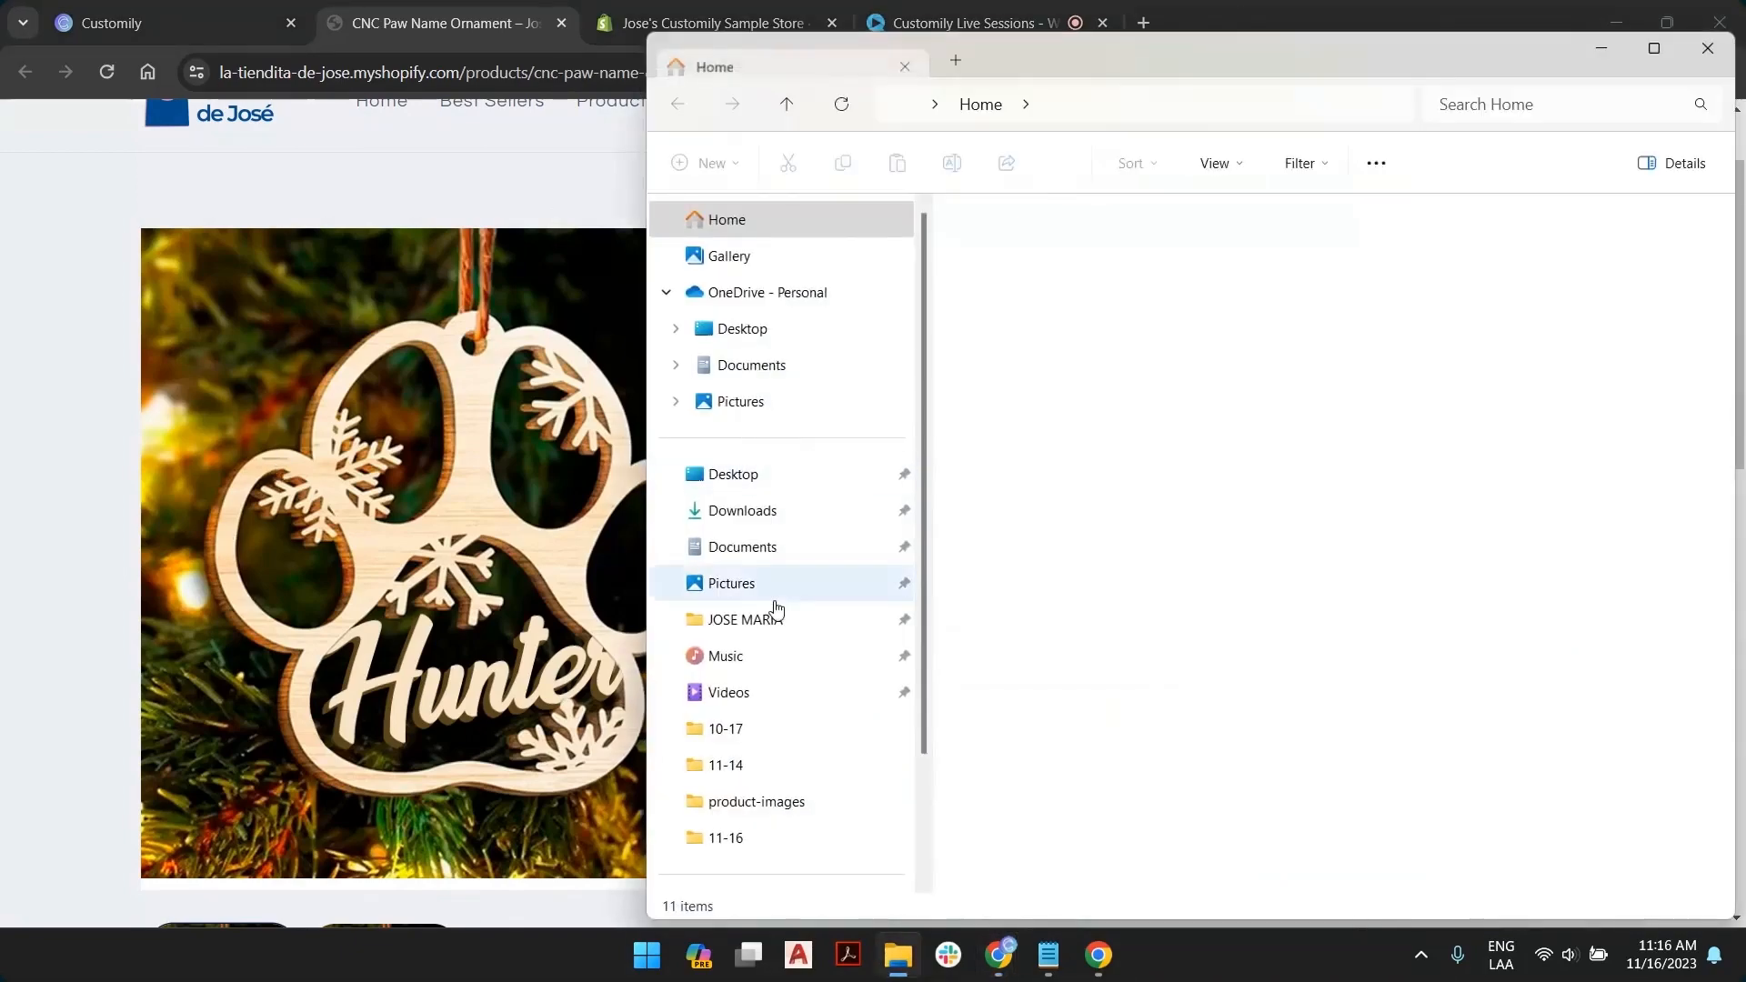
scroll(745, 801, down, 1)
click(754, 725)
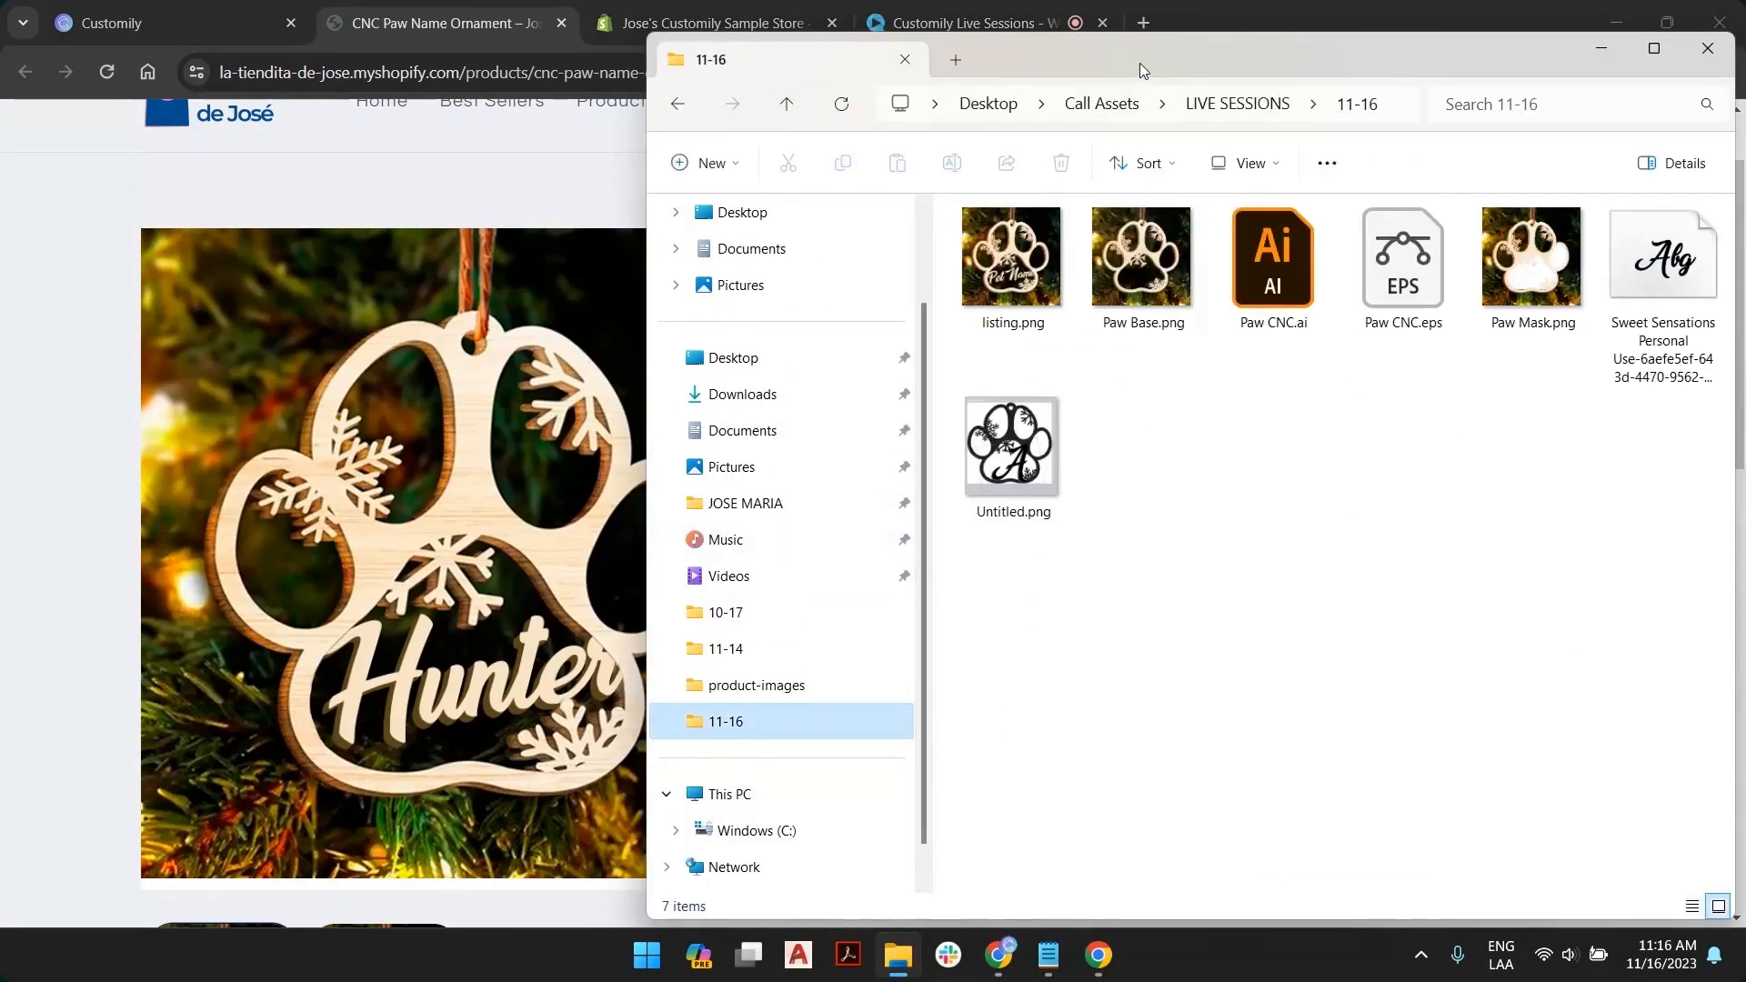
double_click(1138, 63)
double_click(498, 216)
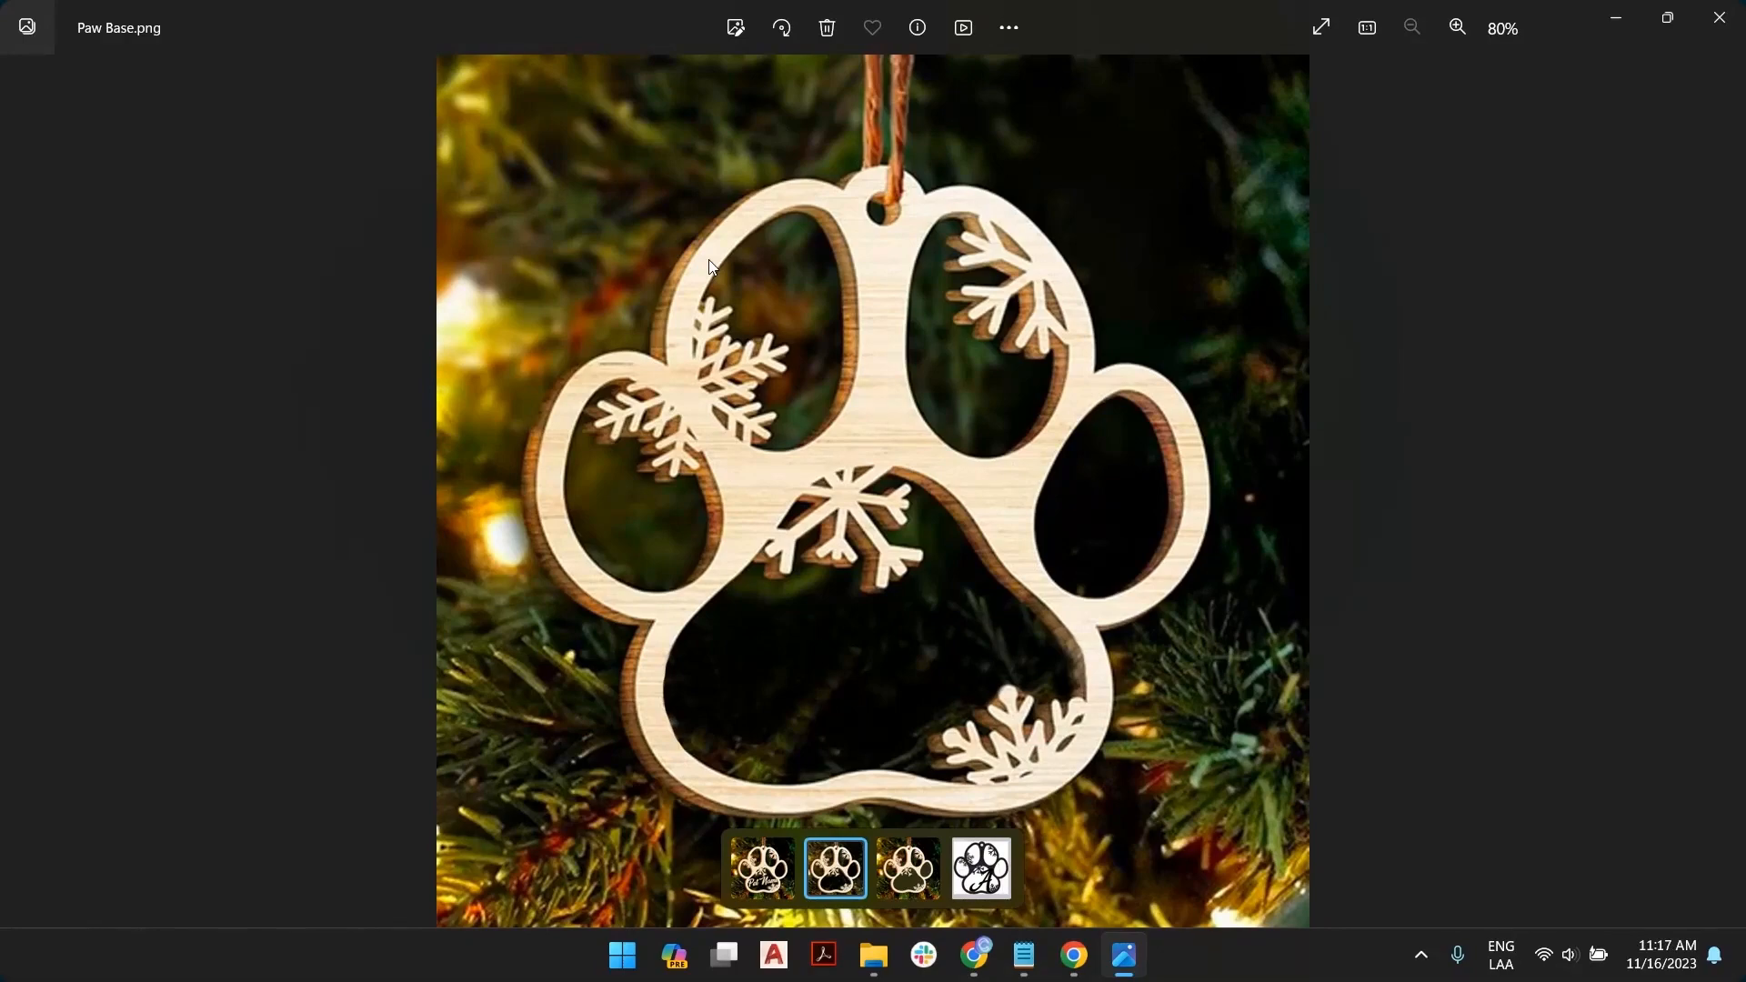
key(alt+Tab)
key(alt+Tab)
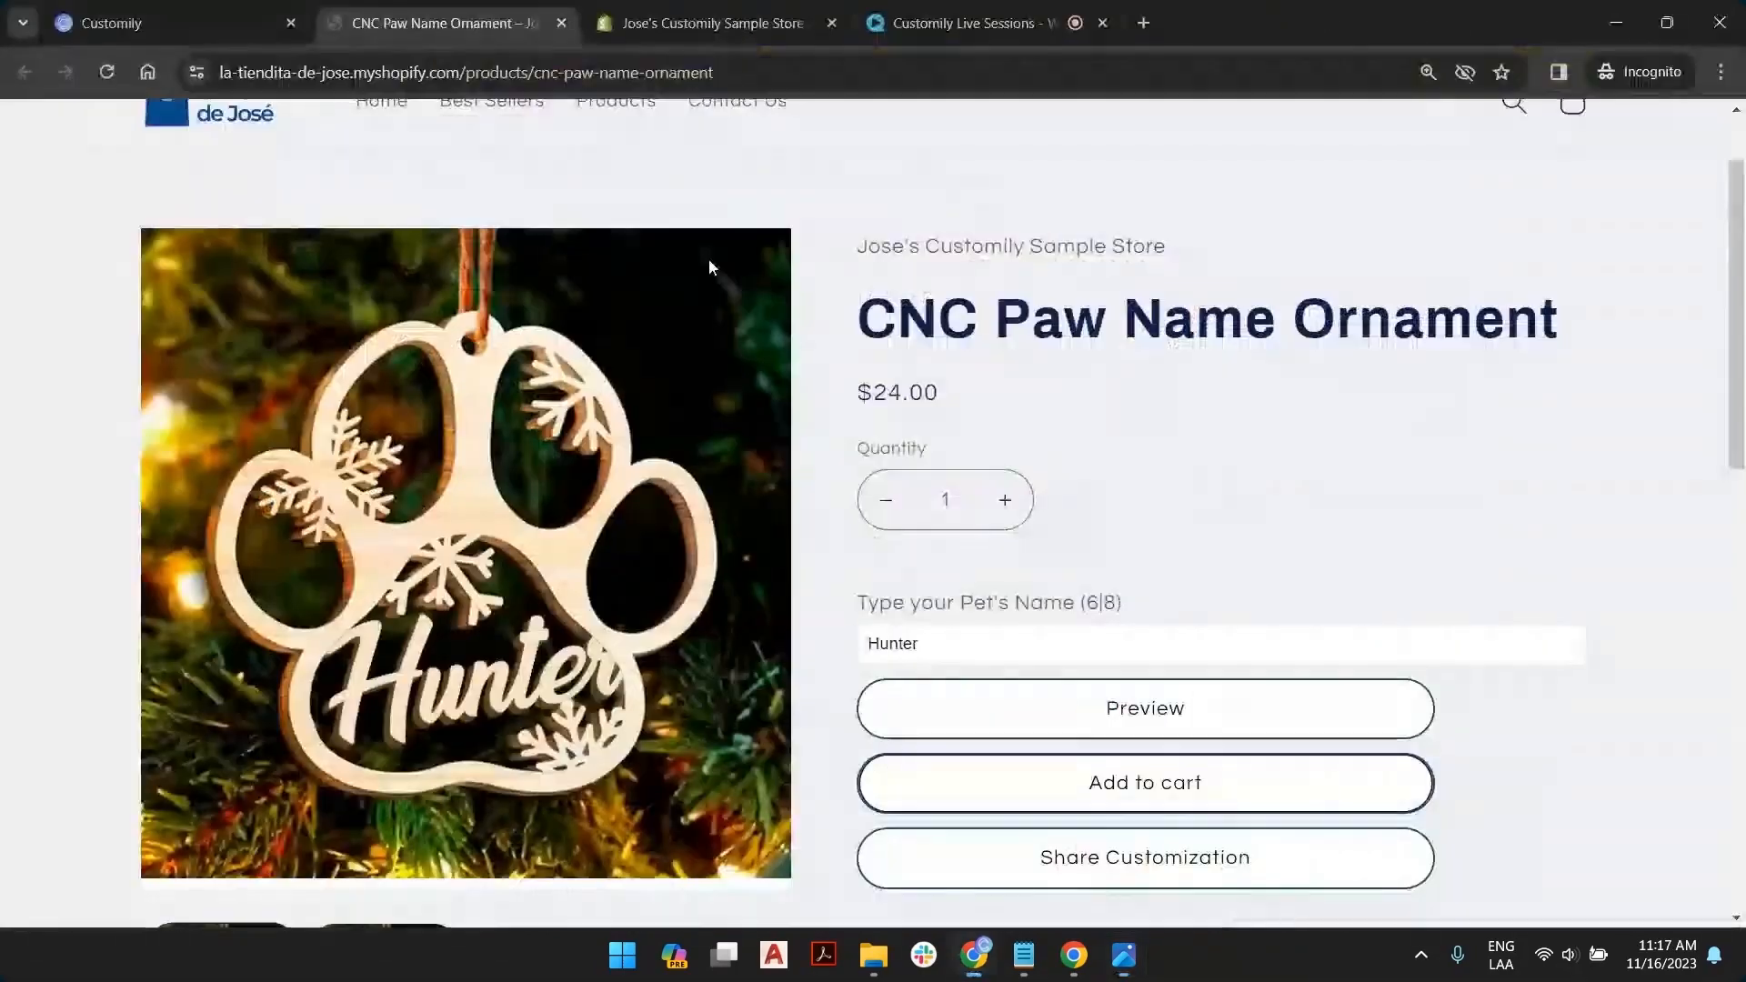
Start a new product in the Shopify admin and title it "Paw Wood Ornament Live Session"
click(699, 22)
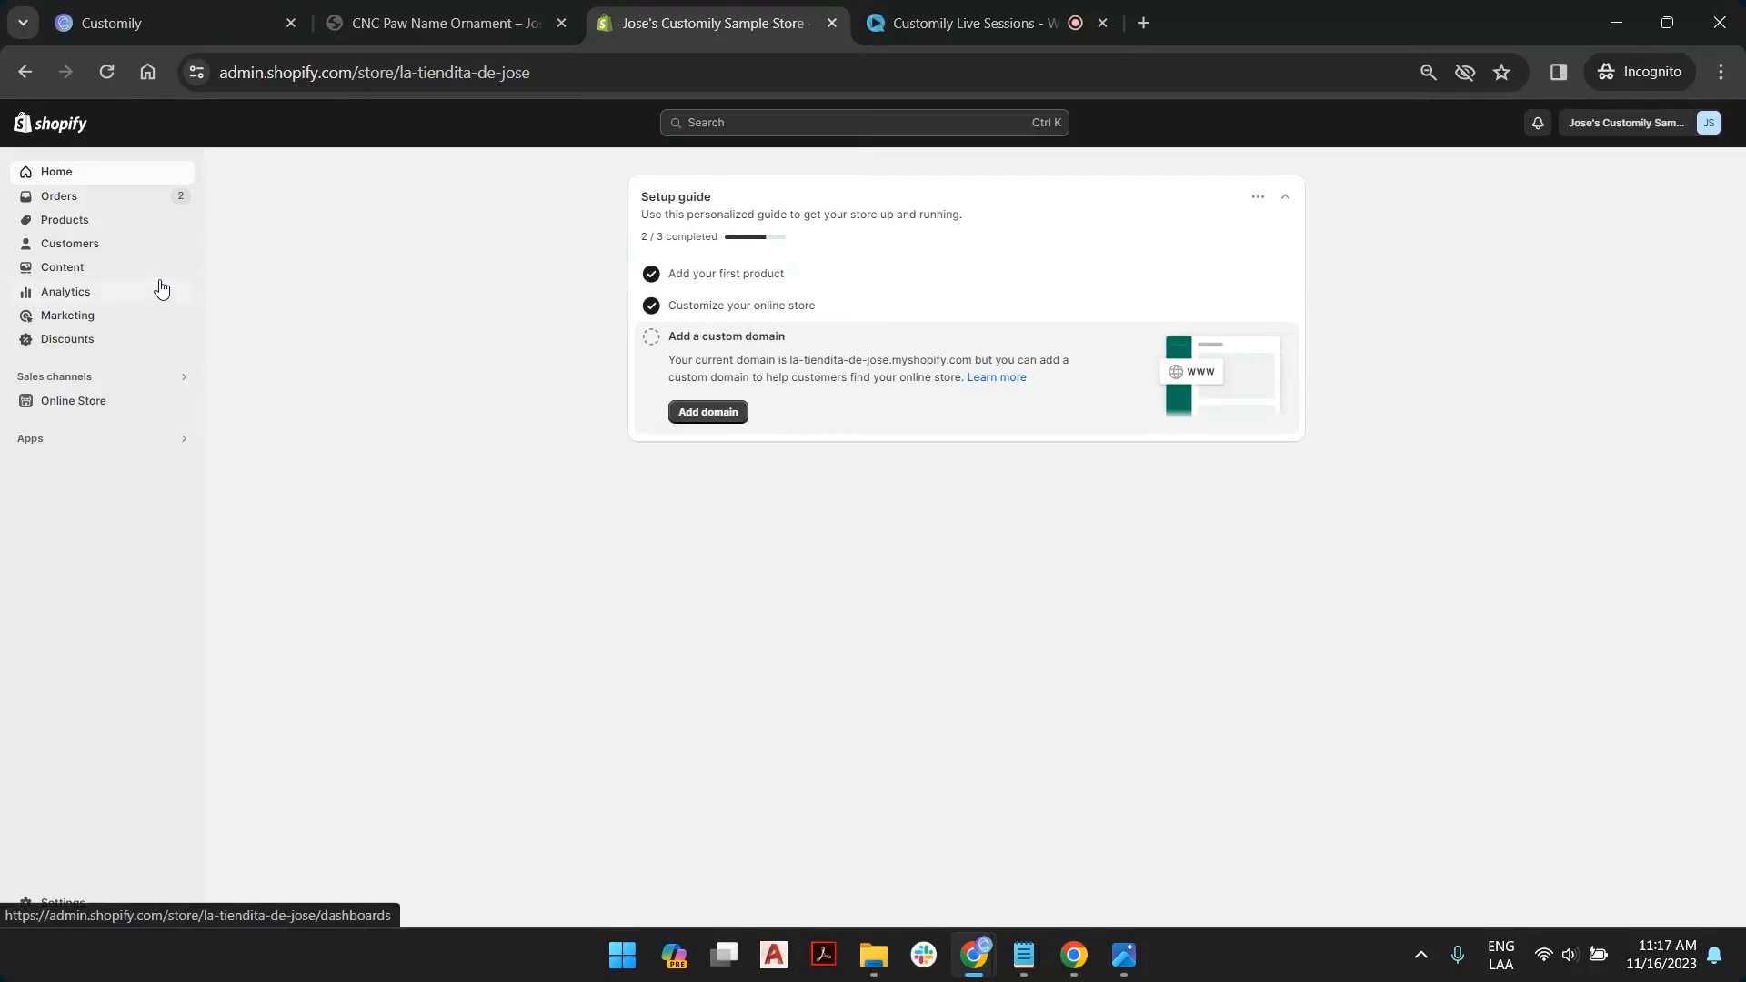
click(67, 230)
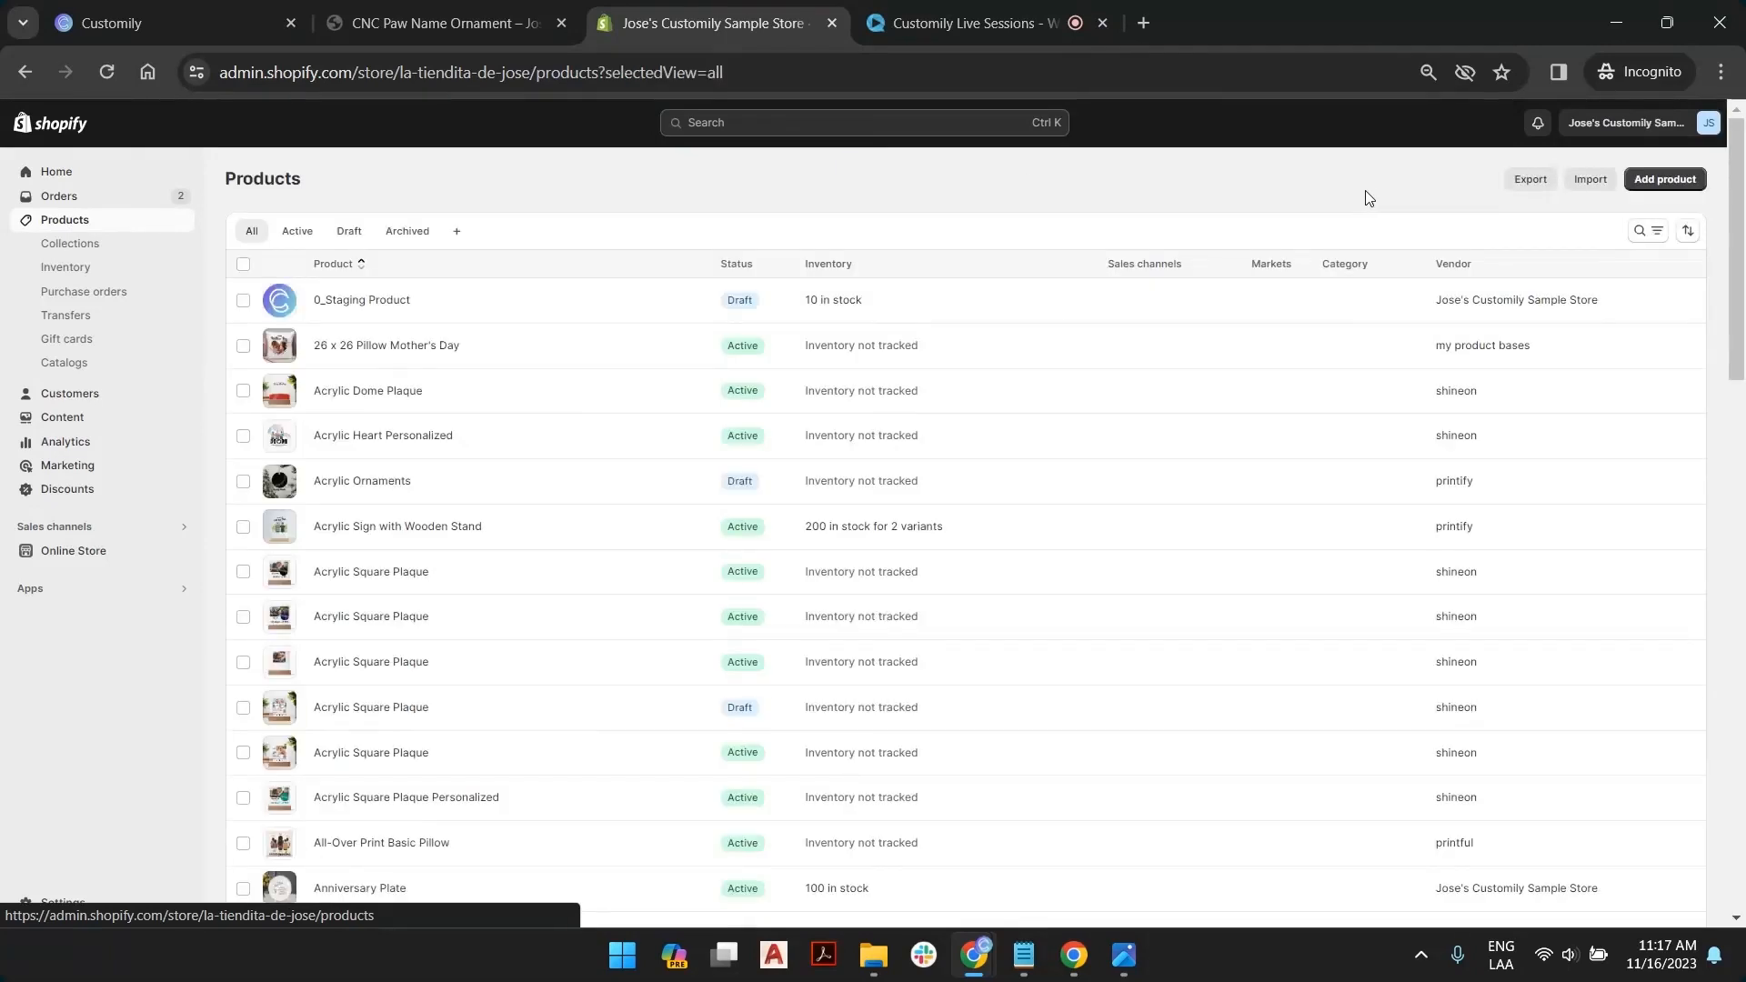
click(1650, 179)
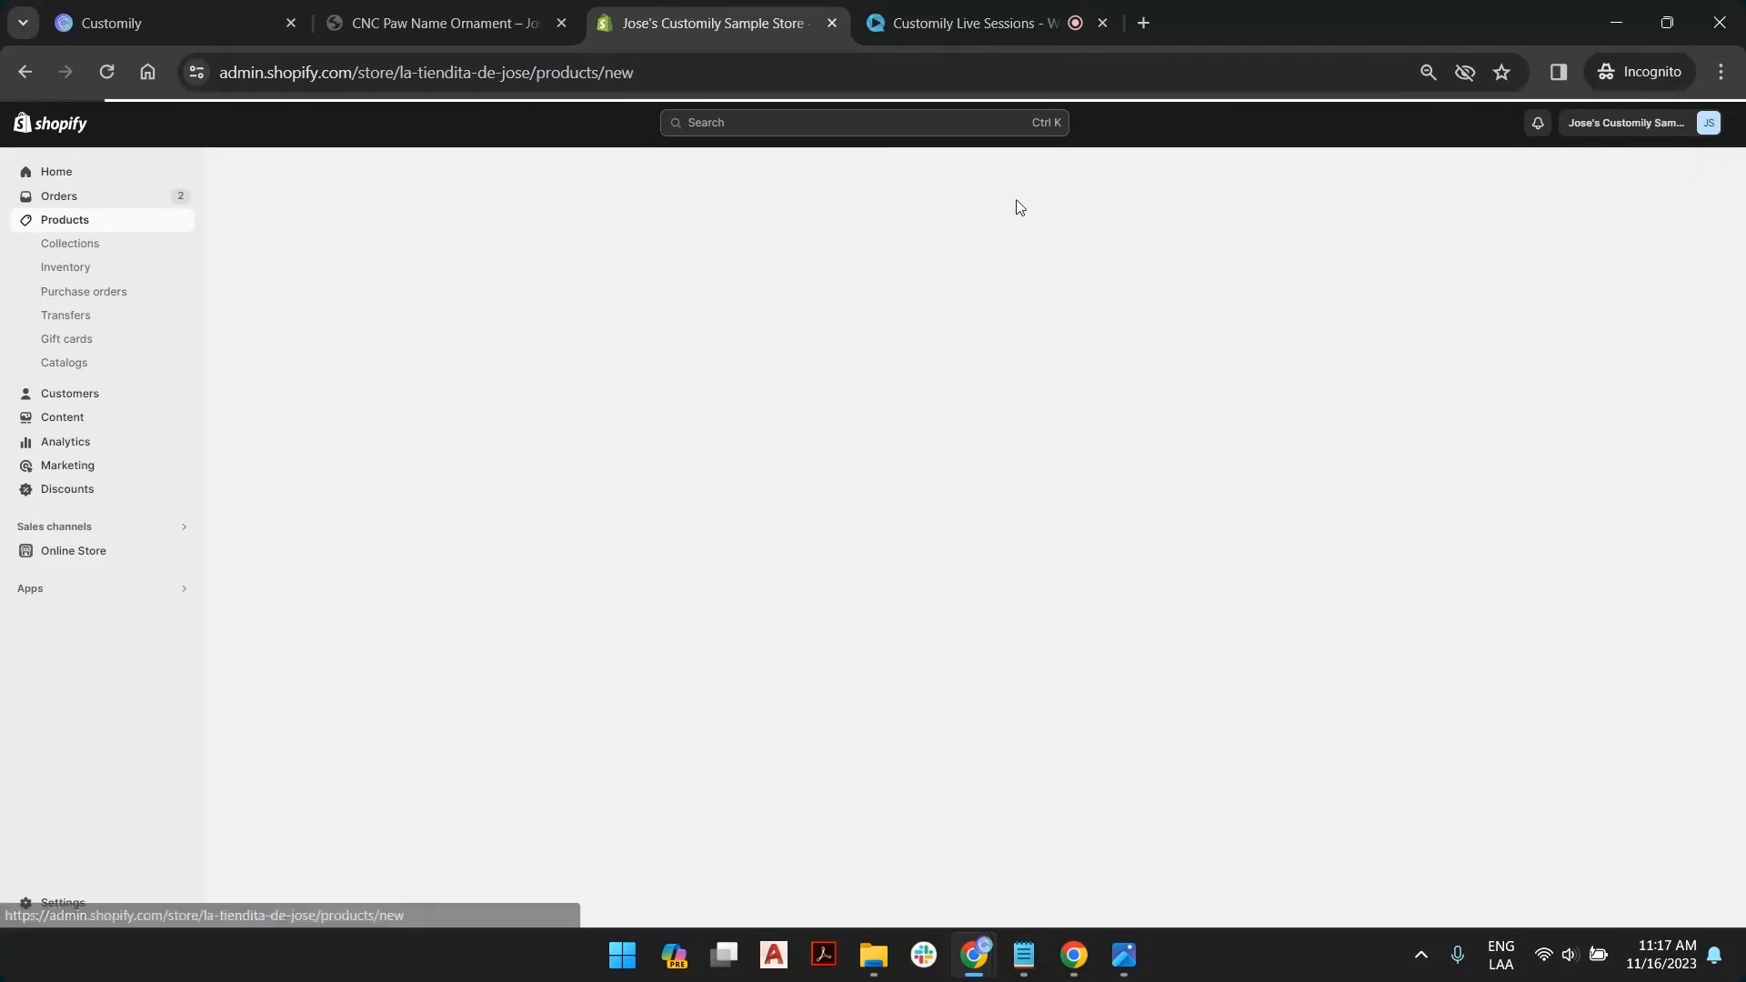
click(688, 261)
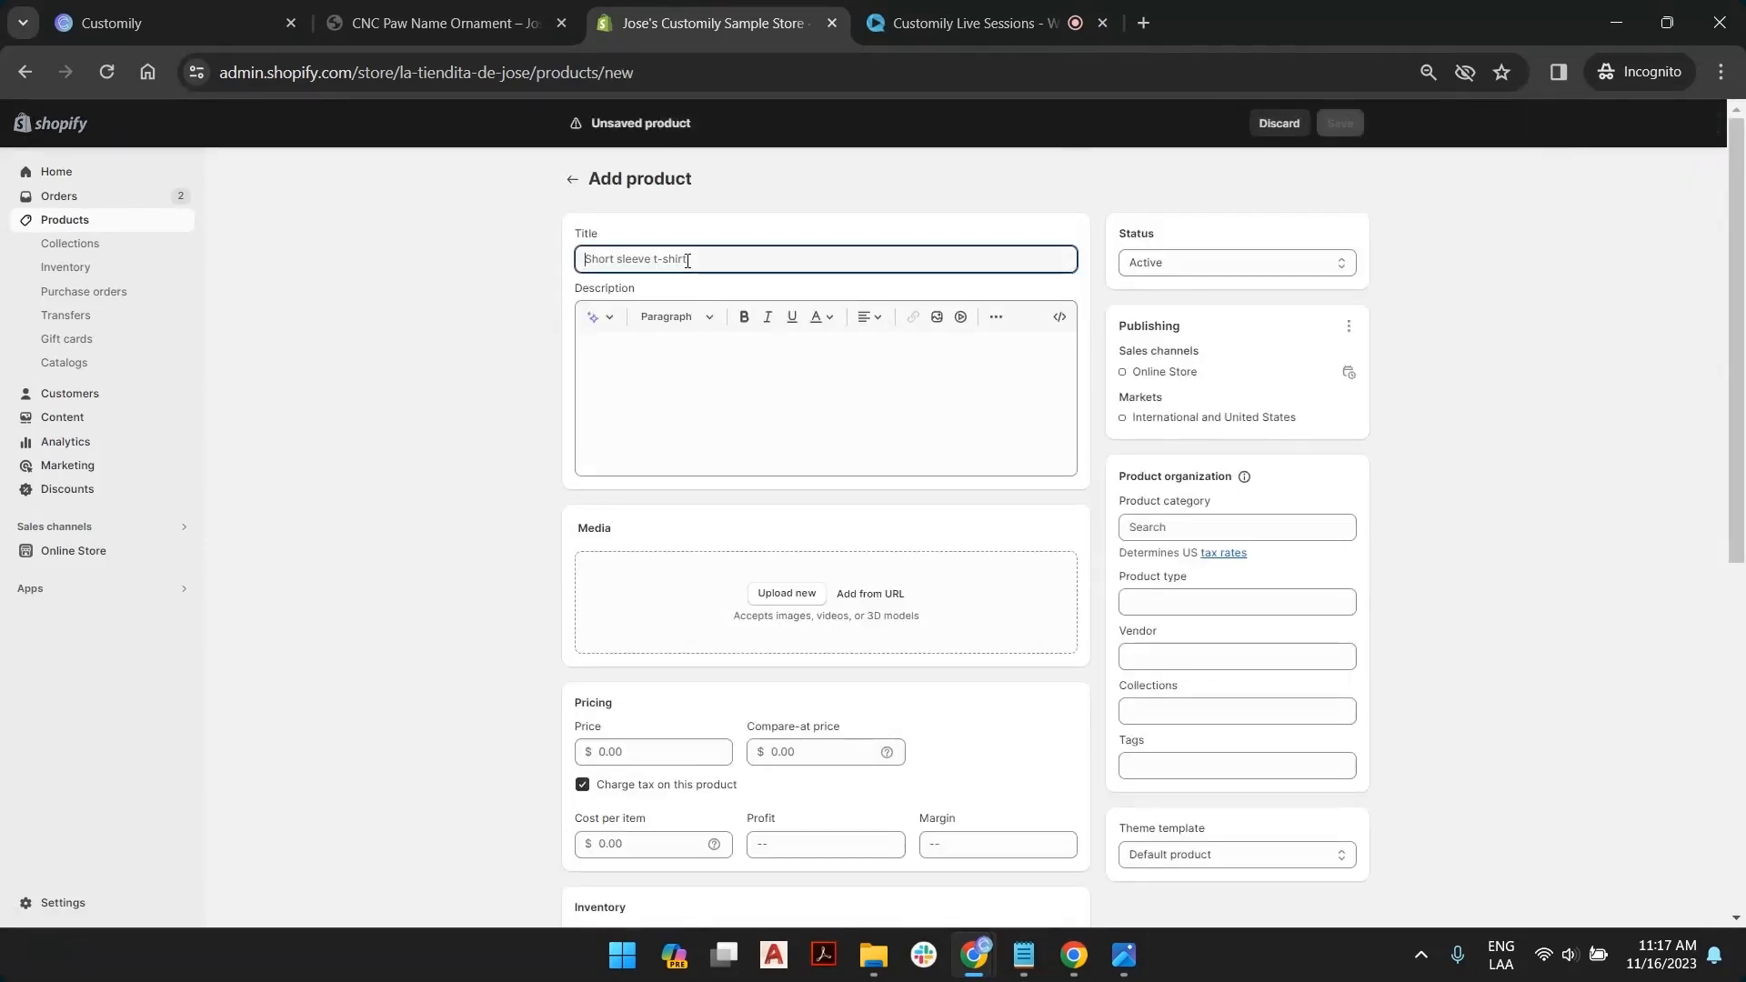
text(Paw)
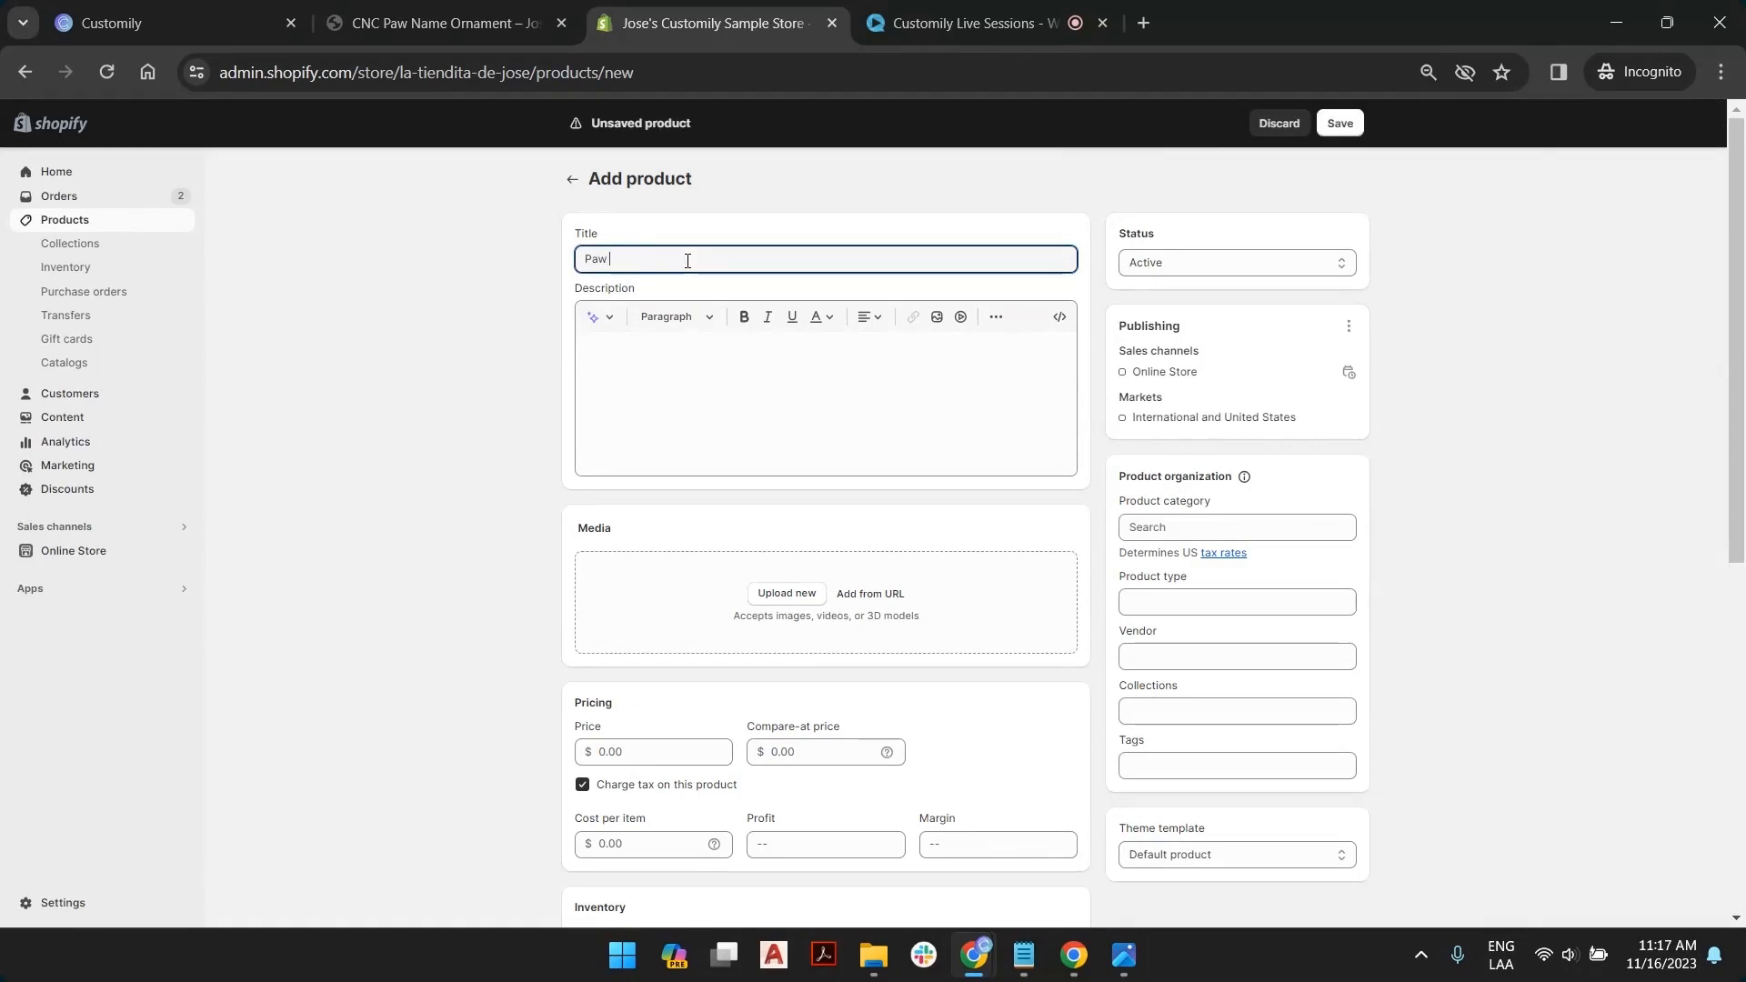
text( Wood Ornament)
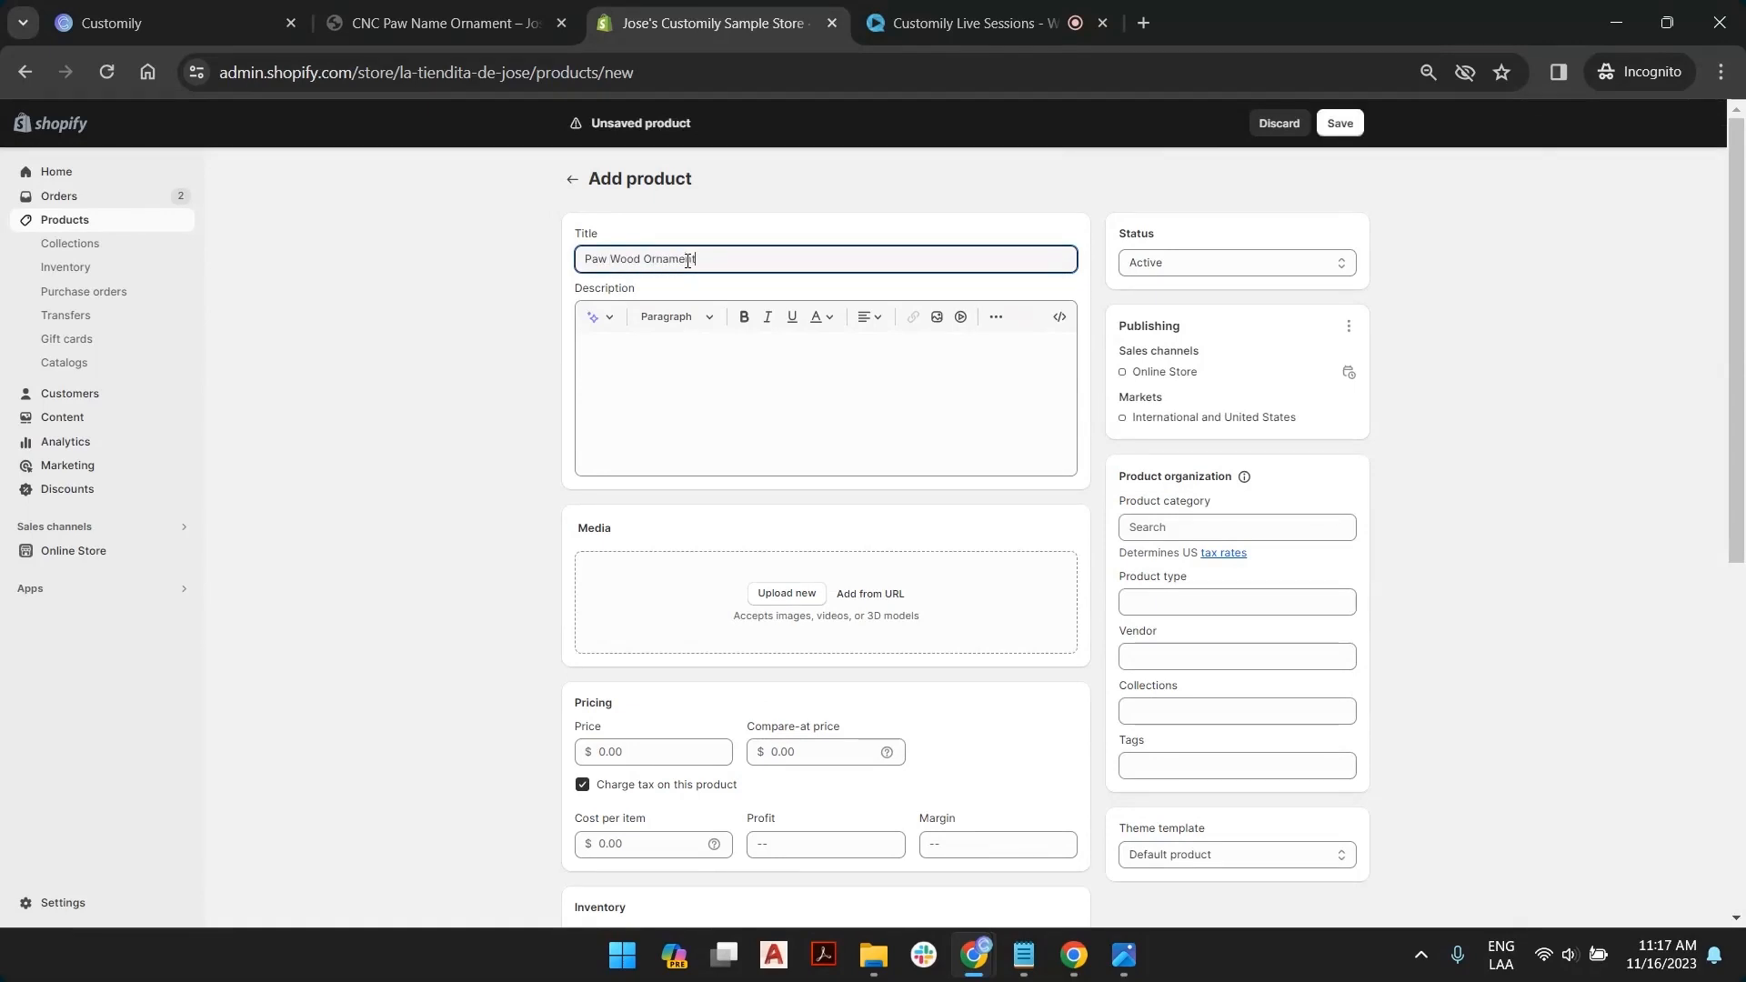
text(iv)
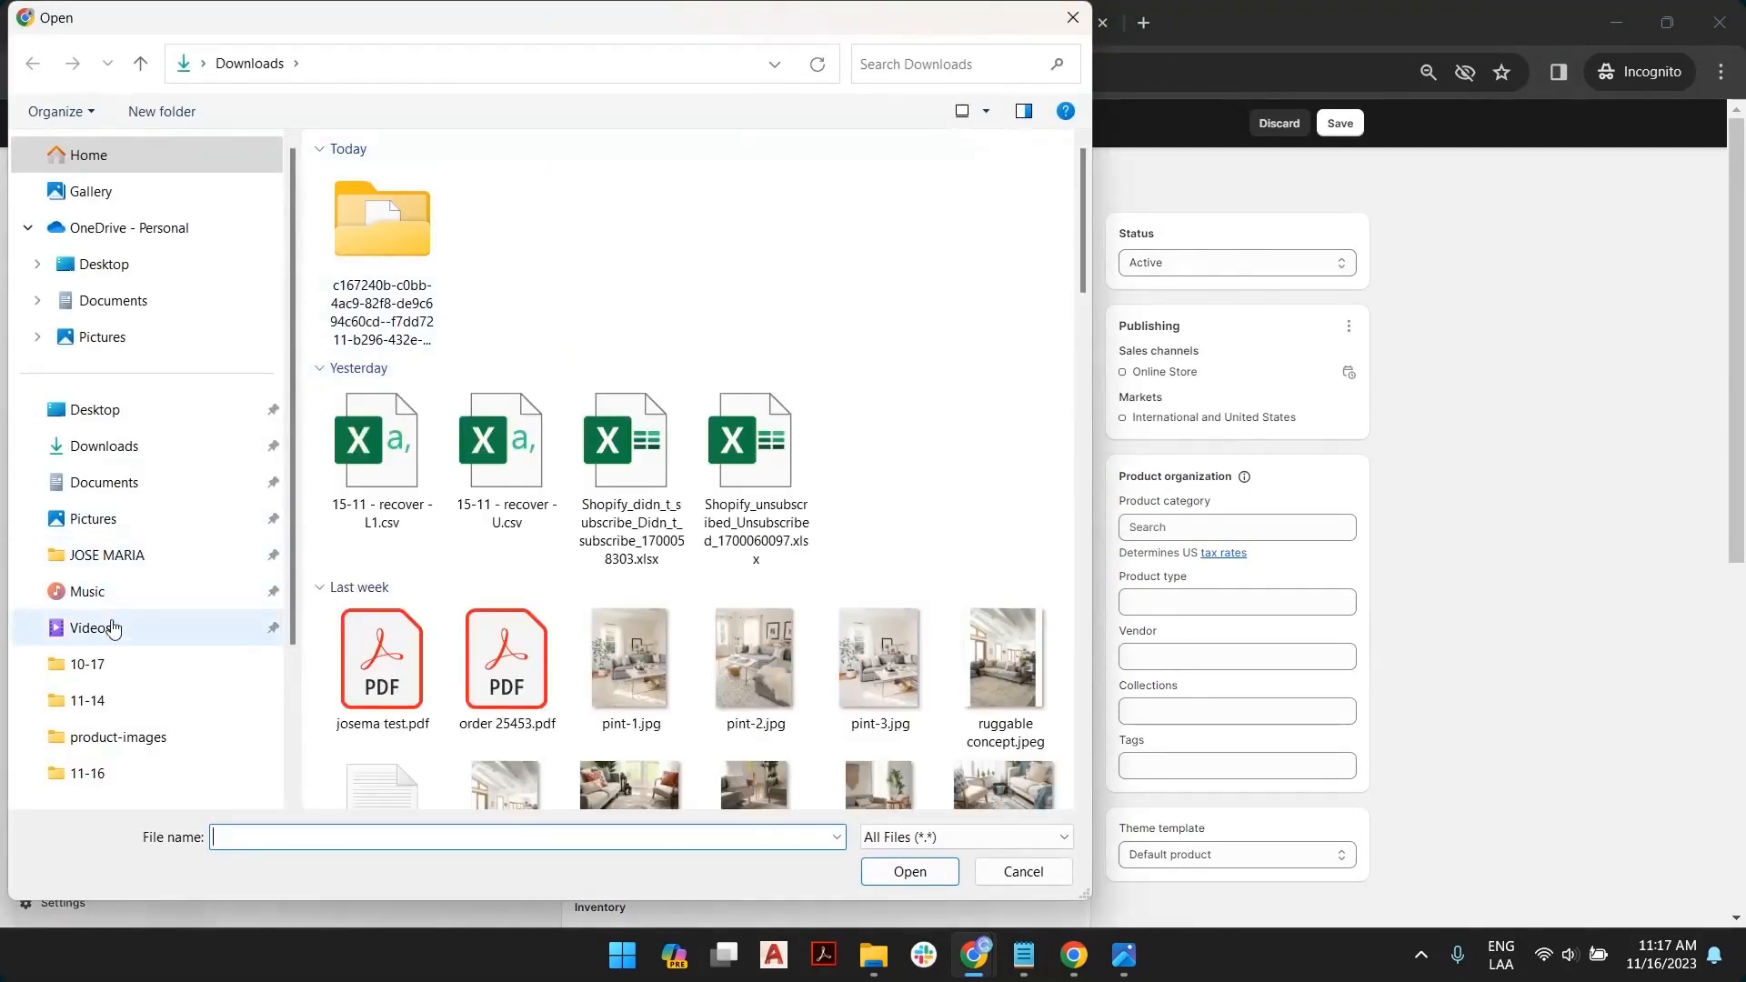
Upload Paw Base.png from the 11-16 folder as the product media and set the price to $24
click(128, 776)
double_click(503, 198)
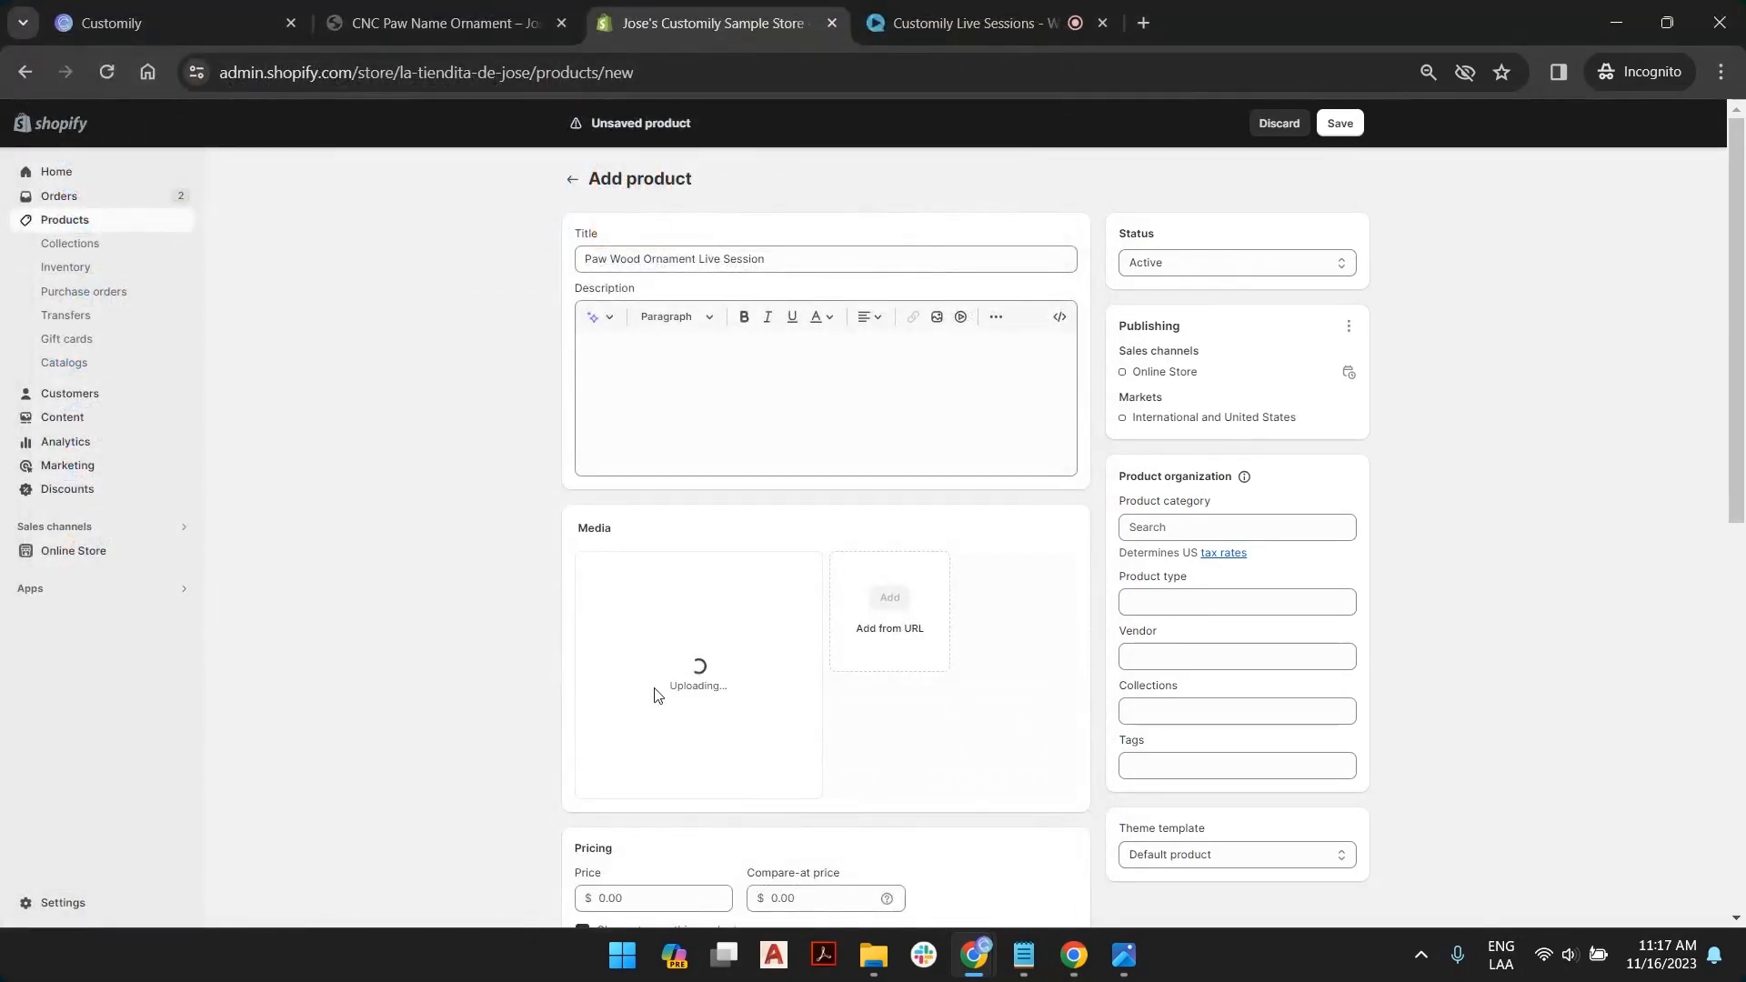
scroll(655, 672, down, 4)
click(653, 556)
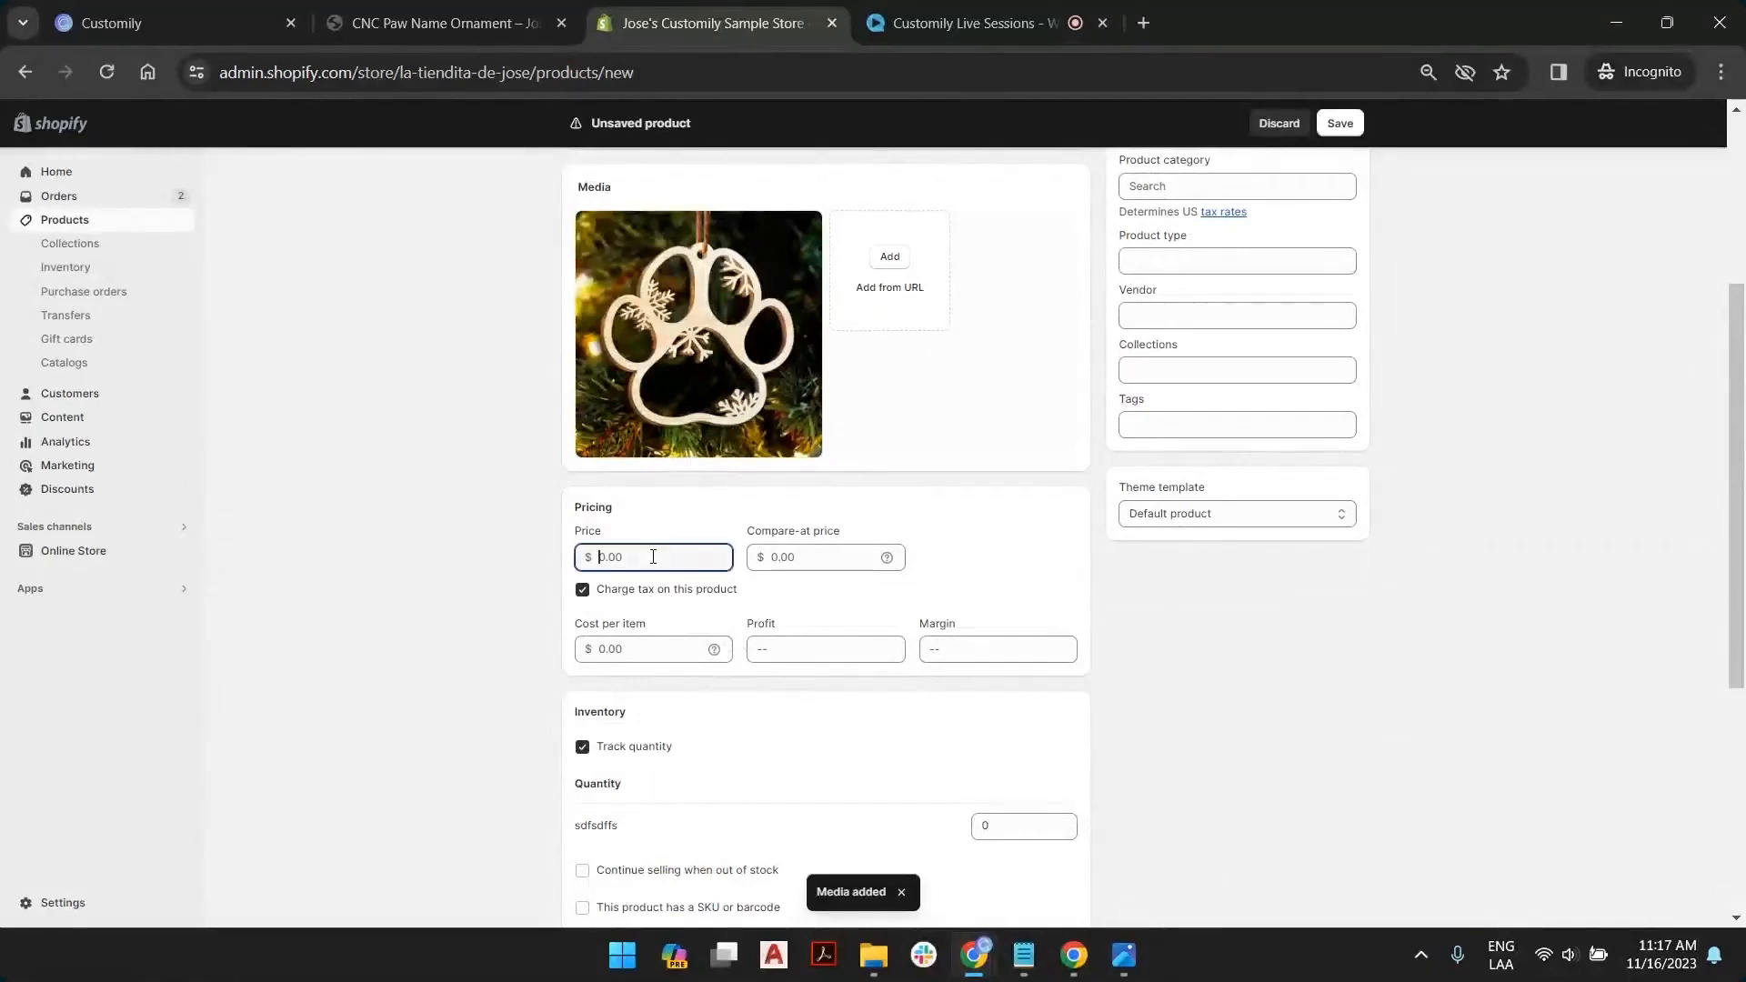
text(24)
Set the inventory quantity to 1 and add the product to the Home Decor collection
click(1062, 821)
click(1209, 370)
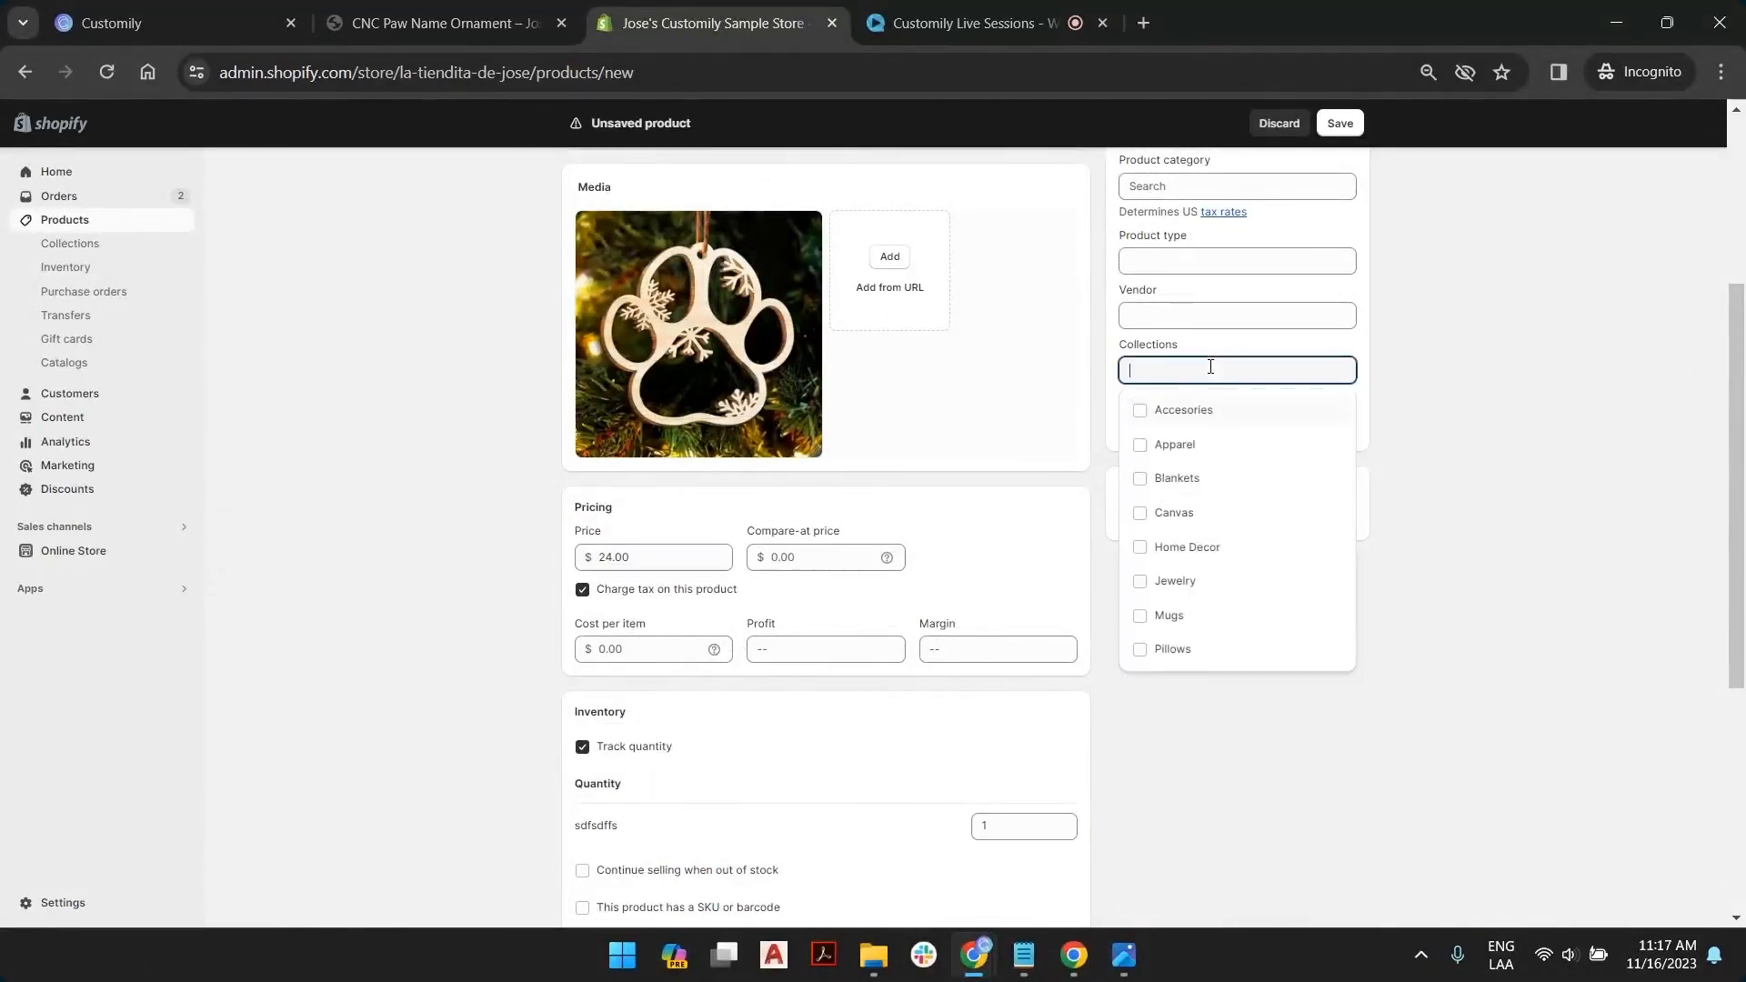
click(1191, 551)
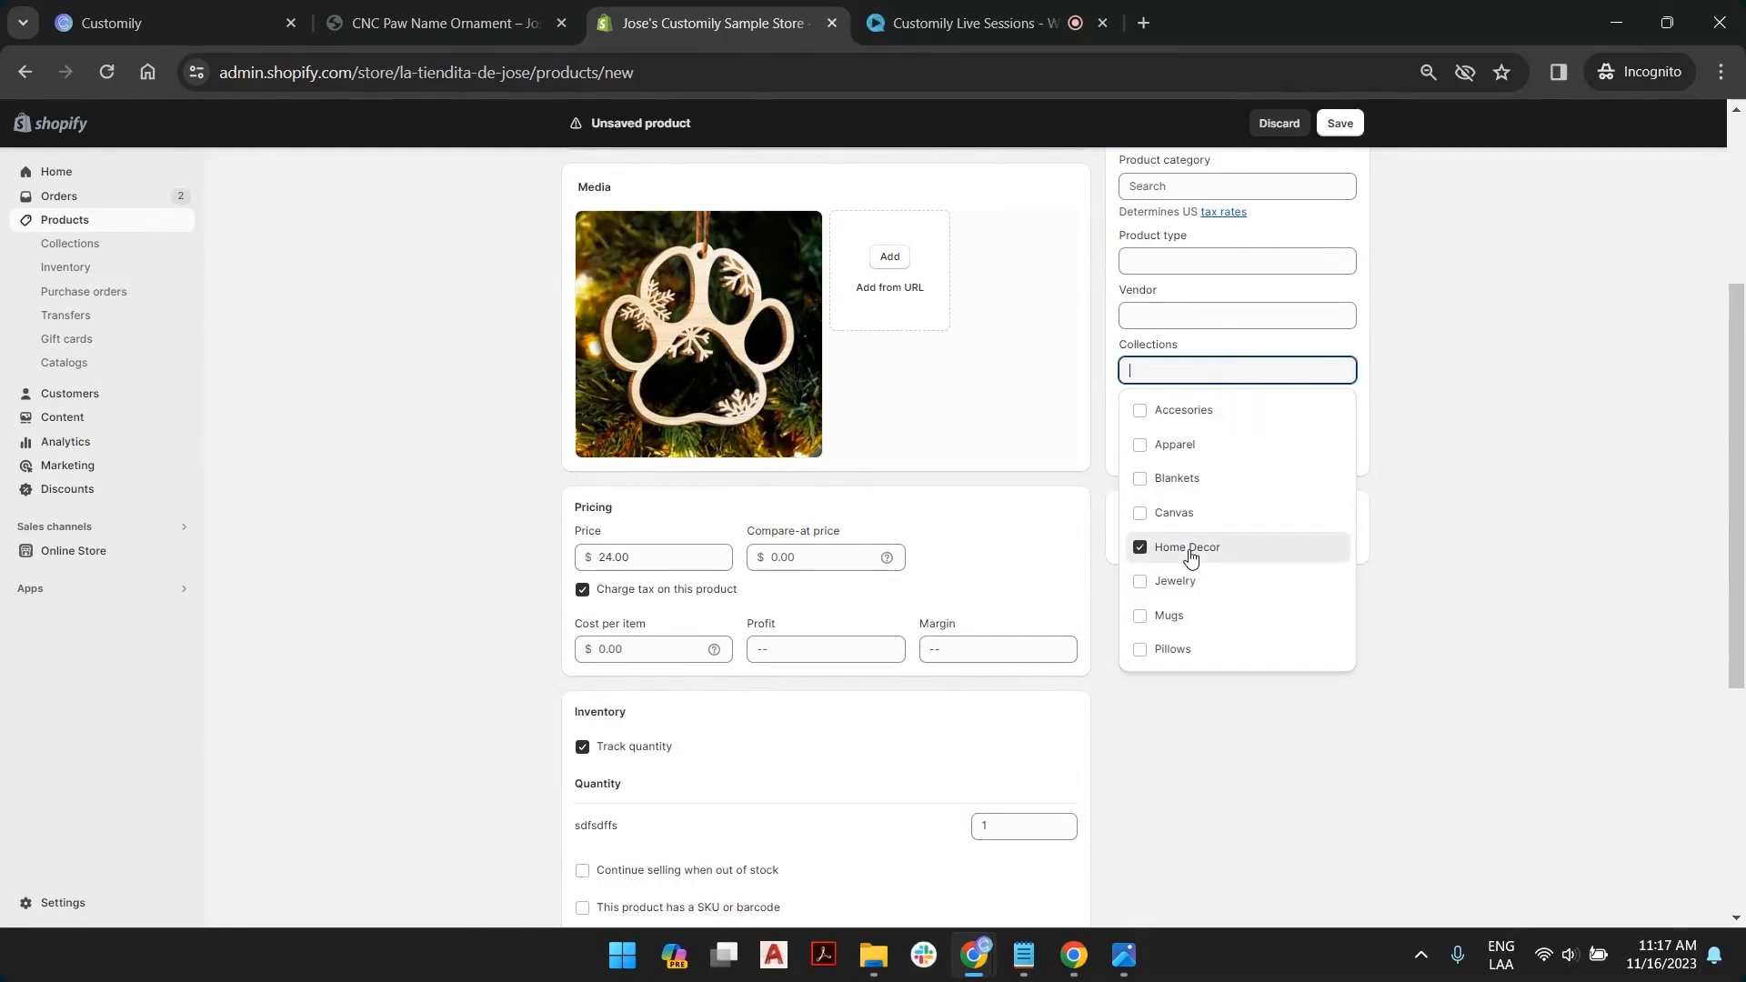
click(1450, 564)
Set the shipping weight to 0.5 lb, check the product details, and save the new product
scroll(1219, 663, down, 5)
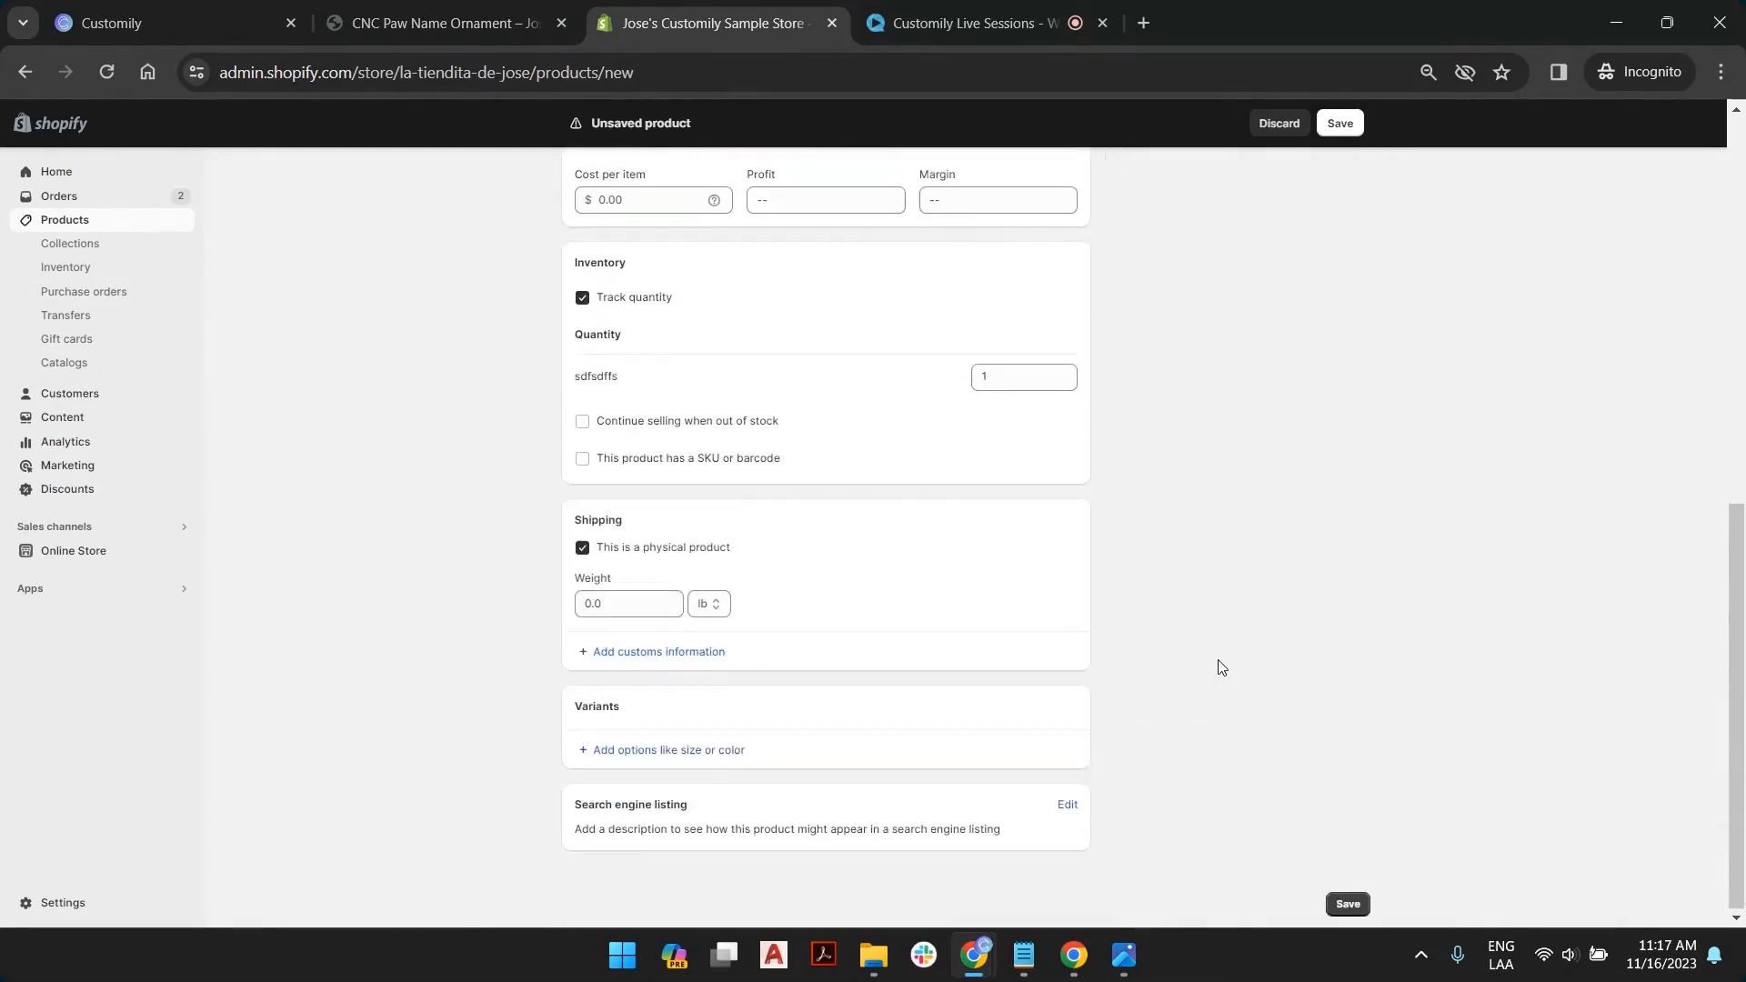
click(594, 603)
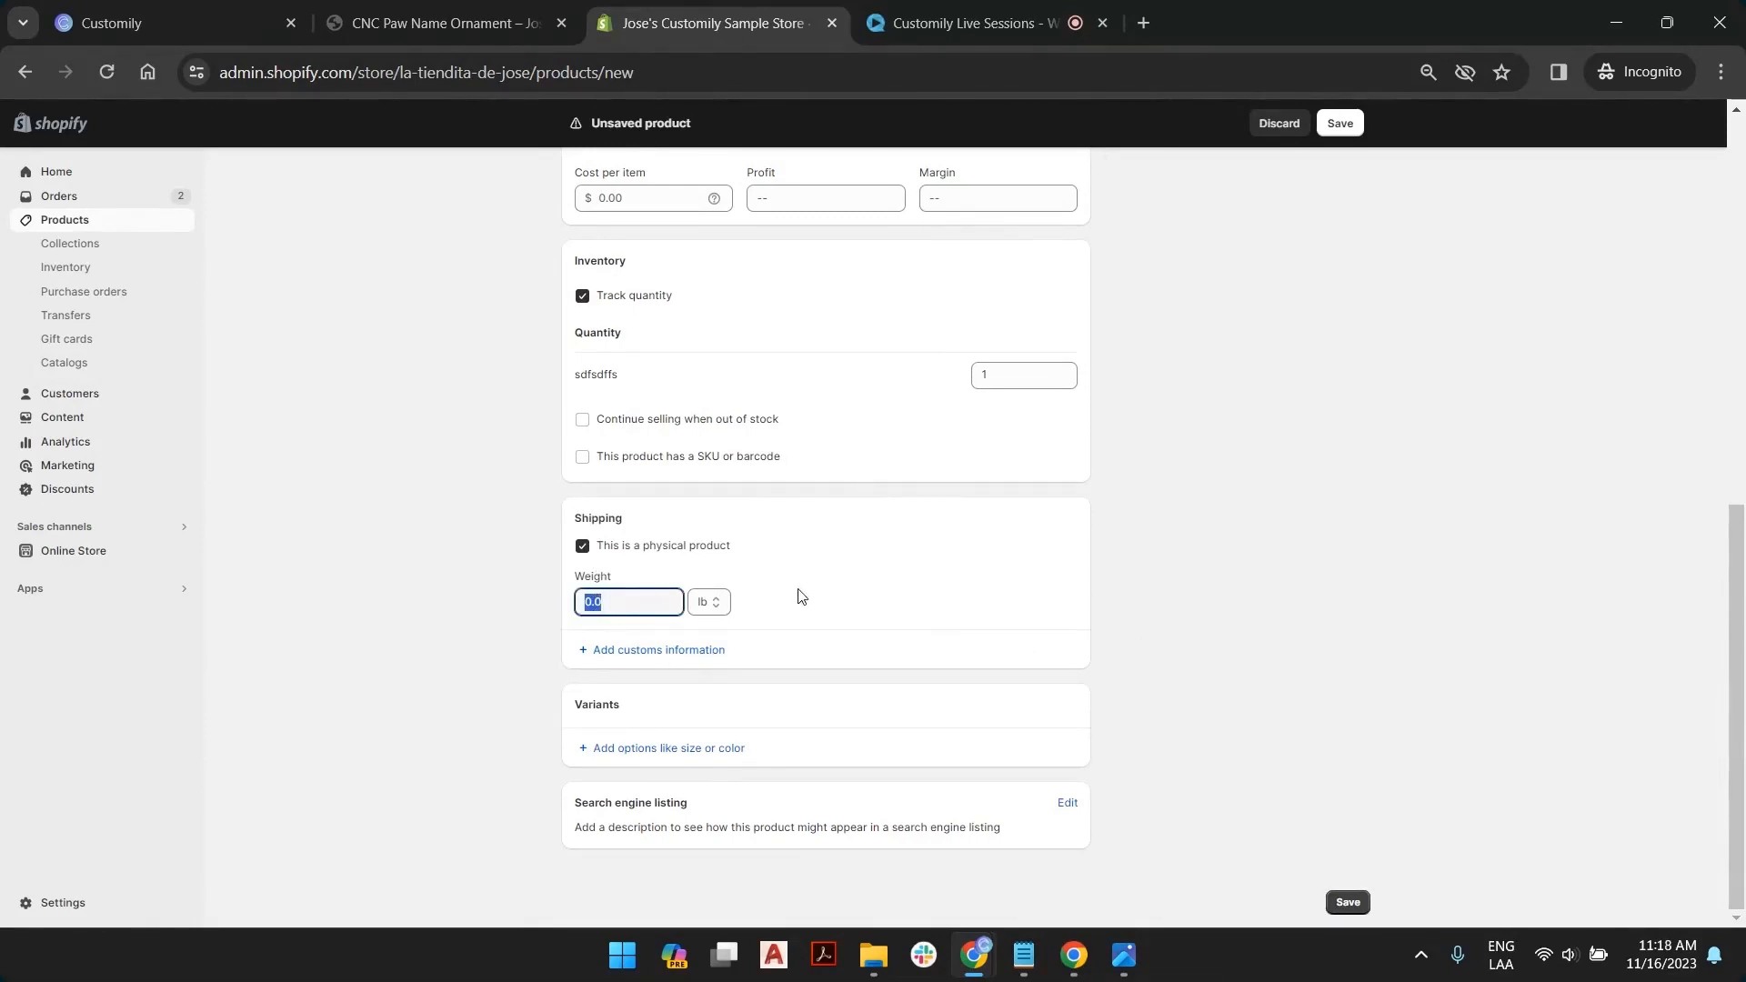
text(0.5)
click(1120, 560)
scroll(793, 435, up, 10)
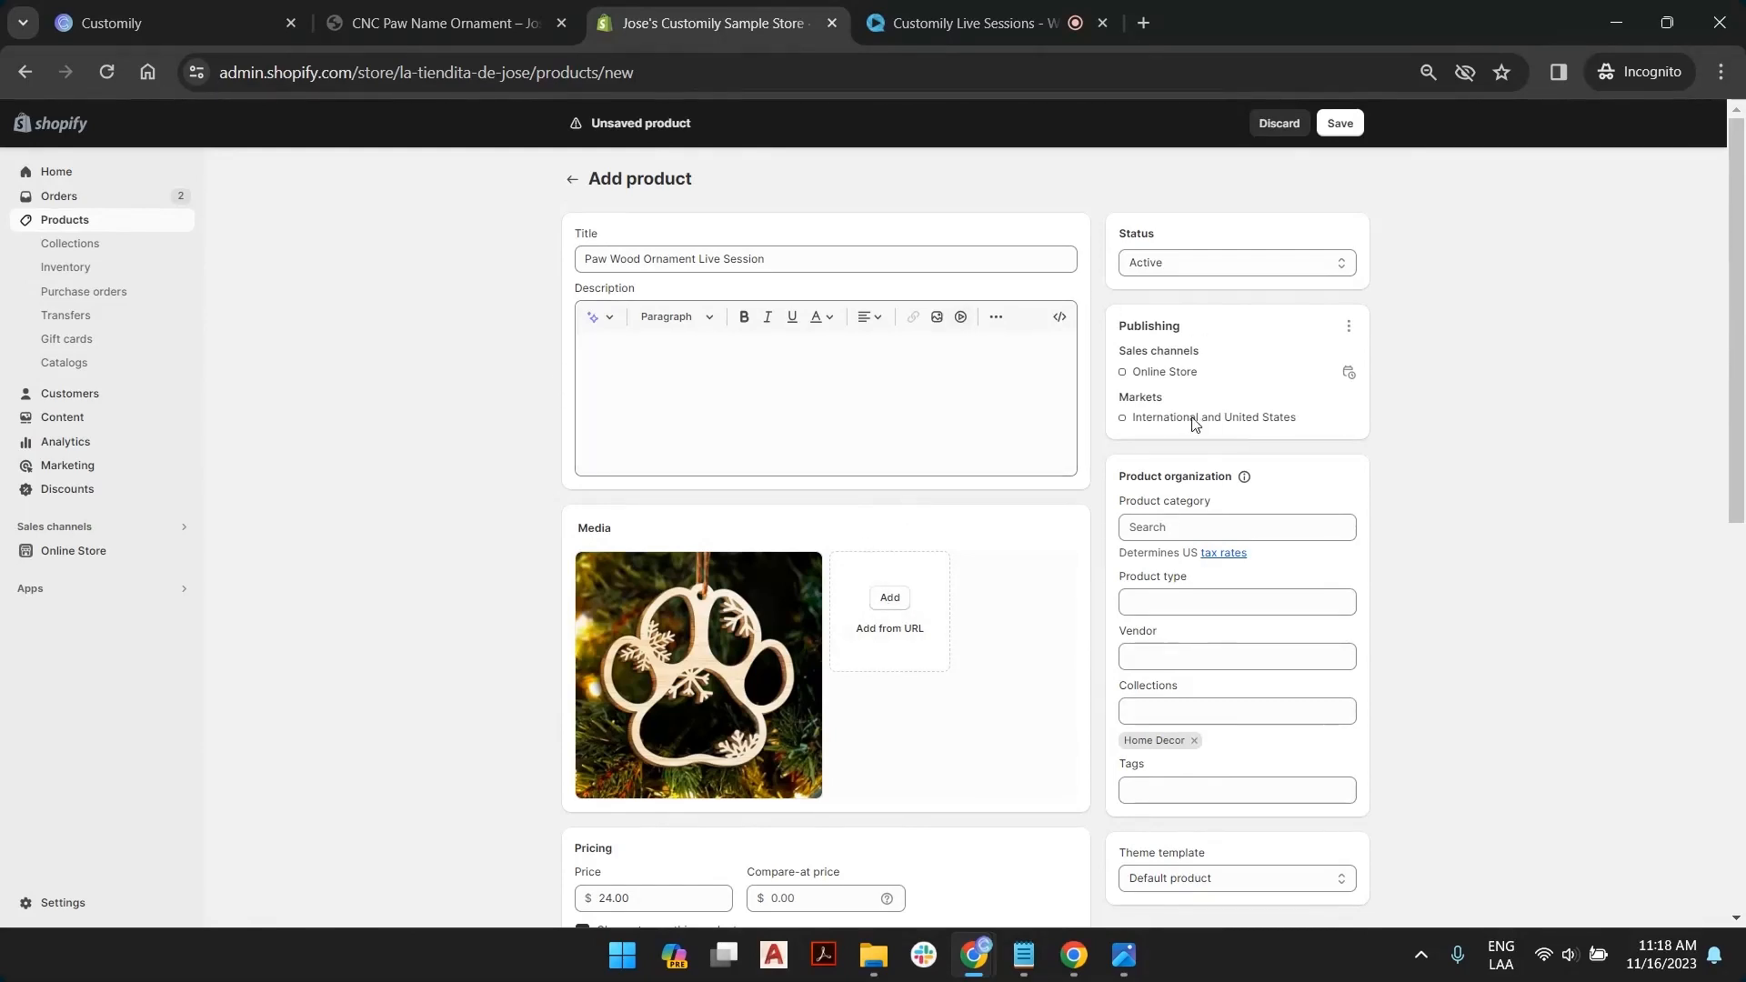
scroll(1091, 545, down, 10)
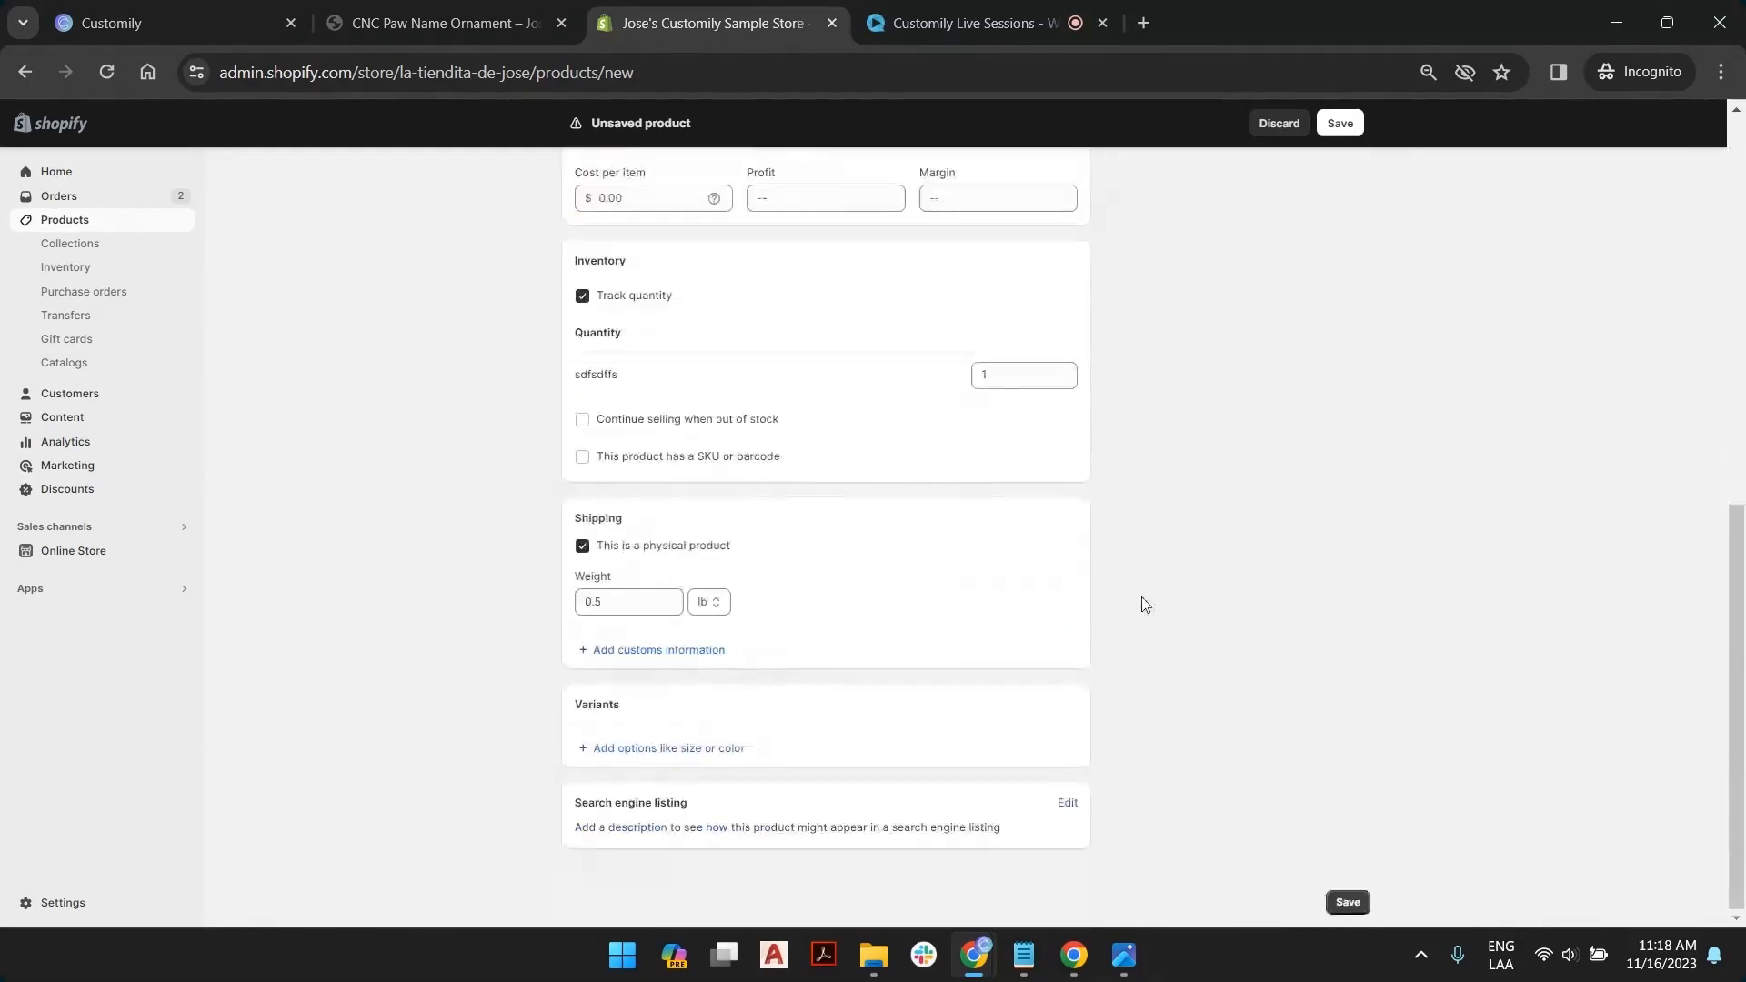
scroll(1000, 582, up, 10)
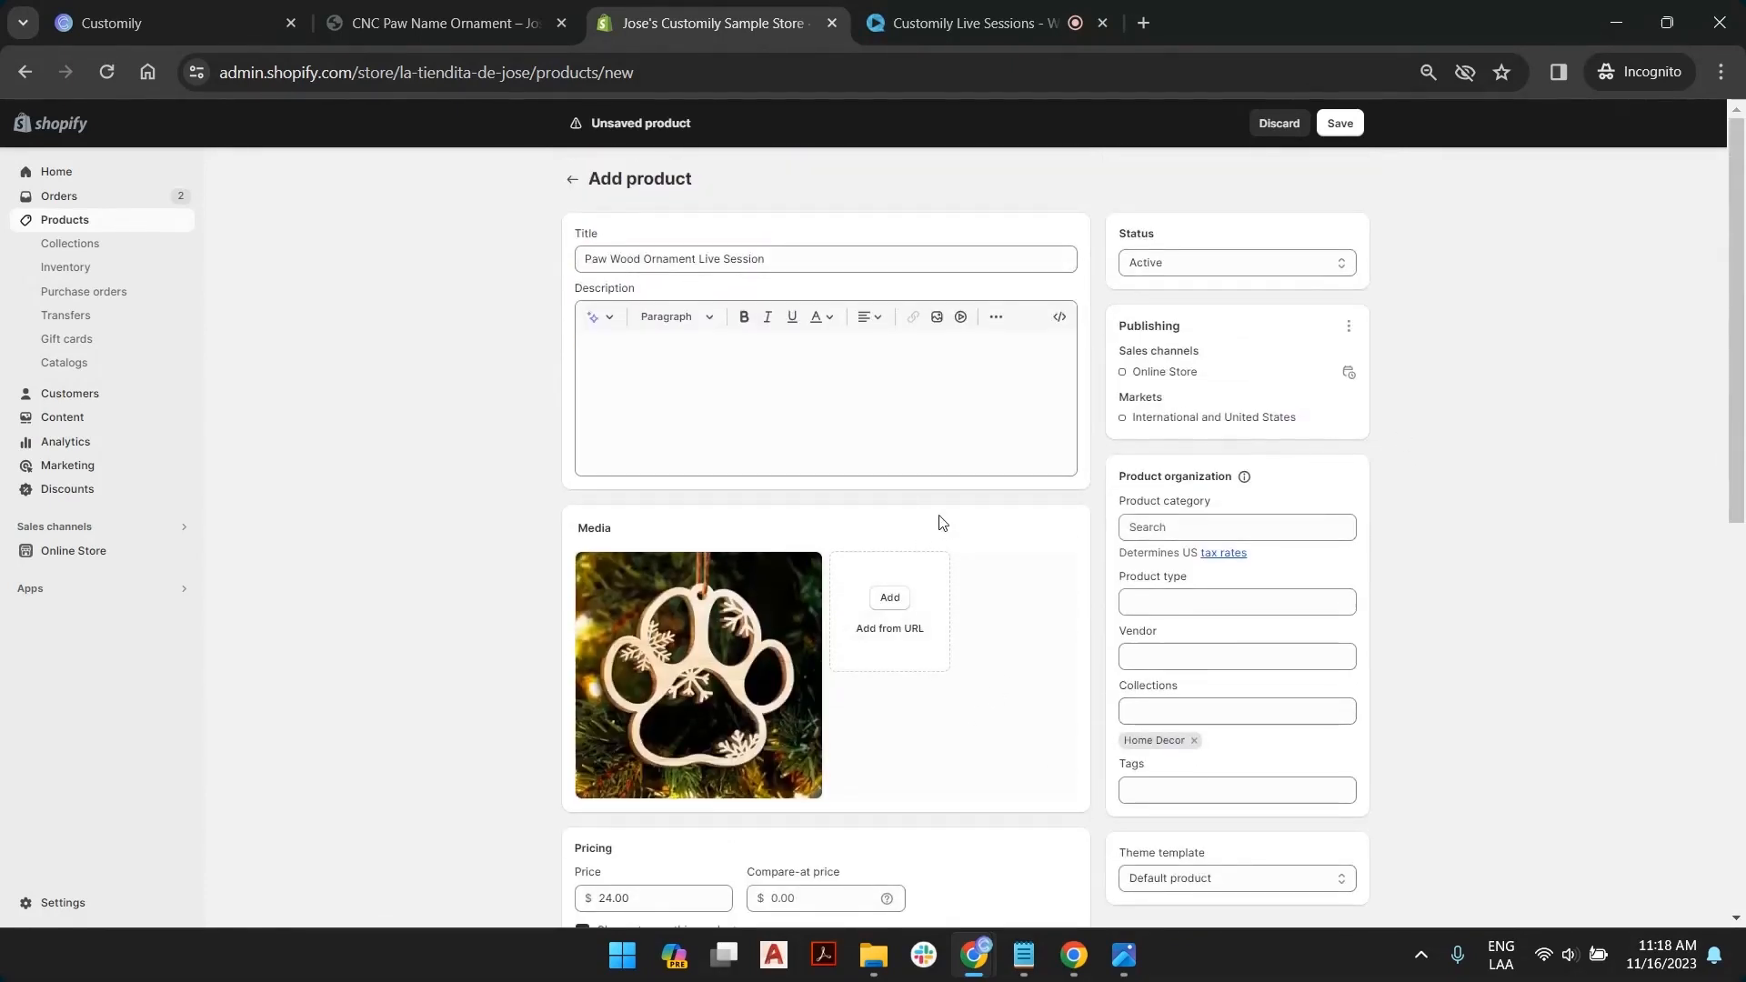
click(1343, 125)
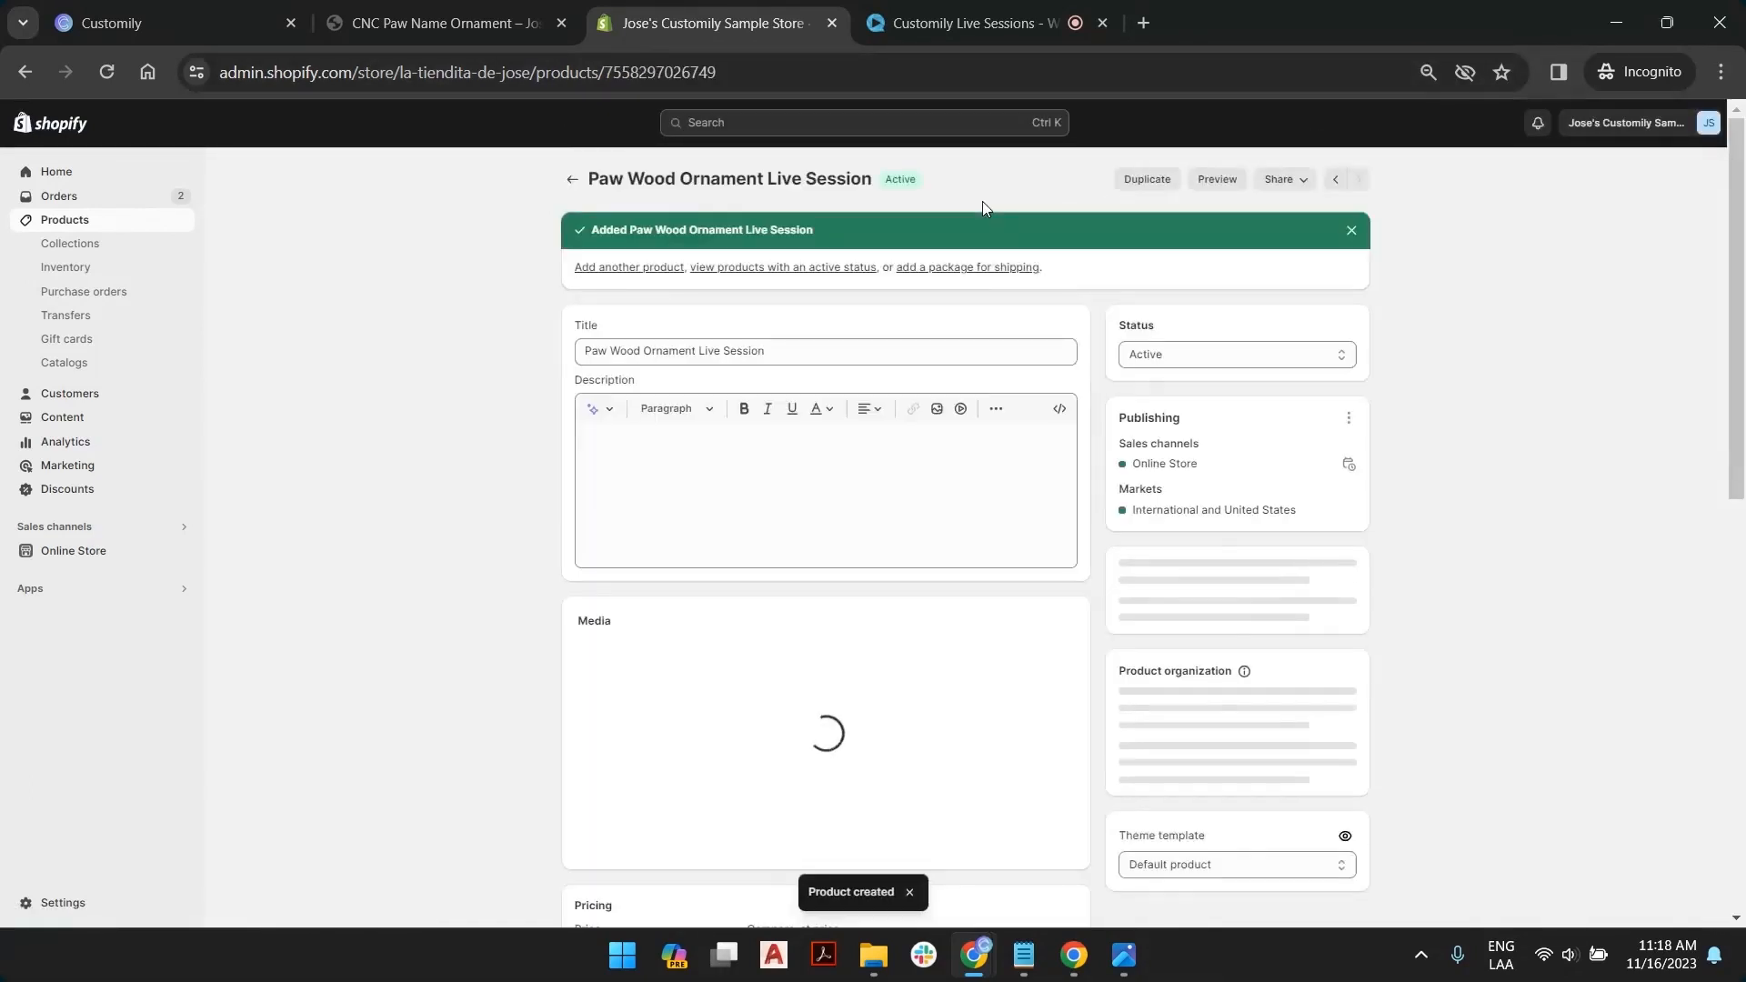
Preview the saved ornament on the storefront, look over its product page, and hide the store preview bar
click(1221, 183)
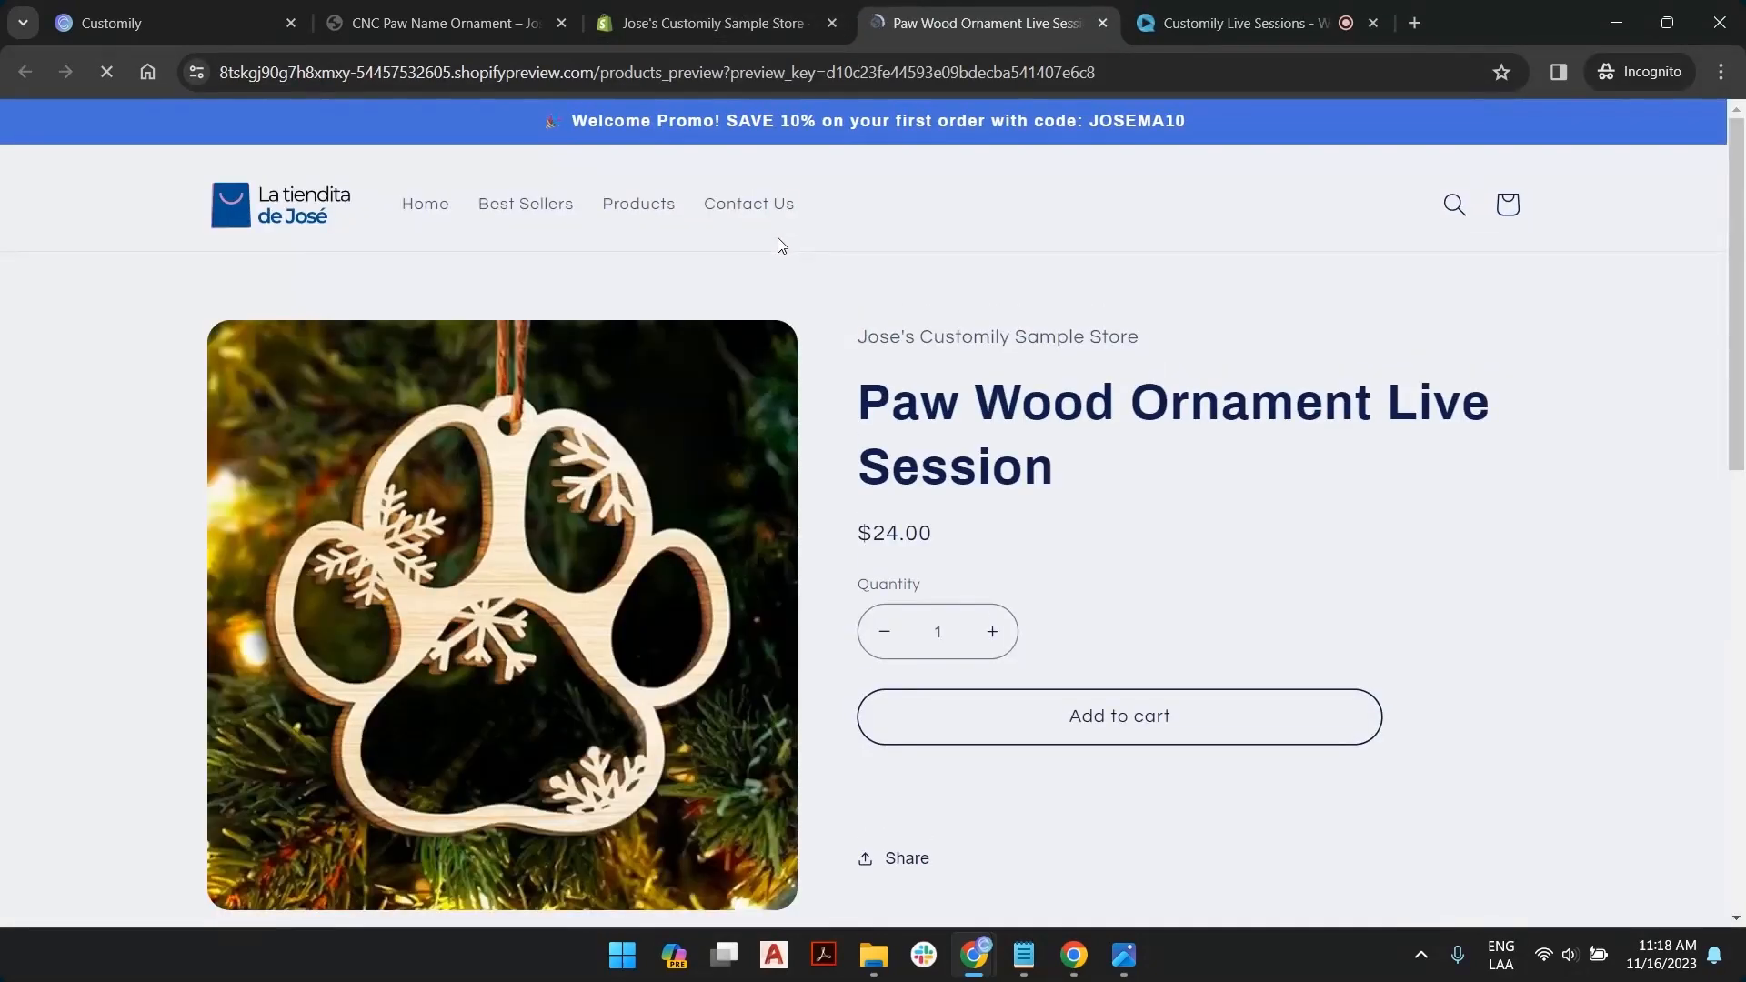
scroll(1195, 827, down, 5)
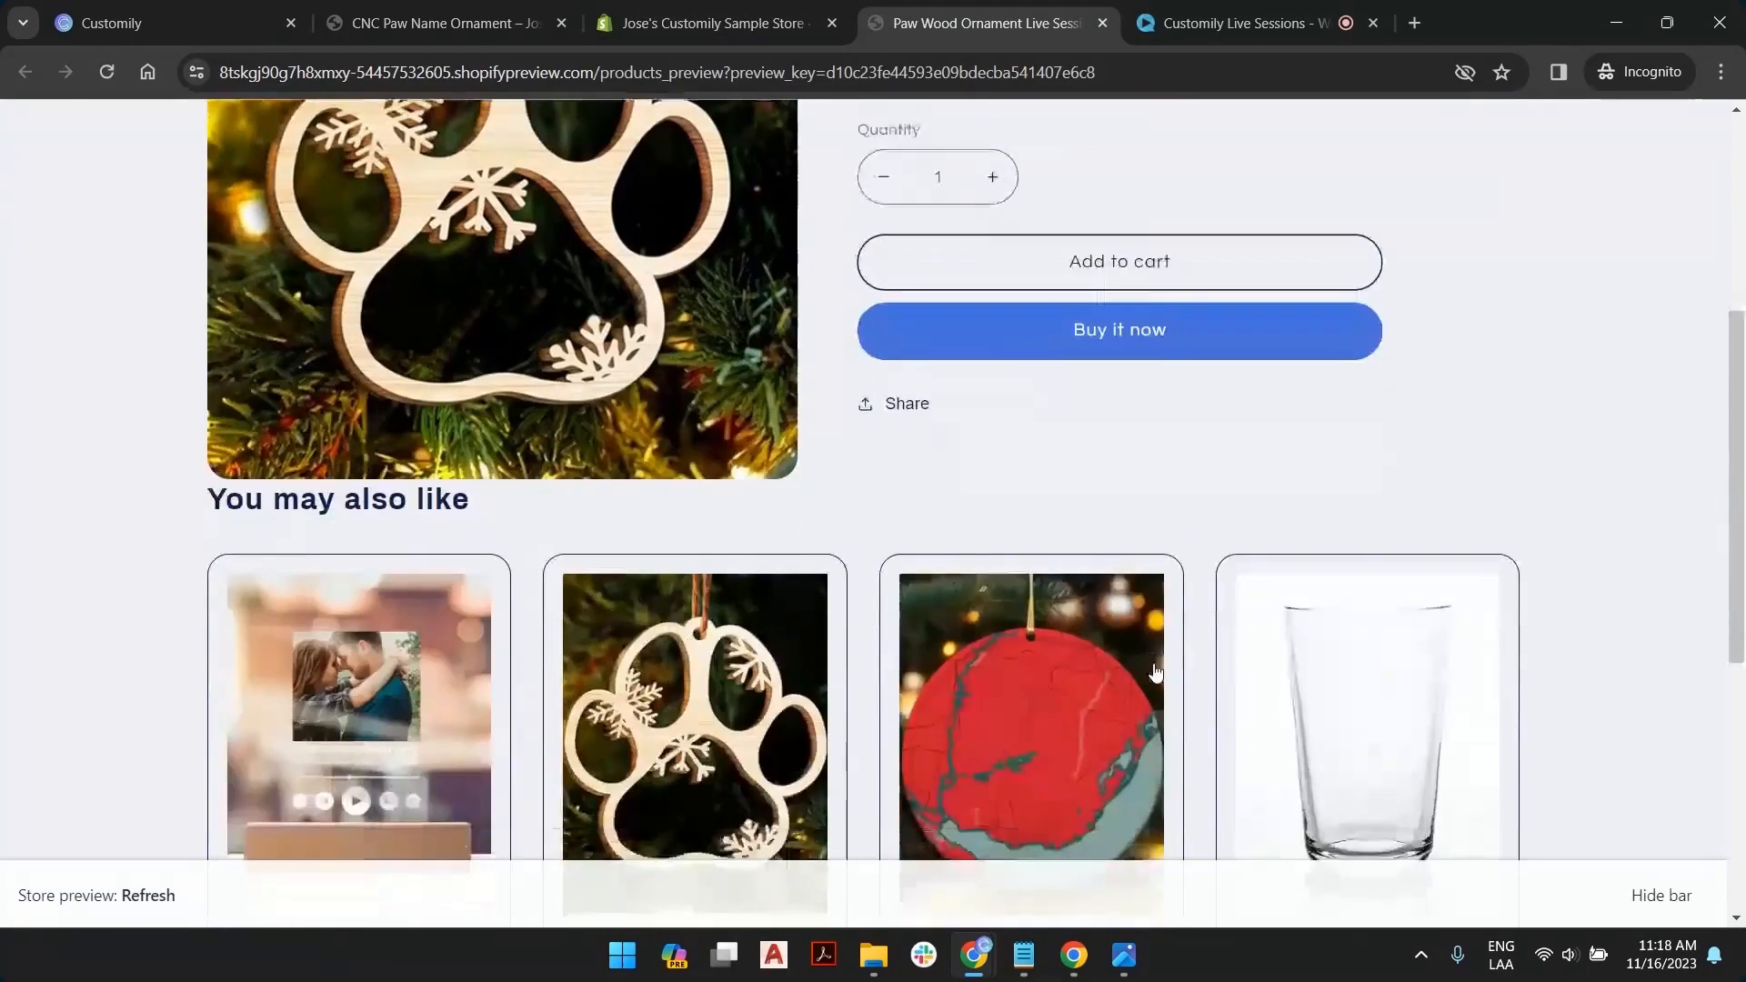
scroll(1095, 362, up, 4)
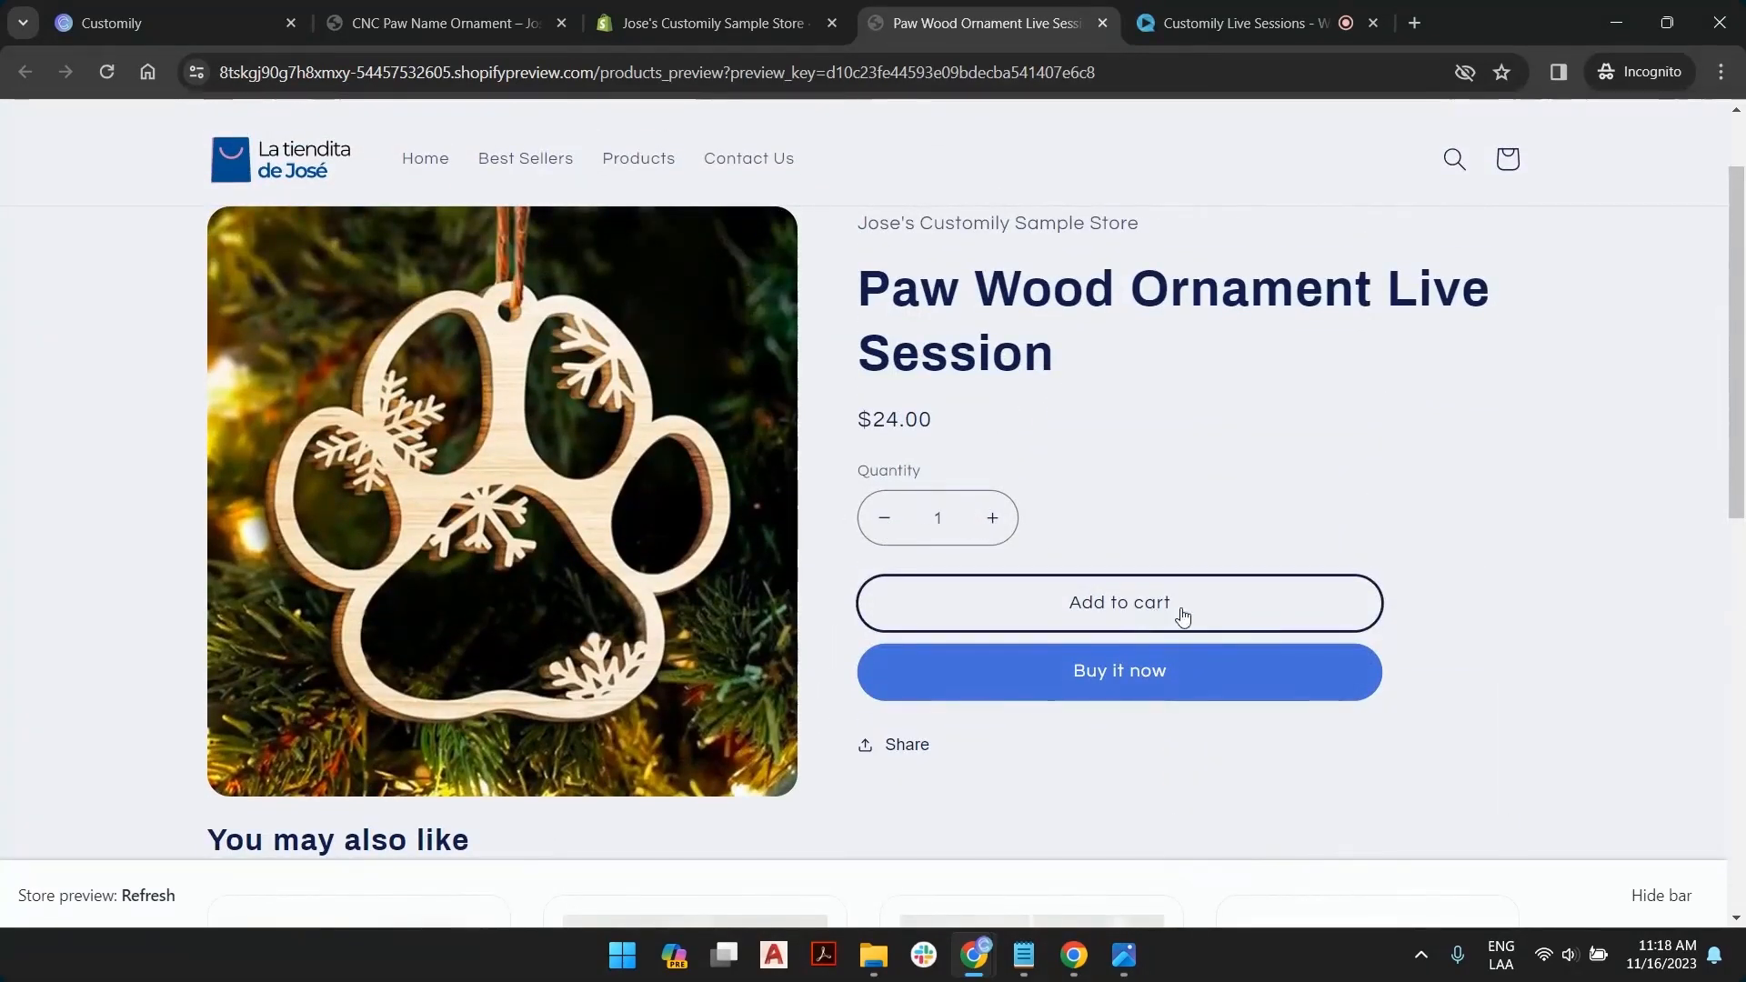
click(1655, 896)
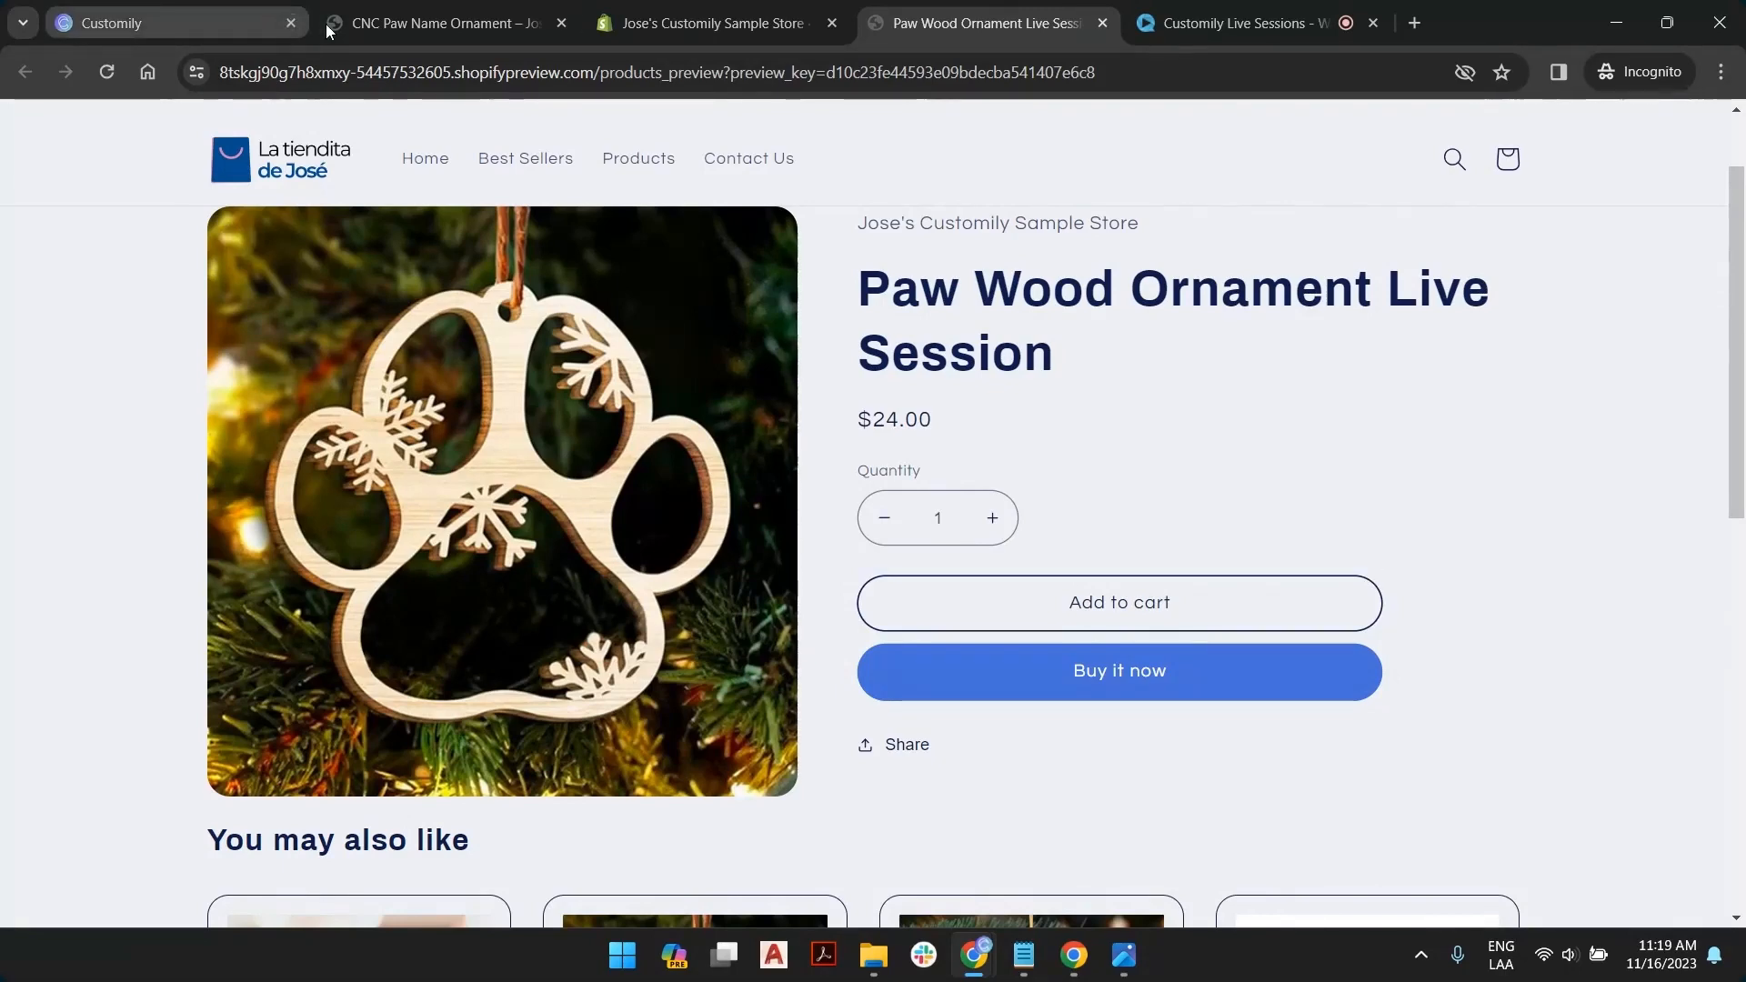
Switch to Customily and open the connected store's product list
mouse_move(325, 24)
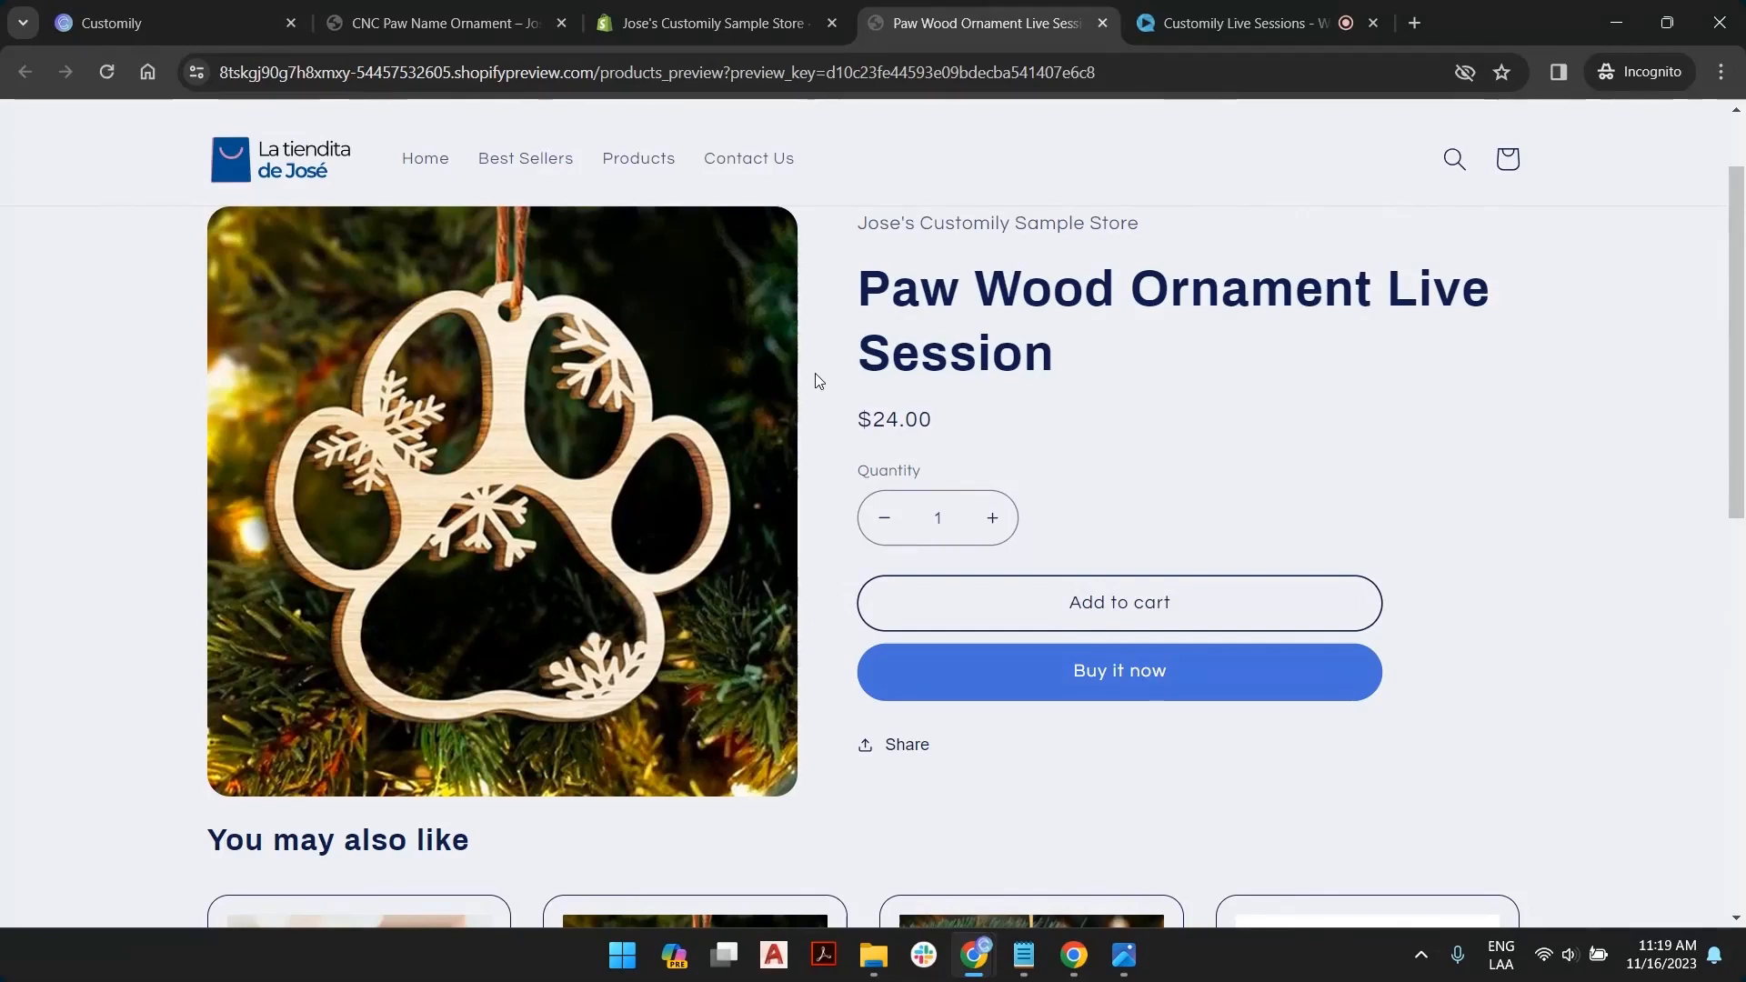
click(225, 9)
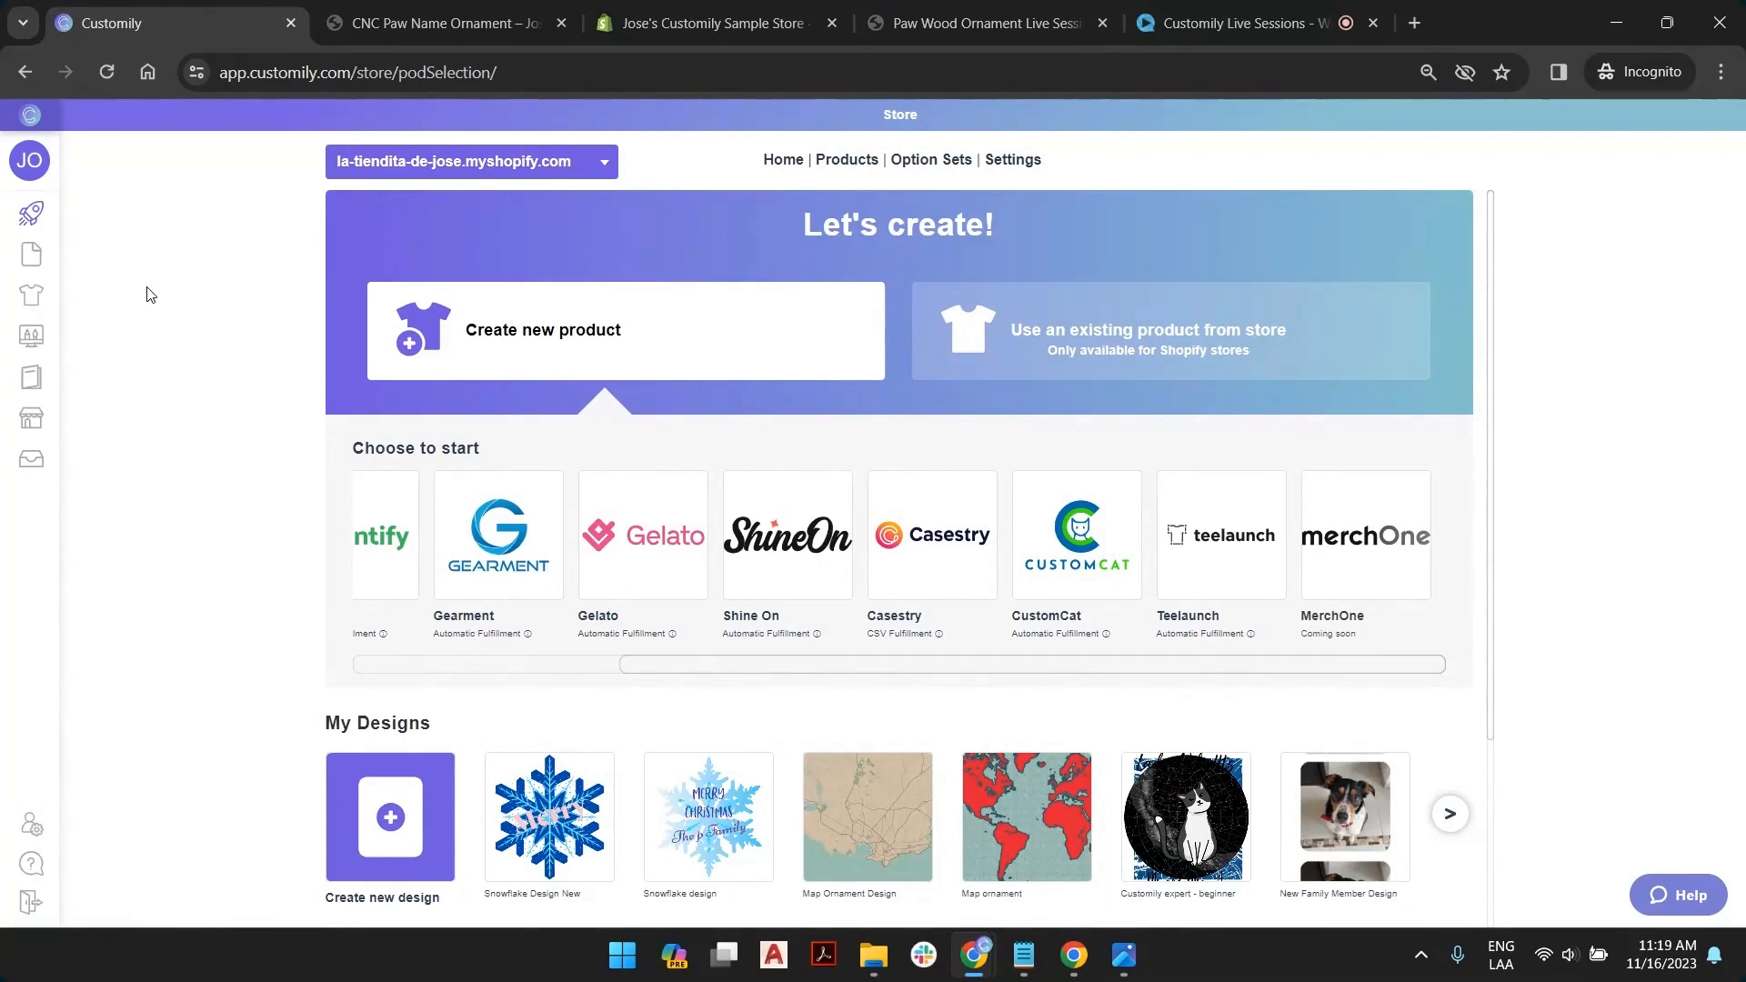
mouse_move(56, 205)
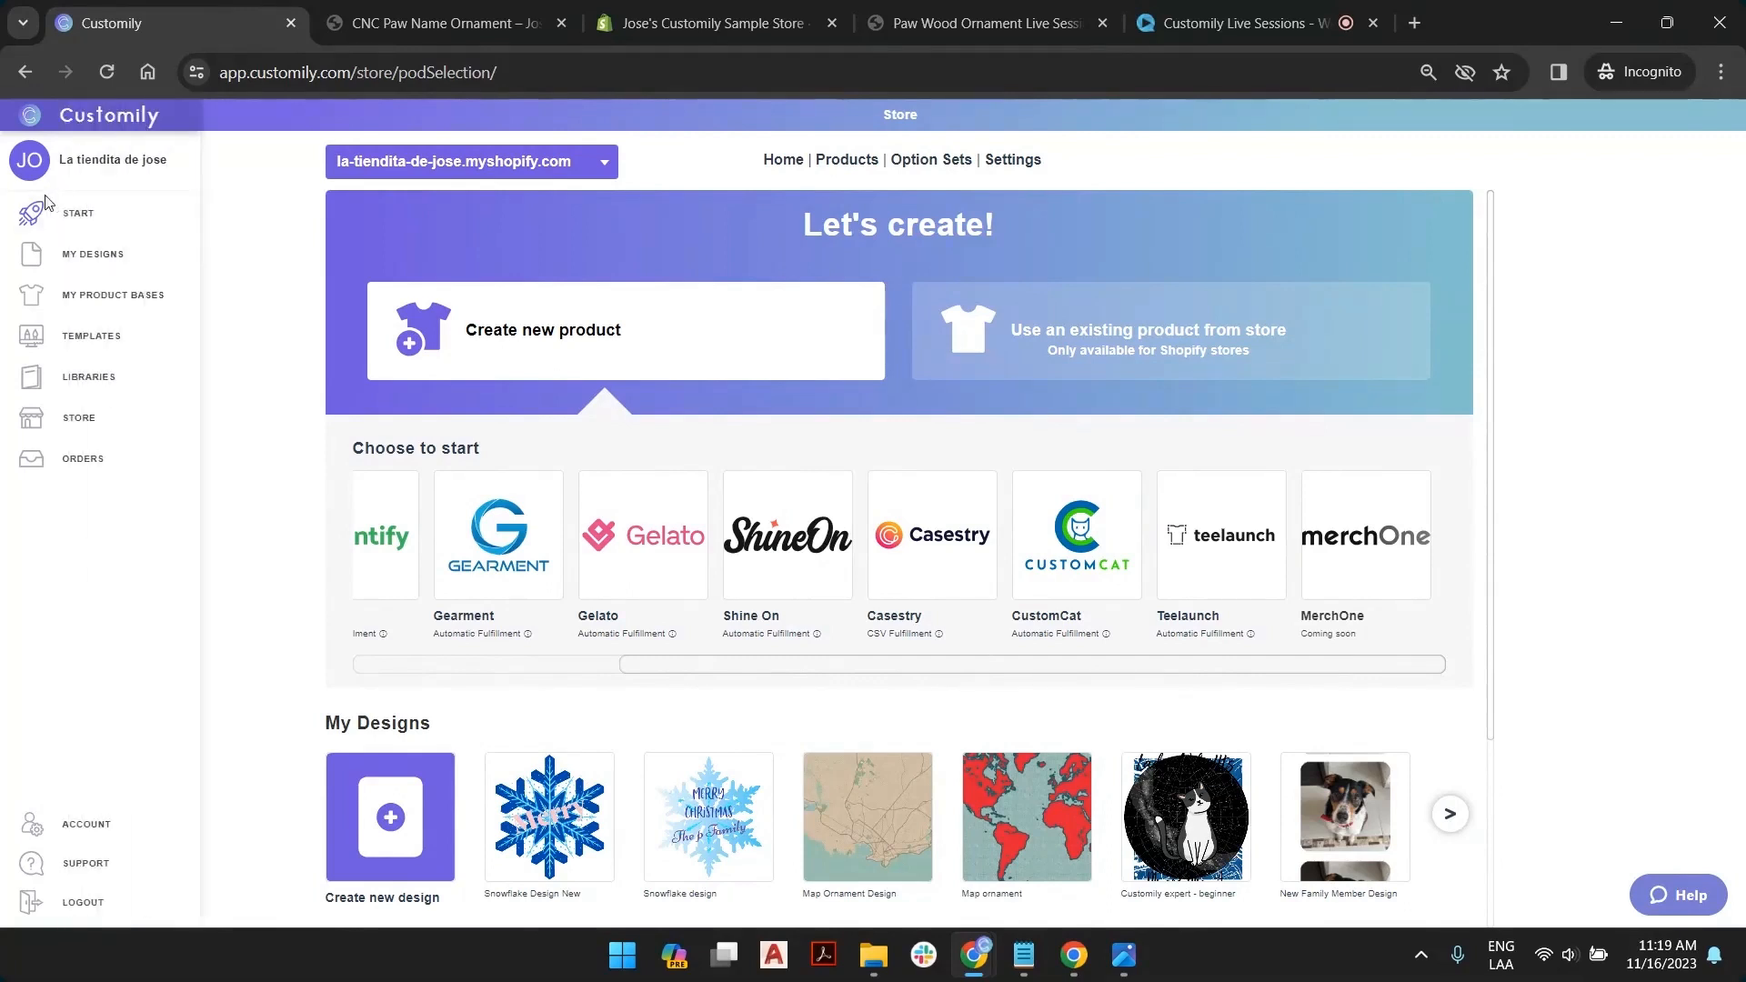
click(105, 427)
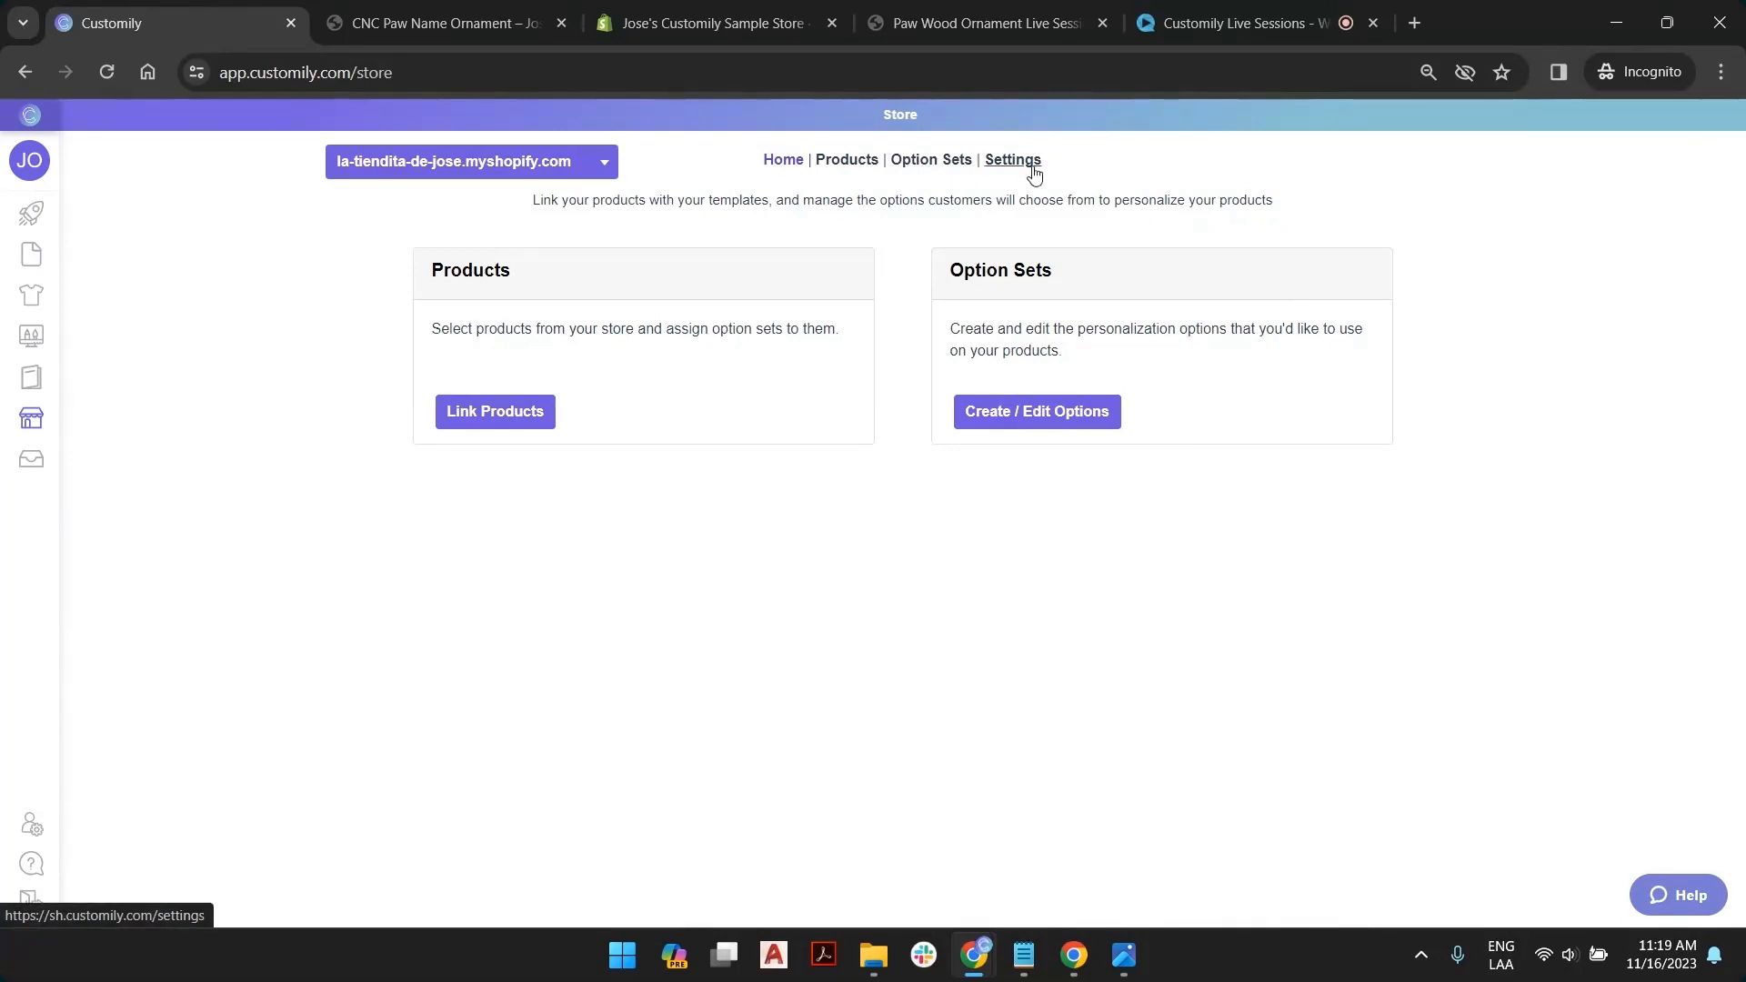
click(847, 161)
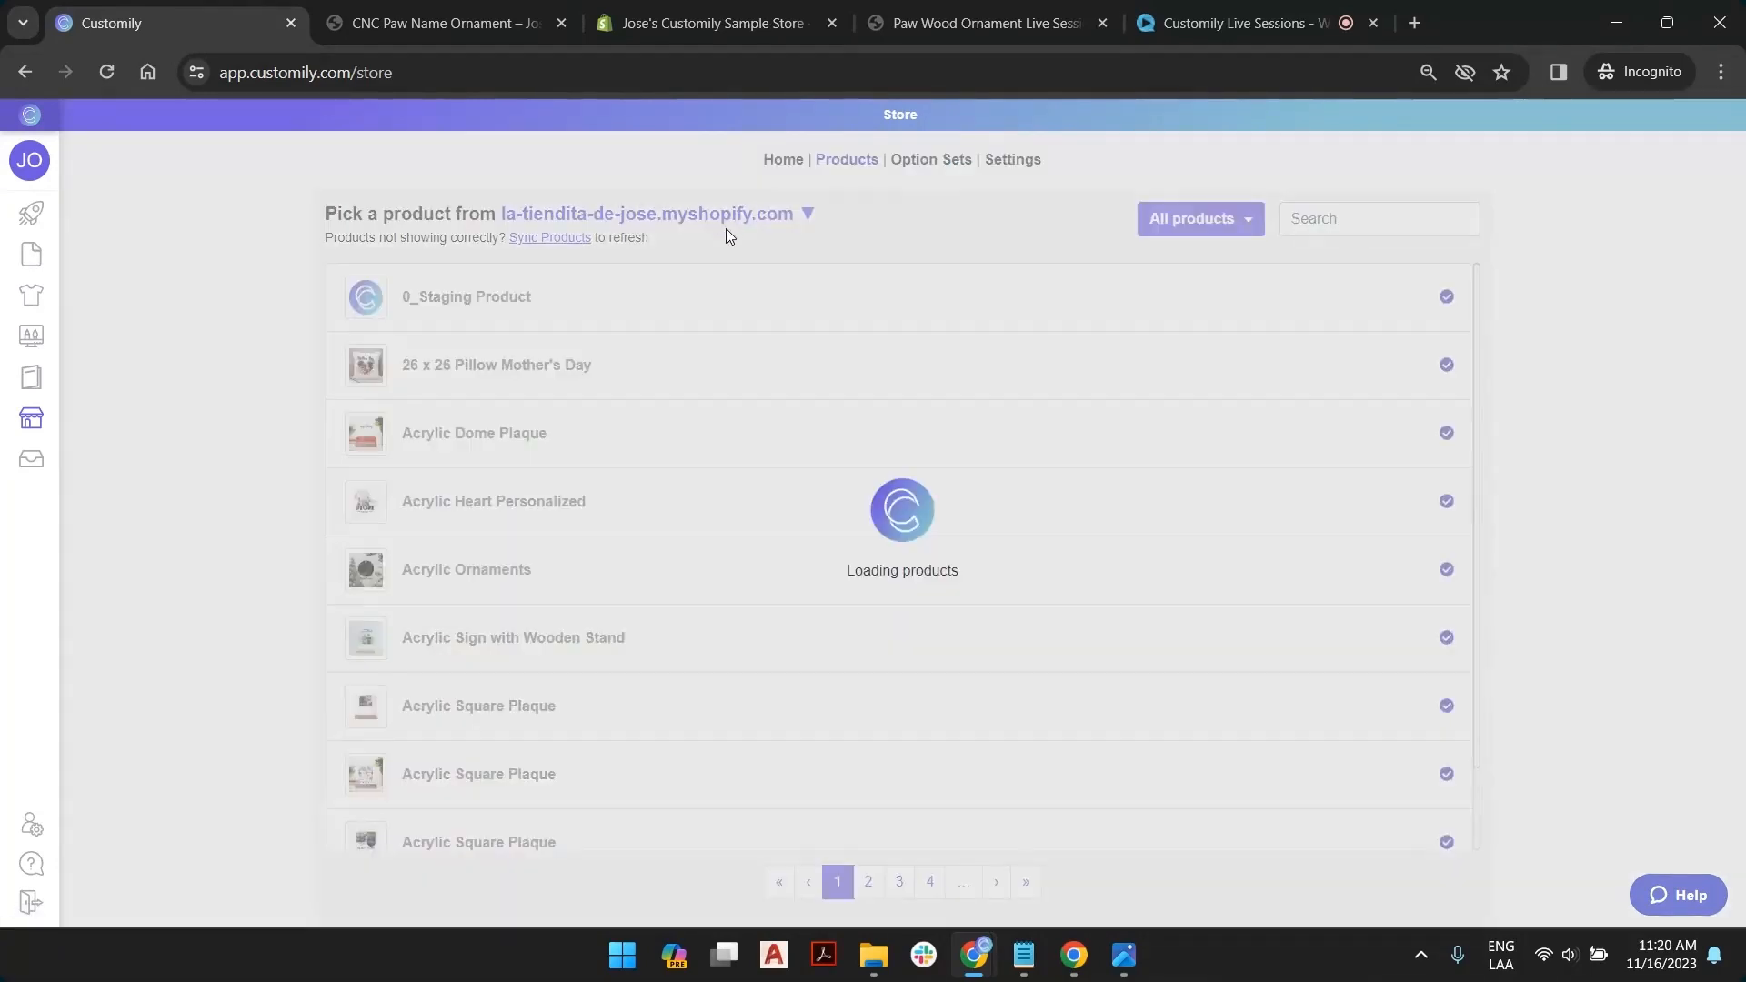
scroll(791, 391, down, 1)
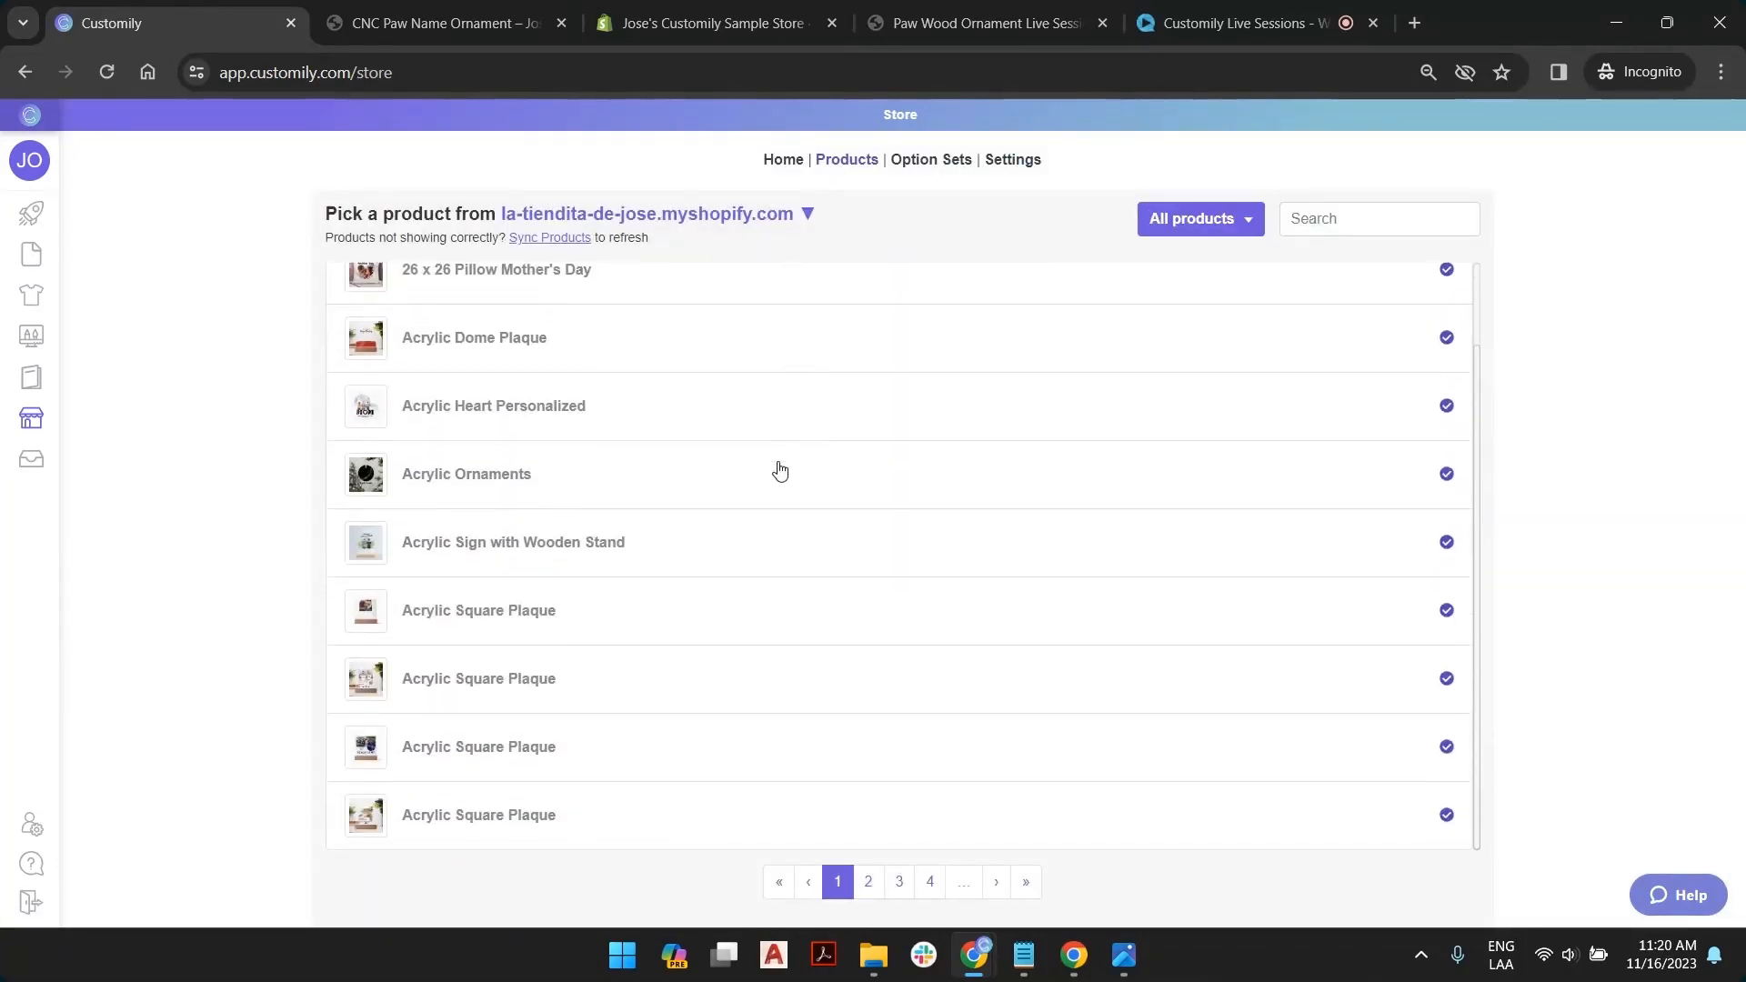
scroll(832, 564, up, 1)
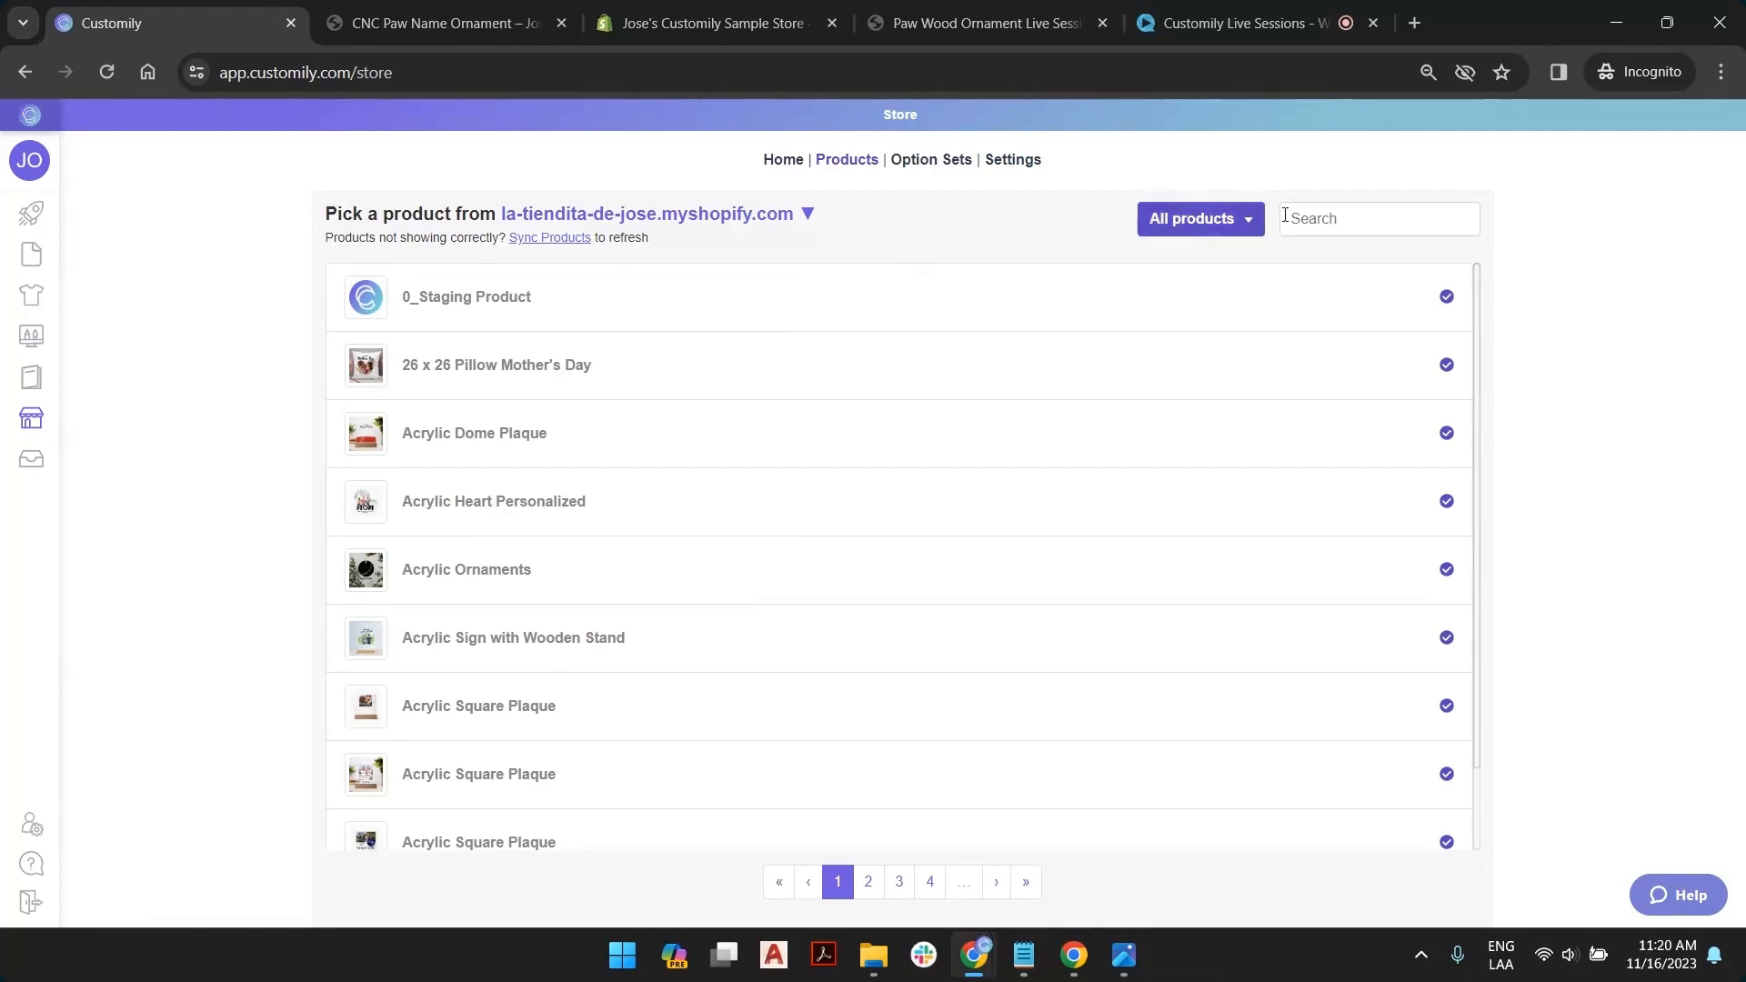
Filter the products to those not linked to Customily and open Paw Wood Ornament Live Session
click(1346, 217)
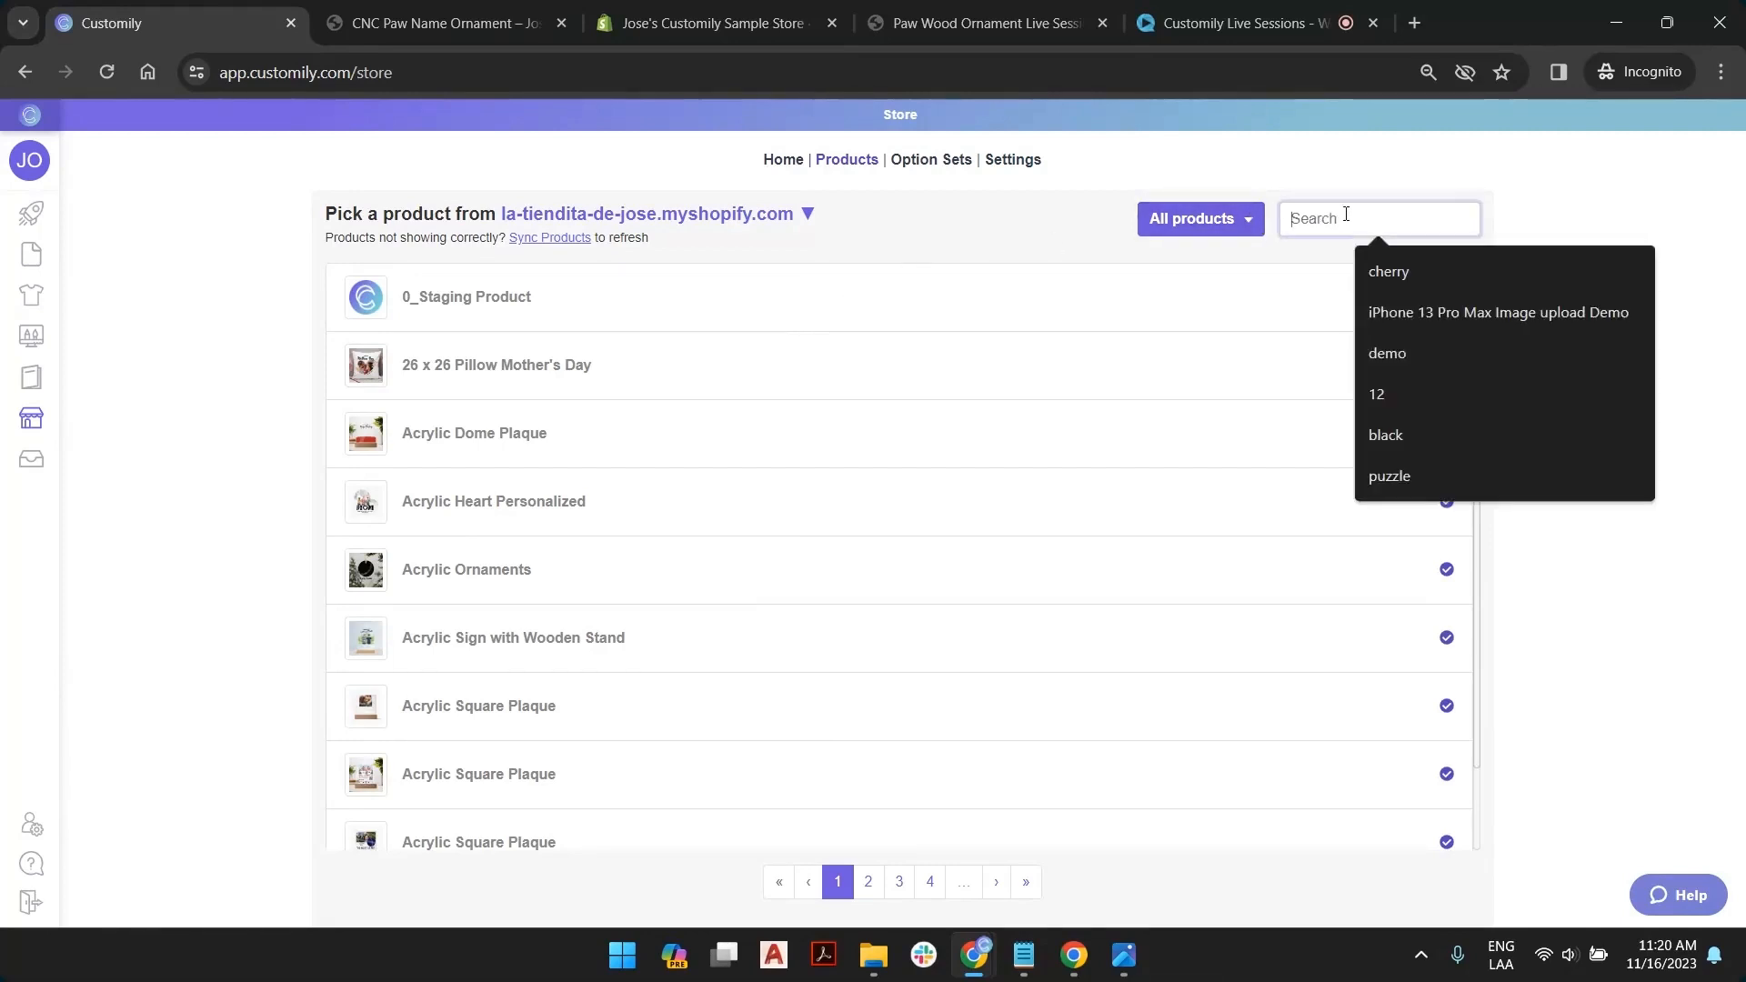
click(1239, 228)
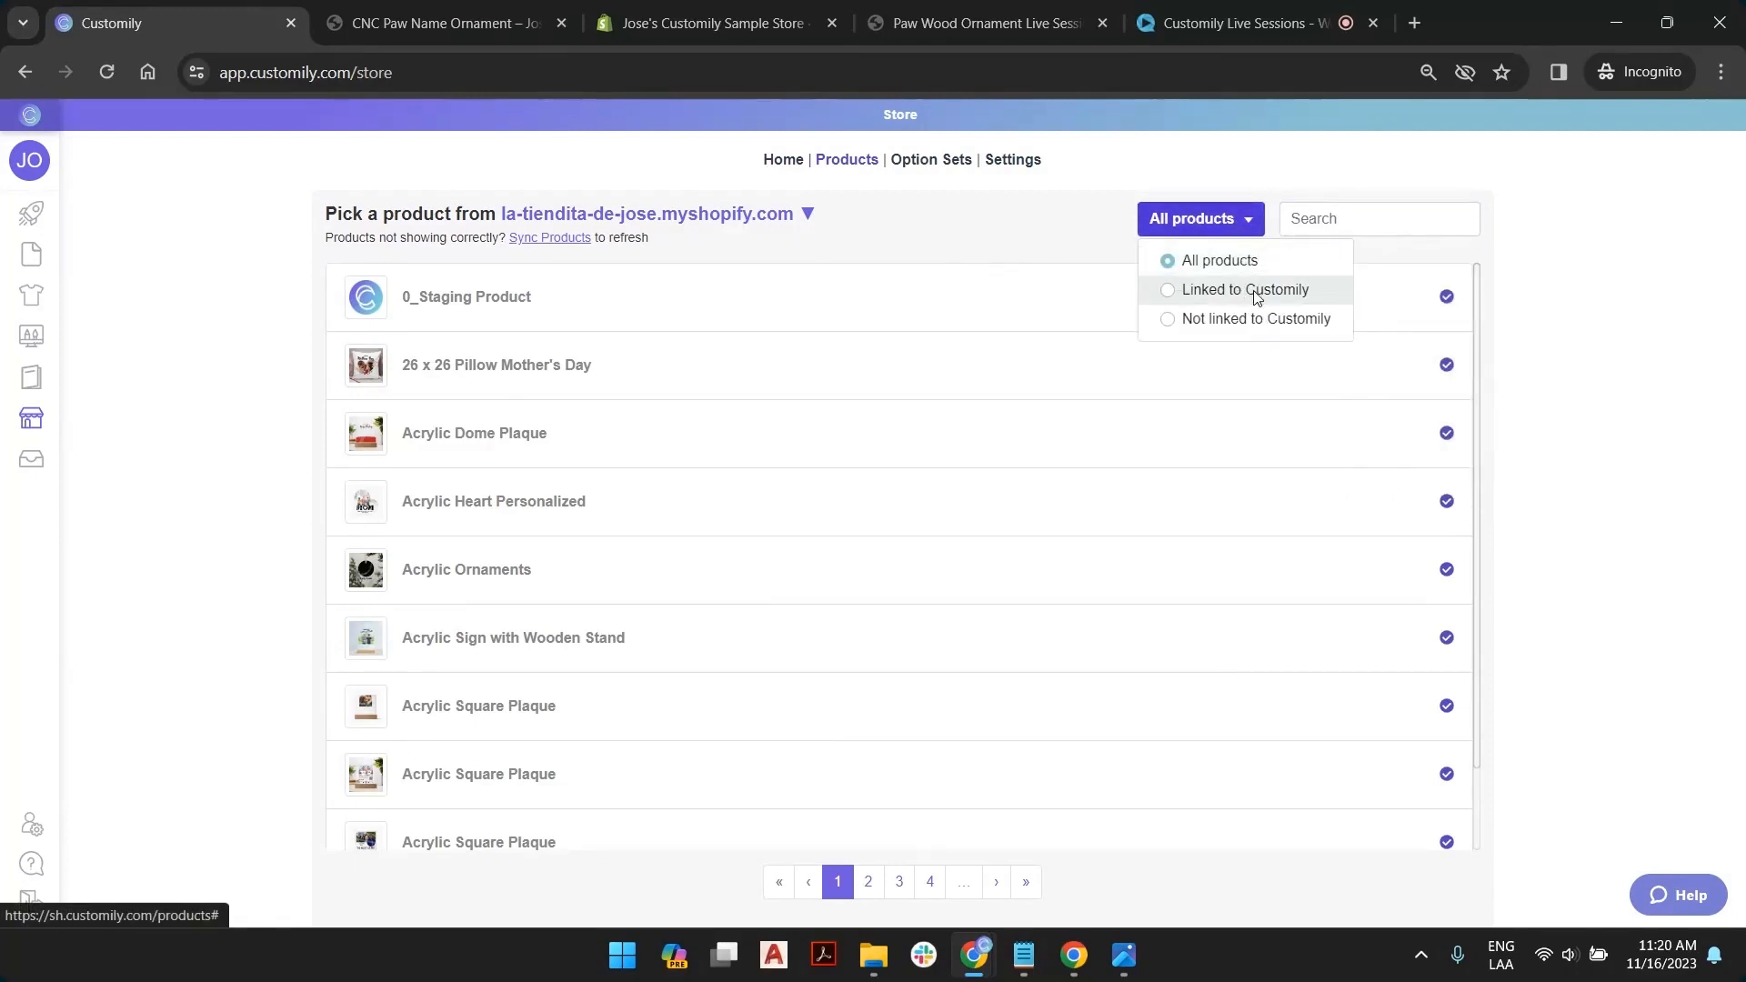
click(1542, 326)
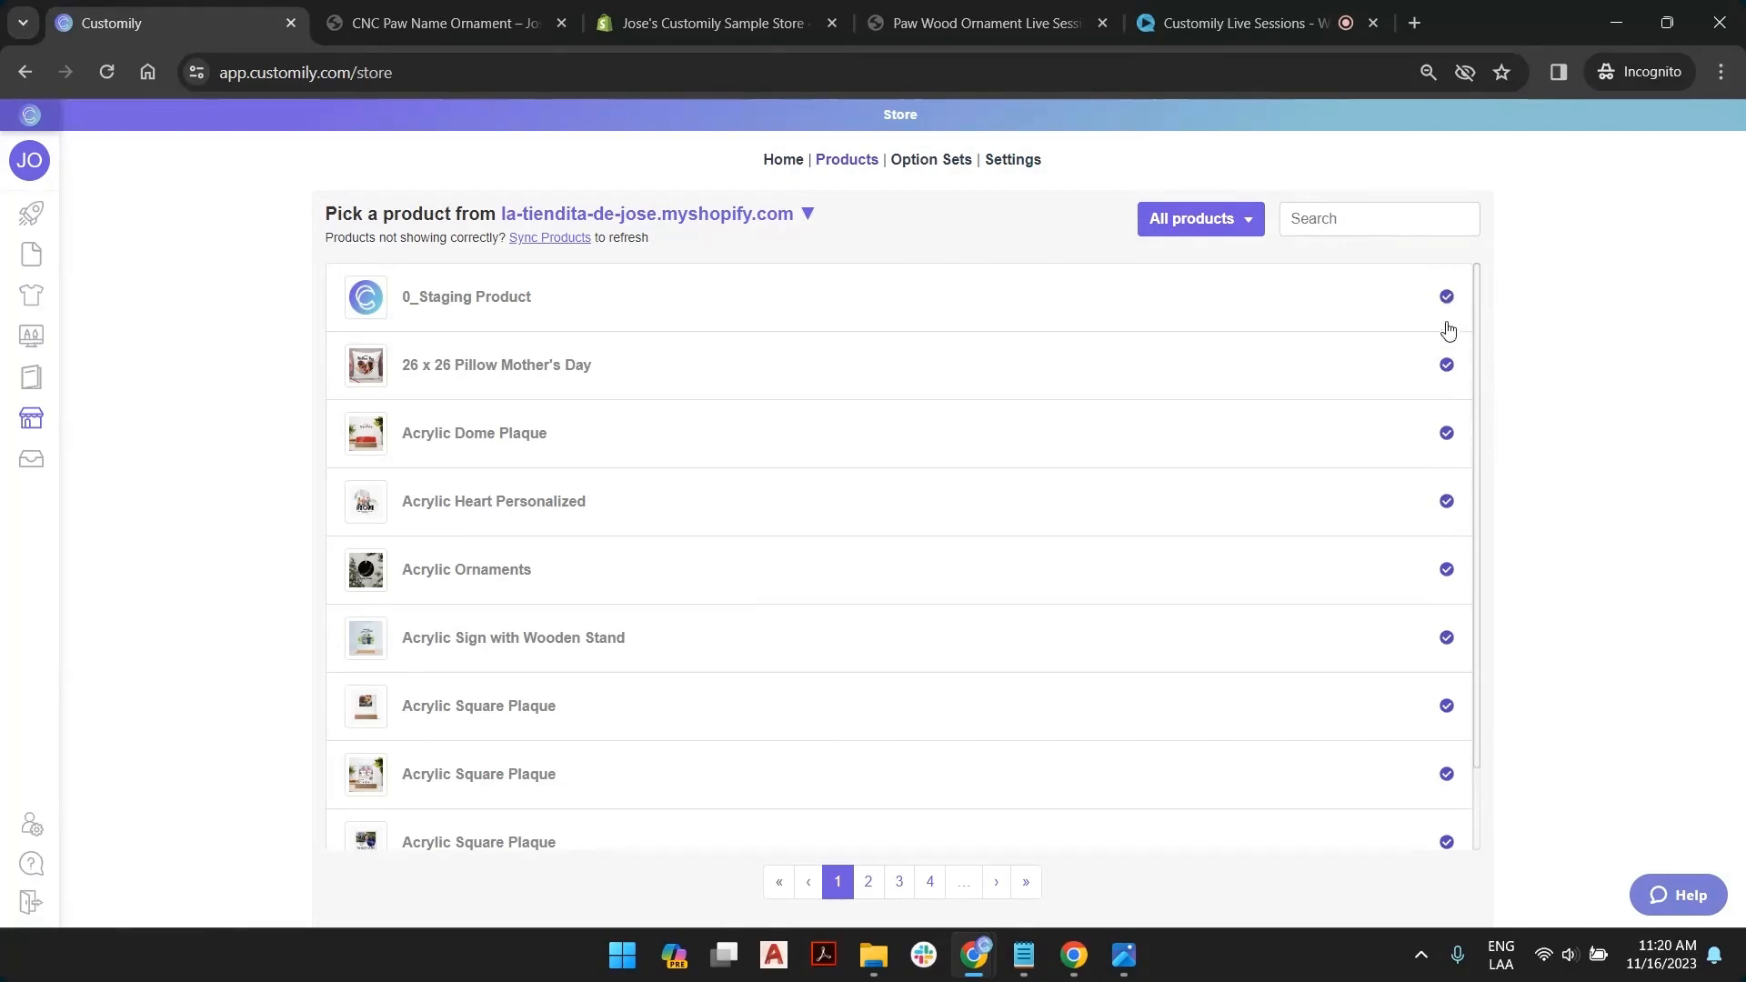
click(1236, 225)
click(1221, 320)
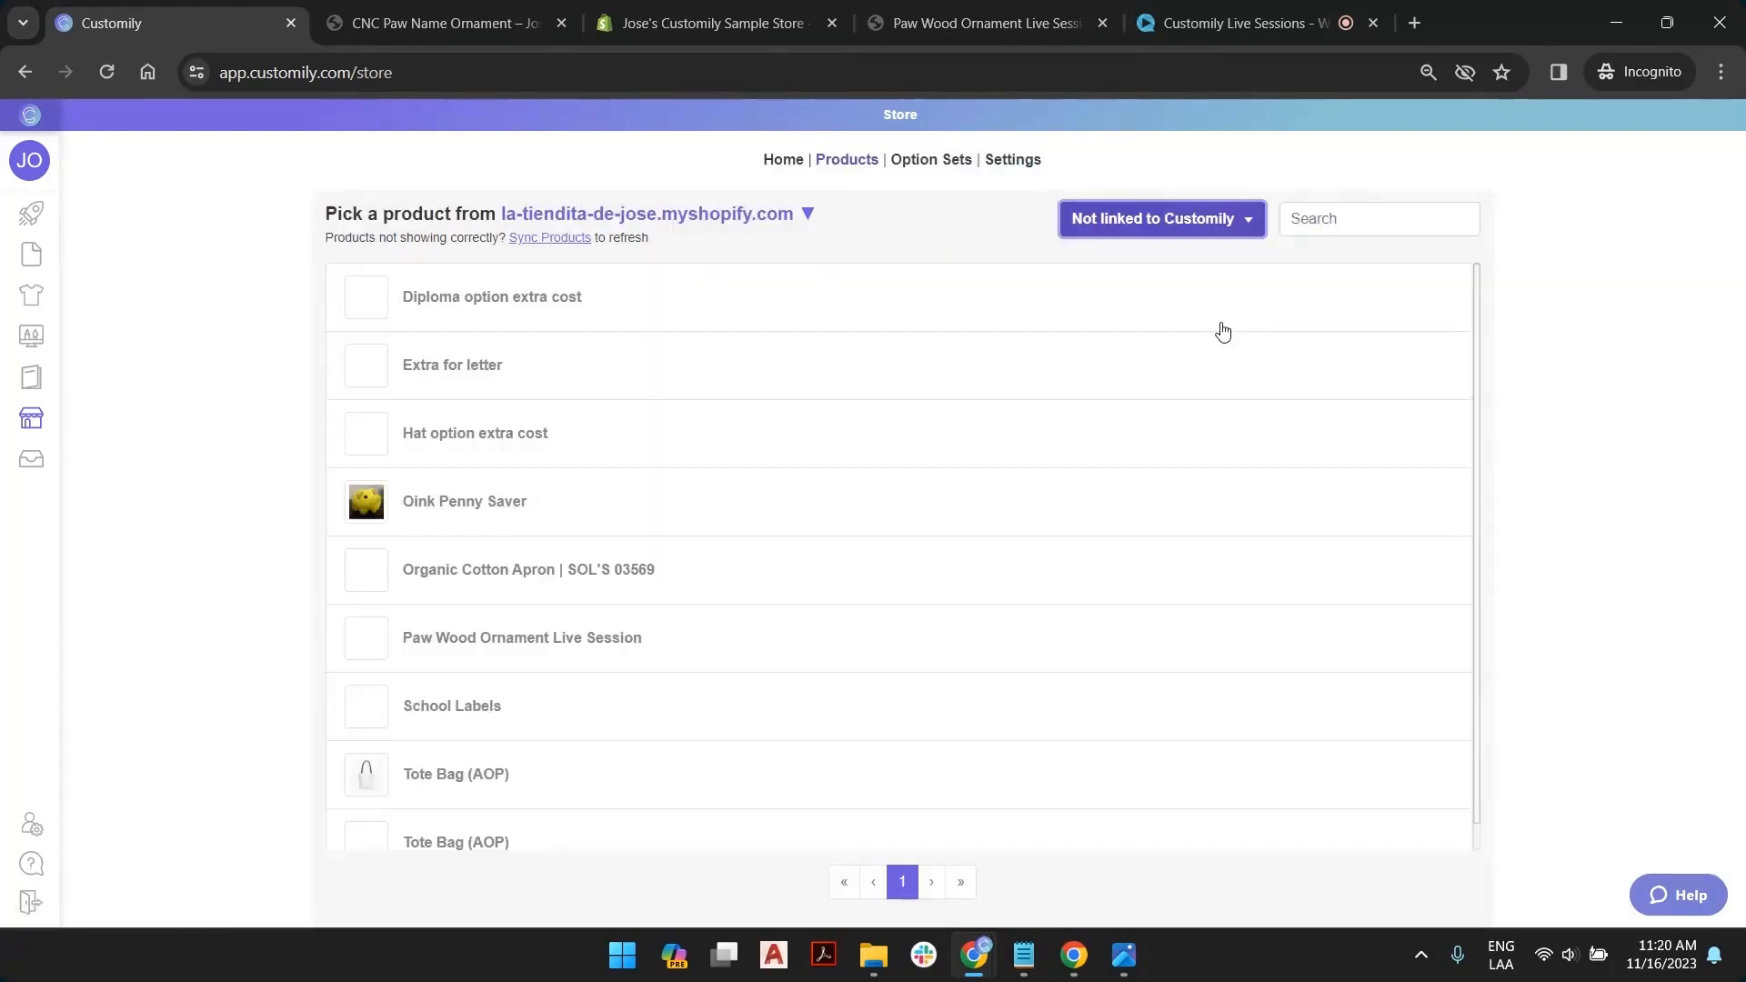
scroll(573, 368, down, 1)
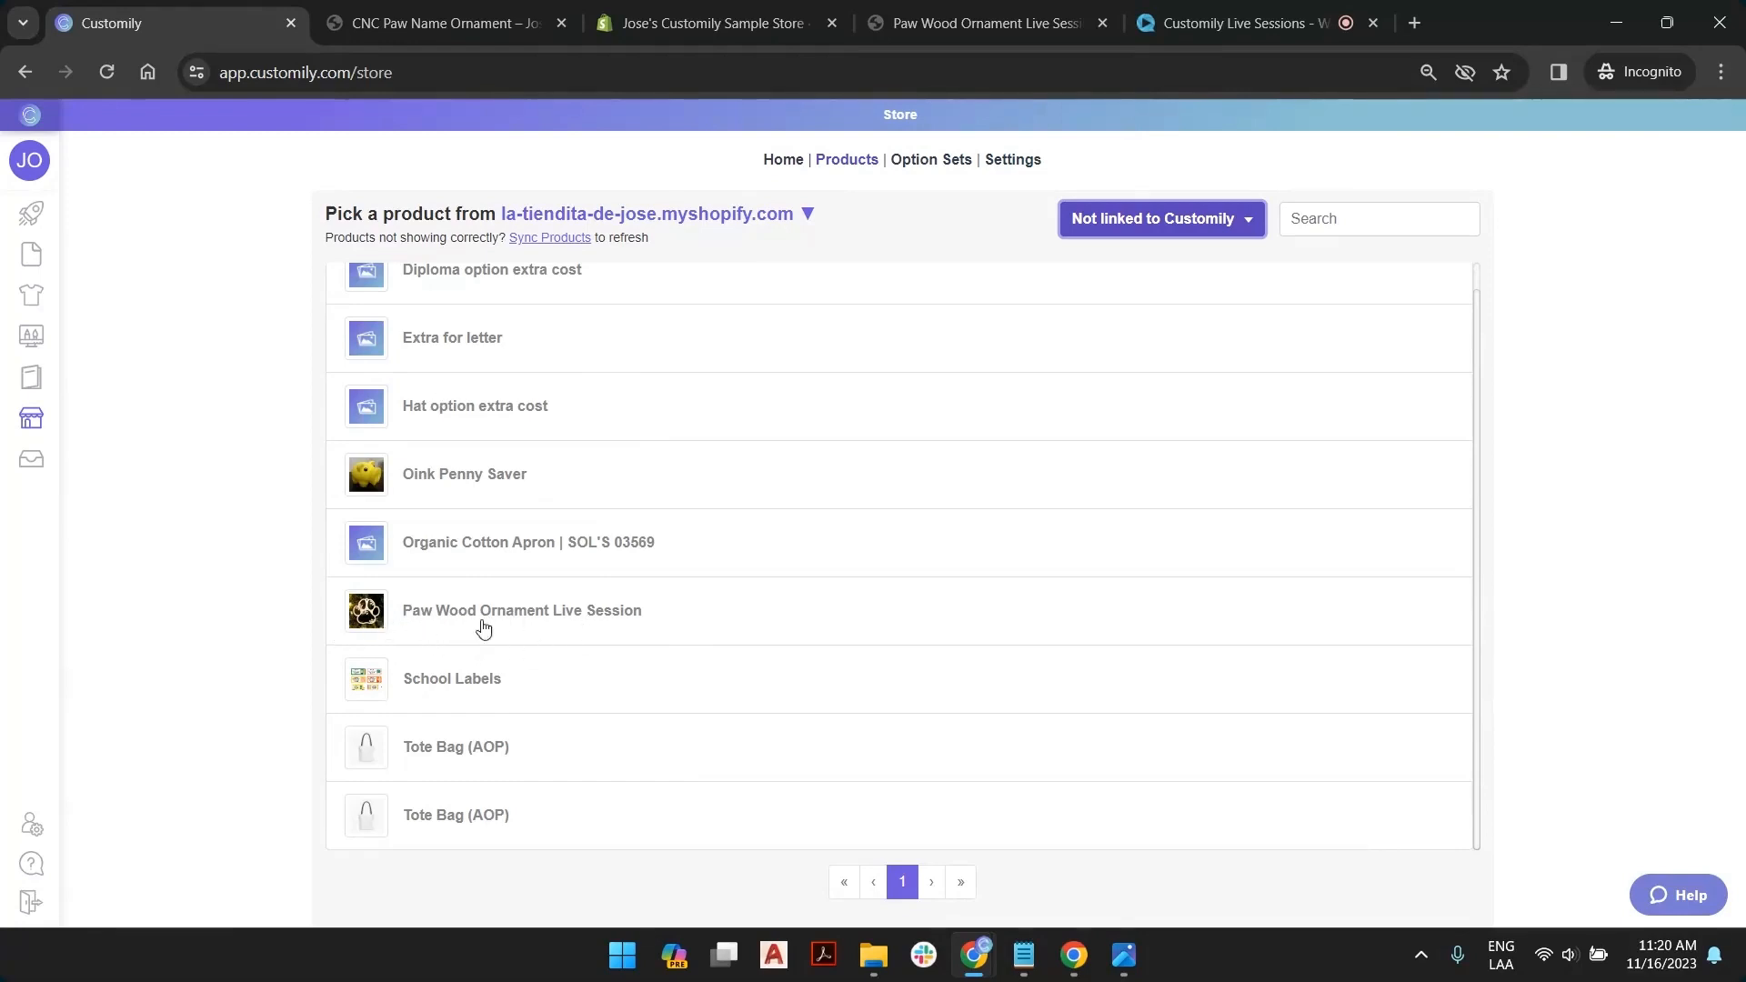
click(616, 614)
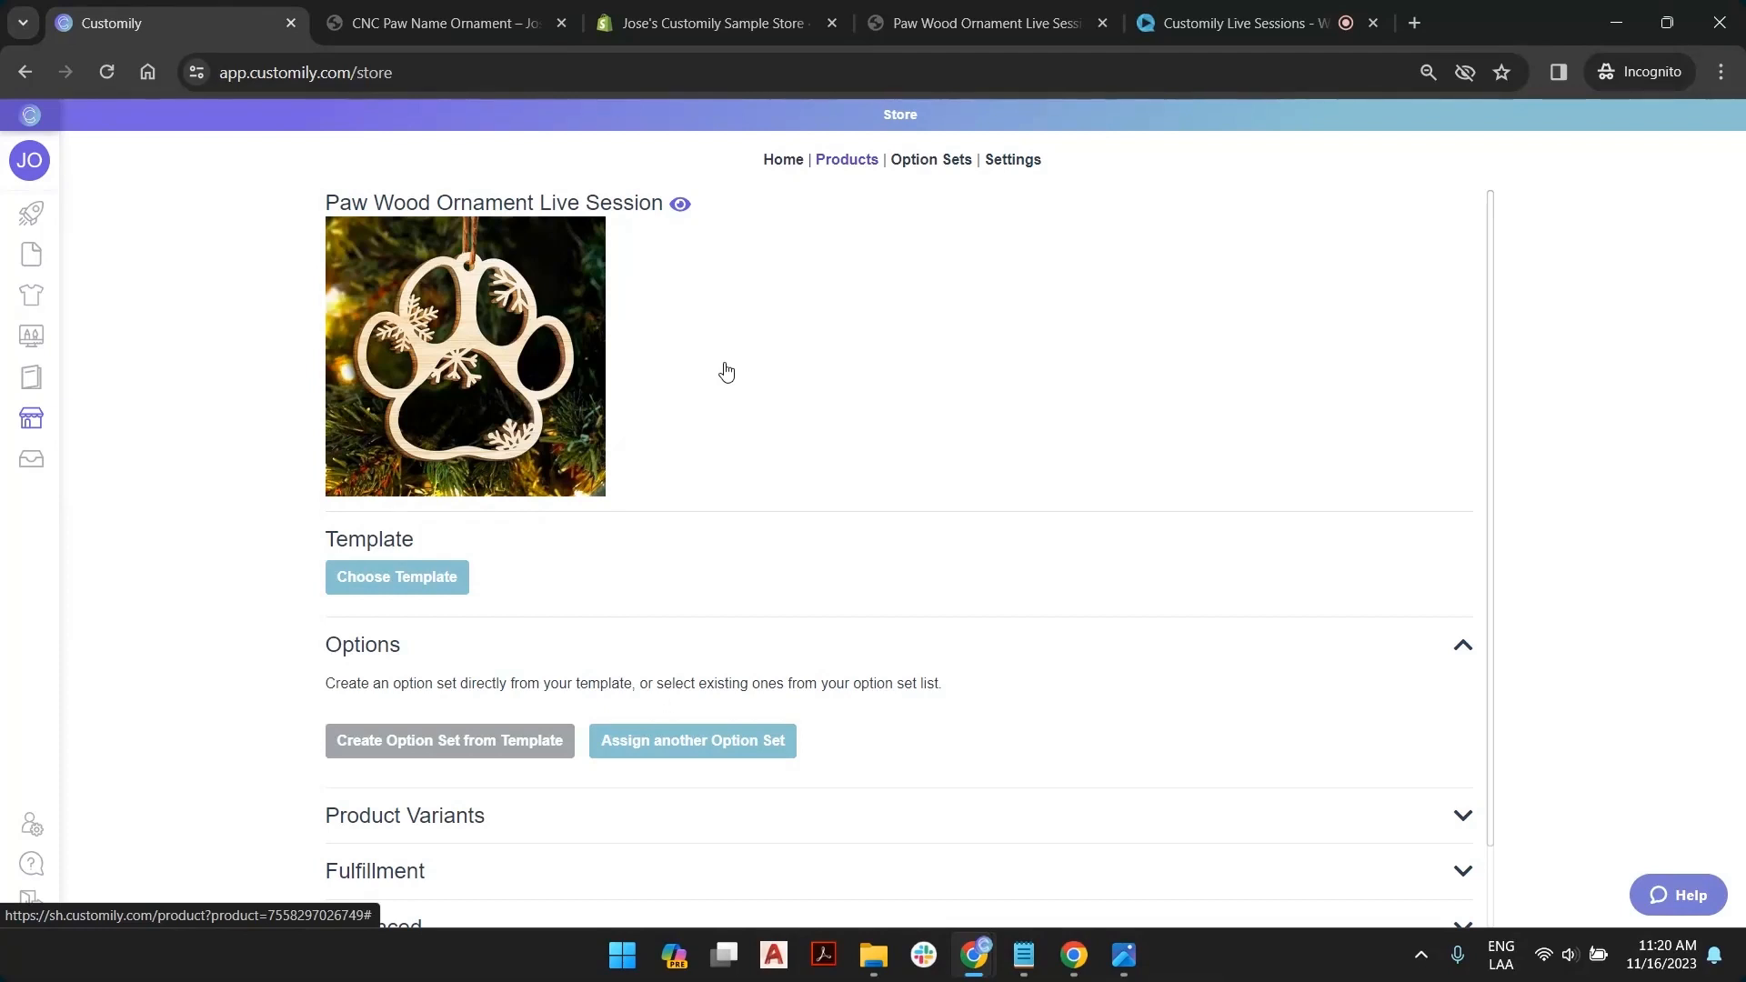
Look over the template and option set sections of the ornament's product settings
click(392, 595)
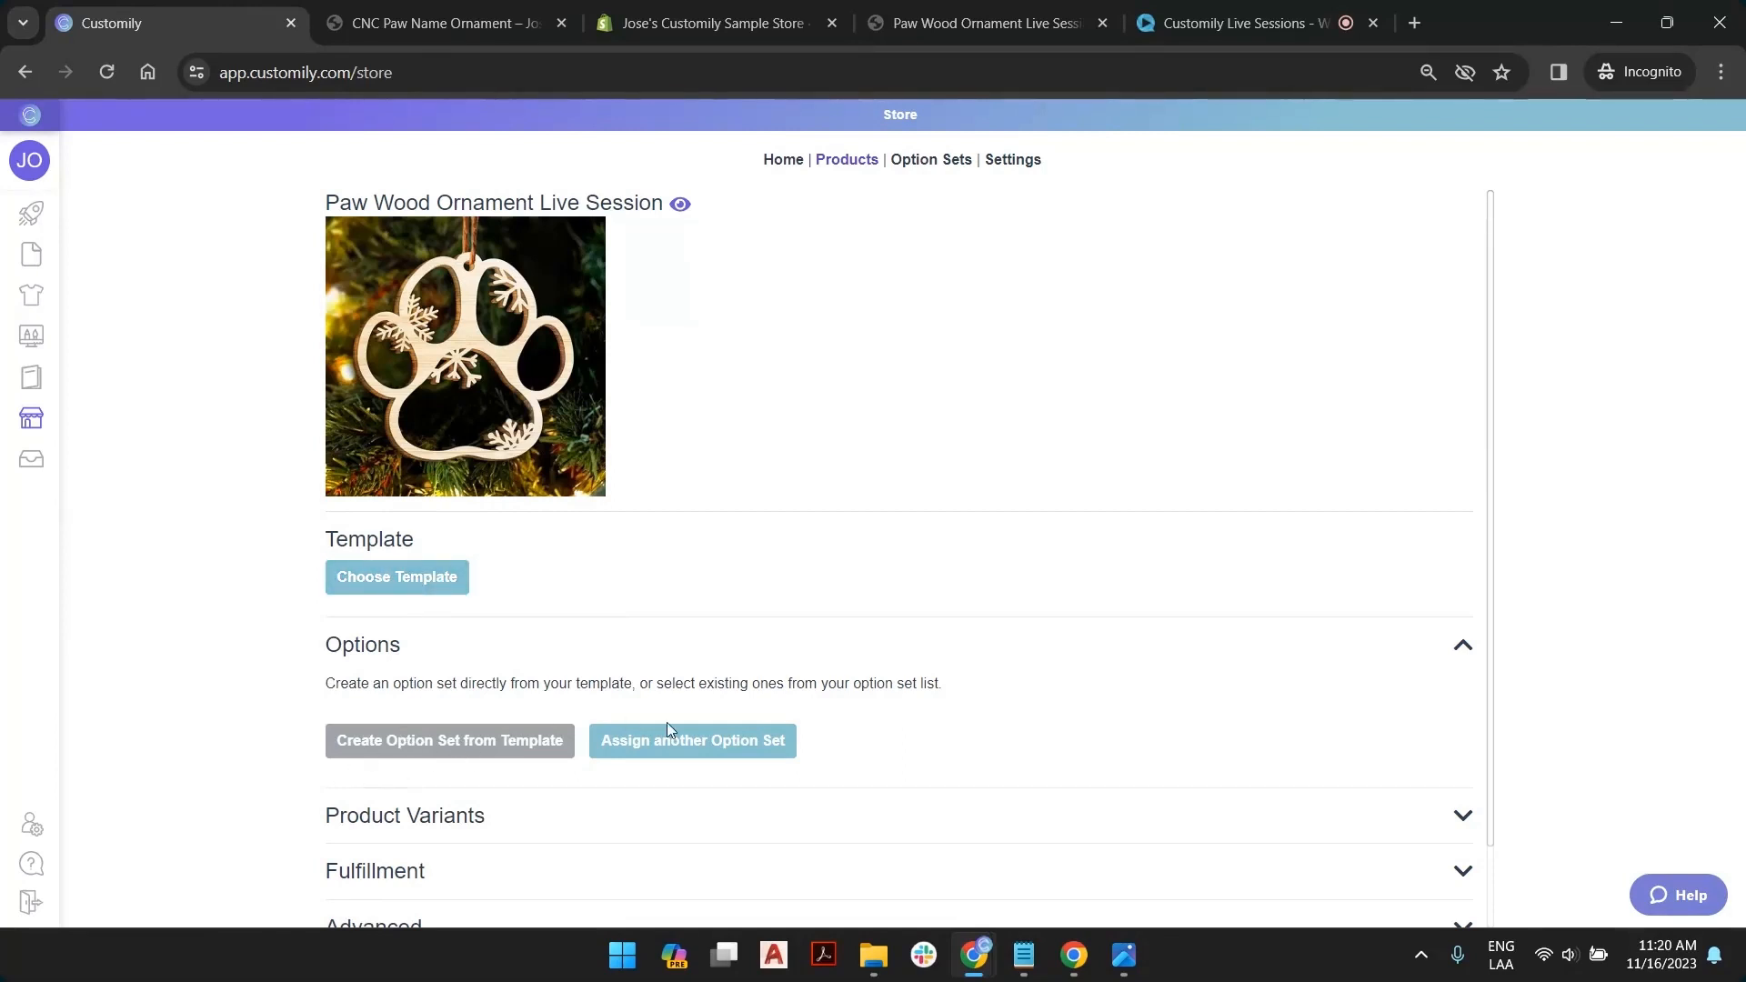
click(692, 742)
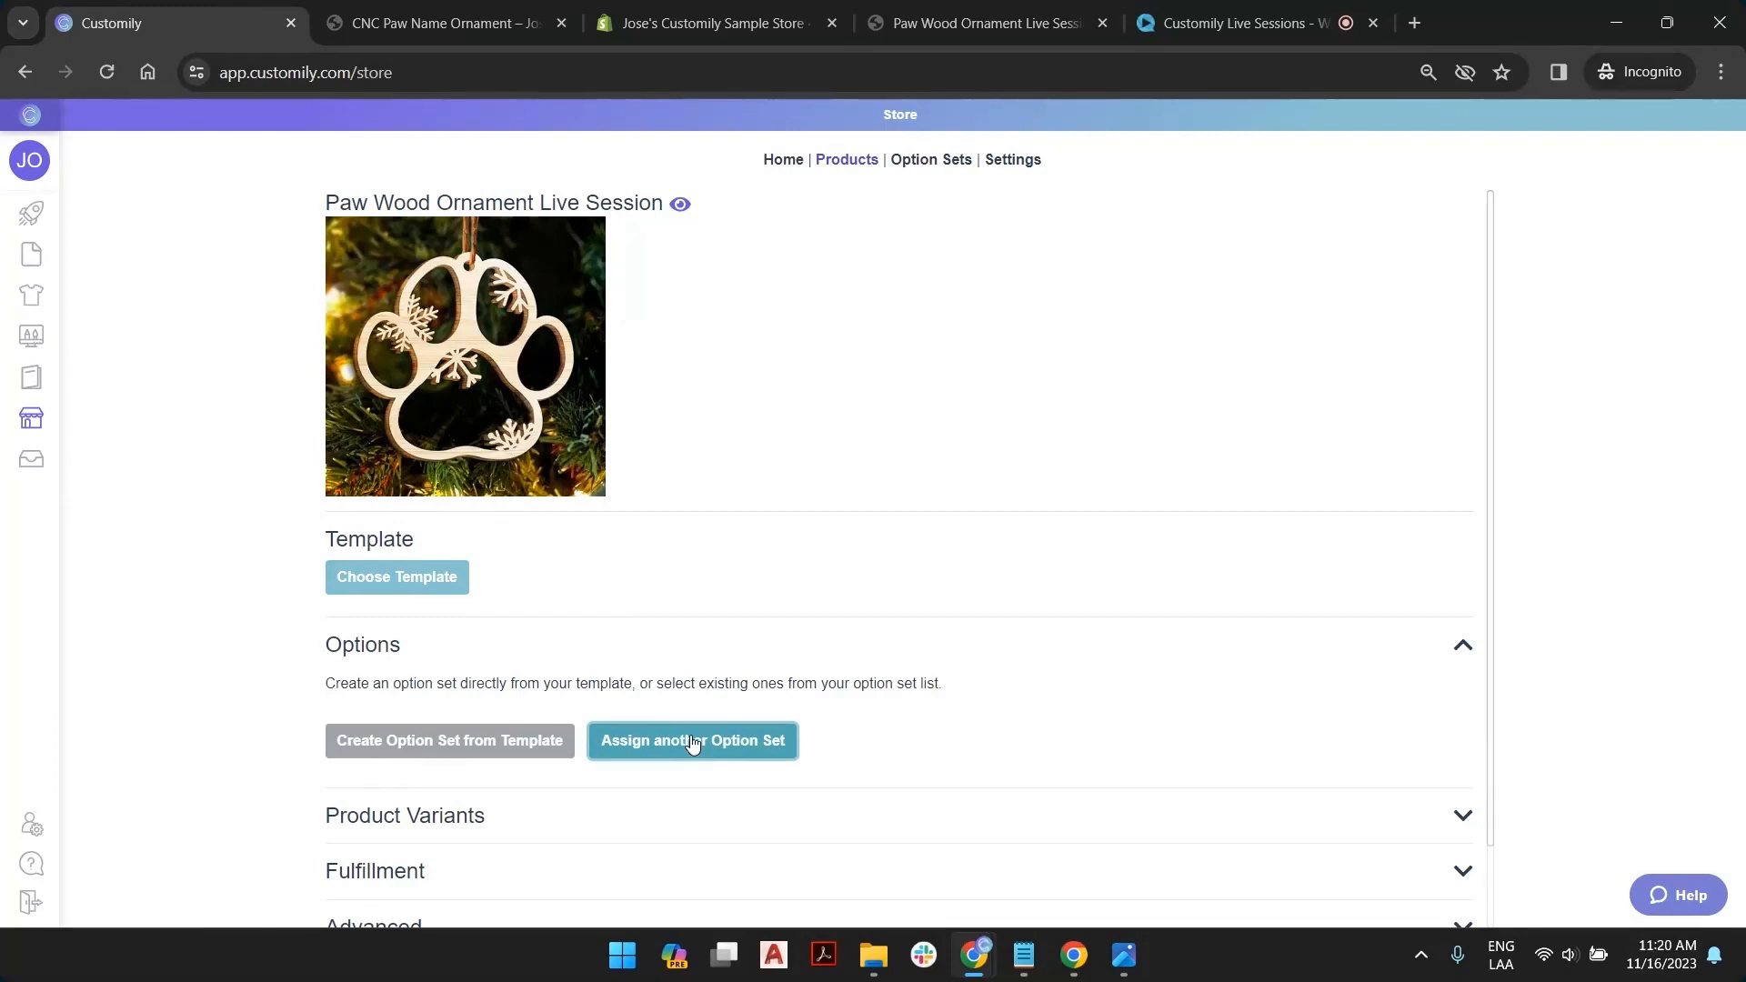
scroll(641, 672, down, 1)
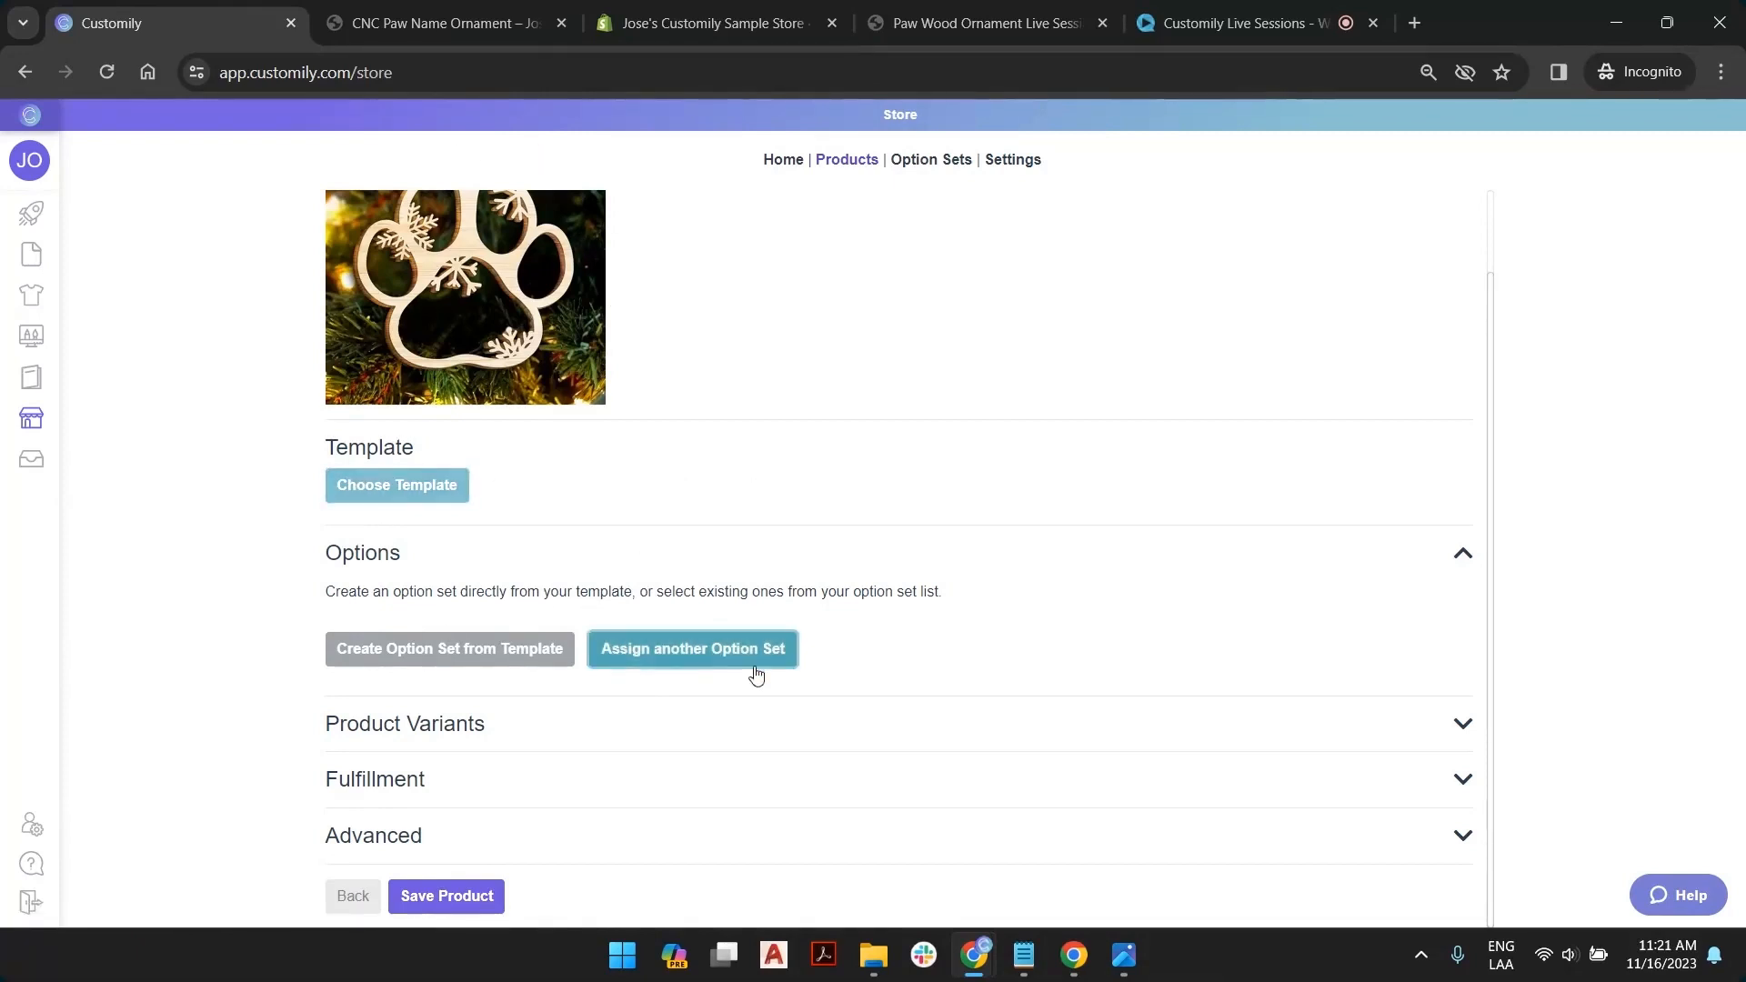
Look over the pet name field on the CNC Paw Name Ornament storefront page and reload that page
click(412, 18)
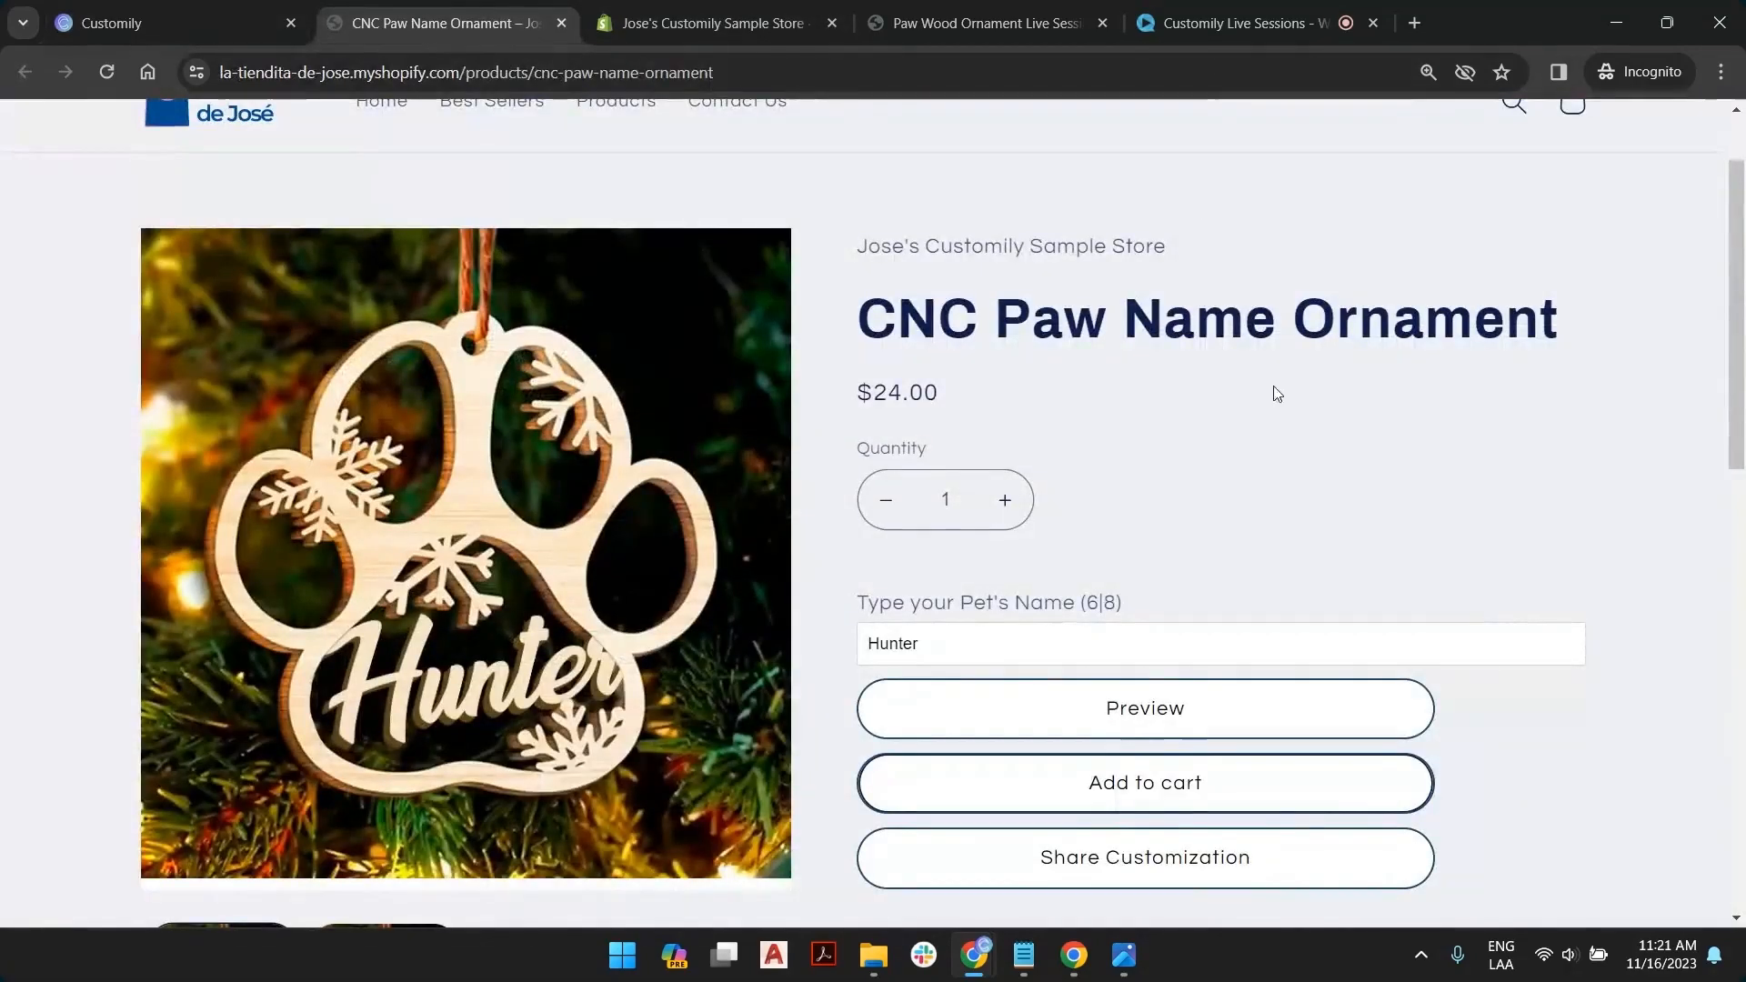
scroll(1202, 576, down, 4)
scroll(689, 380, up, 2)
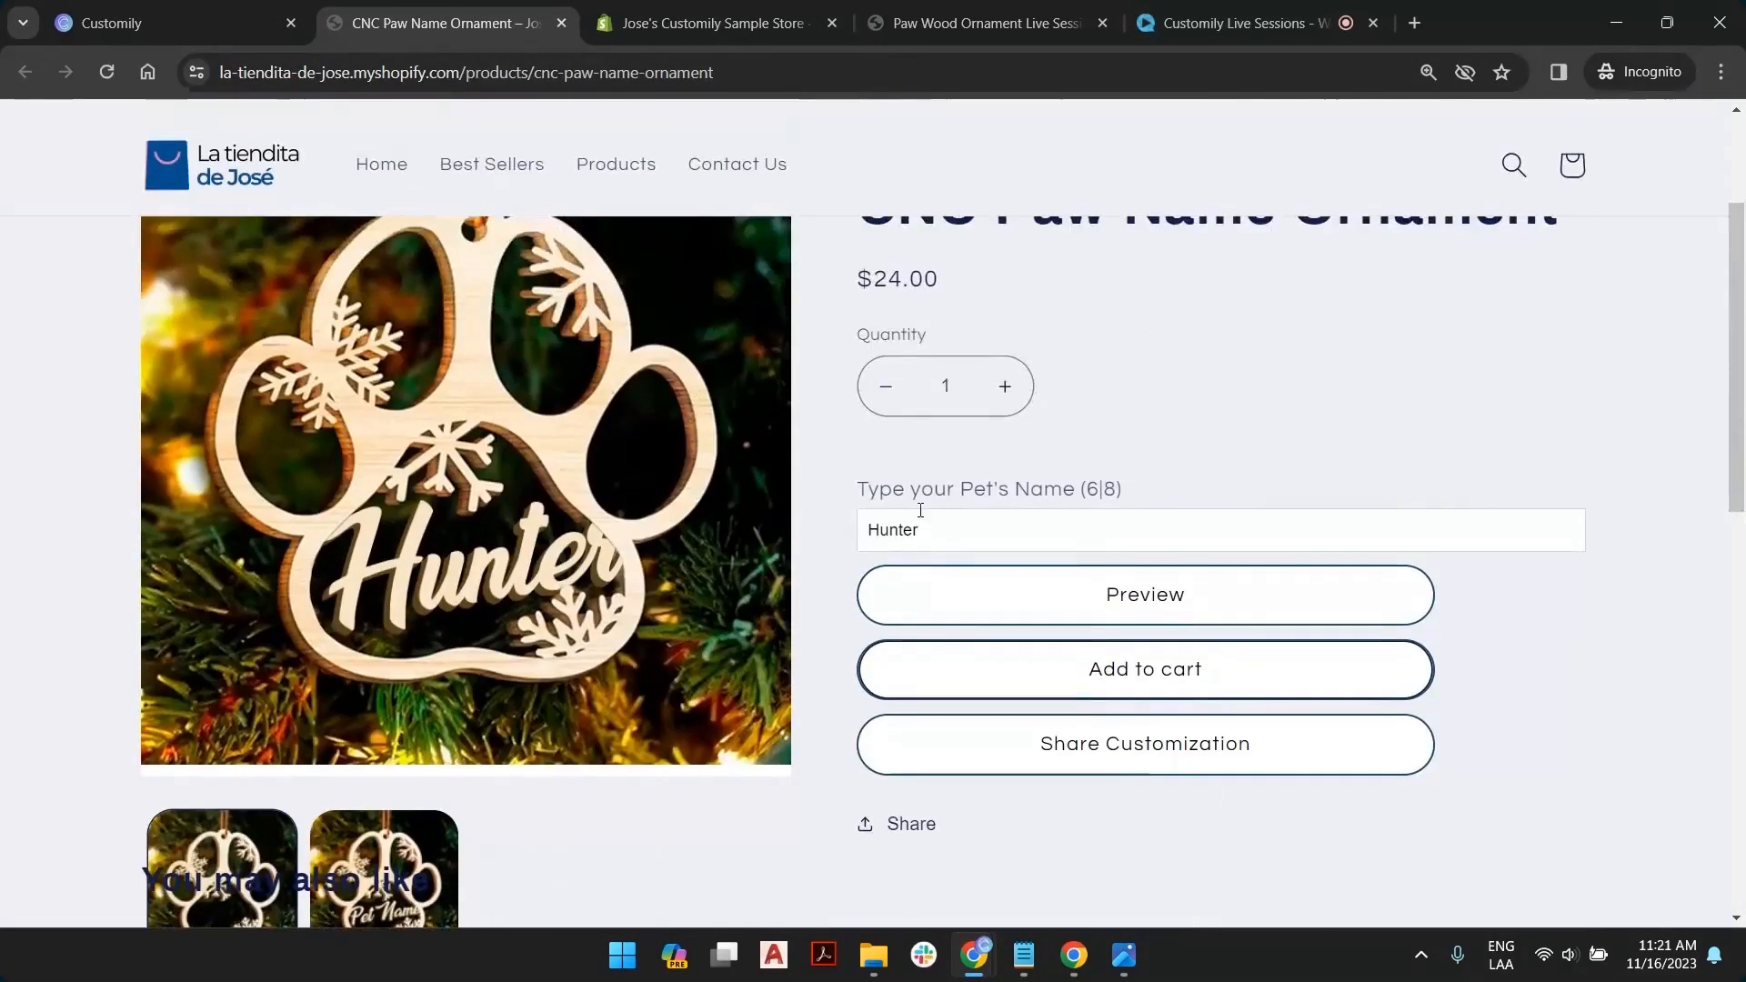
click(107, 72)
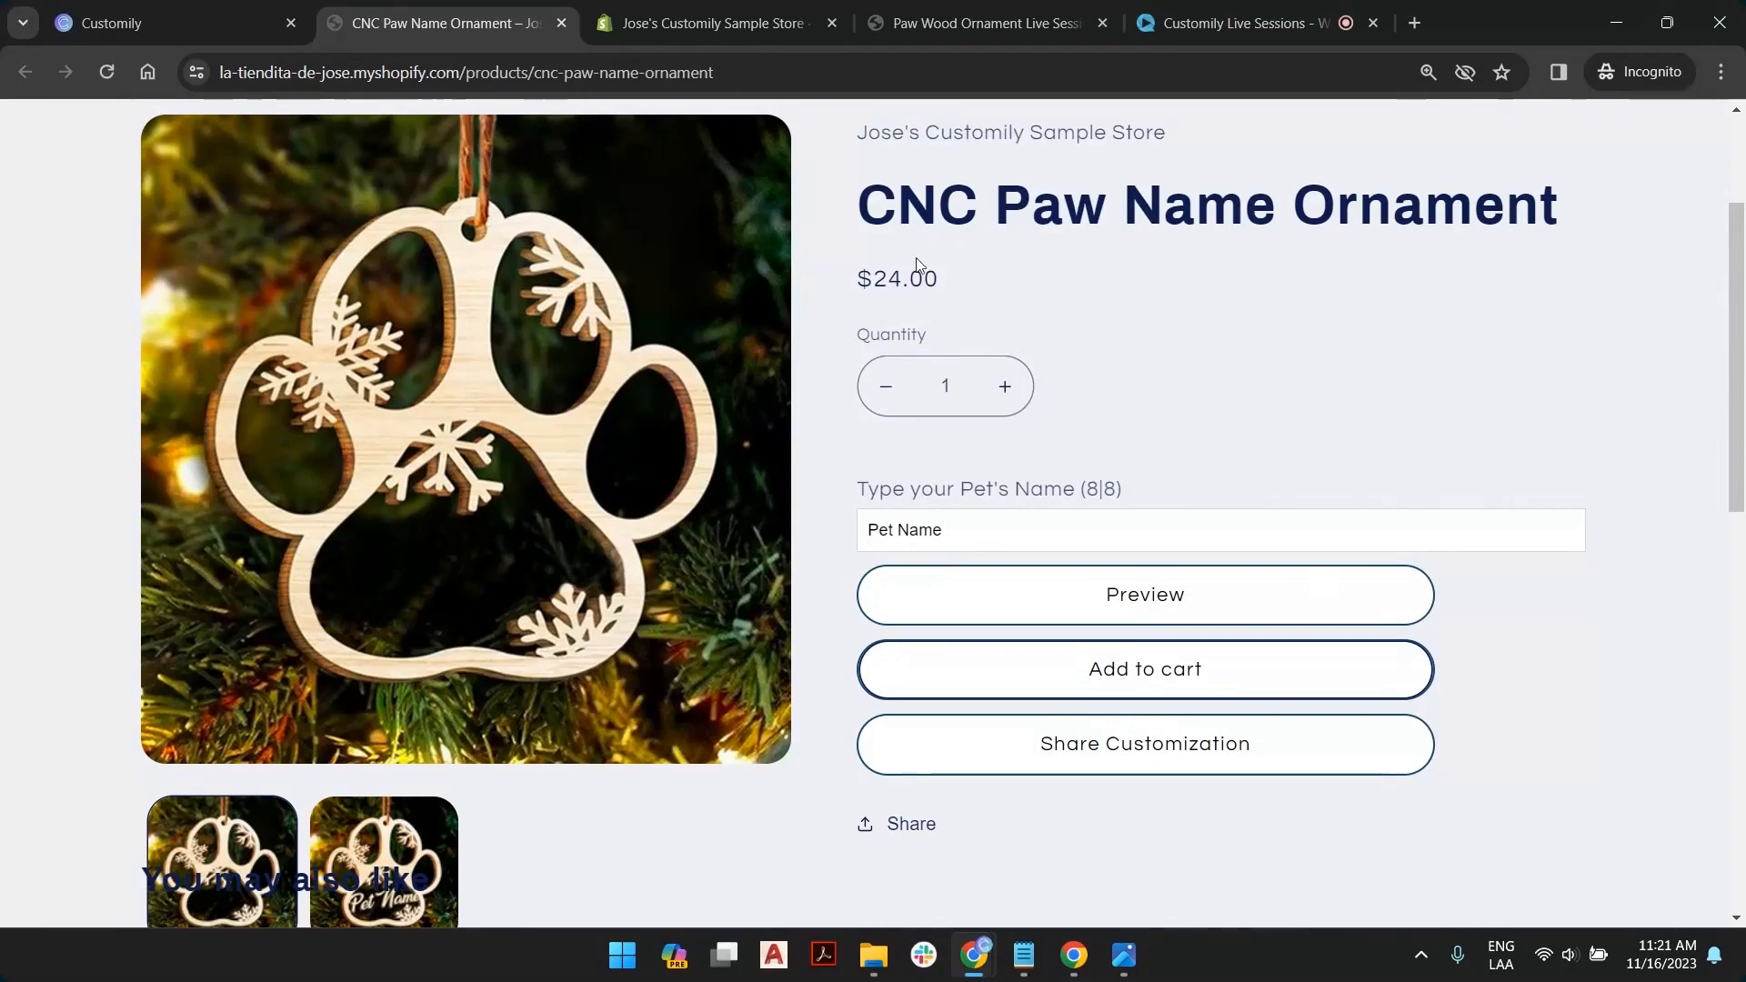
click(187, 27)
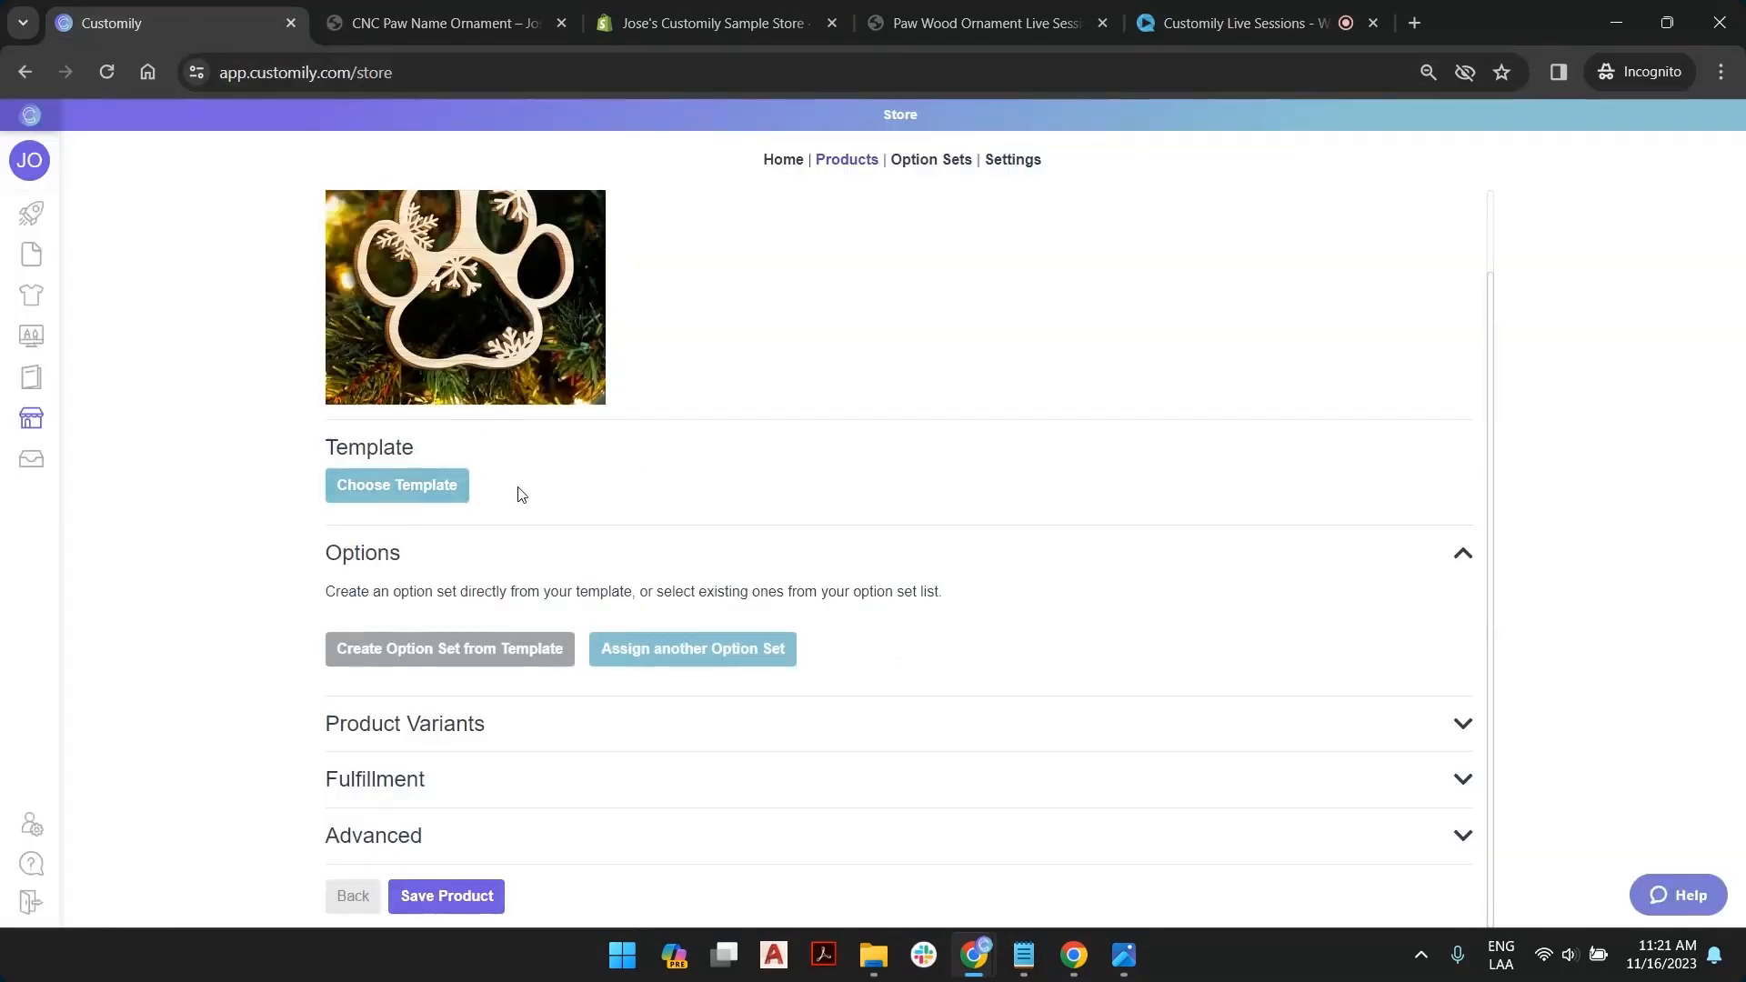
click(411, 489)
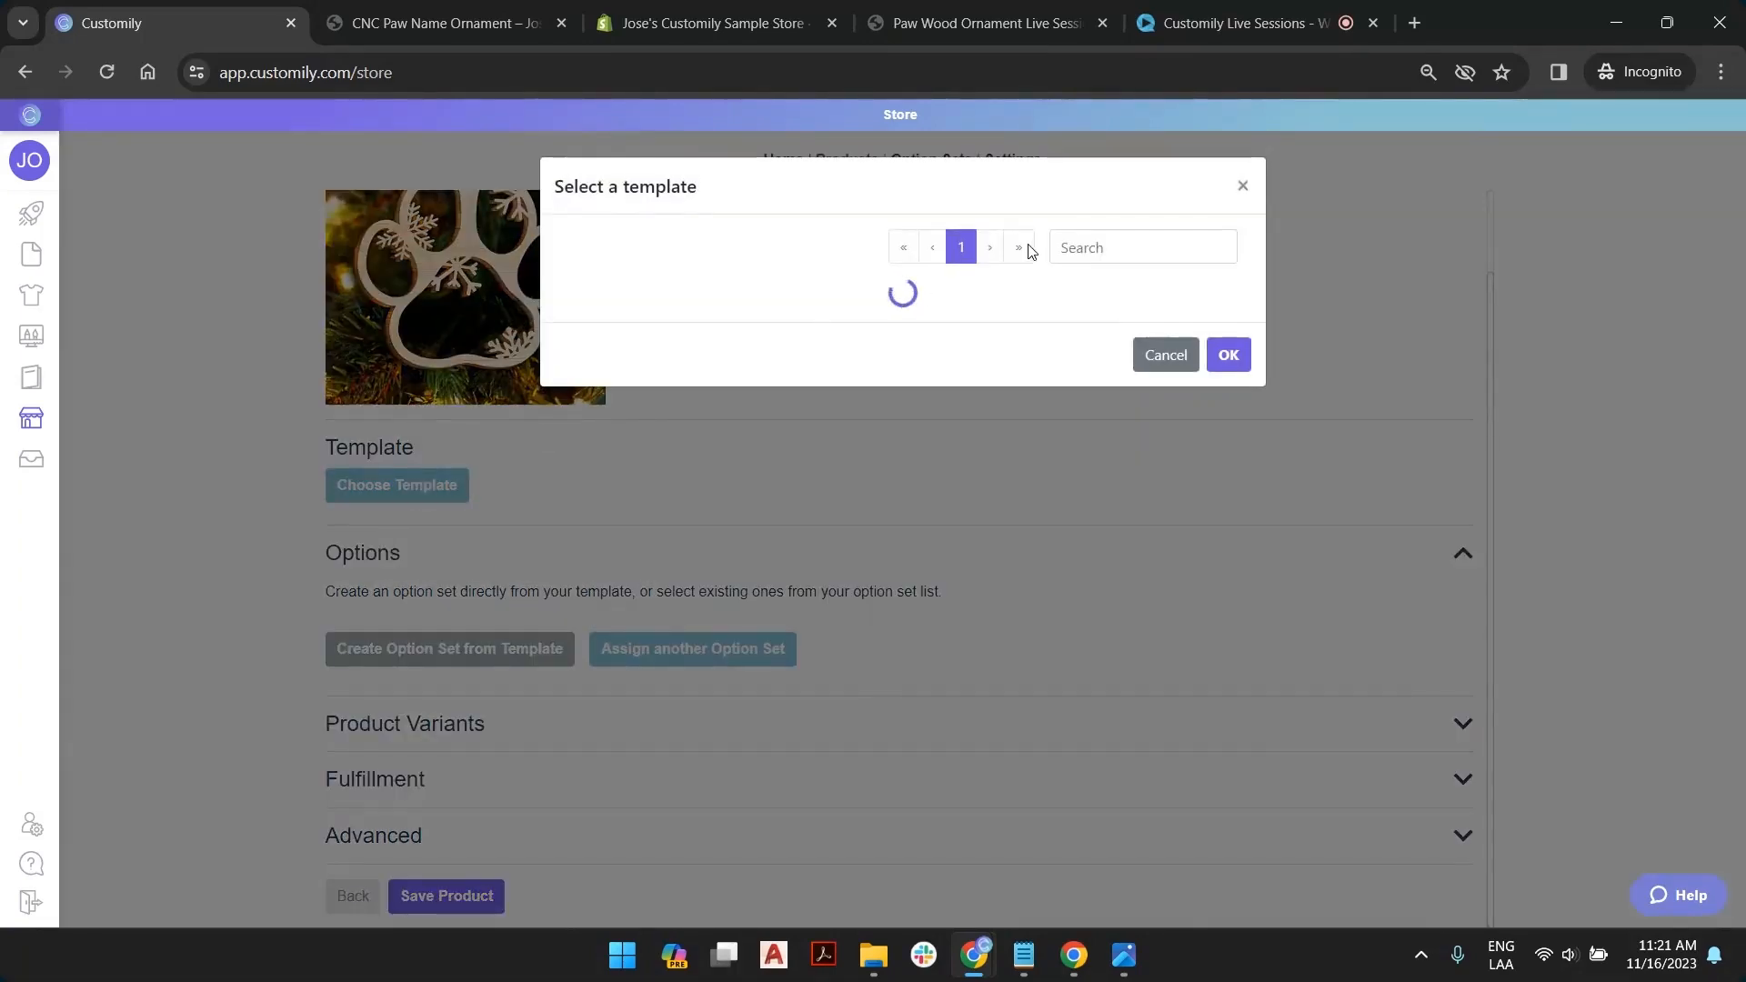
click(1011, 247)
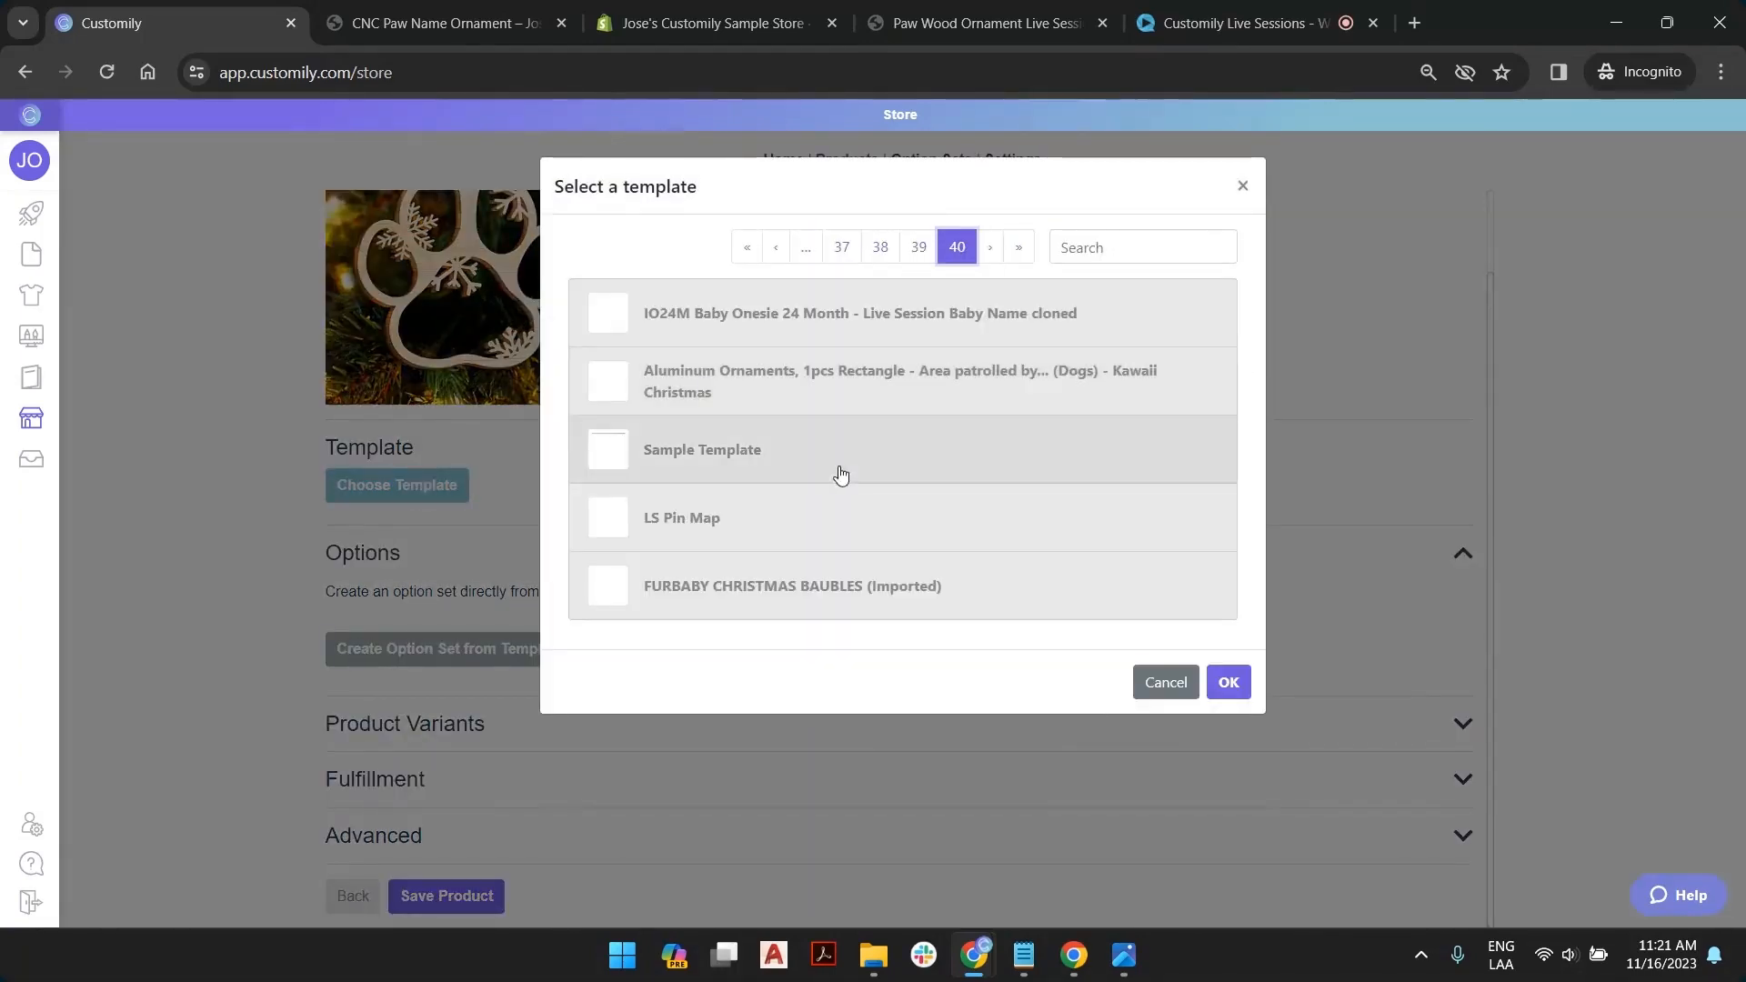
double_click(864, 592)
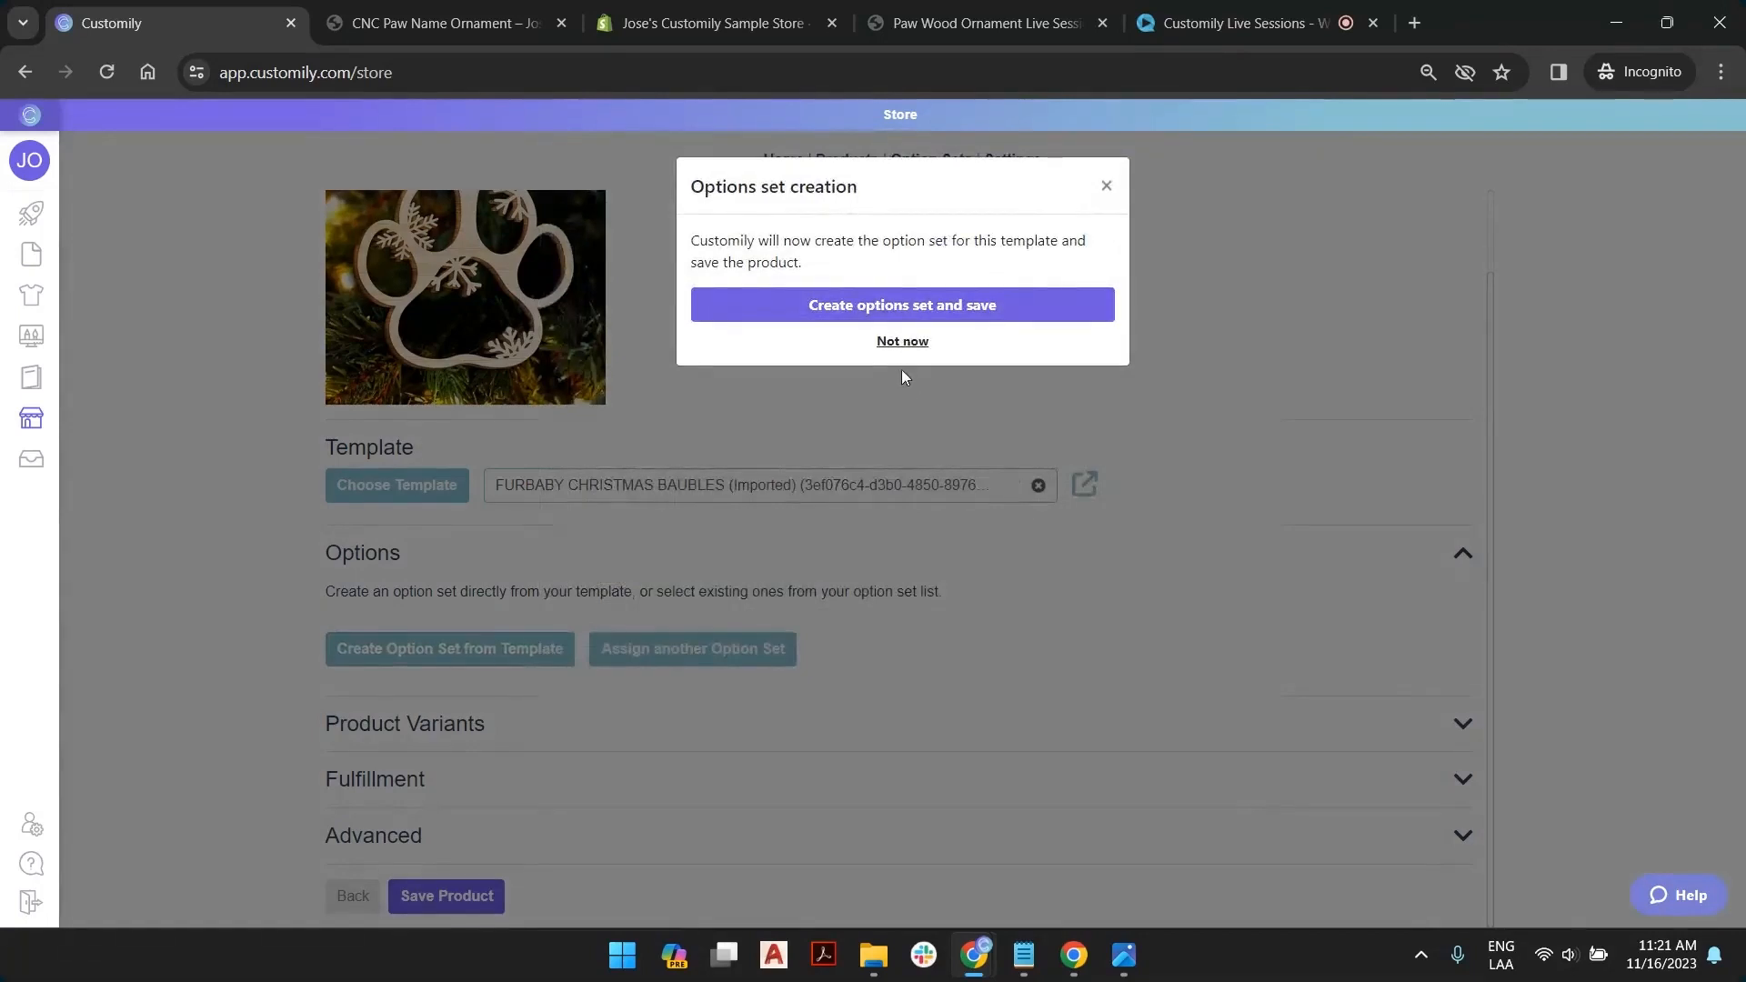
click(901, 341)
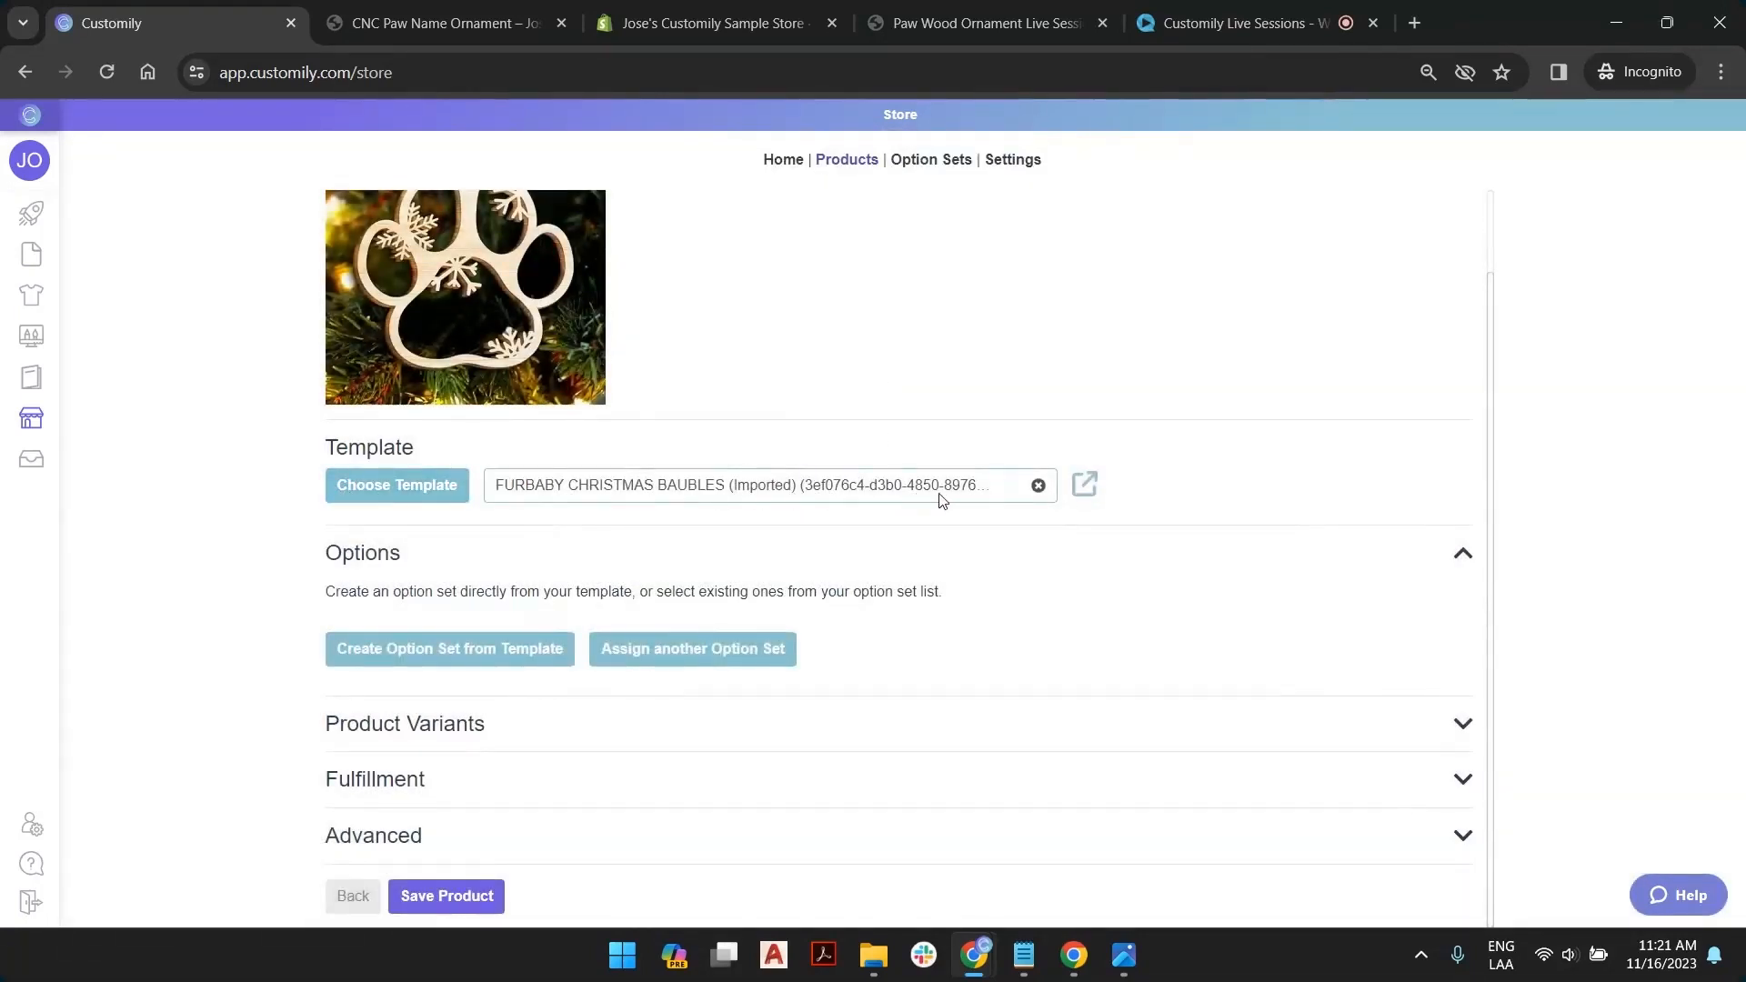
click(1039, 485)
click(434, 896)
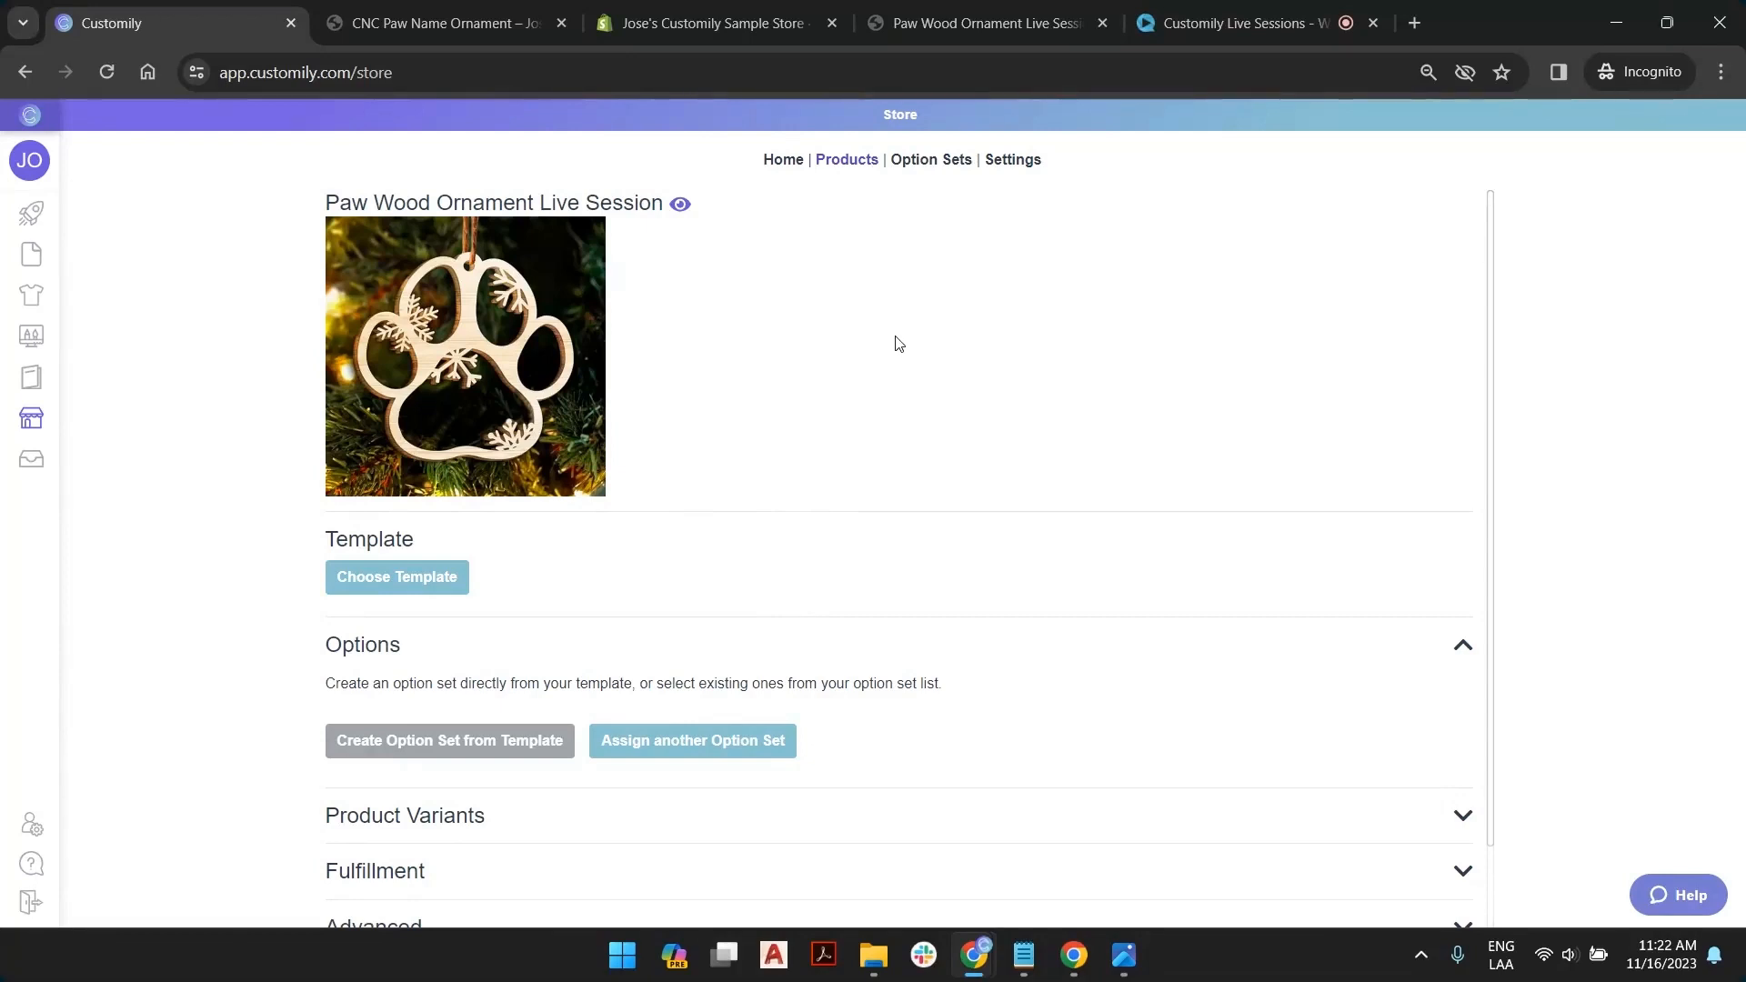
Check the ornament's storefront preview and return to its template section in Customily
click(457, 585)
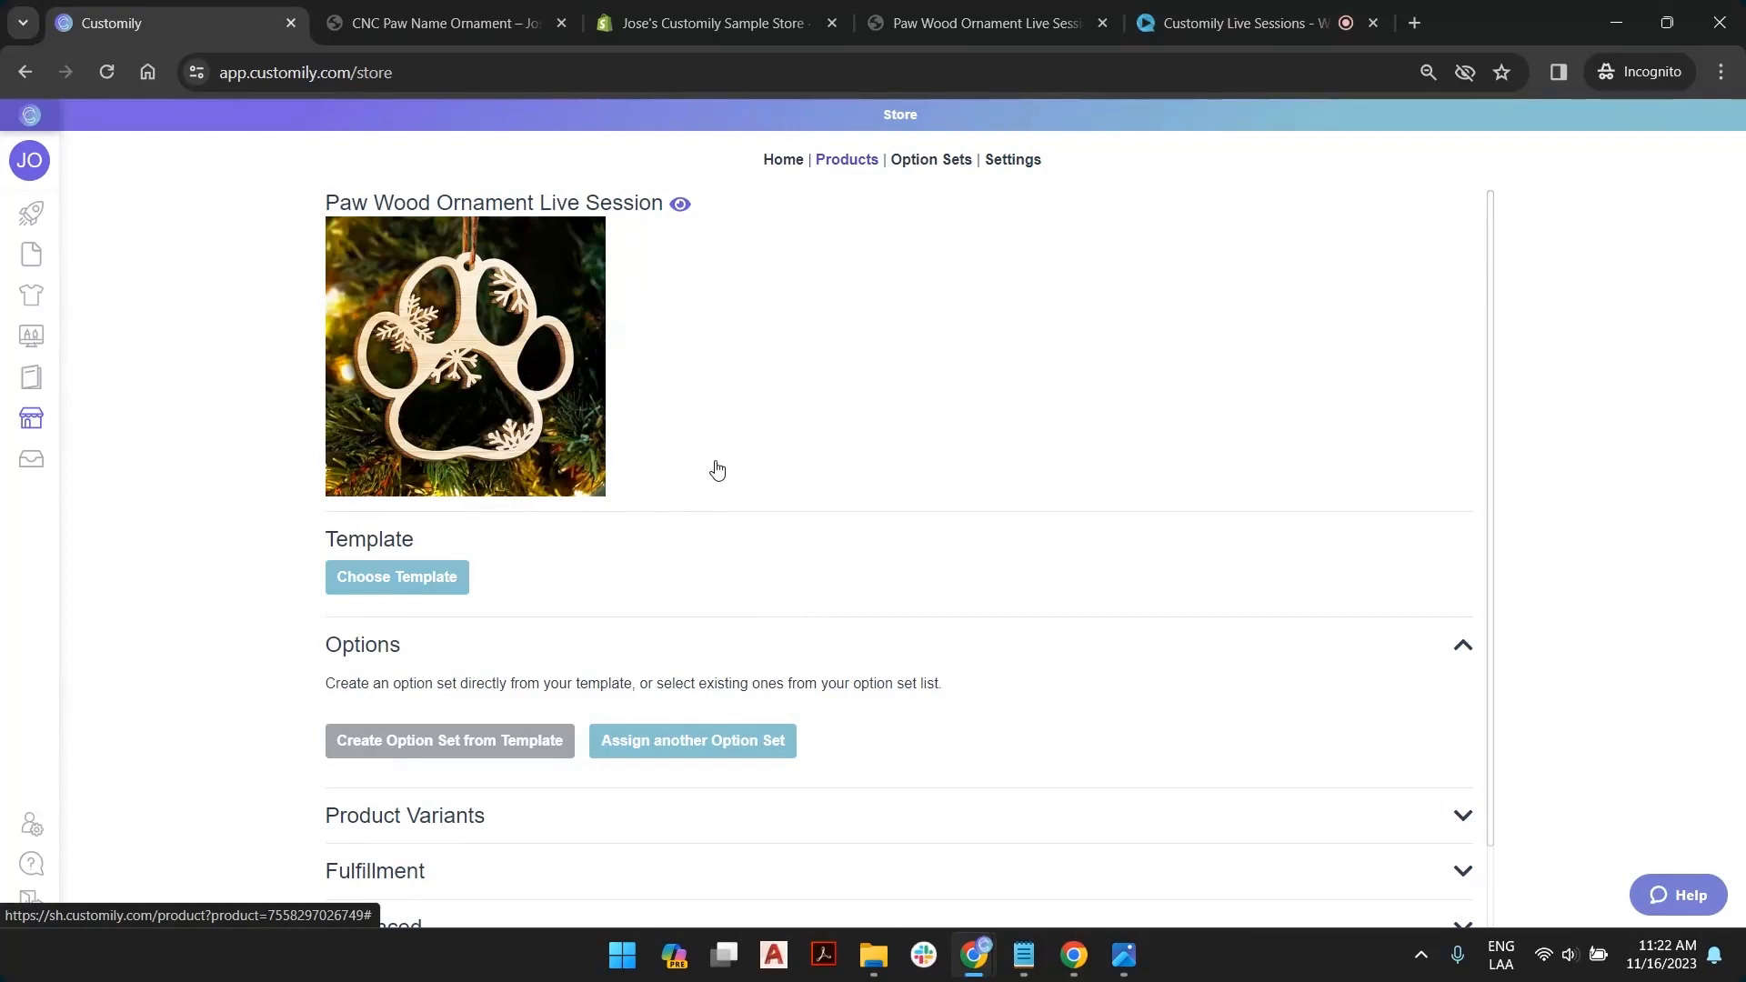
click(975, 7)
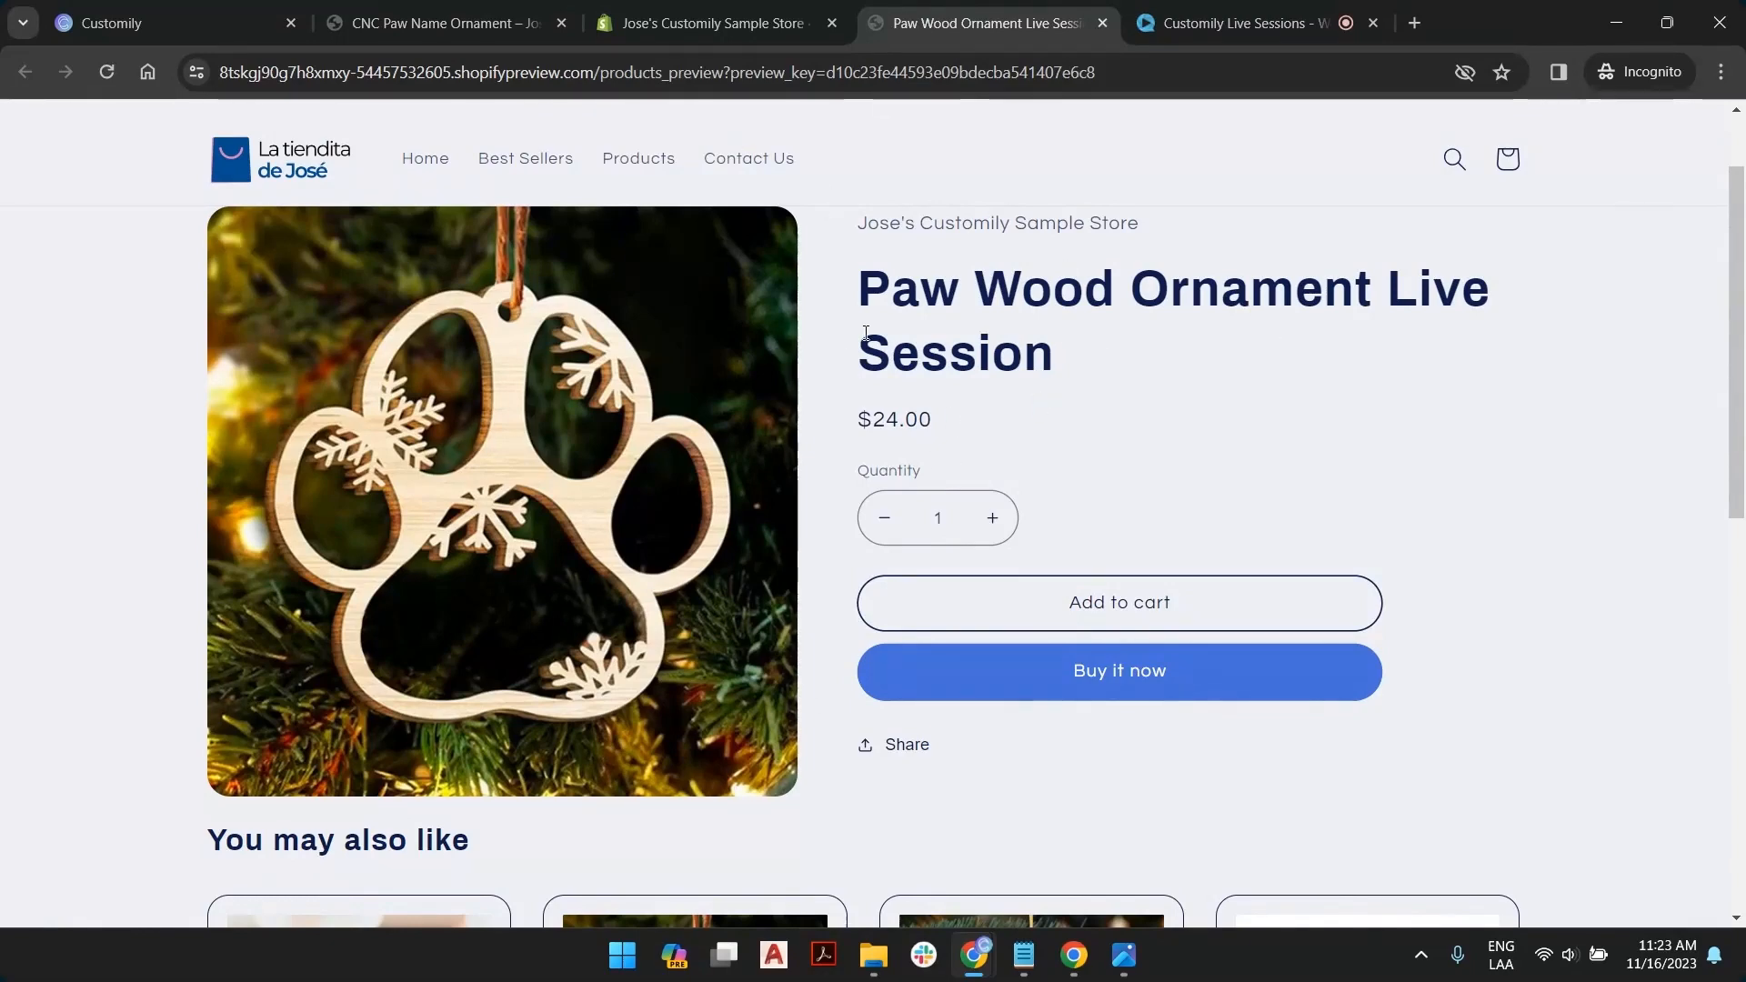
click(248, 9)
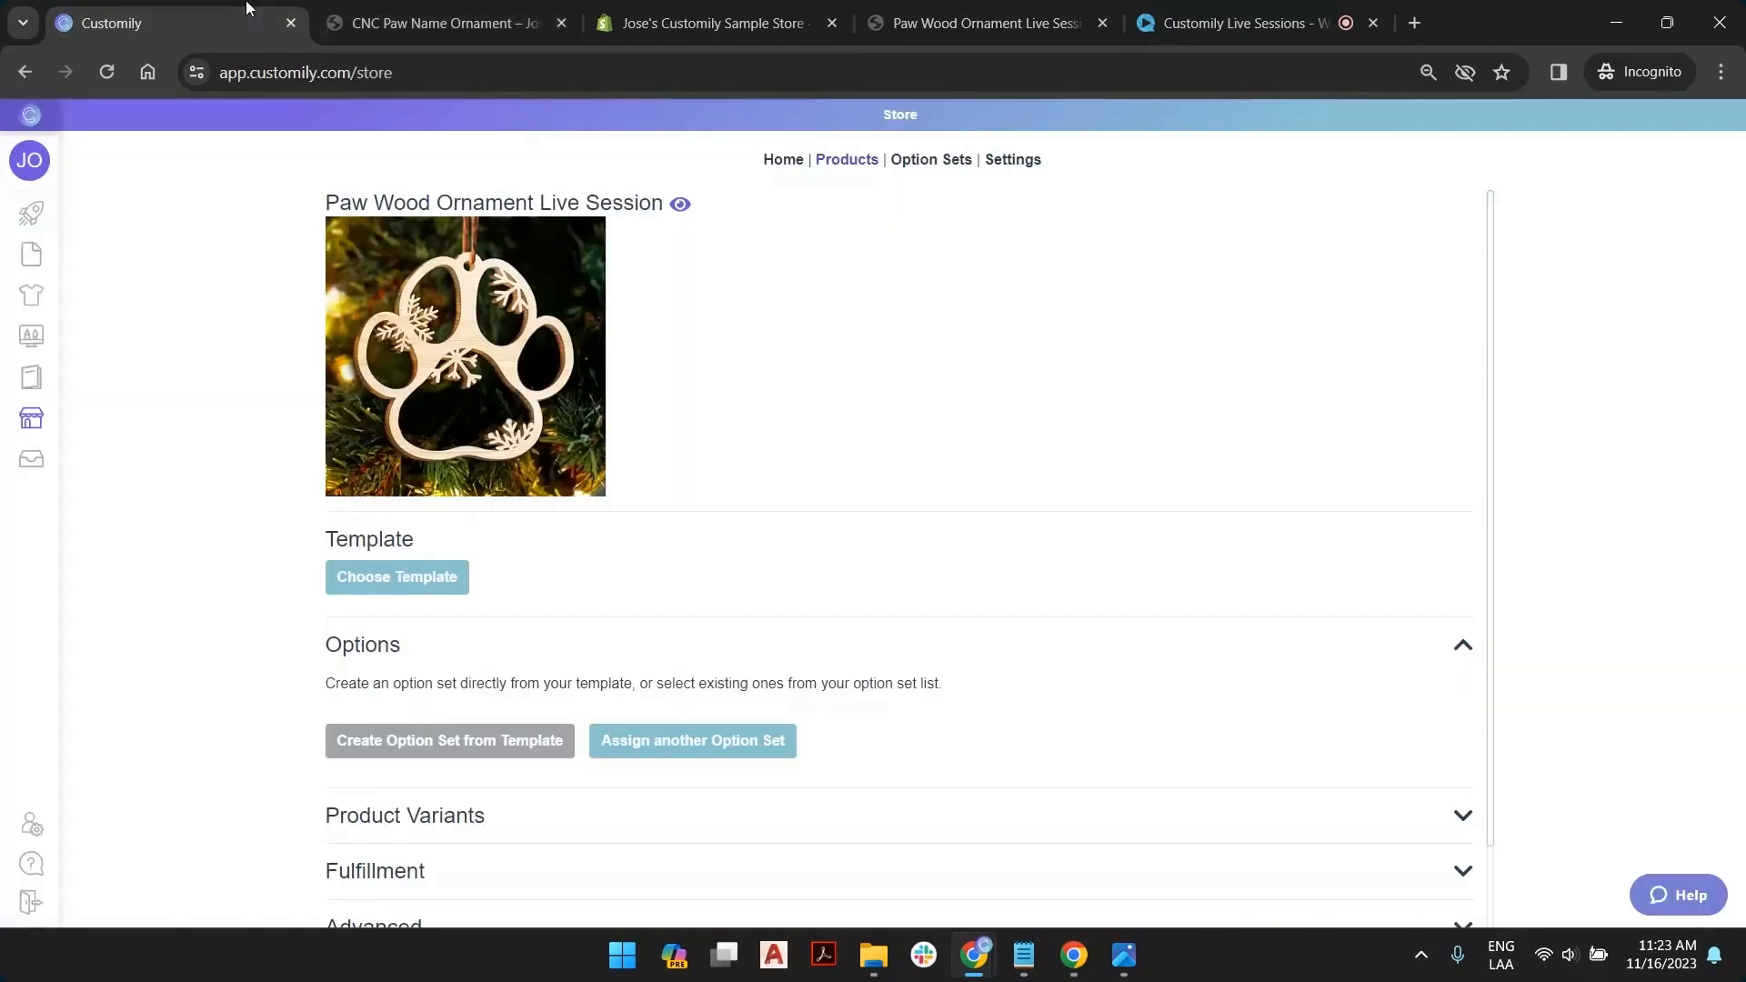
click(336, 581)
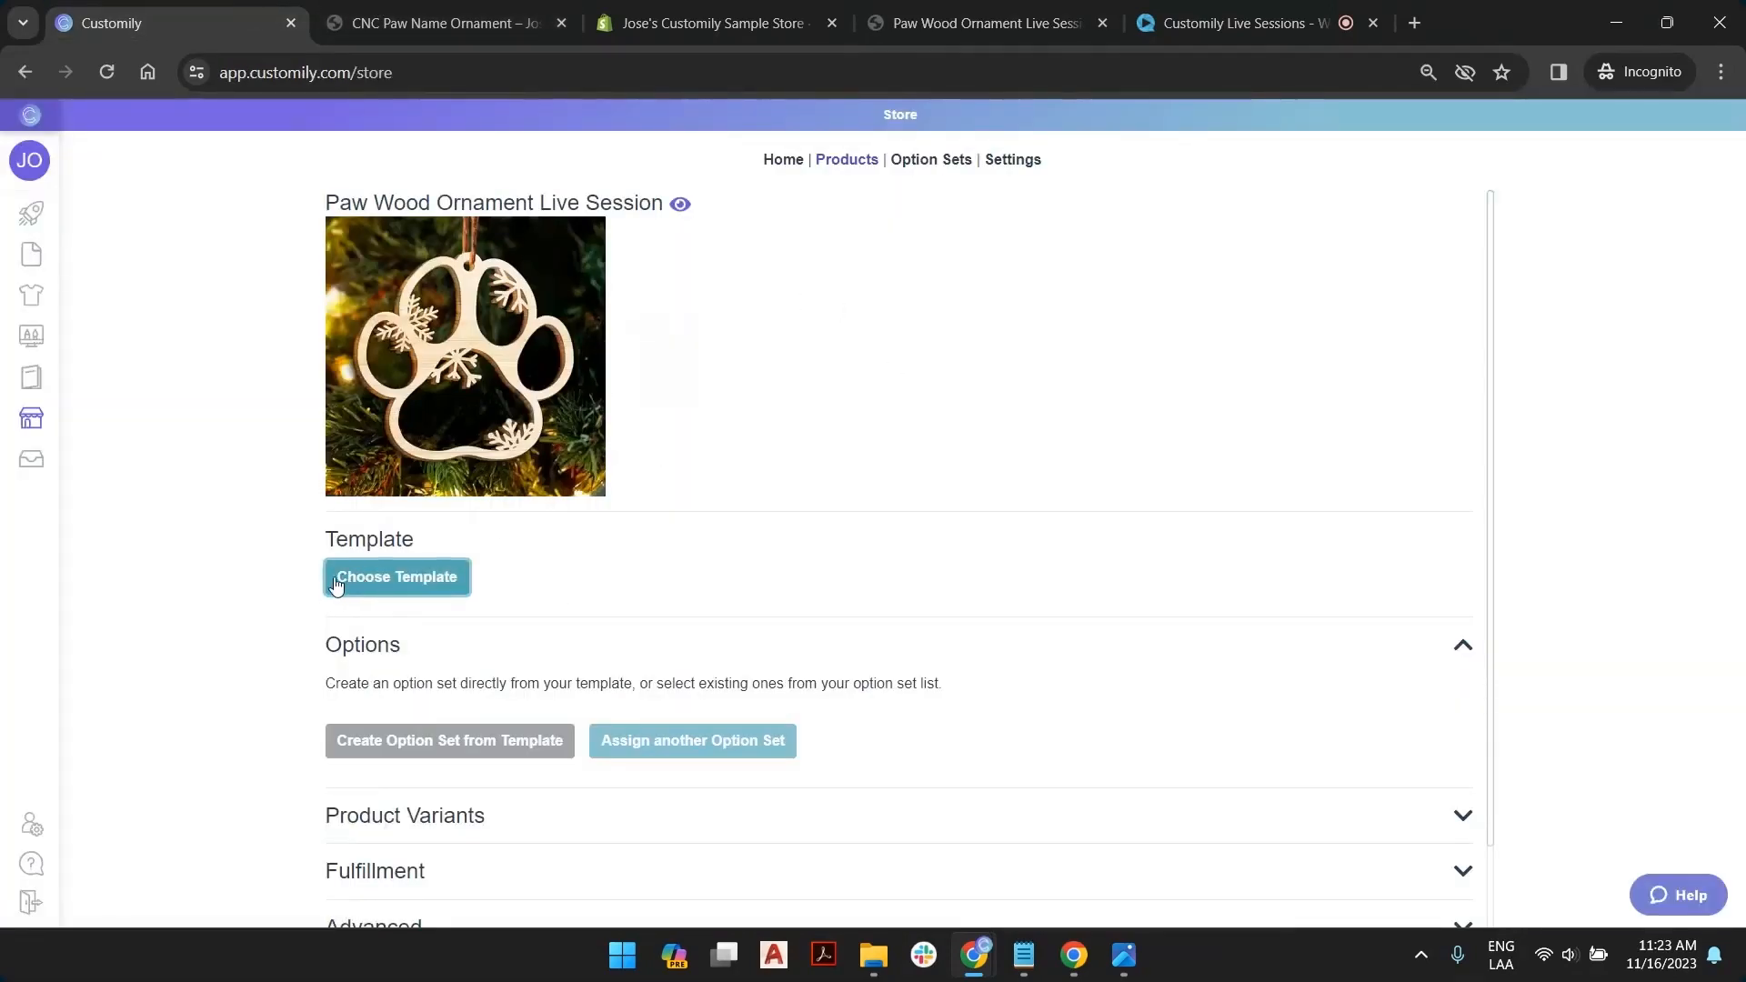
drag(305, 546, 448, 546)
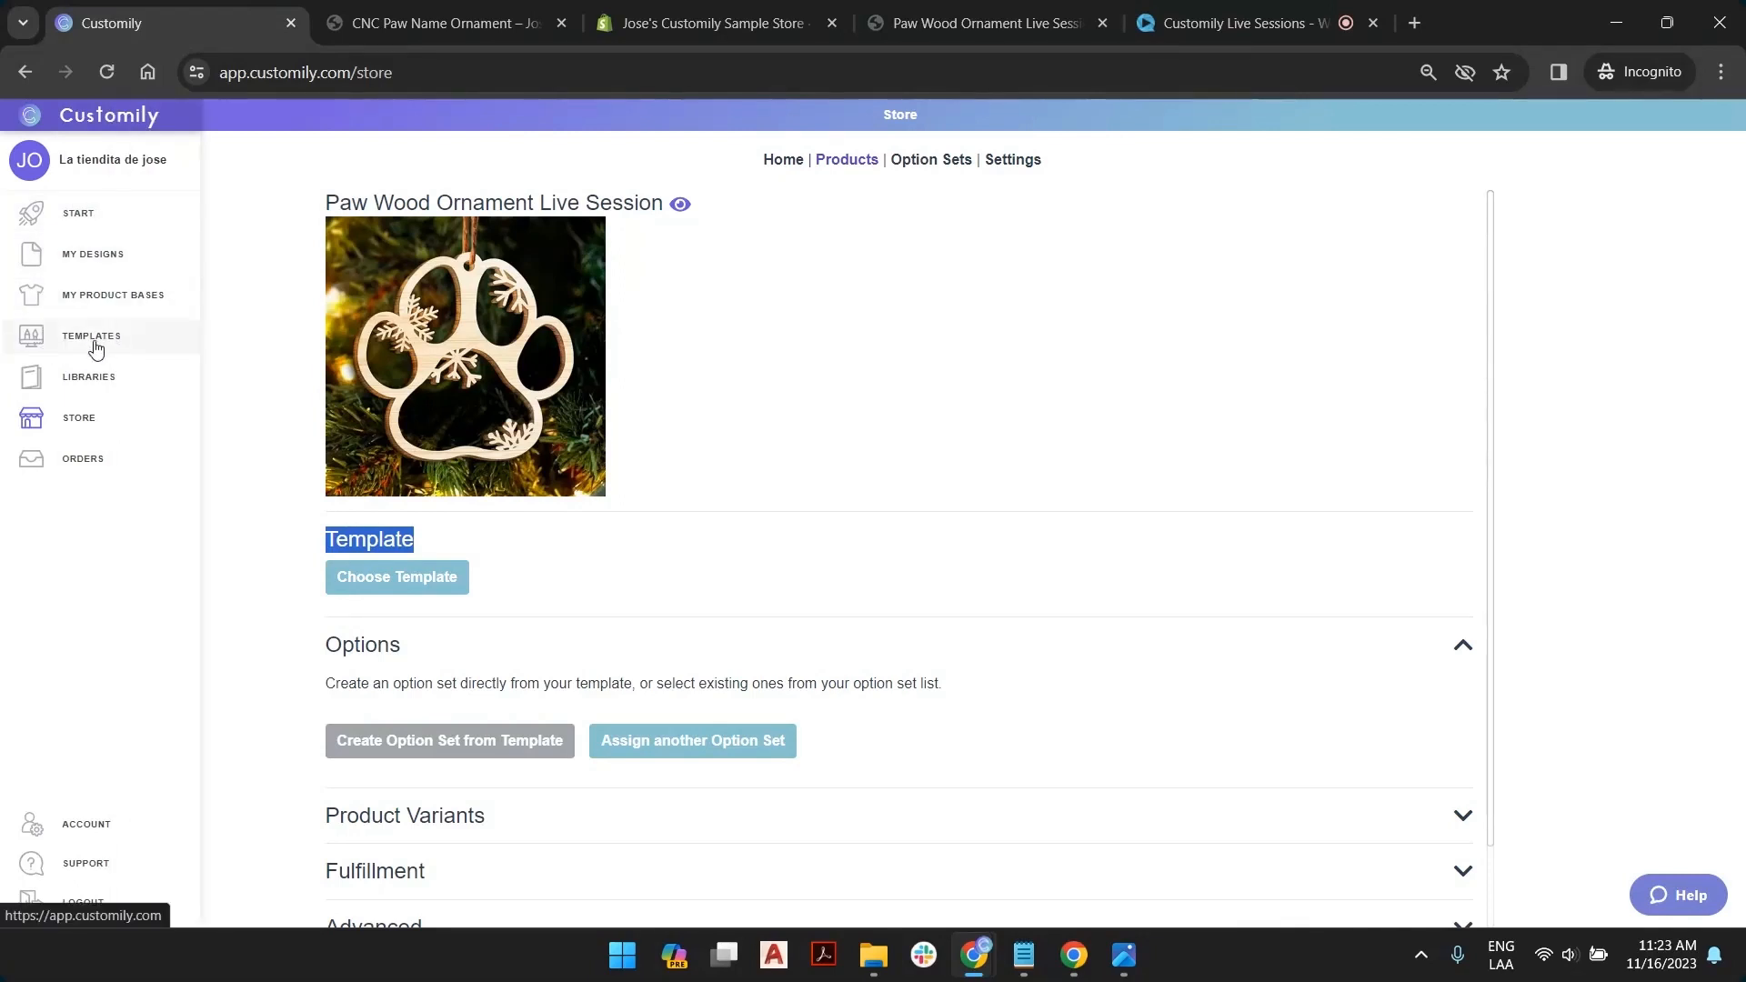
Start a new template in the templates list and name it Paw Wood Ornament
click(91, 337)
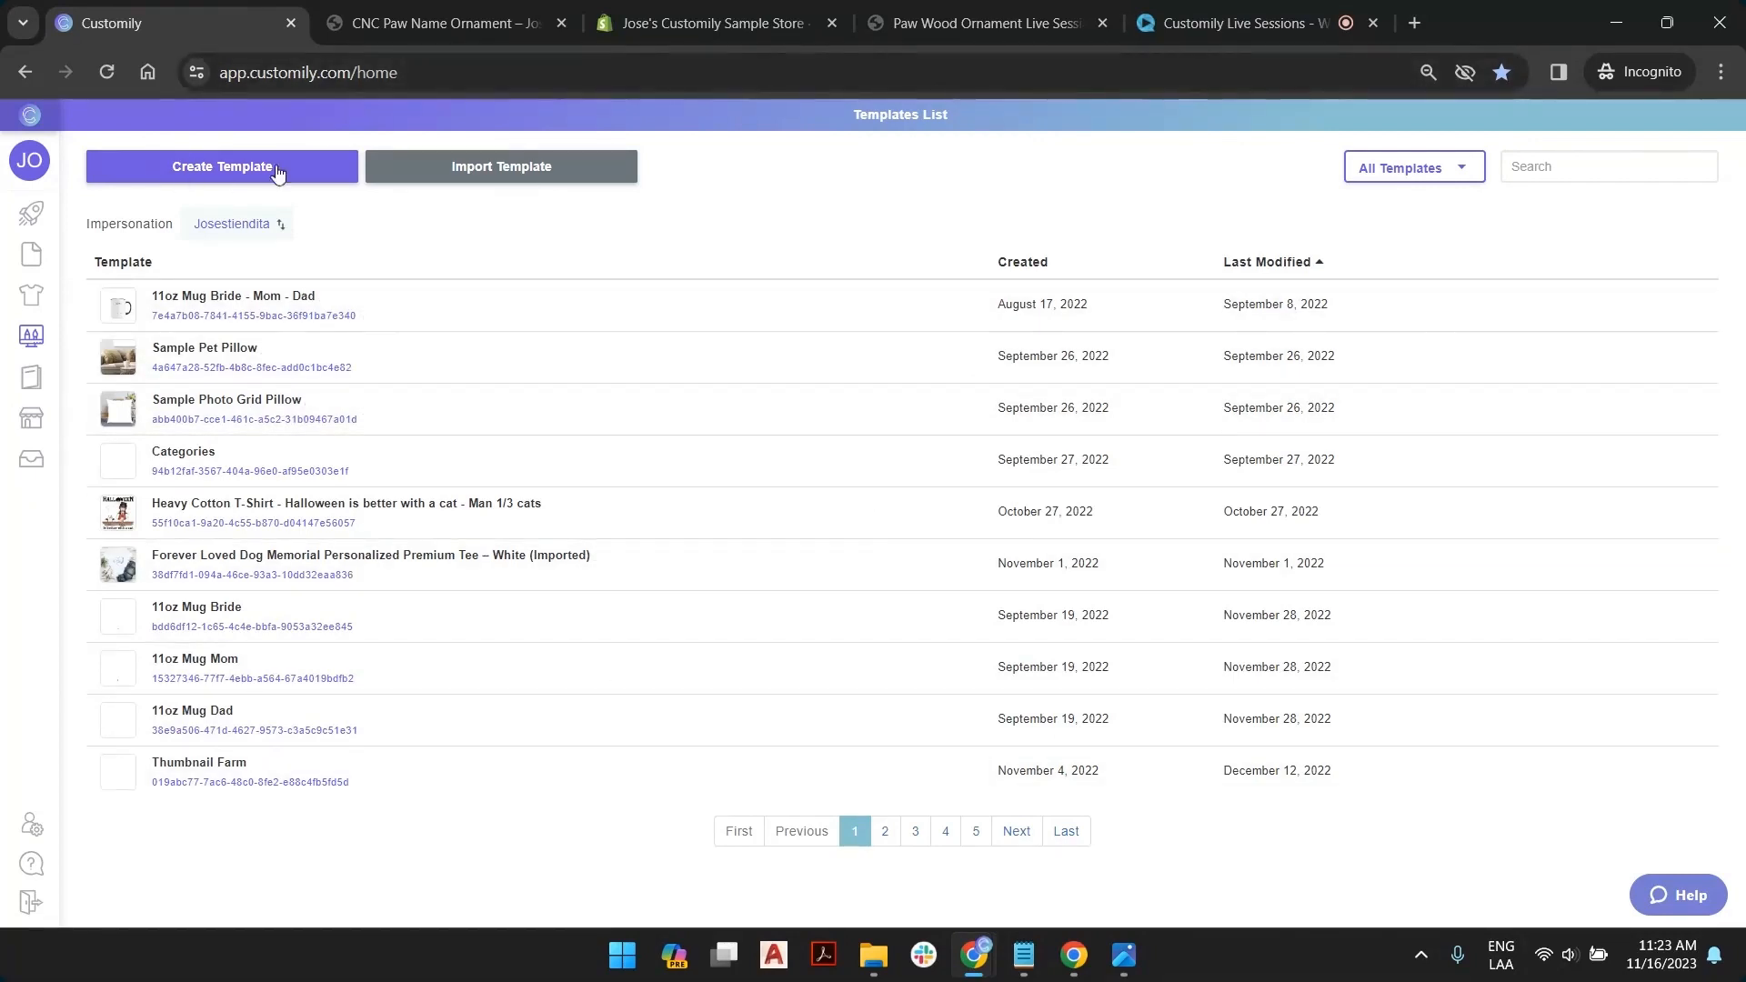
click(226, 169)
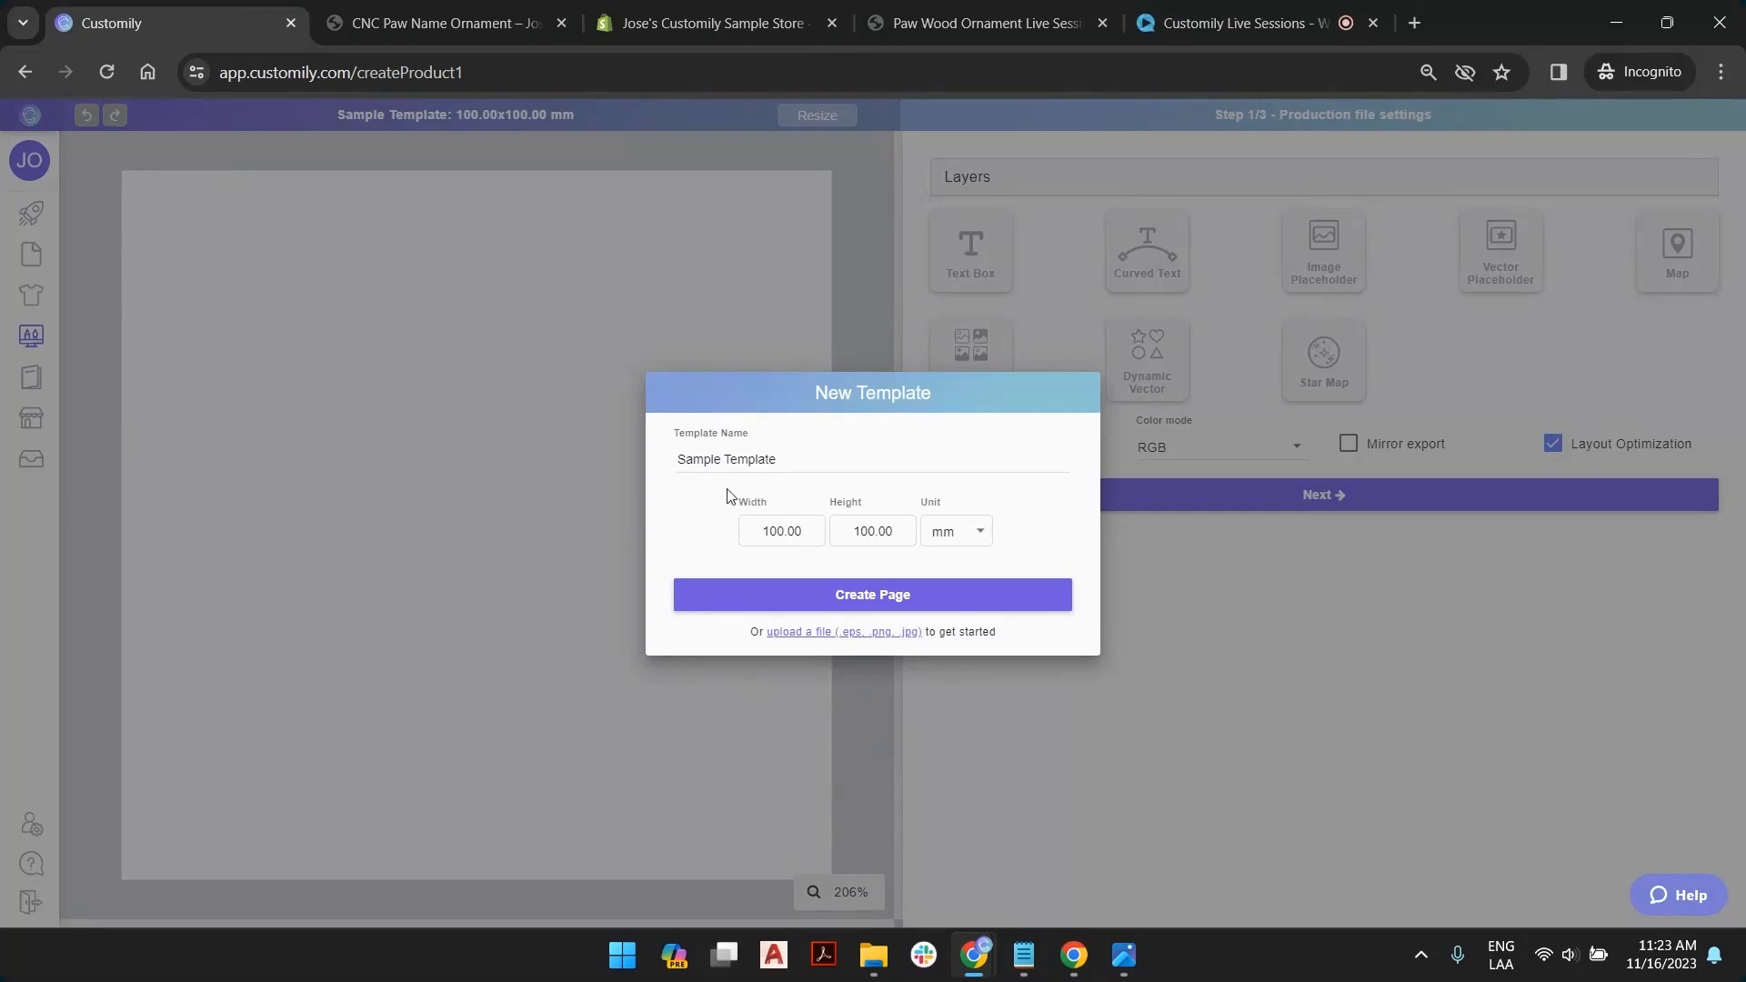
triple_click(743, 460)
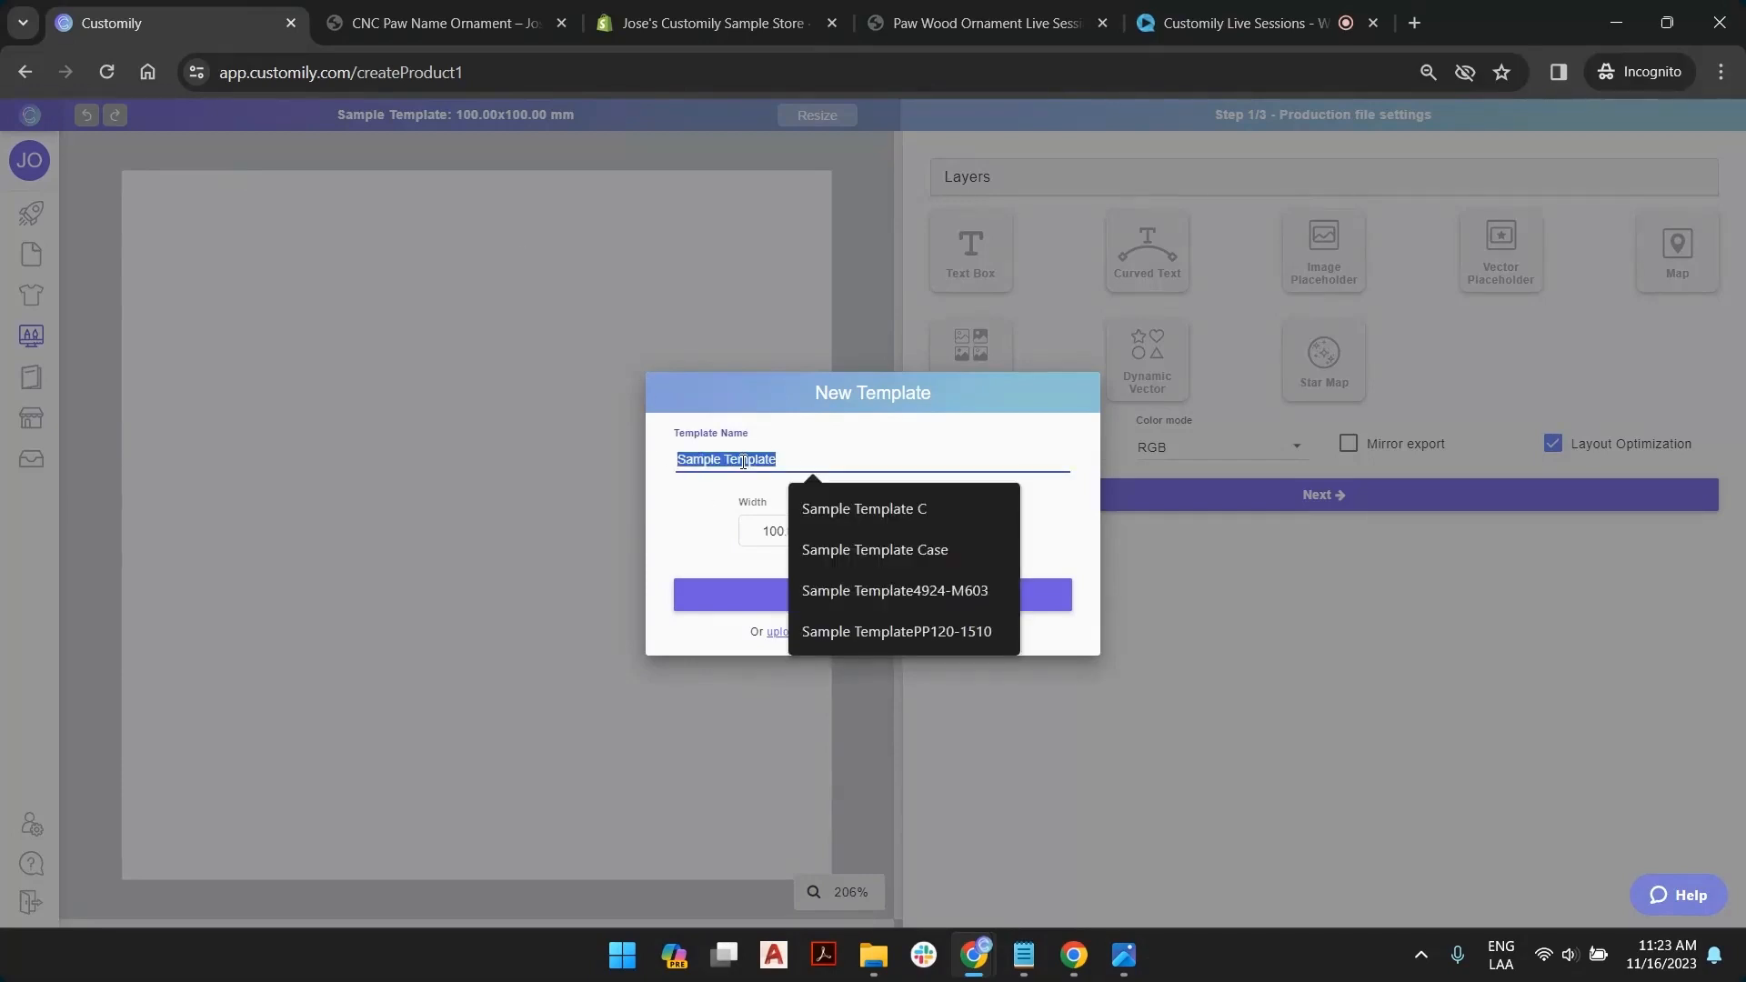
text(Pa)
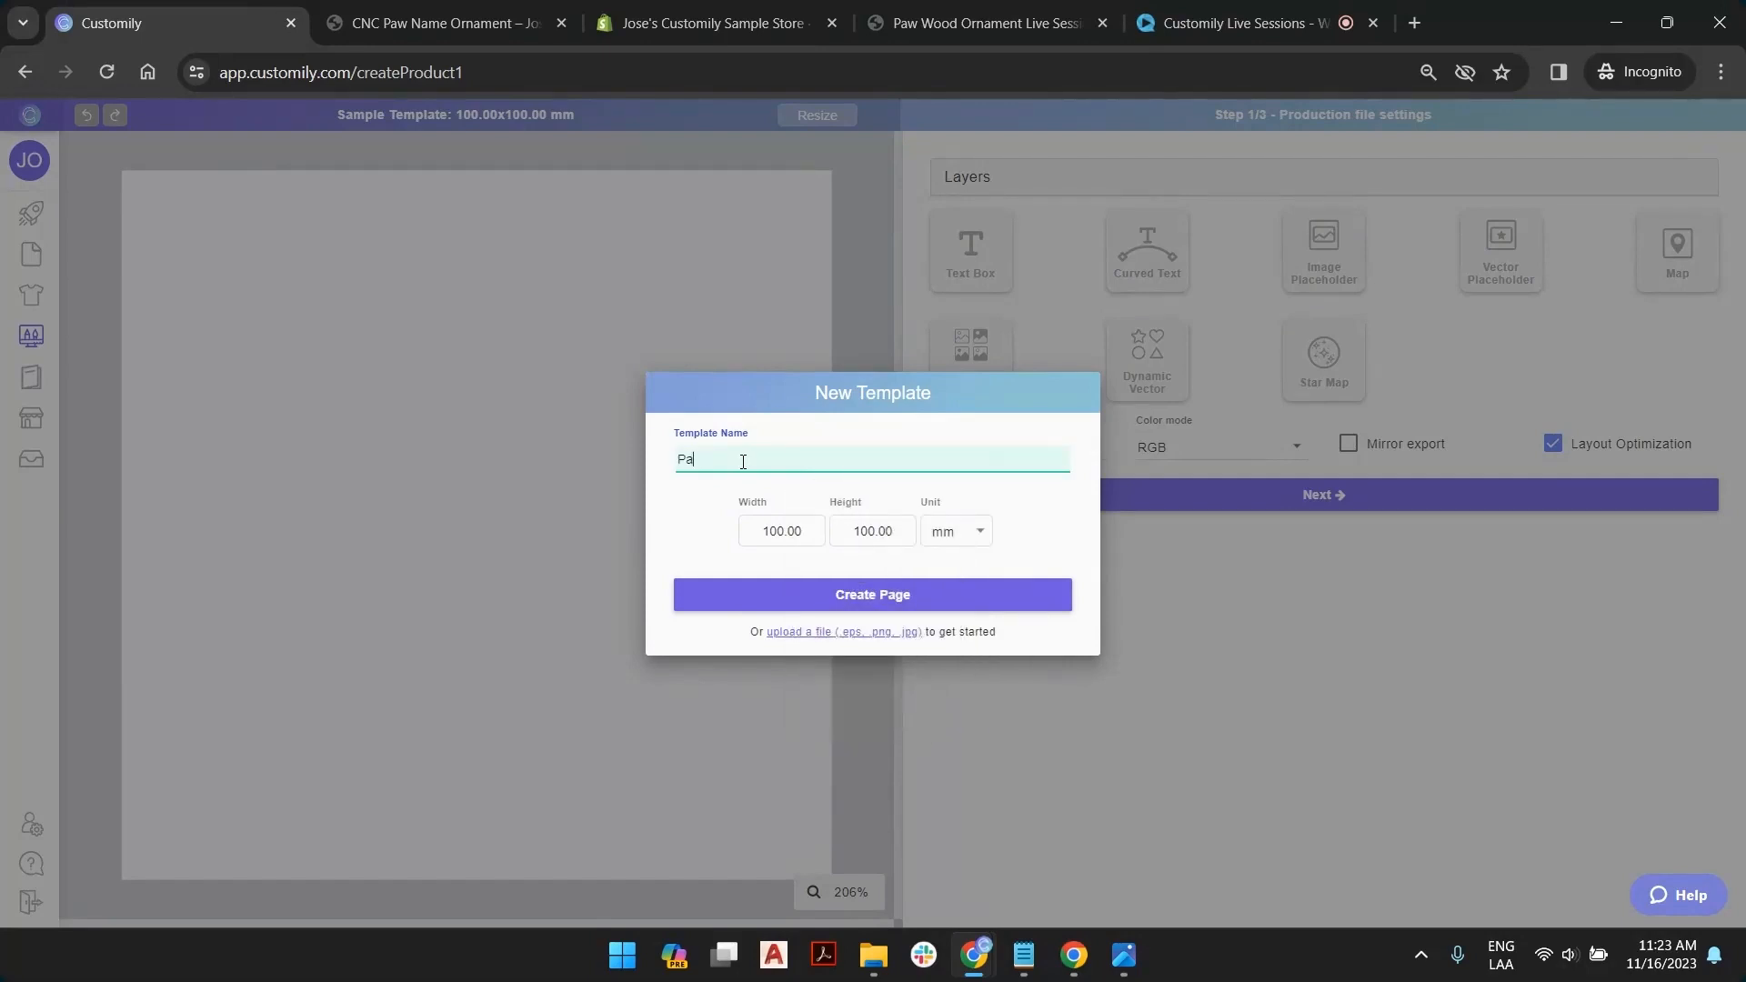
text(w Wood Ornament)
Look over the width, height and unit settings for the new template
click(780, 532)
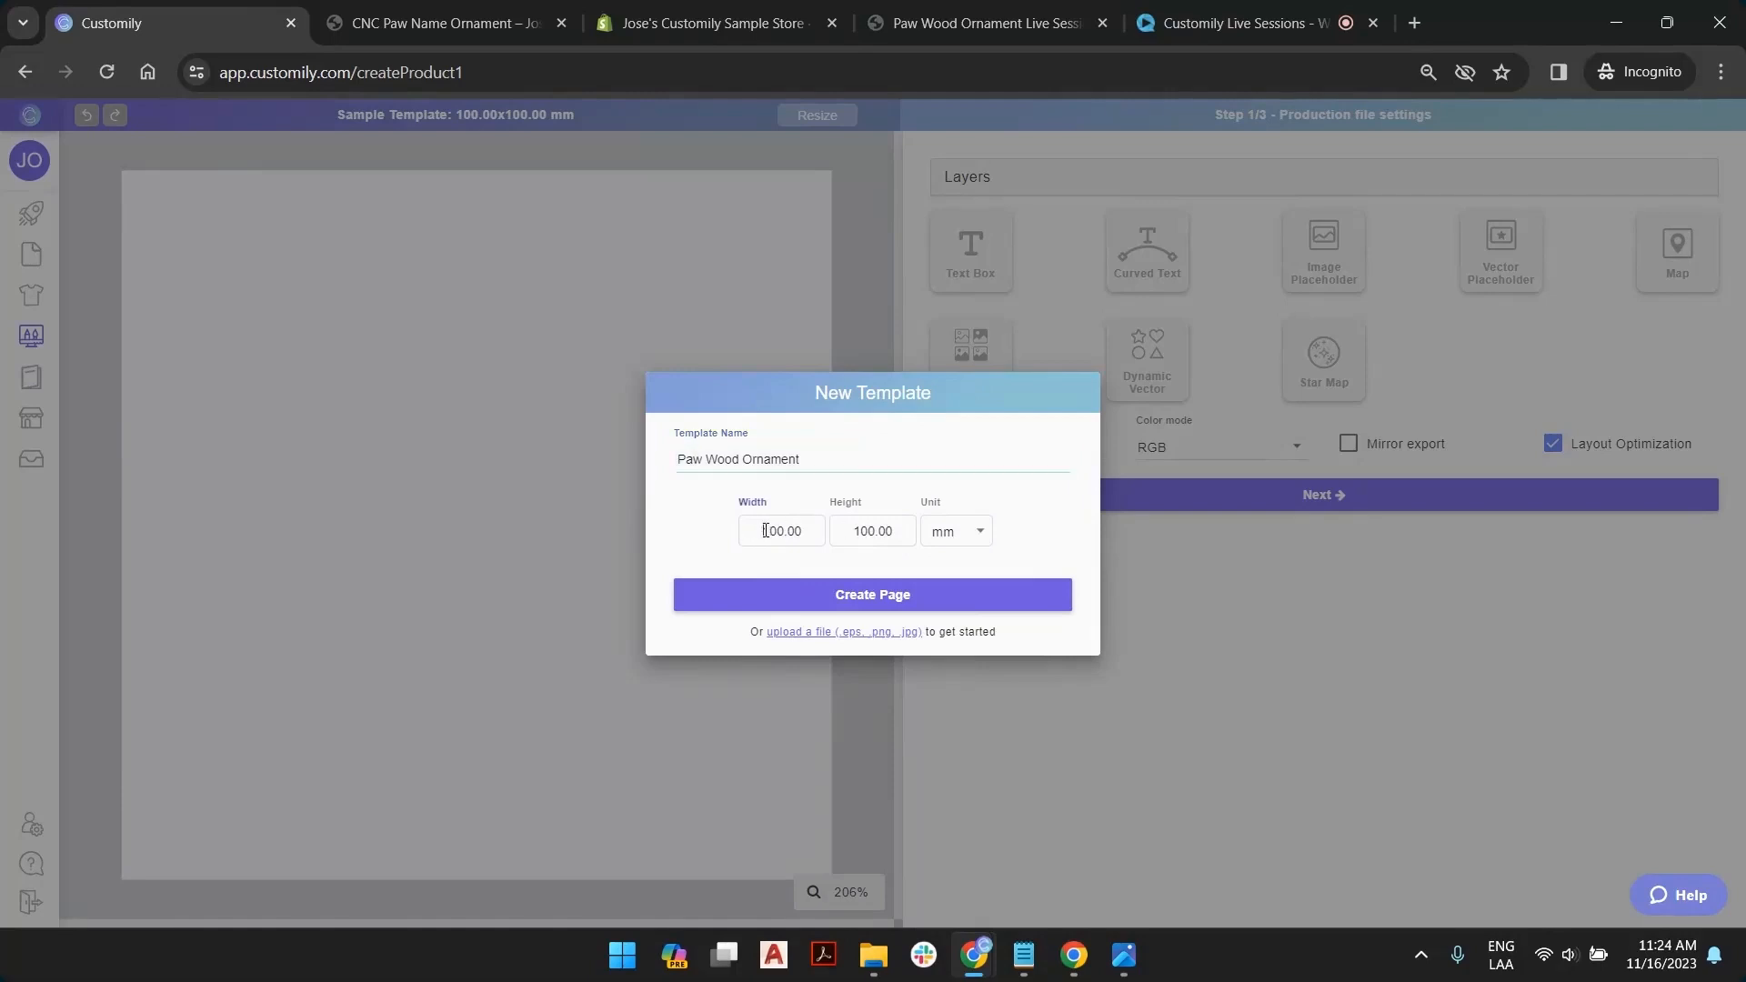
click(906, 527)
click(758, 536)
drag(759, 534, 864, 526)
click(864, 527)
click(969, 533)
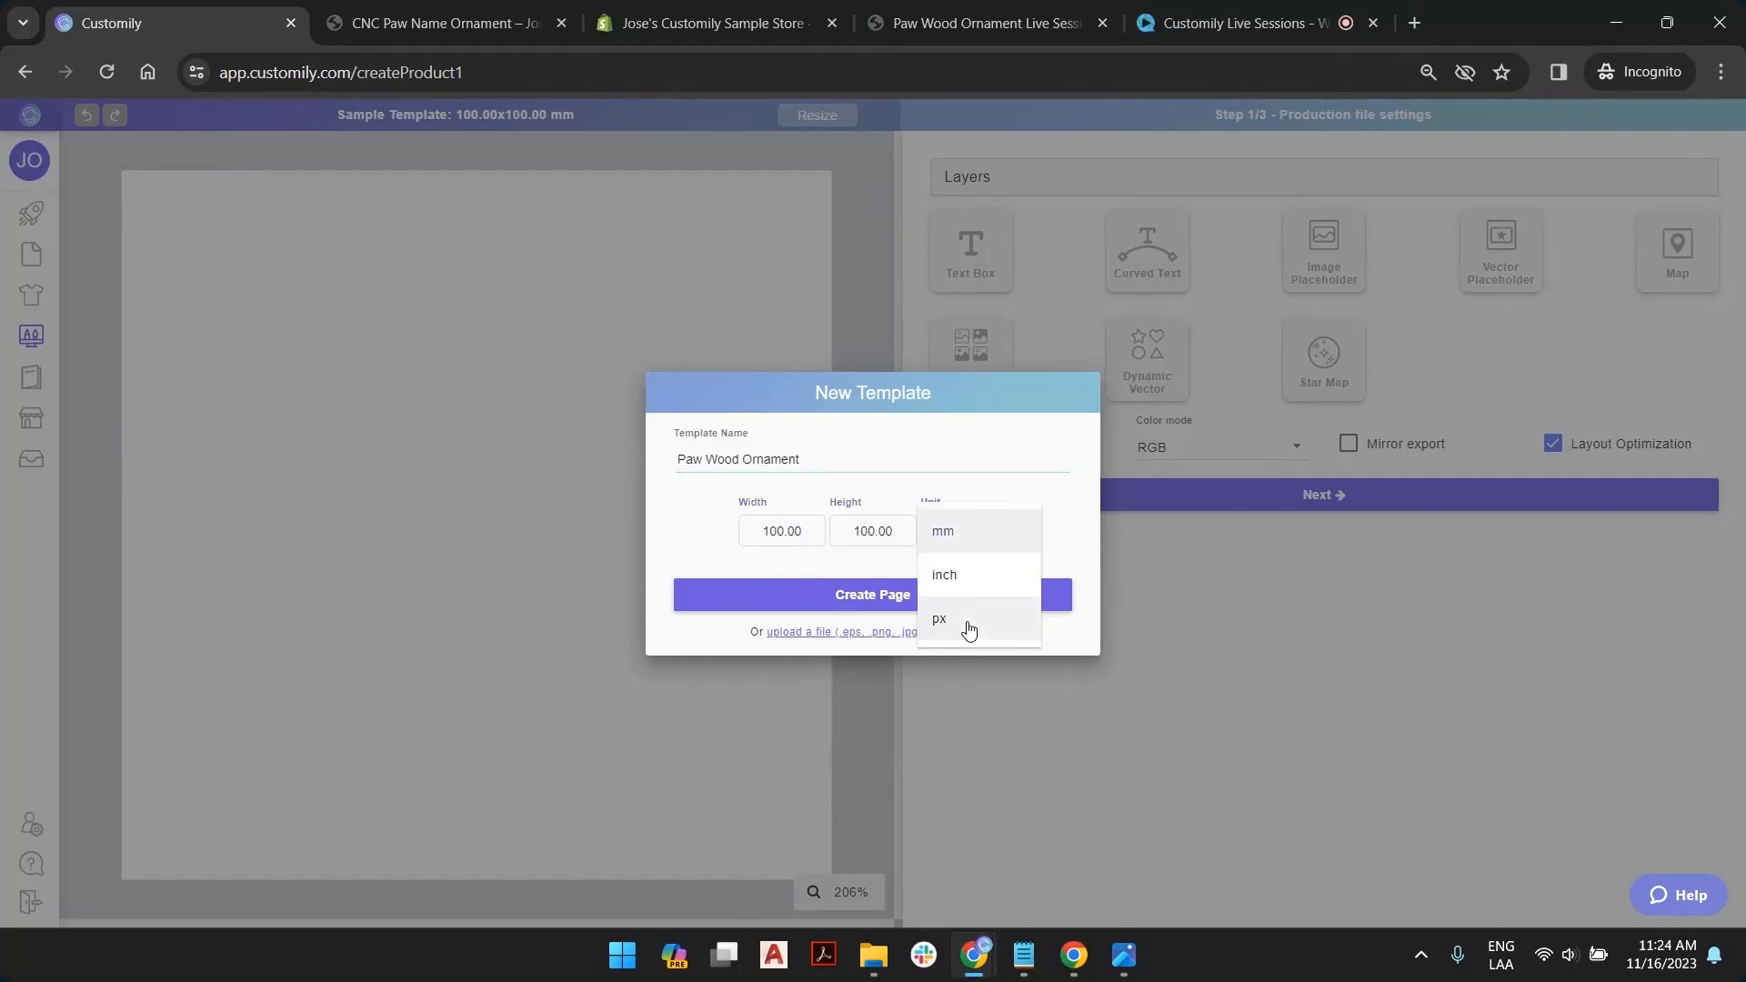
click(1065, 451)
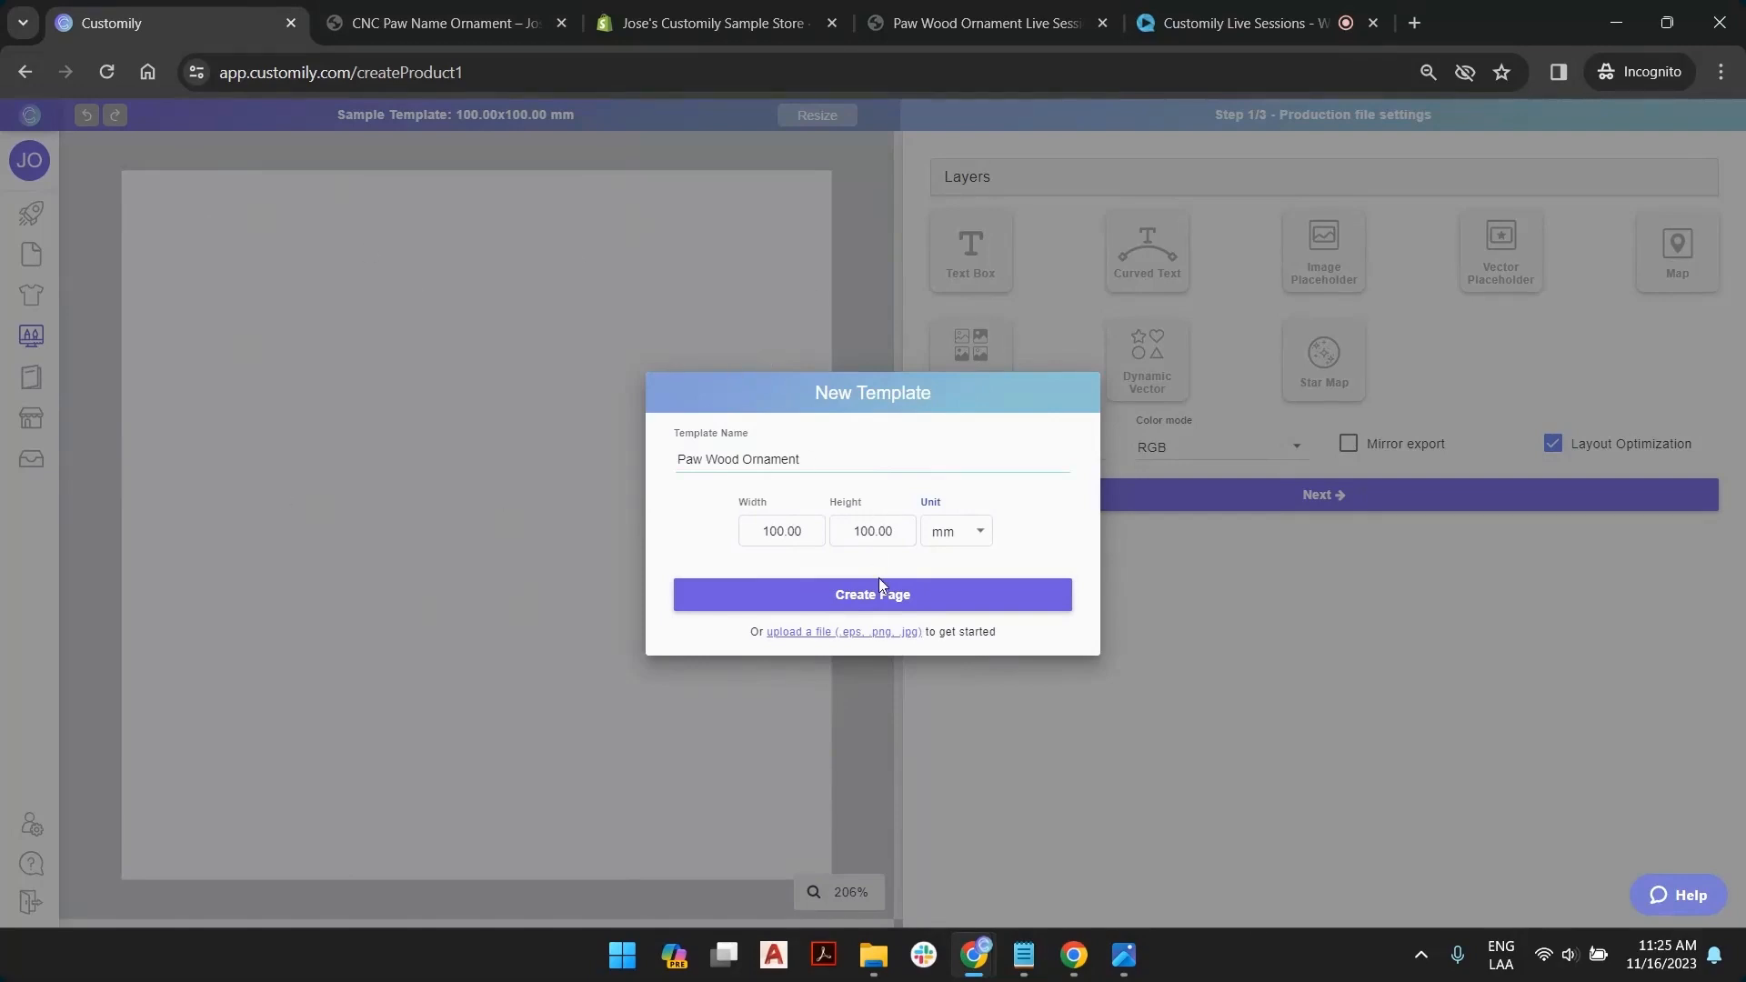
Upload Paw CNC.eps from the 11-16 folder as the template's base file
click(852, 639)
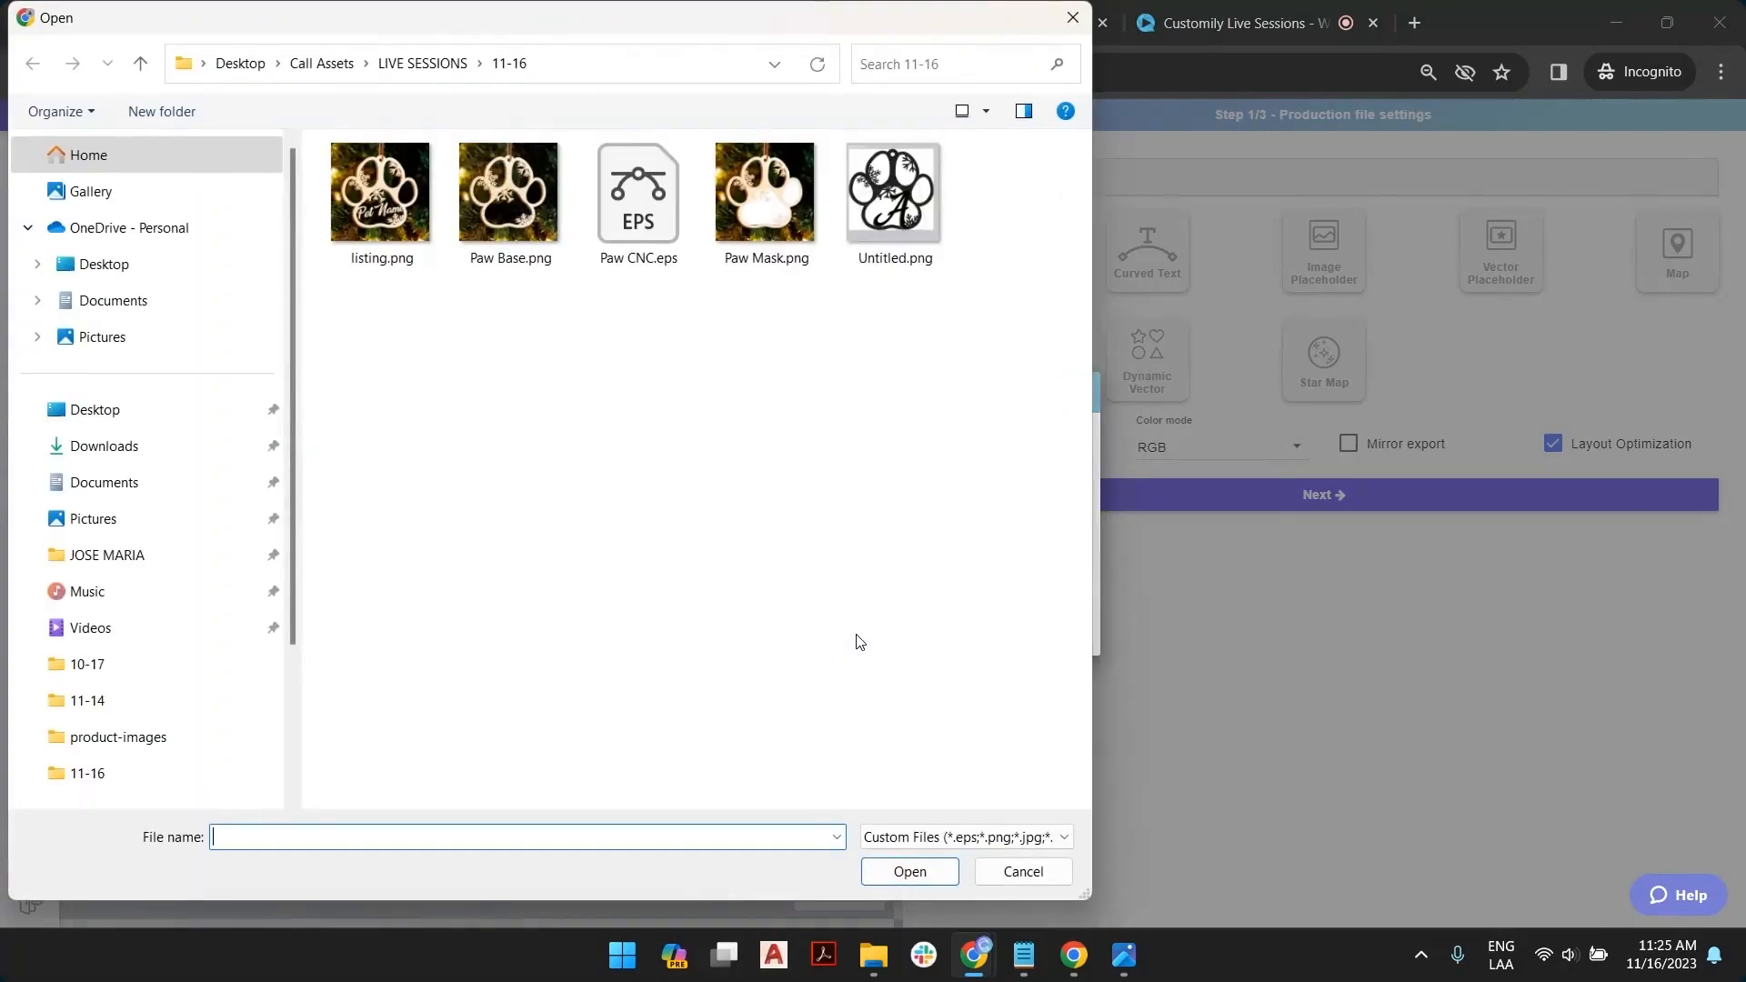
click(642, 228)
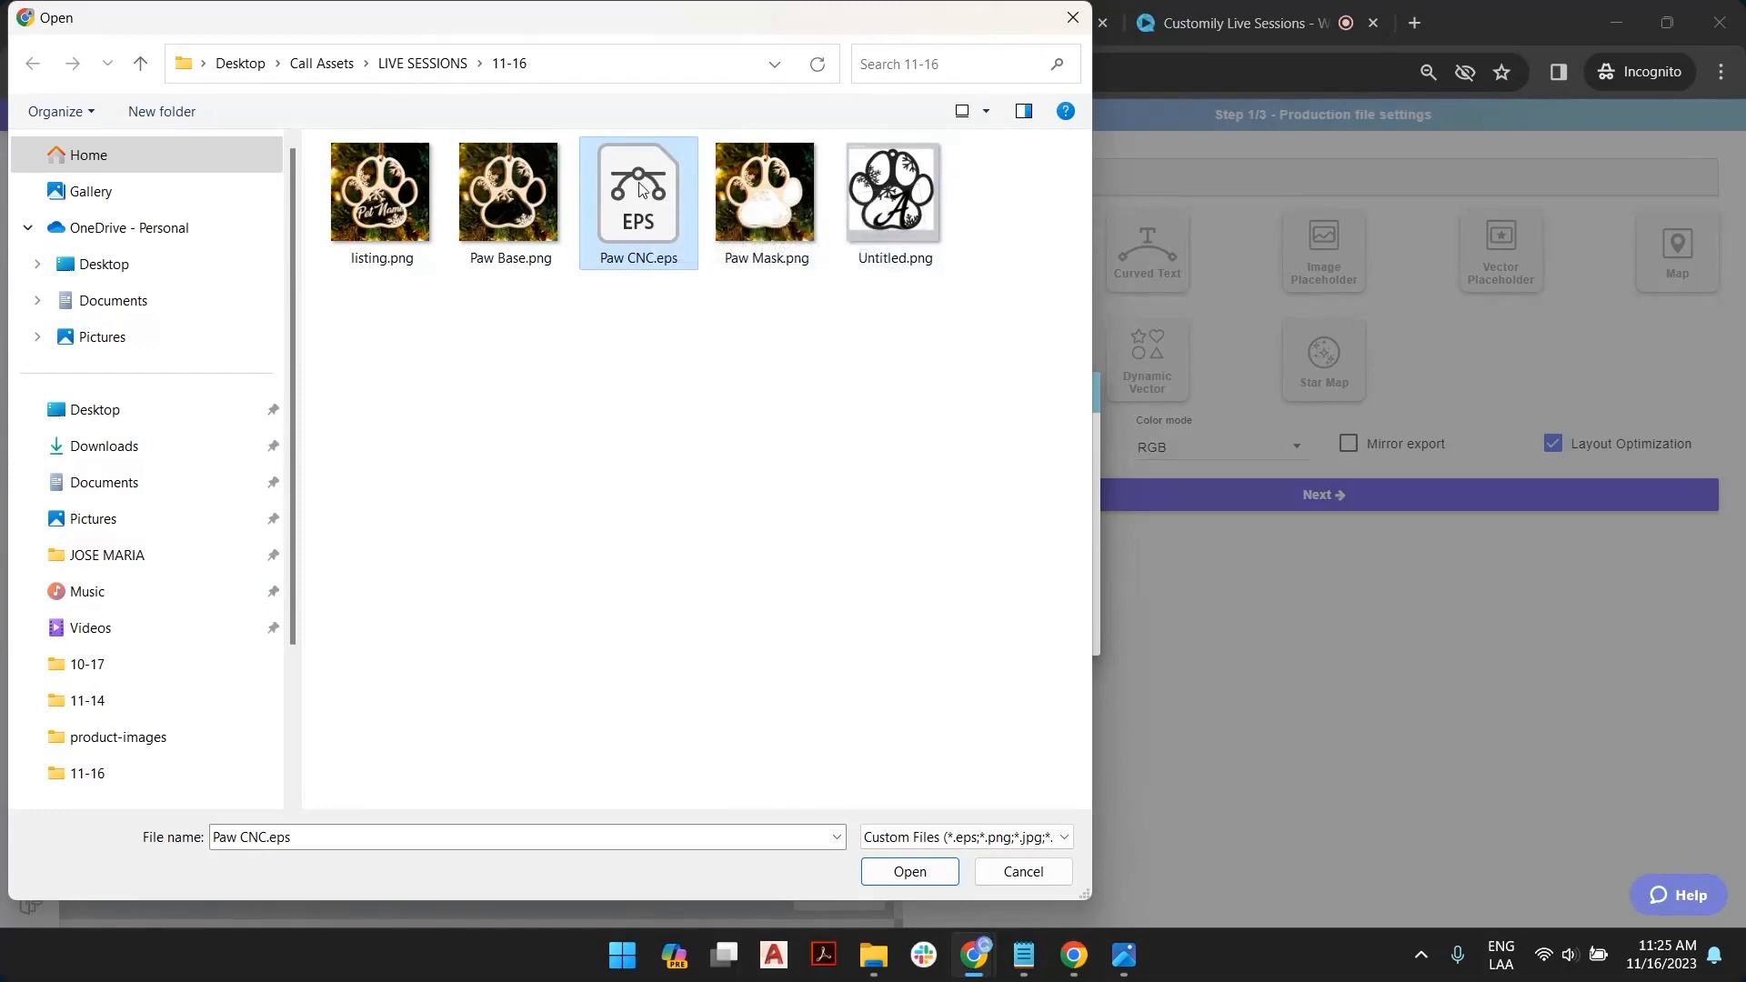
double_click(640, 189)
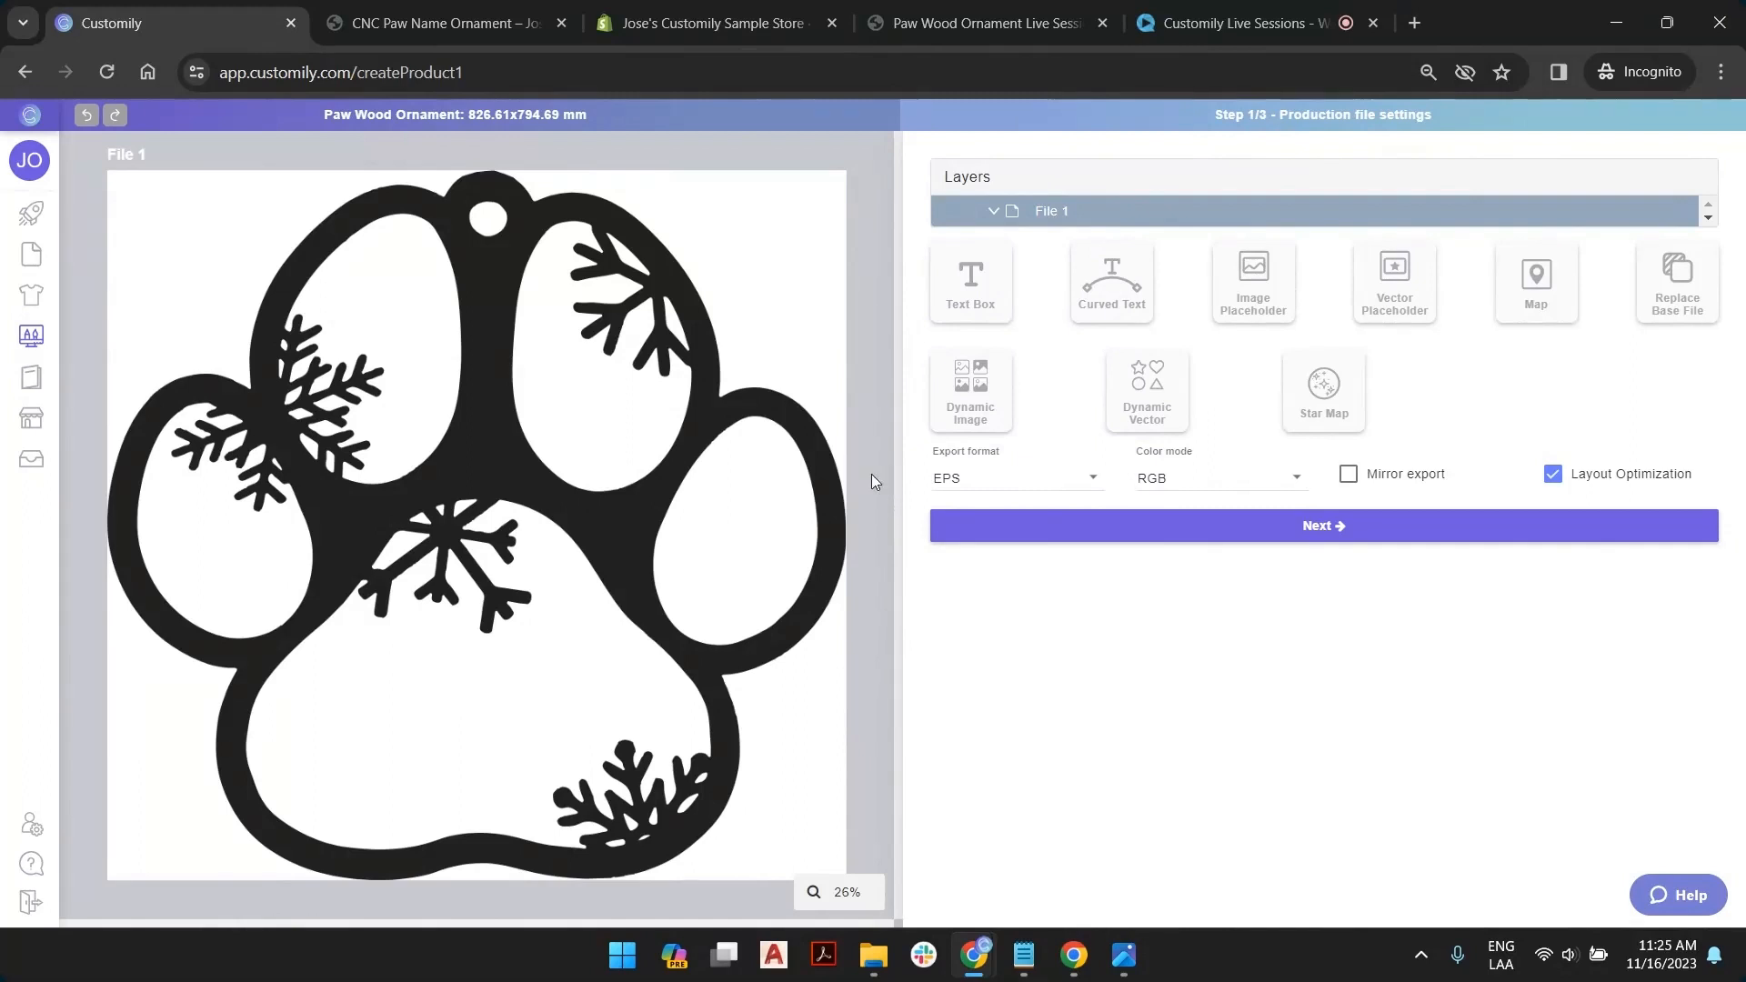
Review the available export formats for the production file and choose EPS
click(1060, 479)
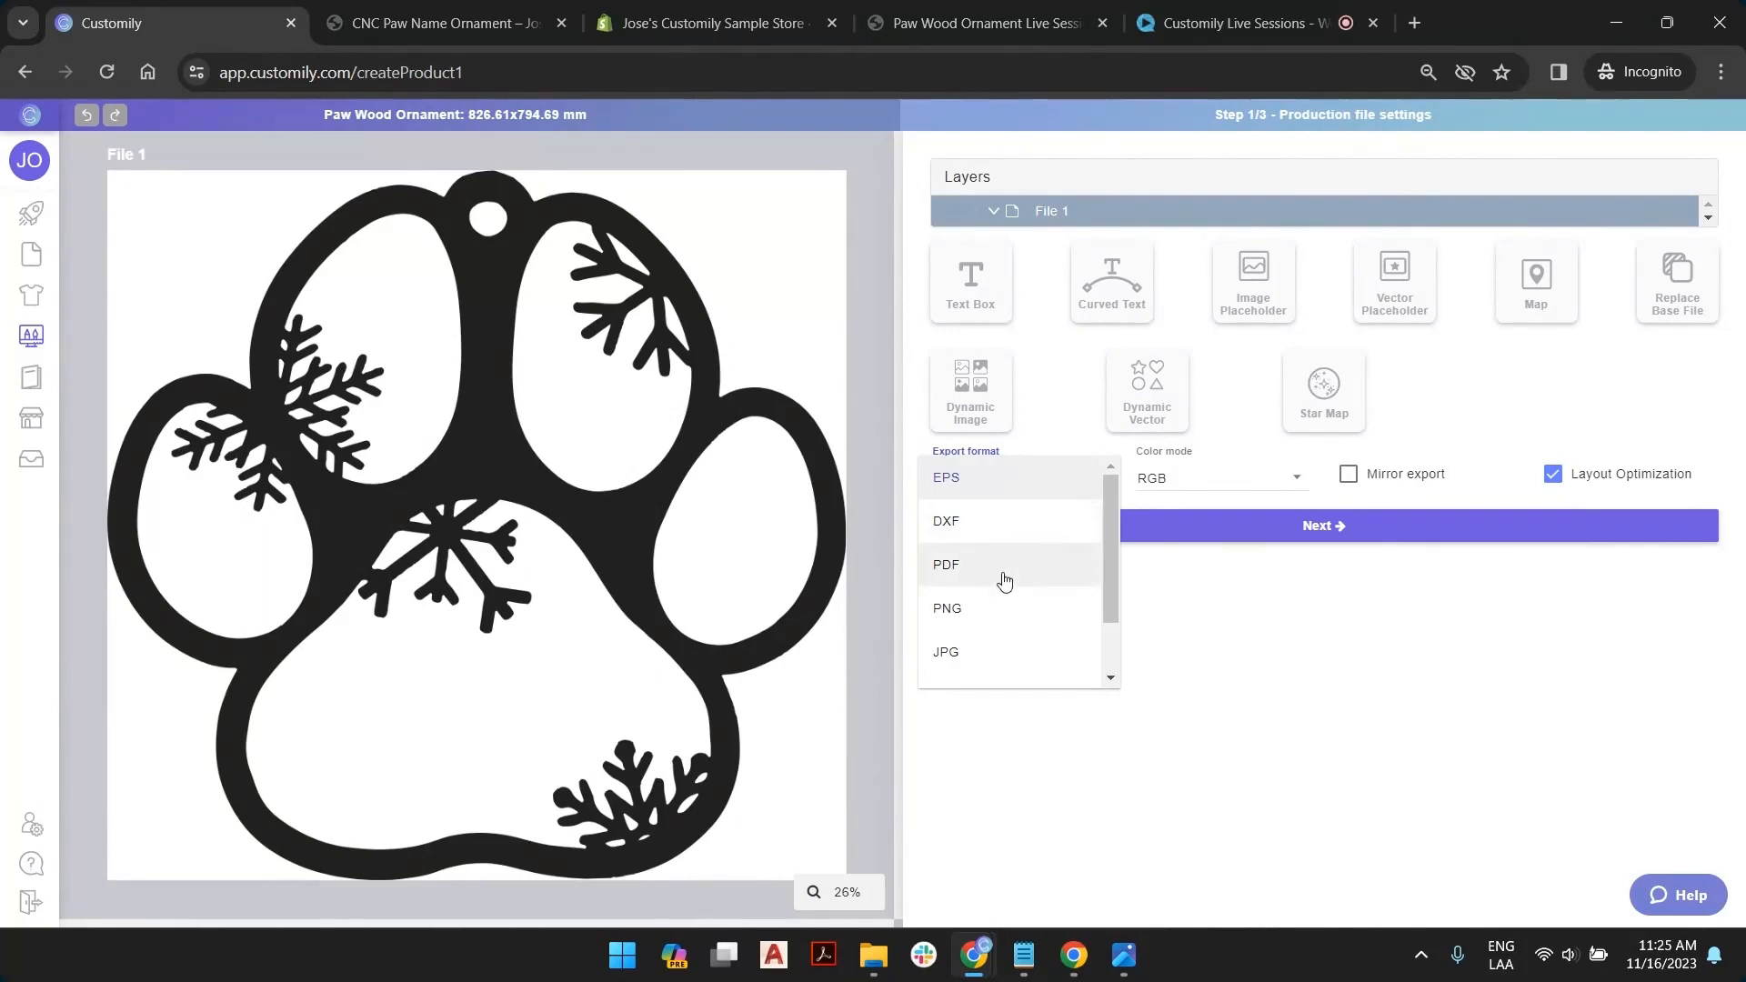
scroll(1006, 582, down, 2)
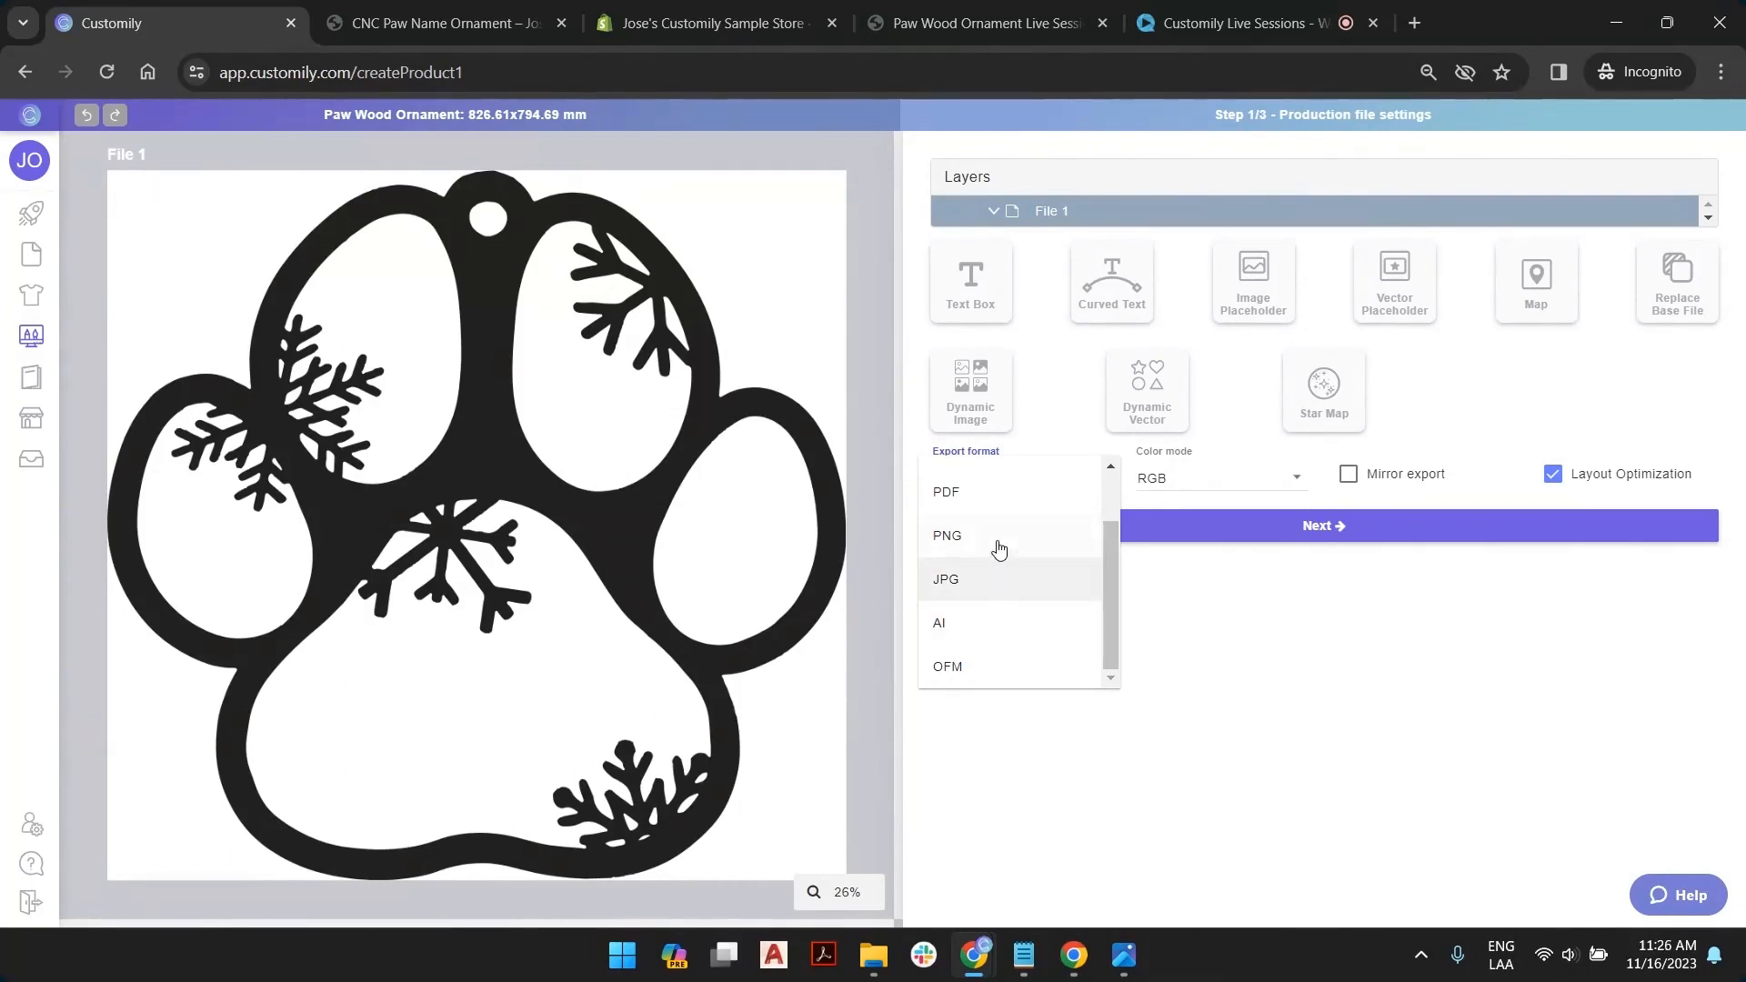
scroll(998, 548, up, 2)
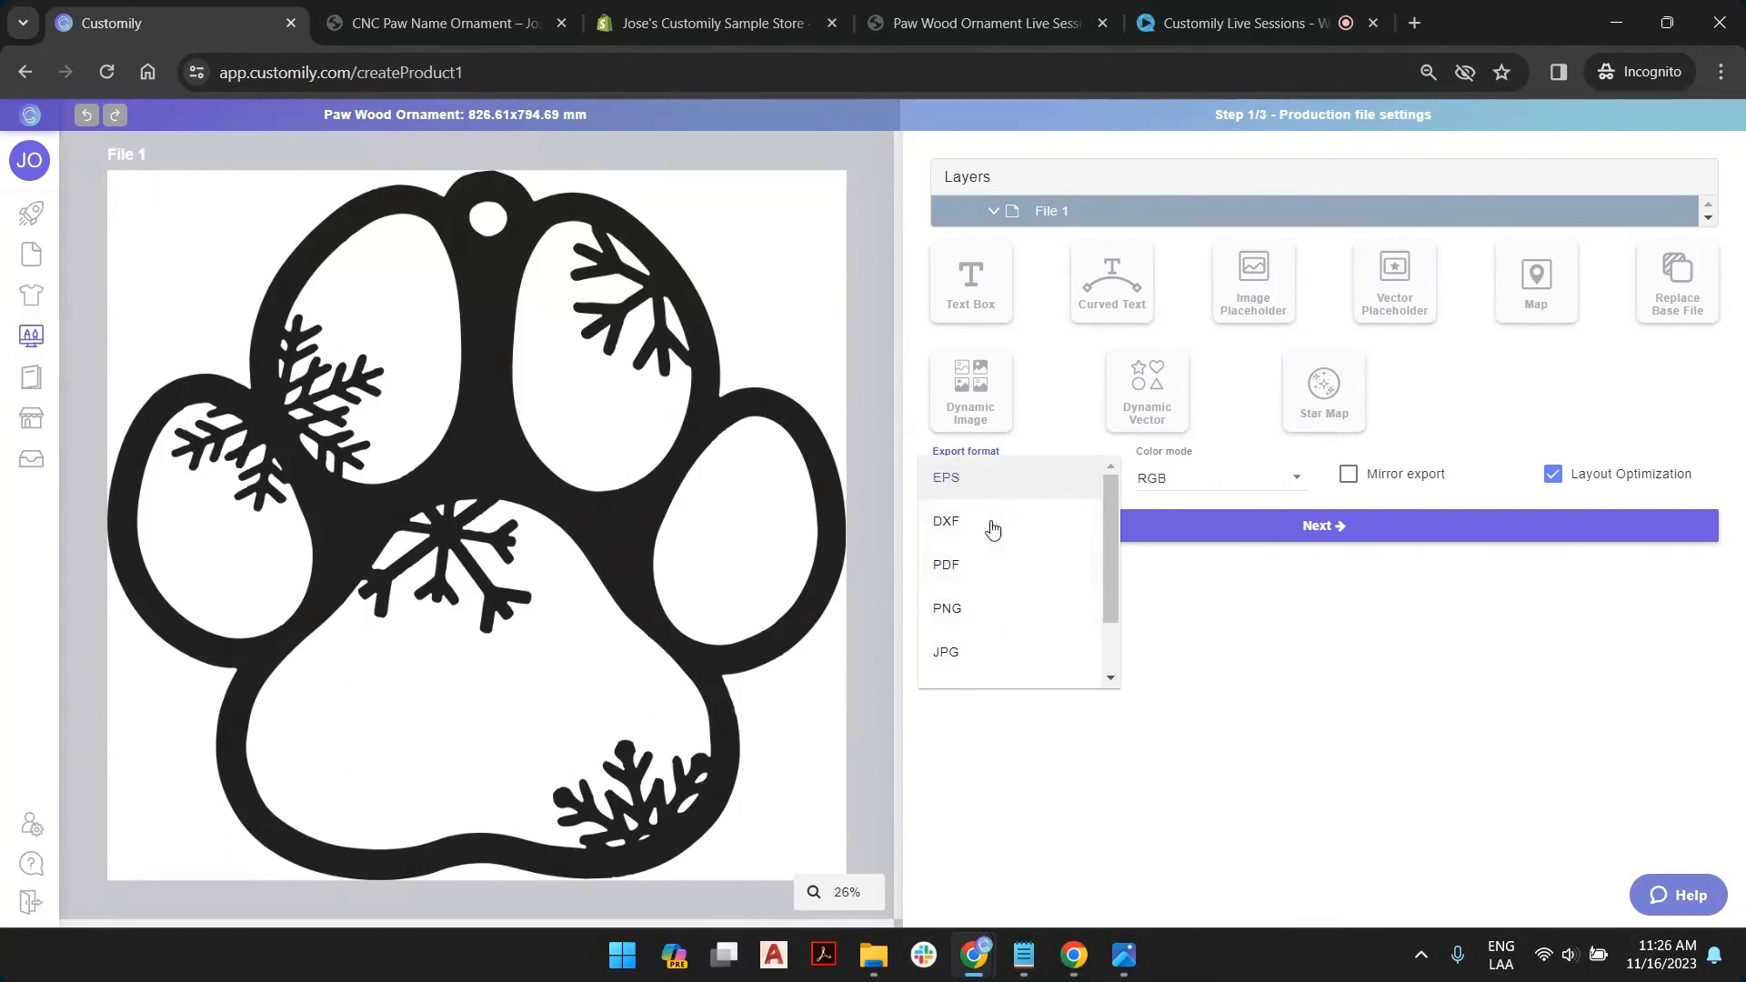
click(1000, 482)
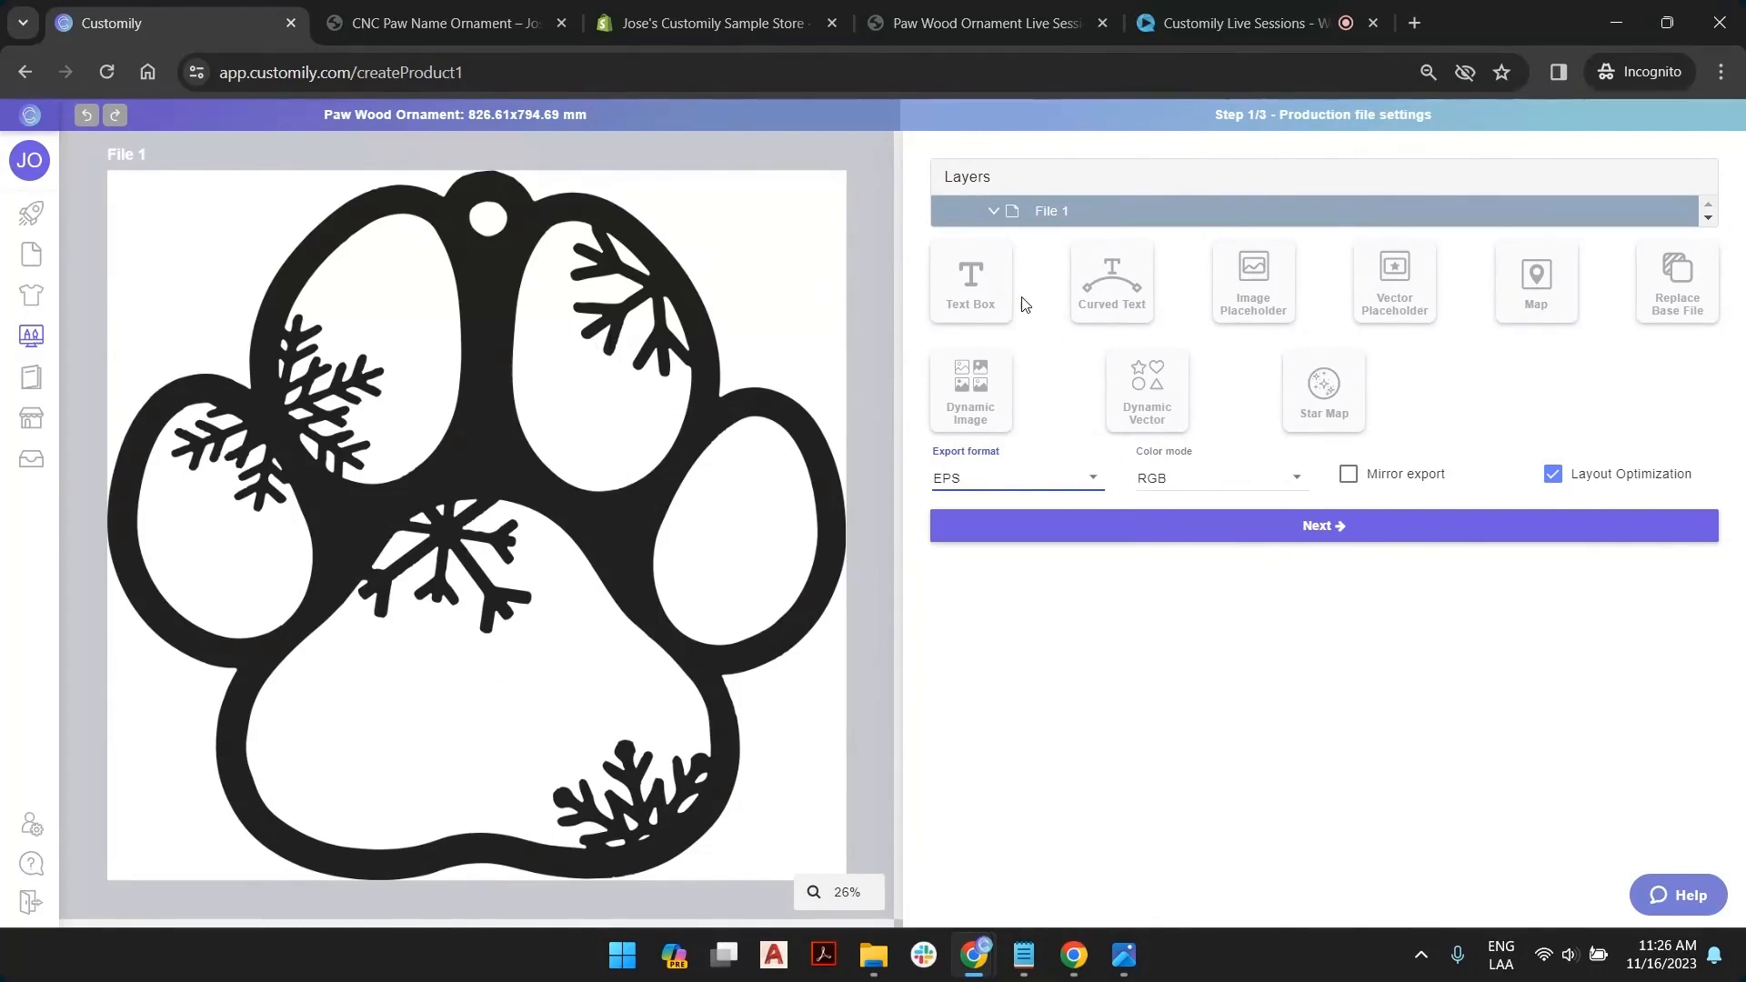
Try out an image placeholder at different spots on the paw and delete it
click(973, 277)
click(1269, 287)
drag(503, 528, 737, 283)
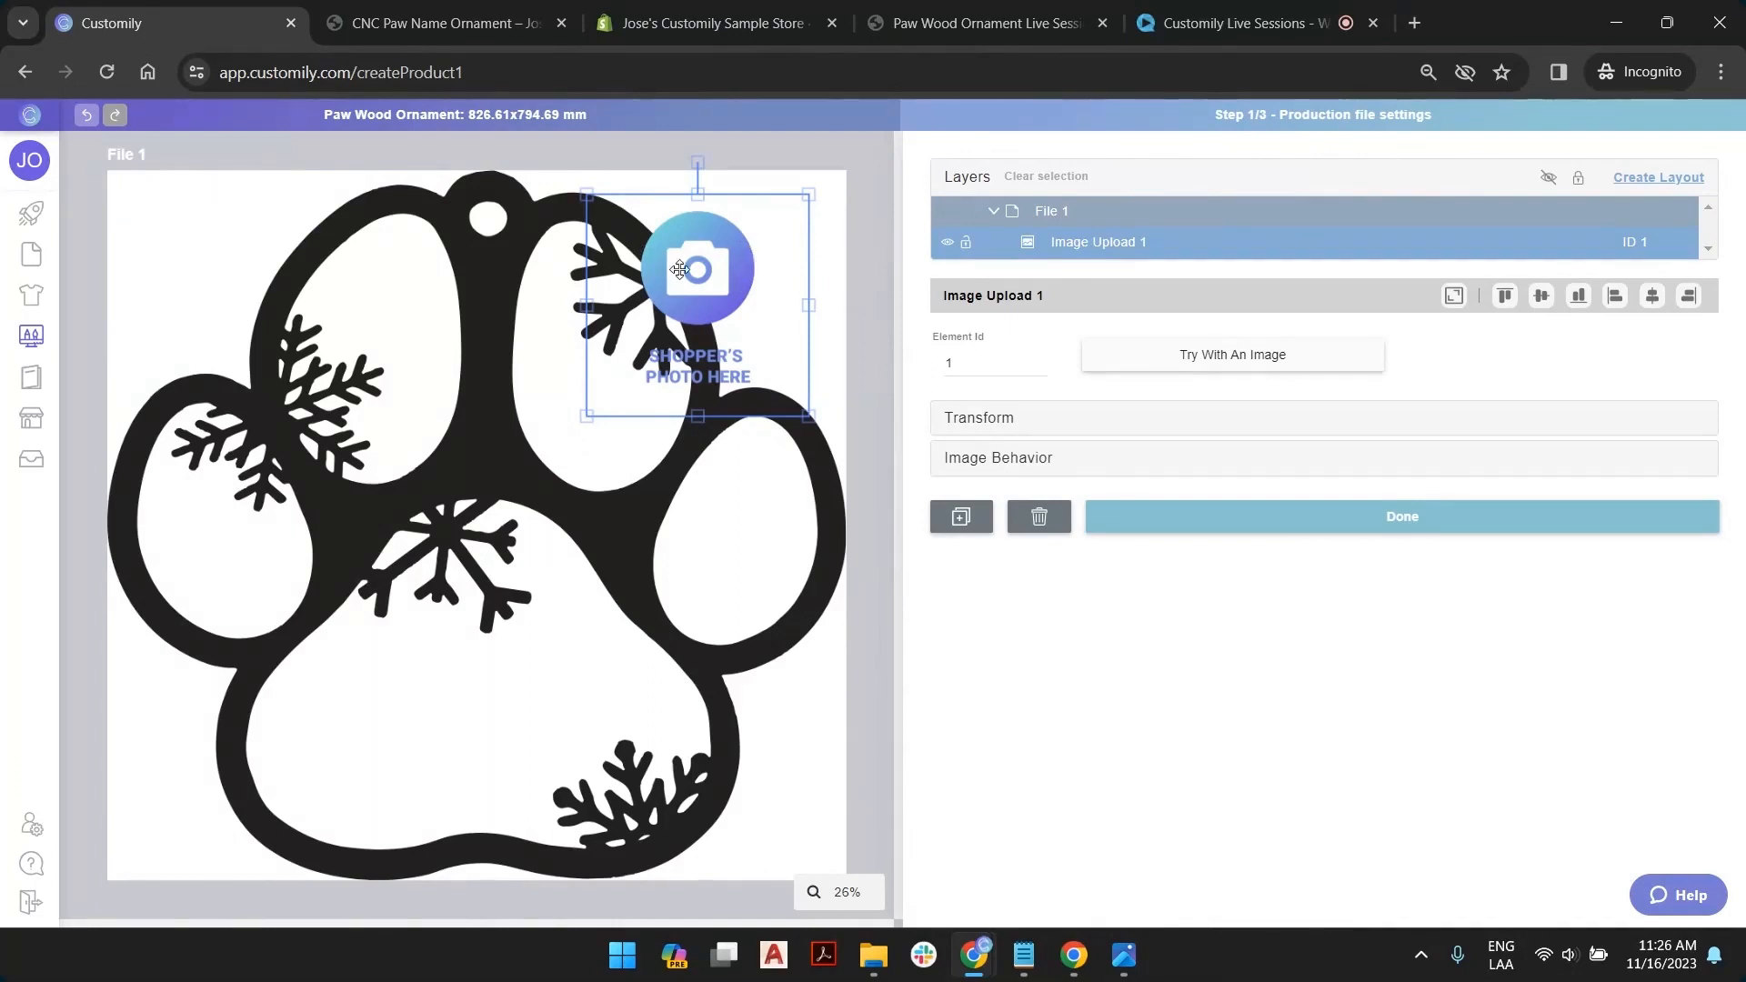
drag(679, 270, 681, 279)
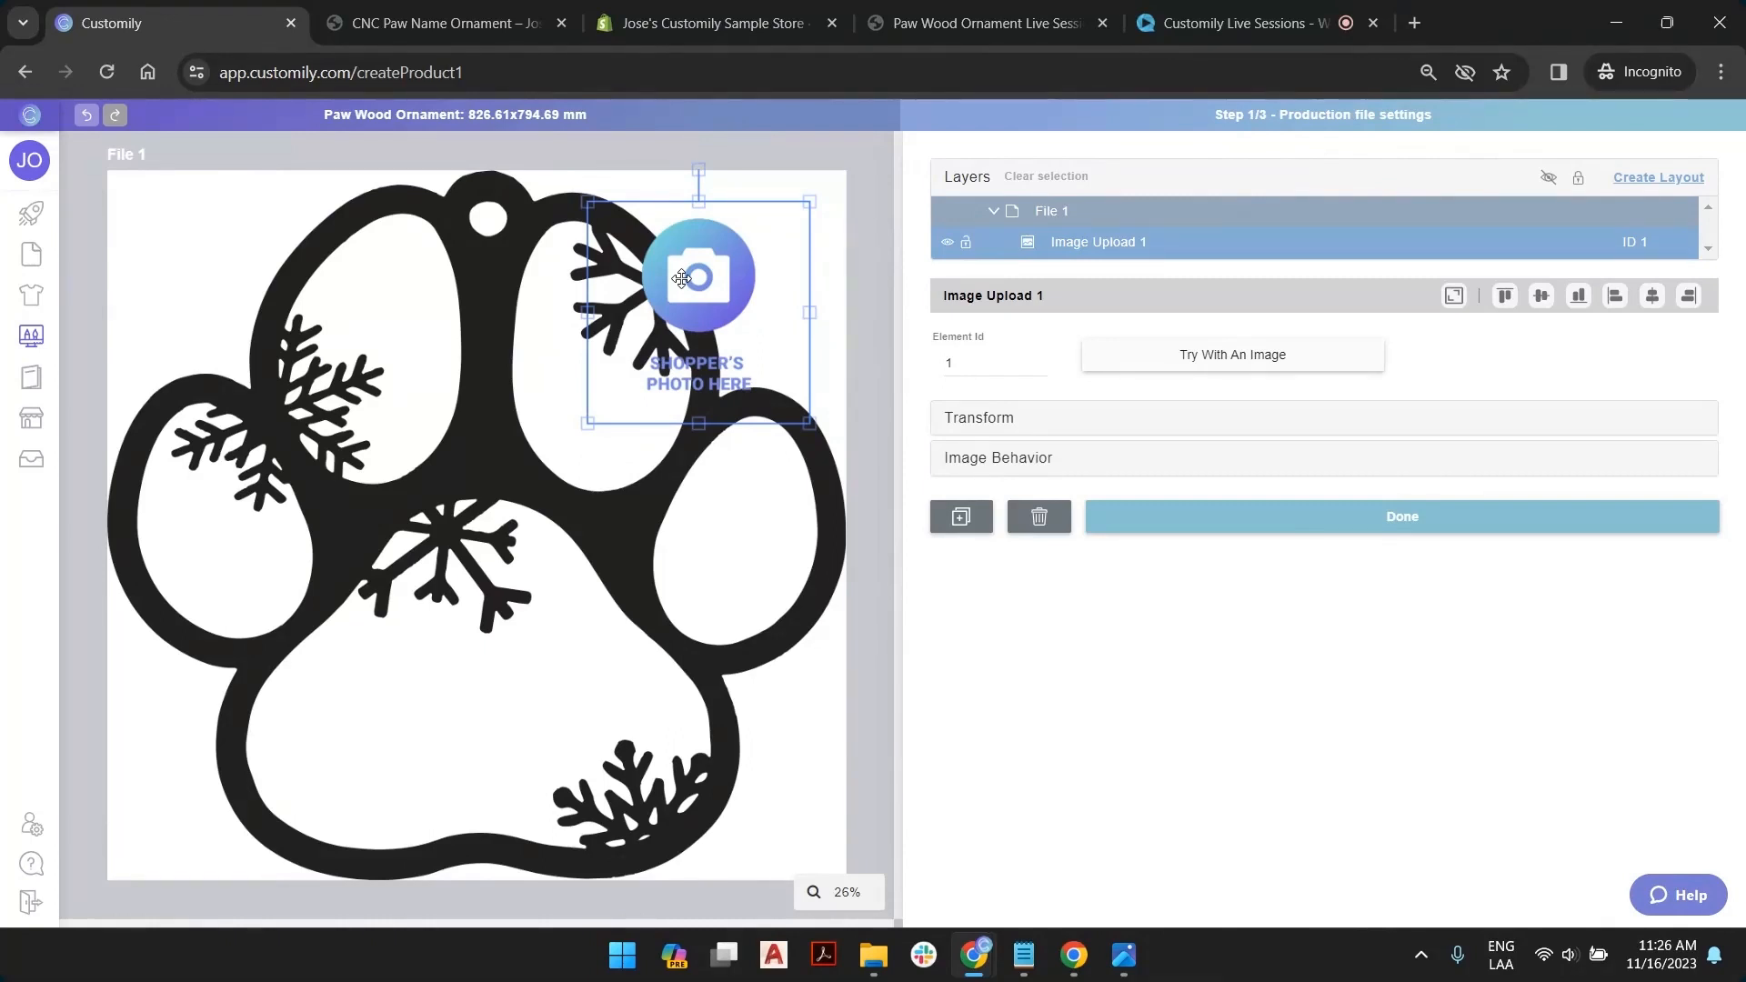
mouse_move(681, 278)
mouse_down()
mouse_move(723, 282)
mouse_move(653, 345)
mouse_move(668, 253)
mouse_move(437, 673)
mouse_move(431, 718)
mouse_up()
key(Delete)
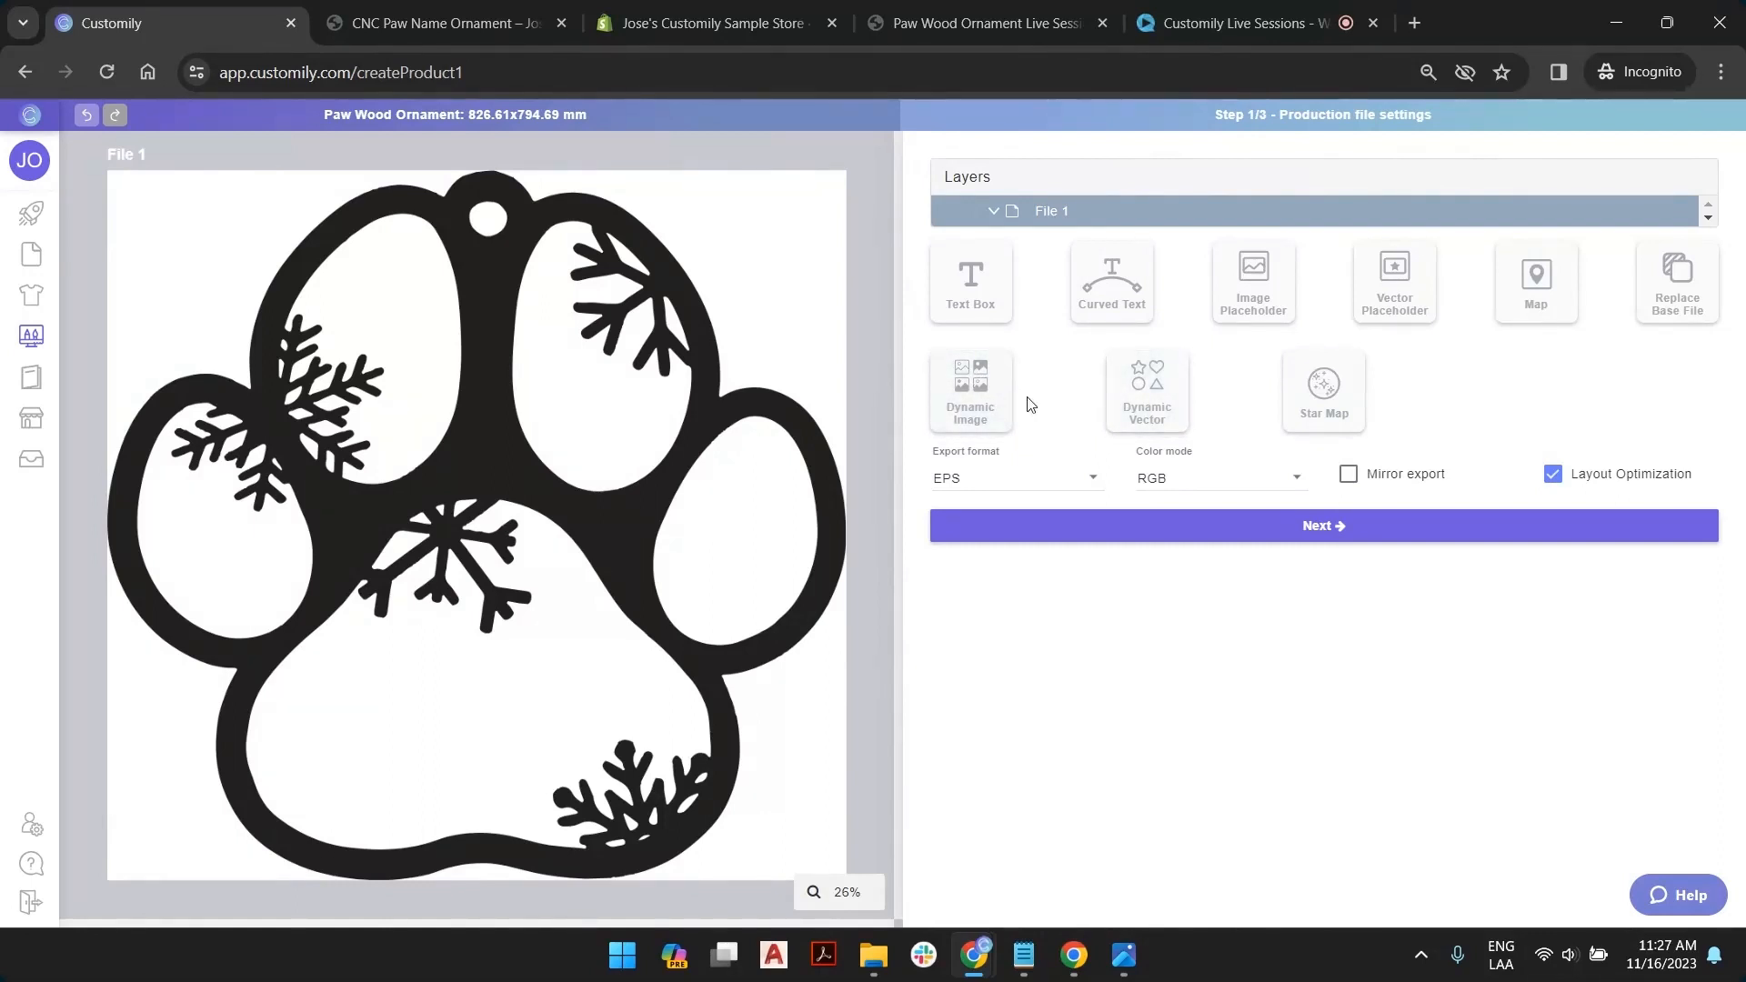
Try out a dynamic image on the paw's main pad with option 5 and delete it
click(981, 395)
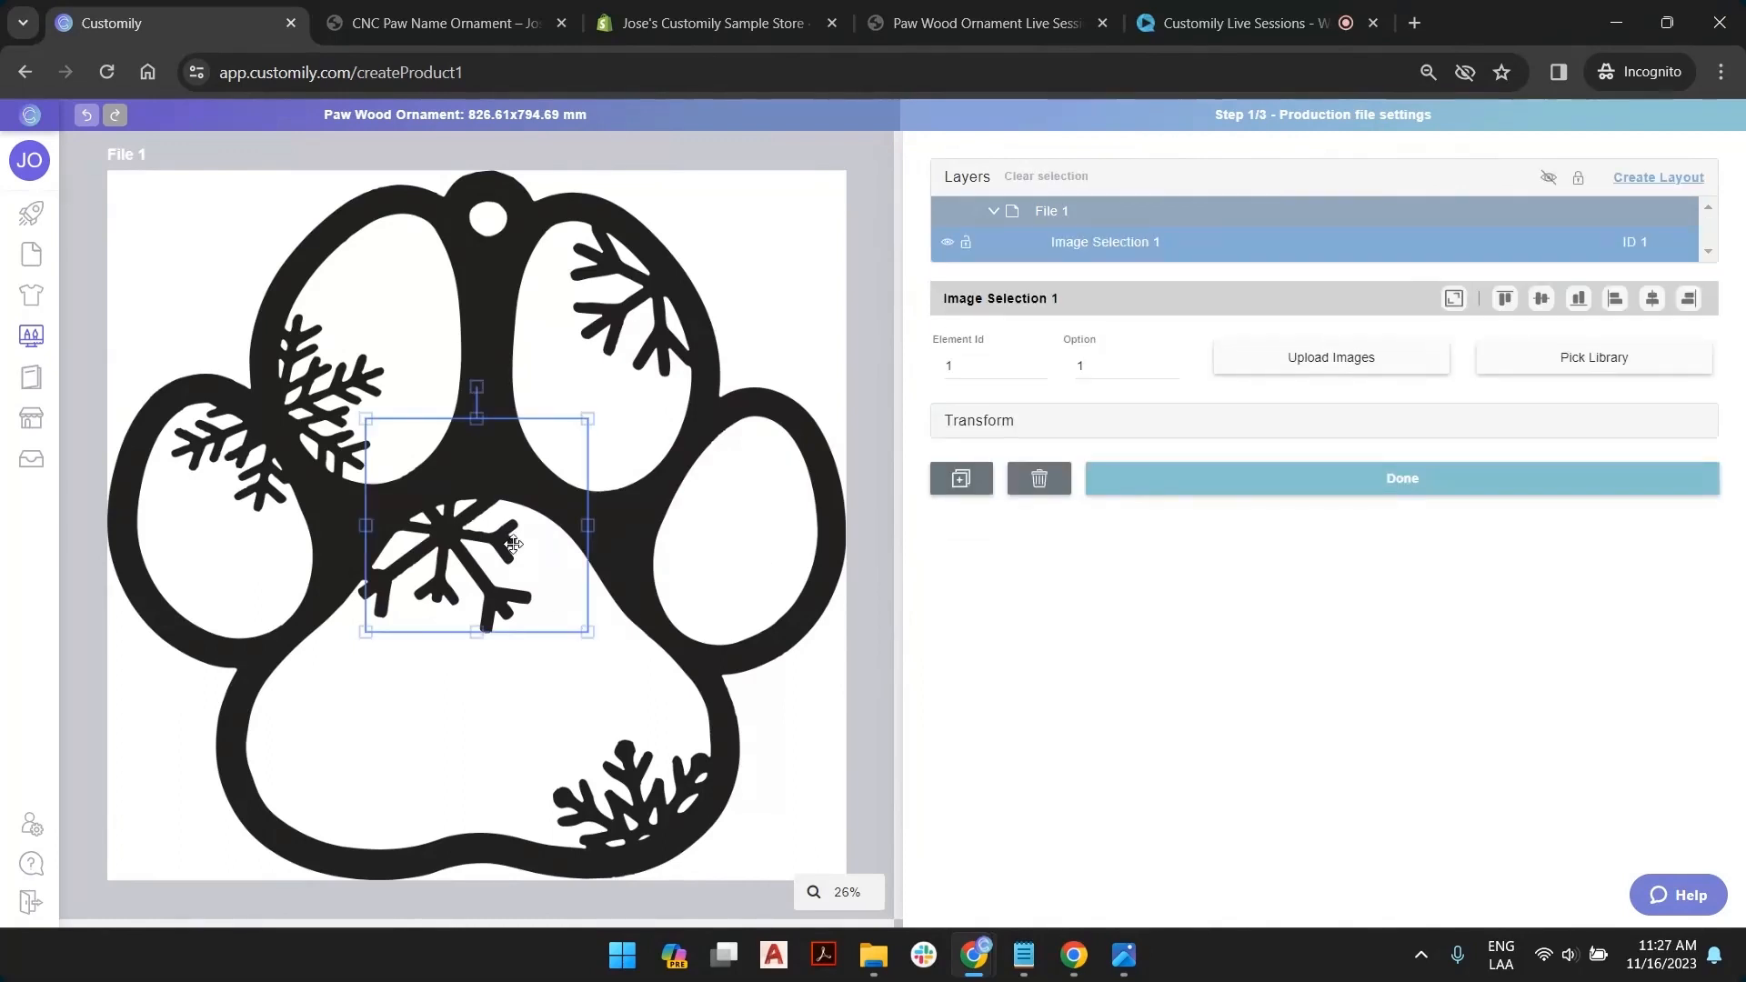
drag(513, 537, 476, 747)
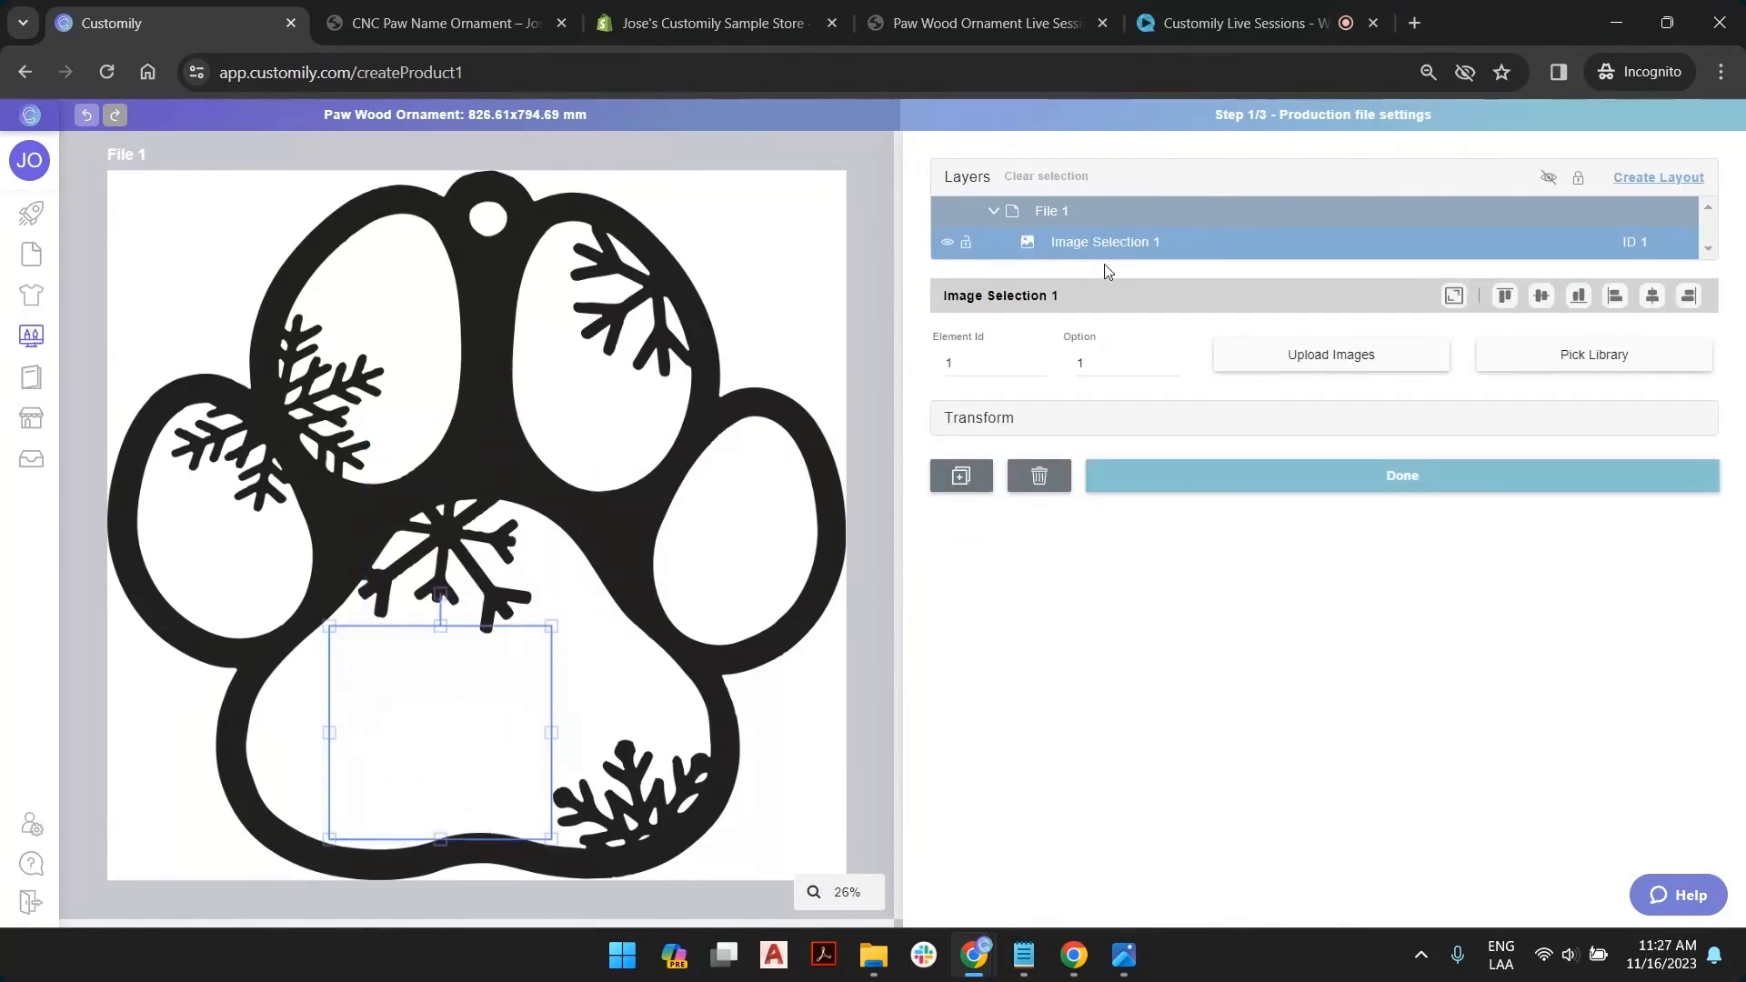
click(871, 612)
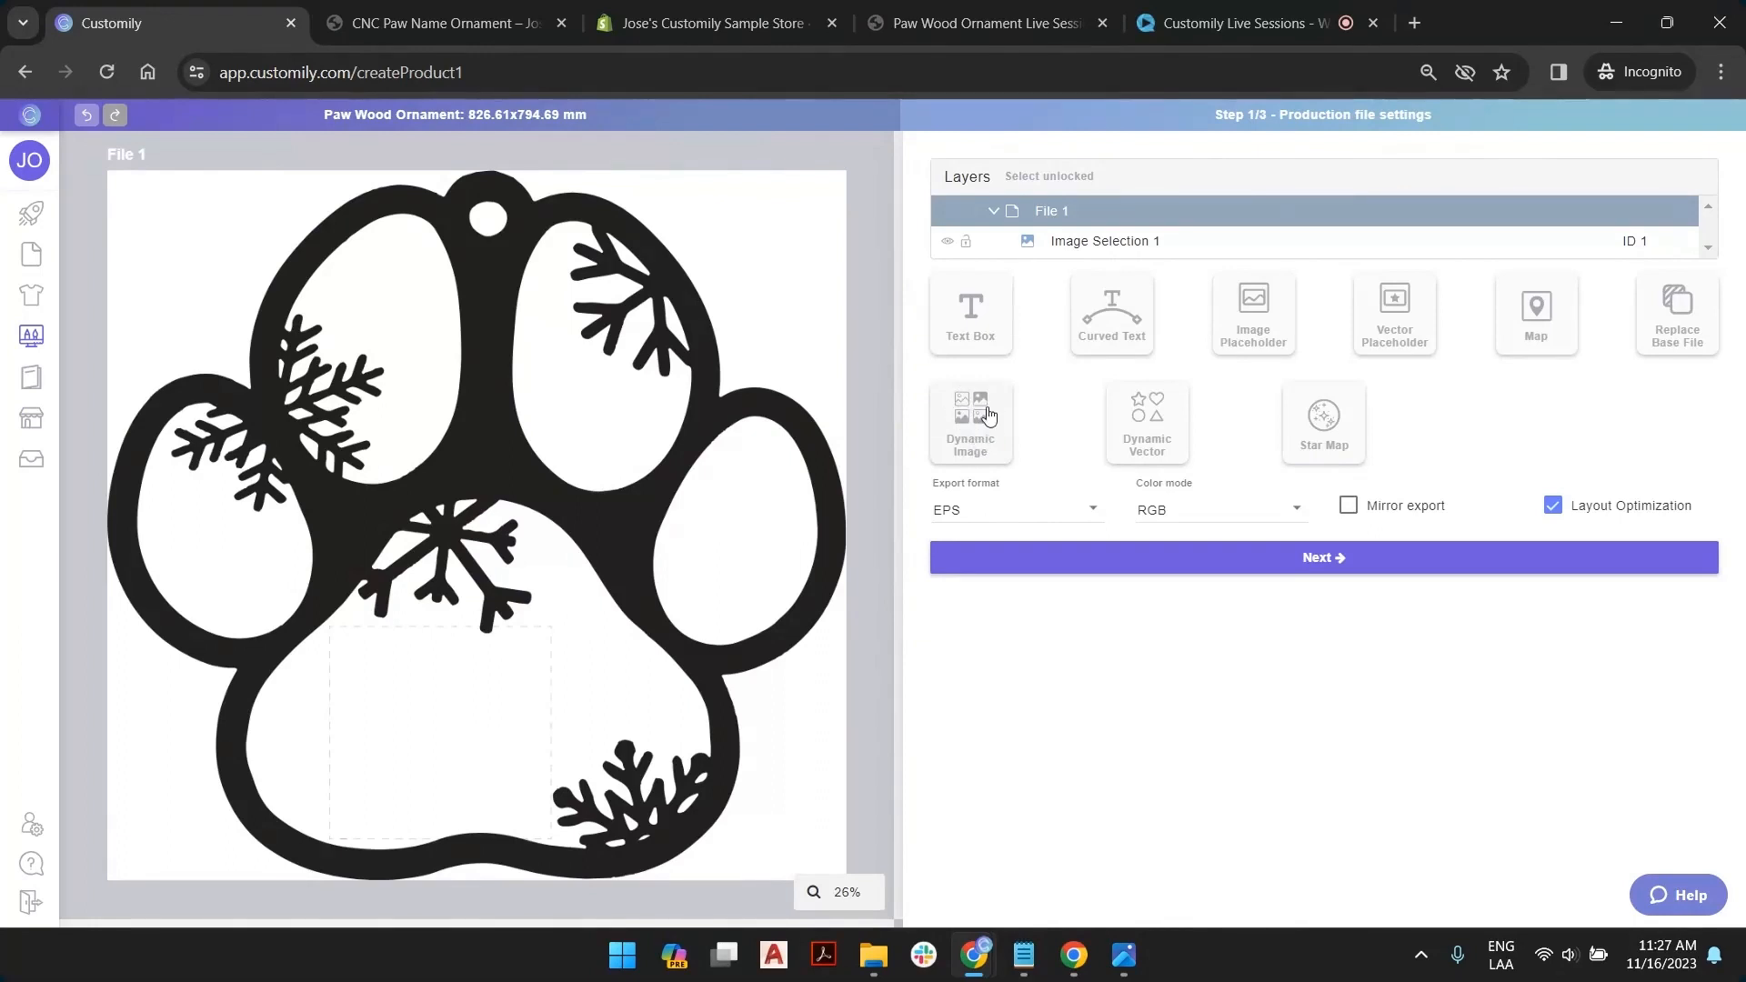
click(509, 751)
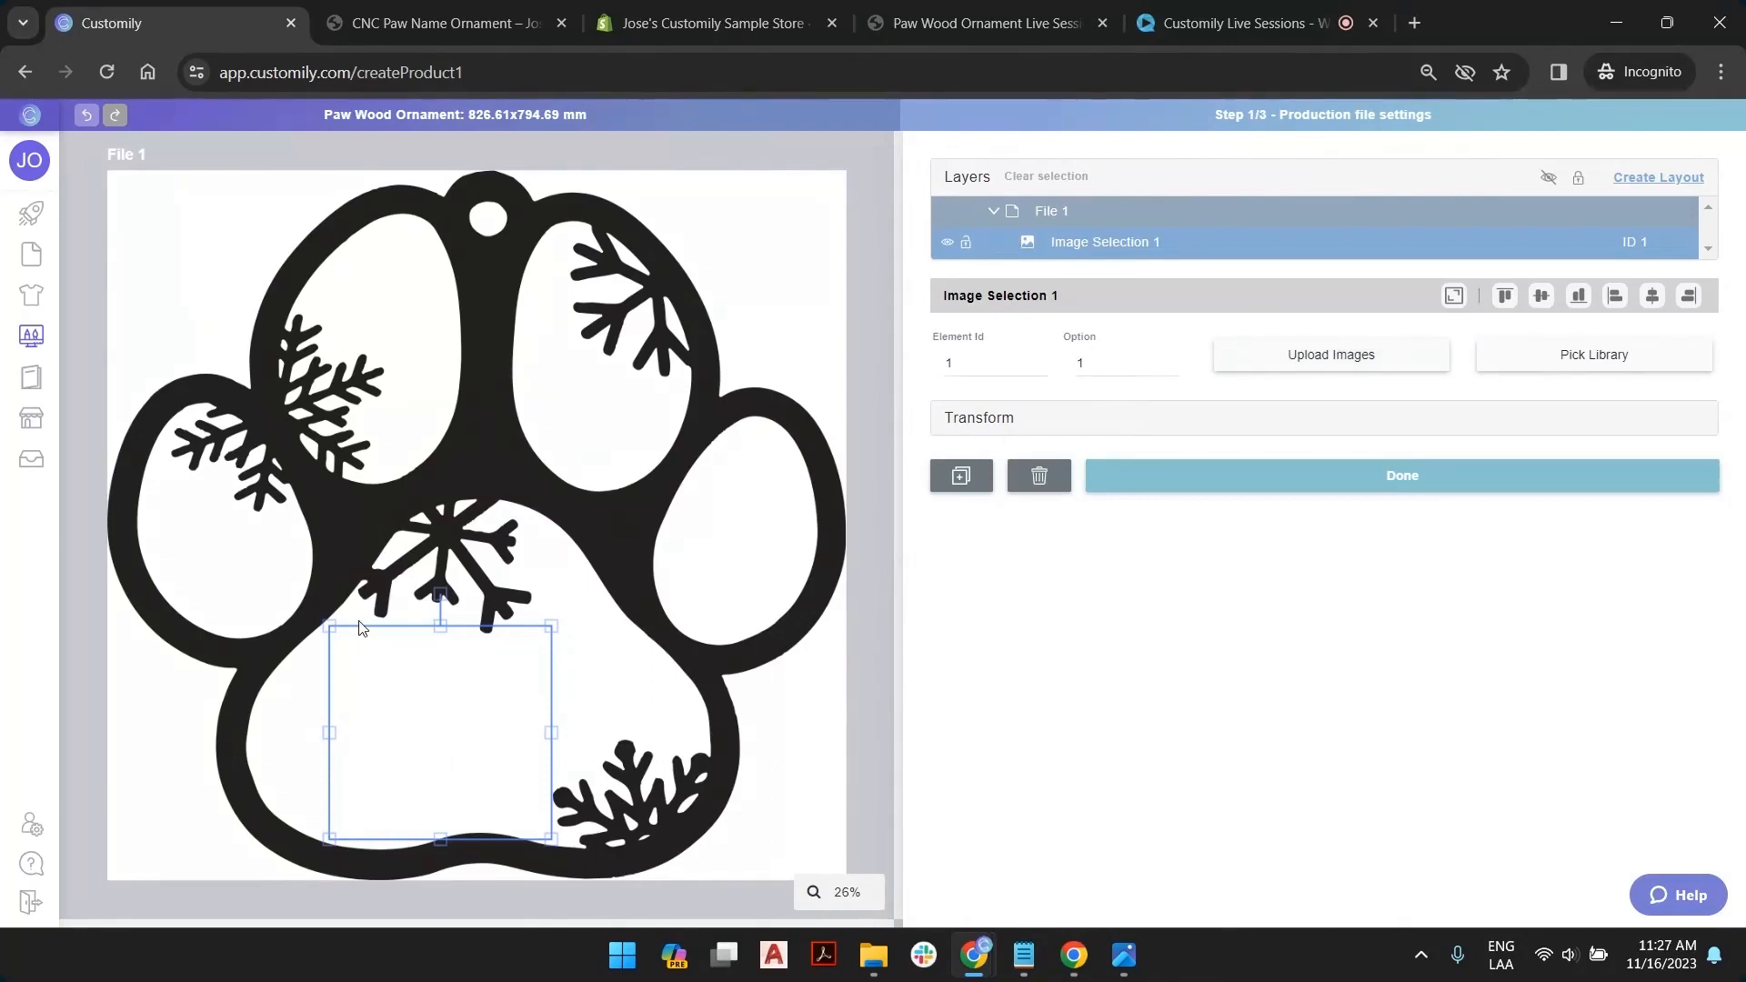
click(1171, 360)
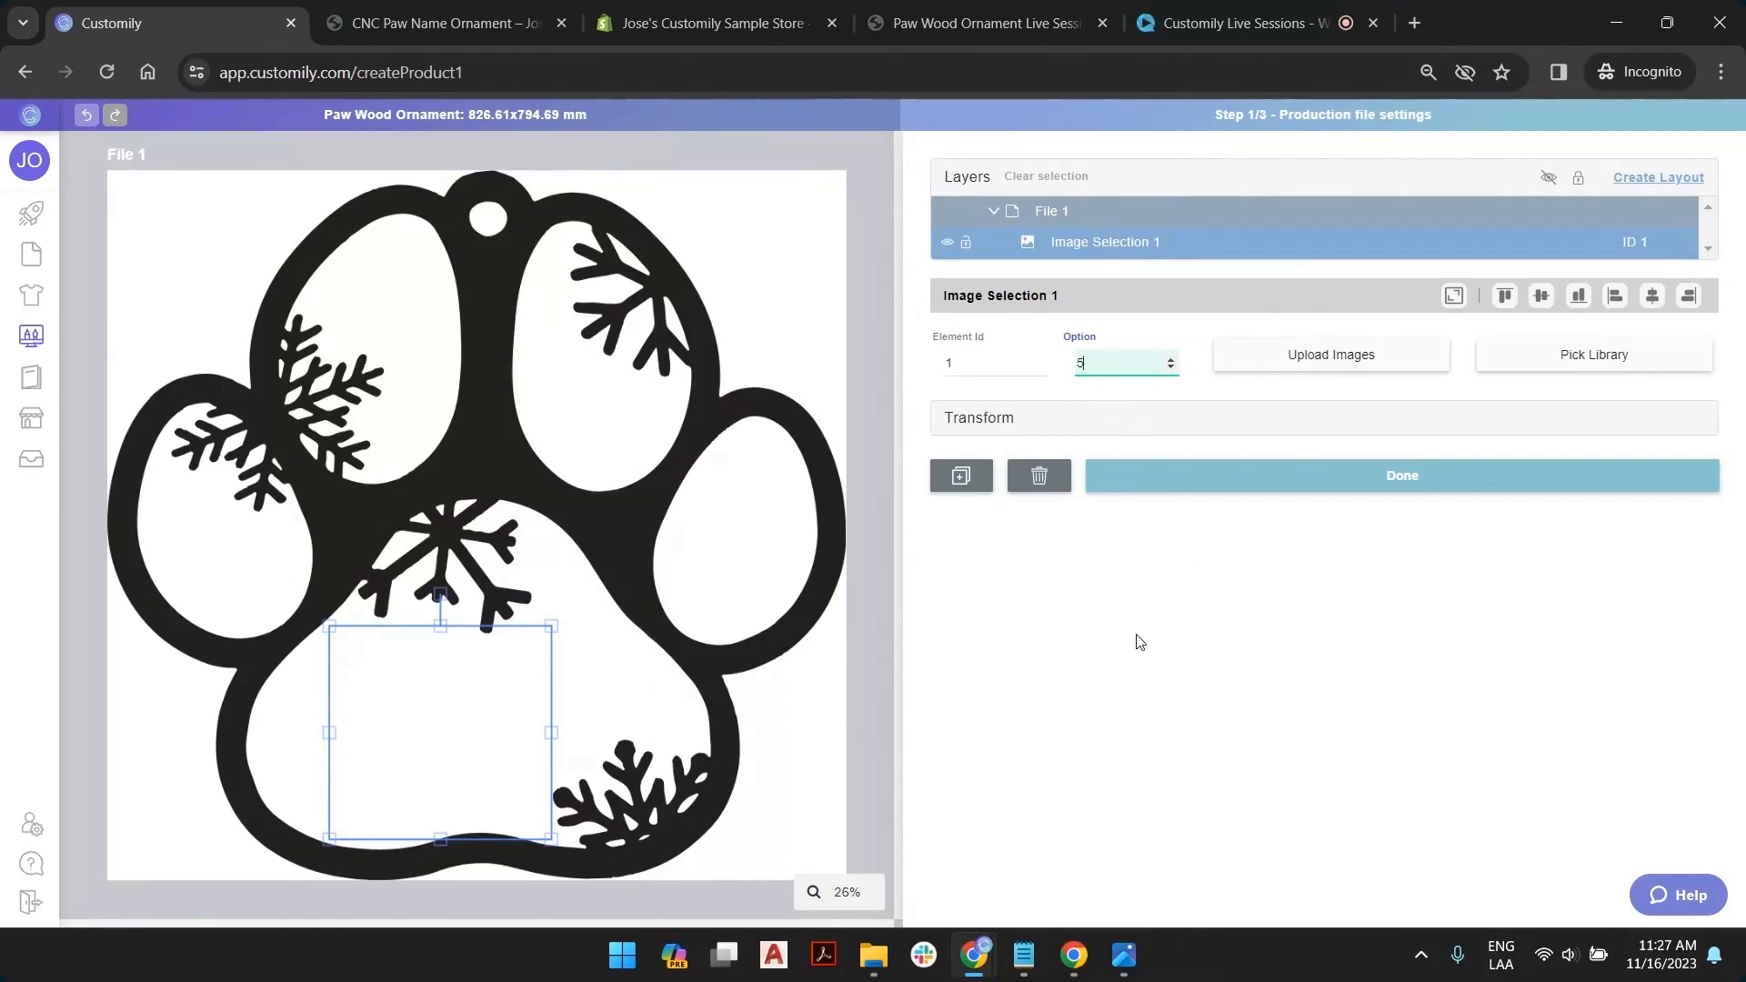
click(1150, 684)
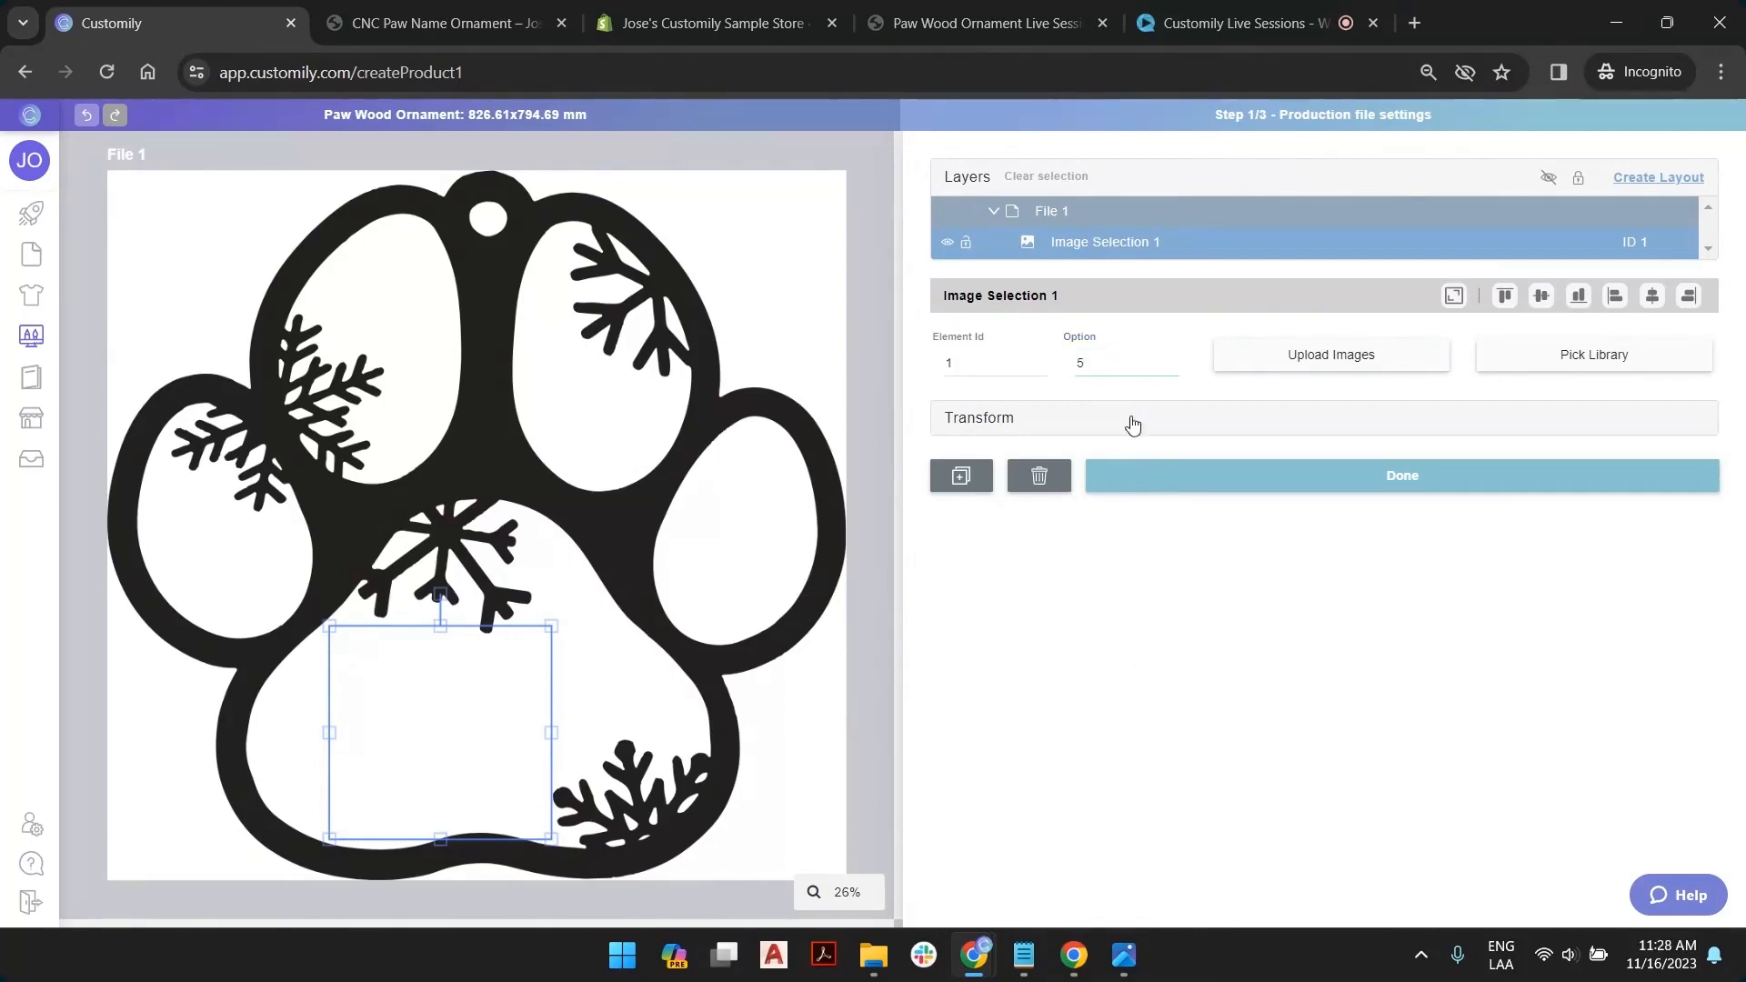
mouse_move(452, 682)
mouse_down()
mouse_move(450, 655)
mouse_move(448, 680)
mouse_up()
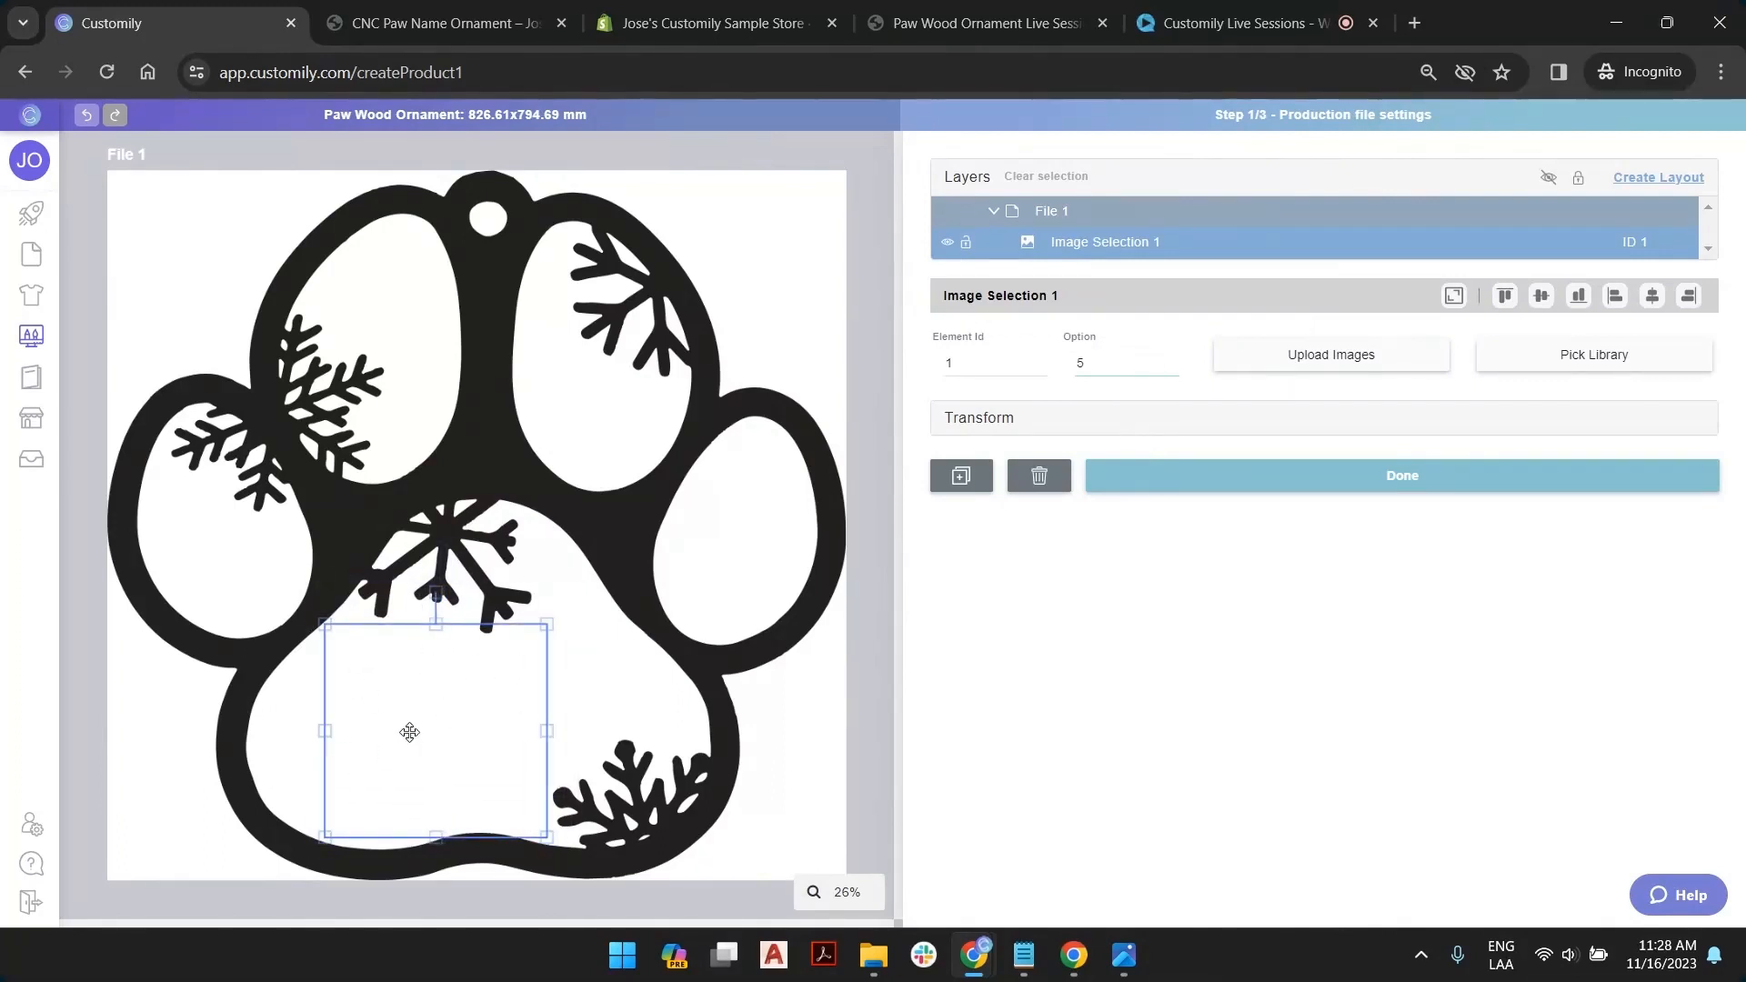
key(Delete)
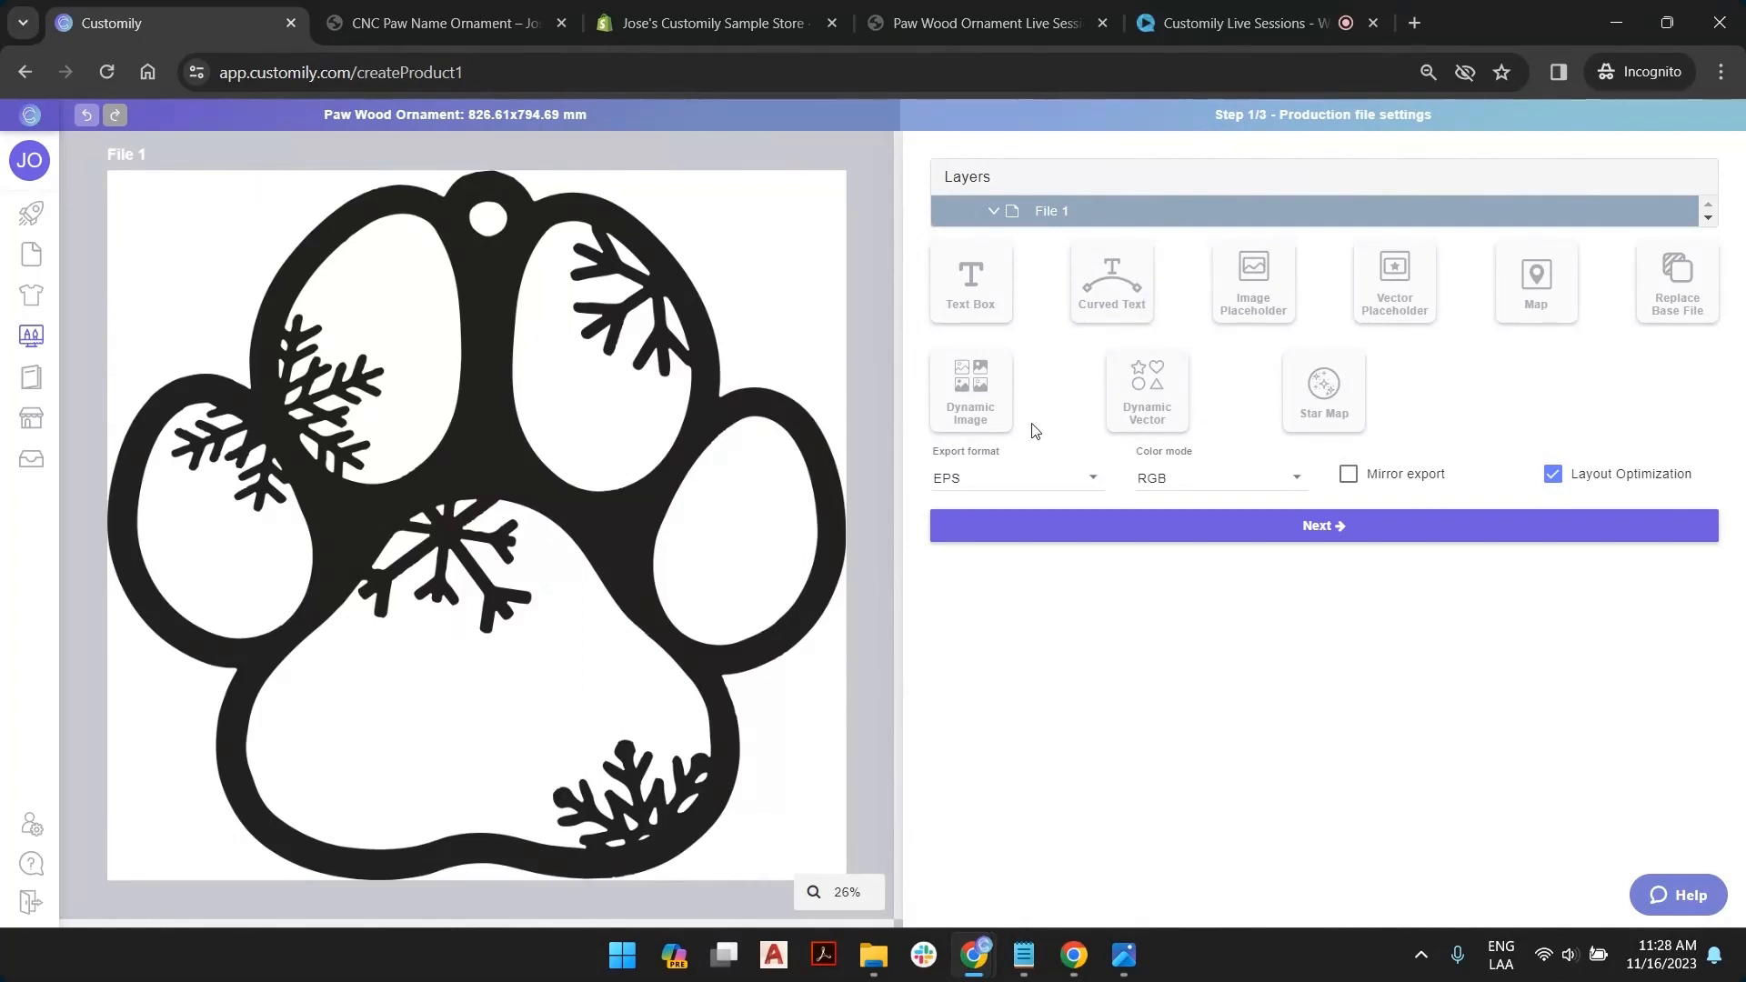
Add a text box and place it inside the paw's main pad, beside the lower snowflake
click(967, 291)
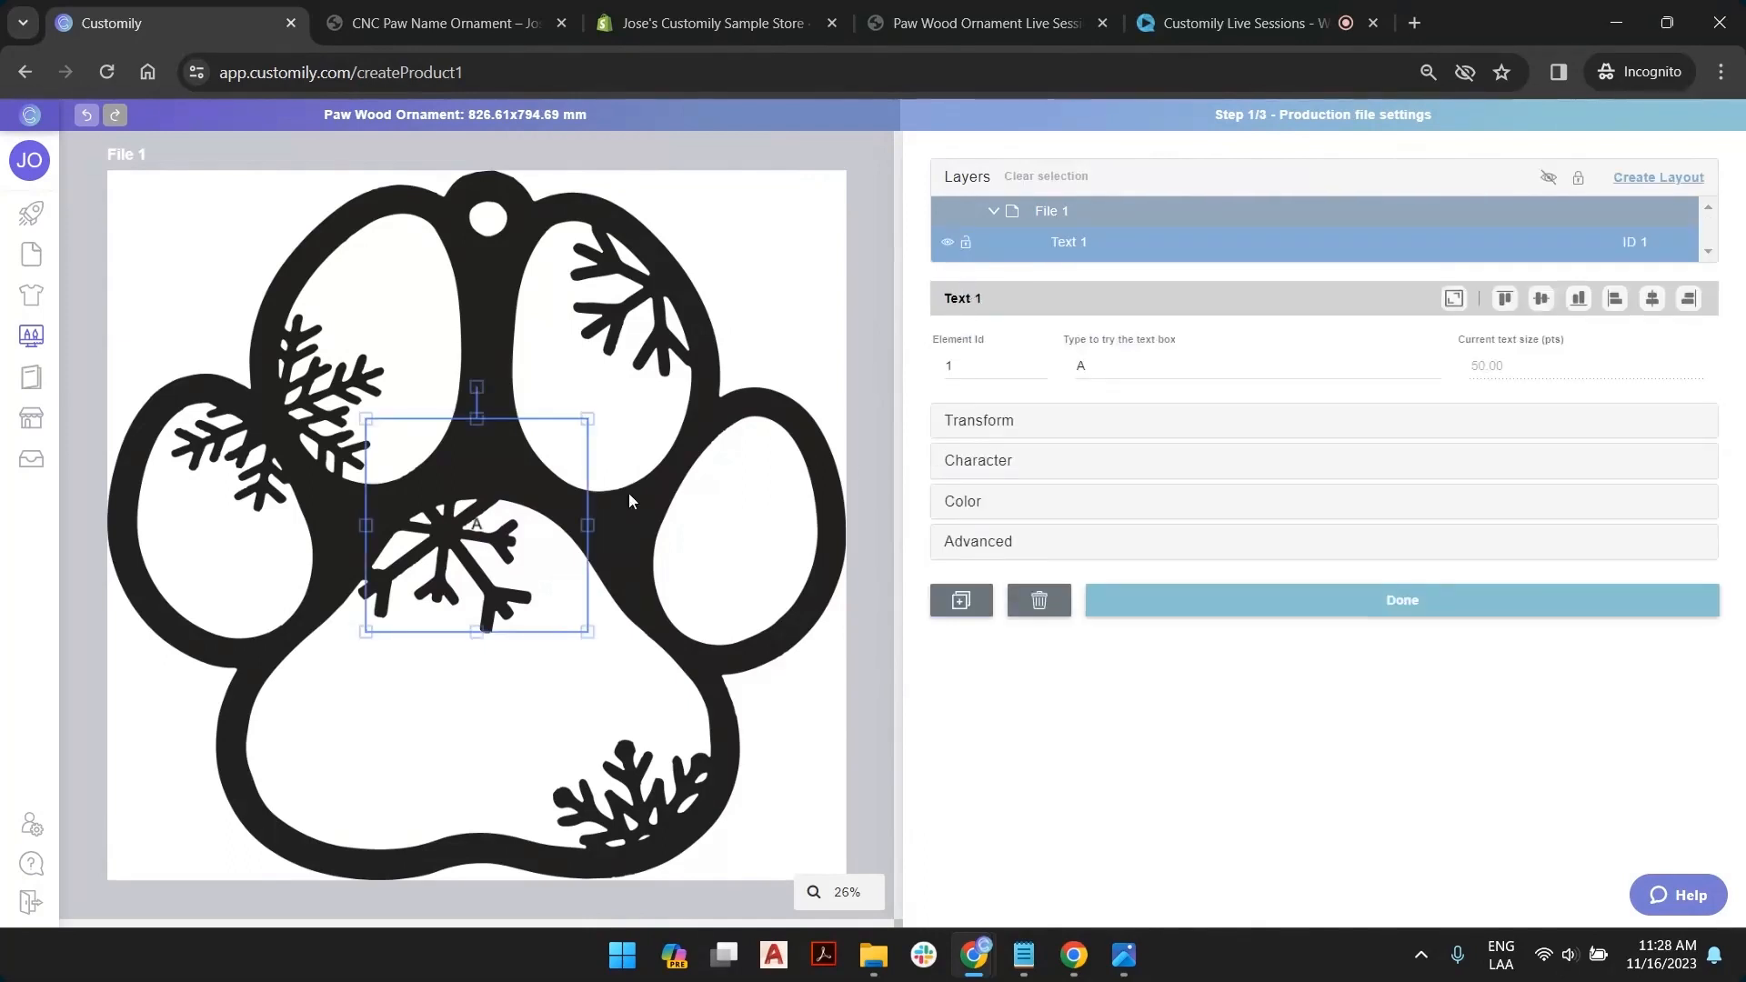
drag(496, 496, 417, 721)
click(771, 633)
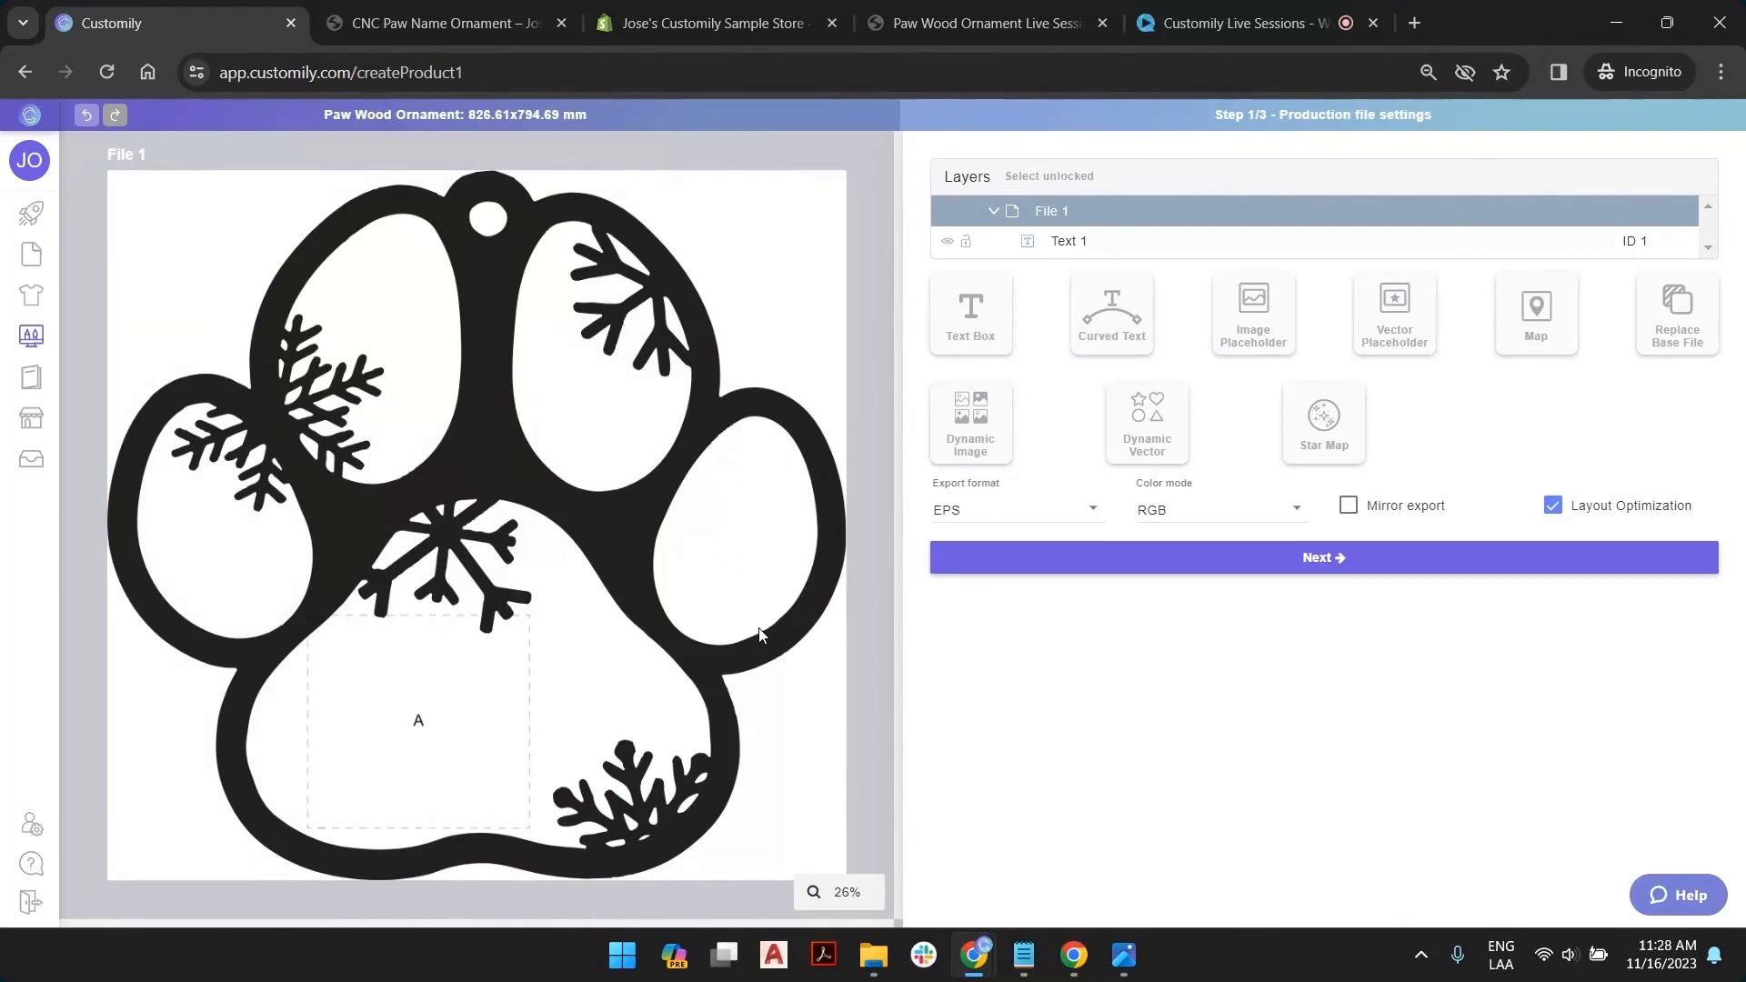
mouse_move(378, 707)
mouse_down()
mouse_move(395, 703)
mouse_move(378, 723)
mouse_up()
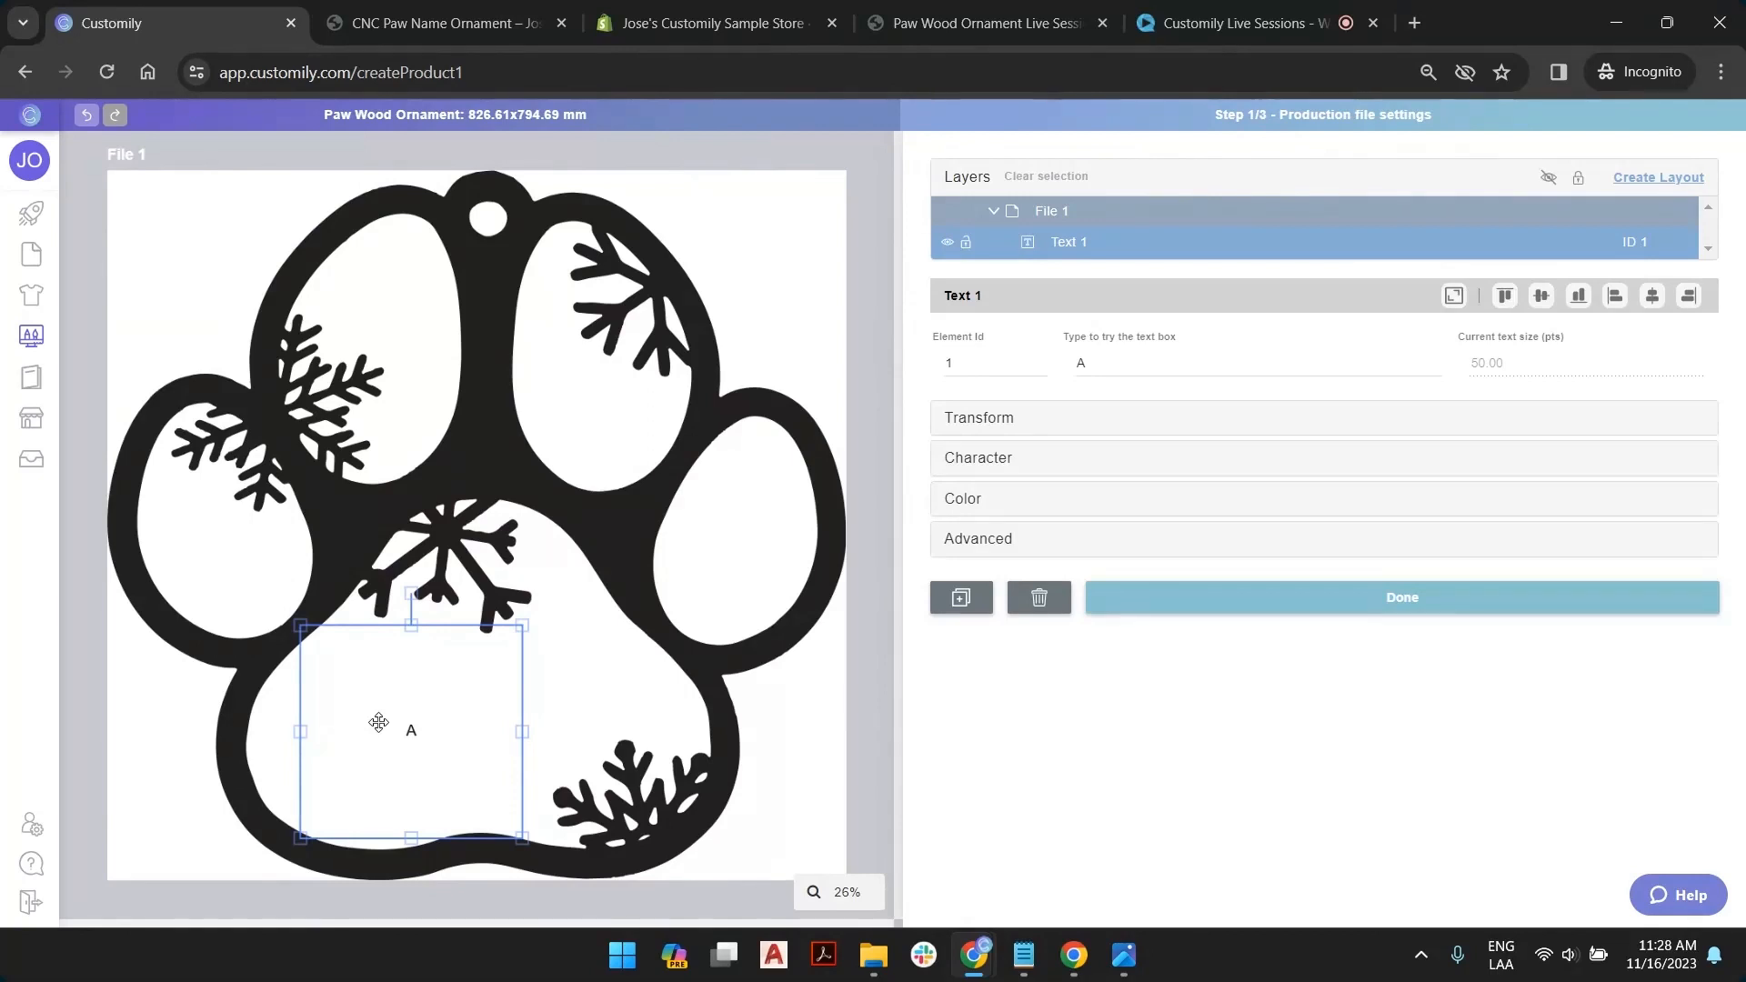
mouse_move(378, 722)
mouse_down()
mouse_move(436, 702)
mouse_move(418, 725)
mouse_move(395, 707)
mouse_move(397, 724)
mouse_up()
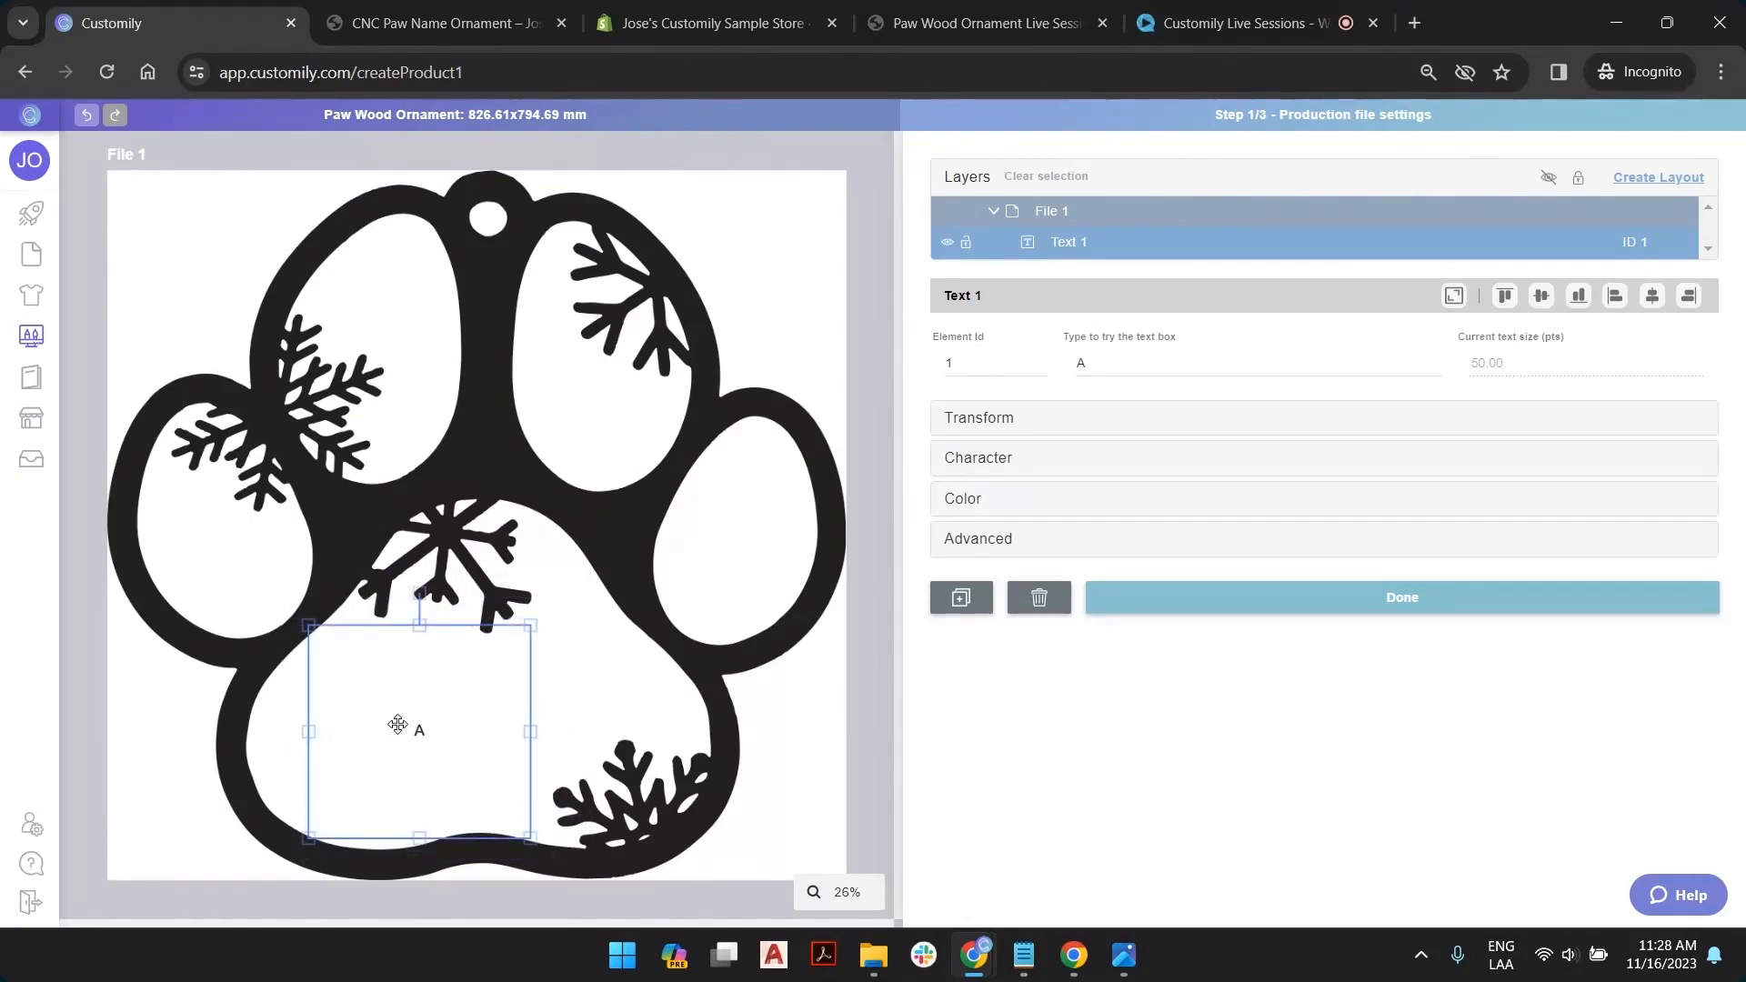
mouse_move(404, 725)
mouse_down()
mouse_move(426, 721)
mouse_move(400, 718)
mouse_up()
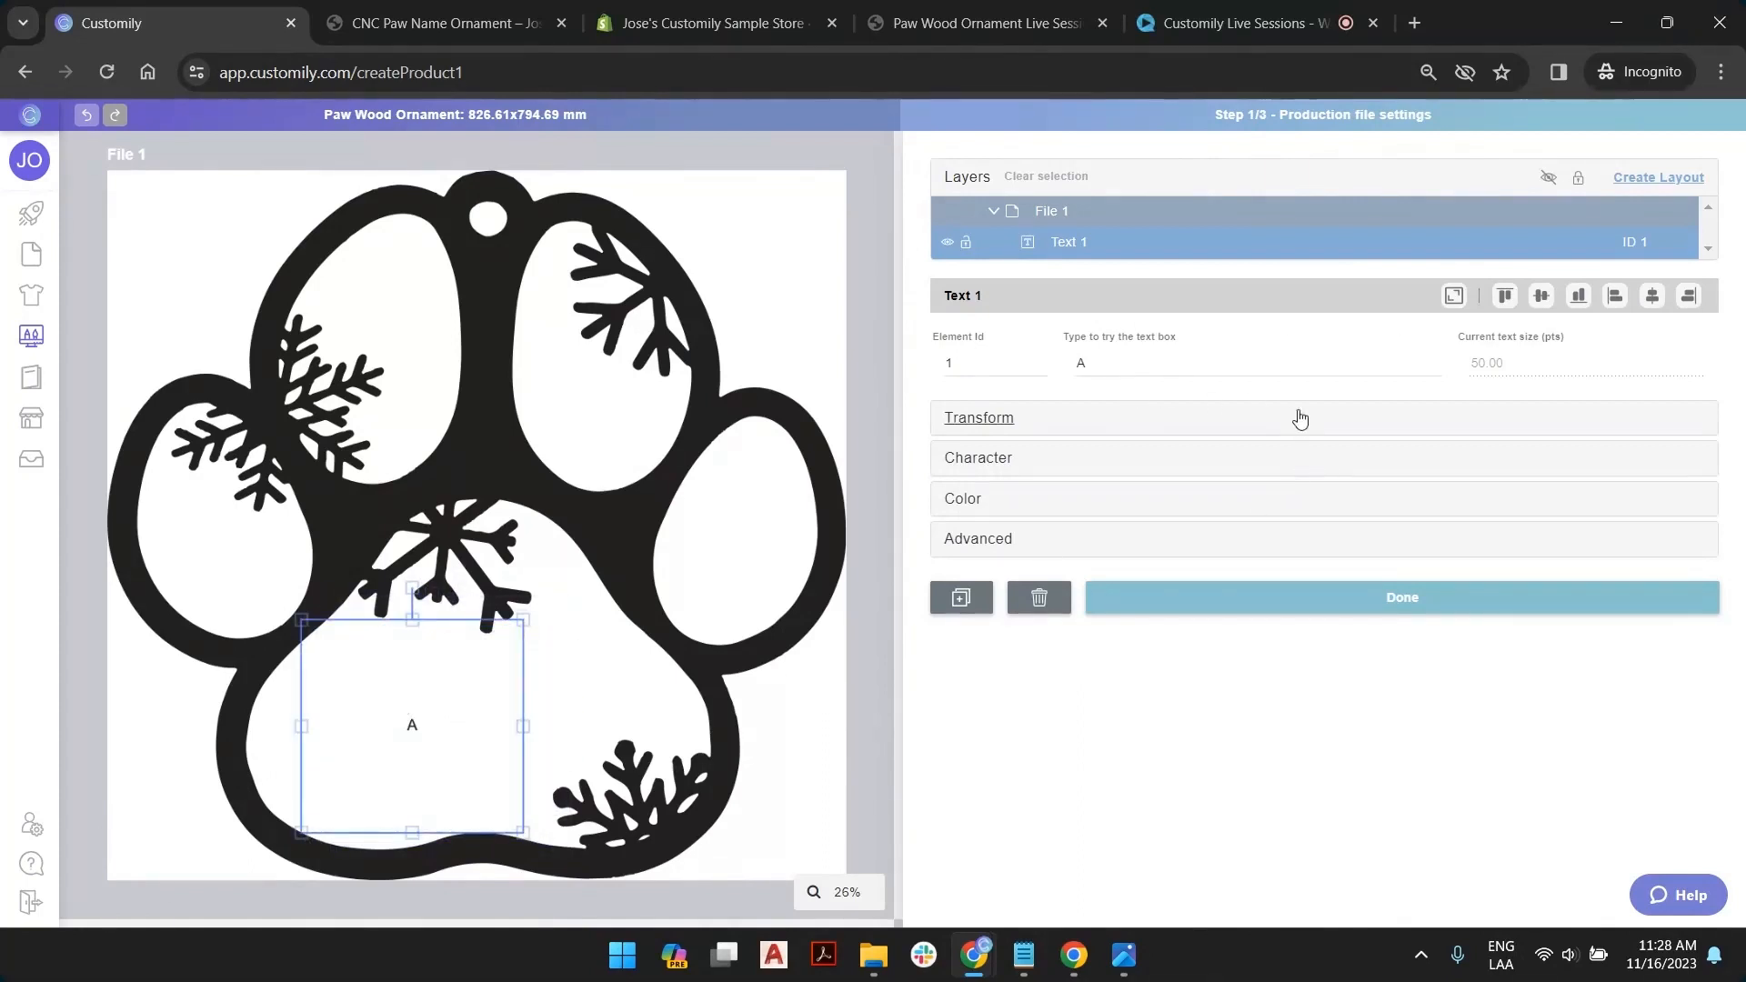
Review the text box's transform, character, colour and advanced settings, including its minimum and maximum text sizes
click(1100, 421)
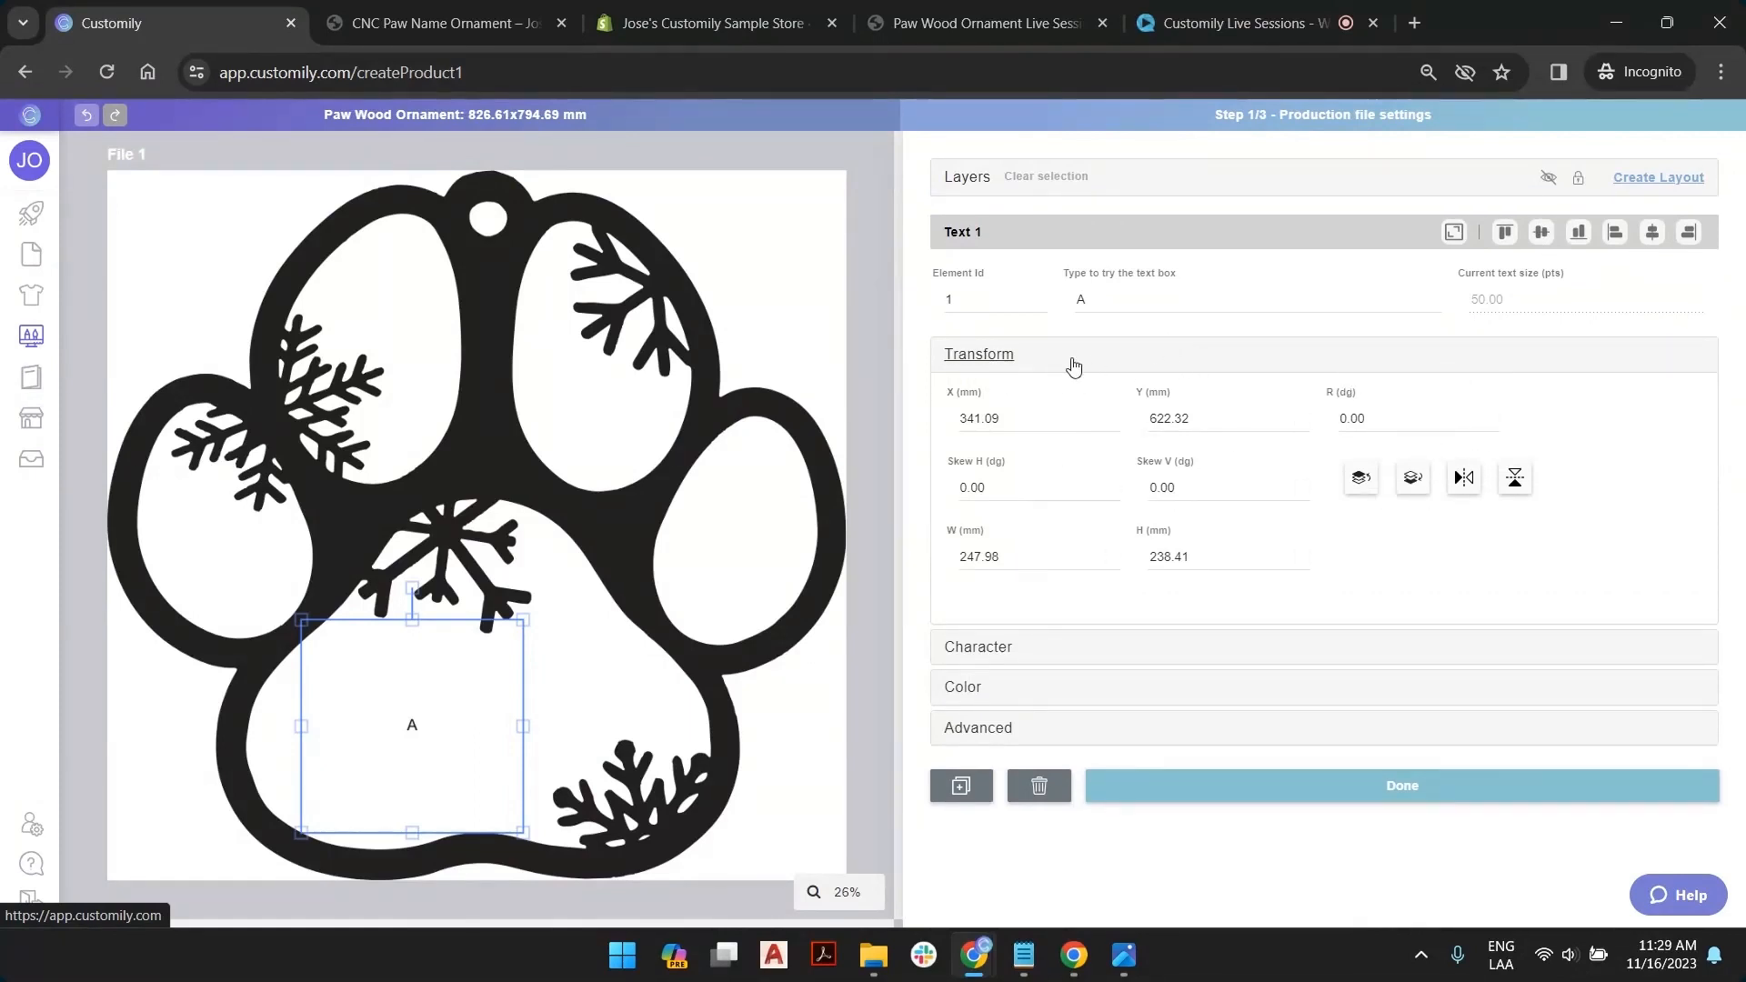
click(1252, 359)
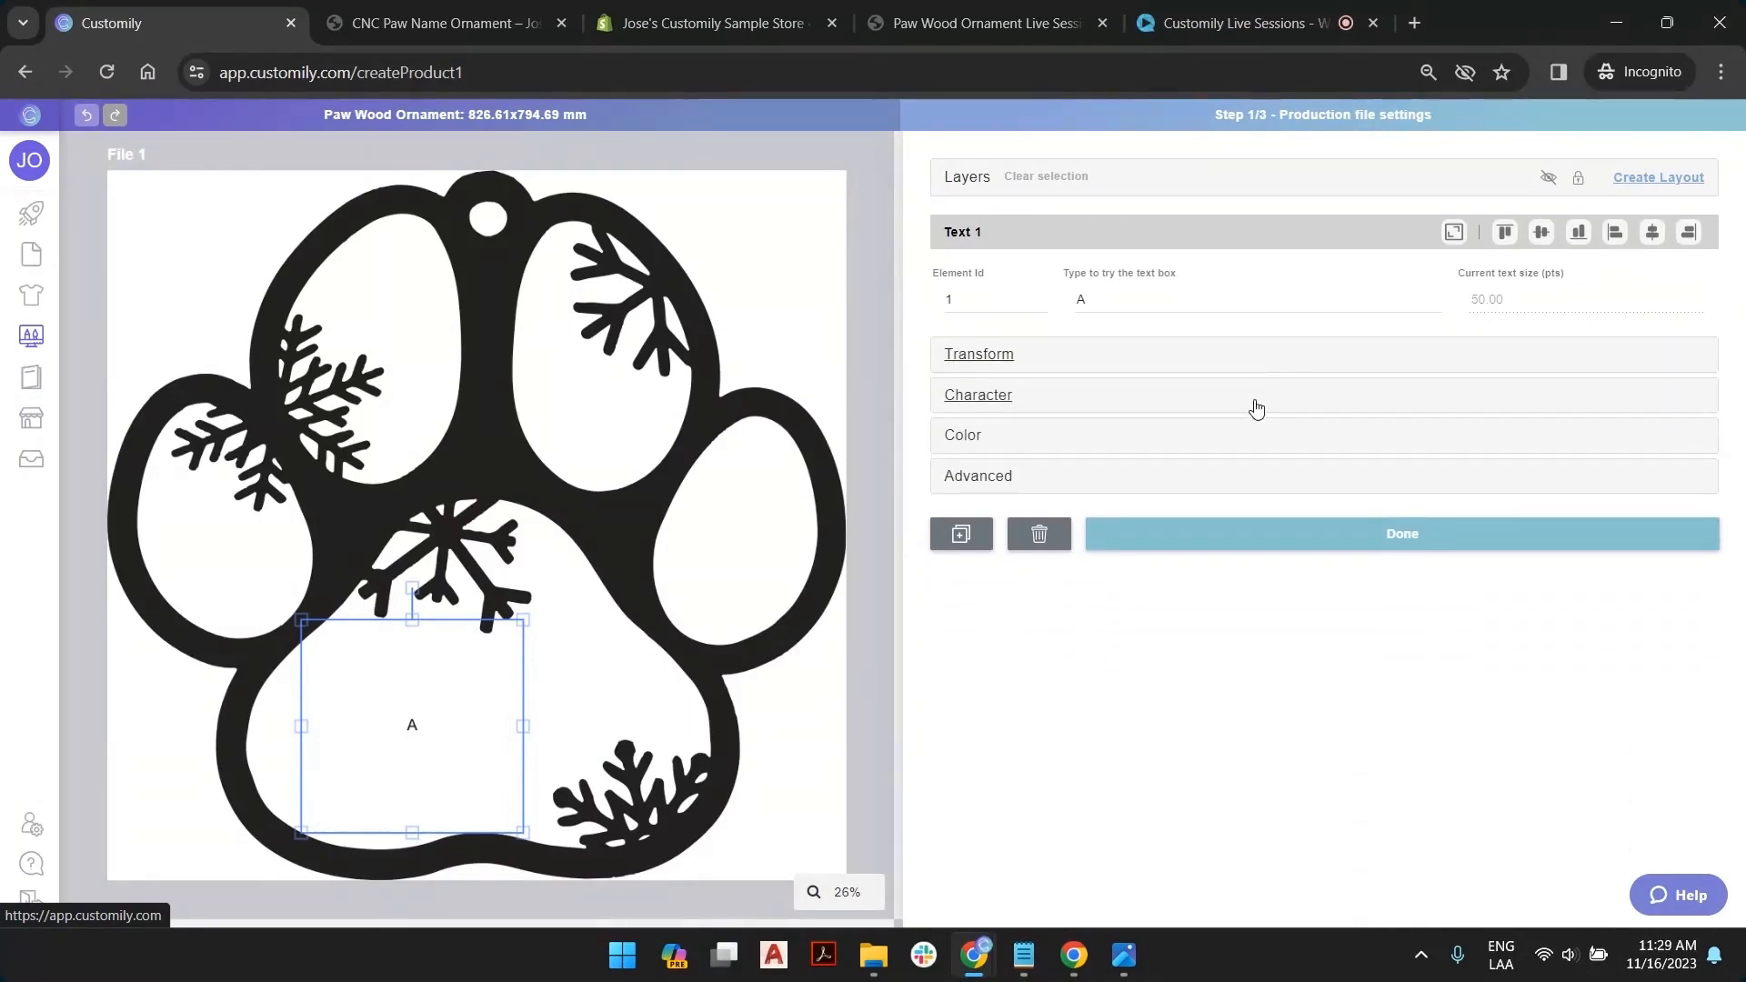
click(1255, 405)
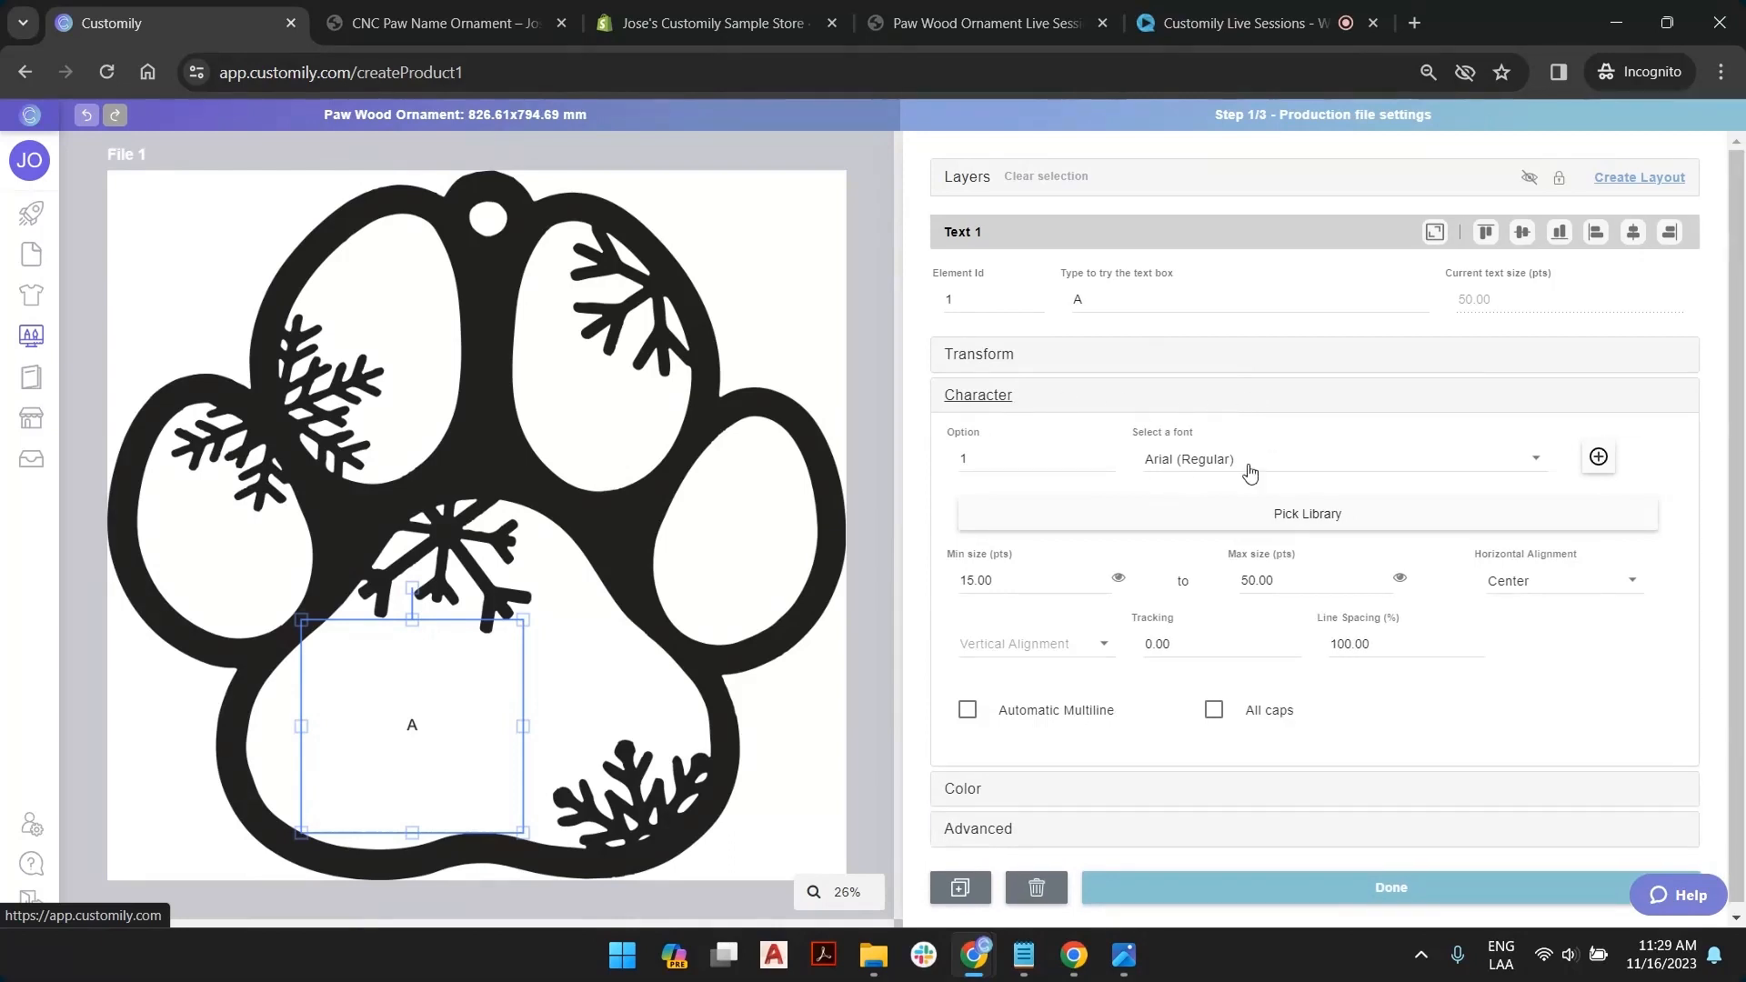
click(1002, 586)
drag(1002, 586, 1307, 579)
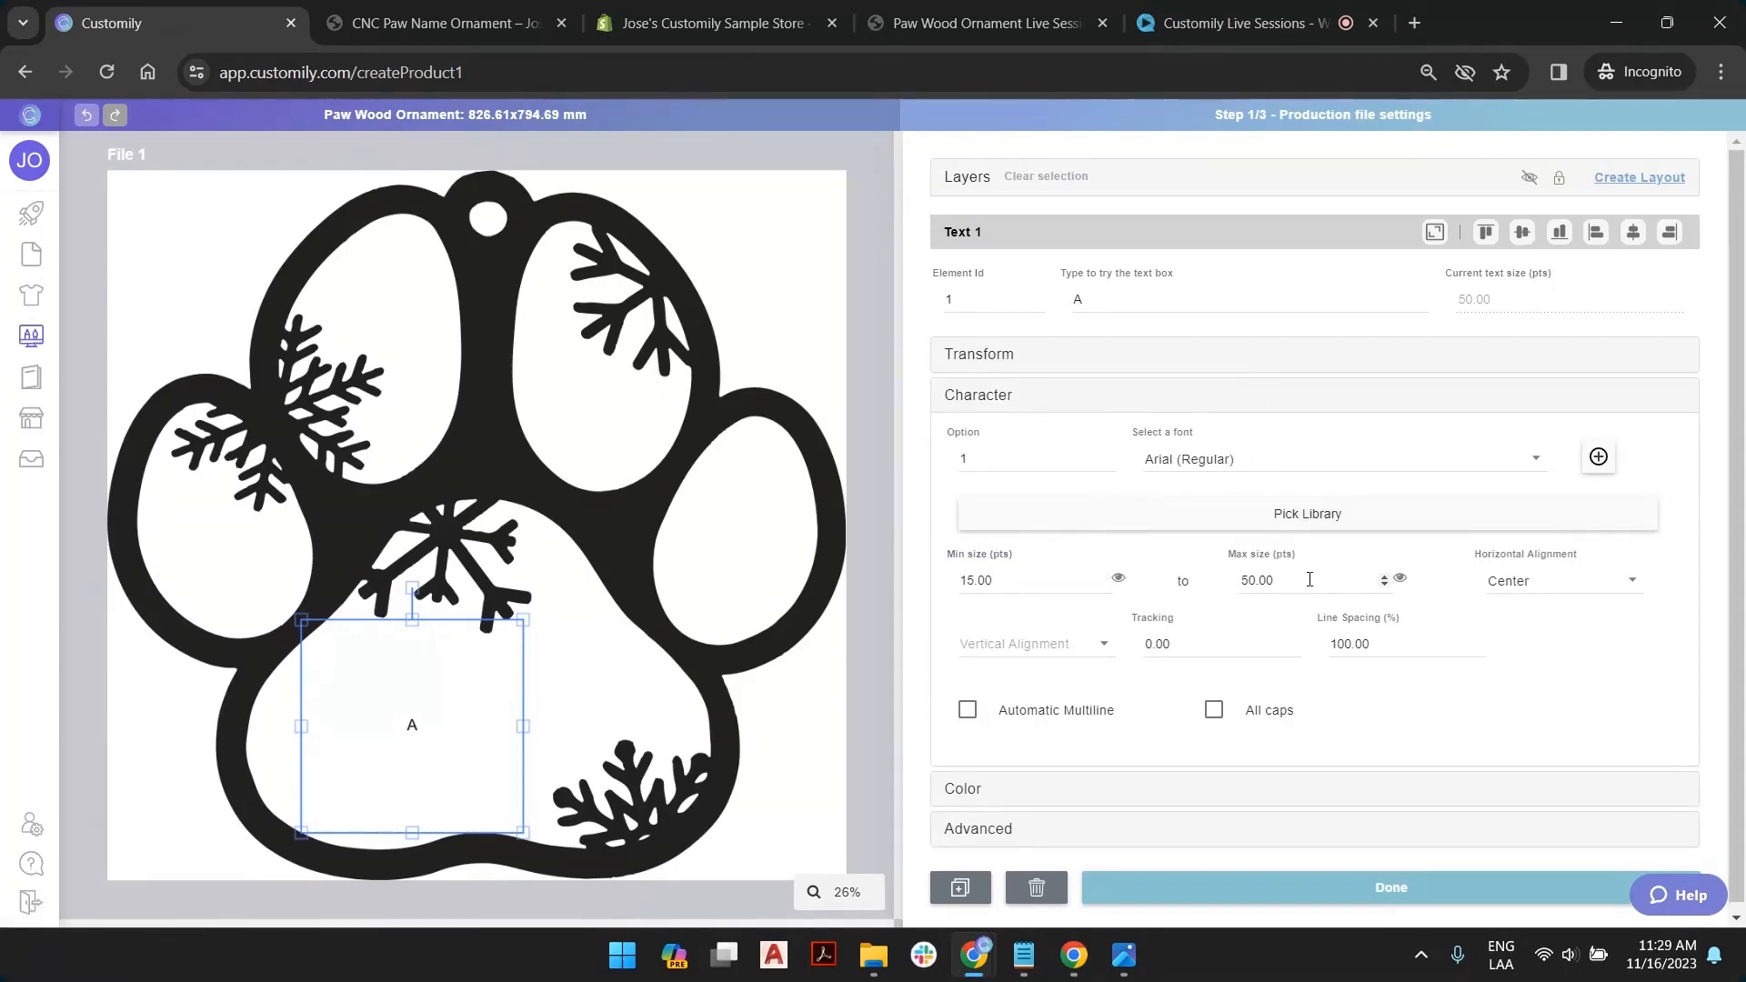
click(1157, 797)
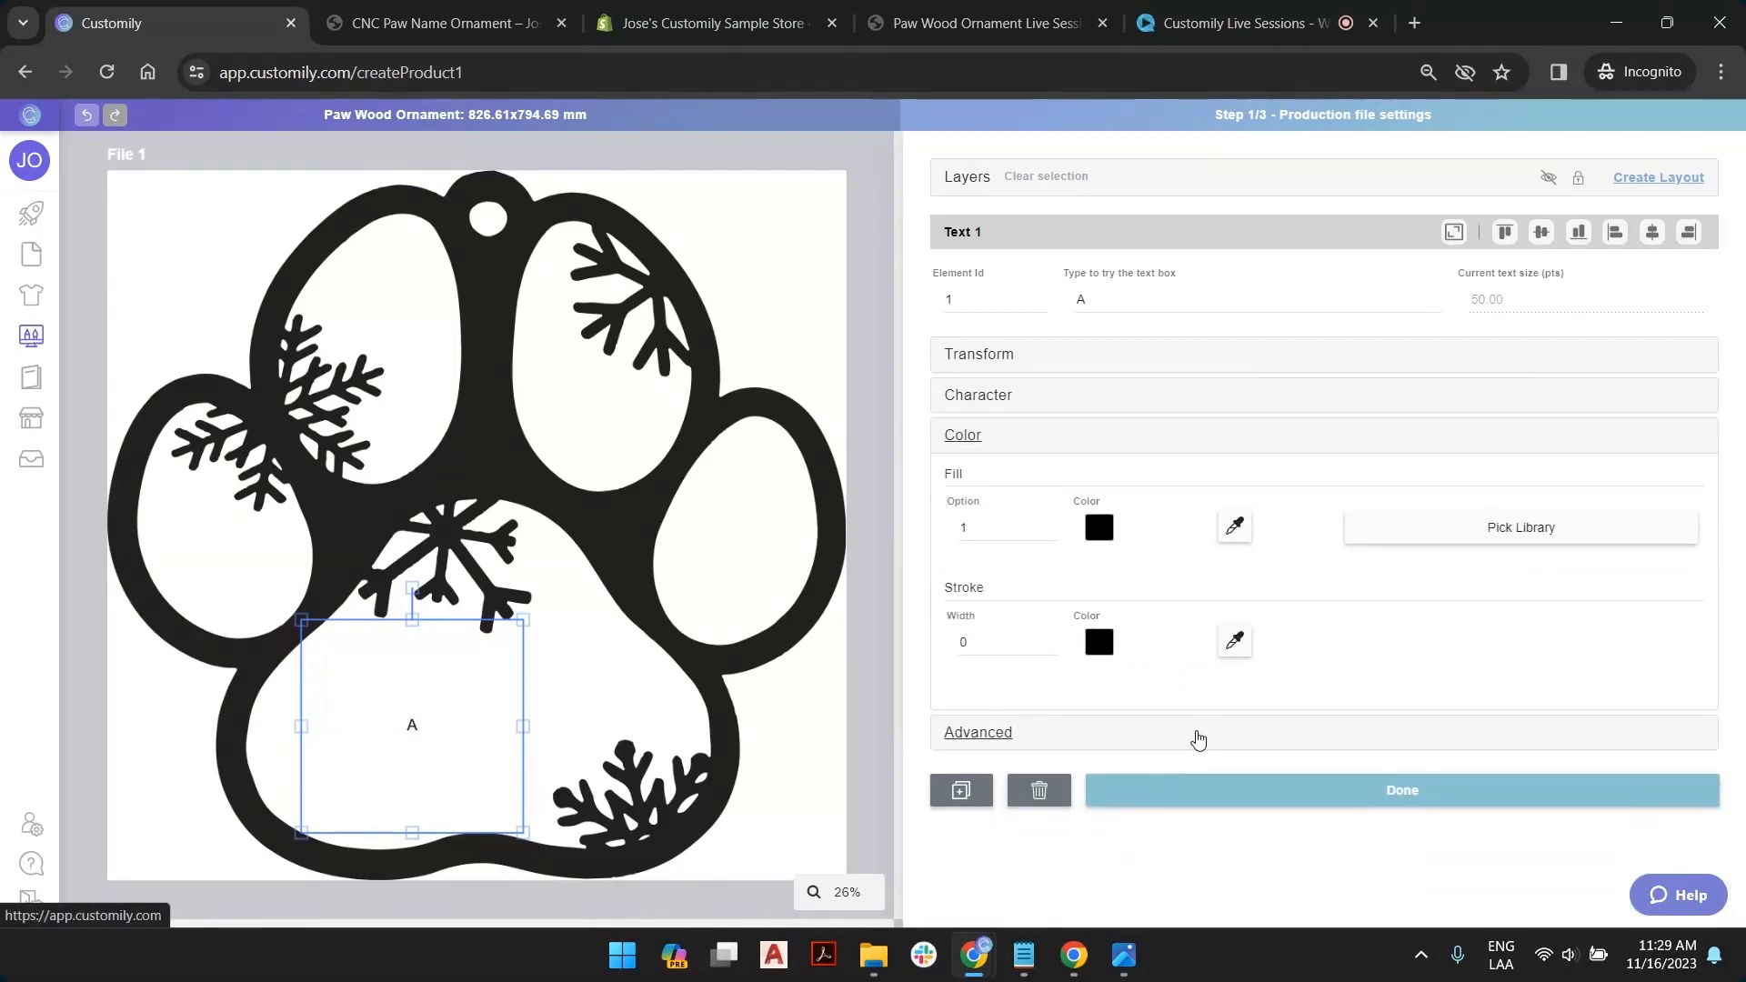
click(1188, 746)
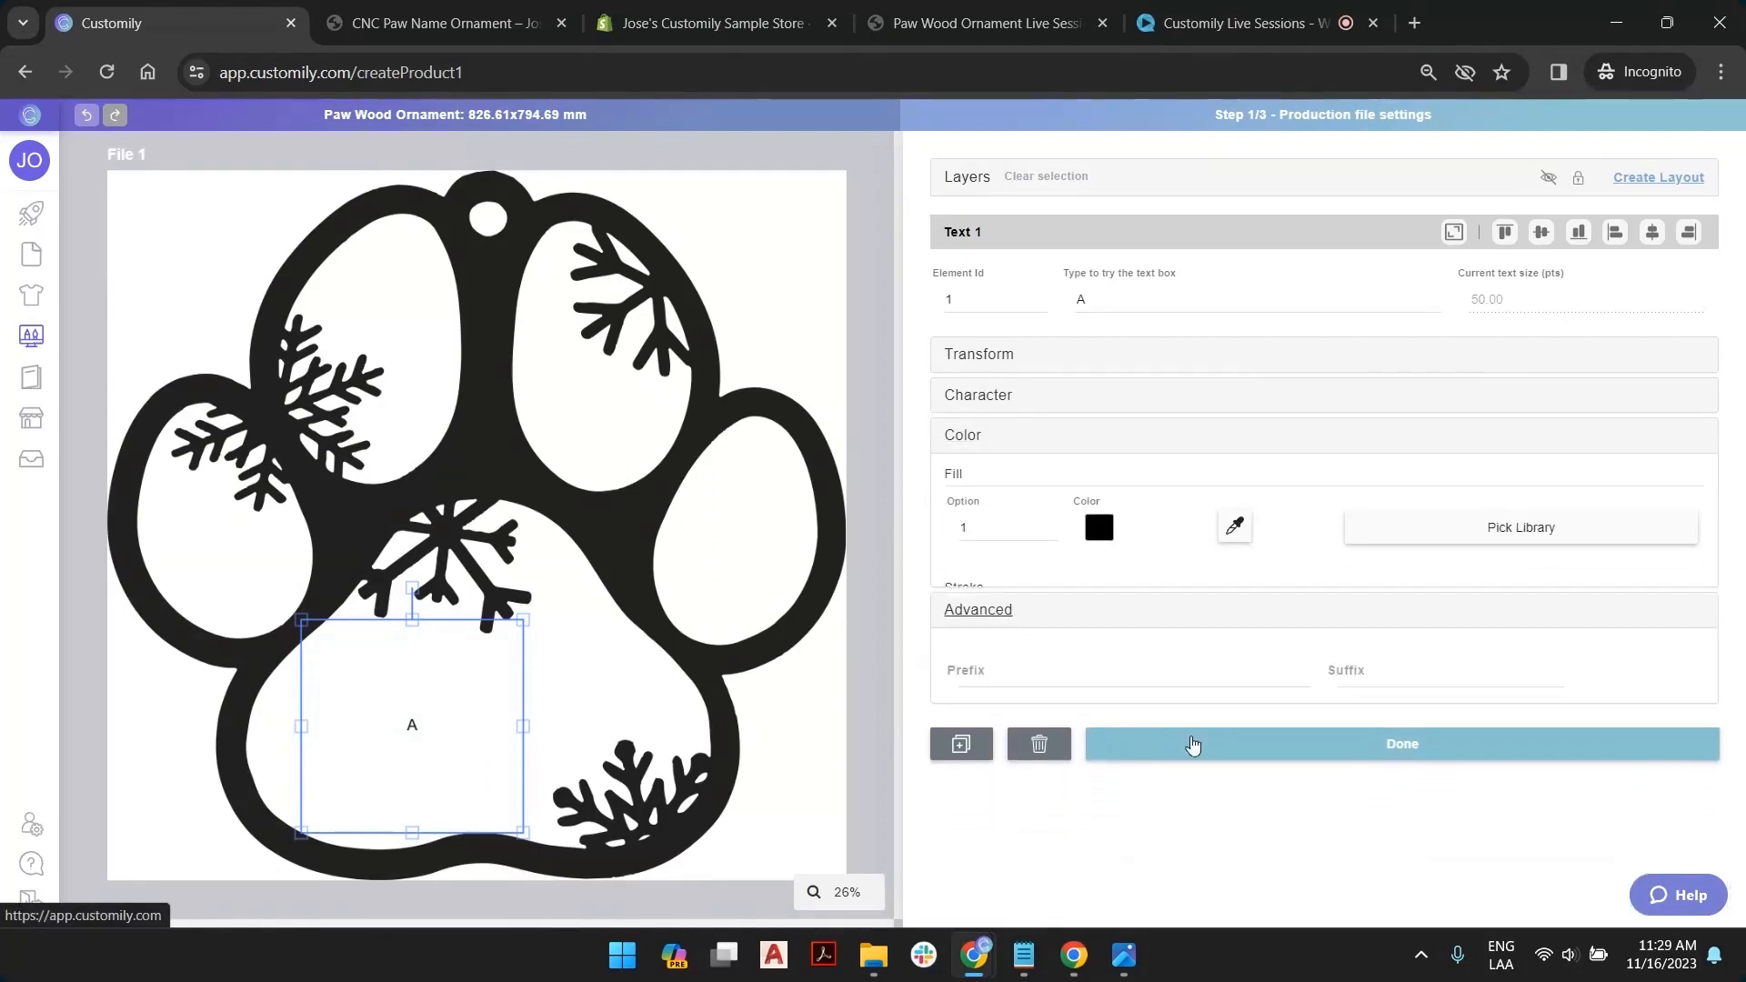
click(1162, 399)
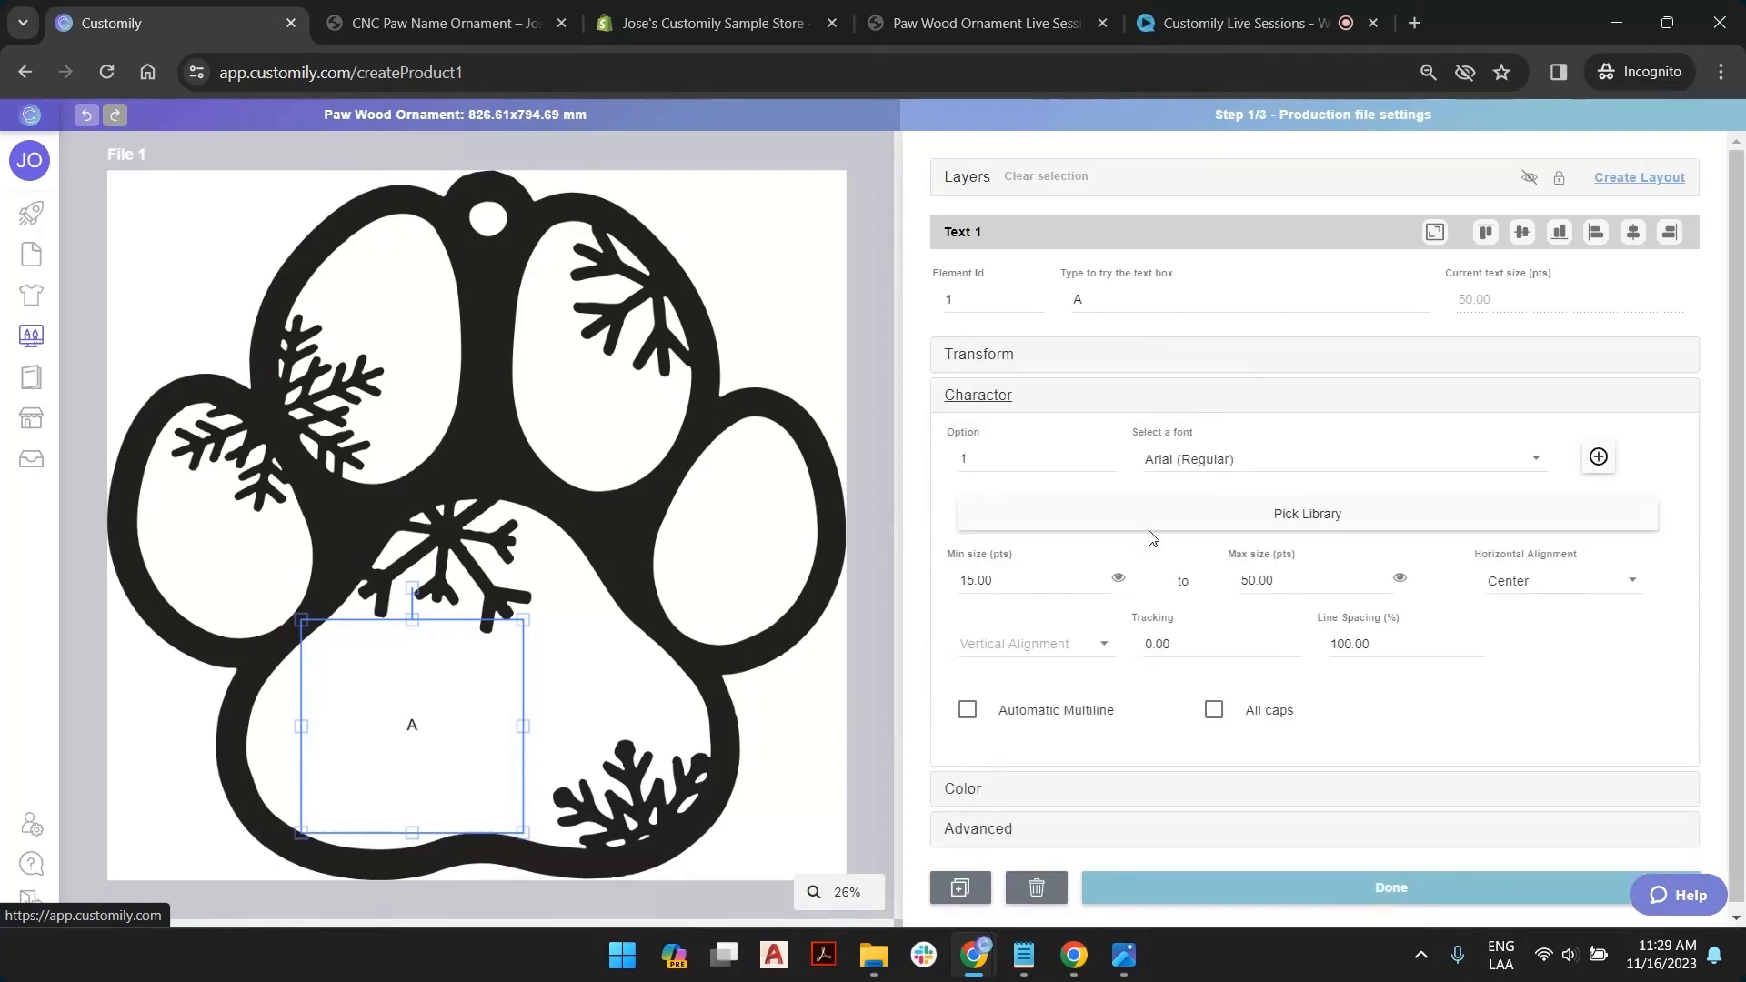
Browse the fonts available for the text box and leave its current font selected
drag(556, 698, 411, 639)
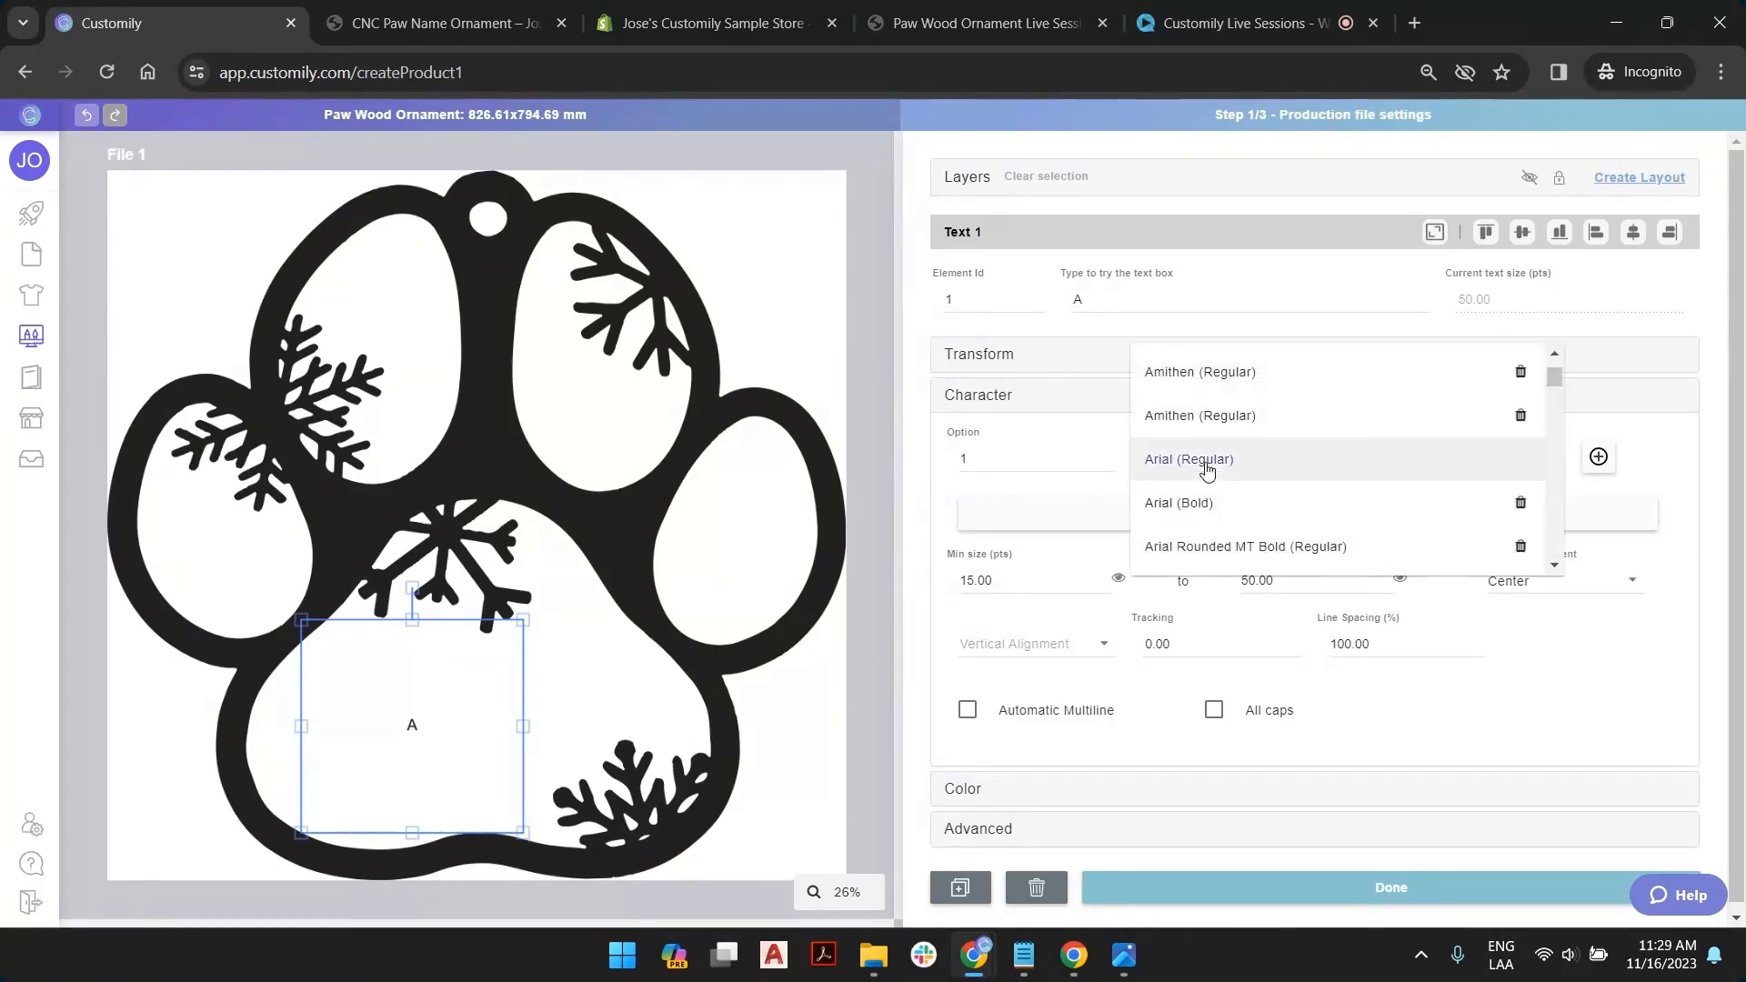
click(1212, 465)
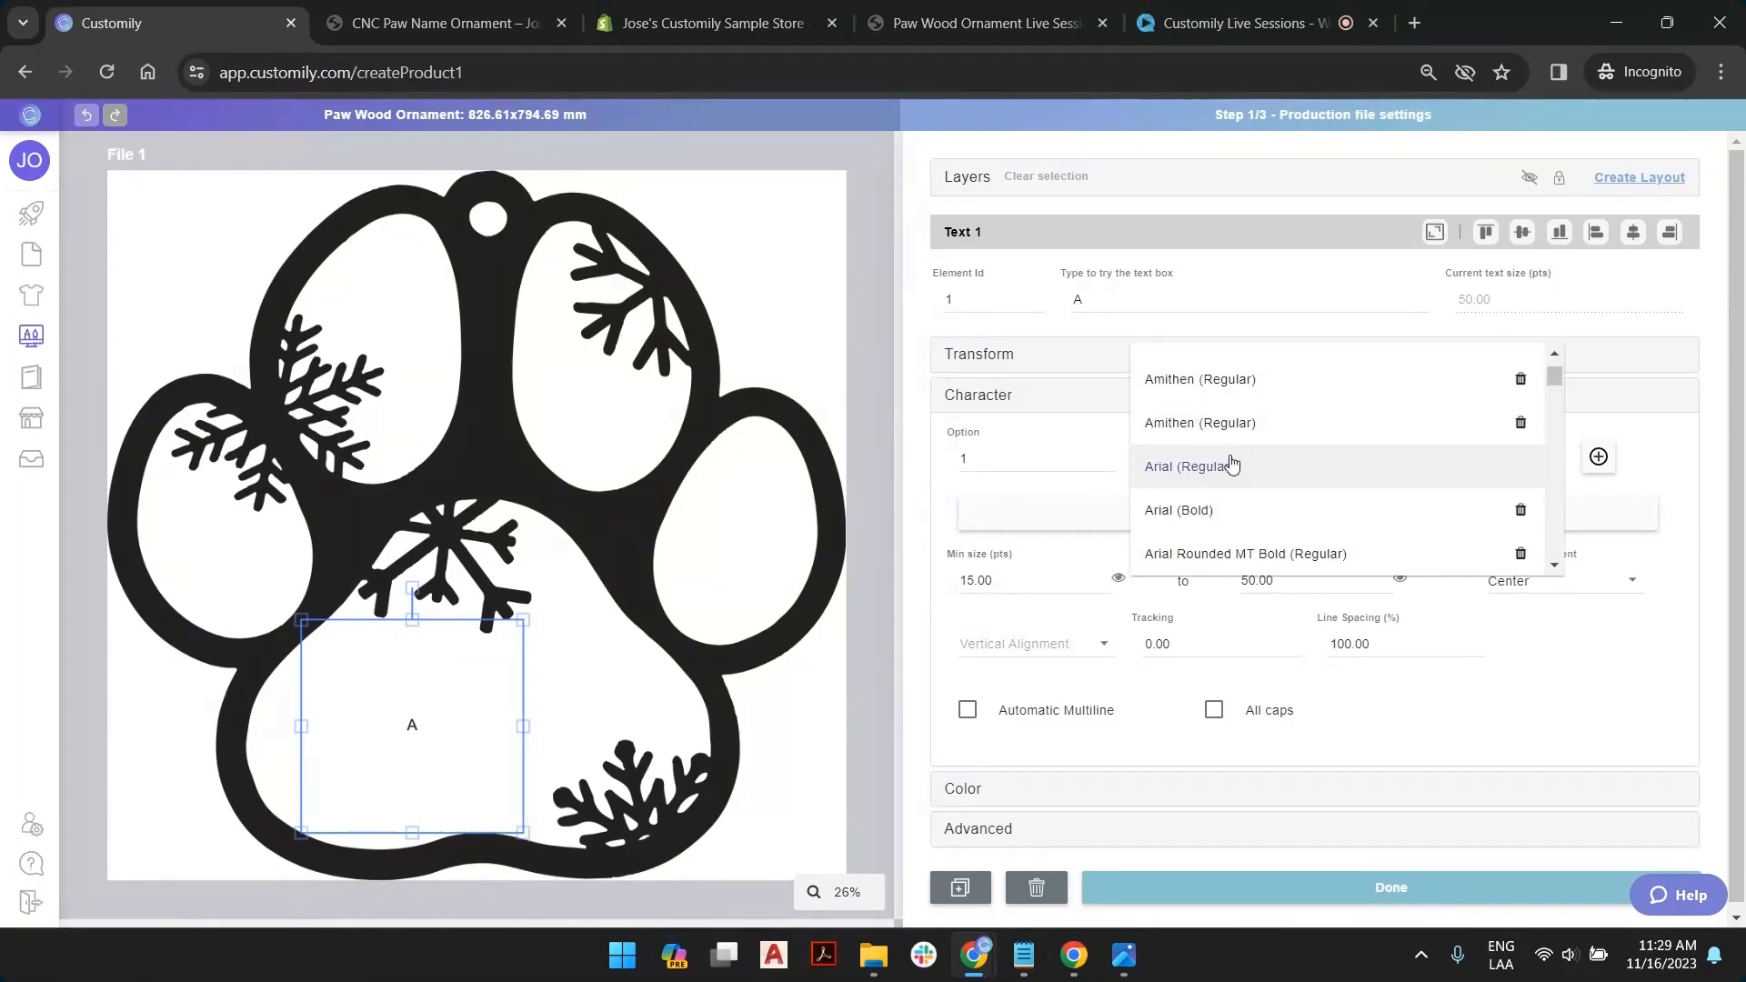
scroll(1273, 458, up, 2)
scroll(1203, 369, down, 1)
scroll(1203, 373, down, 10)
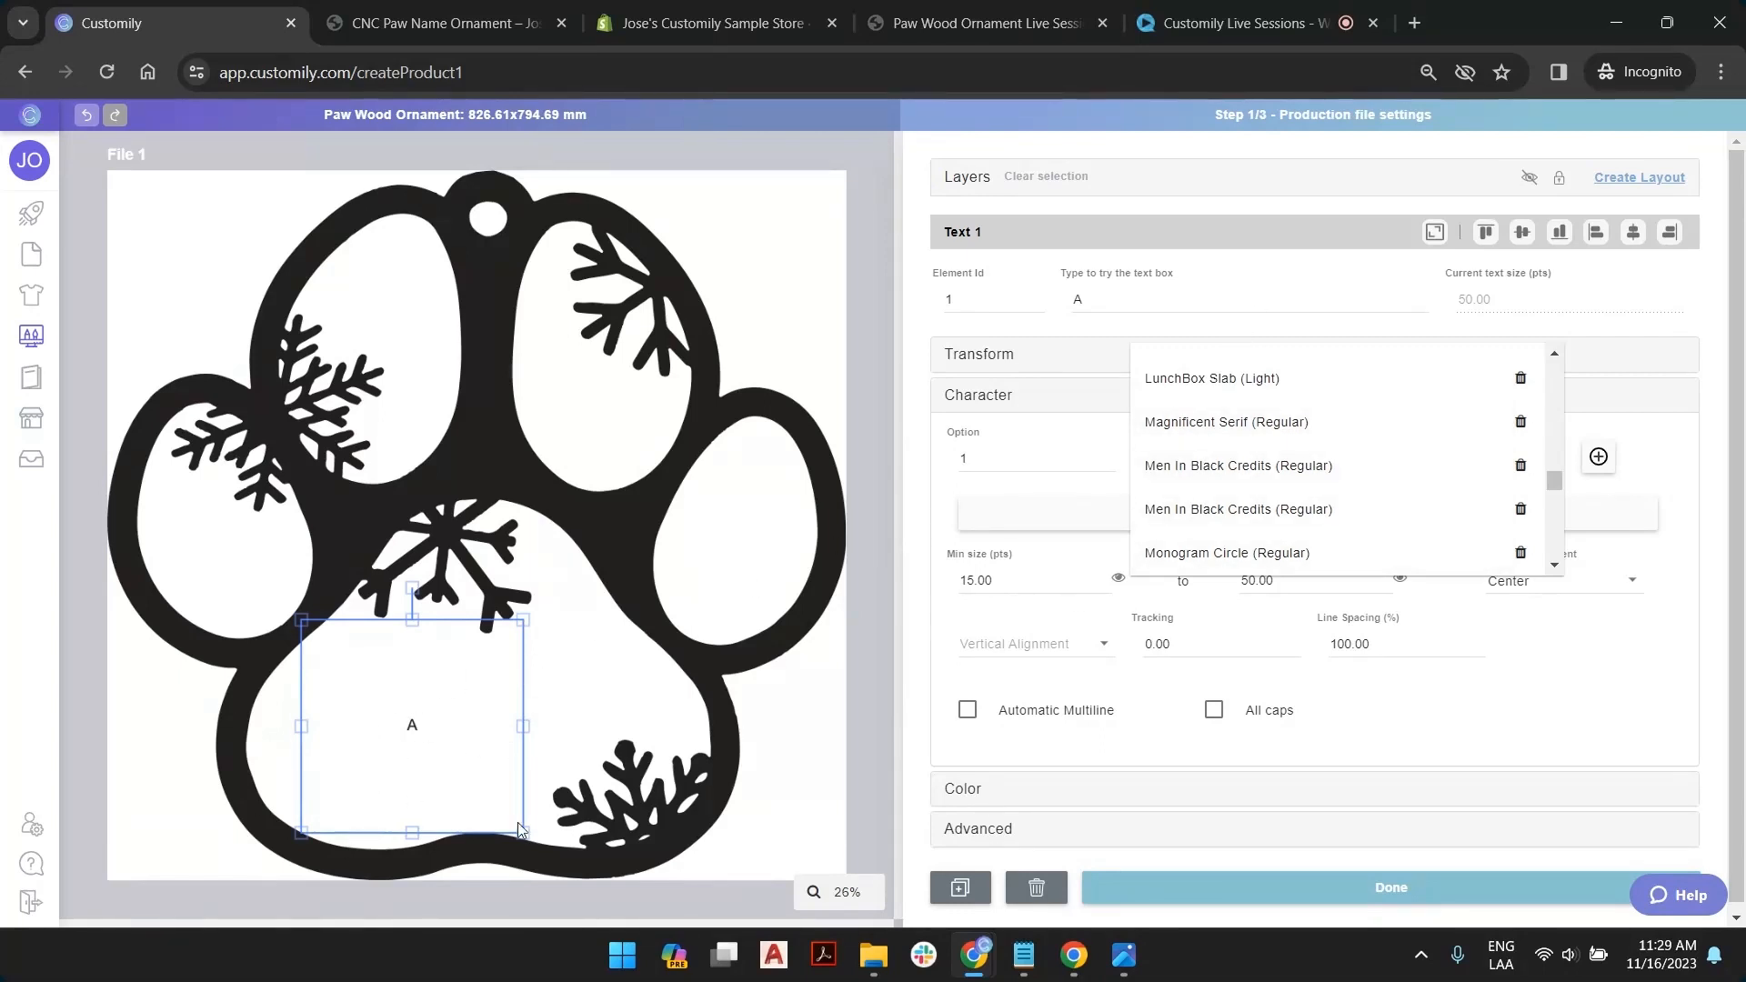
click(860, 362)
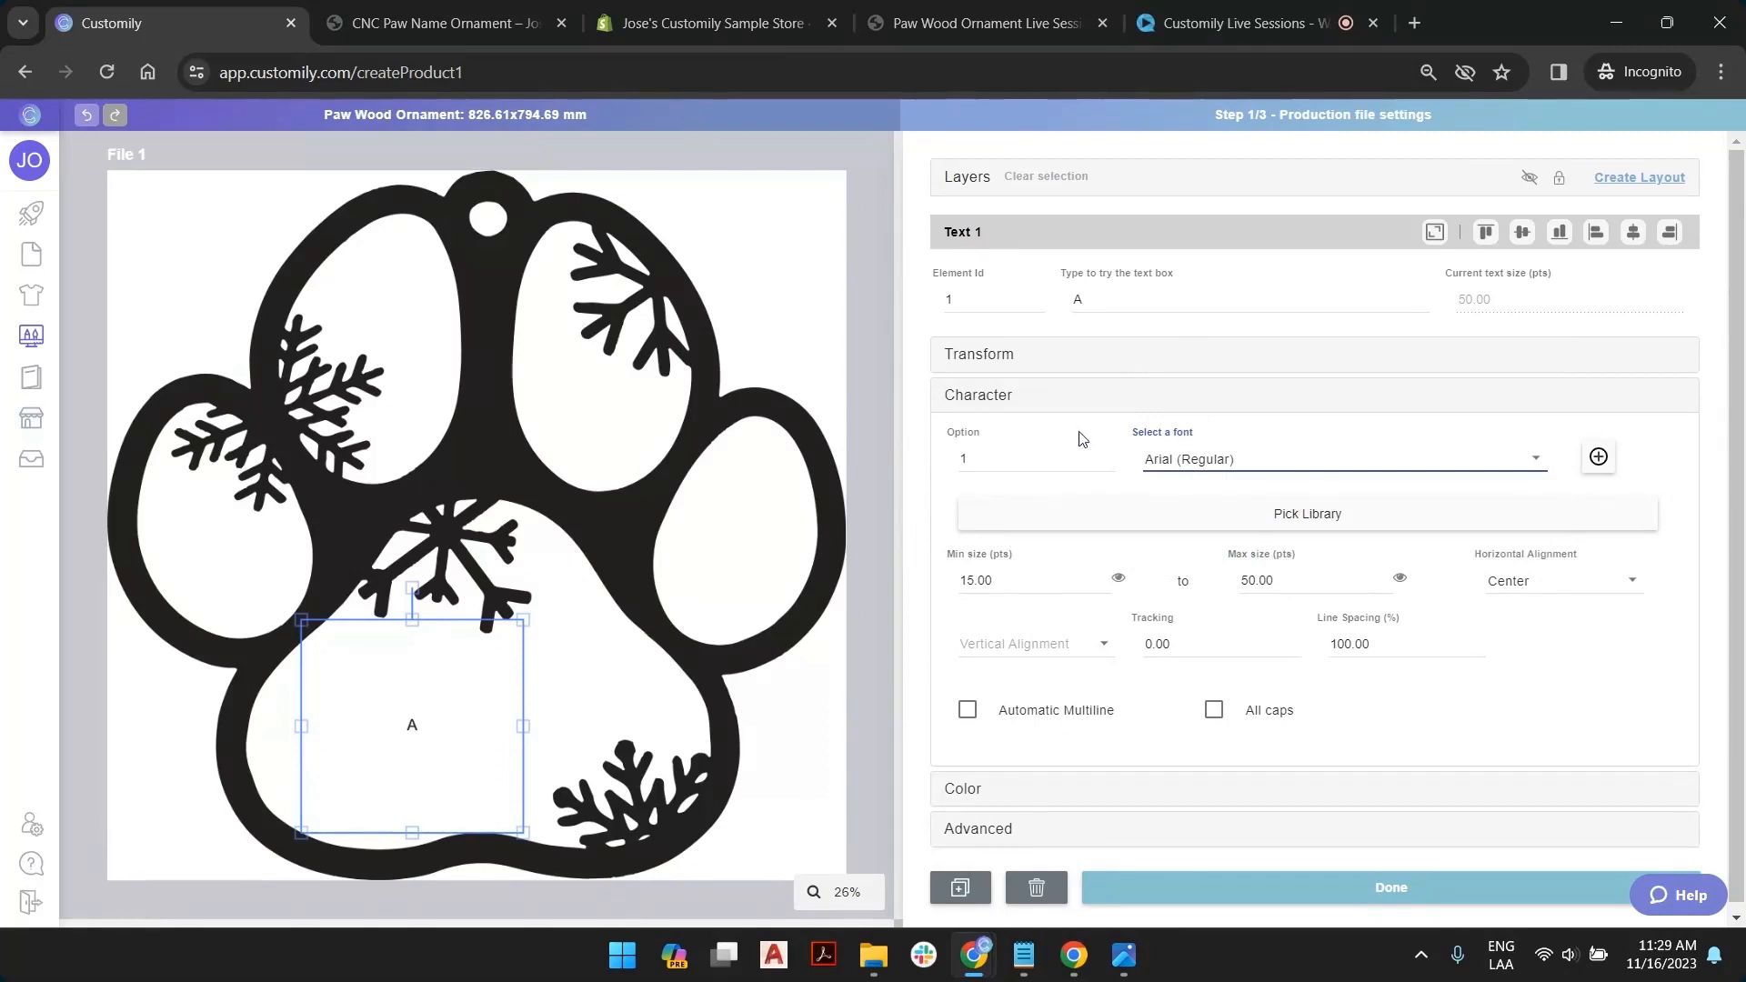
Try out font option number 6 for the text box and set the option back to 1
double_click(1105, 455)
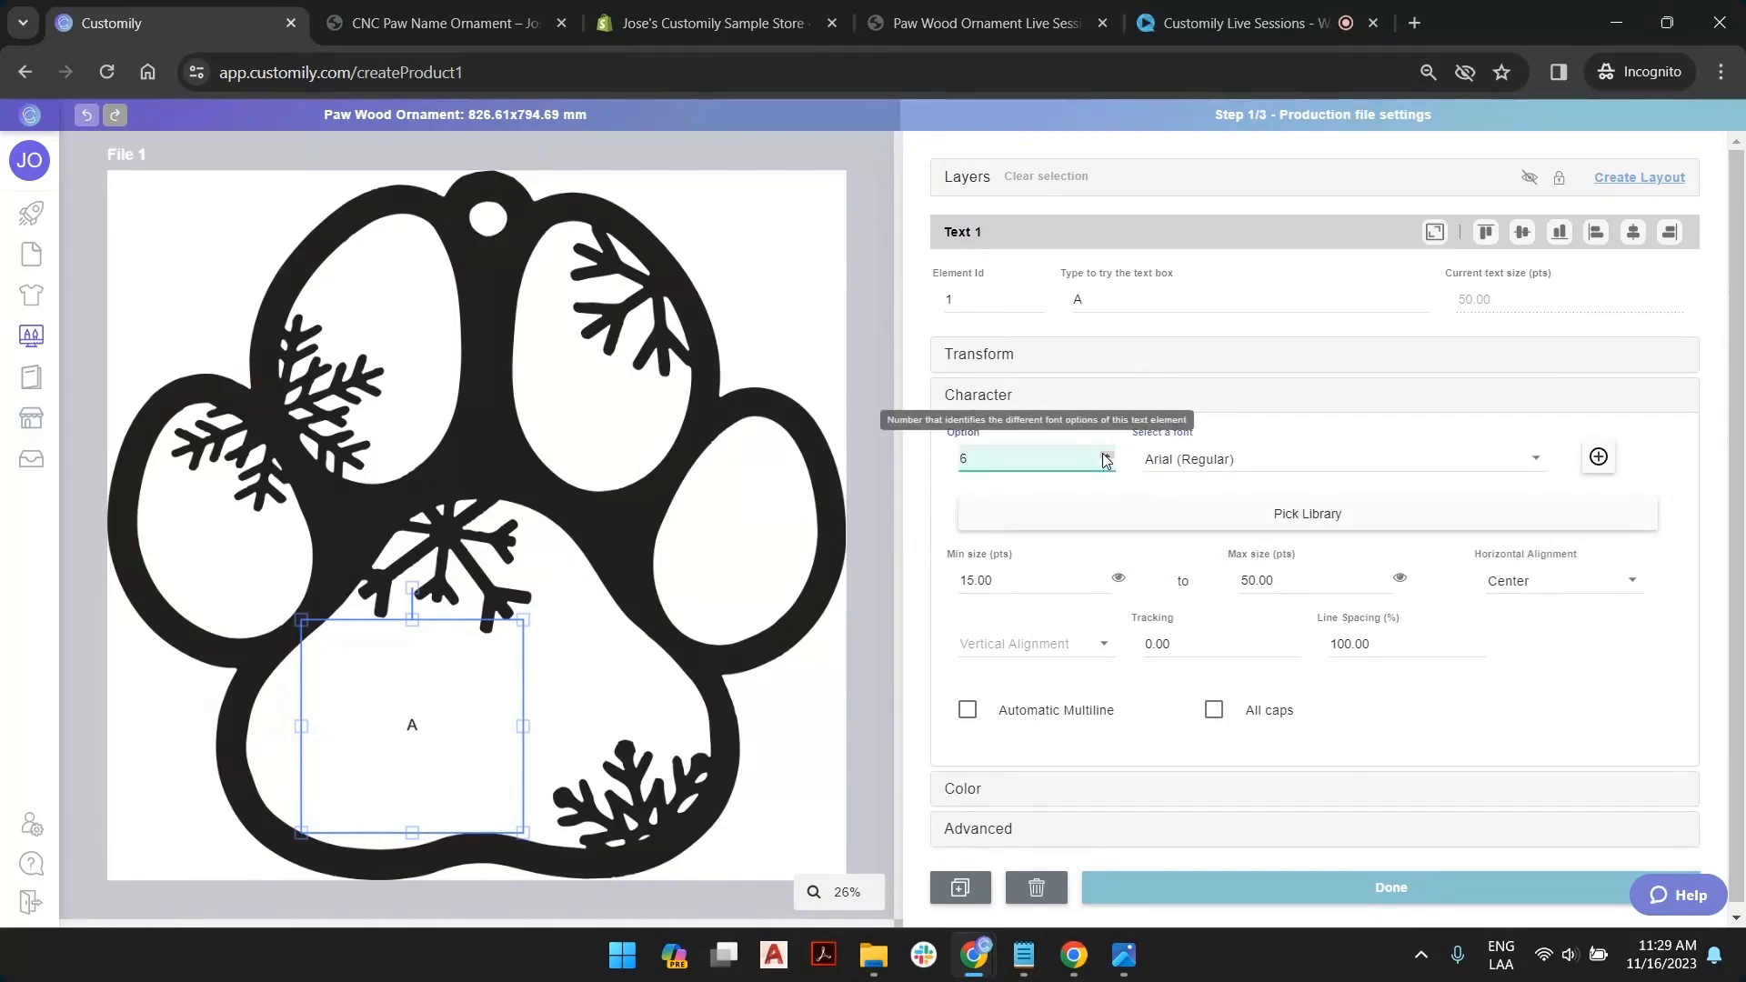
double_click(960, 458)
double_click(962, 455)
click(871, 275)
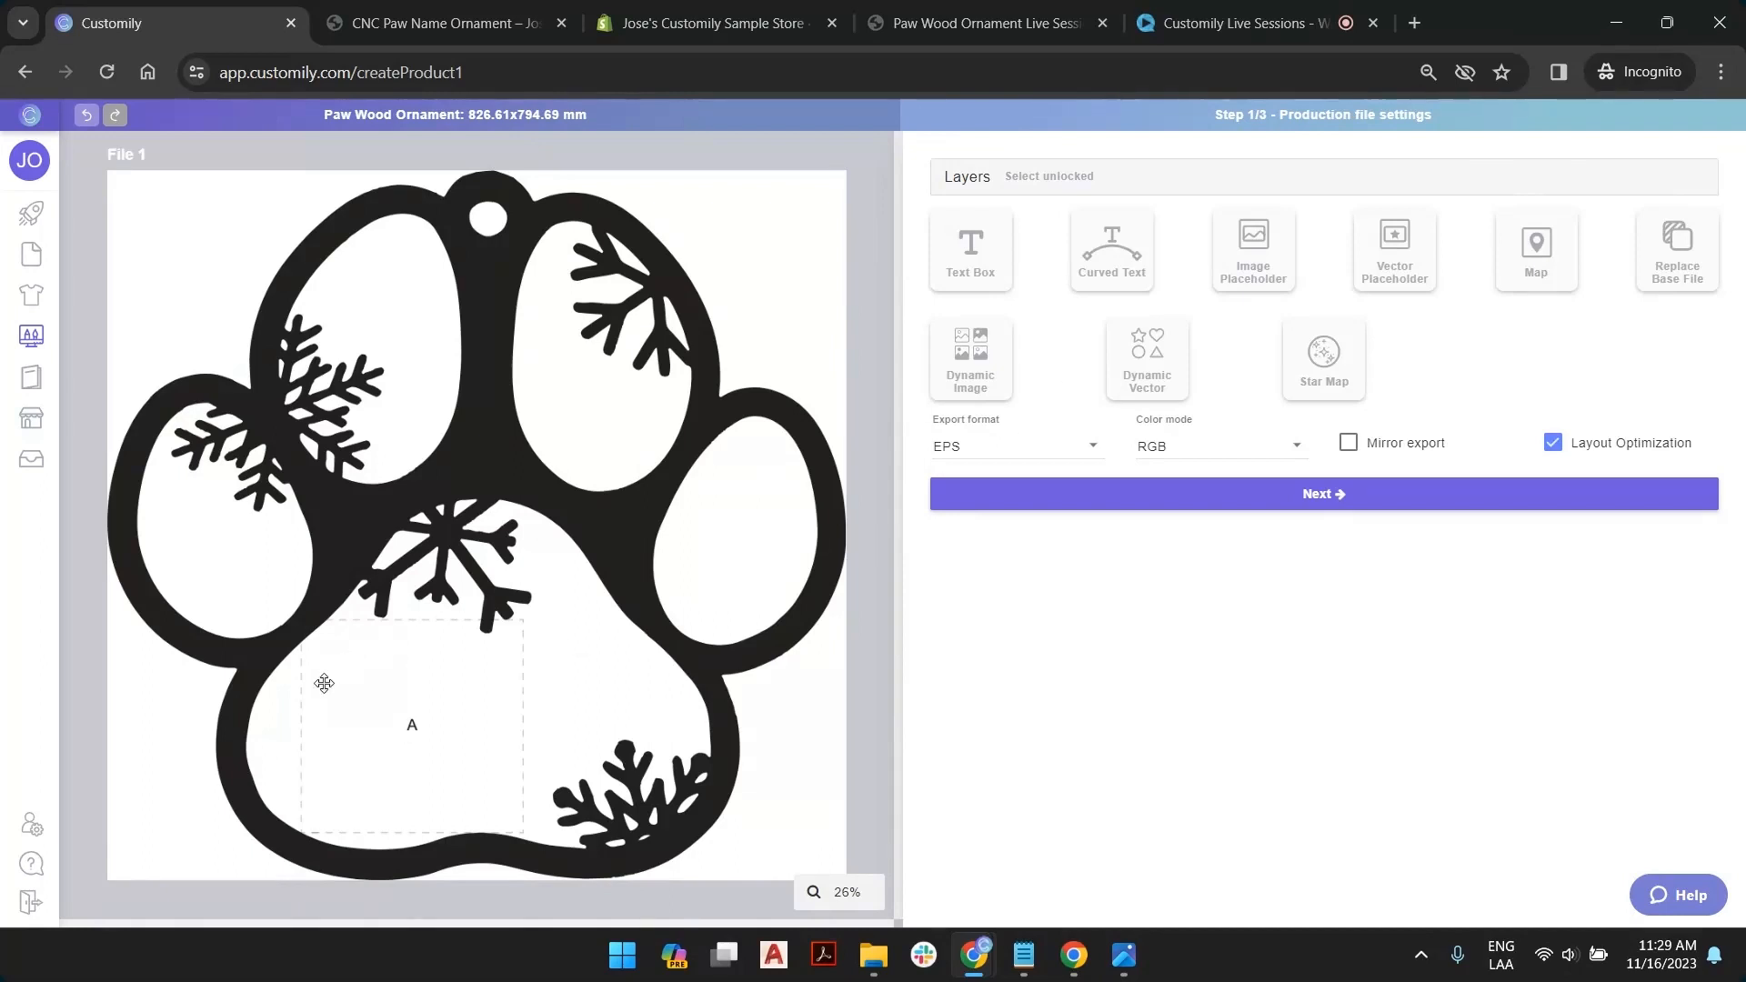
click(366, 681)
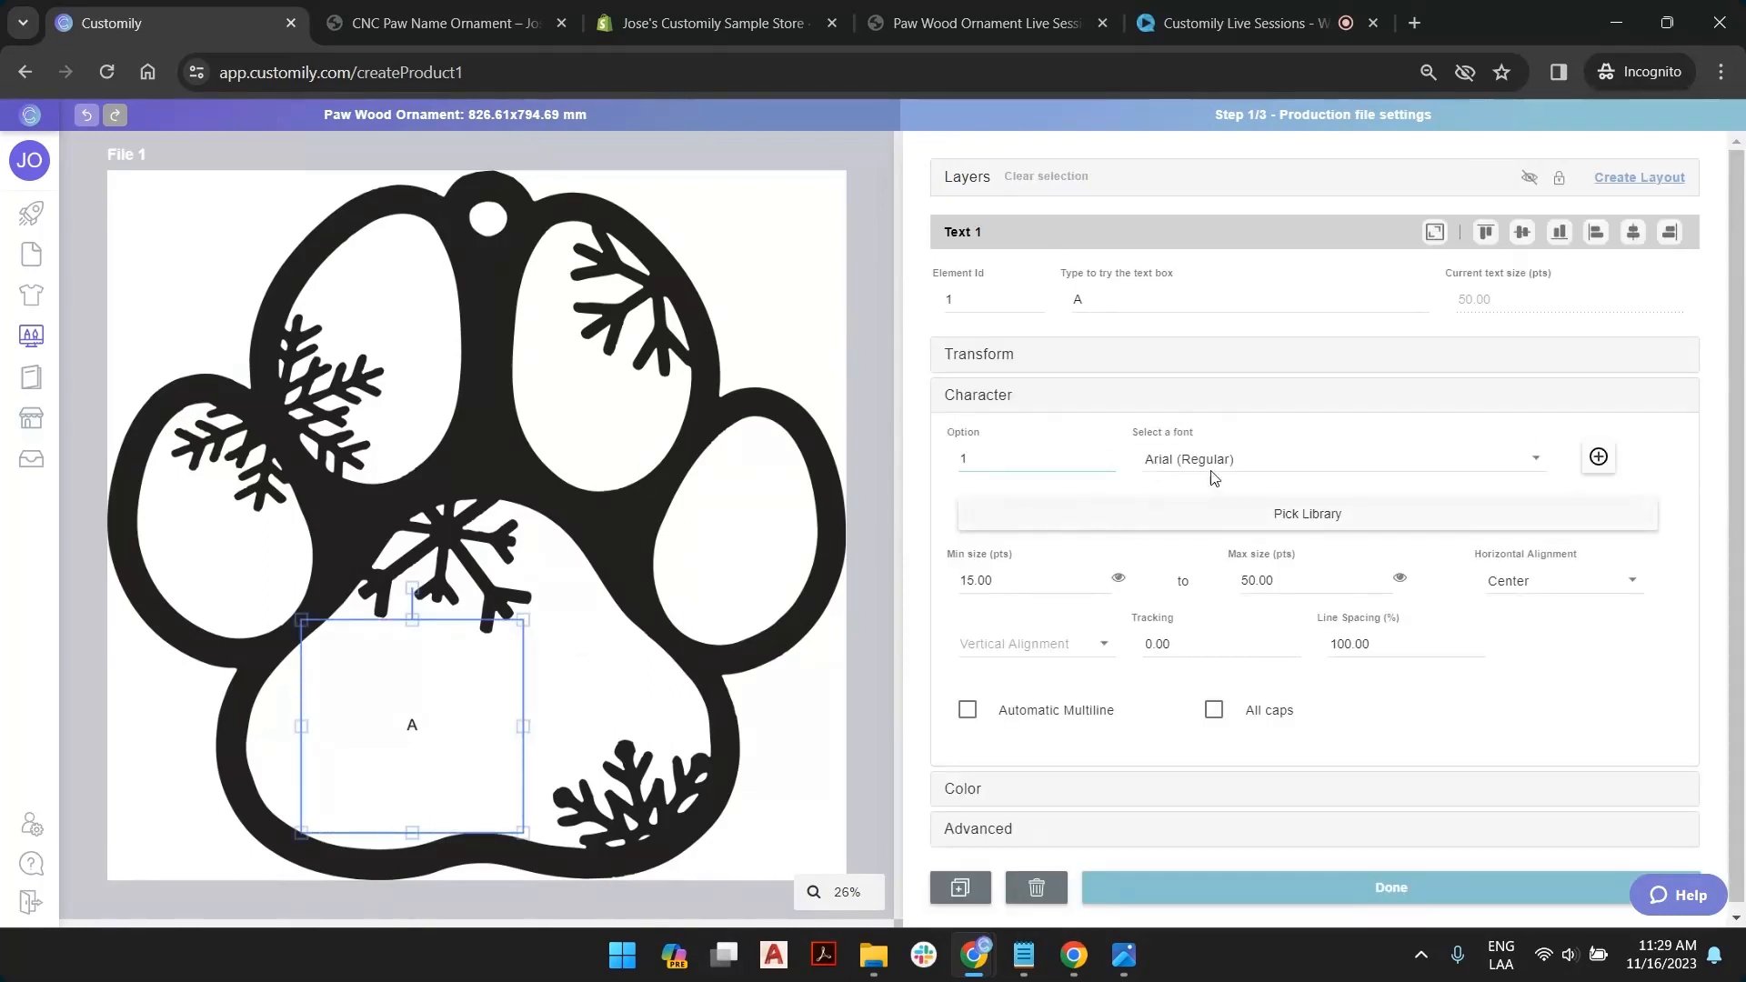
Upload the Sweet Sensations Personal Use font file and apply that font to the text box as option 1
click(1598, 459)
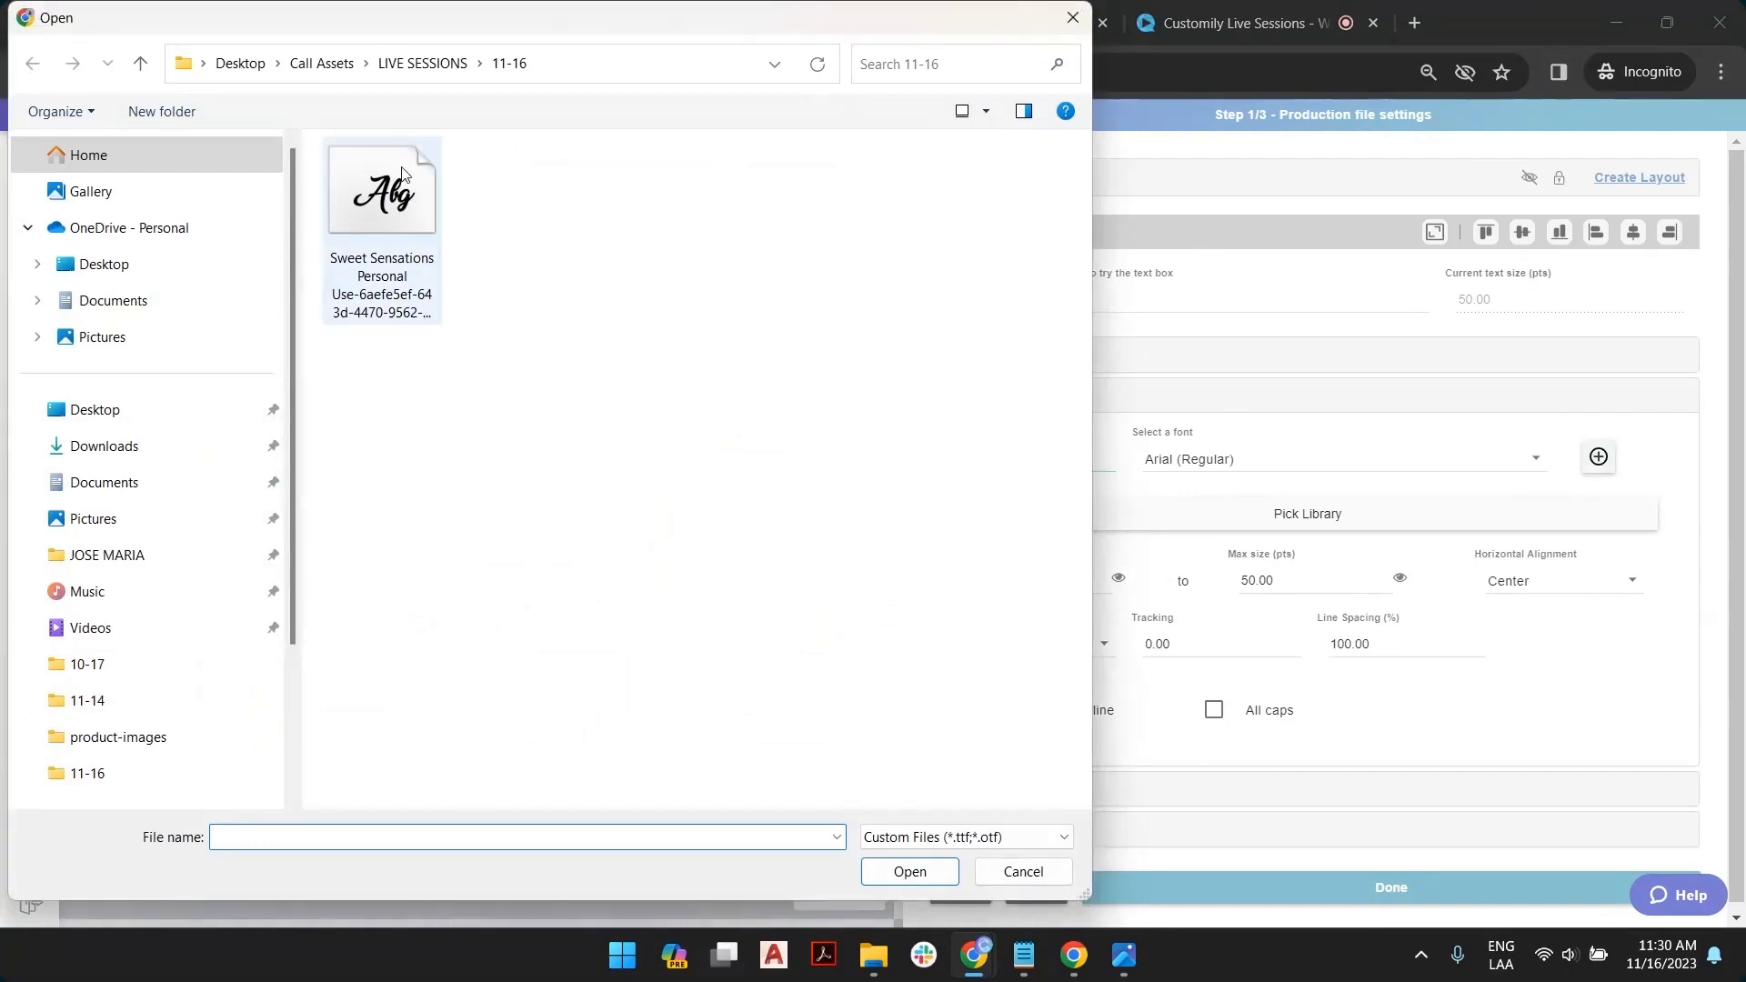
double_click(405, 213)
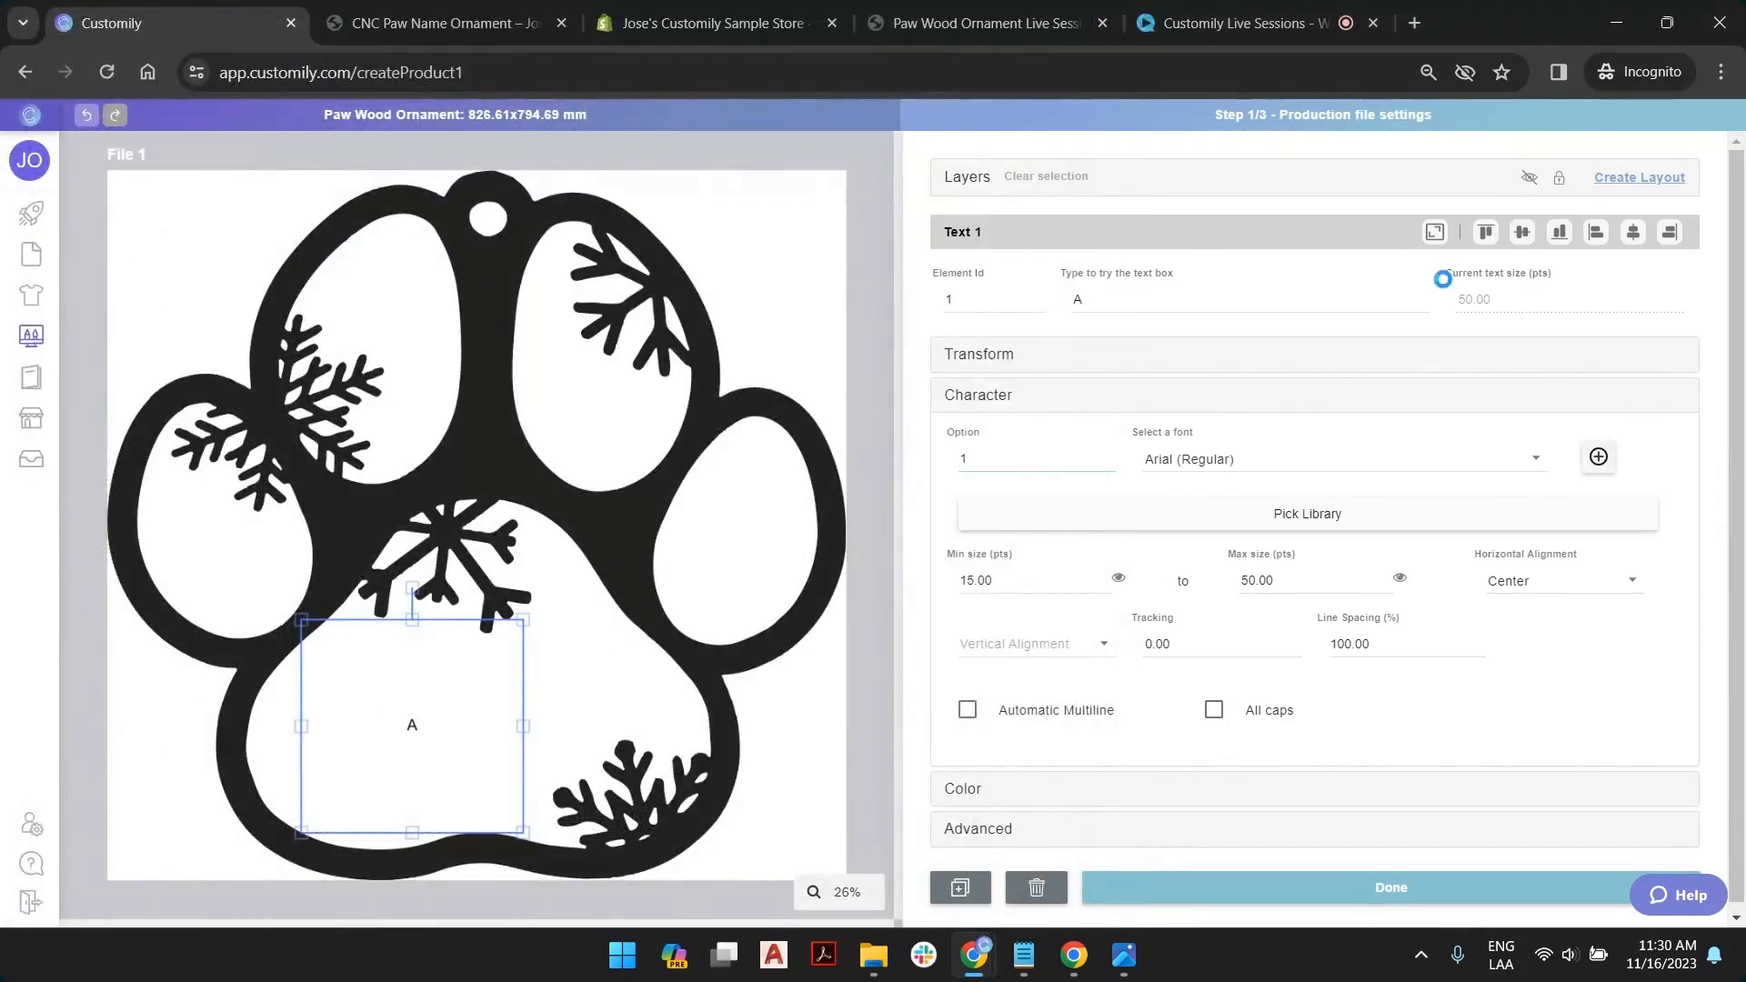
click(1201, 460)
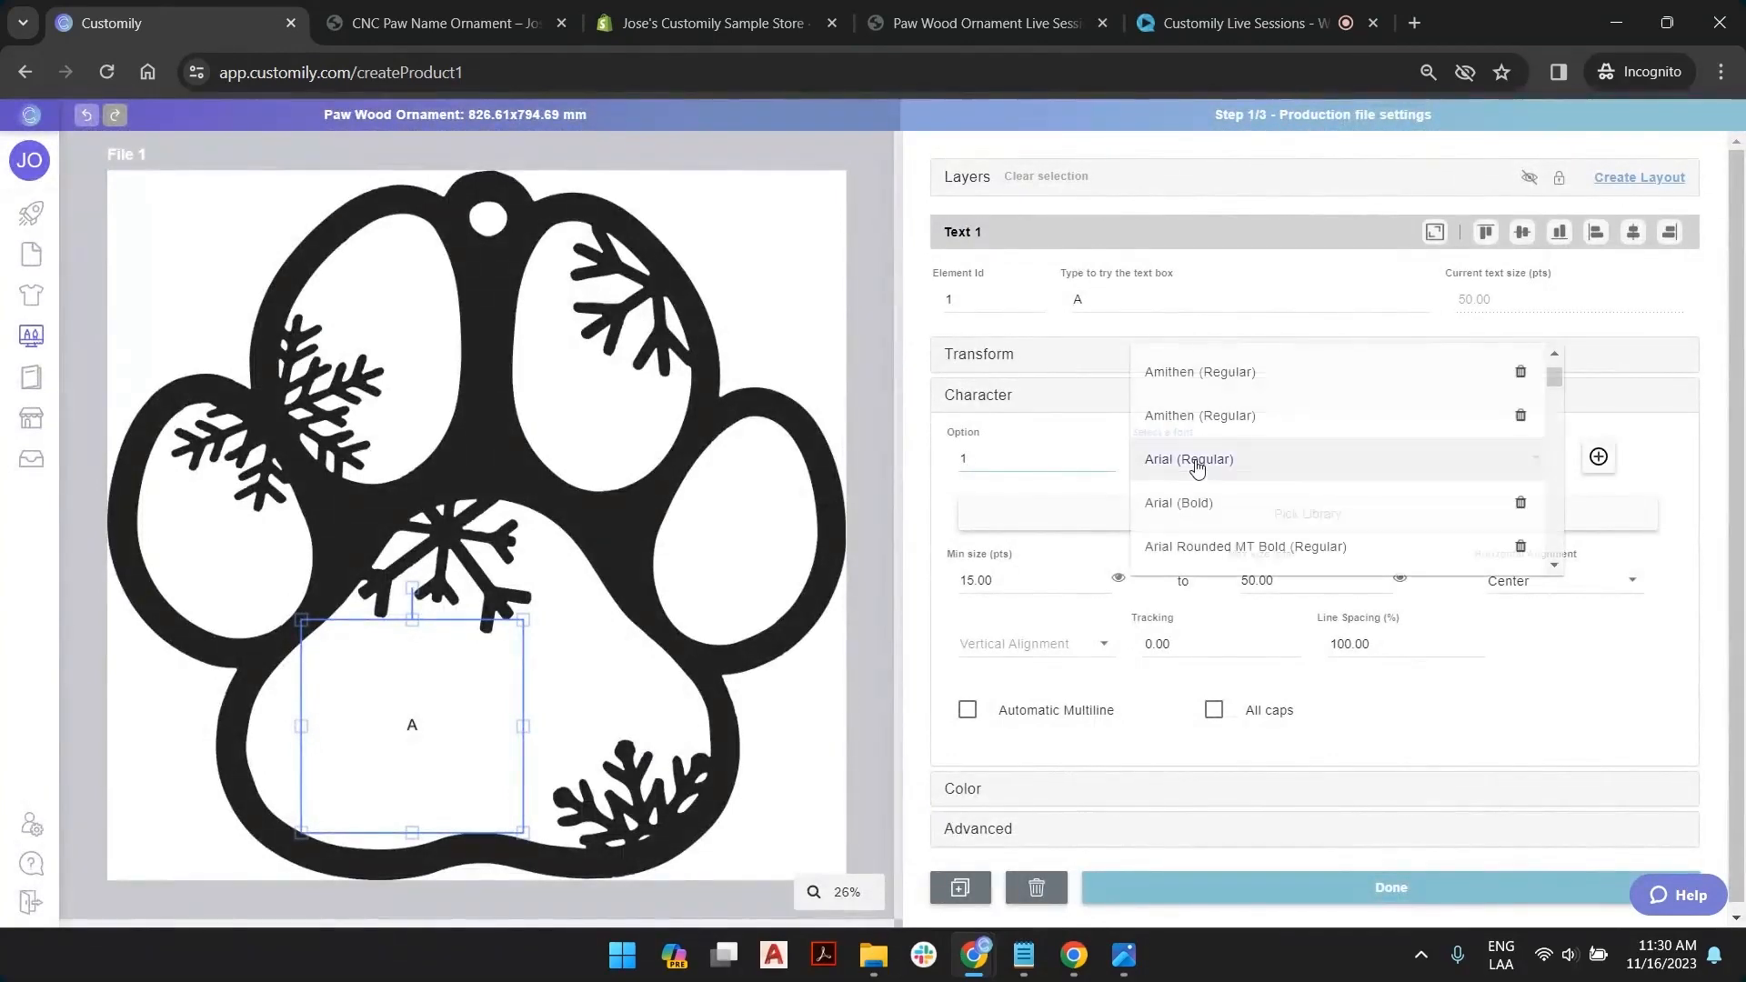
drag(1554, 375, 1556, 550)
scroll(1310, 452, down, 3)
scroll(1313, 499, up, 2)
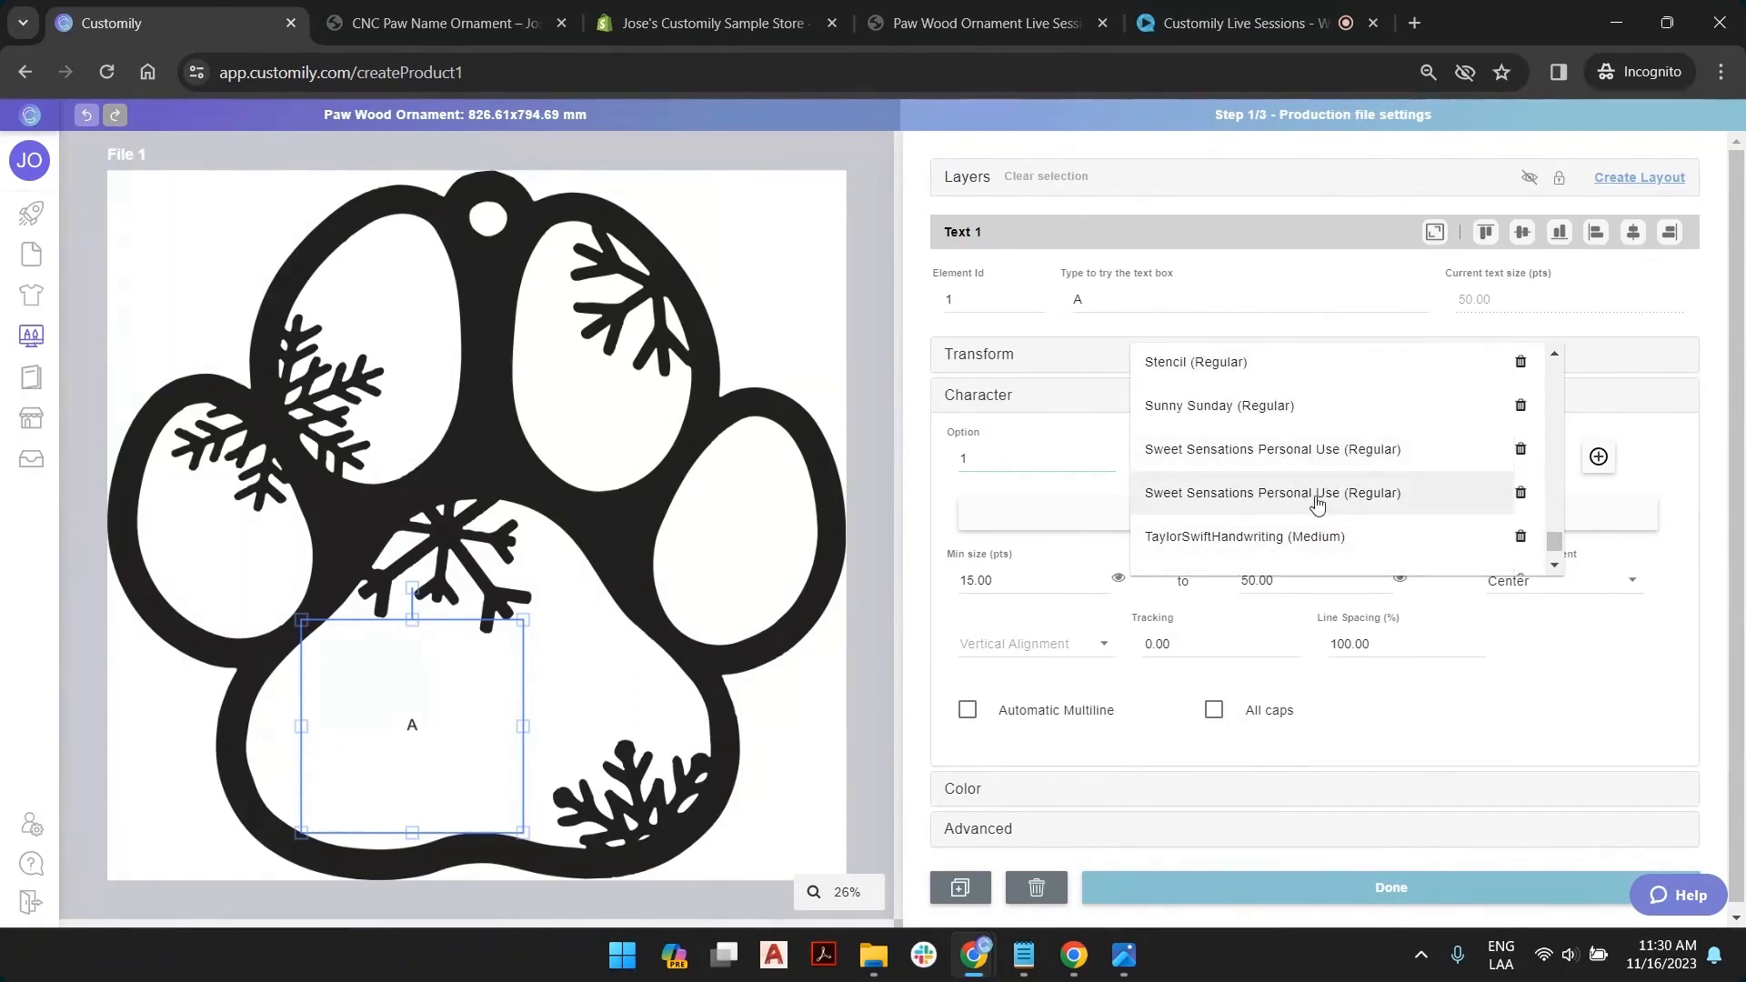
click(1366, 497)
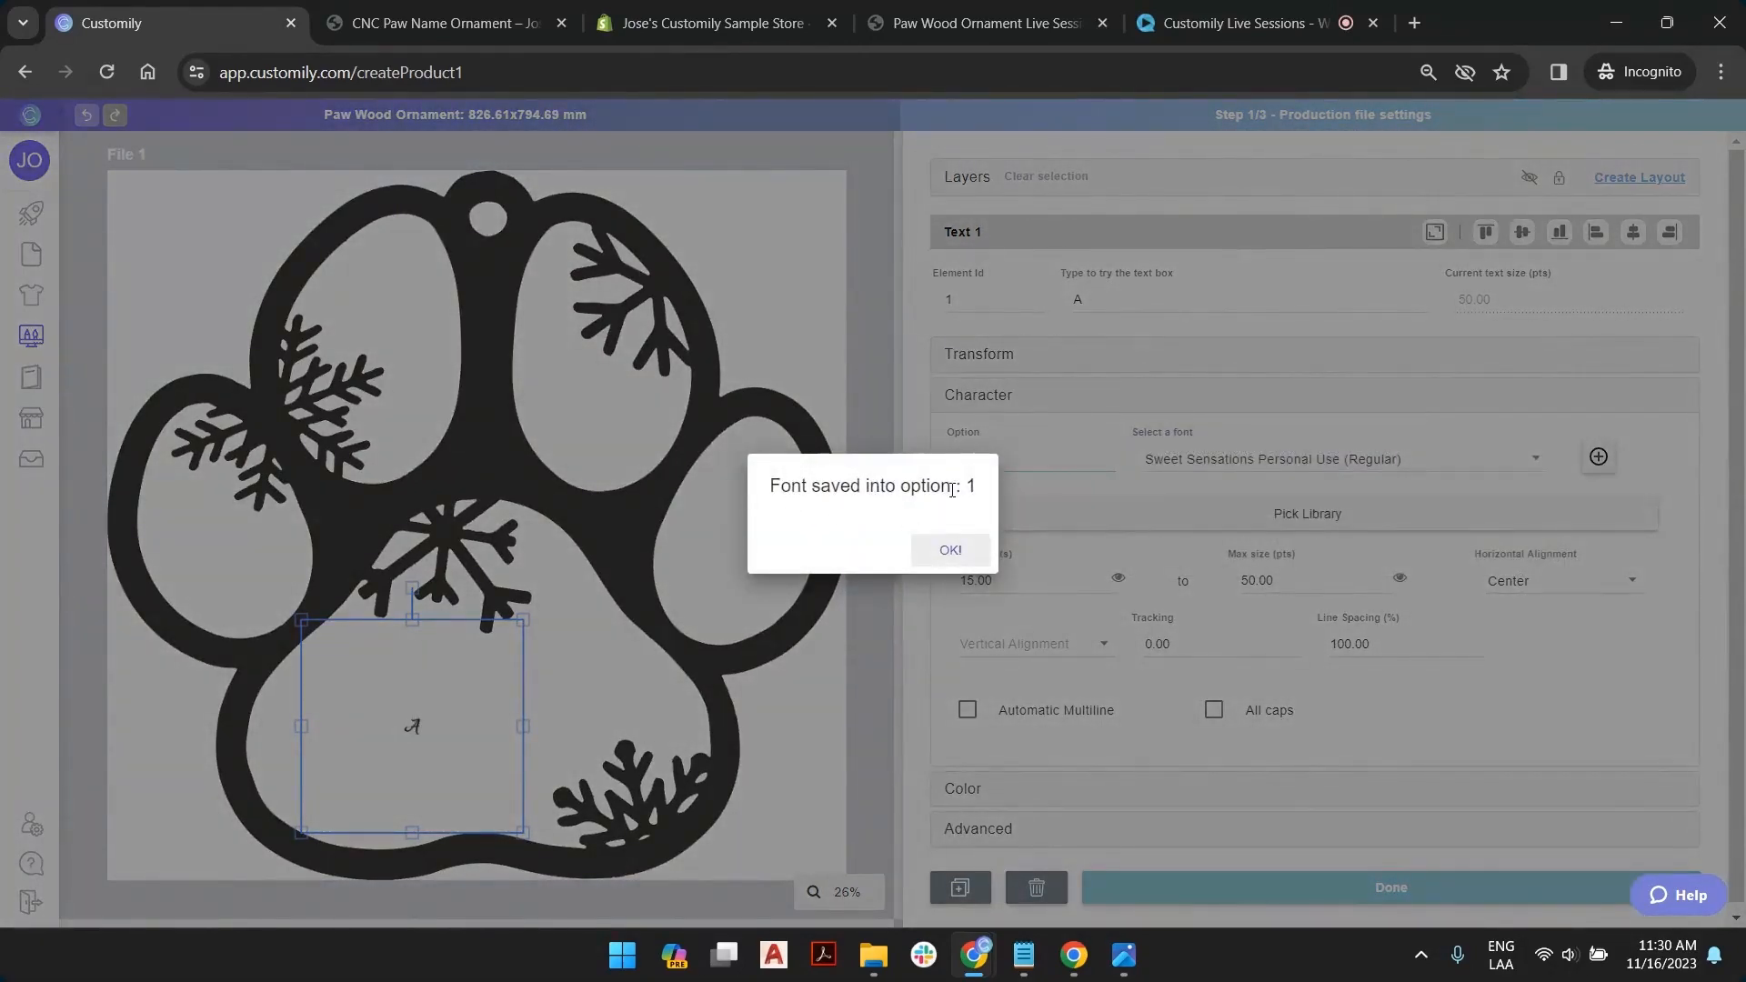
click(950, 550)
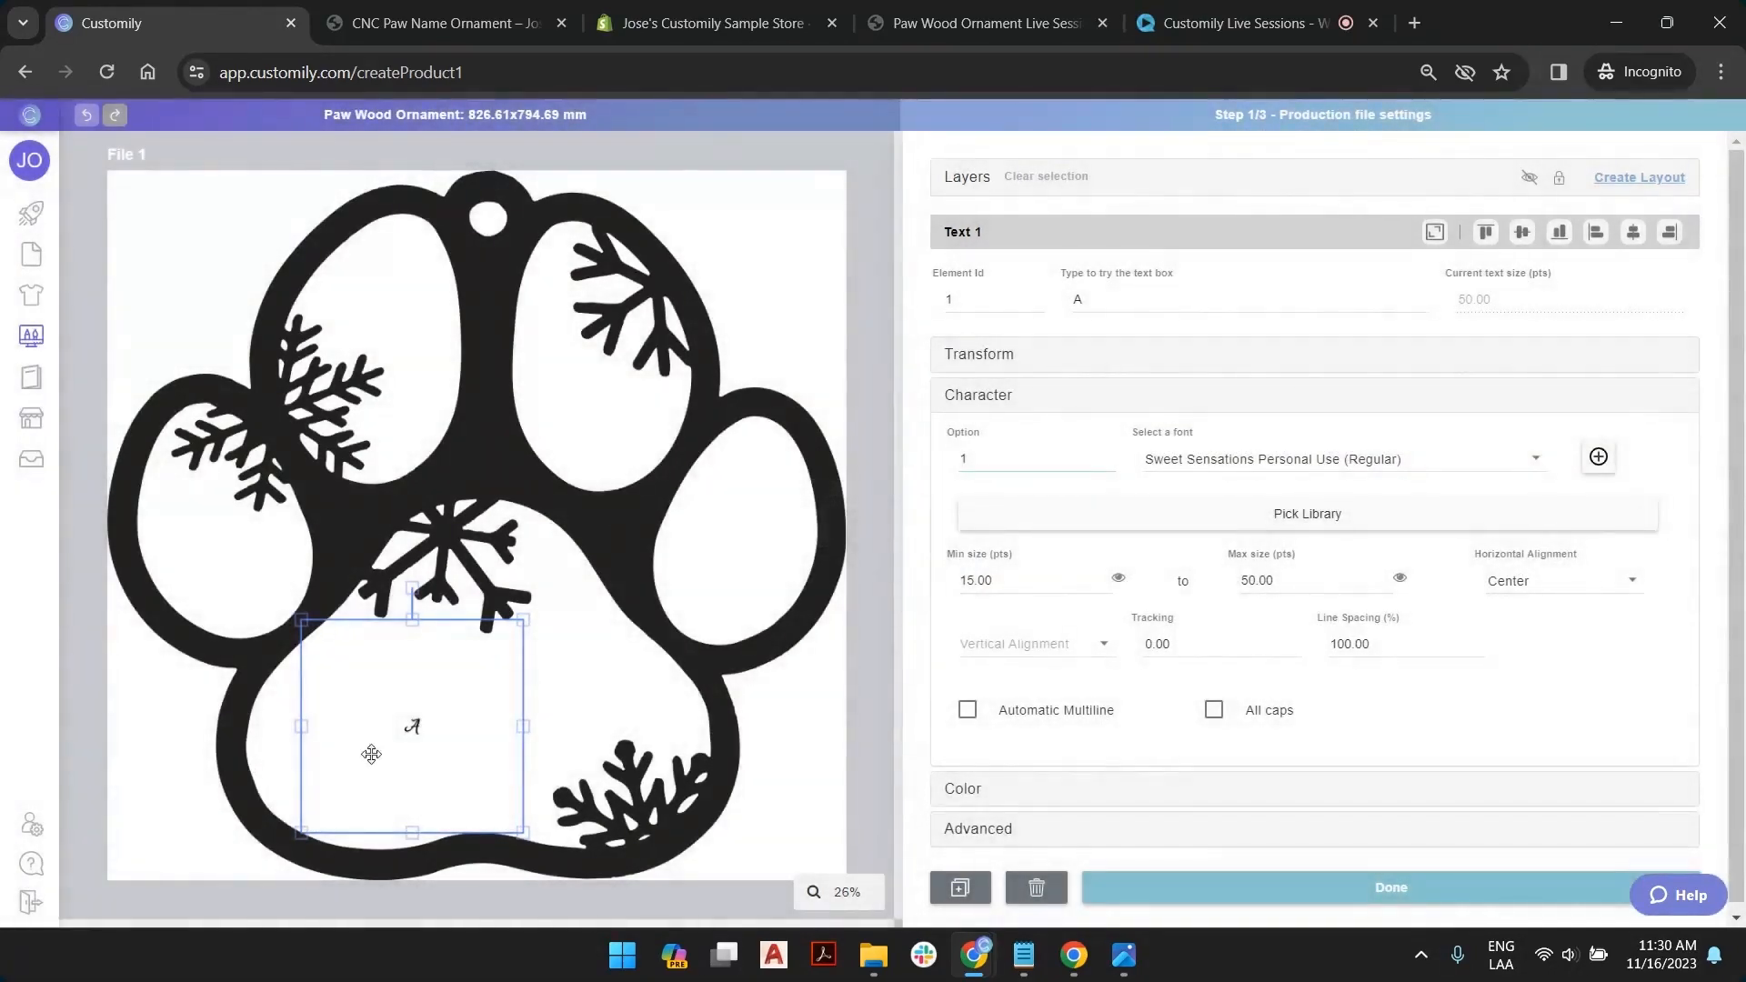
Try larger maximum sizes for the text box, such as 300 and 500 pts, set it to 700 pts and check the current text size
mouse_move(371, 751)
mouse_down()
mouse_move(374, 721)
mouse_move(371, 753)
mouse_up()
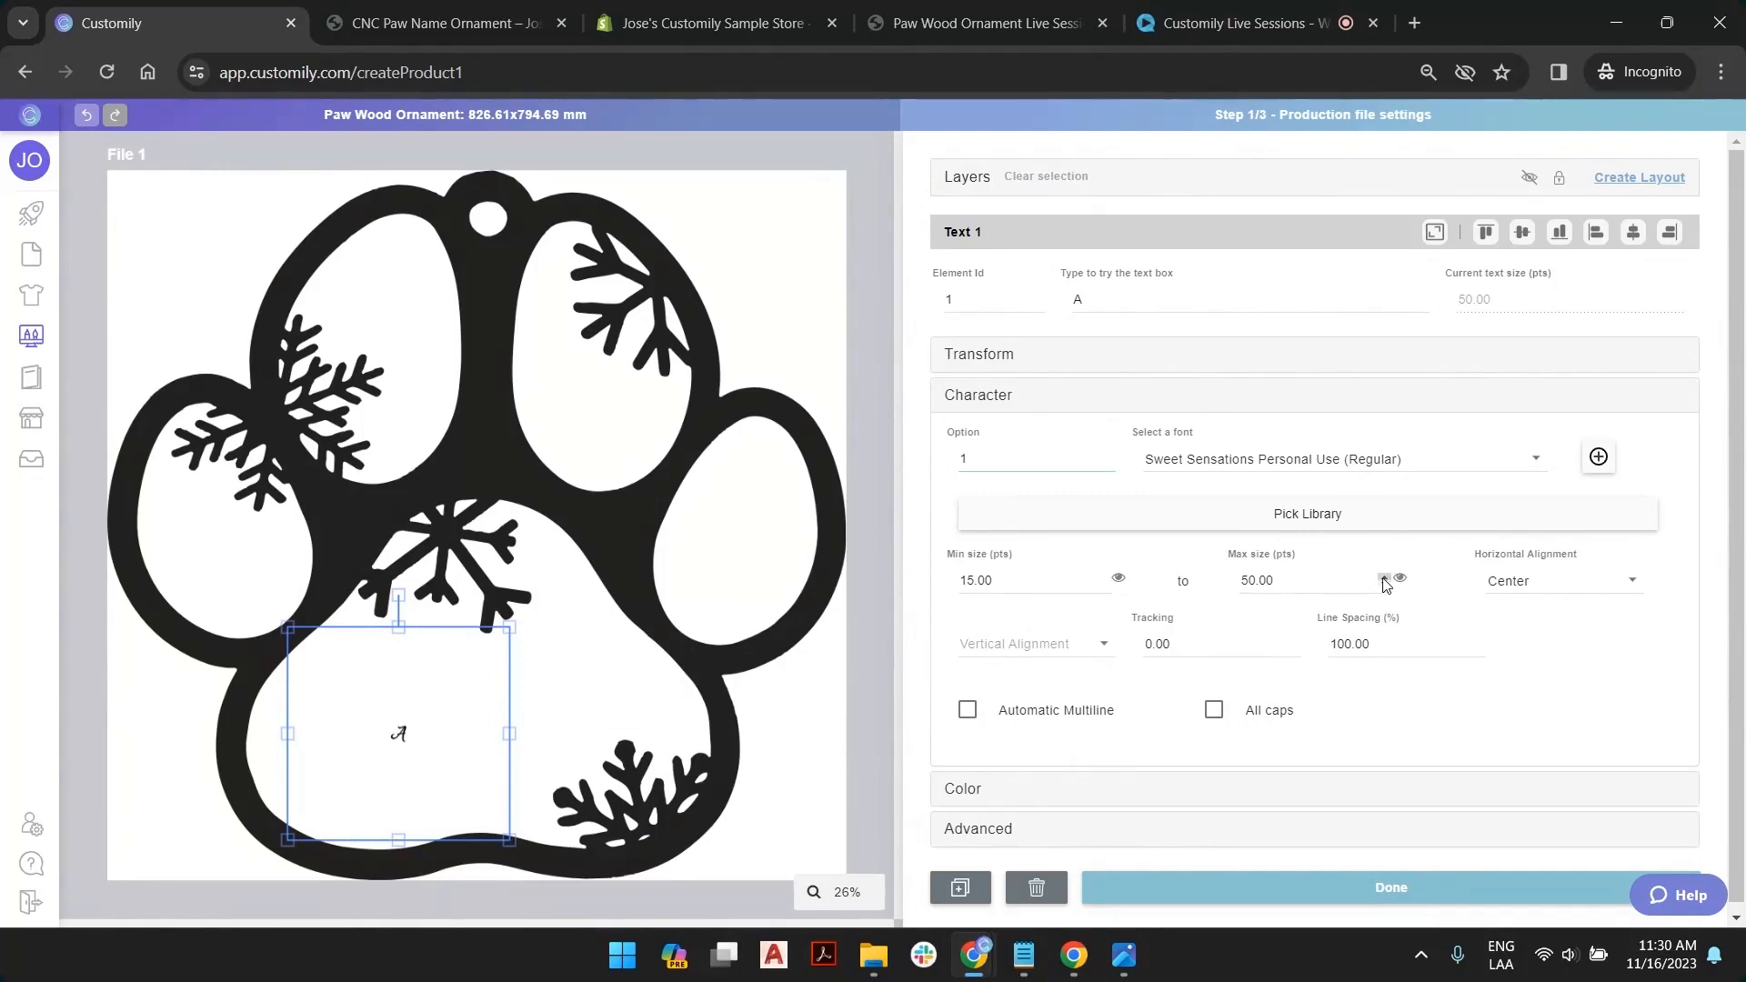
drag(1383, 577, 1383, 579)
double_click(1249, 580)
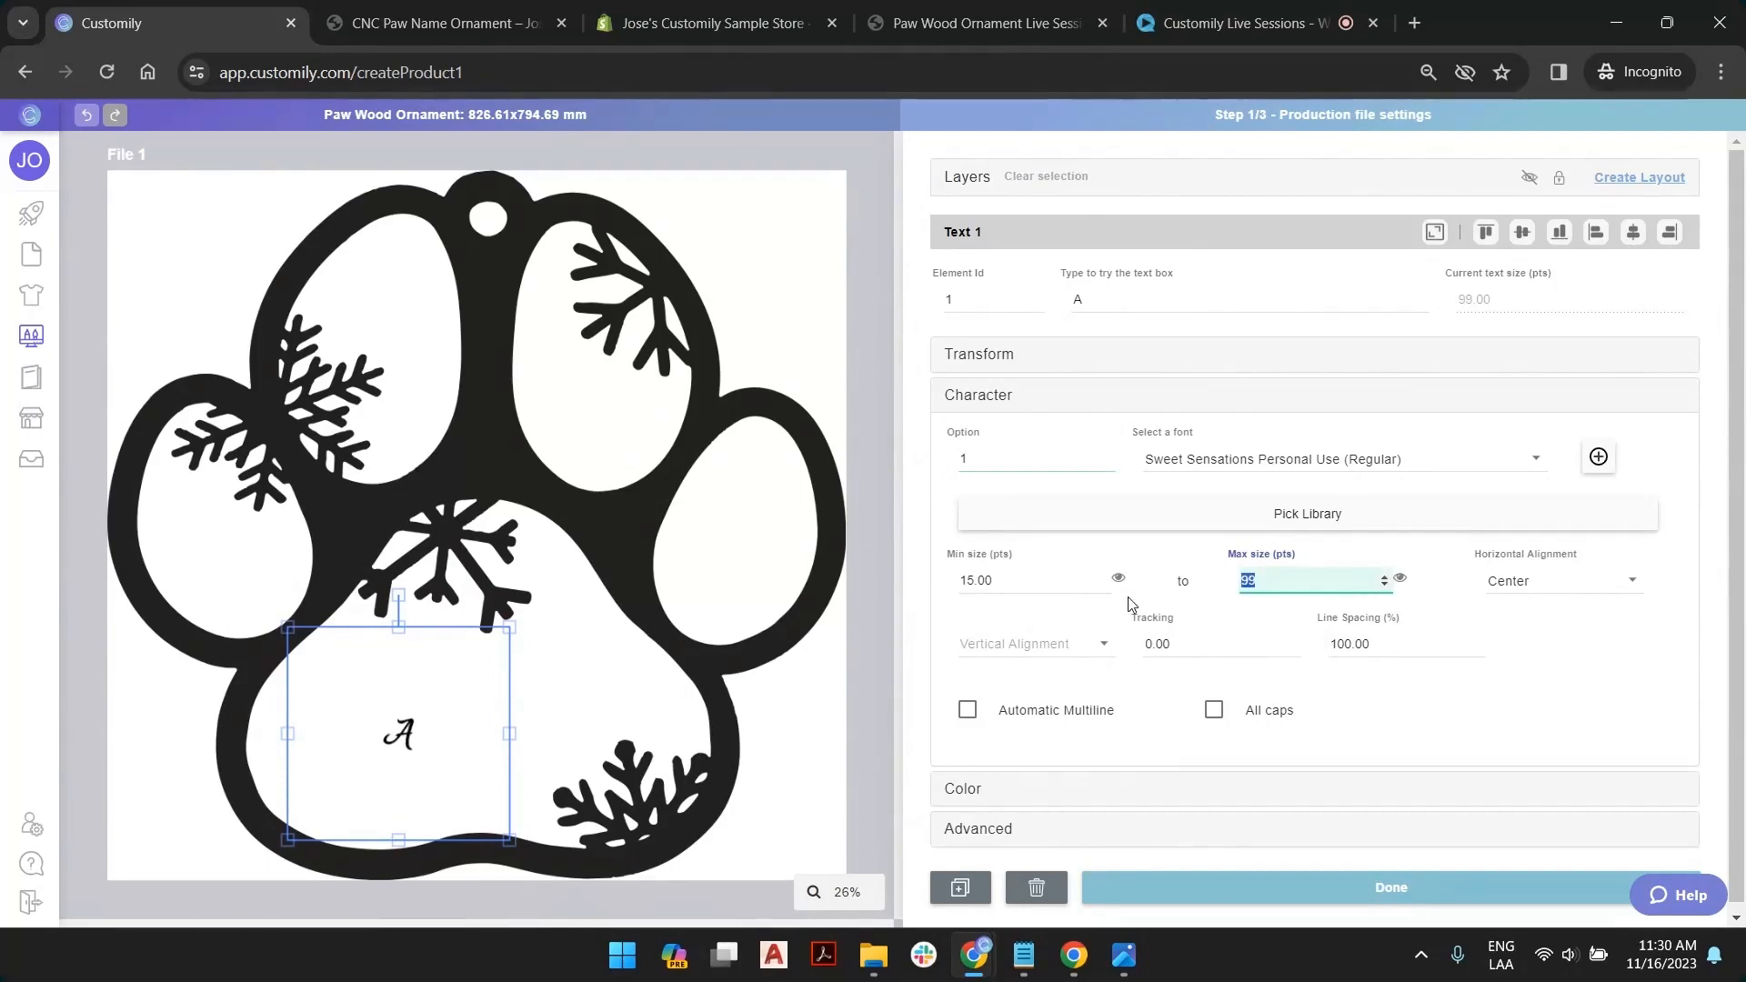
text(300)
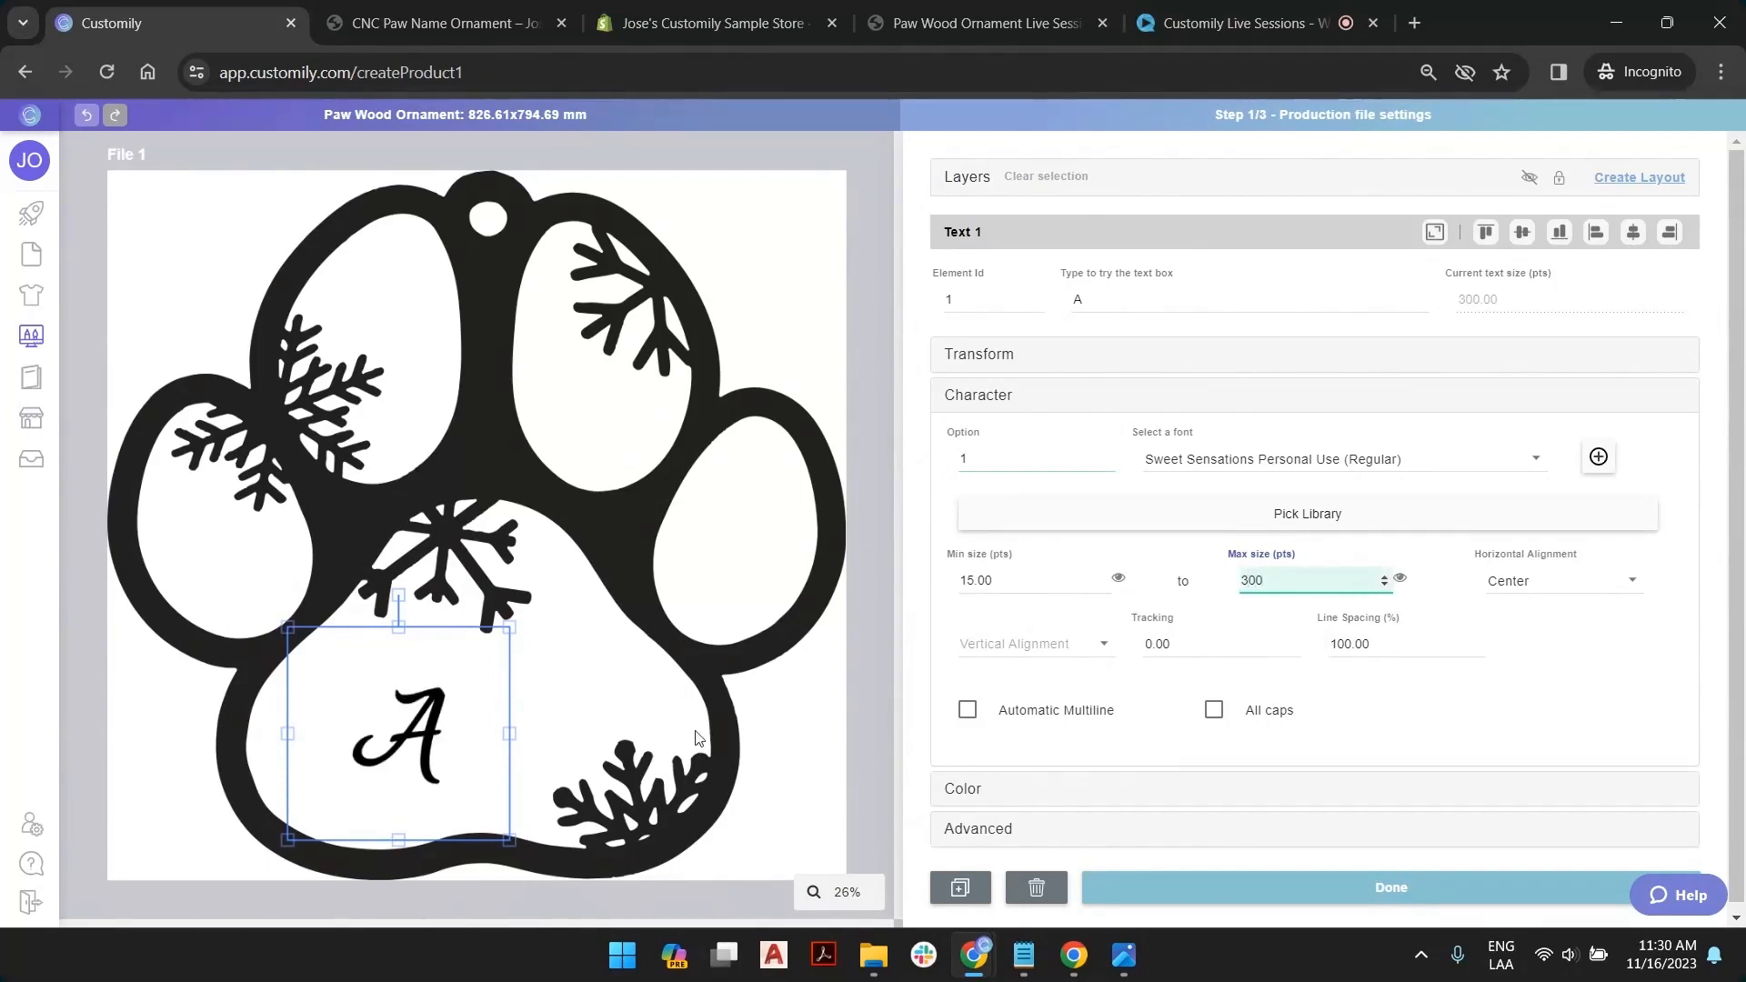
drag(439, 741, 452, 669)
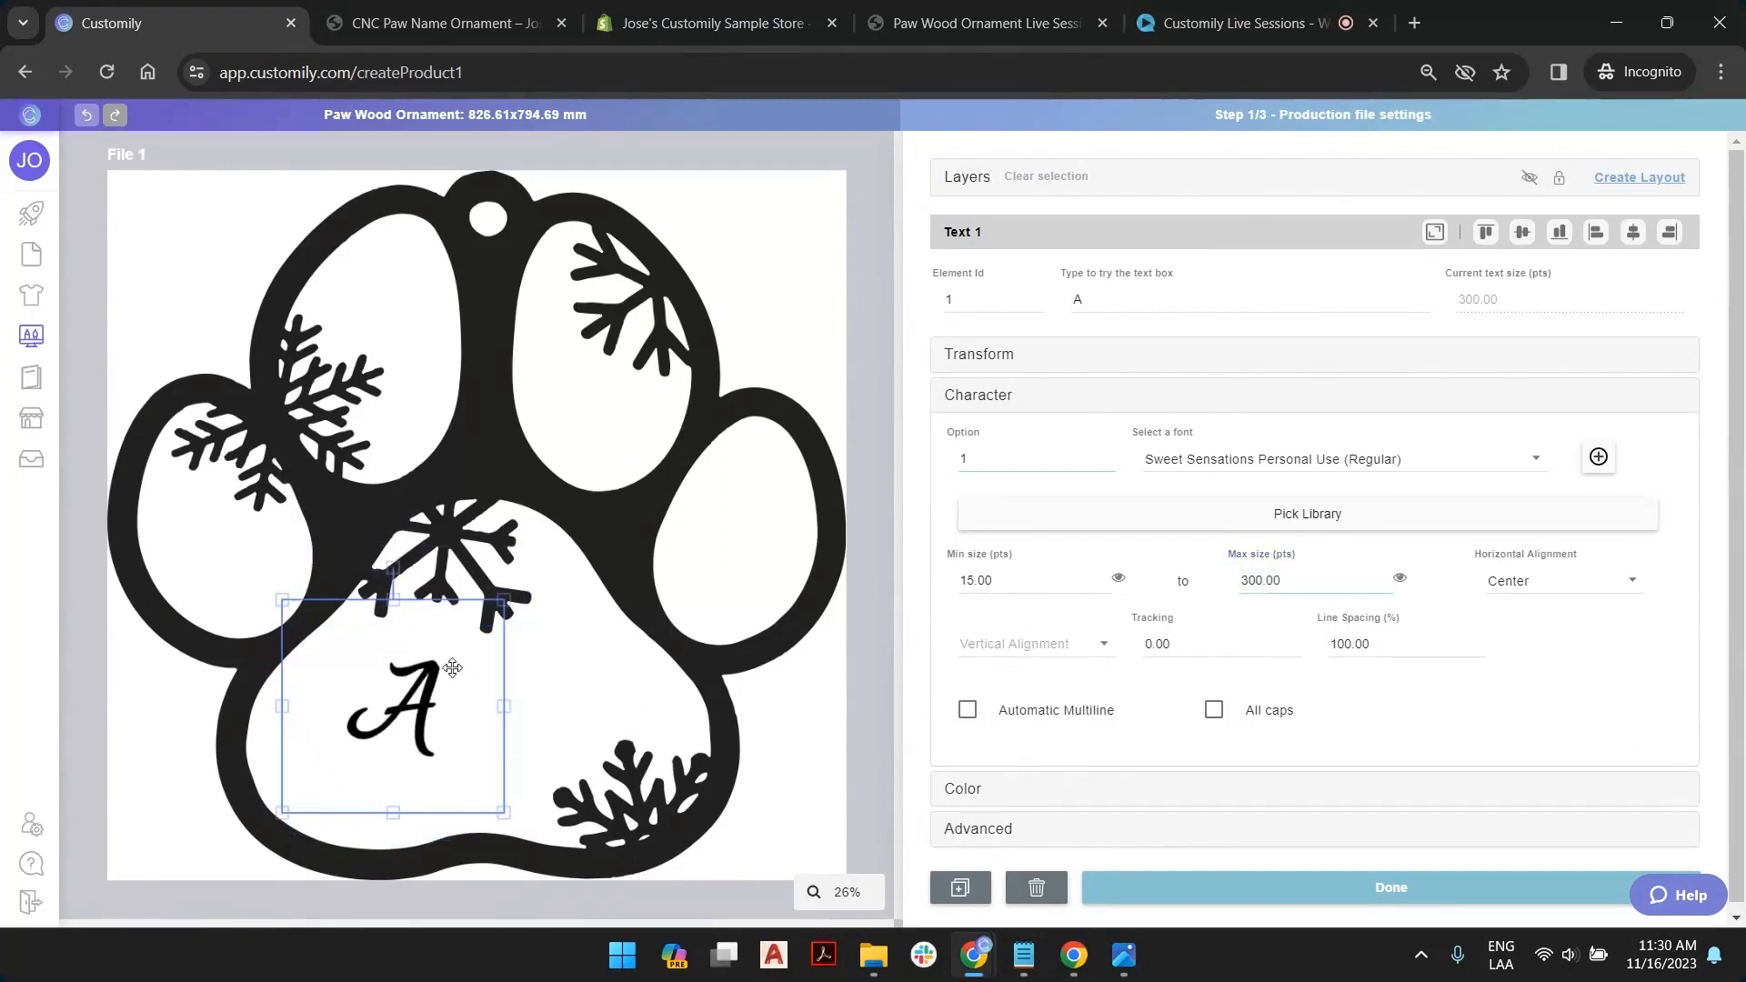
double_click(1335, 584)
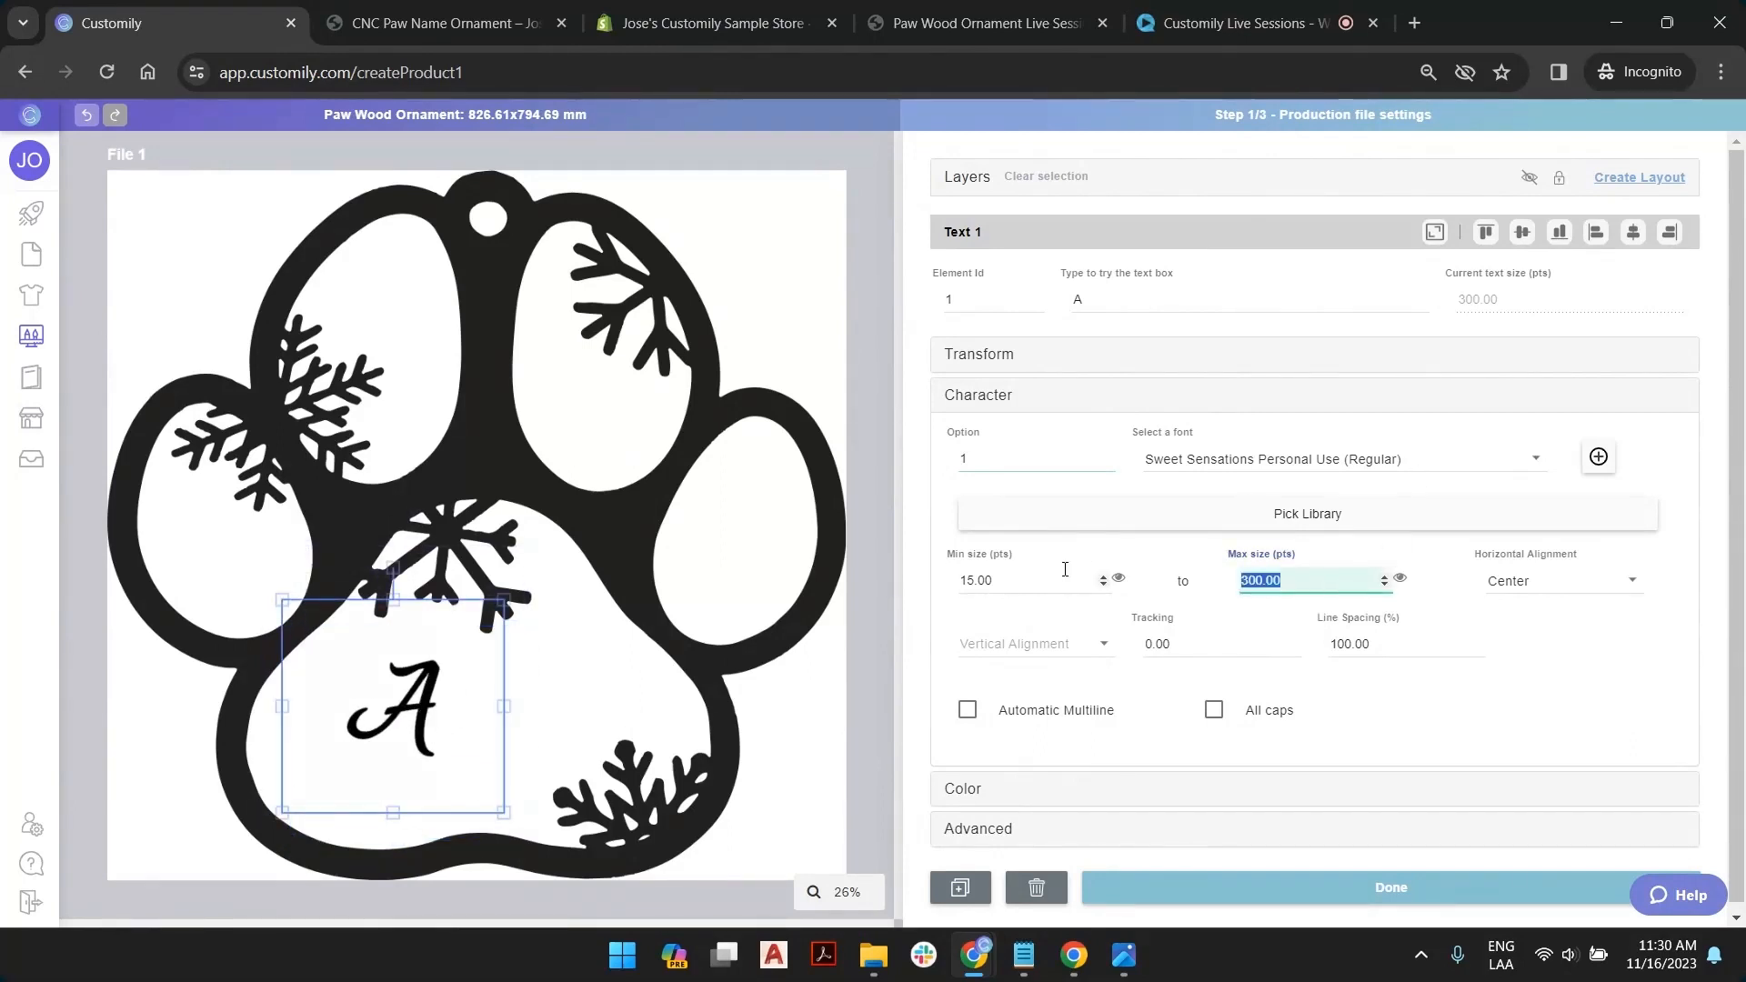
text(500)
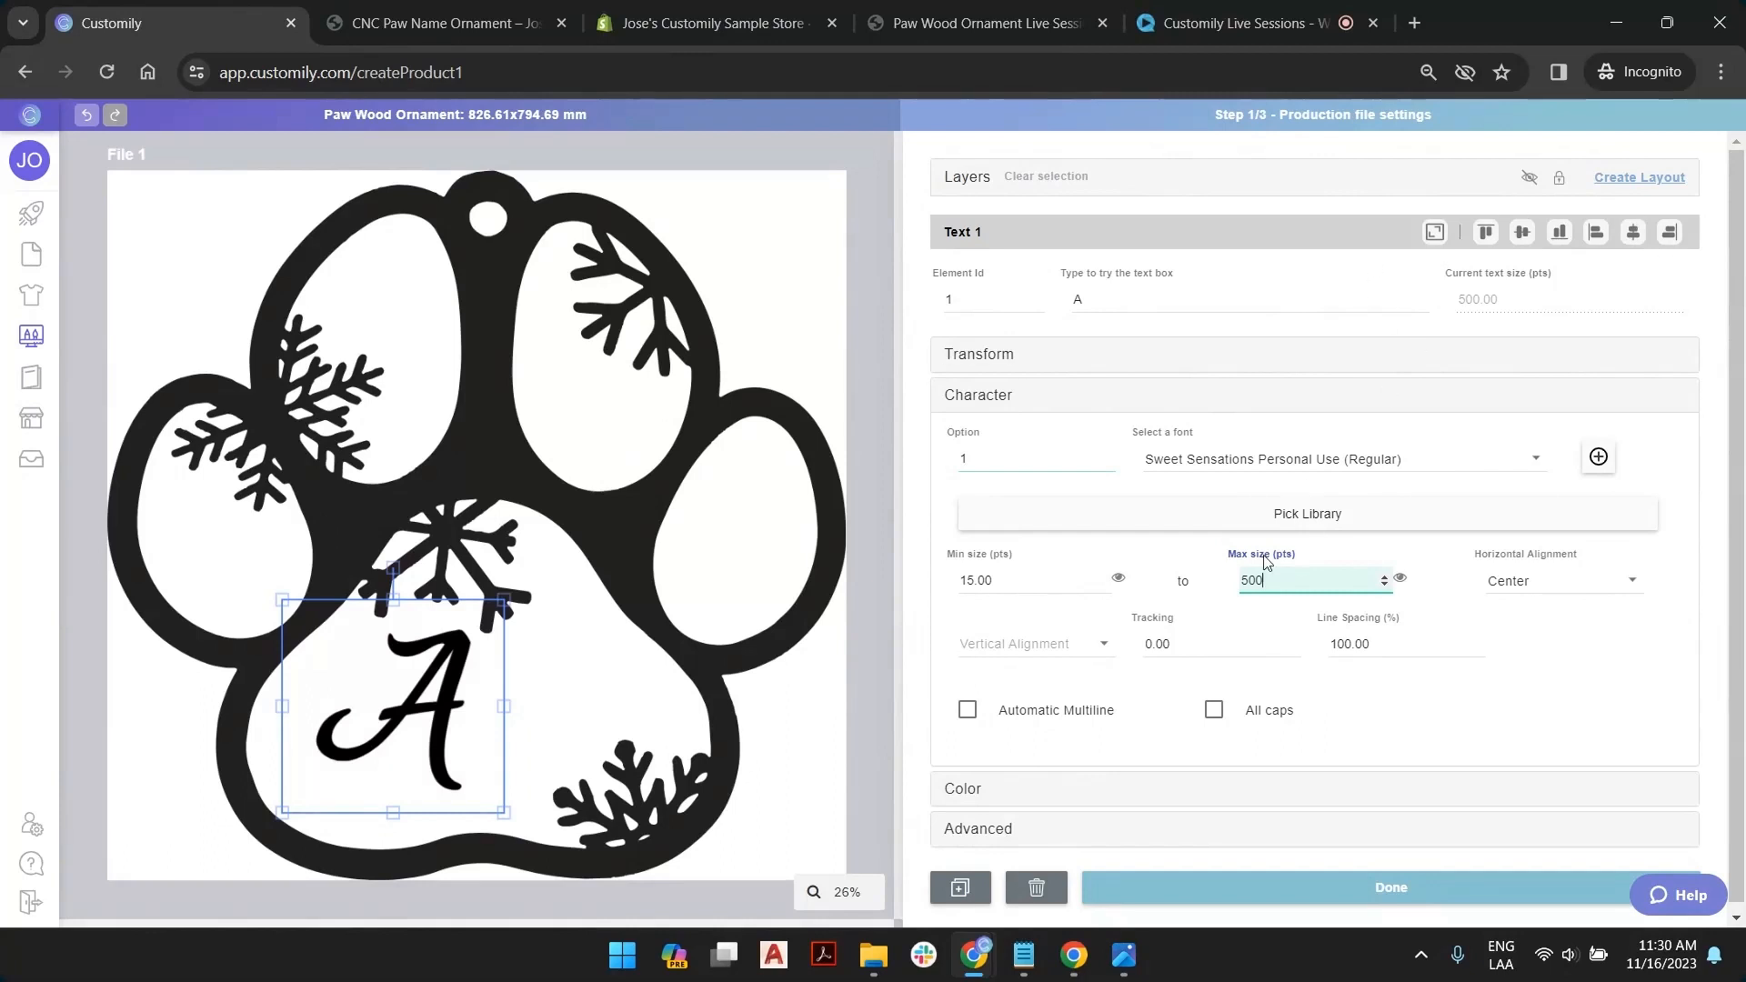
drag(1370, 579, 1080, 581)
text(700)
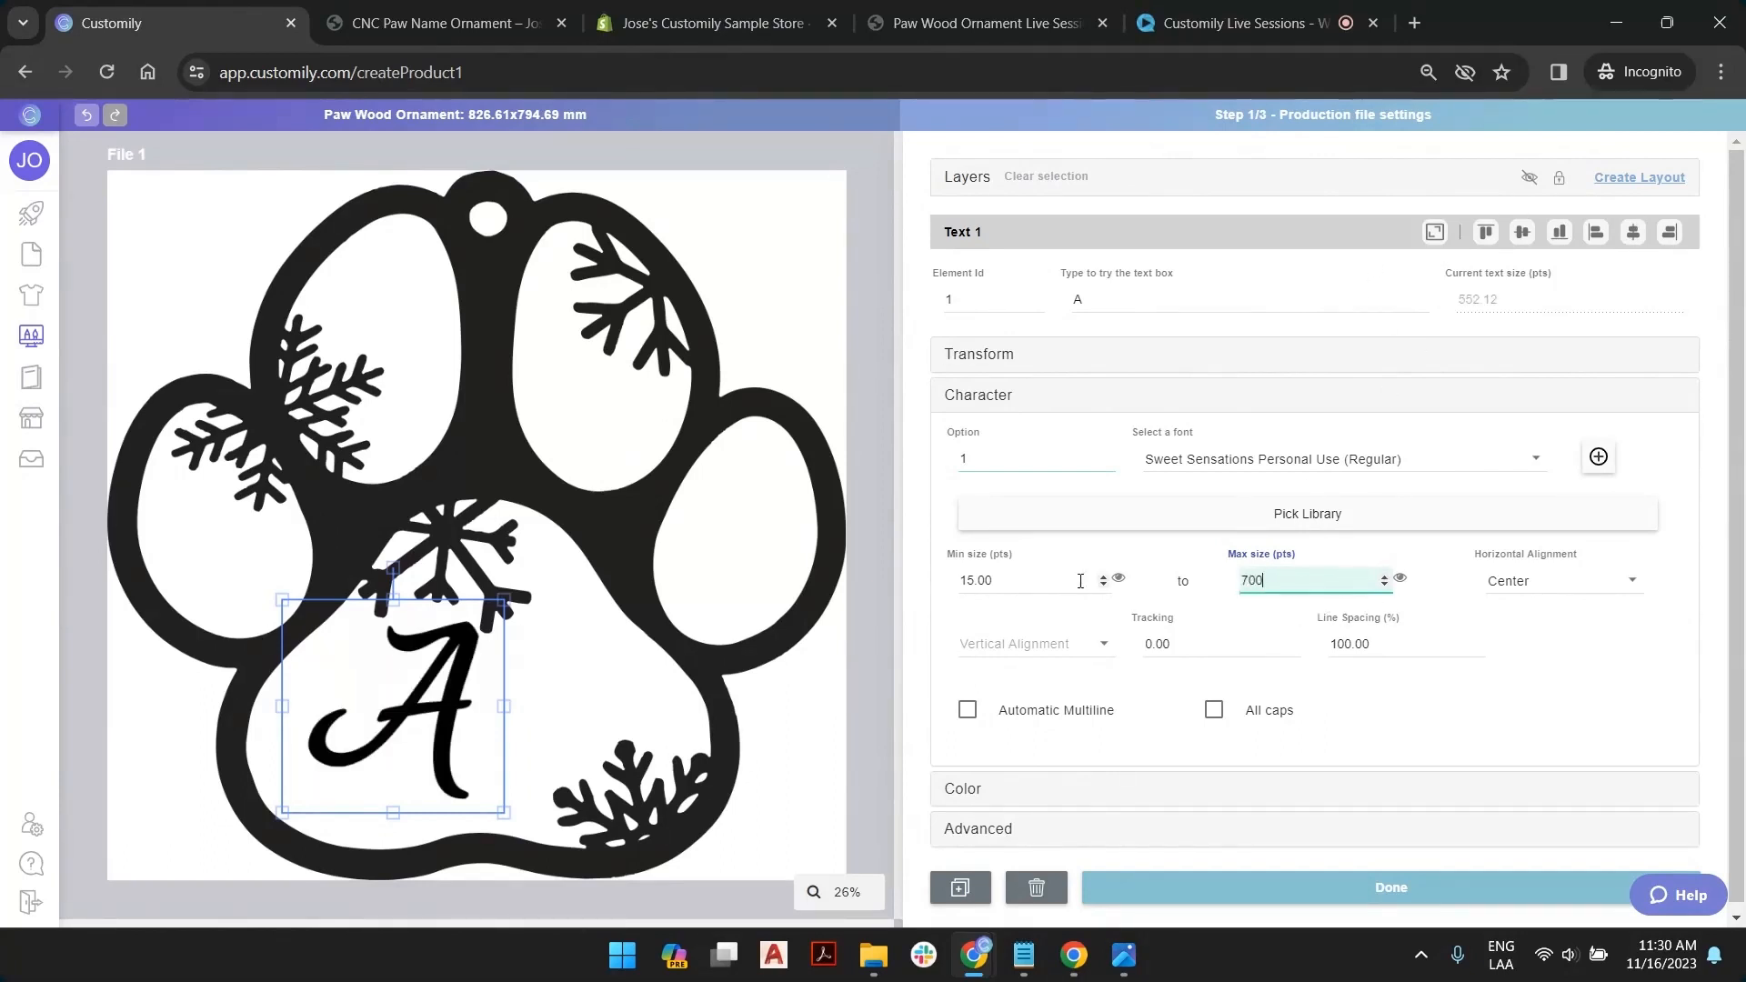
drag(1496, 303, 1464, 309)
click(1466, 305)
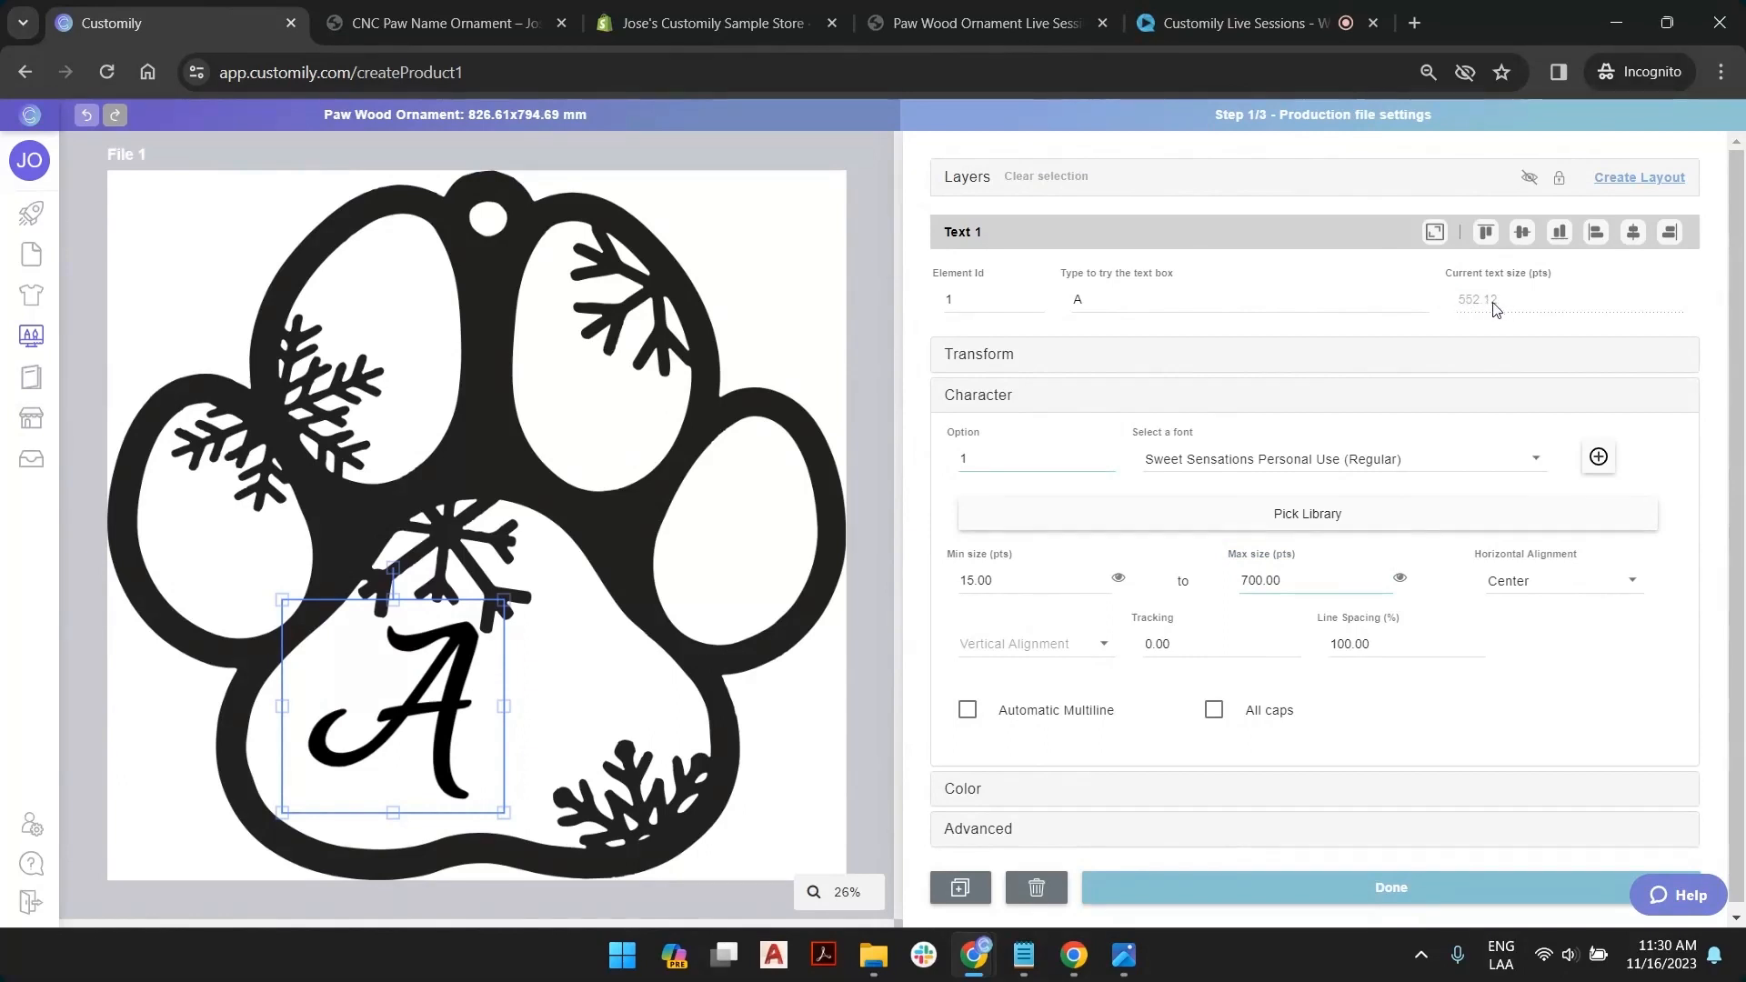
double_click(1496, 307)
Enlarge the text box to span the width of the paw's main pad and position it between the upper snowflake and the pad's lower edge
drag(385, 688, 471, 699)
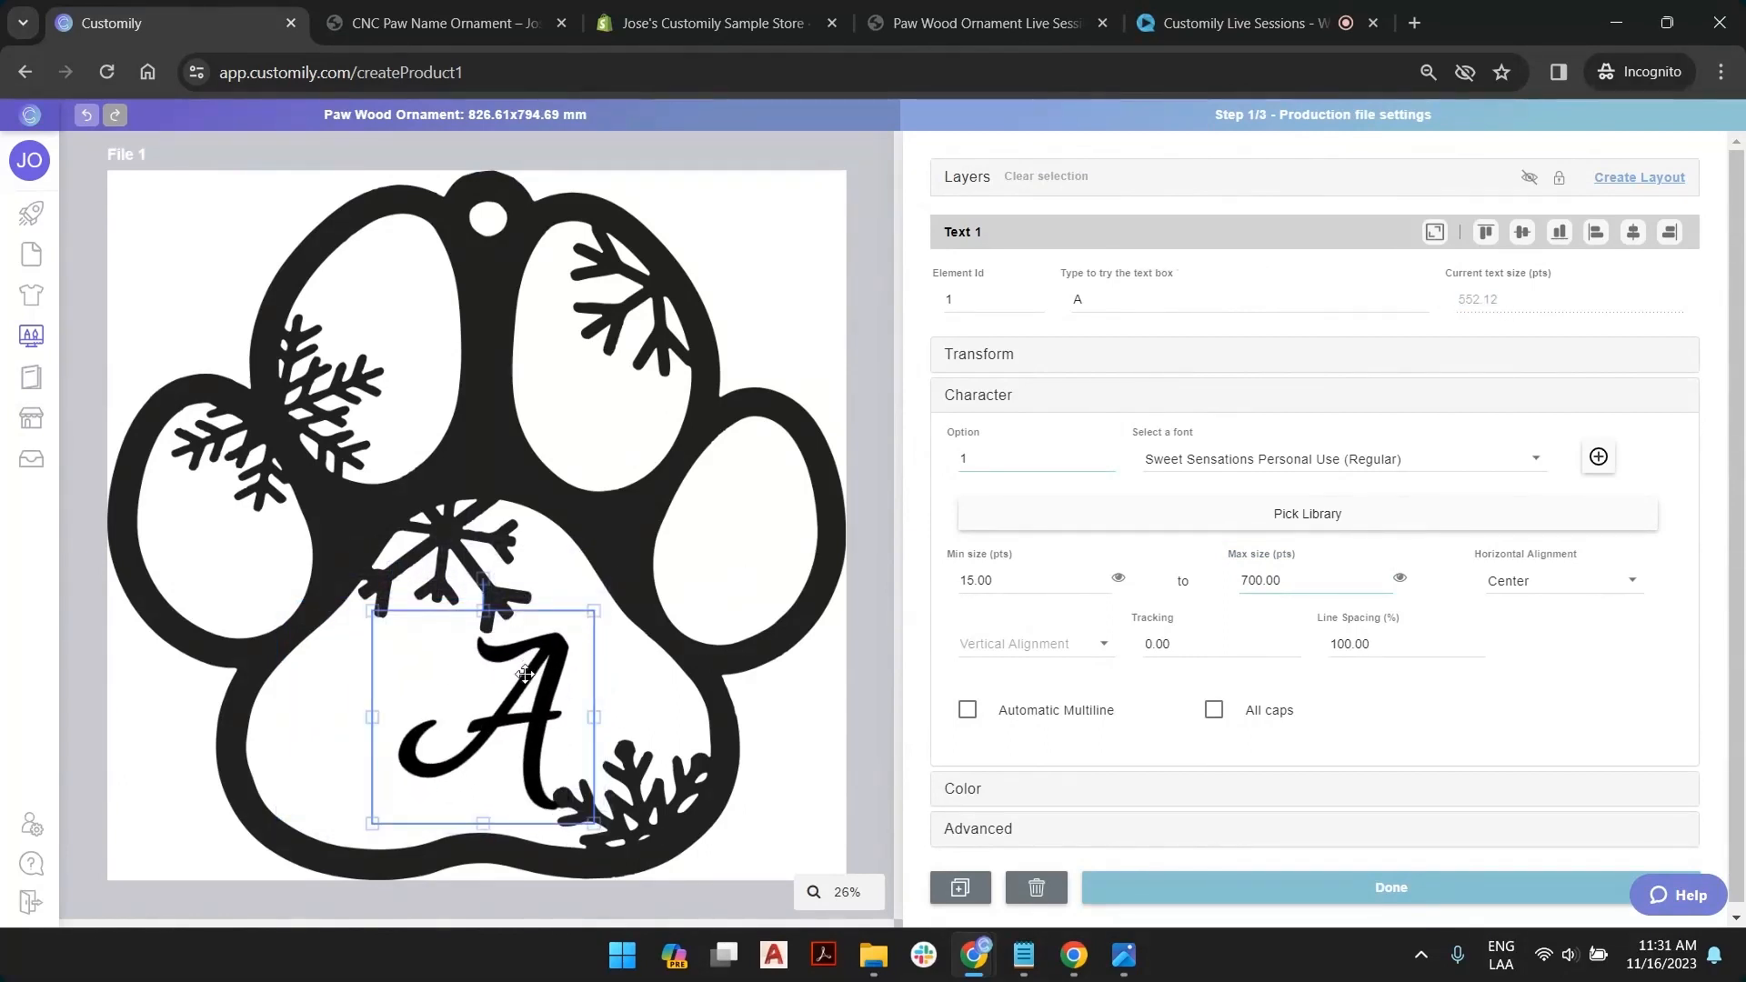
drag(557, 666, 704, 704)
drag(478, 817, 478, 850)
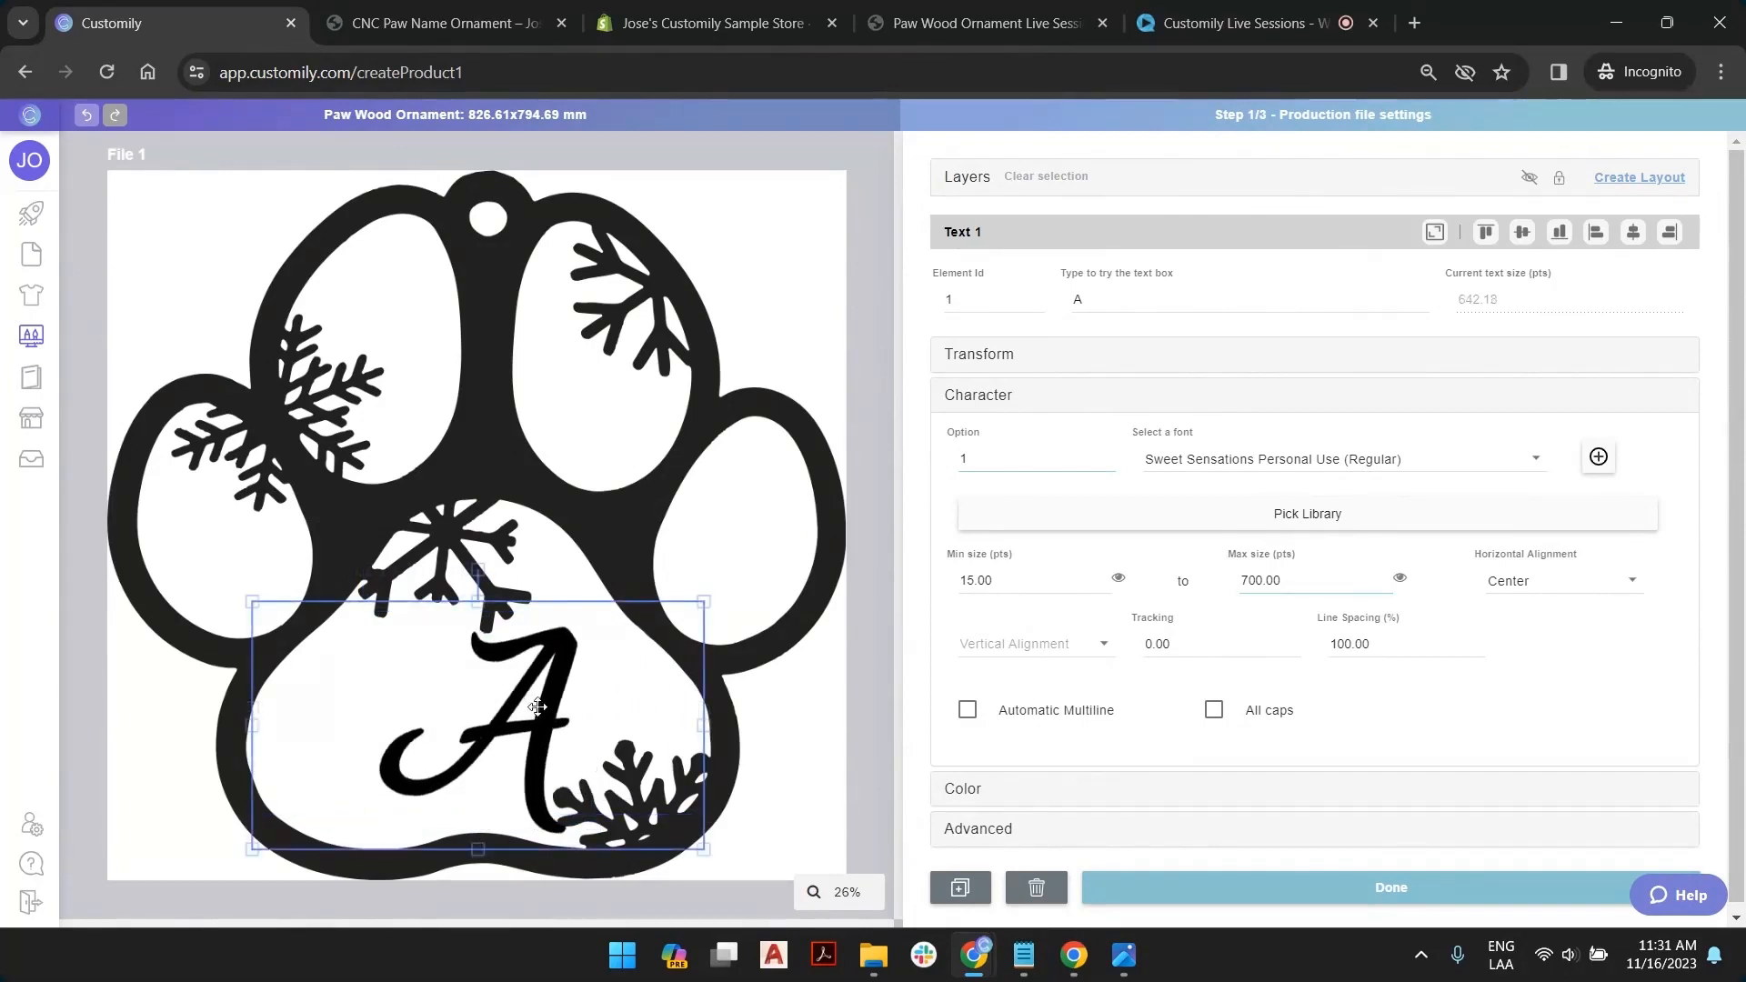
mouse_move(546, 683)
mouse_down()
mouse_move(547, 698)
mouse_move(529, 679)
mouse_up()
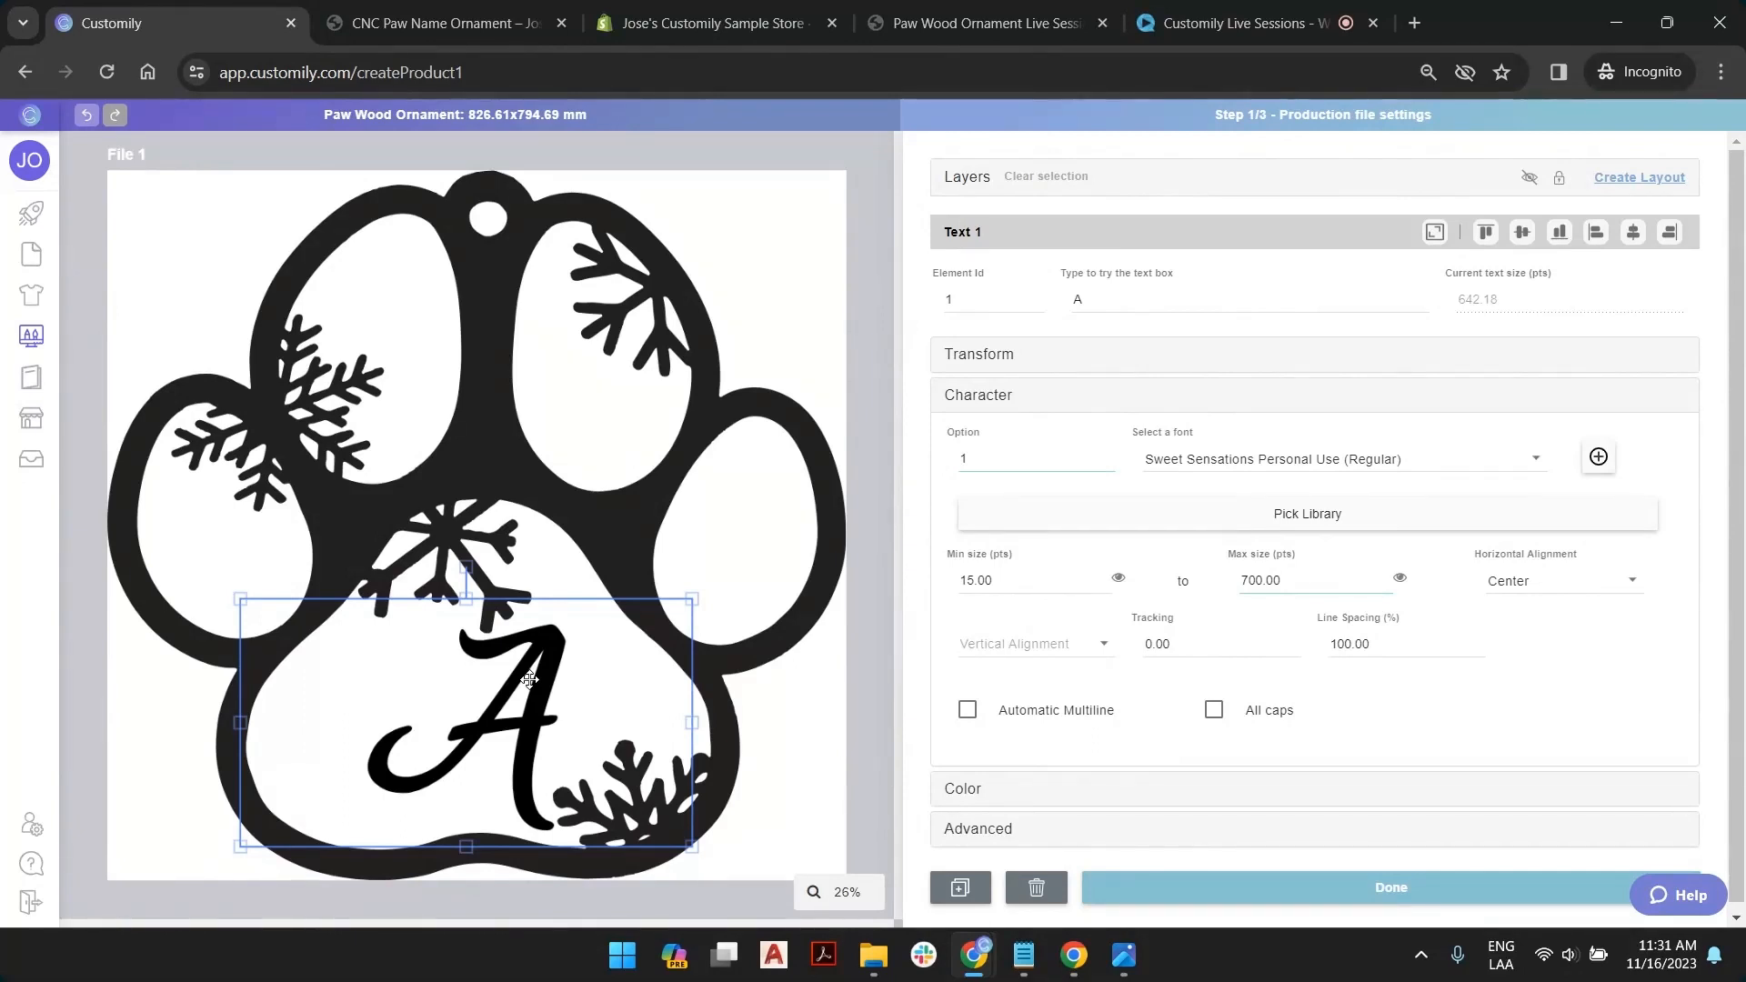
drag(545, 658, 552, 648)
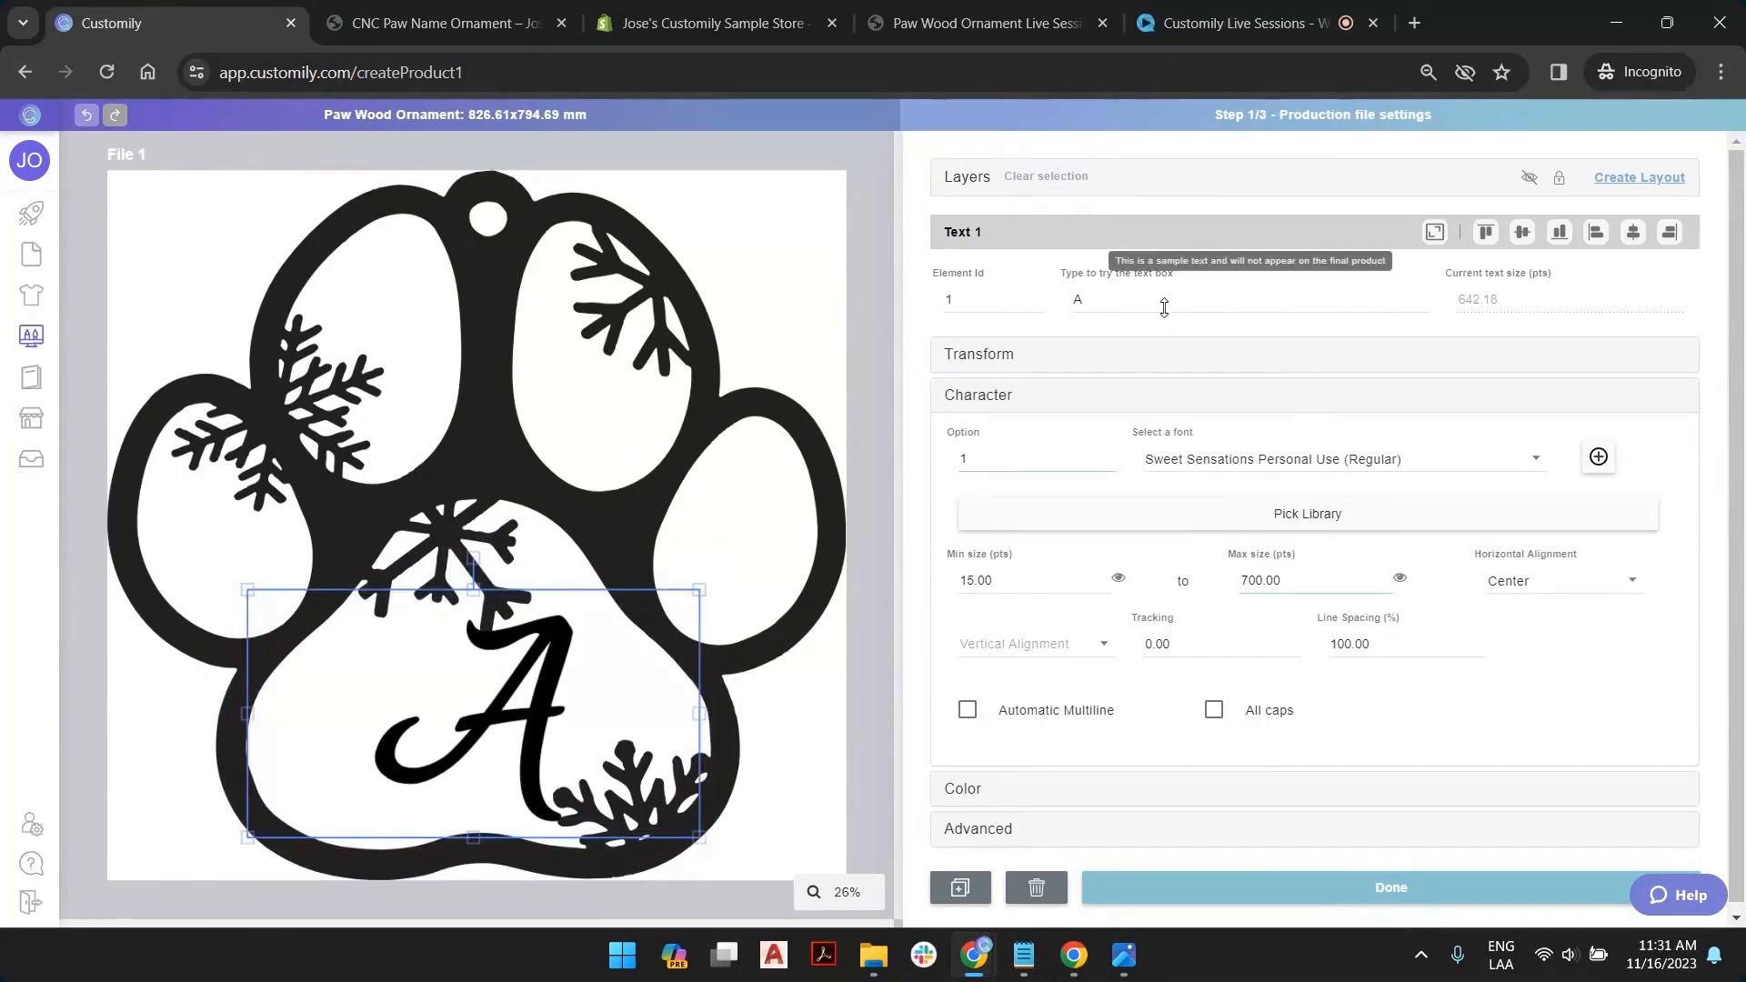
Test the text box's fit with the sample text "svfs grey er", and replace it with "Wil"
double_click(1096, 297)
text(svfs grey er)
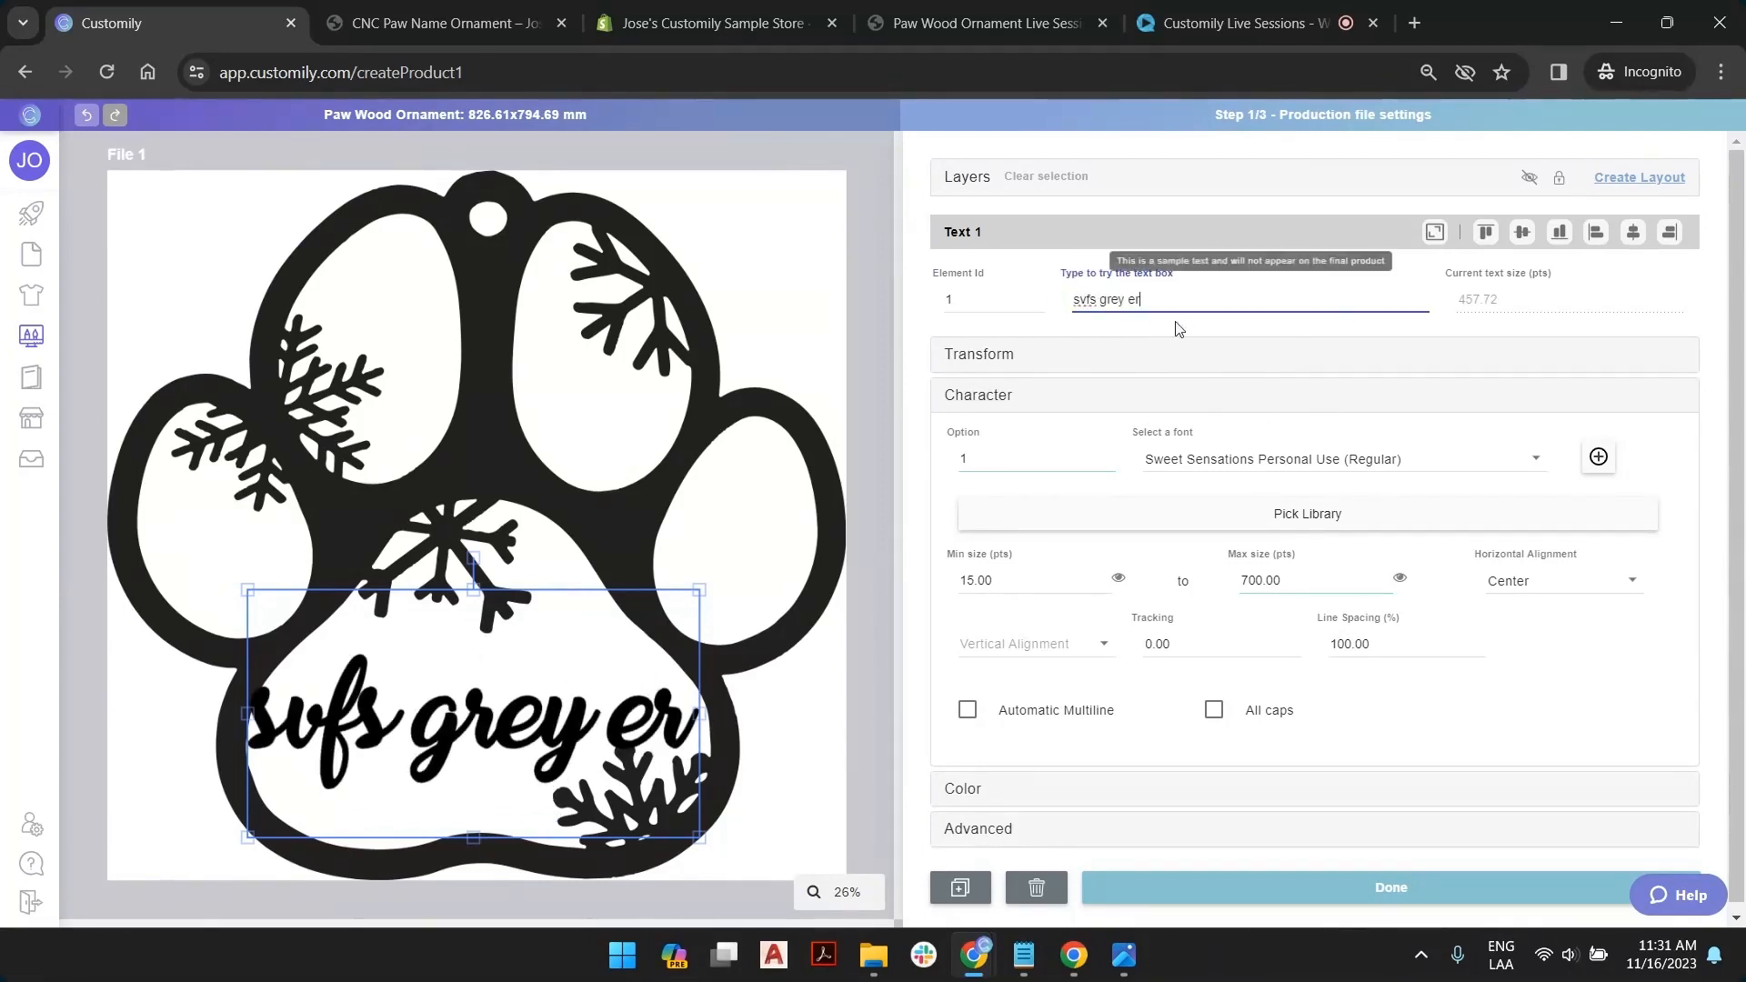
drag(1145, 302, 1069, 300)
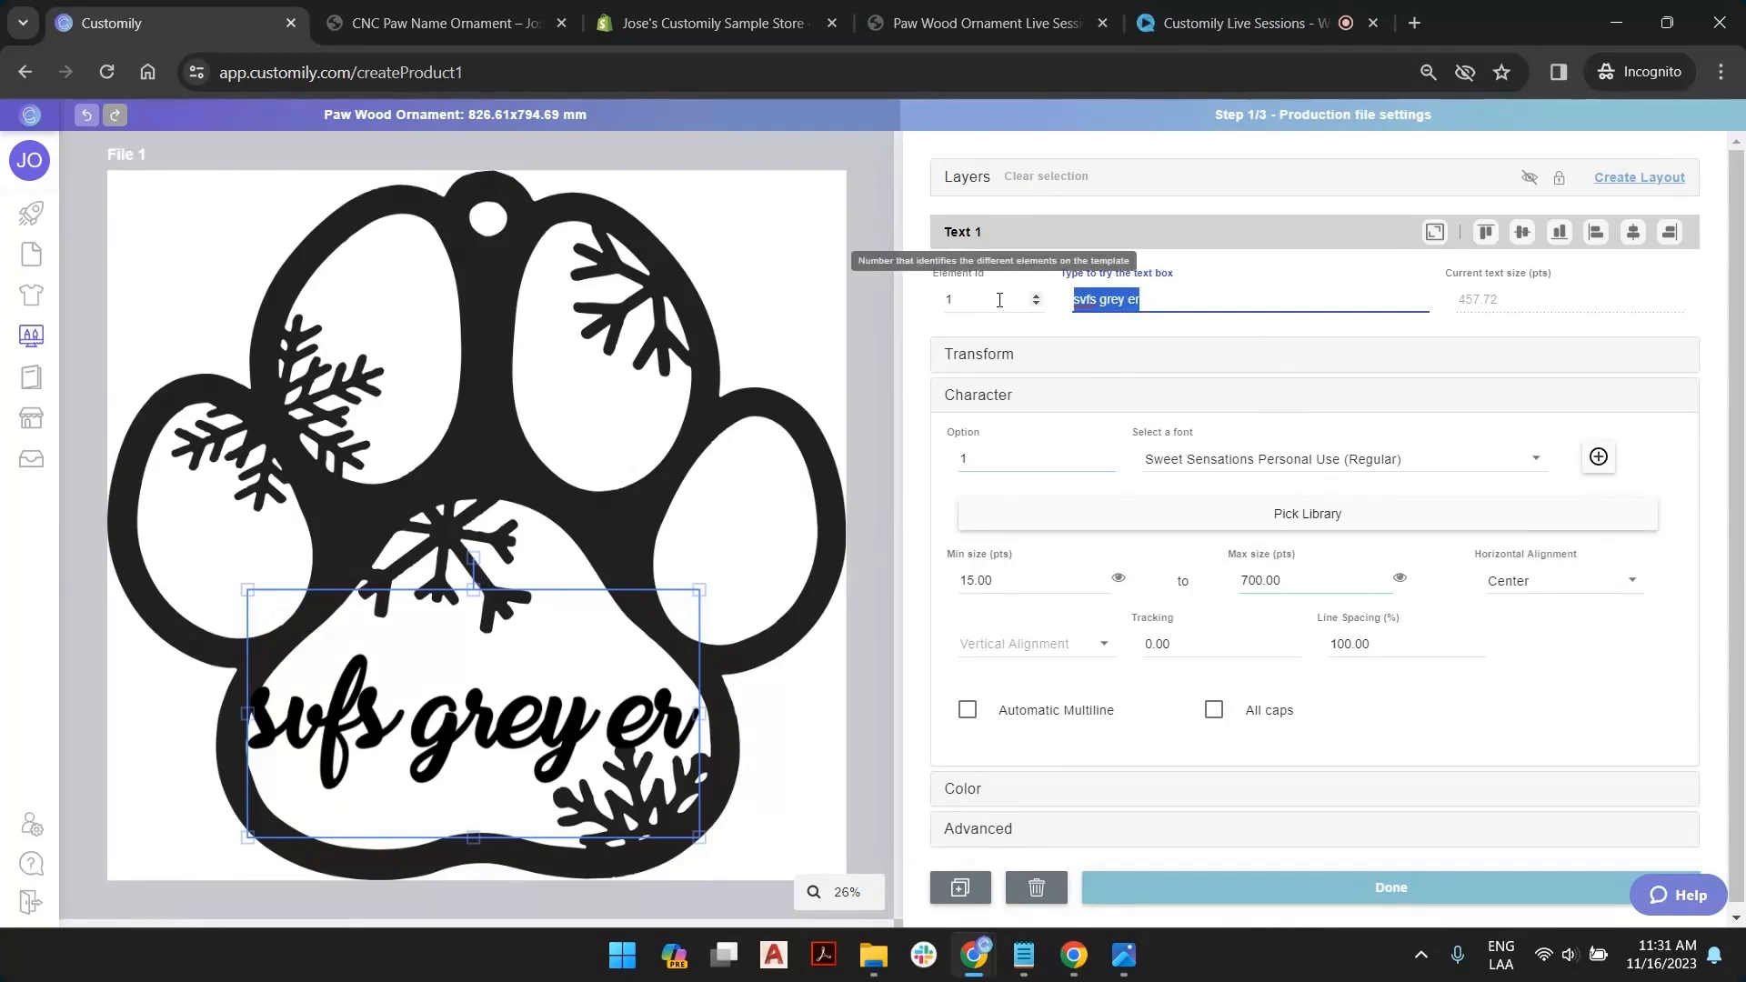
text(Wil)
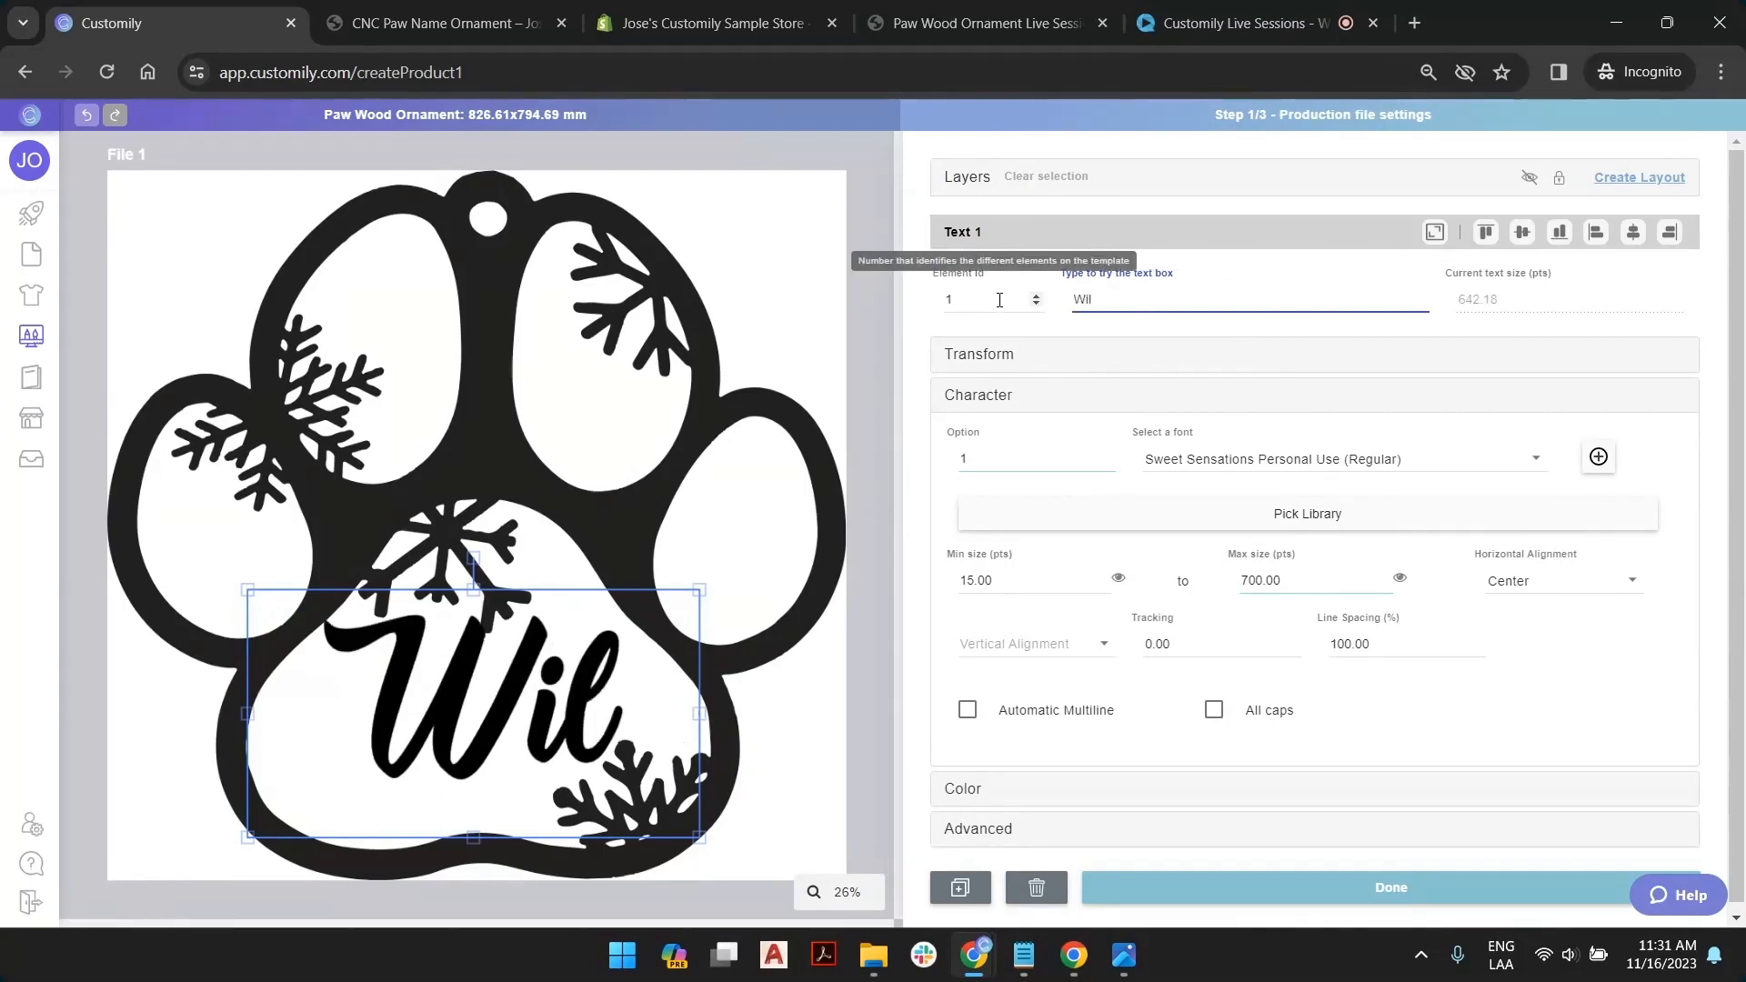
Test the text box's fit with longer sample text such as "Wilwur" and "Wilwurgg", ending with "Wilwurgo"
text(wur)
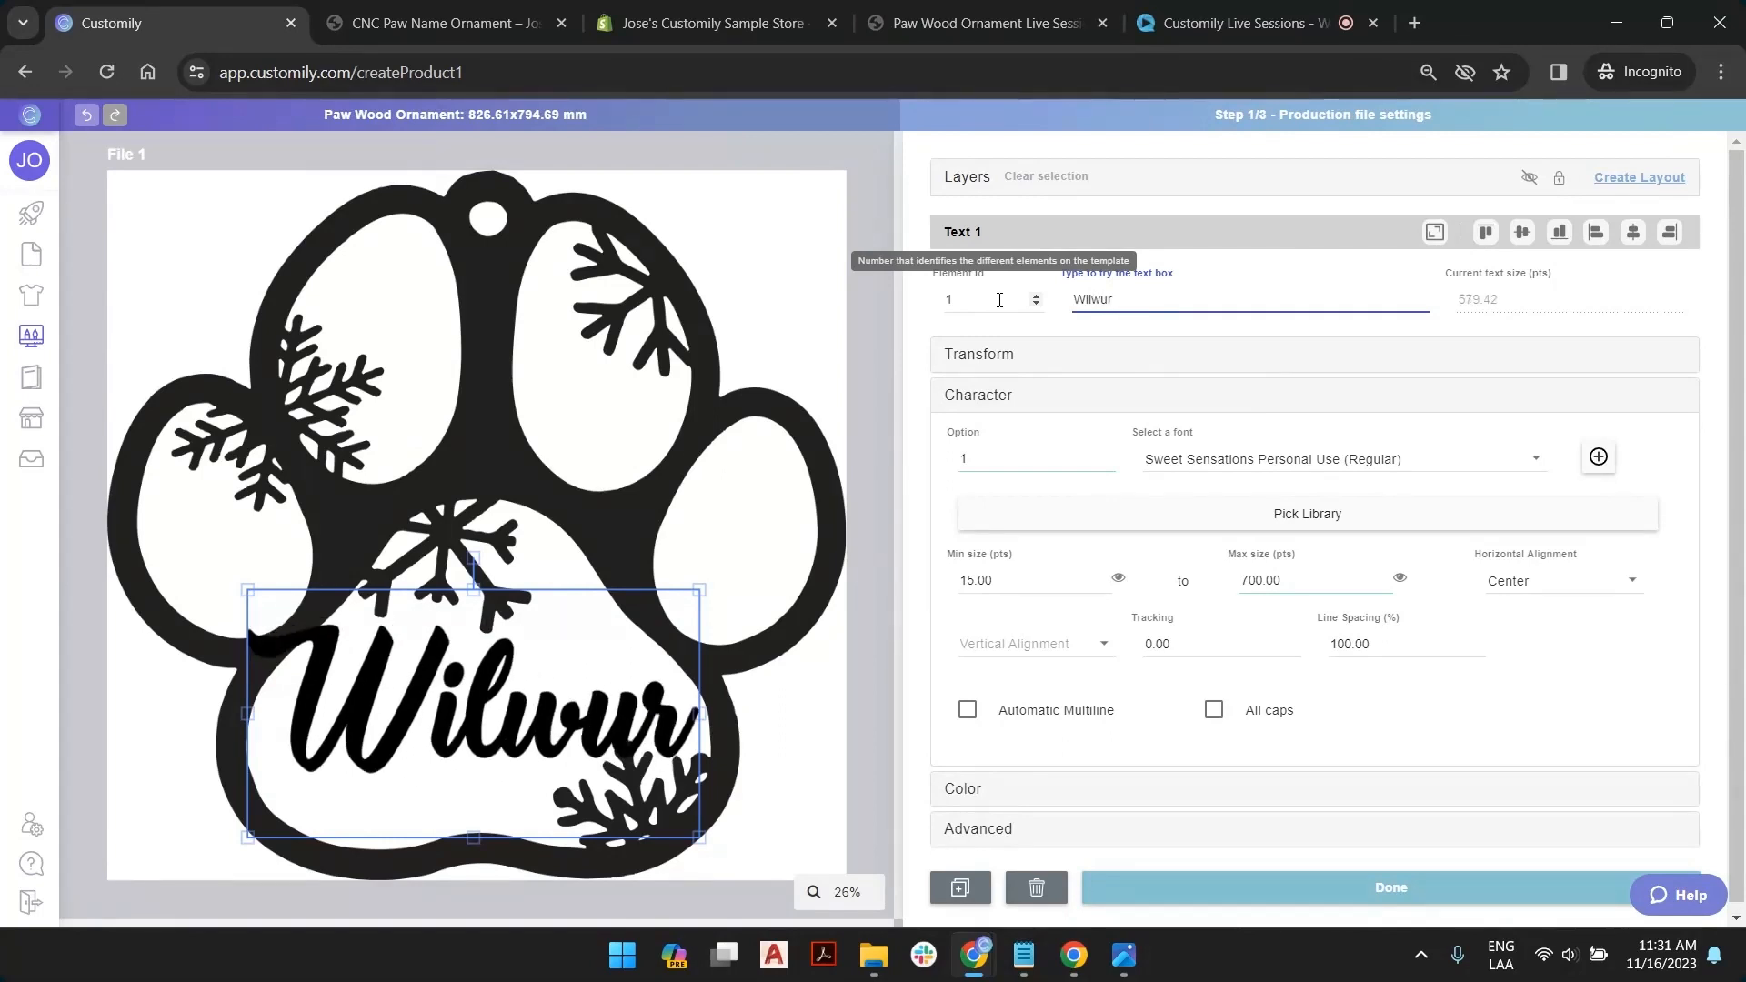
text(g)
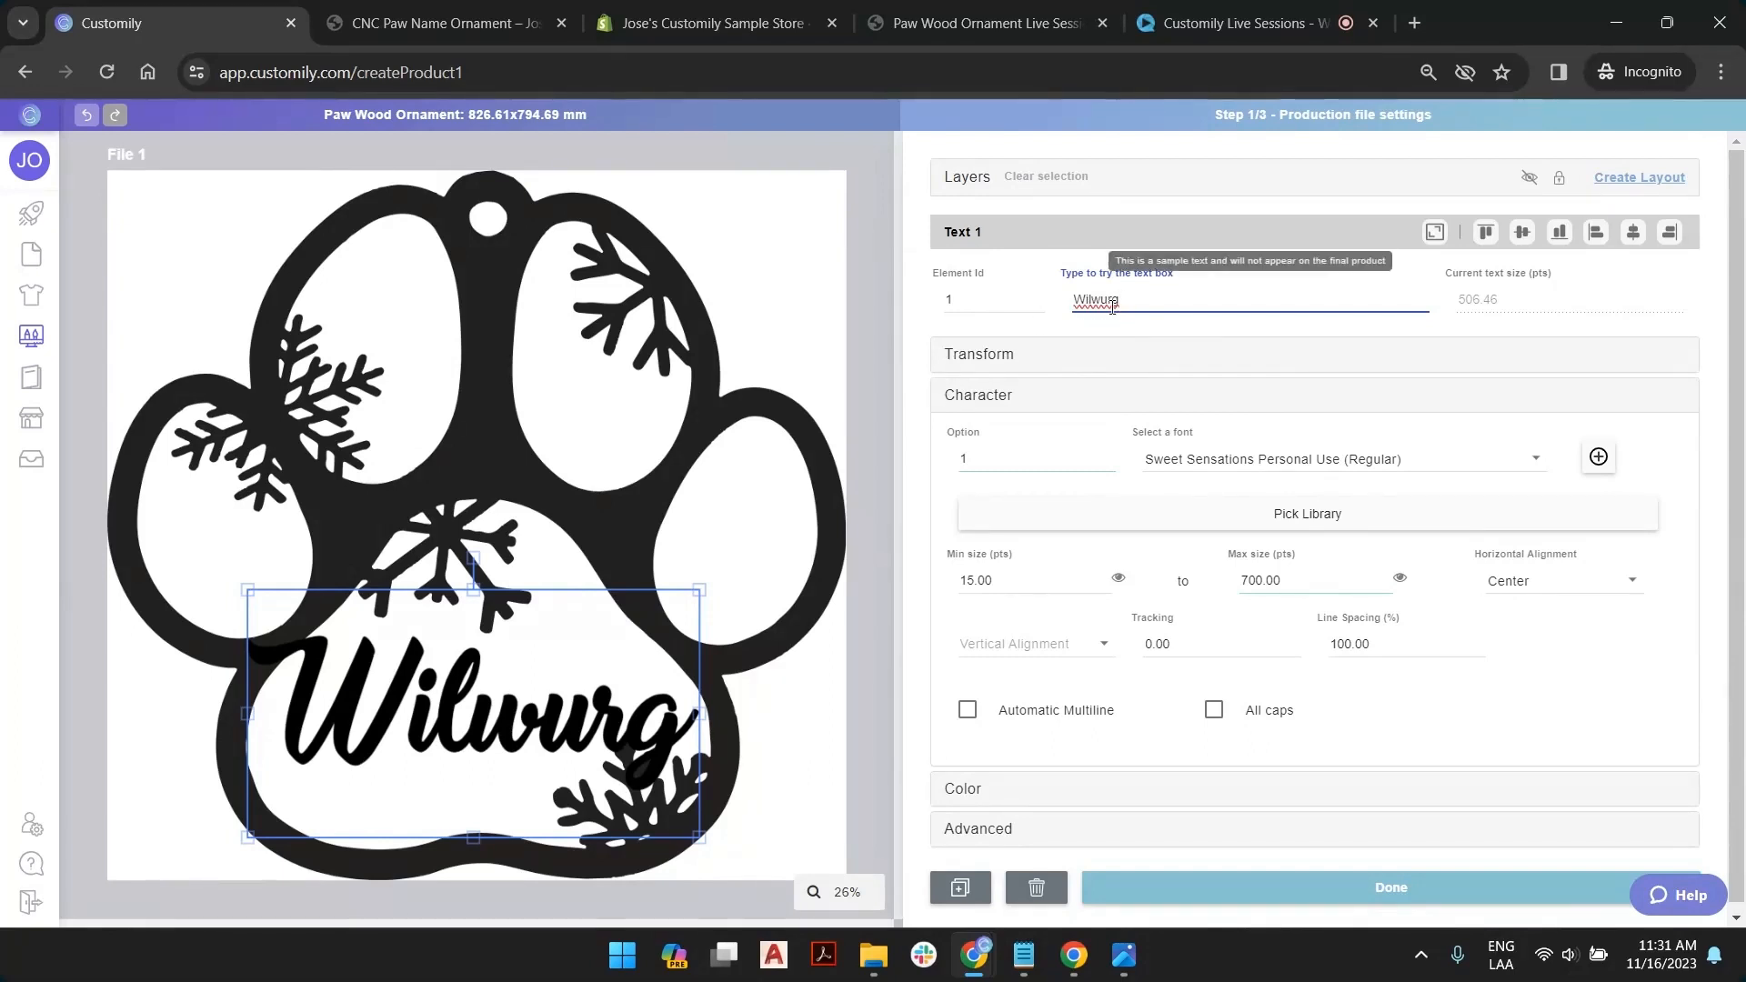
text(g)
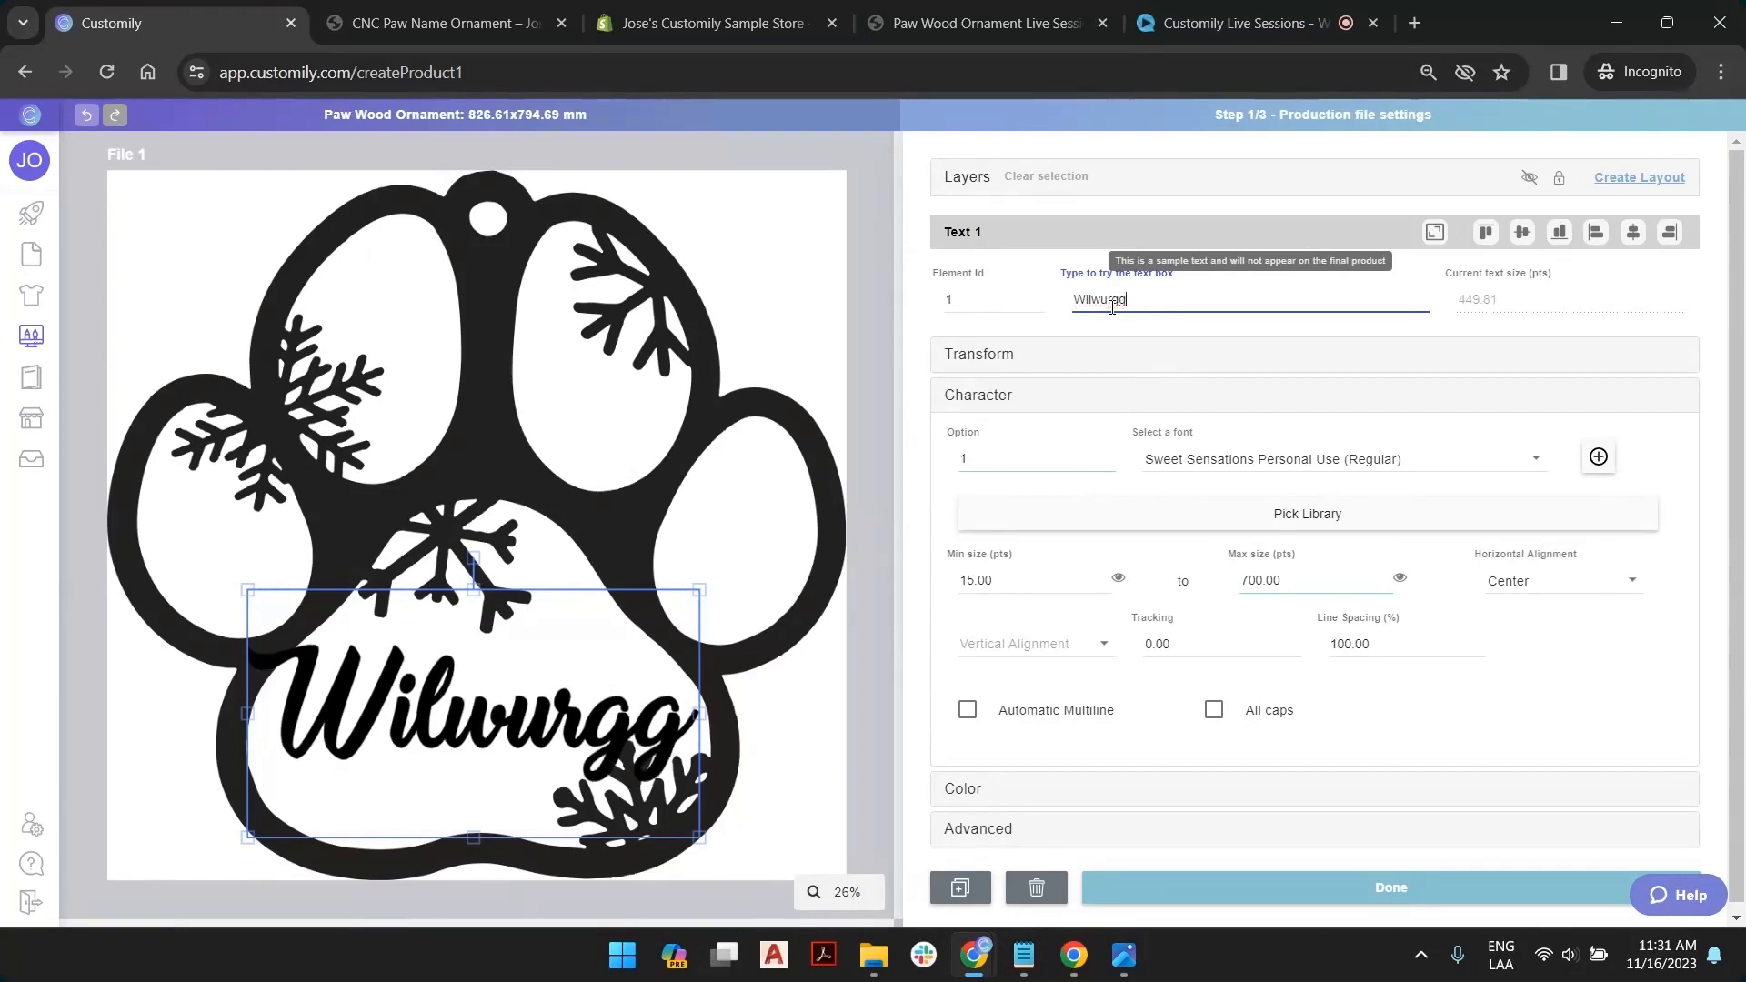
key(BackSpace)
text(j)
key(BackSpace)
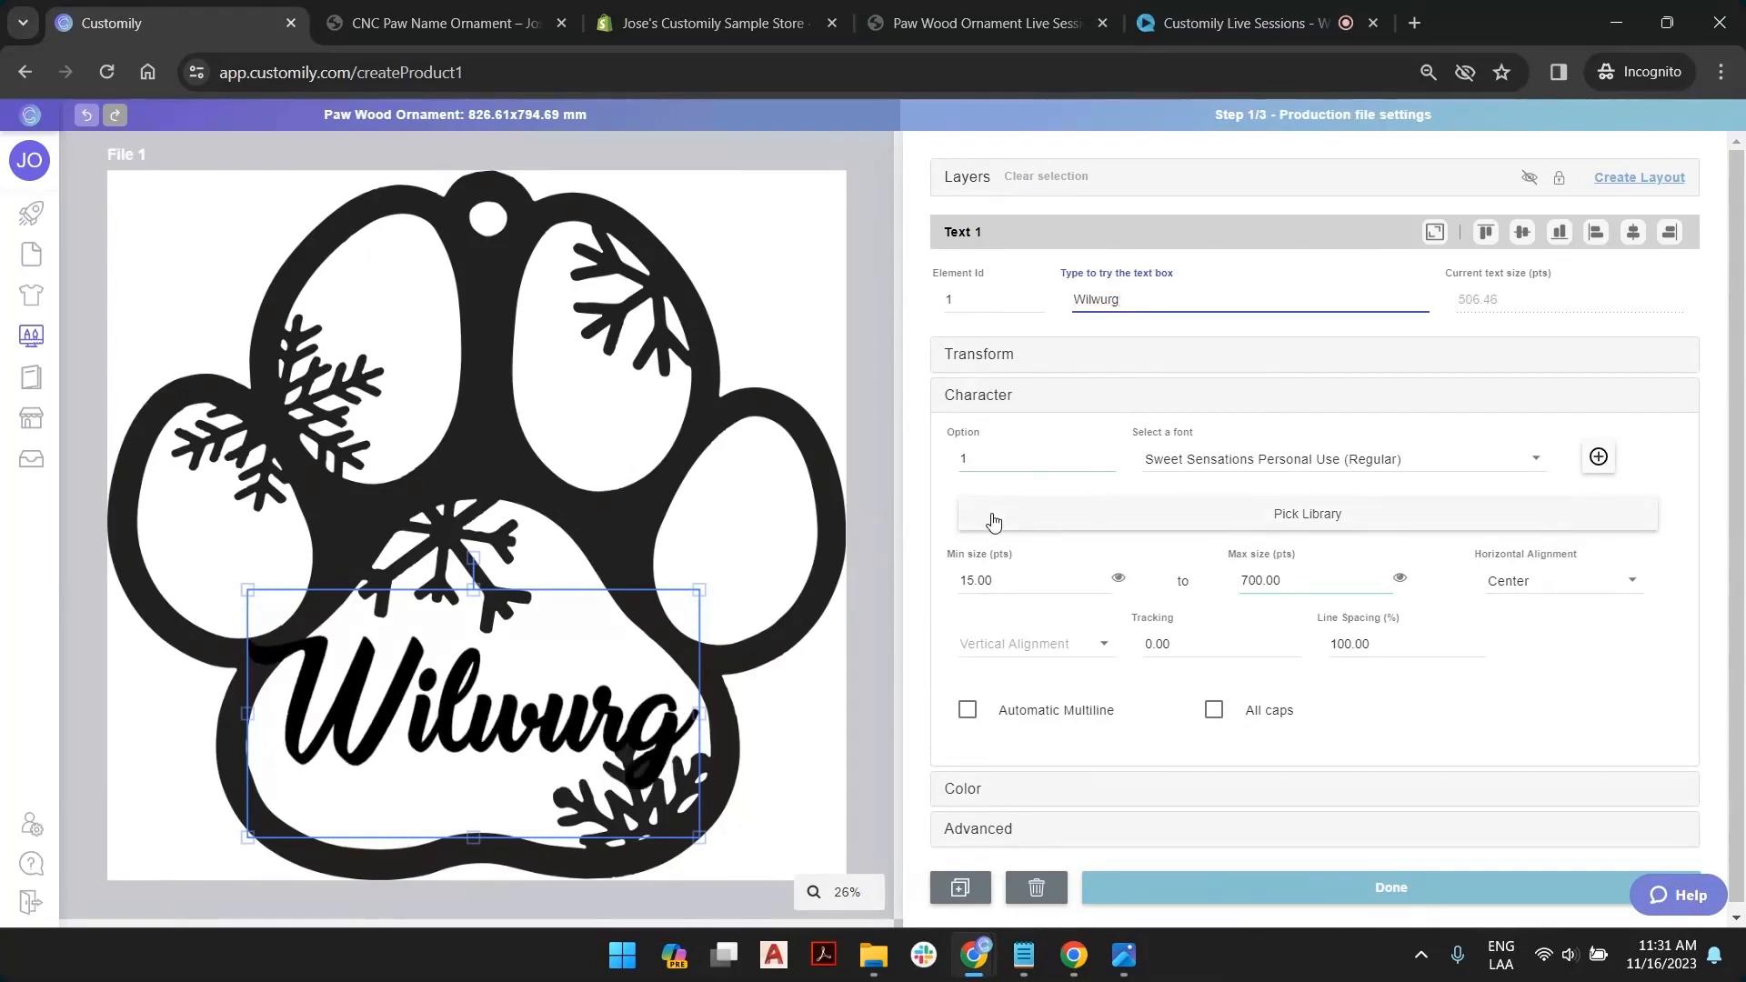
text(J)
key(BackSpace)
text(o)
key(BackSpace)
text(o)
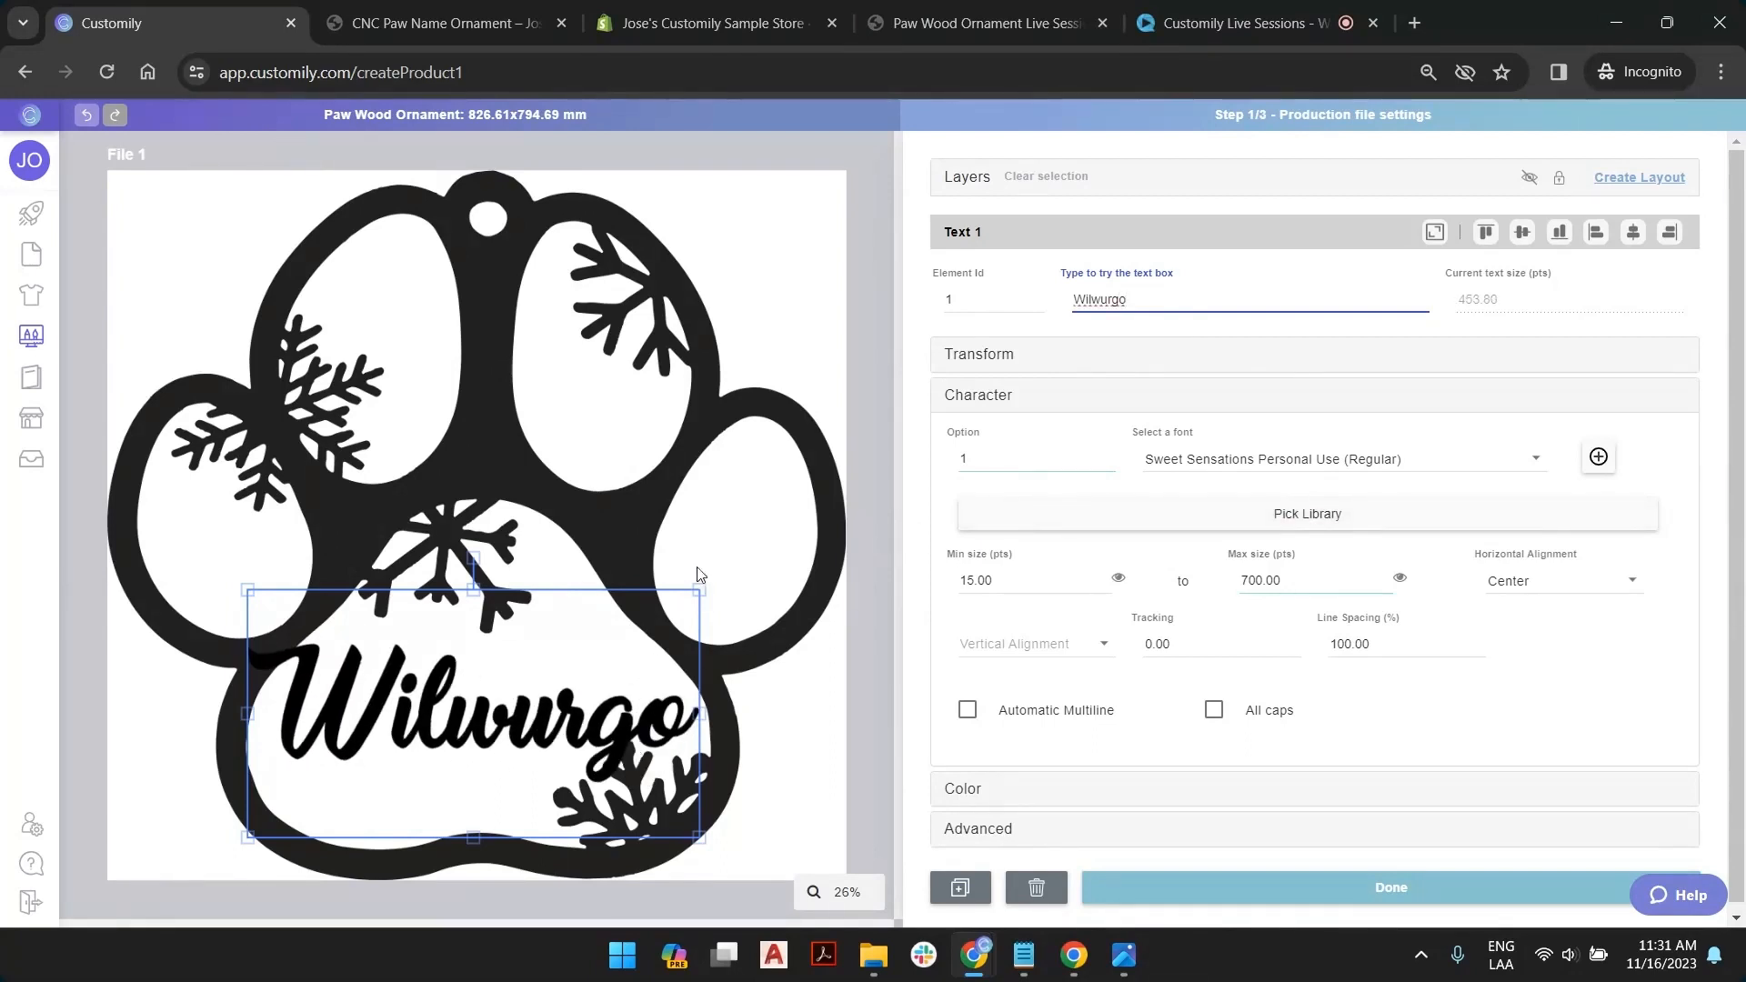
Tilt the text box slightly counterclockwise and move and widen it to span the paw's main pad from edge to edge
drag(592, 726, 651, 763)
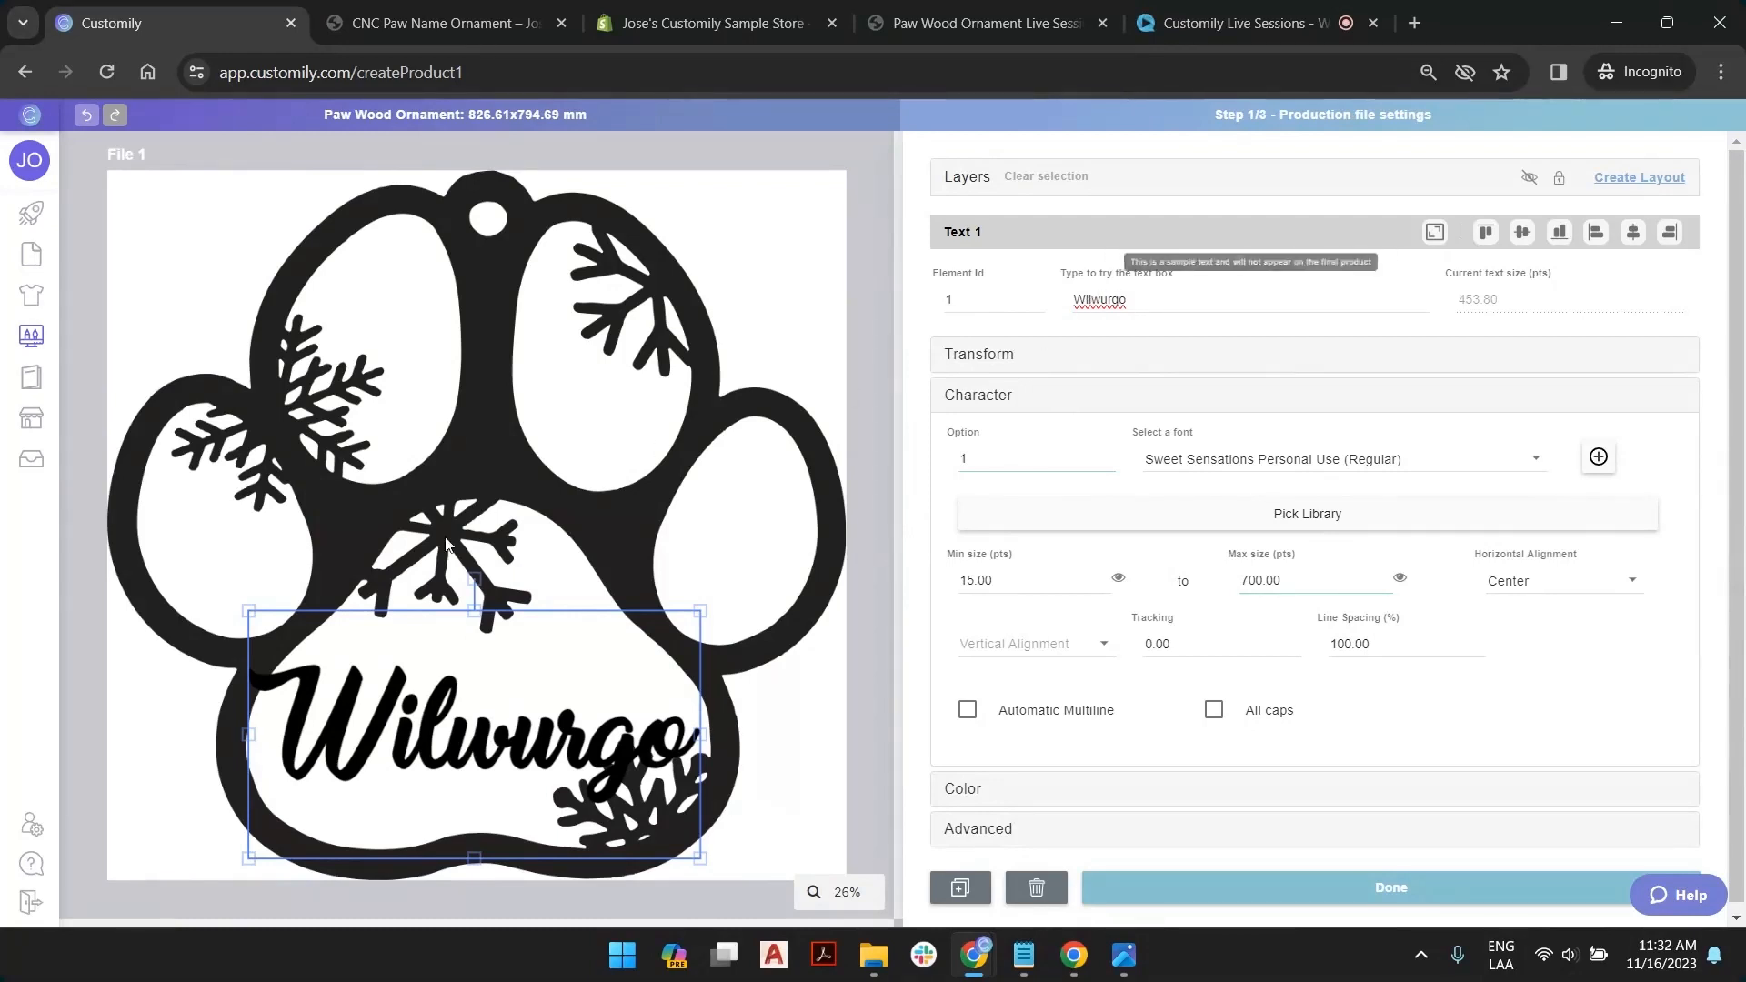
double_click(1079, 303)
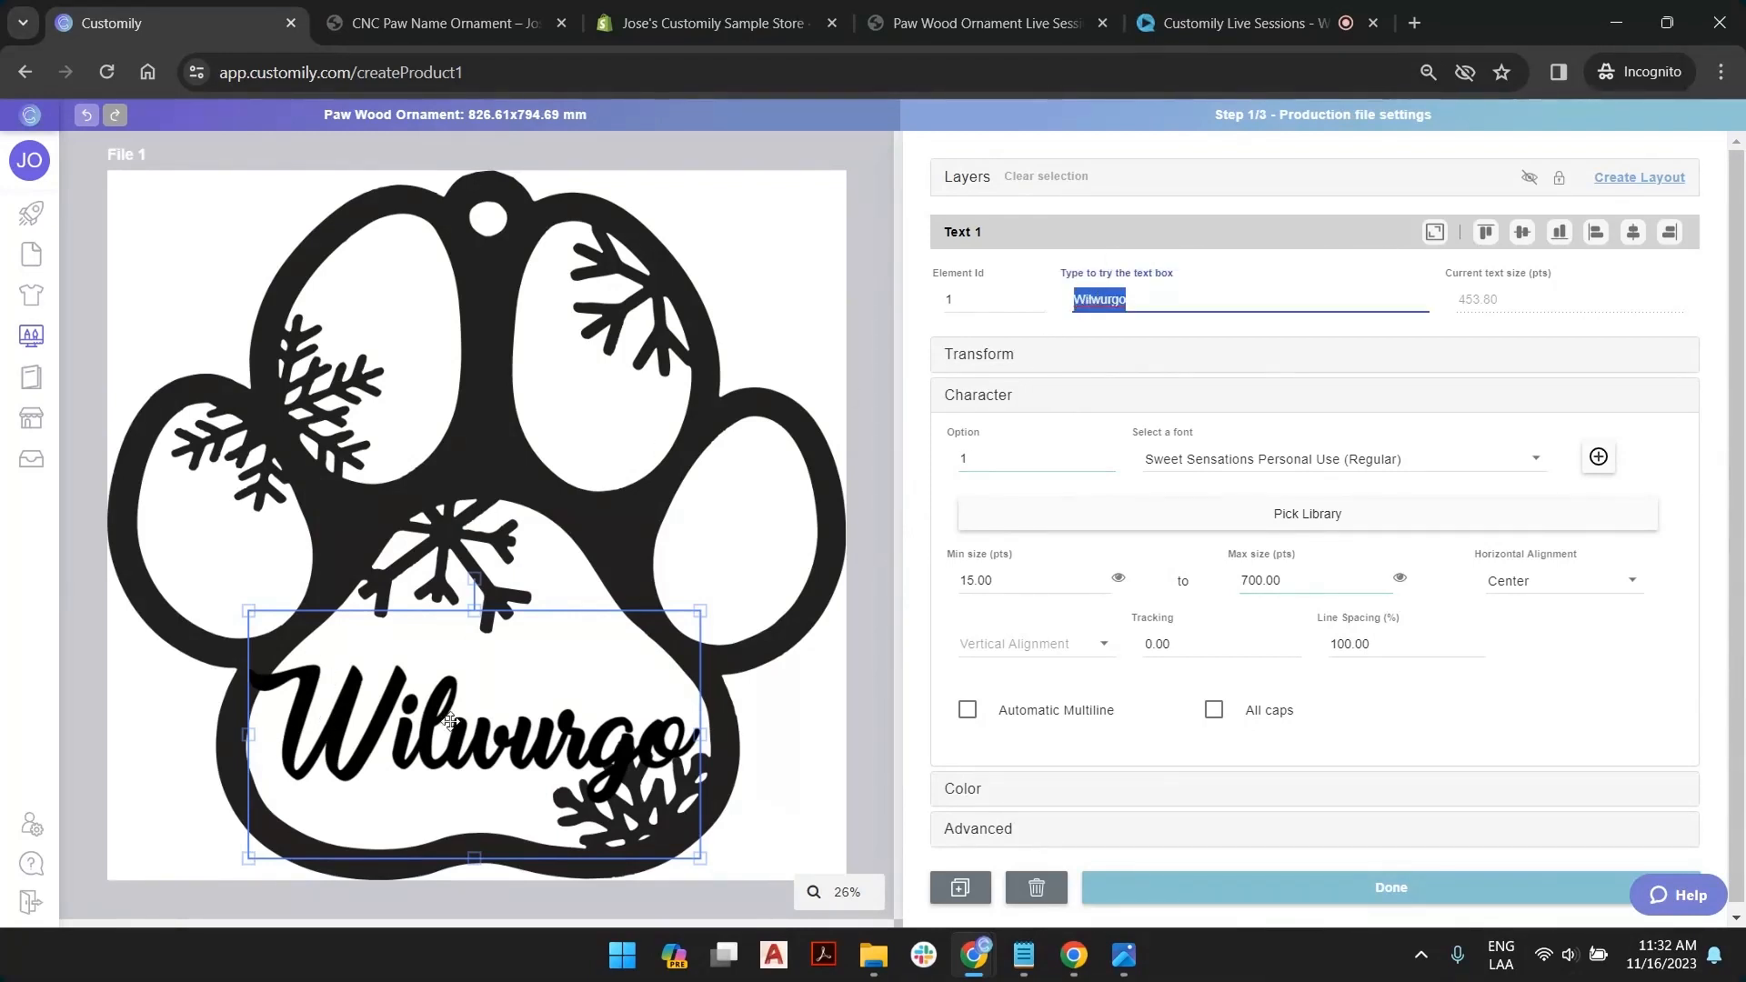
mouse_move(537, 677)
mouse_down()
mouse_move(546, 645)
mouse_move(542, 672)
mouse_up()
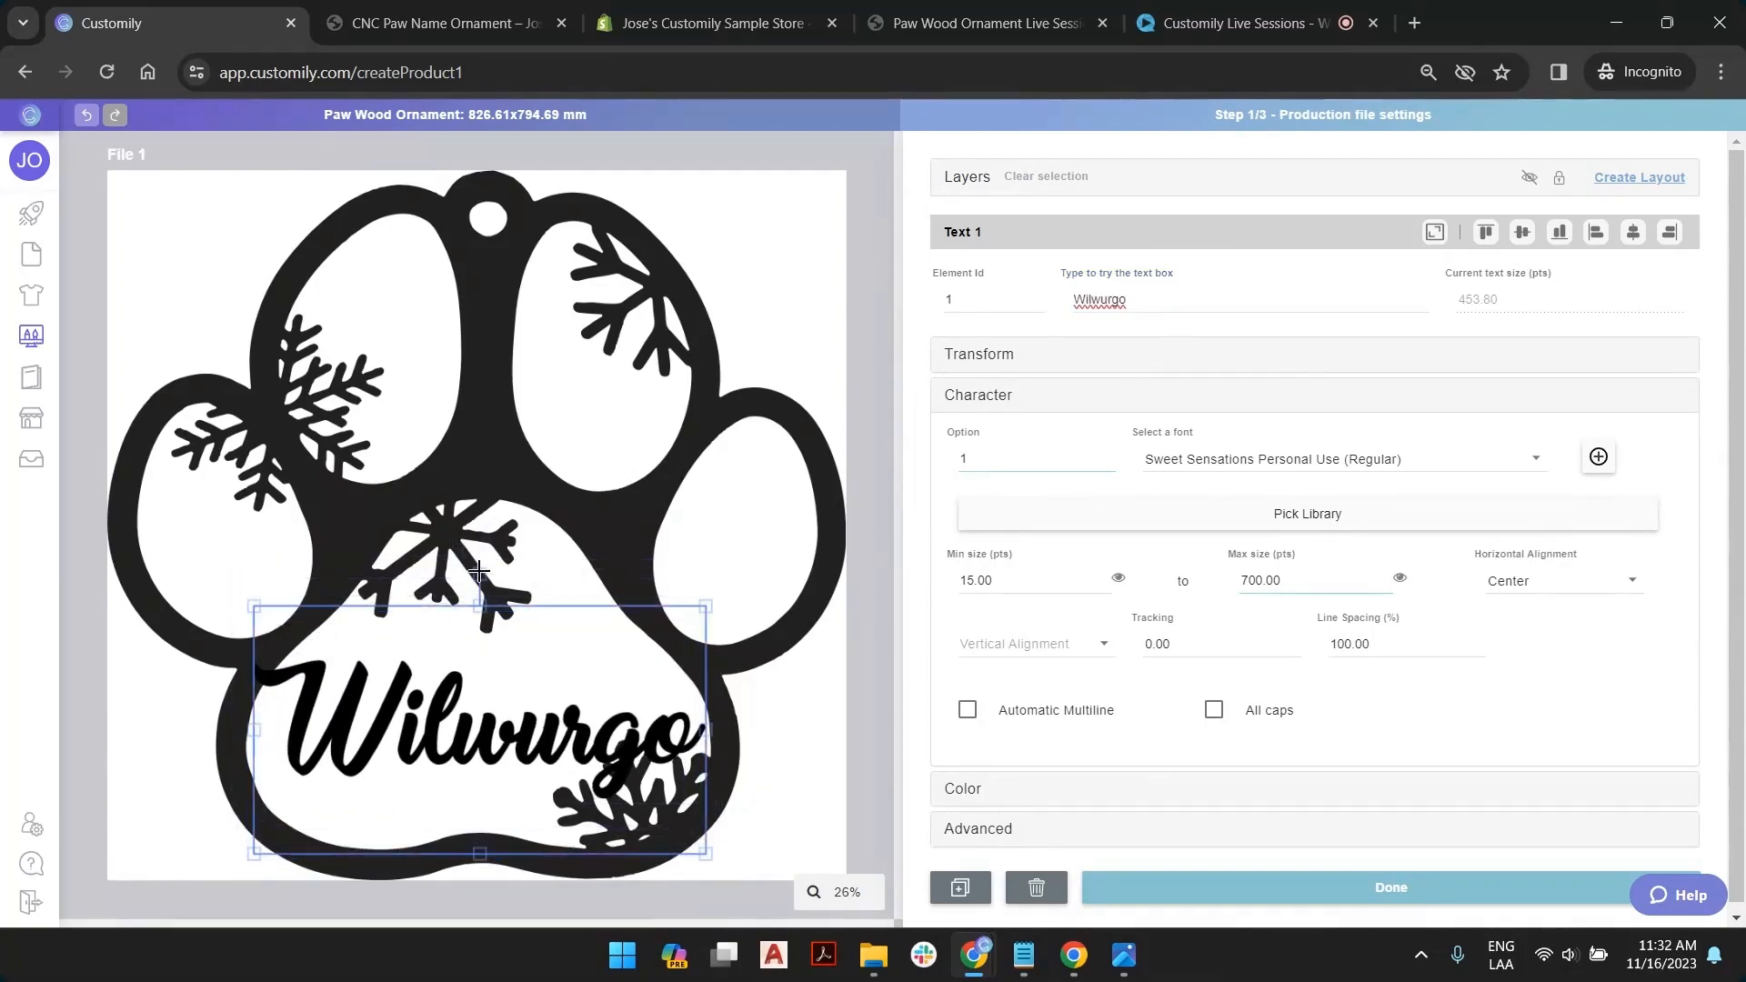
drag(479, 571, 456, 575)
drag(557, 710, 540, 707)
drag(684, 694, 717, 689)
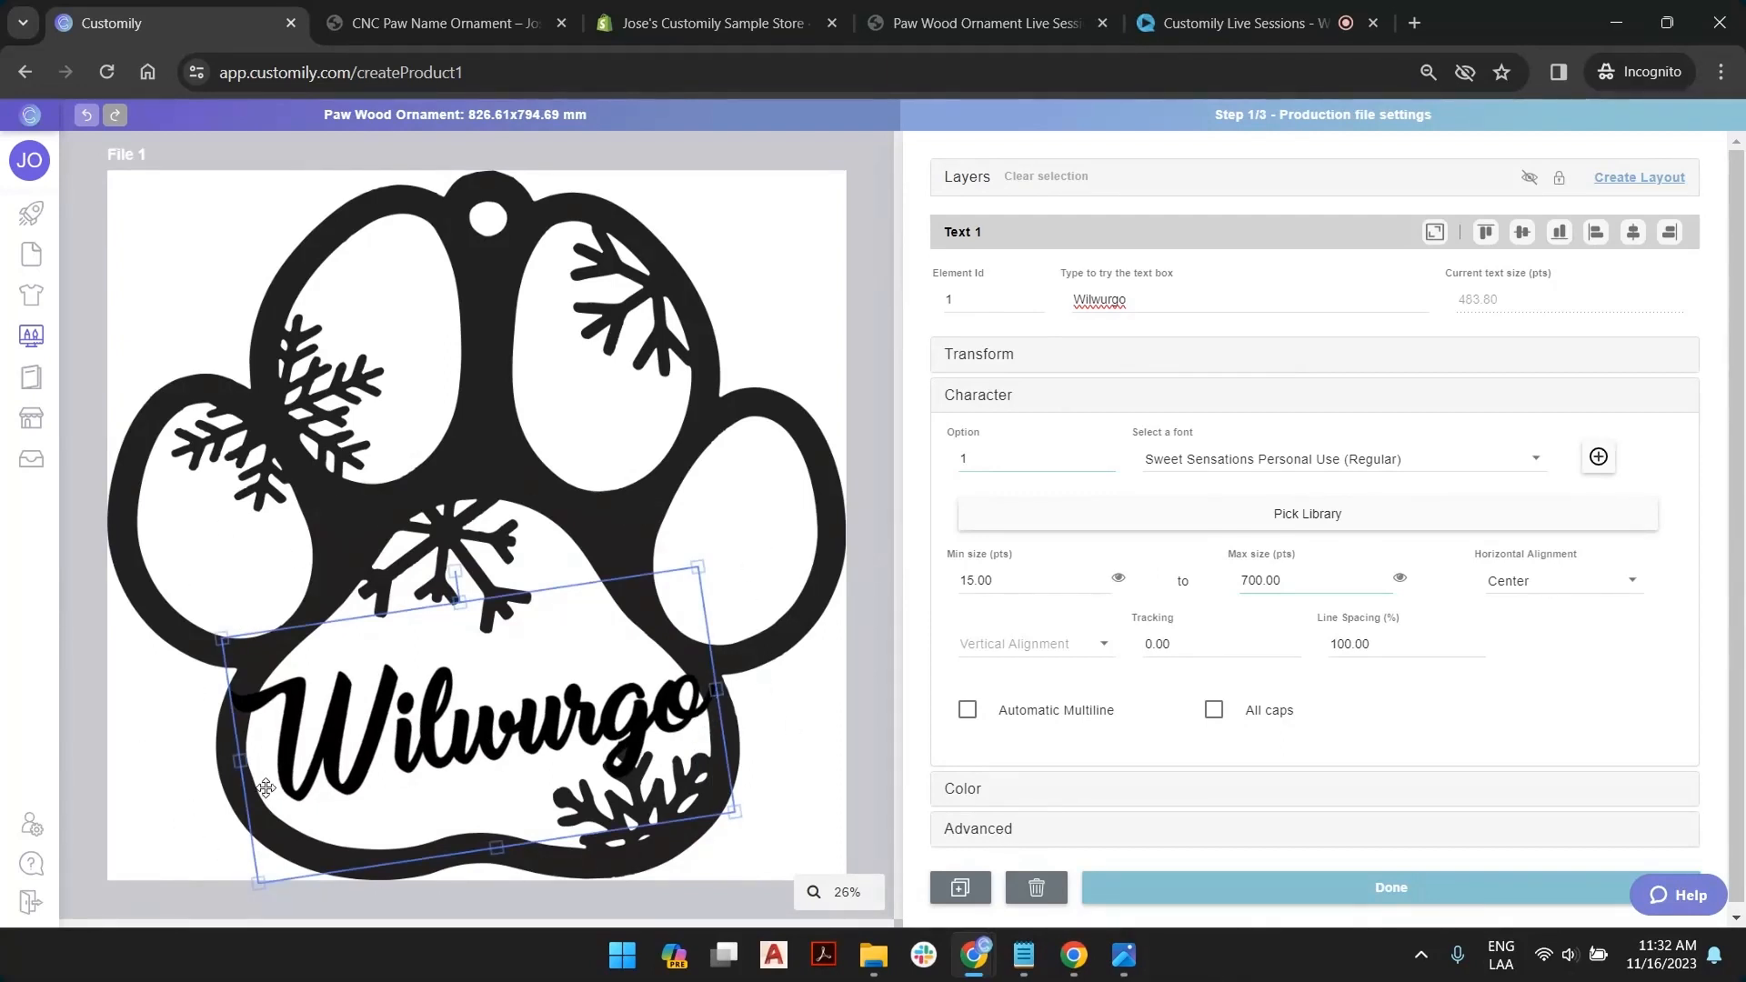
drag(241, 760, 236, 761)
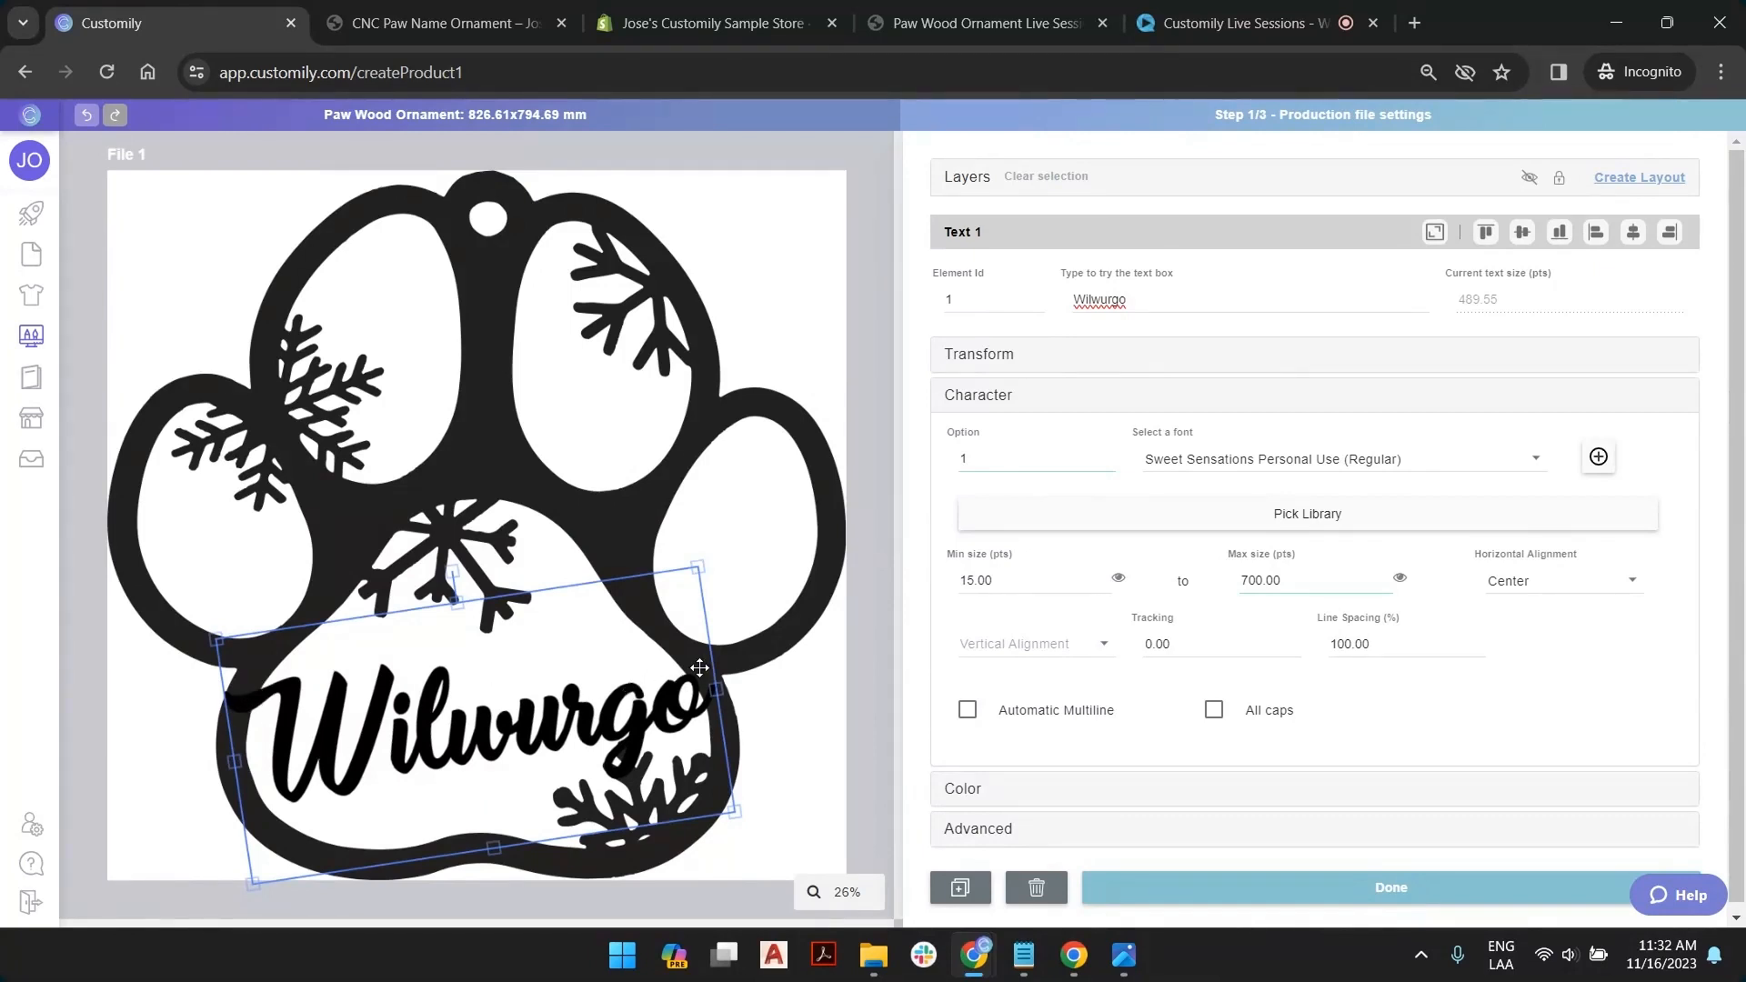
drag(715, 690, 720, 688)
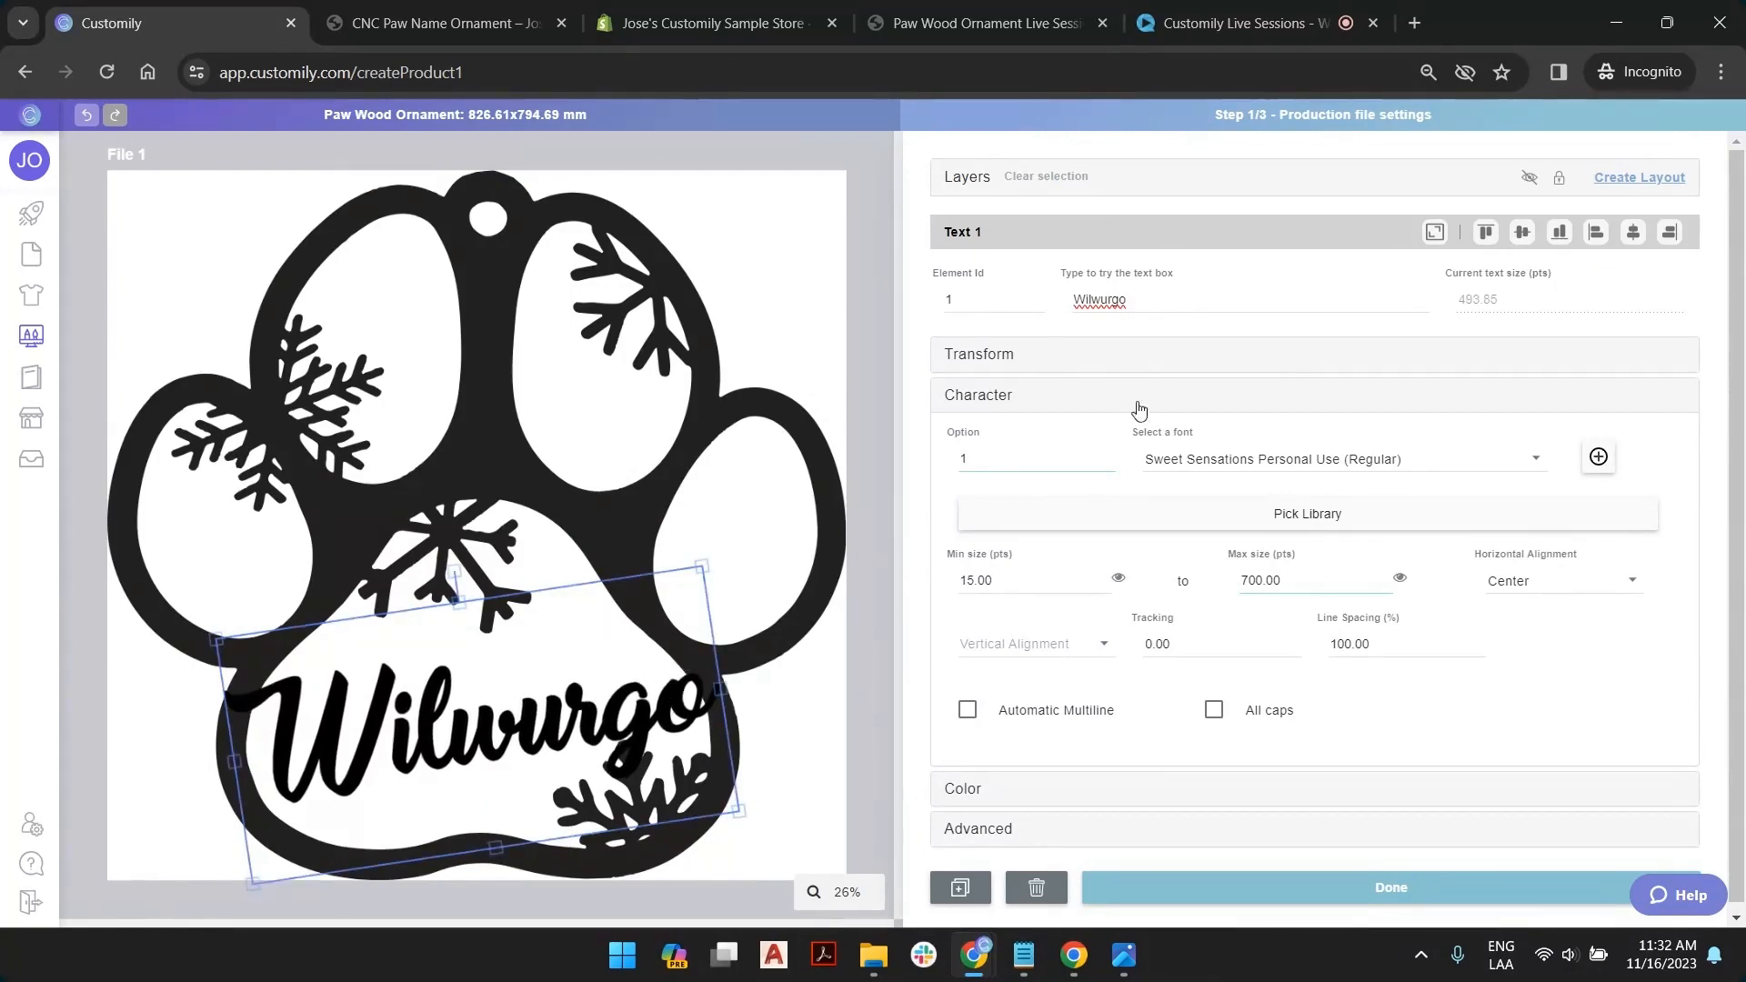
Try the sample text "Wilwurgl" in the tilted text box and fine-tune the box's width
double_click(1157, 307)
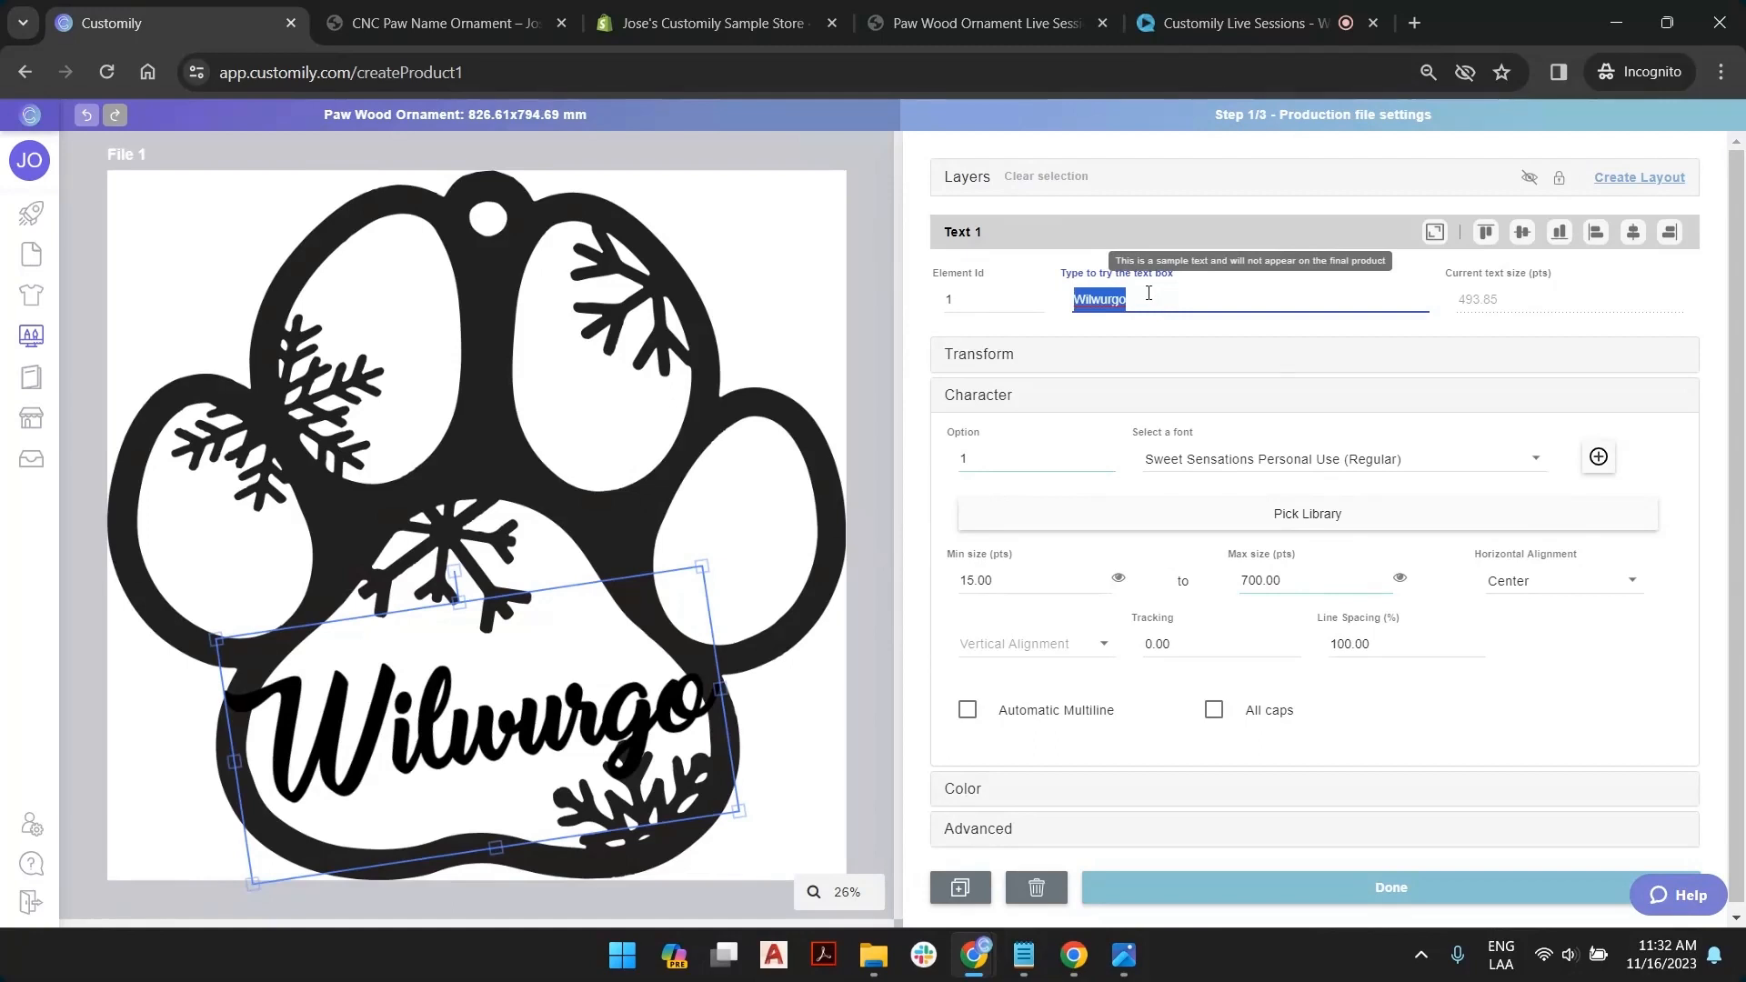
click(1149, 293)
key(BackSpace)
text(l)
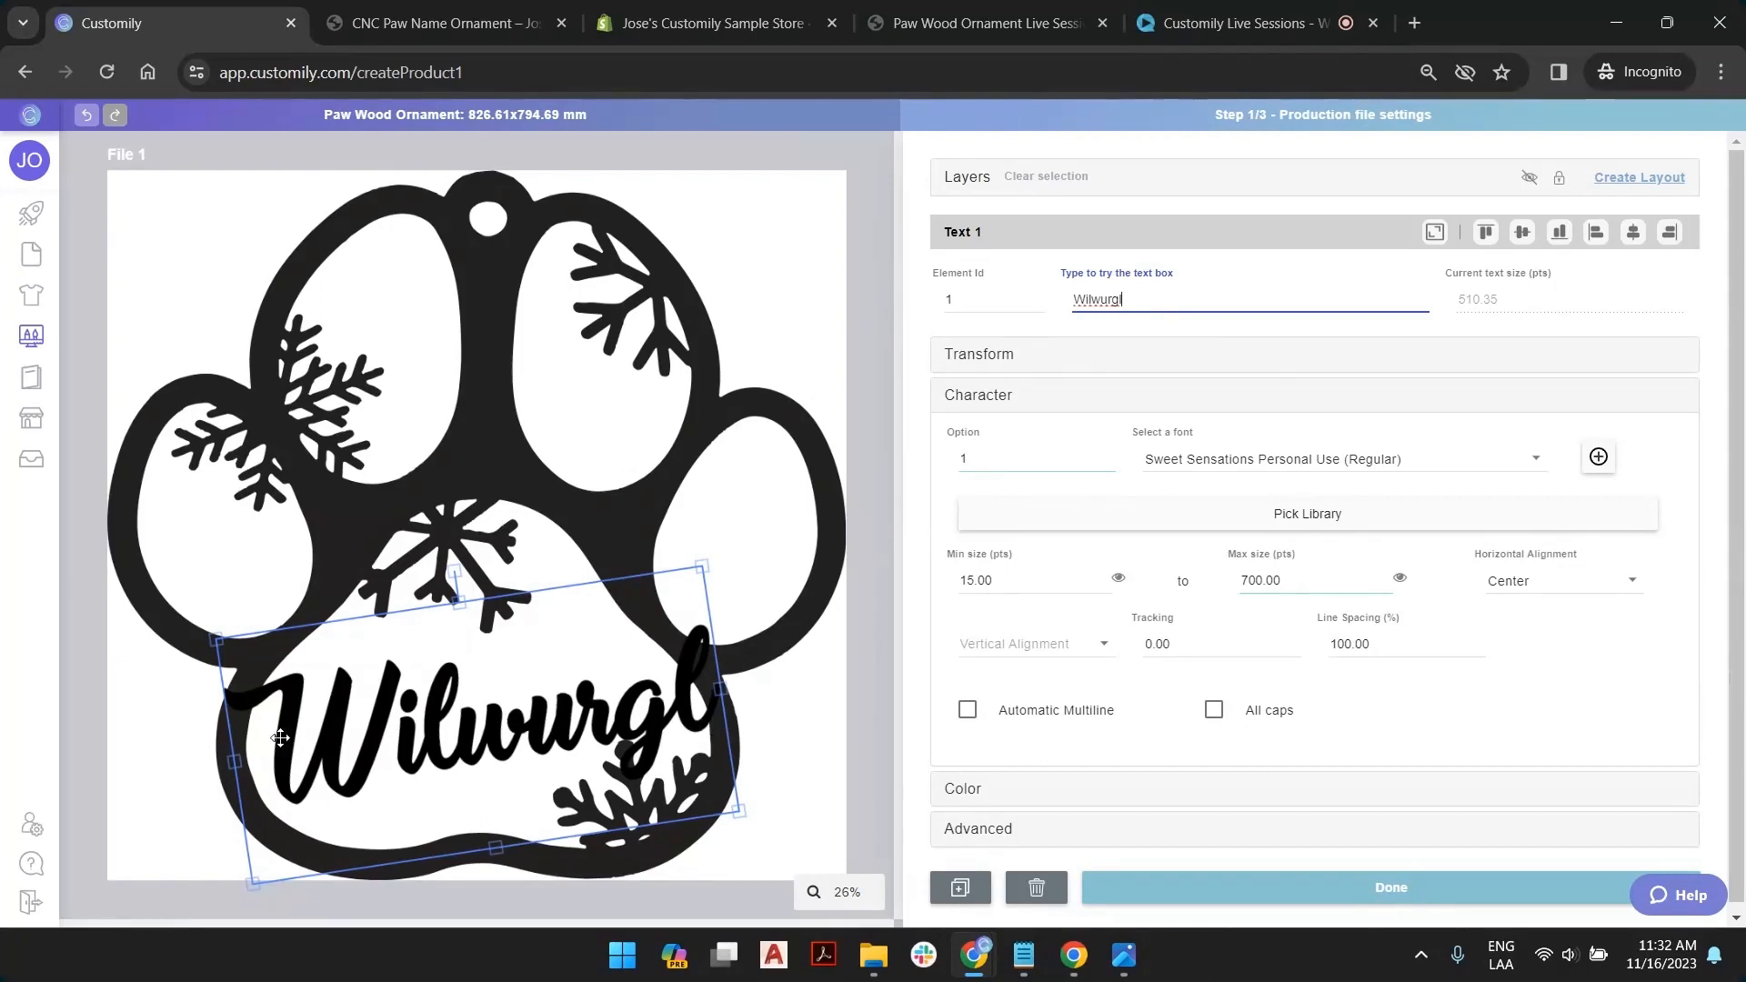
drag(238, 765, 233, 760)
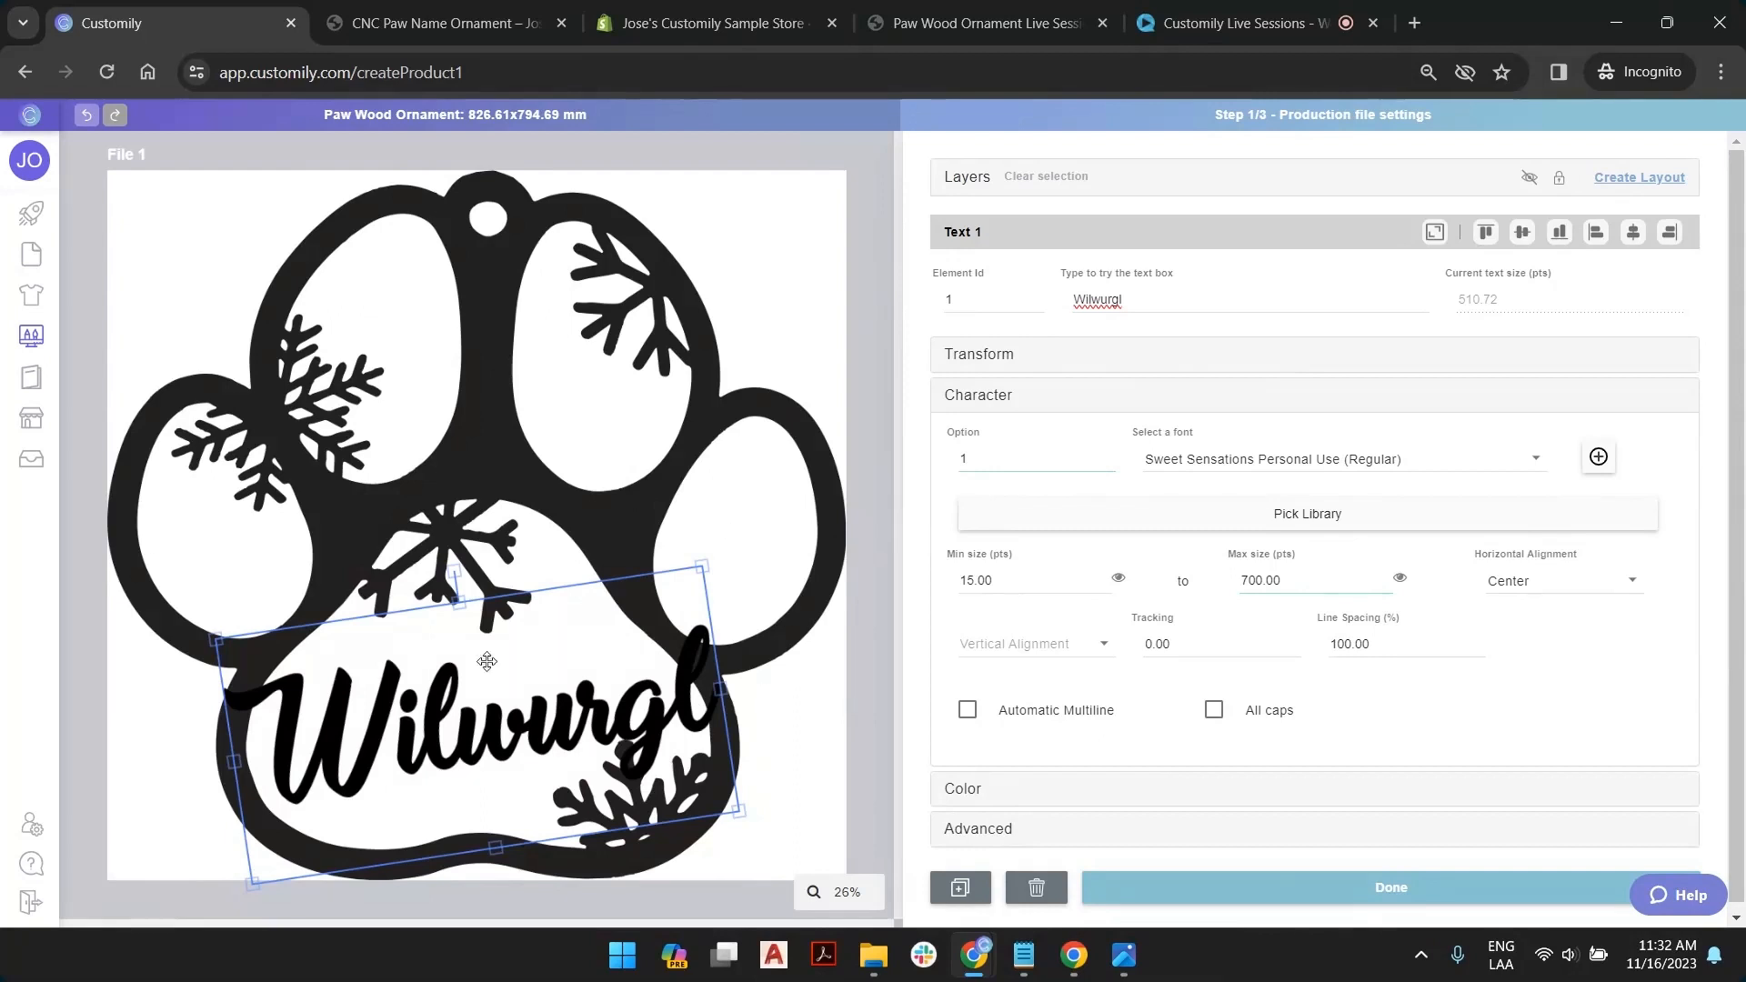
Shorten the sample text letter by letter to "Wil" to check how short names fit the tilted box
click(1161, 303)
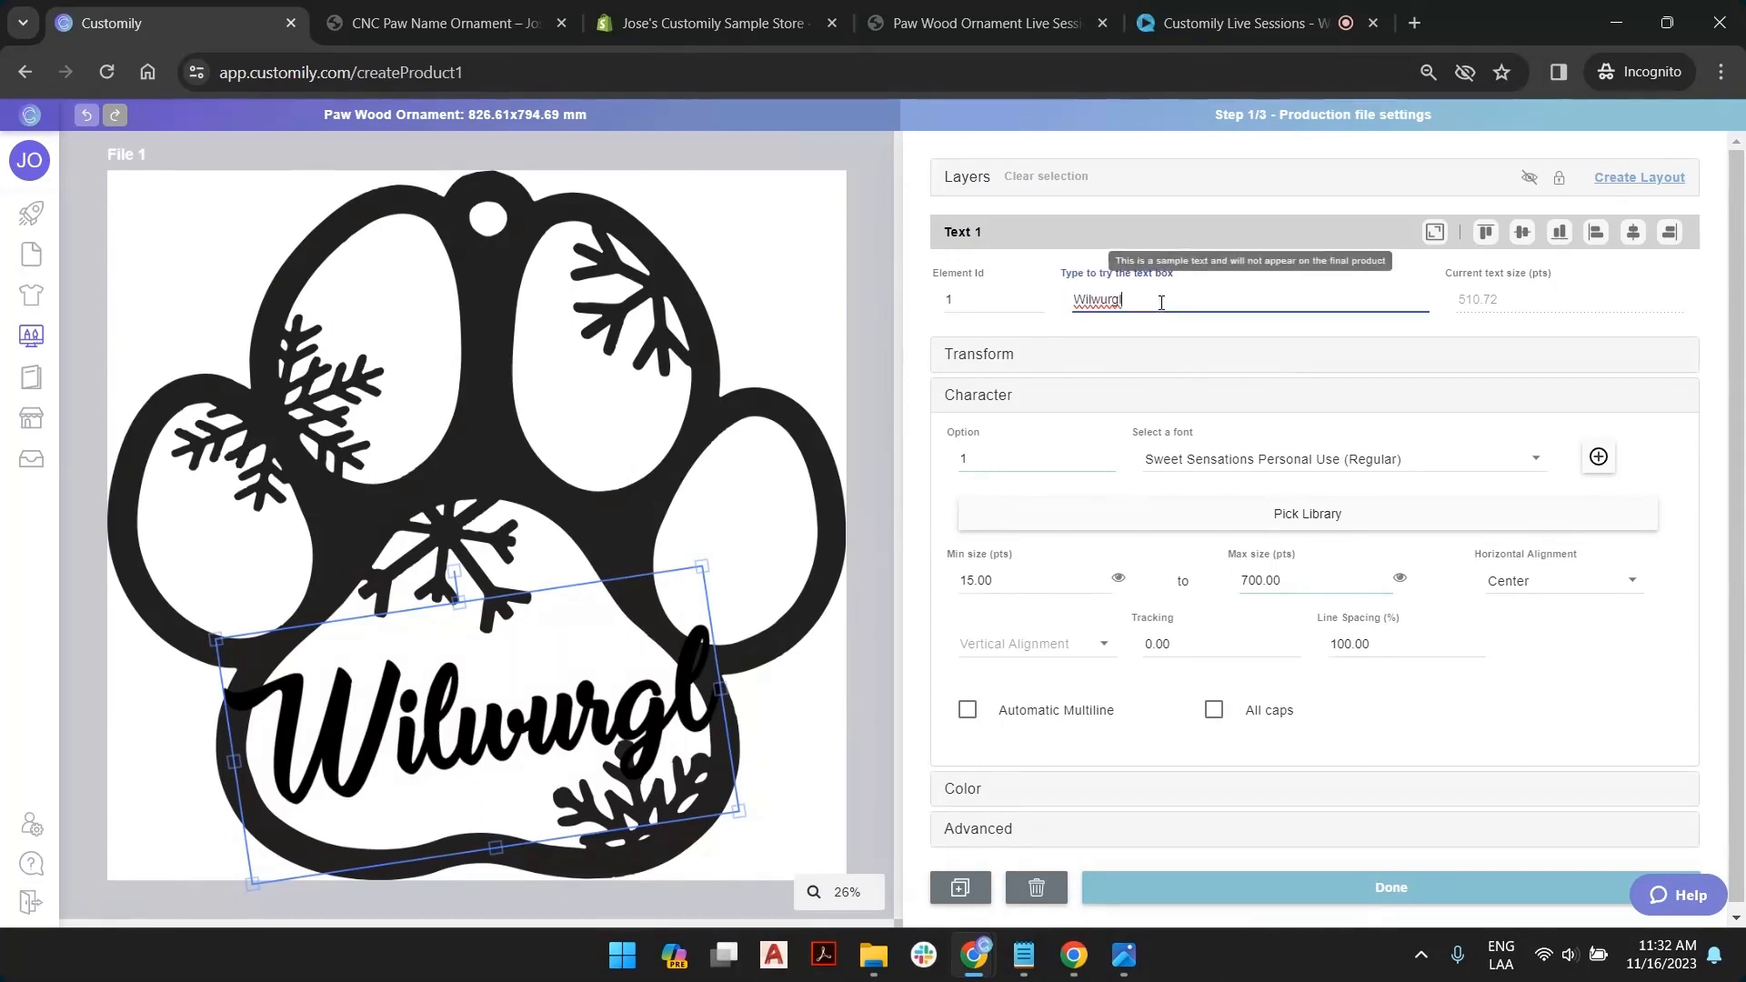
key(BackSpace)
key(BackSpace)
key(BackSpace)
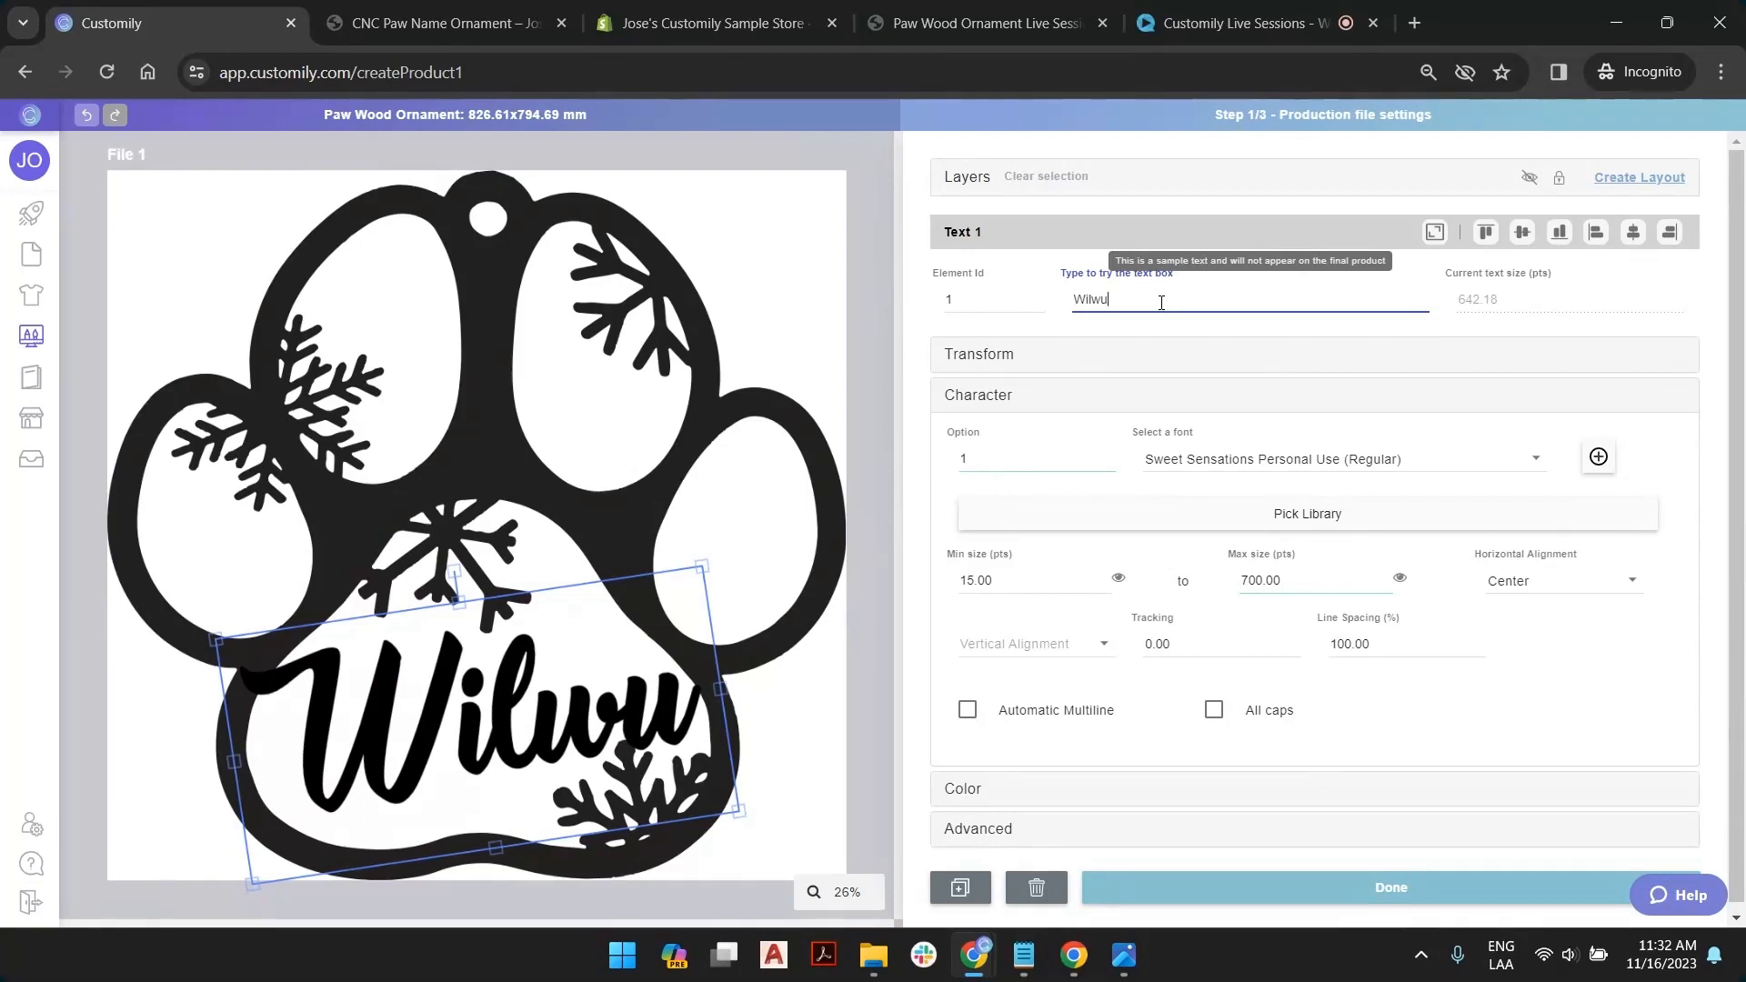
key(BackSpace)
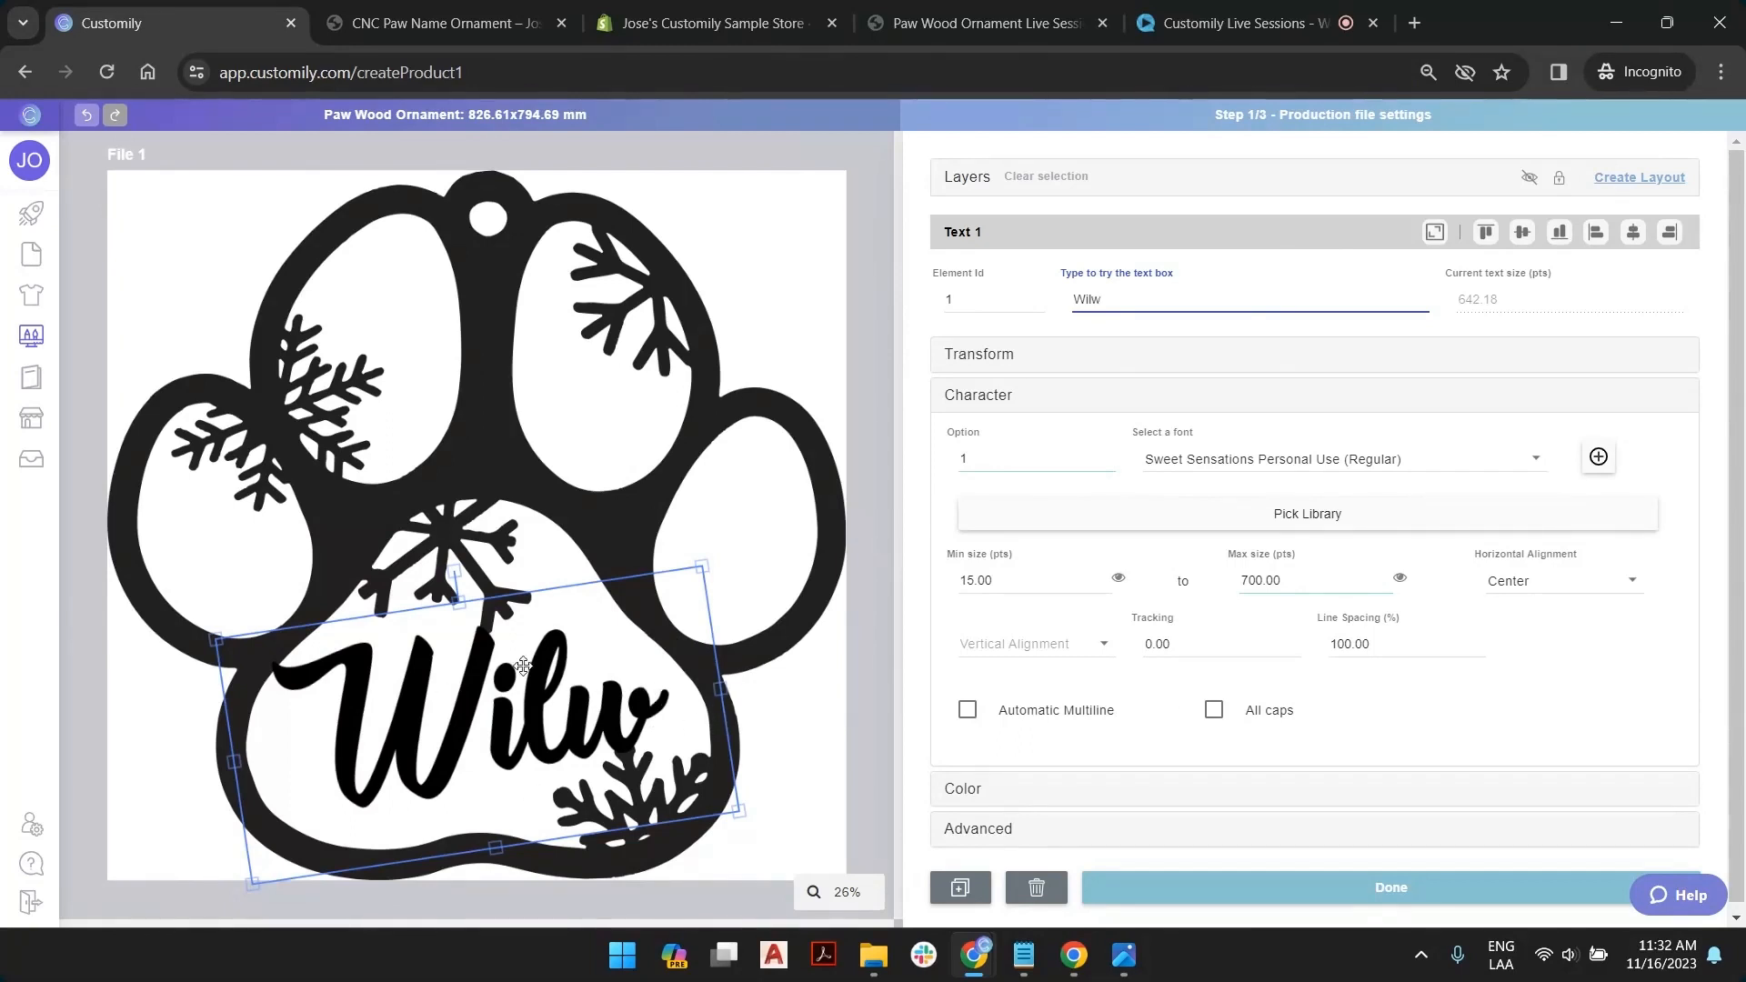
key(BackSpace)
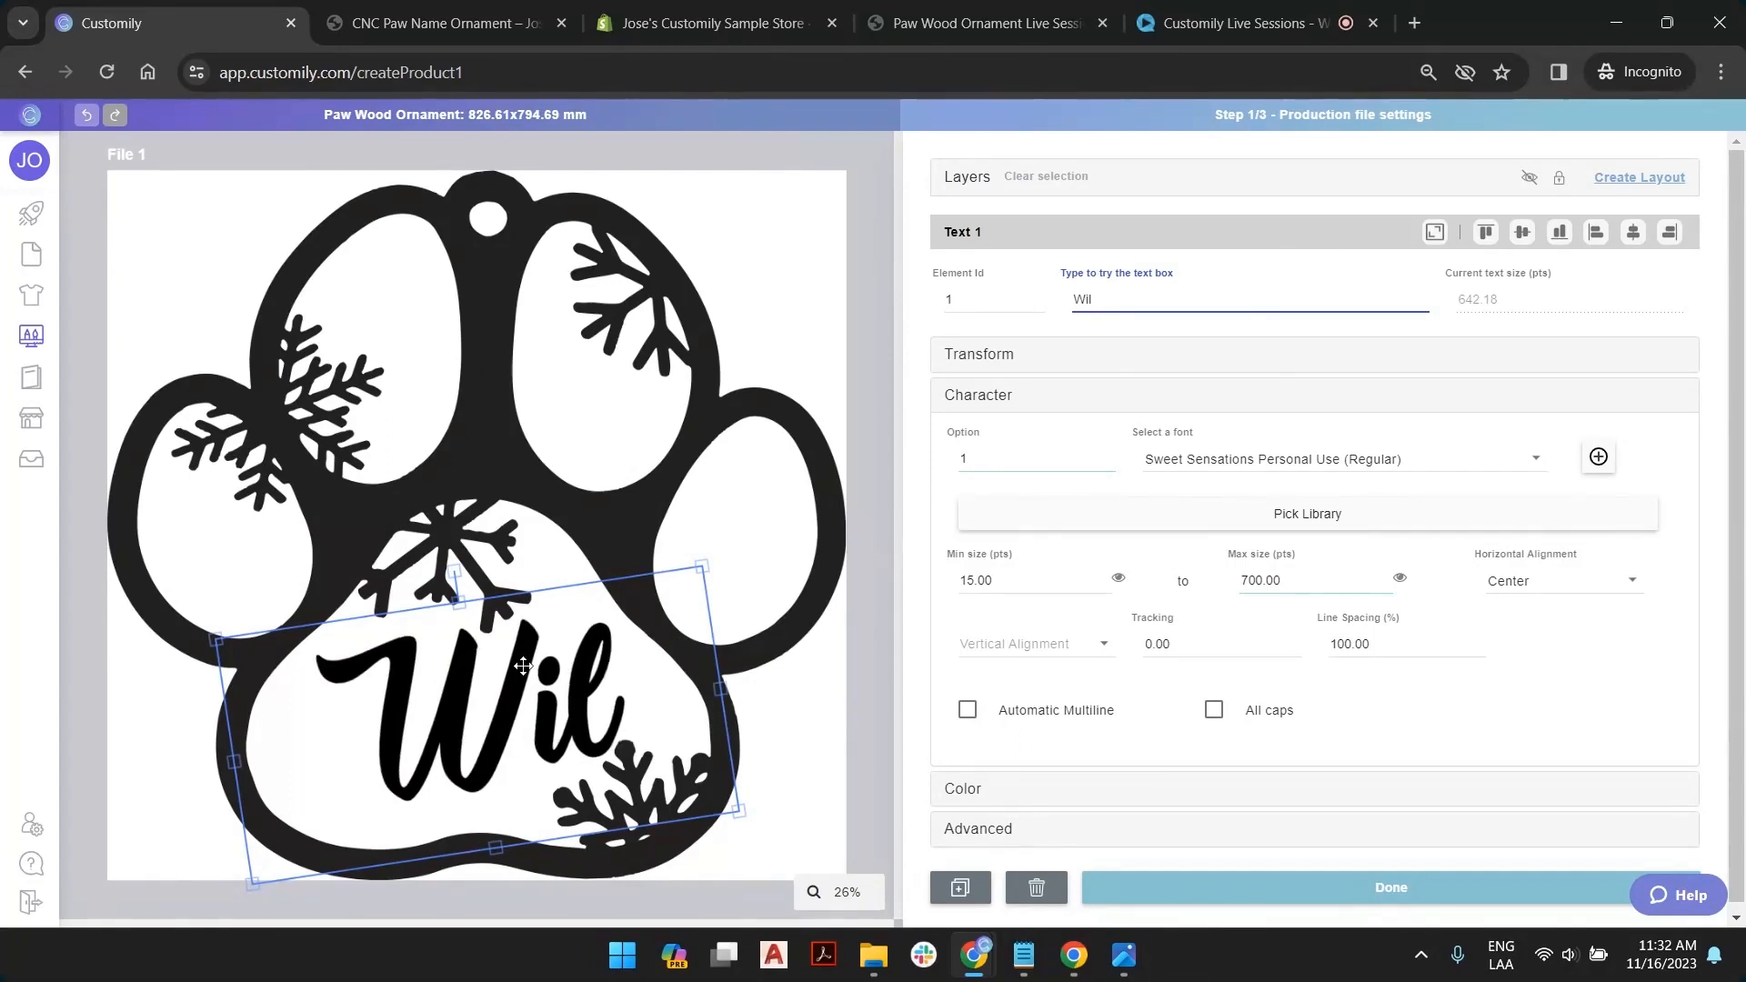
Compare the short sample text "Will" with a longer name in the tilted box, leaving "Willburg" as the sample
text(l)
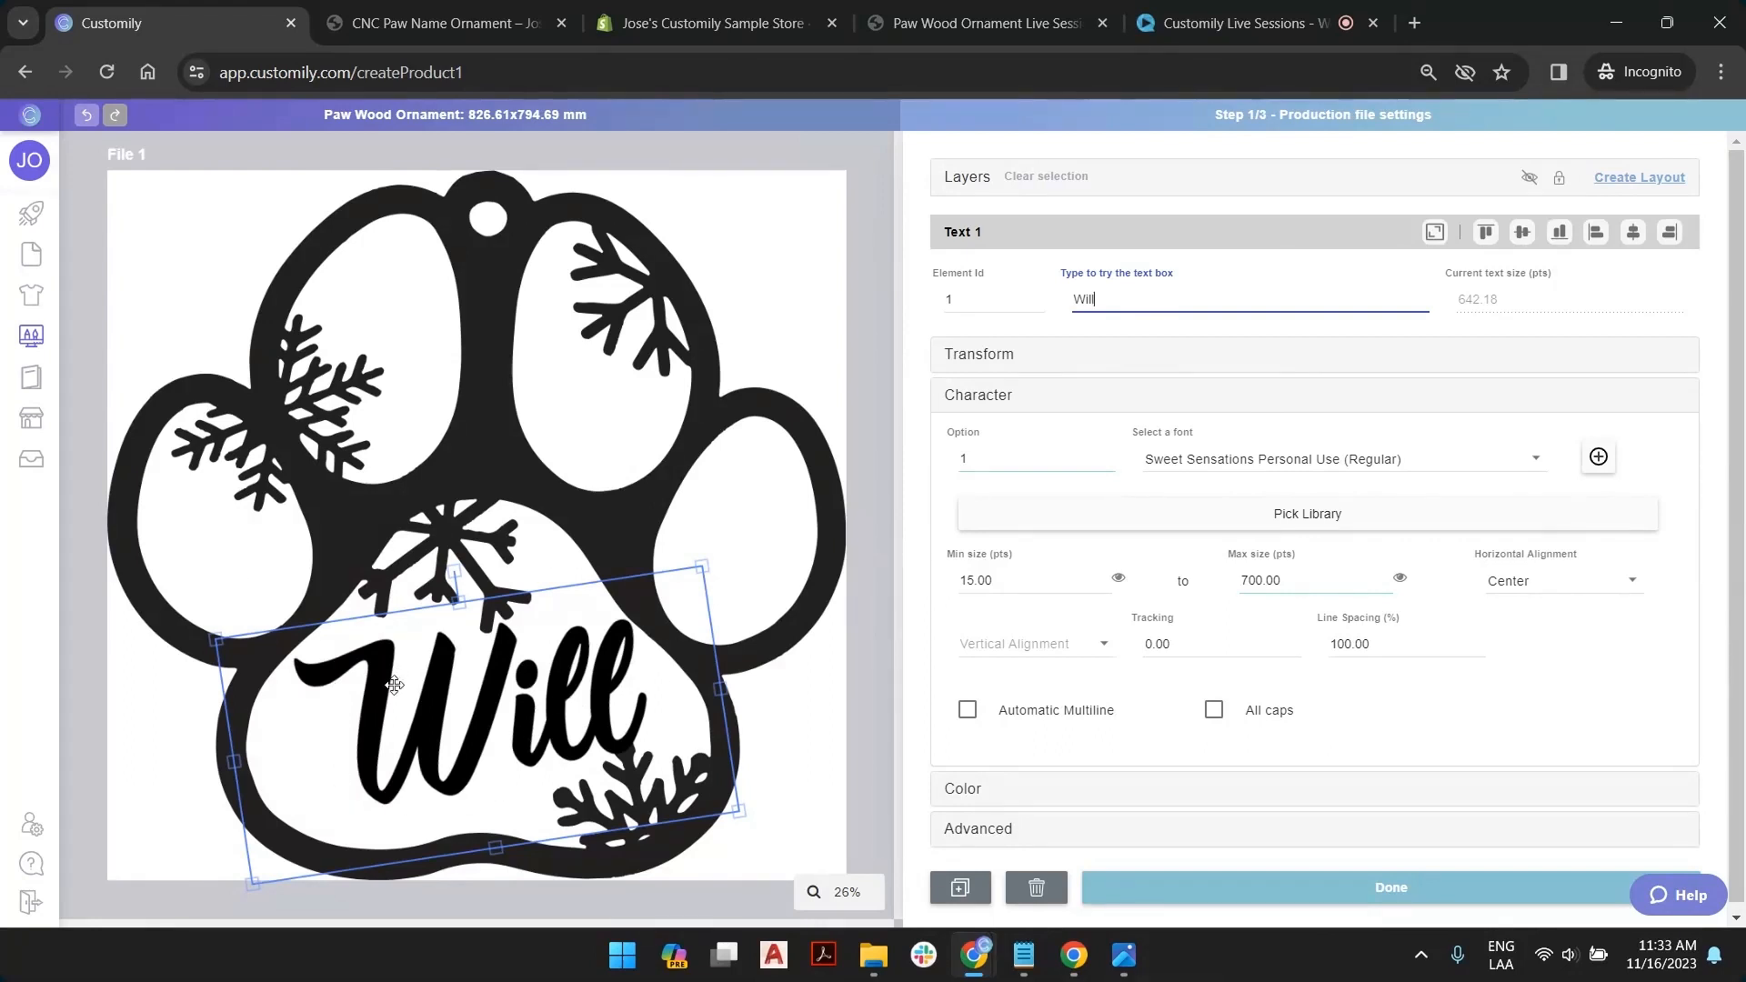
text(b)
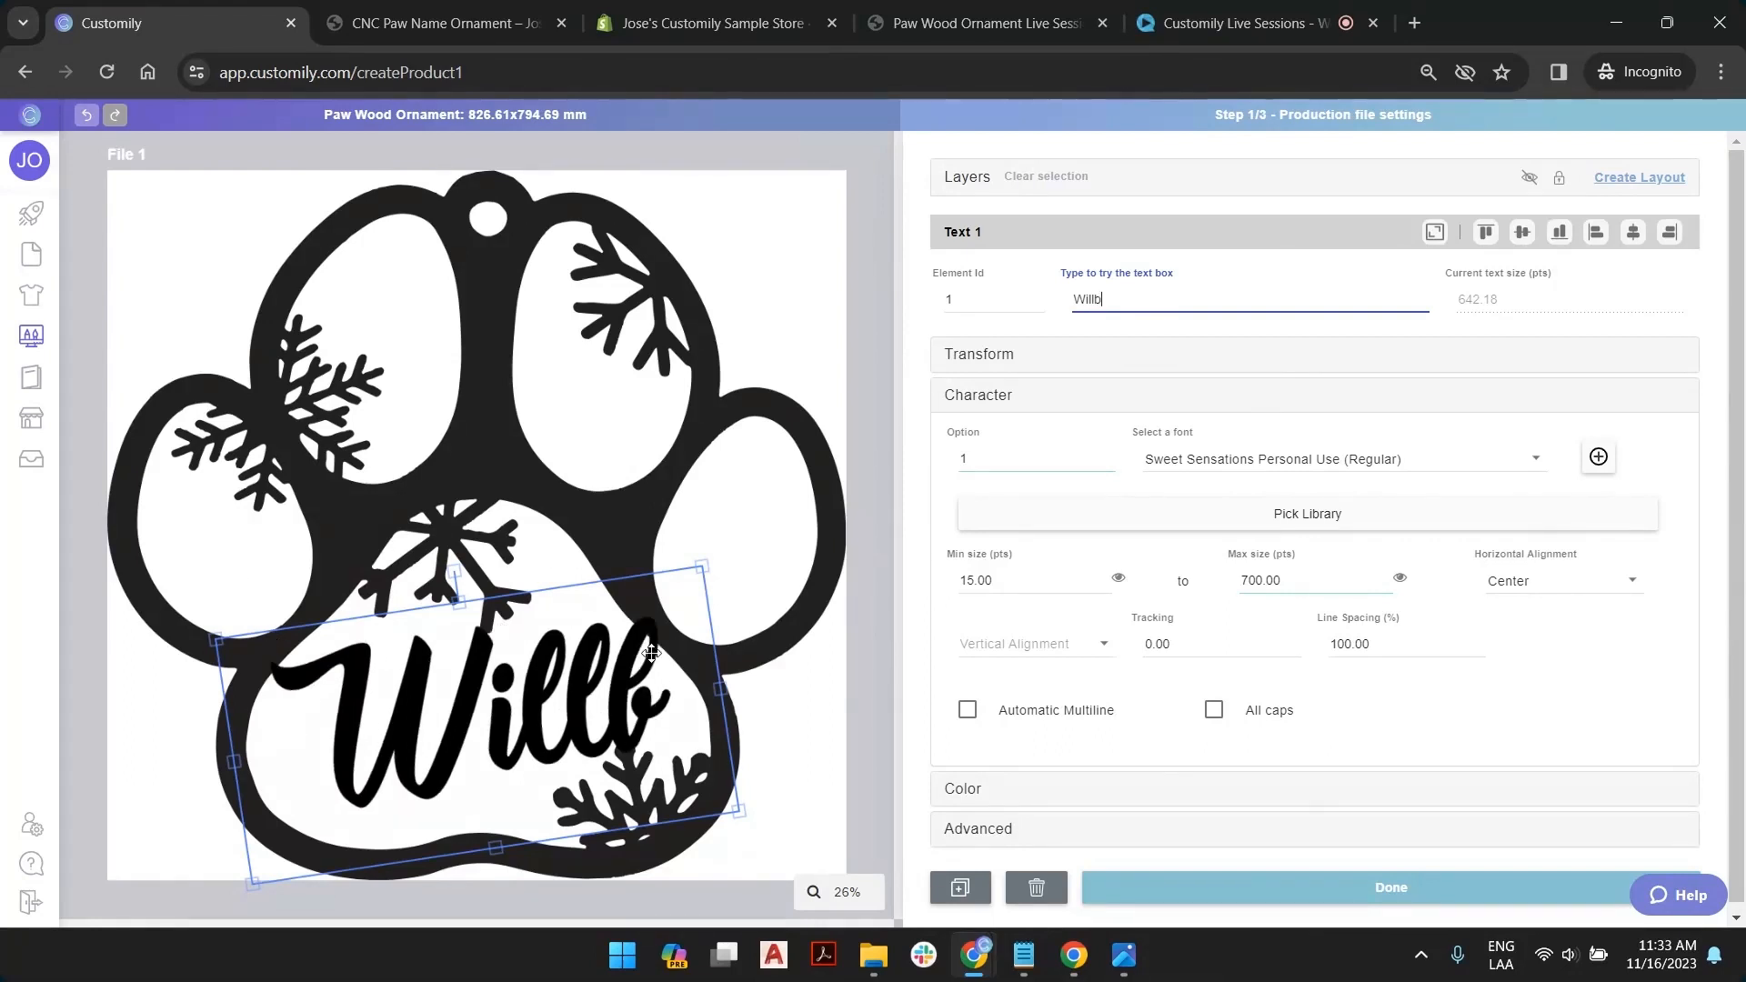
text(urg)
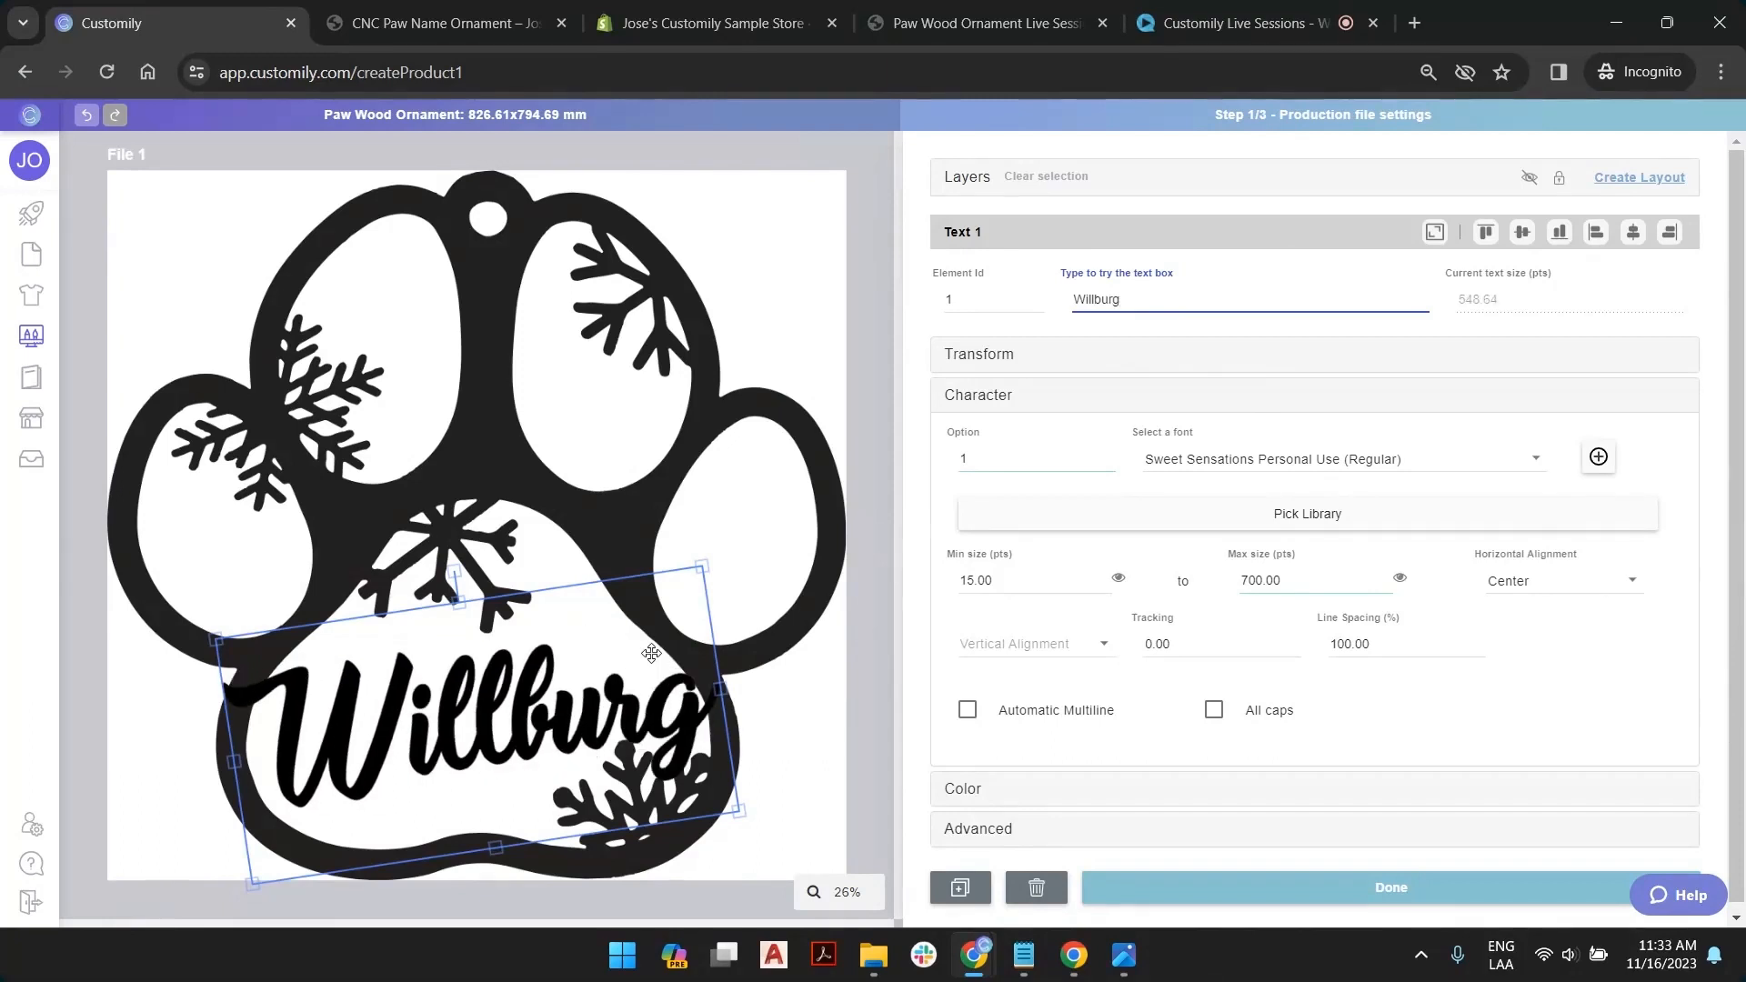
key(BackSpace)
key(BackSpace)
key(BackSpace)
key(BackSpace)
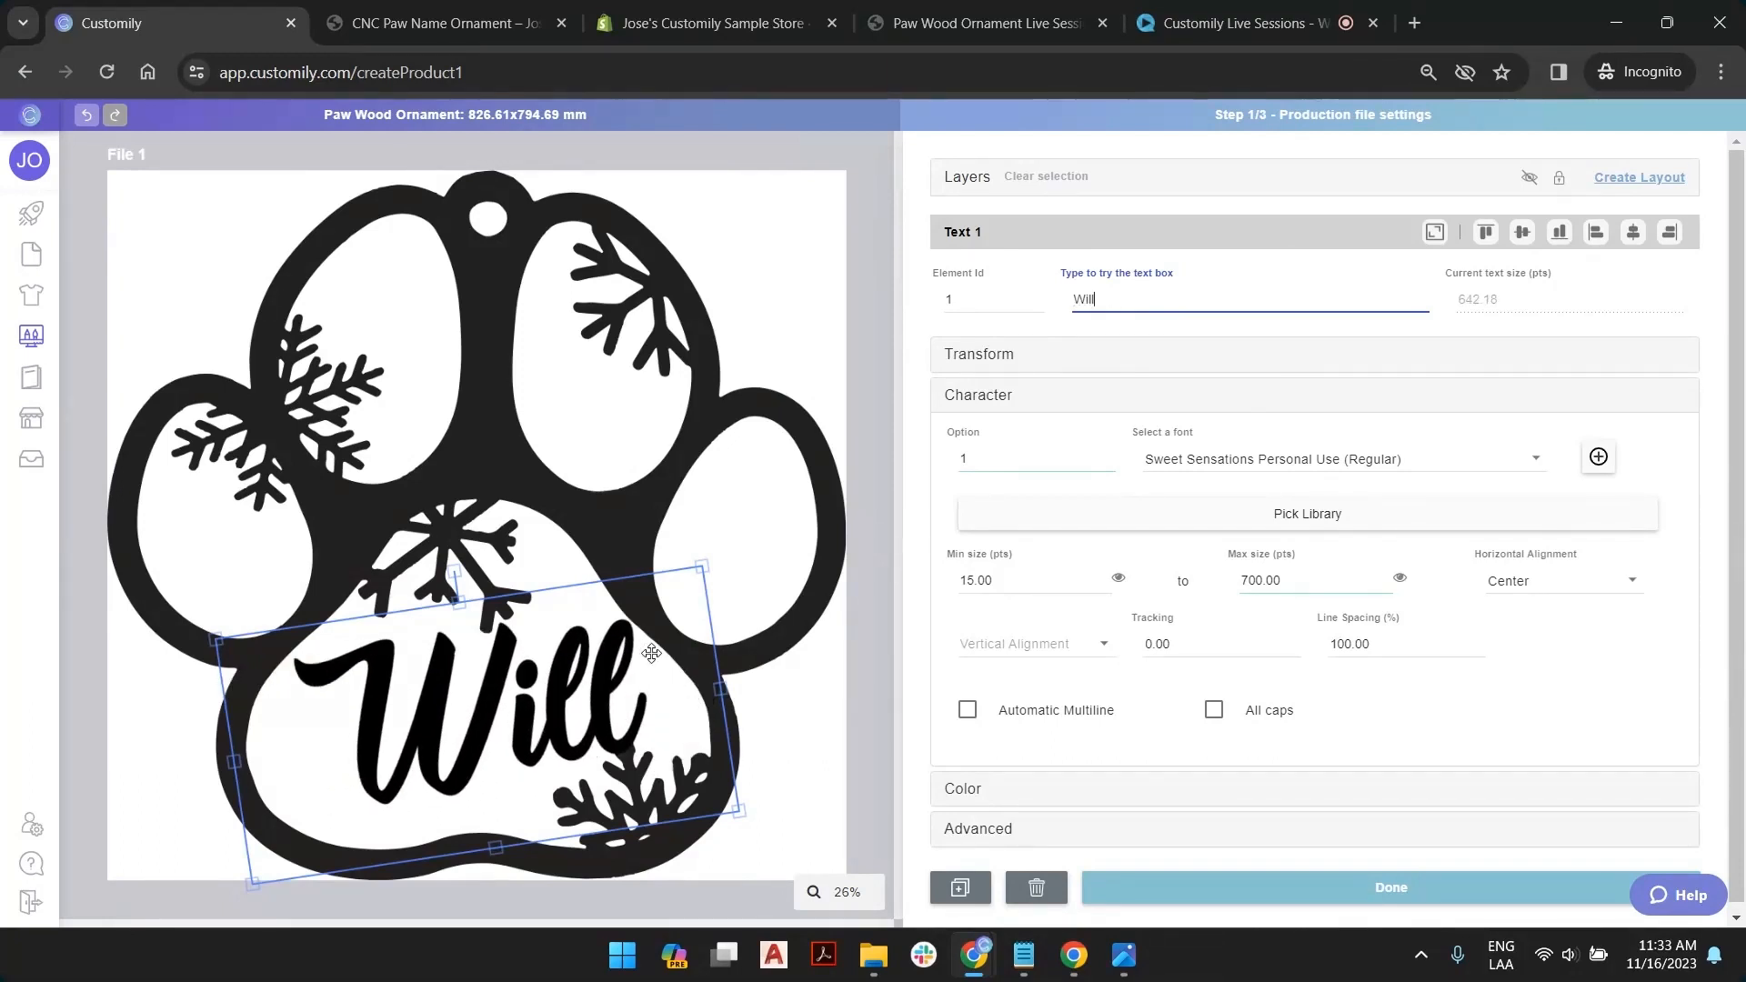
text(burg)
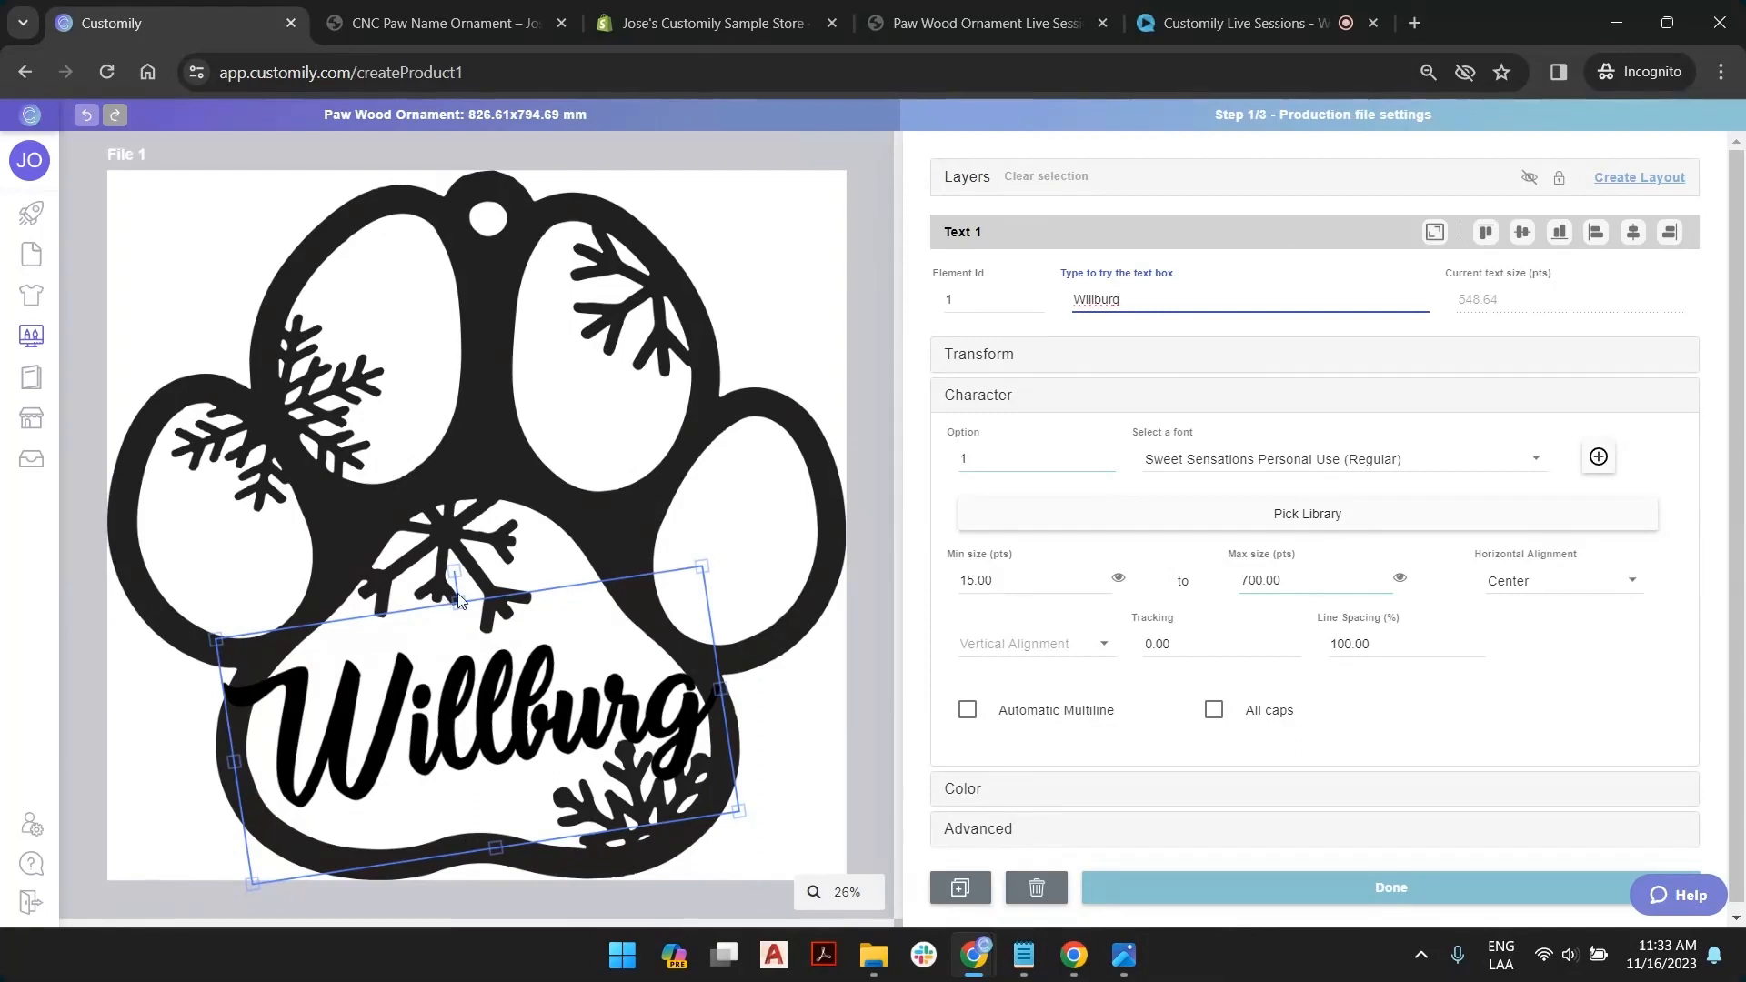
Make the text box slightly taller and set its text size range to 500 through 800 pts
drag(455, 598, 453, 578)
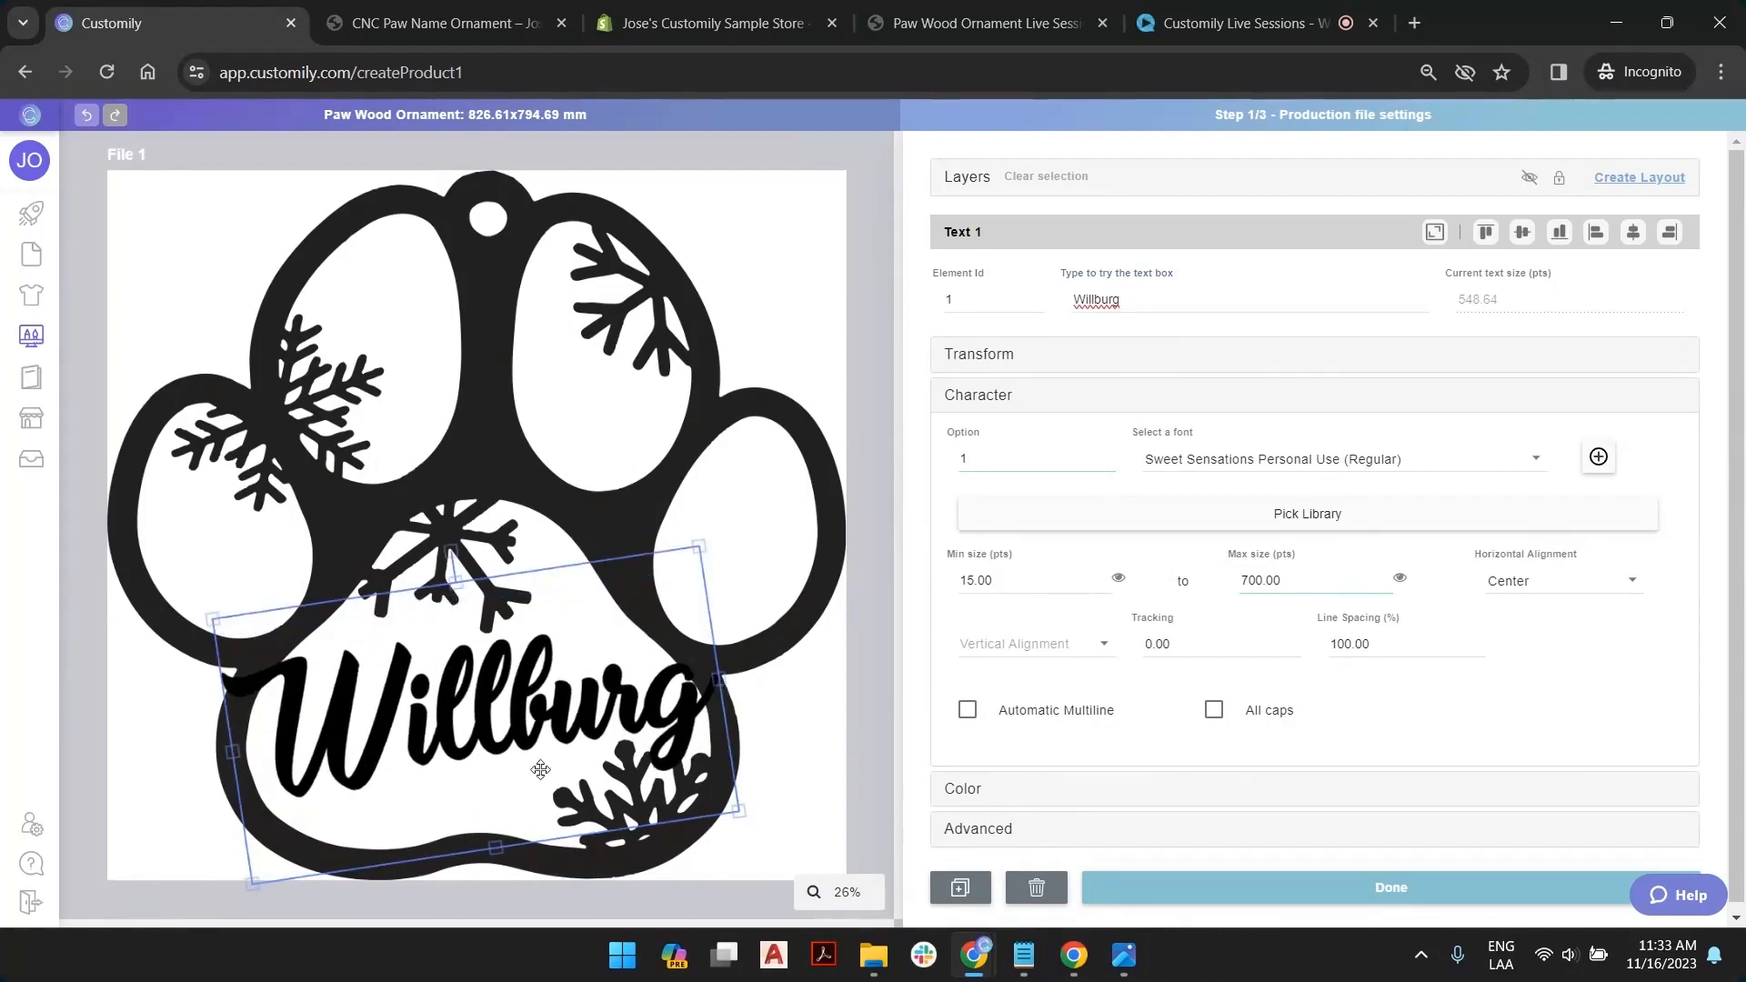
drag(497, 852, 497, 860)
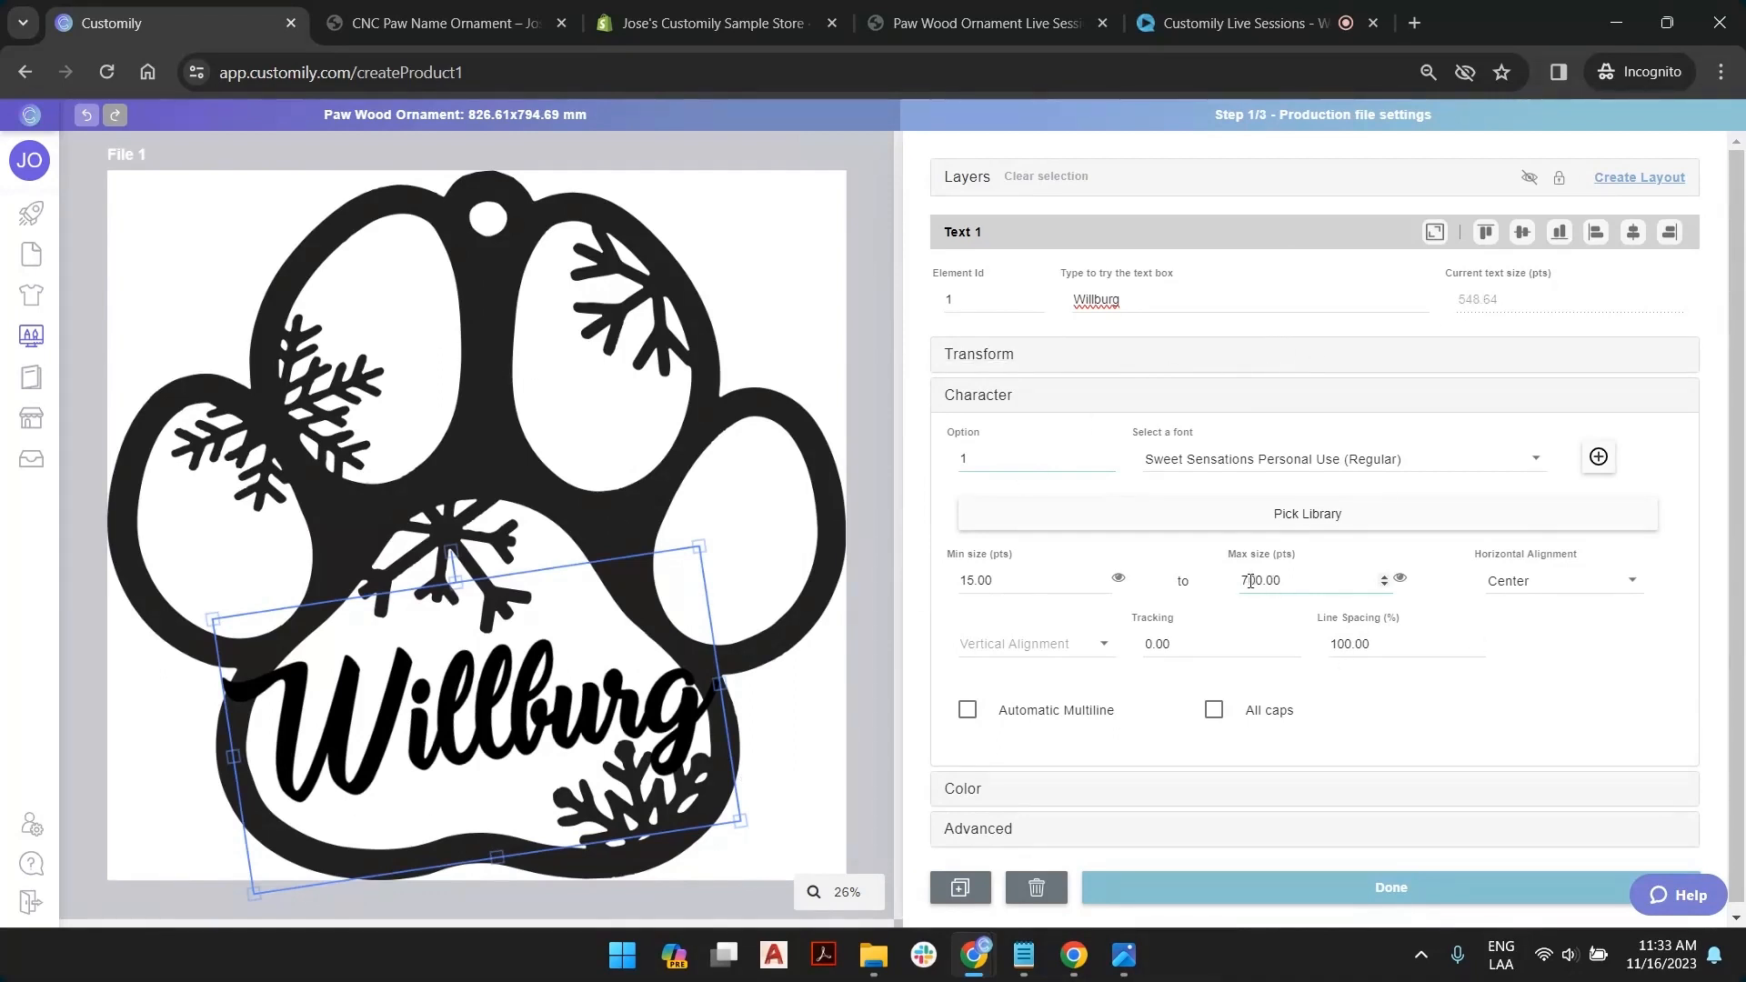
drag(1250, 581, 1163, 570)
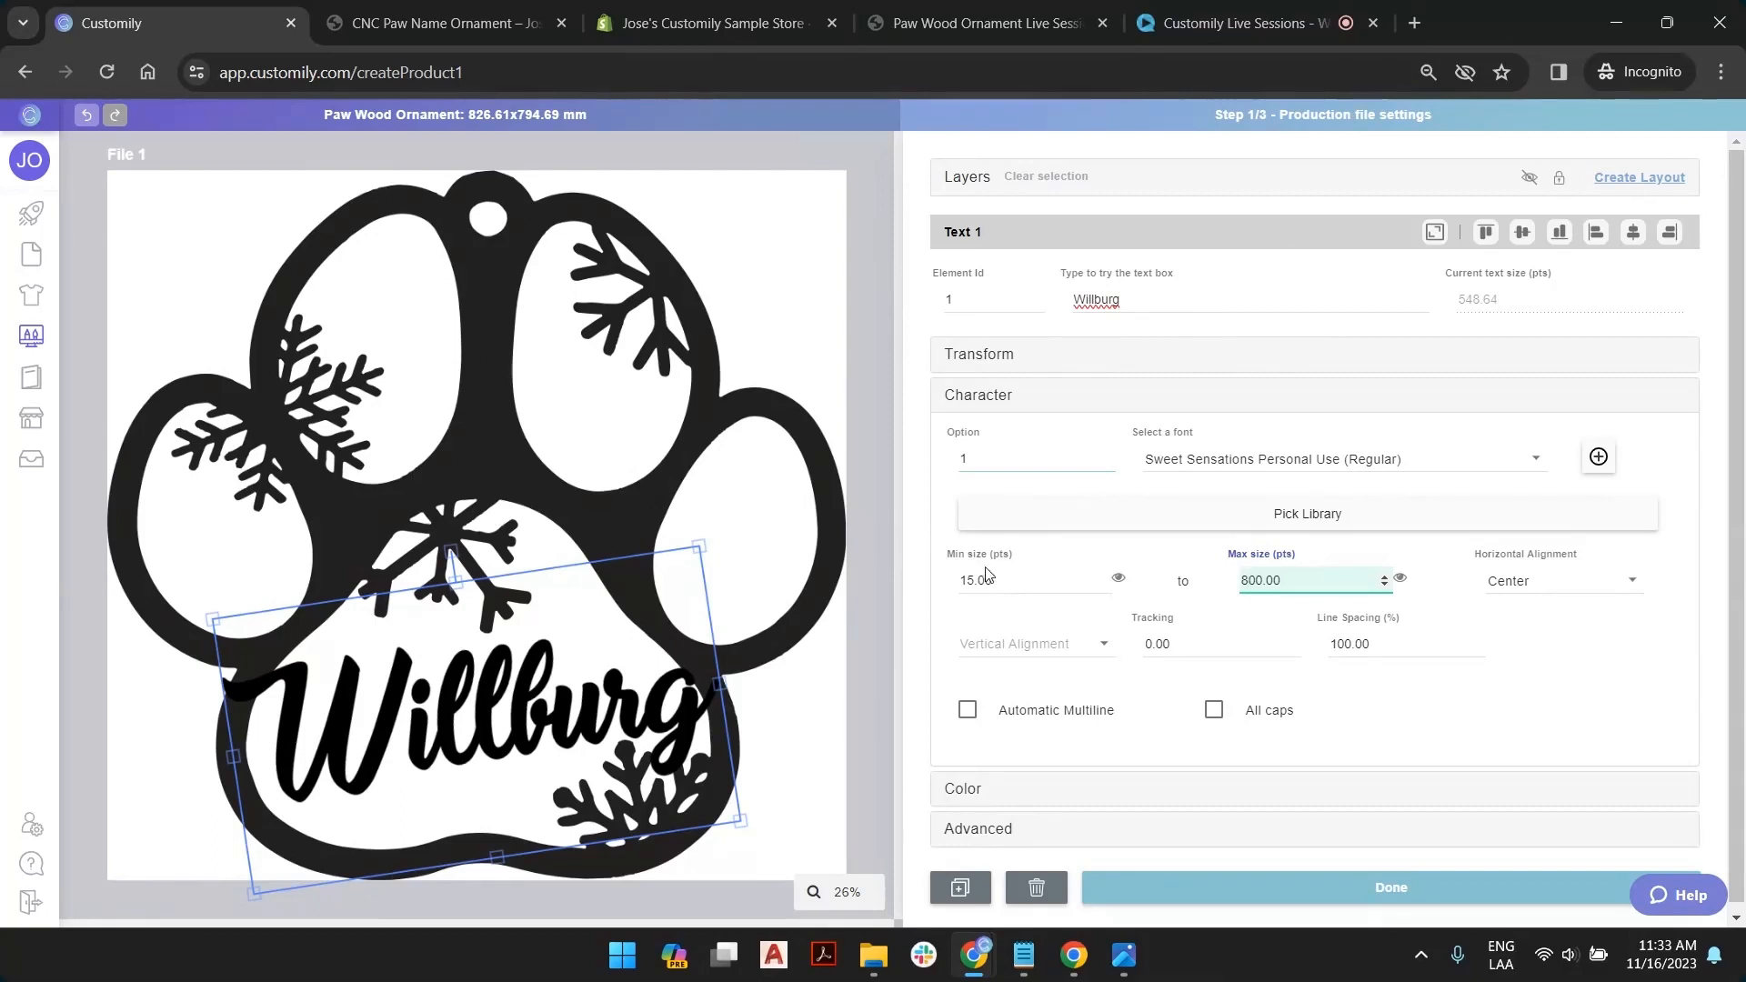
drag(991, 579, 855, 577)
text(500)
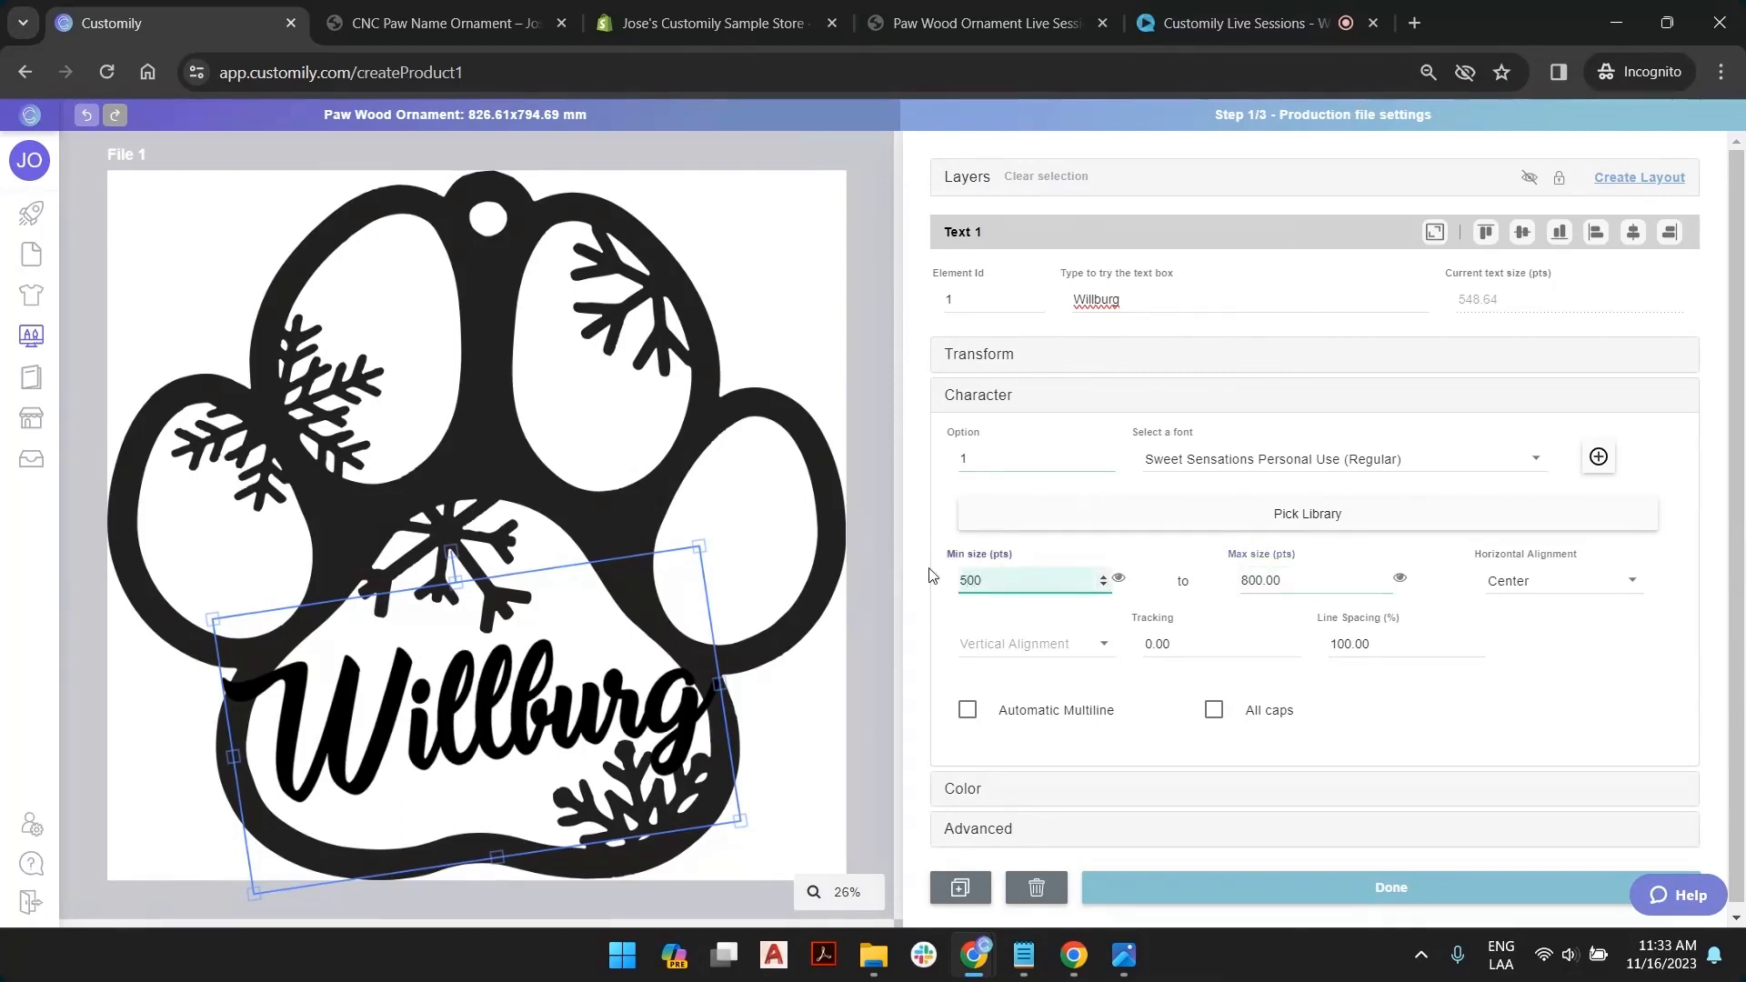
Test the 500 pts minimum size by extending the sample text to "Willburgffff"
click(1149, 297)
click(1149, 297)
text(f)
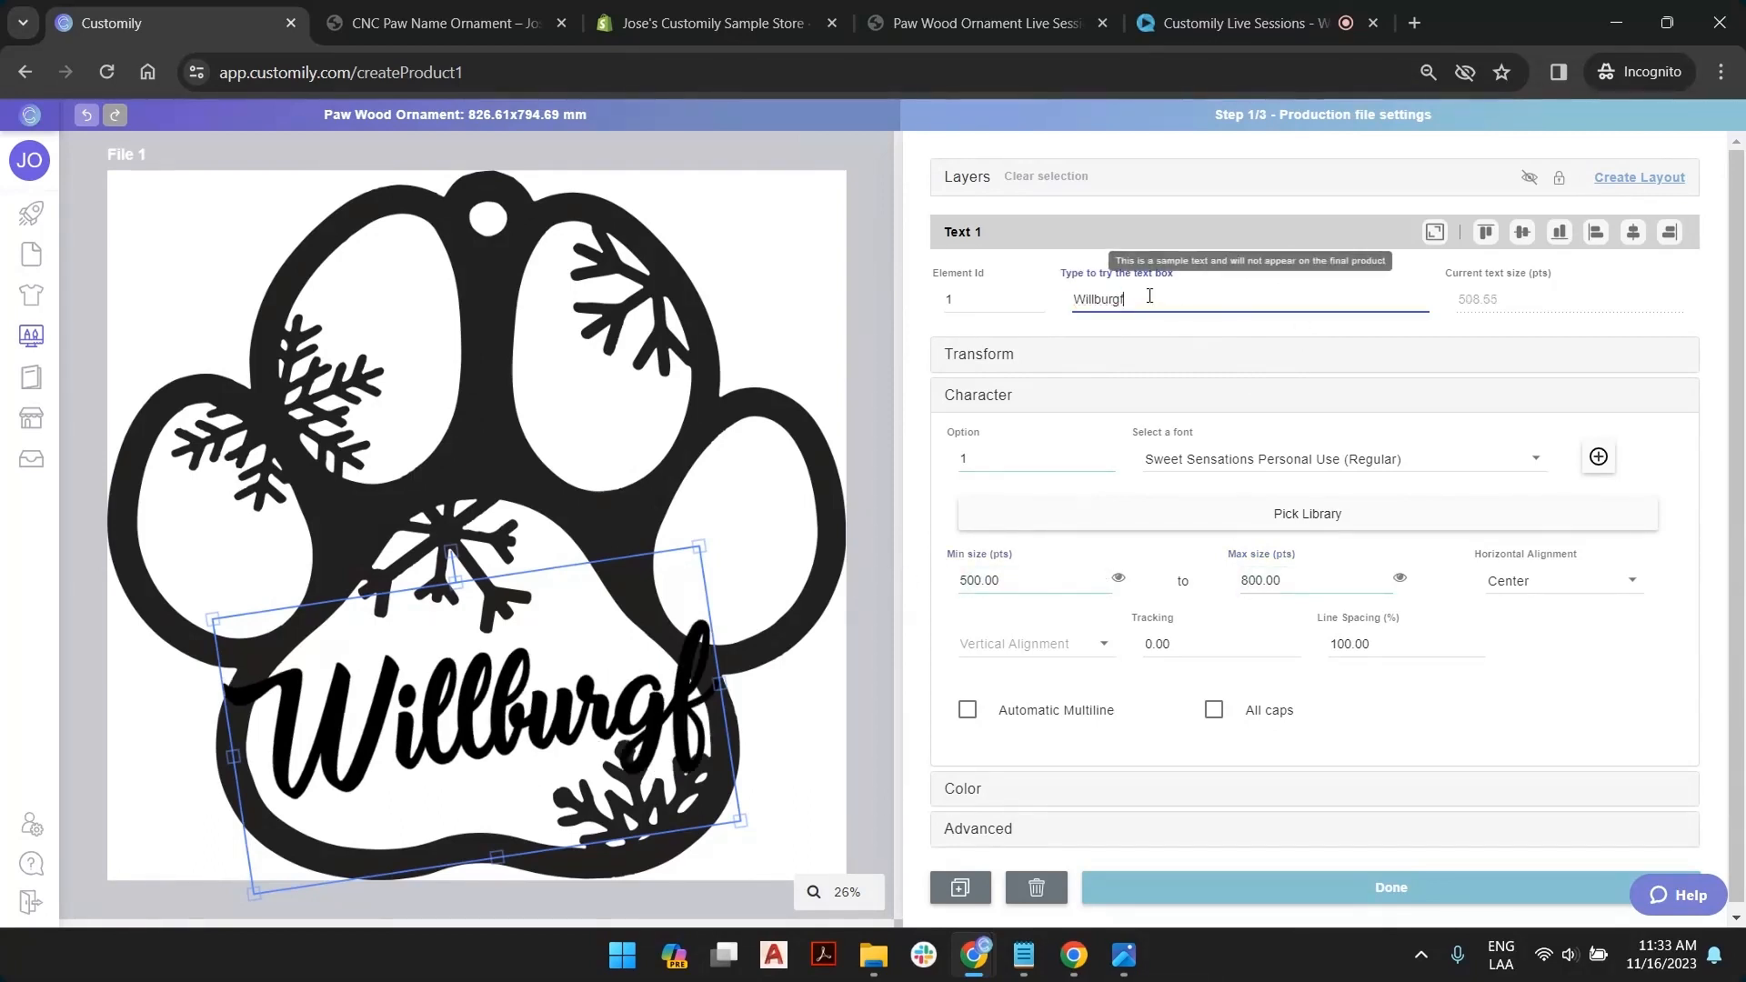
text(fff)
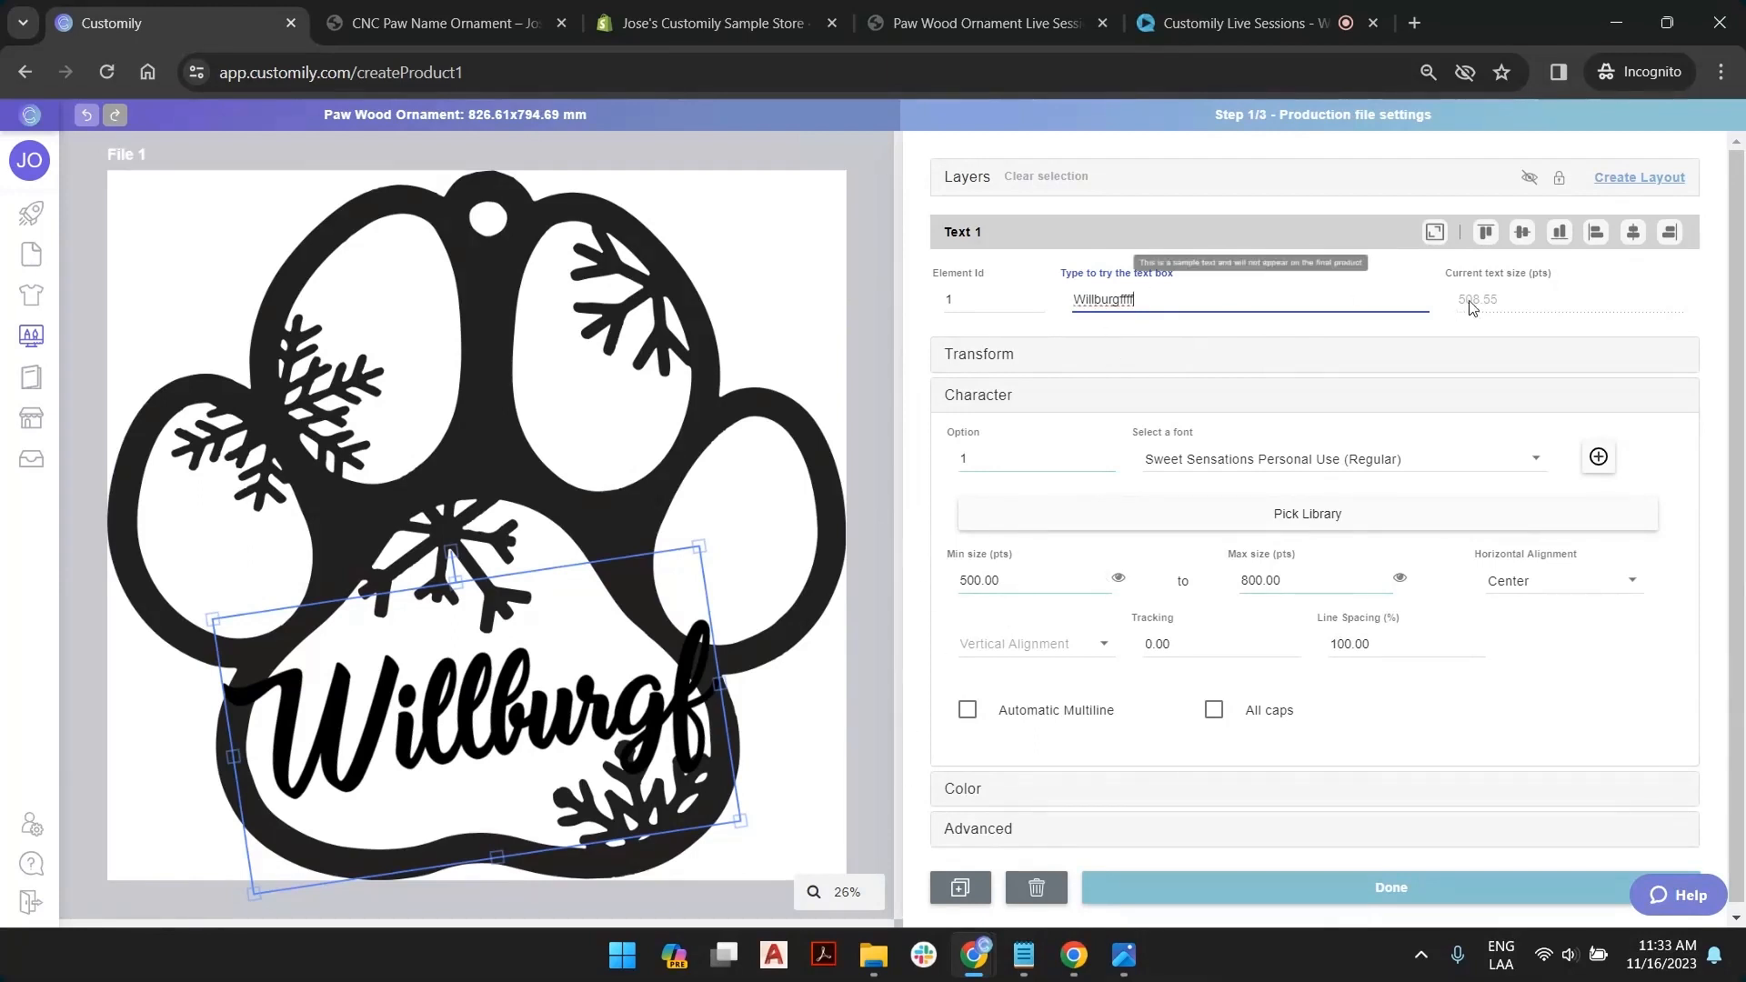
Set the text box's minimum size to 50 pts and preview the sample text at that size
double_click(978, 579)
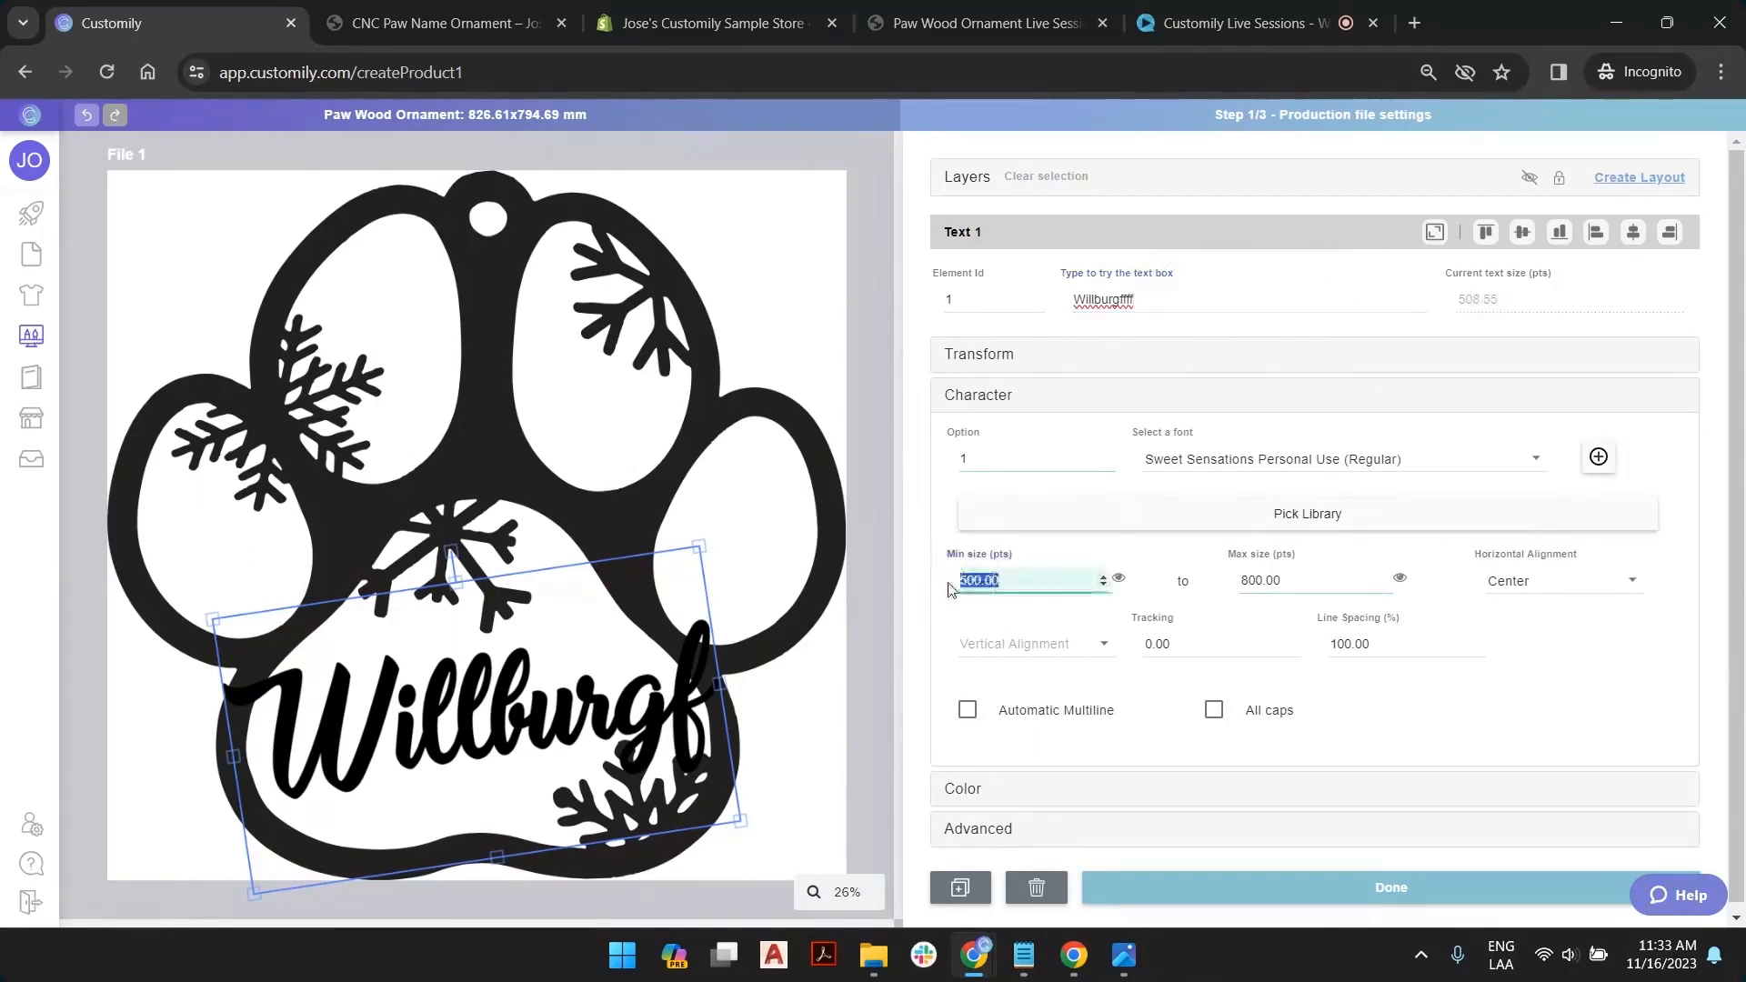
click(1136, 298)
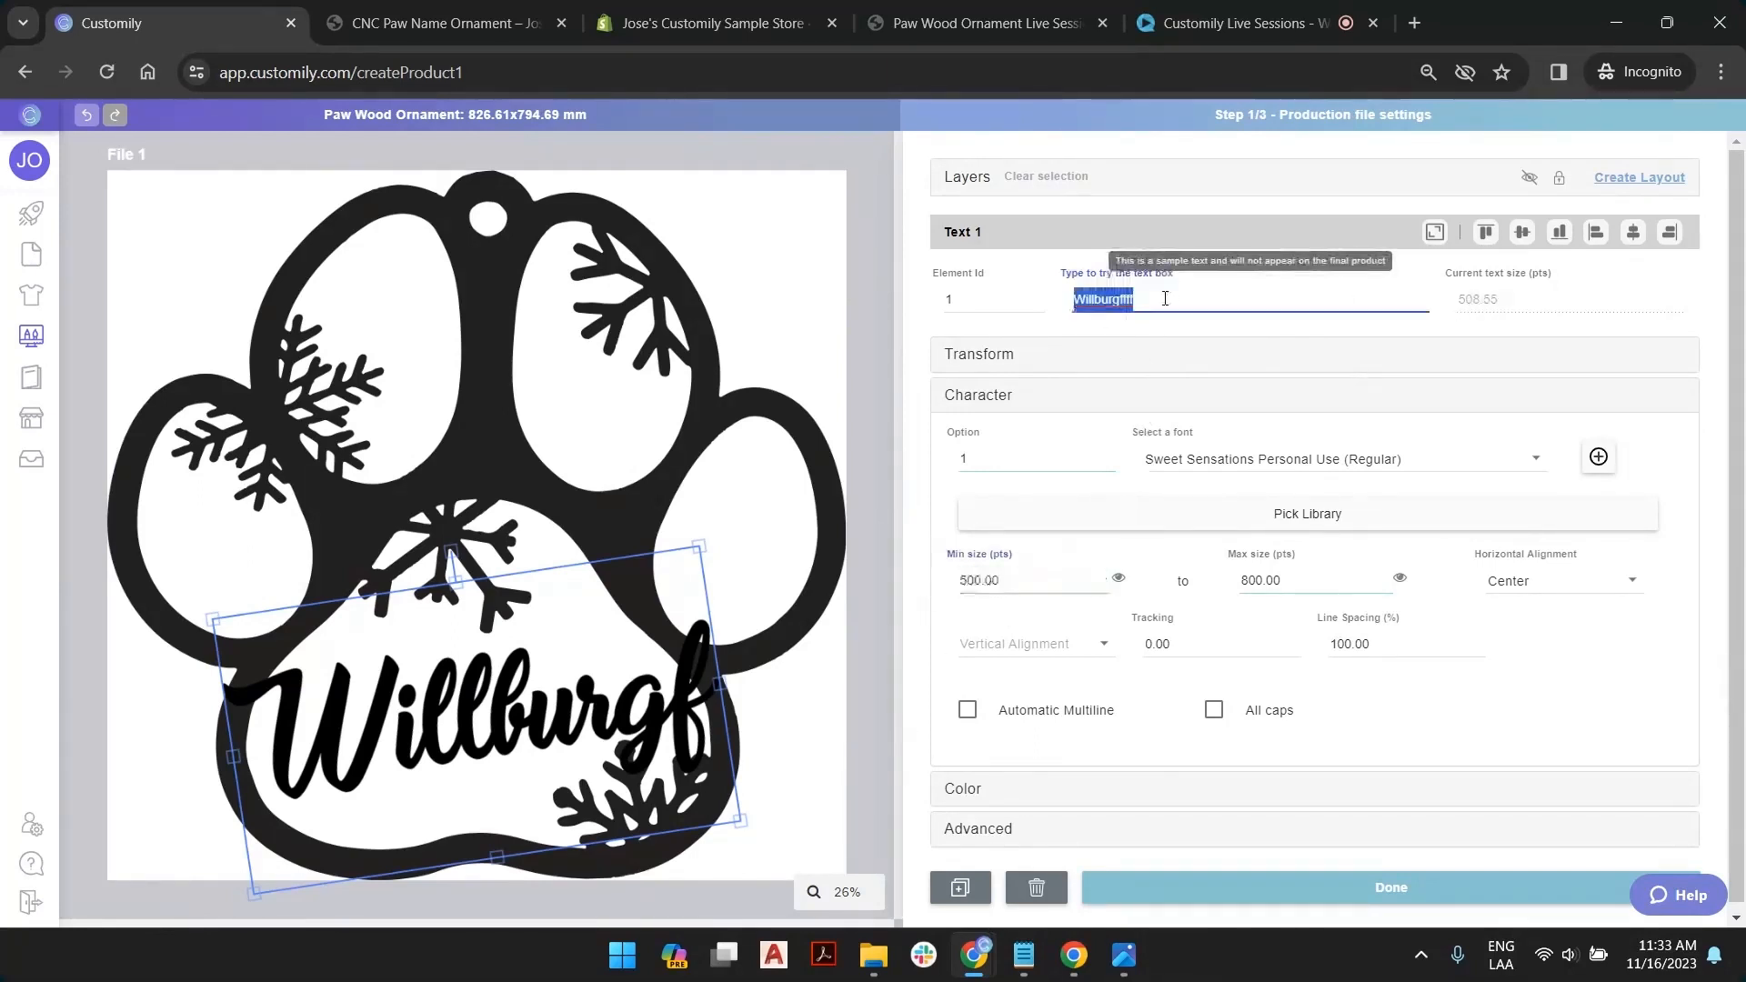
click(972, 580)
key(BackSpace)
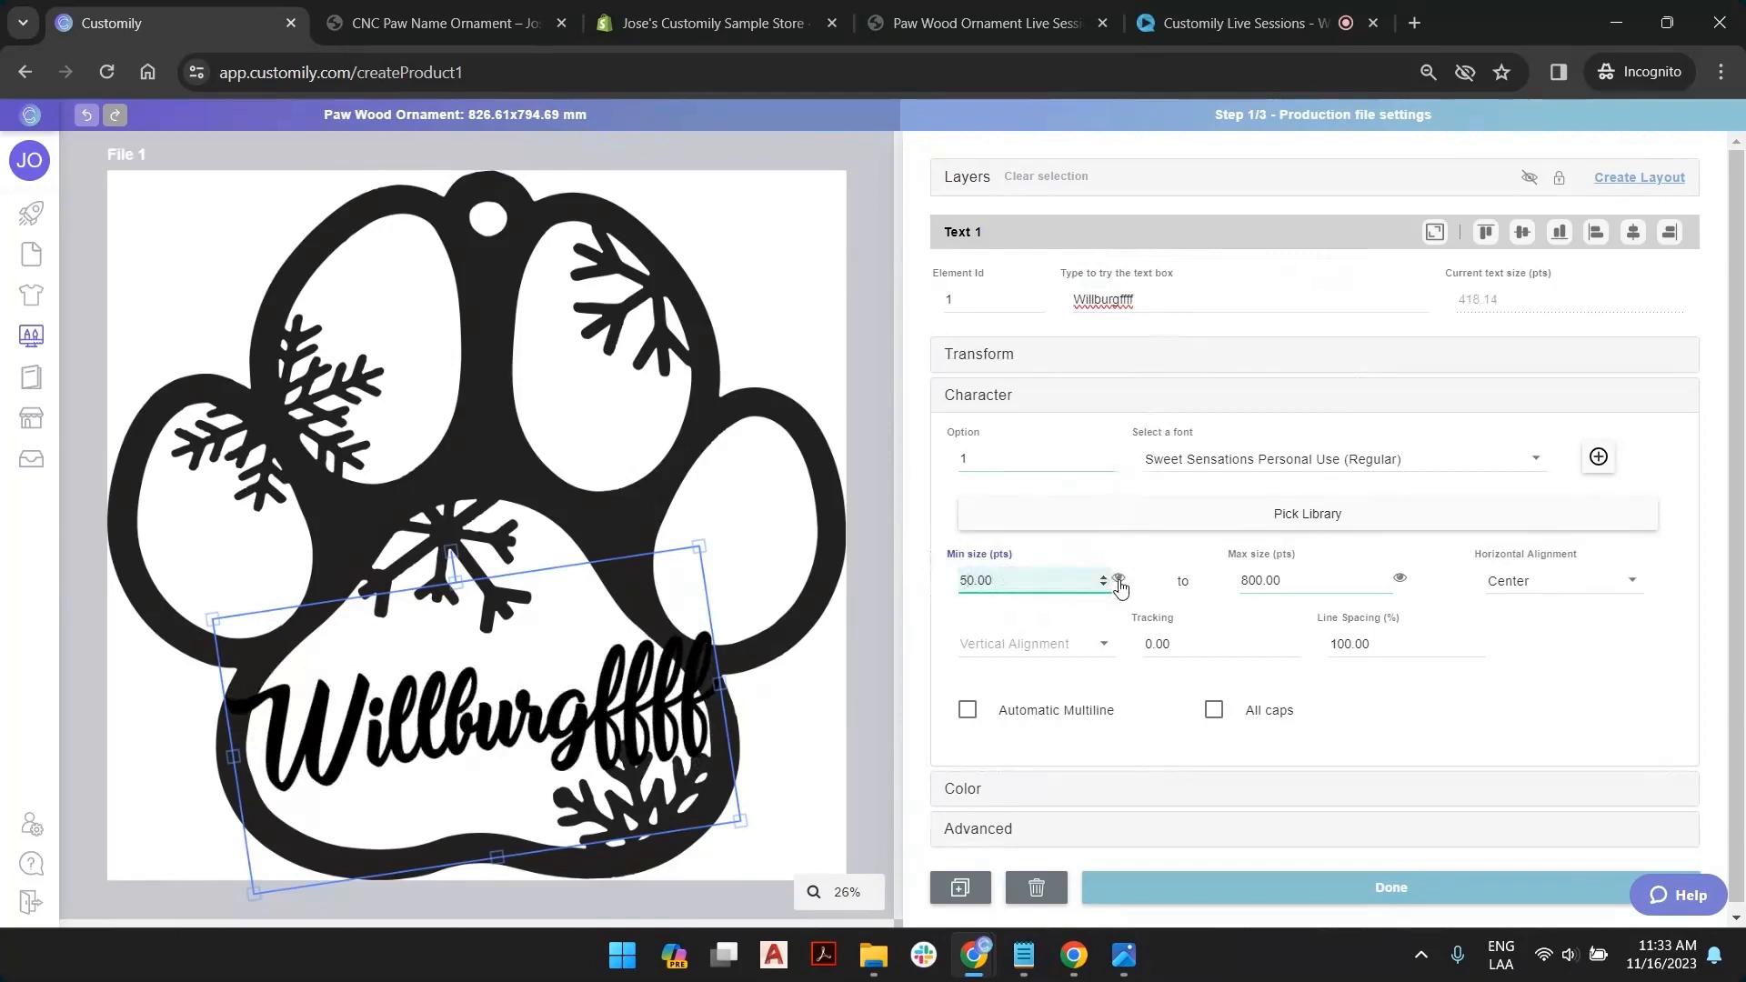
click(1118, 579)
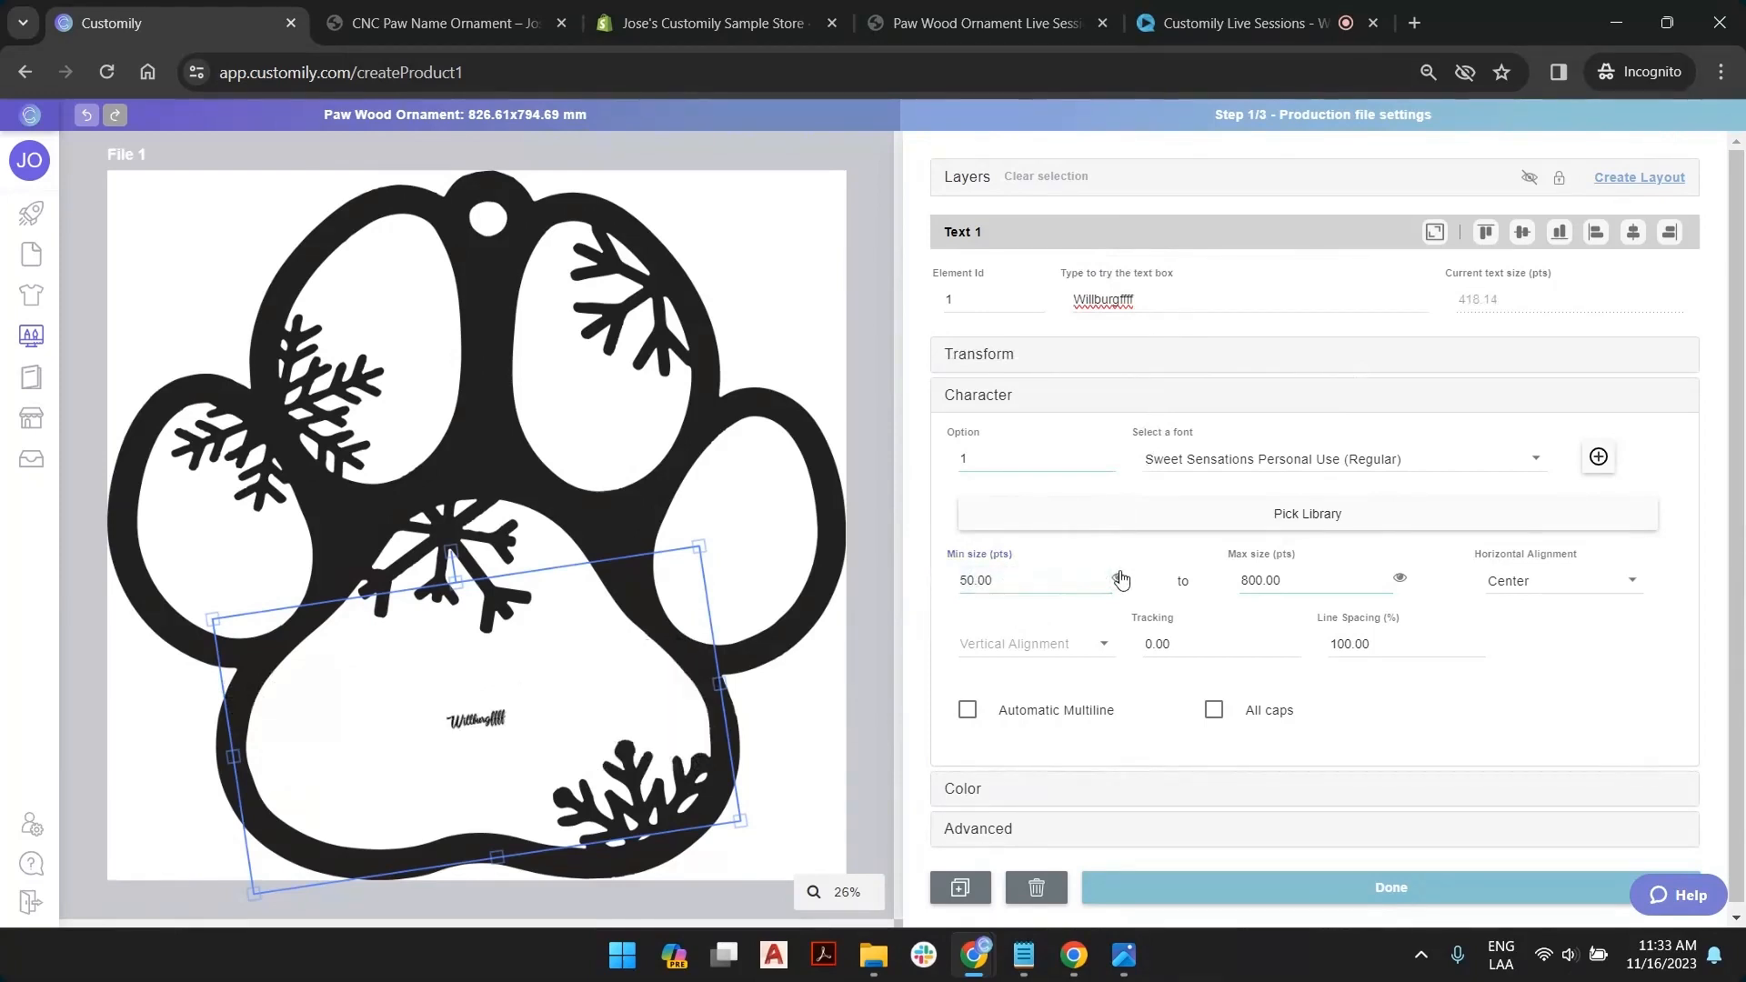
Replace the sample text with the long string "swfwtyku u r debewergeryrnye" to test how far the text shrinks
click(1157, 302)
key(ctrl+a)
text(swfwtyk)
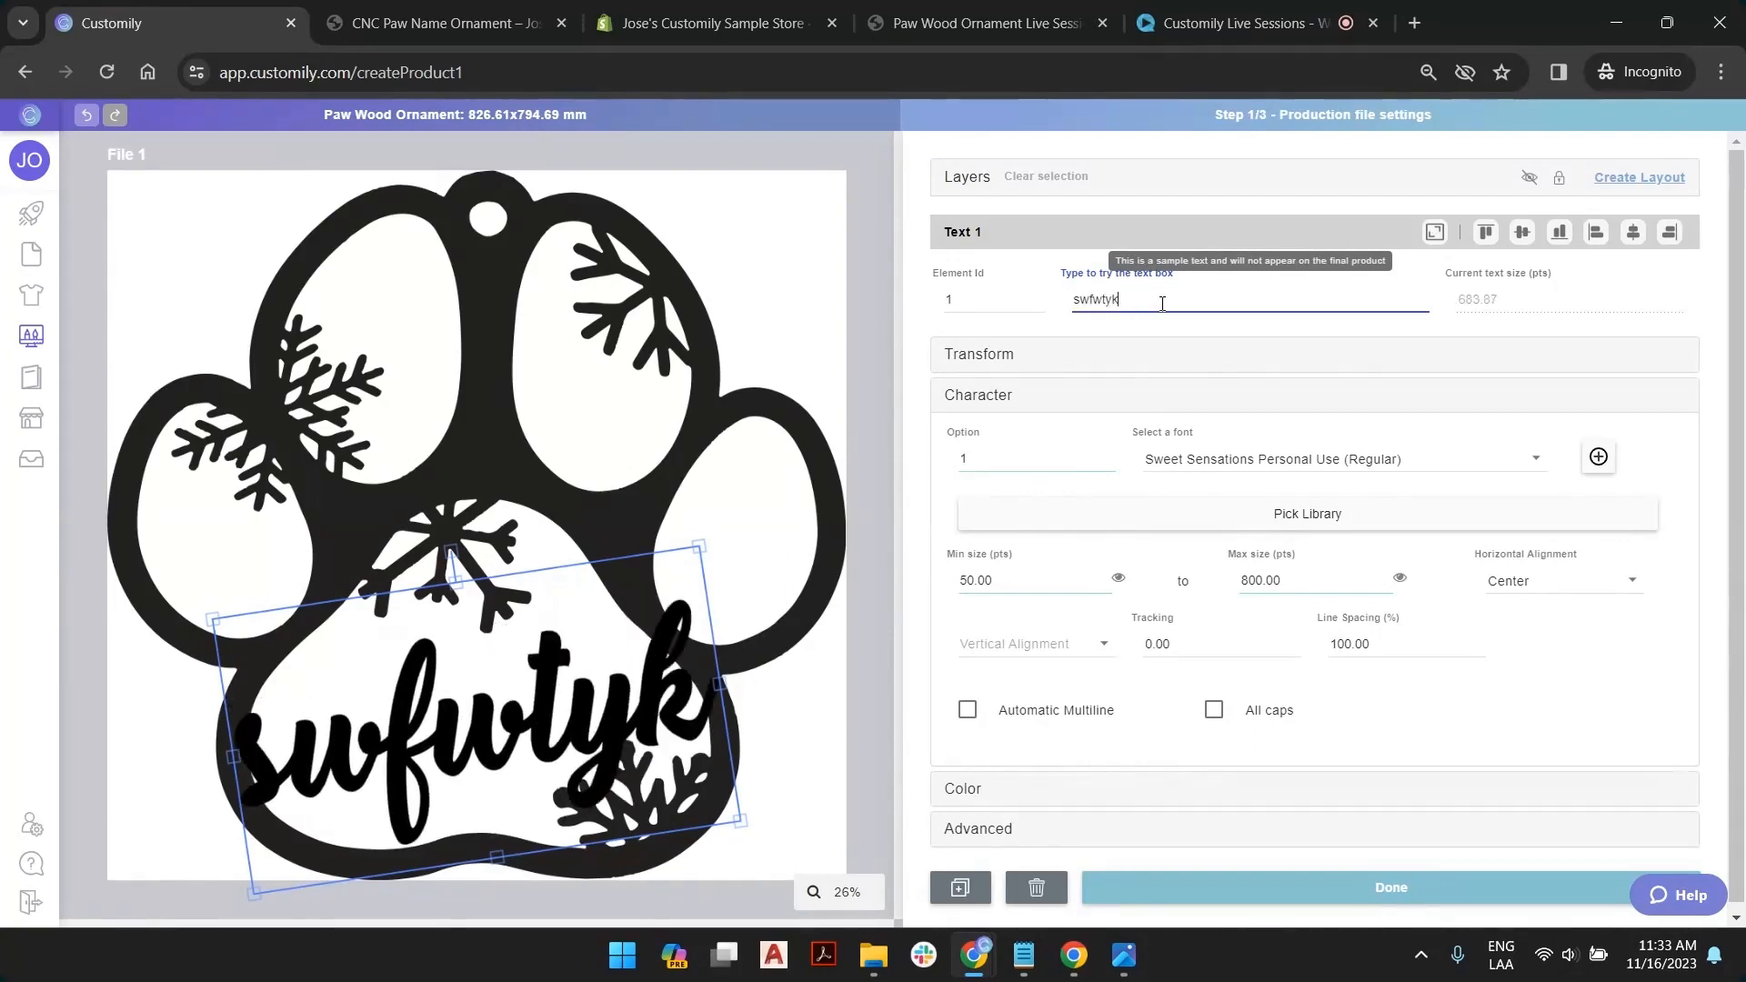
text(u u r debewergerymye)
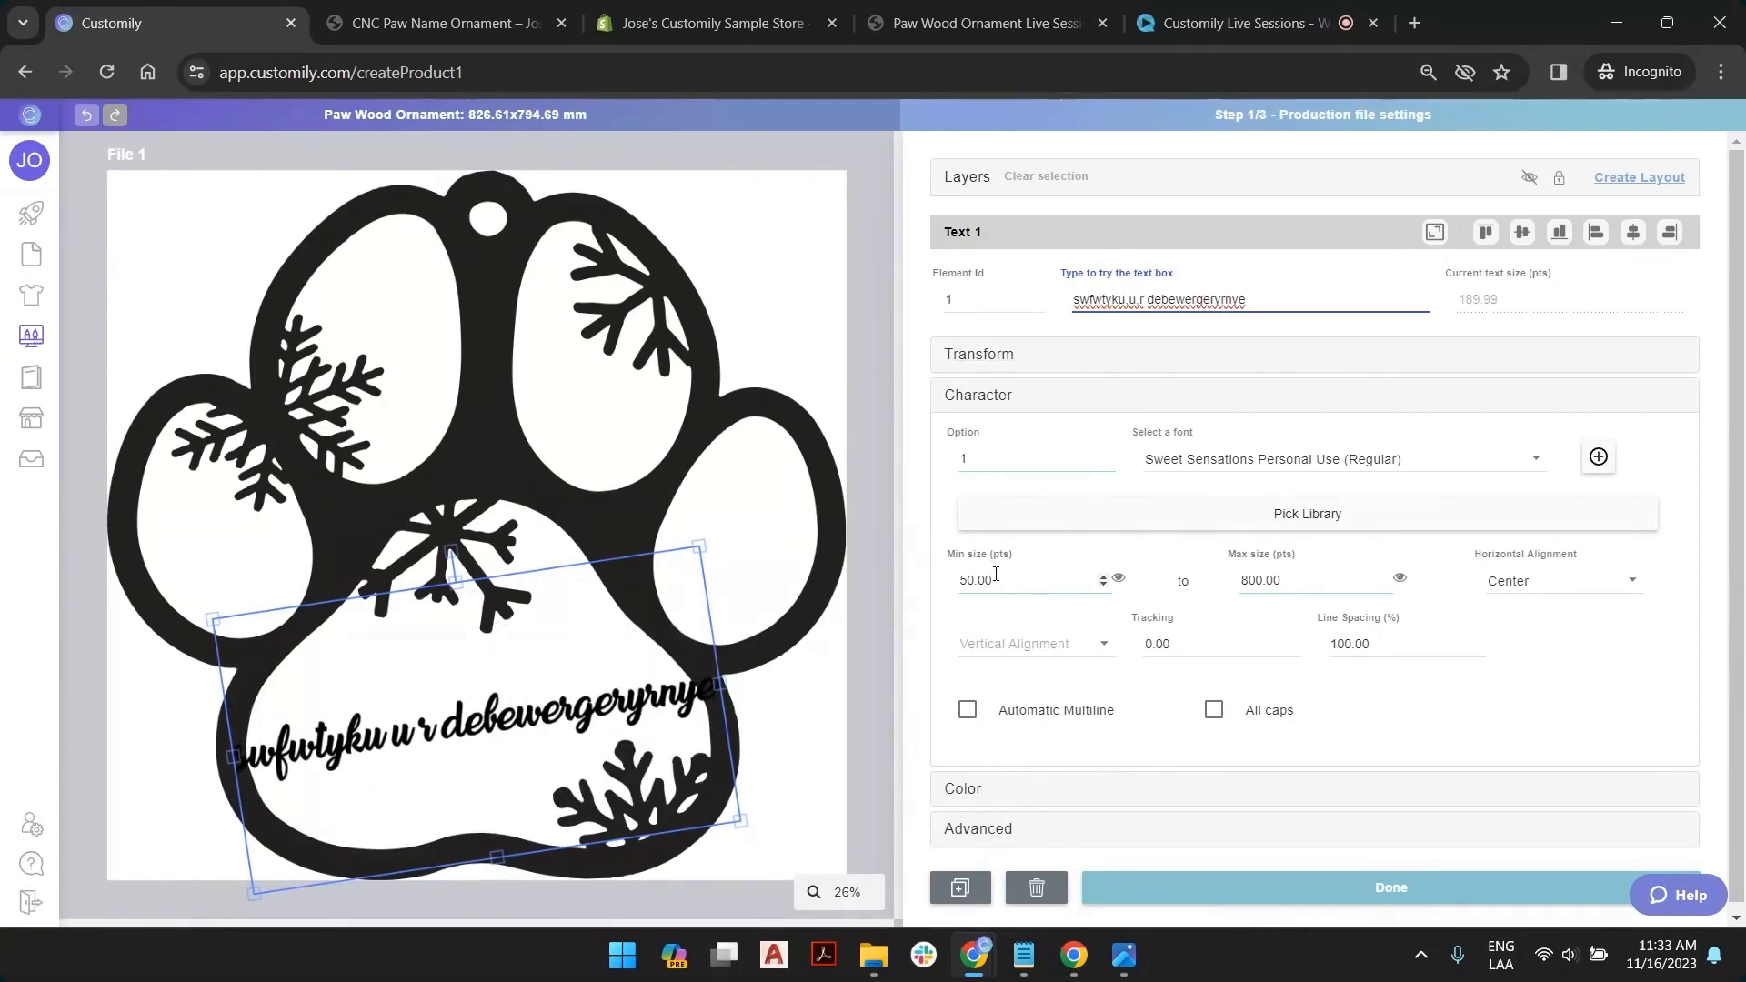
Set the text box's minimum size to 500 pts and test the fit with the sample text "Charlies"
click(963, 580)
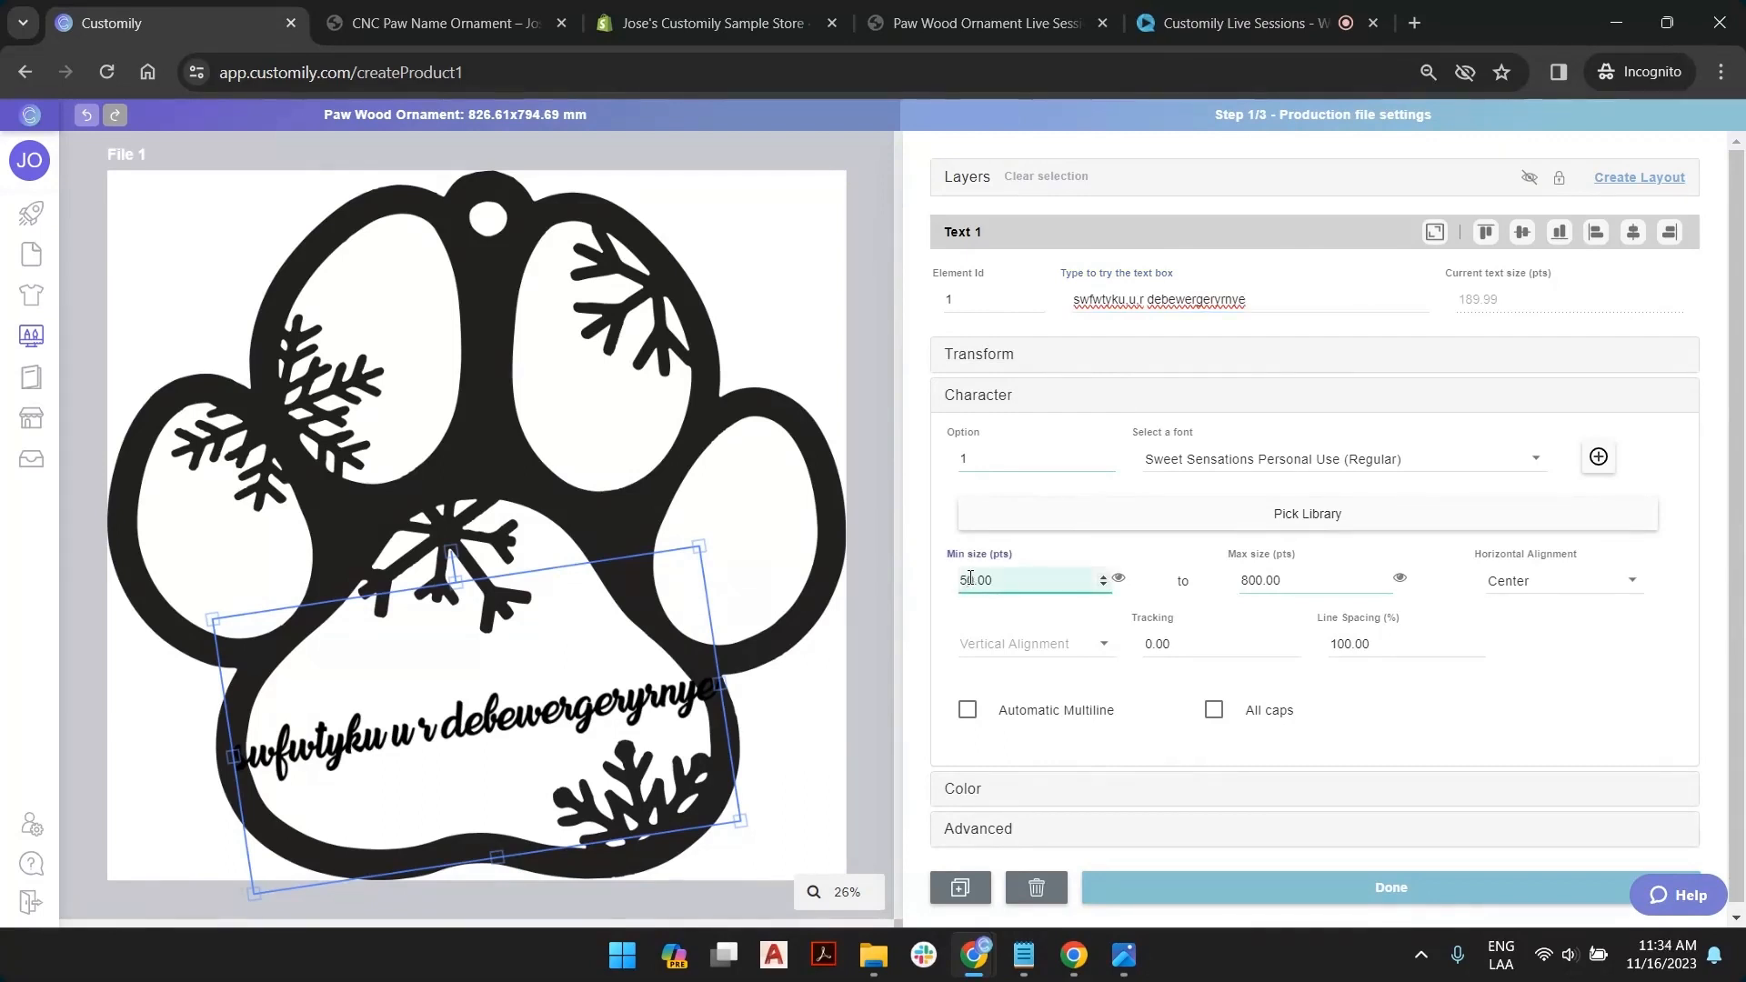
text(0)
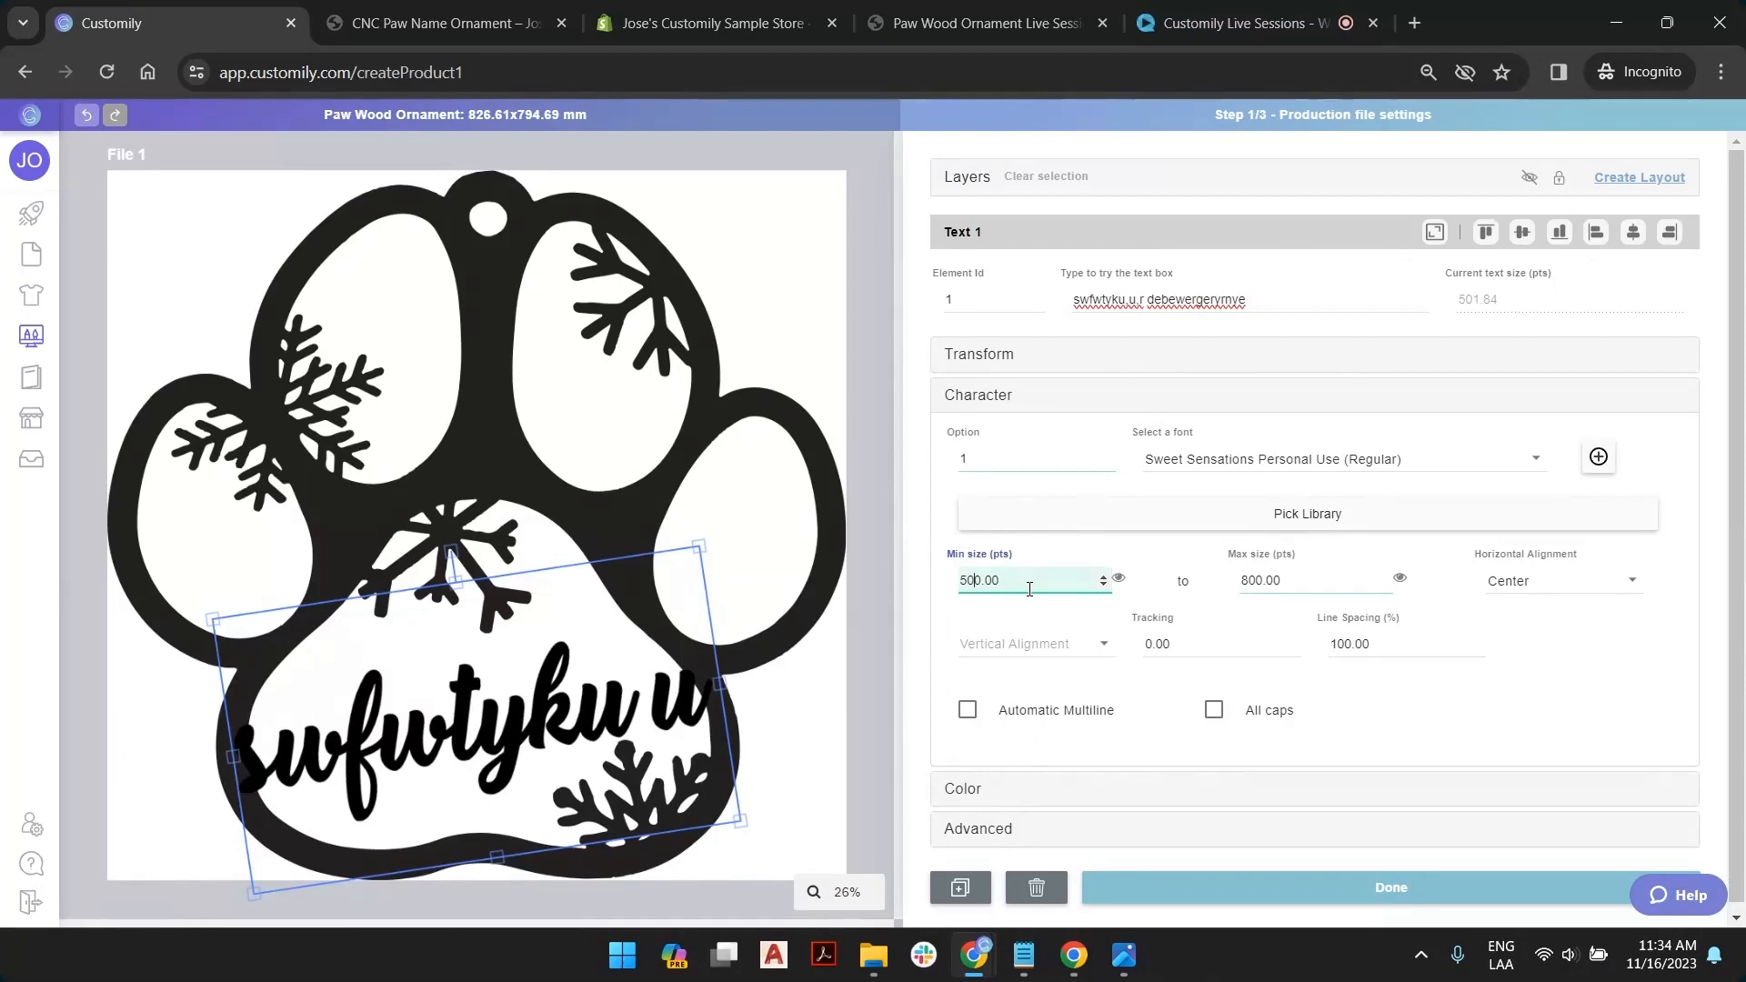
click(1264, 304)
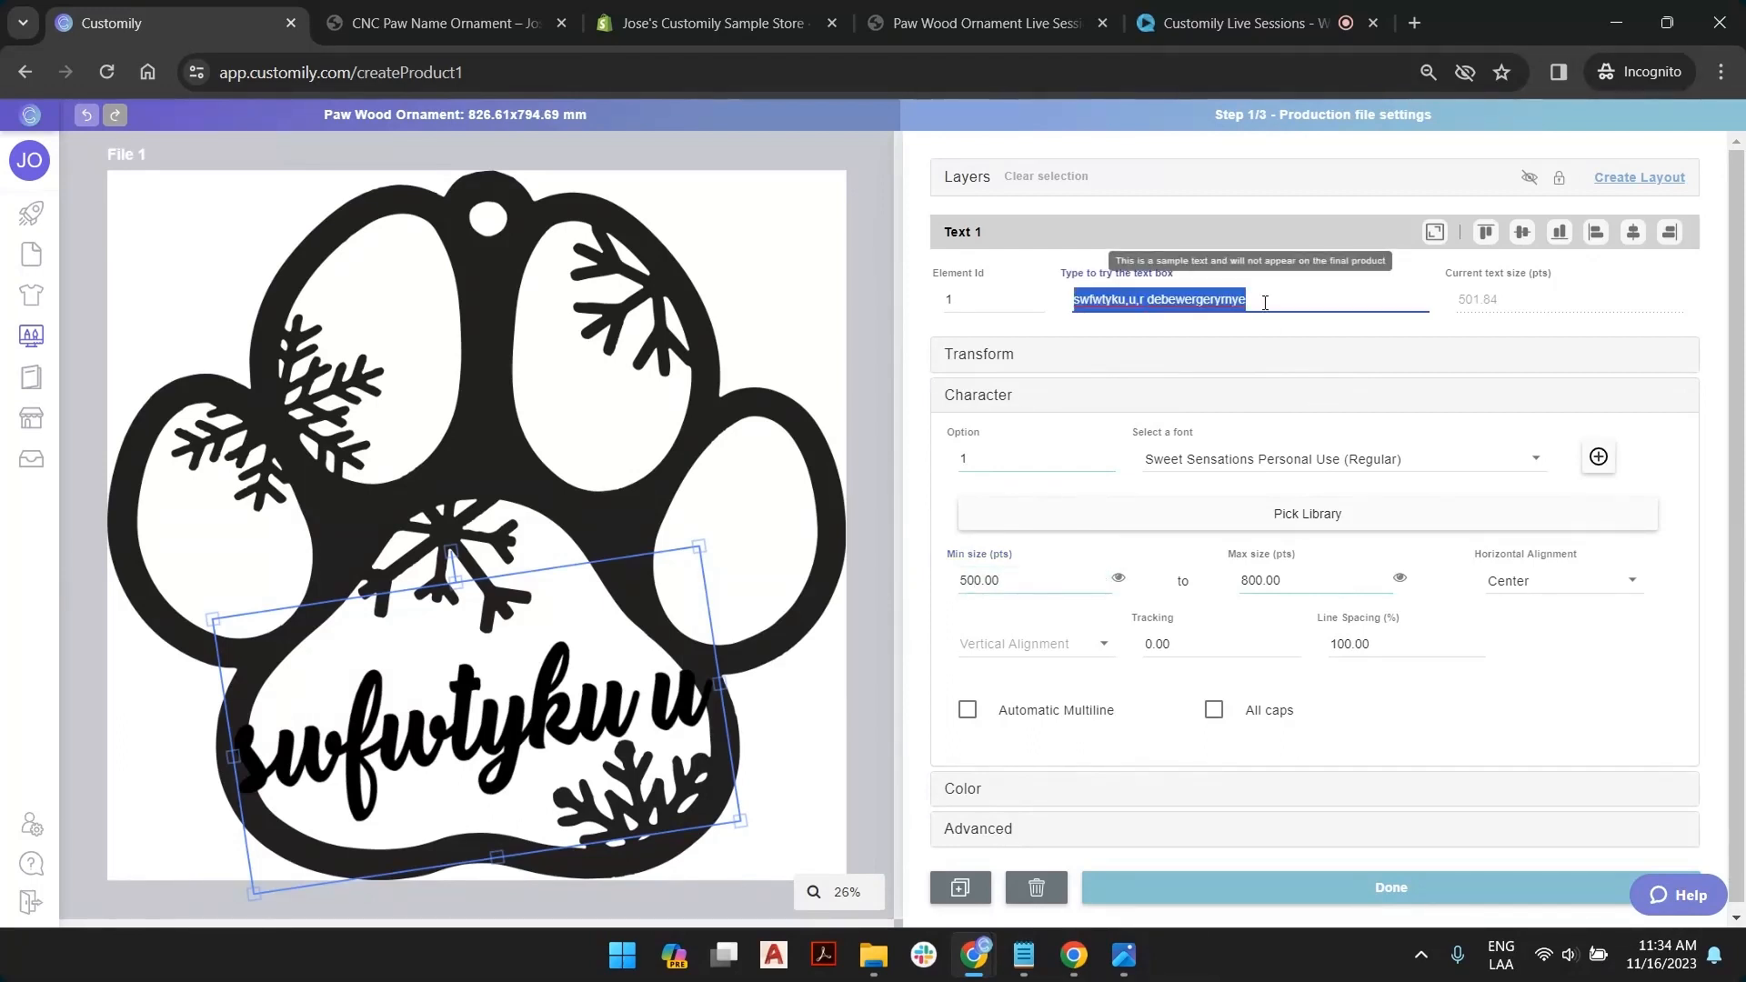
text(Charlie)
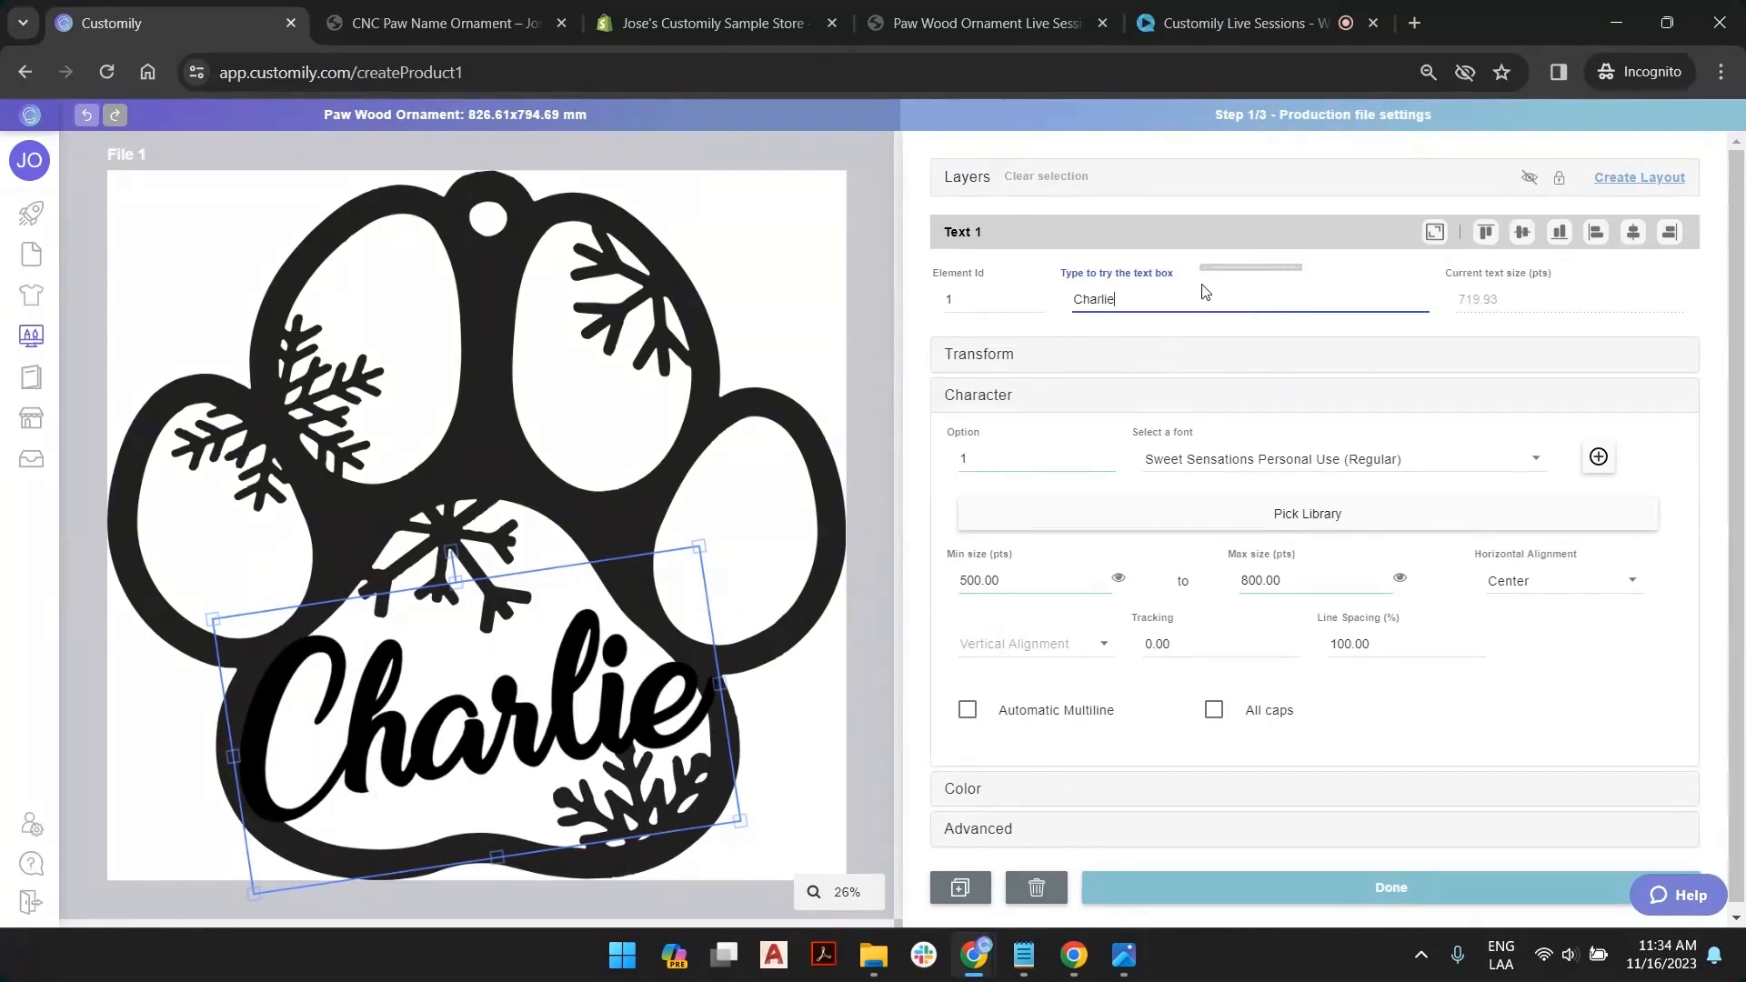
text(s)
click(871, 461)
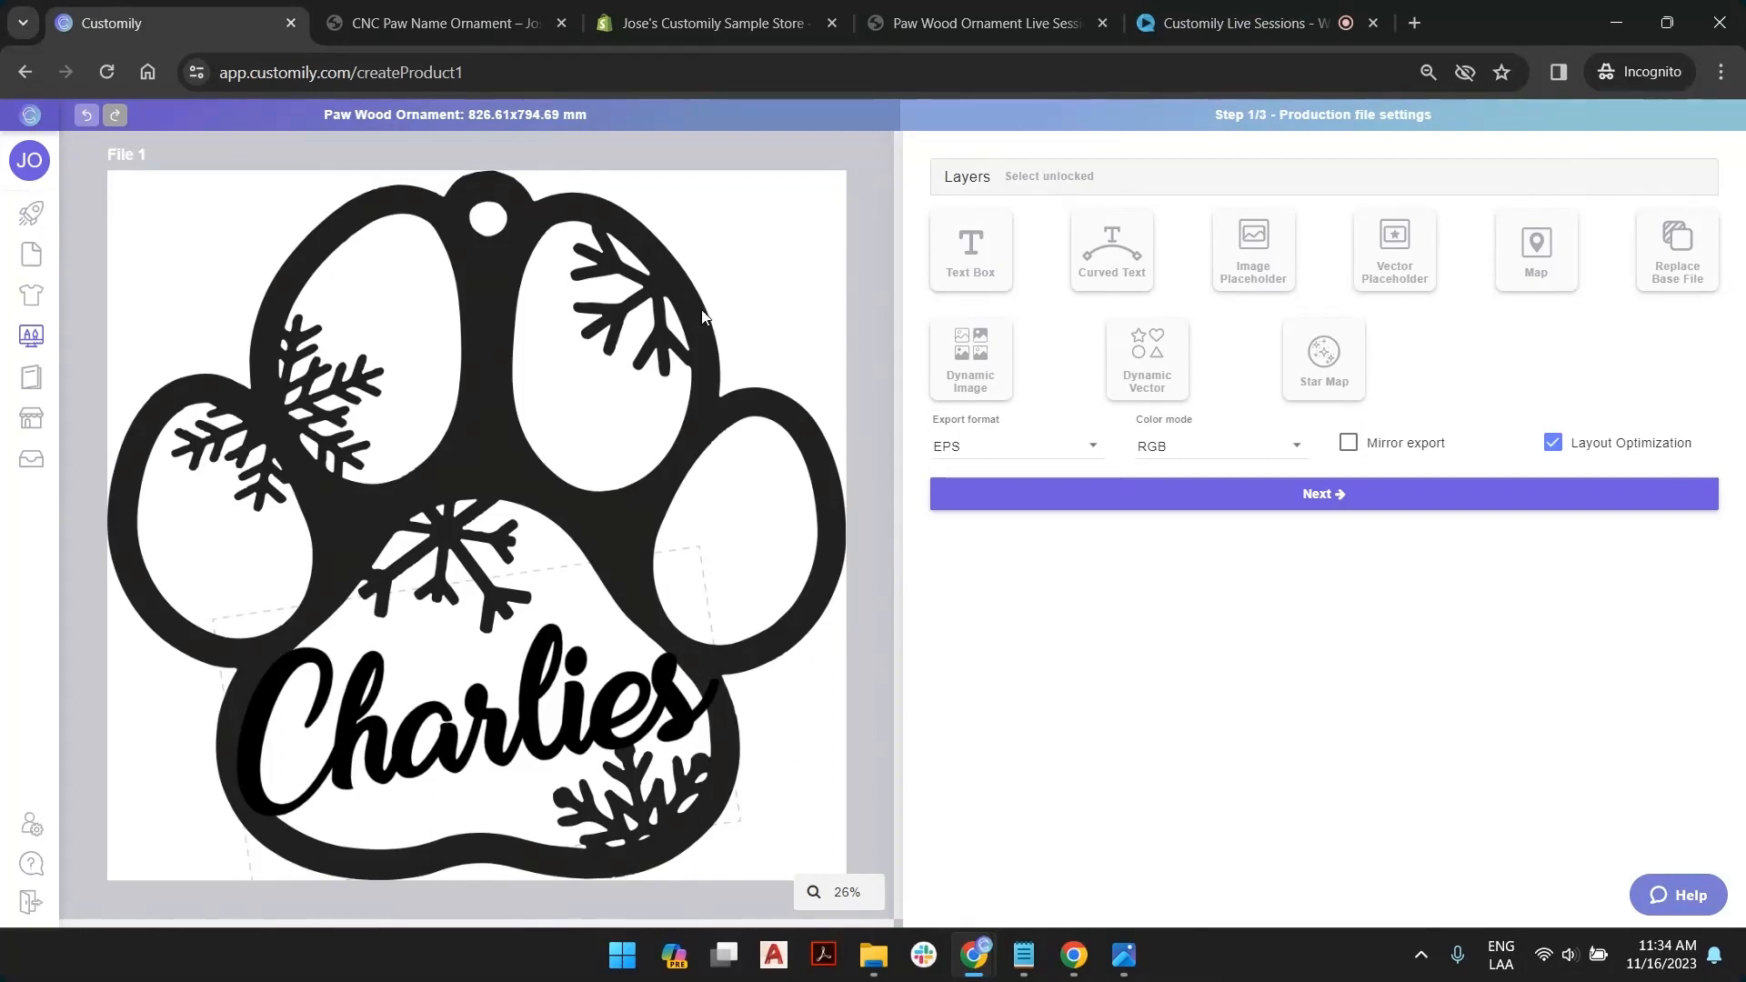
Continue to the preview settings, compare the background color and image options, and upload Paw Base.png as the background
click(1327, 504)
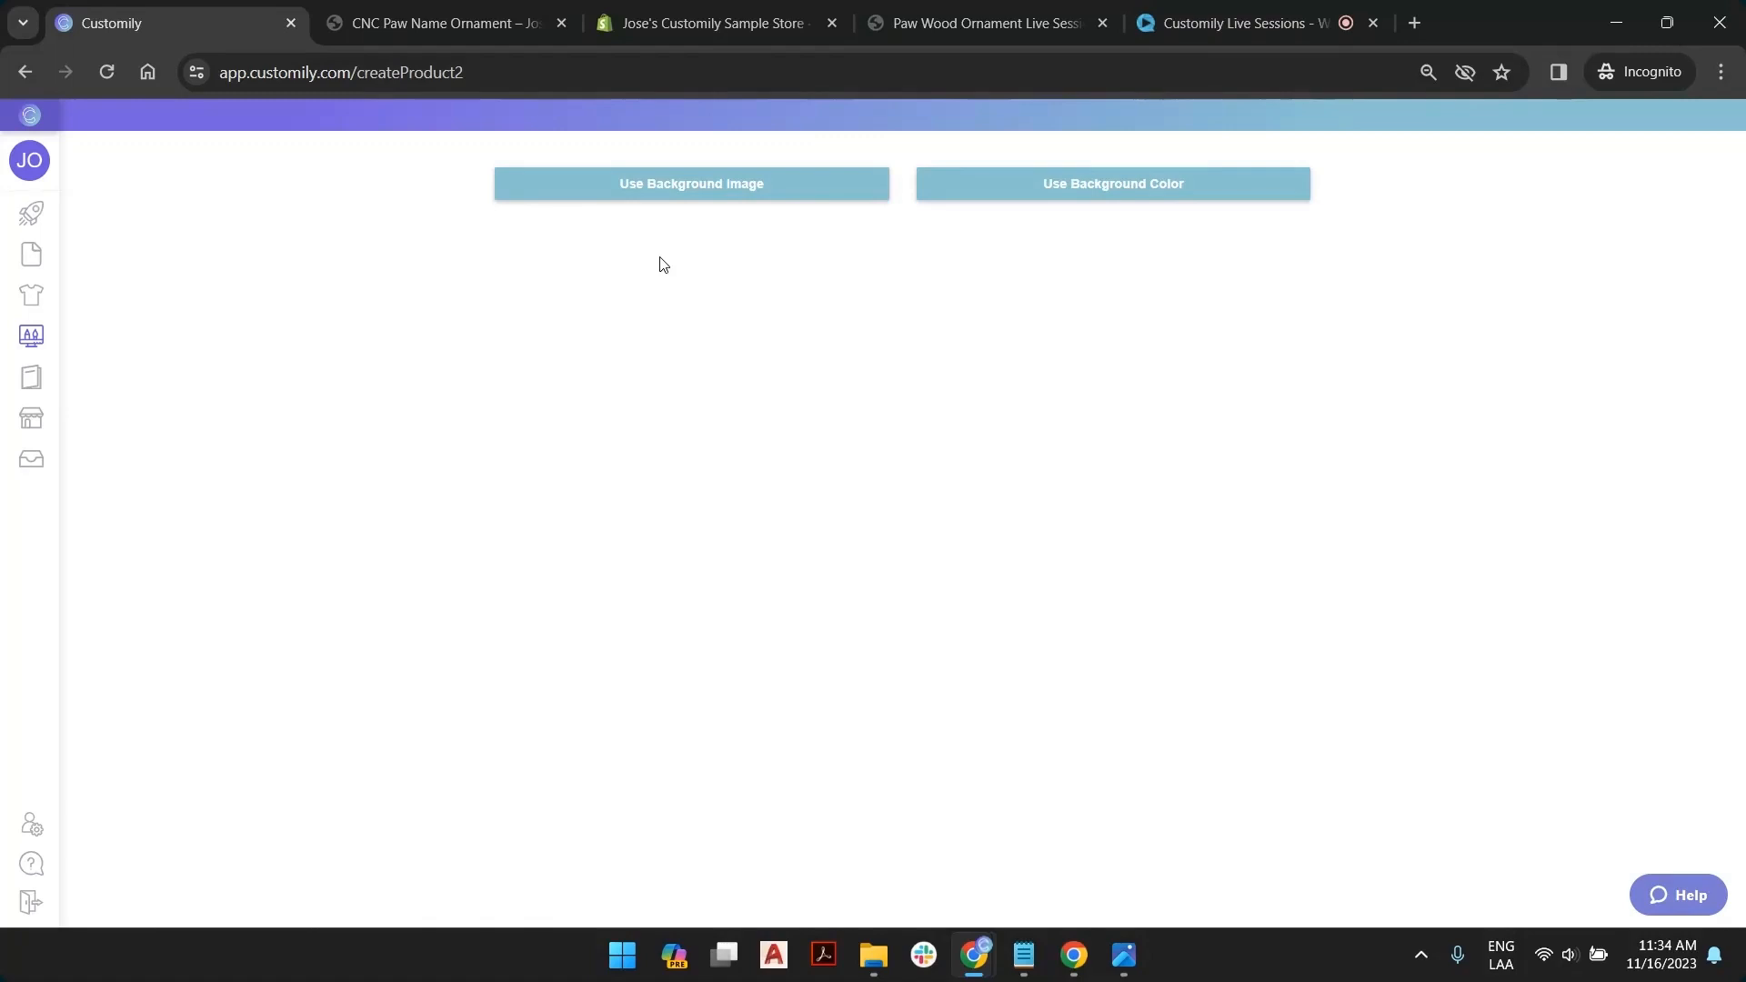
click(1127, 194)
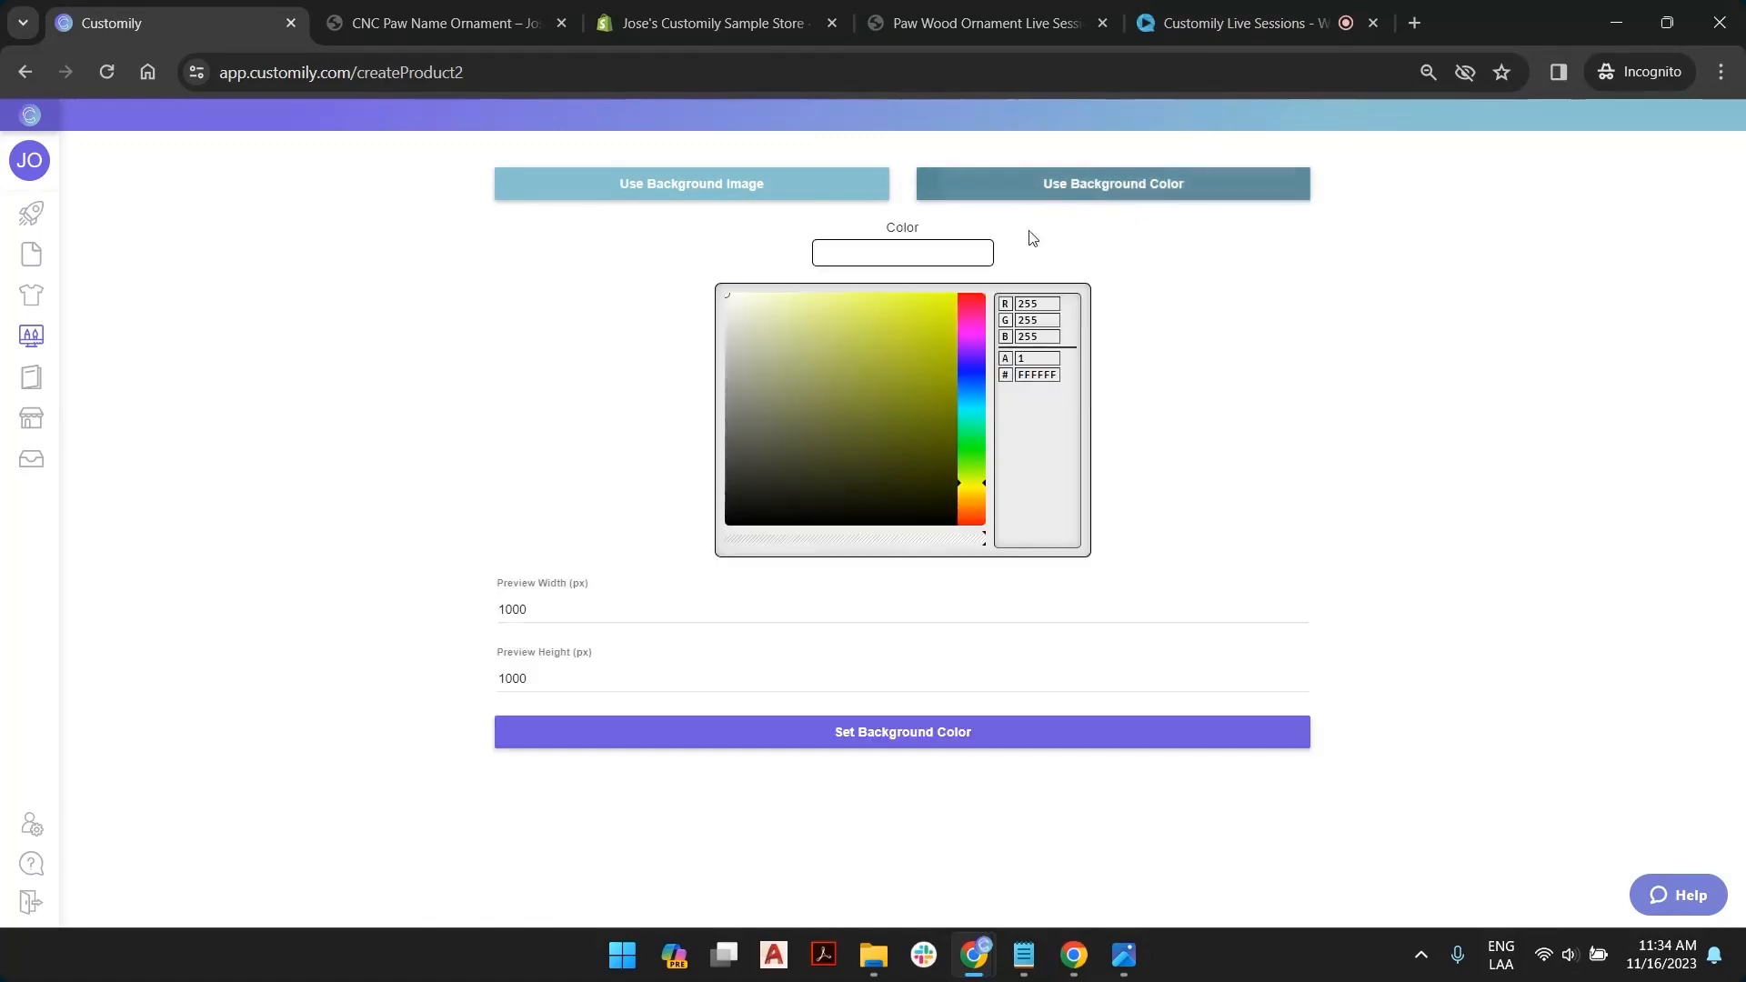
click(680, 188)
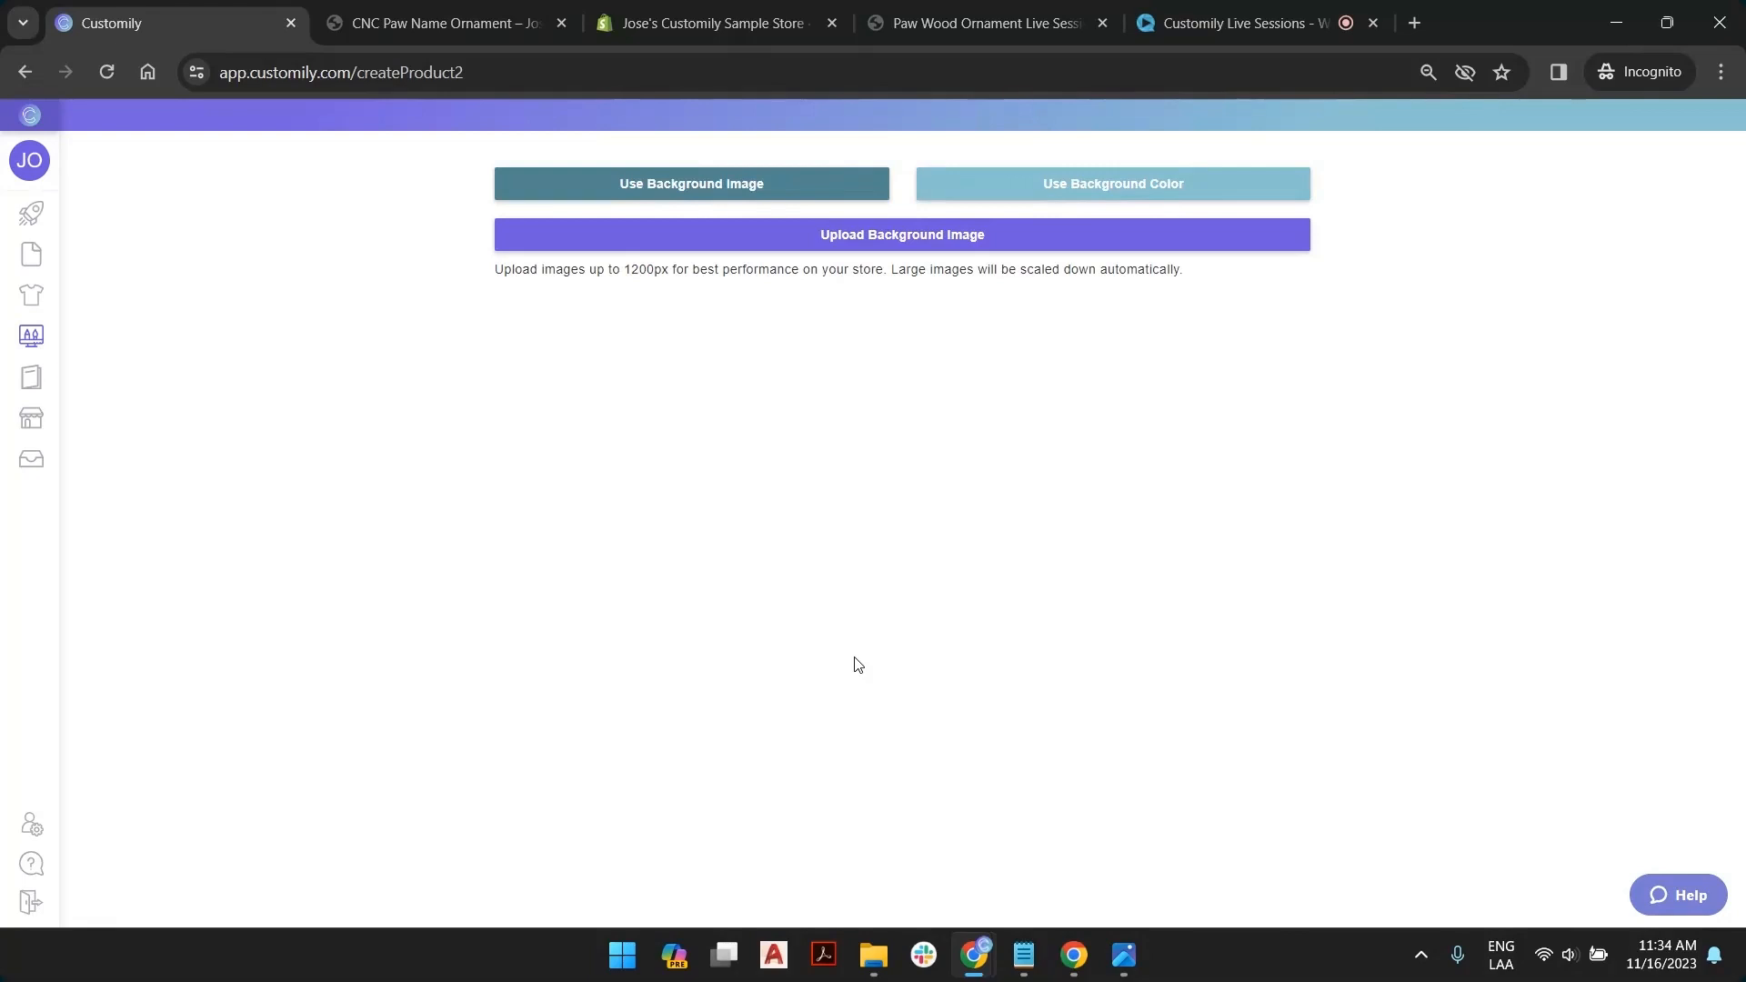
click(1111, 187)
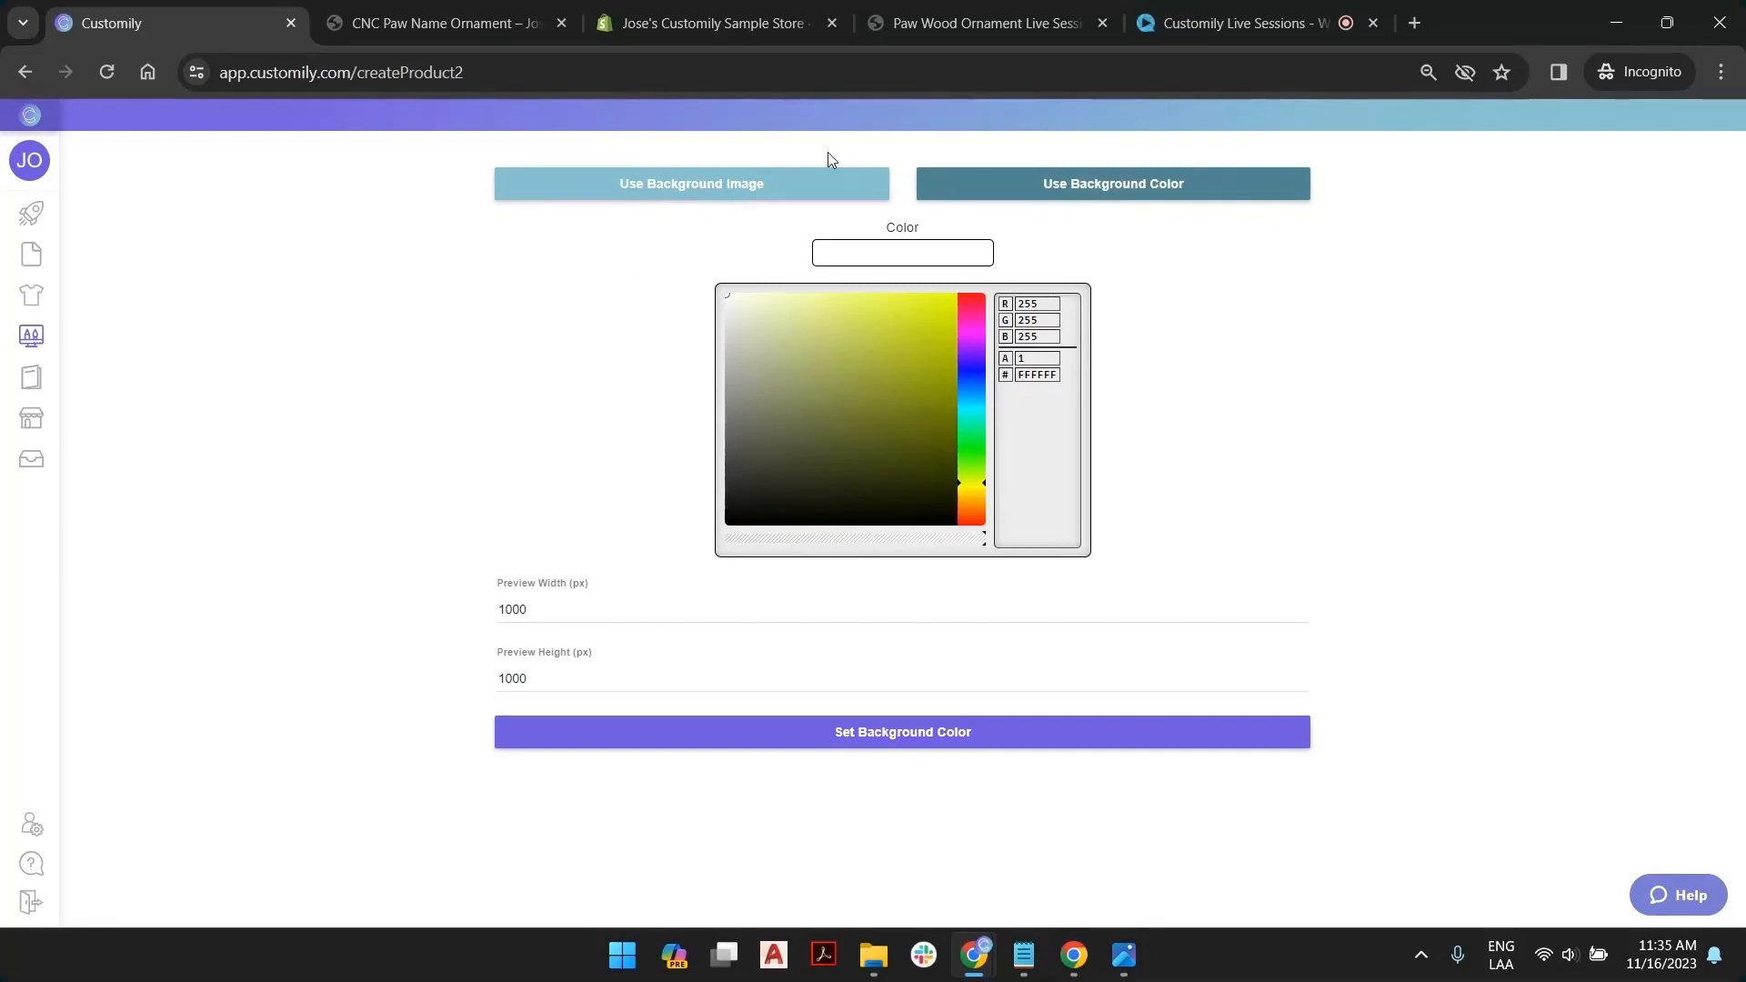
click(800, 186)
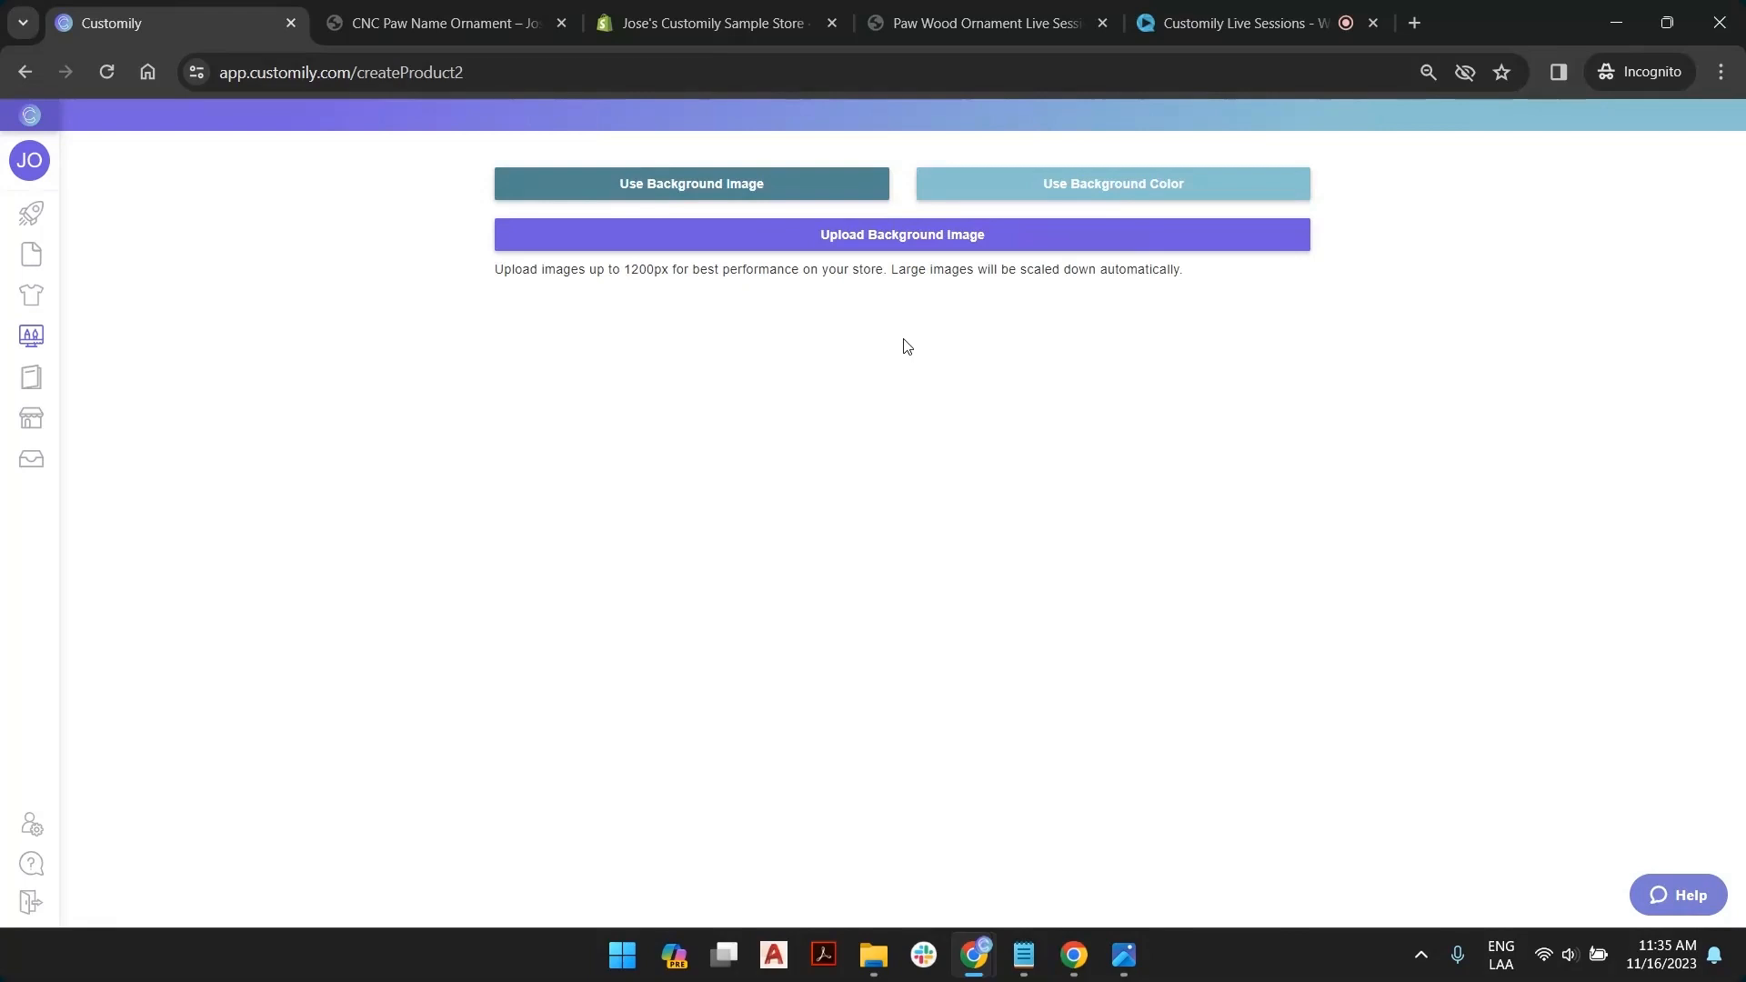
click(897, 236)
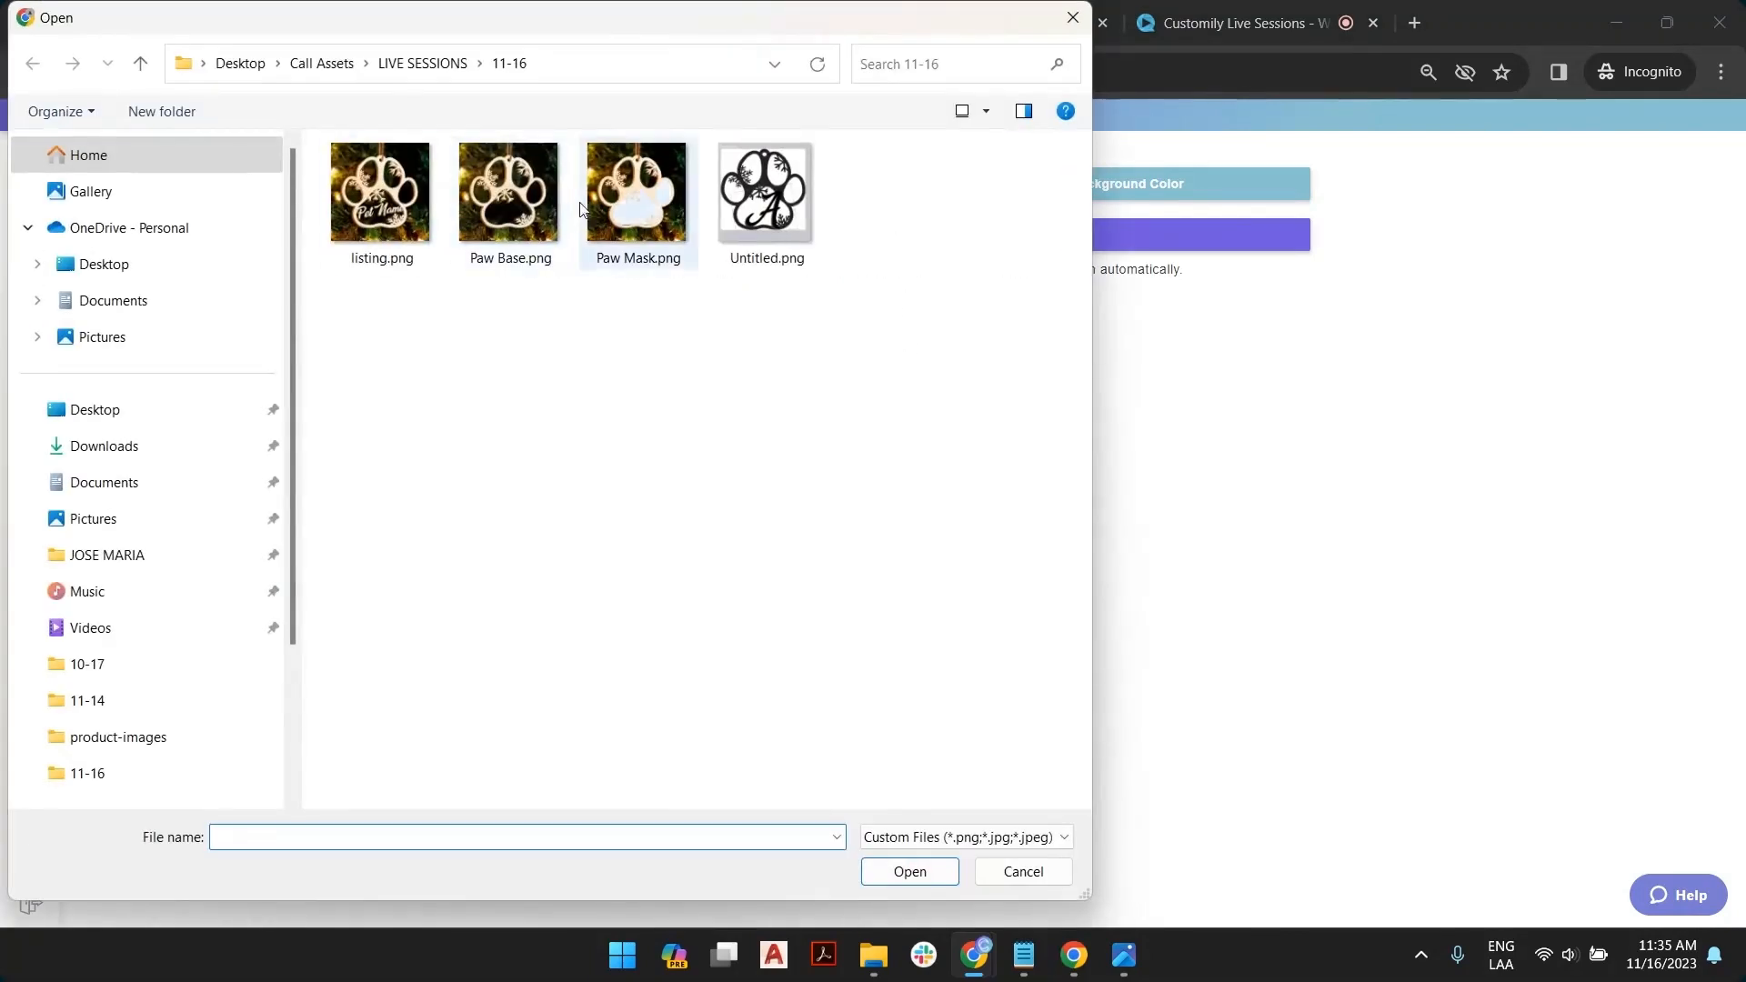
click(512, 191)
double_click(513, 196)
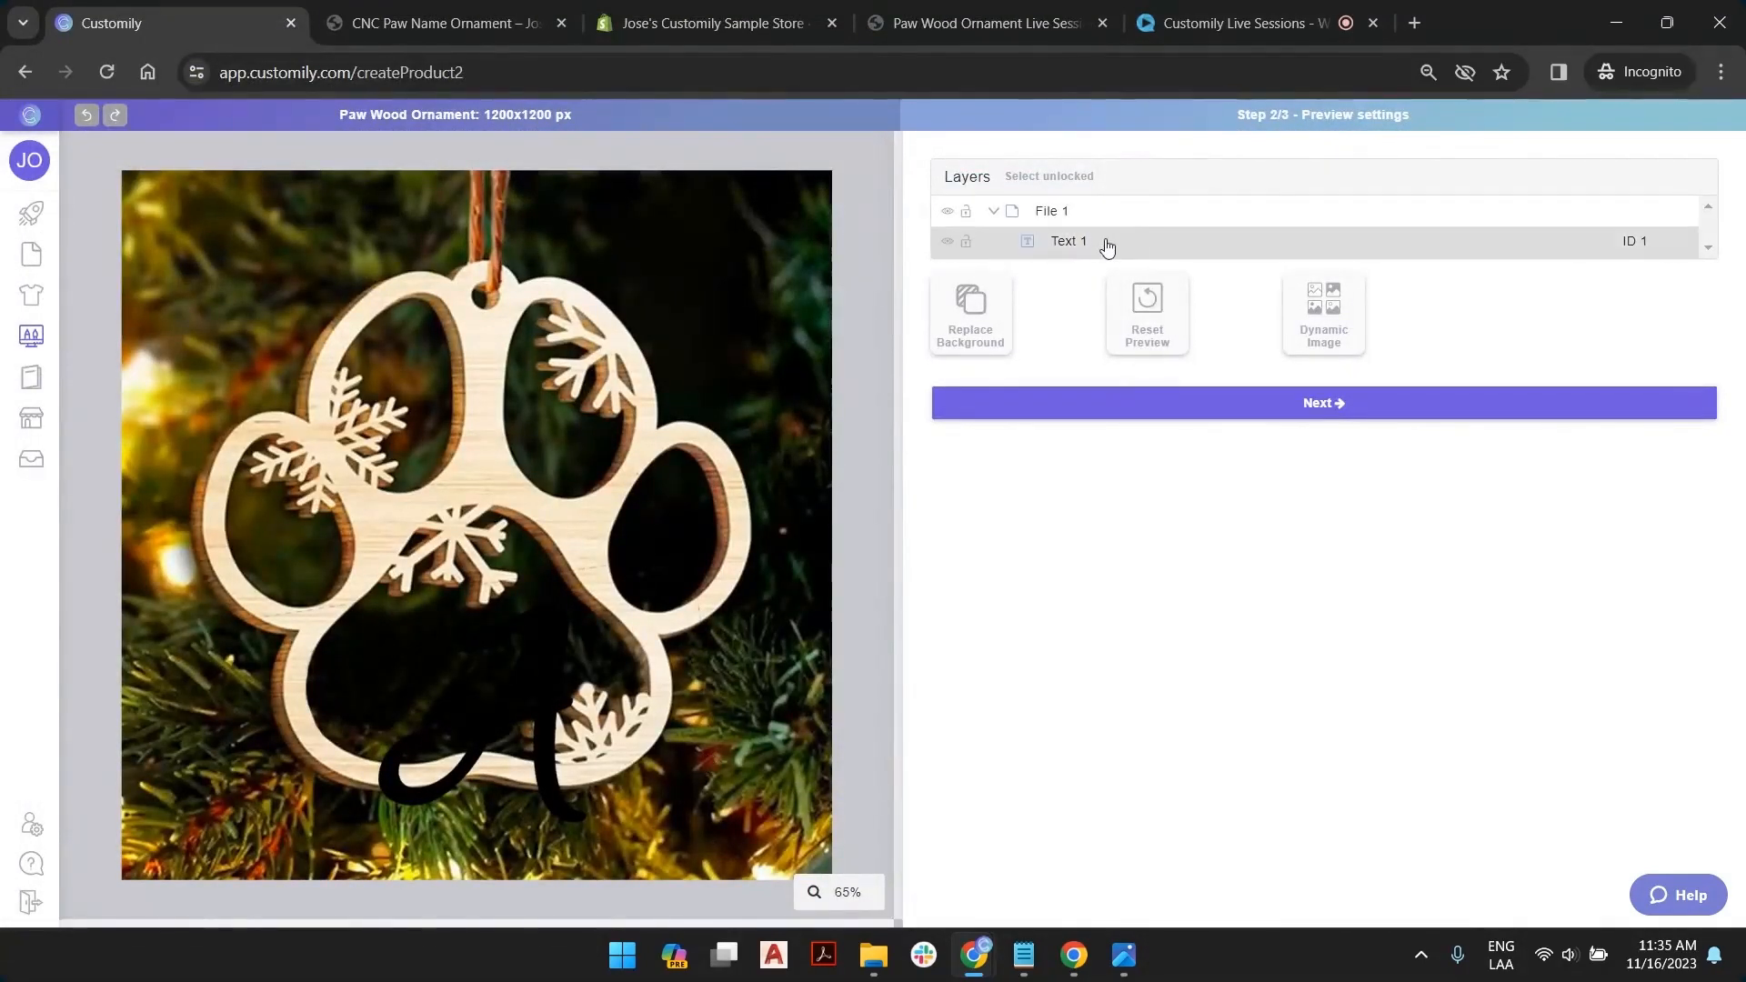
Set the preview text's fill color by sampling the light wood between the ornament's upper toes
click(1079, 243)
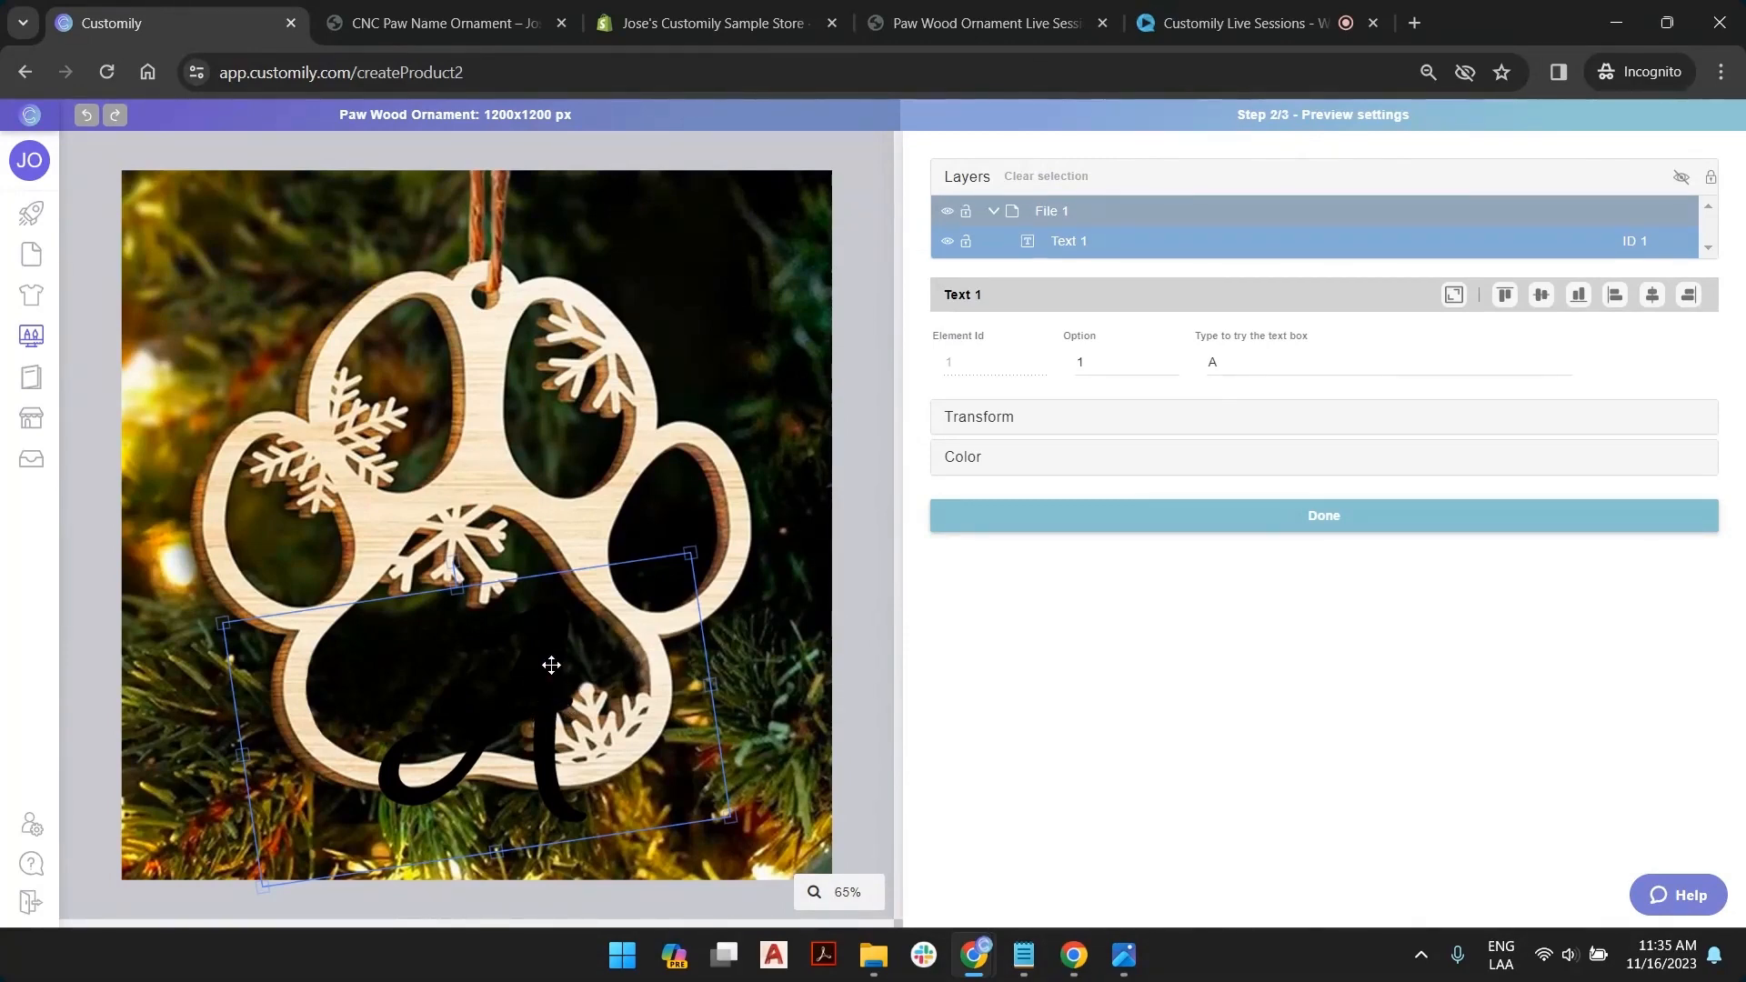
click(972, 470)
click(1232, 484)
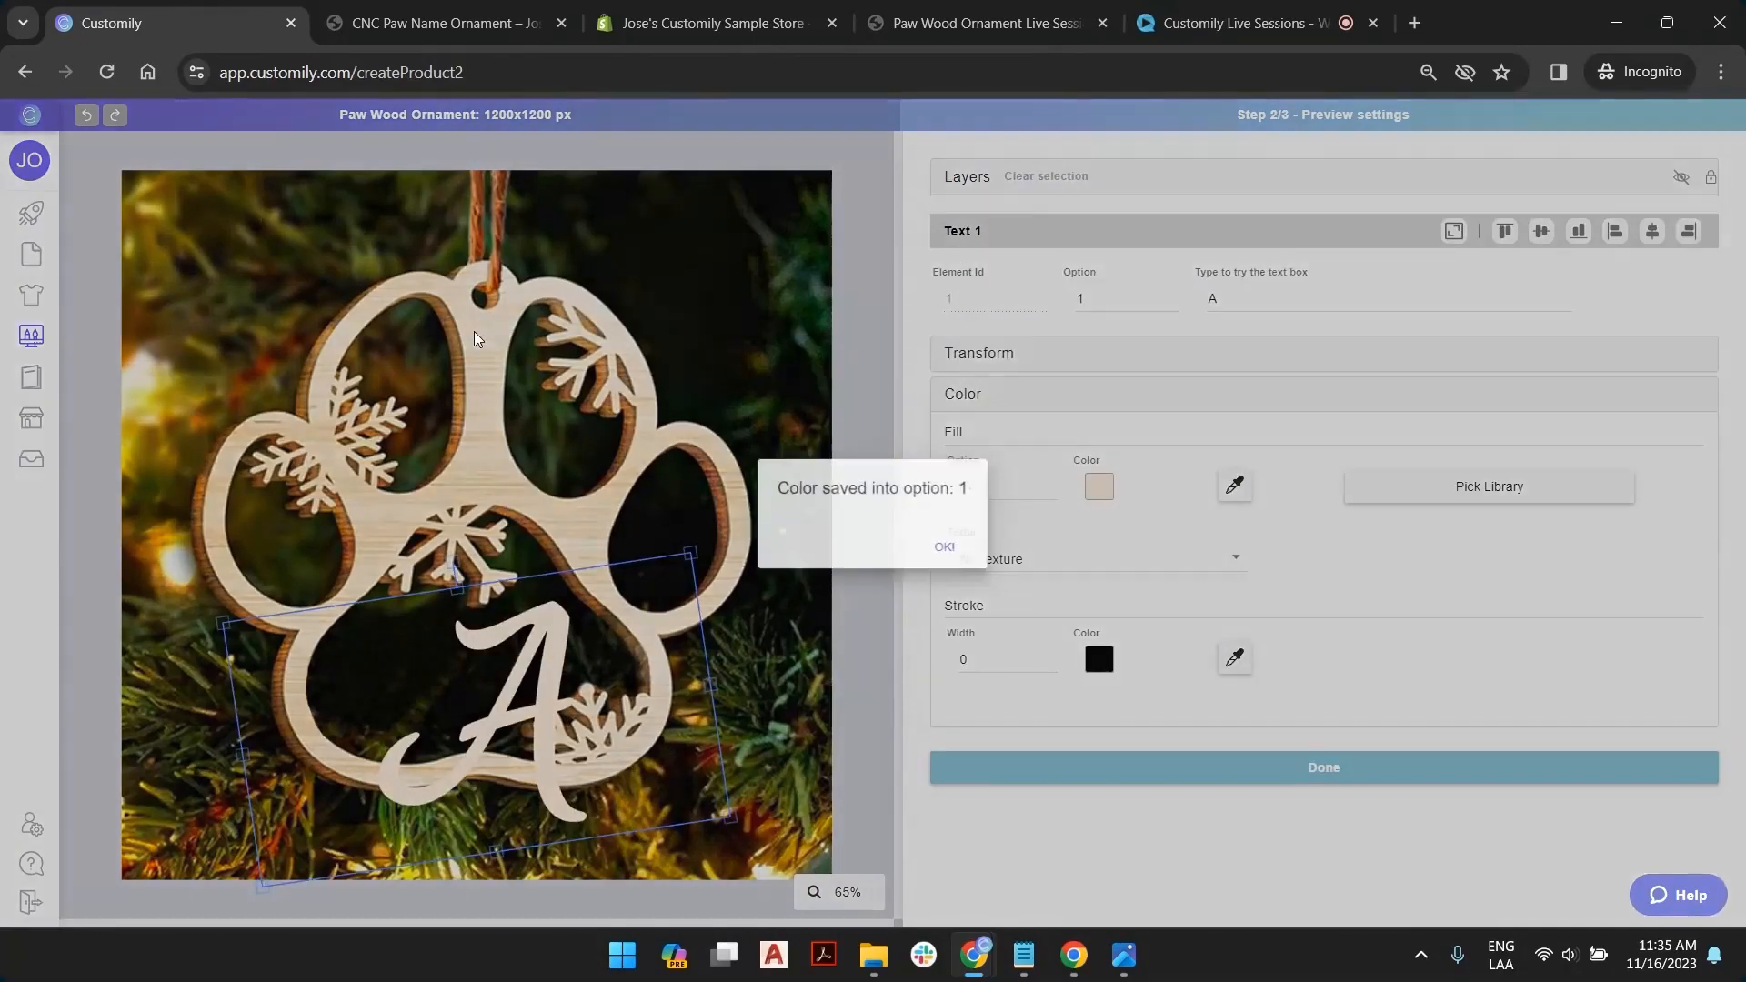
click(477, 327)
click(947, 542)
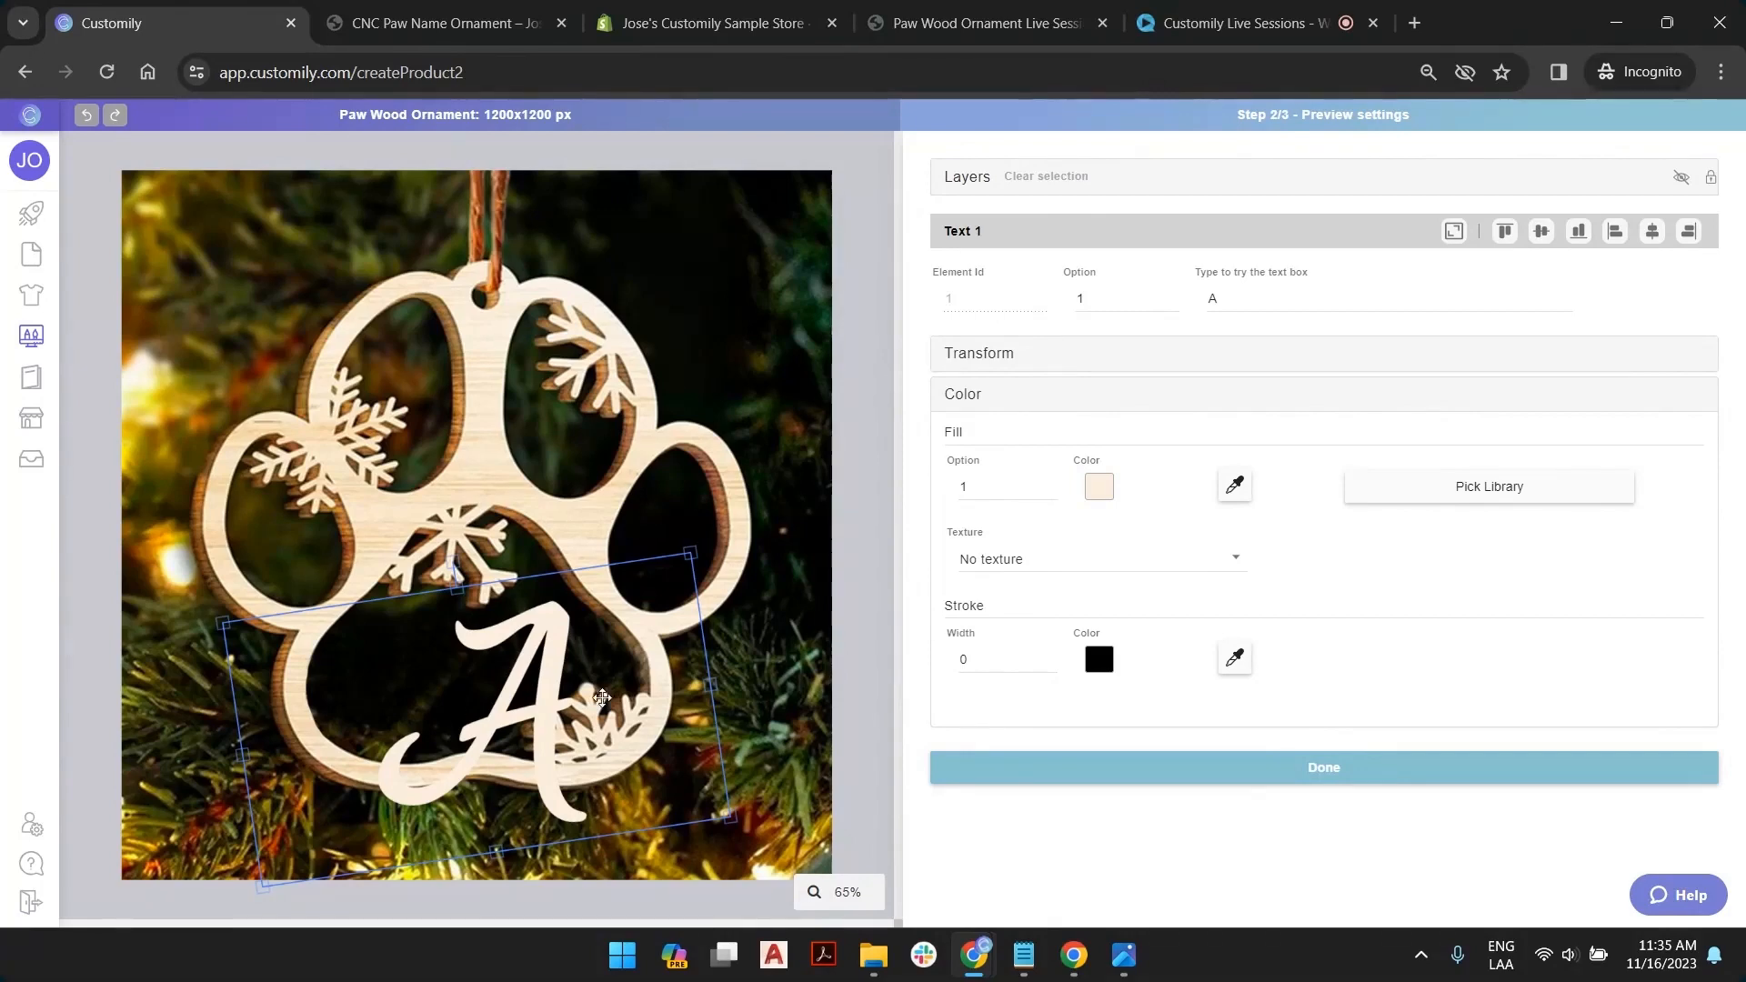
Scale down the preview text box and position it over the large lower pad of the paw
drag(540, 676, 607, 600)
drag(745, 487, 643, 566)
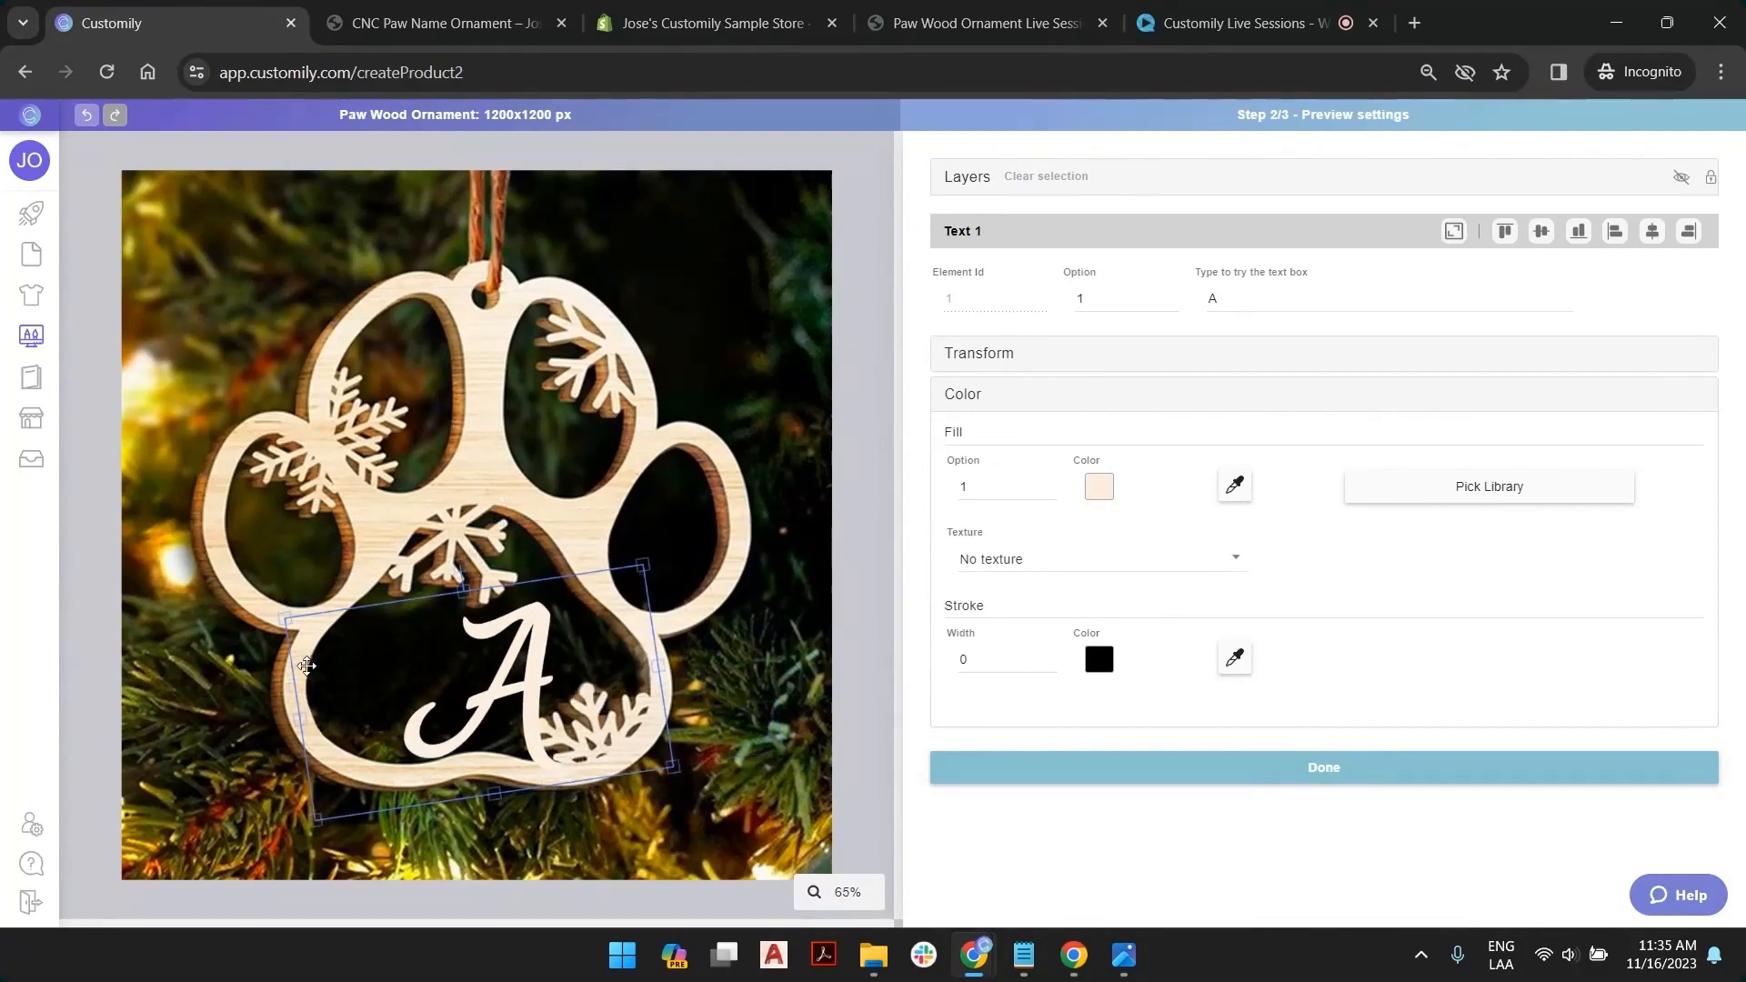
drag(500, 709, 506, 675)
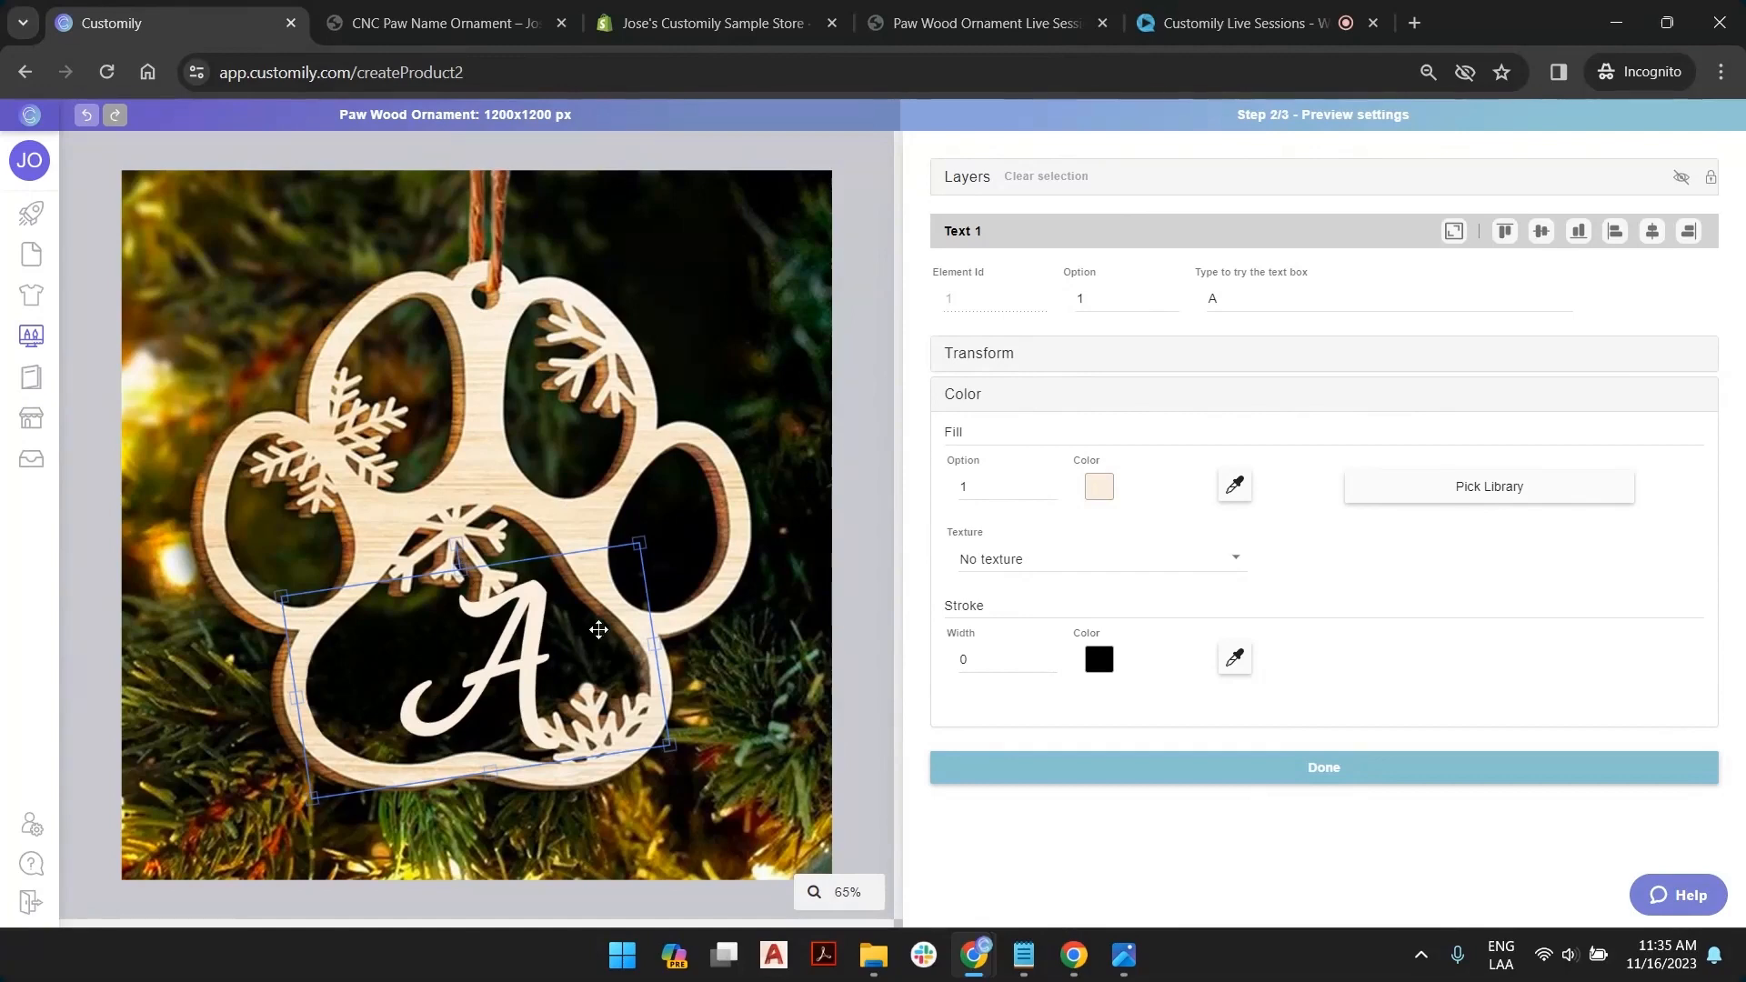
click(850, 447)
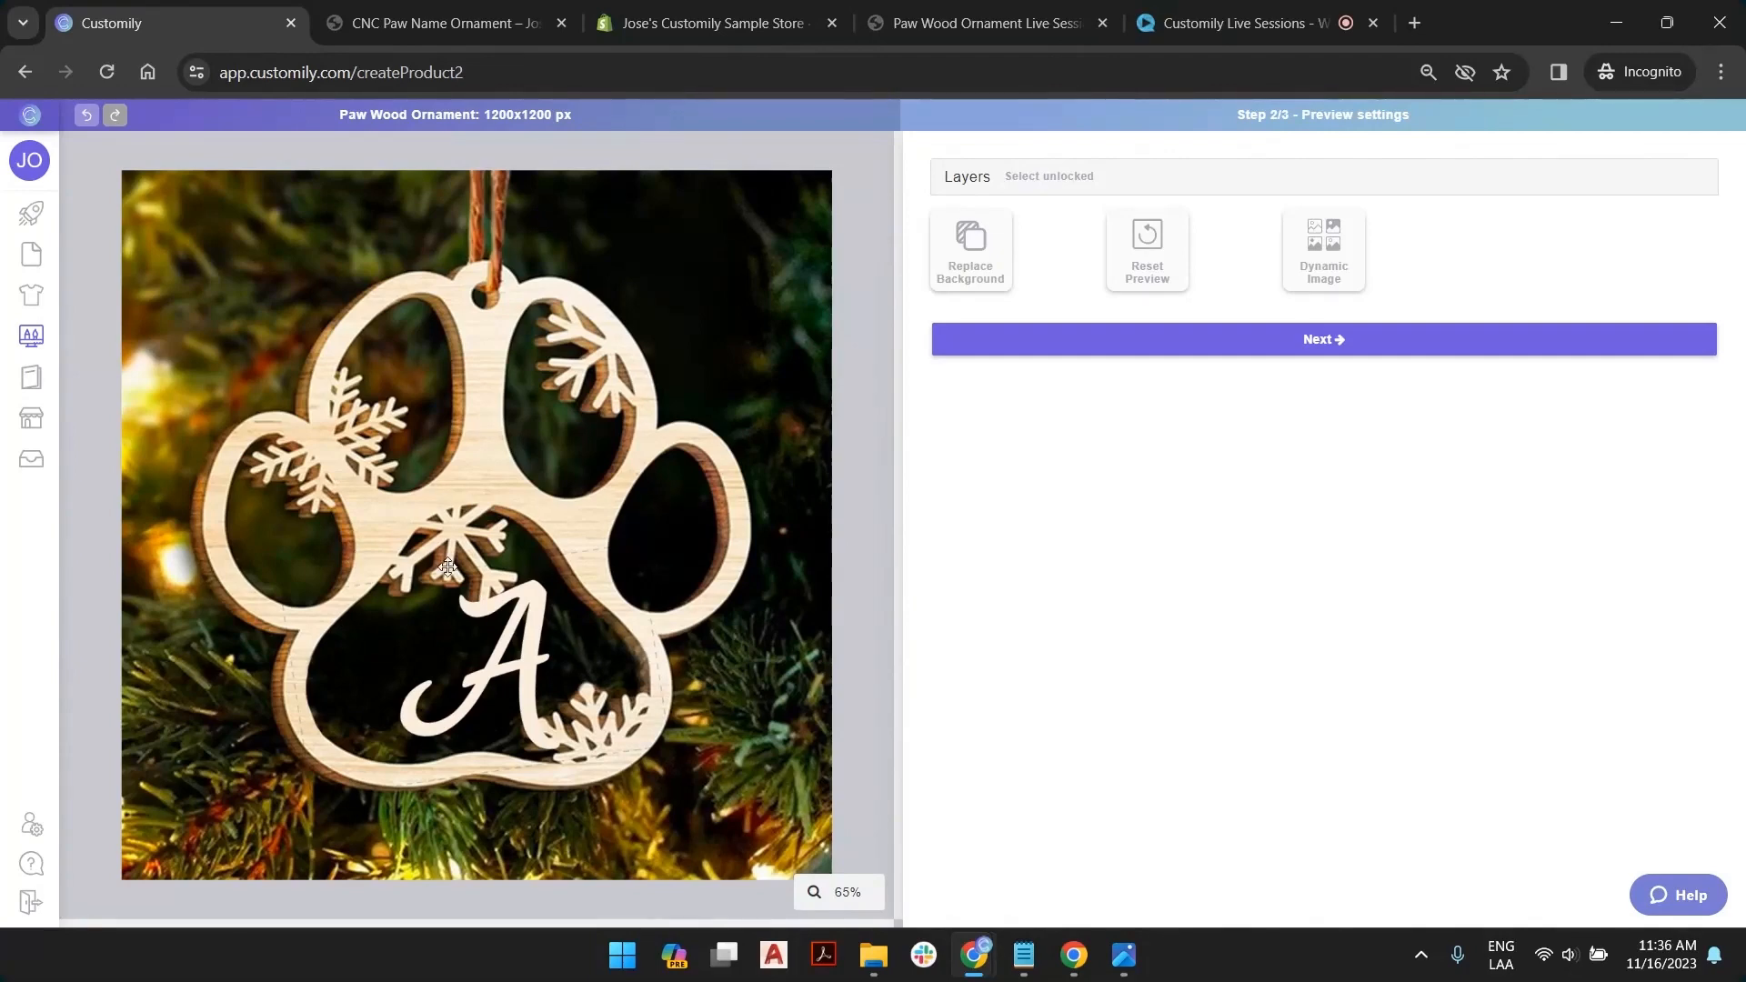
Return to the production file settings and make the text box taller than the paw's lower pad
click(27, 75)
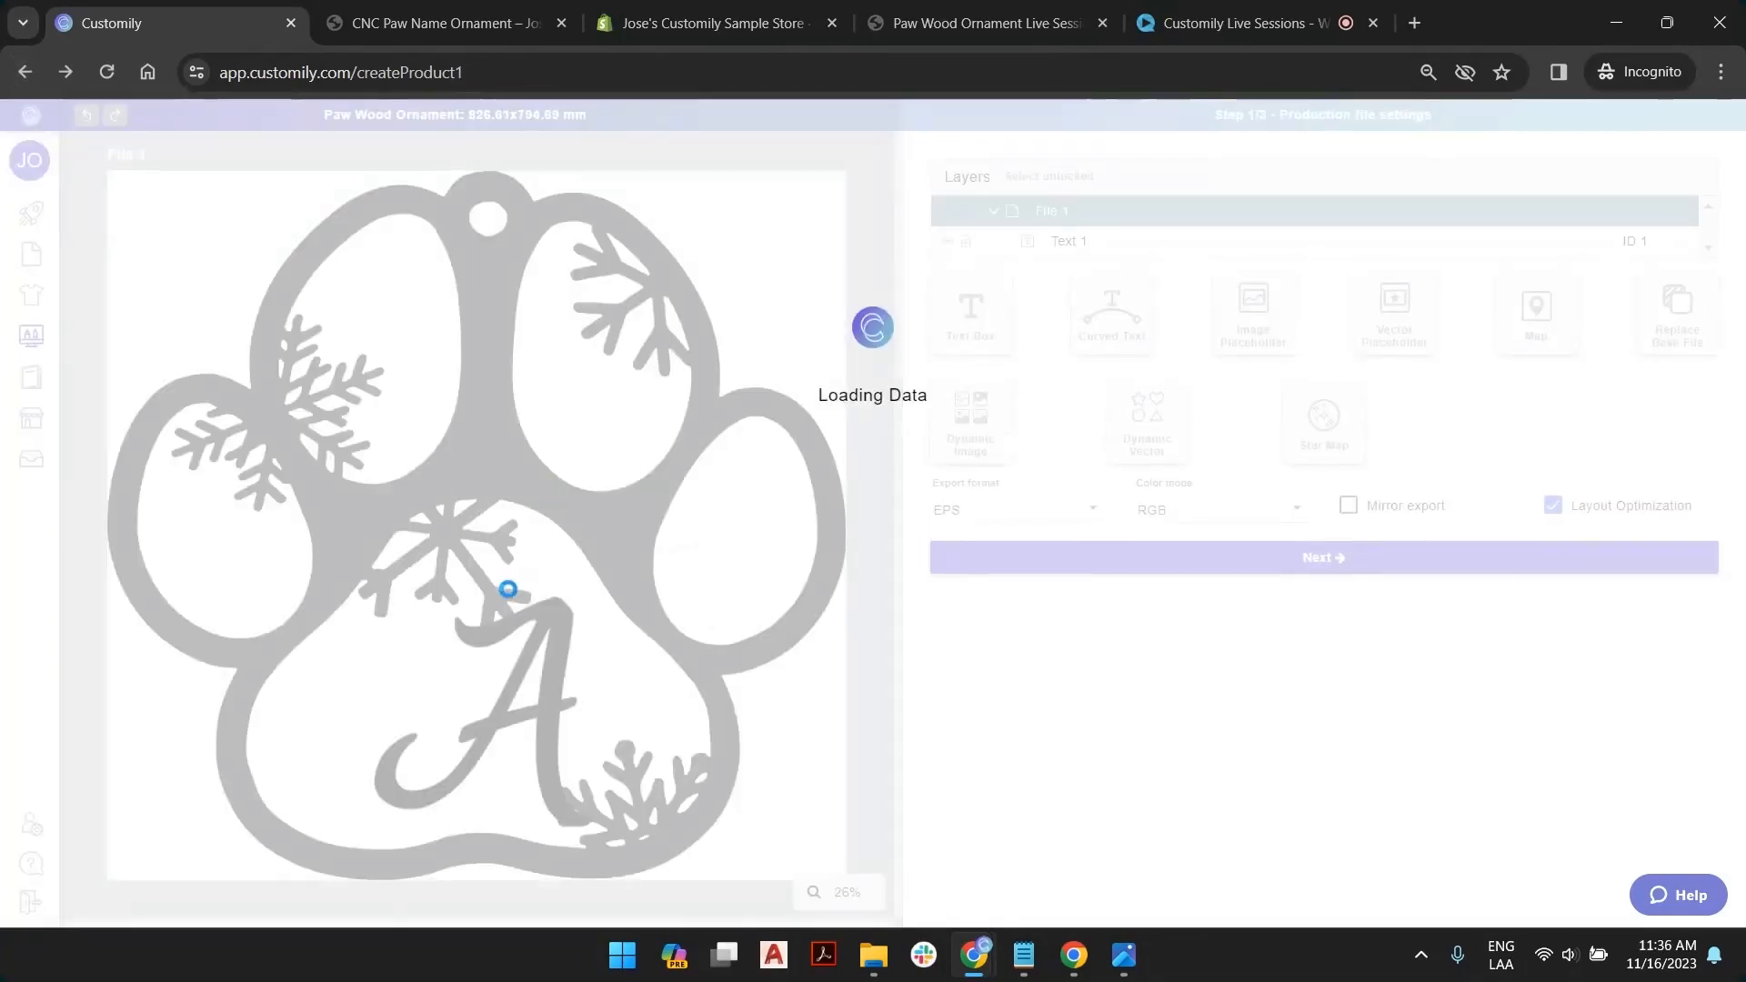
click(563, 639)
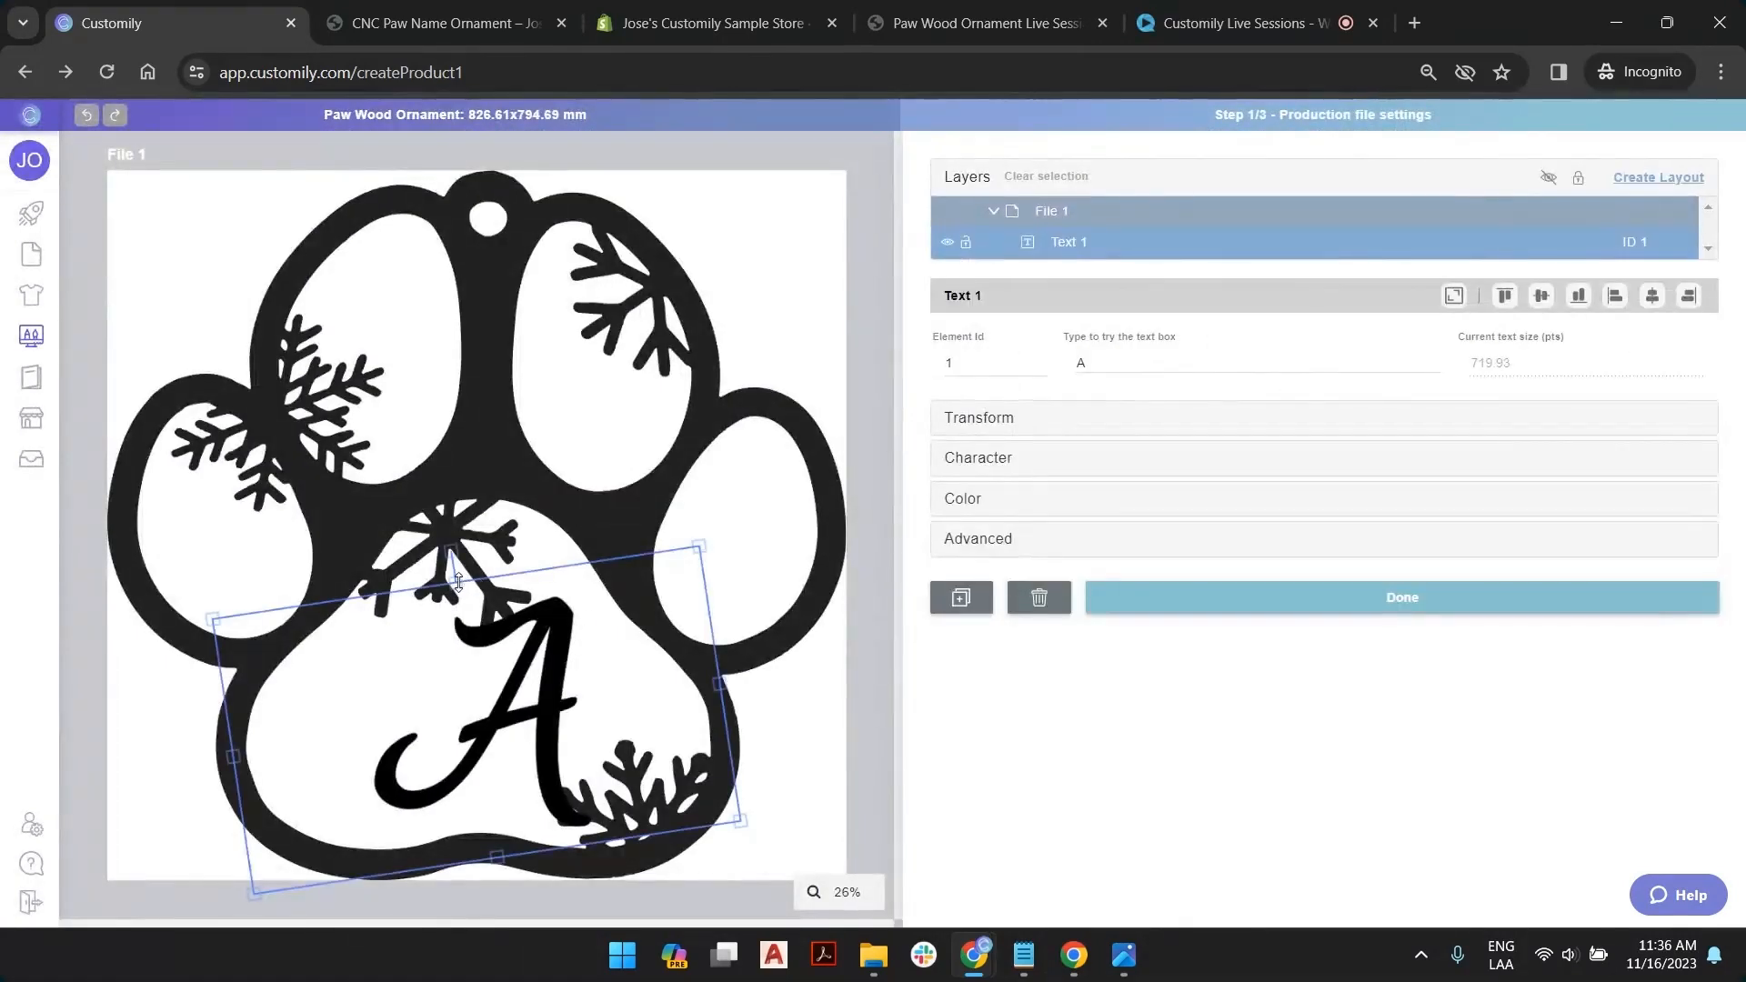
drag(445, 619, 441, 501)
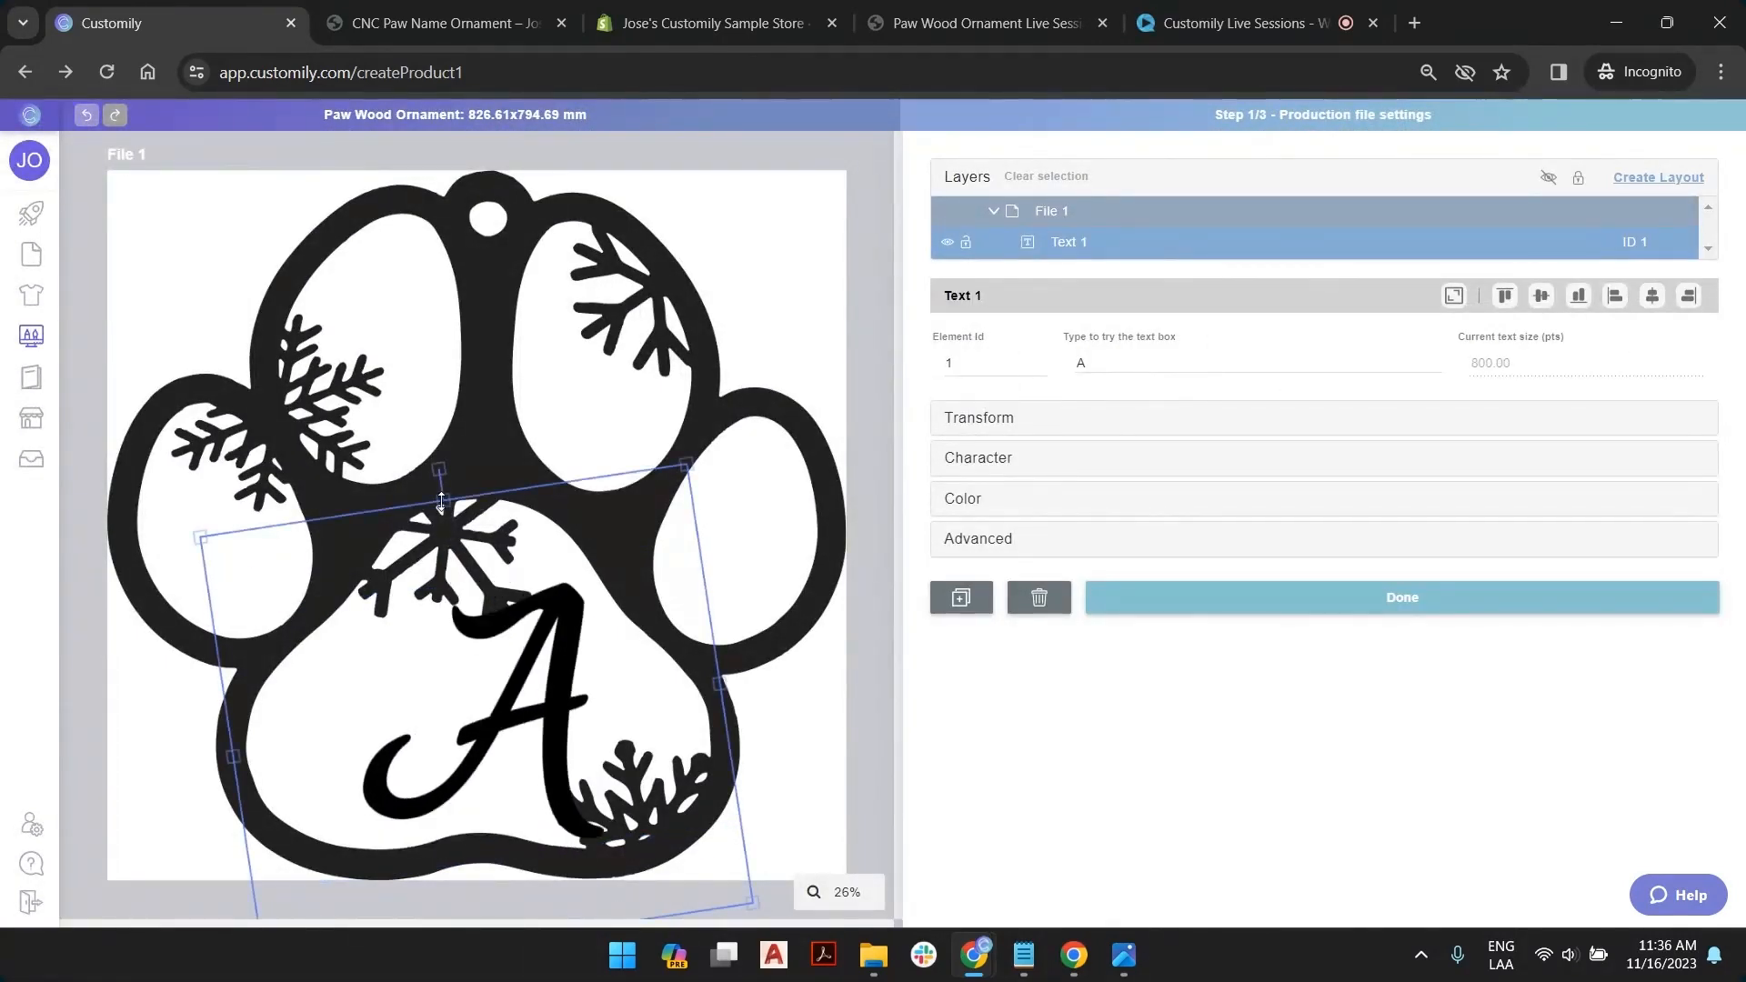
Set the text box's maximum text size to 1500 pts
click(978, 458)
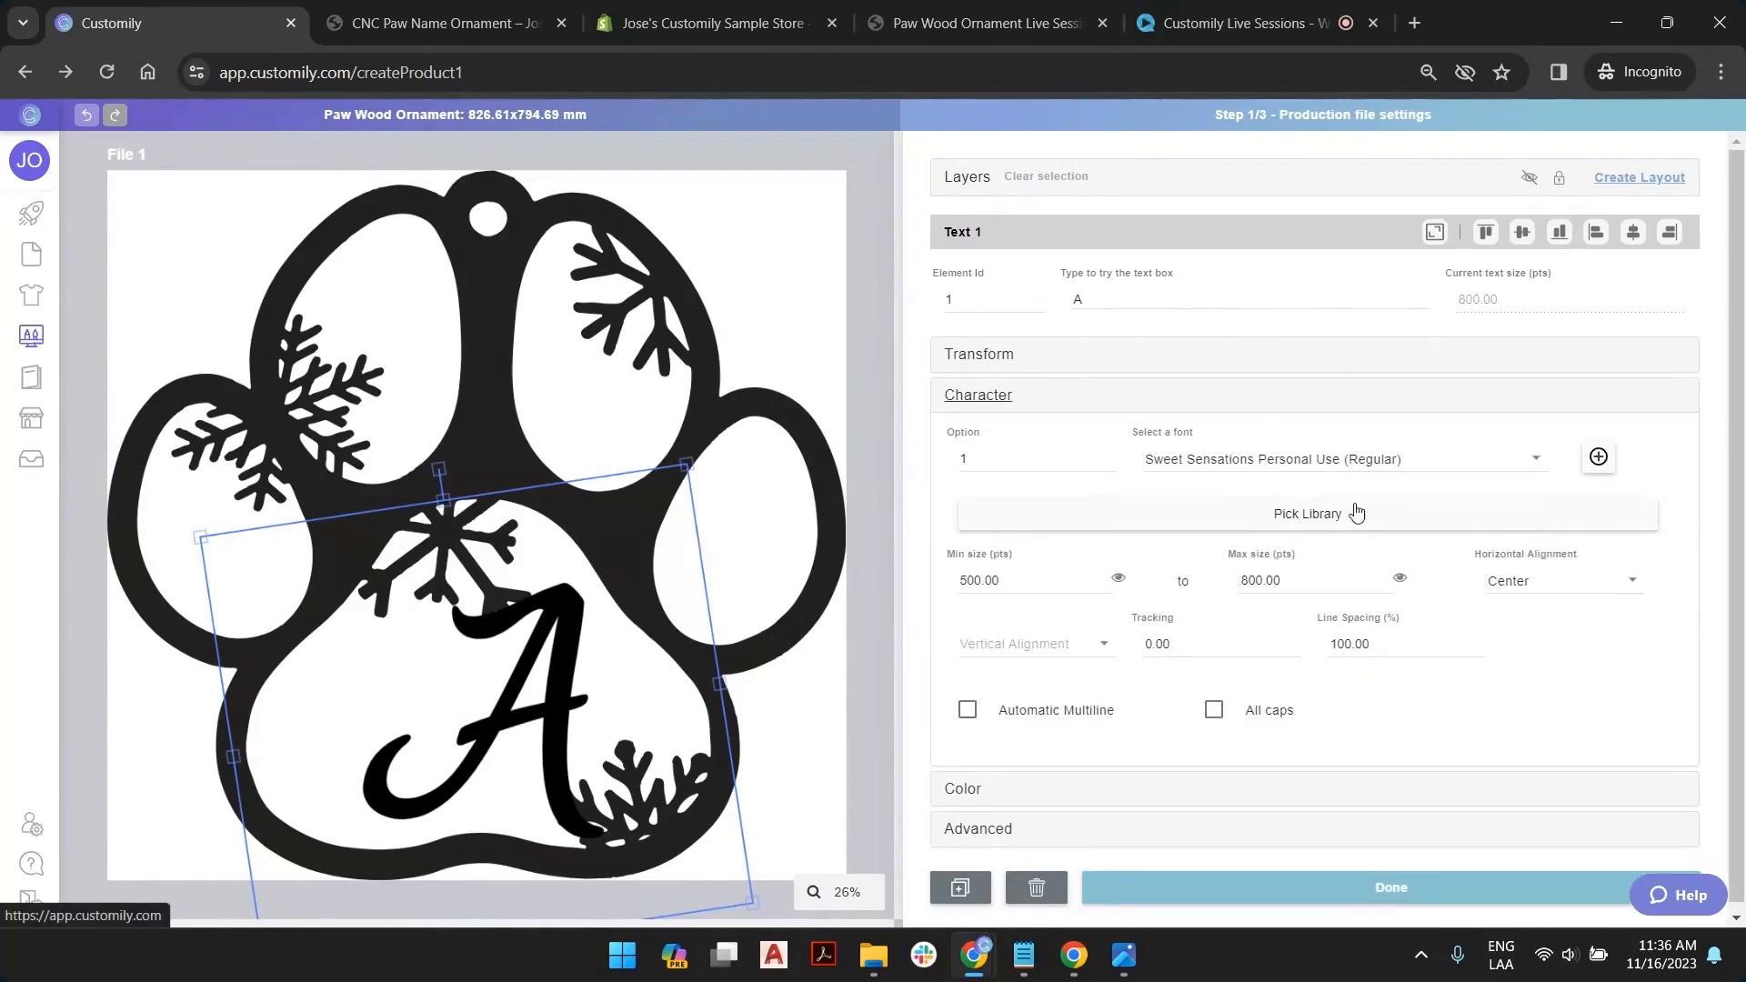
click(1246, 583)
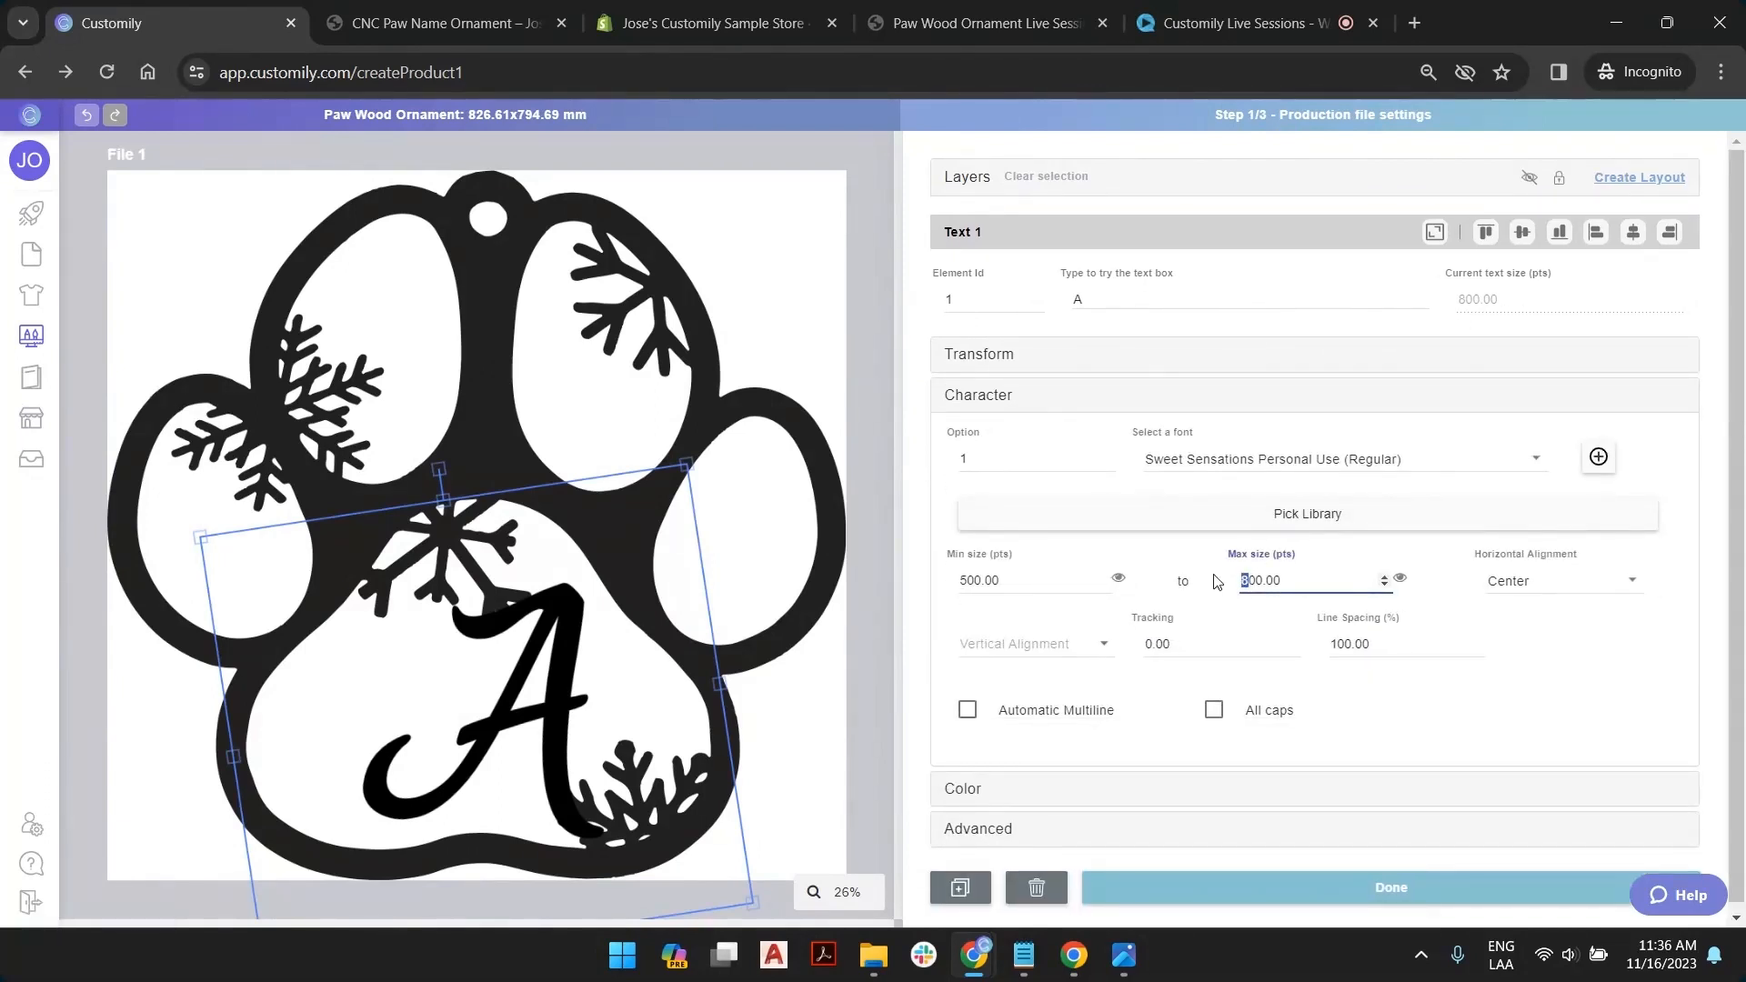
double_click(1245, 583)
text(1500)
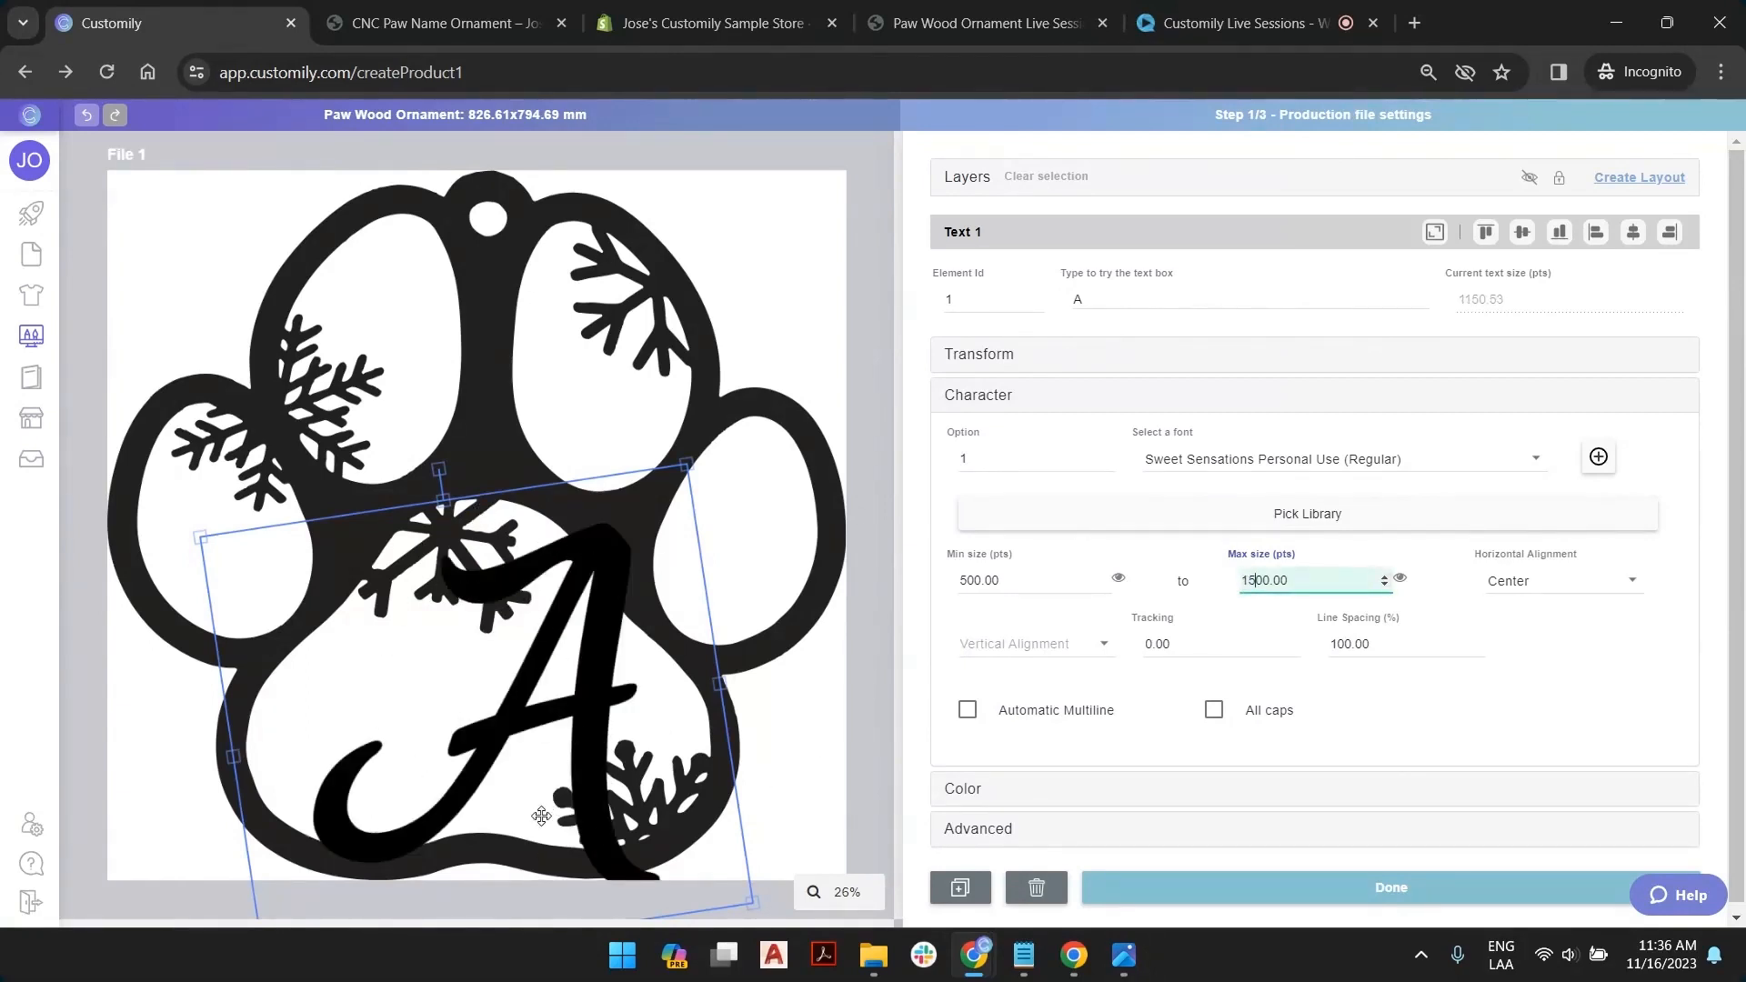
Reduce the text box's height slightly so the sample letter fits within the paw's lower pad
scroll(483, 683, down, 2)
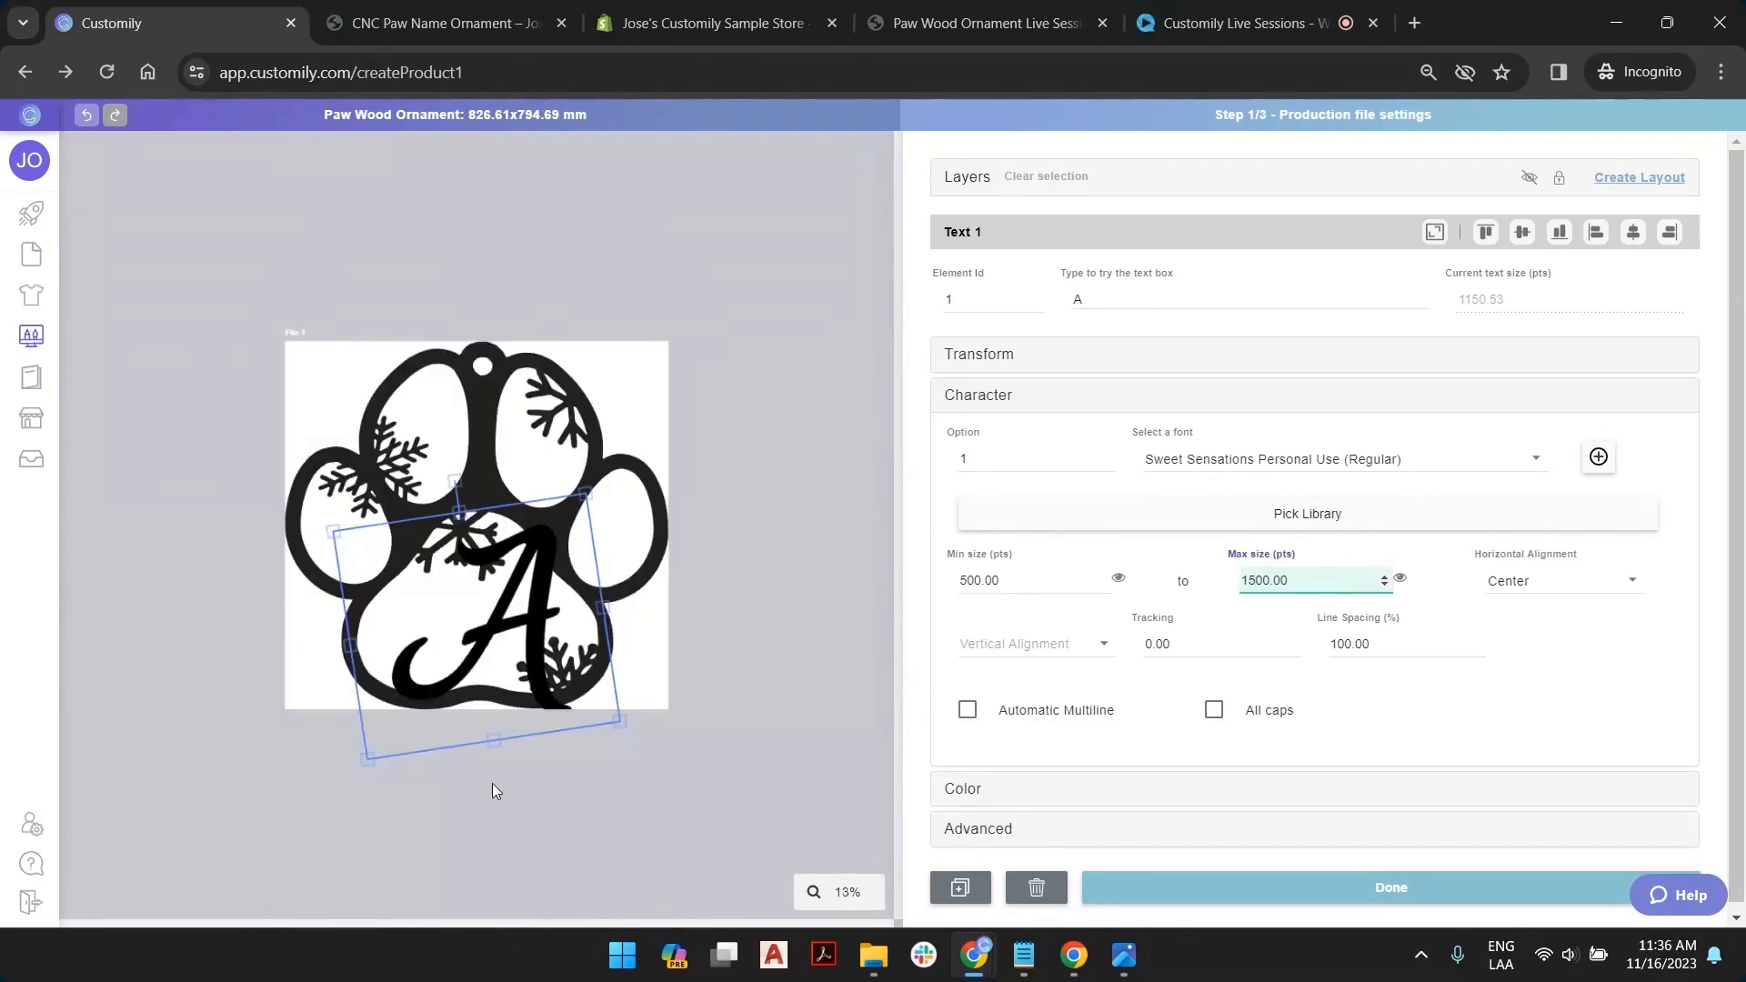
drag(495, 735, 490, 722)
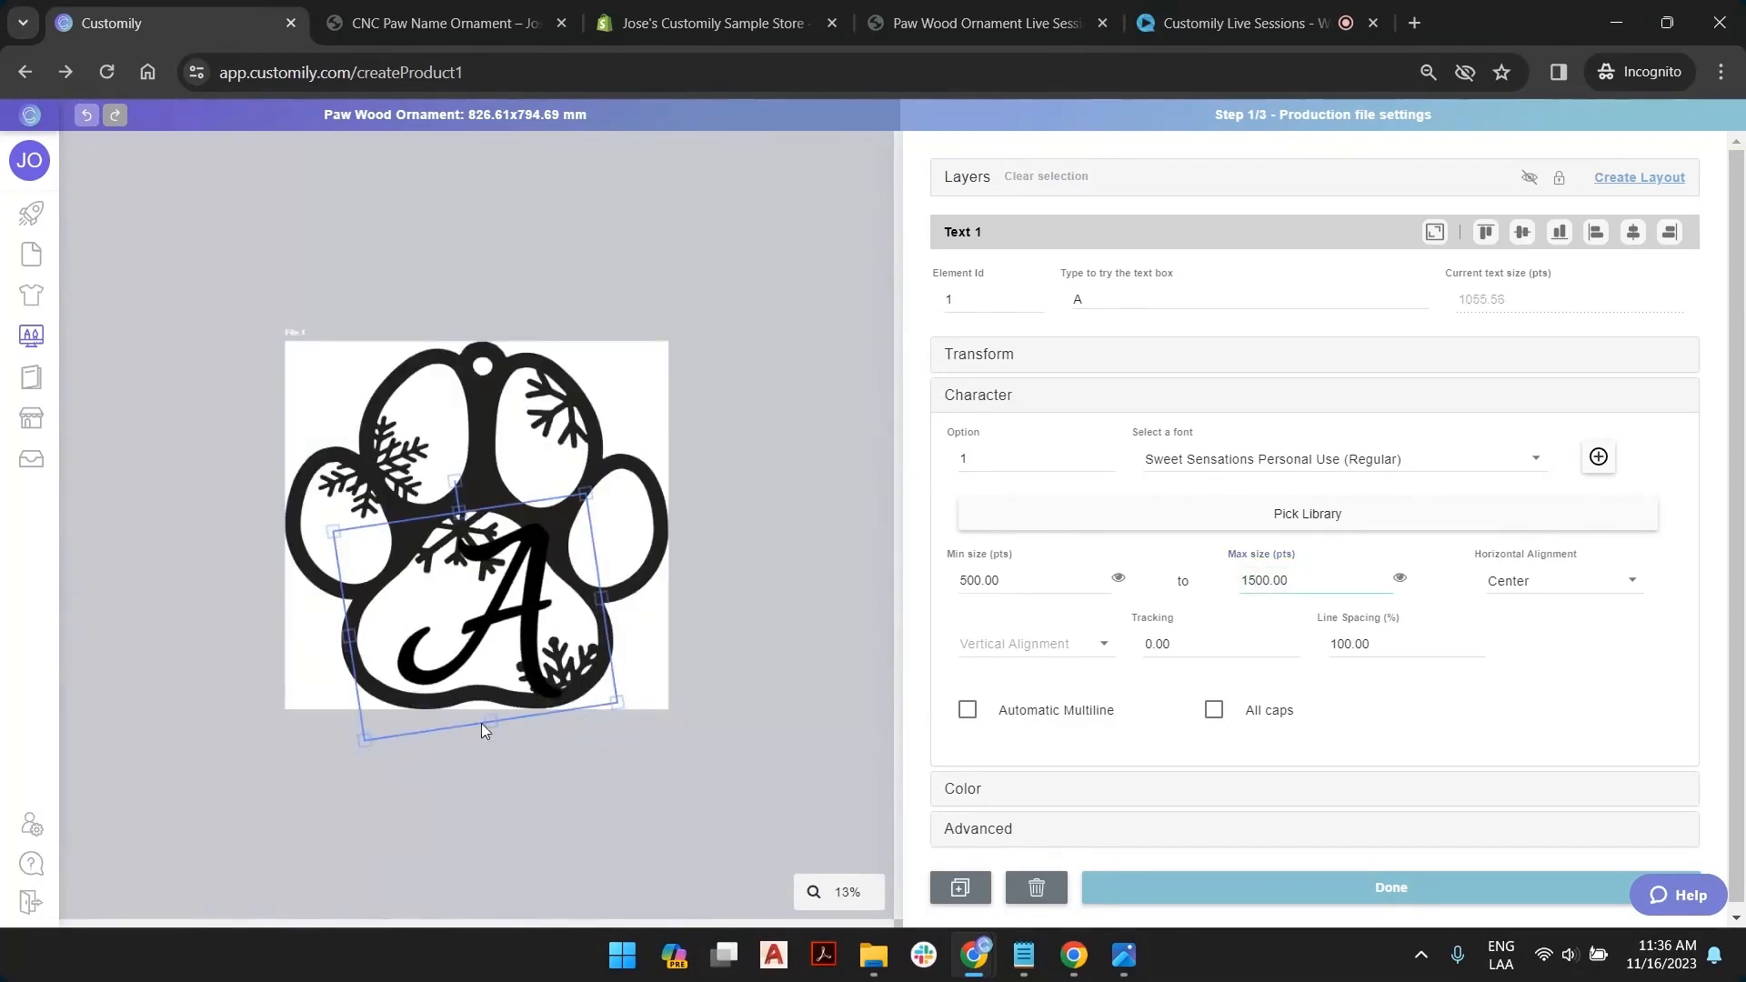
drag(459, 512, 461, 521)
click(784, 554)
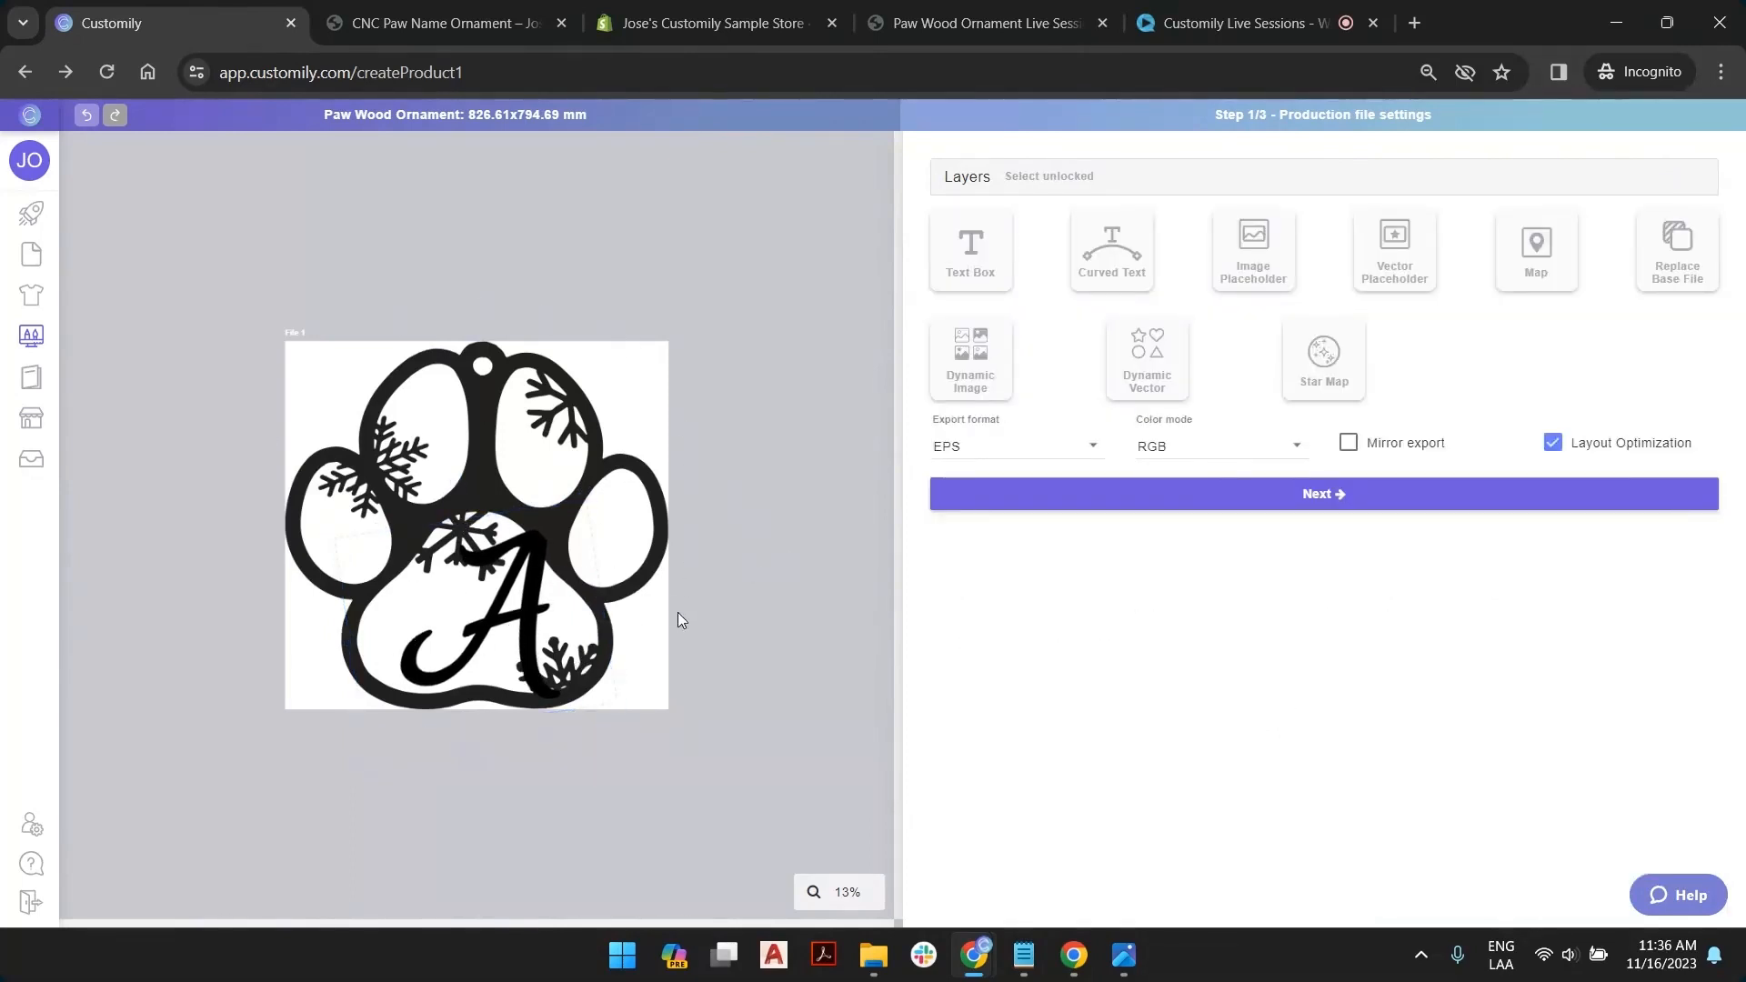
Continue to the preview settings and upload Paw Base.png as the background image
click(1271, 509)
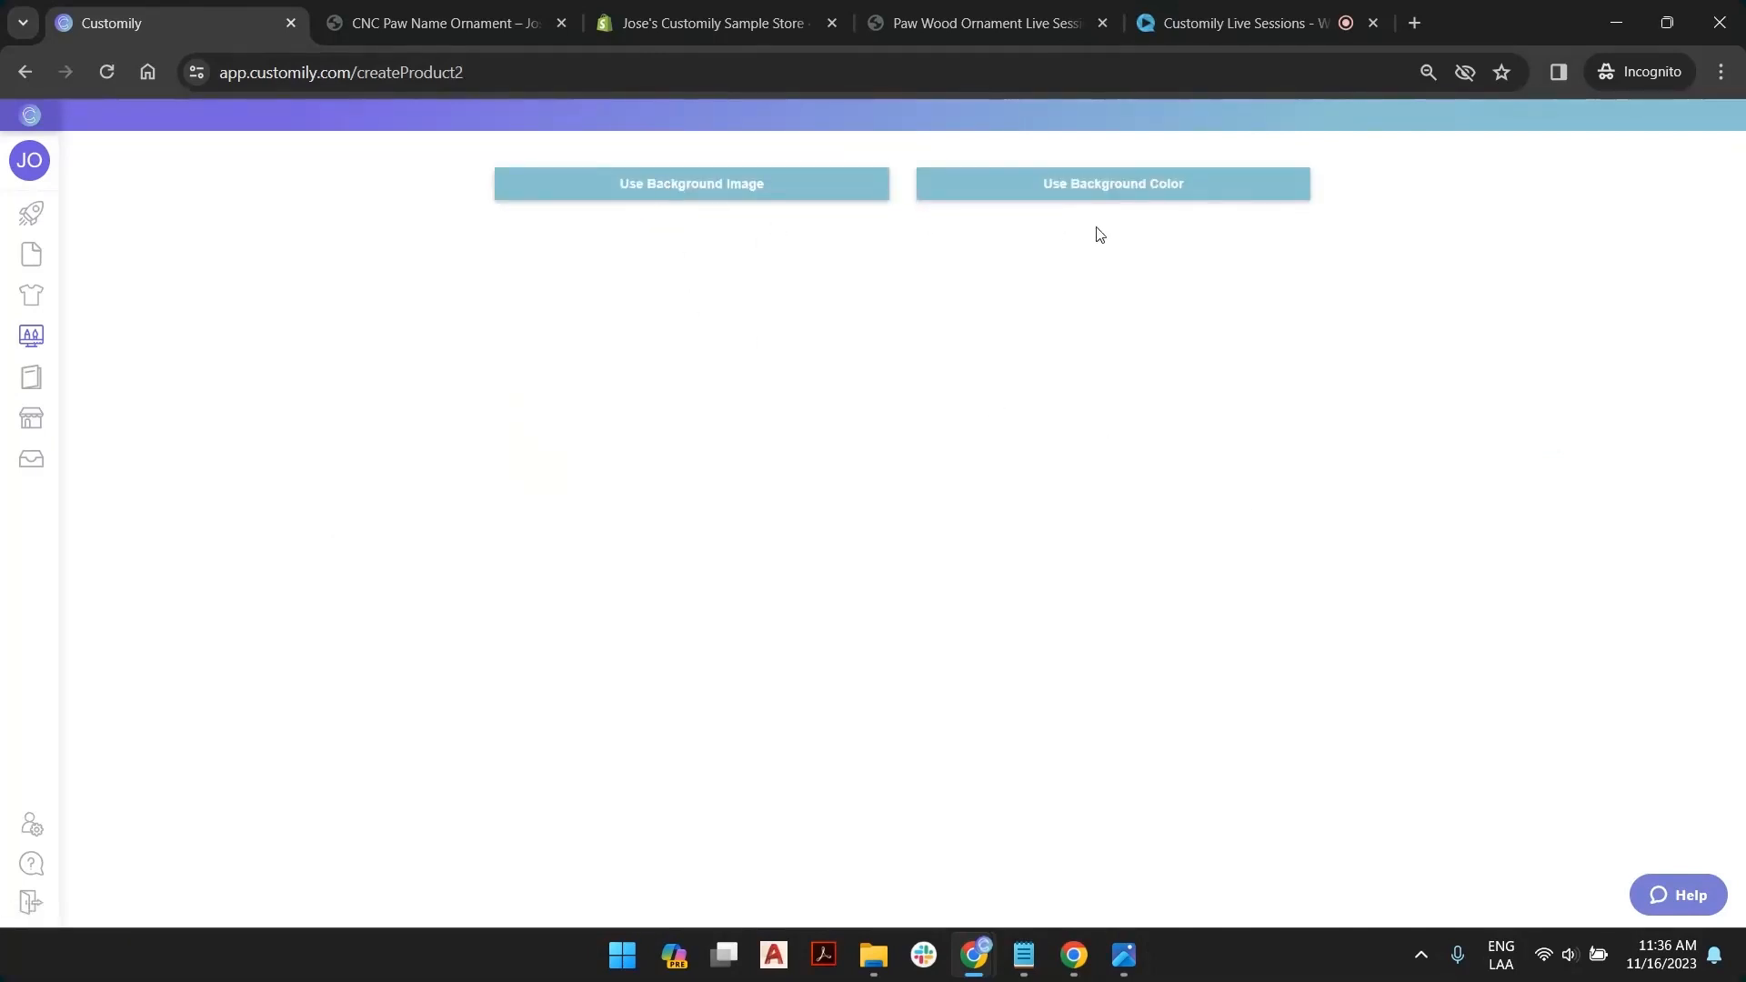
click(759, 184)
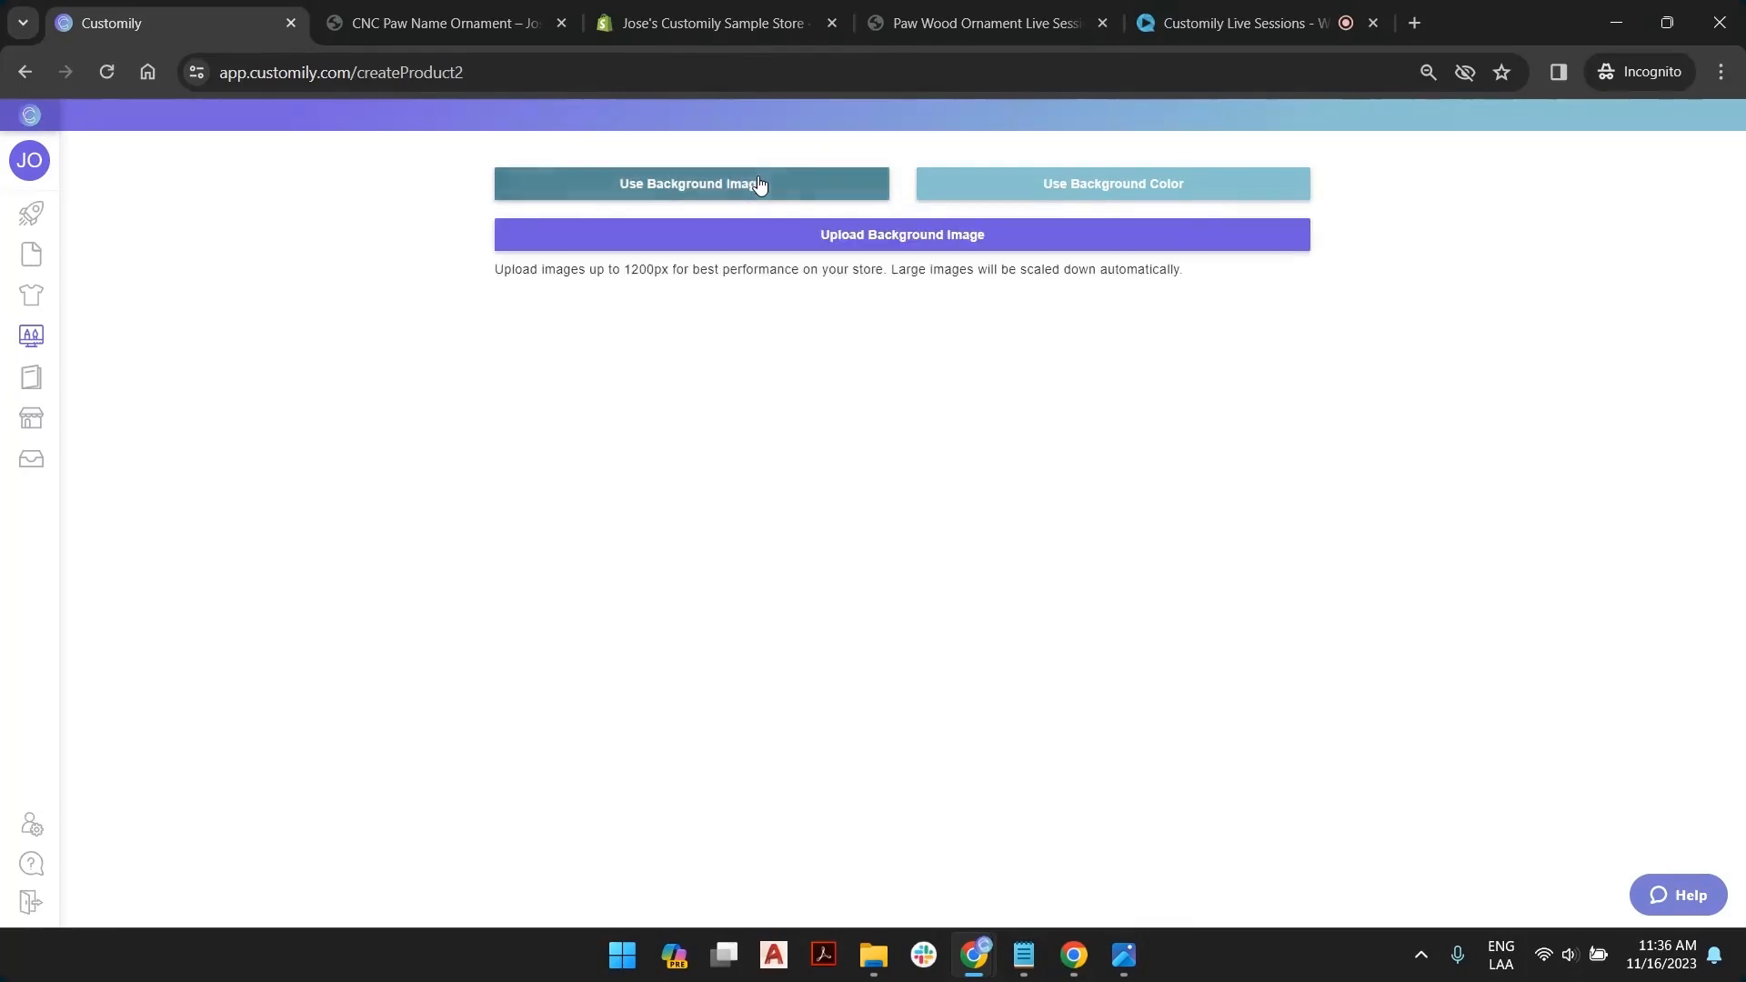
click(783, 226)
double_click(480, 193)
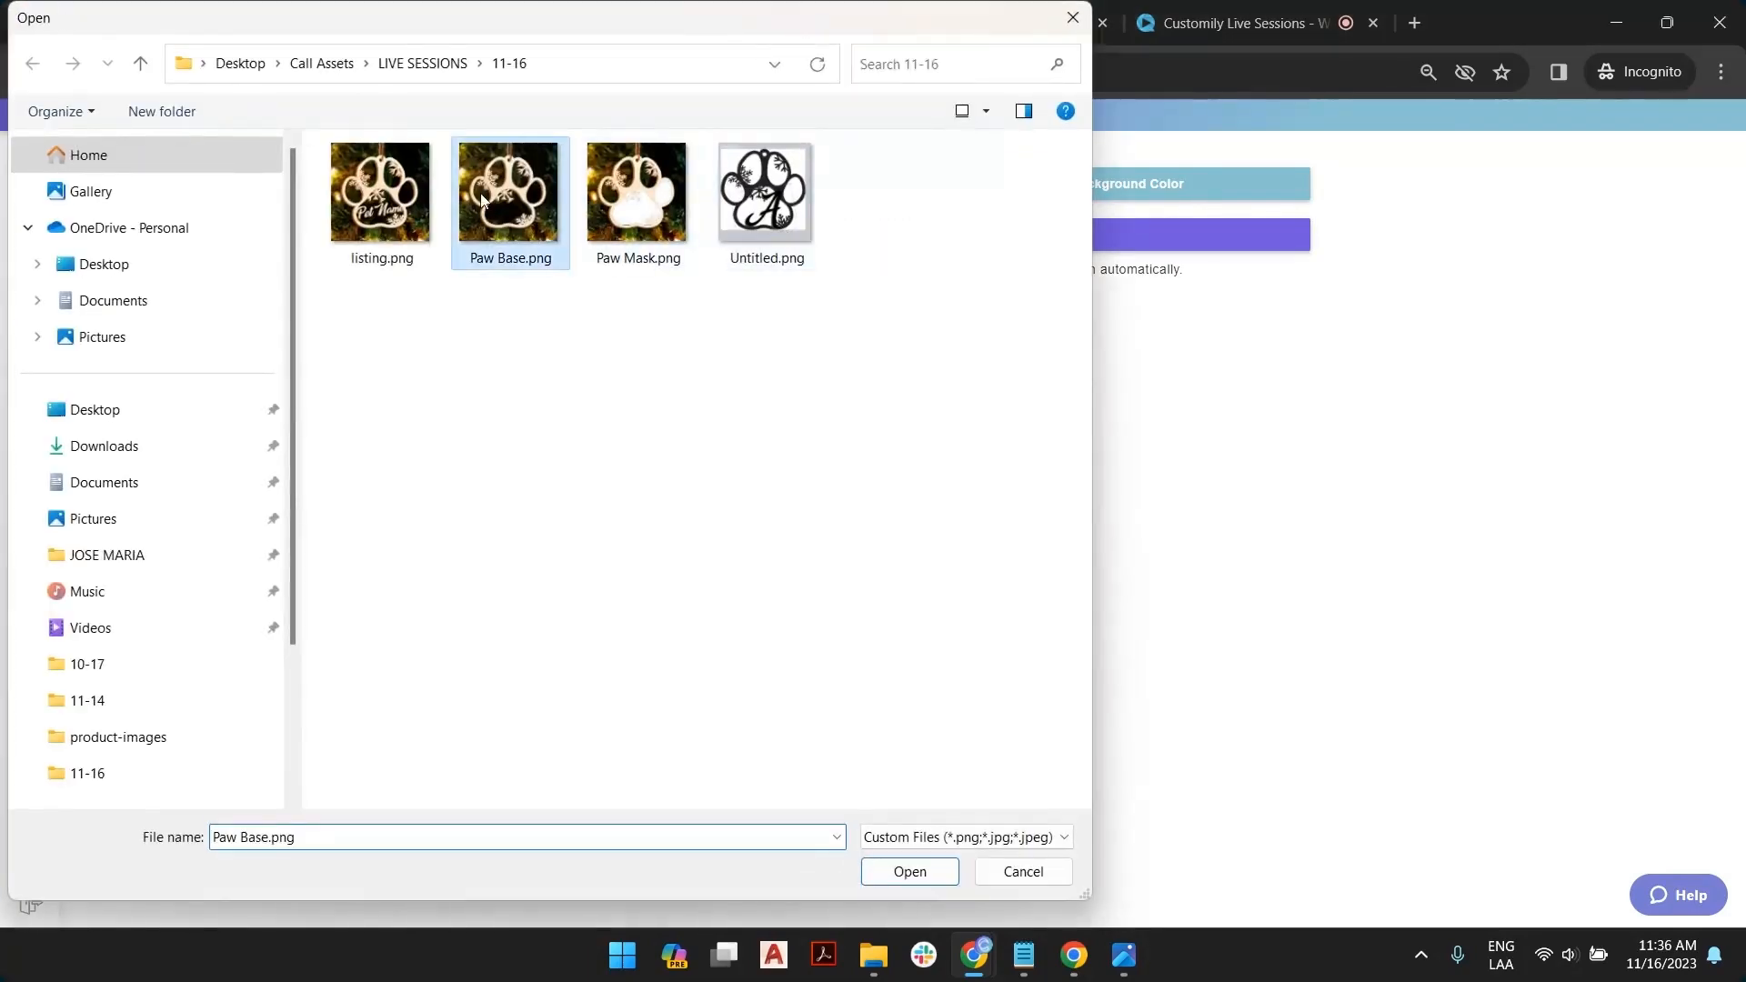
Fill the preview text with a wood tone sampled from the ornament, resampling between the upper toes for a warmer cream
click(586, 548)
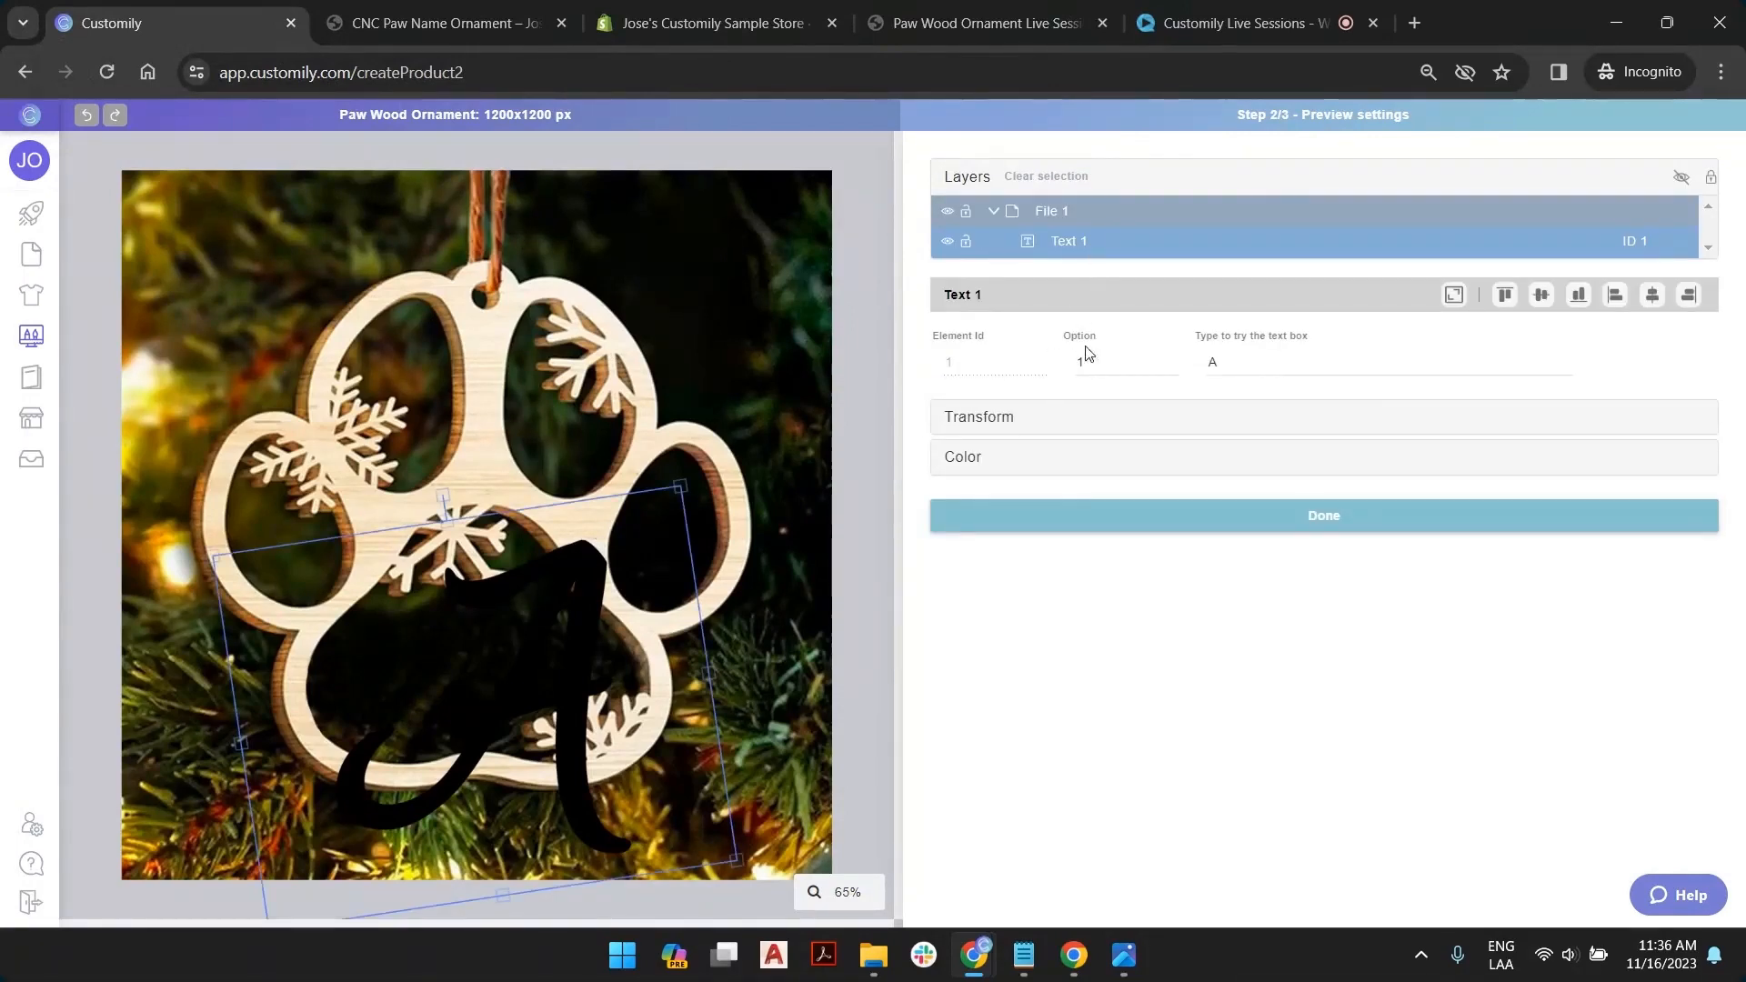
click(963, 460)
click(1232, 486)
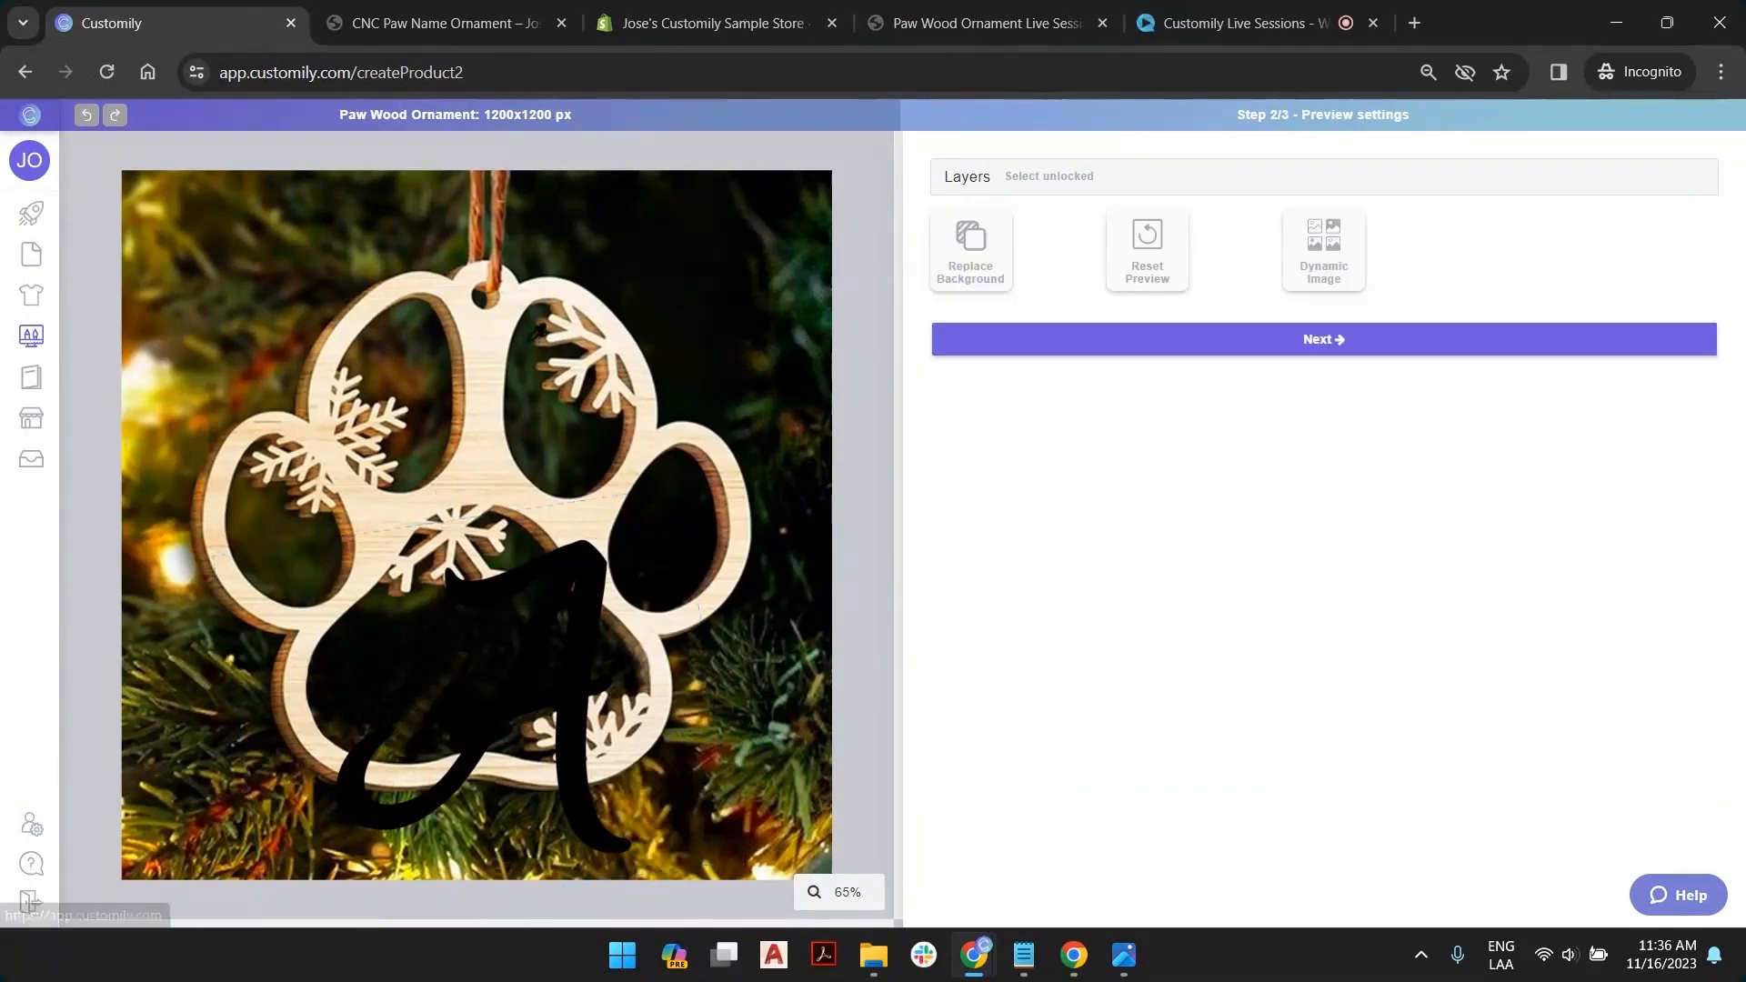
click(505, 325)
click(950, 548)
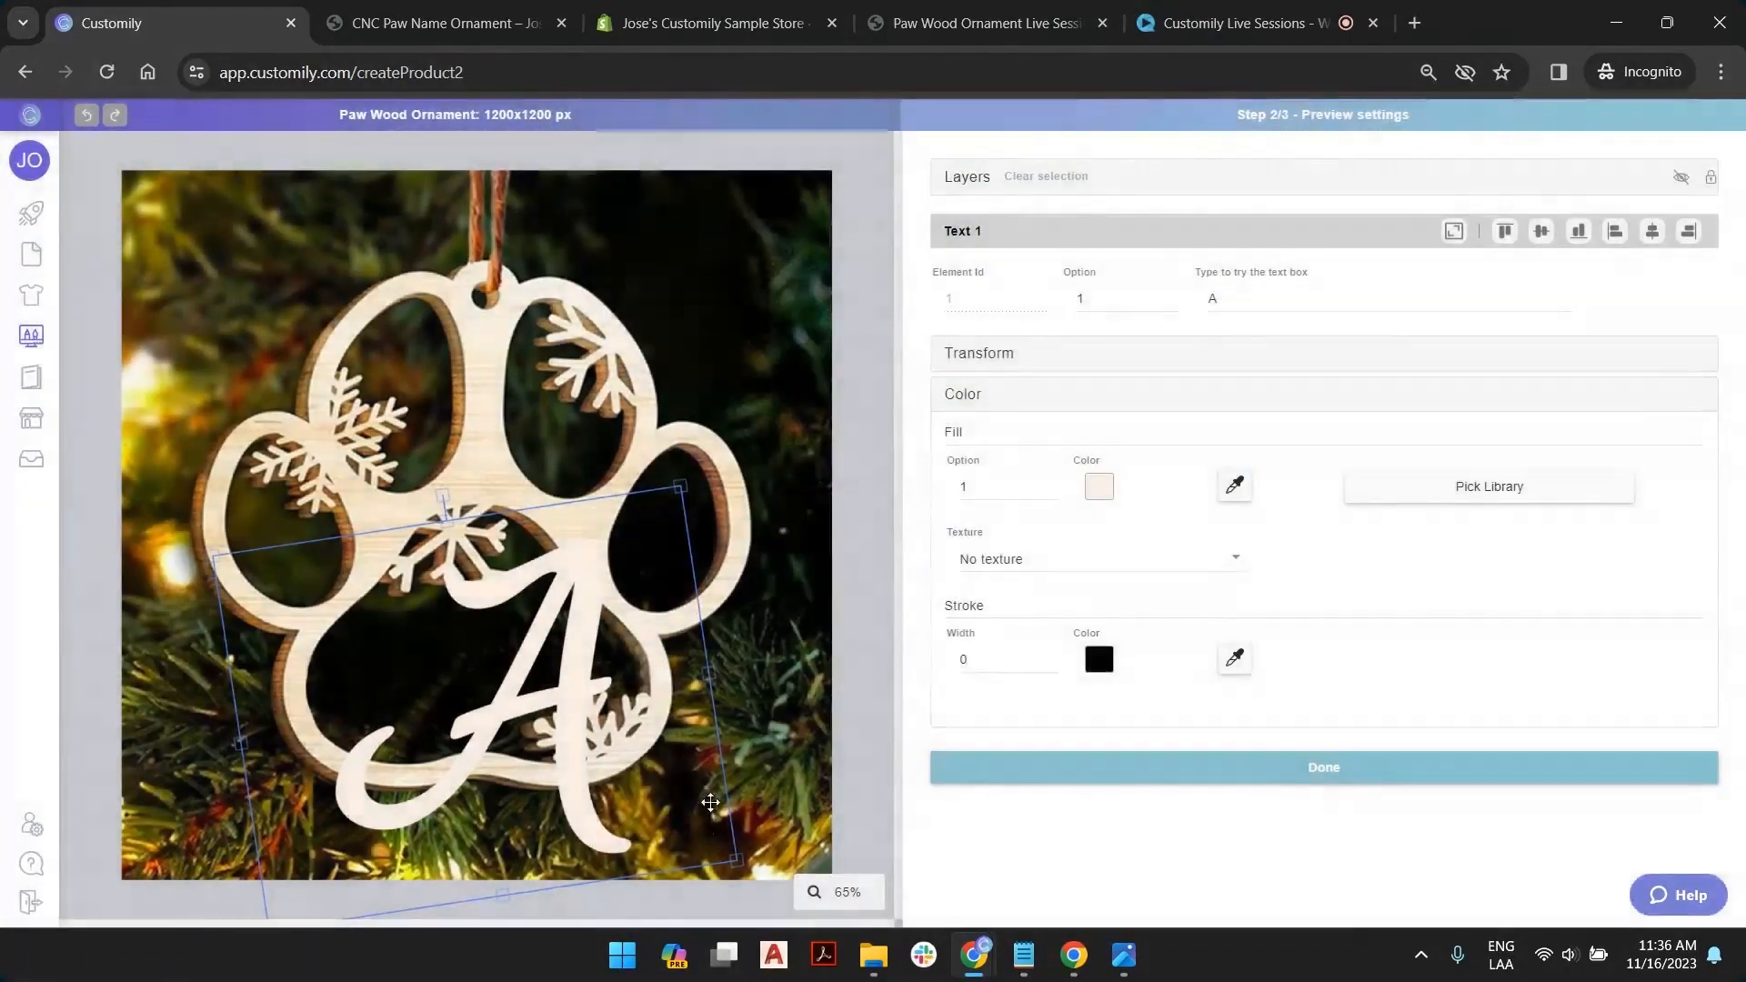
click(1232, 485)
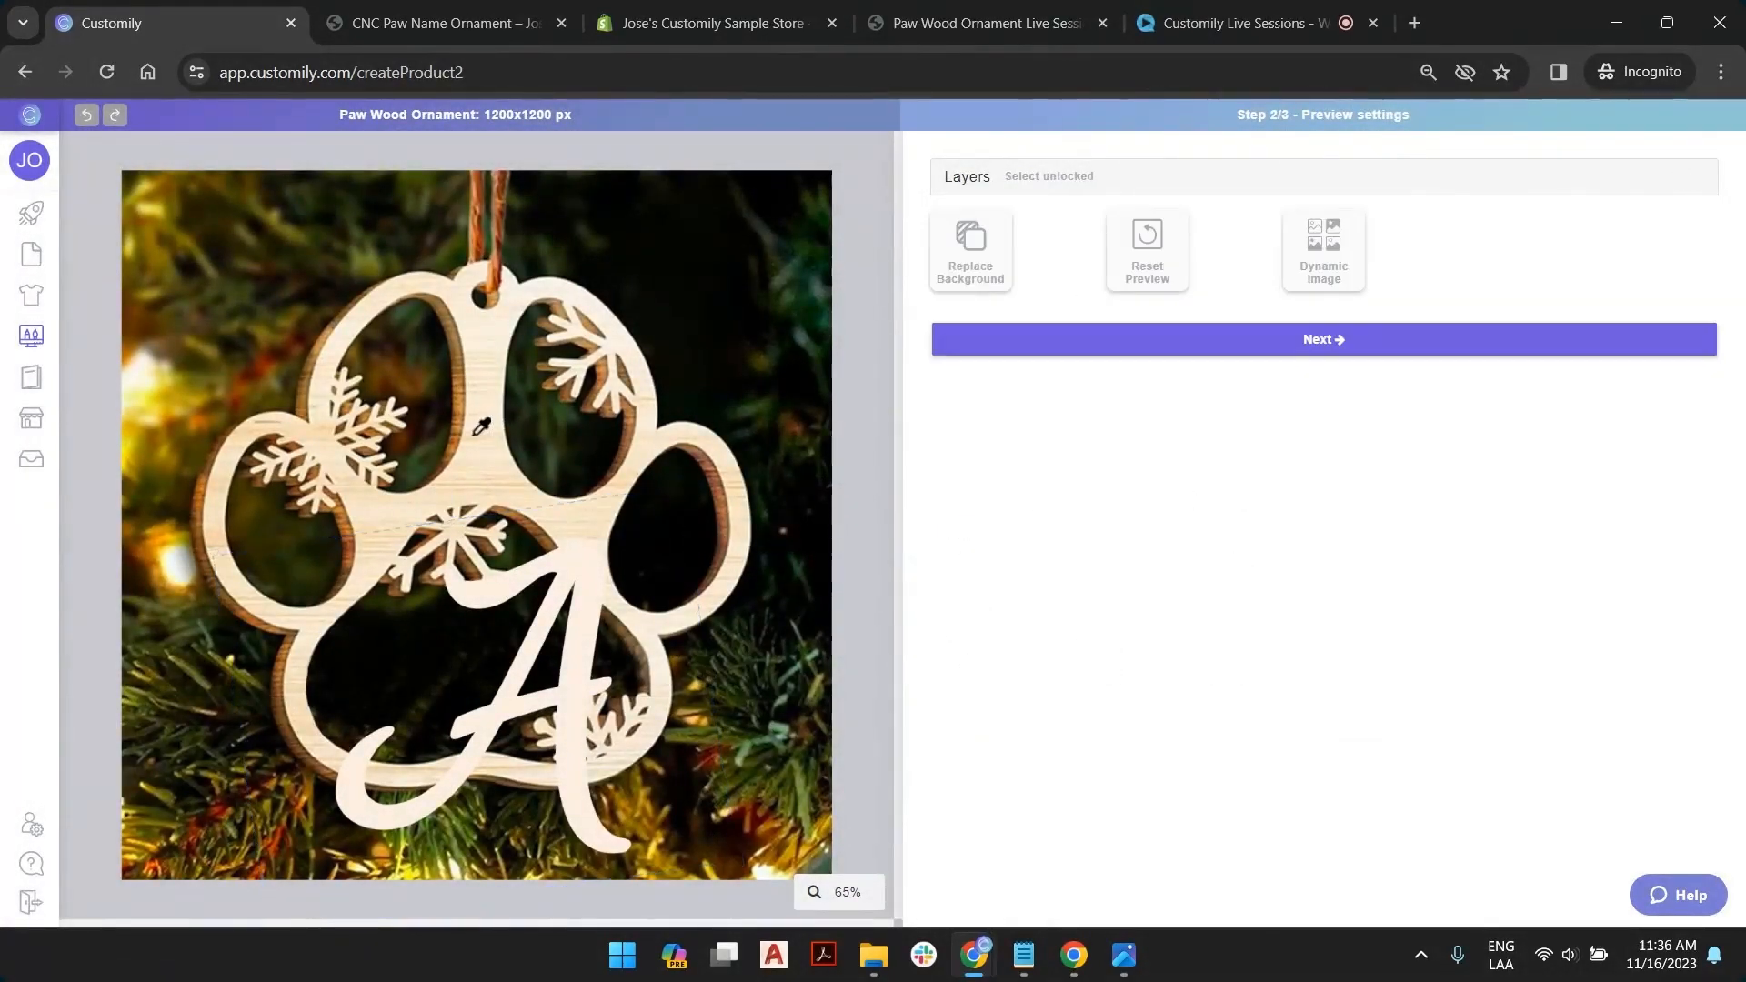
click(480, 424)
click(950, 549)
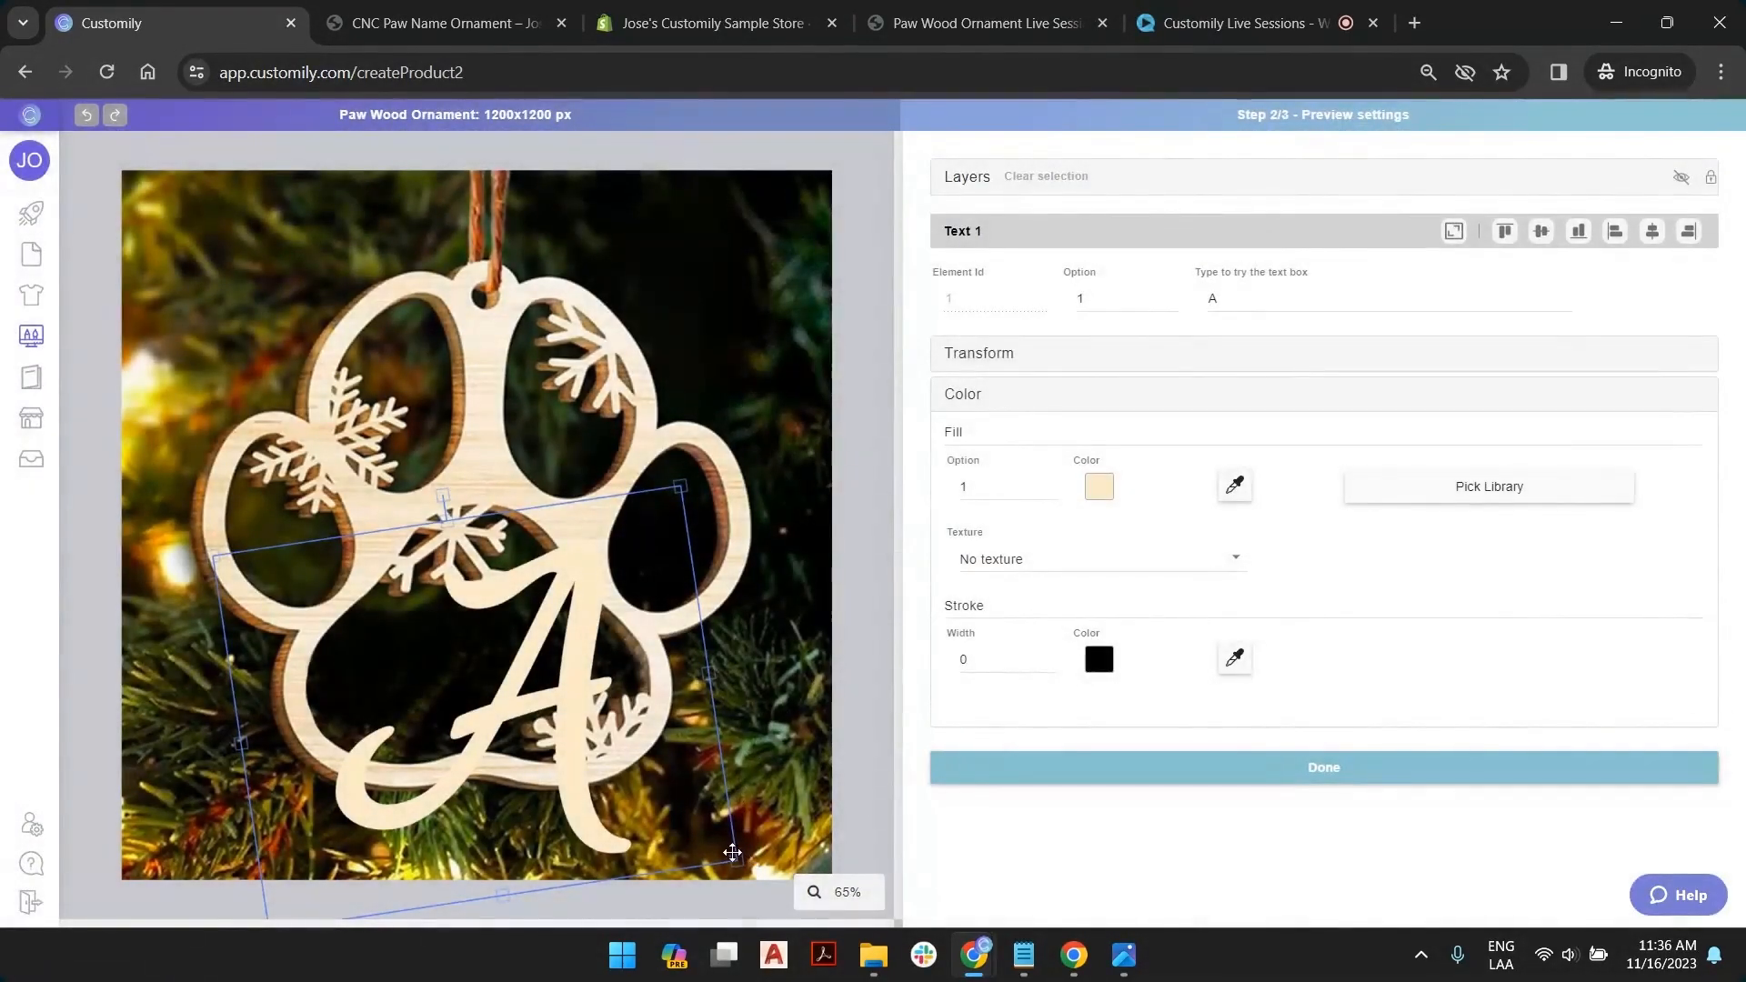
Shrink the preview text box from its lower corners so the sample letter fits inside the paw's lower pad
drag(734, 853, 679, 822)
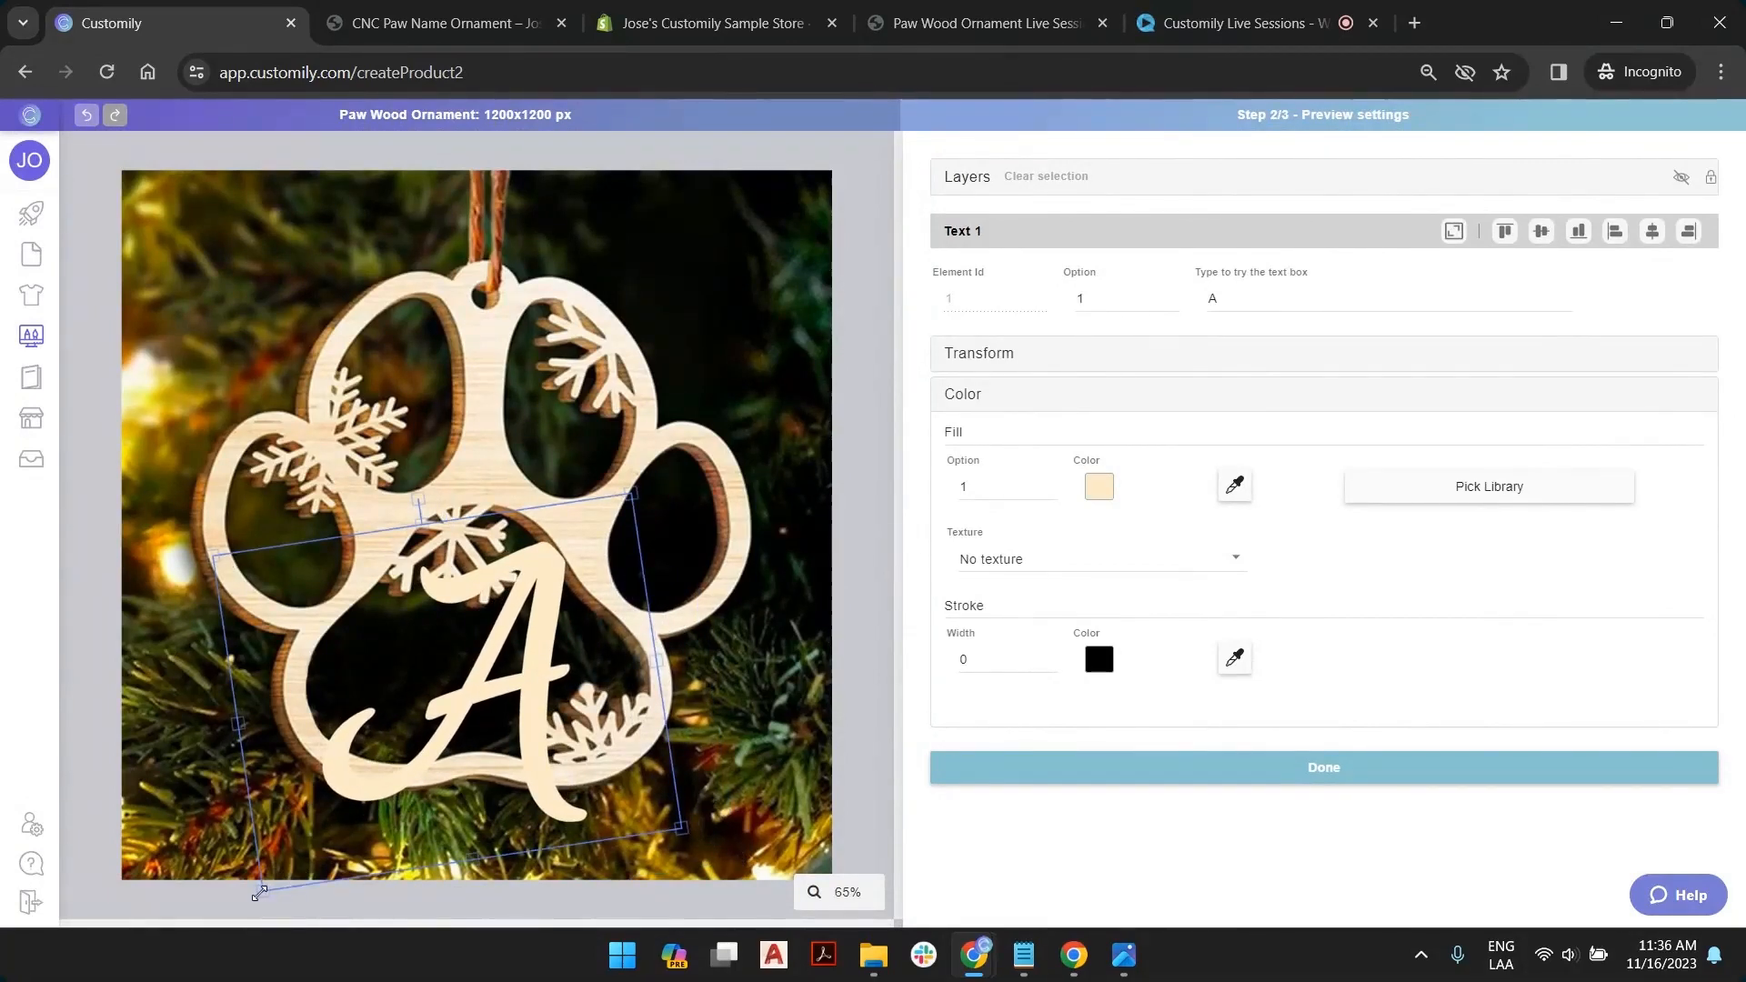
drag(259, 894, 299, 819)
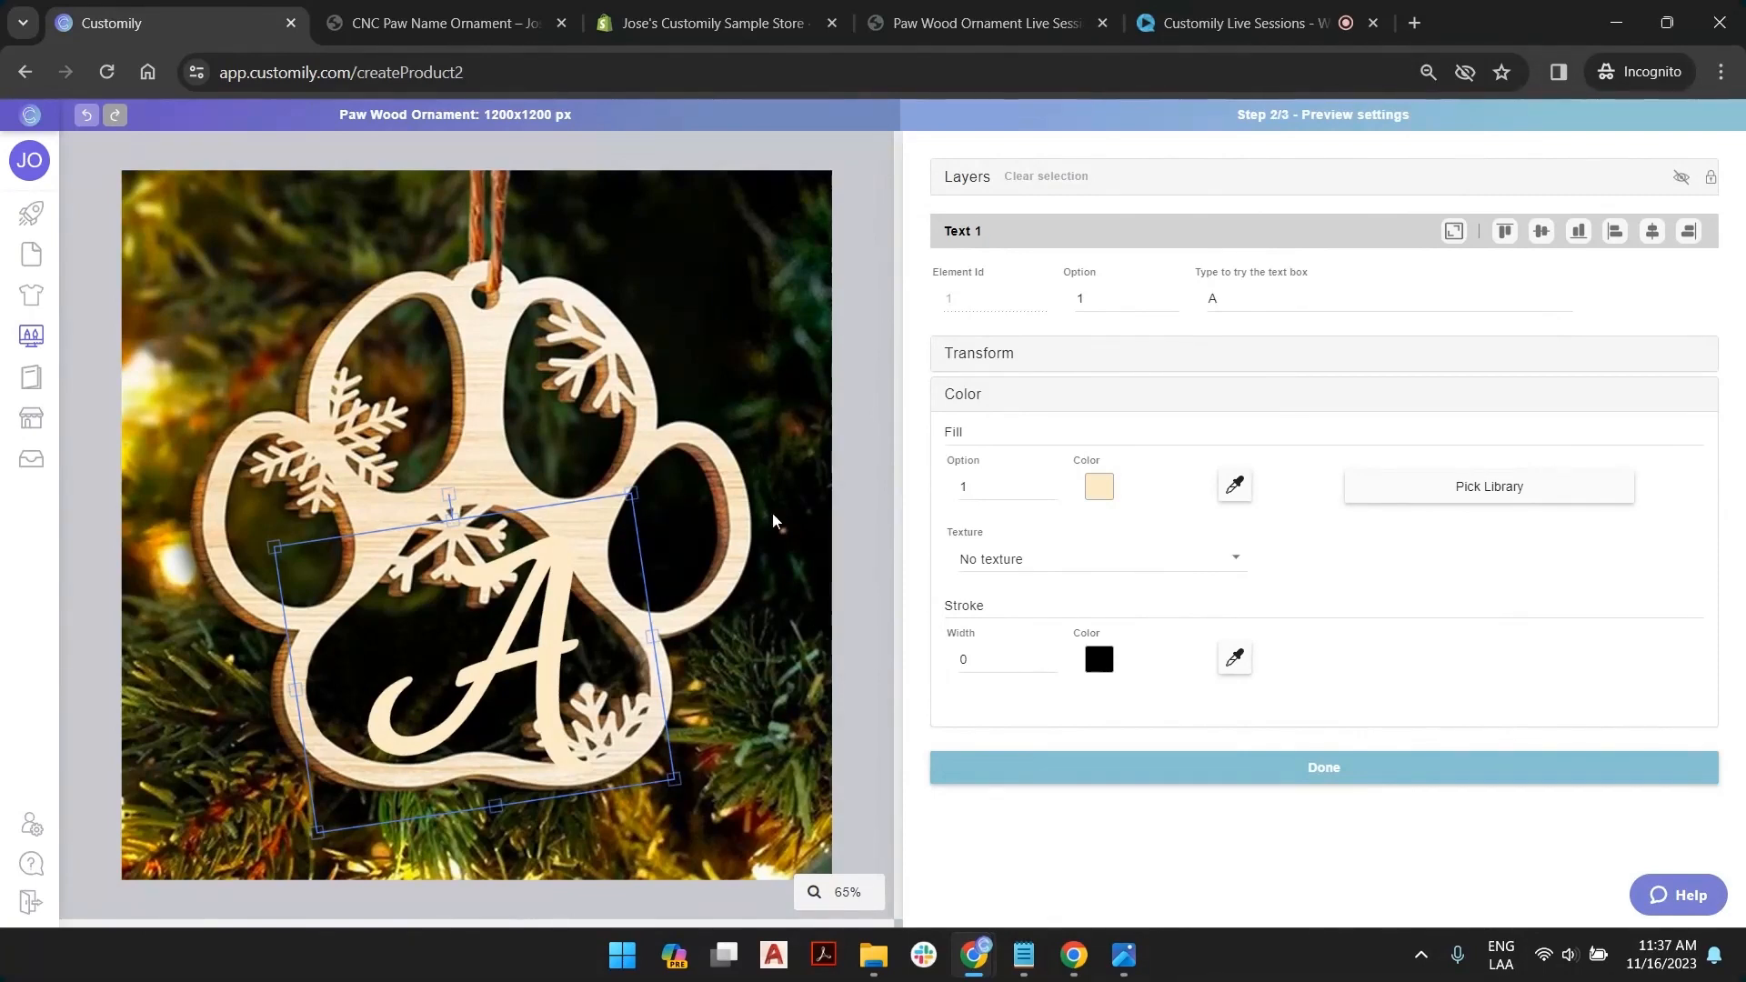
click(870, 411)
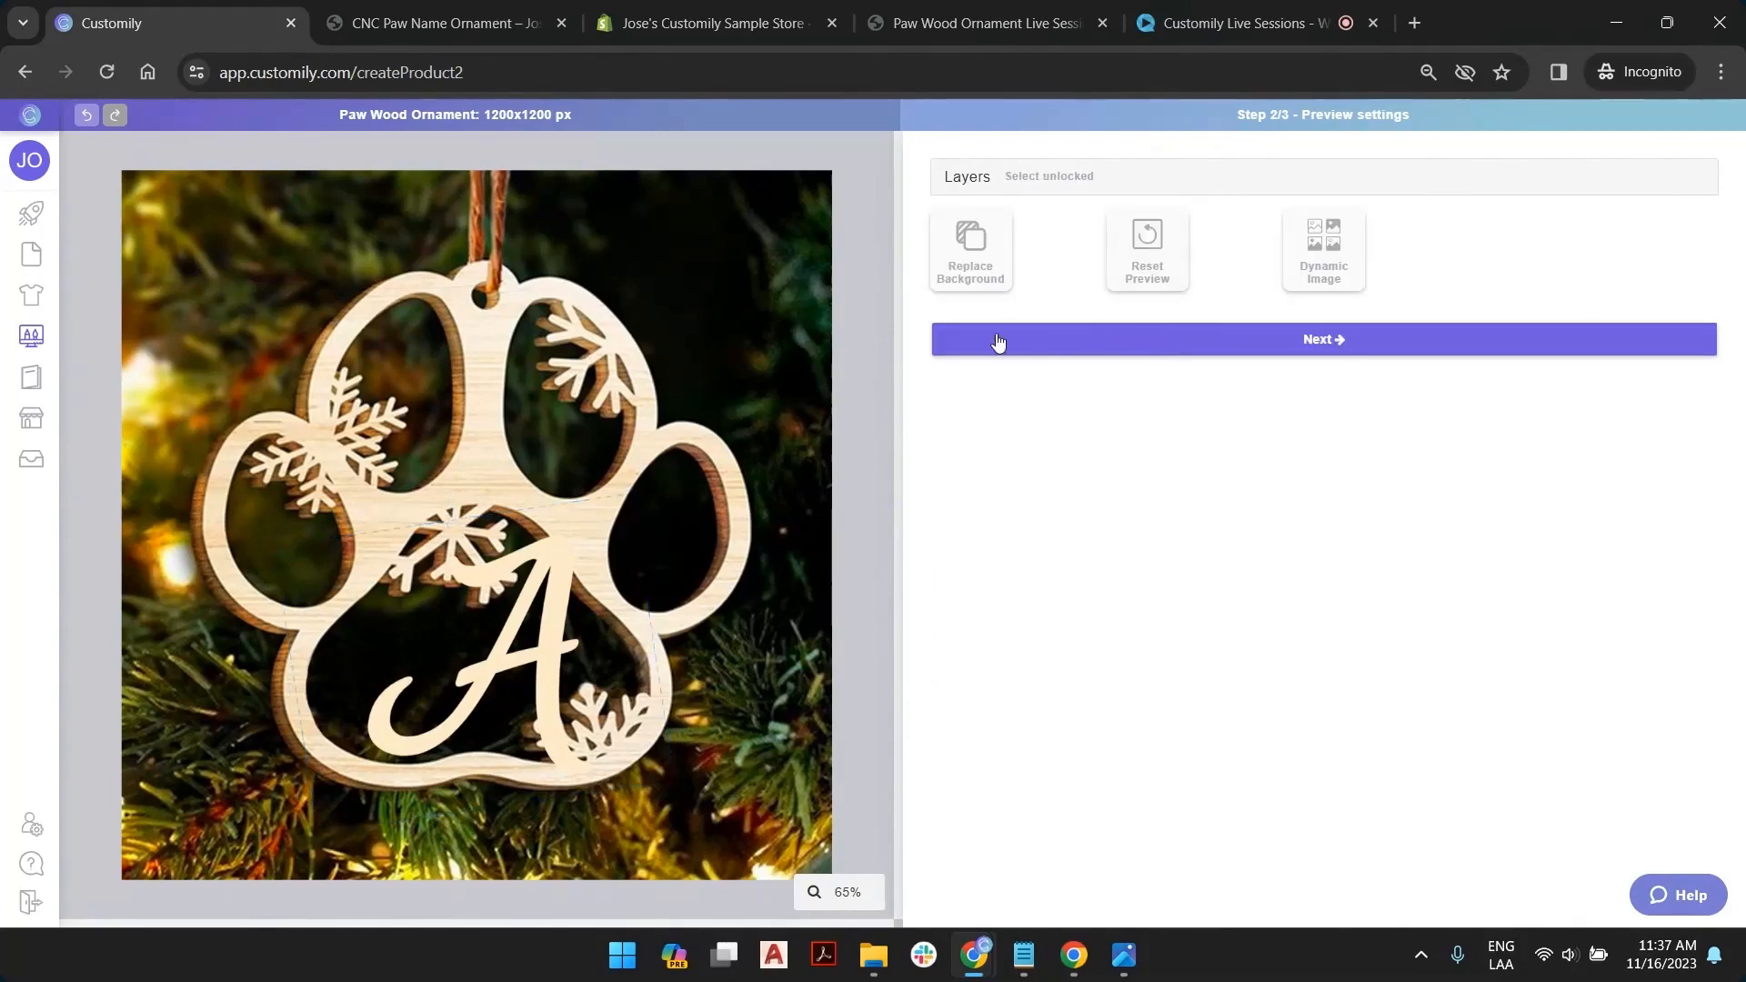
Replace the sample letter in the preview text box with a full sample pet name and inspect its fit up close
click(547, 568)
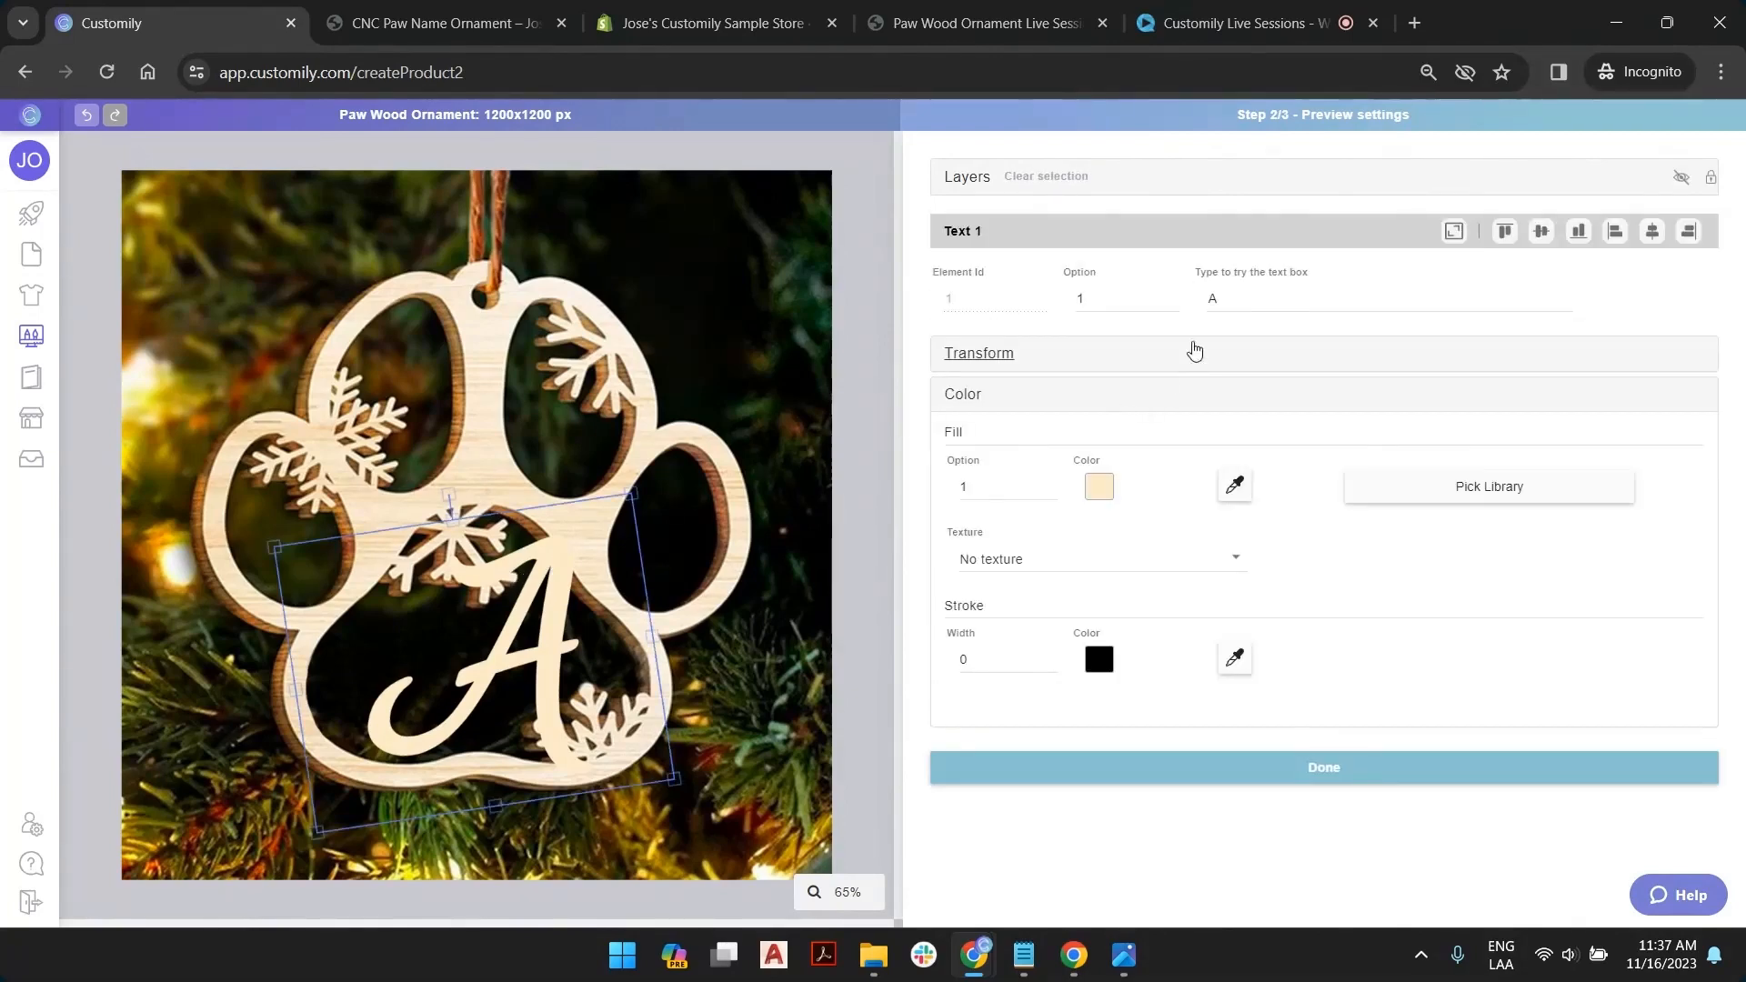
double_click(1245, 298)
text(Ch)
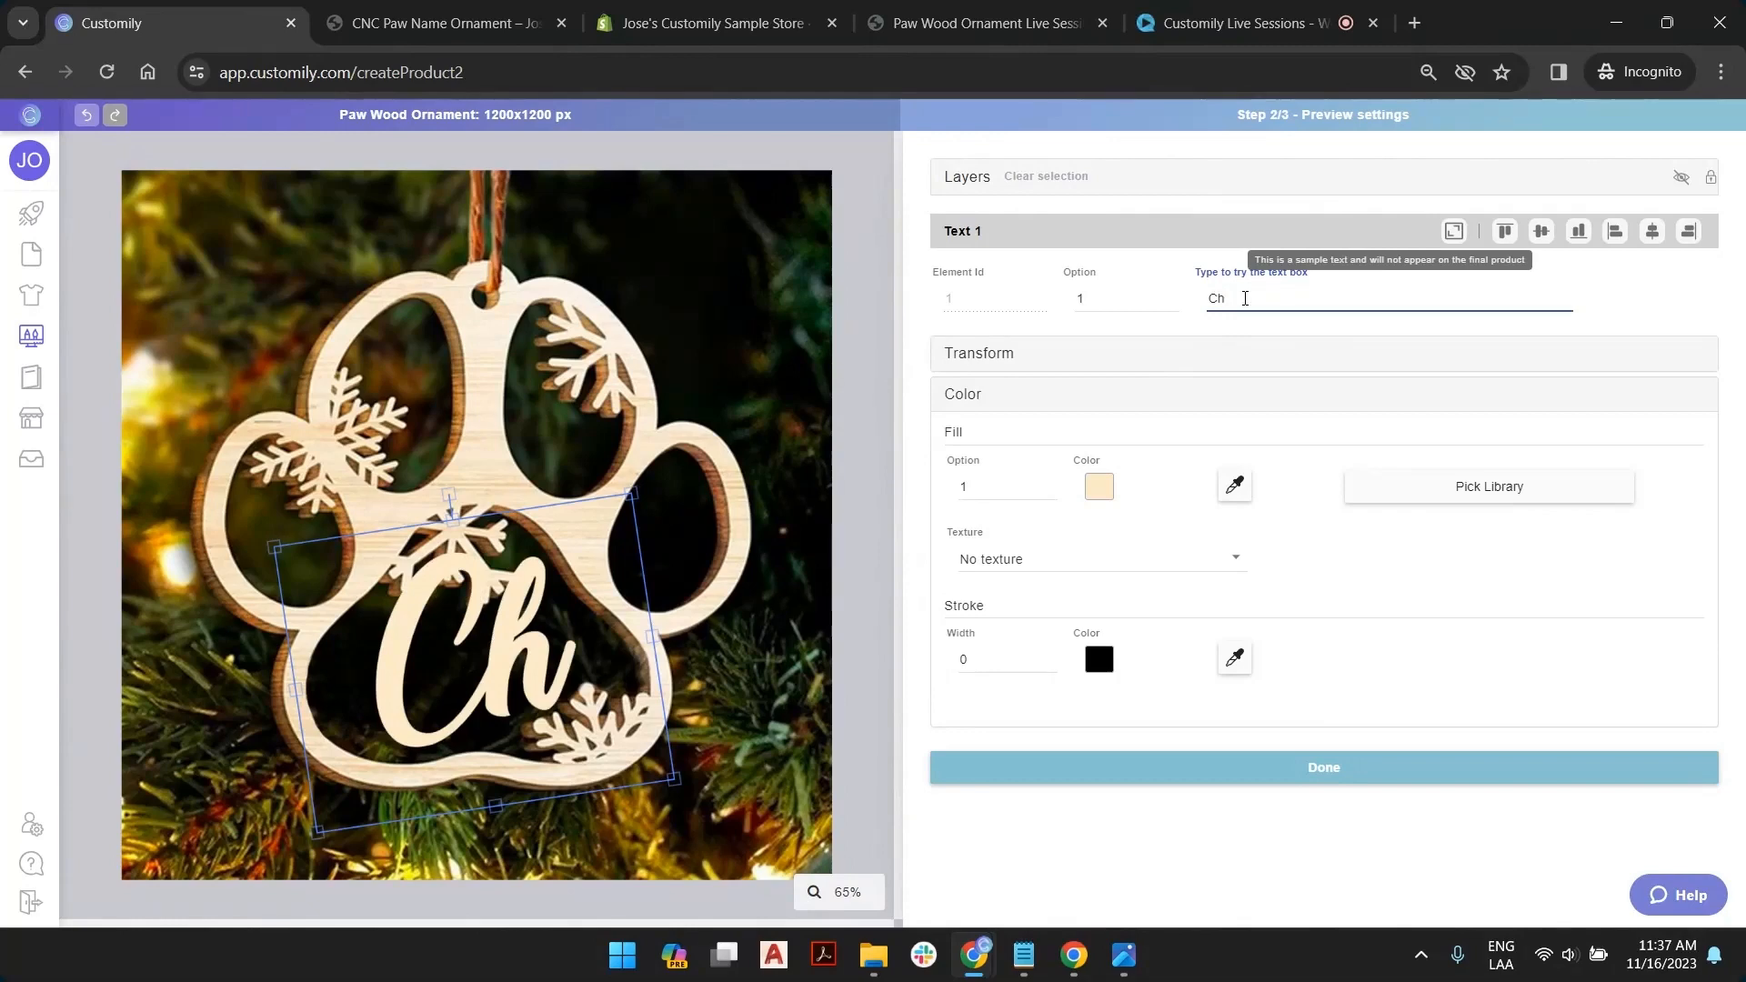
text(arlie)
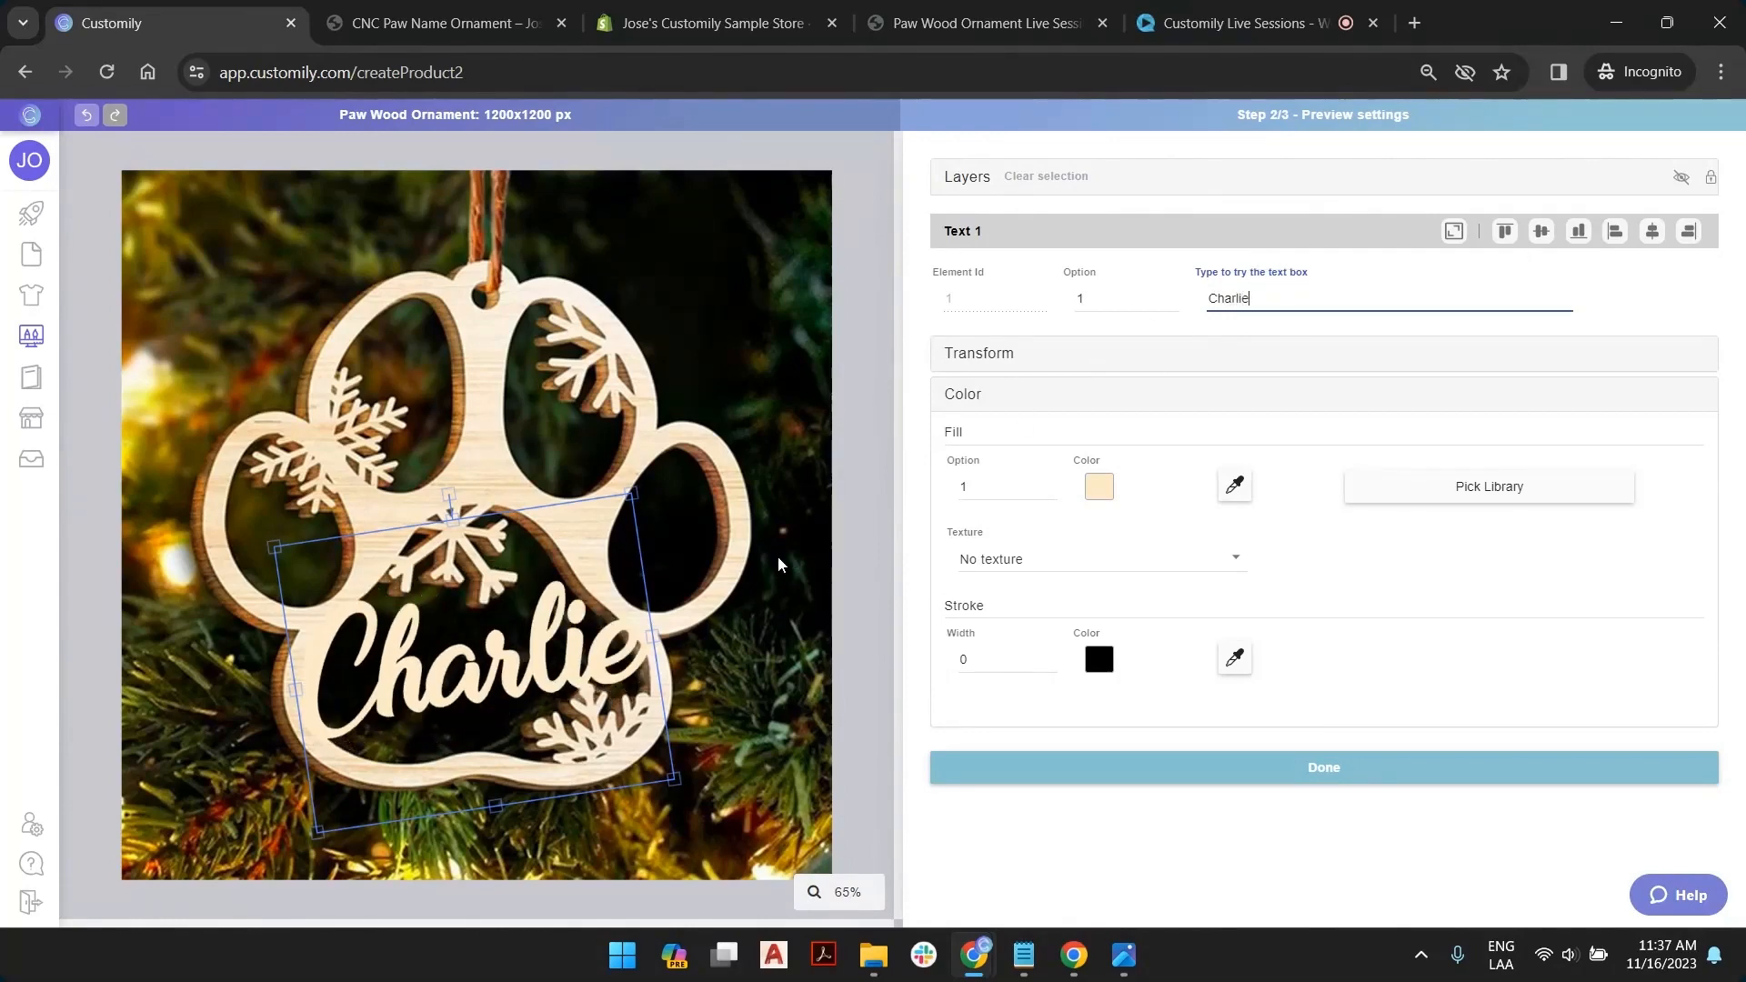
click(868, 440)
scroll(443, 719, up, 10)
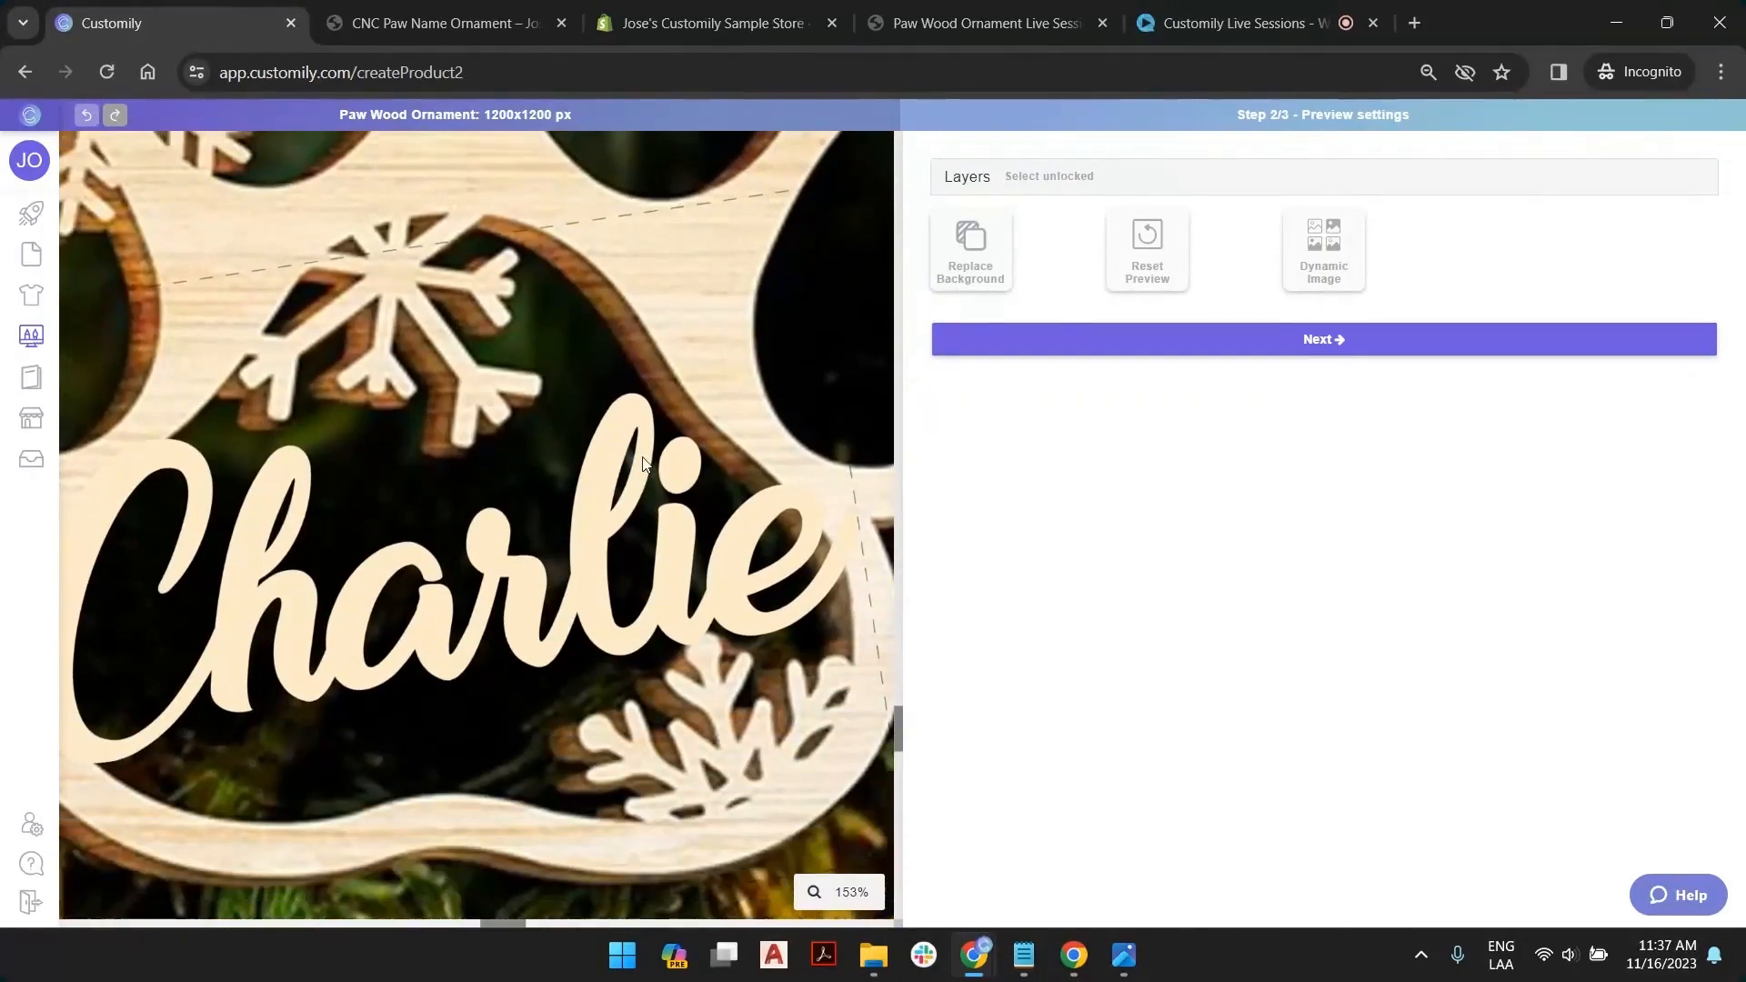
Add an extra letter l to the end of the sample name to test its overlap with the paw's border
click(712, 496)
click(1284, 297)
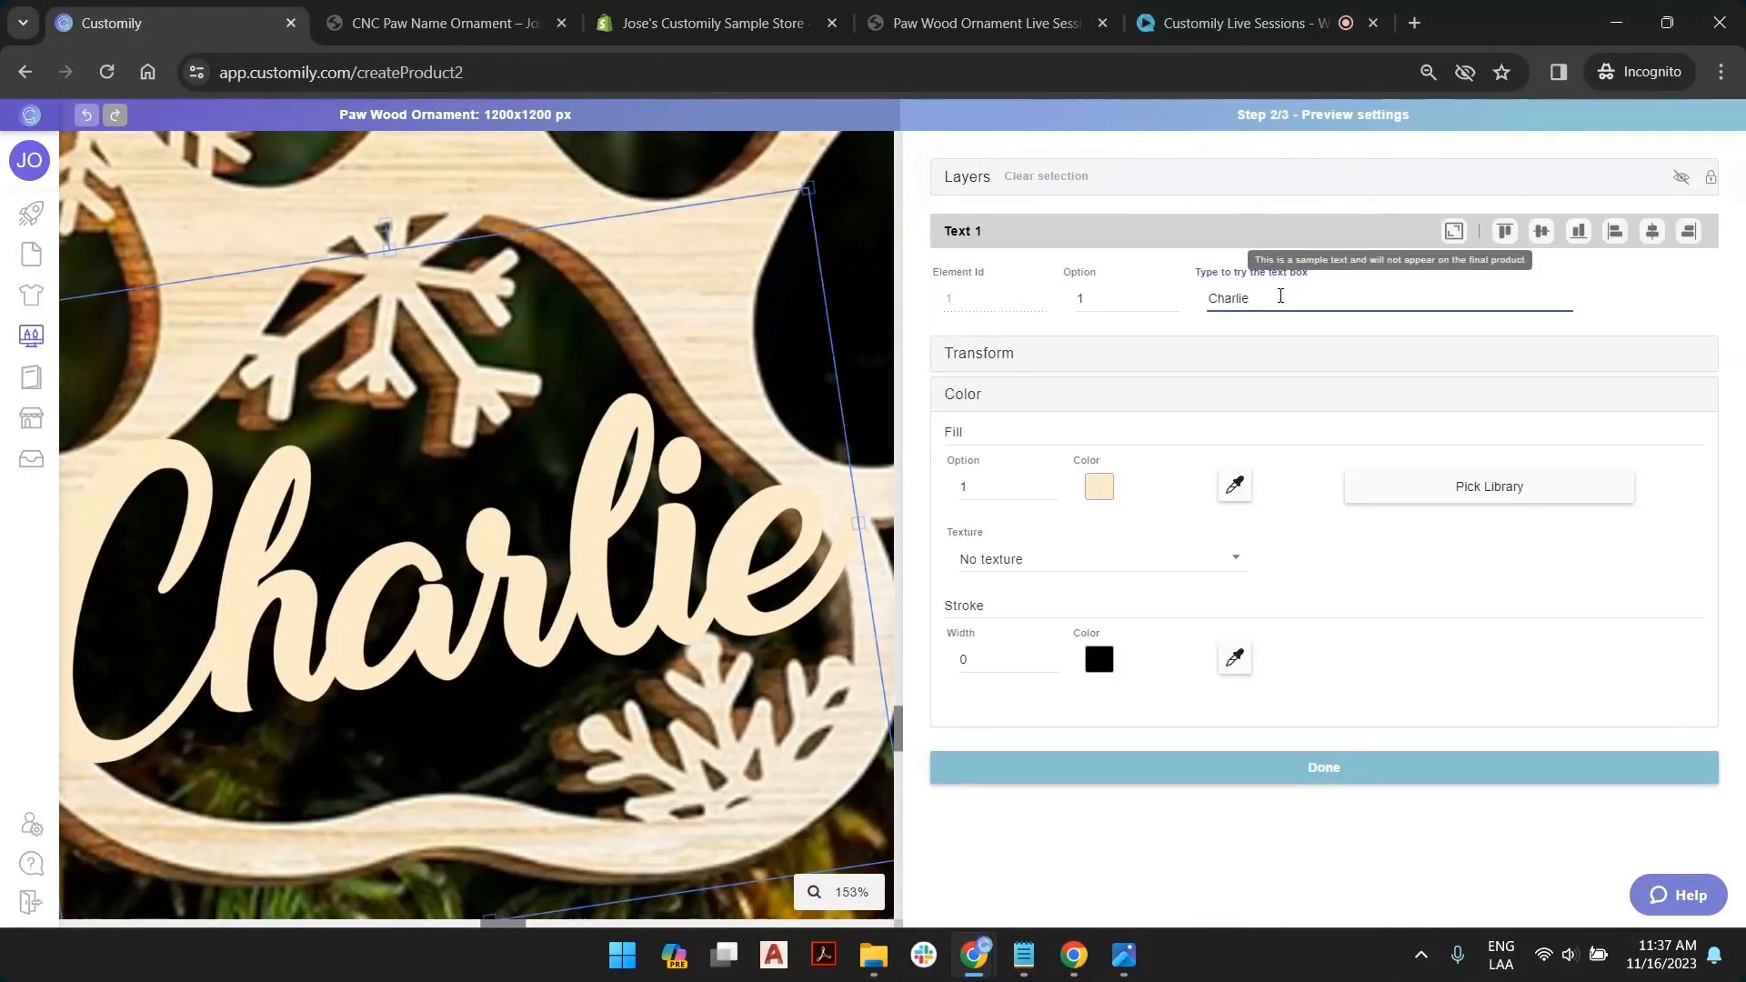
text(l)
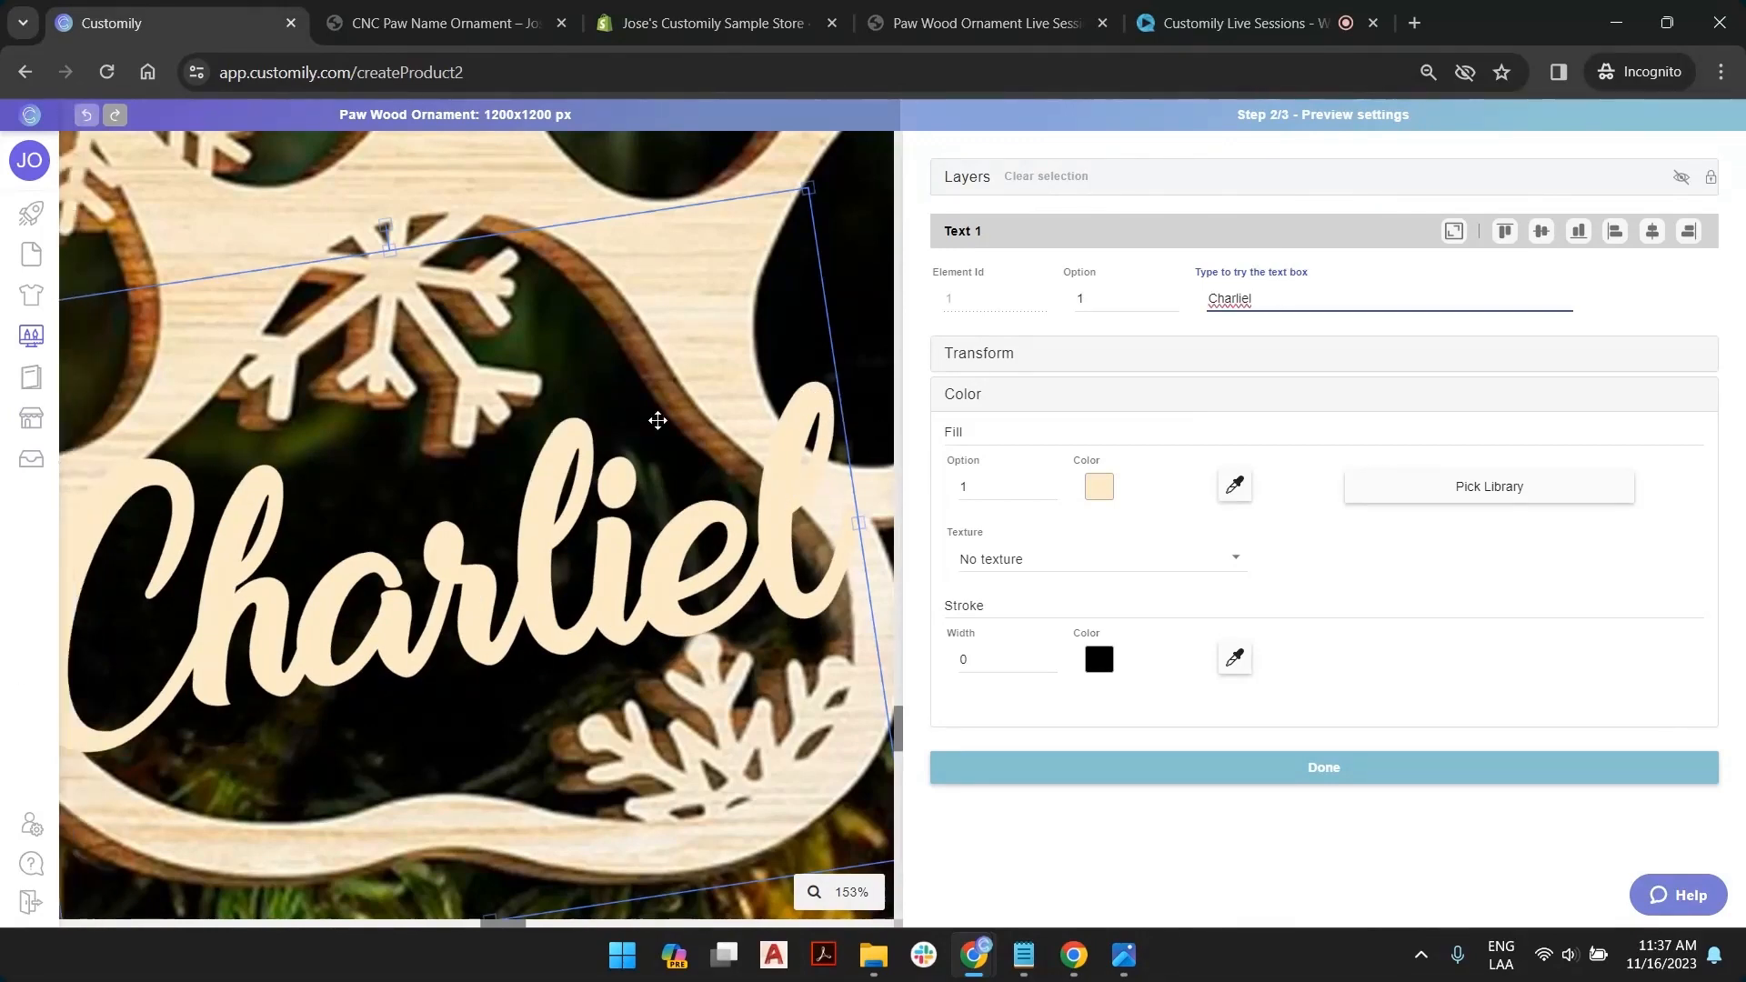
scroll(657, 420, down, 5)
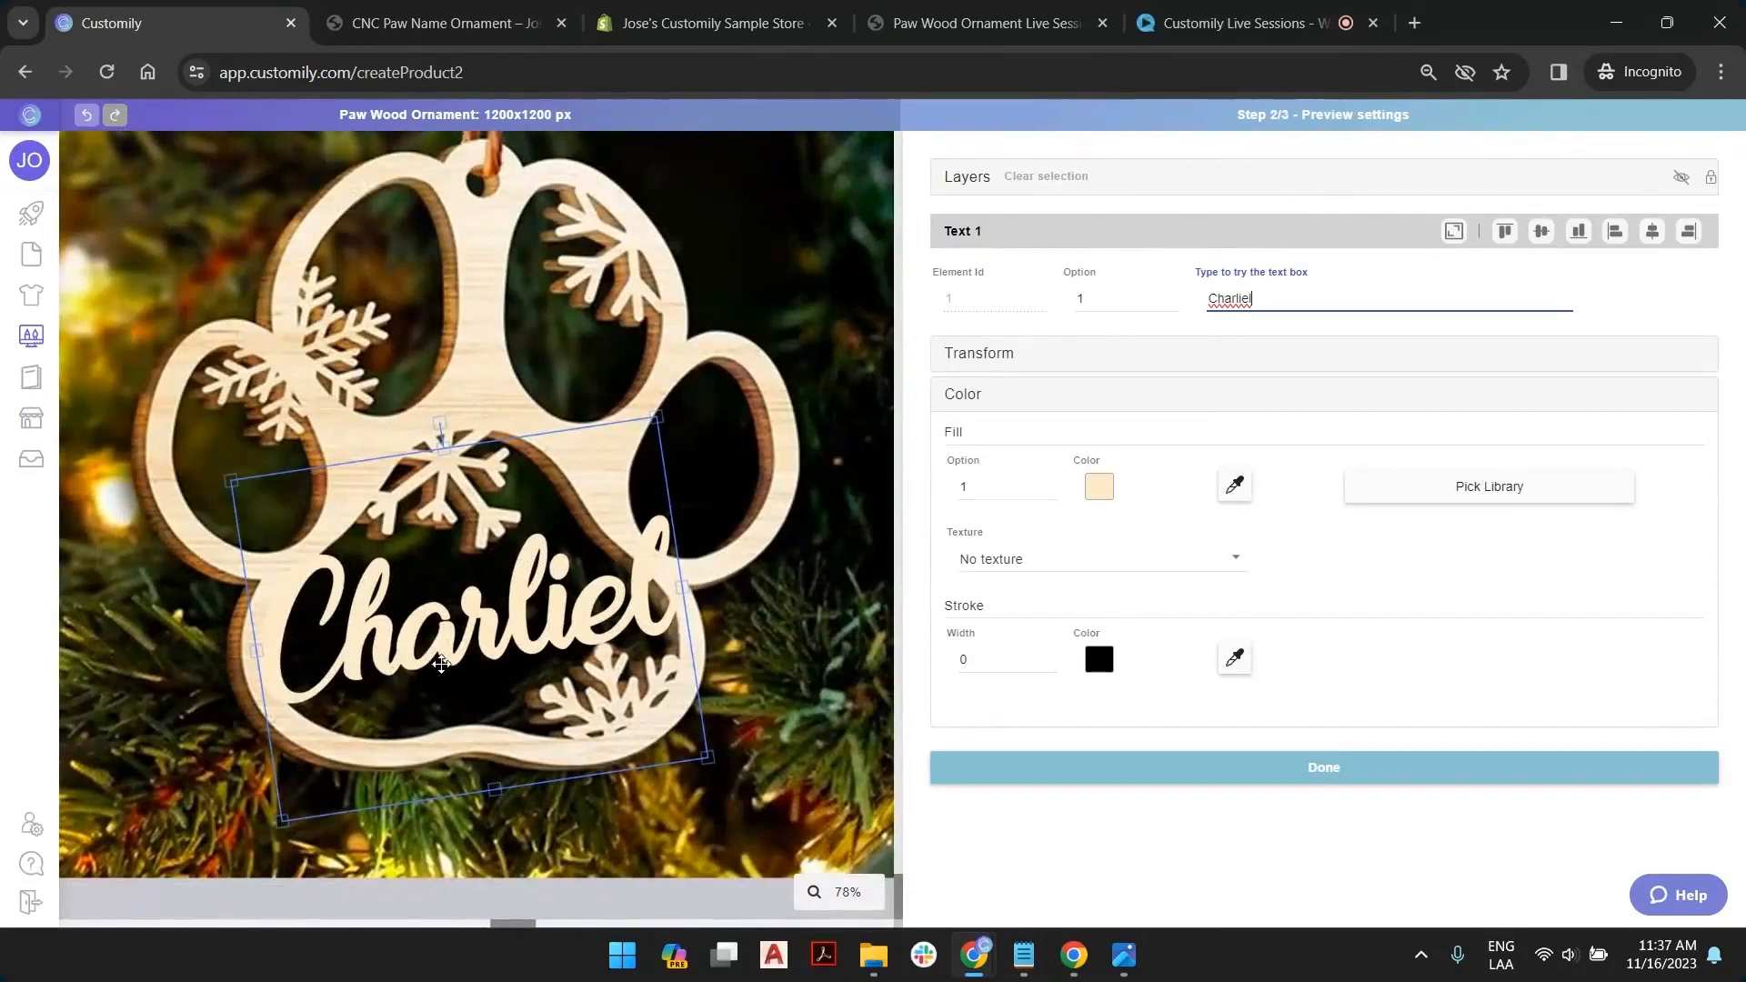
scroll(450, 655, down, 1)
click(844, 371)
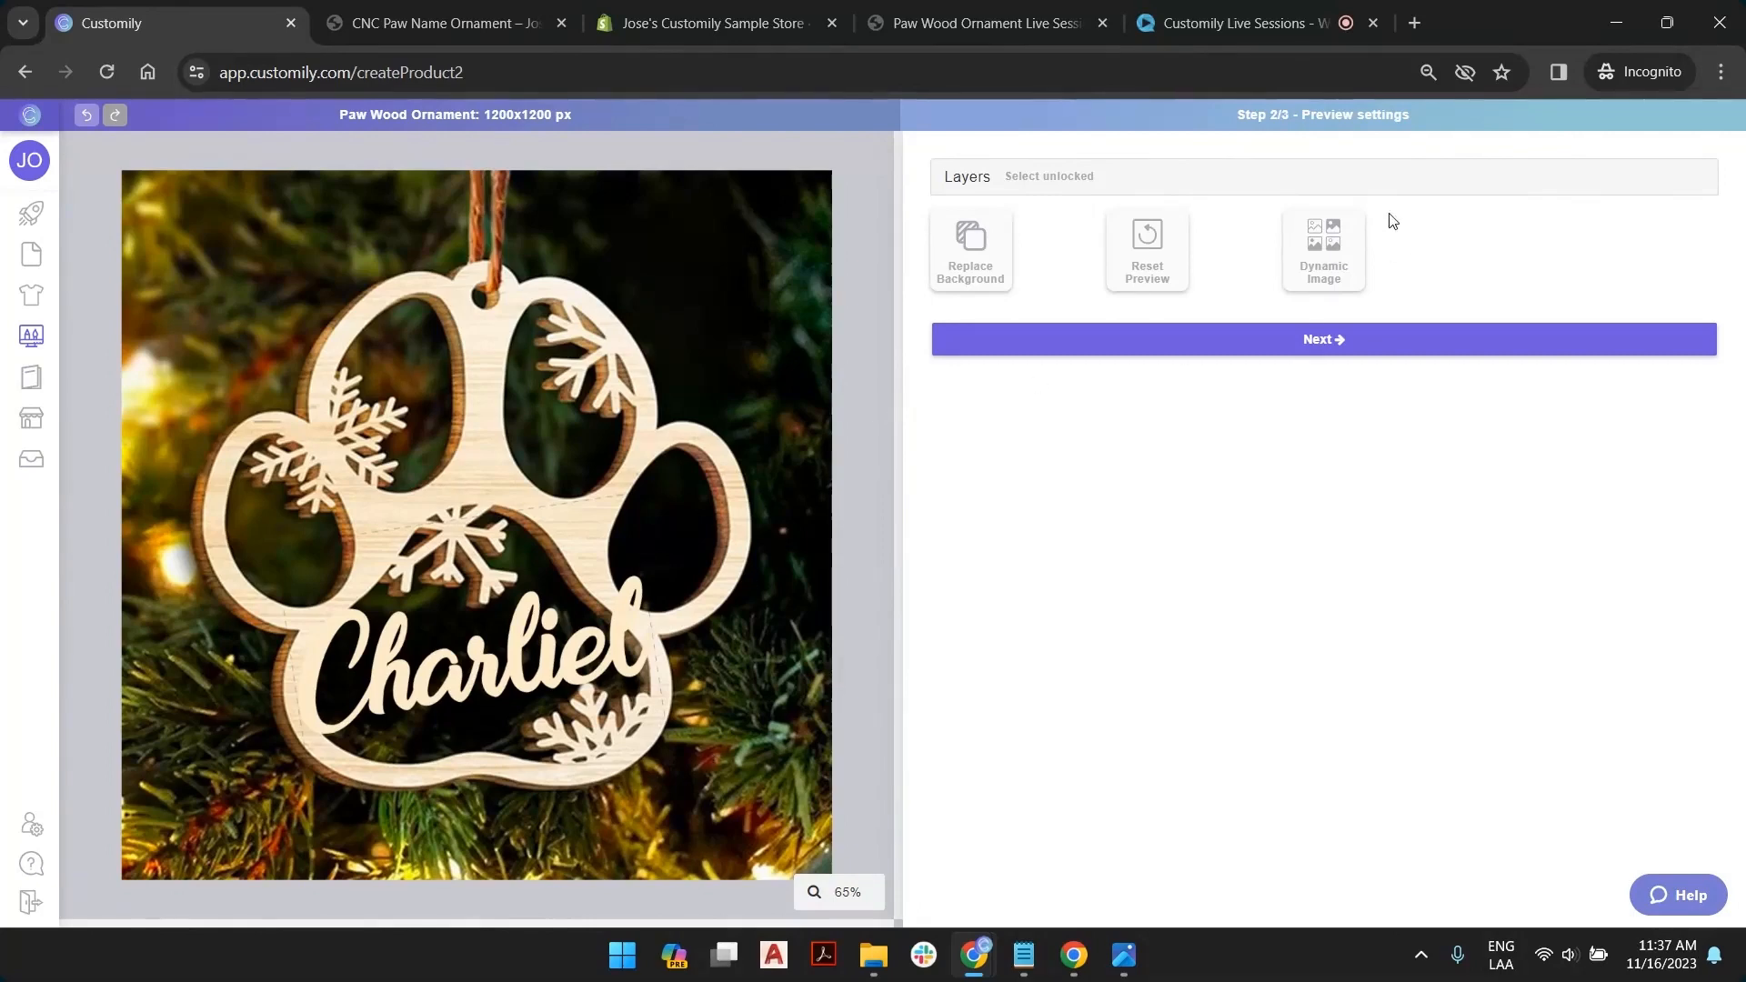
Add a dynamic image to the preview and move its placeholder over the paw's upper-right toe
click(1356, 248)
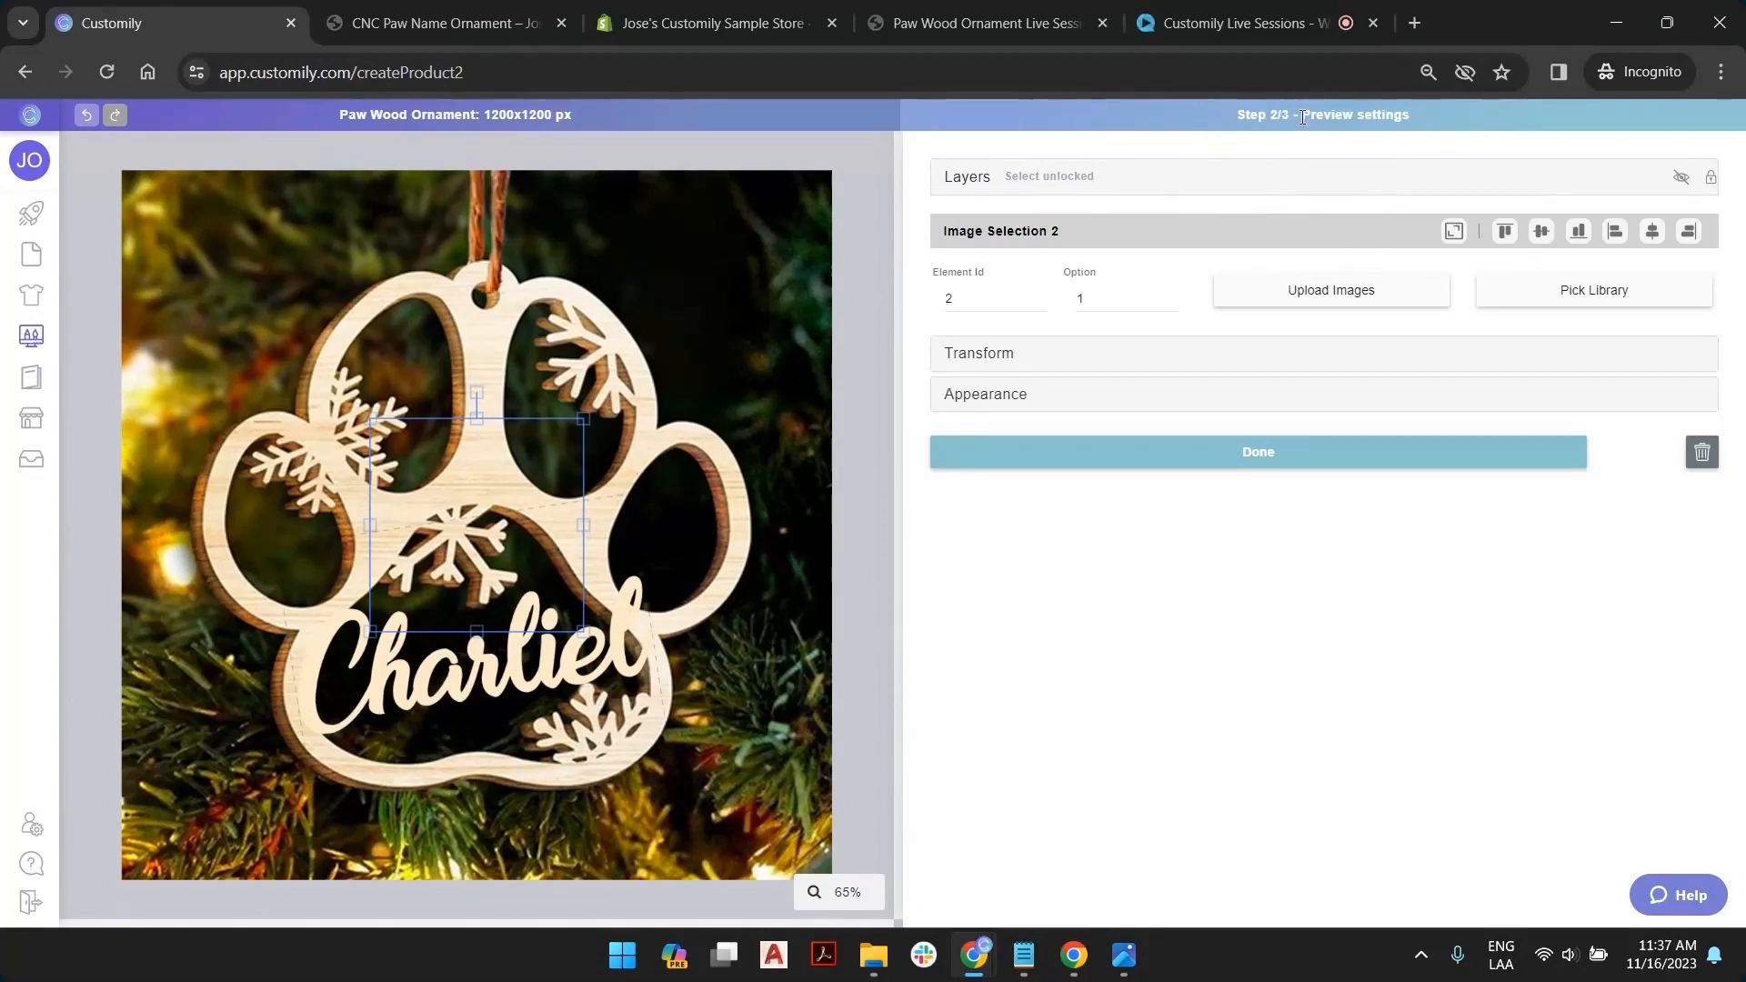
drag(510, 461, 677, 293)
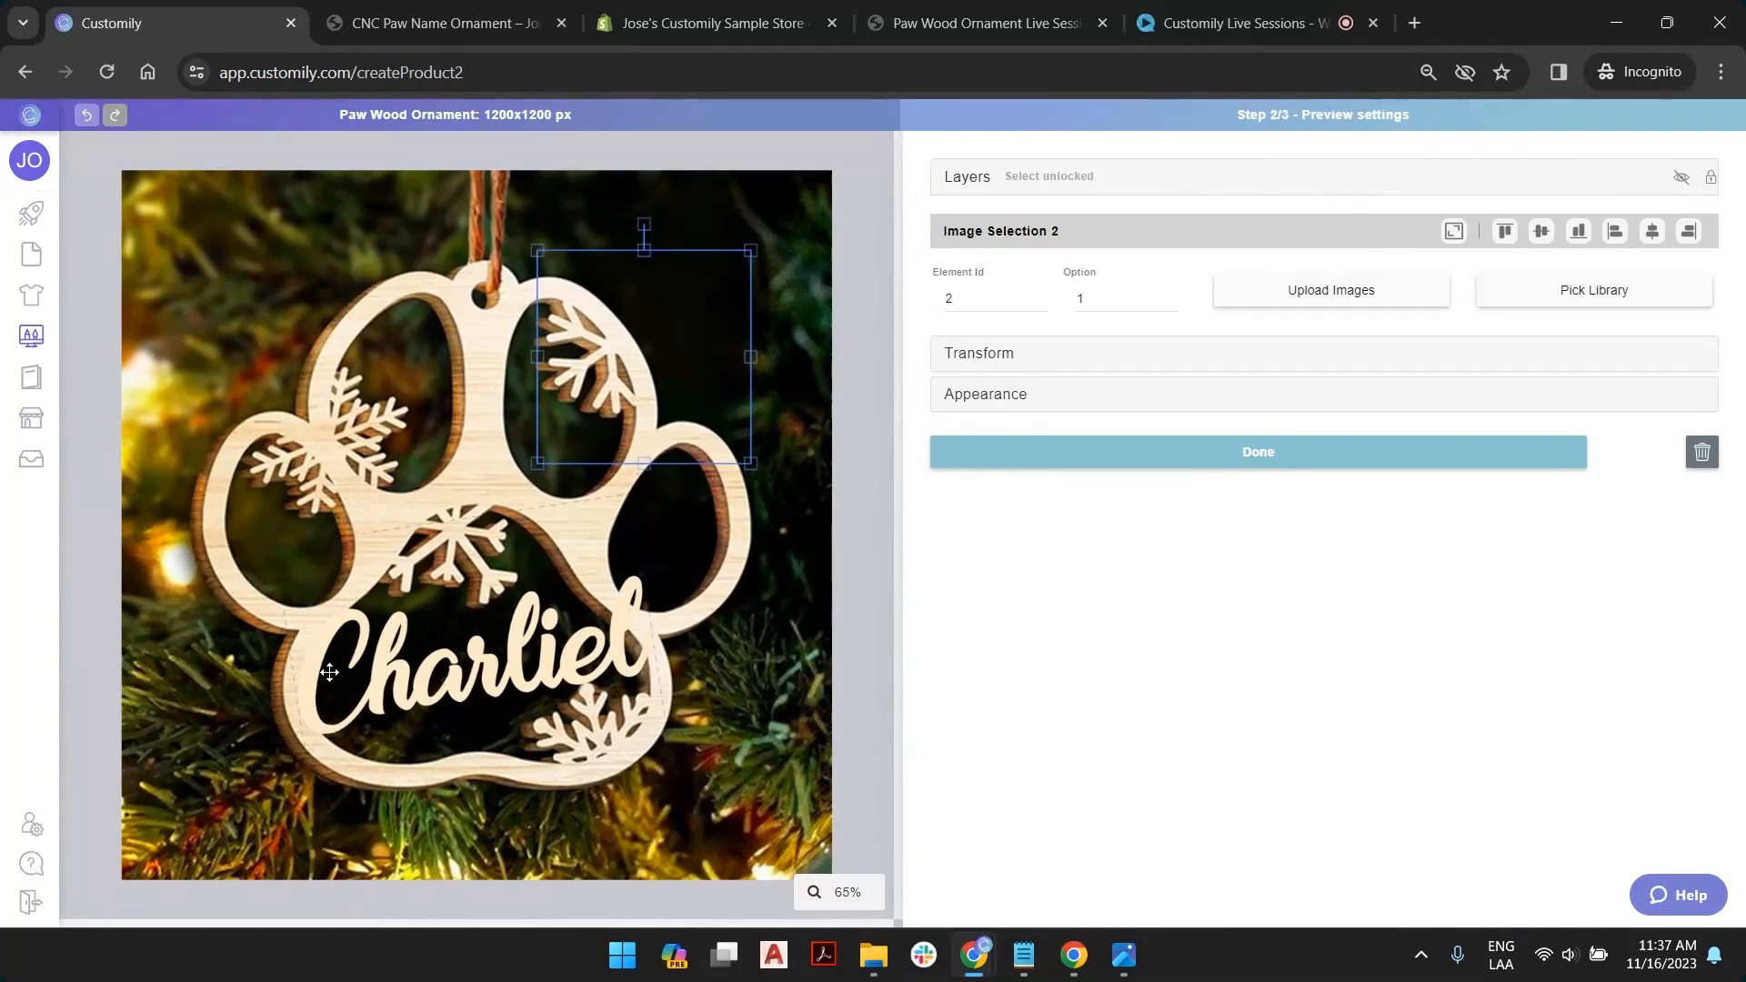
drag(678, 331, 675, 309)
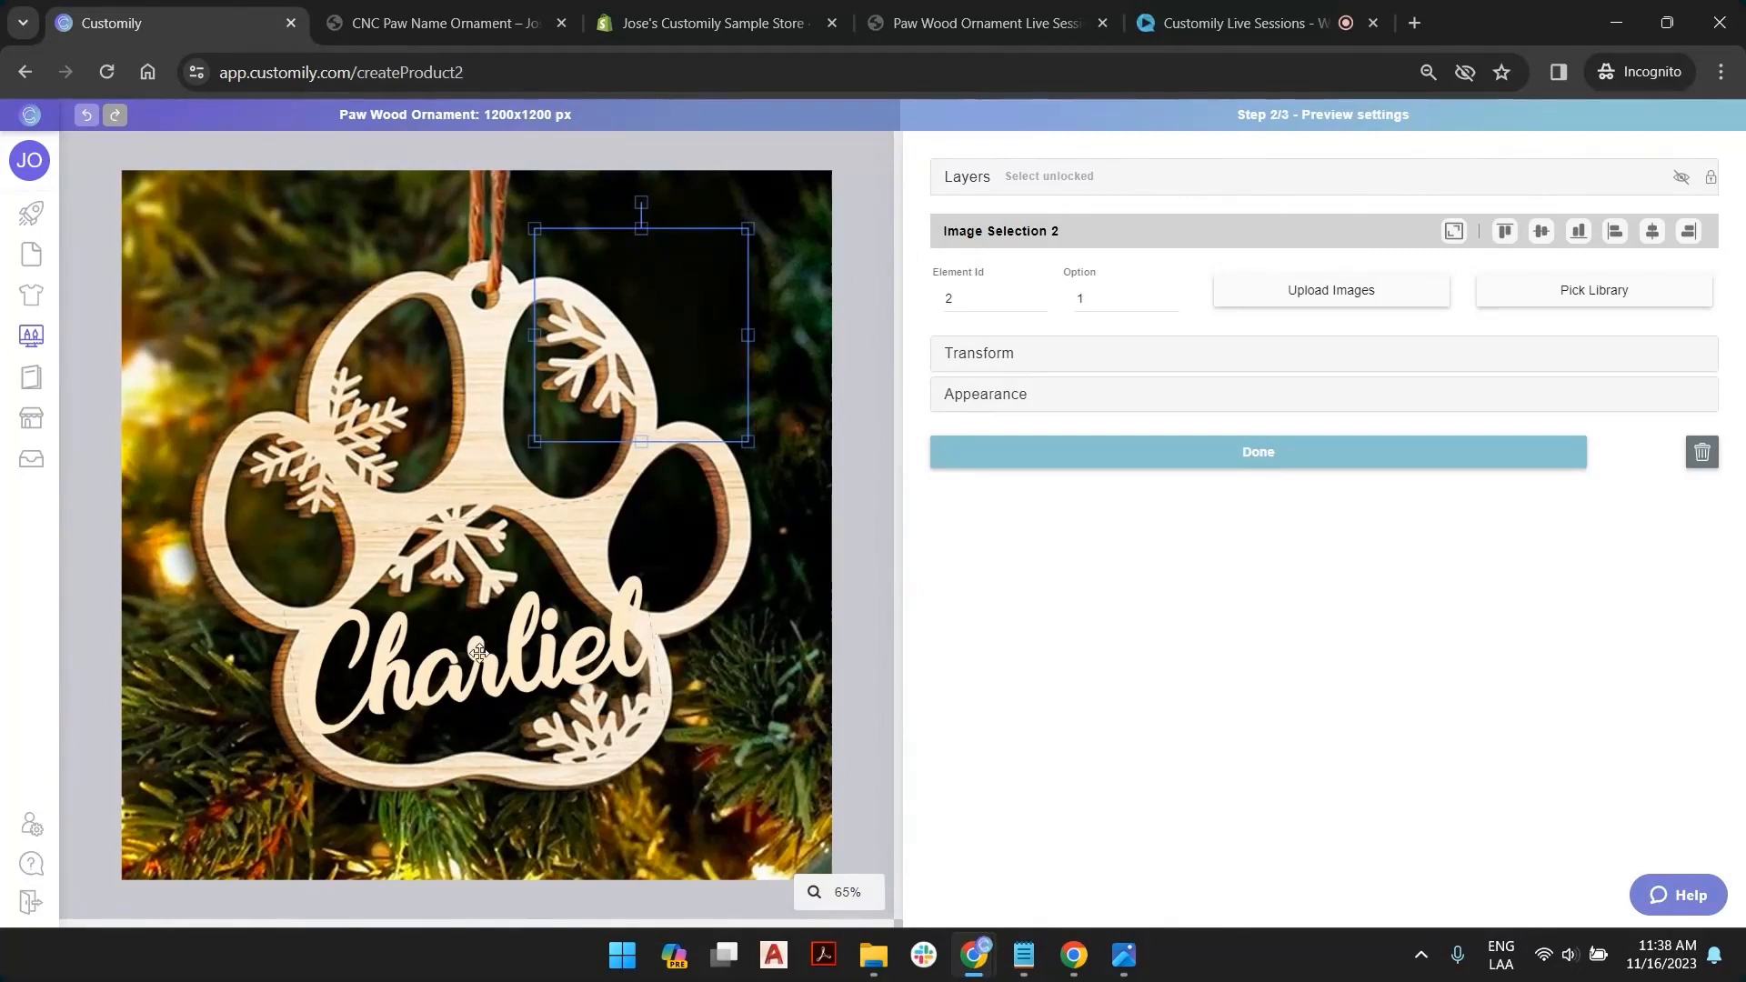
Change the first letter of the sample name to J and reselect the dynamic image placeholder
click(512, 661)
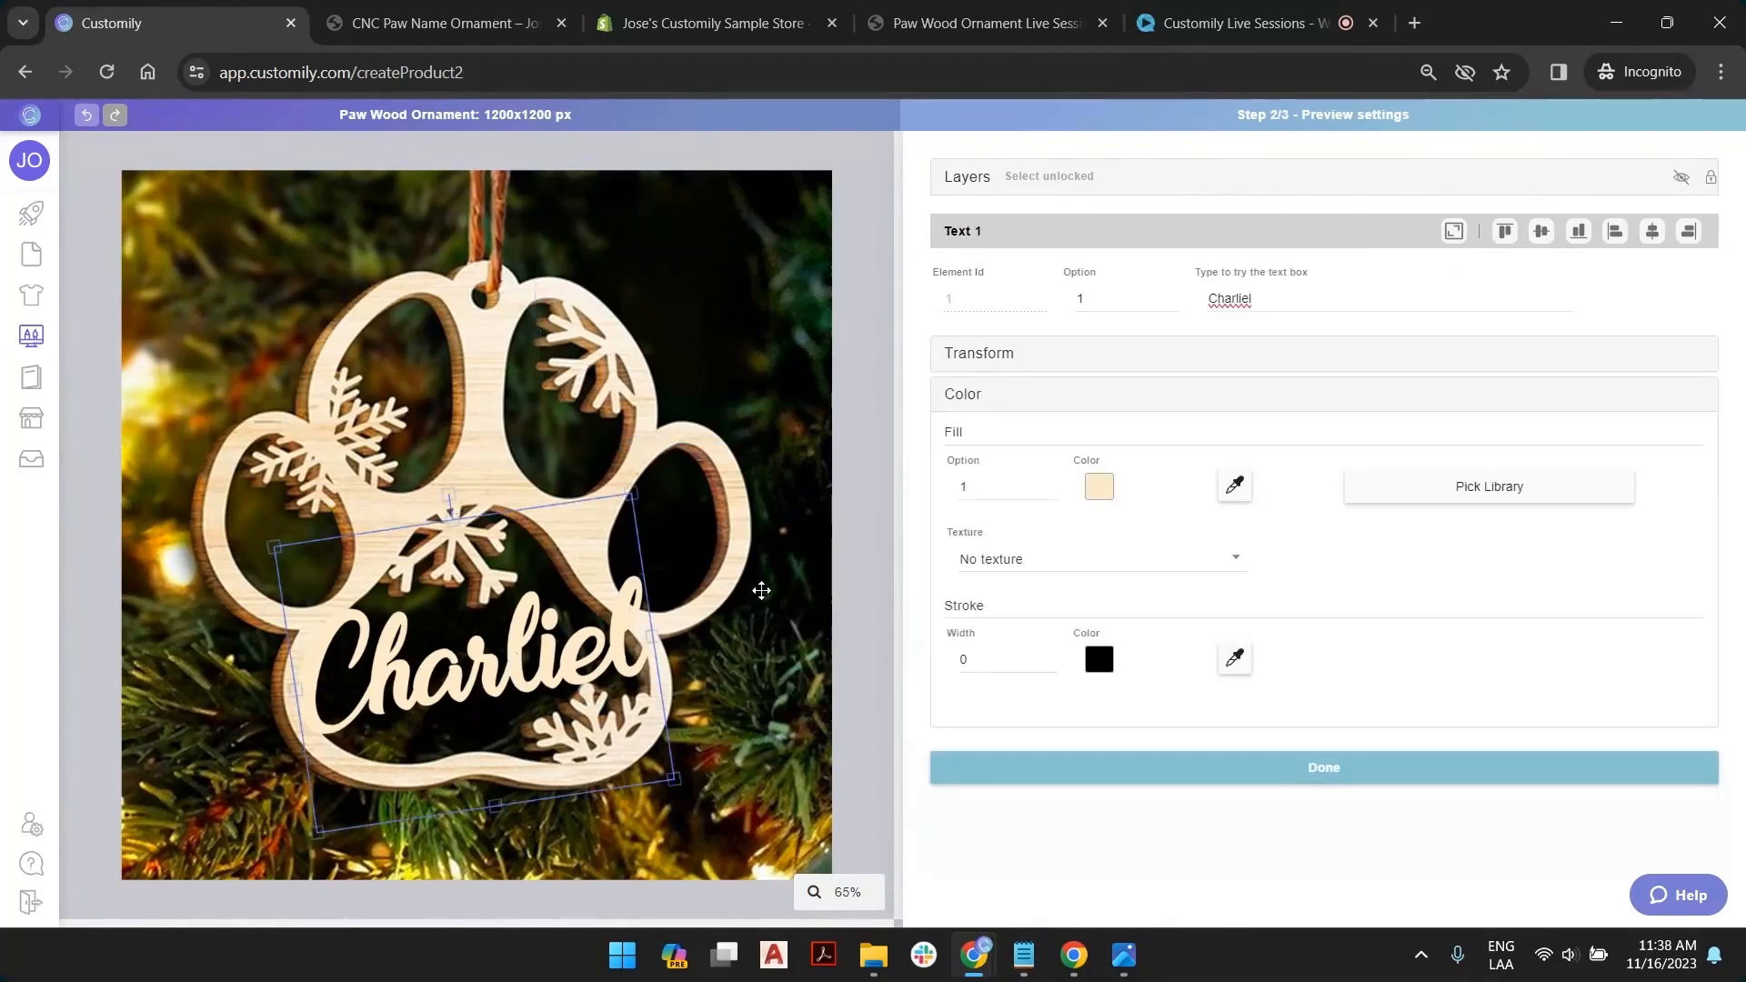
double_click(1224, 296)
click(1217, 303)
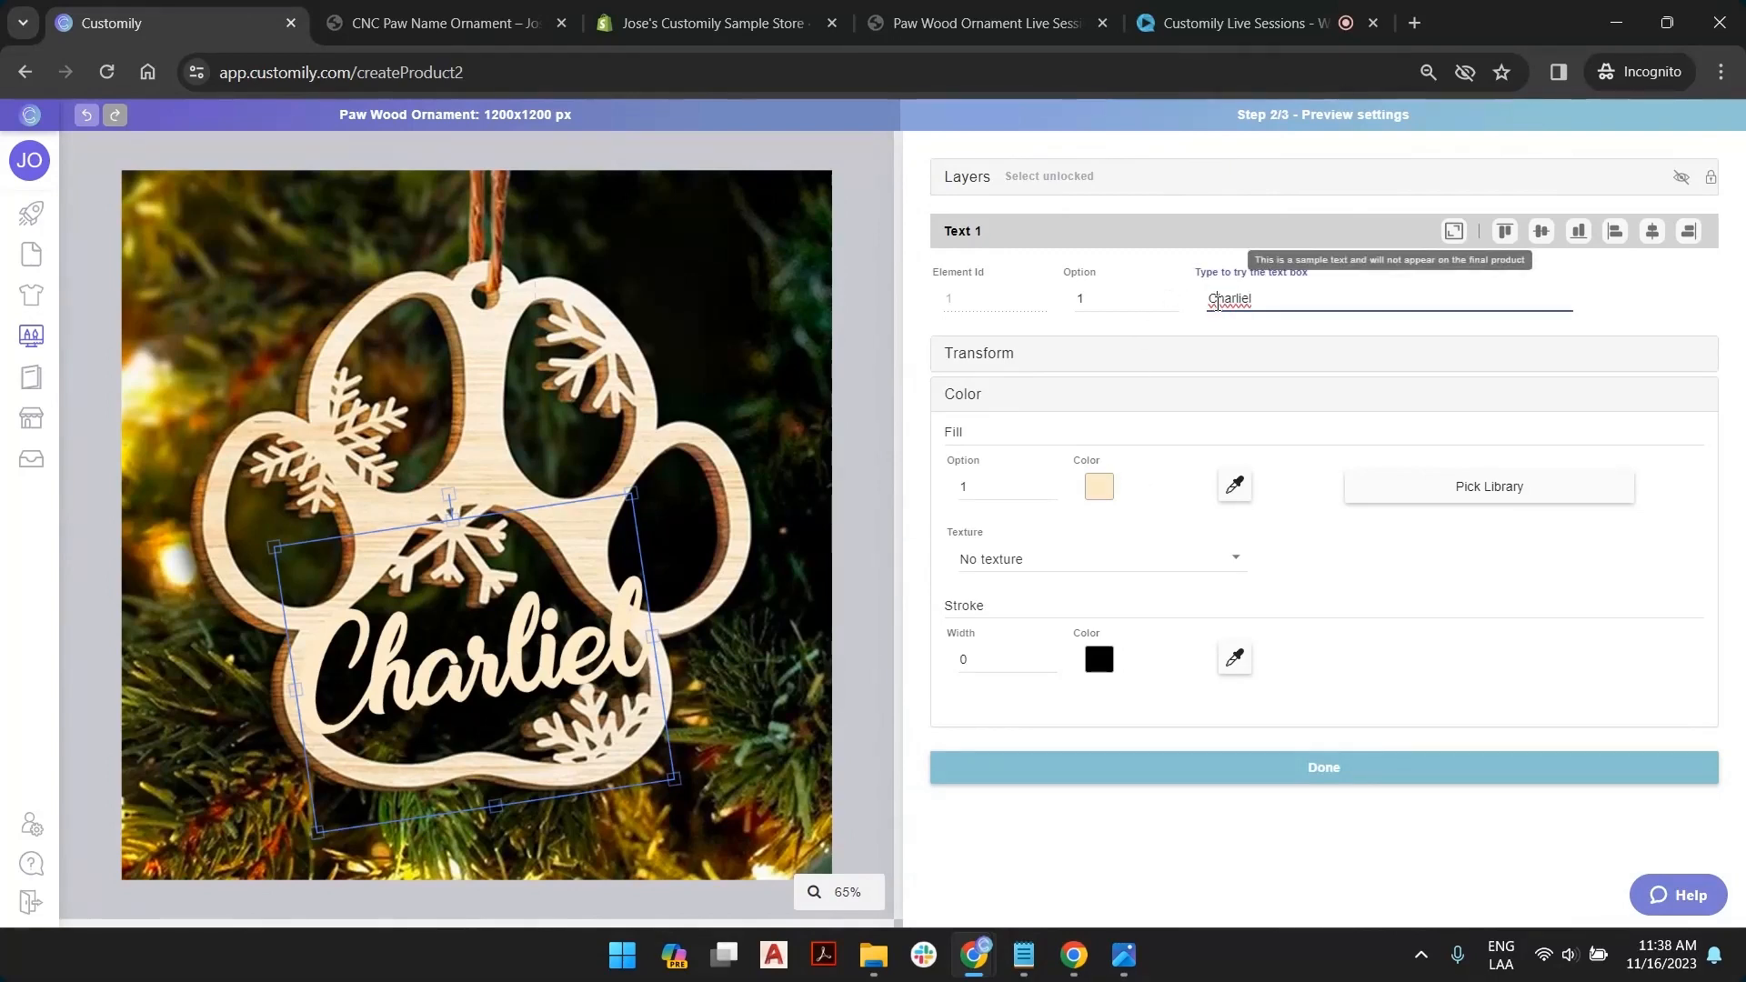
key(BackSpace)
text(J)
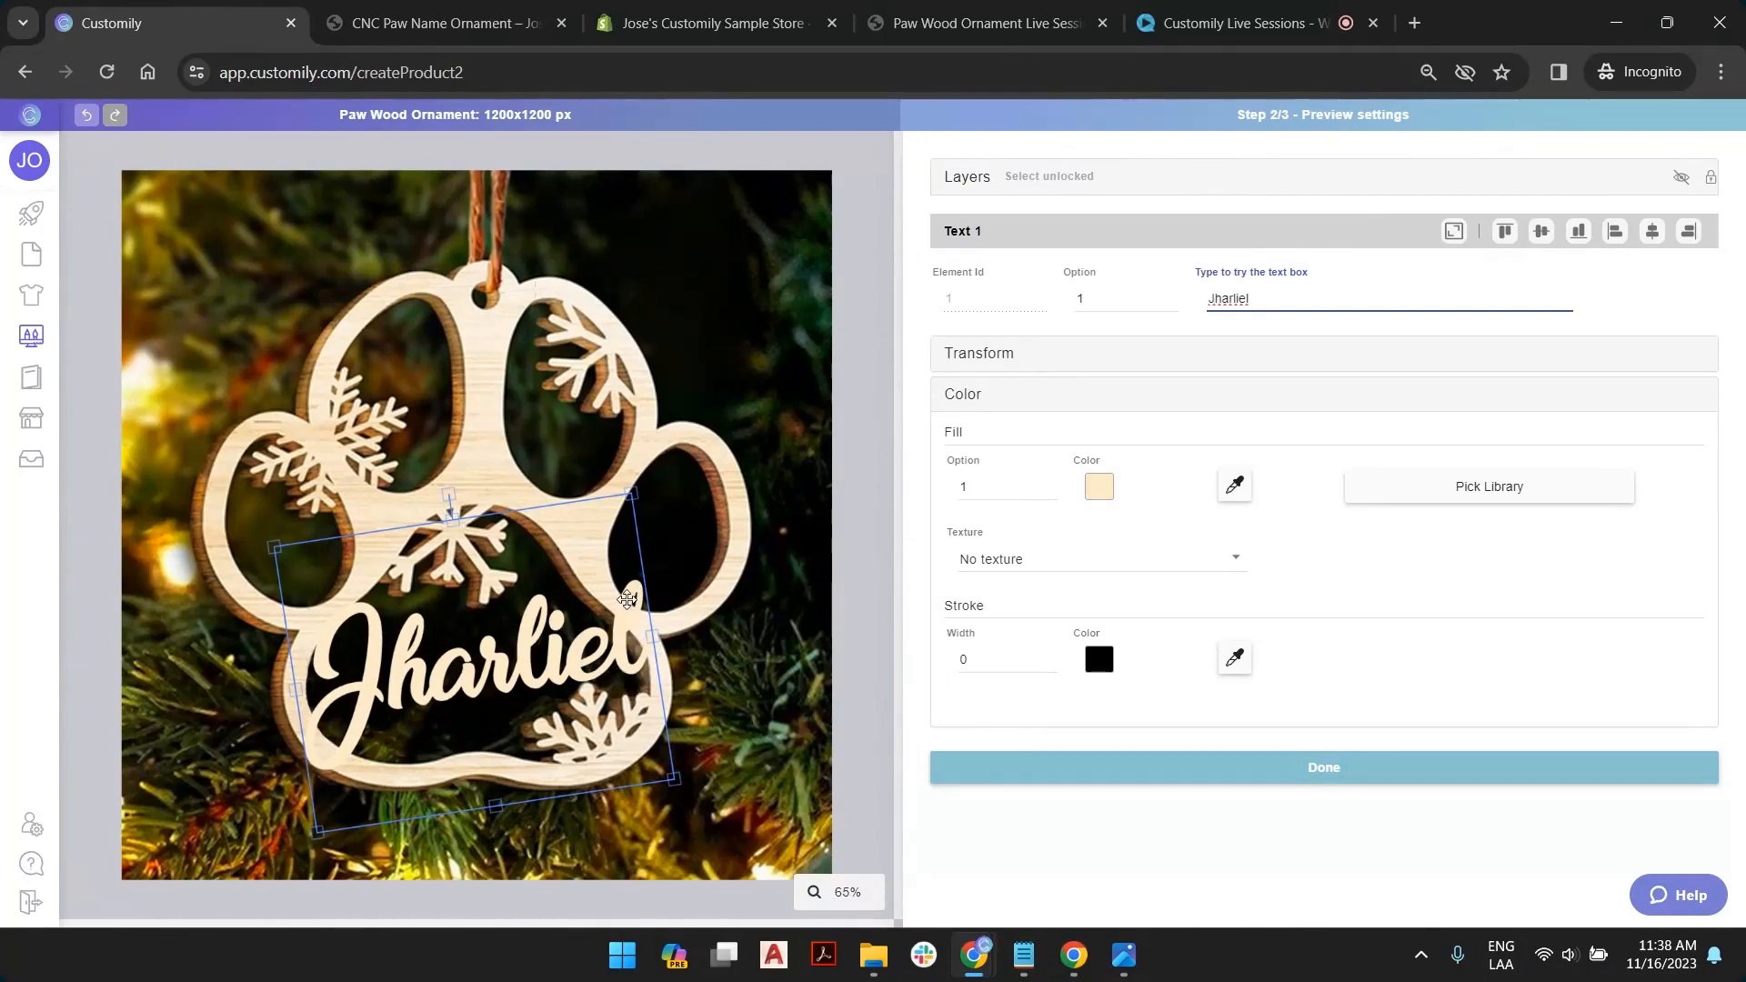
click(859, 391)
click(592, 414)
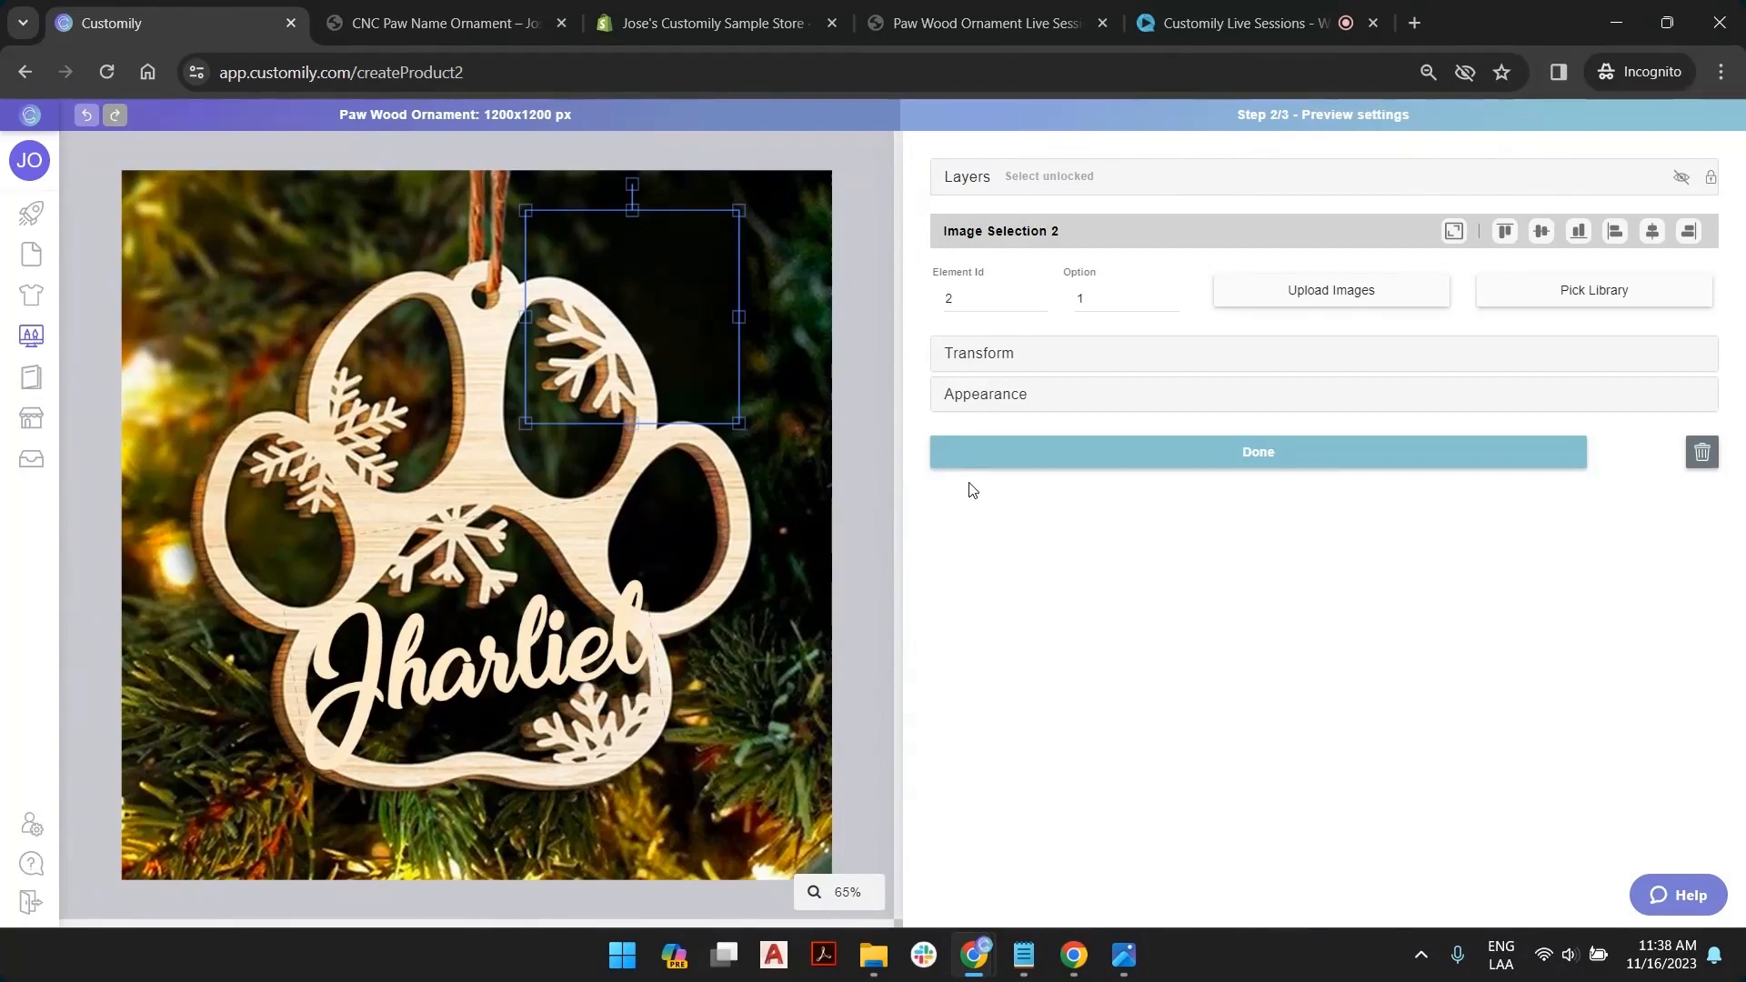
Switch to the Photos viewer and compare Paw Mask.png side by side with Paw Base.png
click(1124, 954)
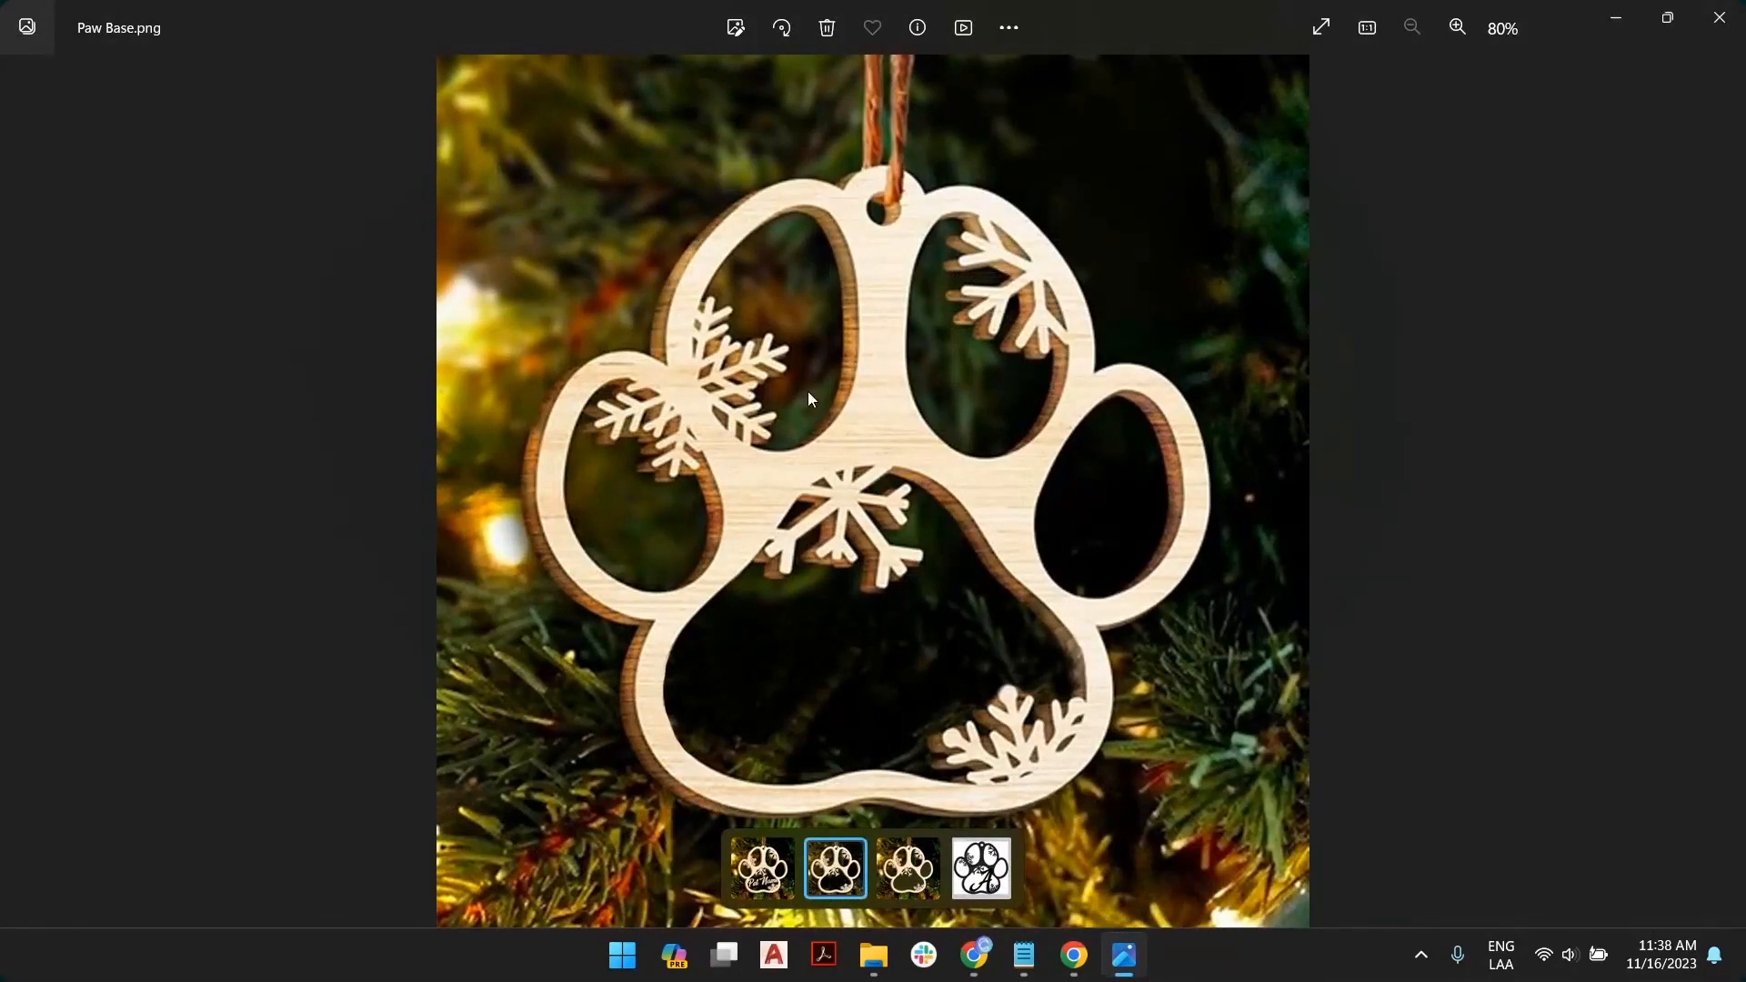
click(908, 873)
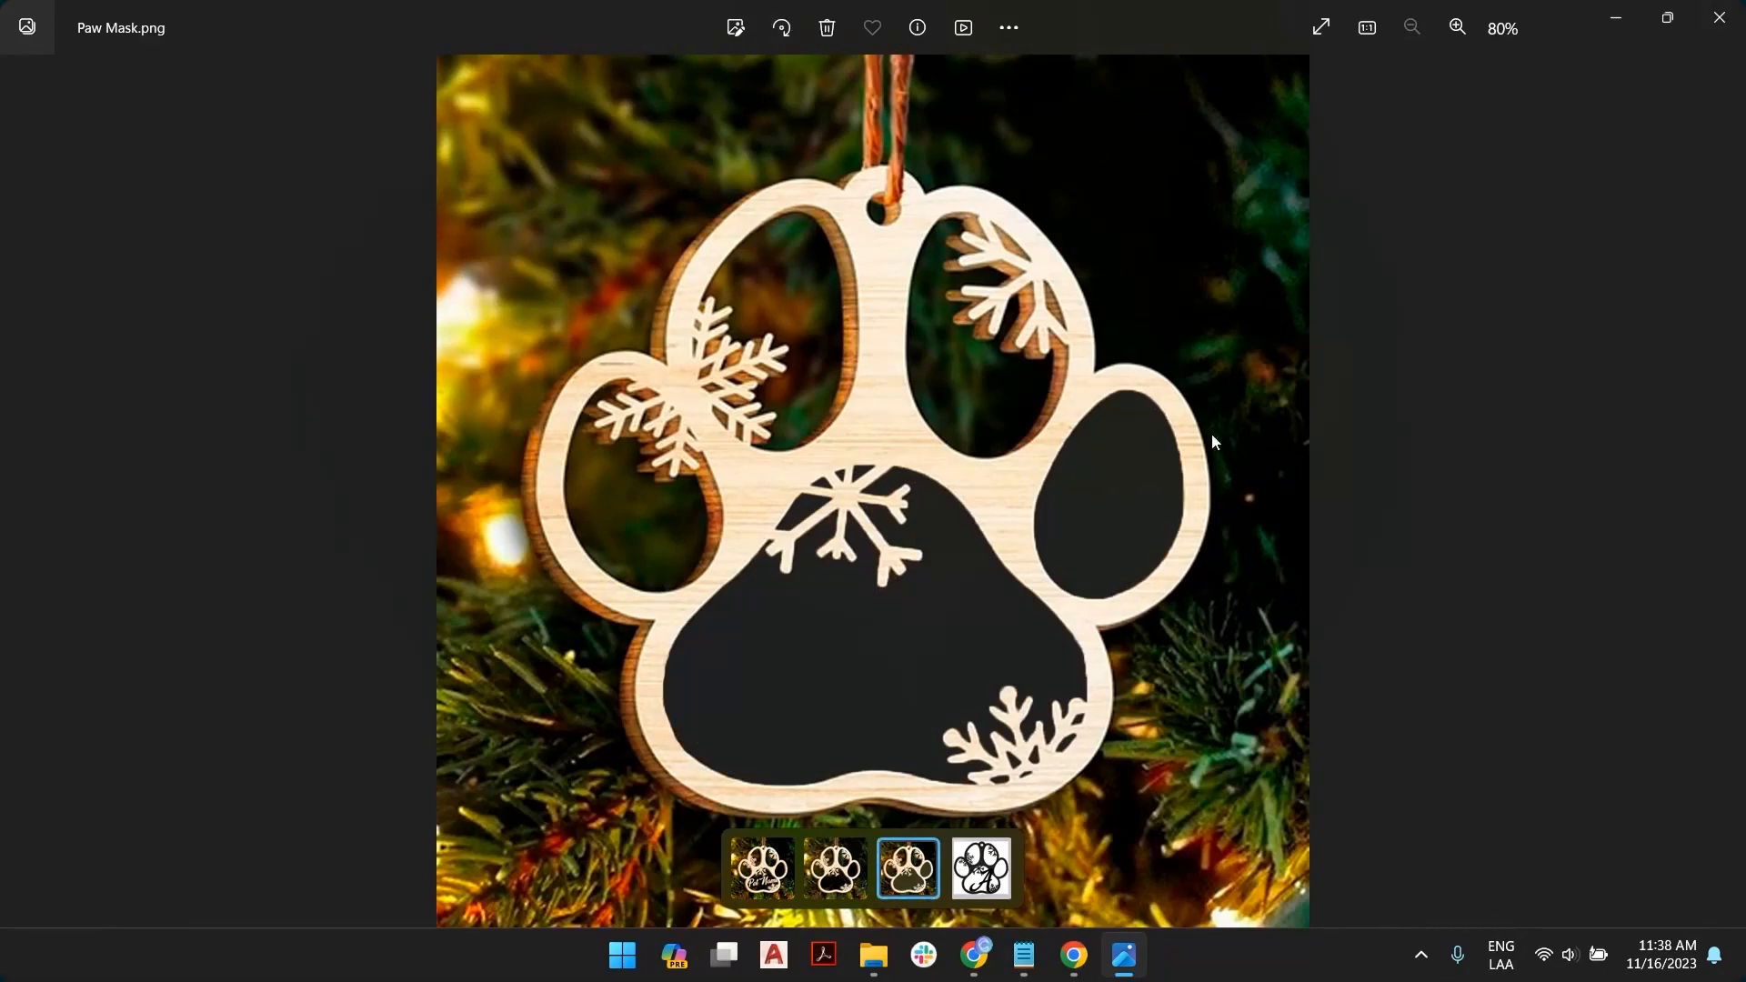
click(851, 854)
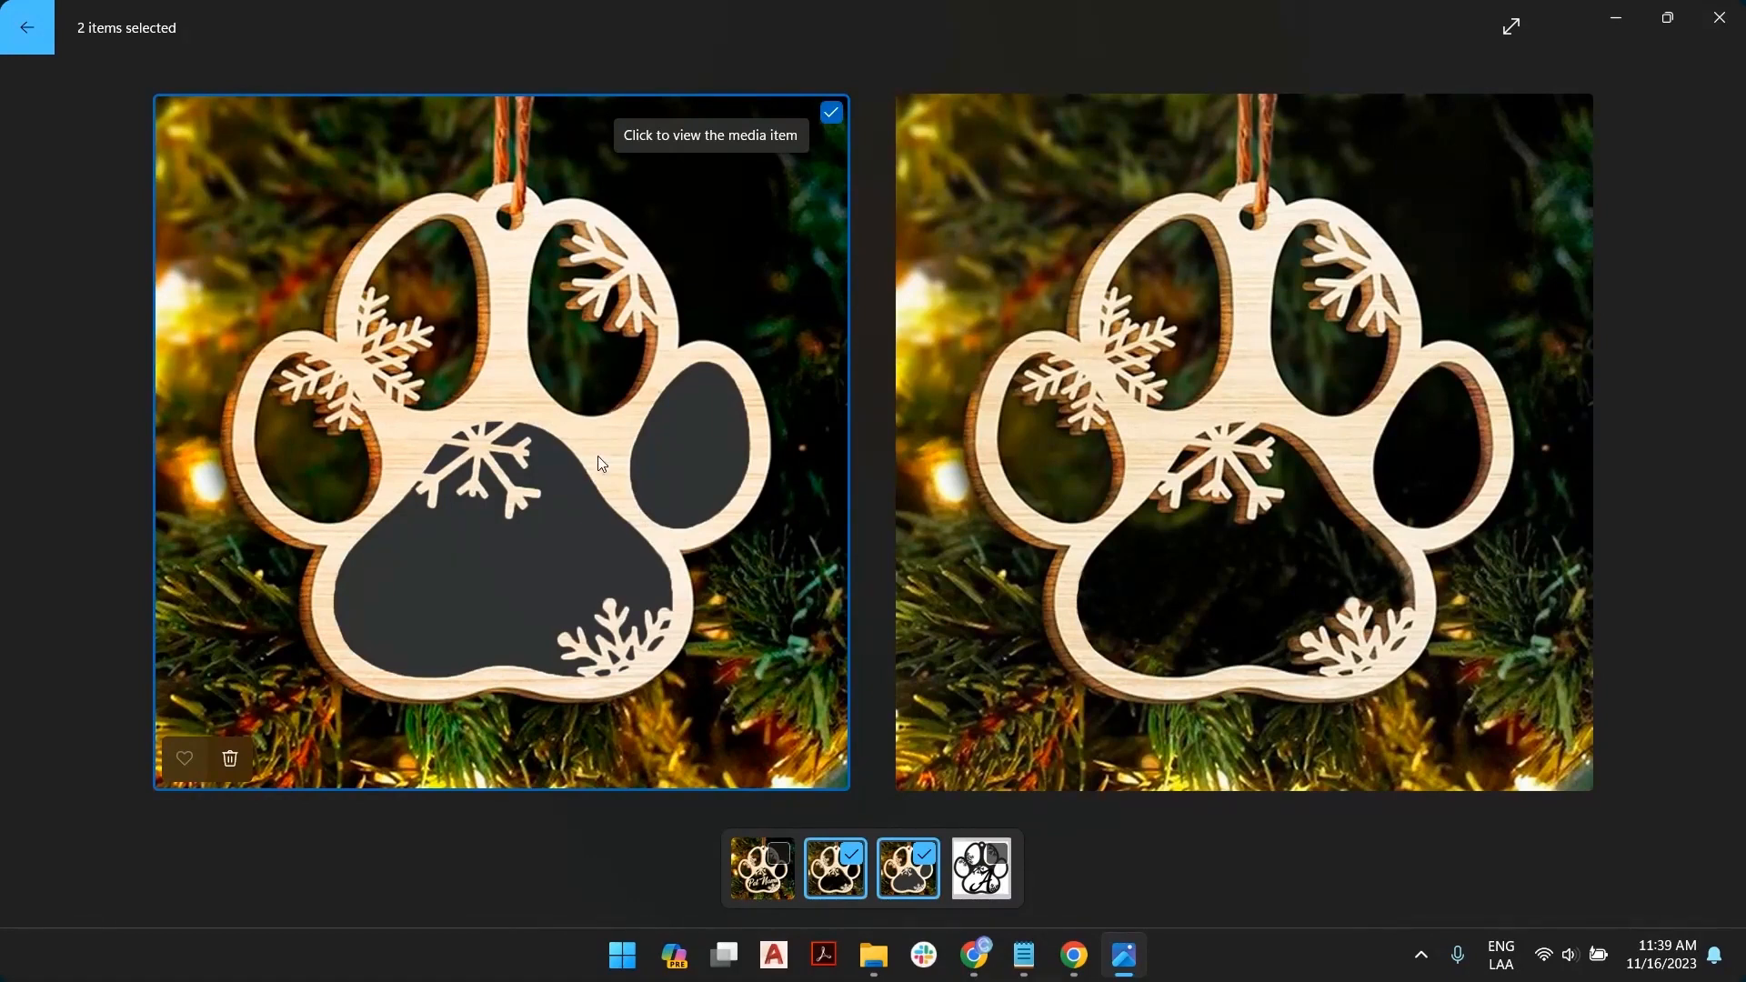
Switch to Customily, upload Paw Mask.png into Image Selection 2 and fit it to the full preview canvas
key(alt+Tab)
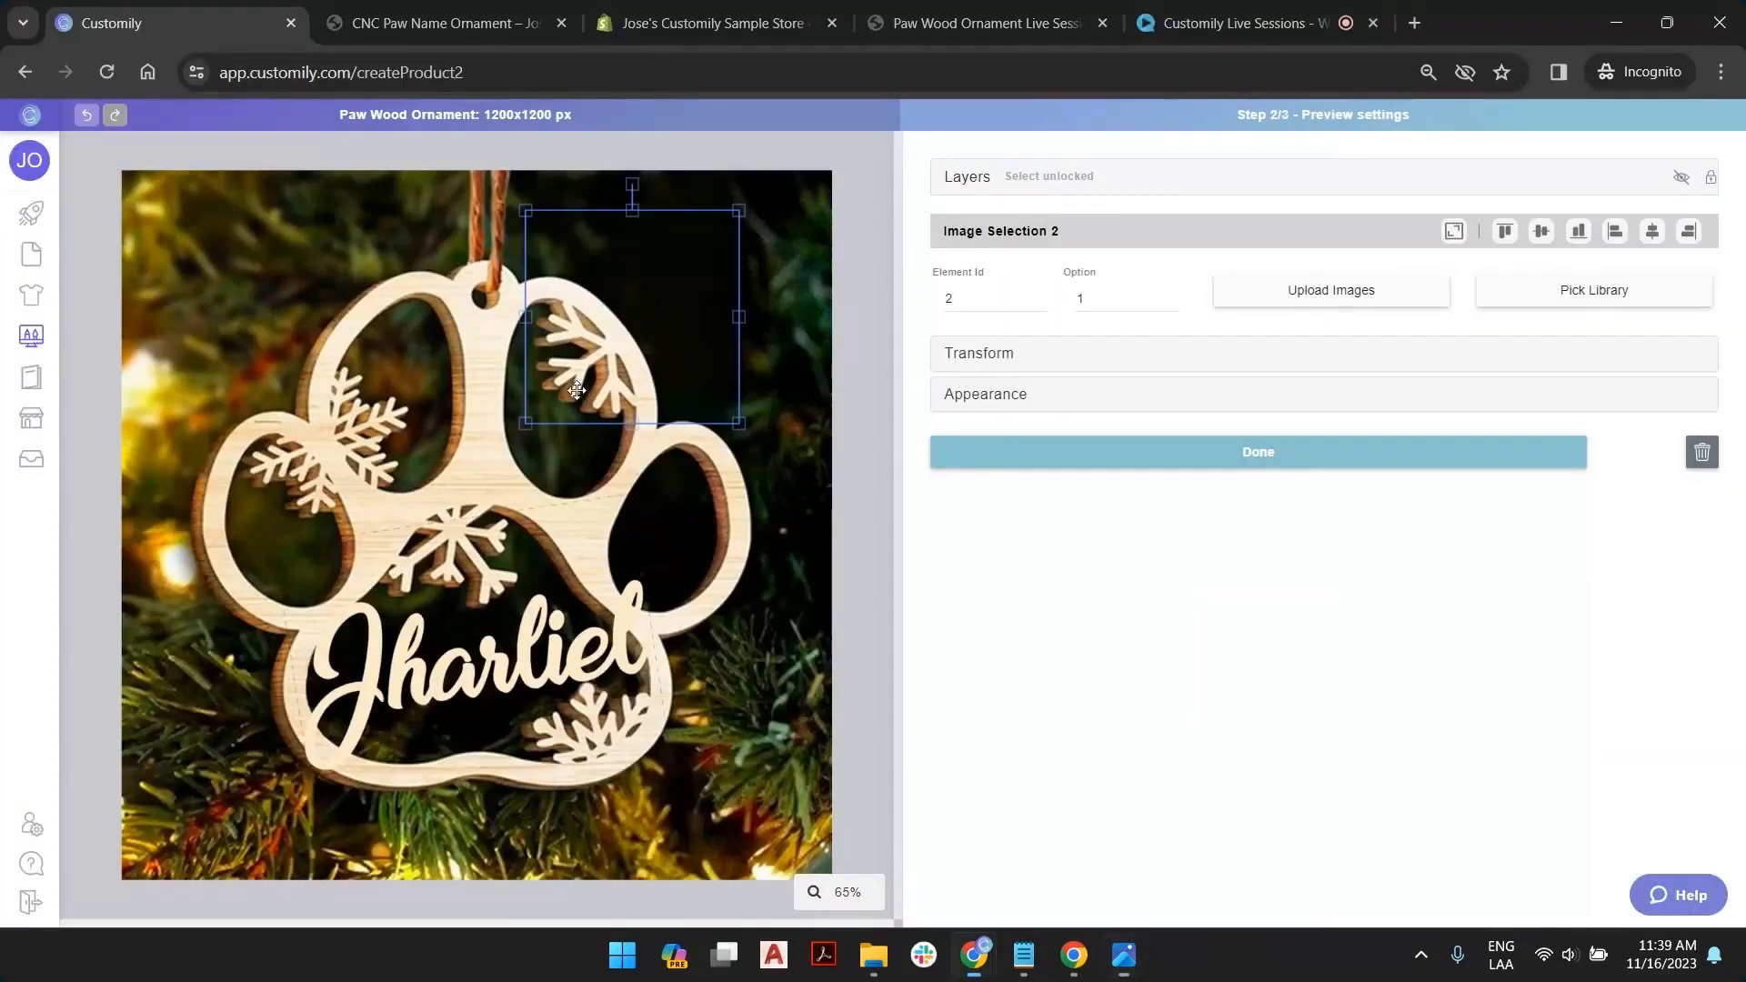
click(1331, 290)
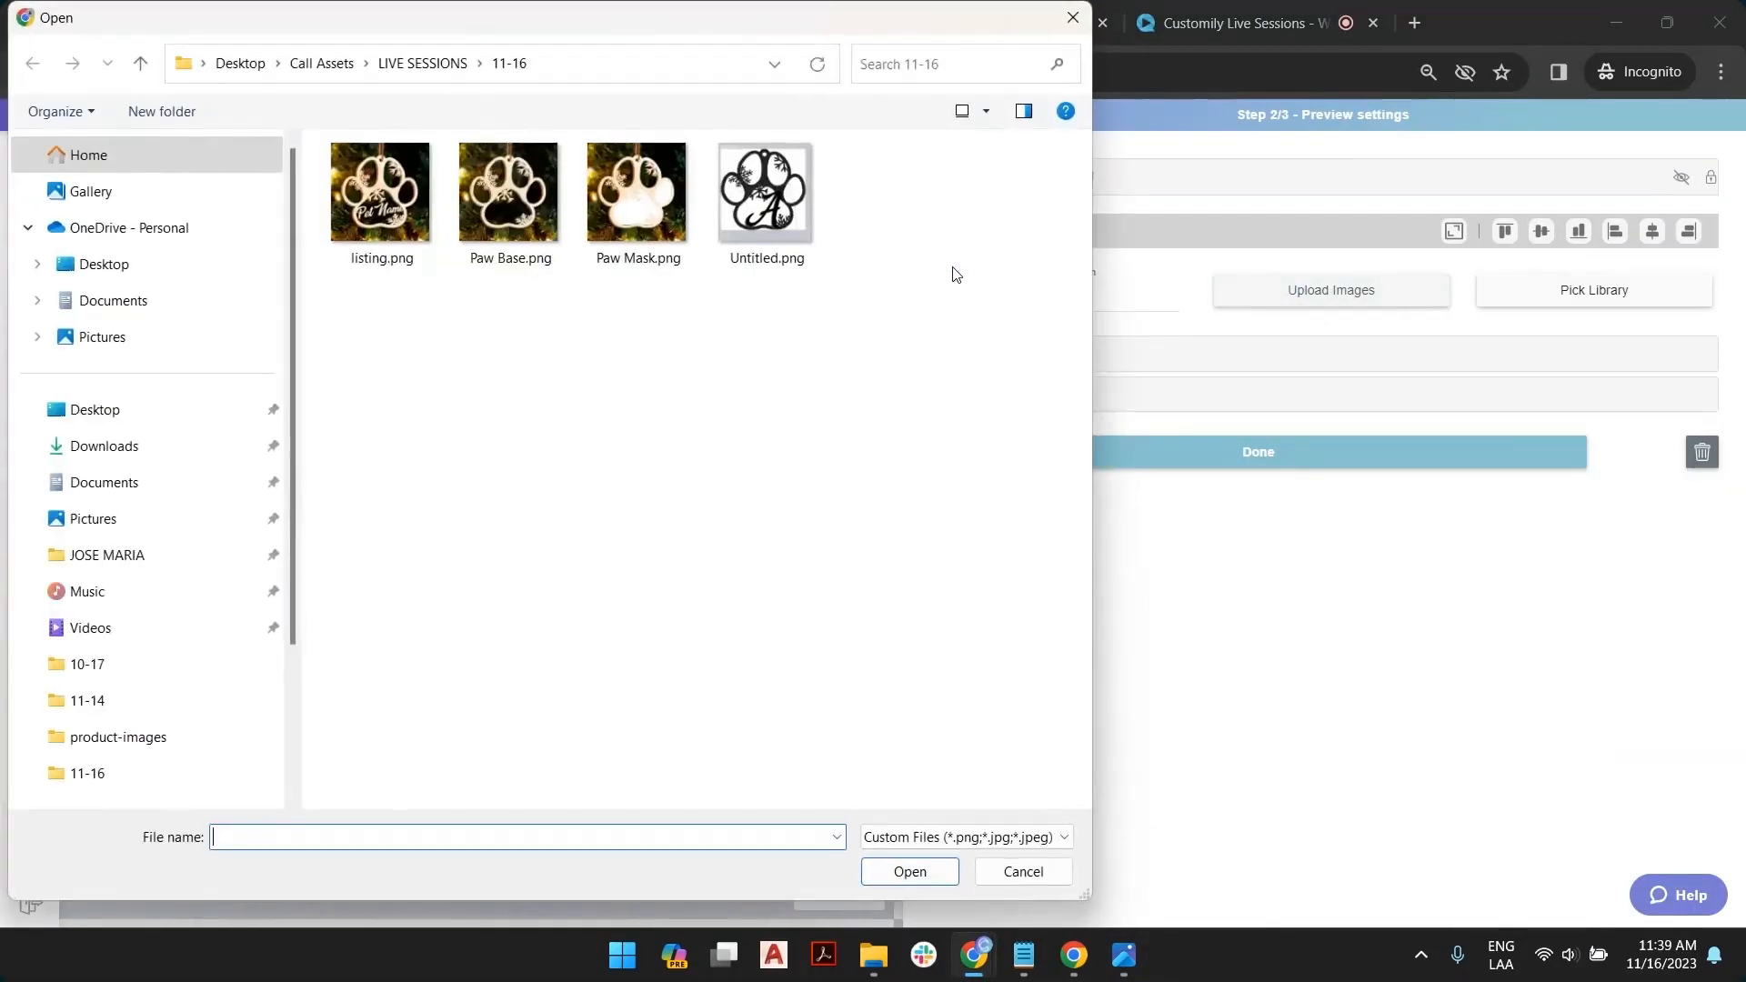
double_click(648, 207)
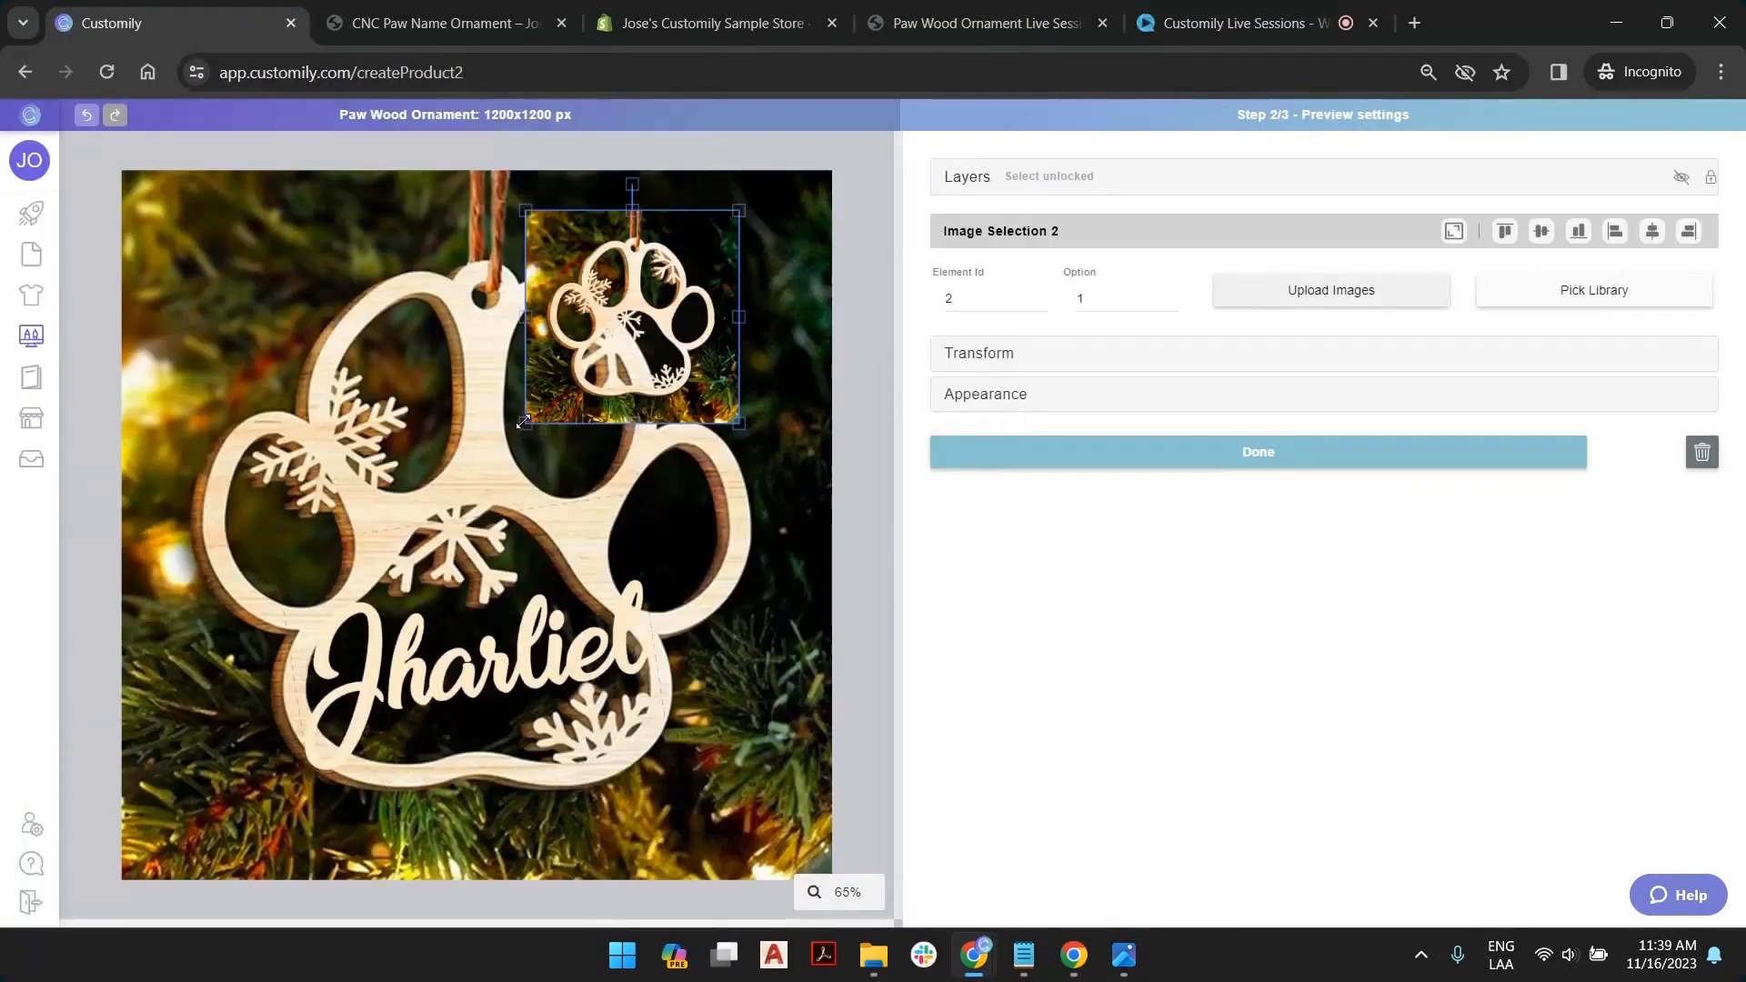
drag(523, 422, 300, 647)
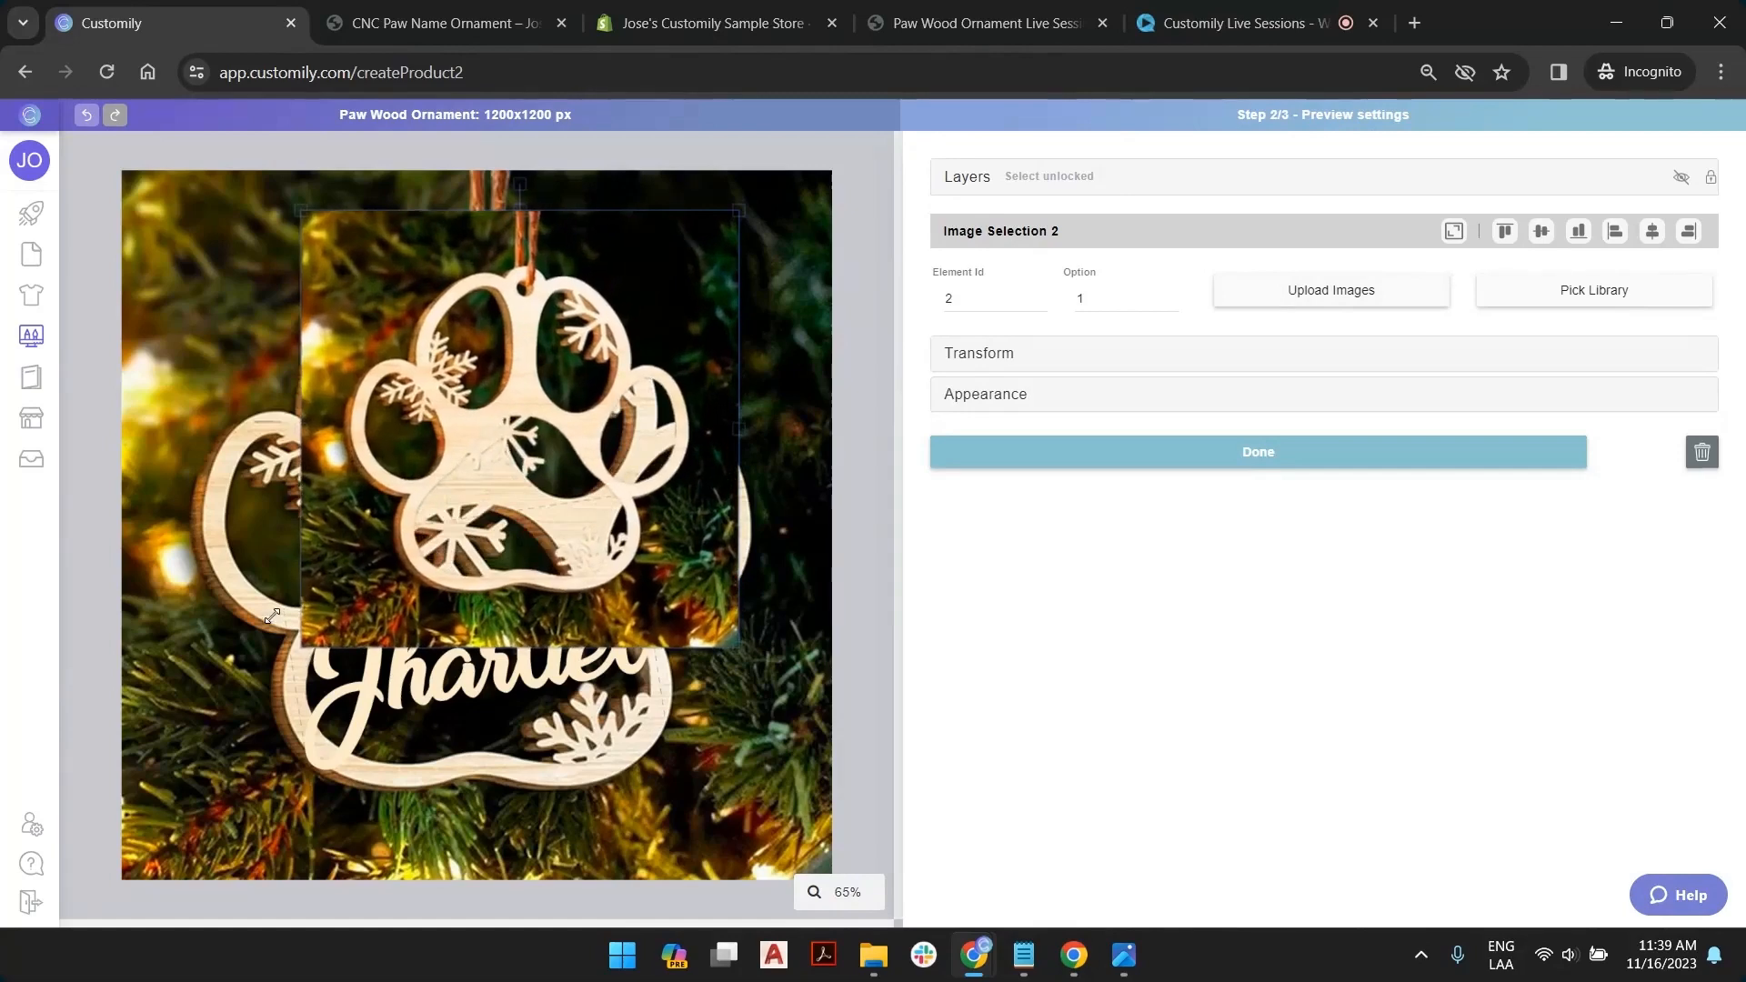
drag(639, 416, 488, 401)
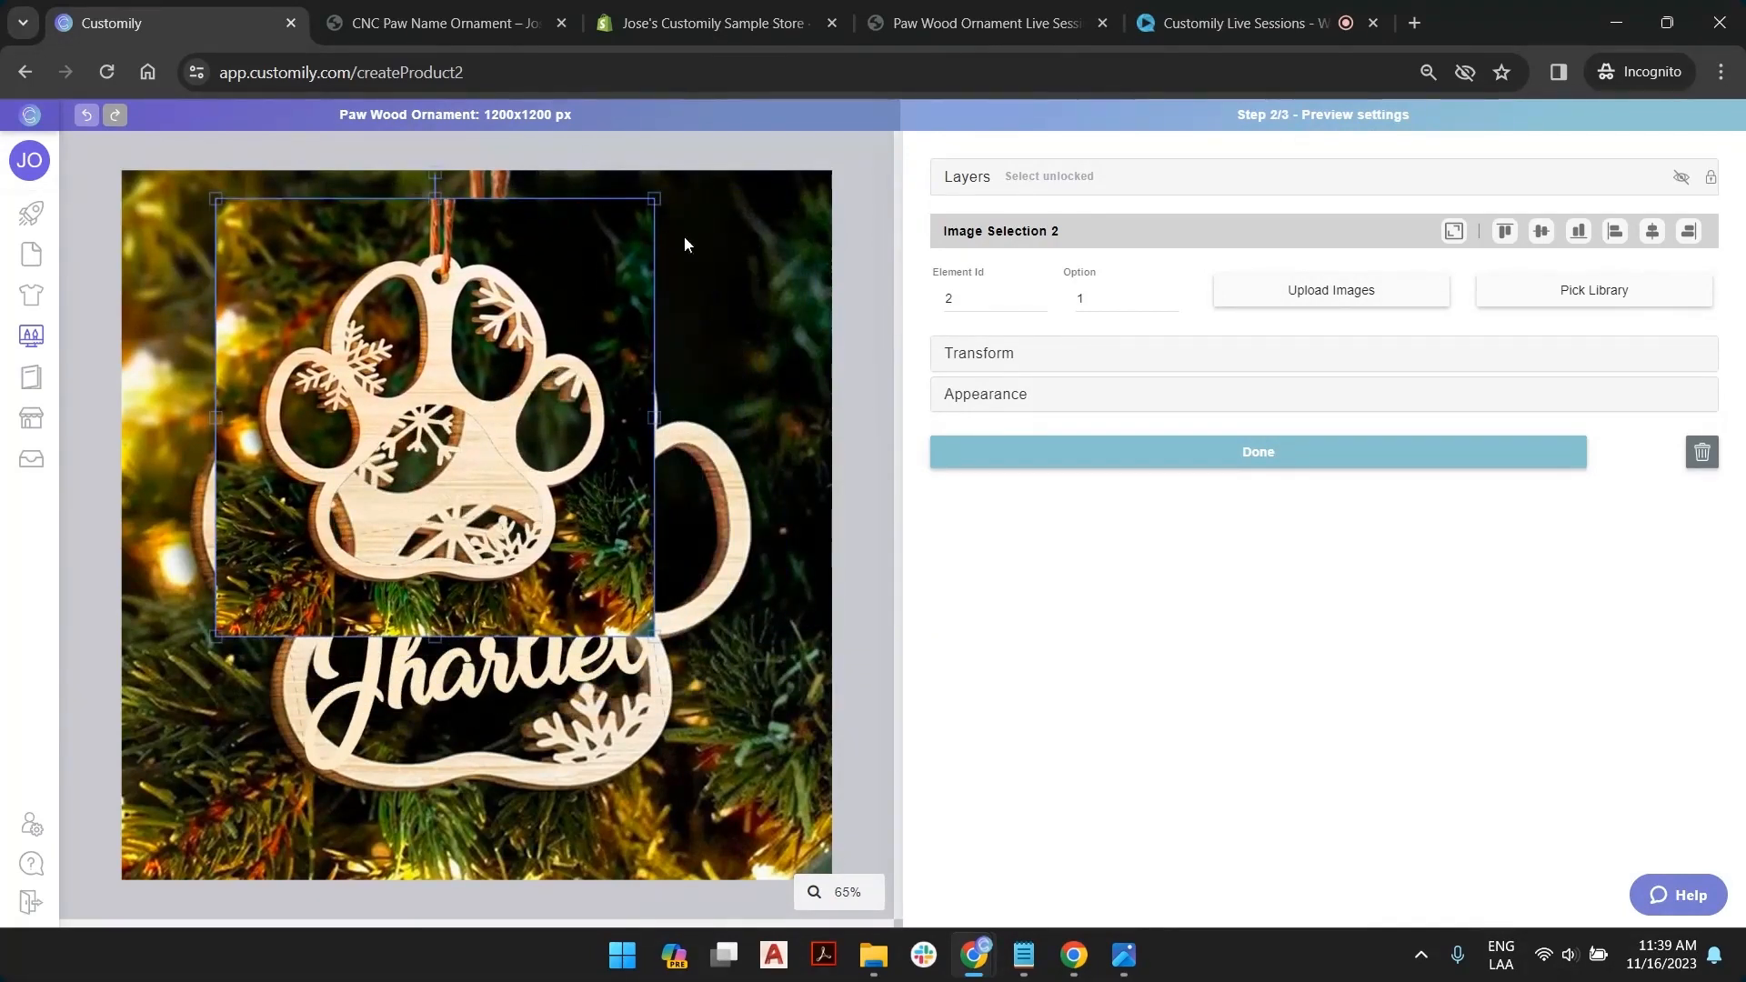
click(1453, 233)
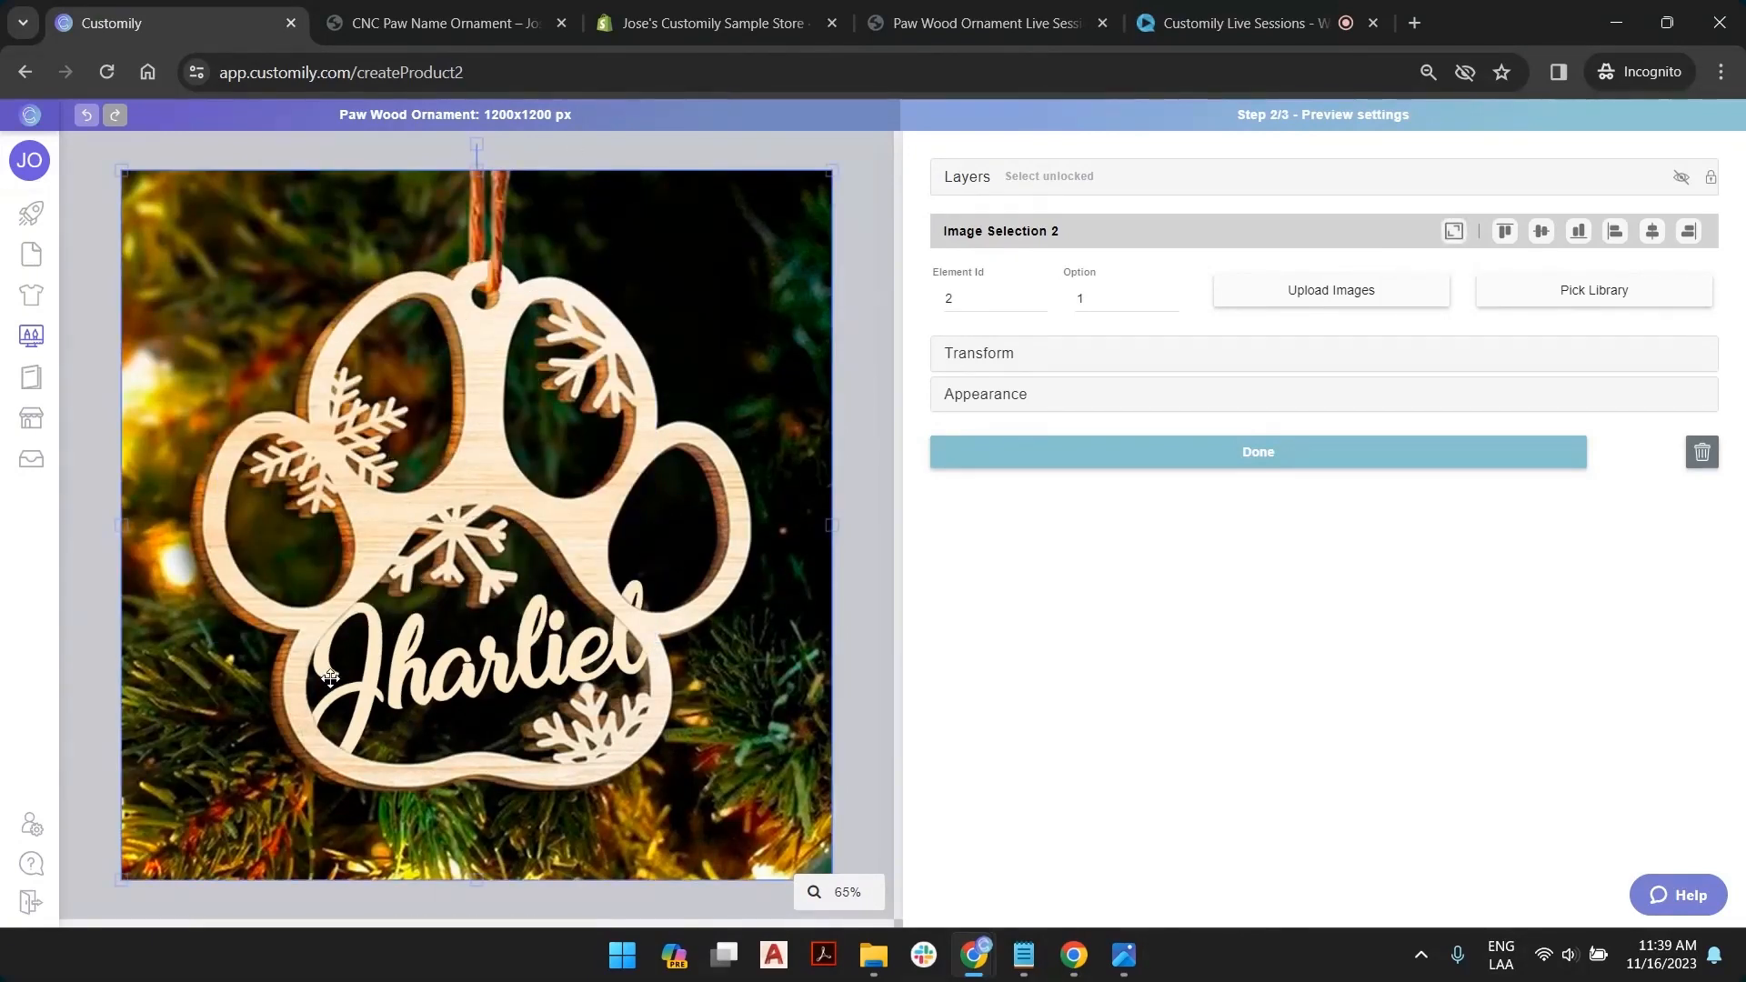
Check how the mask covers the name's edges, deselect the image layer and continue to the template review
scroll(281, 671, up, 5)
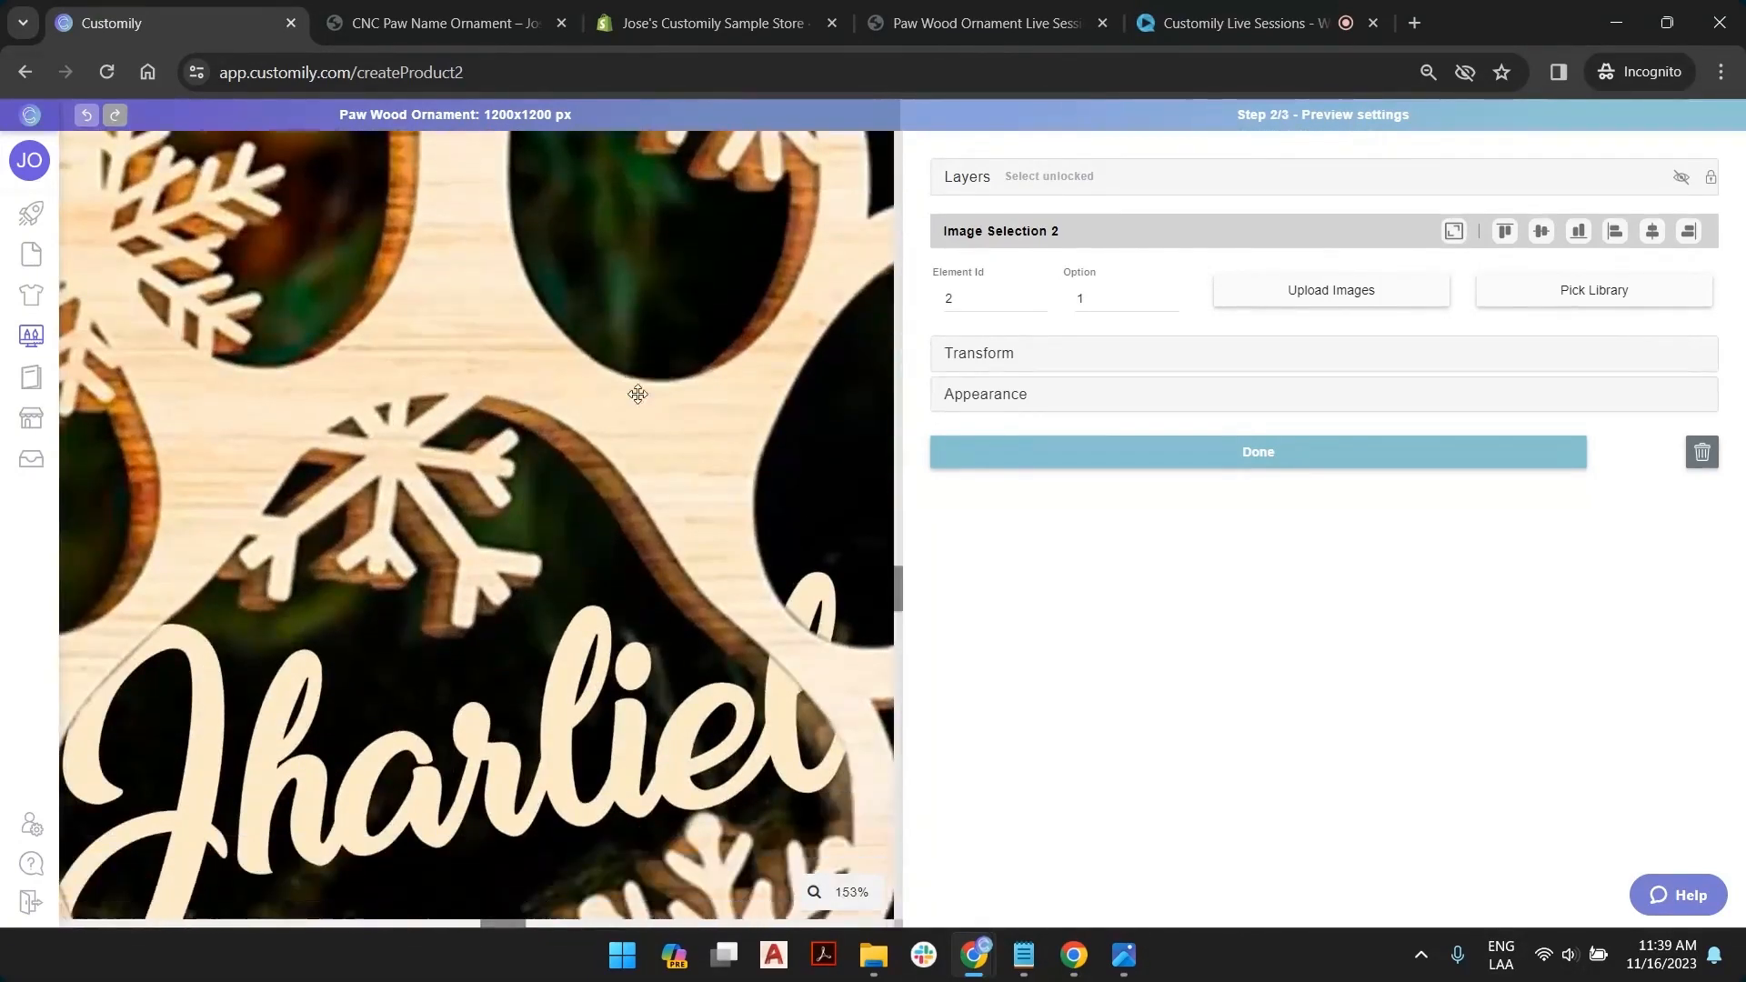
scroll(637, 393, down, 2)
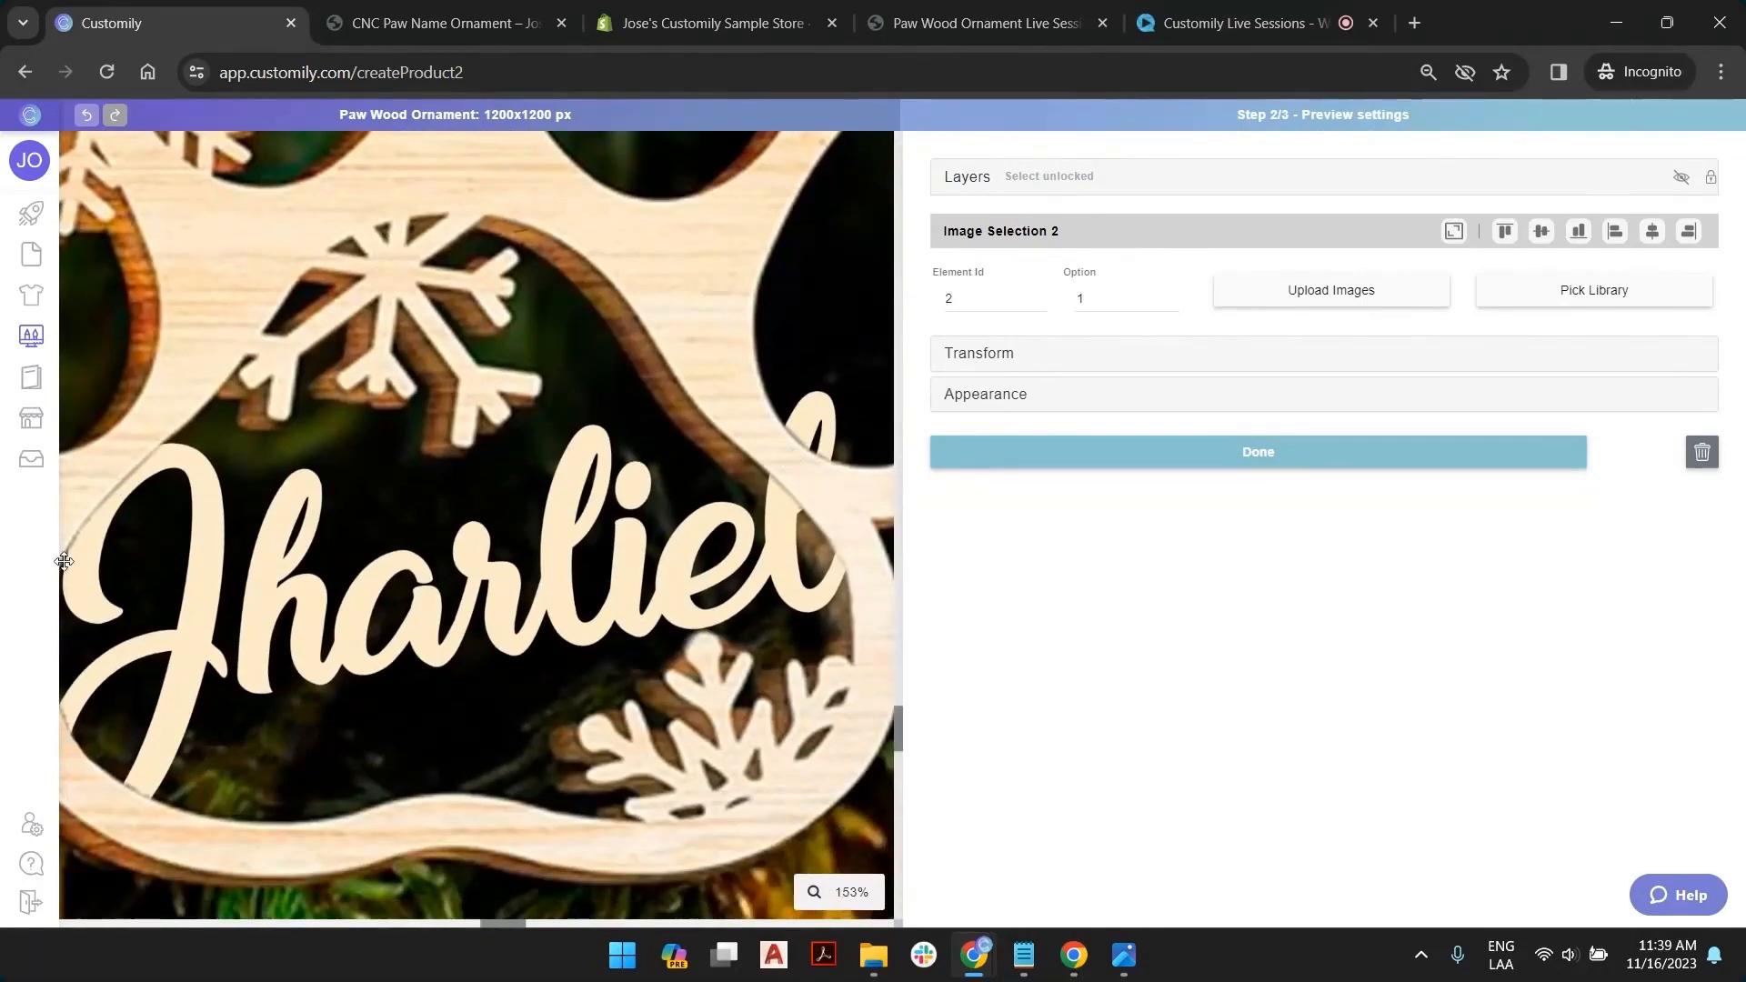
scroll(371, 649, down, 4)
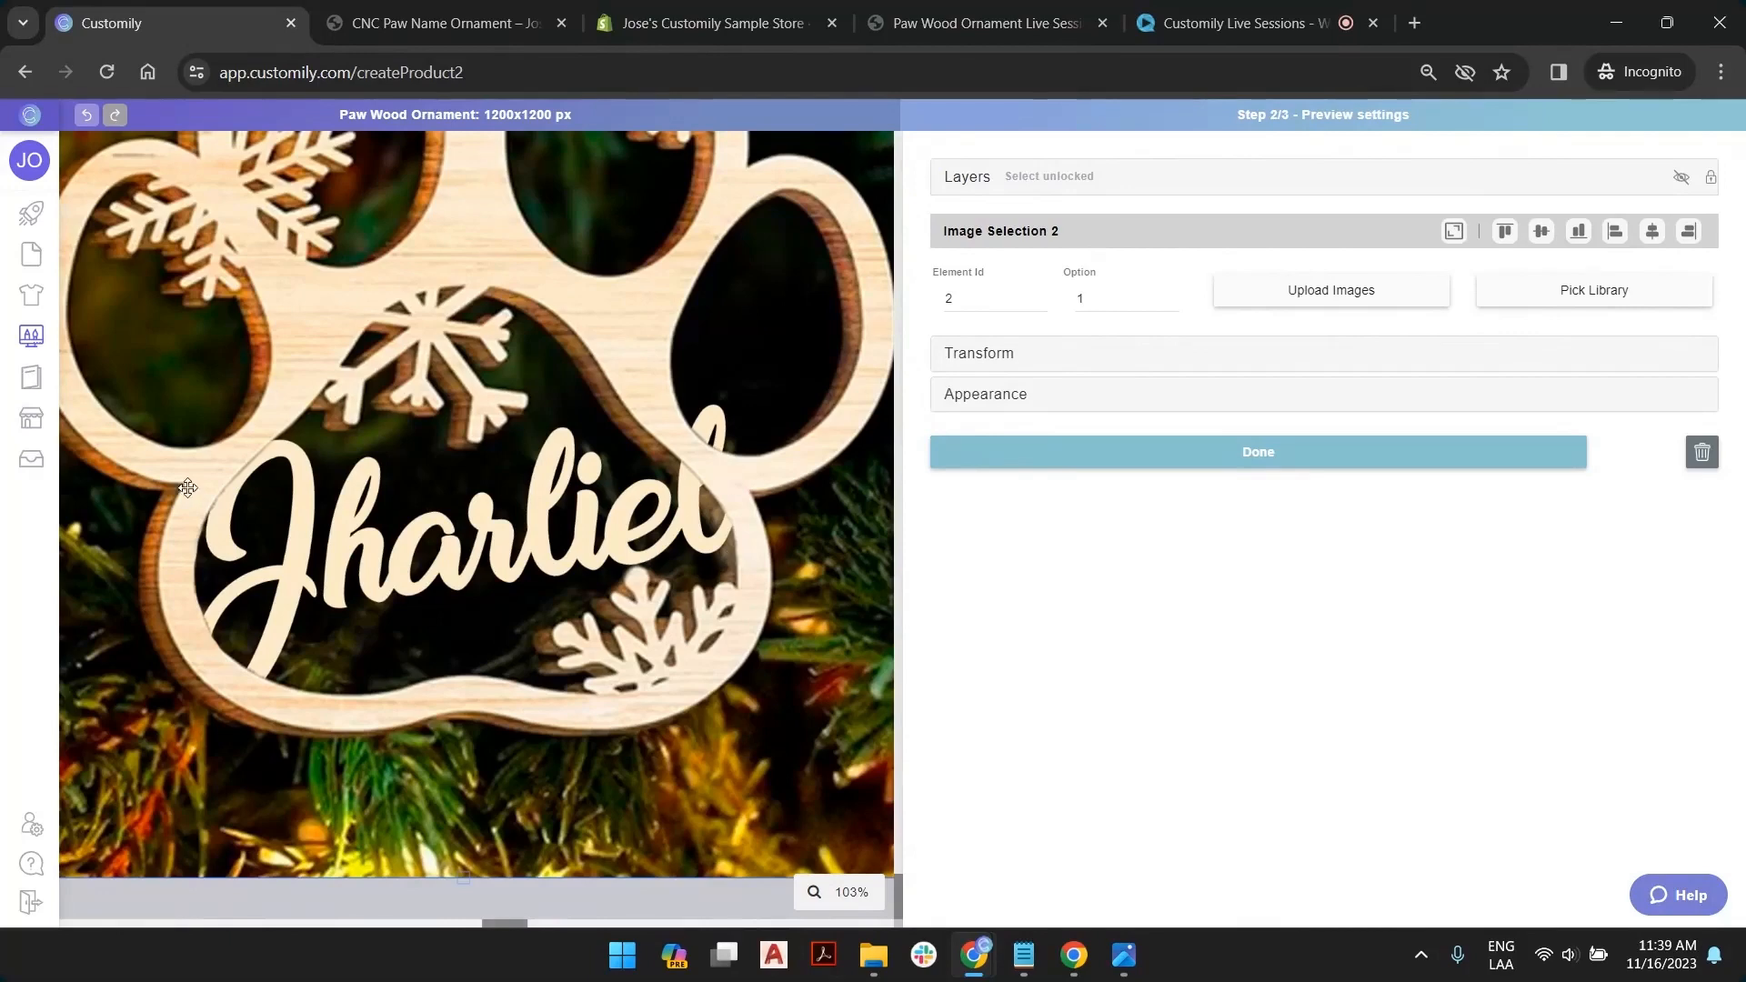
scroll(562, 532, down, 3)
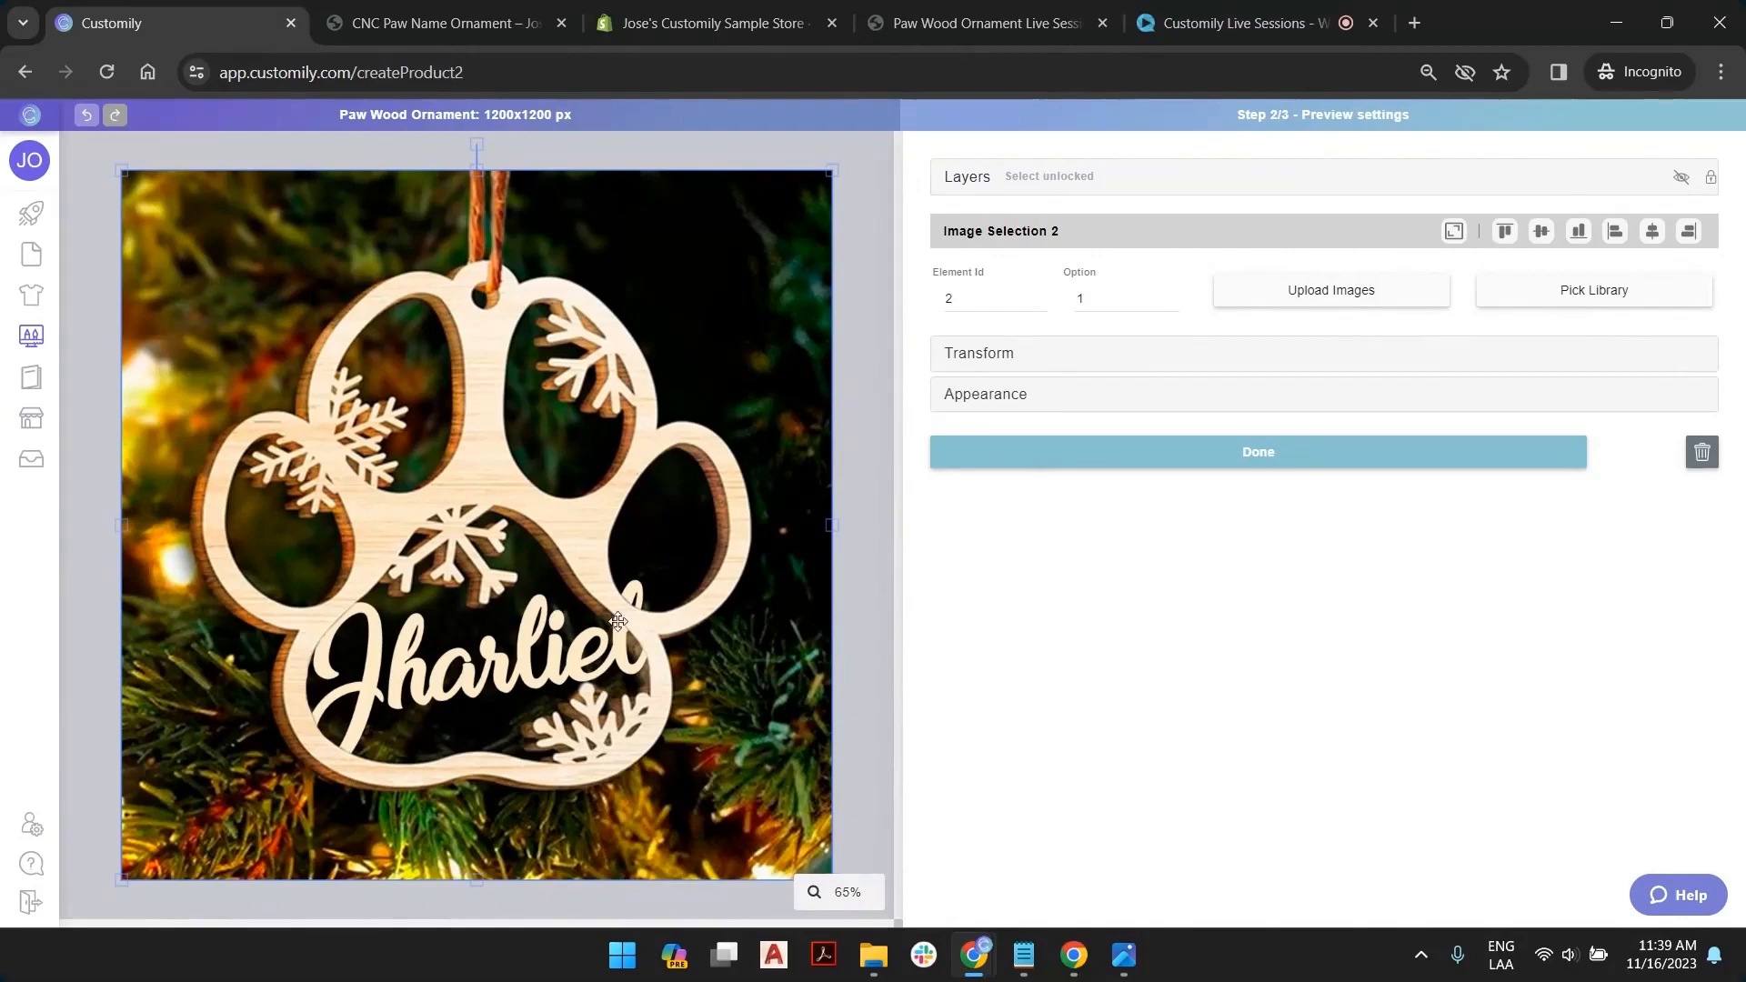
click(969, 181)
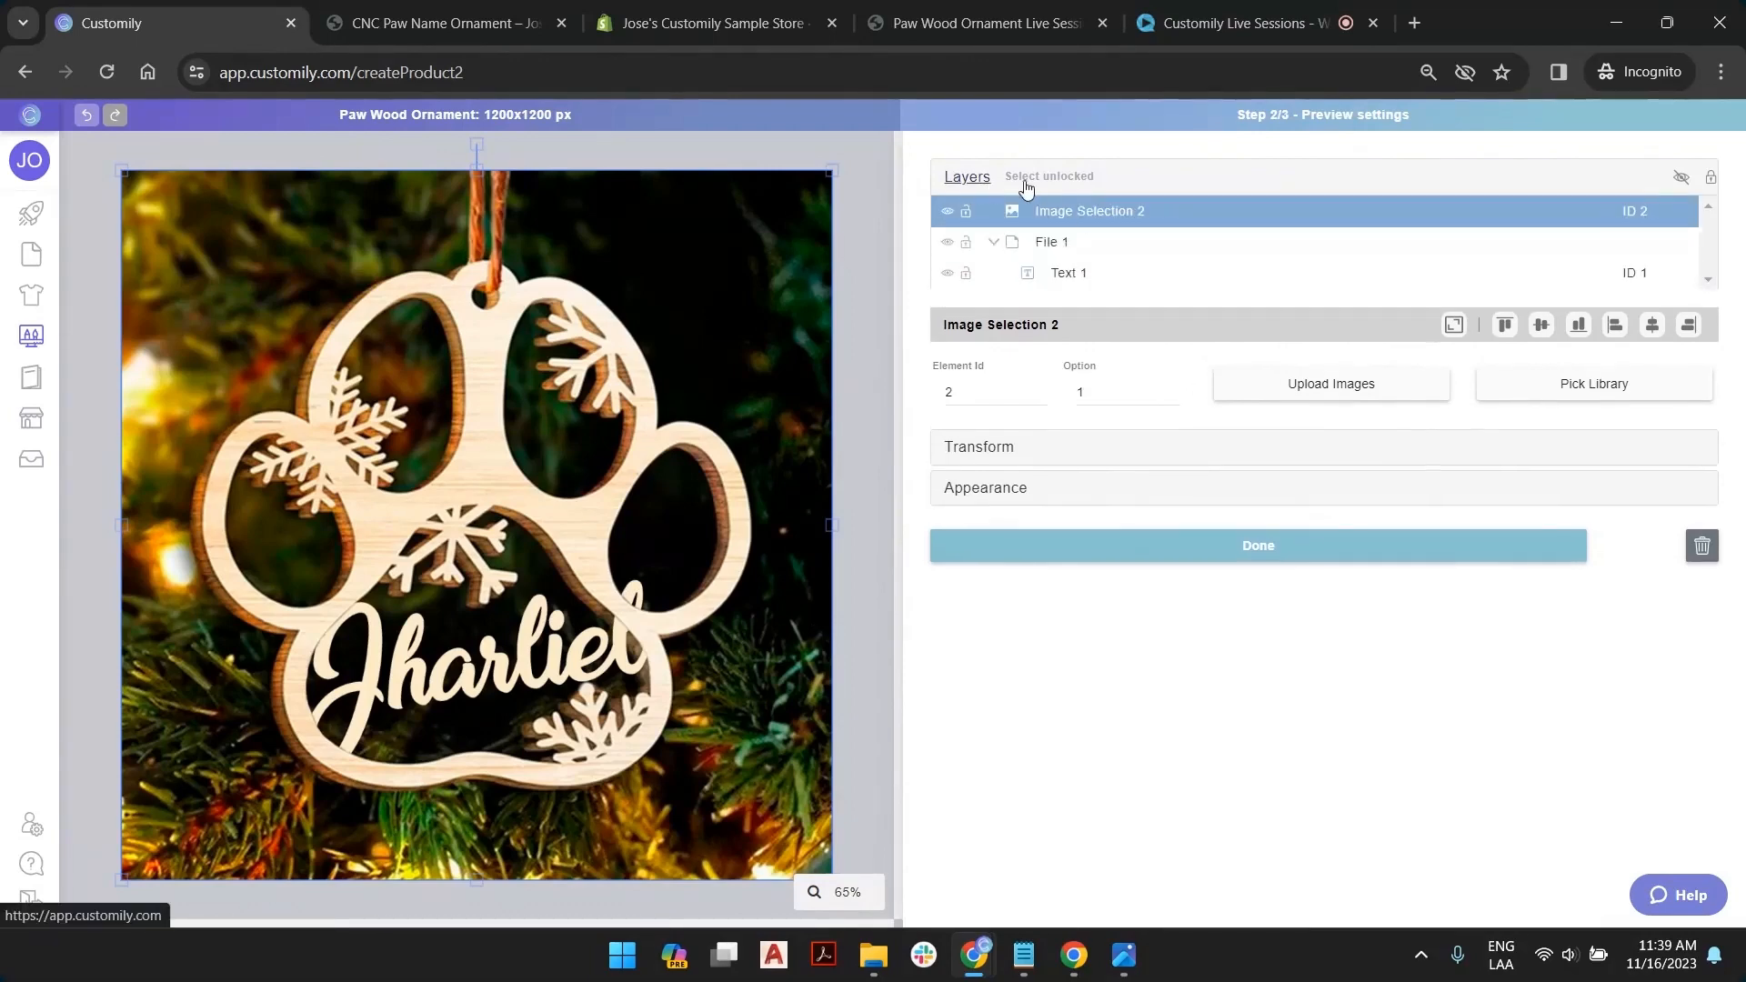
click(852, 217)
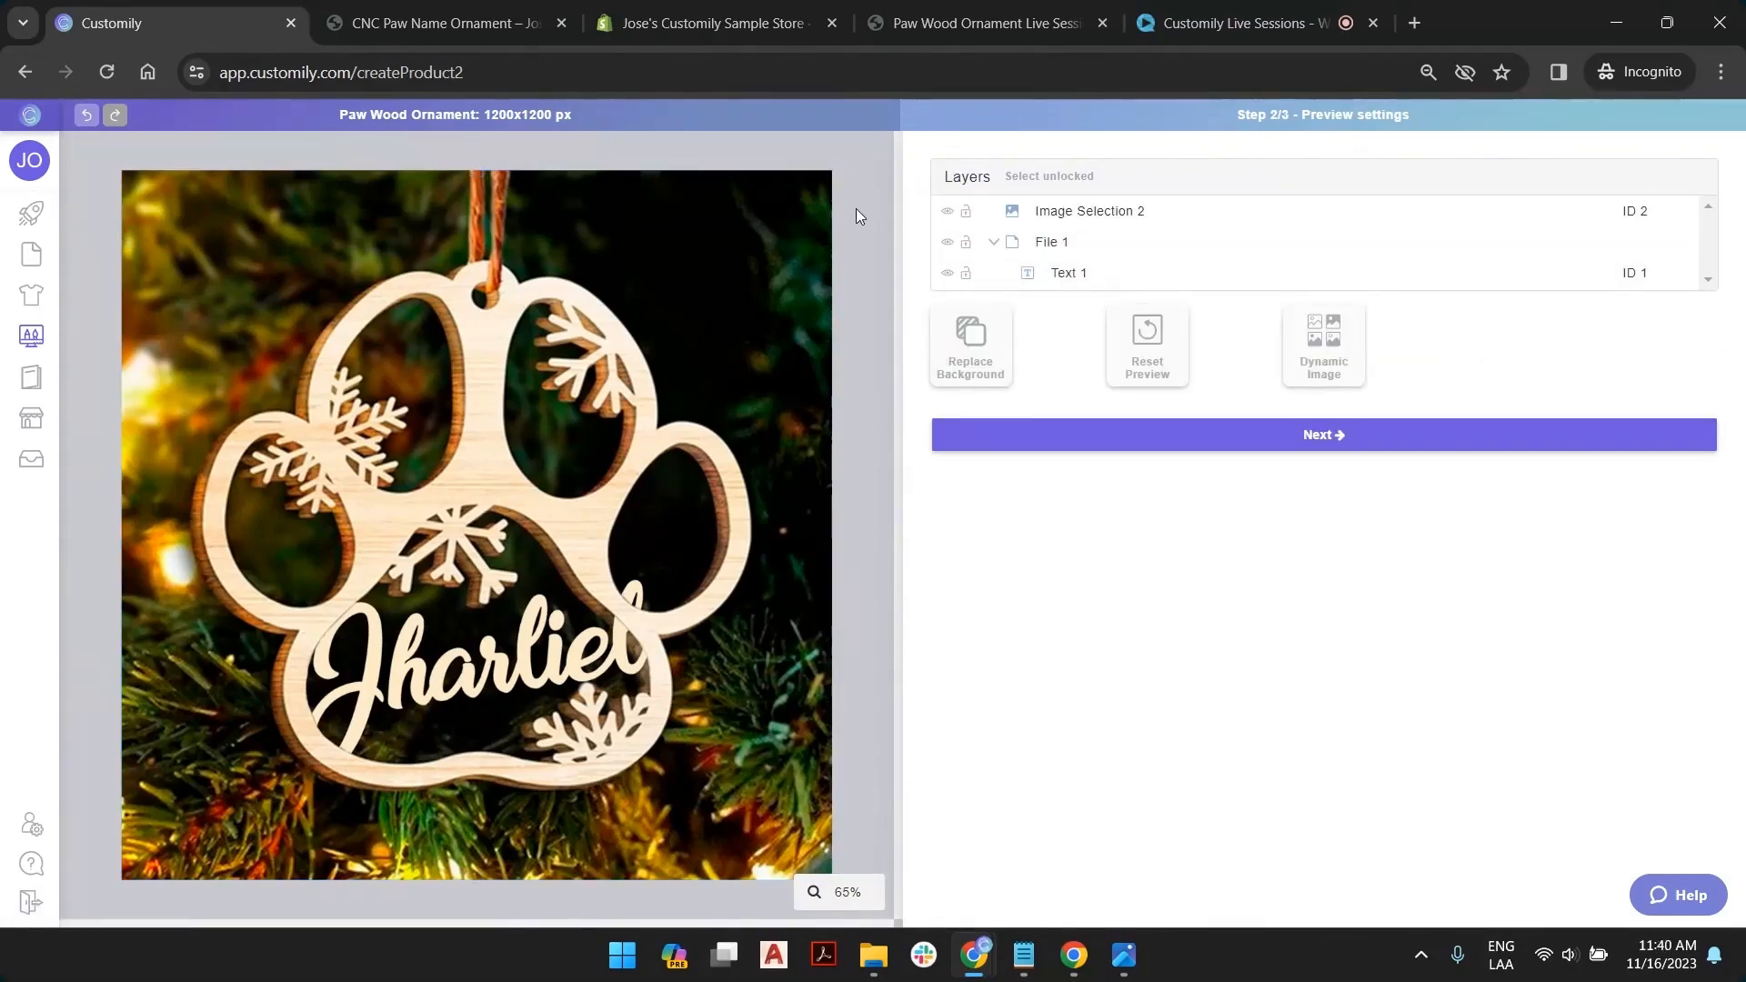
click(1339, 443)
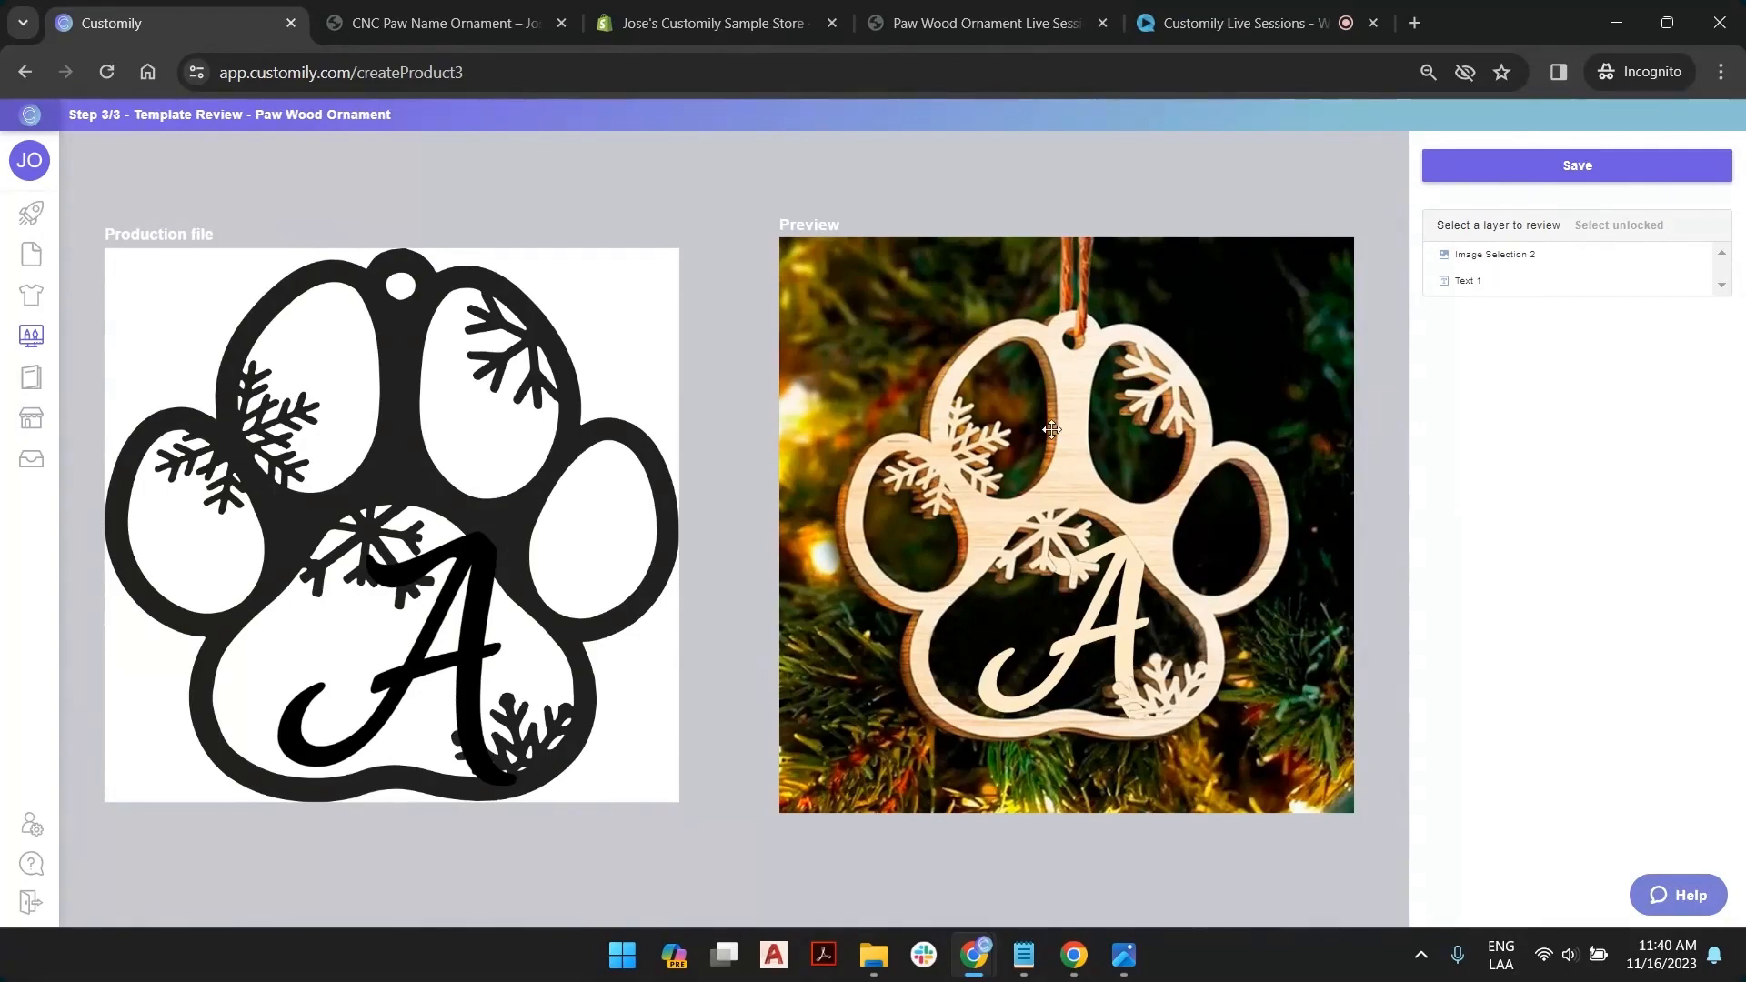
Try the Text 1 layer in the template review with the sample pet name "Charlie", and deselect the layer
click(1550, 282)
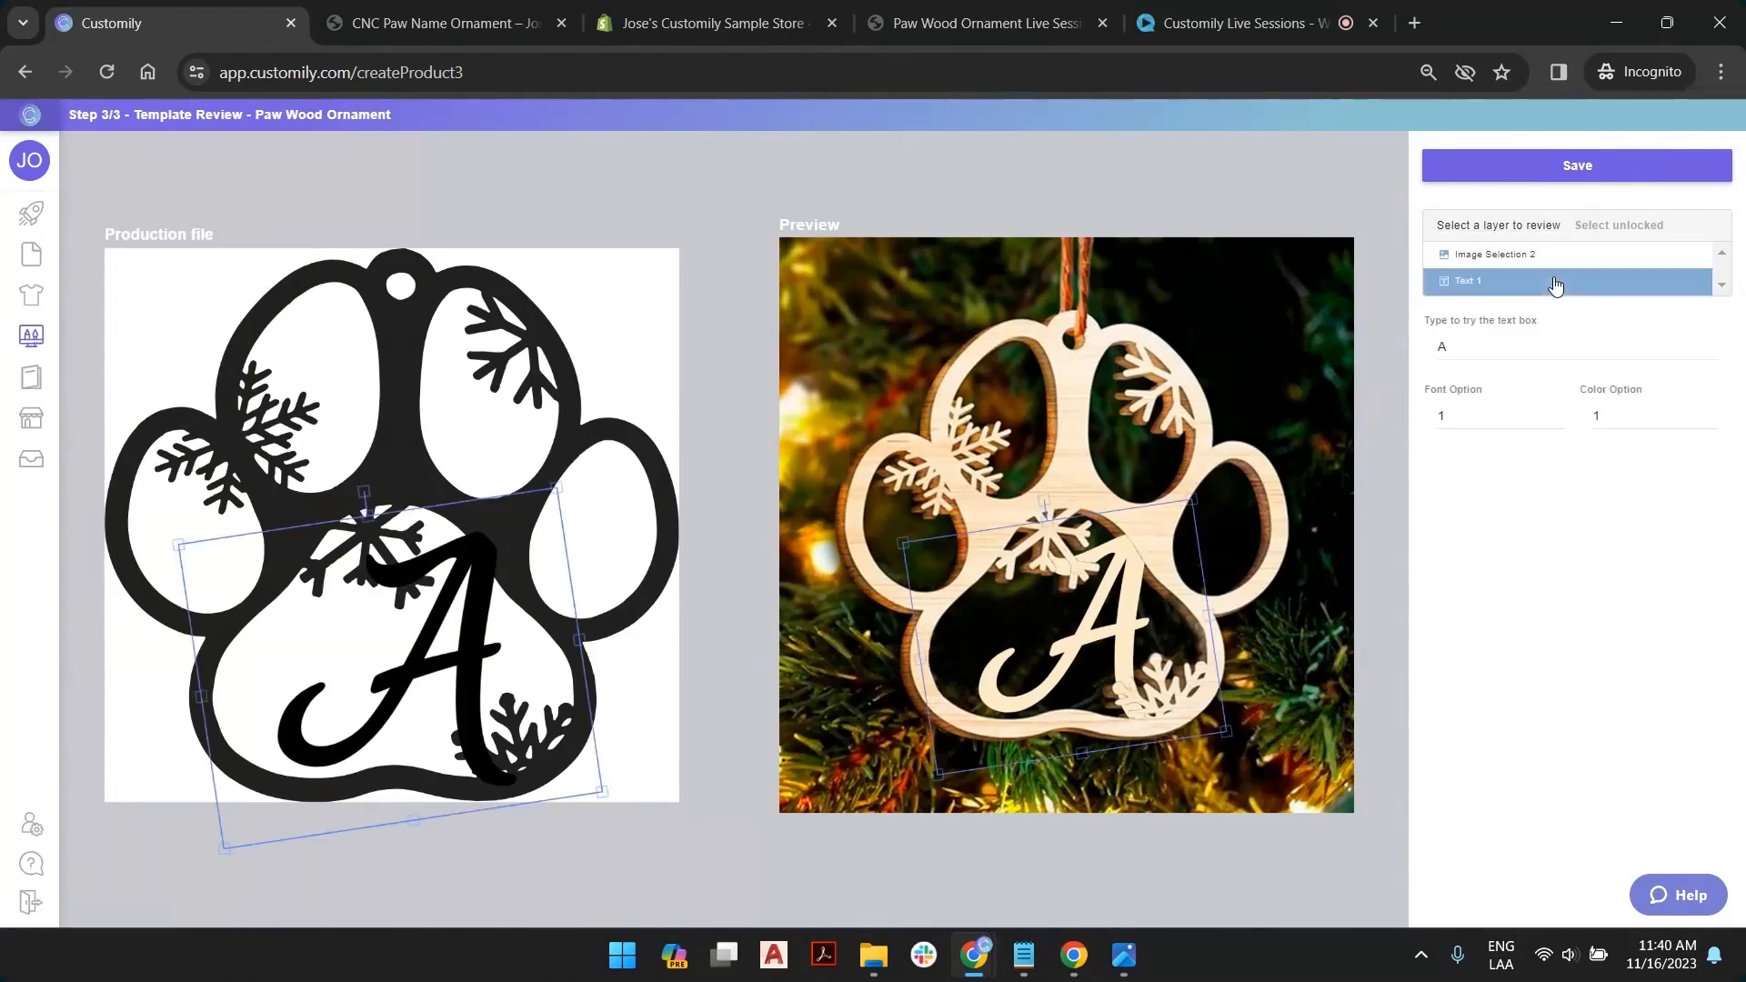
click(1519, 349)
text(Charlie)
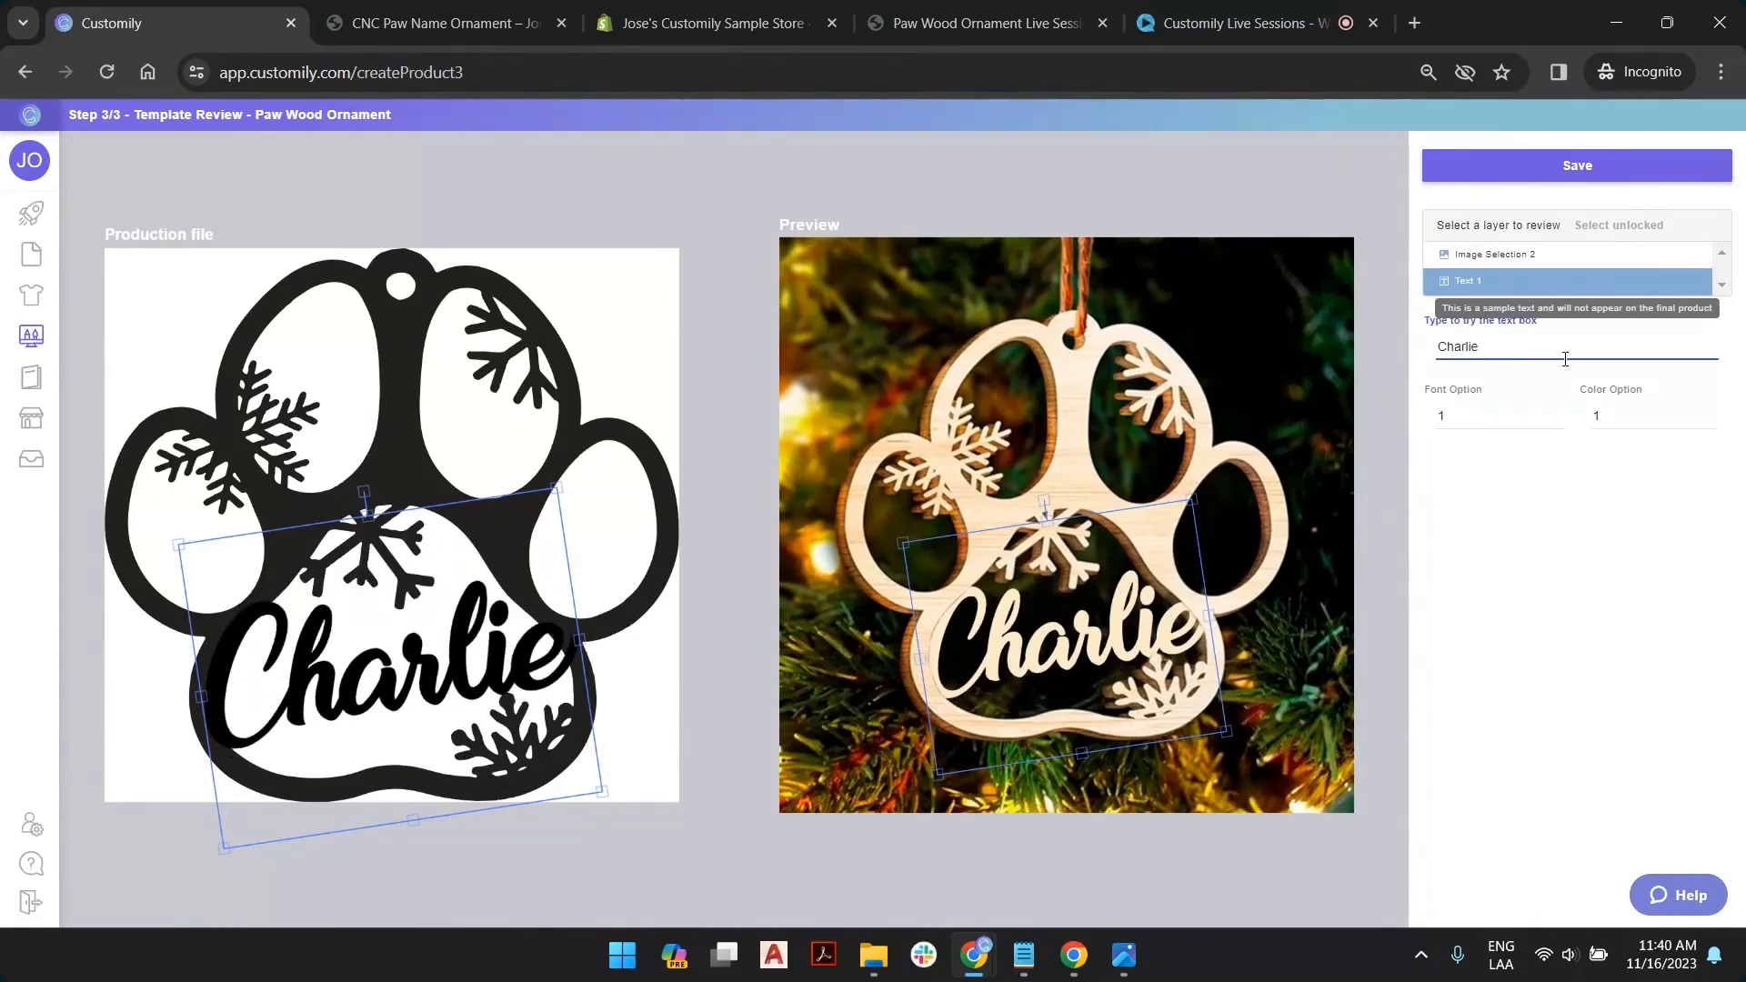
double_click(1441, 348)
click(1472, 346)
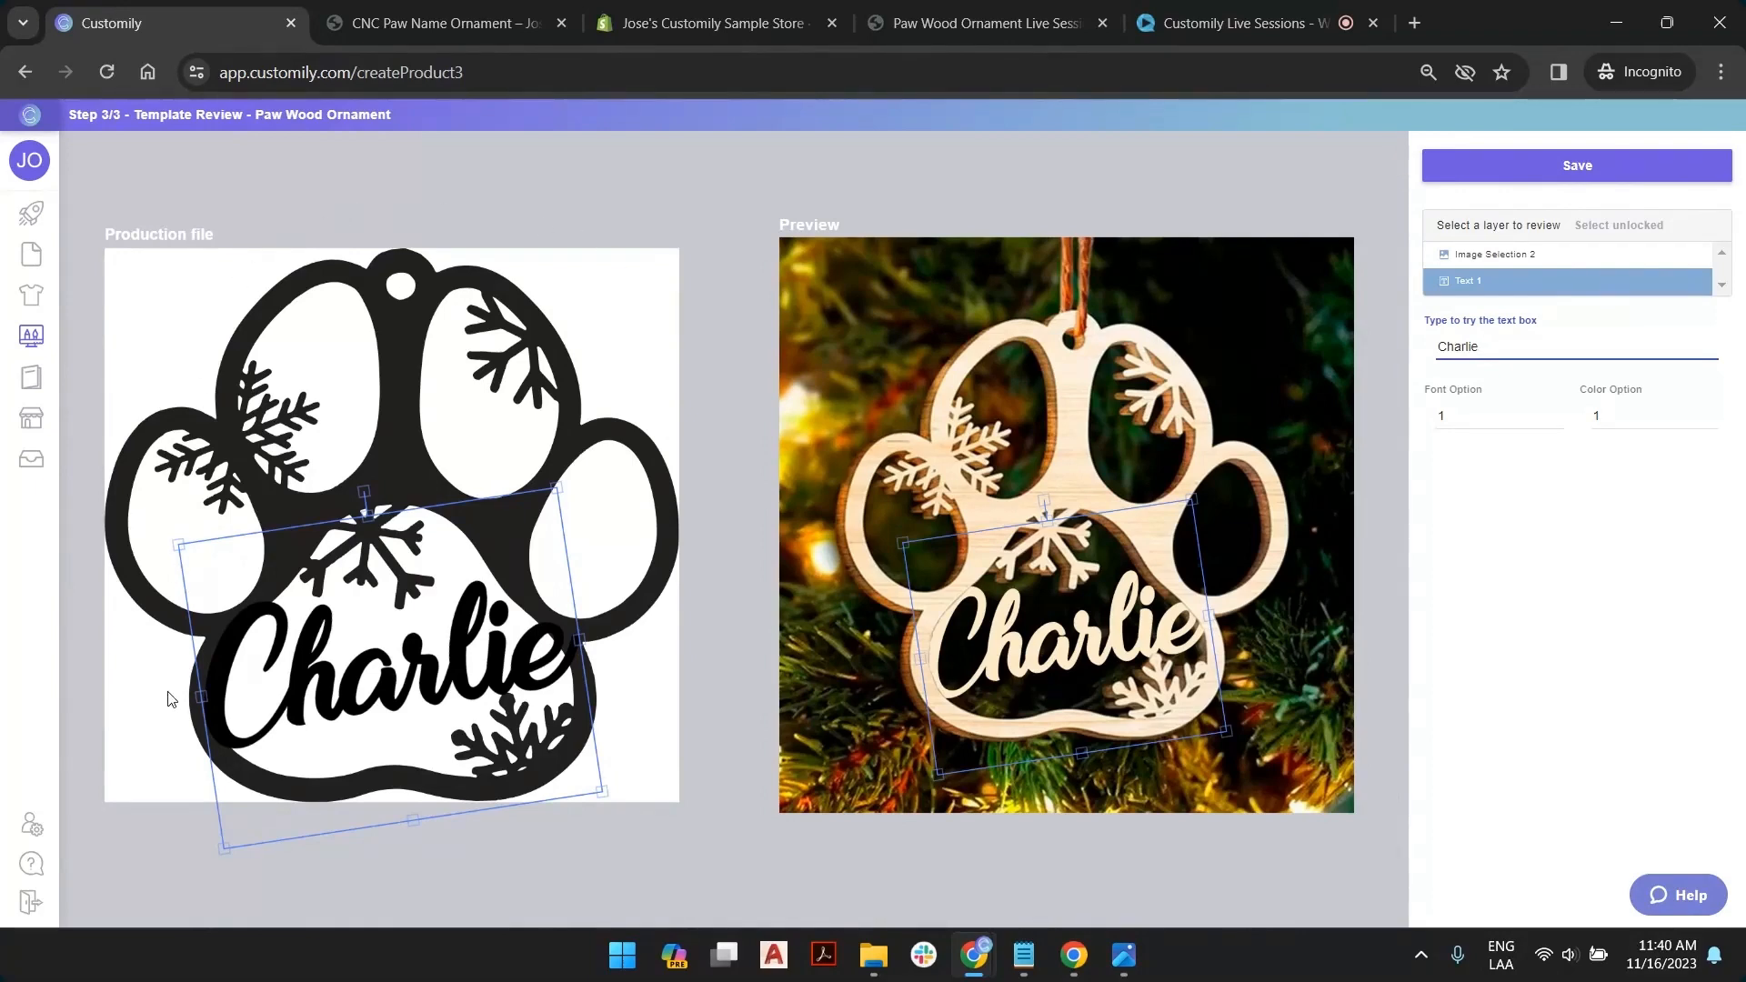
click(700, 173)
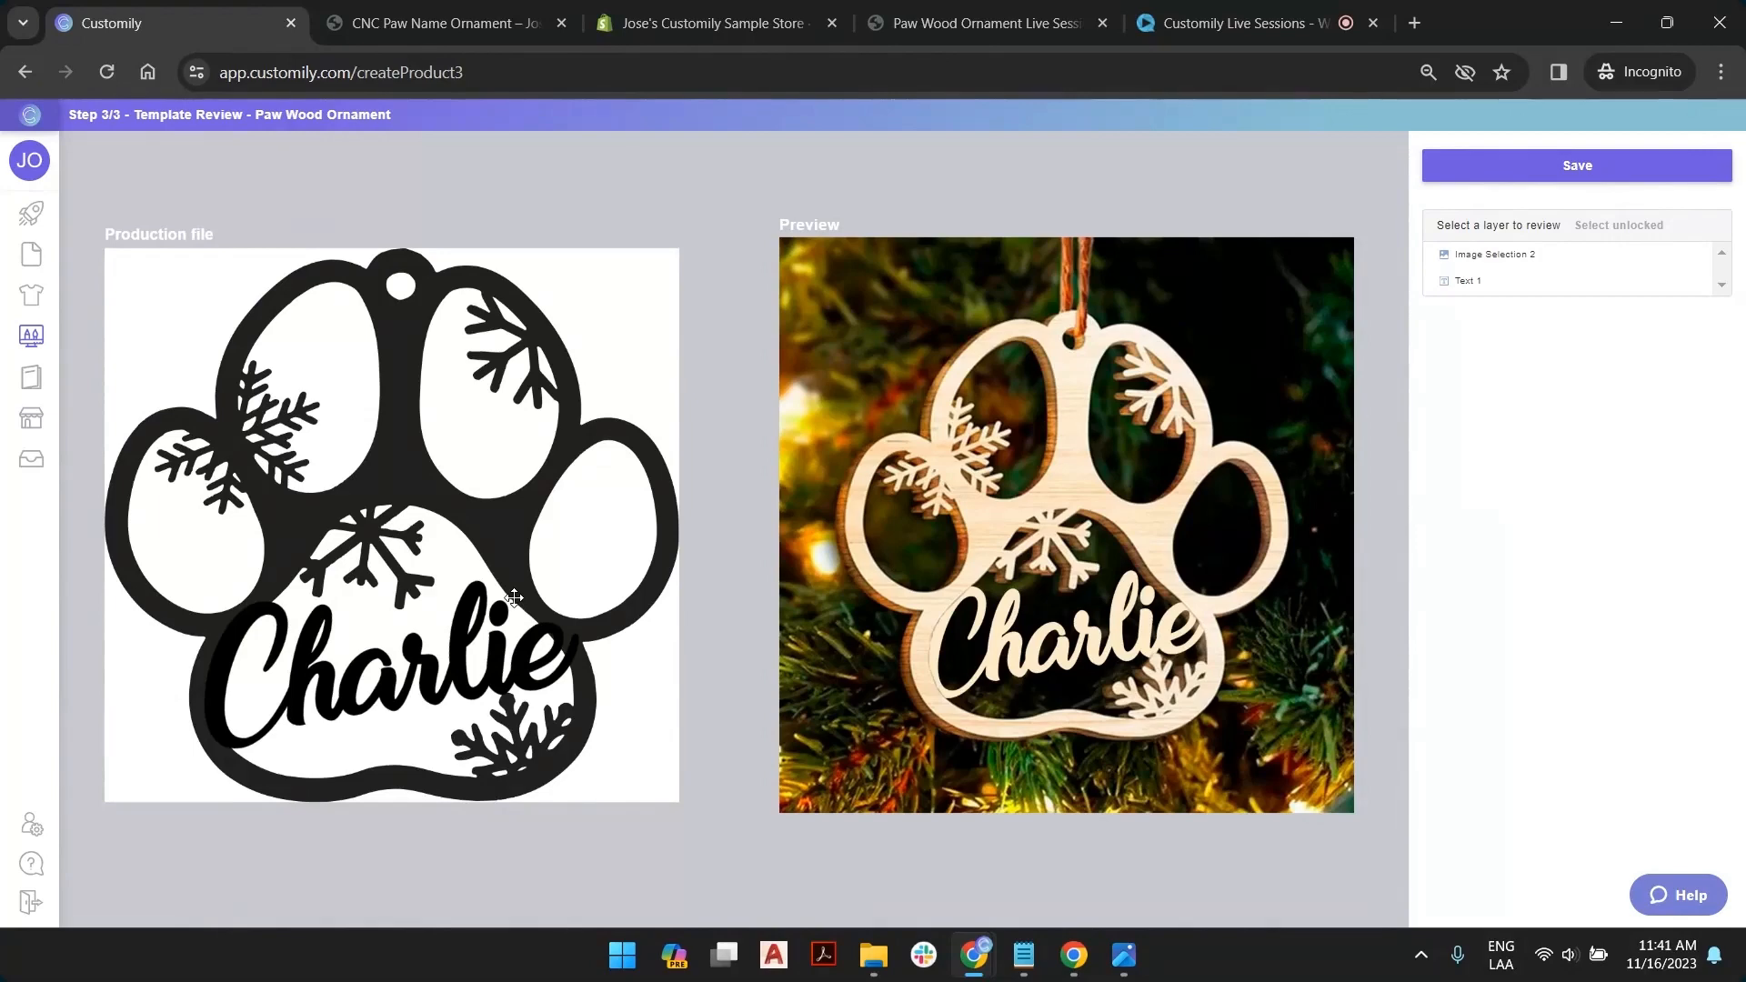
Save the template and pick the Shopify product Paw Wood Ornament Live Session to connect it with
click(1551, 175)
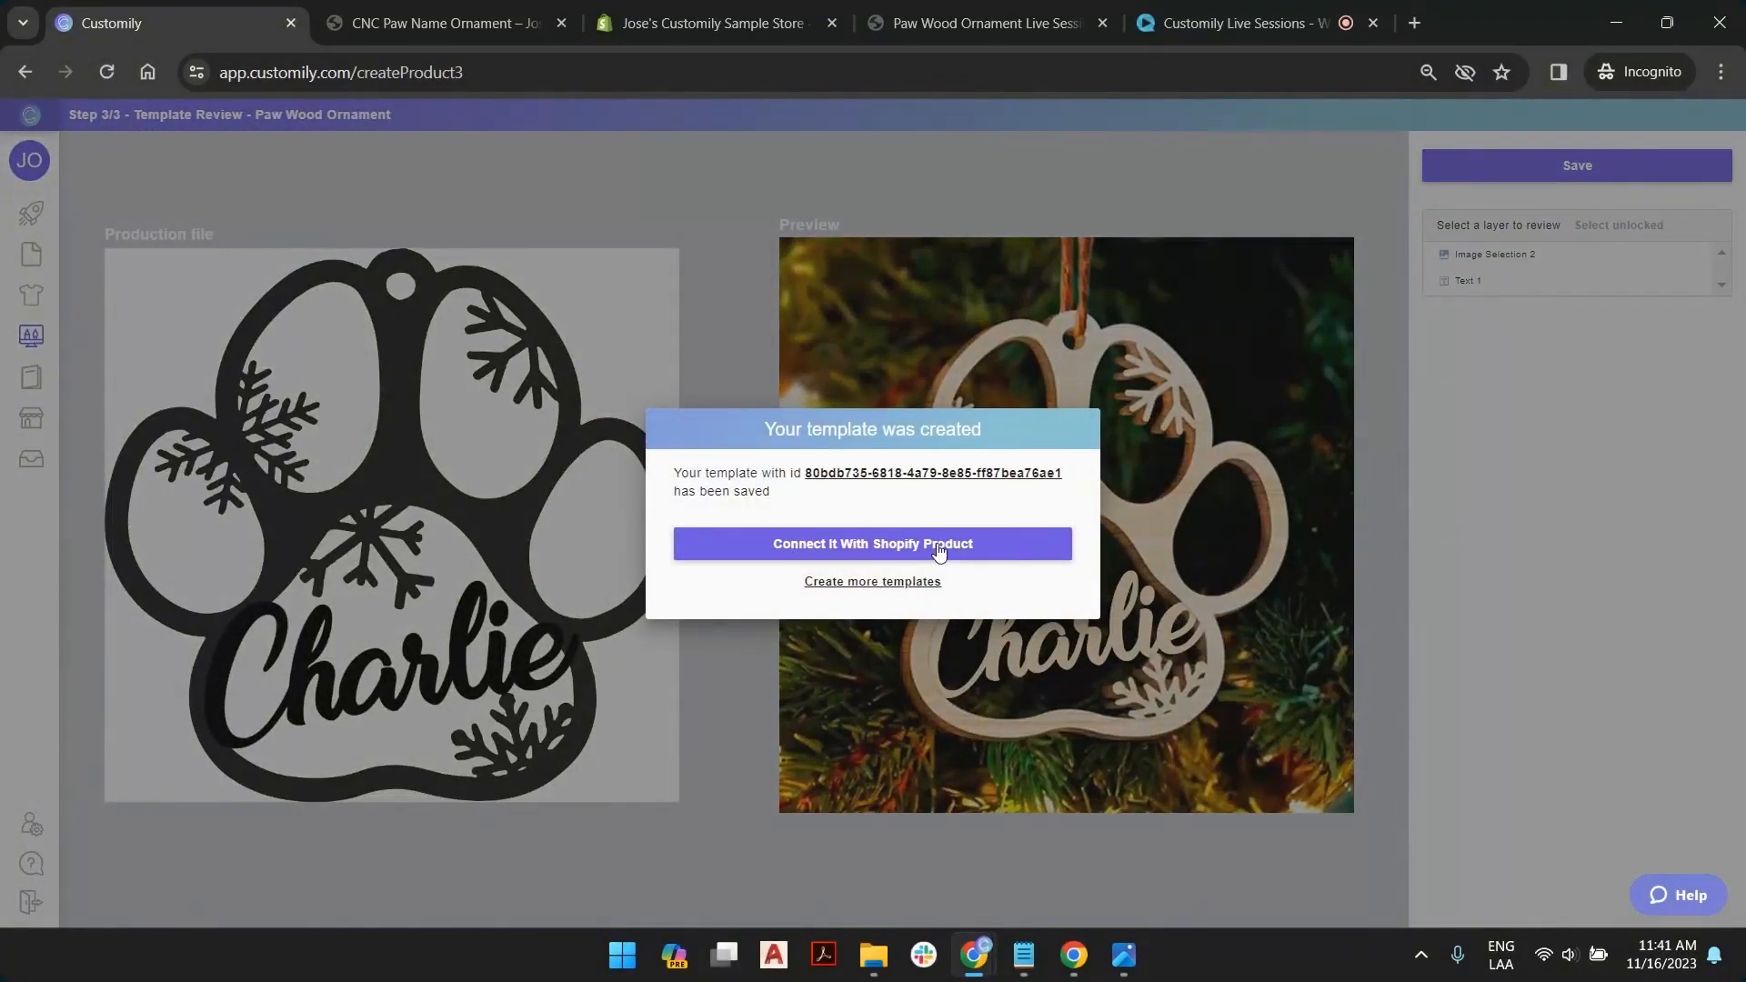
click(970, 550)
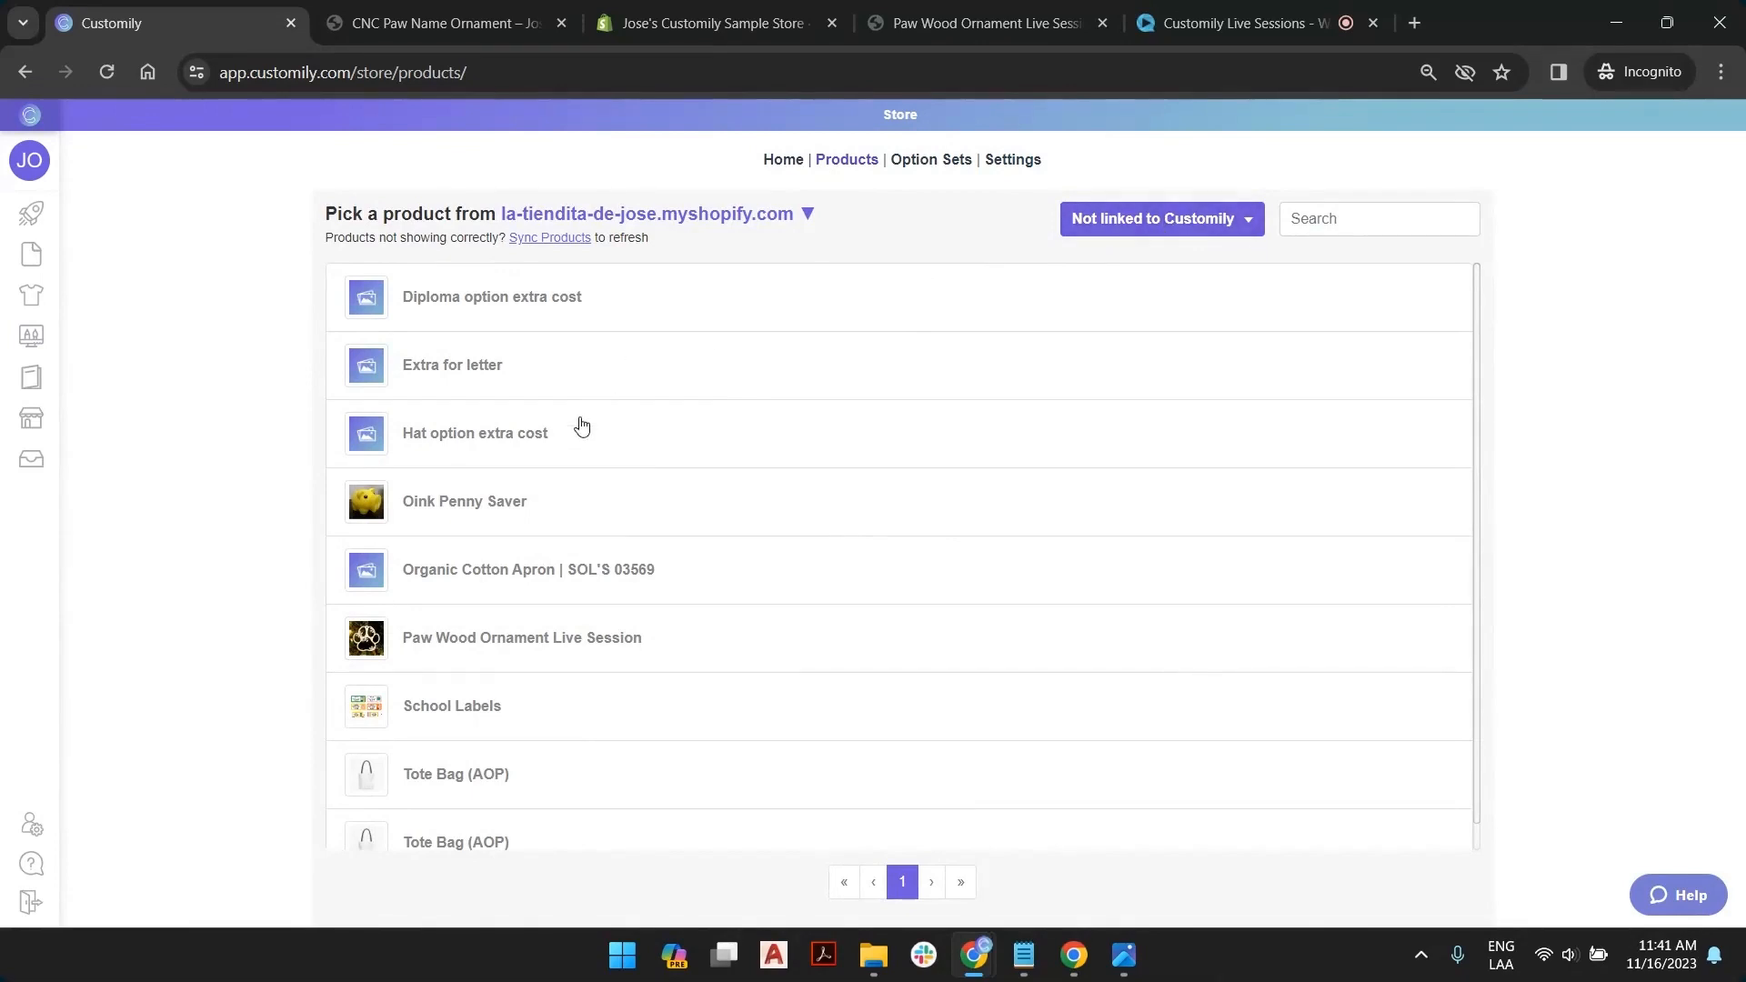
click(597, 646)
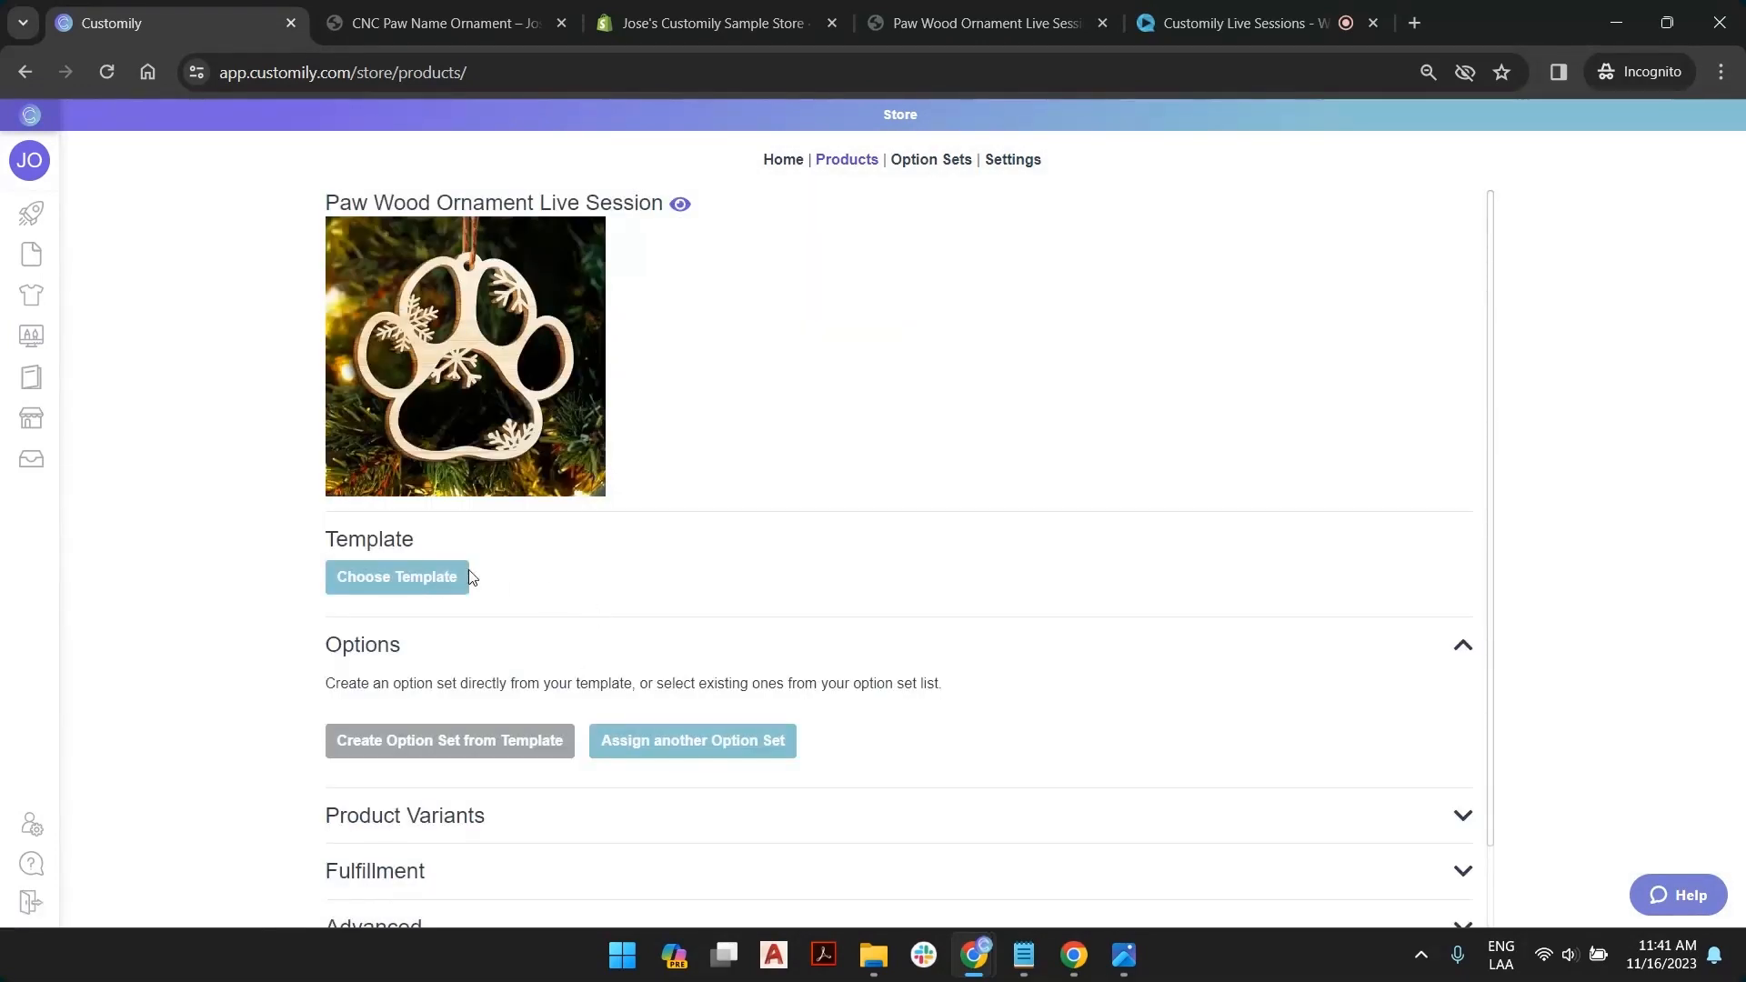
Assign the Paw Wood Ornament template to the product, create its option set and save the product
click(444, 586)
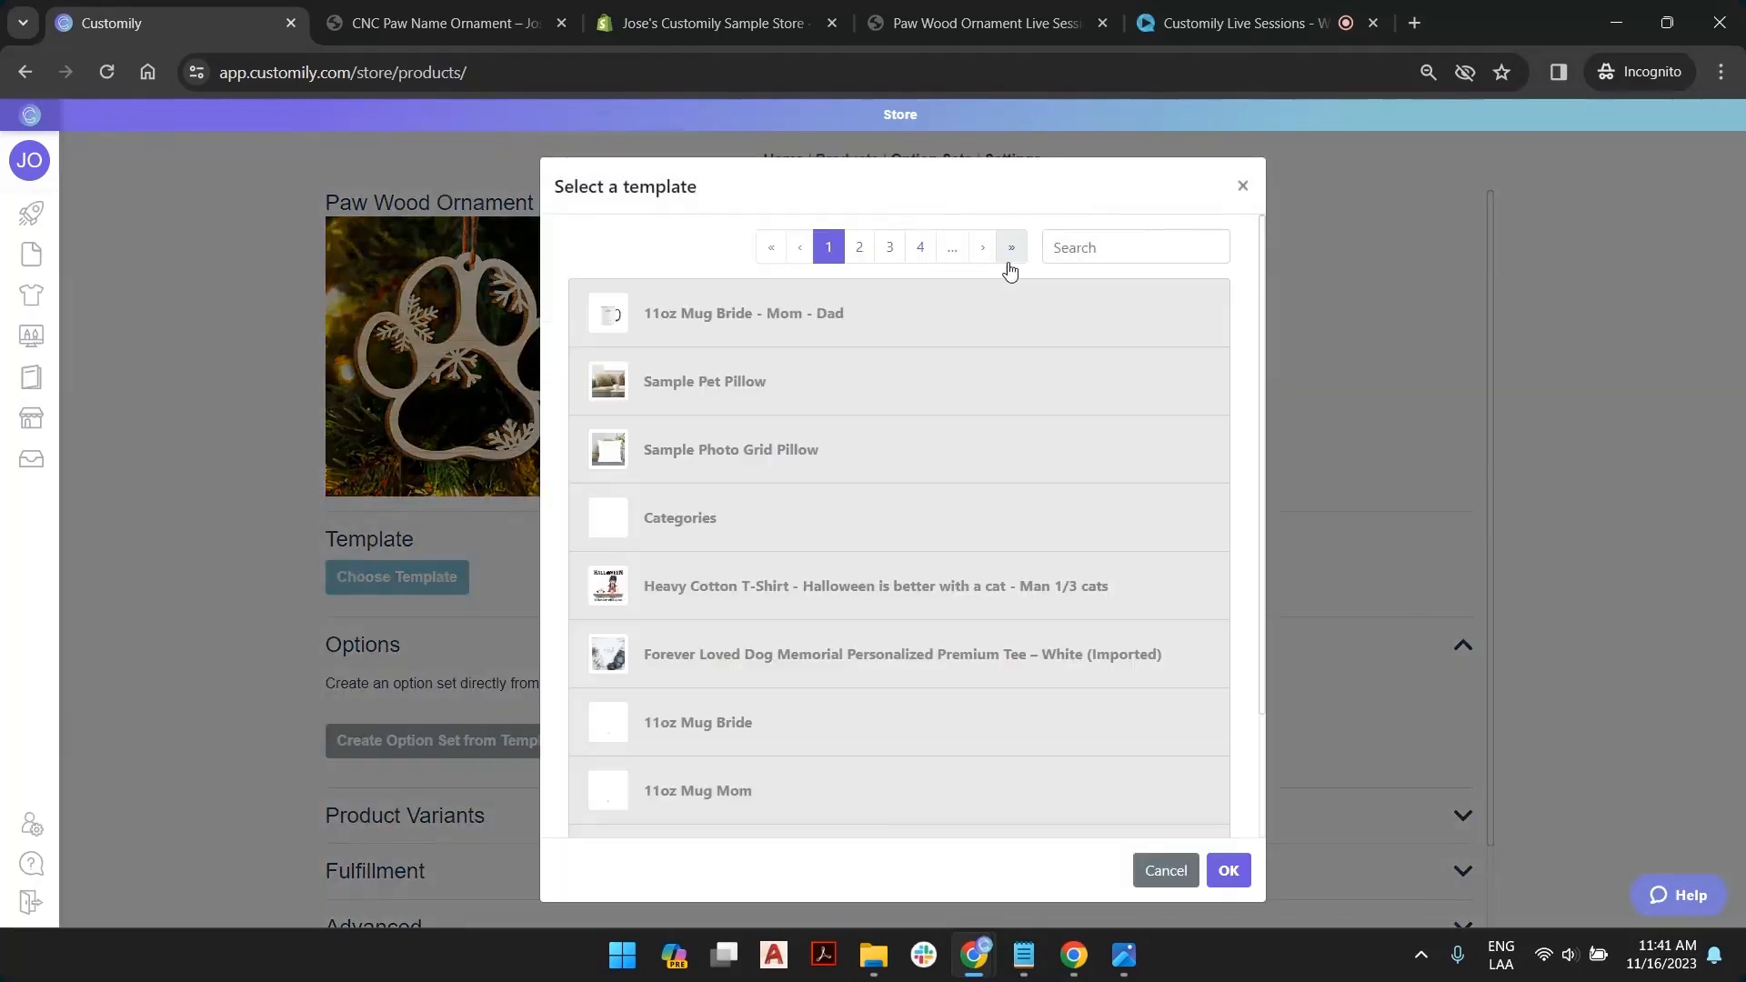
click(1012, 261)
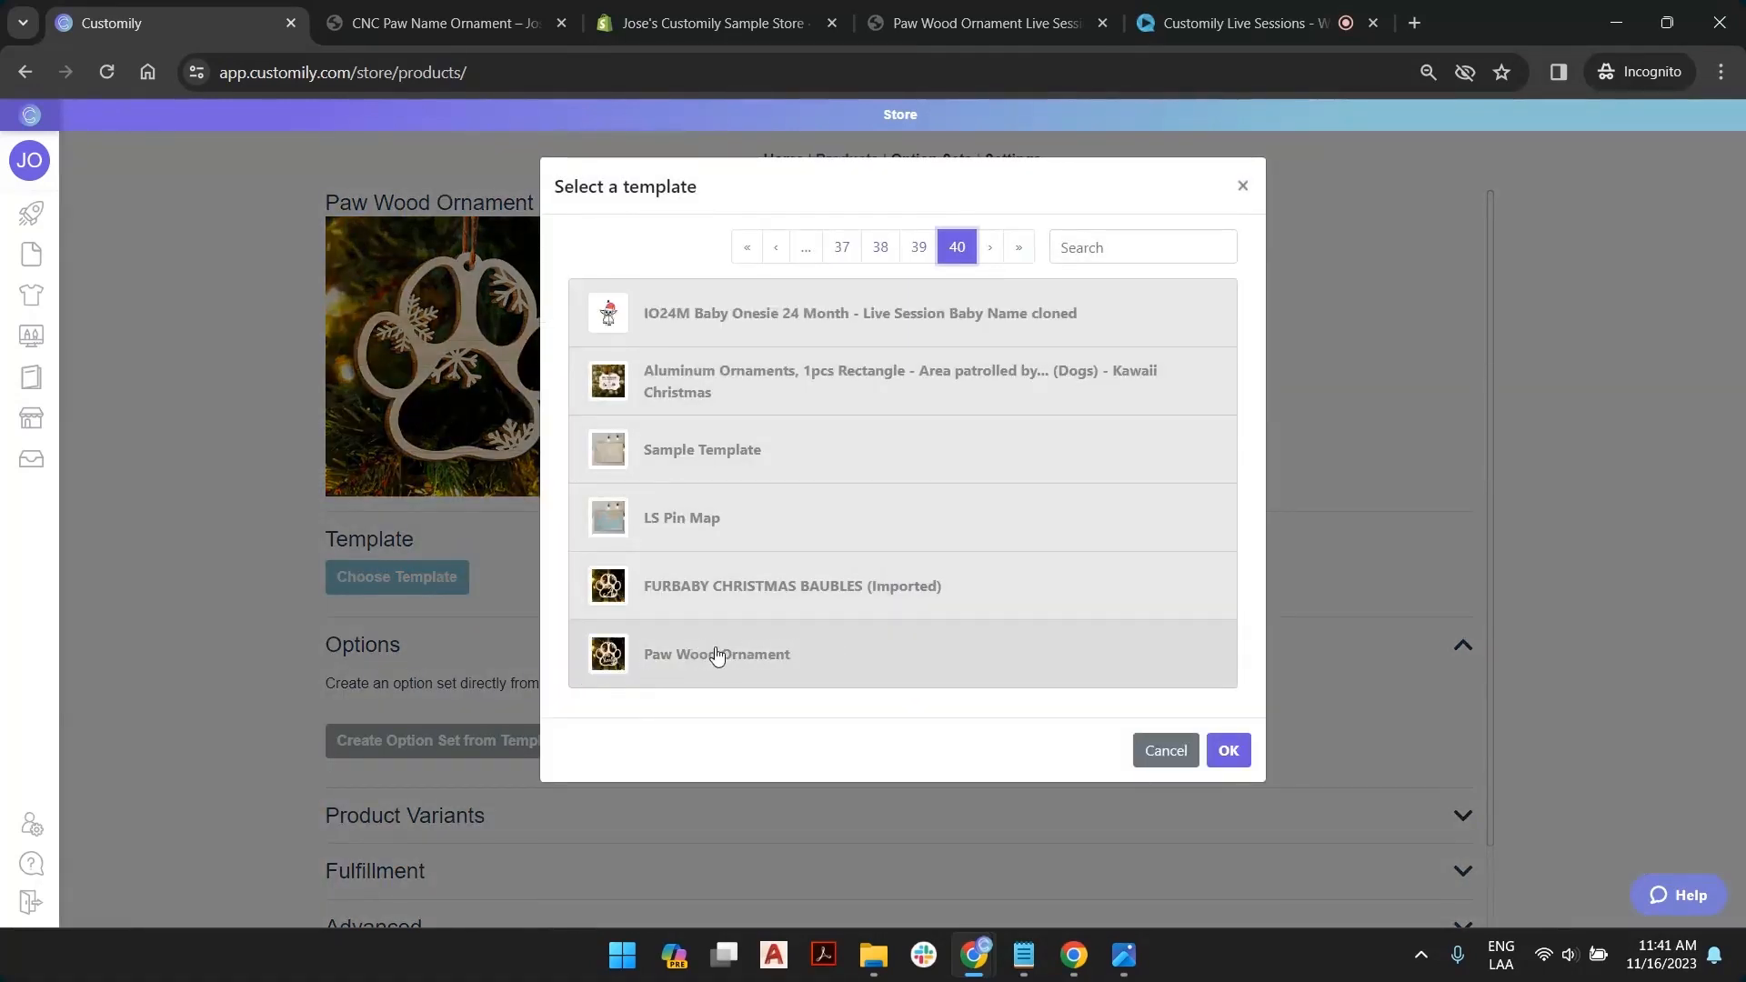
click(761, 657)
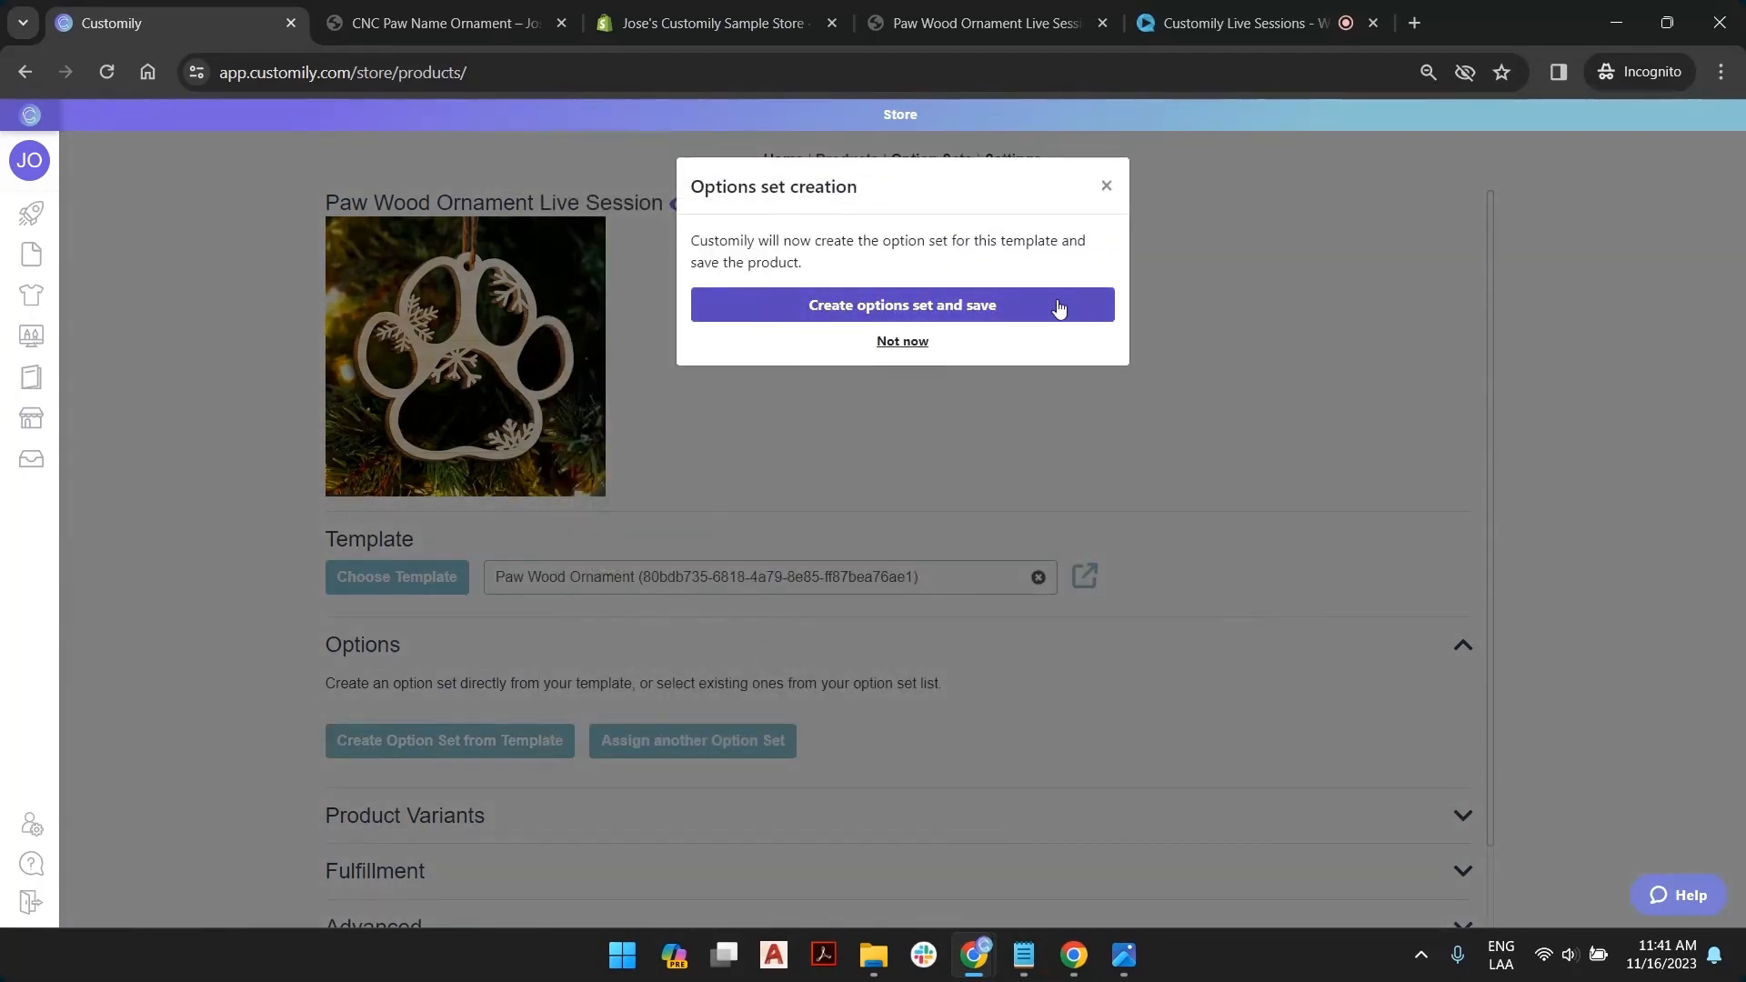
click(955, 308)
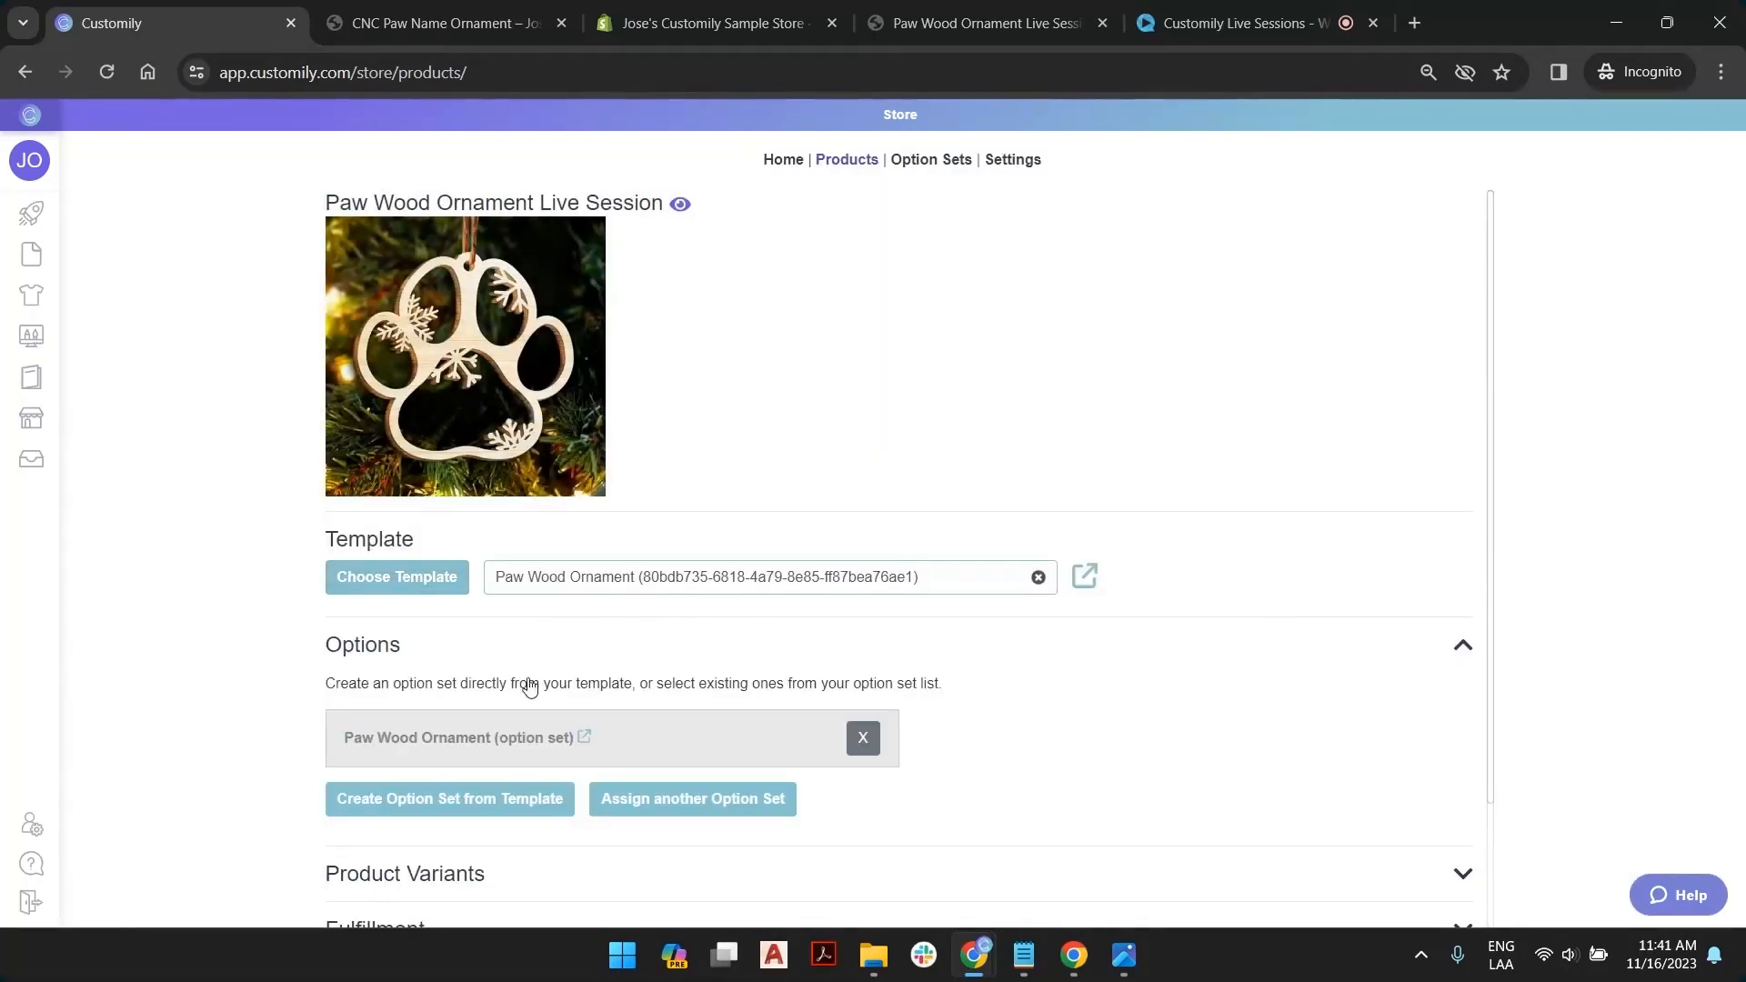
scroll(633, 493, down, 2)
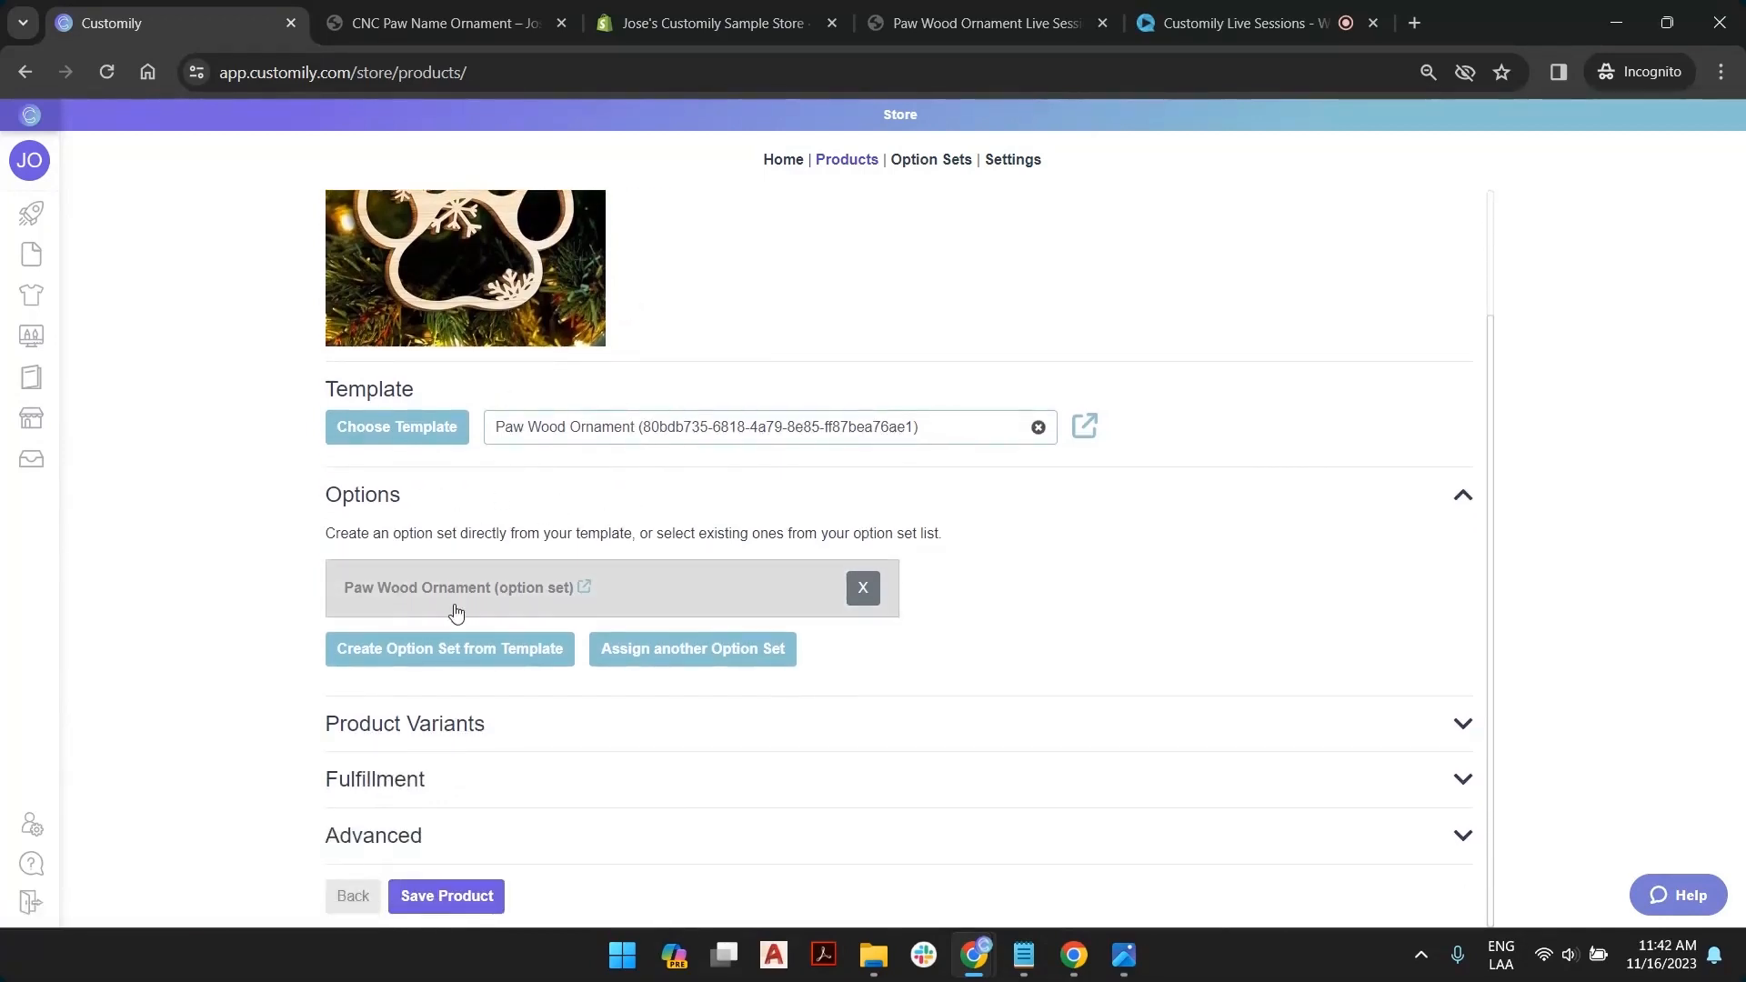
click(465, 903)
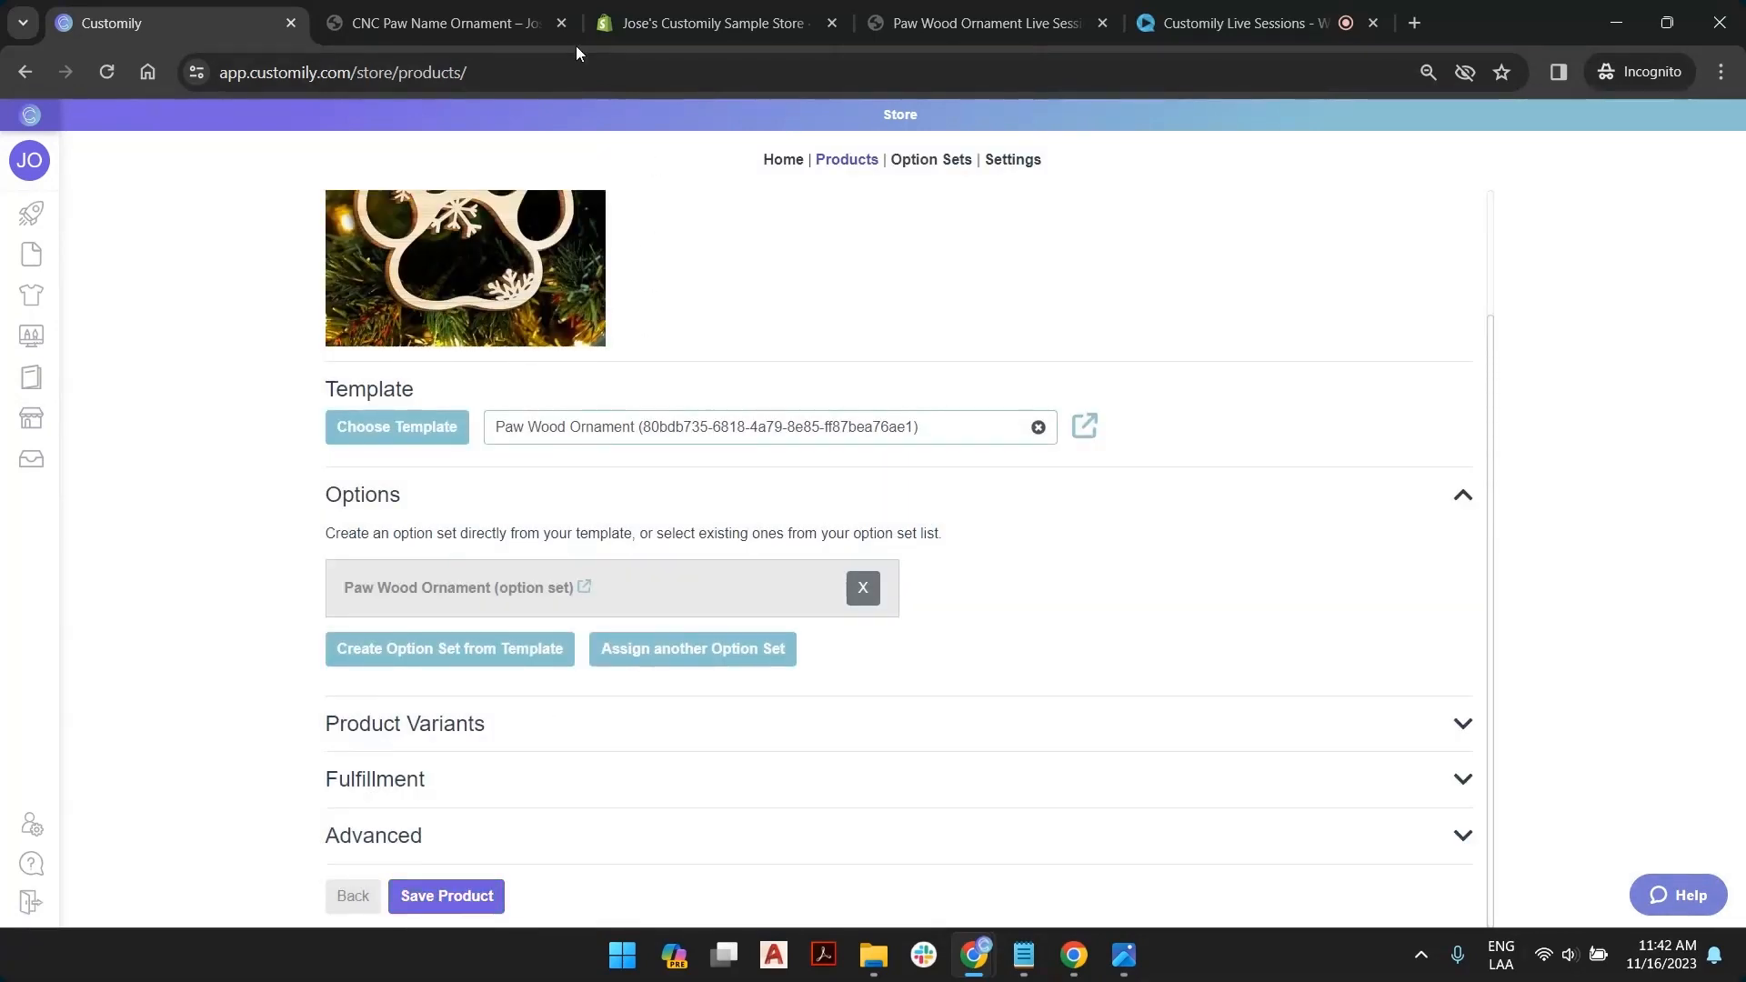
Open the product's storefront page from Customily and close the old browser tab of the same page
scroll(888, 423, up, 2)
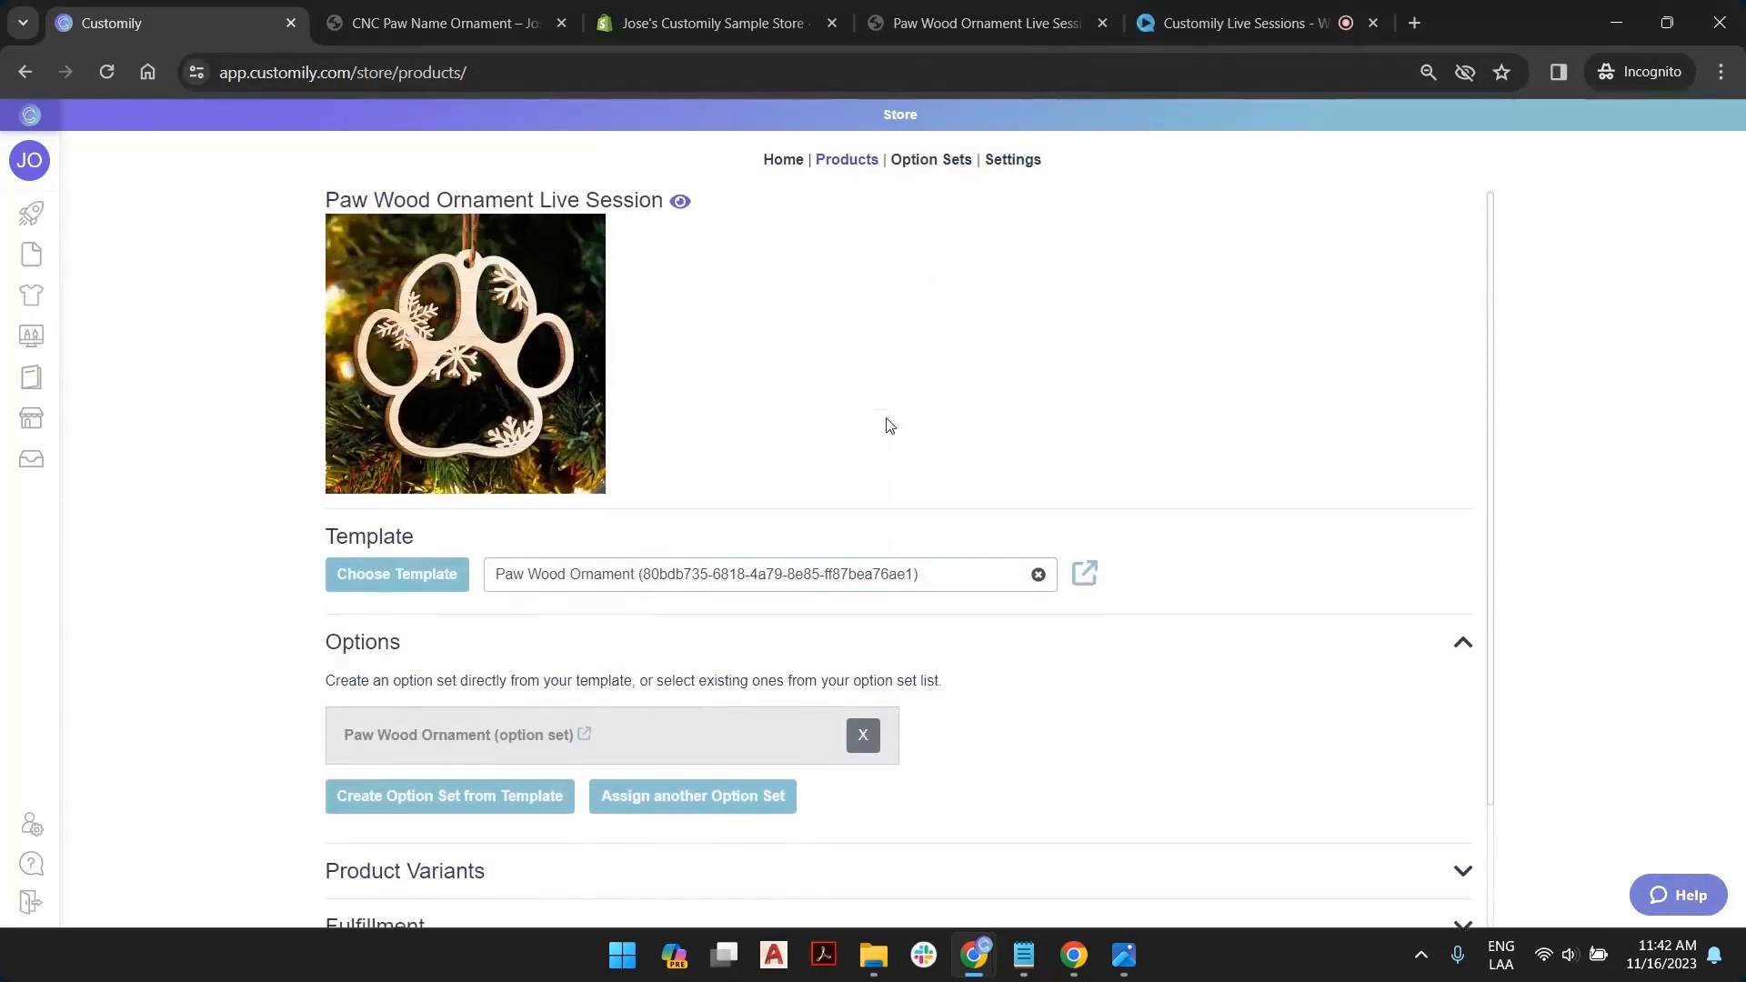
click(680, 203)
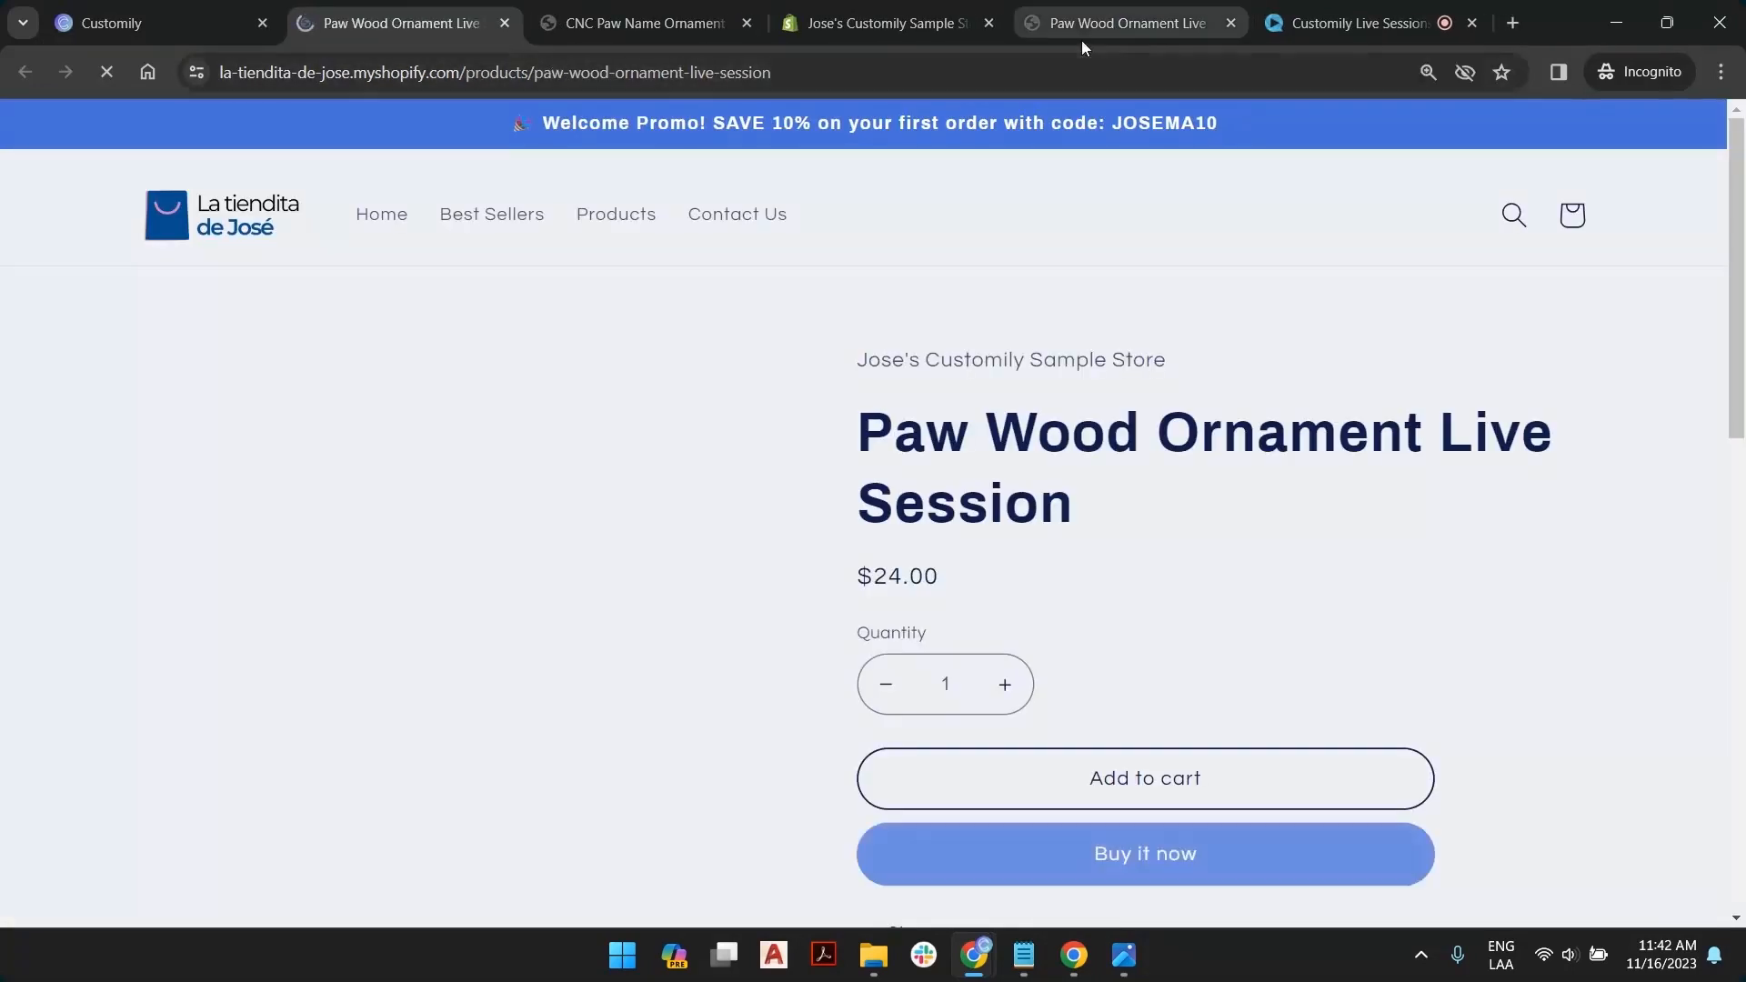
click(1231, 22)
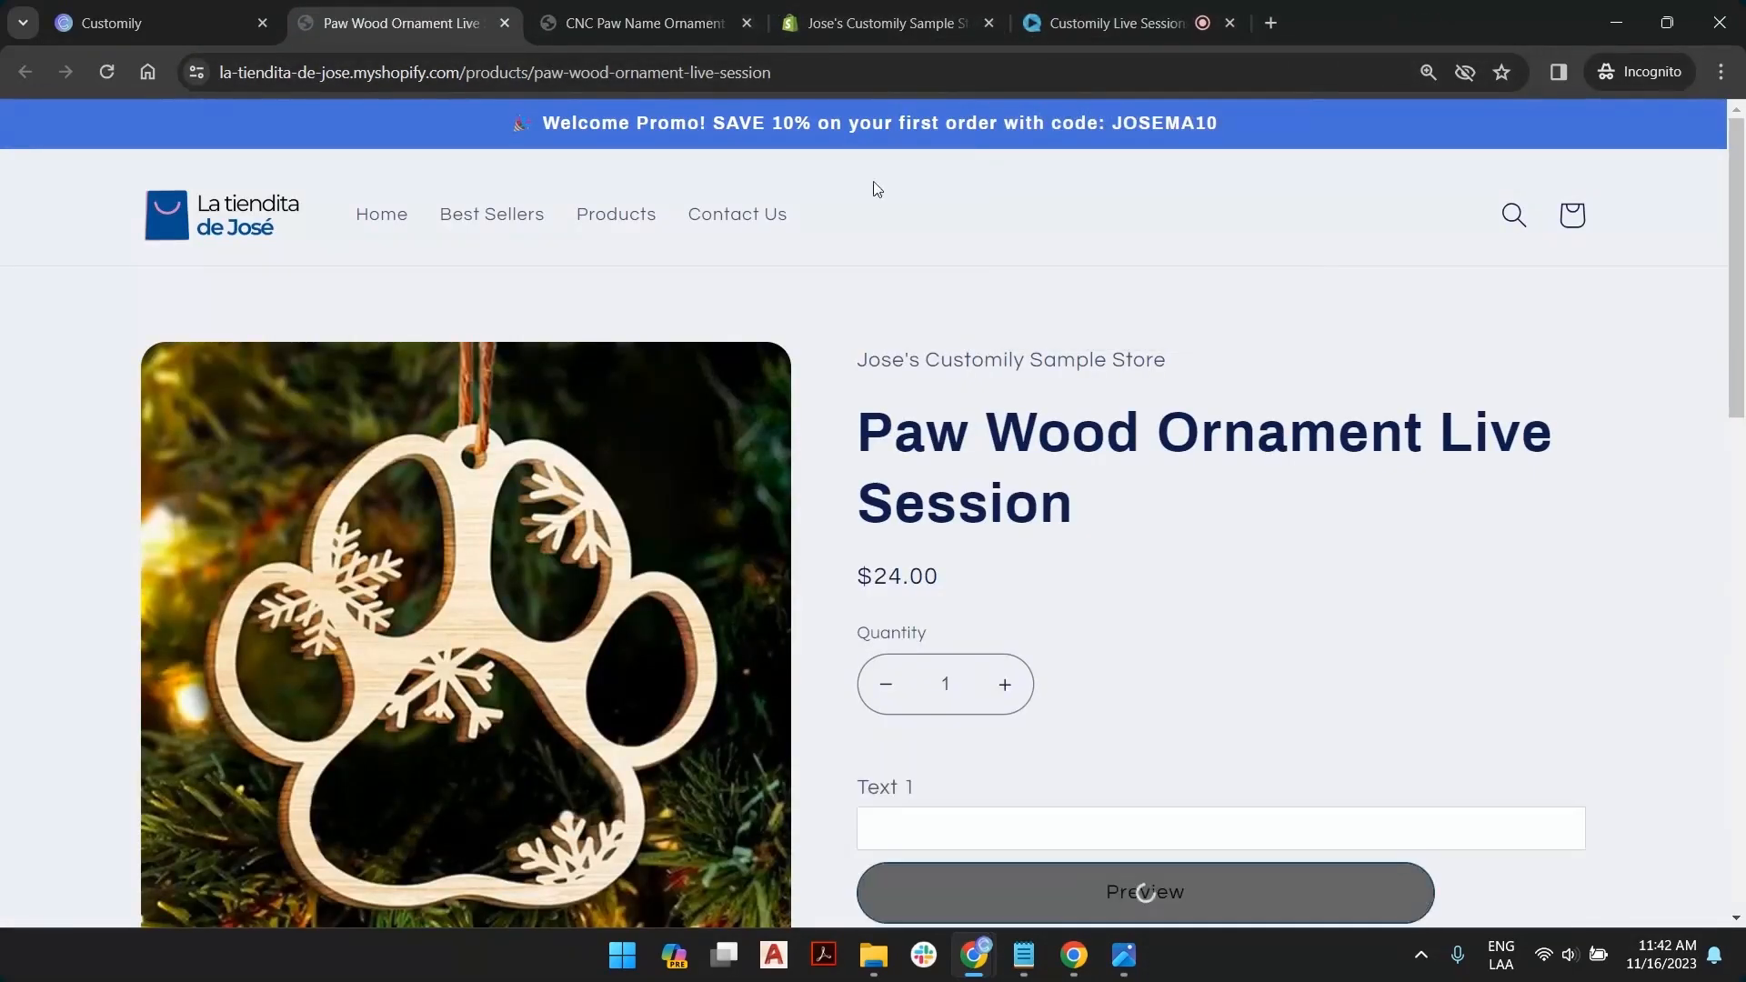
Test the live personalization on the product page by entering a first name in Text 1 and retyping its last two letters
scroll(1301, 618, down, 4)
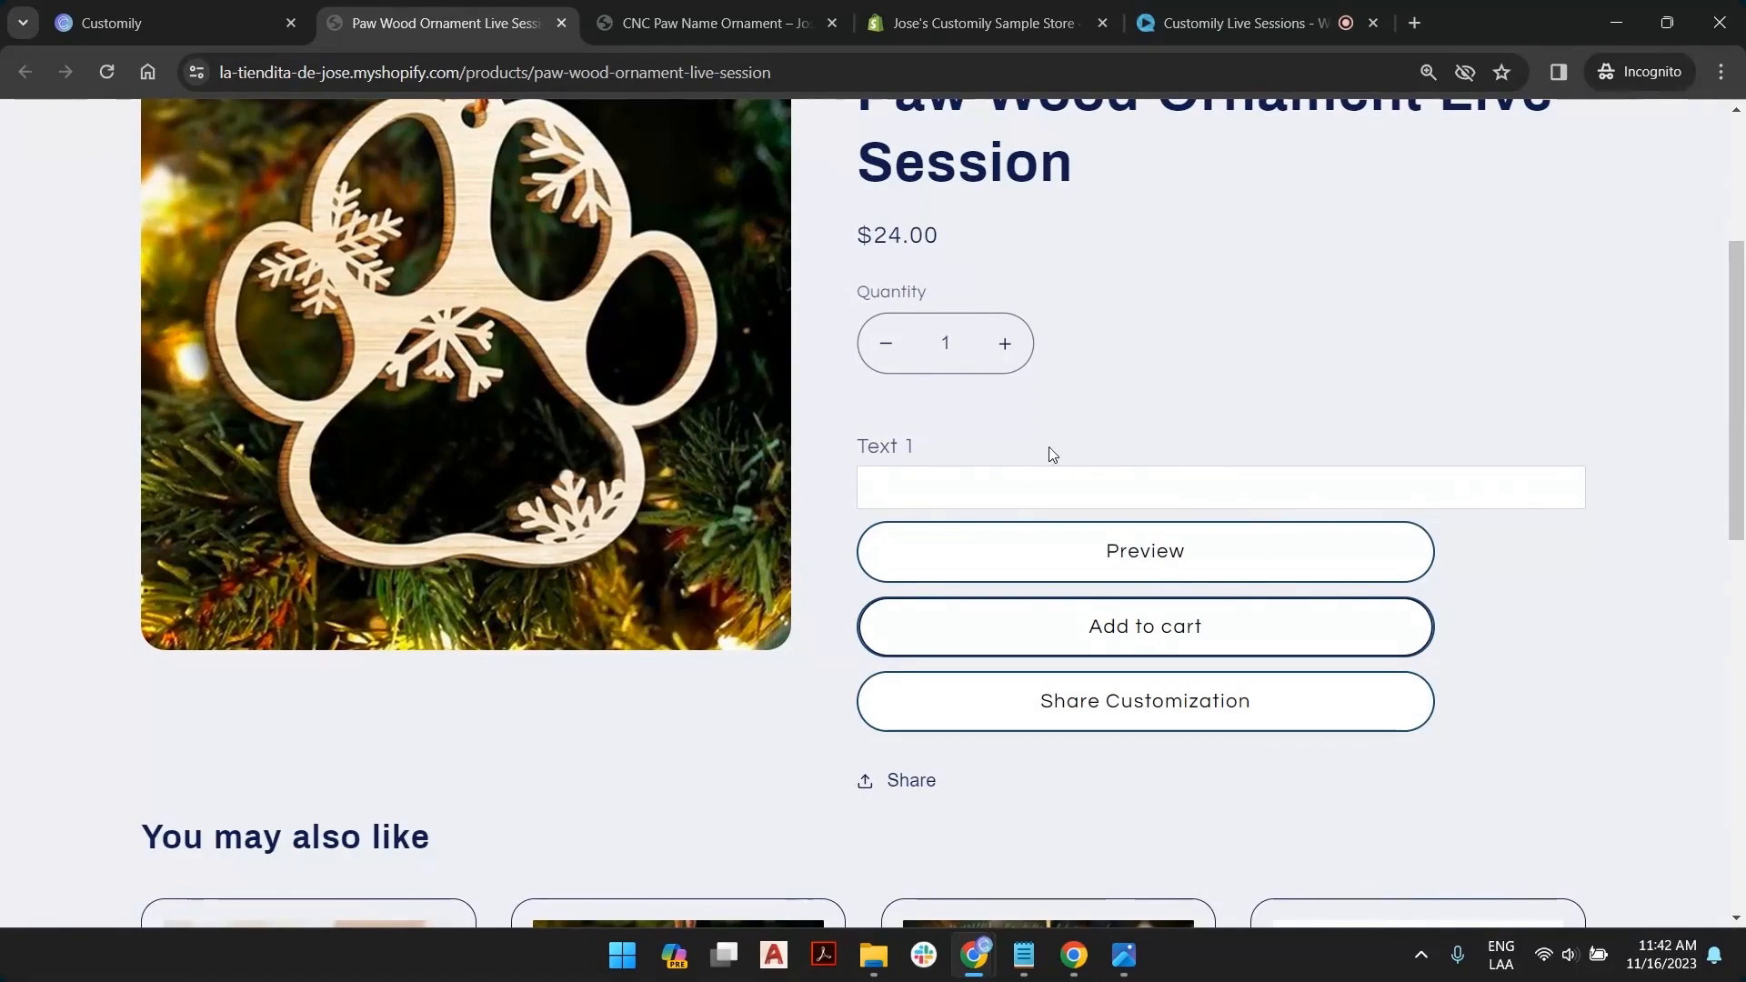
click(1023, 482)
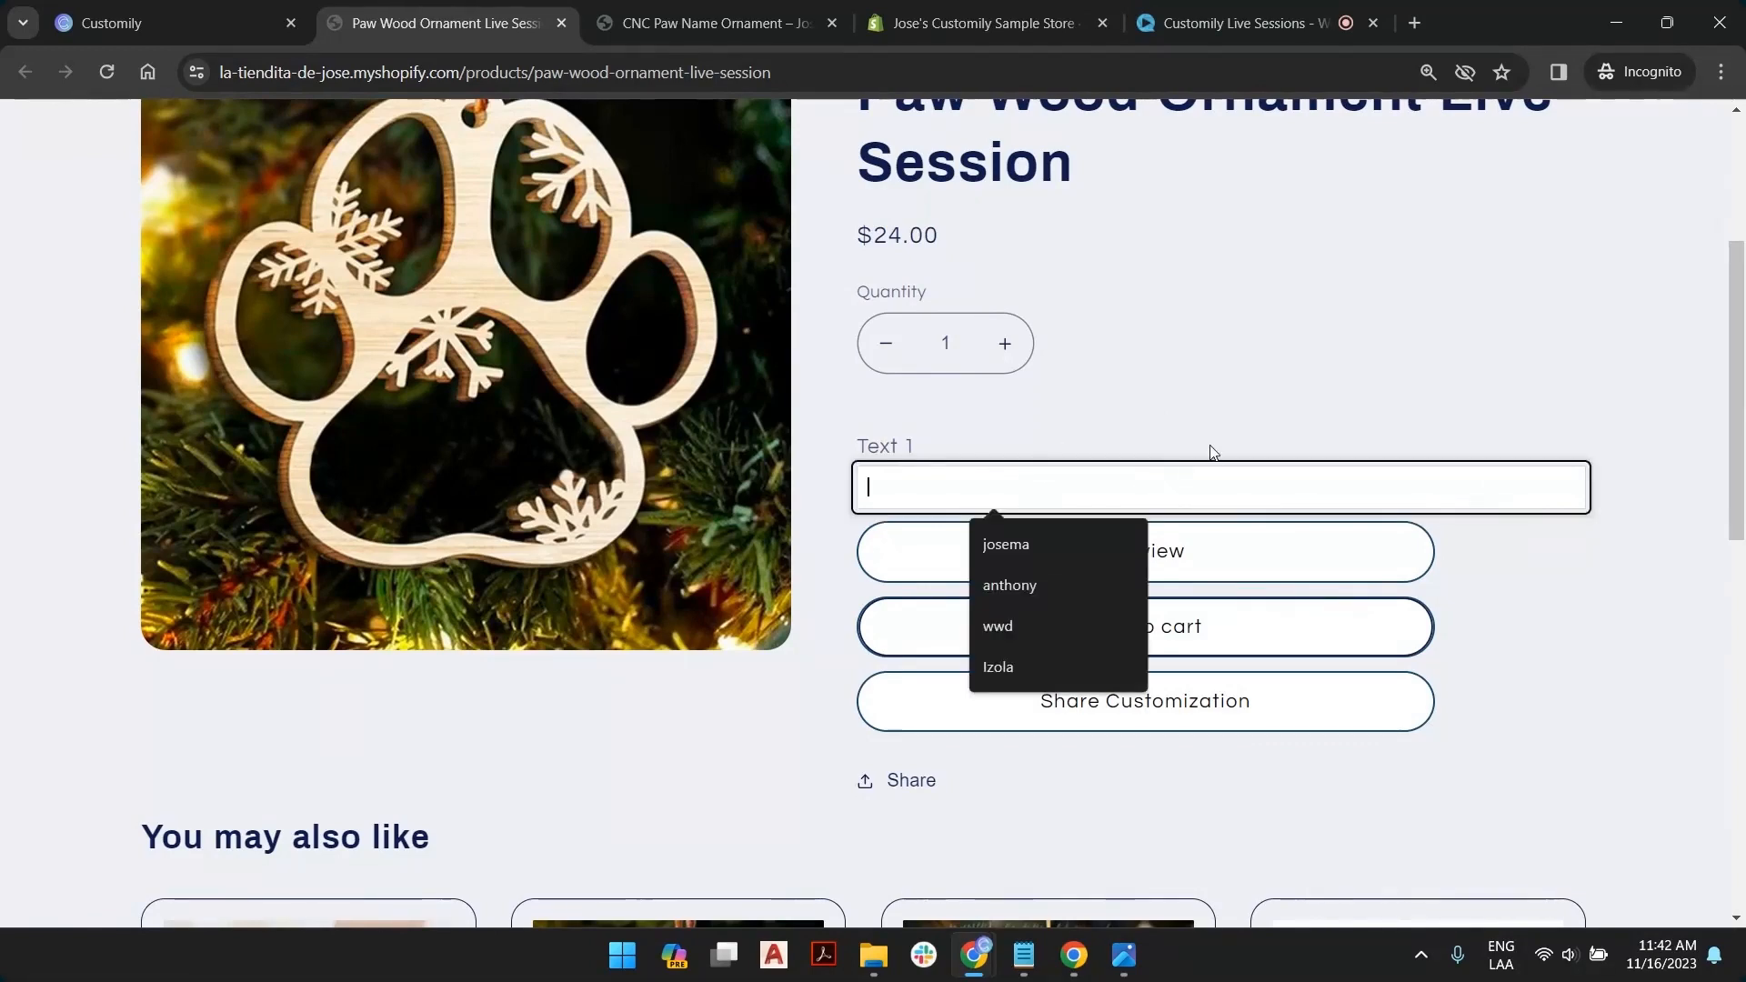
text(Josema)
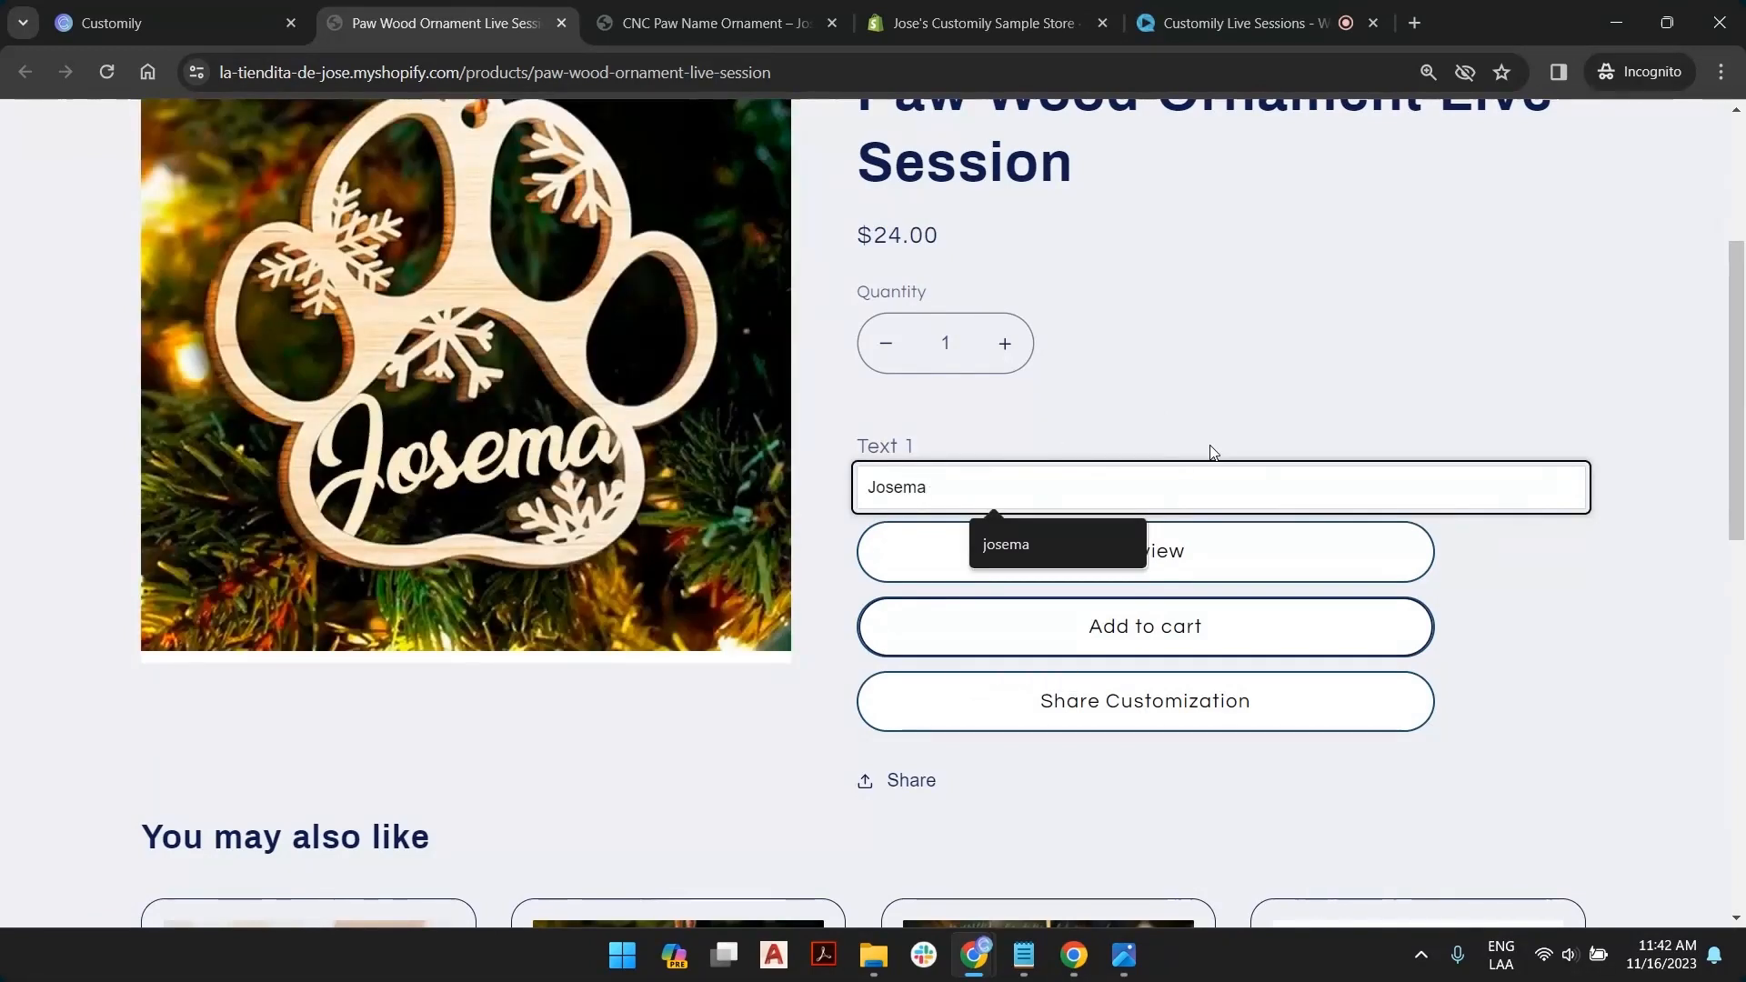
key(BackSpace)
key(BackSpace)
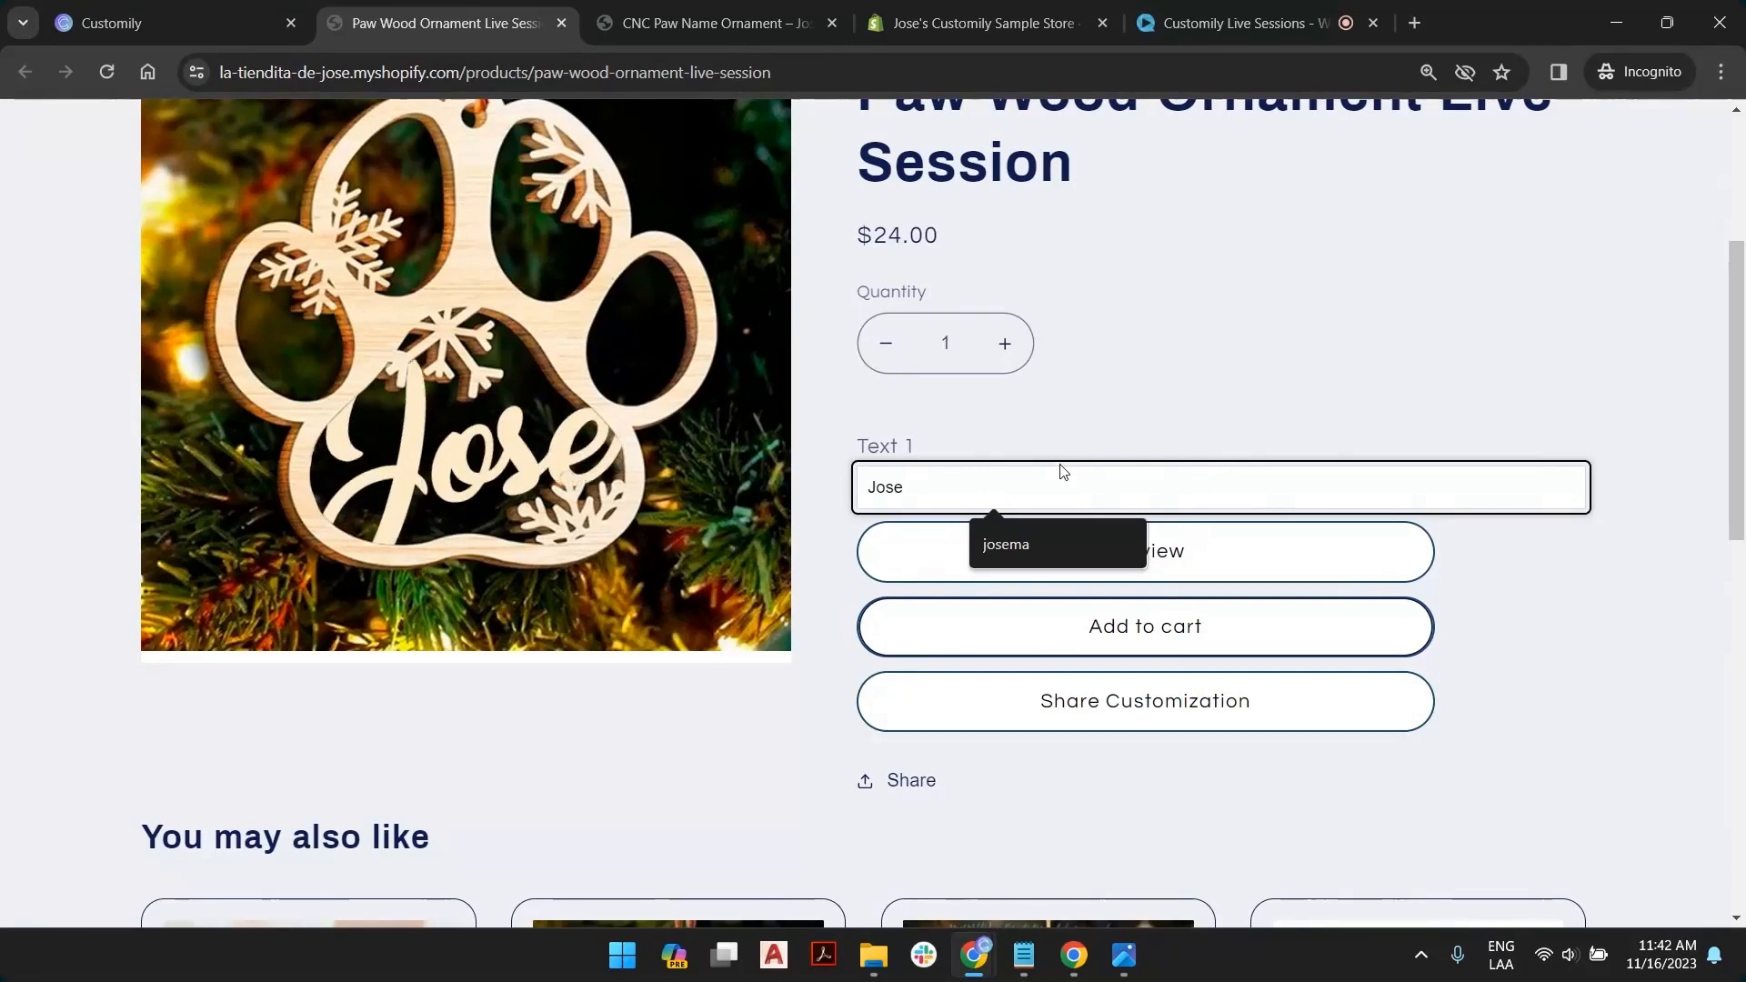
text(ma)
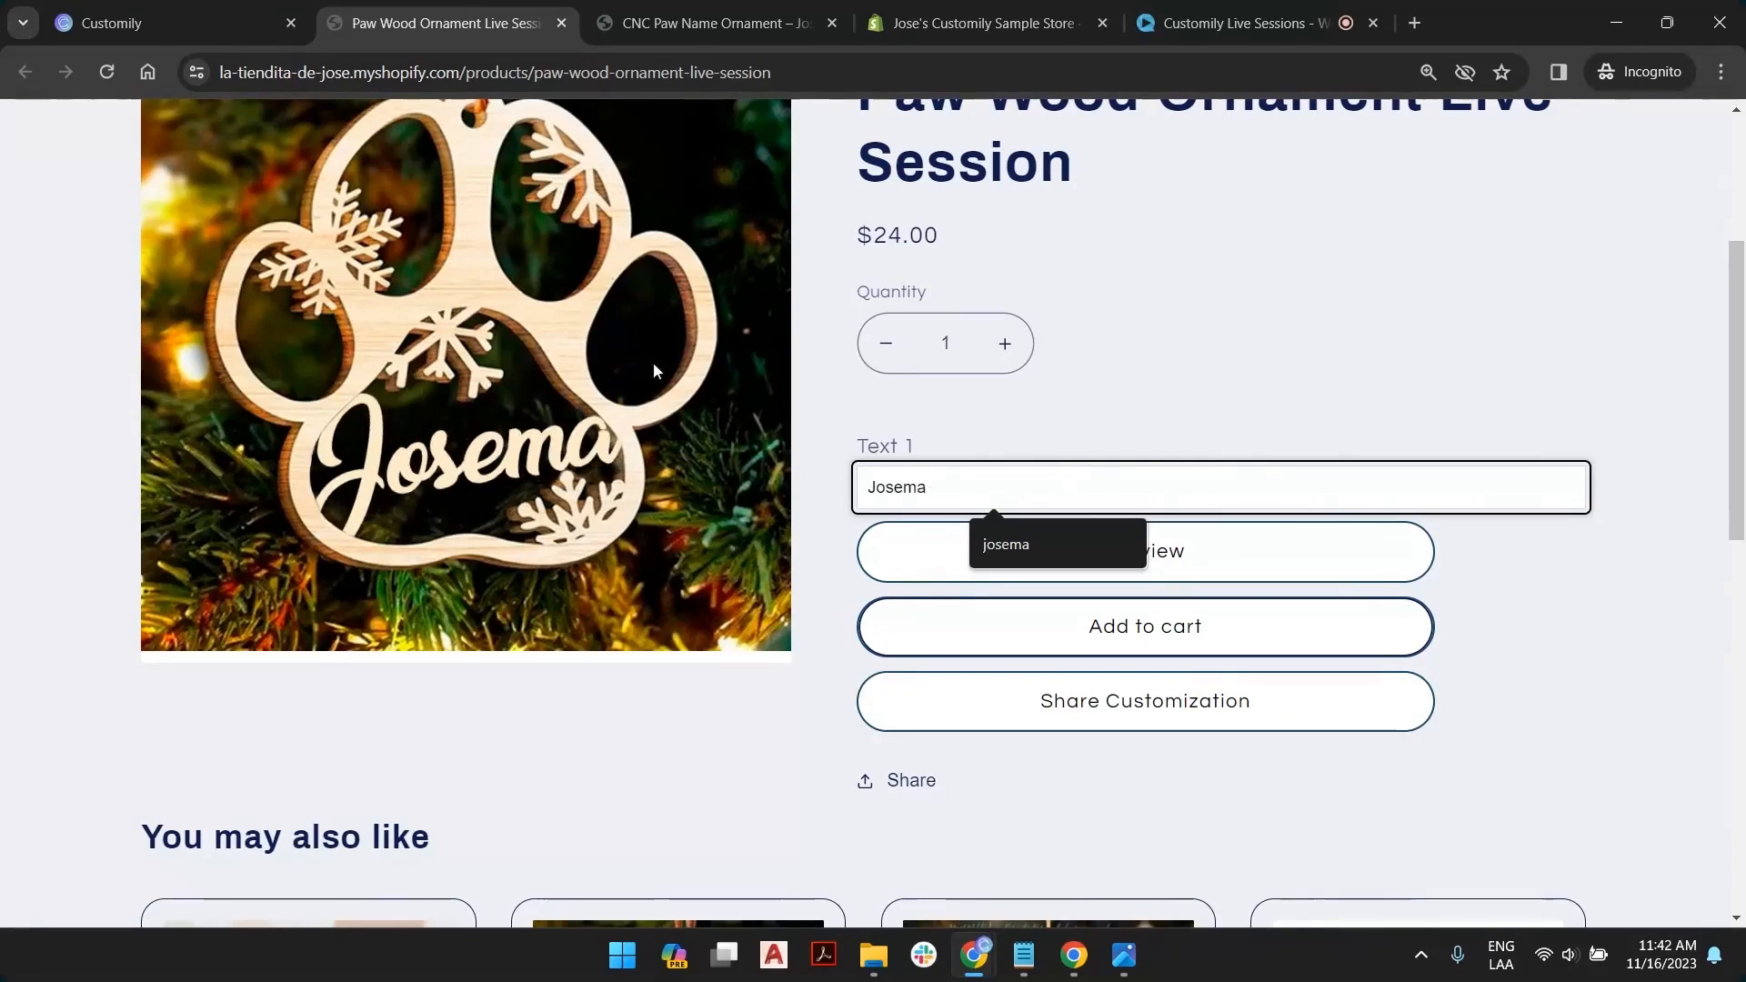
scroll(691, 436, up, 1)
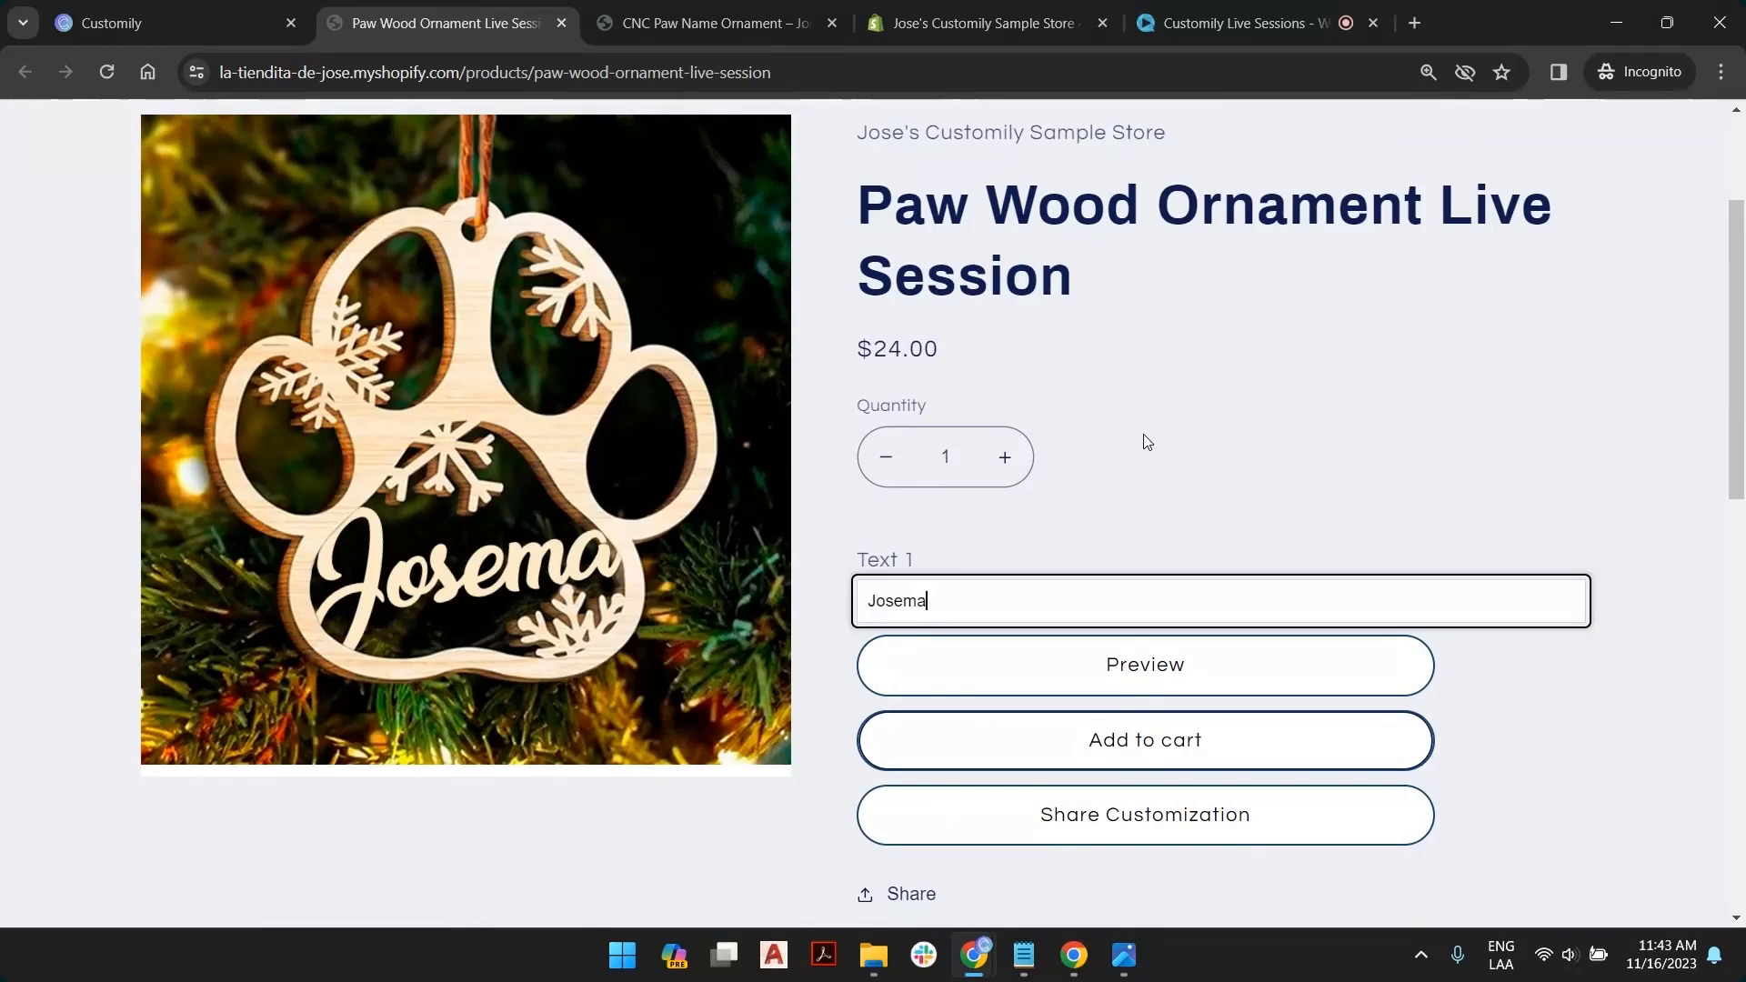
Open the Paw Wood Ornament option set from the product's Customily page and turn on the options preview
click(1148, 429)
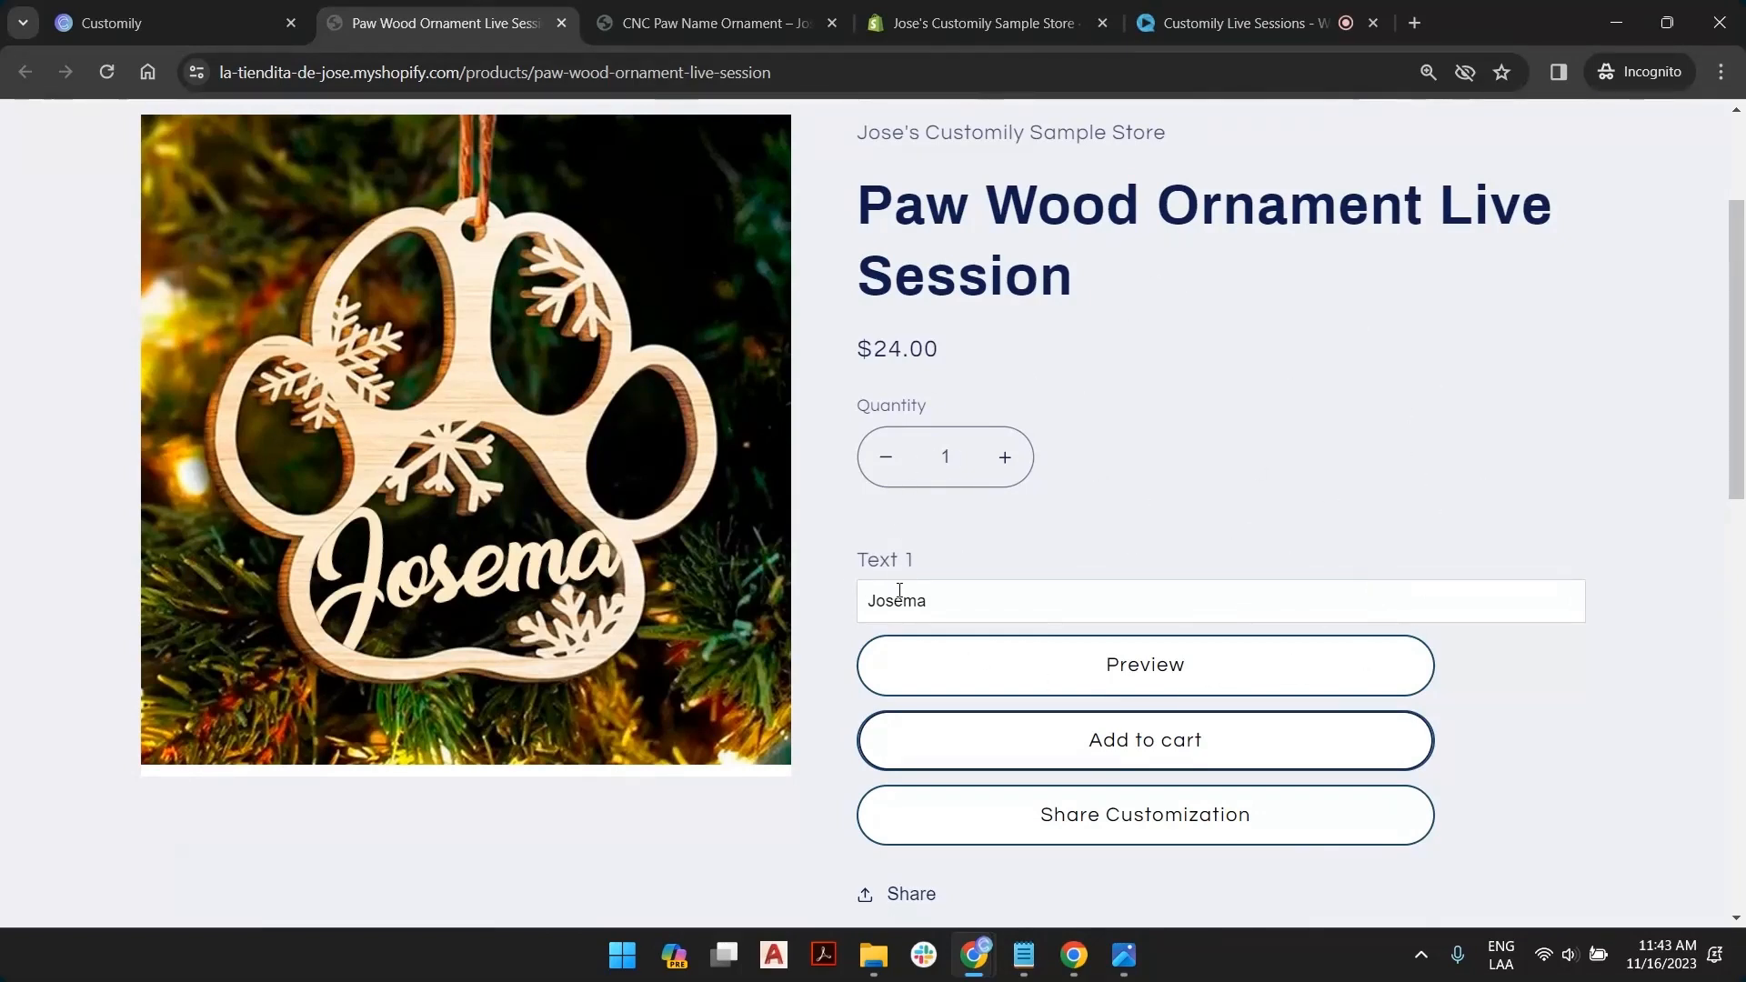
click(172, 23)
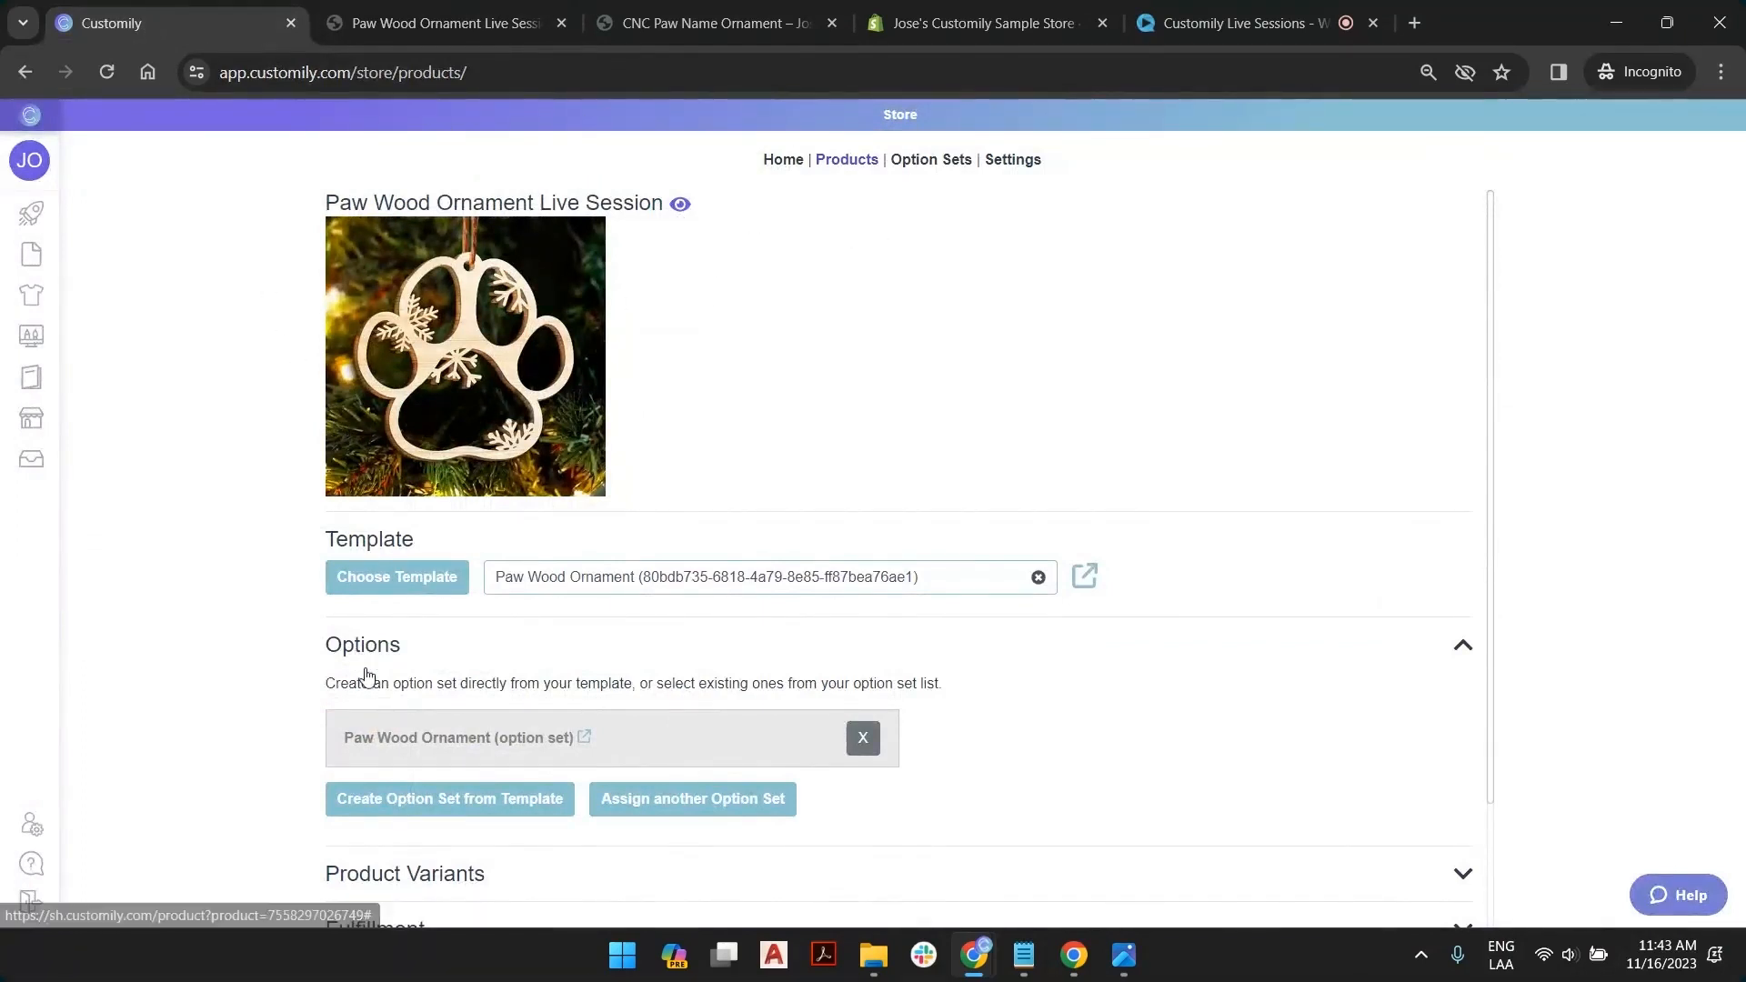
click(536, 739)
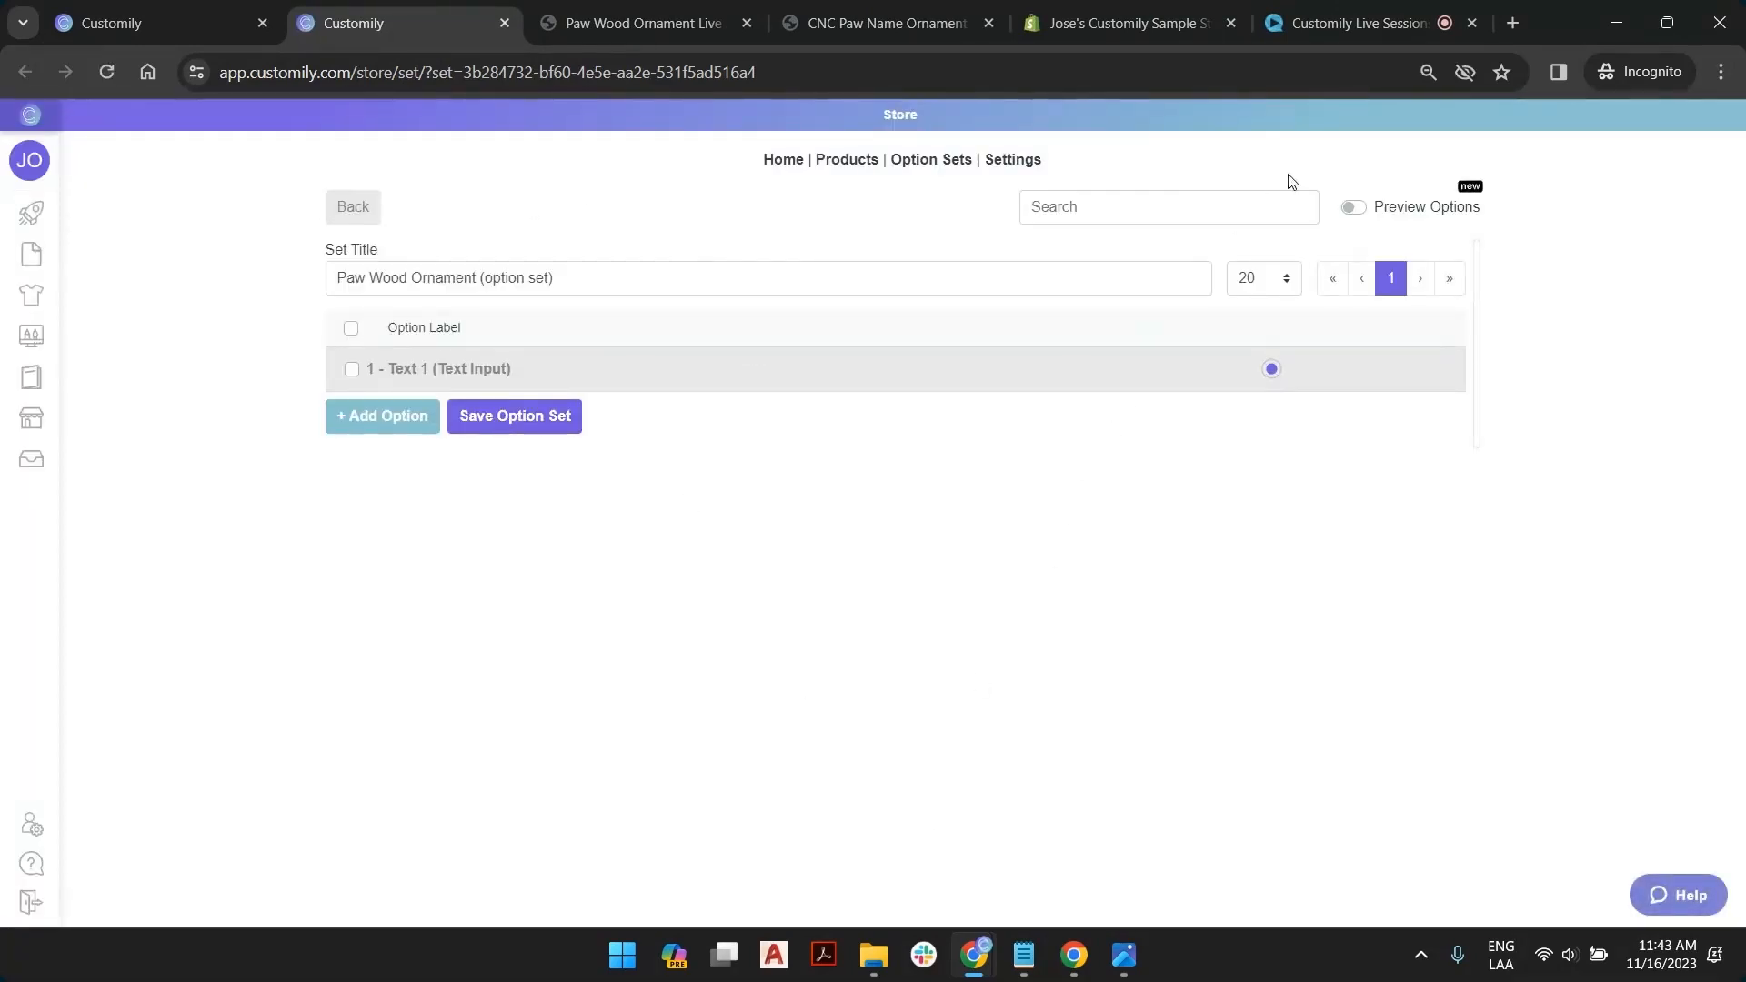
click(1353, 207)
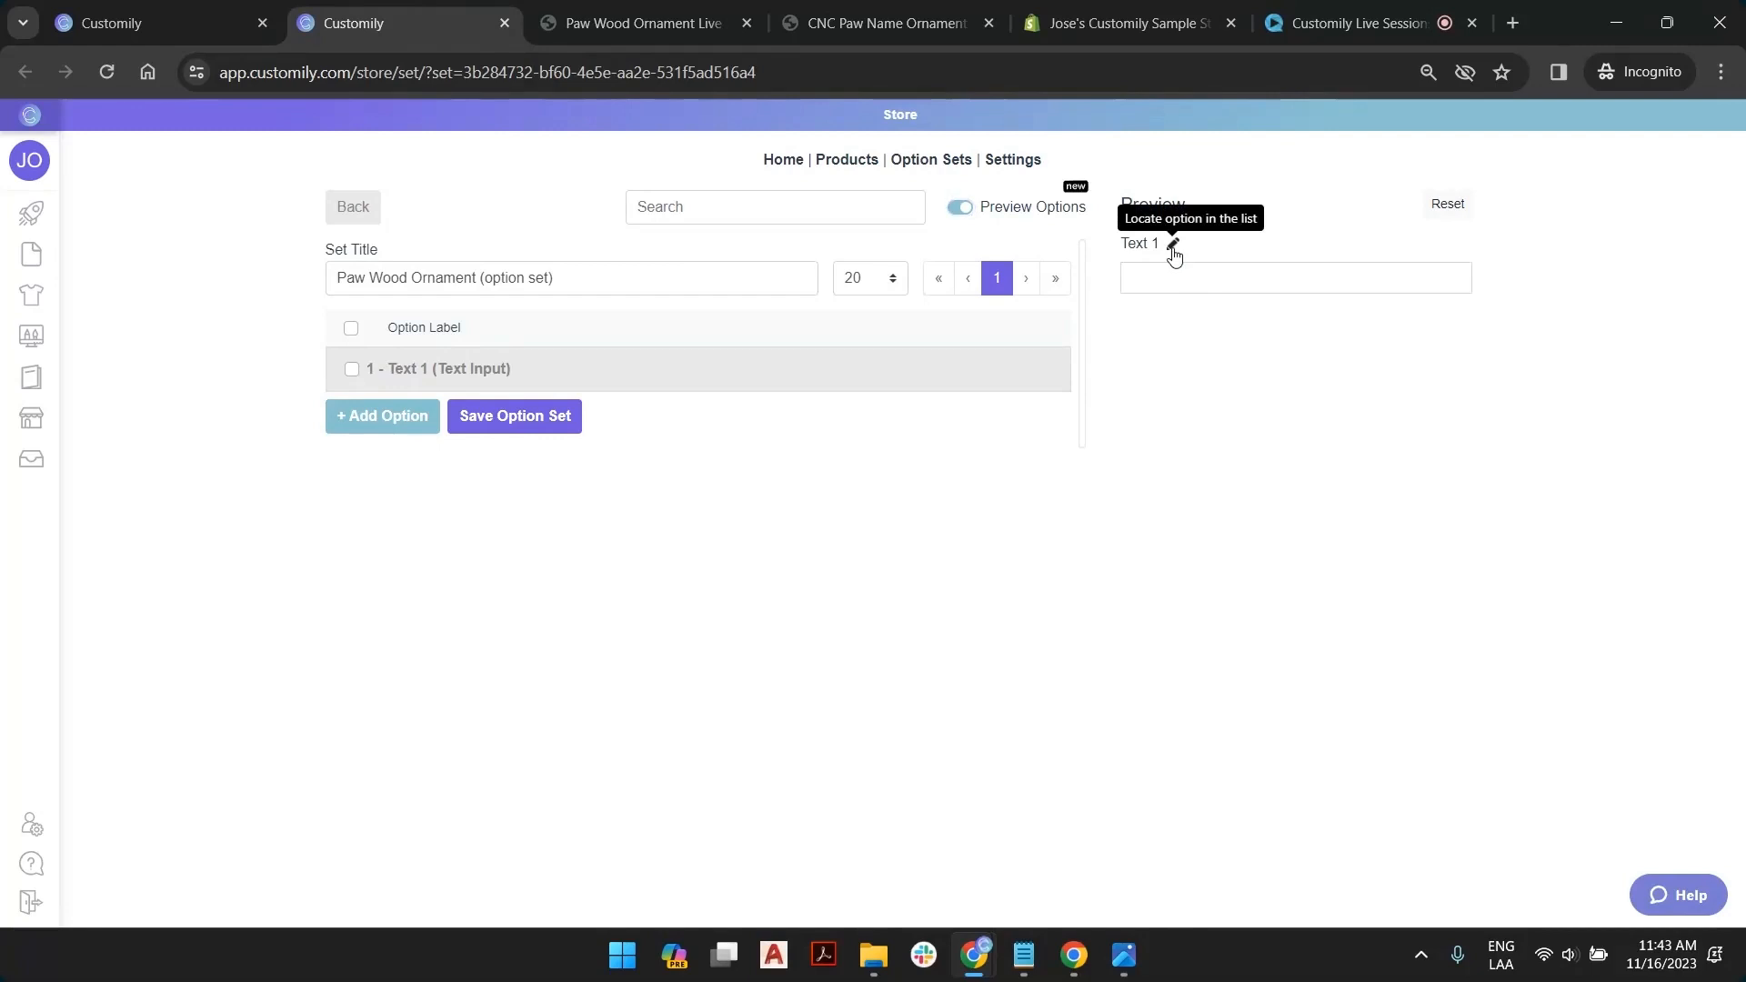
Relabel the Text 1 option as "Type your Pet's Name"
click(1173, 245)
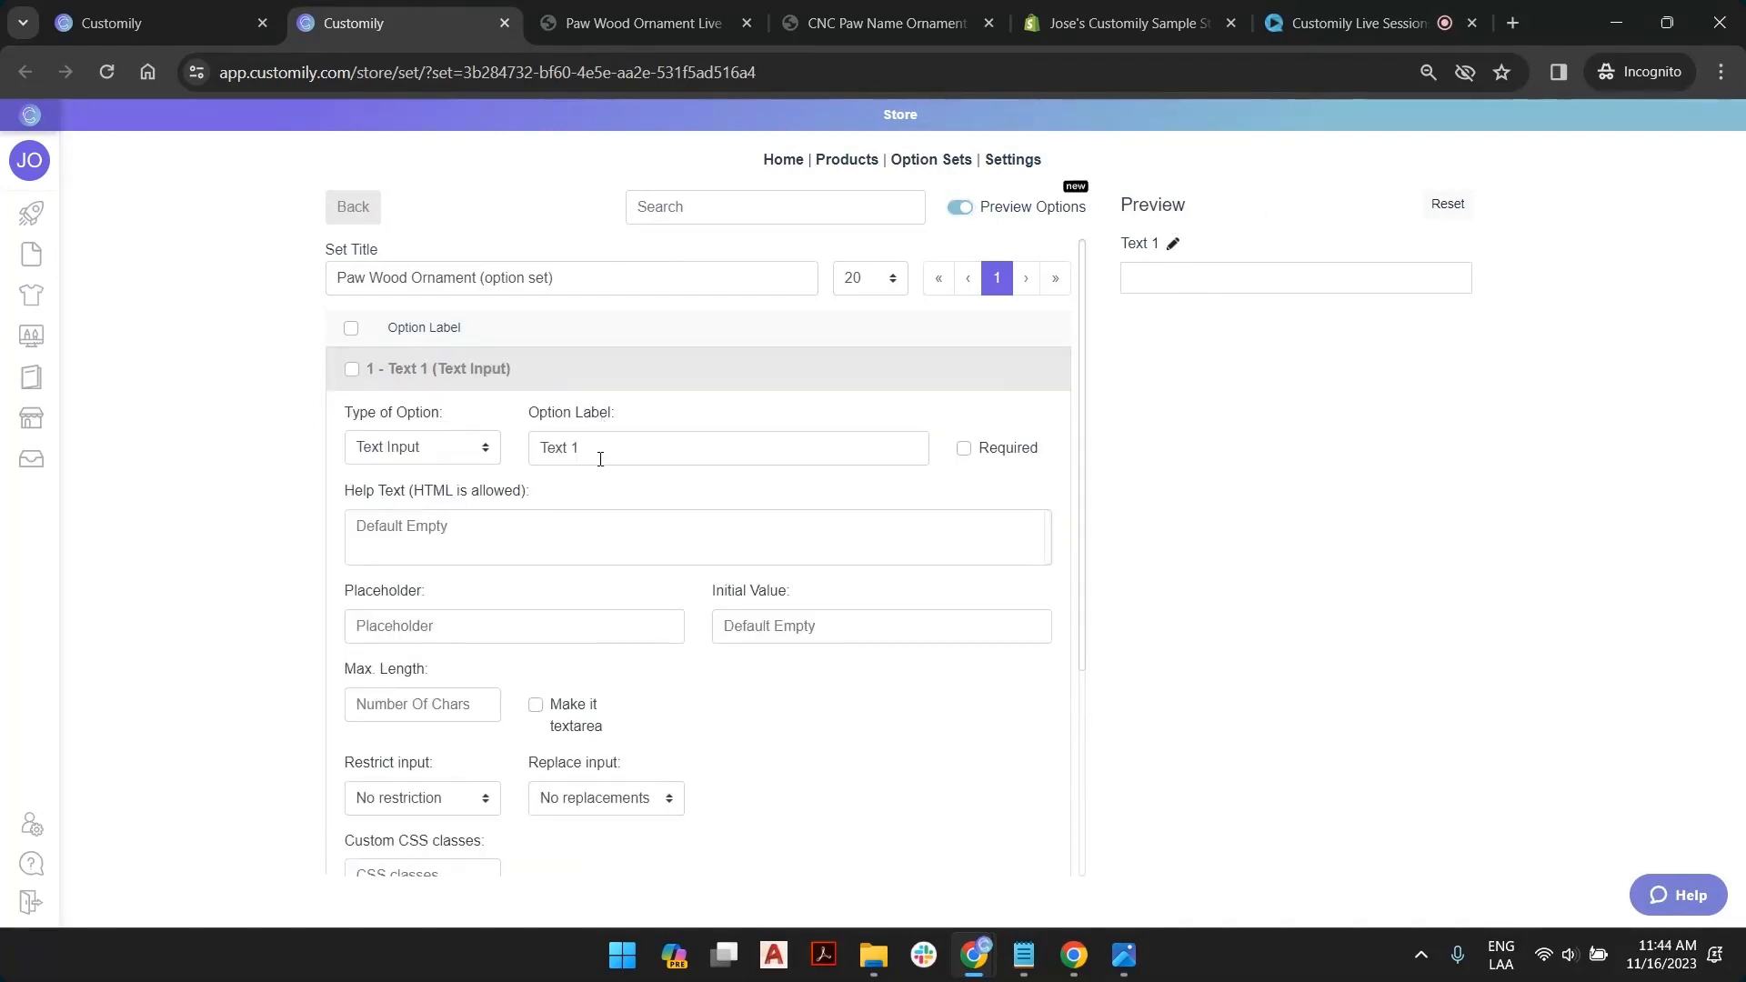
drag(599, 455, 541, 445)
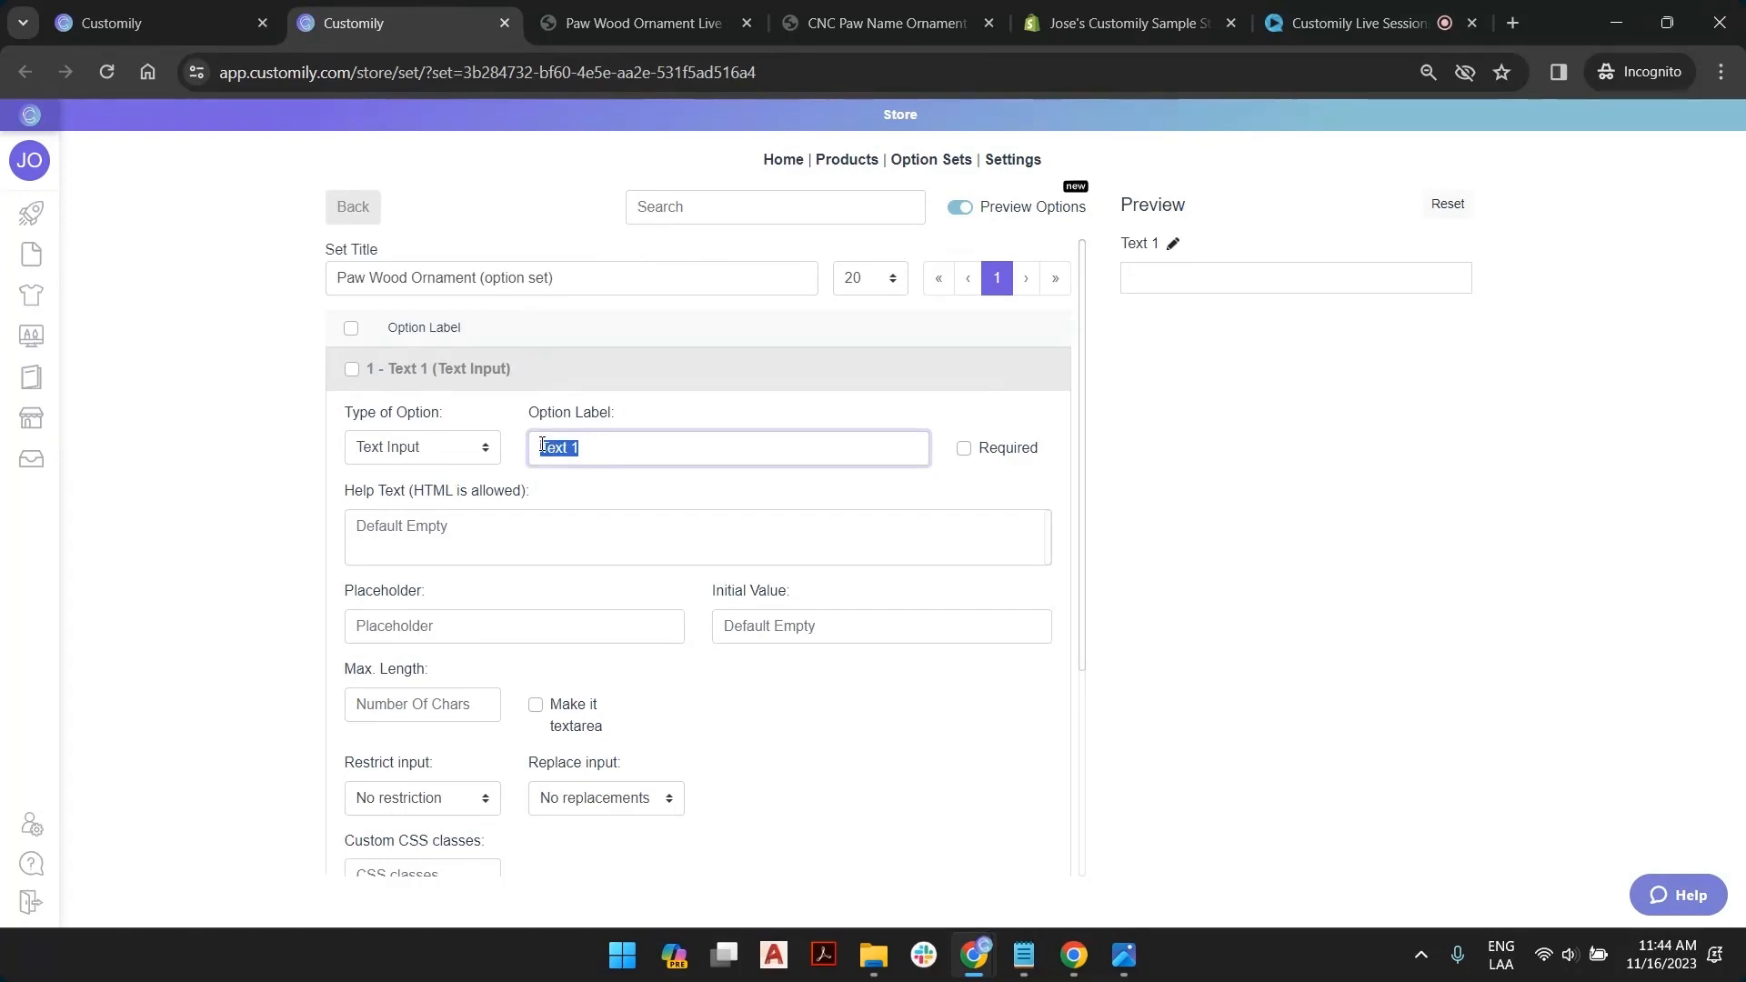
text(Type your Pet)
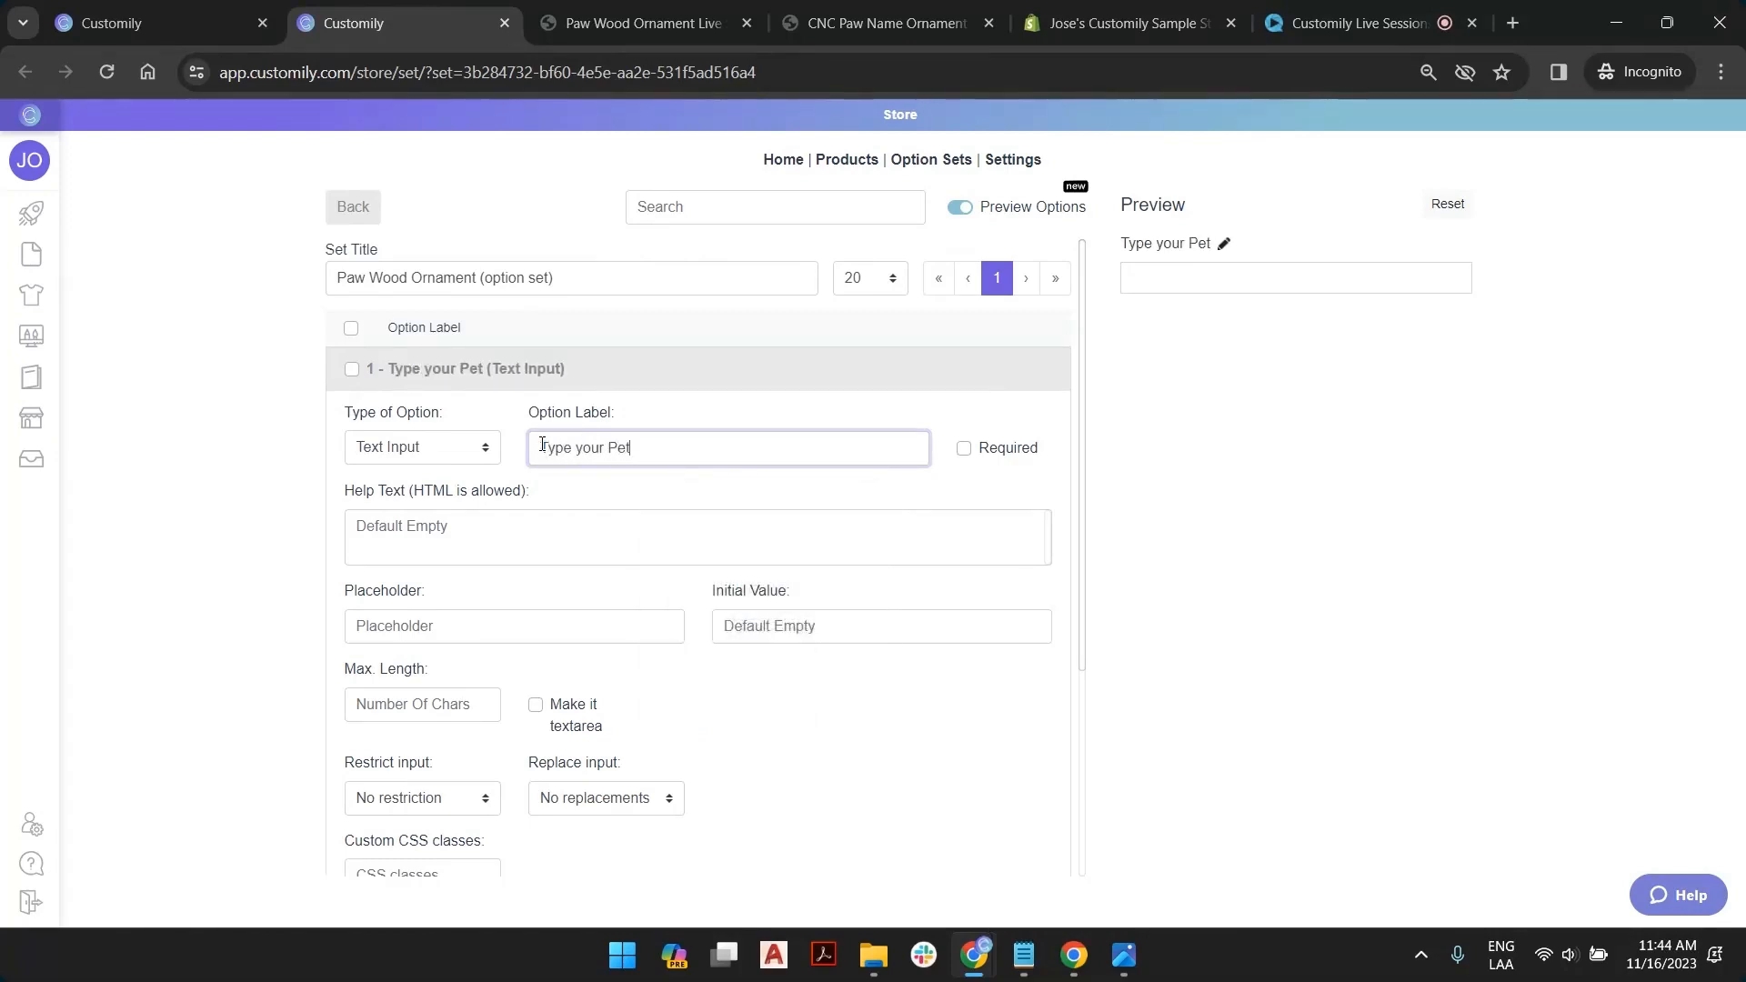
text('s Name)
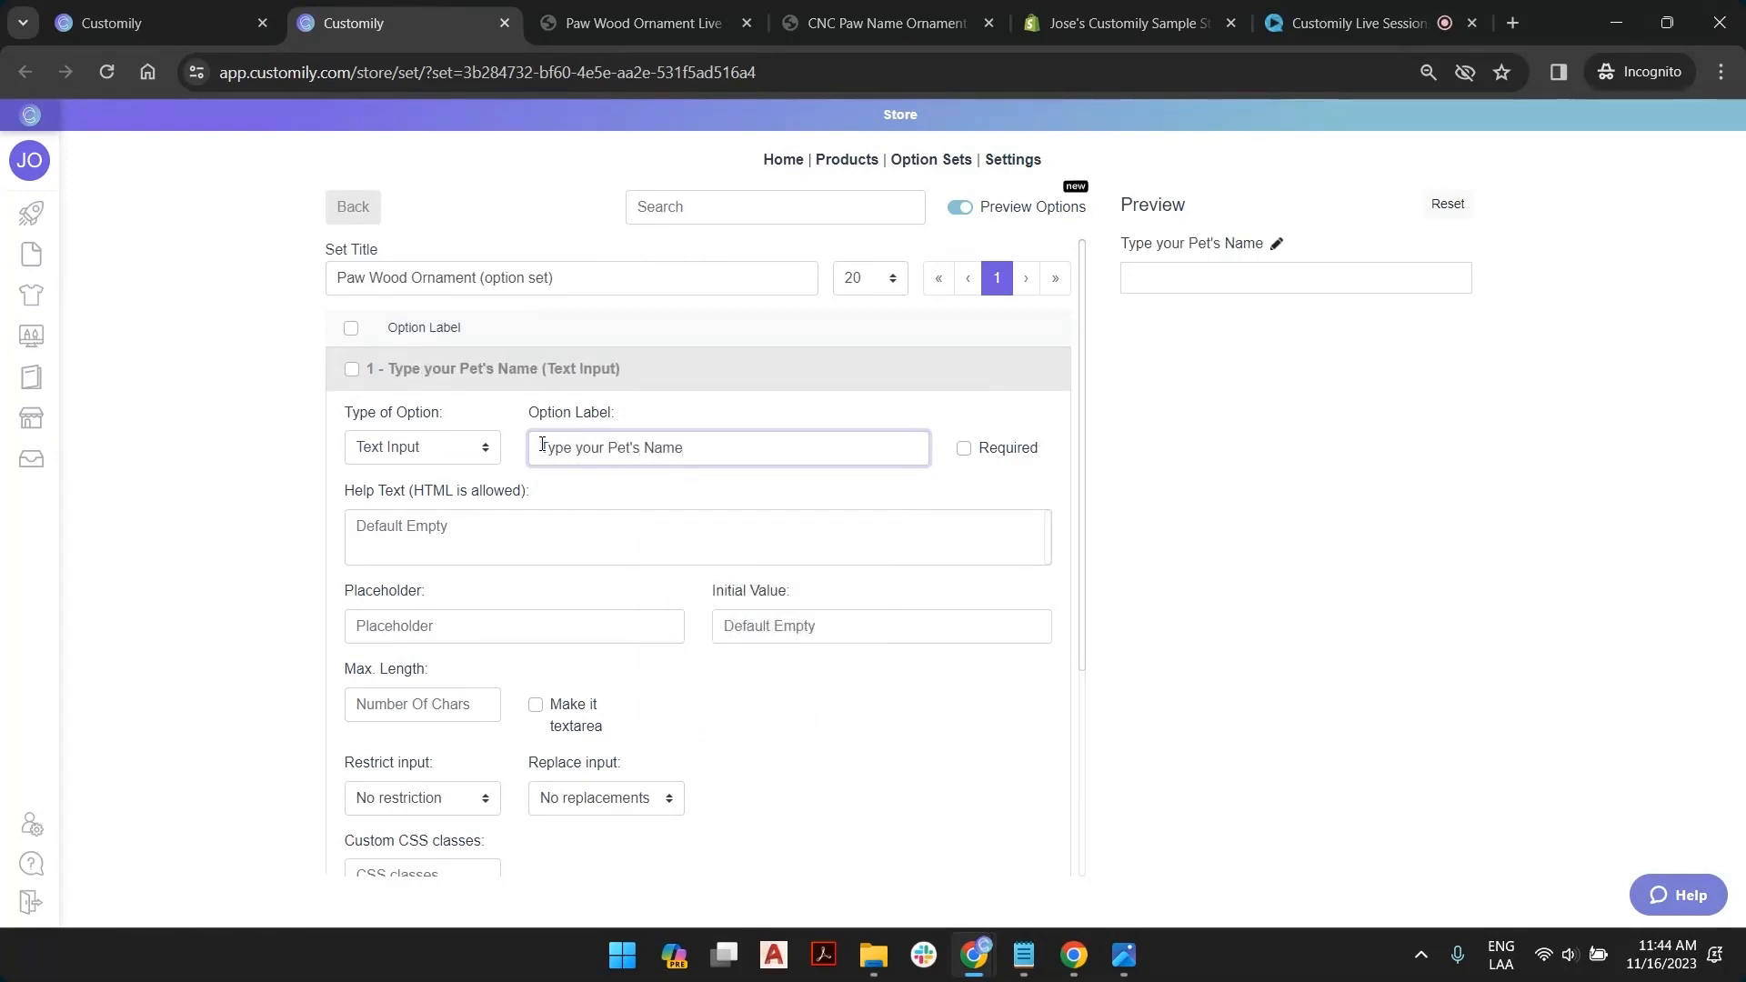
Give the pet name option the placeholder "Hunter" and the help text "Final results may vary."
click(566, 621)
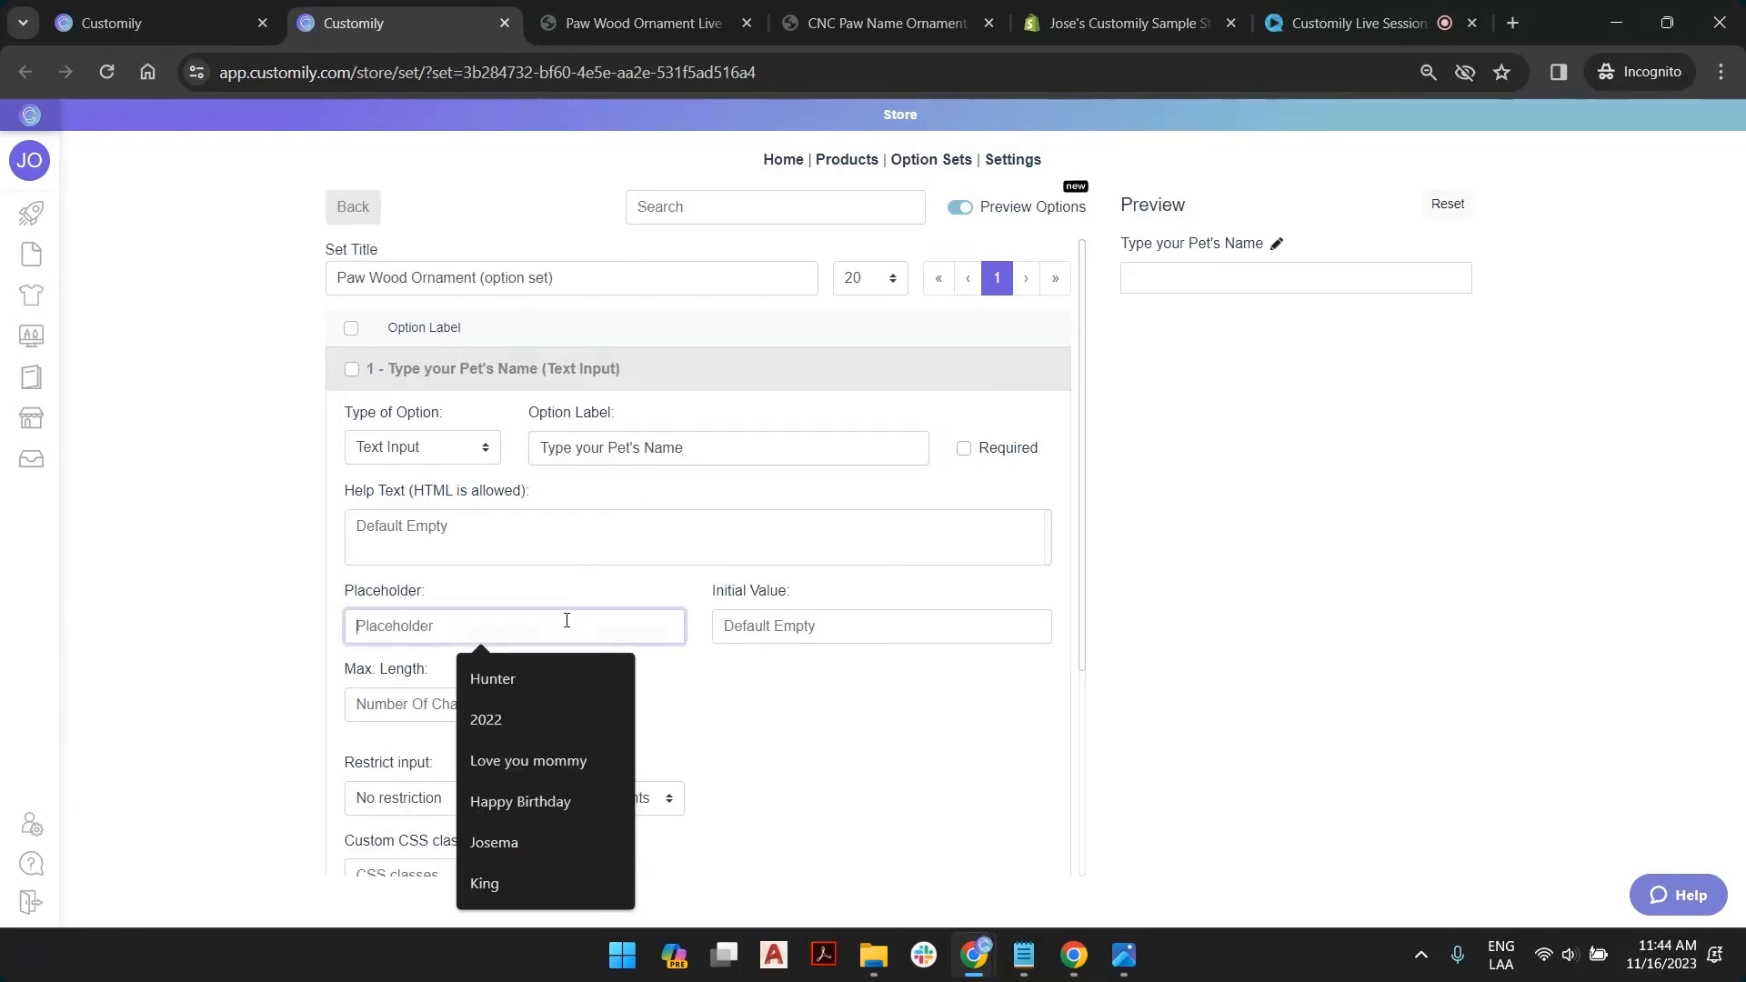
click(528, 685)
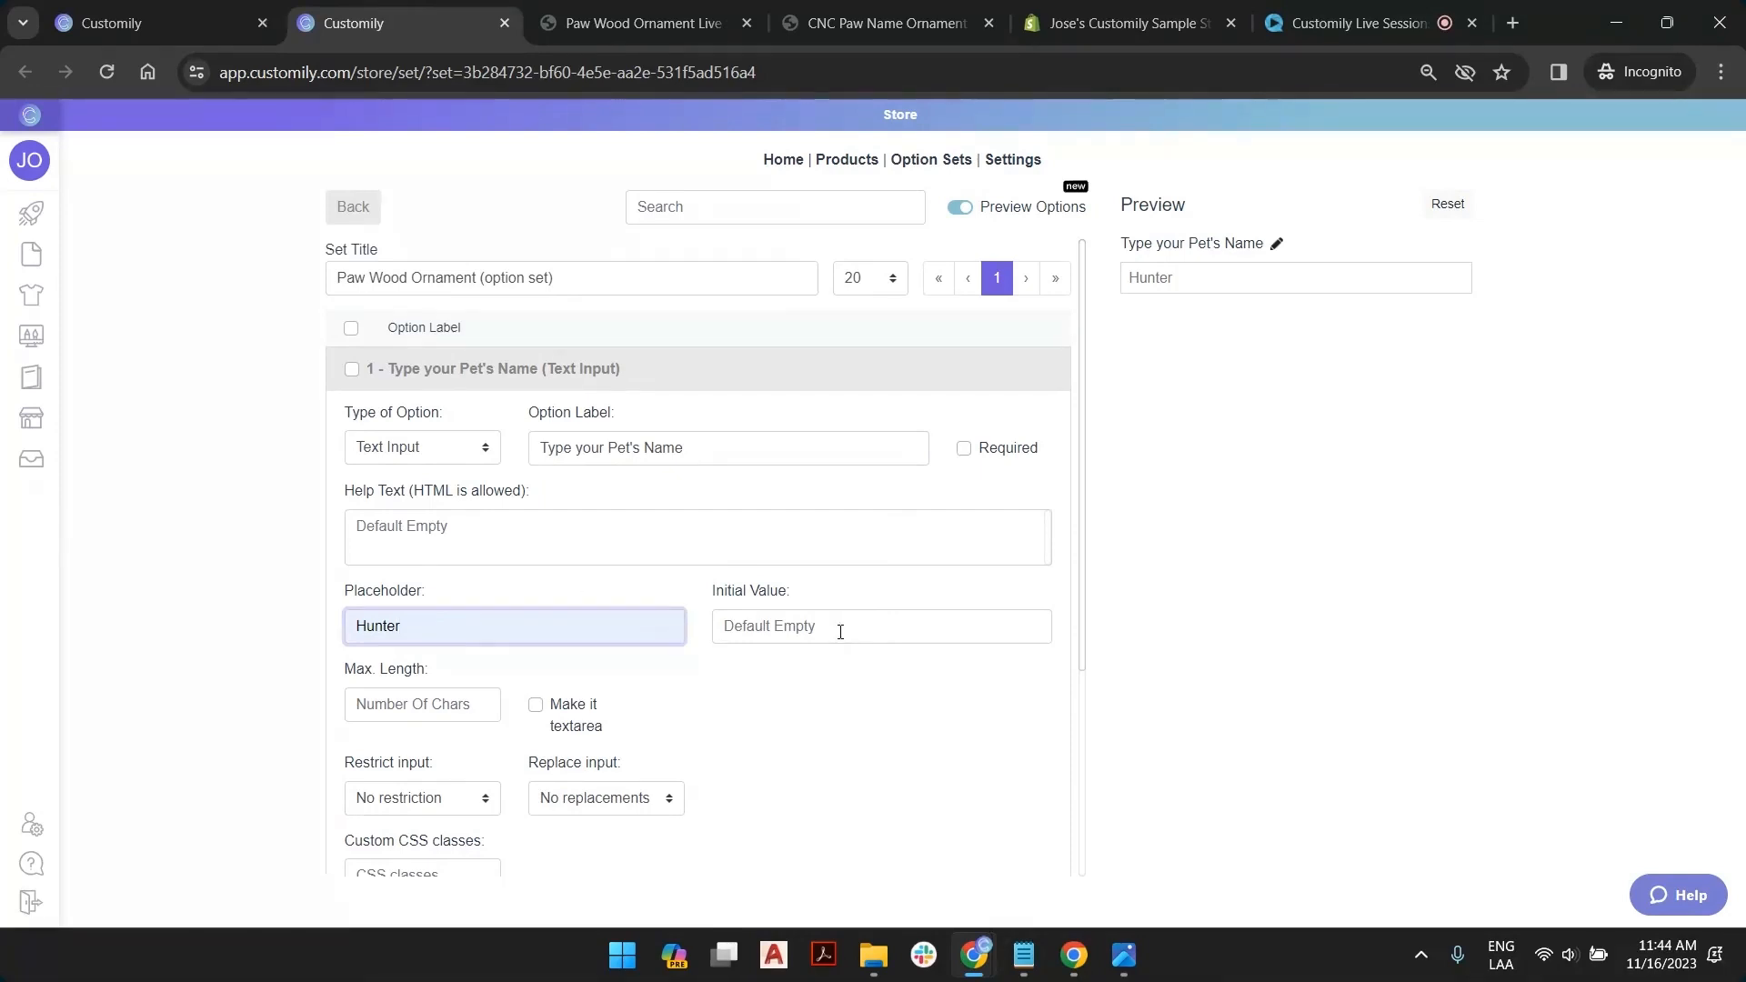
scroll(838, 634, down, 1)
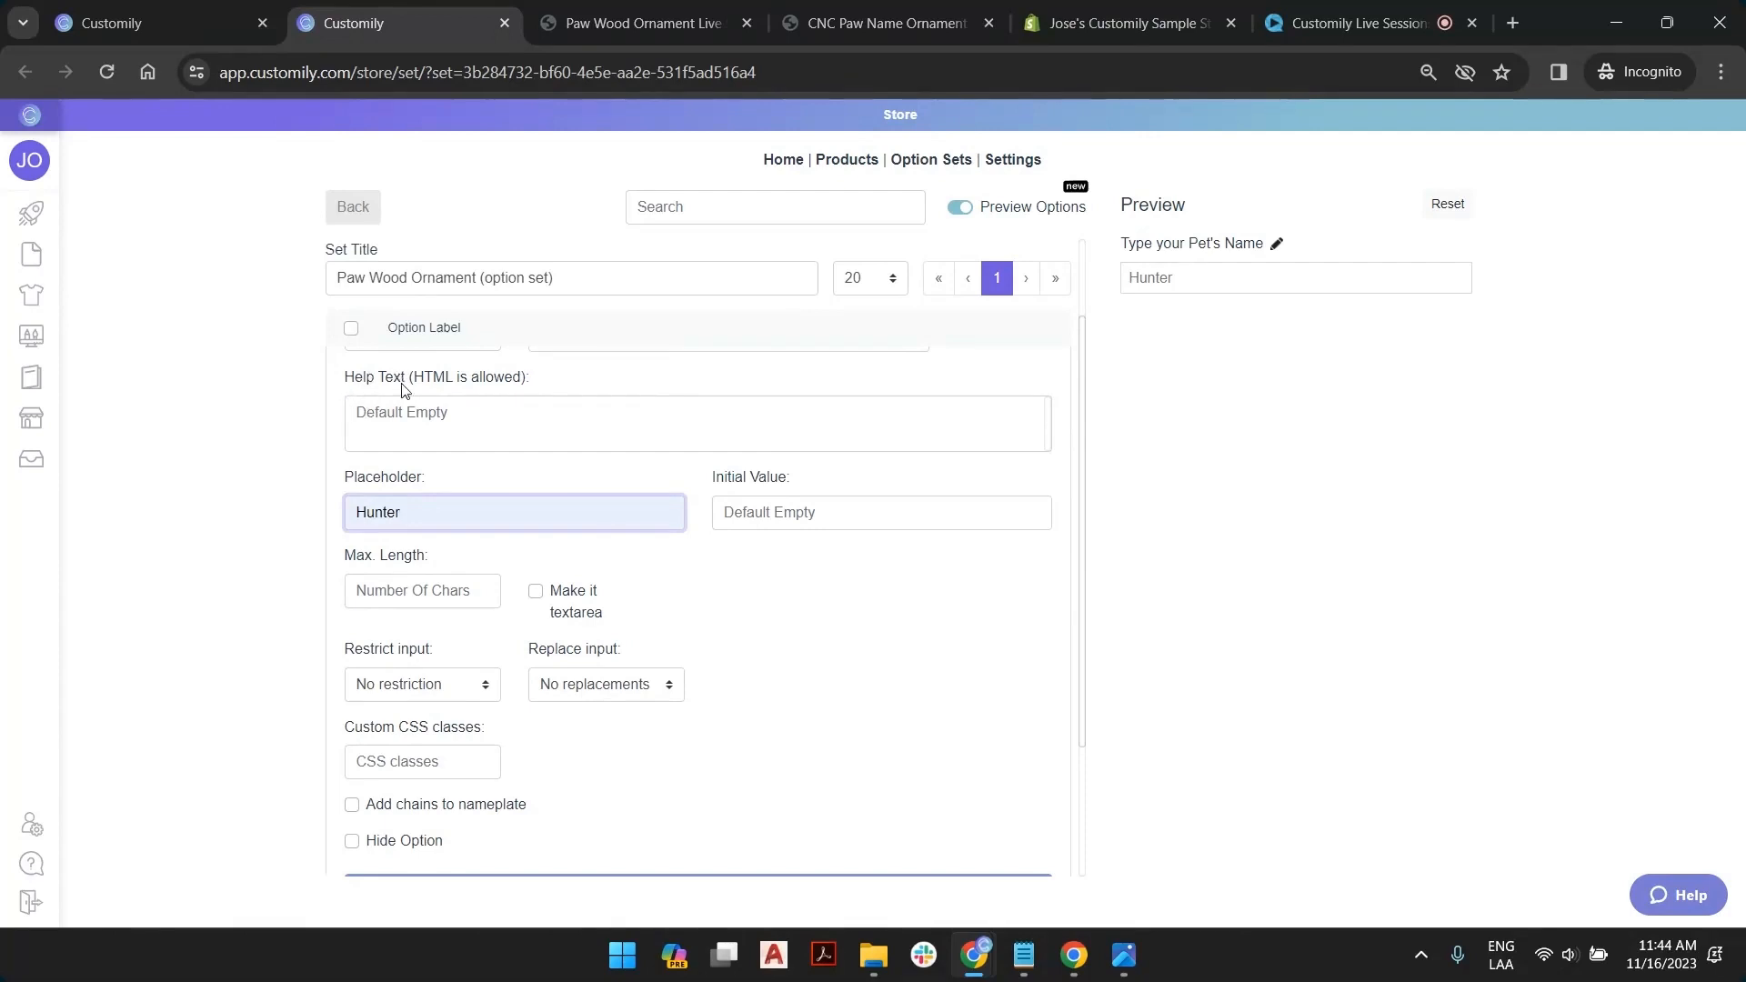
click(401, 415)
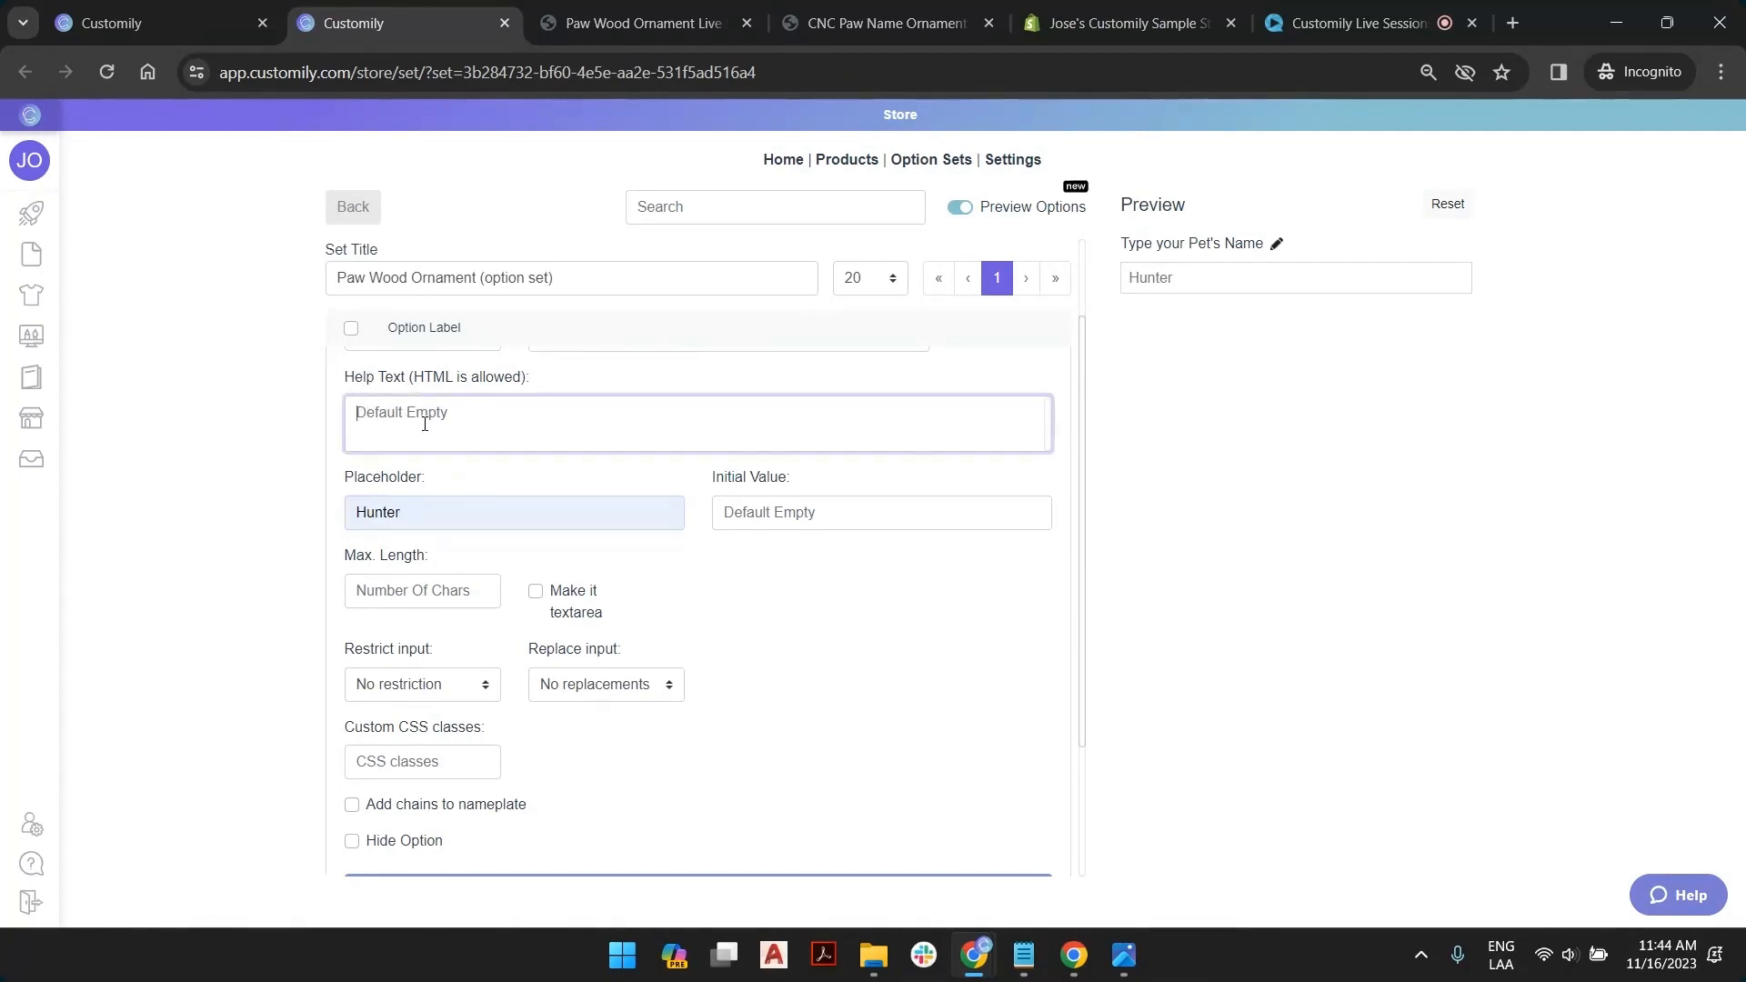
text(fina)
key(BackSpace)
key(BackSpace)
key(BackSpace)
text(Final results may var)
Limit the pet name input to 8 characters and only letters without spaces, and collapse the option
click(413, 594)
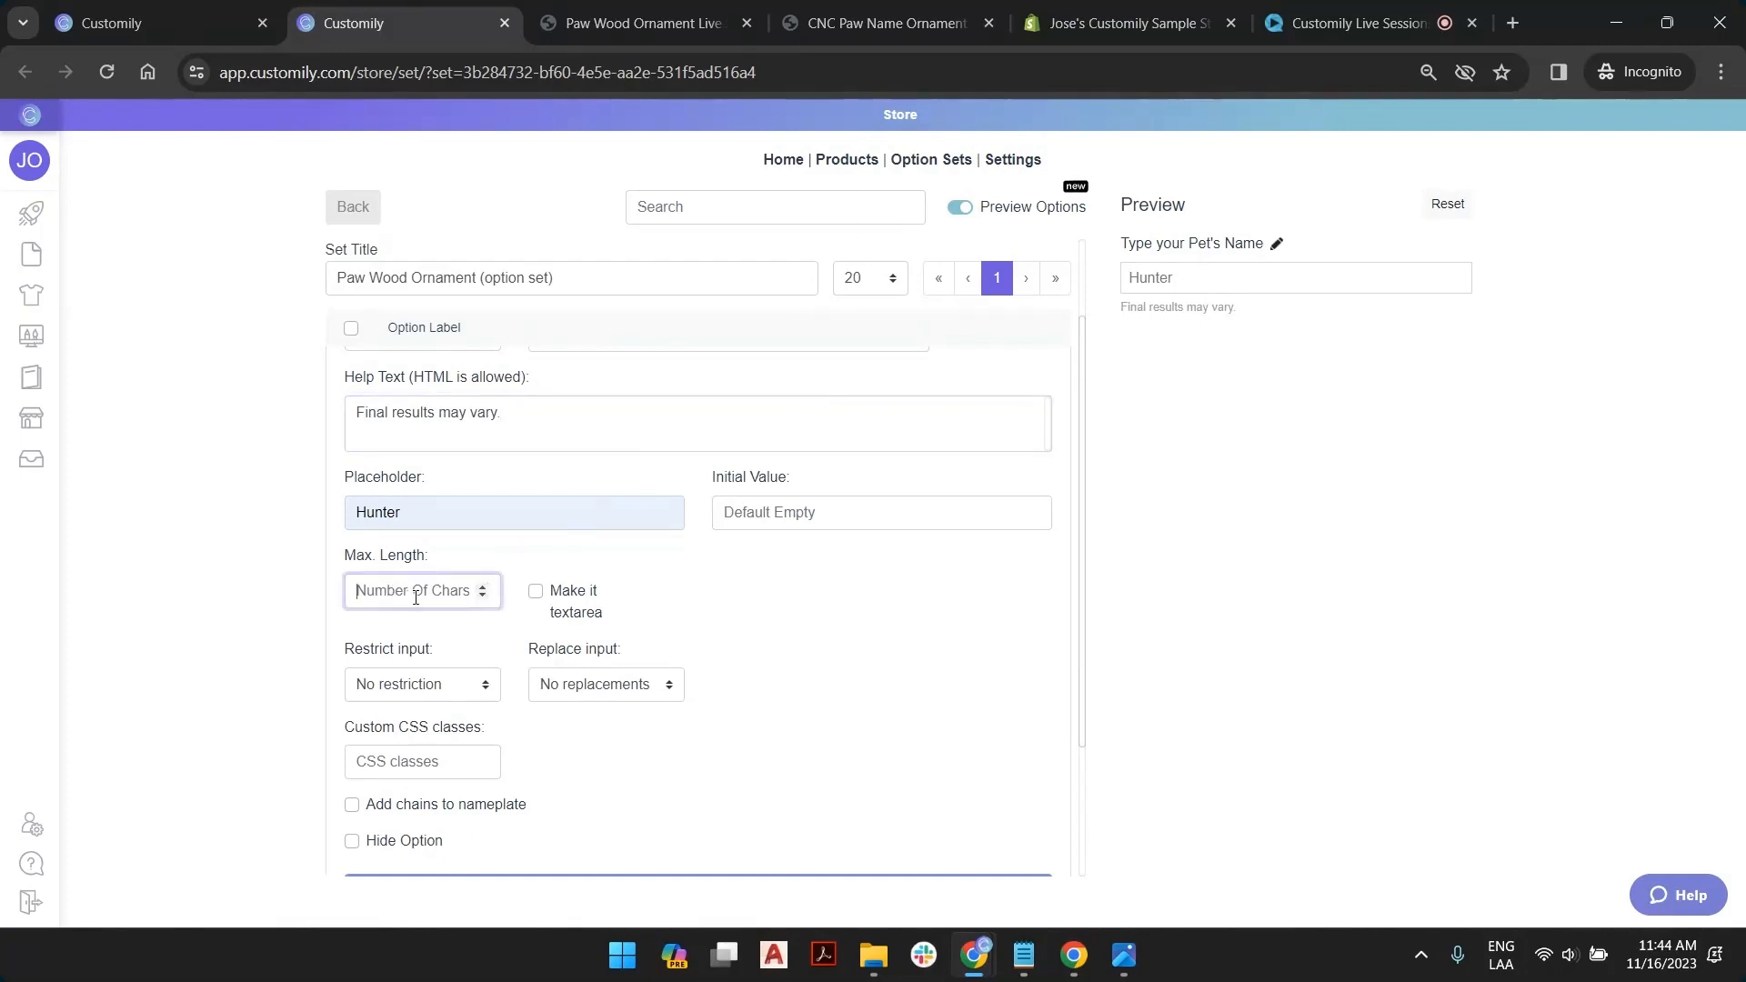
text(8)
click(434, 694)
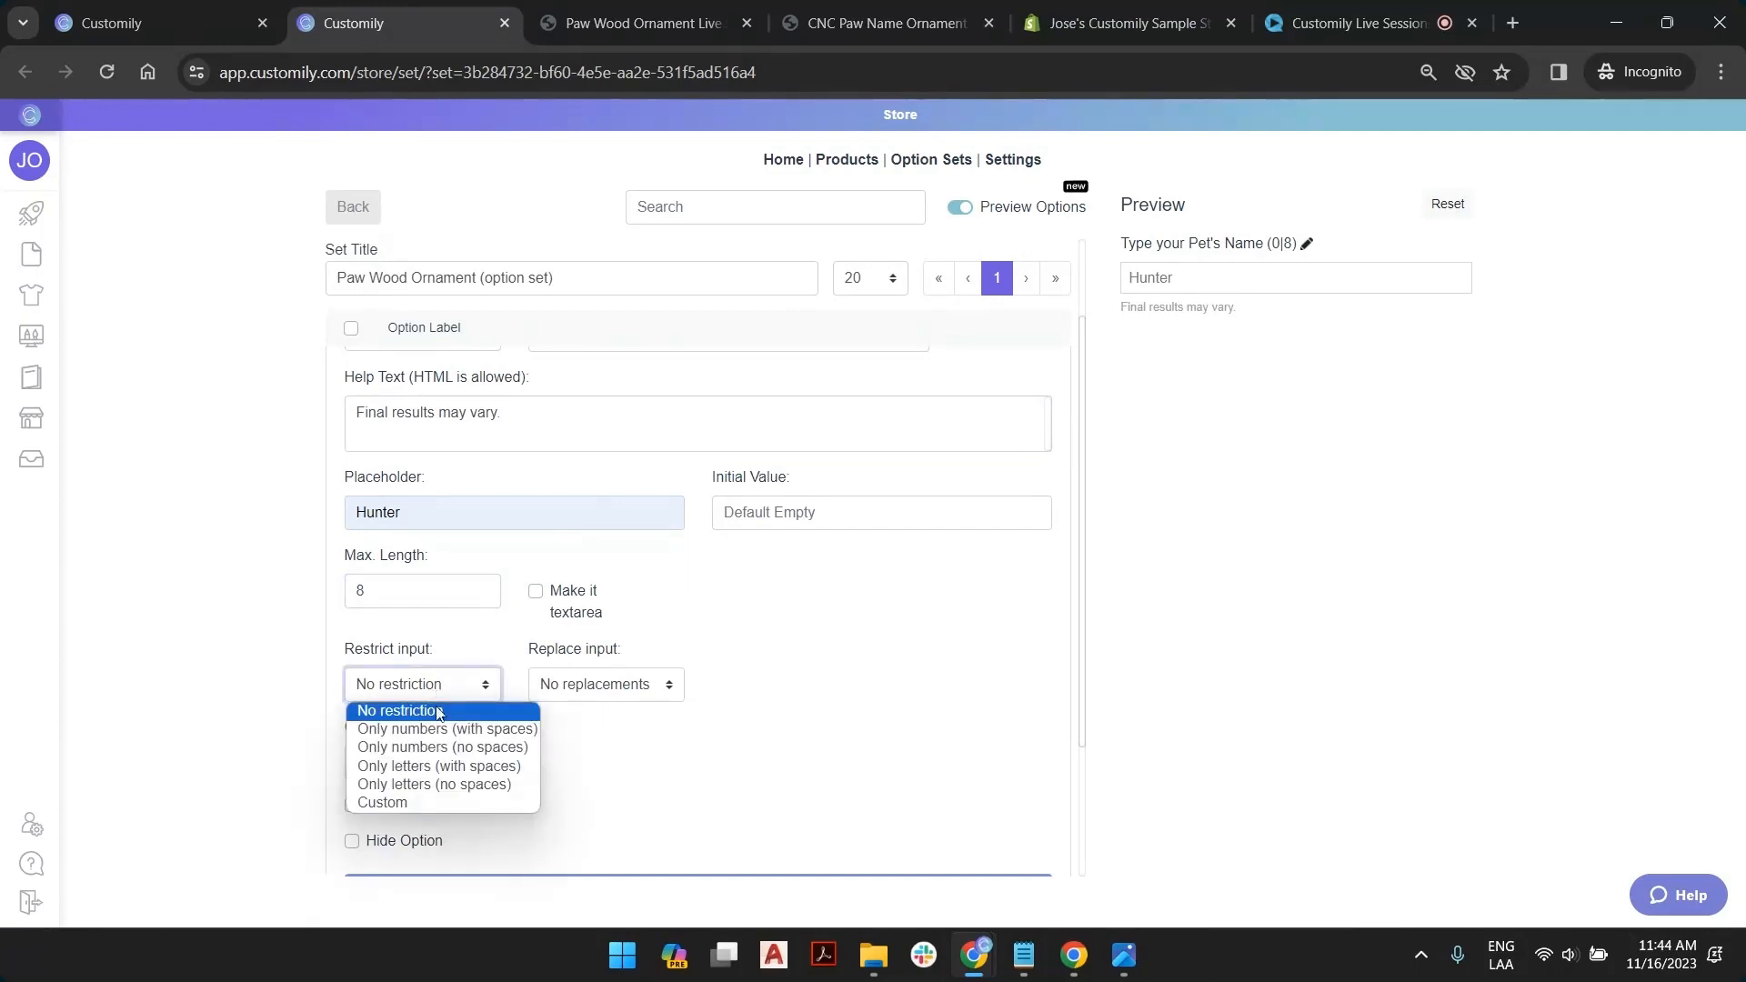
click(472, 788)
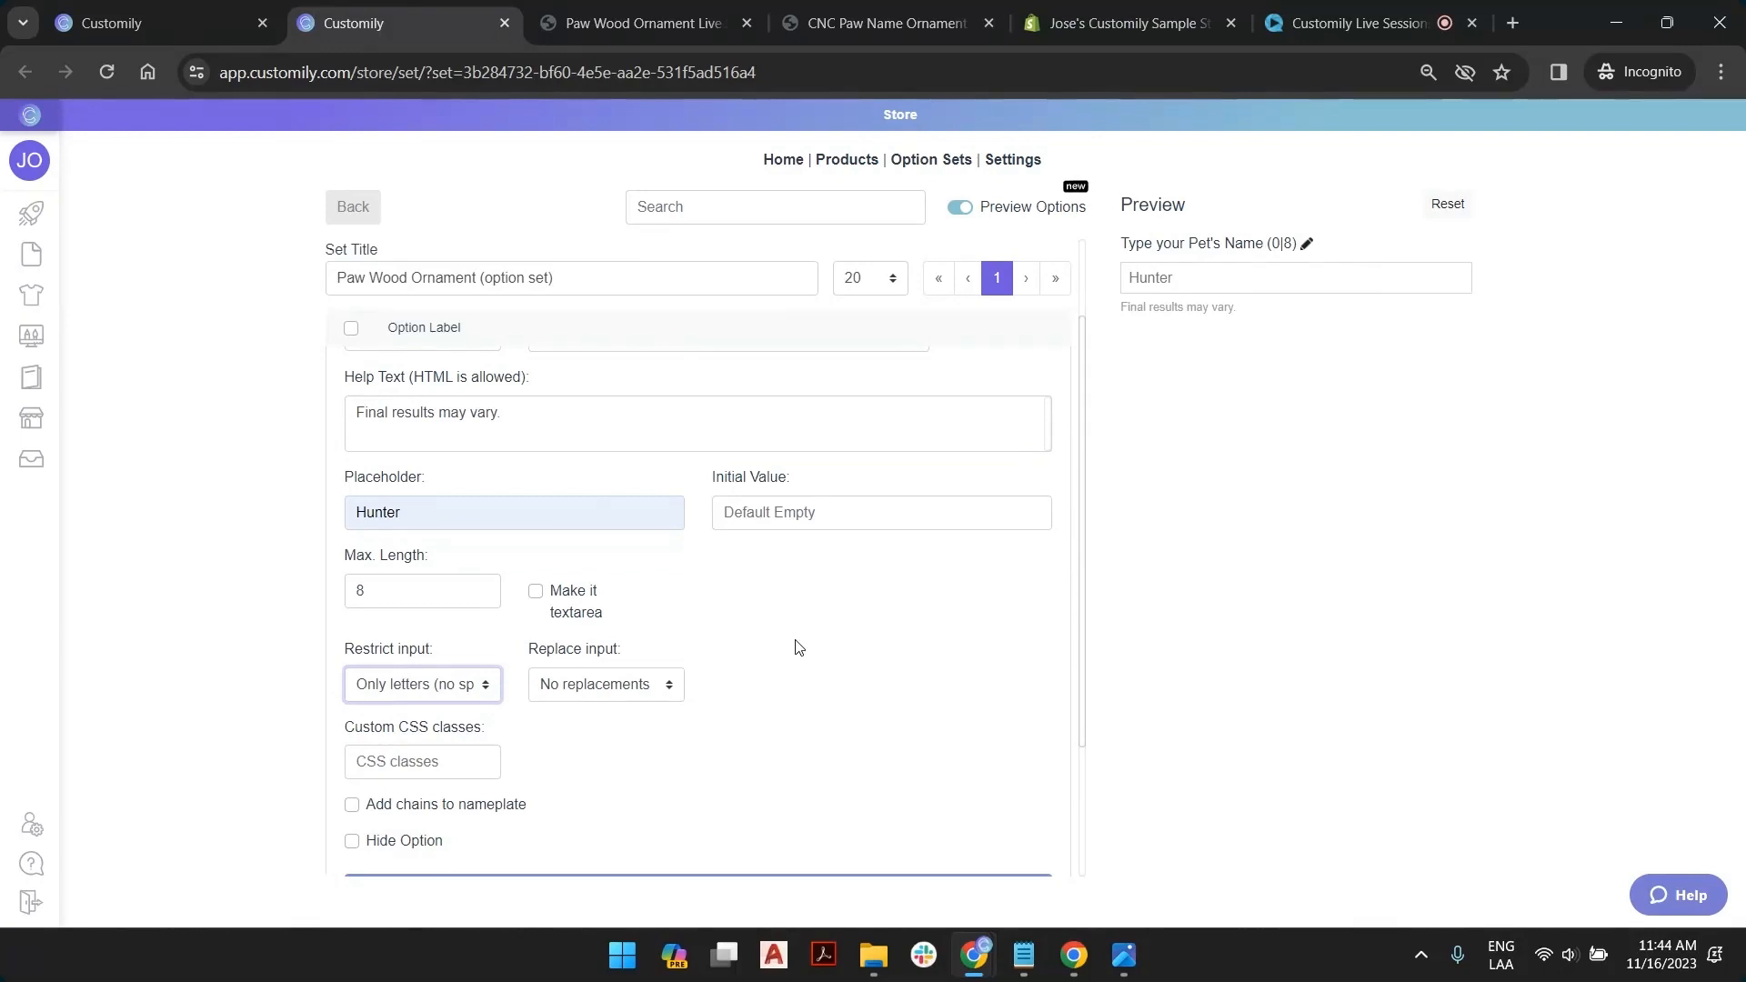
click(843, 651)
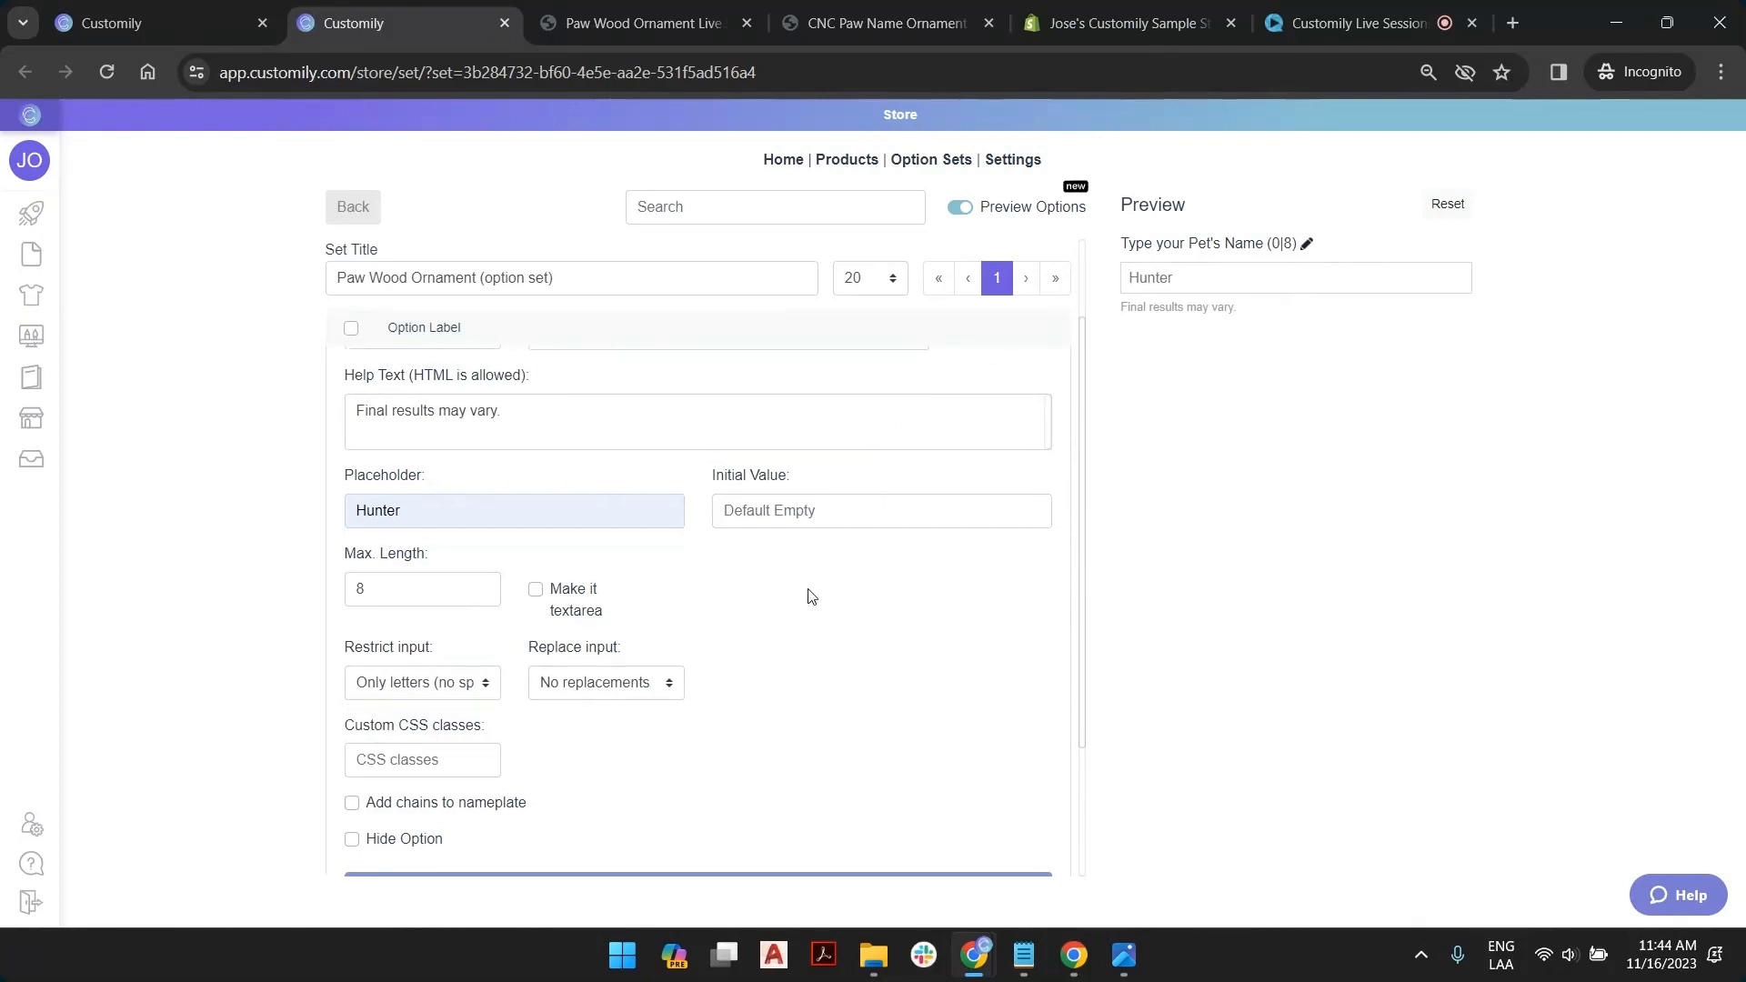
scroll(811, 592, down, 3)
scroll(810, 592, up, 4)
click(676, 375)
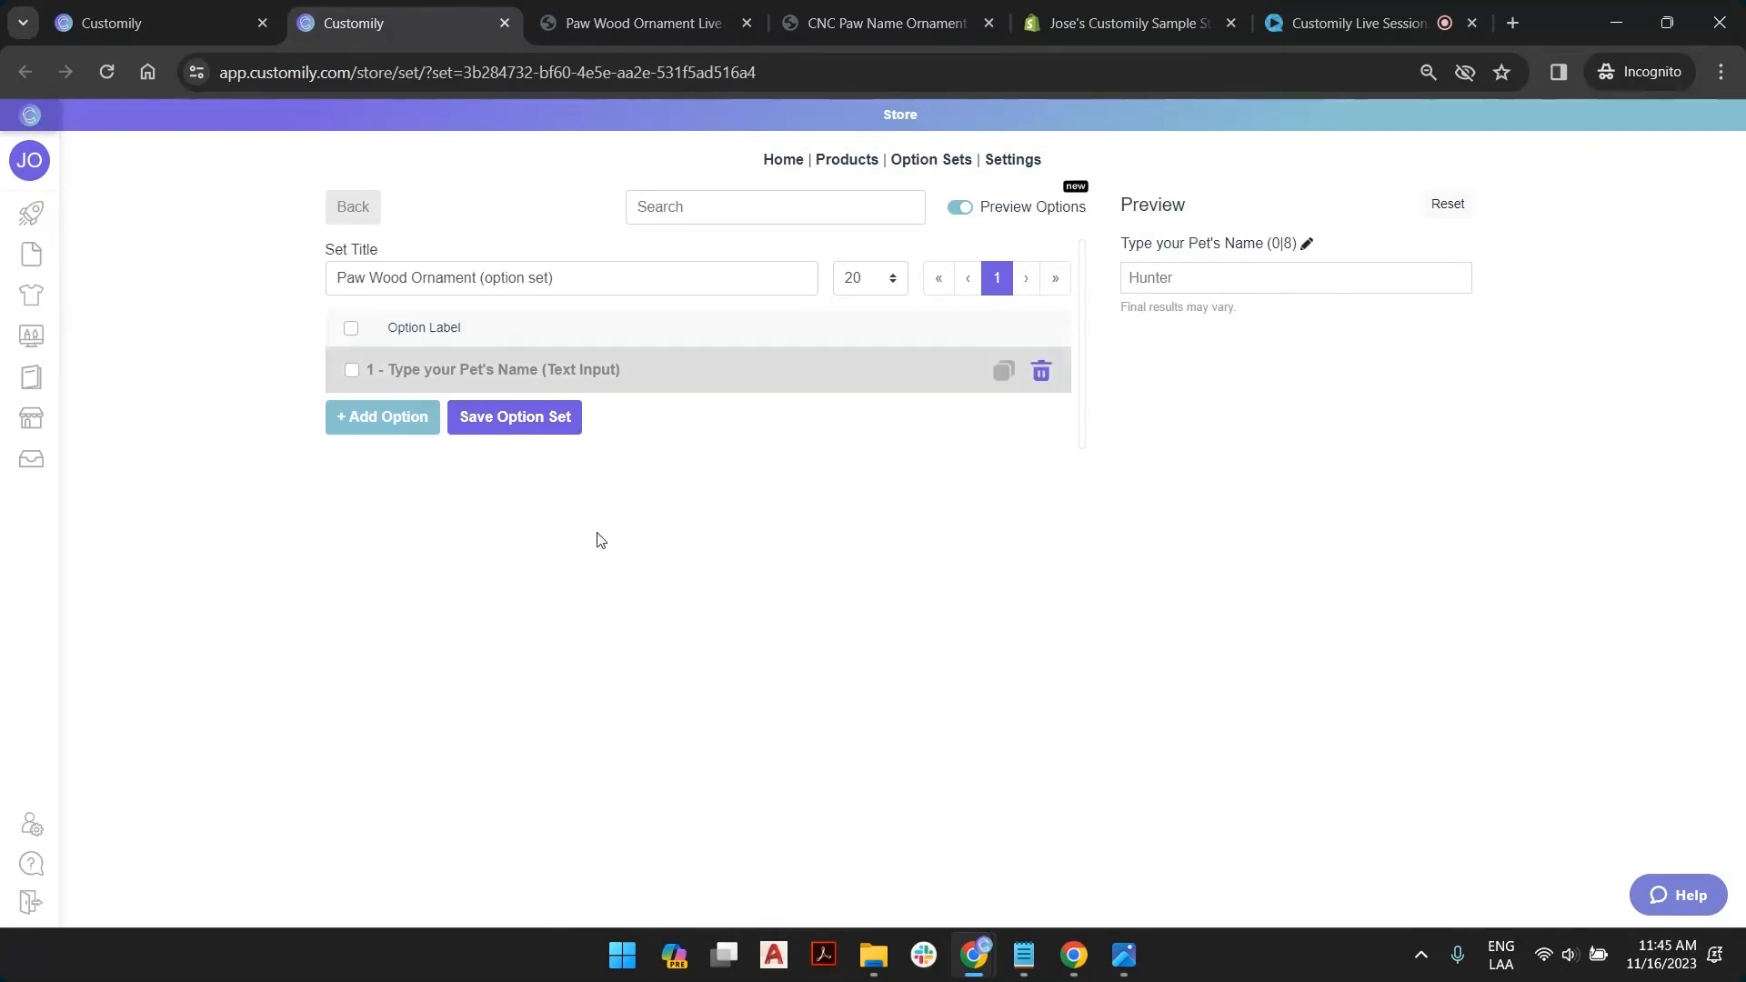
Add a second option to the option set and expand its settings
click(397, 429)
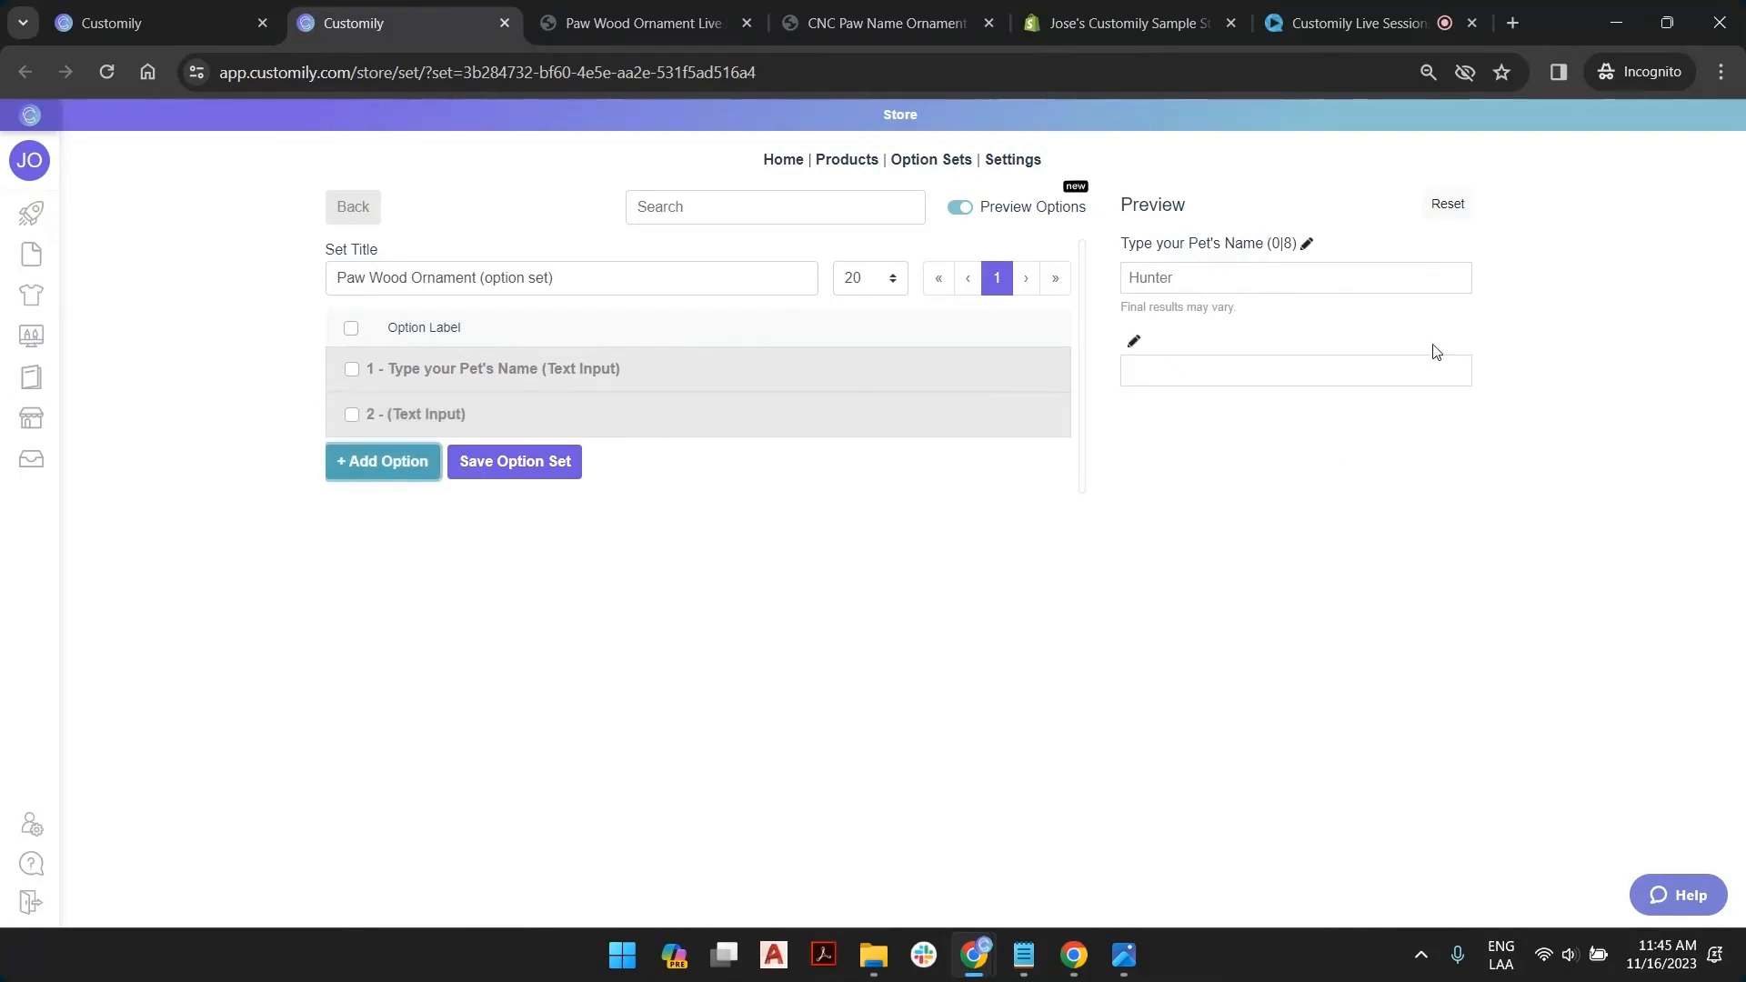
click(446, 416)
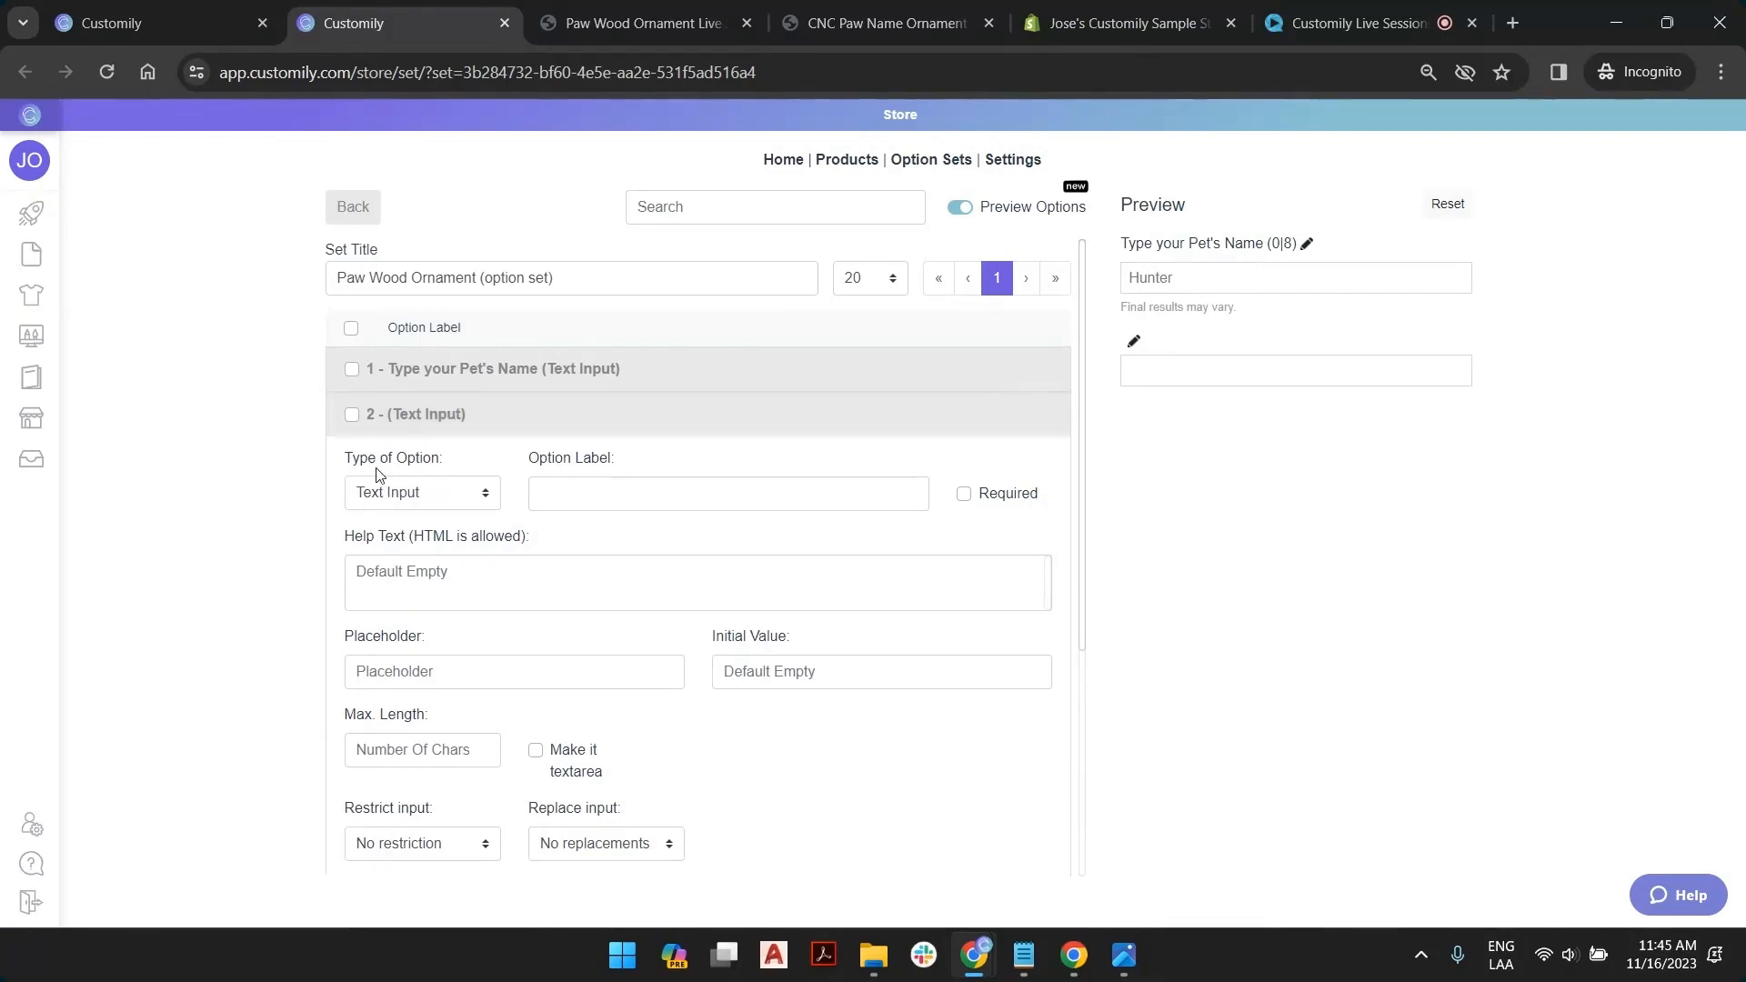
Try the Dropdown, Swatch and Image Upload types for the second option, adding and removing a swatch value
click(405, 493)
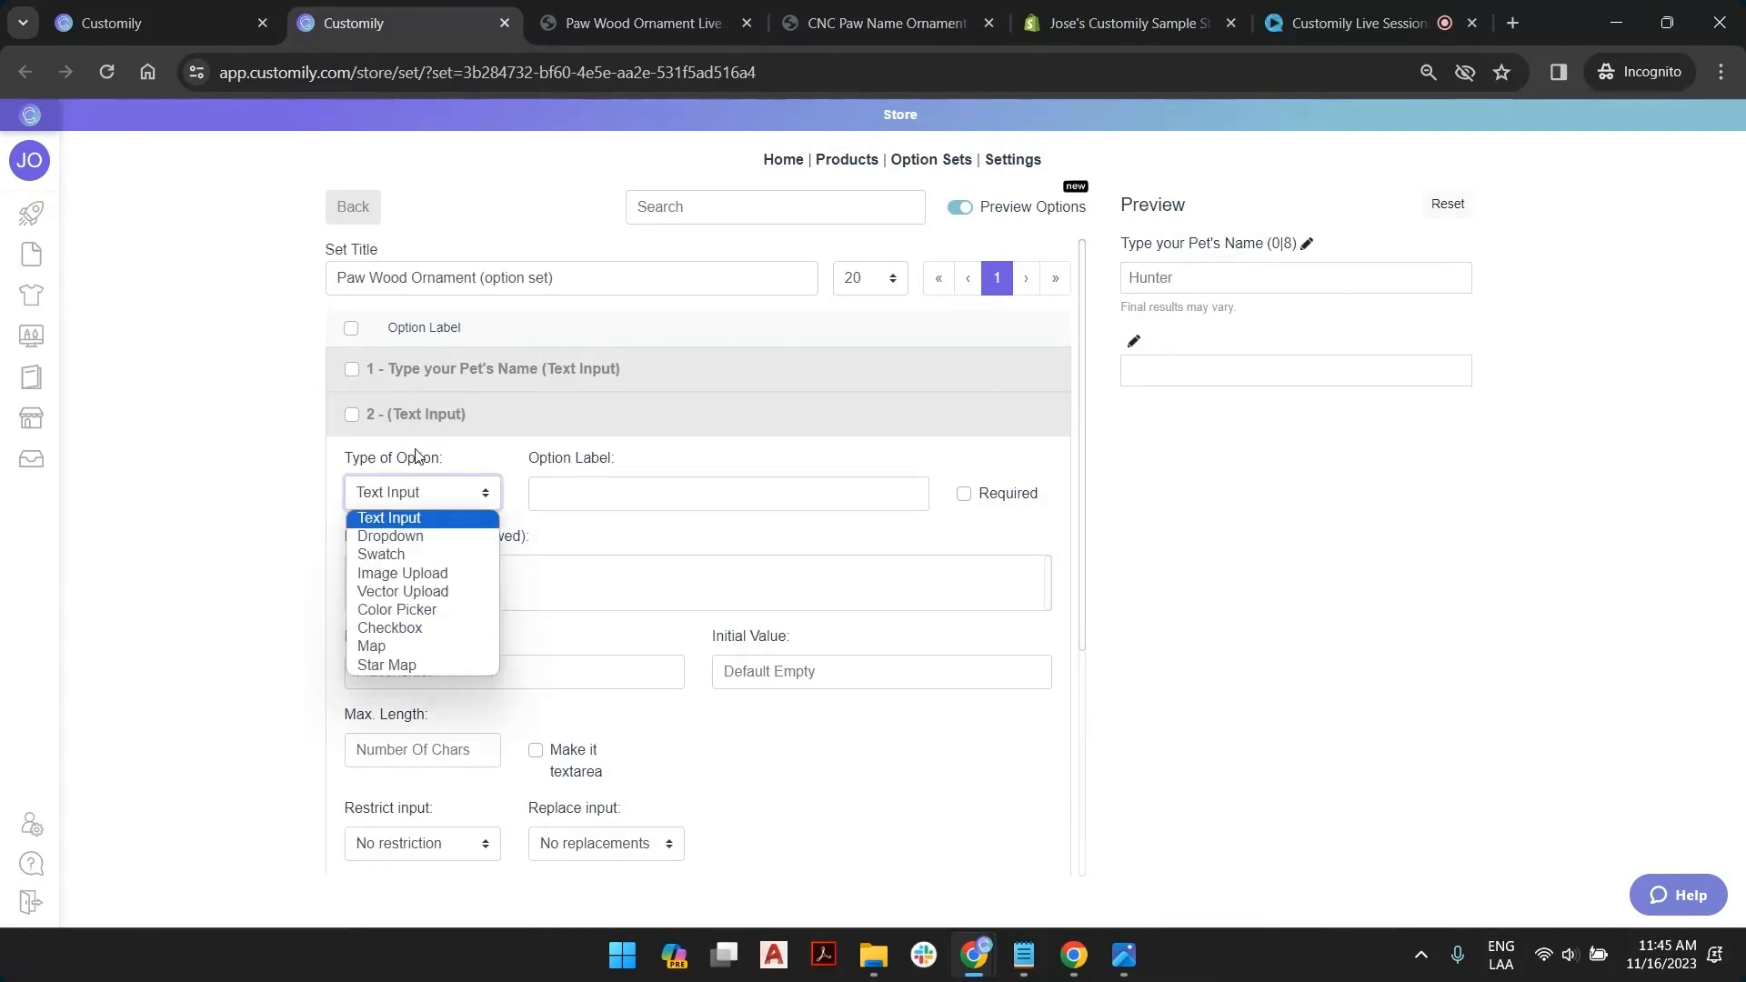
click(404, 537)
click(421, 498)
click(409, 555)
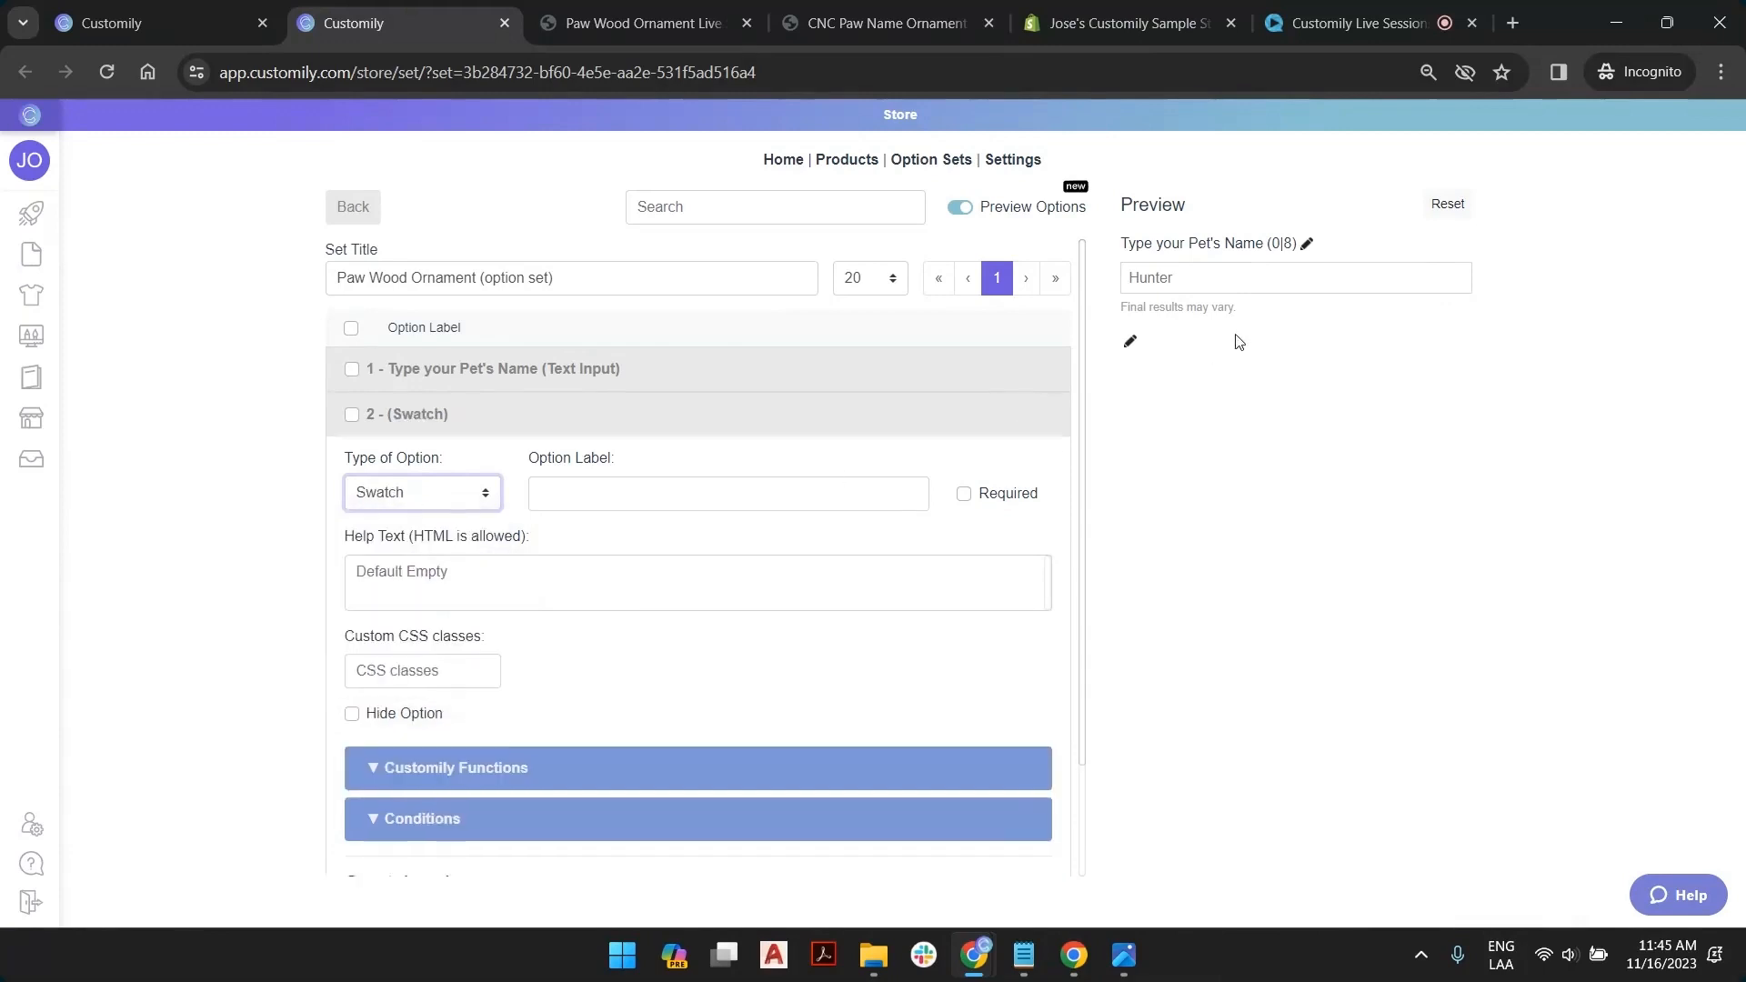
scroll(646, 826, down, 2)
click(669, 789)
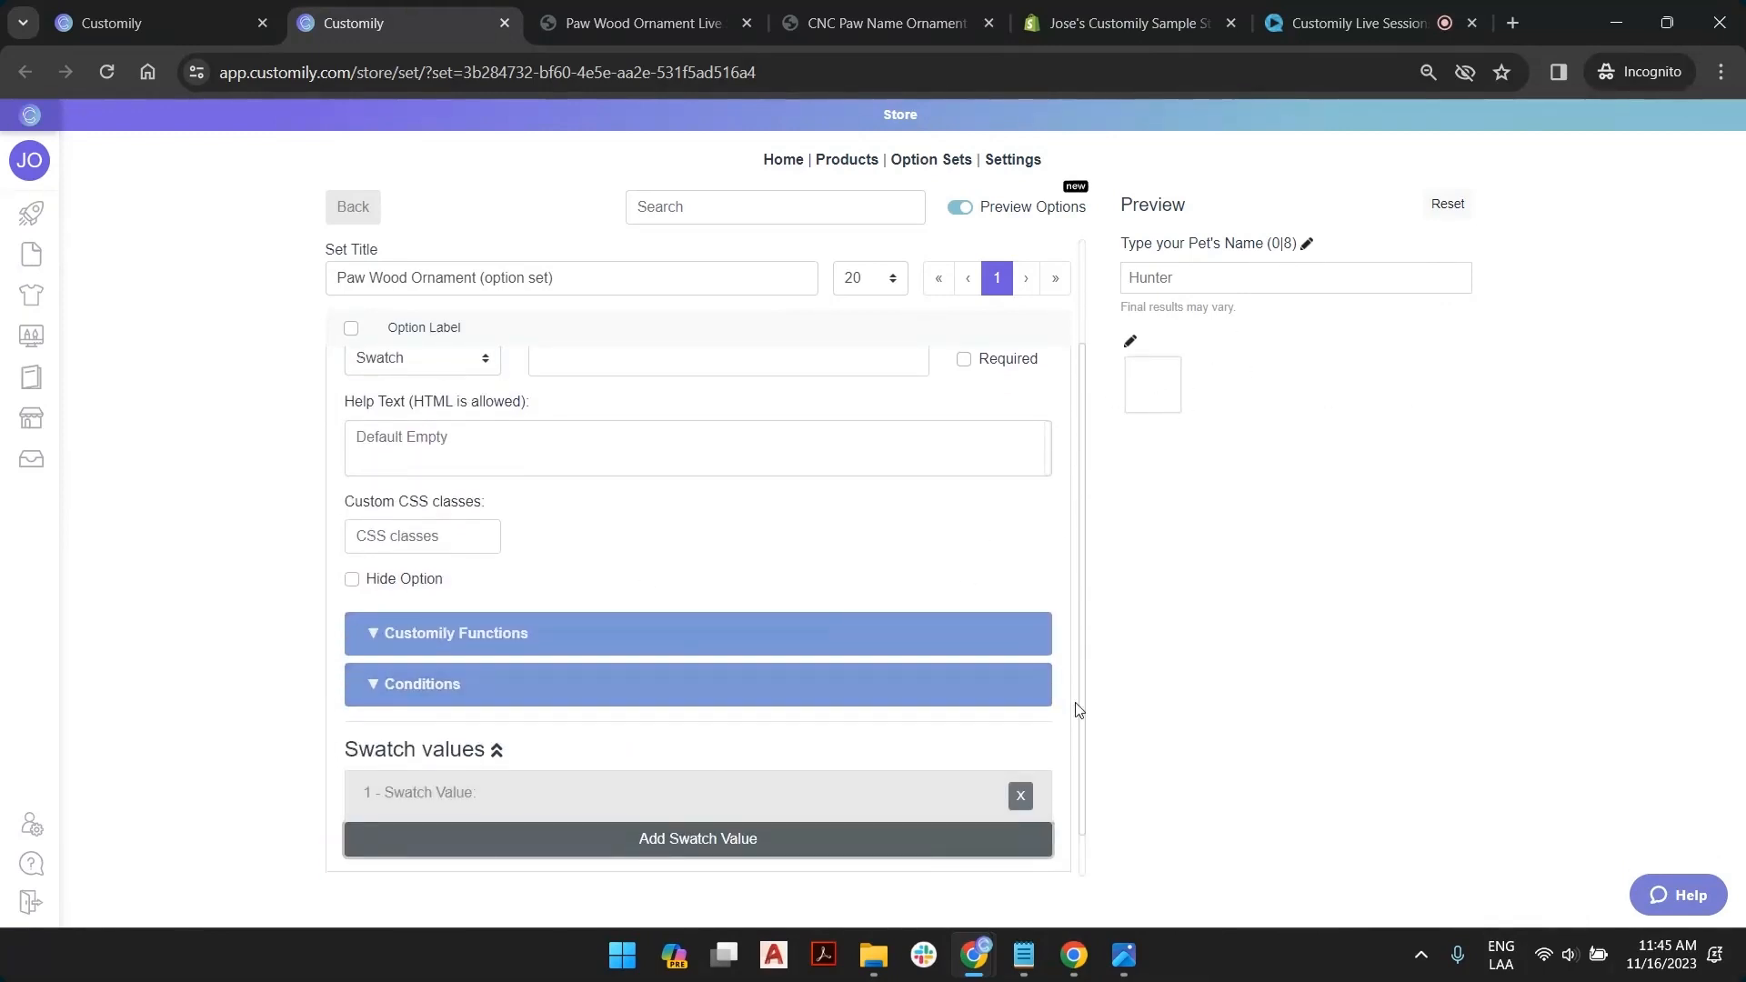
click(1020, 796)
scroll(501, 499, up, 2)
click(439, 494)
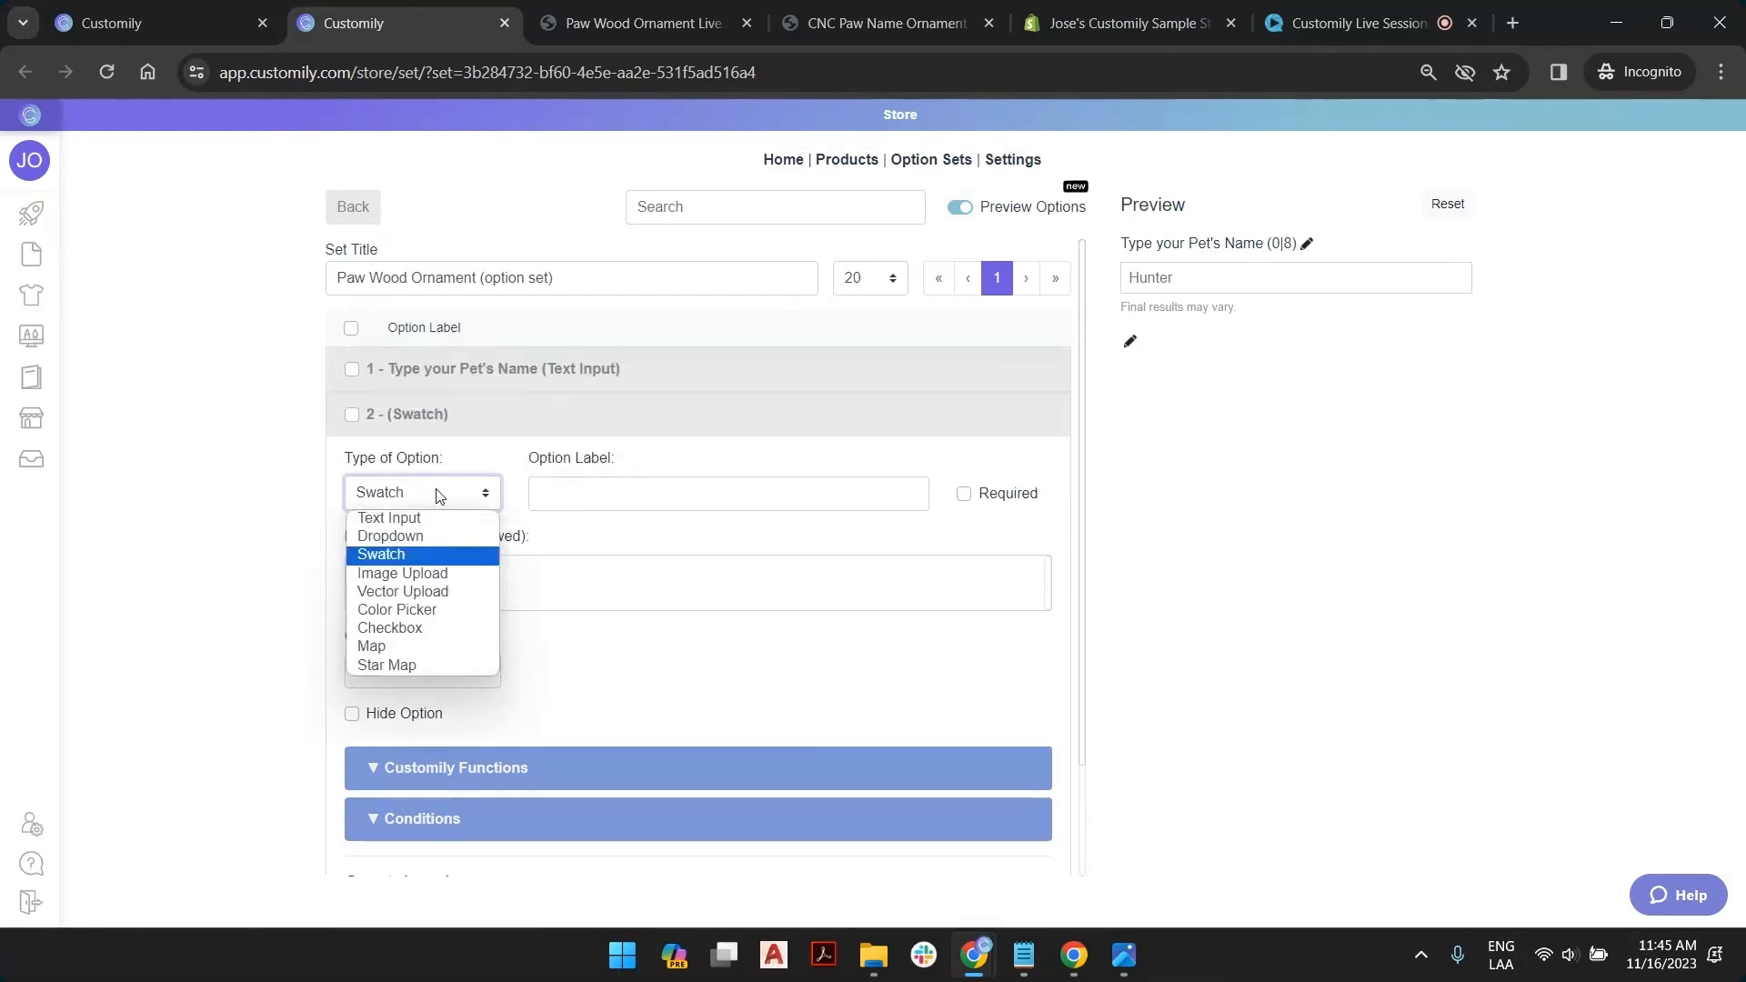
click(440, 574)
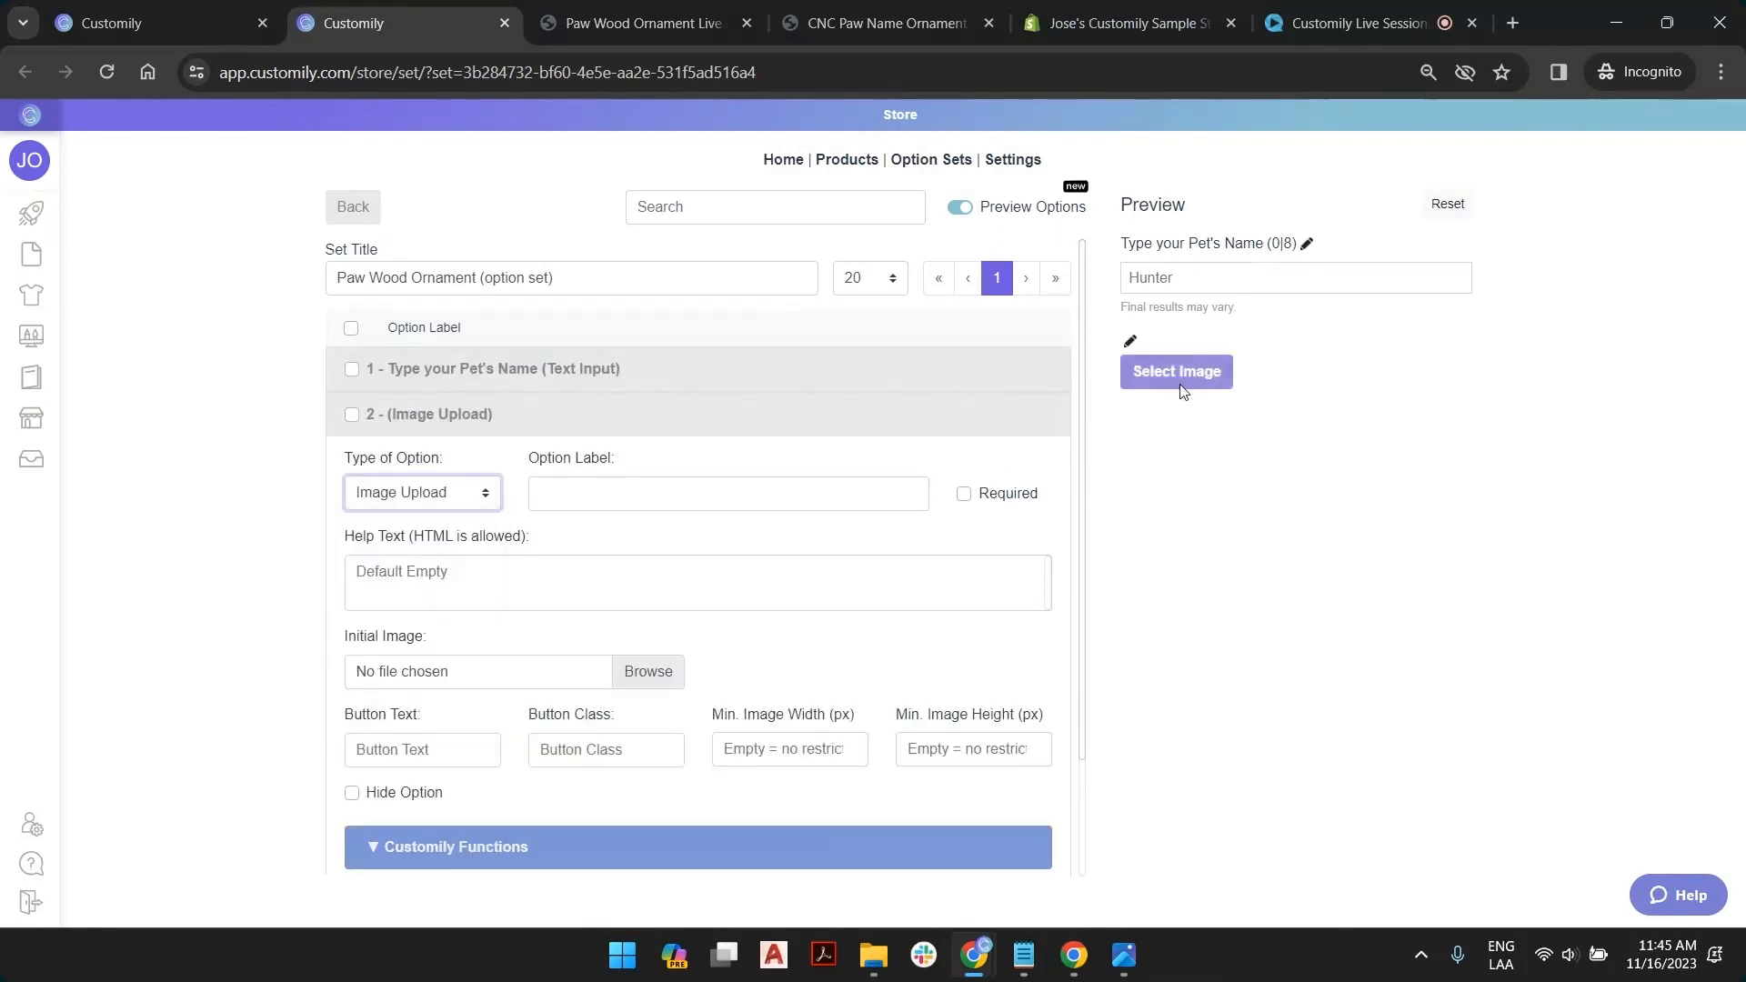
Make the second option a Checkbox labelled "Don't like the preview? Request a custom design"
click(445, 494)
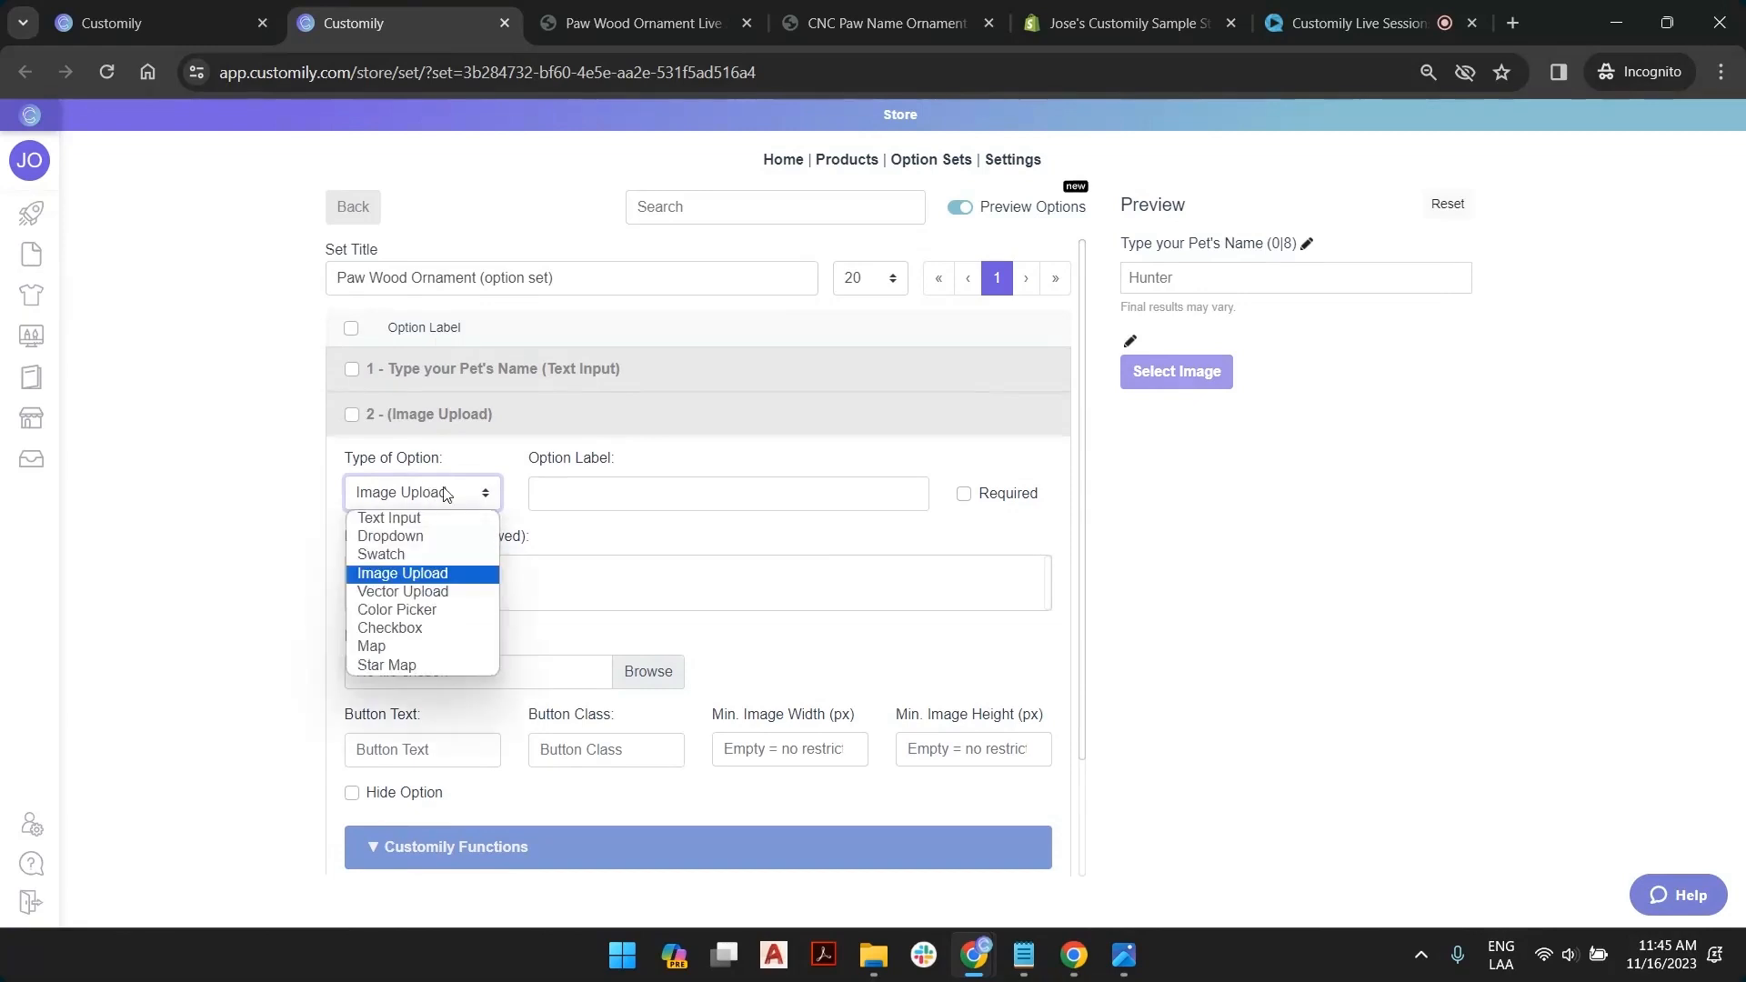
click(430, 631)
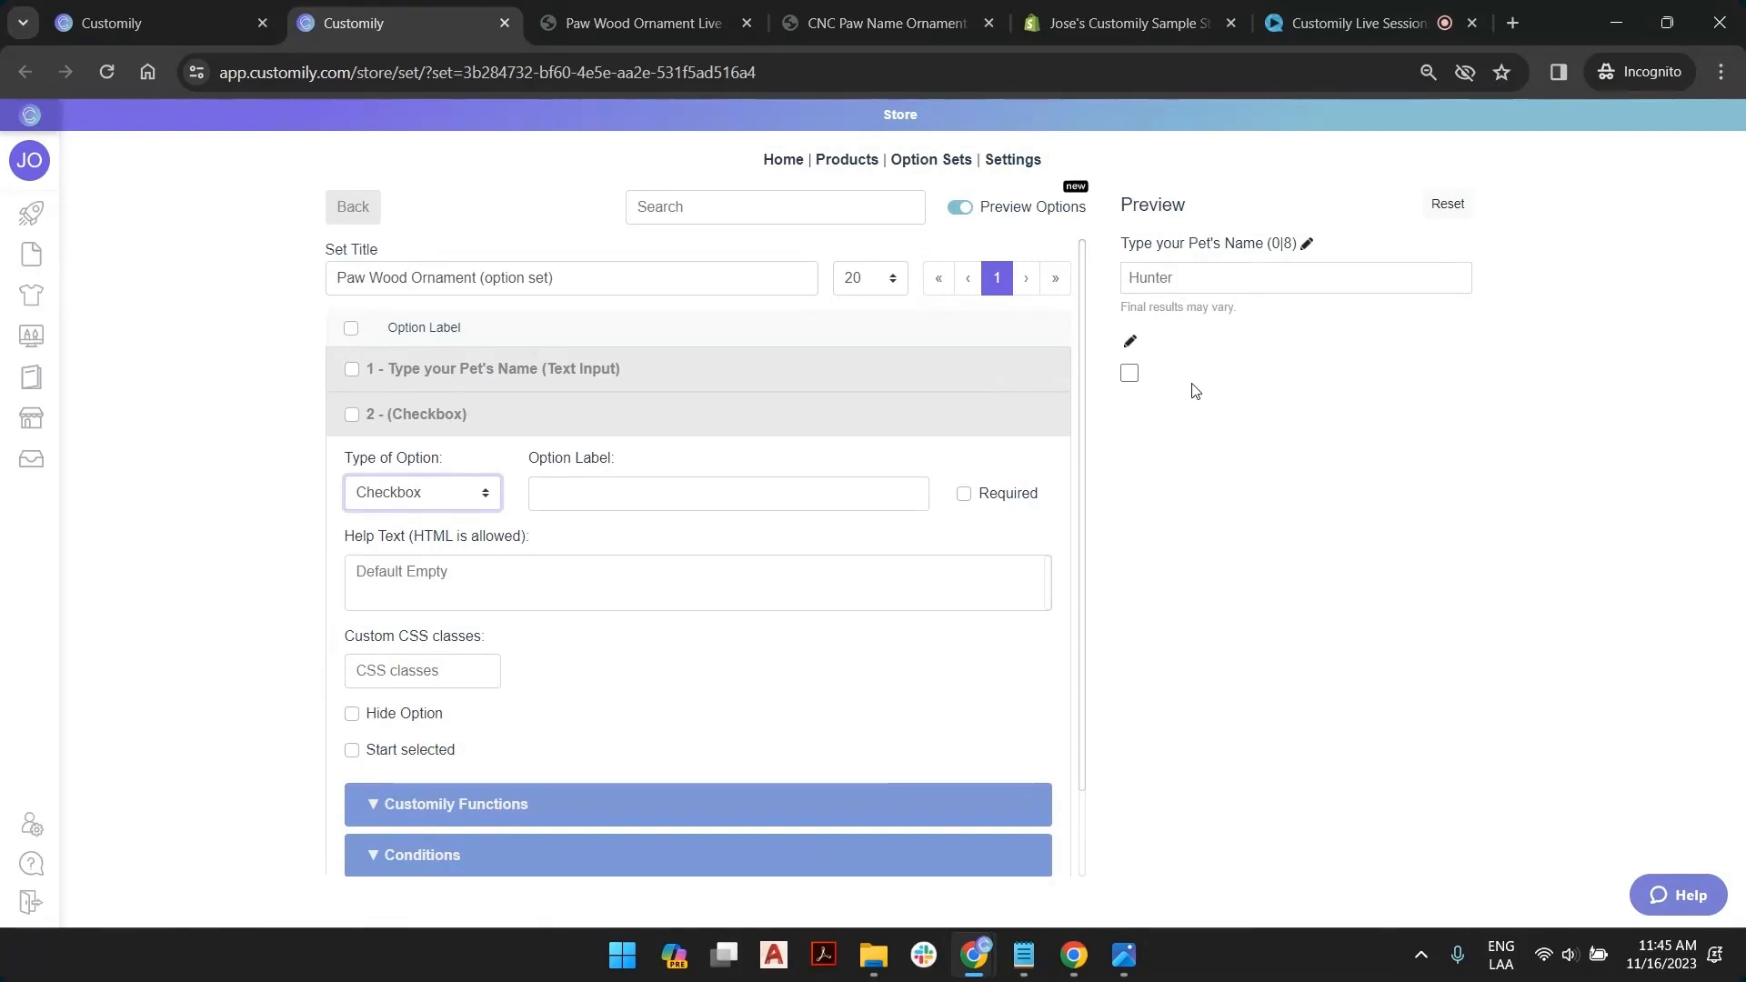
click(598, 494)
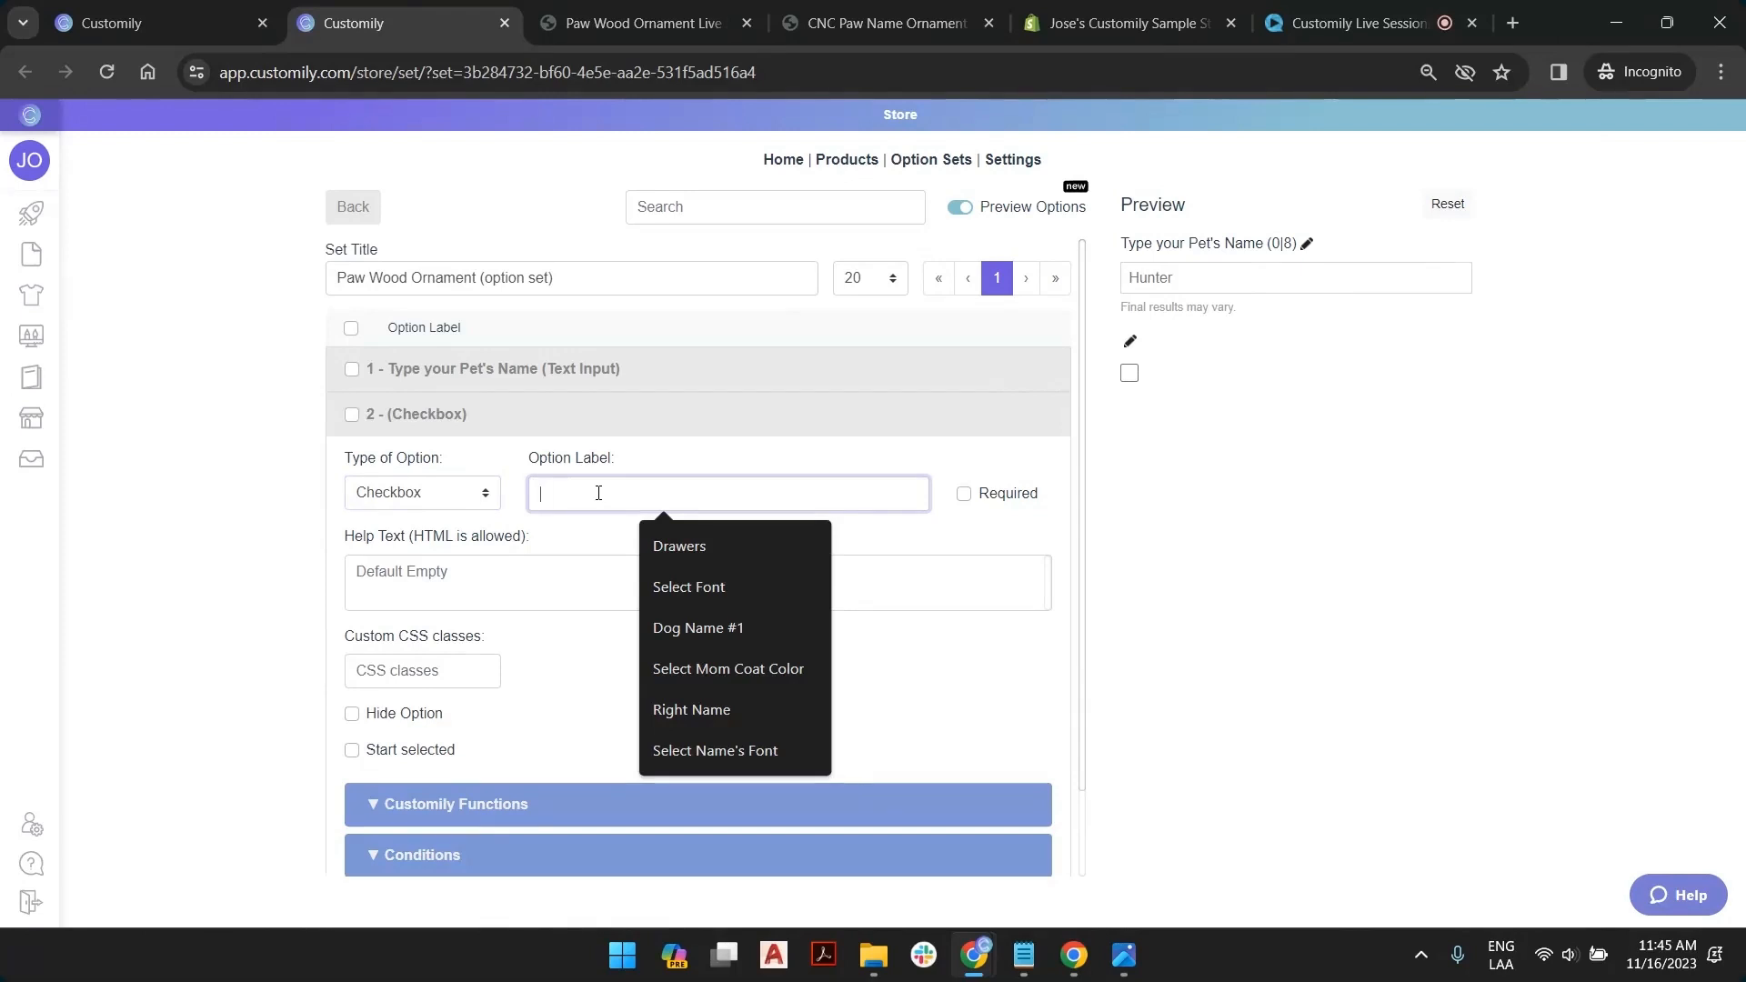
text(Don't l)
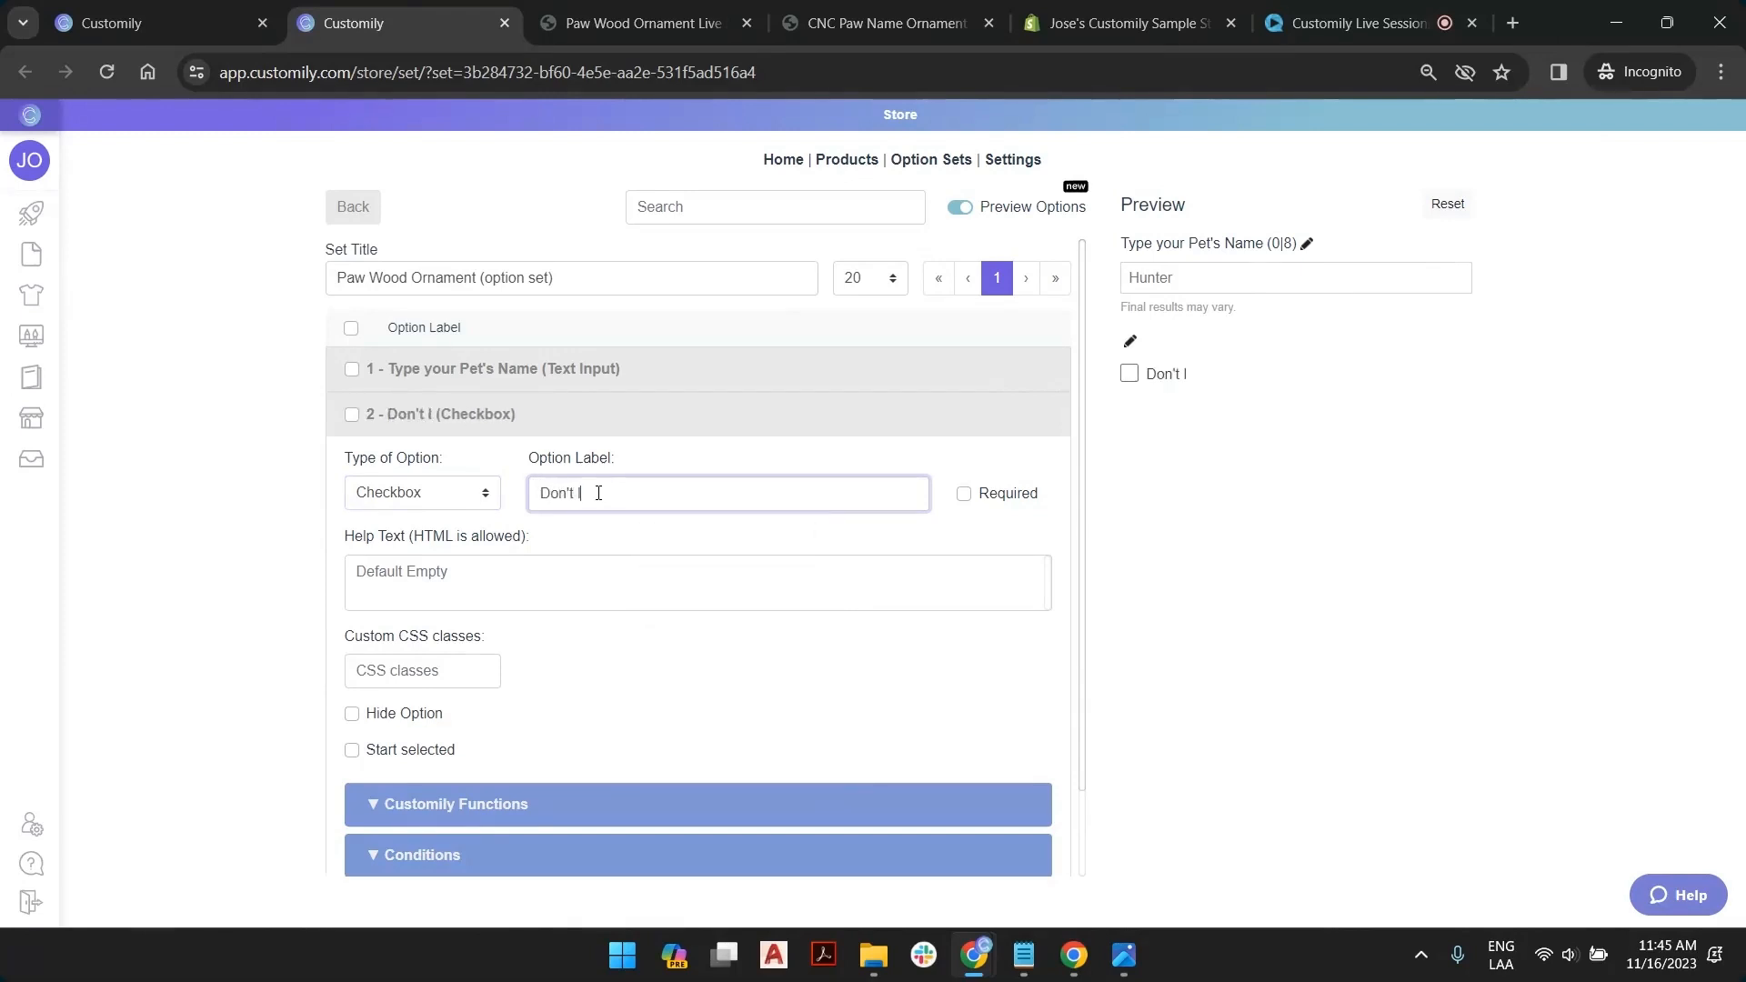
text(ike the preview)
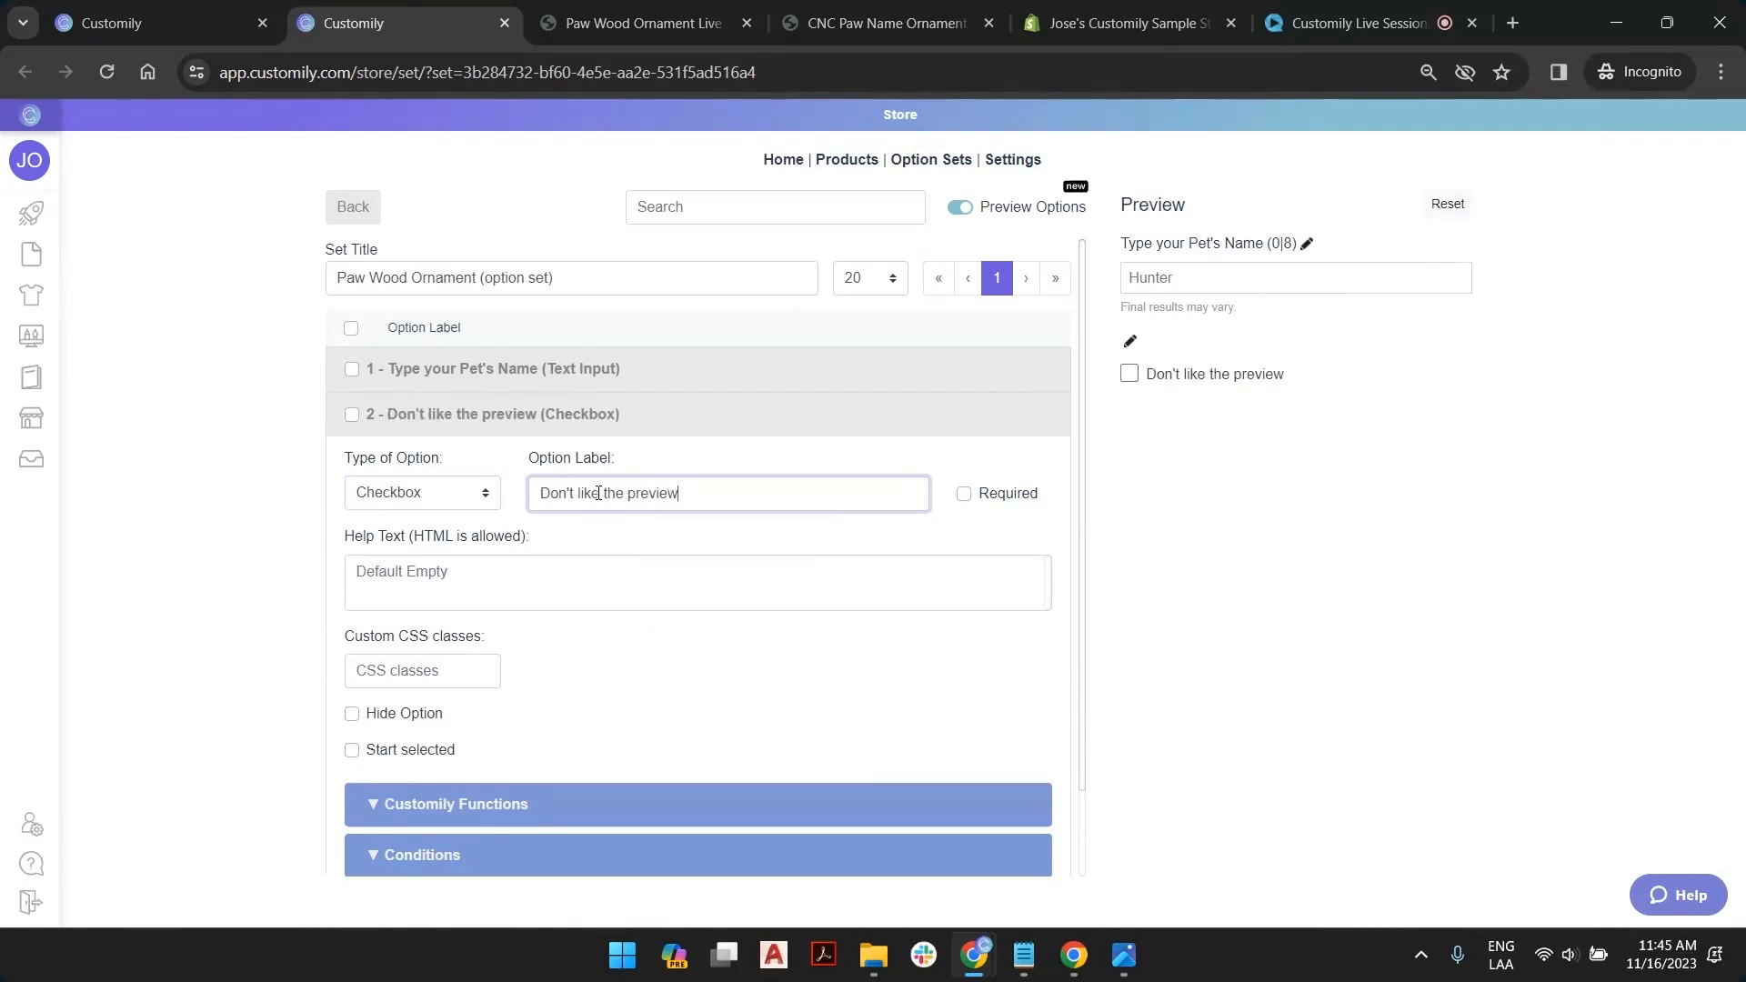
text(? QRw)
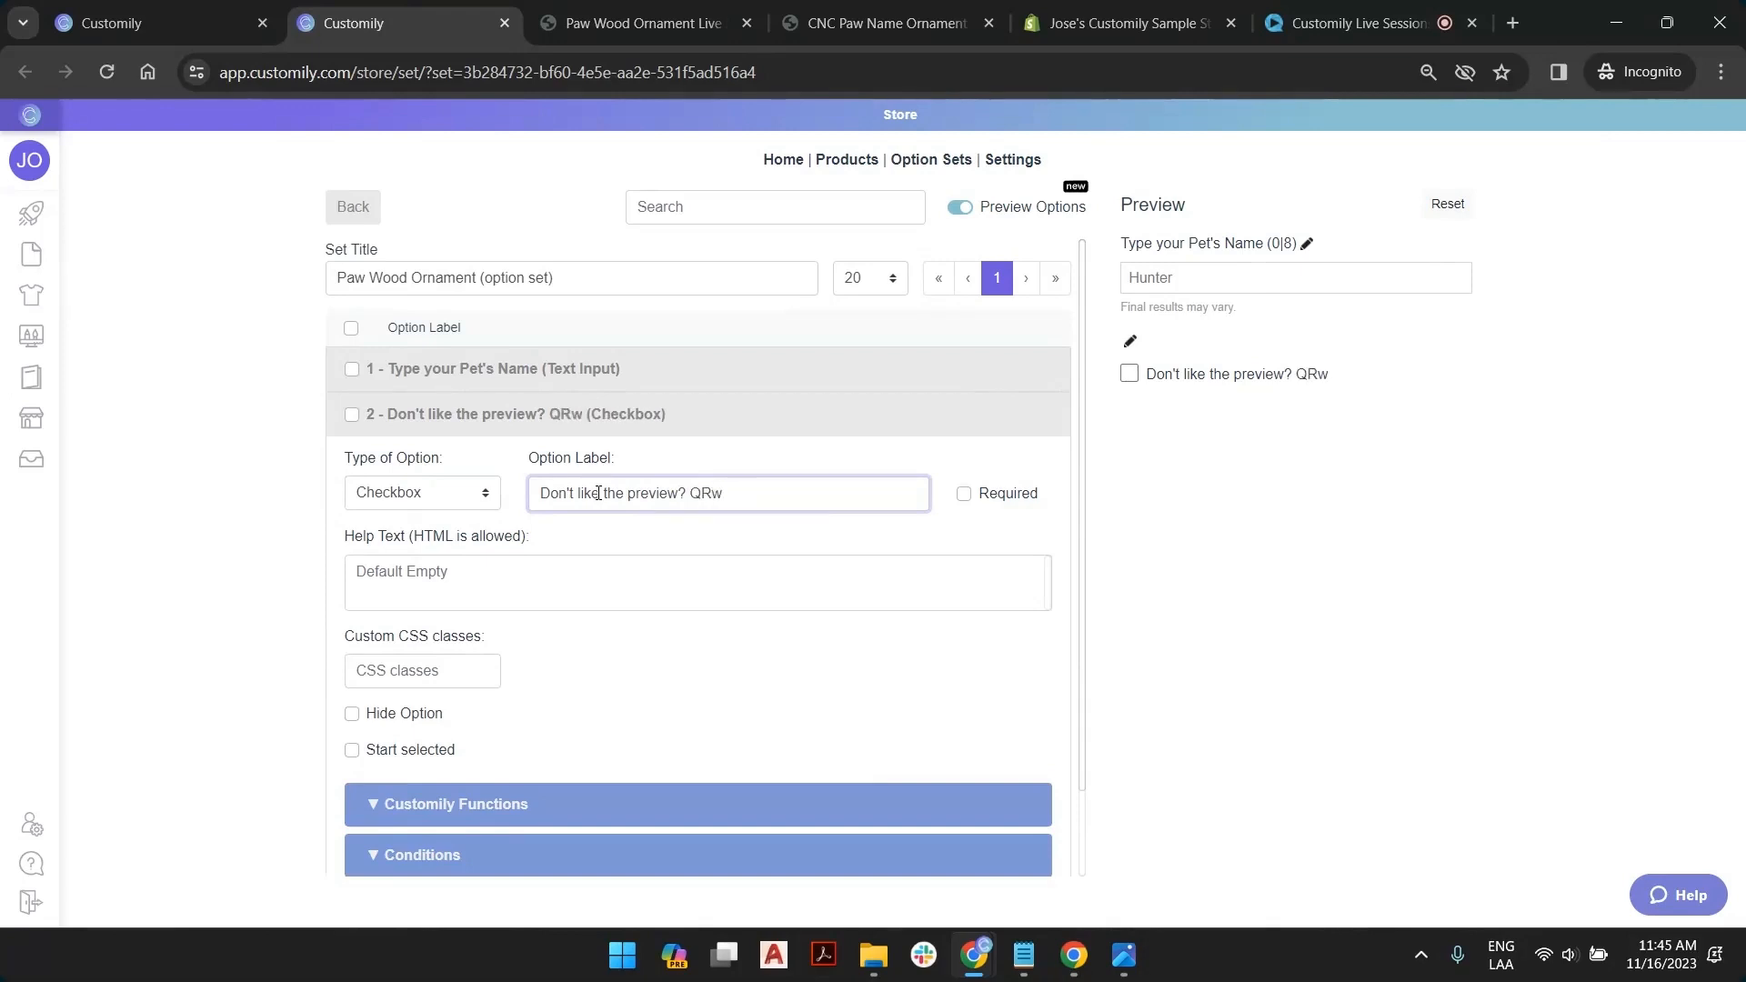
key(BackSpace)
key(BackSpace)
key(BackSpace)
text(Request a )
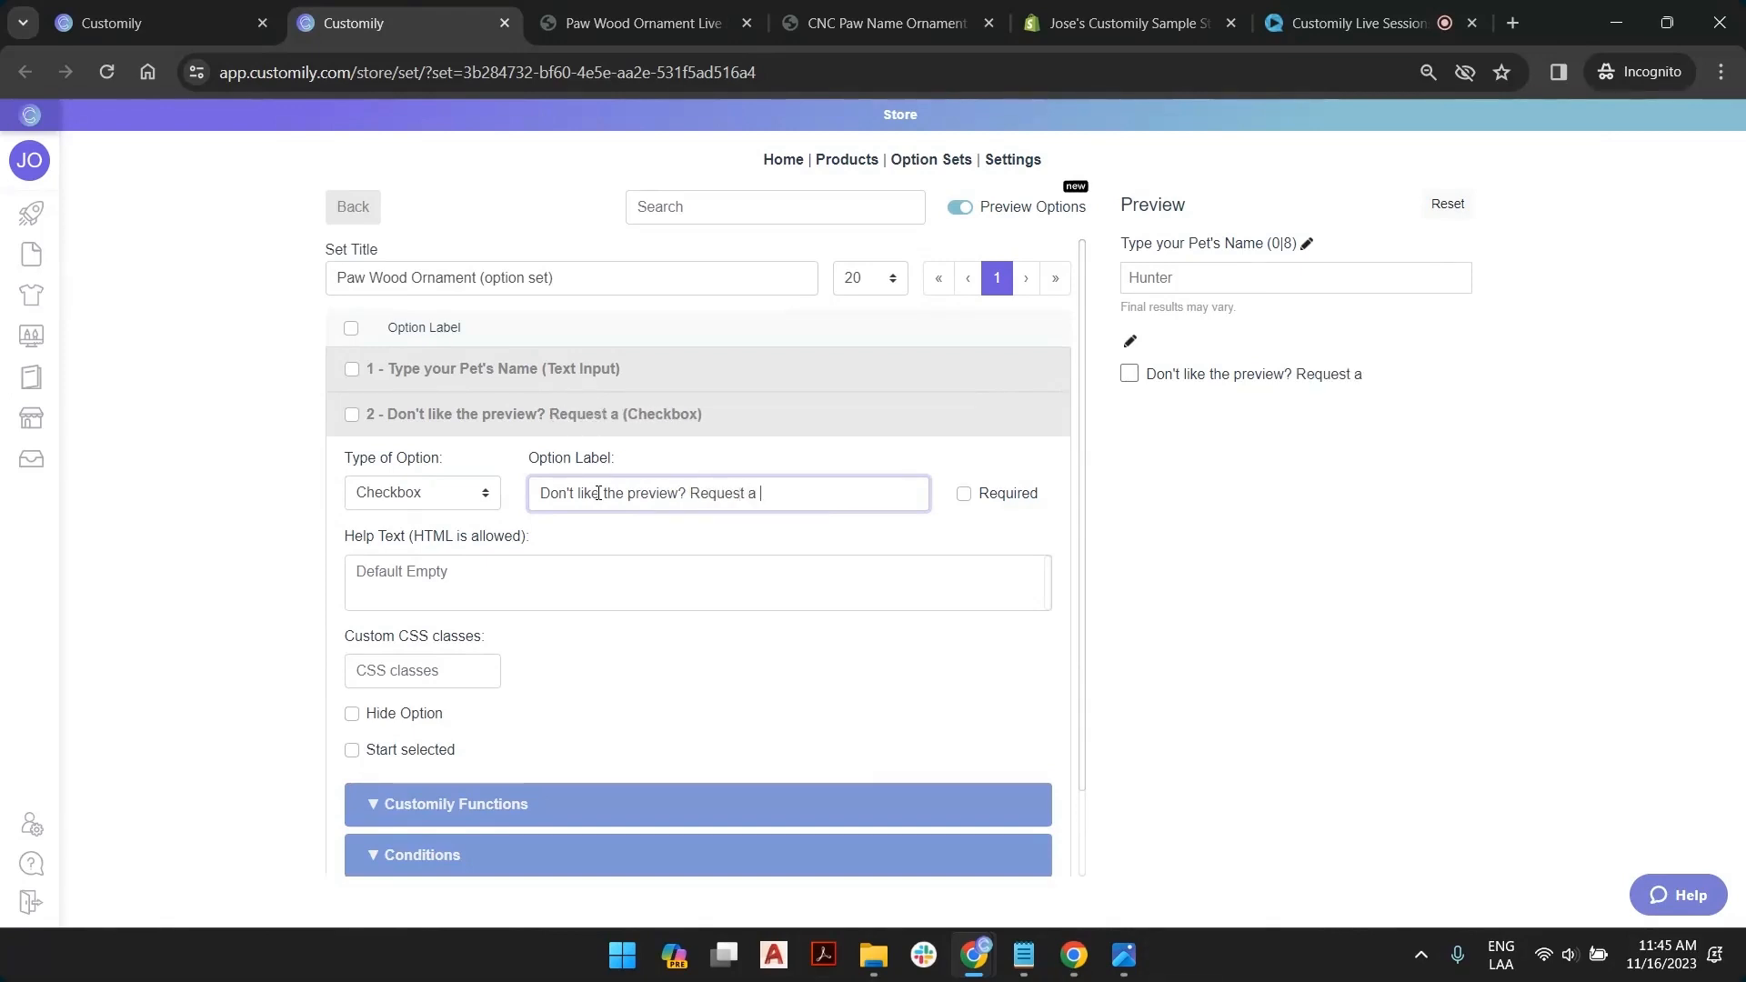
text(custom design)
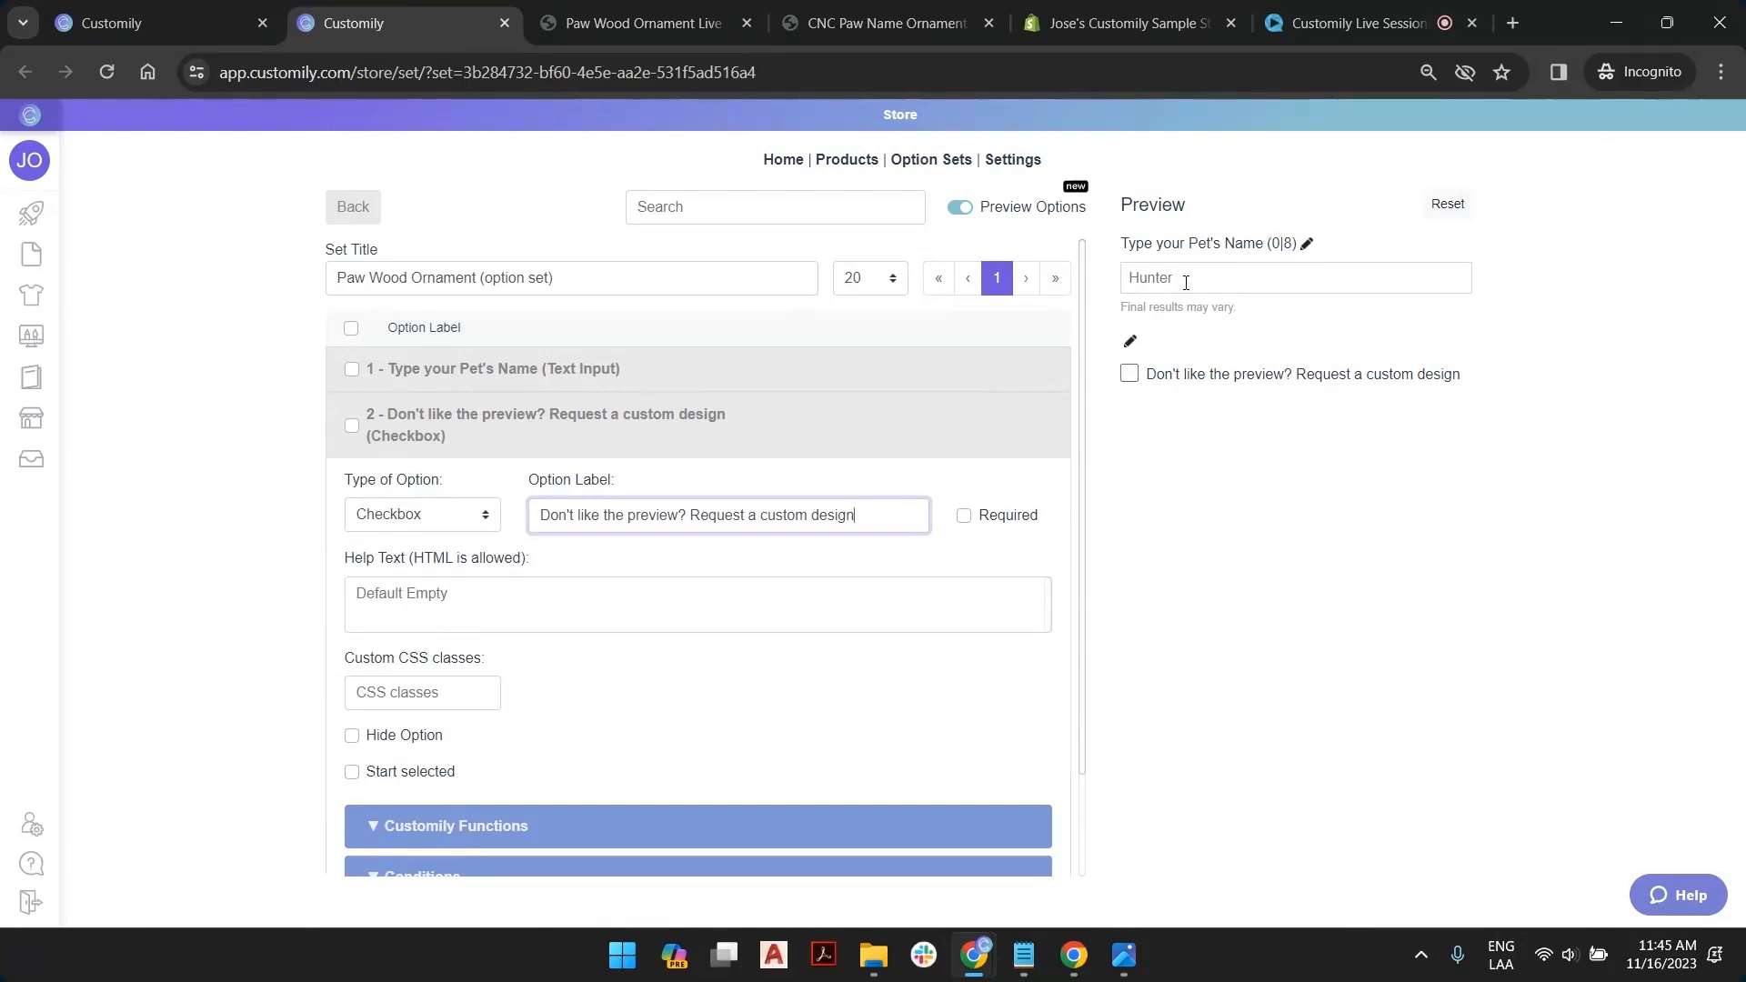
Test the custom design checkbox in the options preview by ticking it and clearing it again
click(1129, 375)
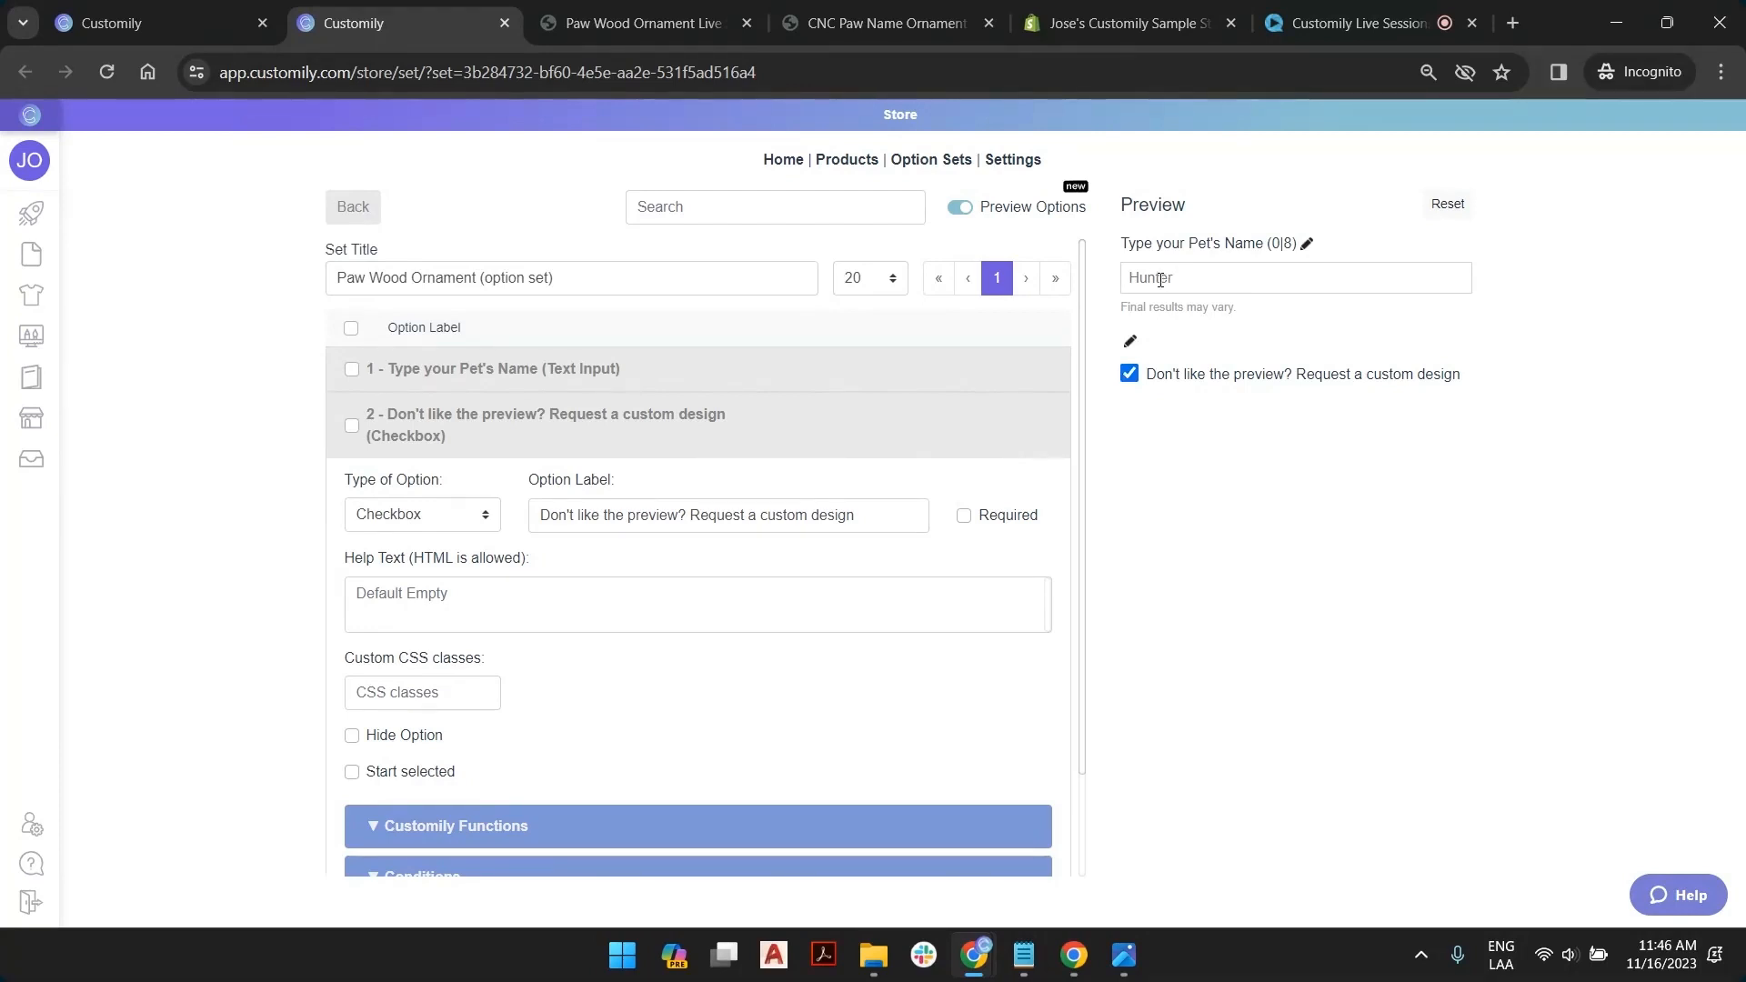
click(1195, 289)
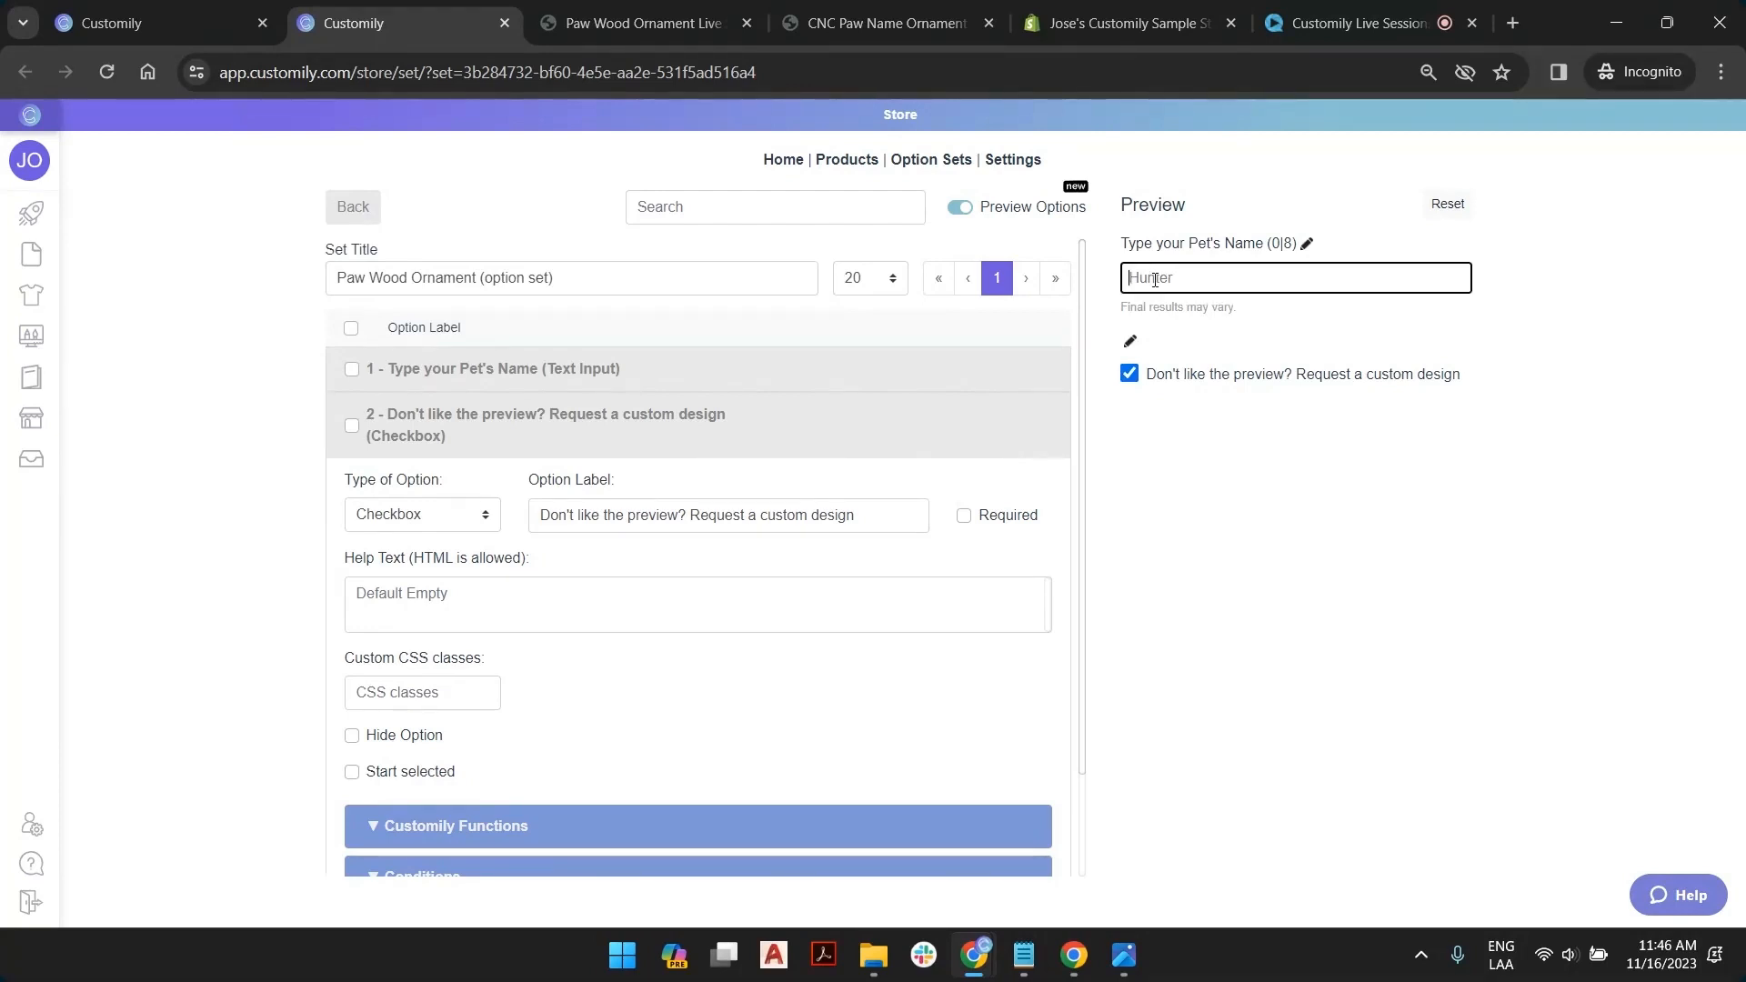
click(1133, 377)
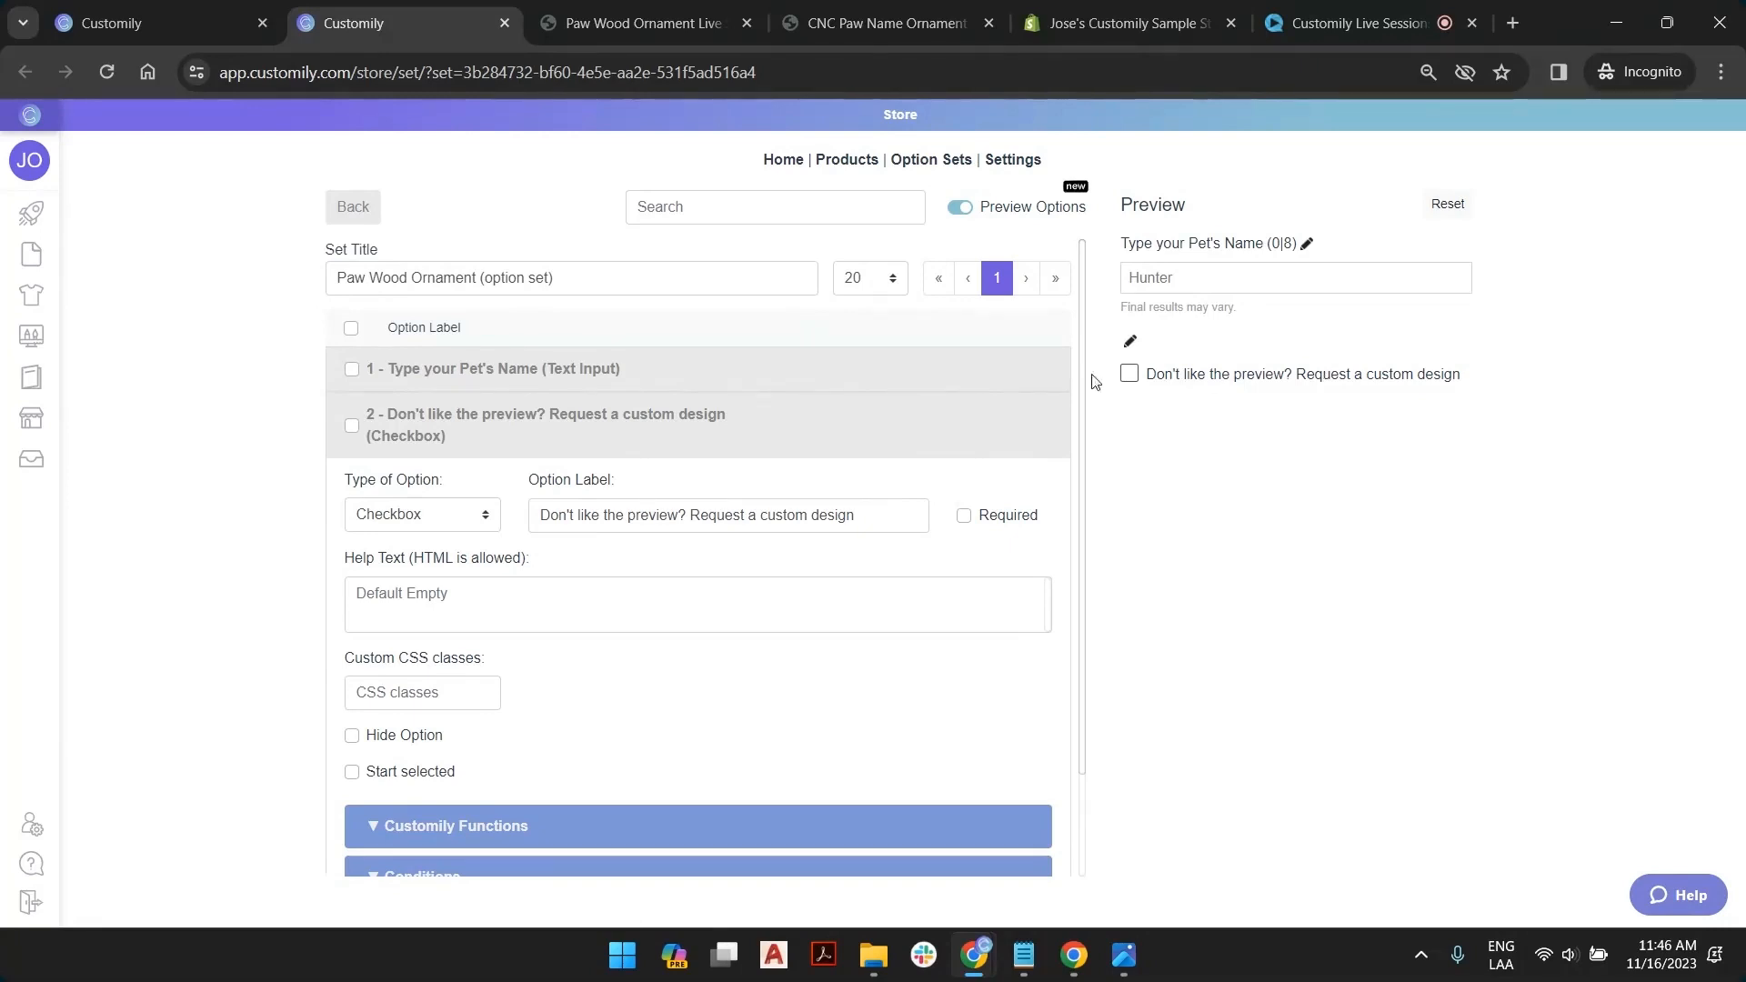
Save the Paw Wood Ornament option set and reload the storefront page of the Paw Wood Ornament Live Session product
click(574, 446)
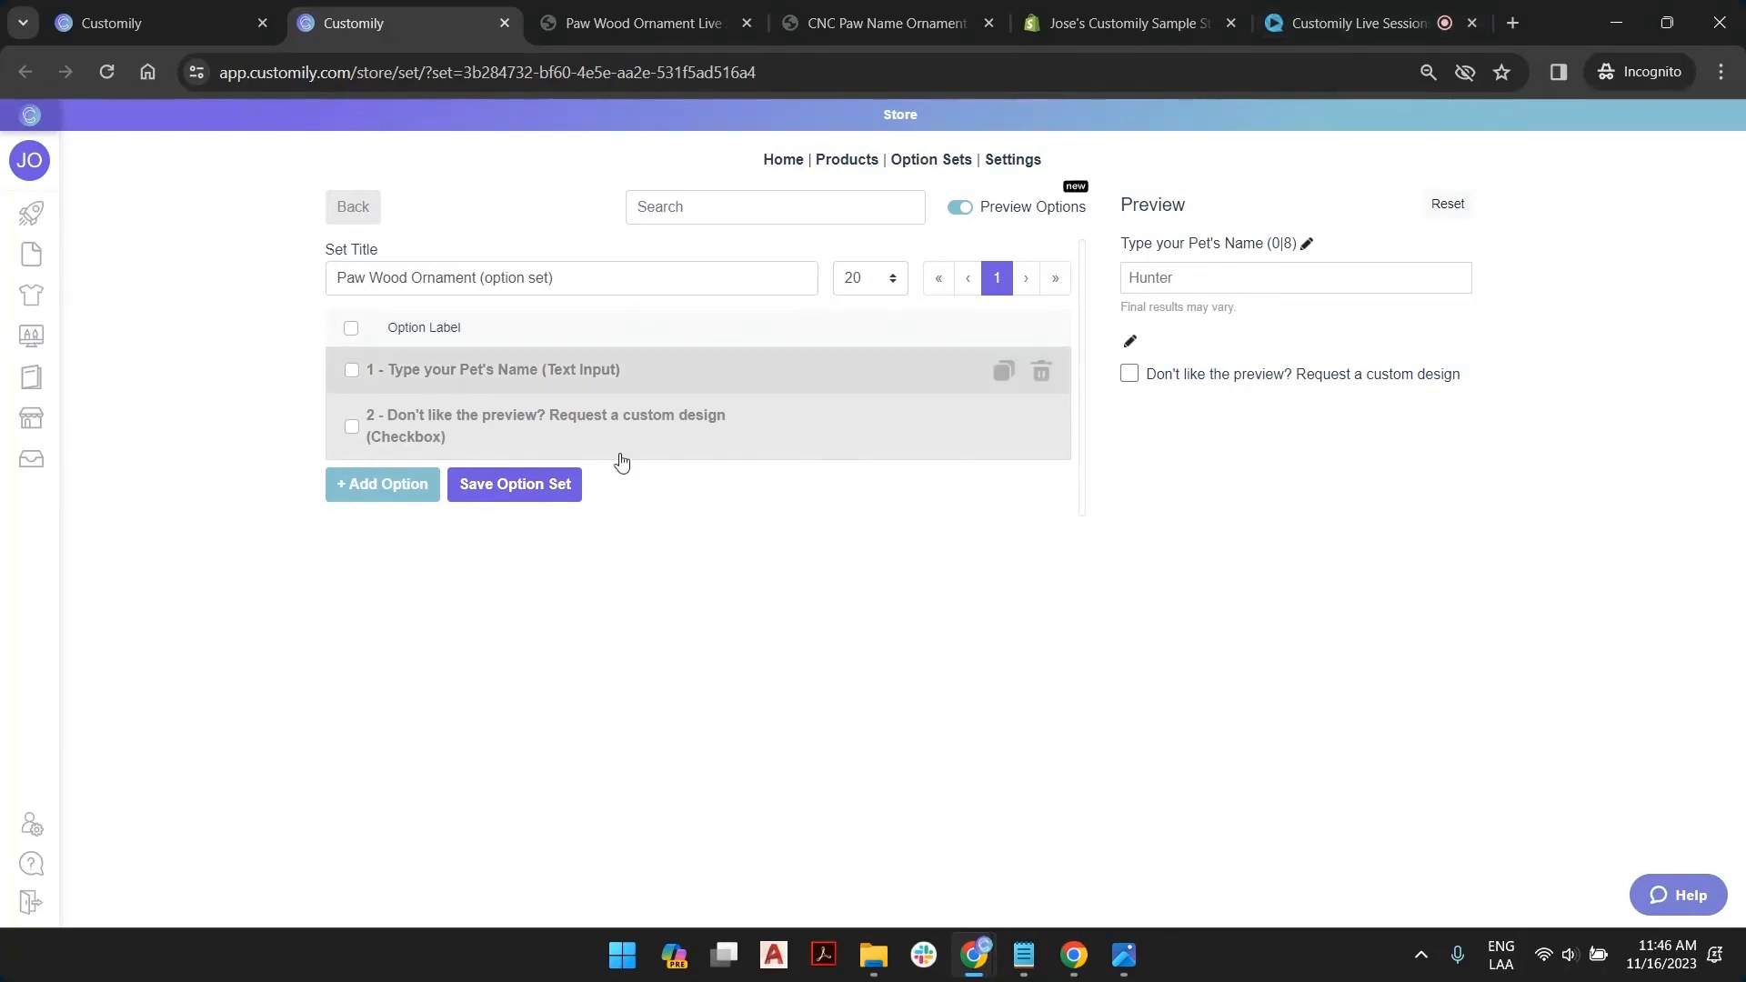
click(515, 491)
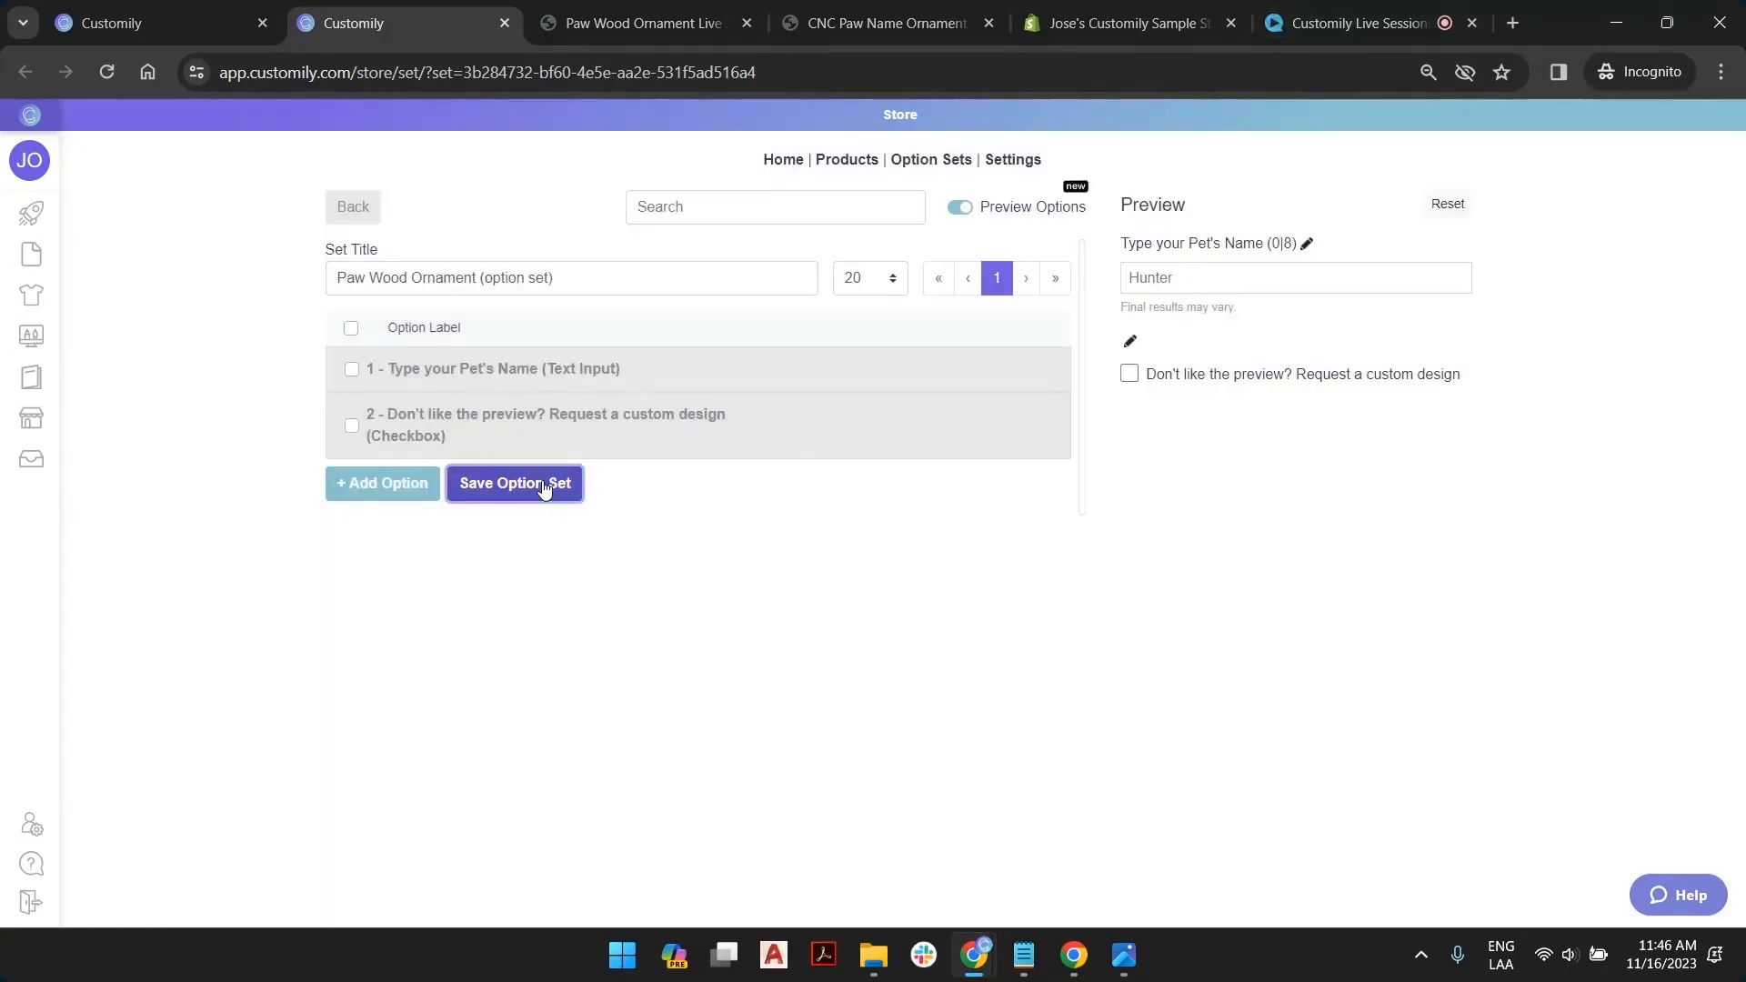
click(168, 24)
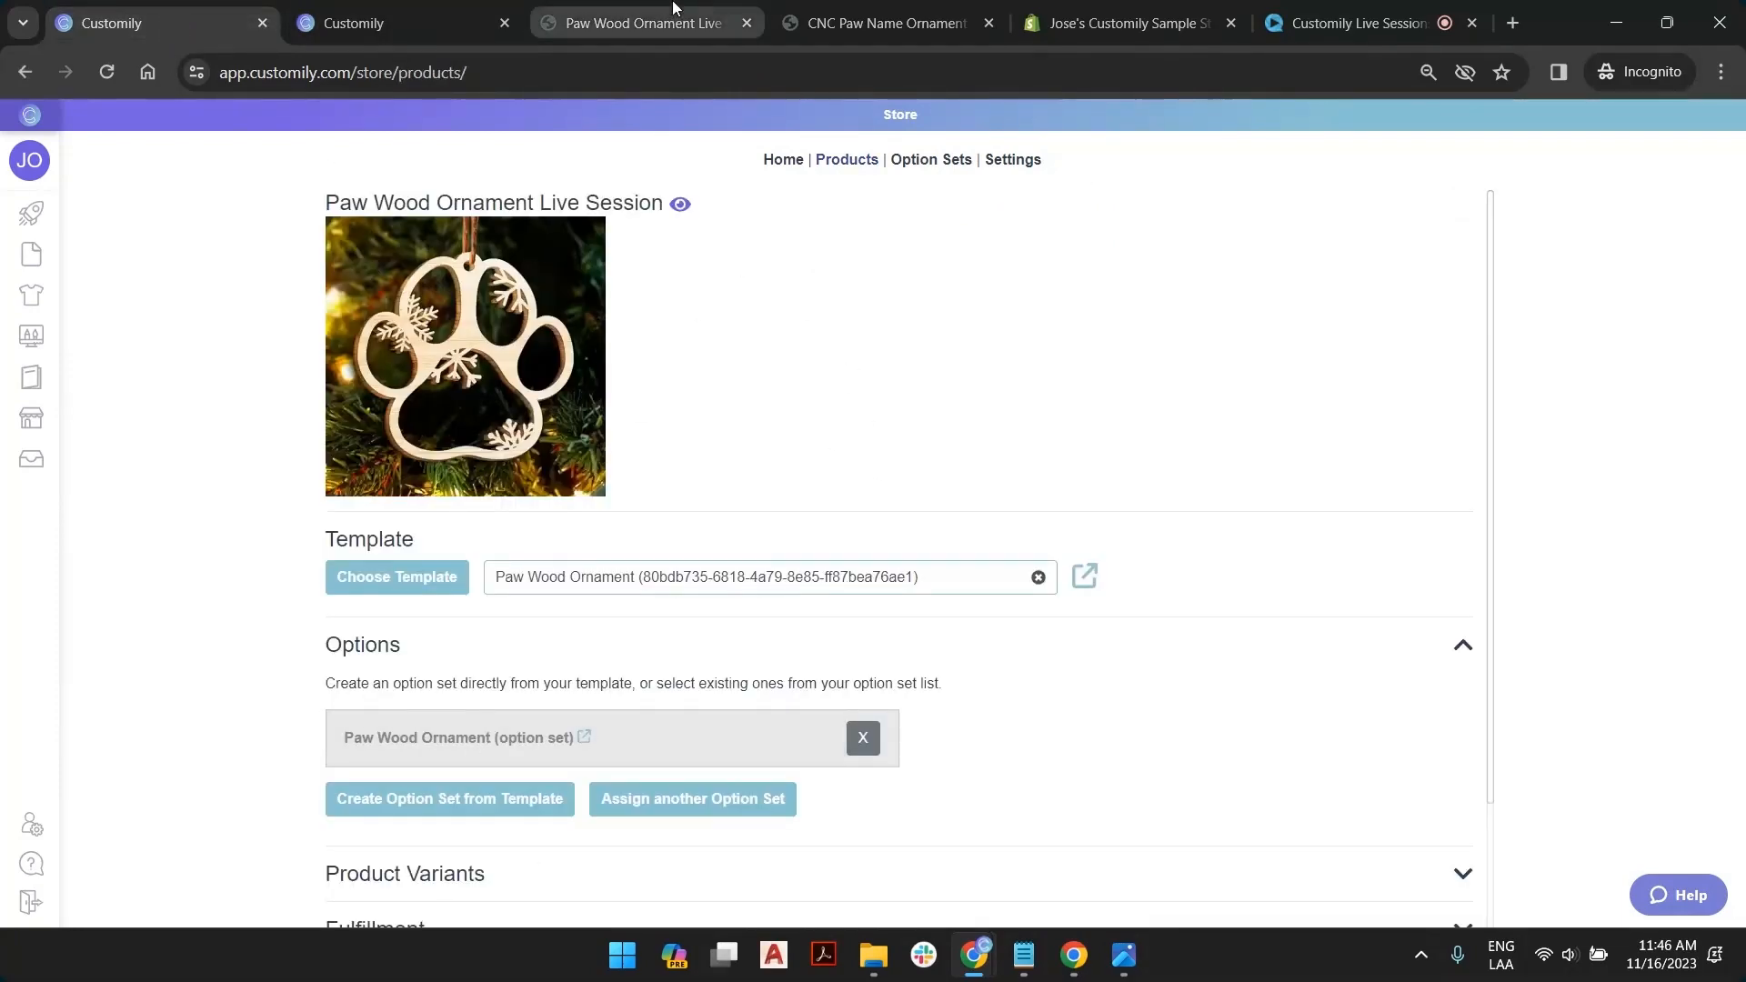
click(606, 26)
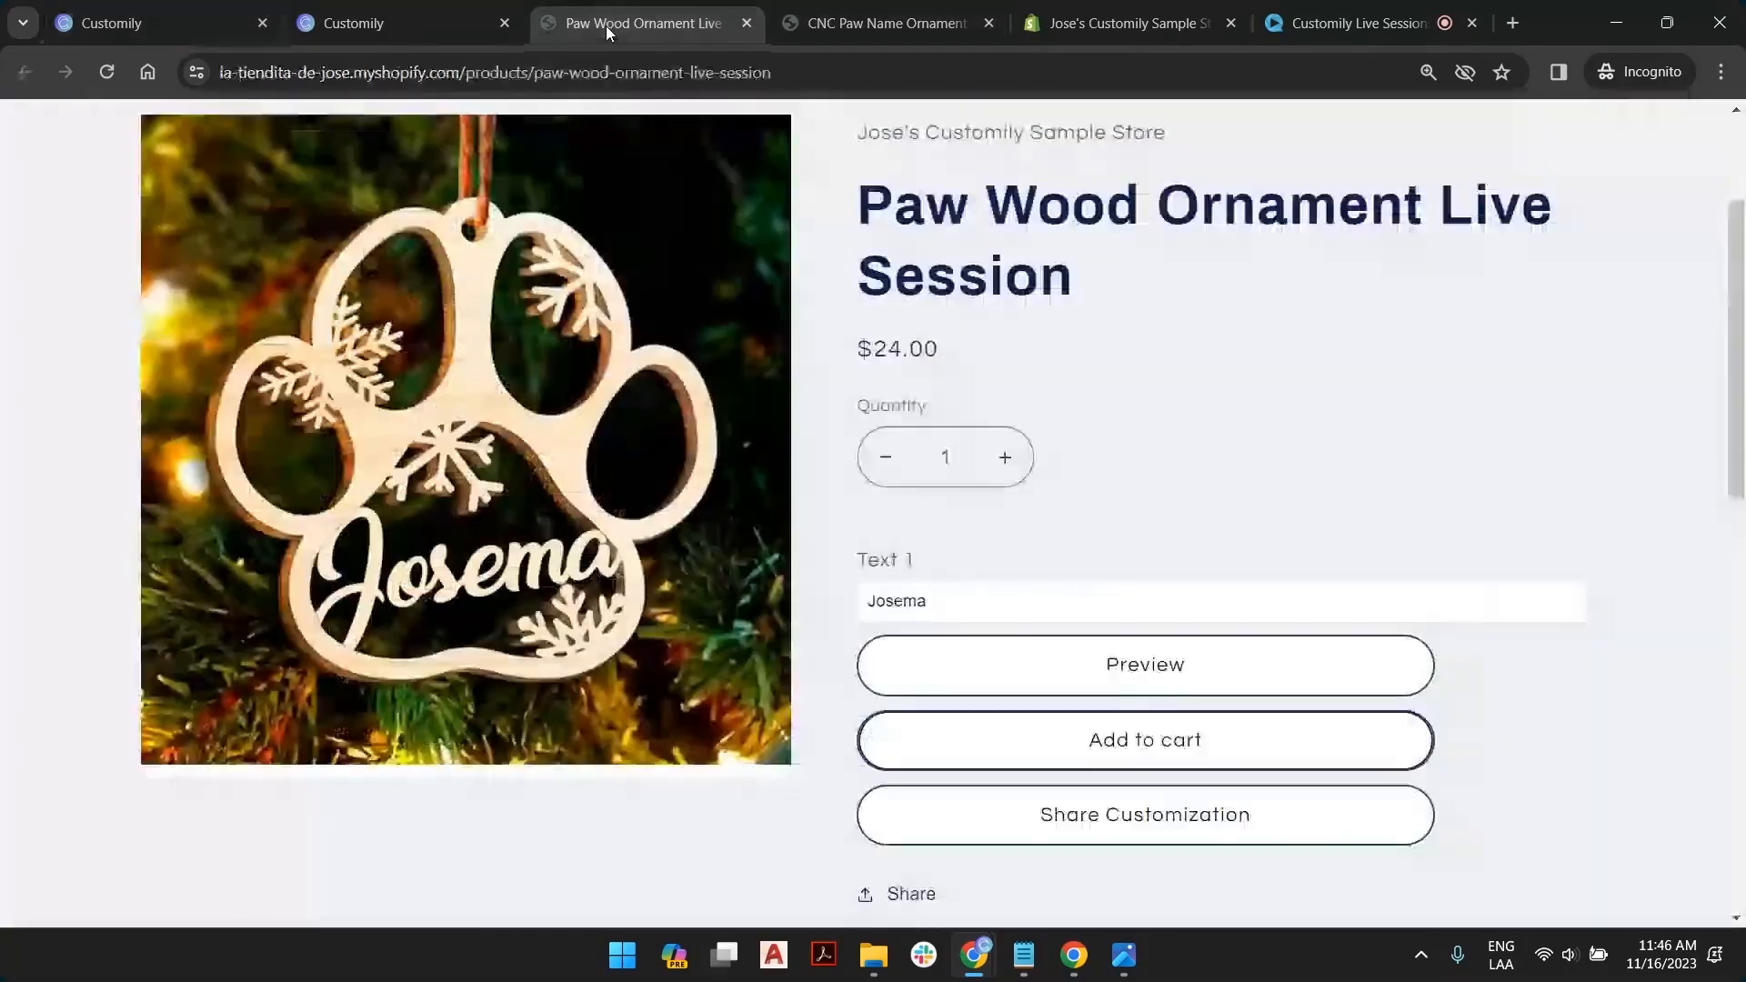
click(107, 72)
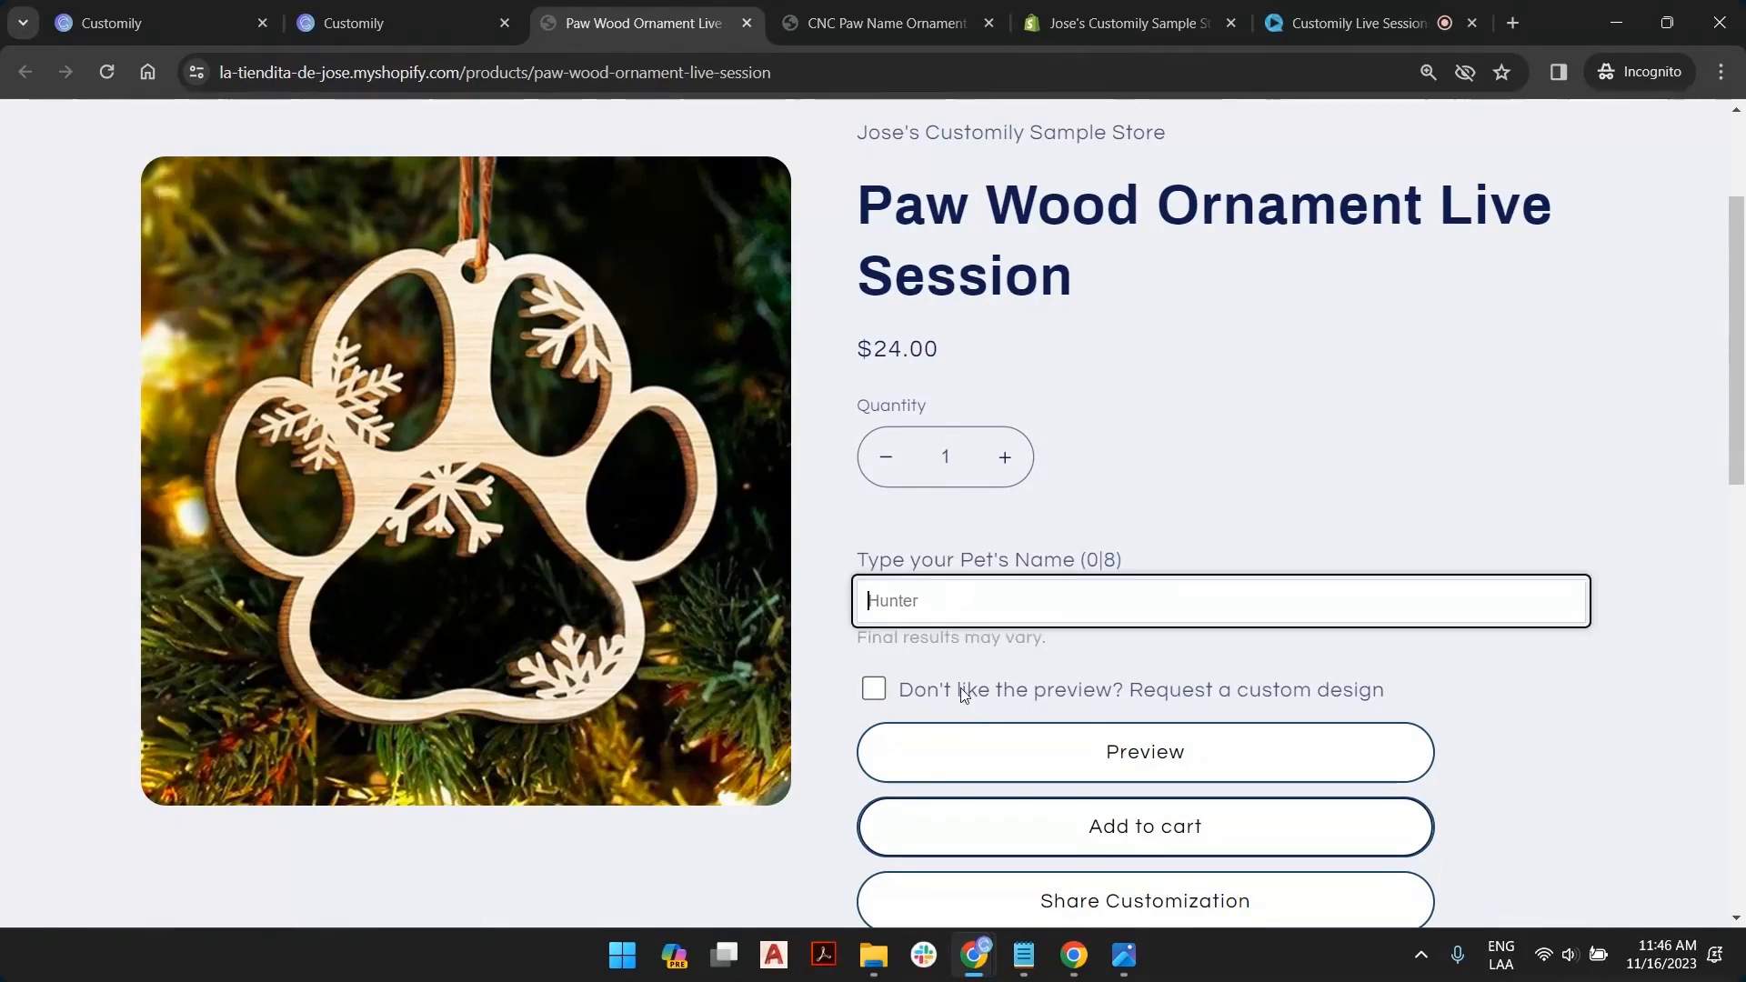
Test the live product options by ticking and clearing the custom design checkbox and trying the pet names "hju" and "Hunter"
click(874, 695)
click(875, 700)
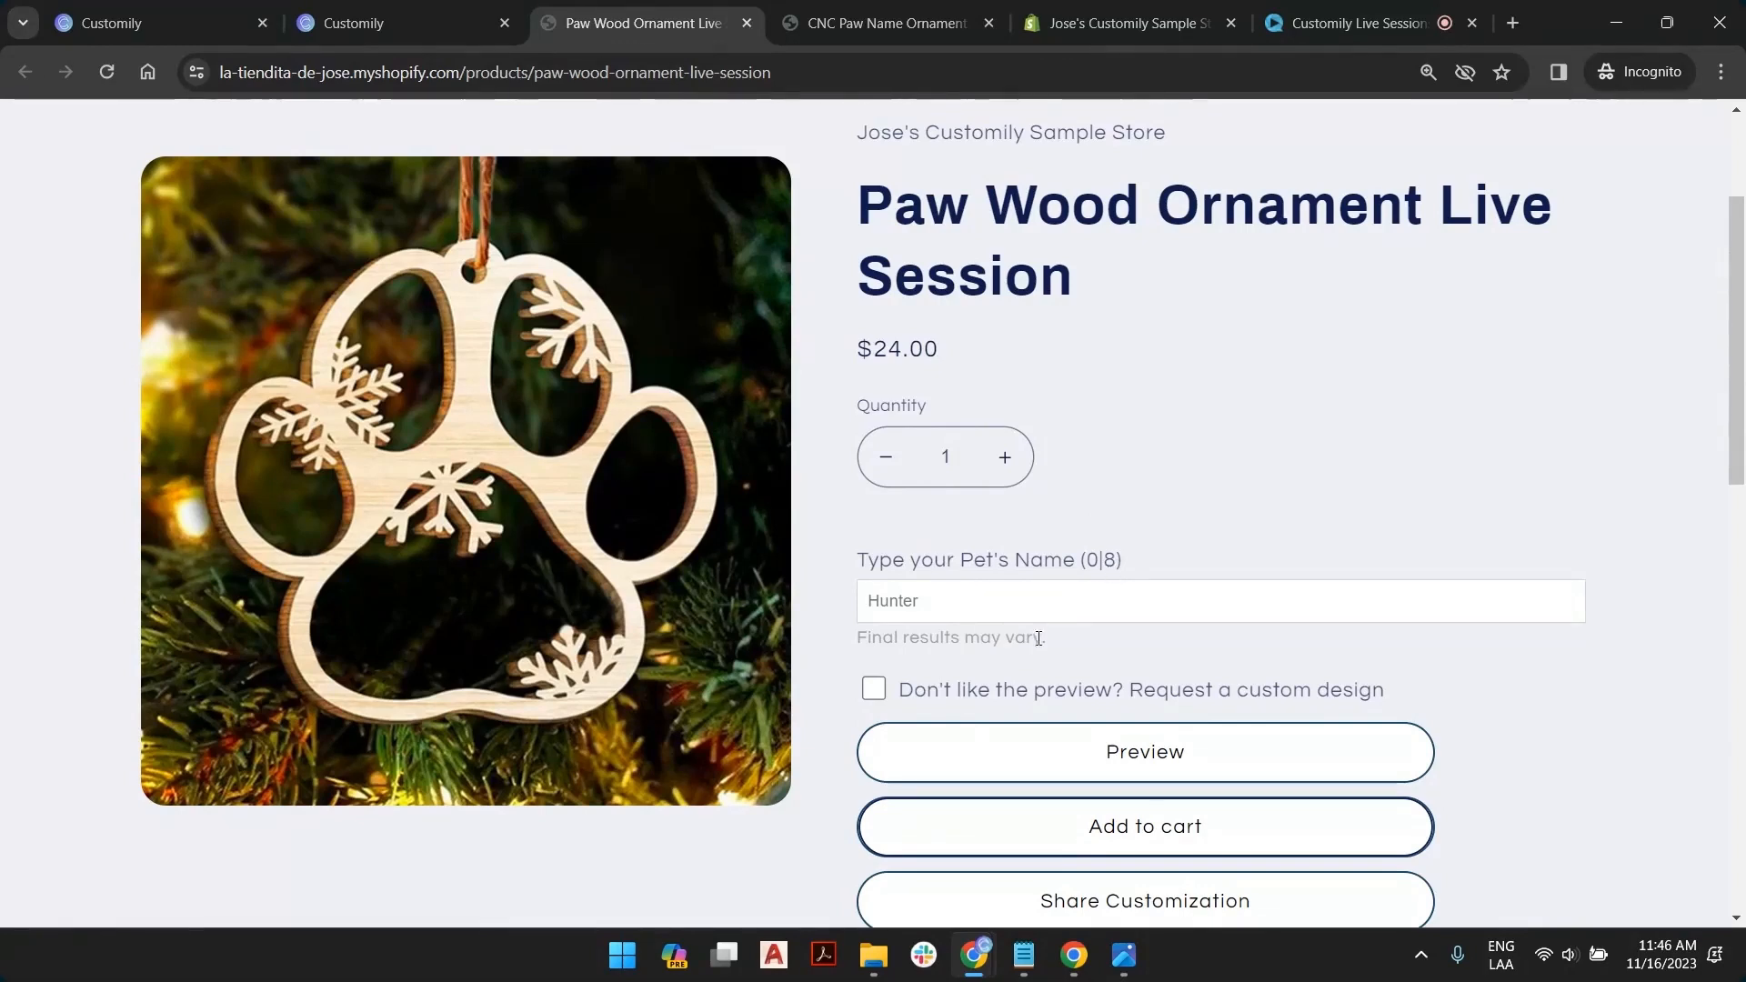
click(870, 603)
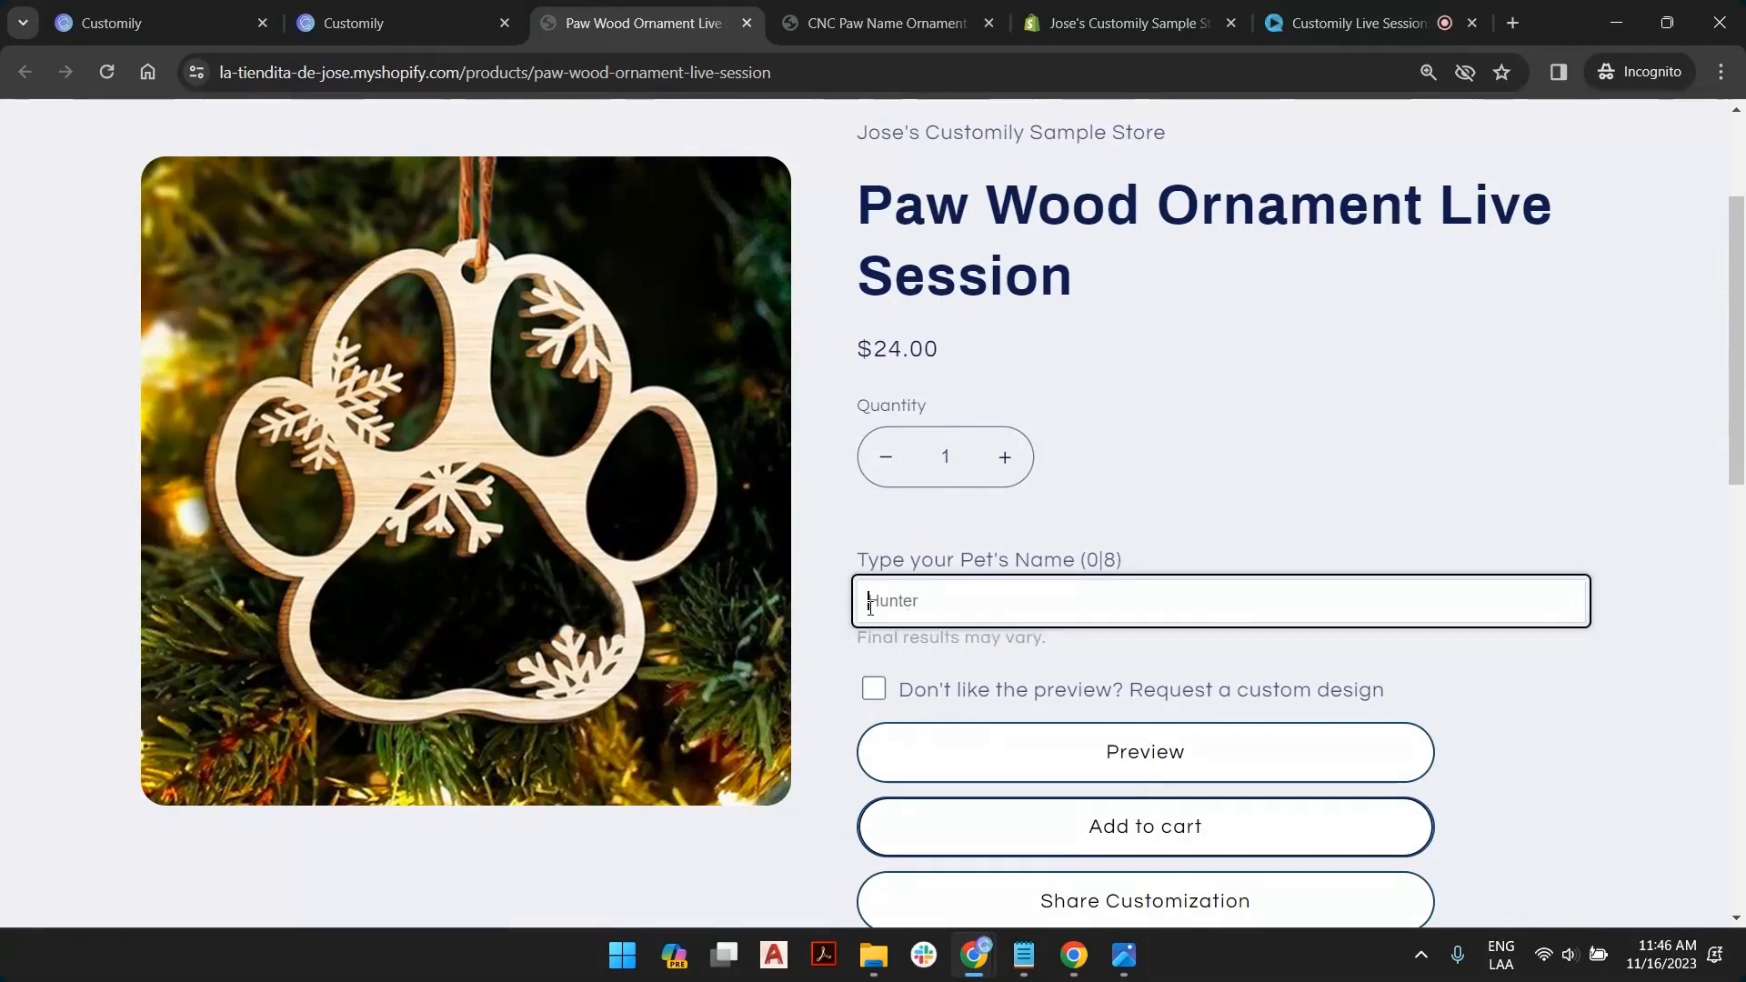
text(hju)
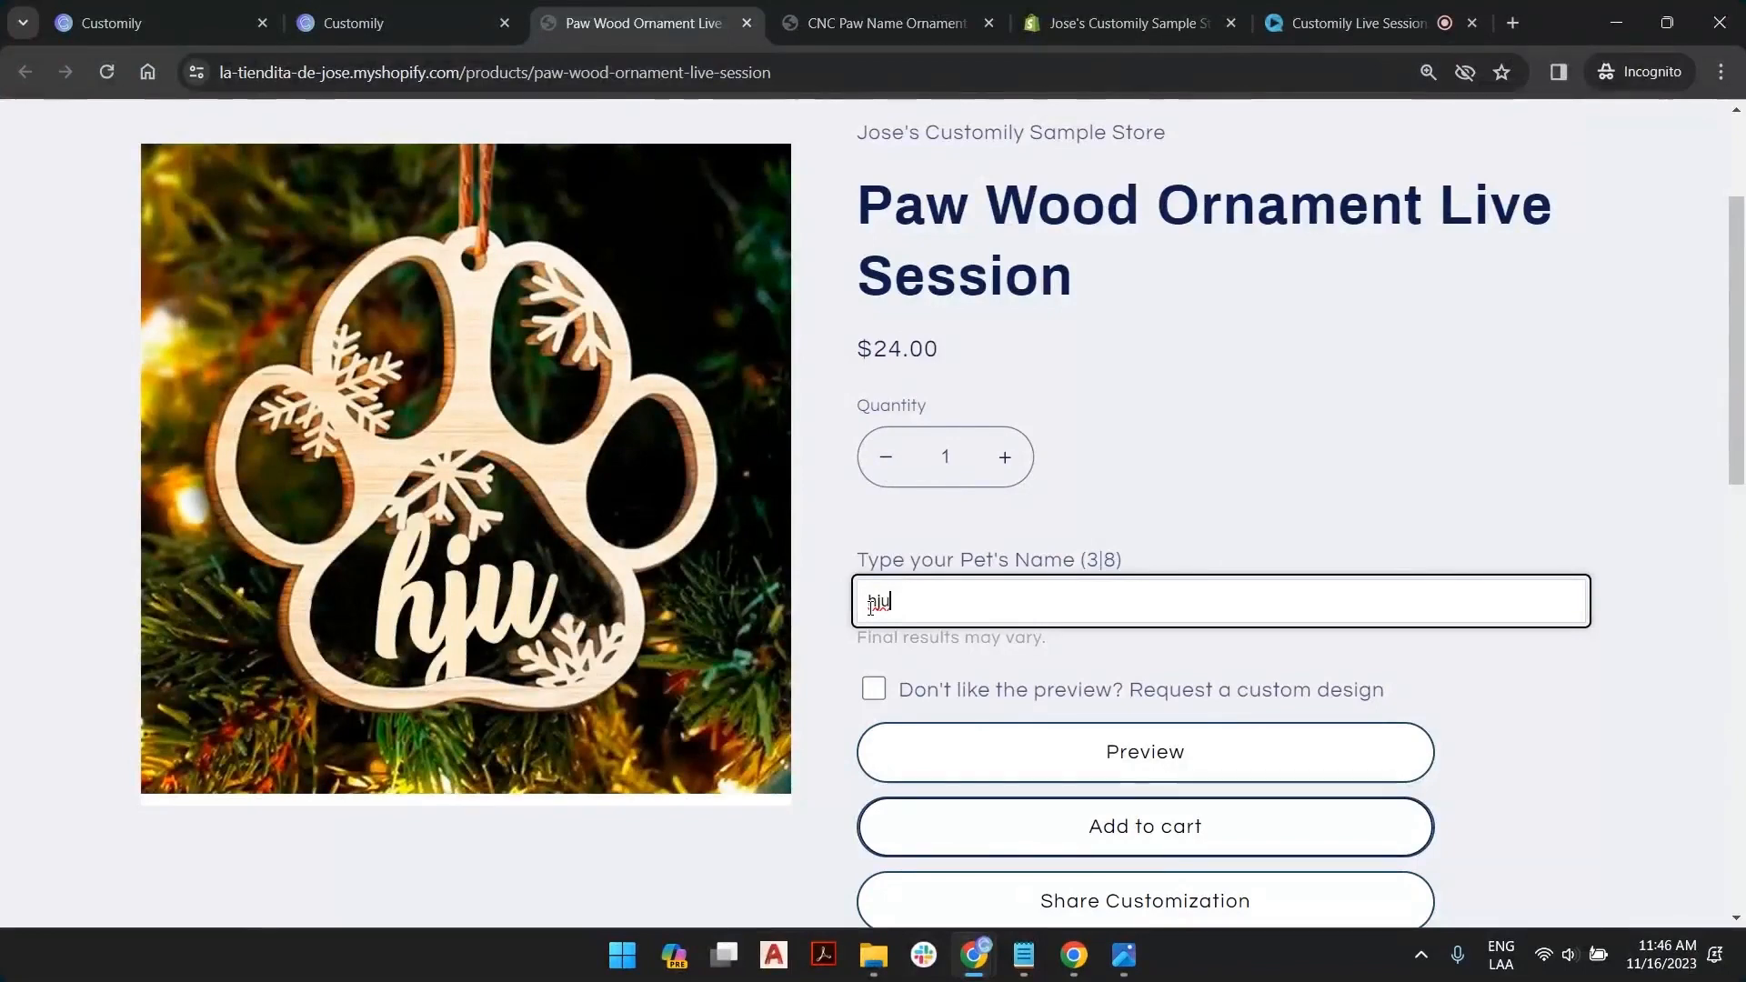
key(BackSpace)
key(BackSpace)
key(BackSpace)
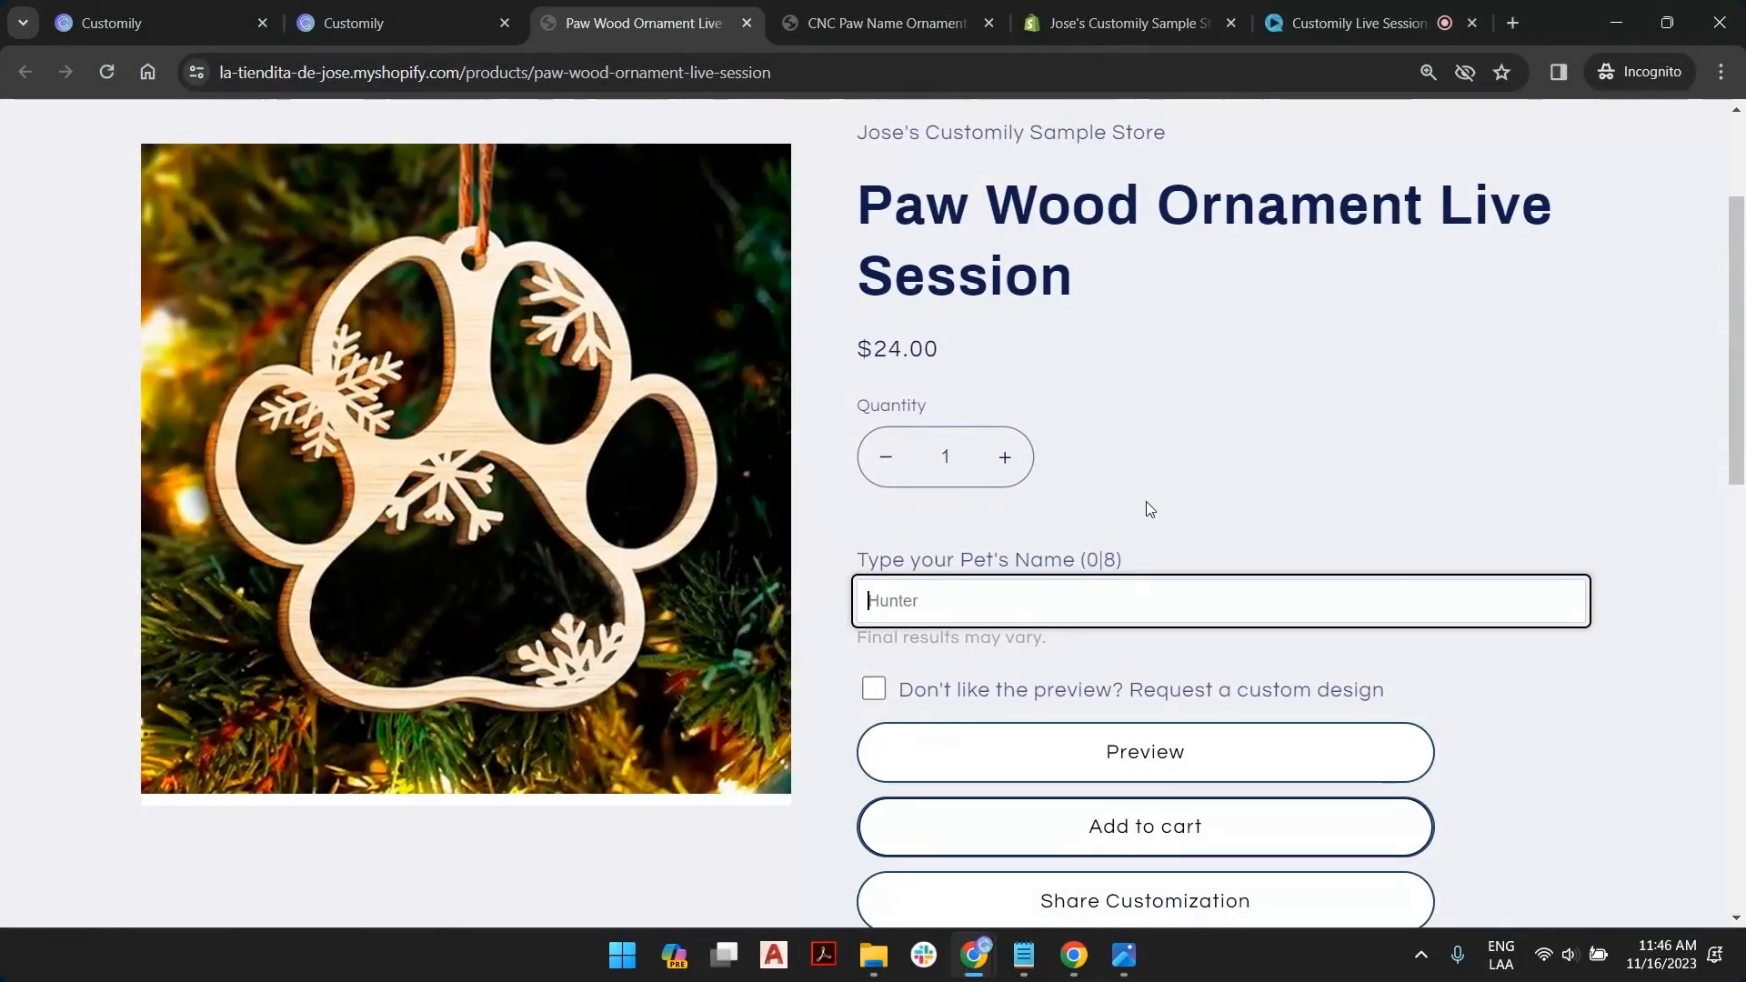
text(Hunter)
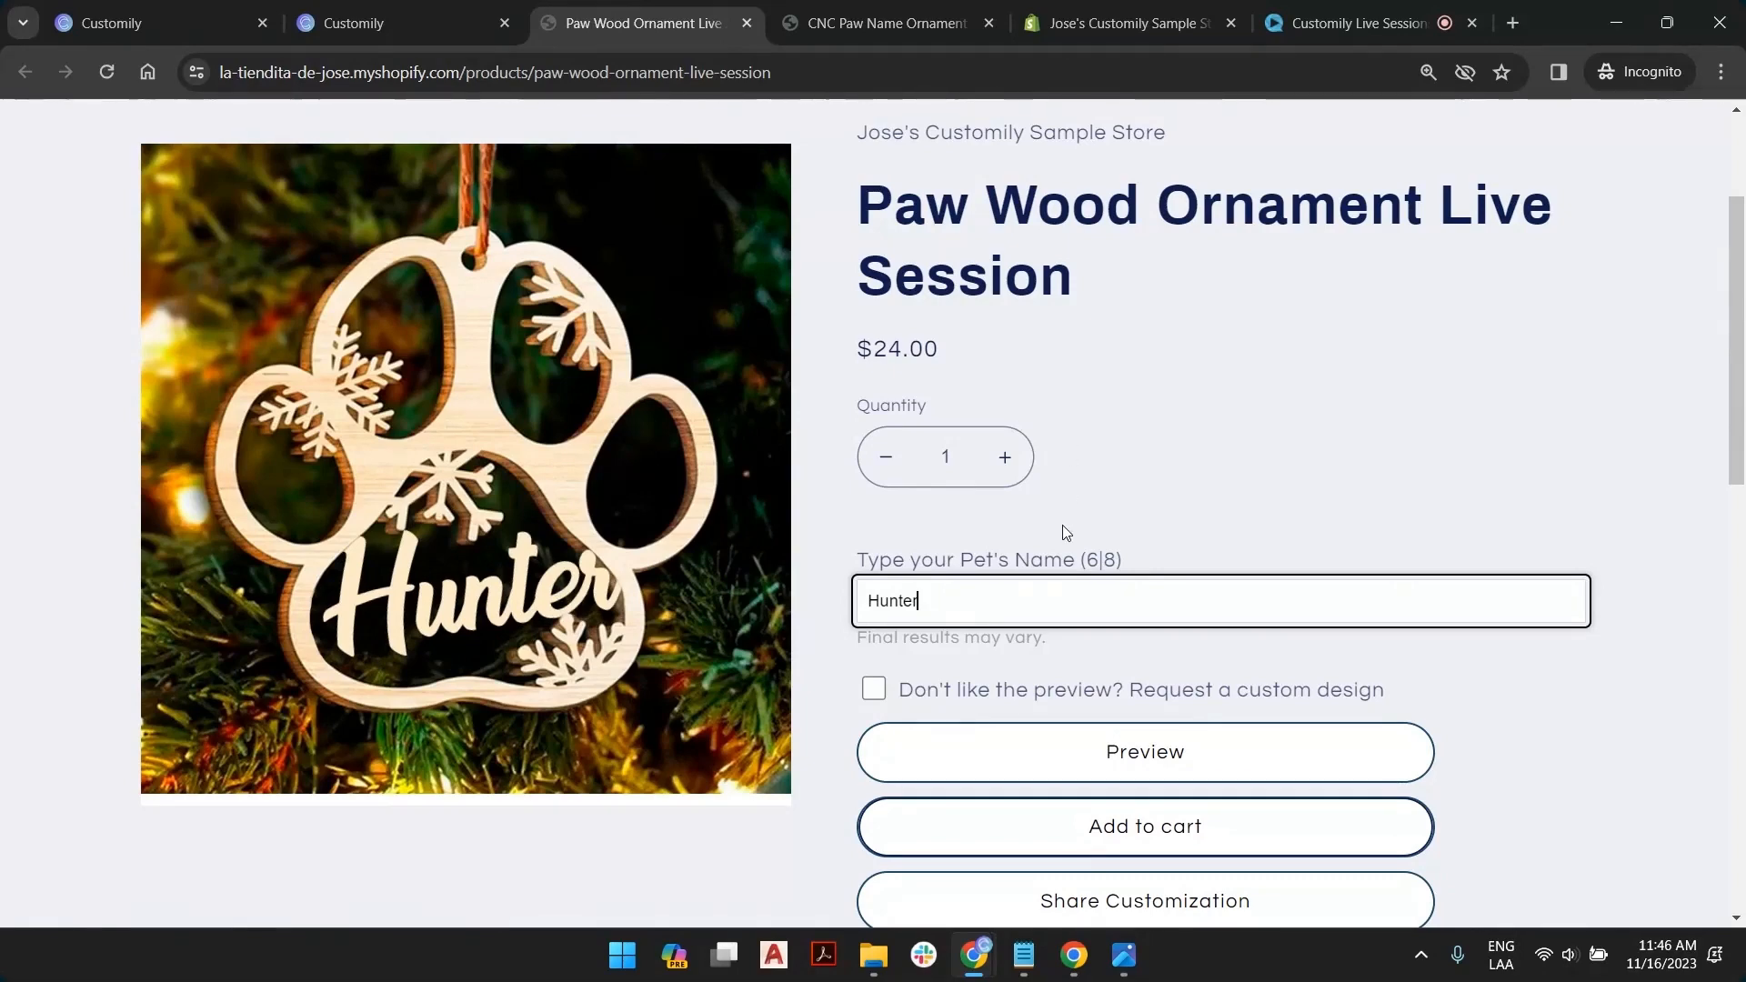
click(1115, 515)
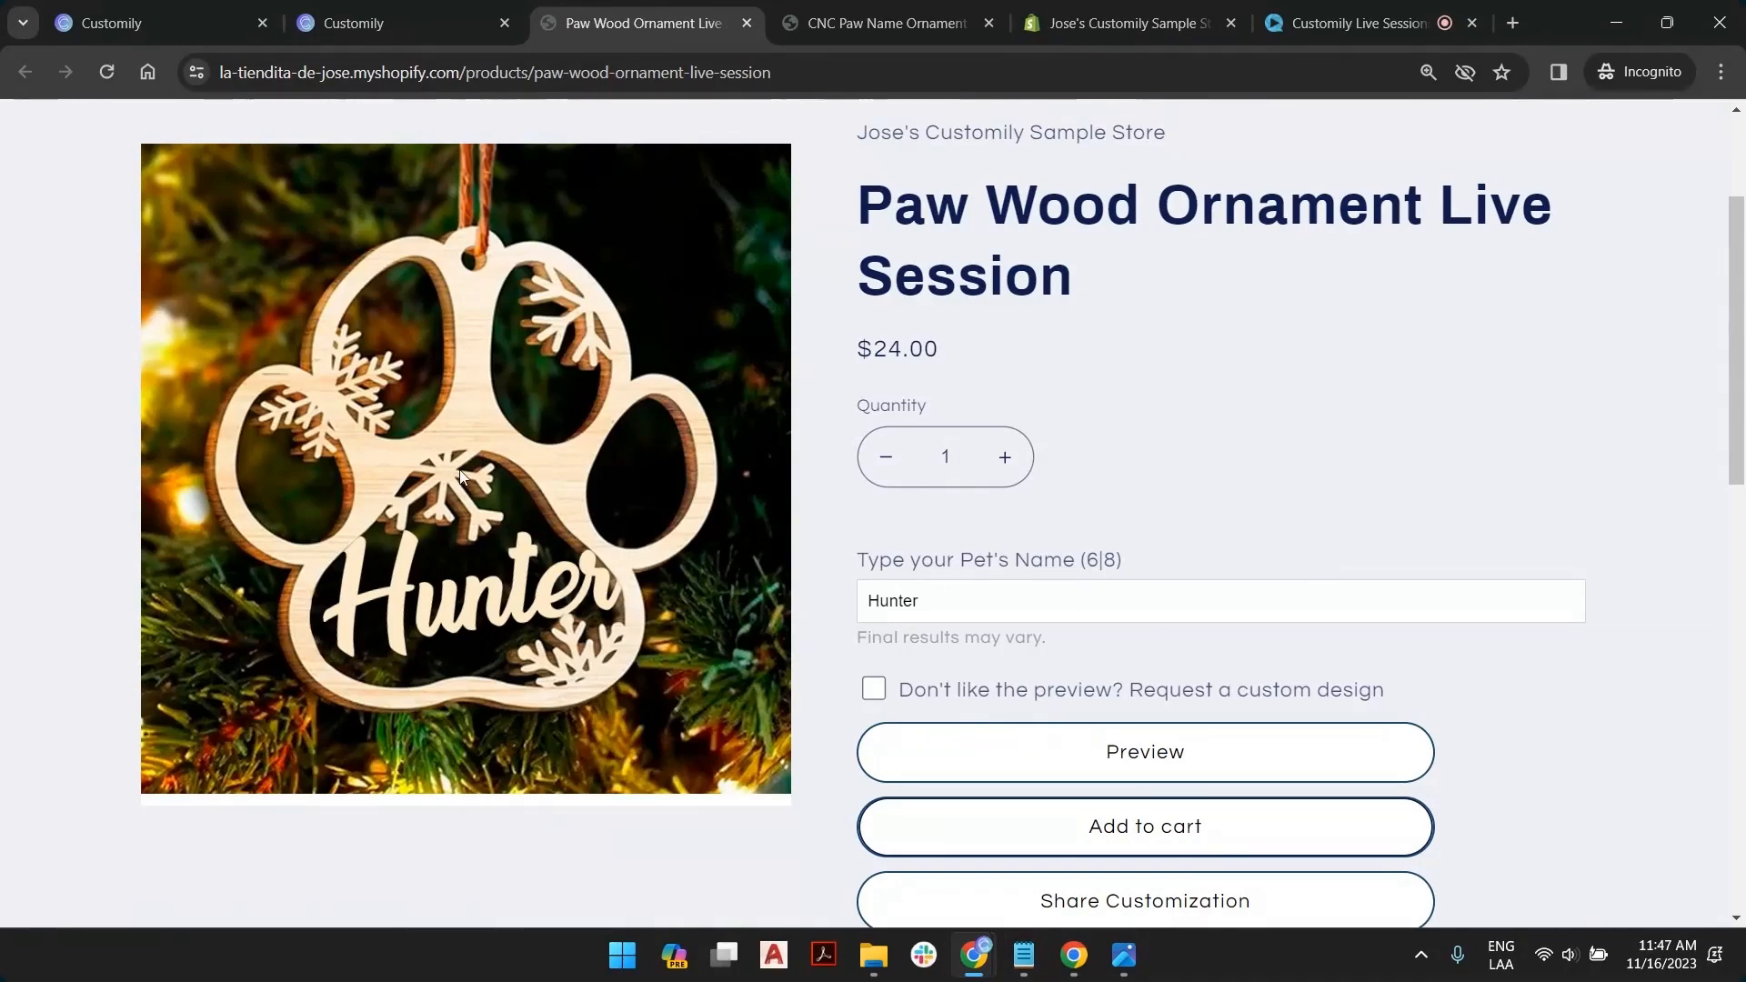
Check the preview on the CNC Paw Name Ornament page by shortening the pet's name to "Pet"
click(814, 24)
click(1032, 531)
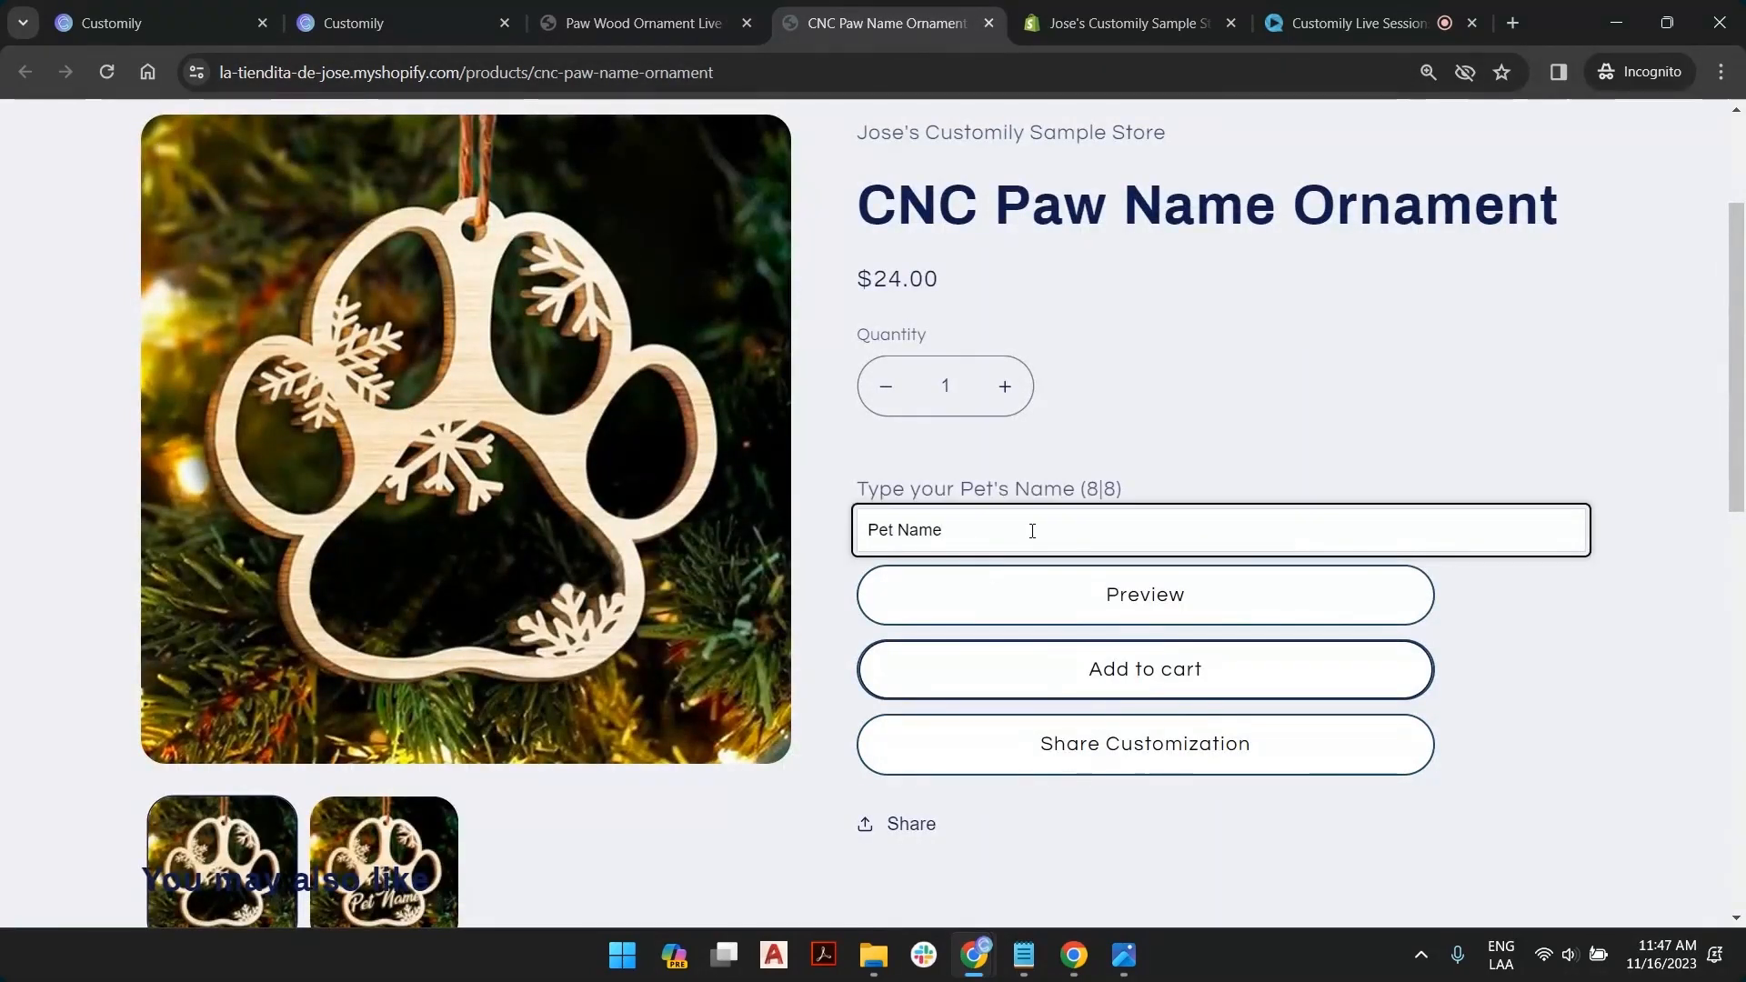
key(BackSpace)
key(BackSpace)
key(BackSpace)
key(BackSpace)
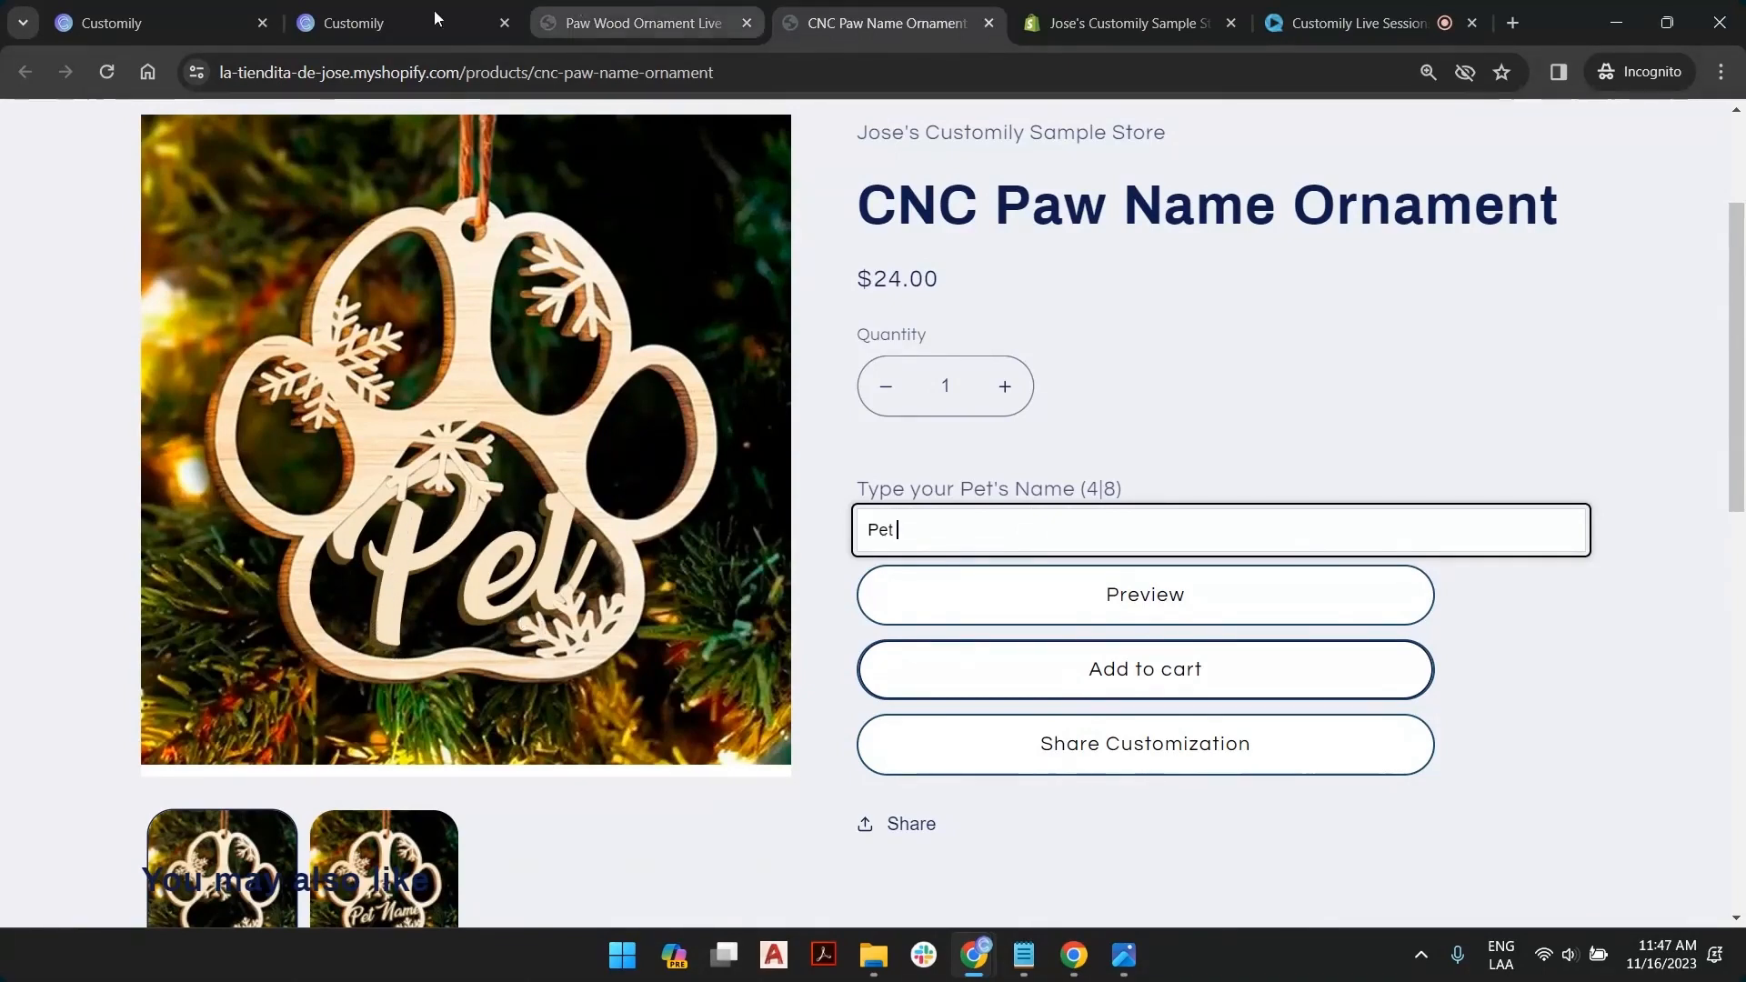
Return to the Customily product and open its assigned Paw Wood Ornament template for editing
click(207, 7)
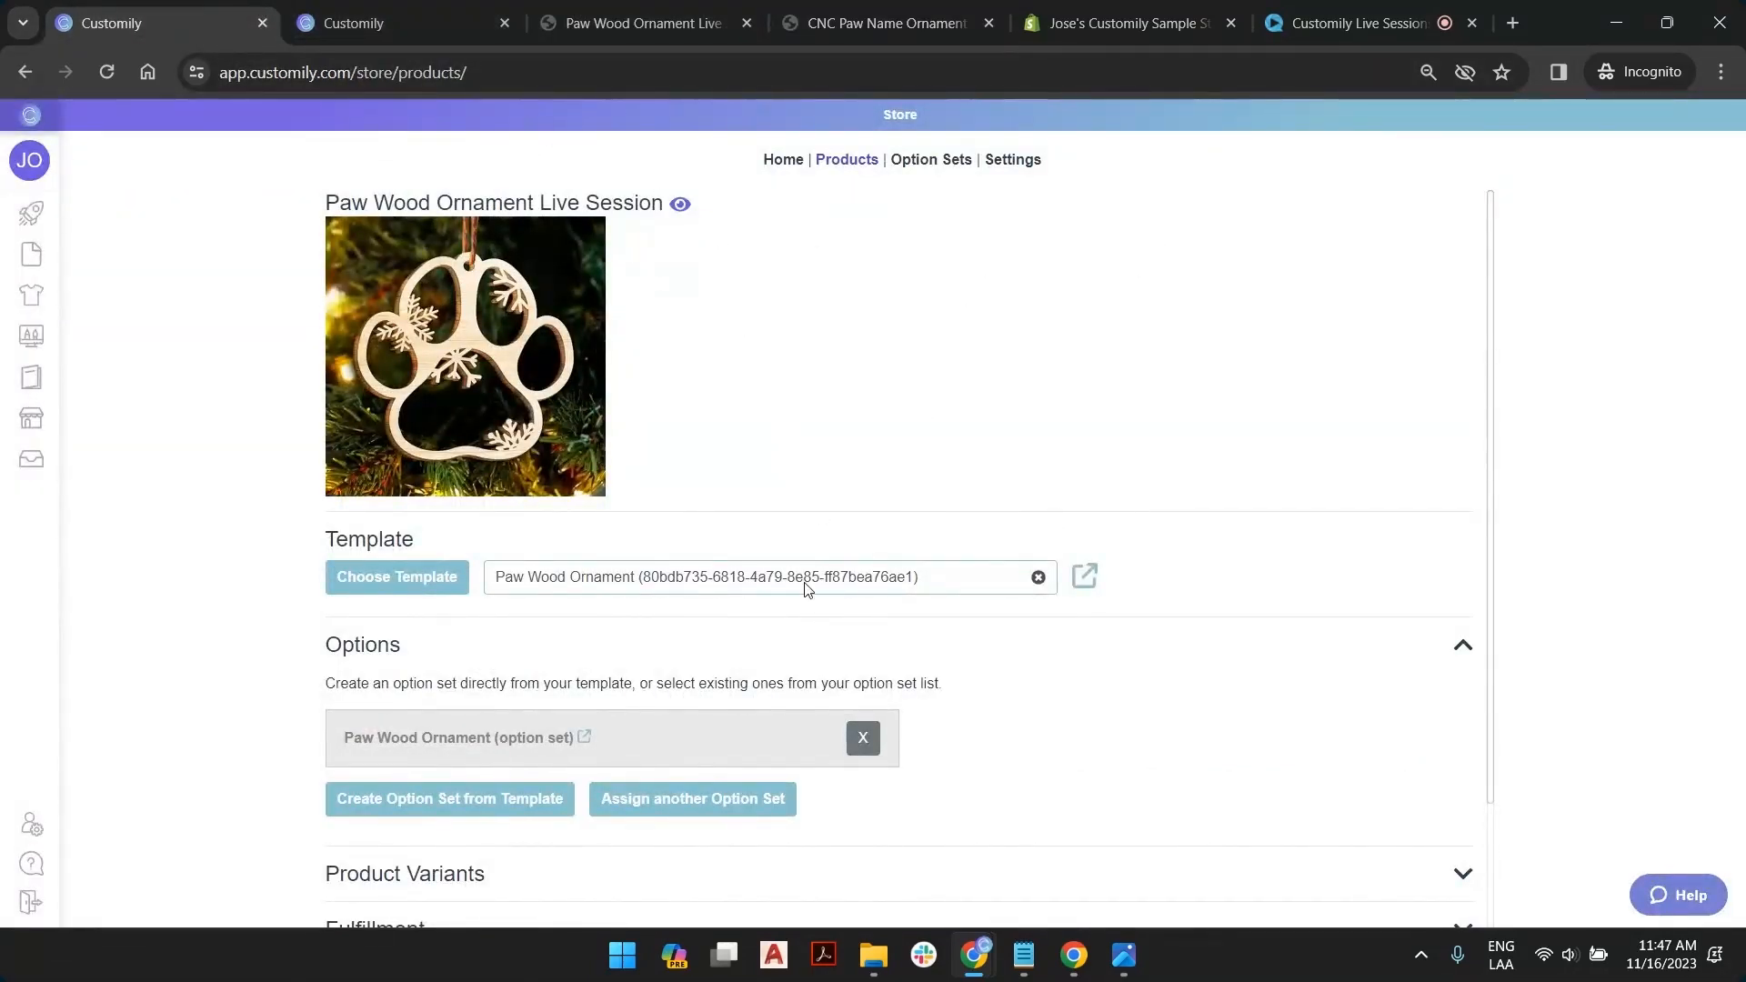
click(1086, 578)
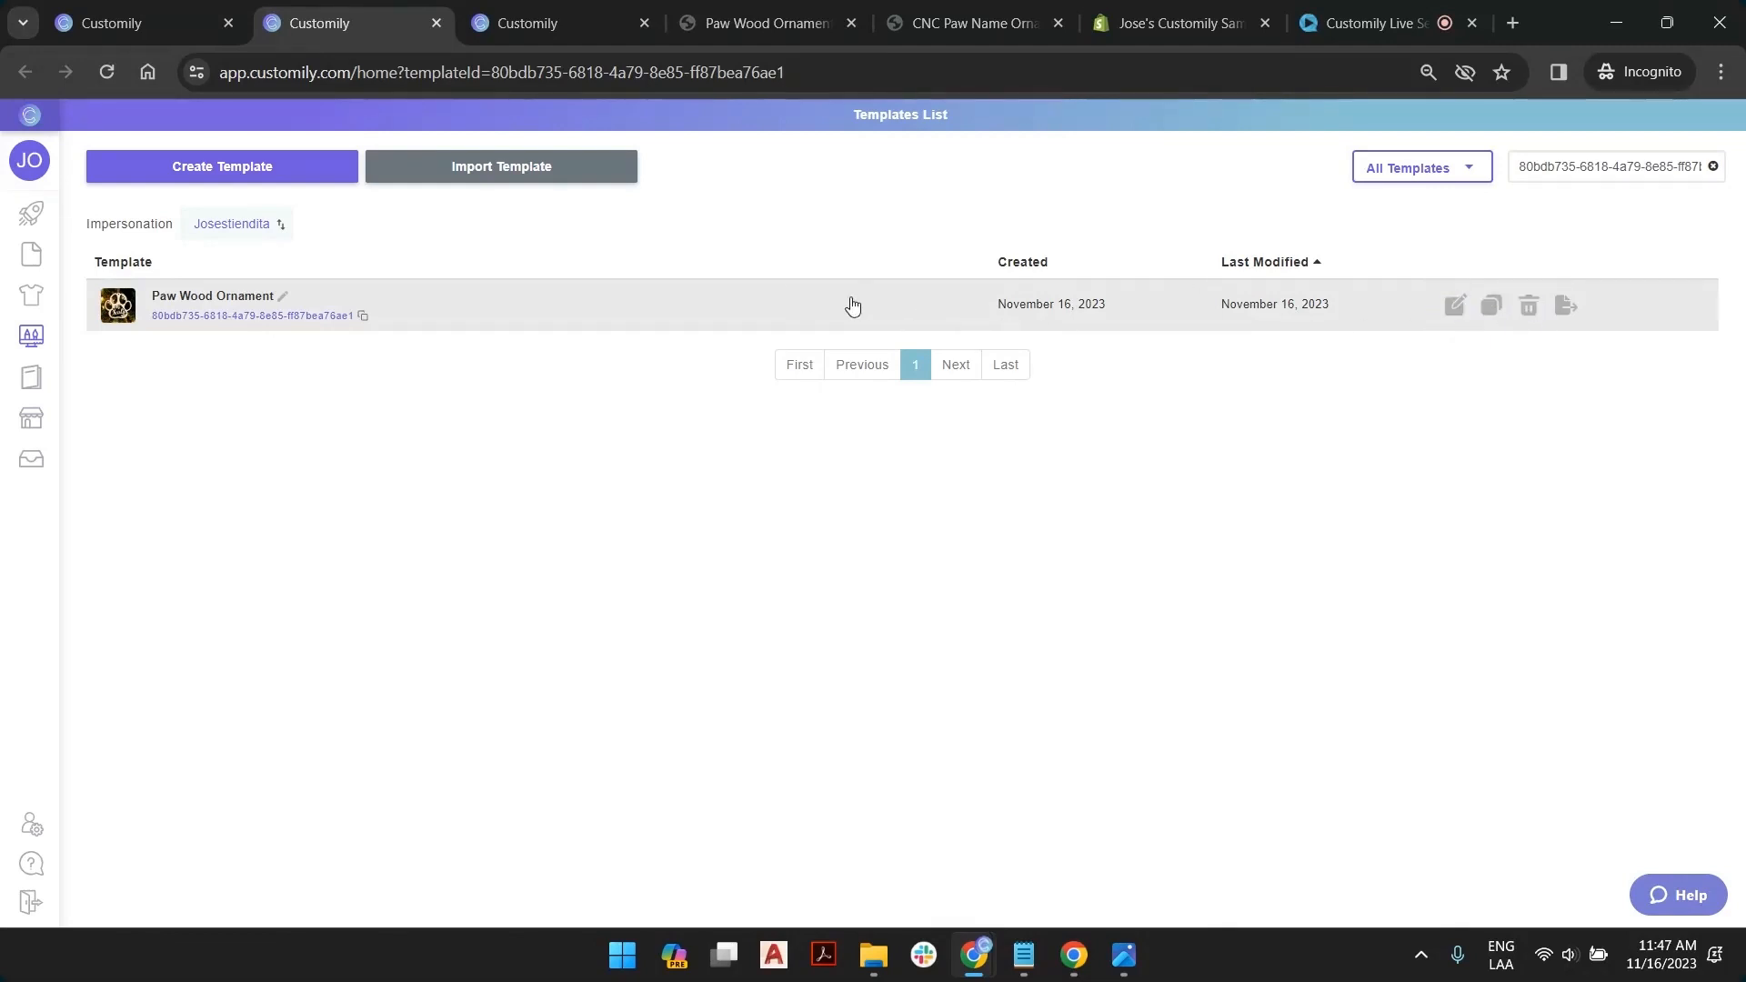
click(1447, 303)
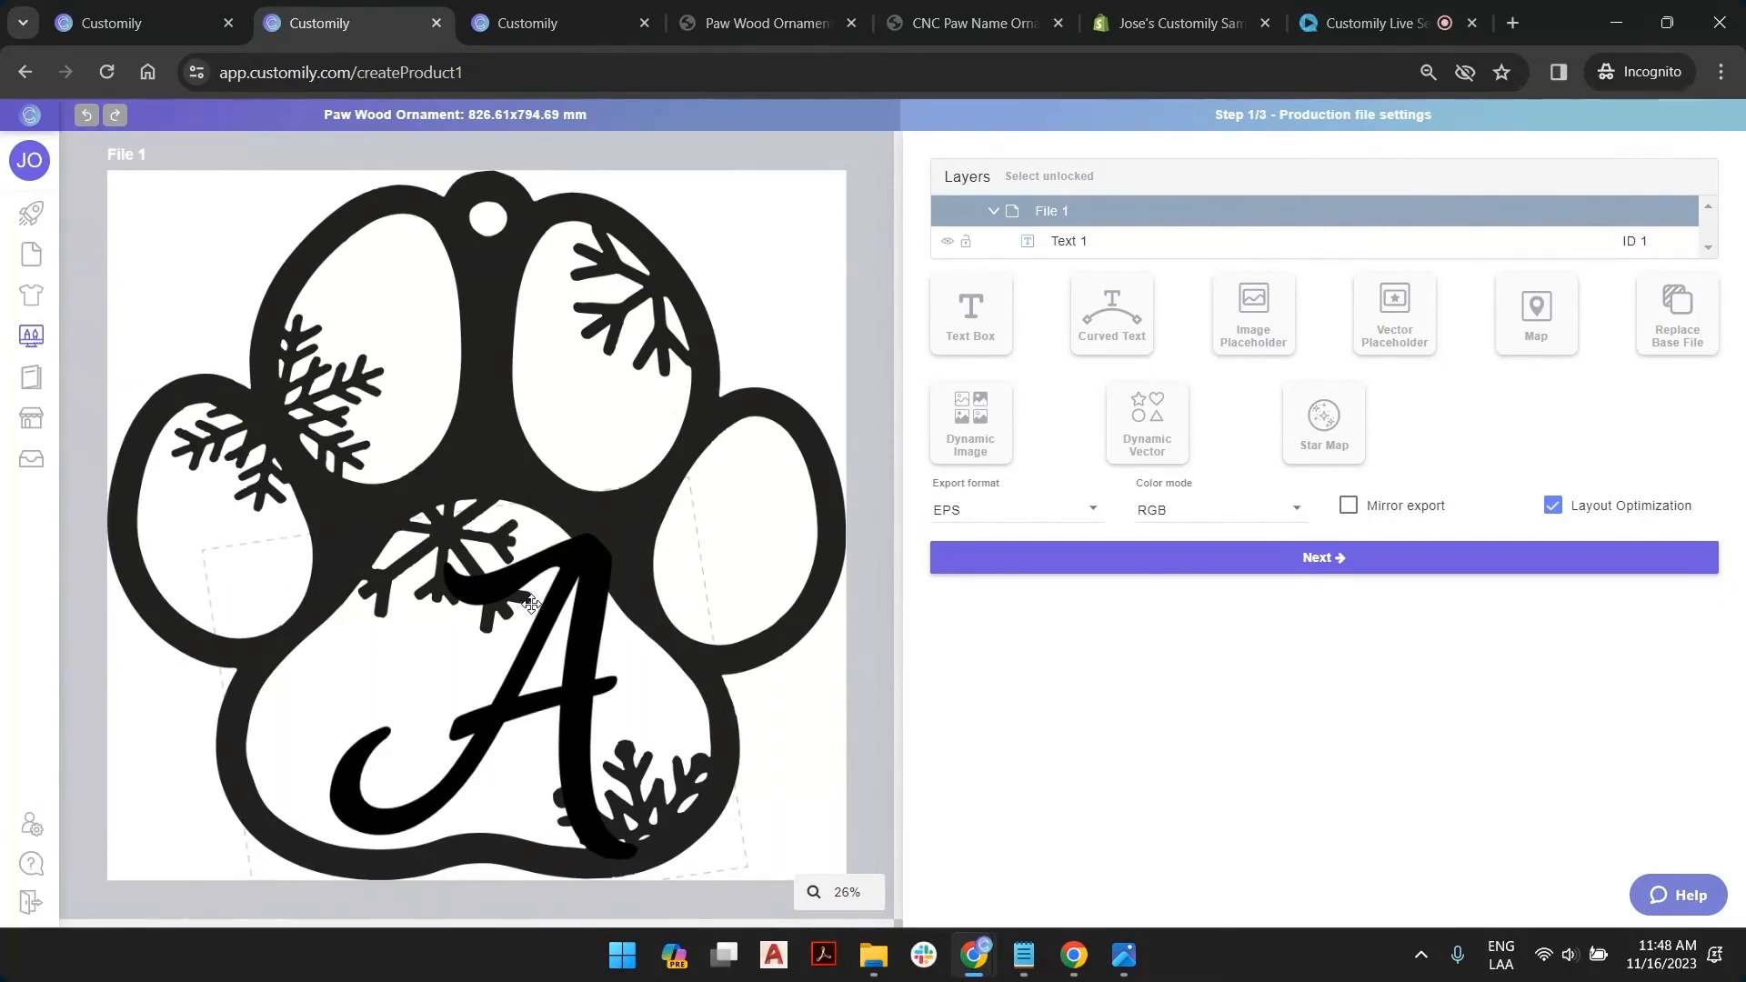
Duplicate the Text 1 layer and set the copy's fill to a dark gold, #AB8A14
click(1120, 242)
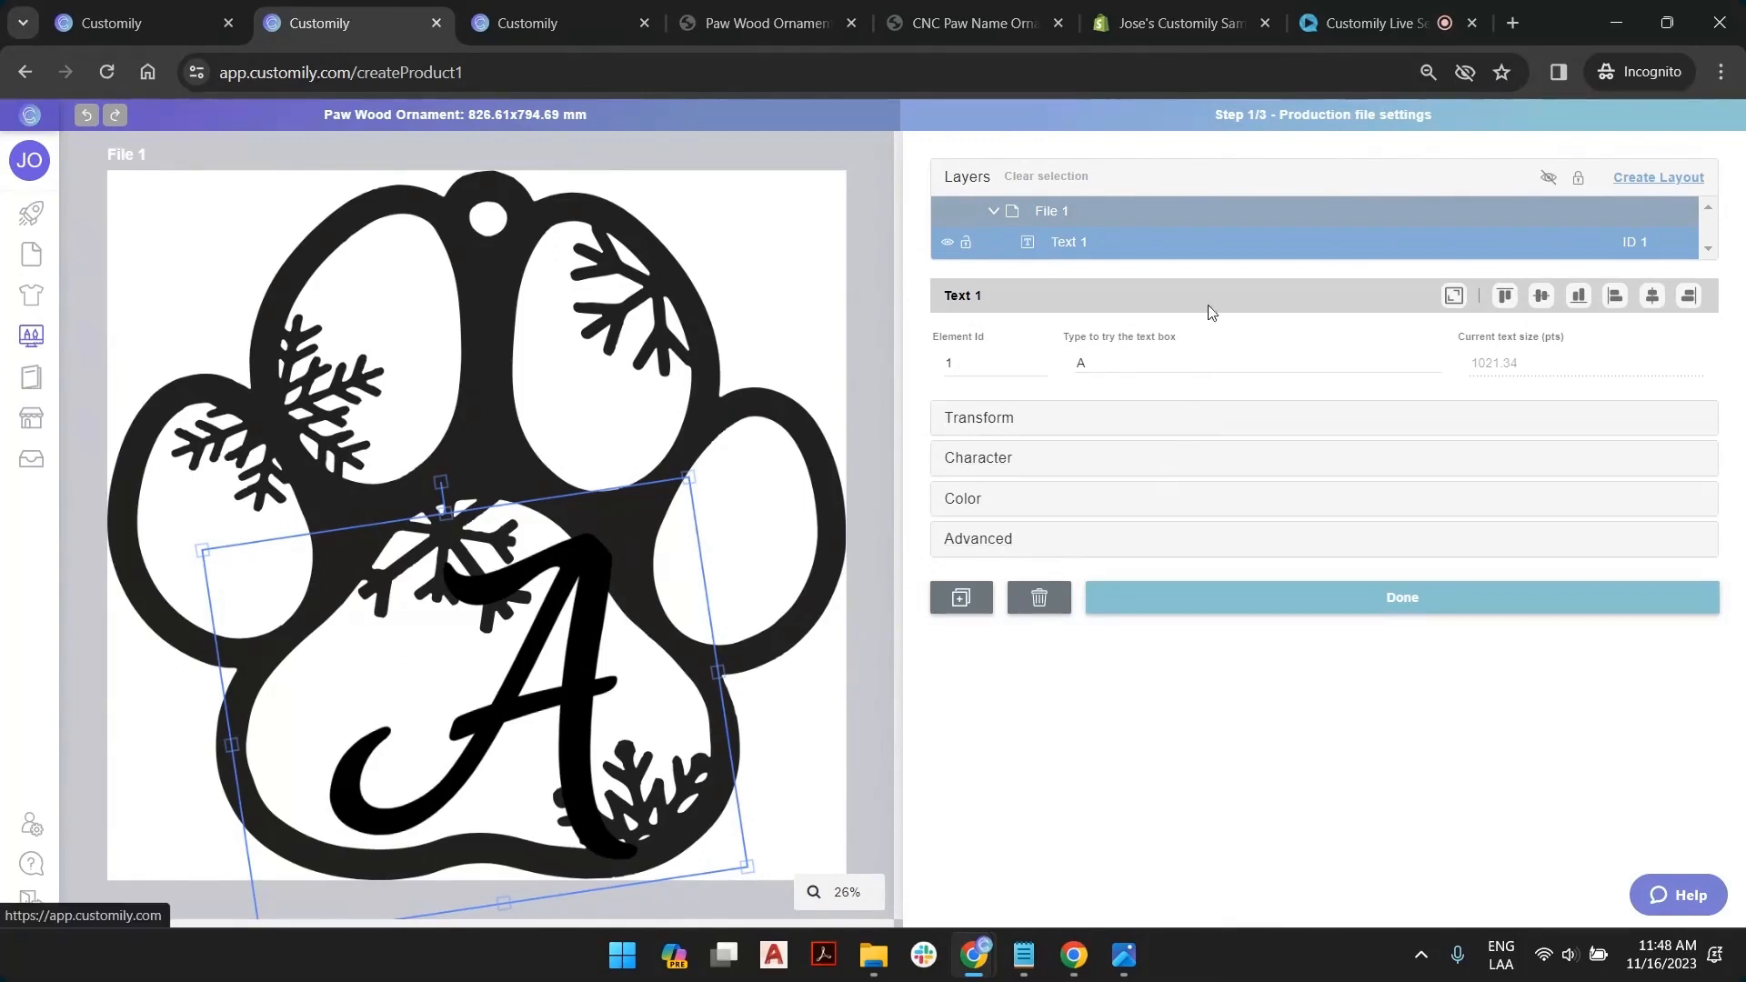
click(962, 600)
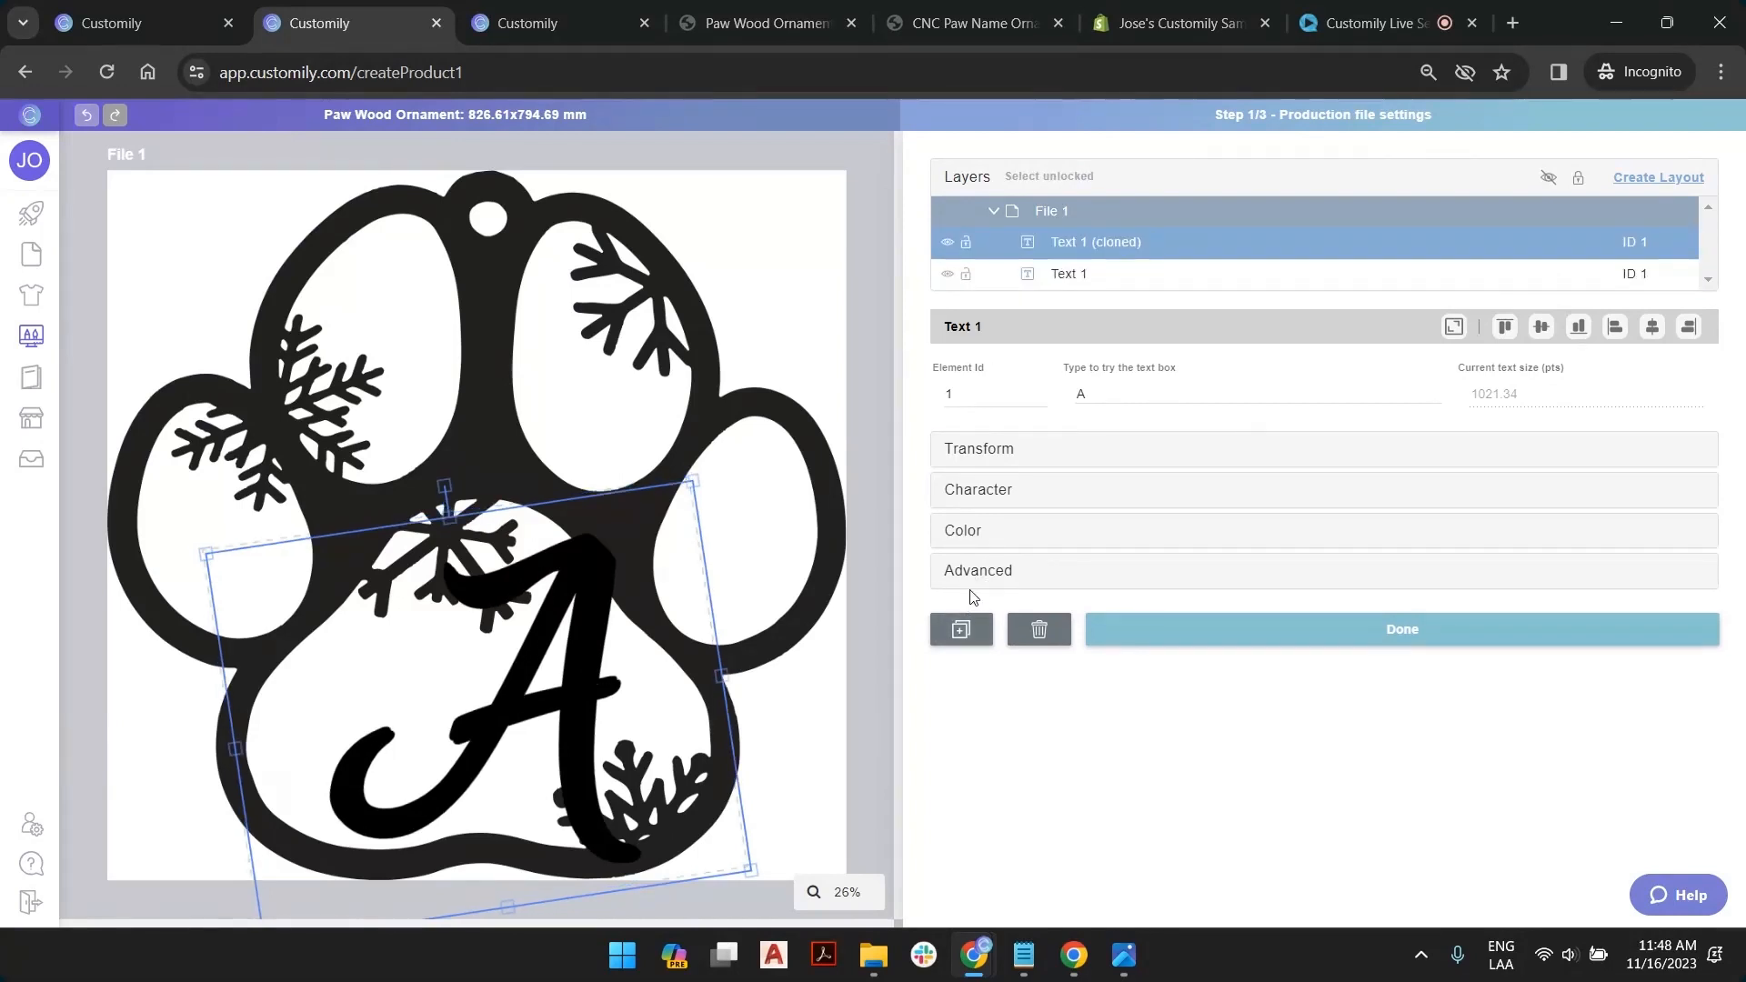
click(971, 532)
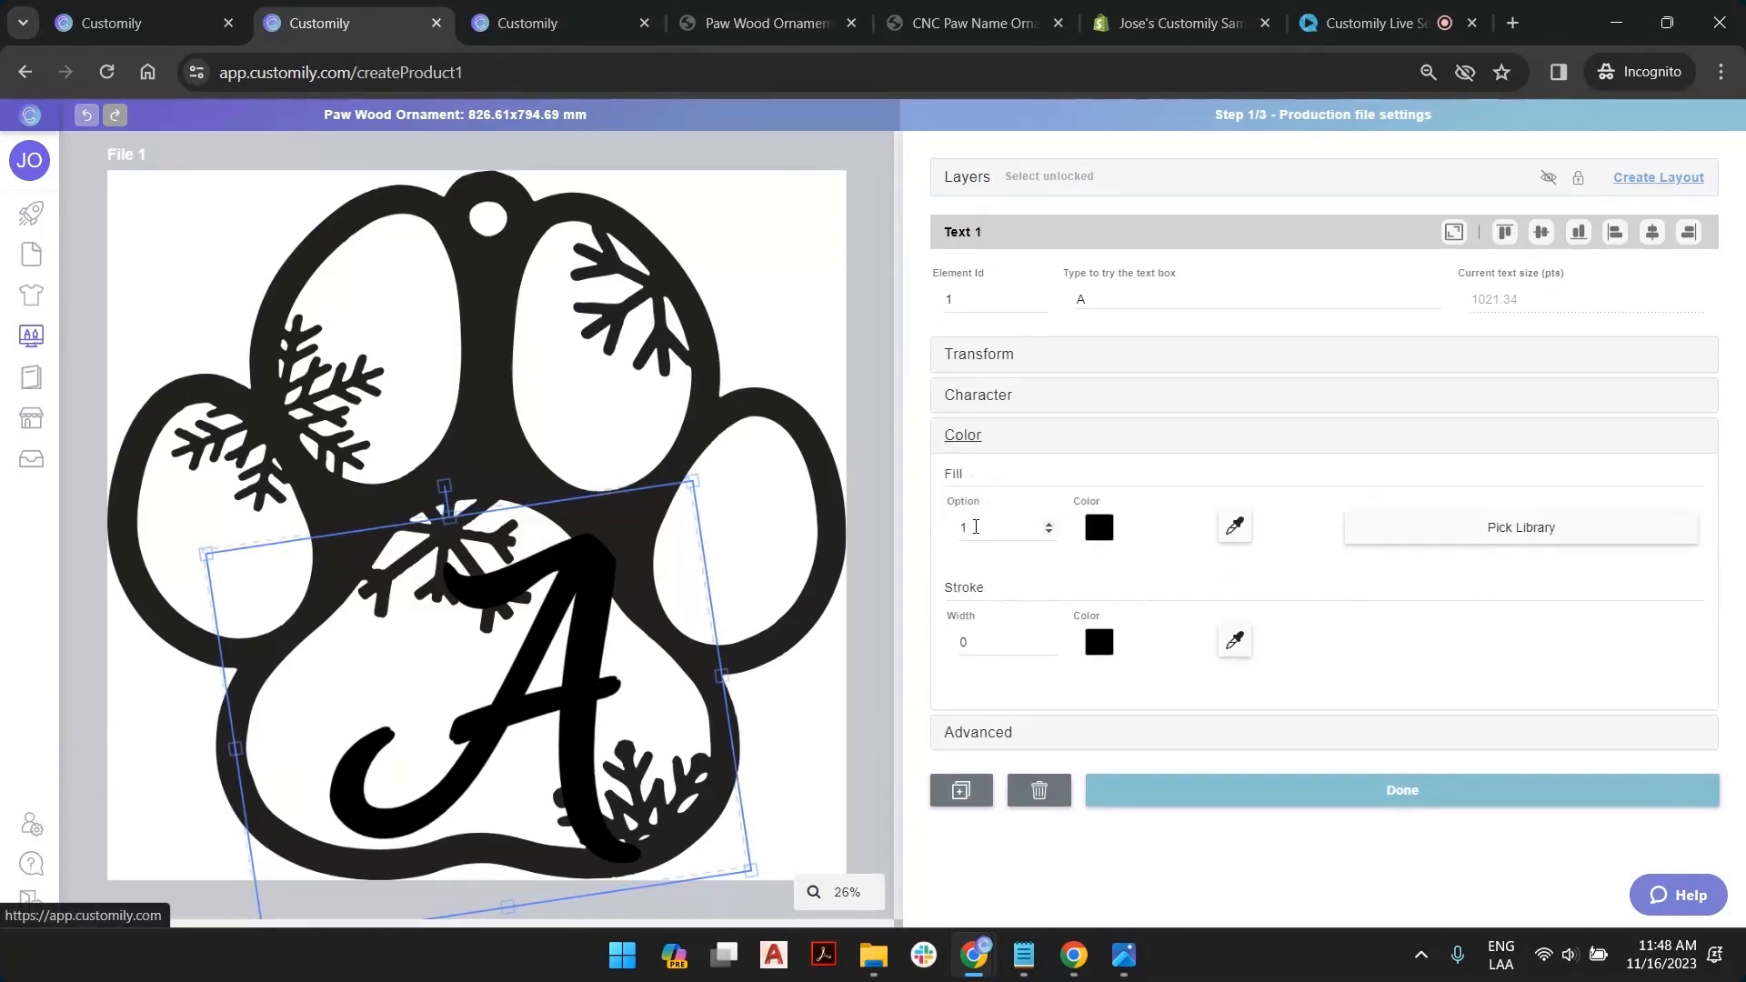
click(1100, 529)
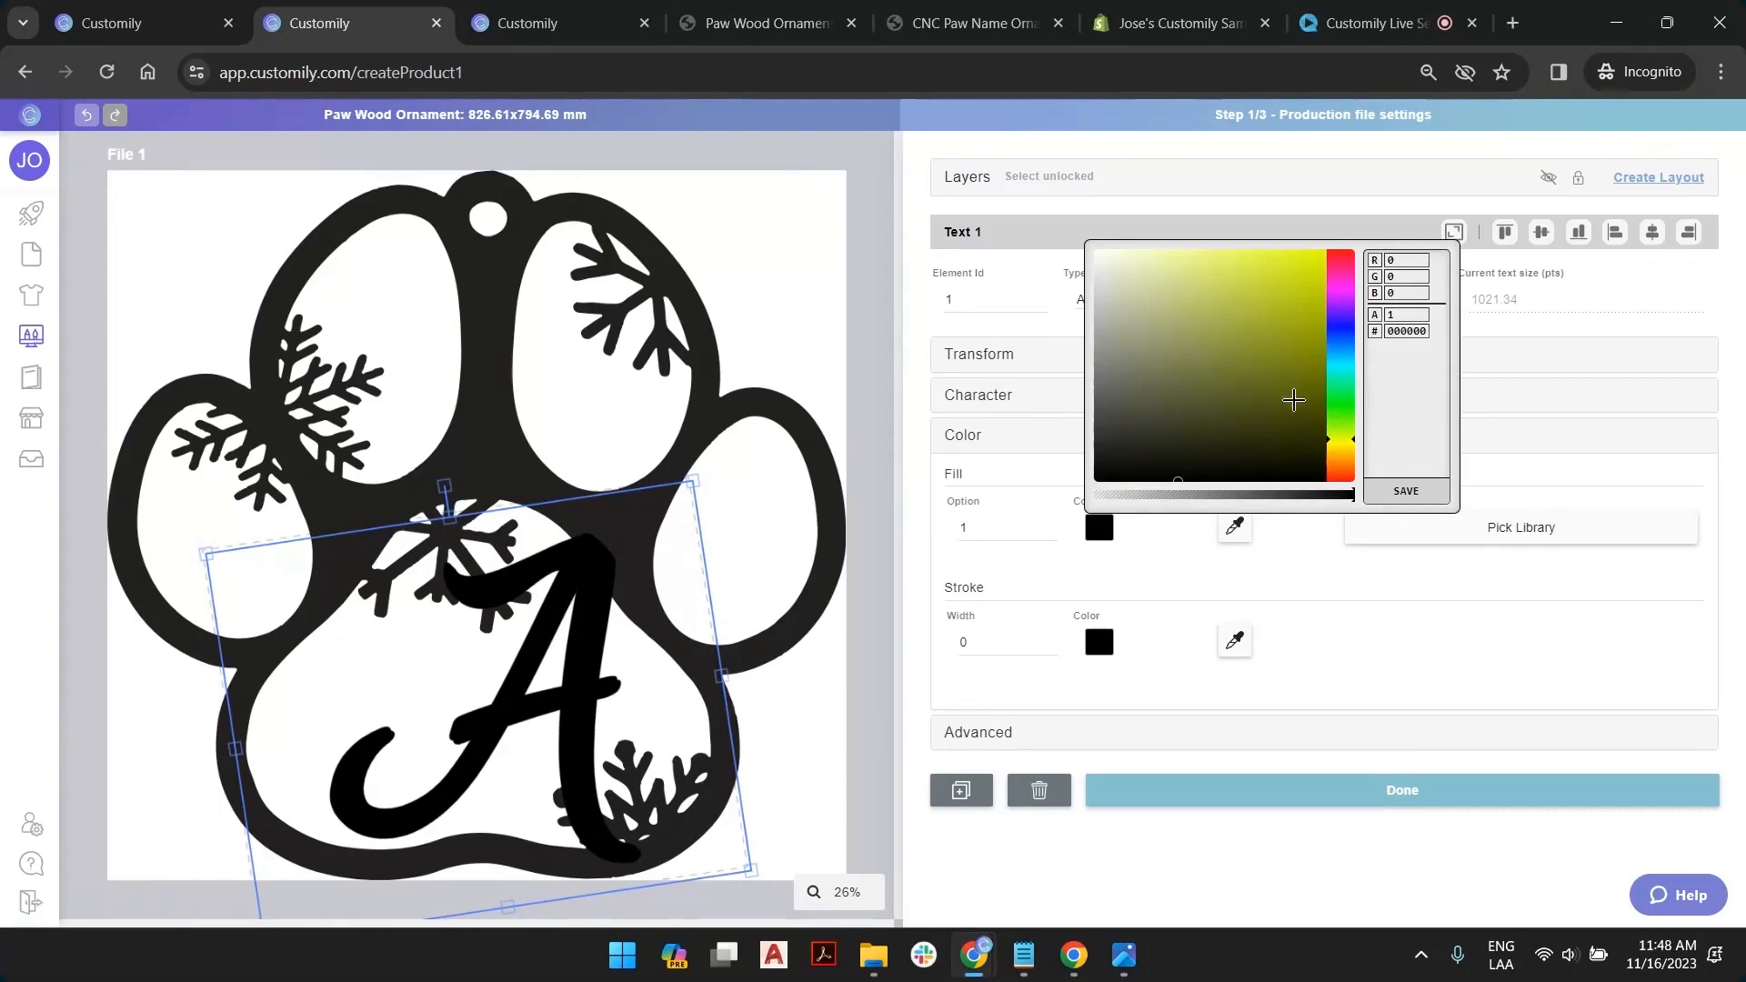
click(1340, 451)
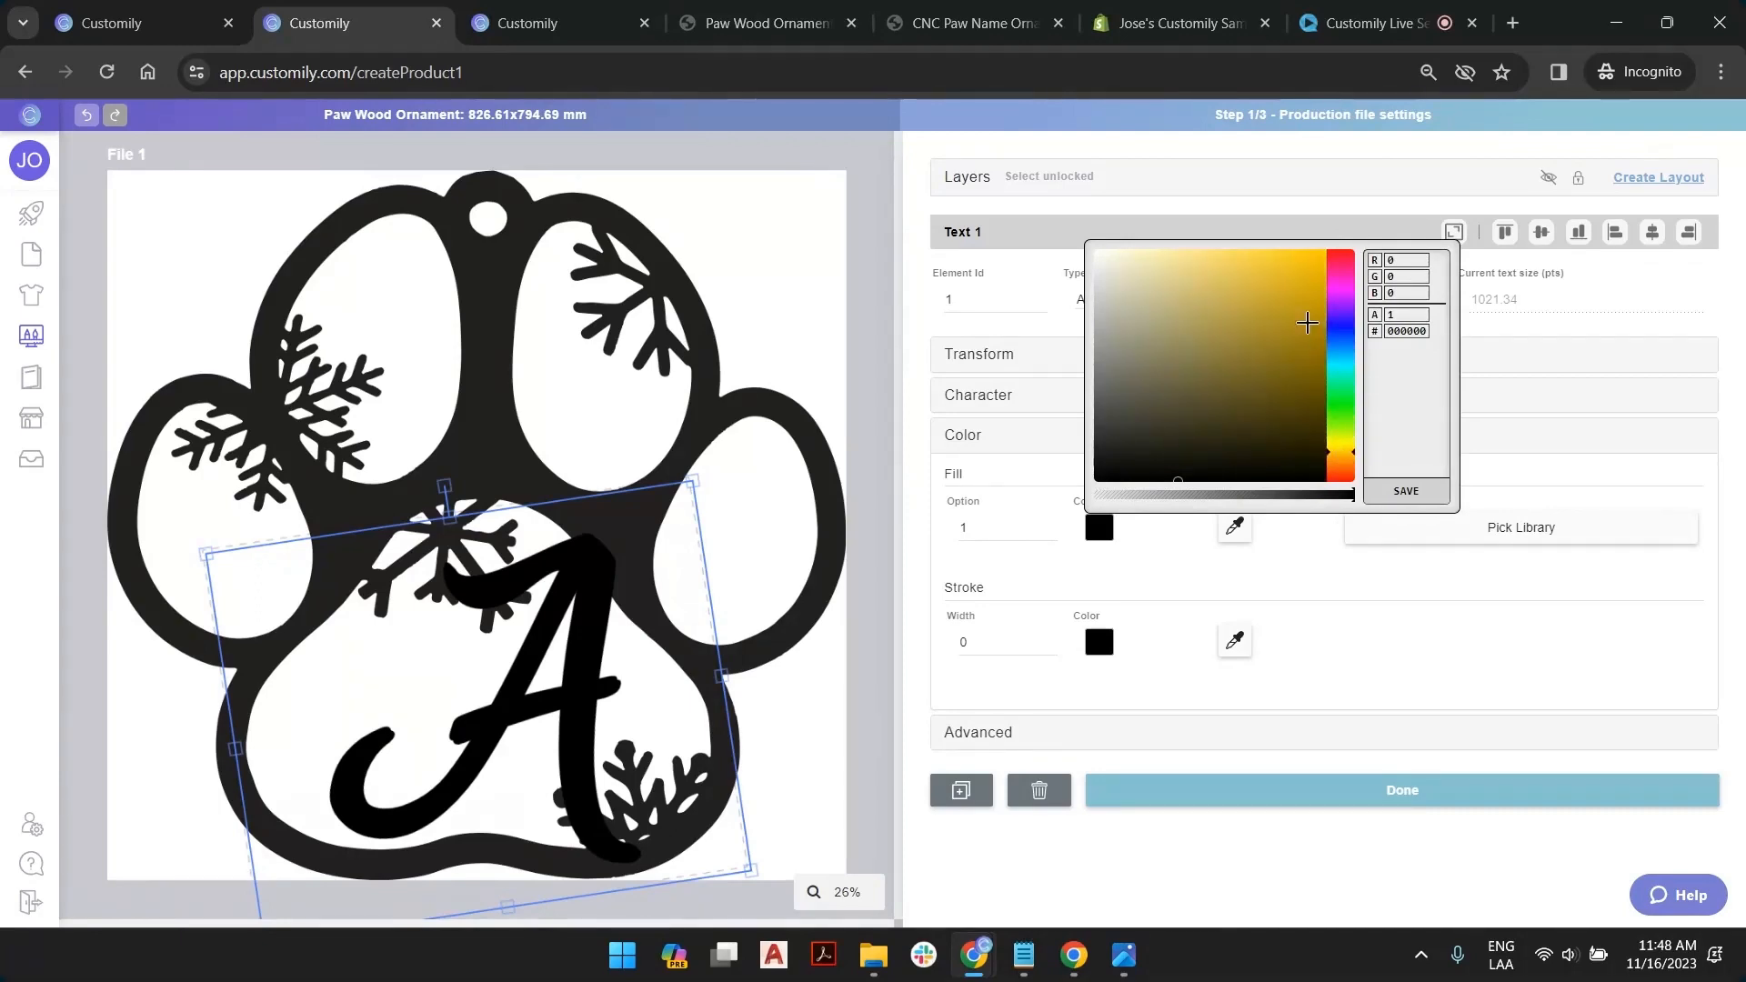
drag(1304, 318, 1297, 324)
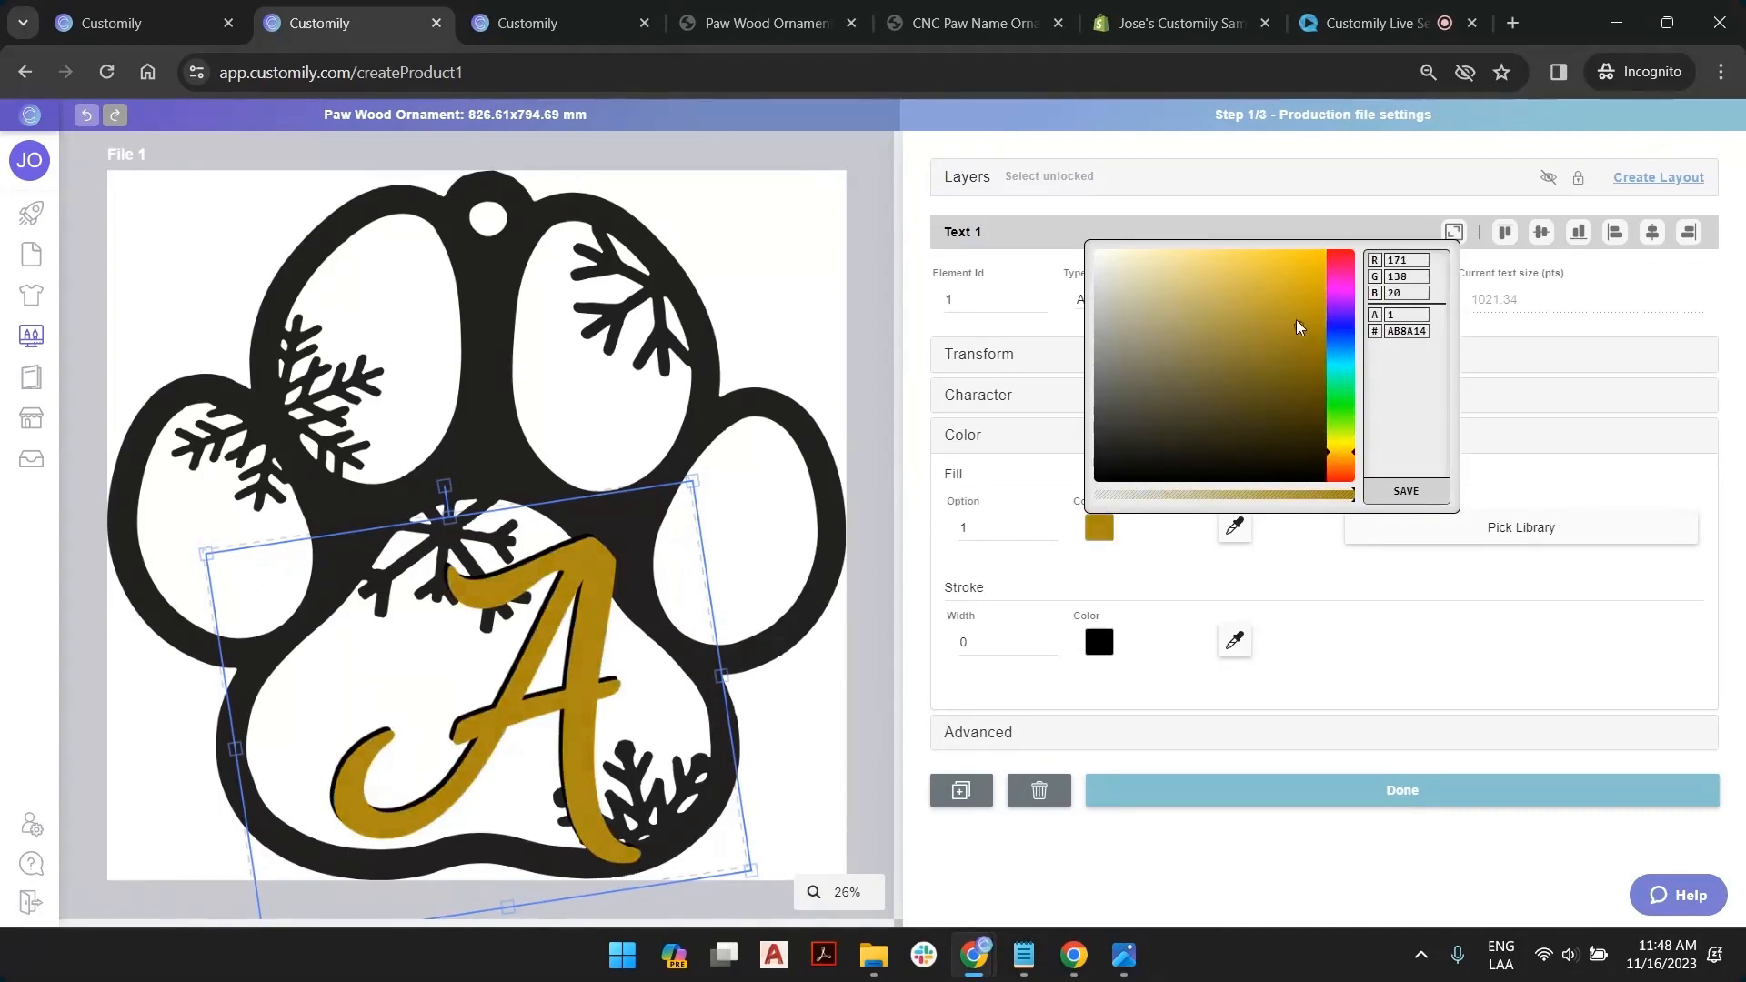
click(1431, 496)
click(951, 553)
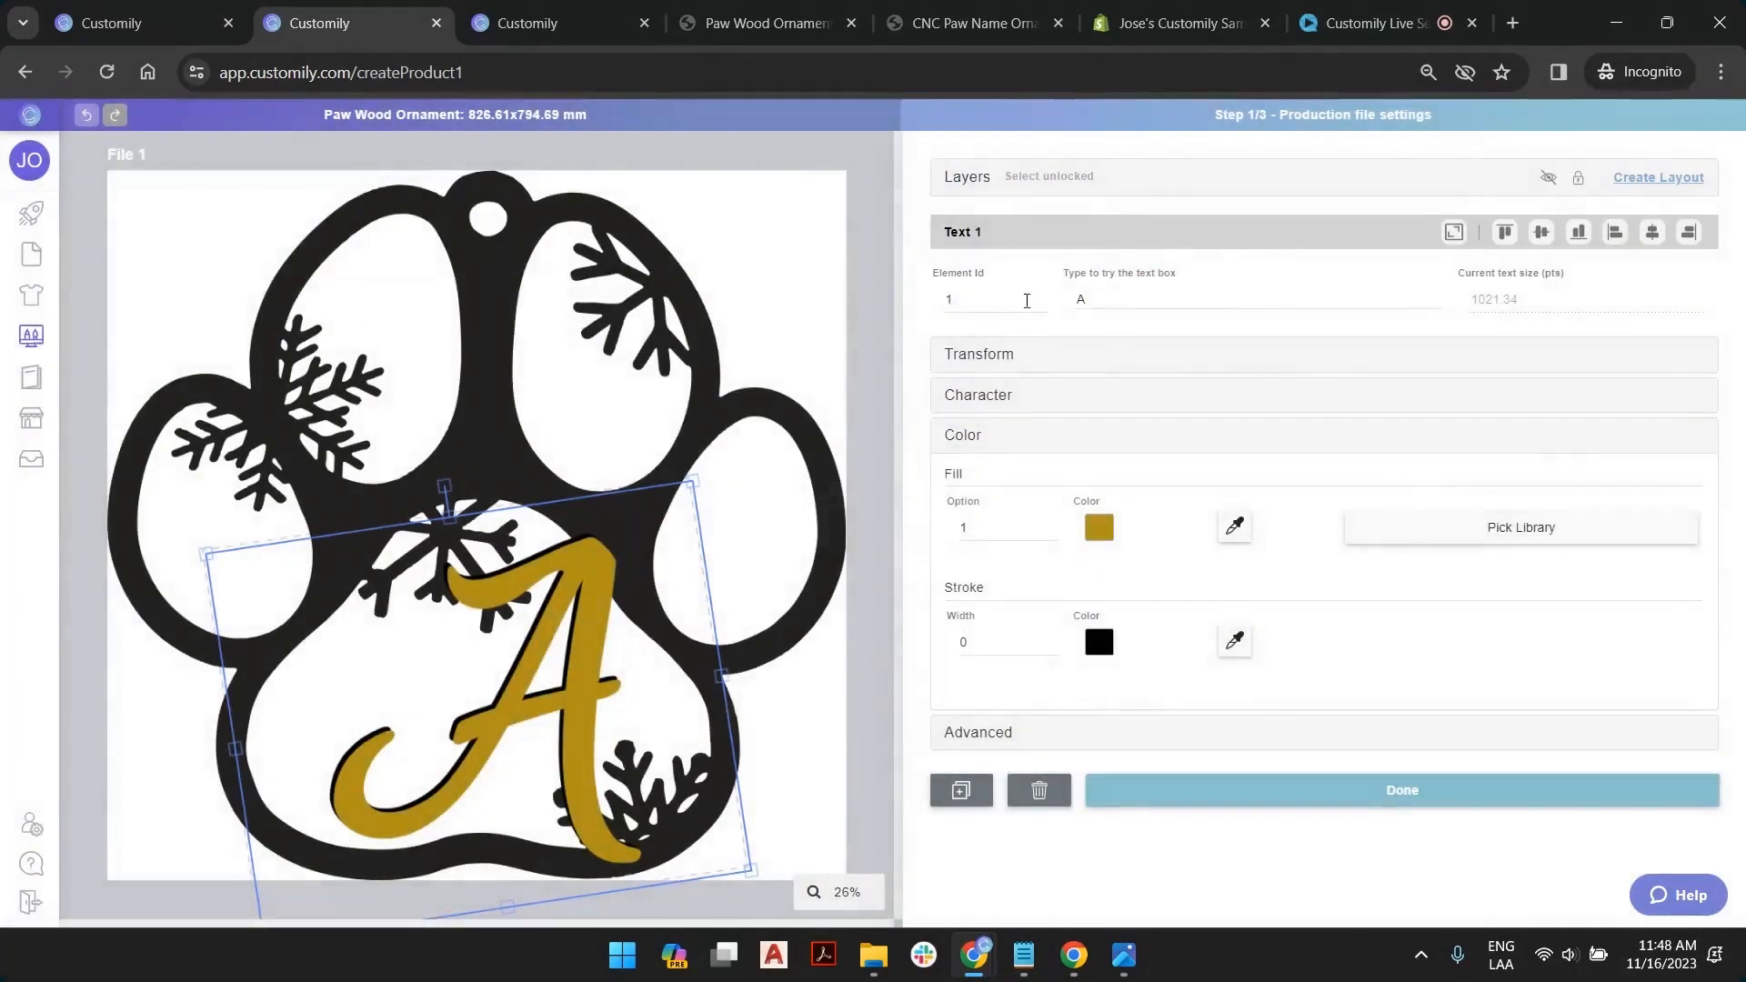
Place the gold copy beneath the locked Text 1 layer and nudge it slightly left to form a depth edge
click(967, 176)
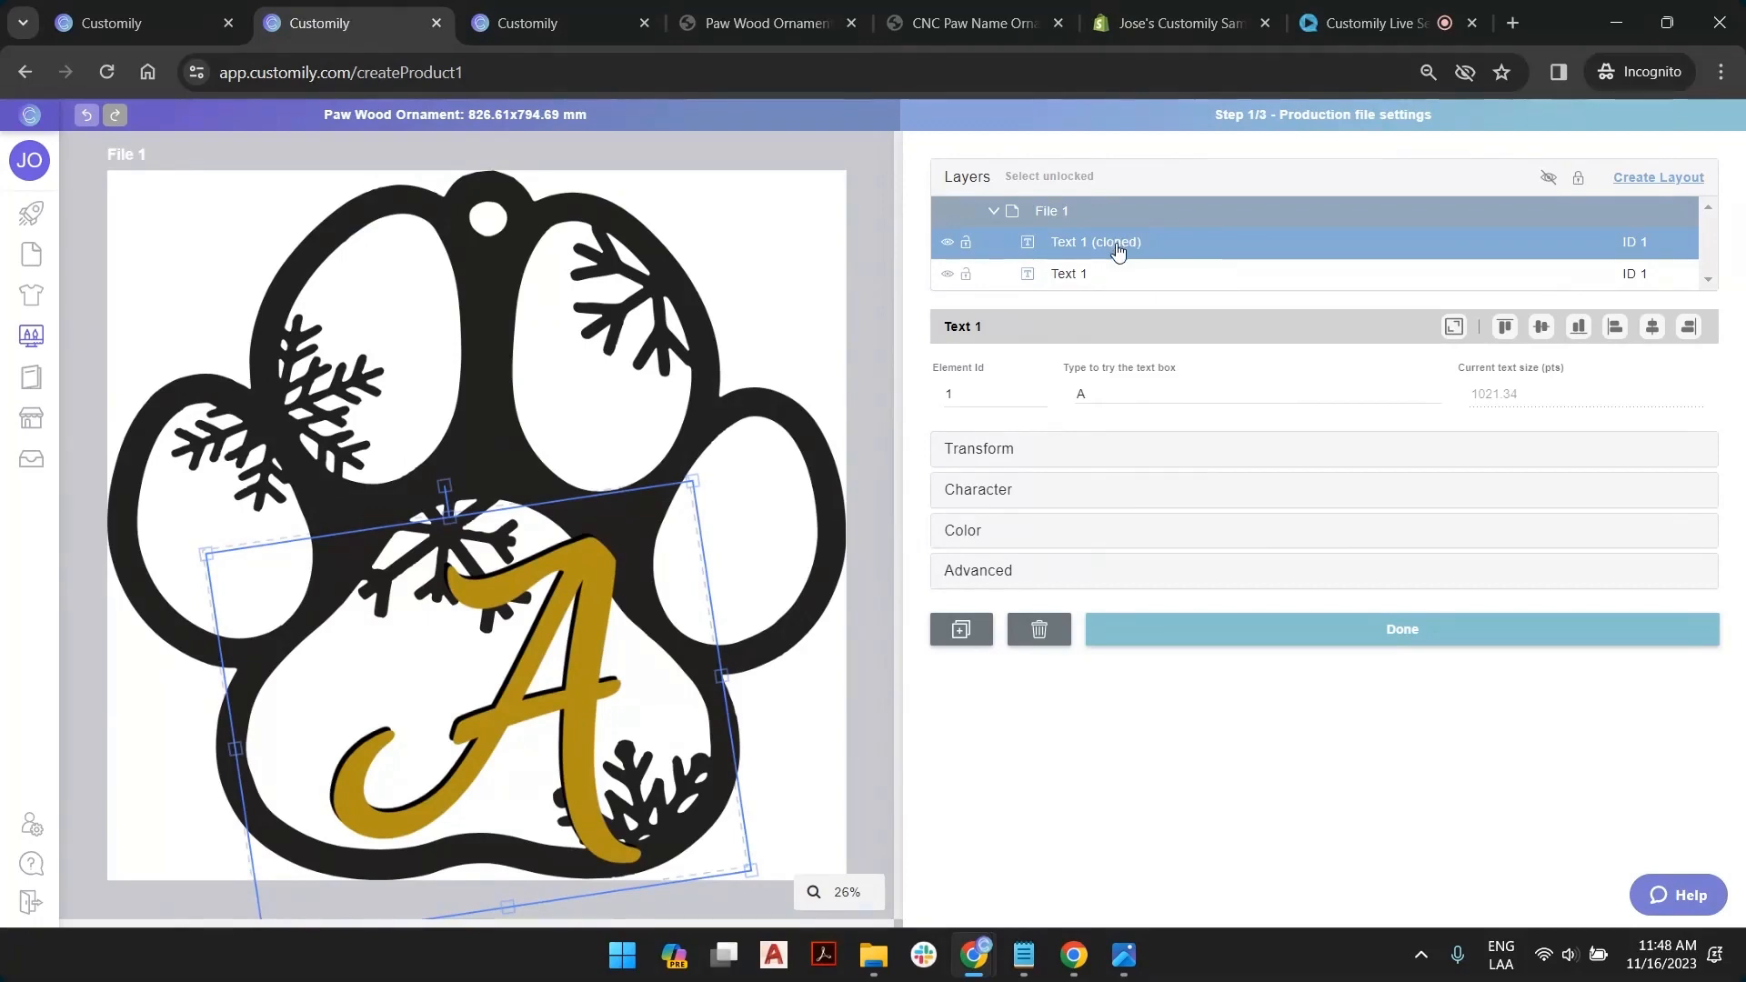
drag(1118, 250, 1116, 273)
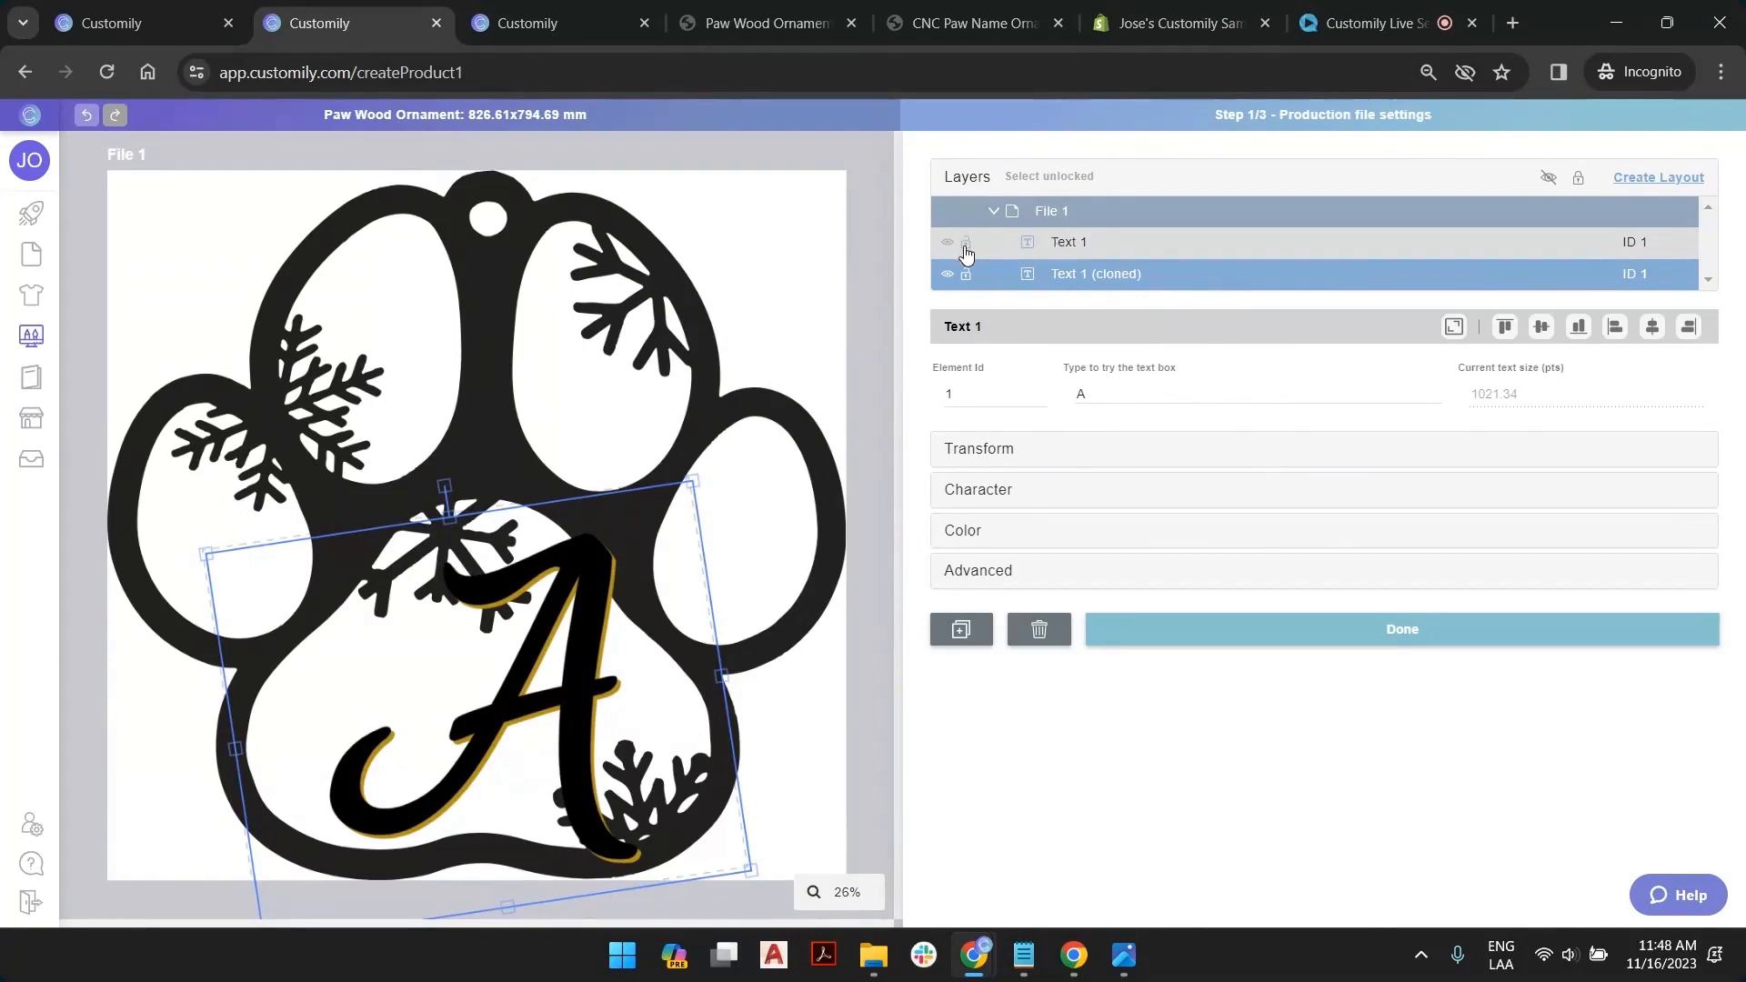
click(966, 244)
drag(571, 595, 489, 592)
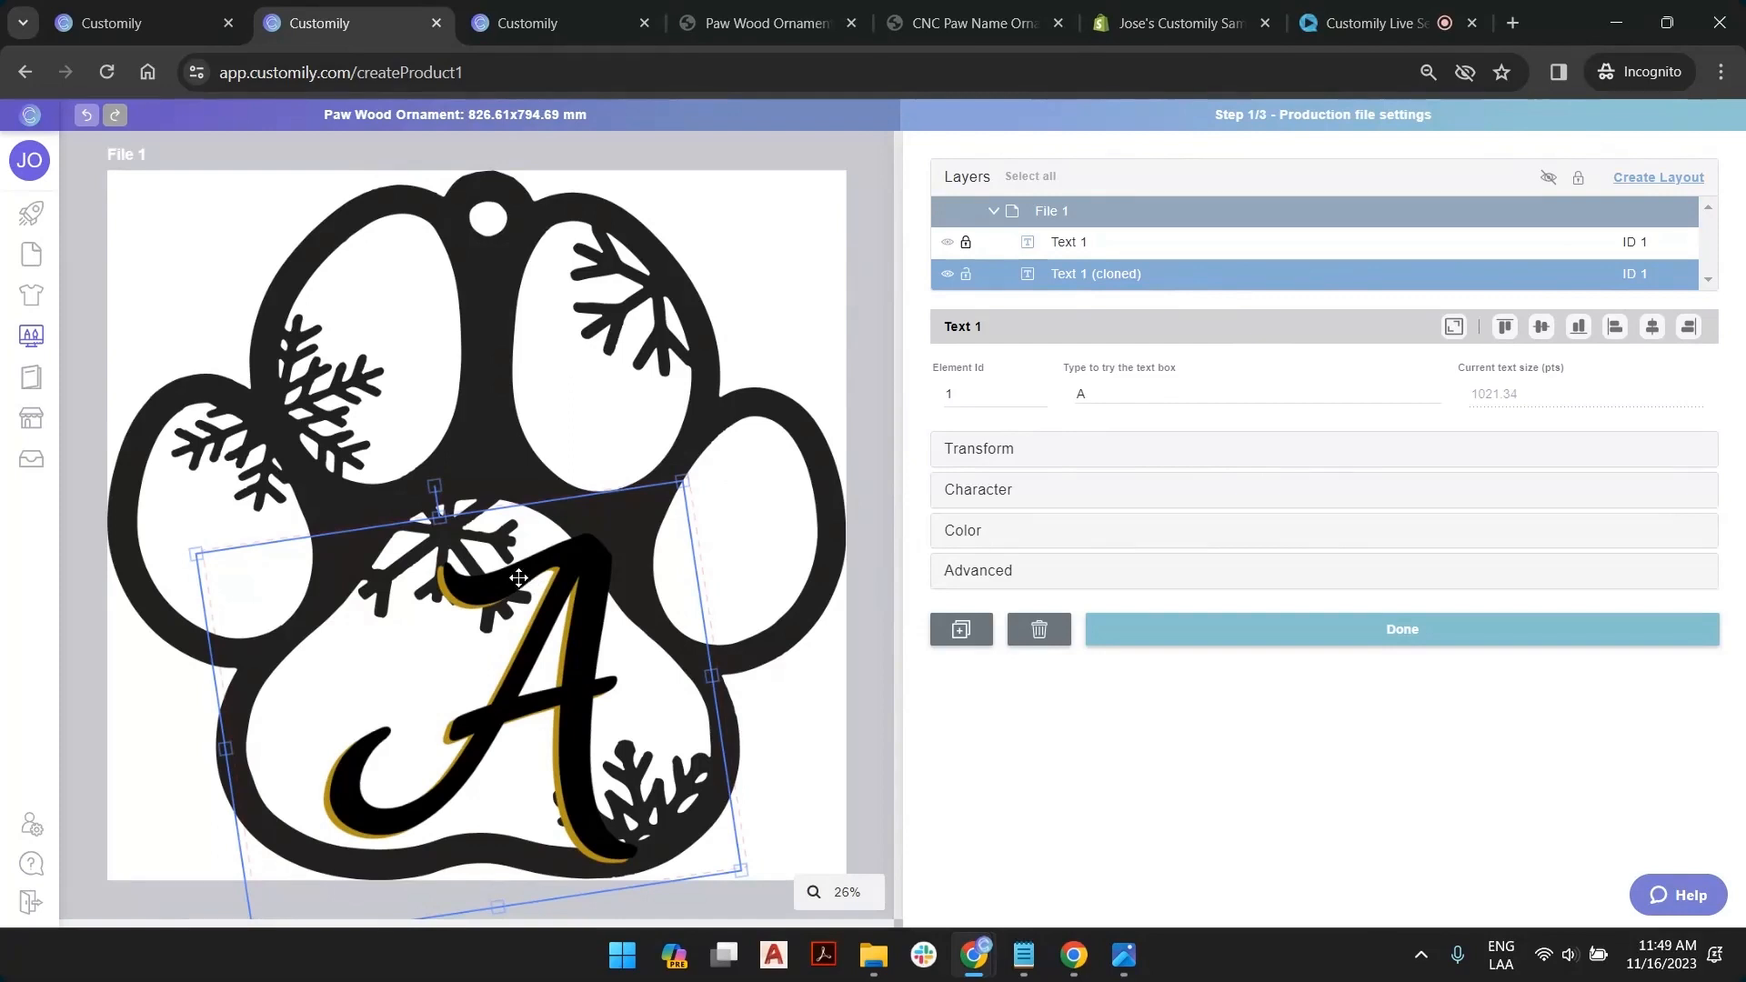
drag(518, 577, 516, 580)
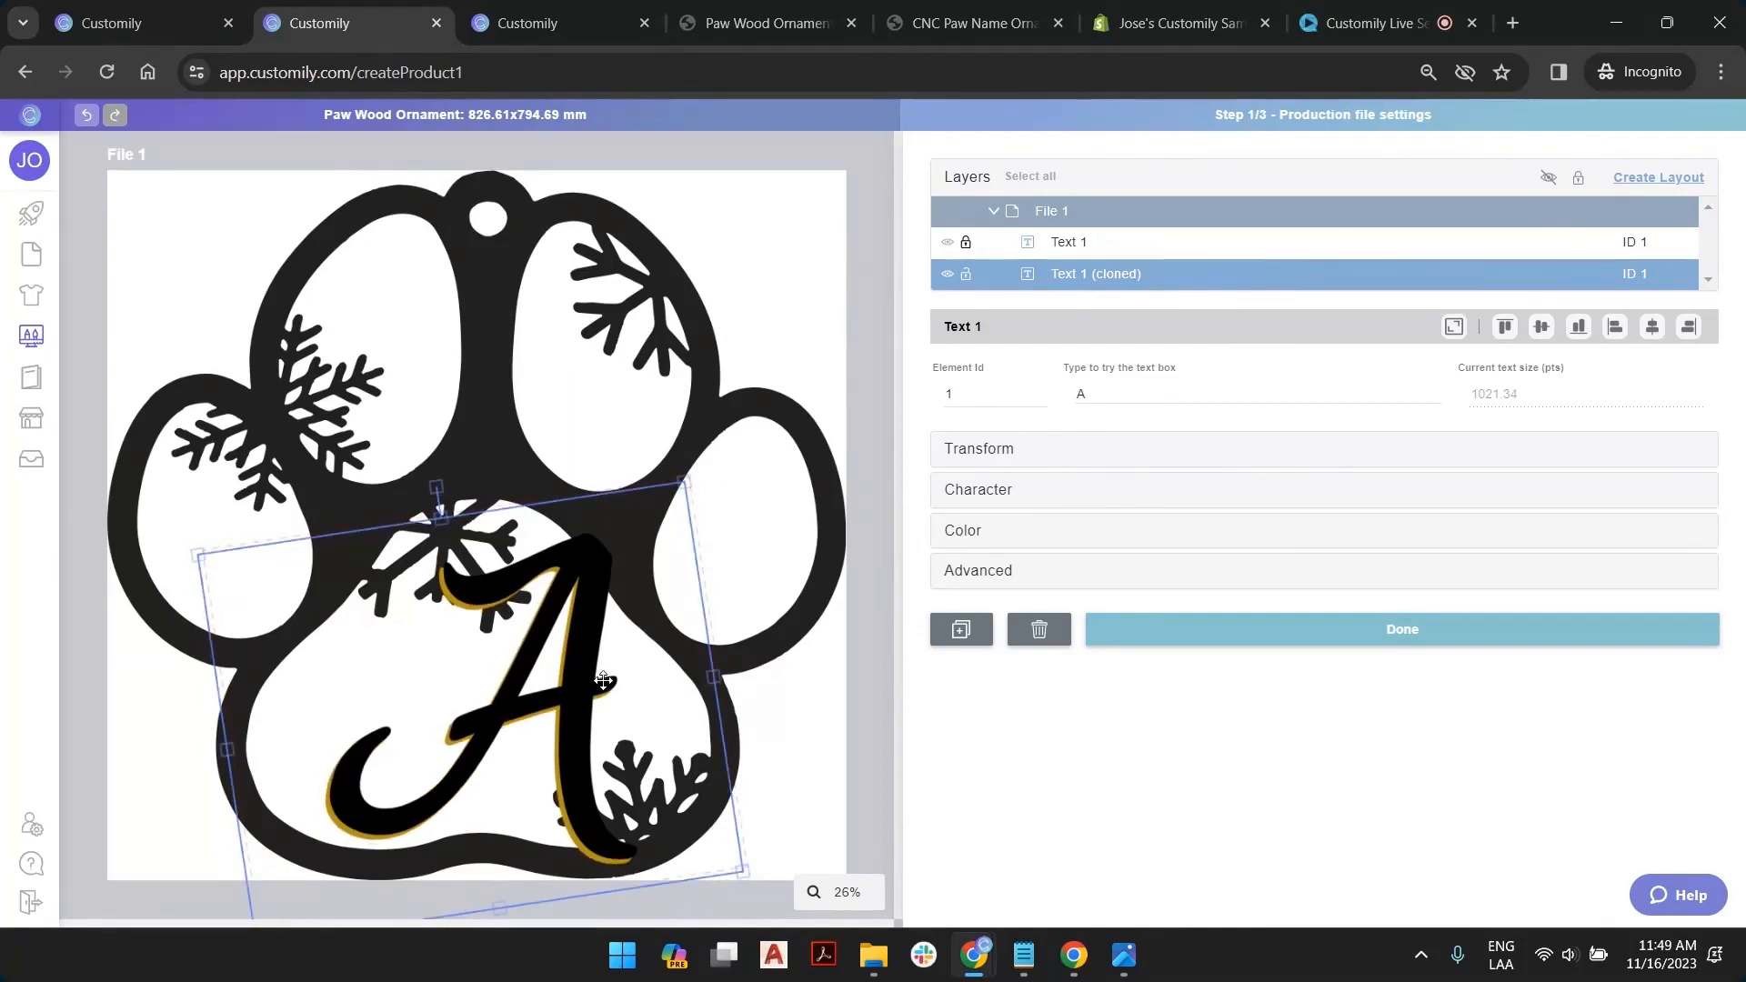
Add a second gold copy beneath the first, lock the first copy and offset the new one slightly farther left and down
click(971, 634)
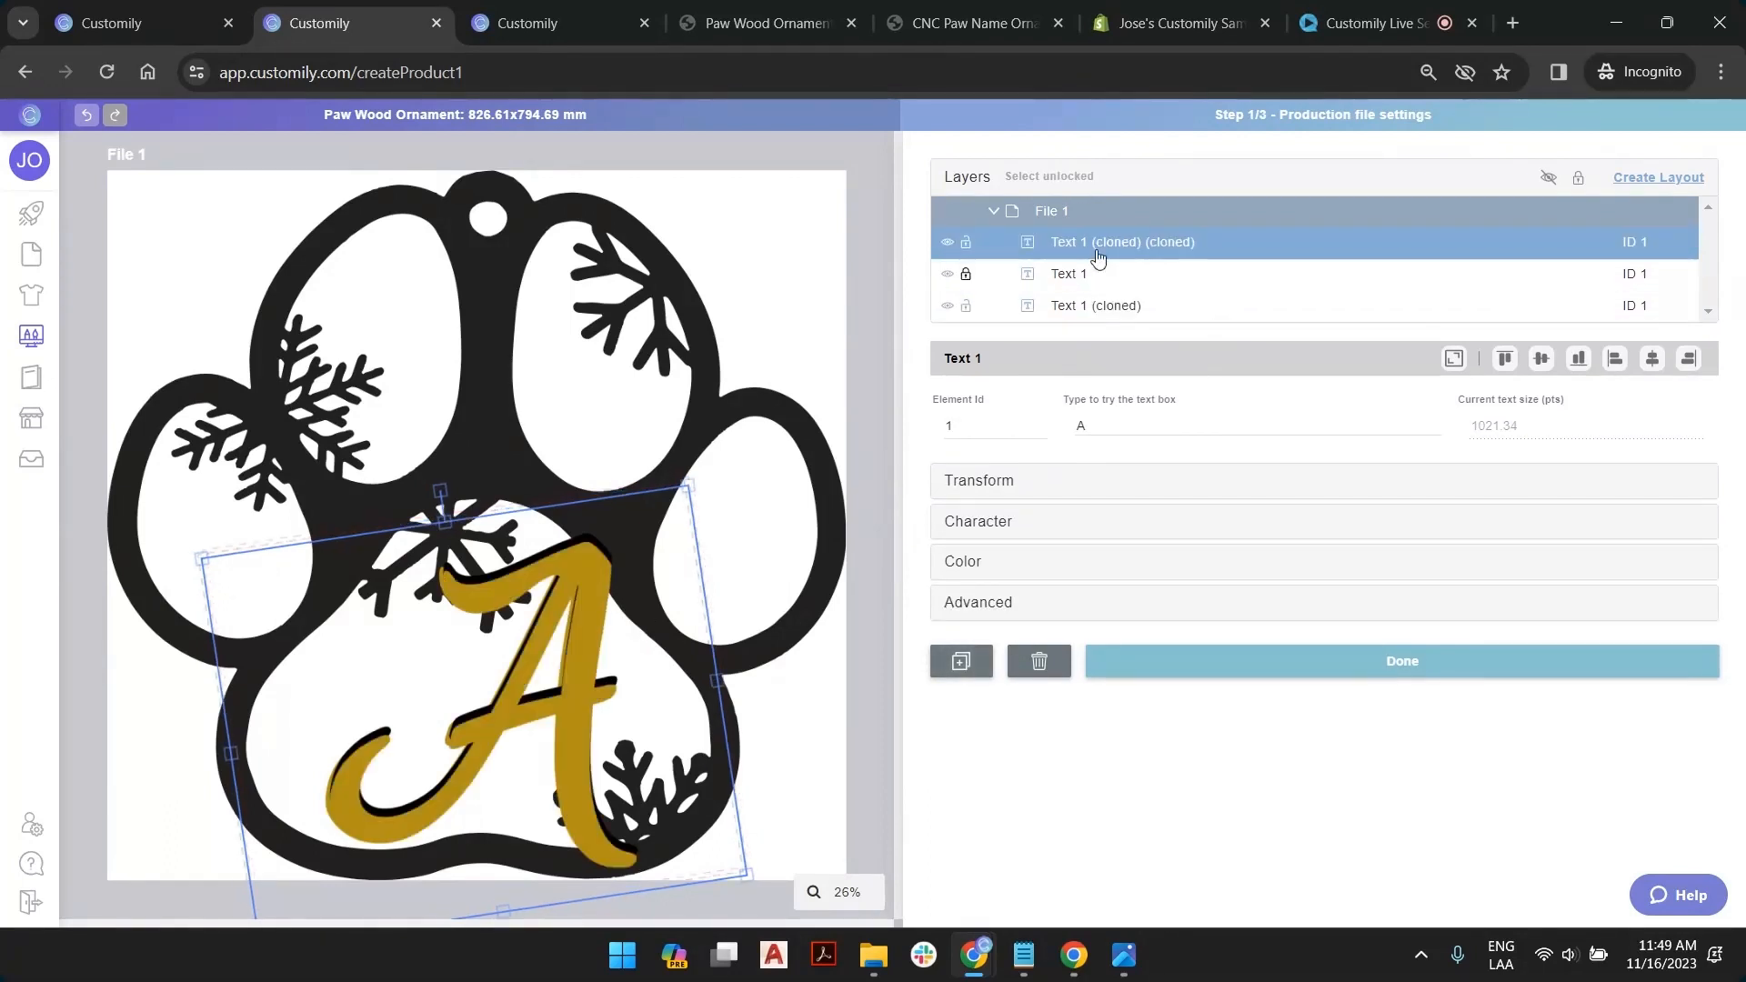
drag(1096, 257, 1100, 313)
click(966, 274)
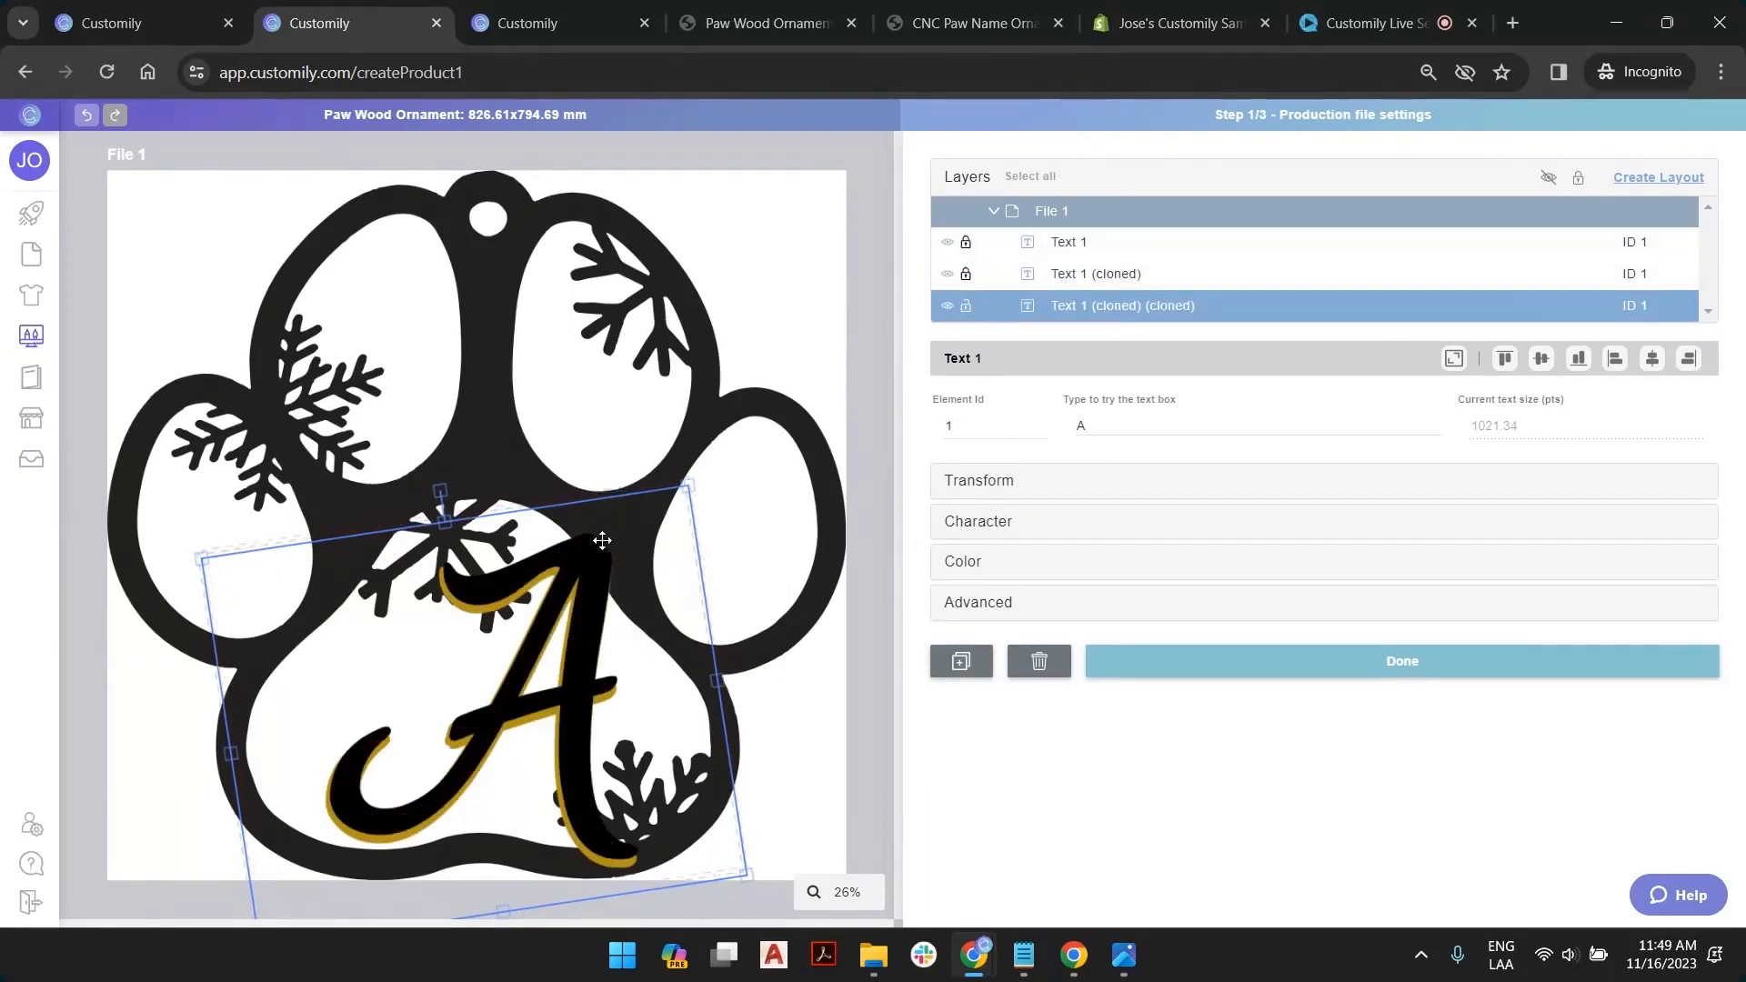
drag(581, 546, 595, 541)
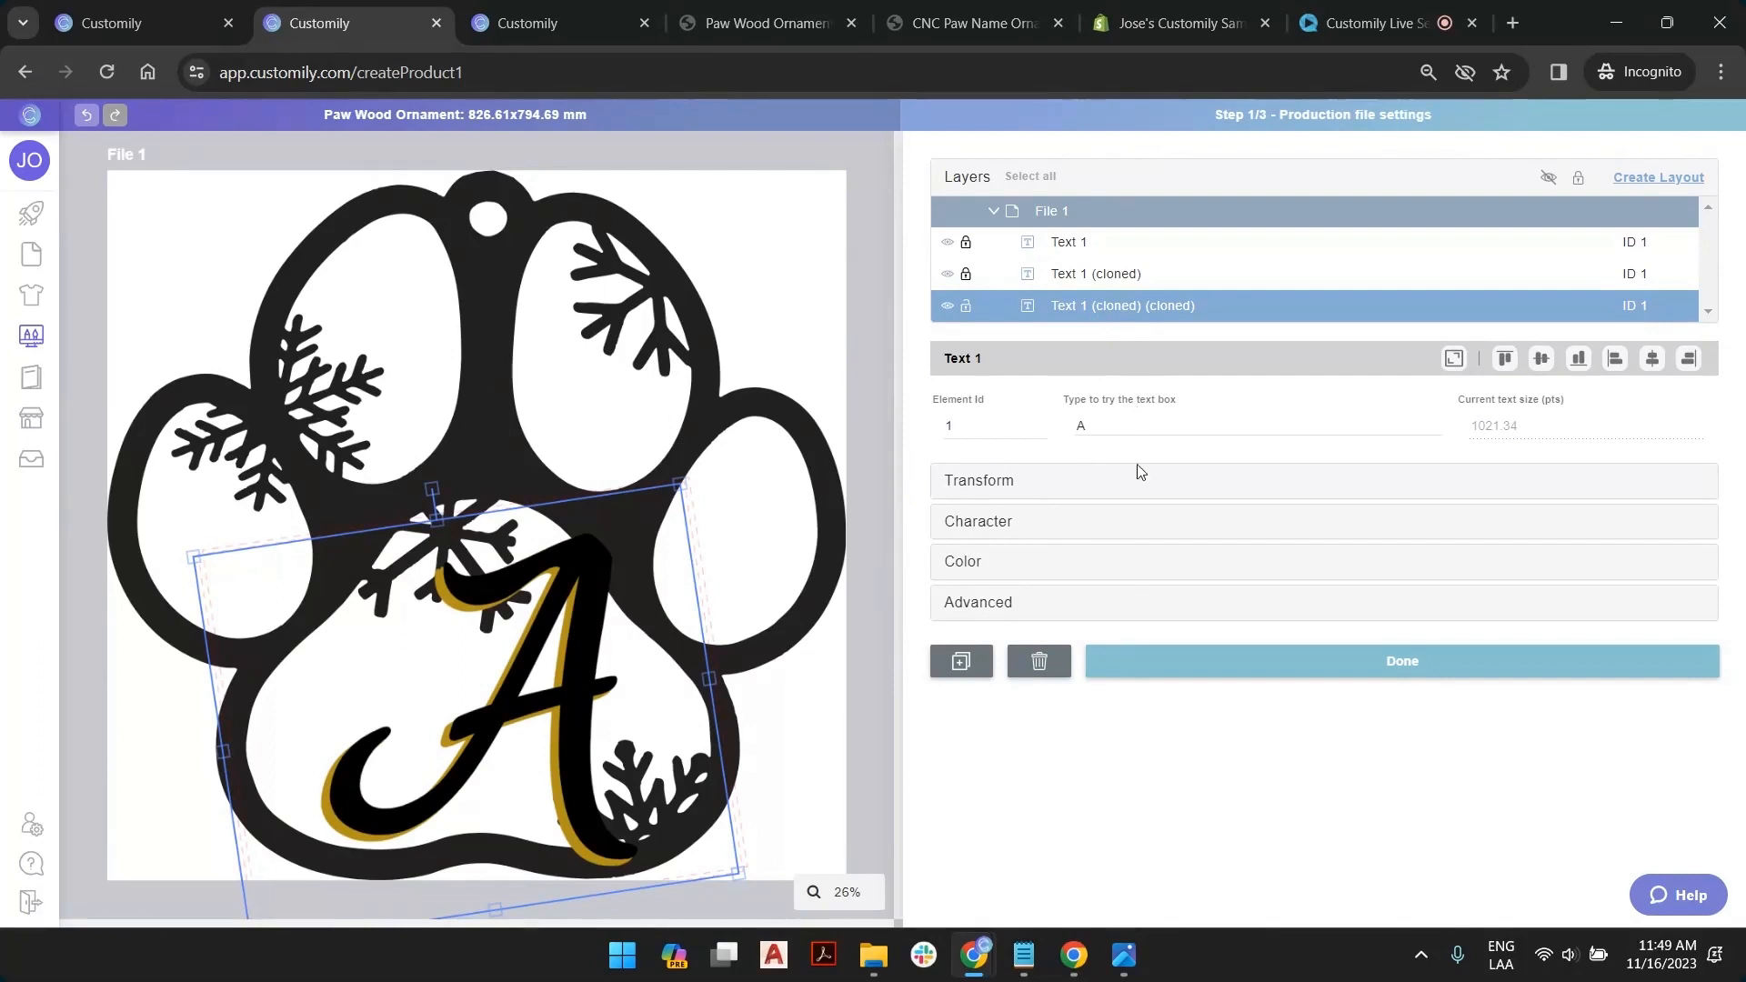
Stack a third gold copy at the bottom of the layers, locking the second copy and shifting the new one farther left
click(967, 666)
drag(1122, 244, 1117, 344)
click(966, 306)
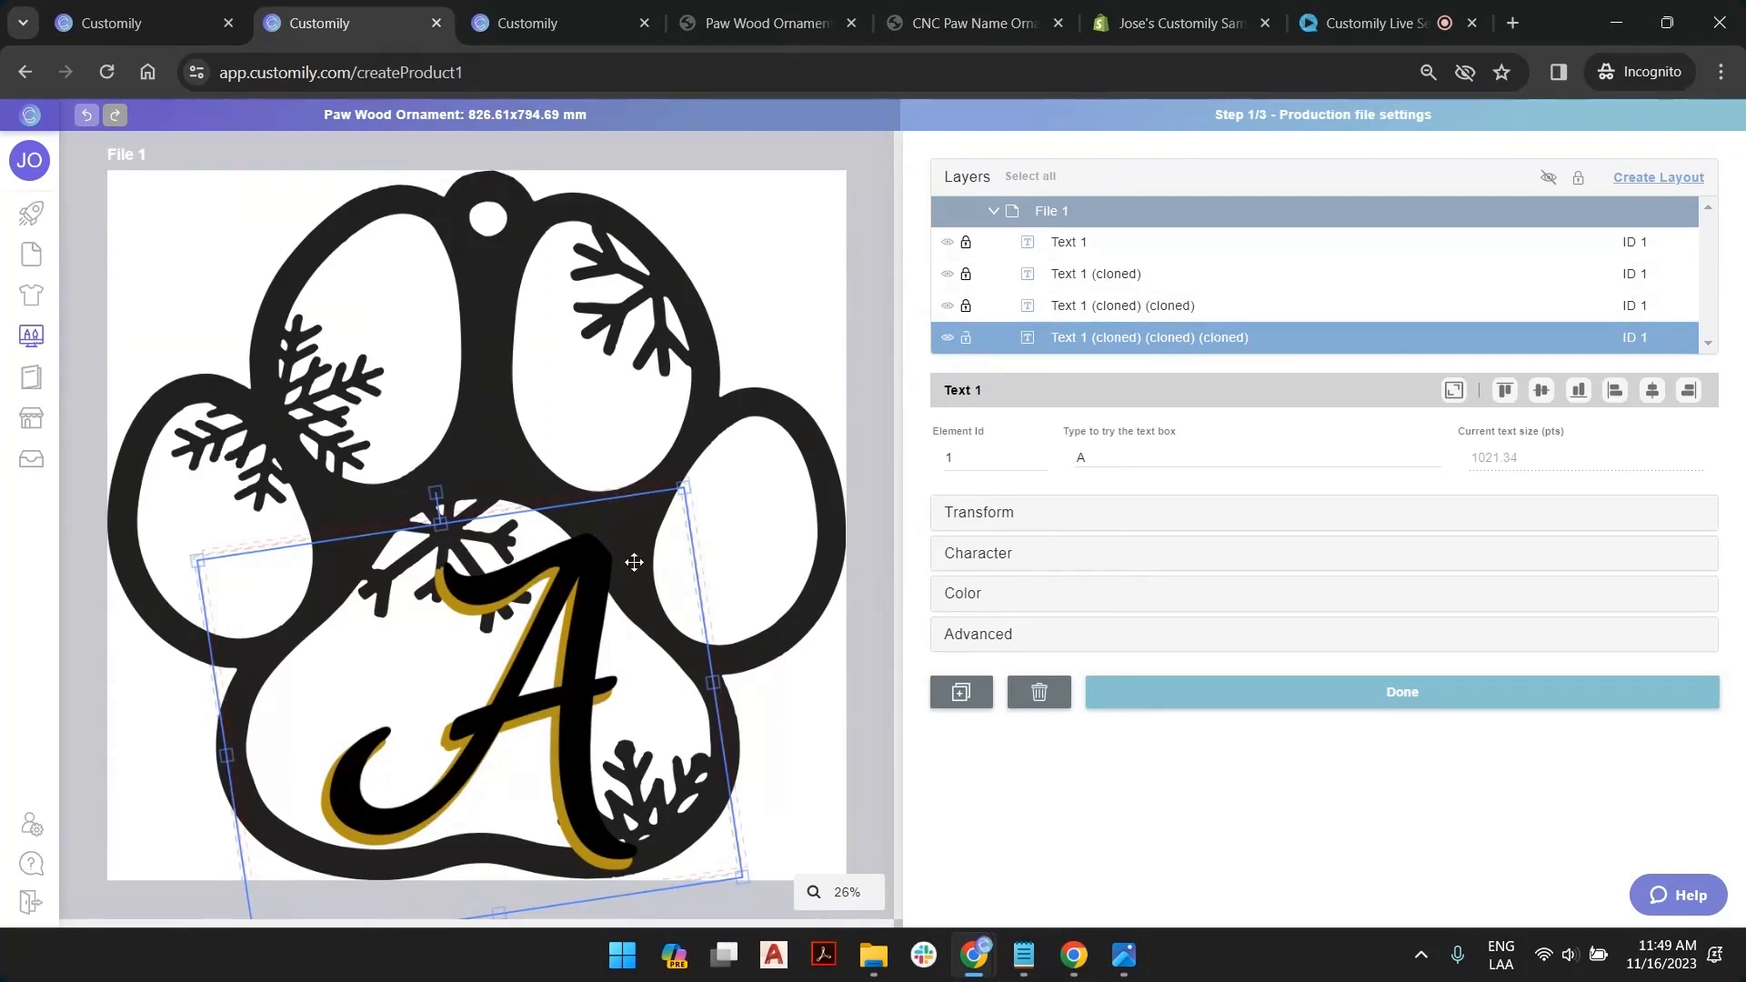
mouse_move(597, 557)
mouse_down()
mouse_move(463, 584)
mouse_move(593, 558)
mouse_move(587, 609)
mouse_move(591, 523)
mouse_move(597, 565)
mouse_move(579, 569)
mouse_move(596, 563)
mouse_up()
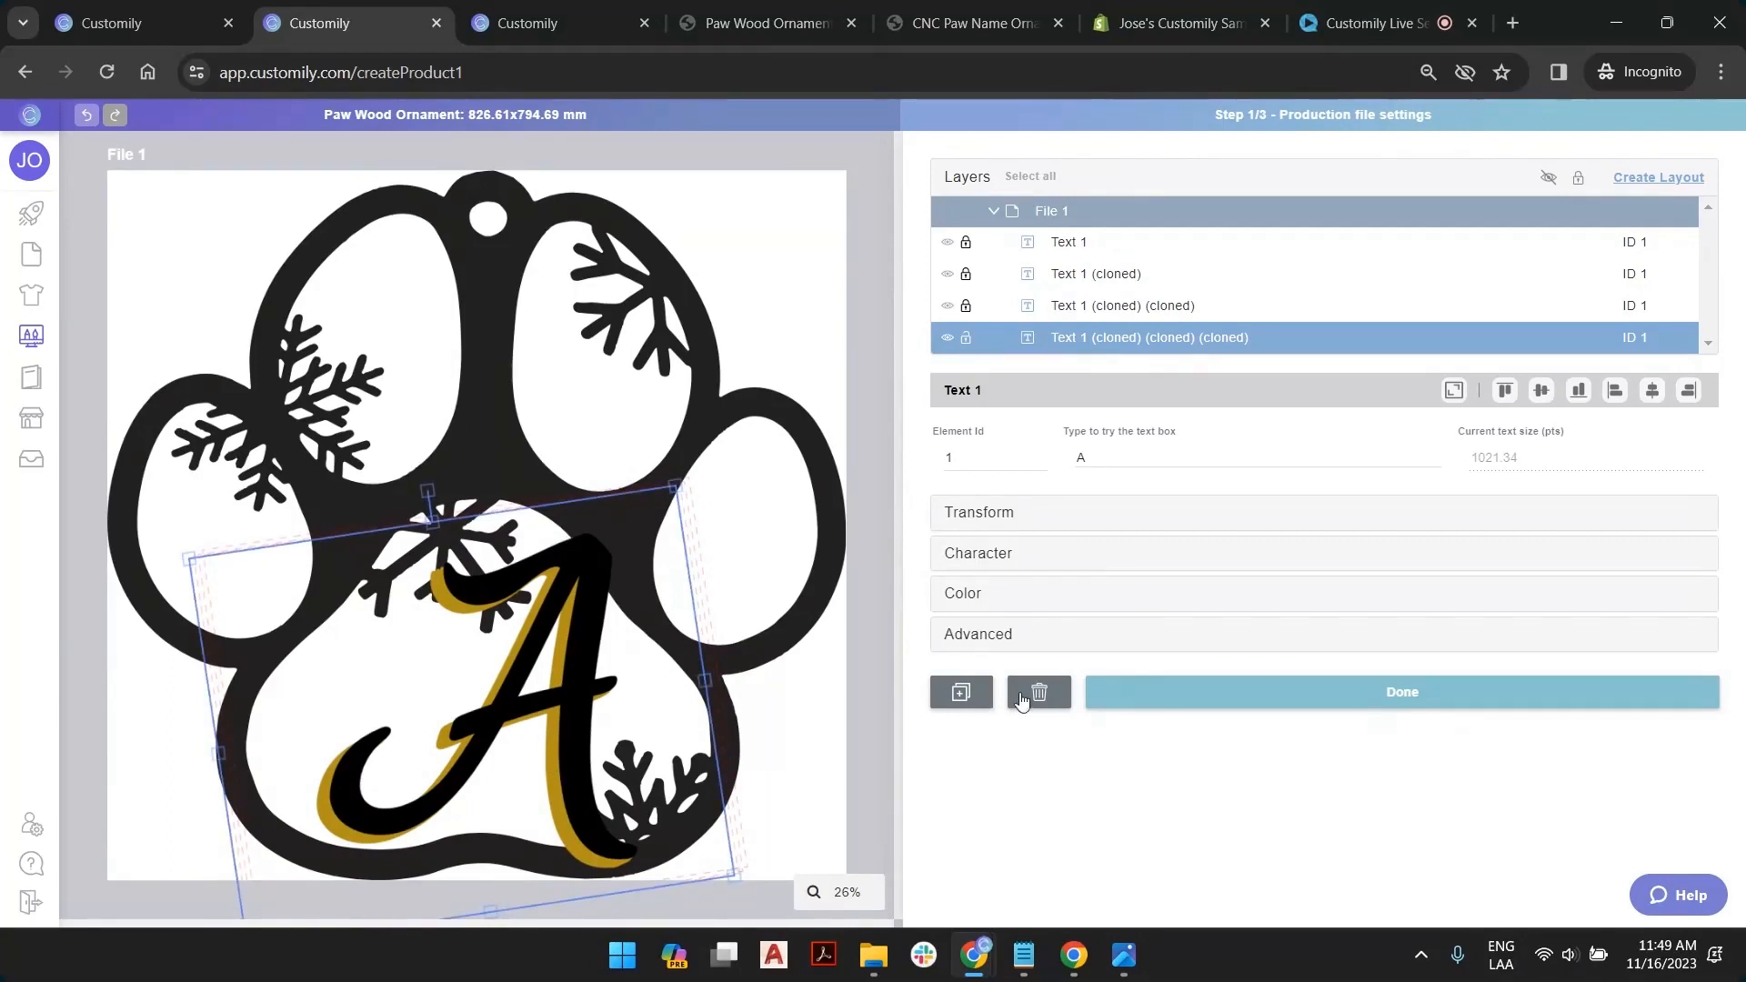
Stack a fourth gold copy below the locked third copy, offset it slightly farther left and deselect it
click(958, 692)
drag(1126, 262, 1131, 373)
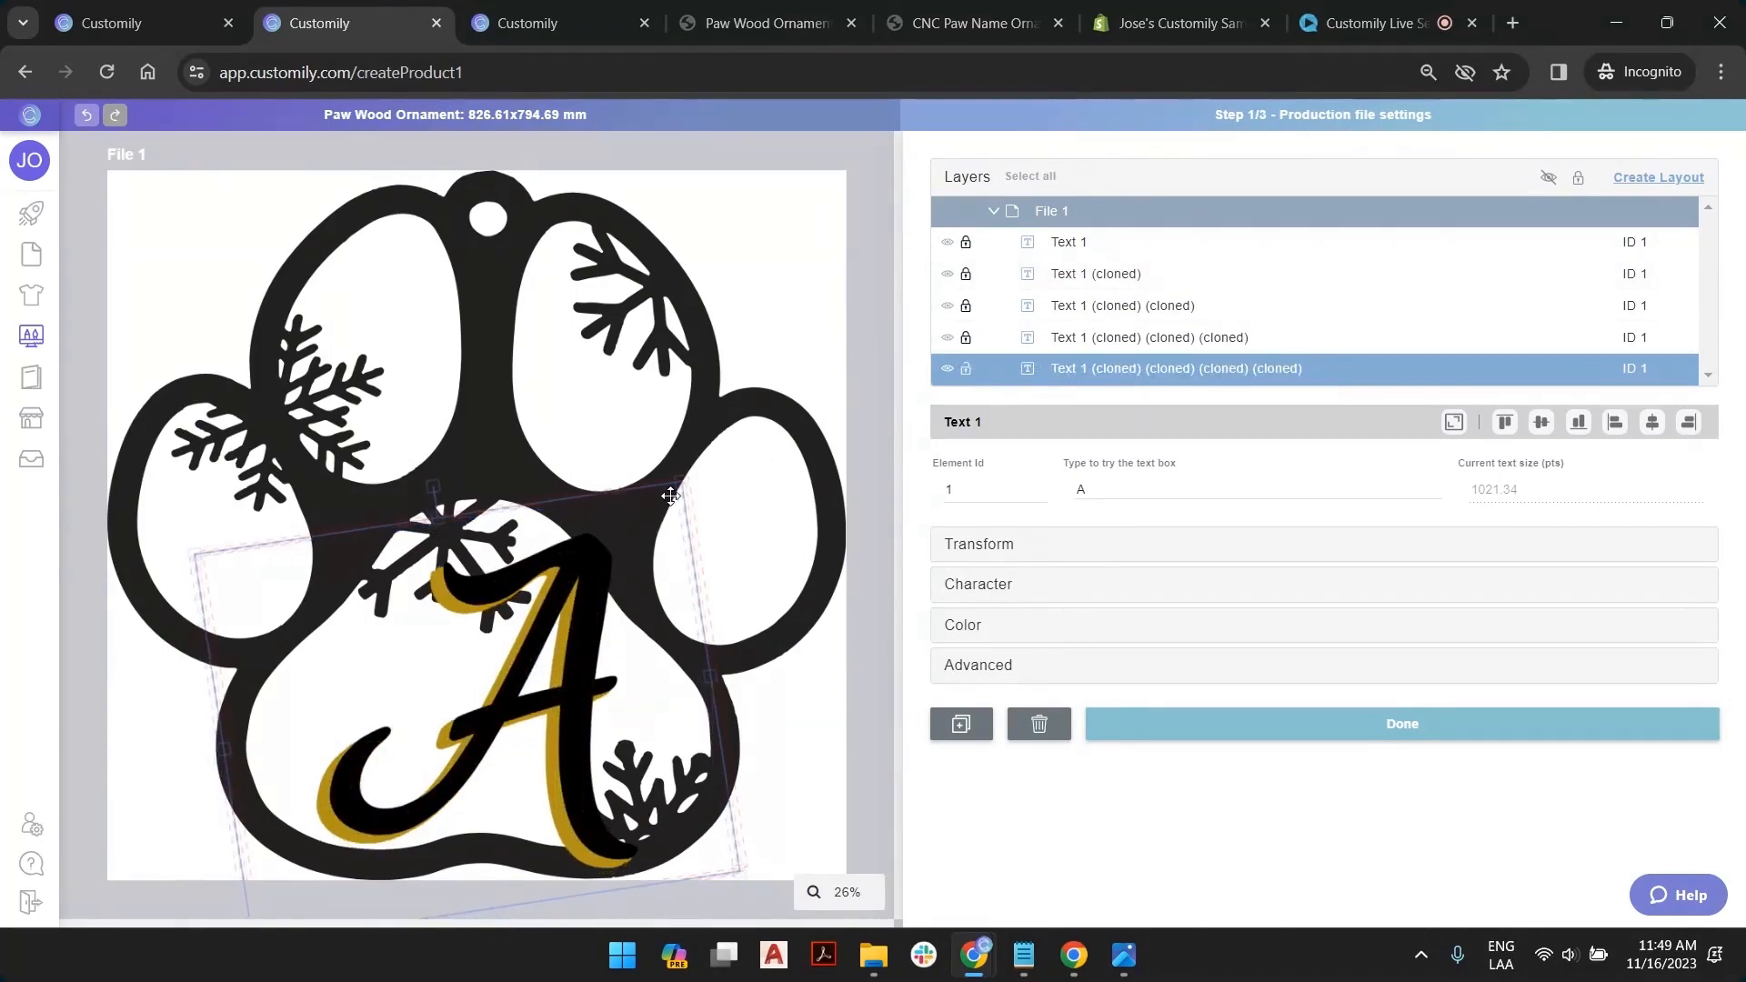
drag(670, 495, 658, 499)
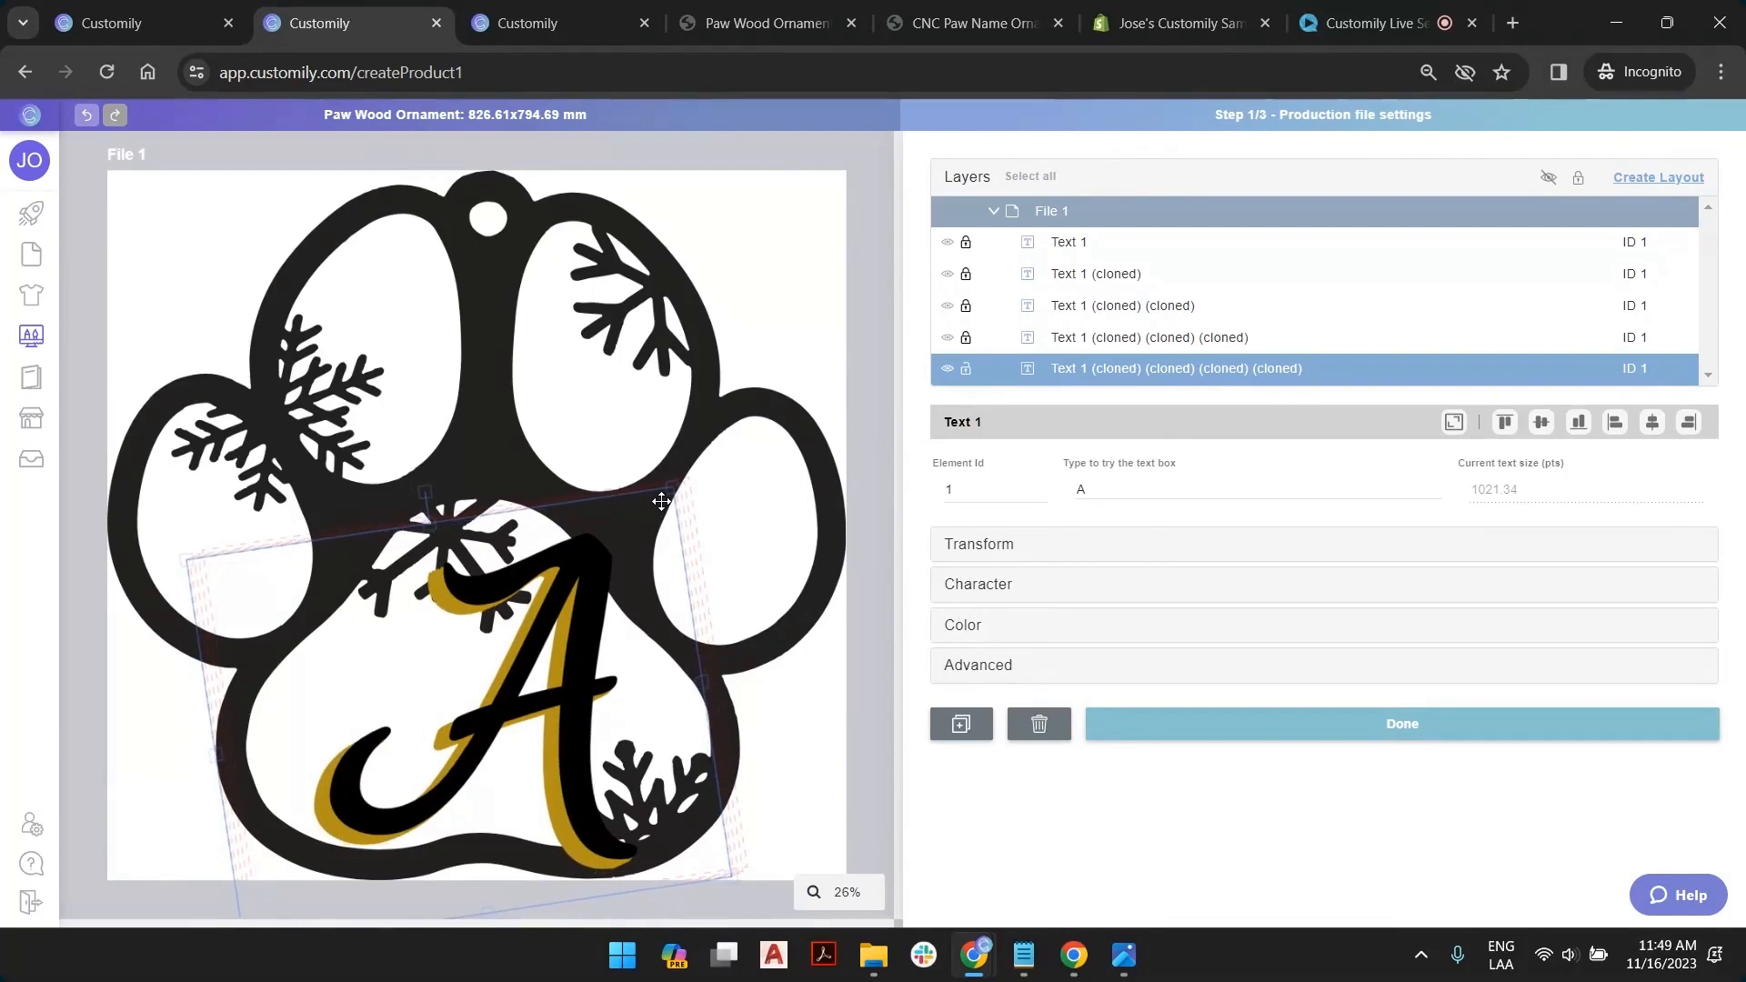
click(885, 303)
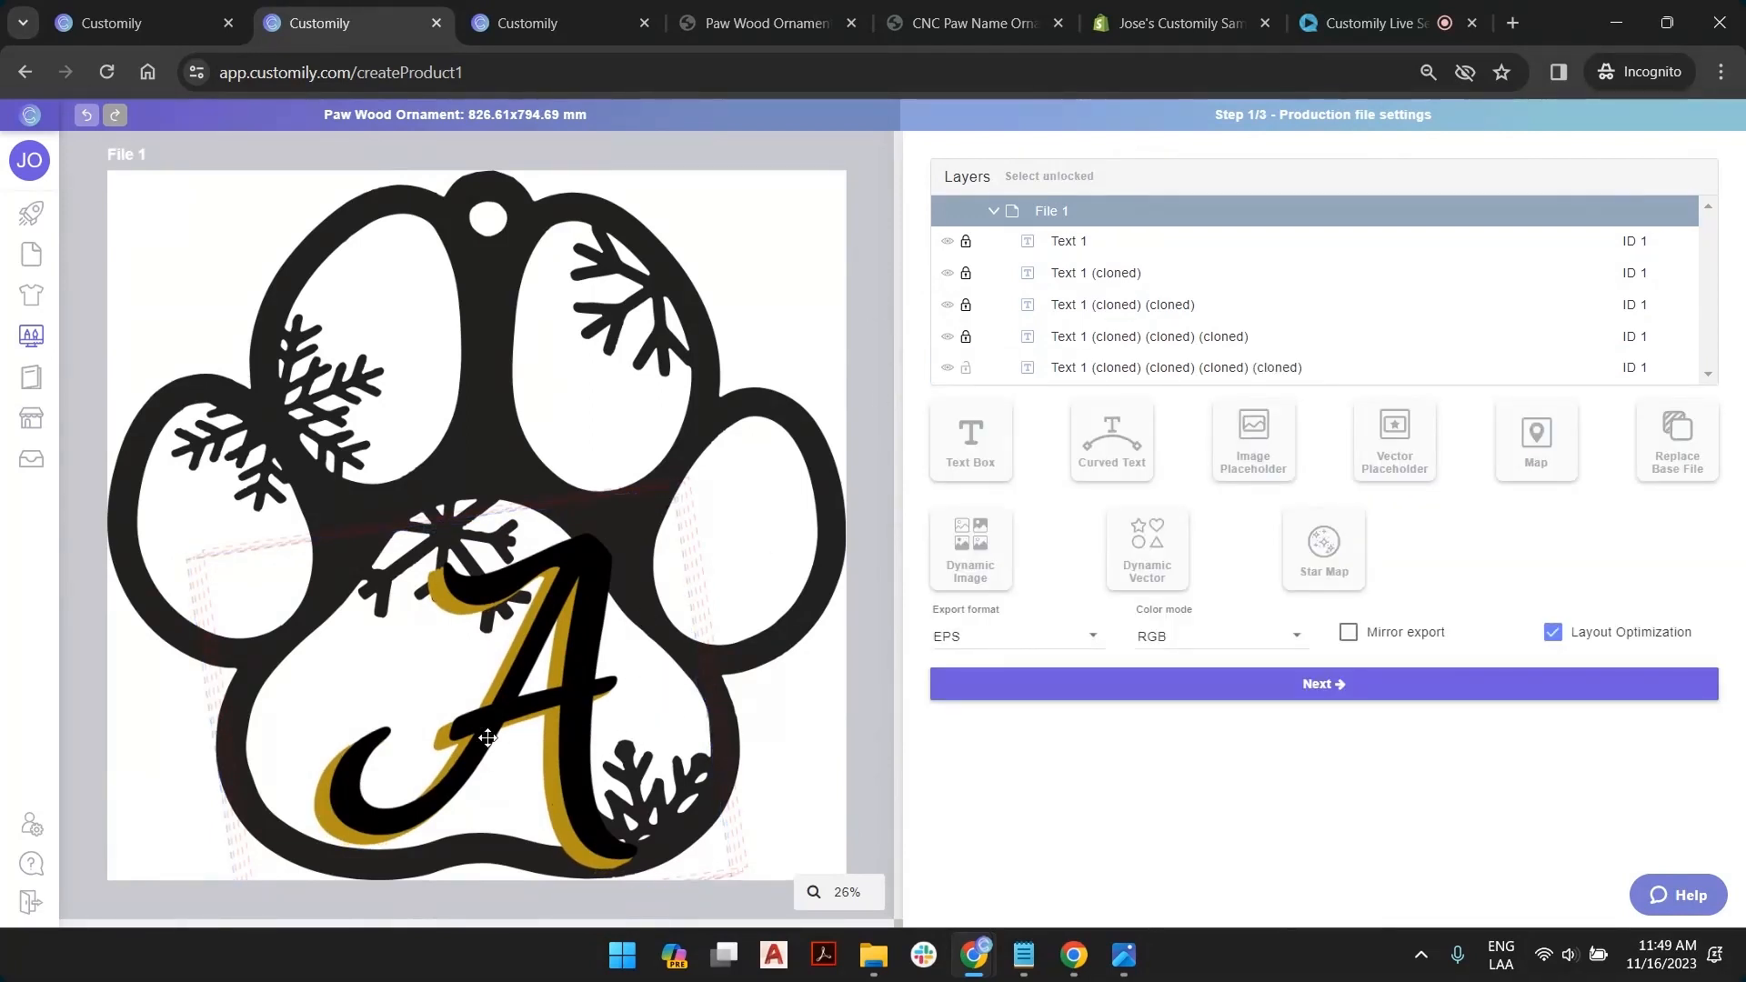
Unlock the Text 1 layer and its locked clones, and set the sample text to Charlie
click(966, 337)
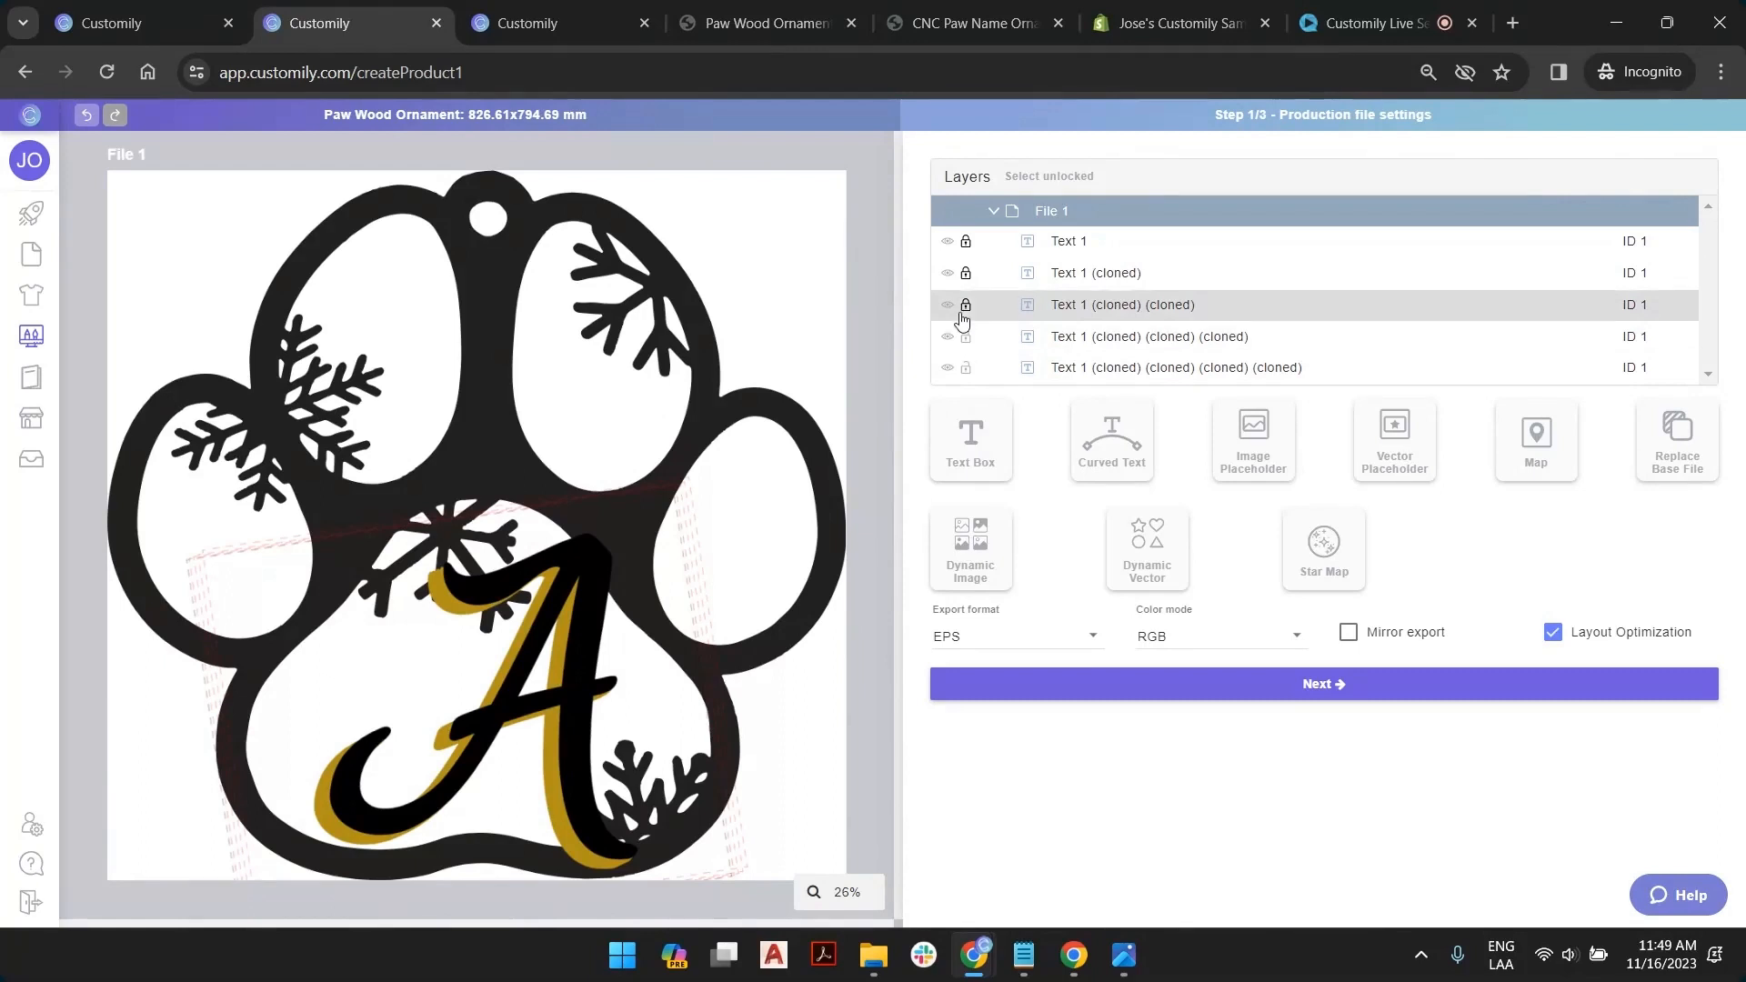
click(966, 306)
click(966, 241)
click(1087, 243)
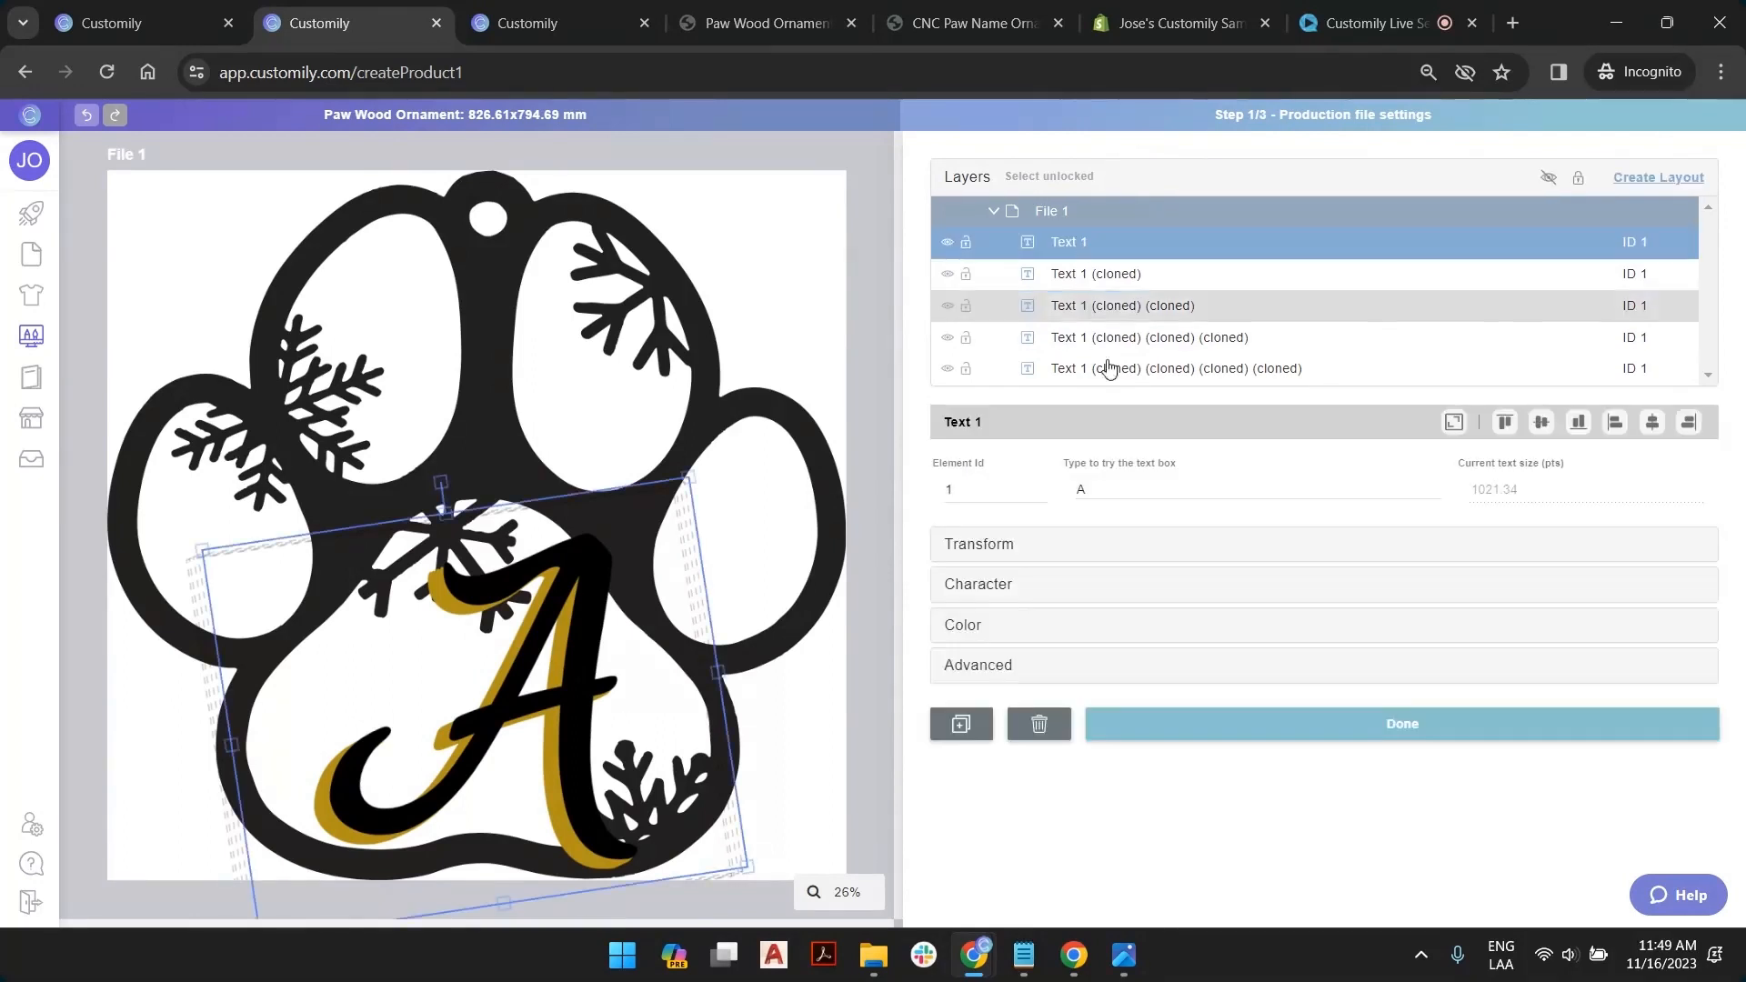
click(1104, 486)
text(Charlie)
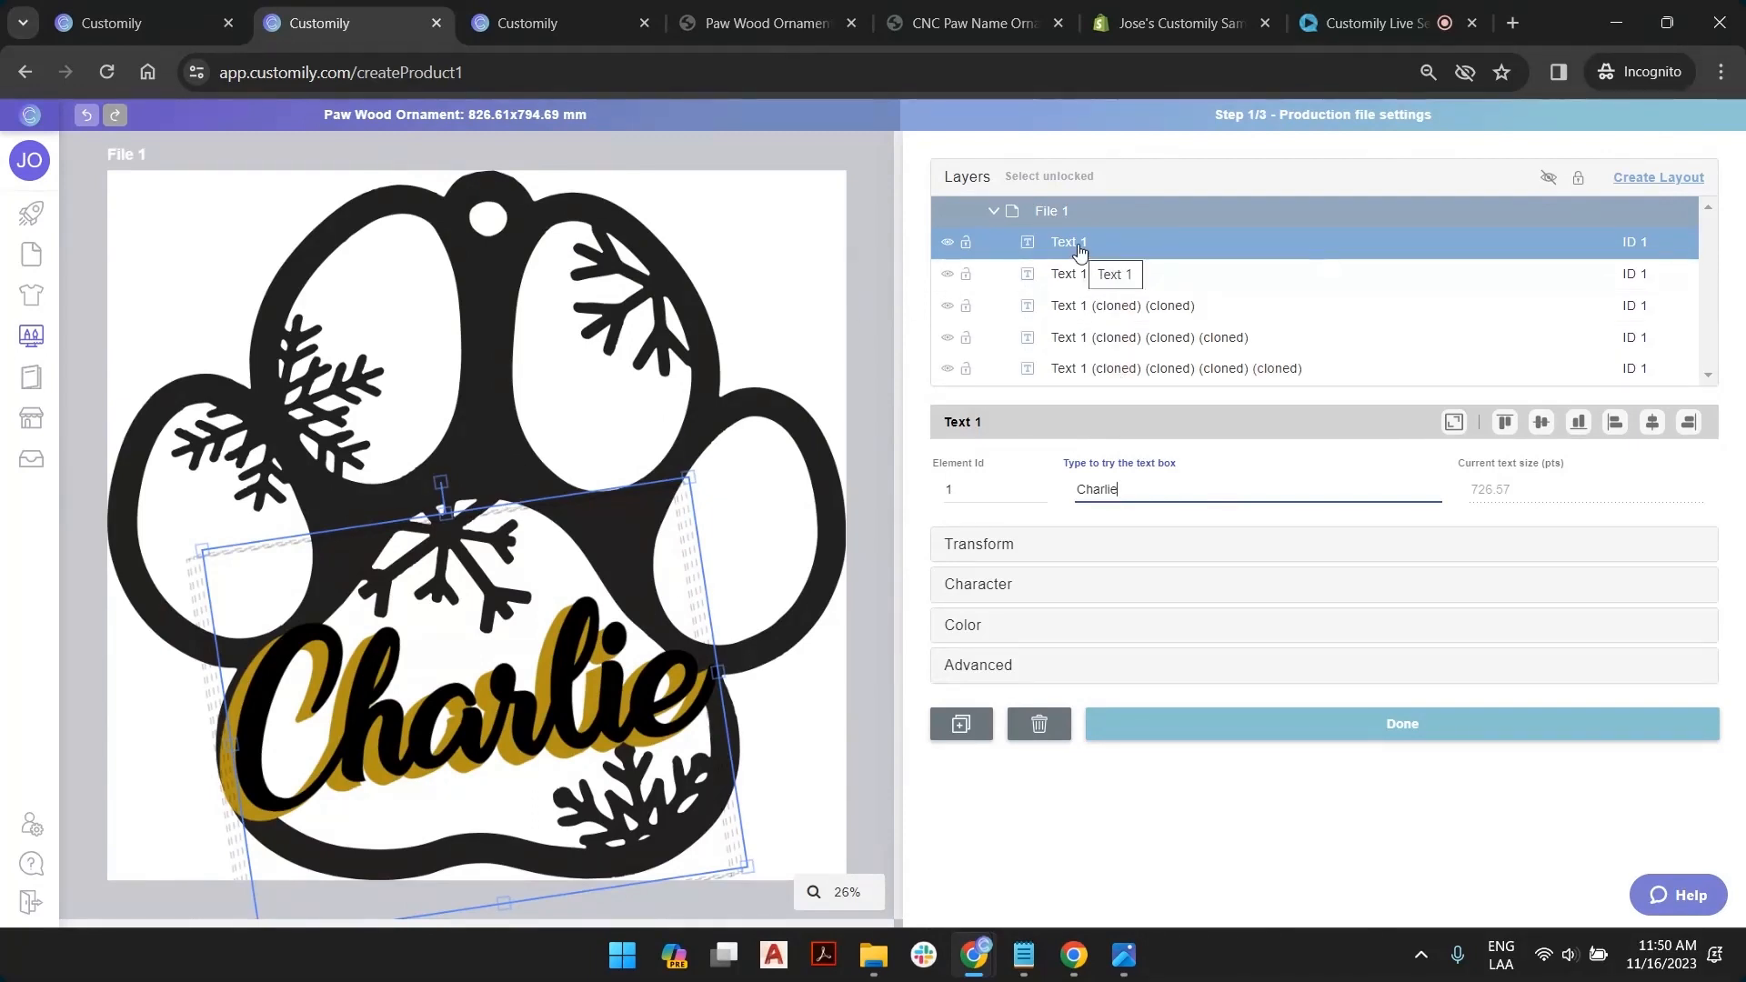
Hide the four cloned text layers in the production file, leaving only Text 1 shown, and continue to the preview settings
click(946, 274)
click(947, 306)
click(948, 369)
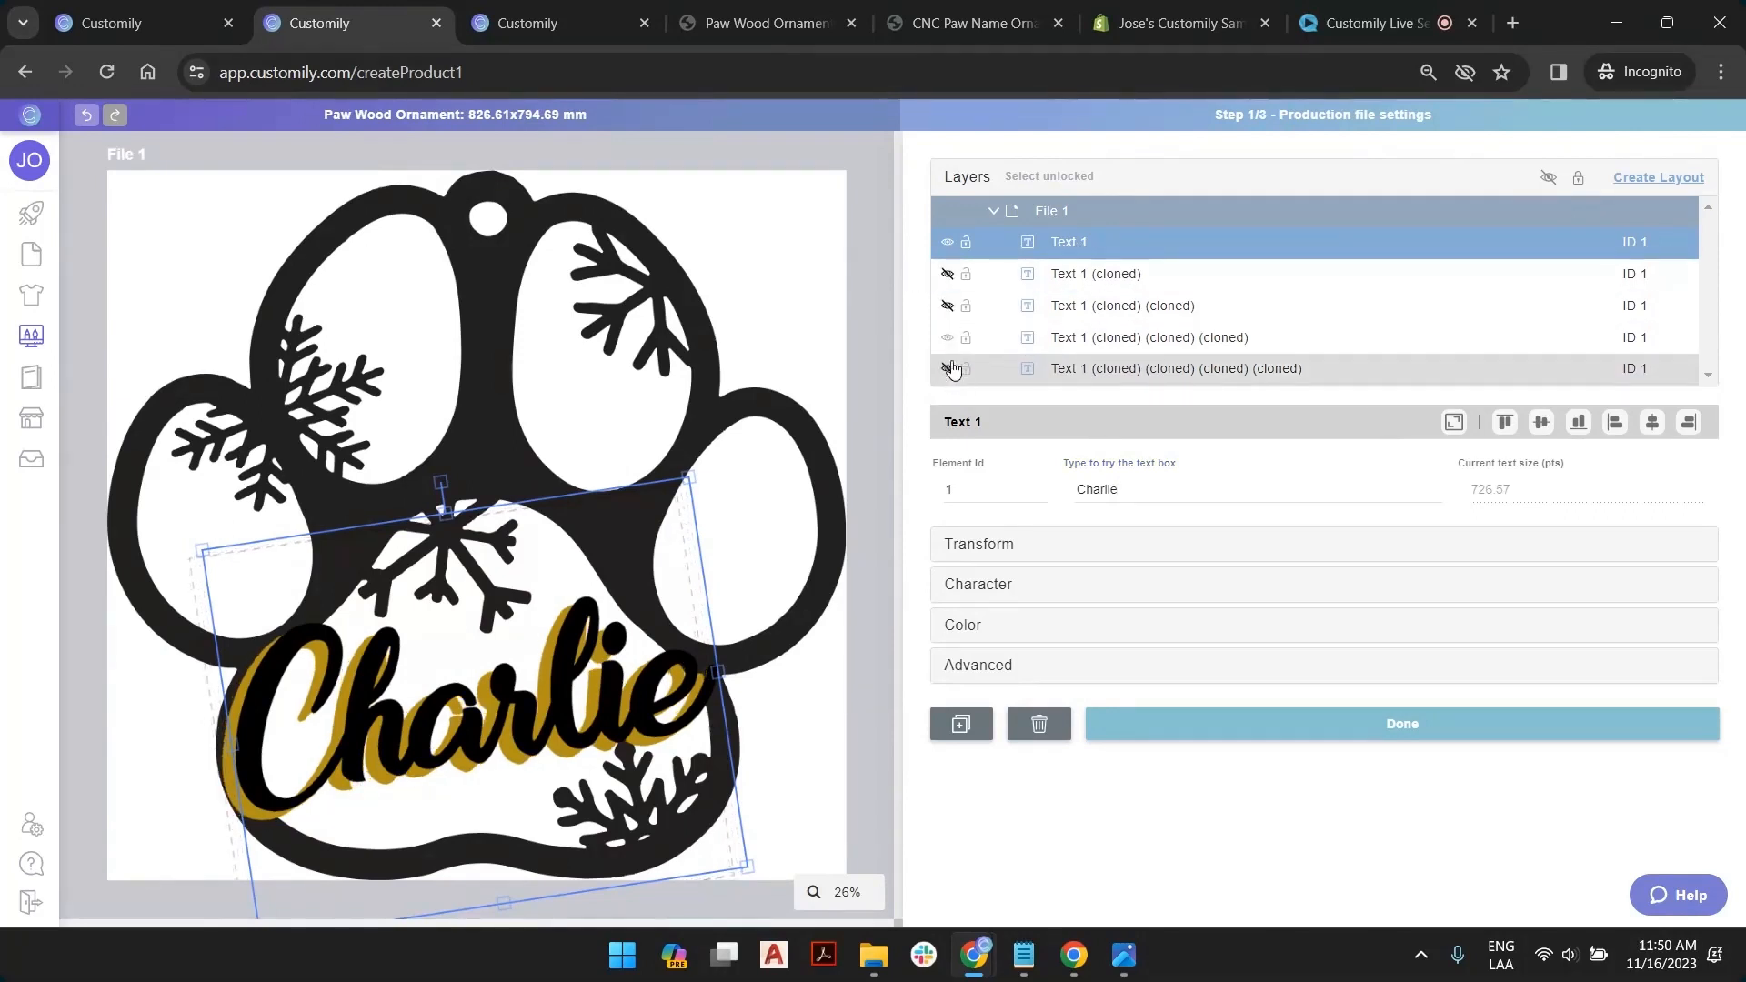
click(947, 338)
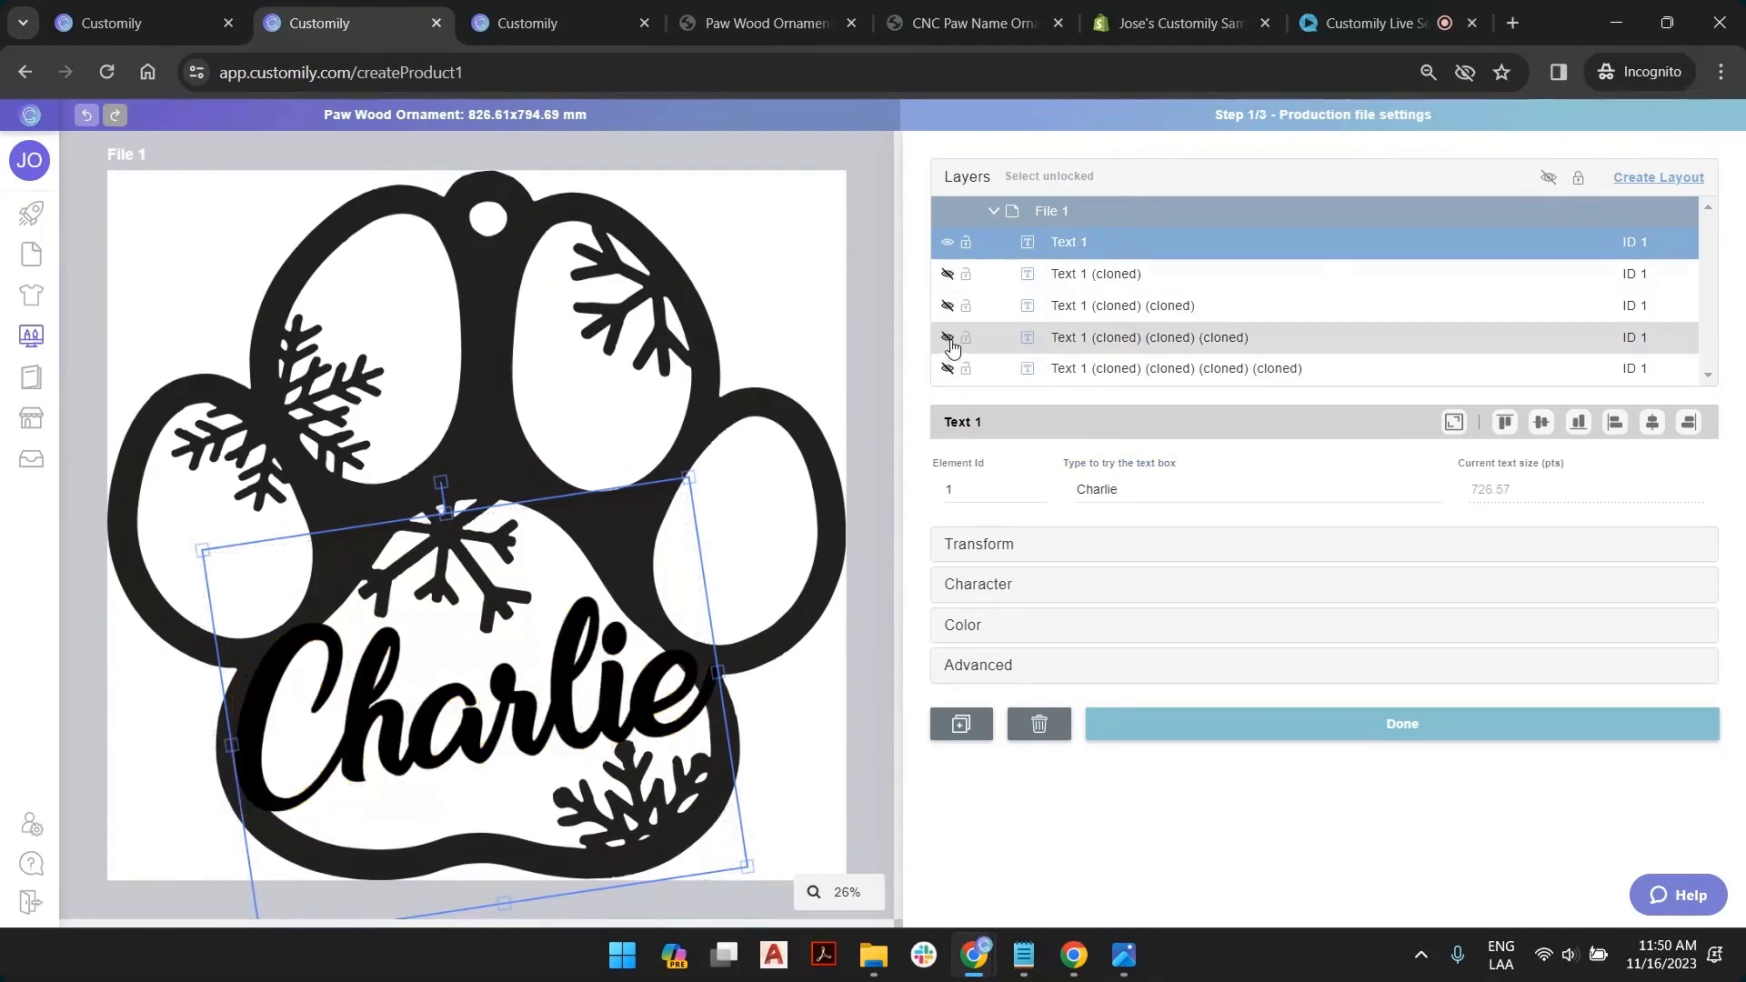
click(854, 299)
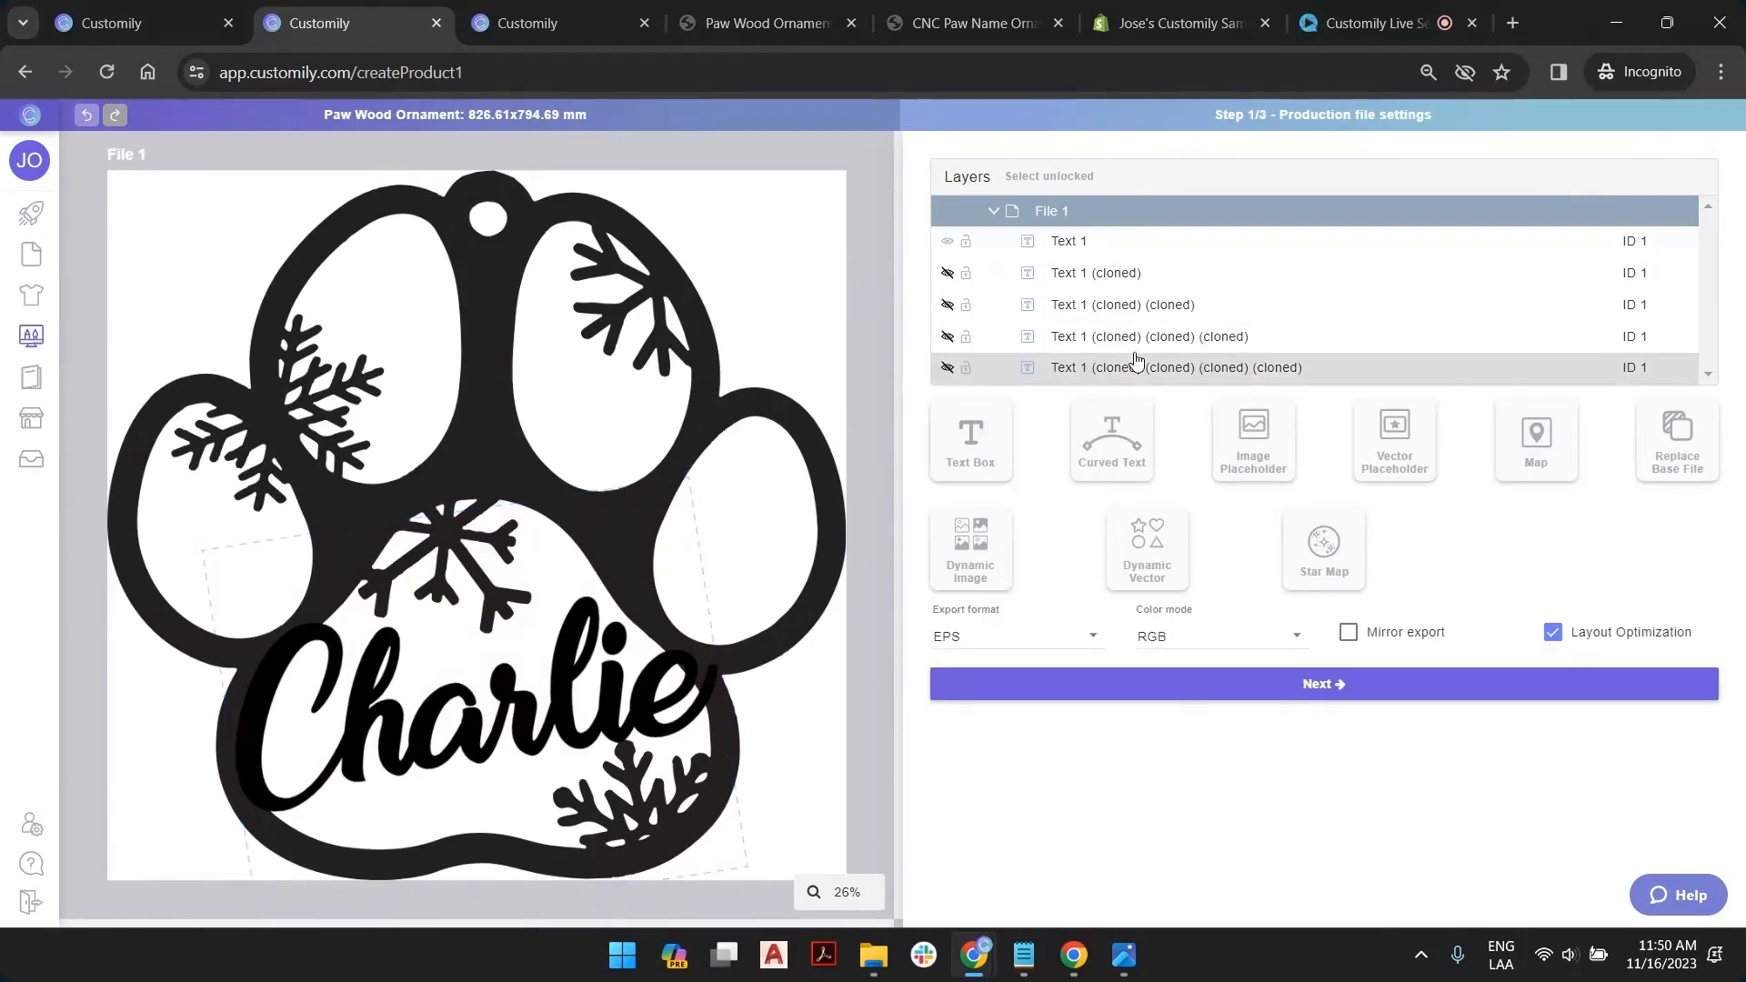
click(1315, 699)
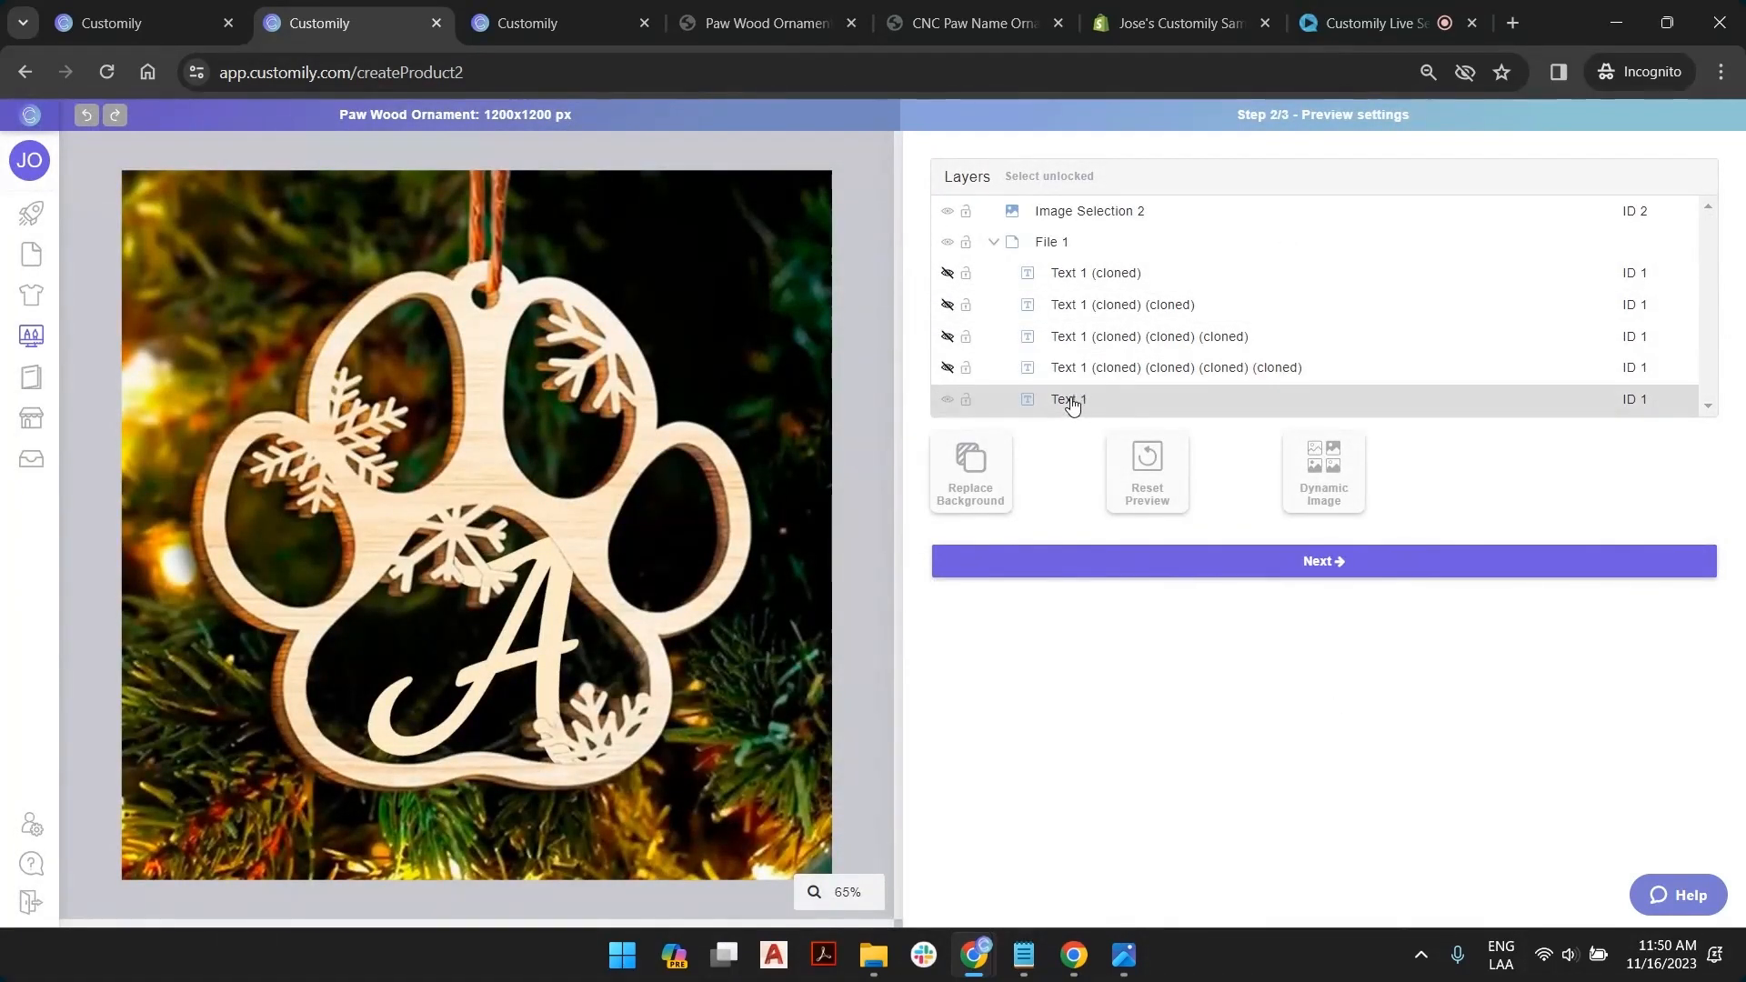
Move Text 1 above its clones in the preview layers and make the four cloned layers visible
drag(1069, 400, 1076, 276)
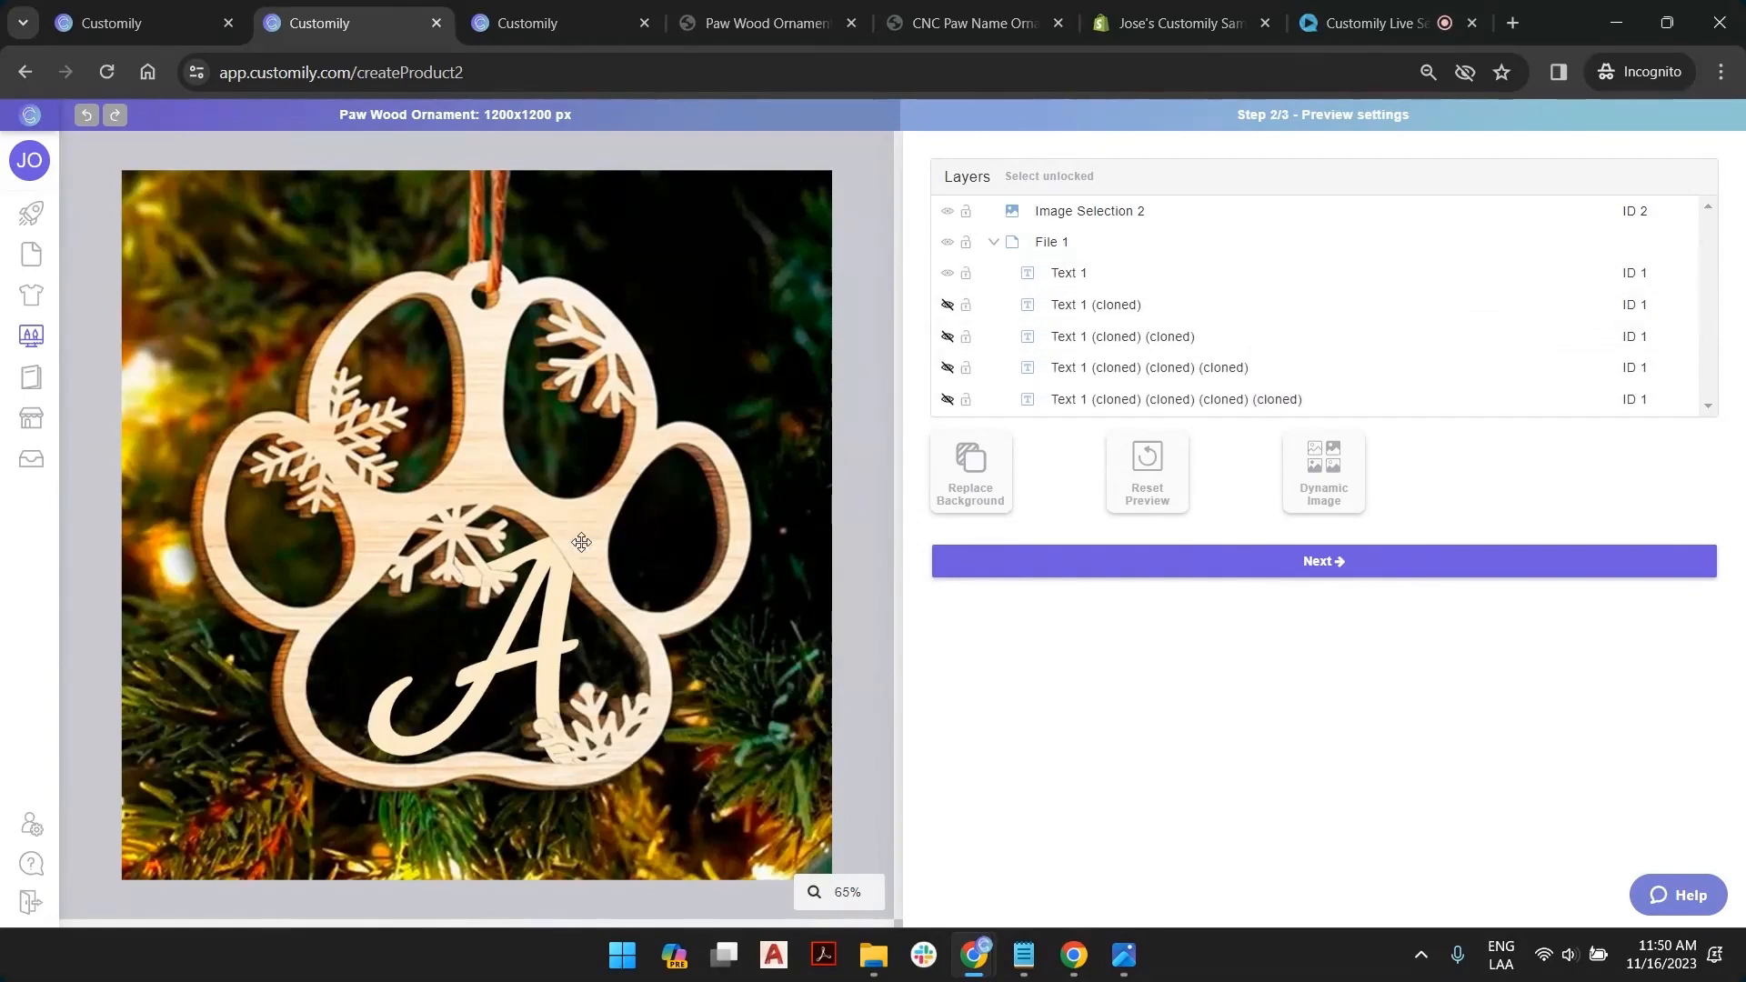
click(1093, 309)
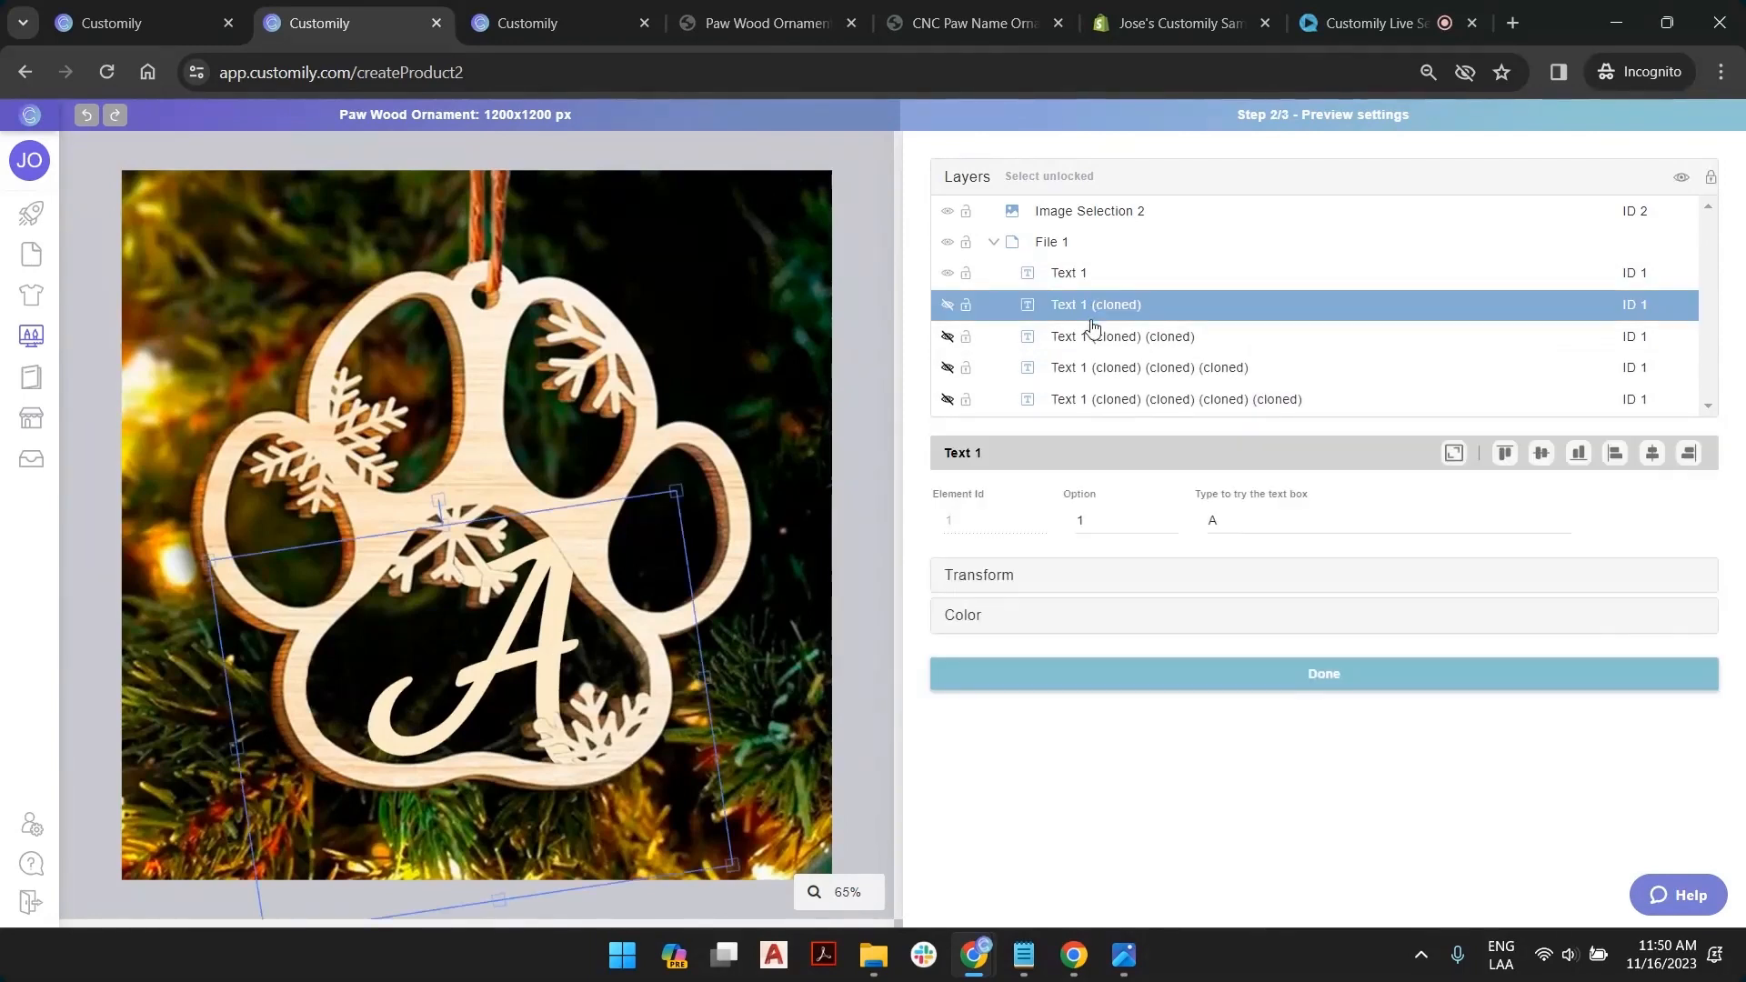
click(947, 305)
click(947, 367)
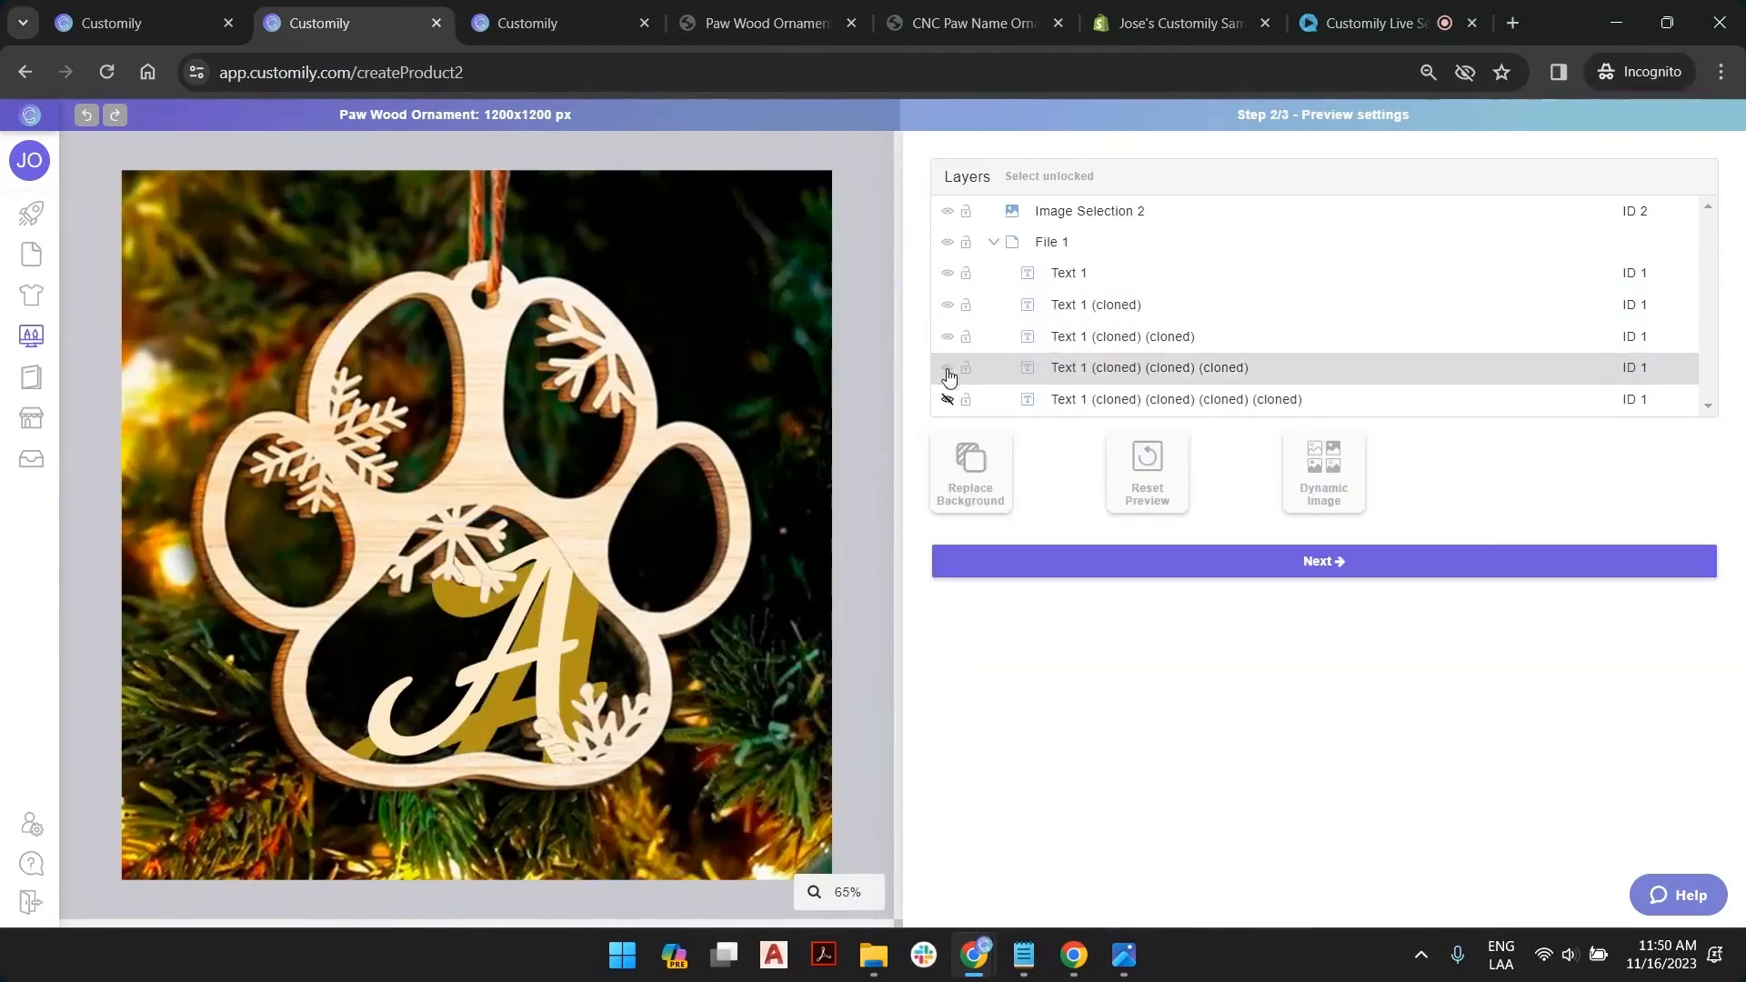
click(946, 399)
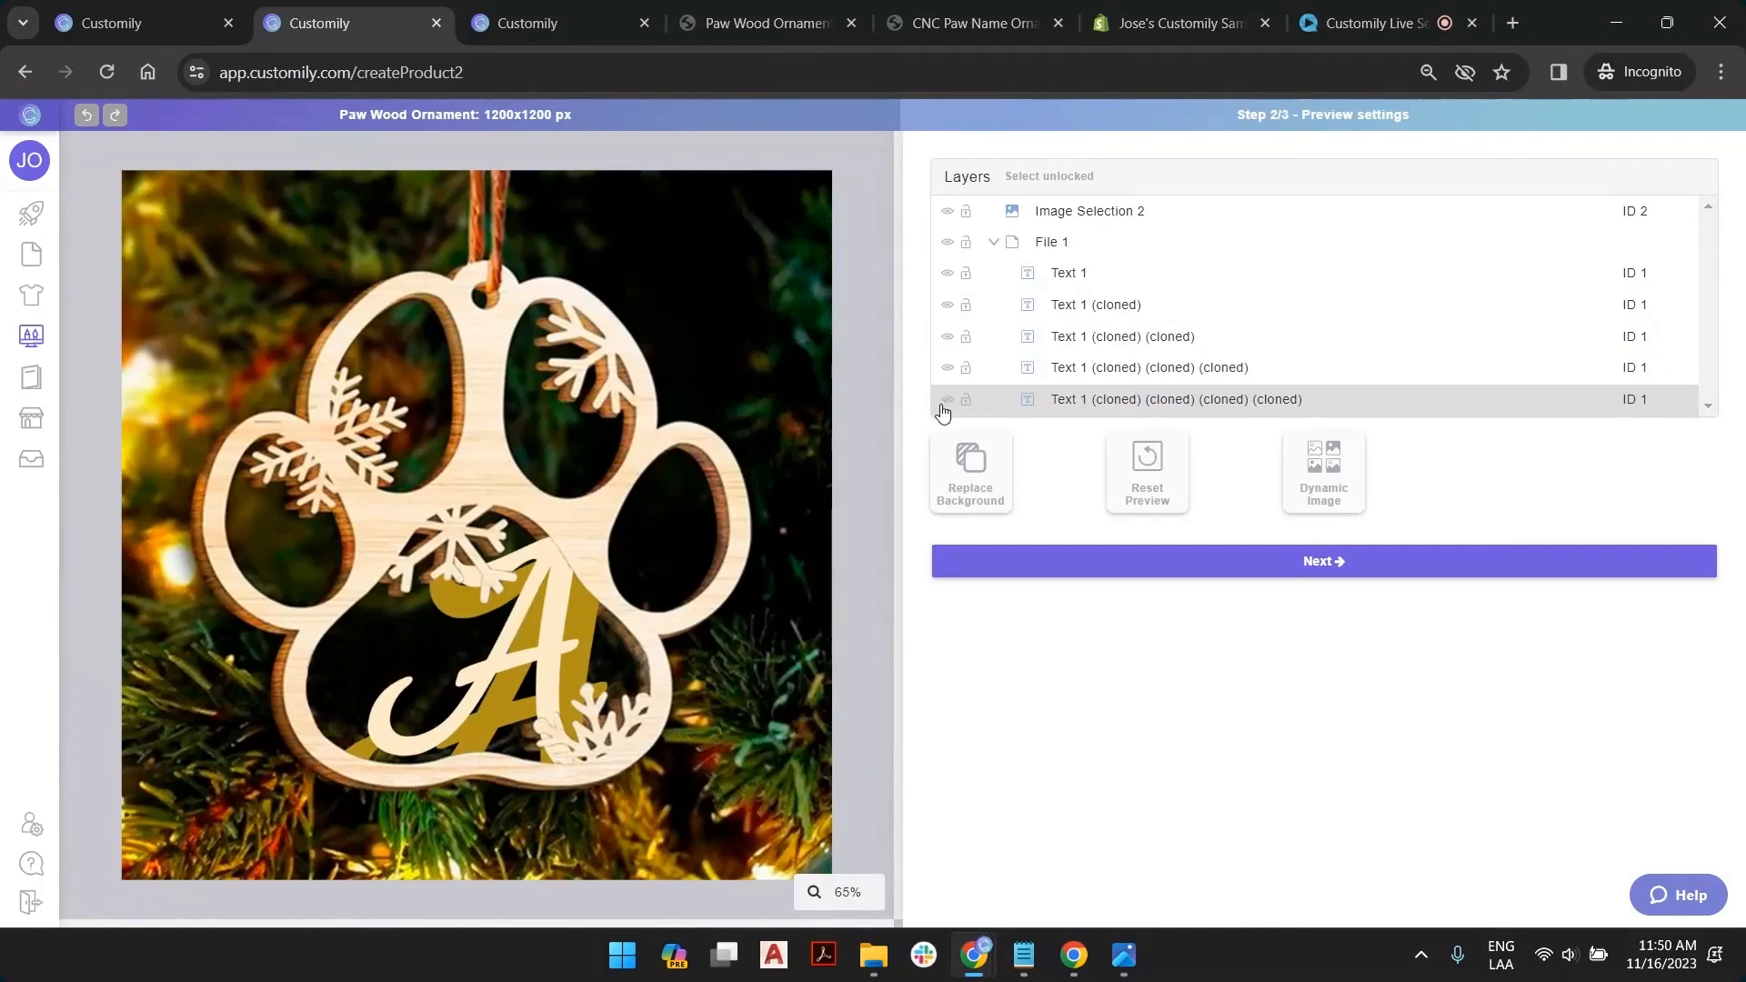
Select the four cloned layers together, lock Text 1, and shrink and move the clones to sit behind the wooden A
click(1143, 309)
shift+click(1157, 400)
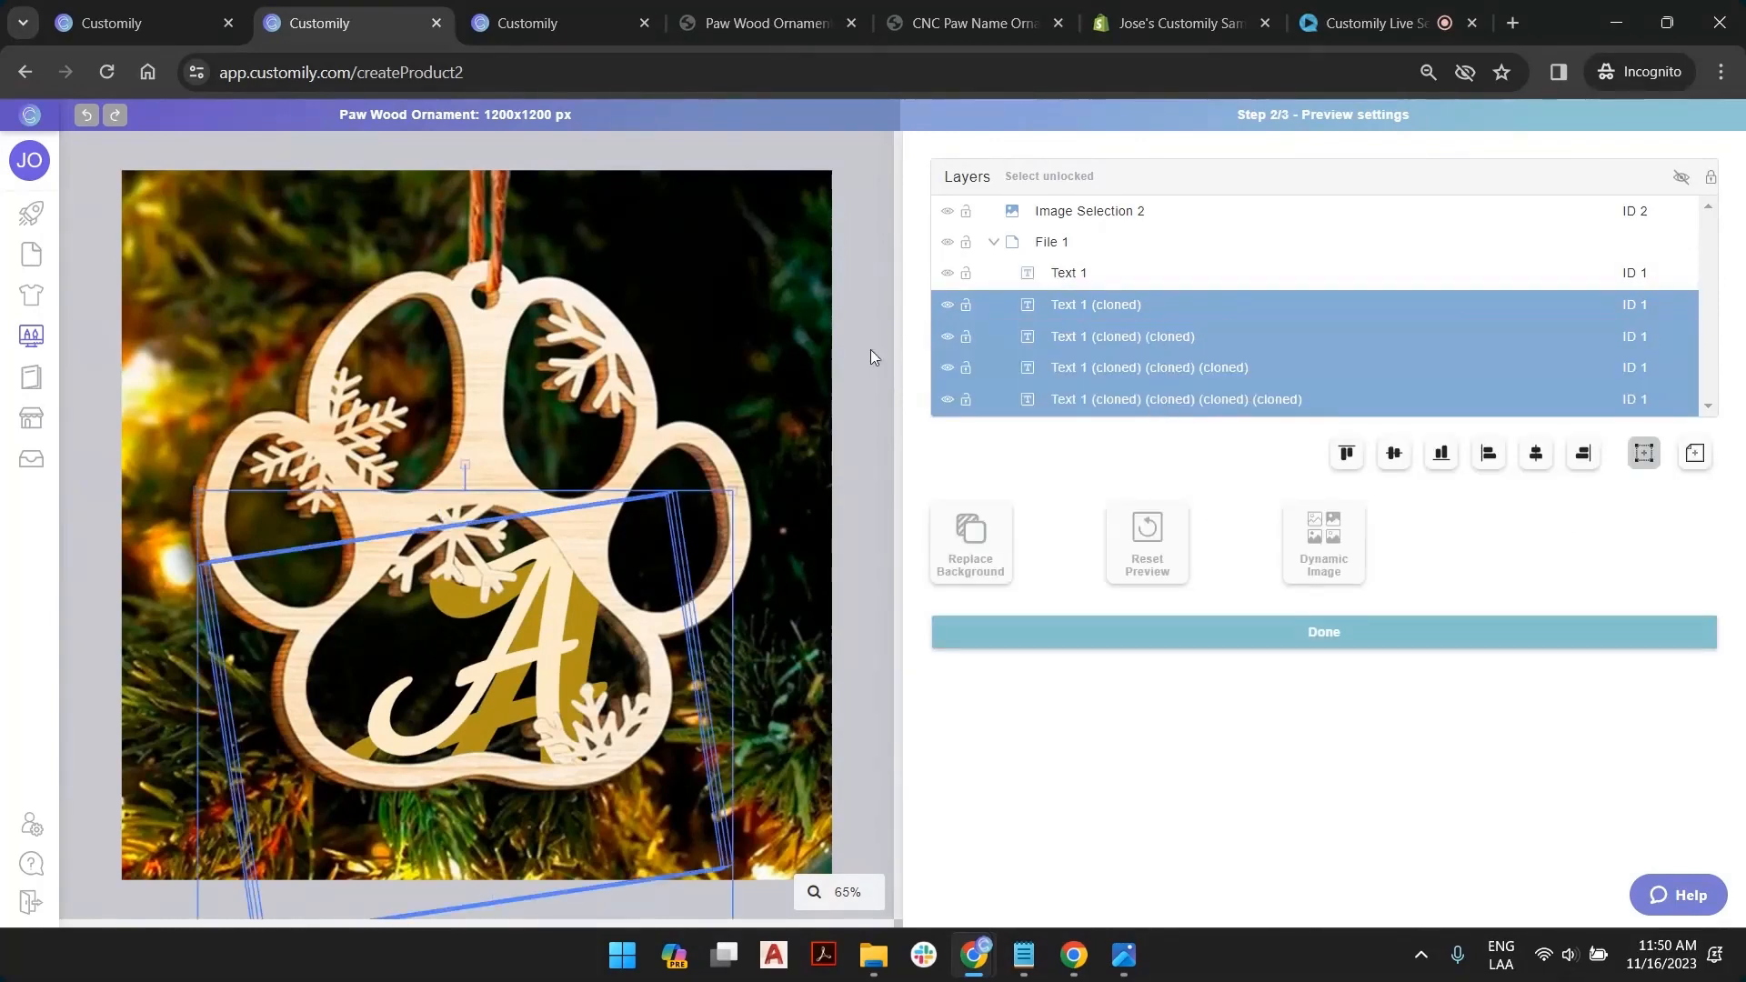
click(966, 273)
mouse_move(670, 518)
mouse_down()
mouse_move(639, 523)
mouse_move(655, 503)
mouse_move(636, 542)
mouse_move(670, 510)
mouse_move(676, 471)
mouse_move(658, 505)
mouse_up()
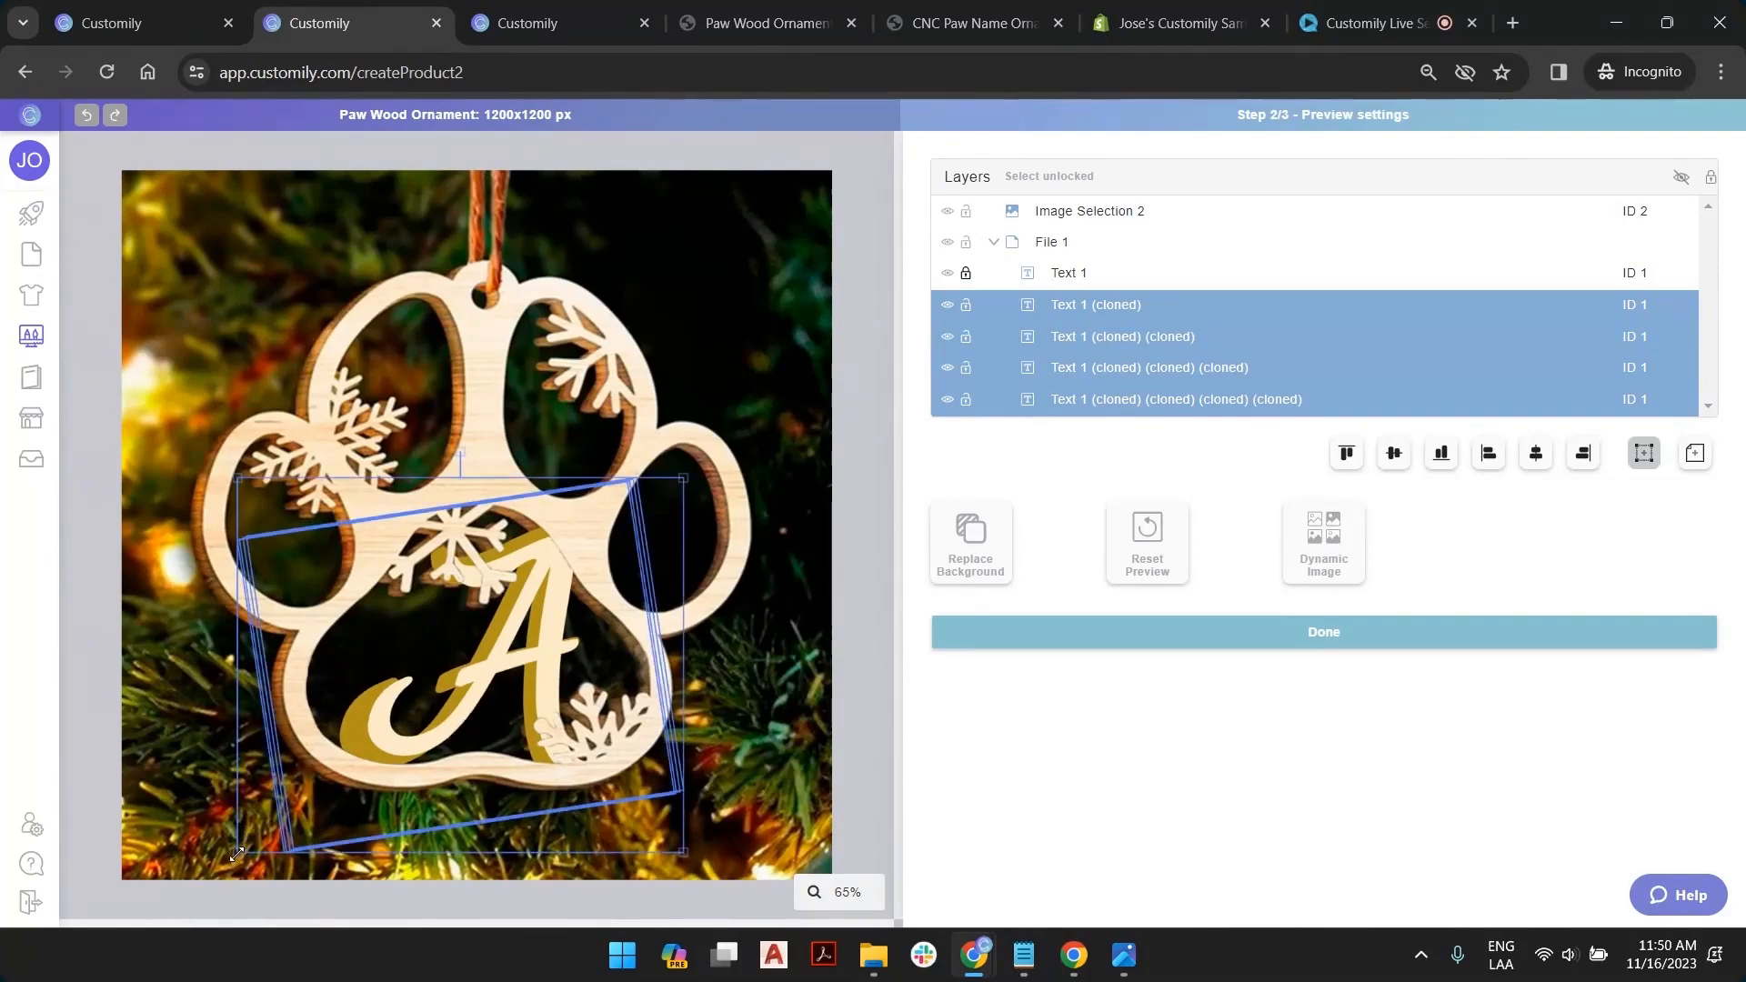
drag(236, 855, 276, 823)
drag(576, 603, 574, 612)
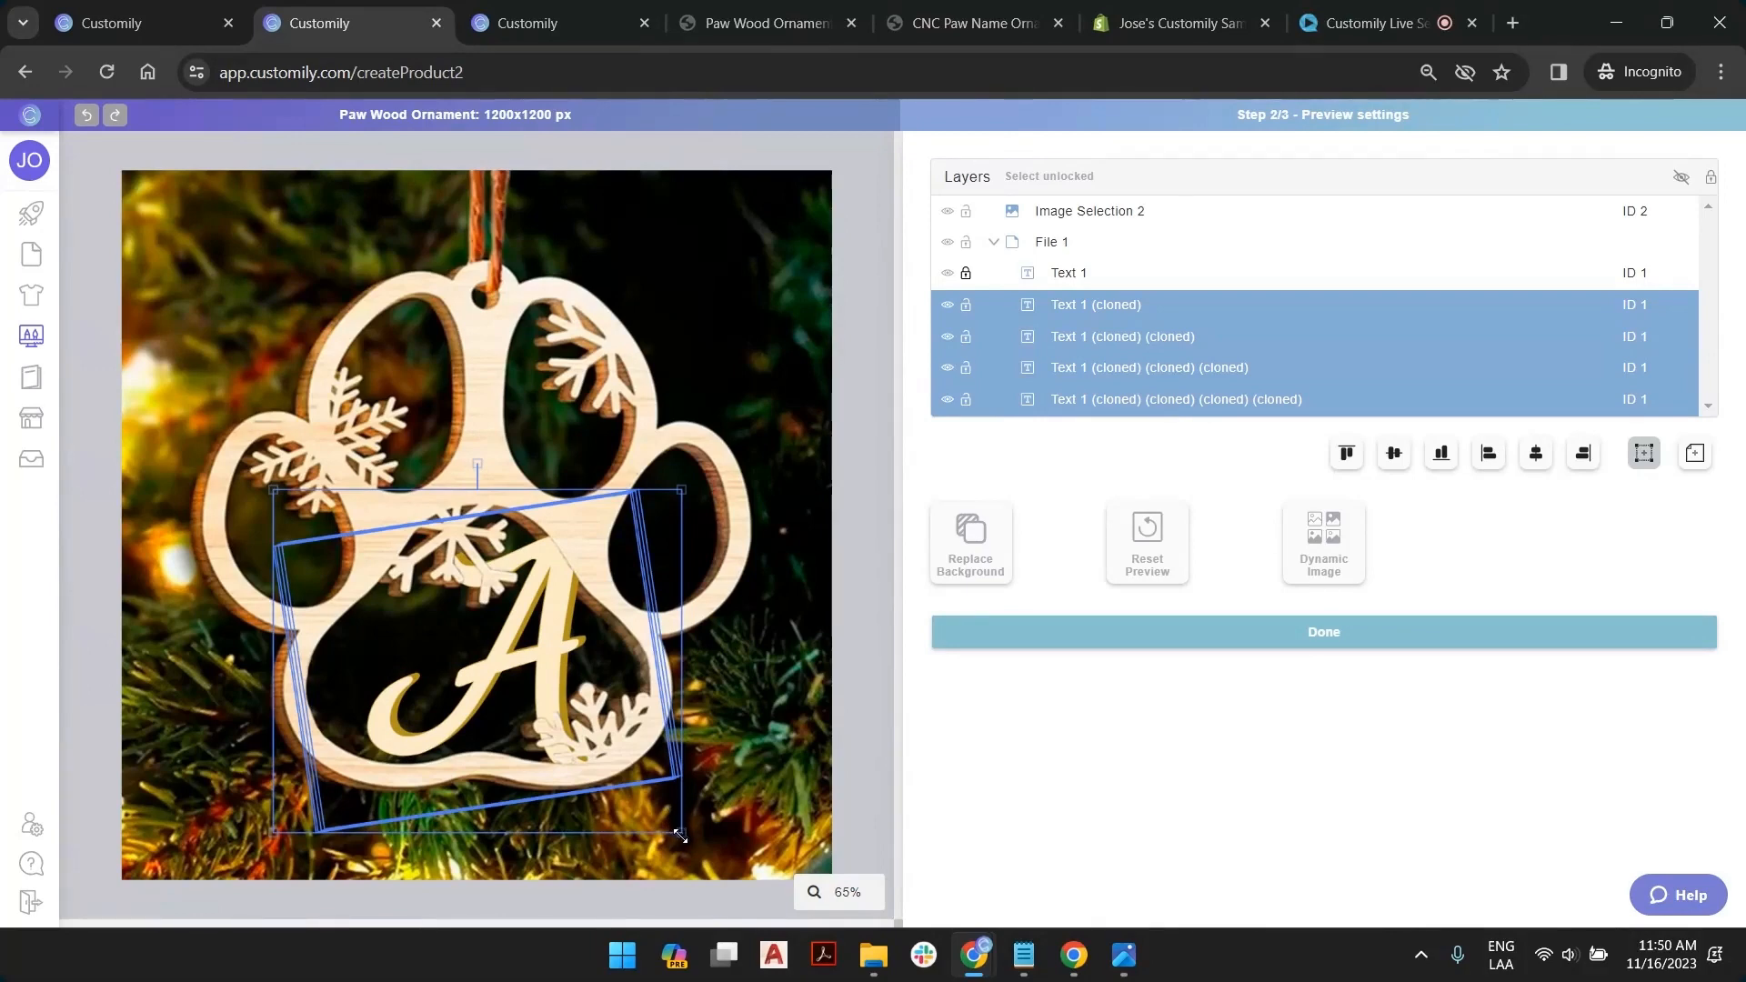
Fine-tune the size and position of the four clones so they form a narrow edge along the lower left of the A
drag(680, 835, 673, 827)
drag(679, 491, 671, 496)
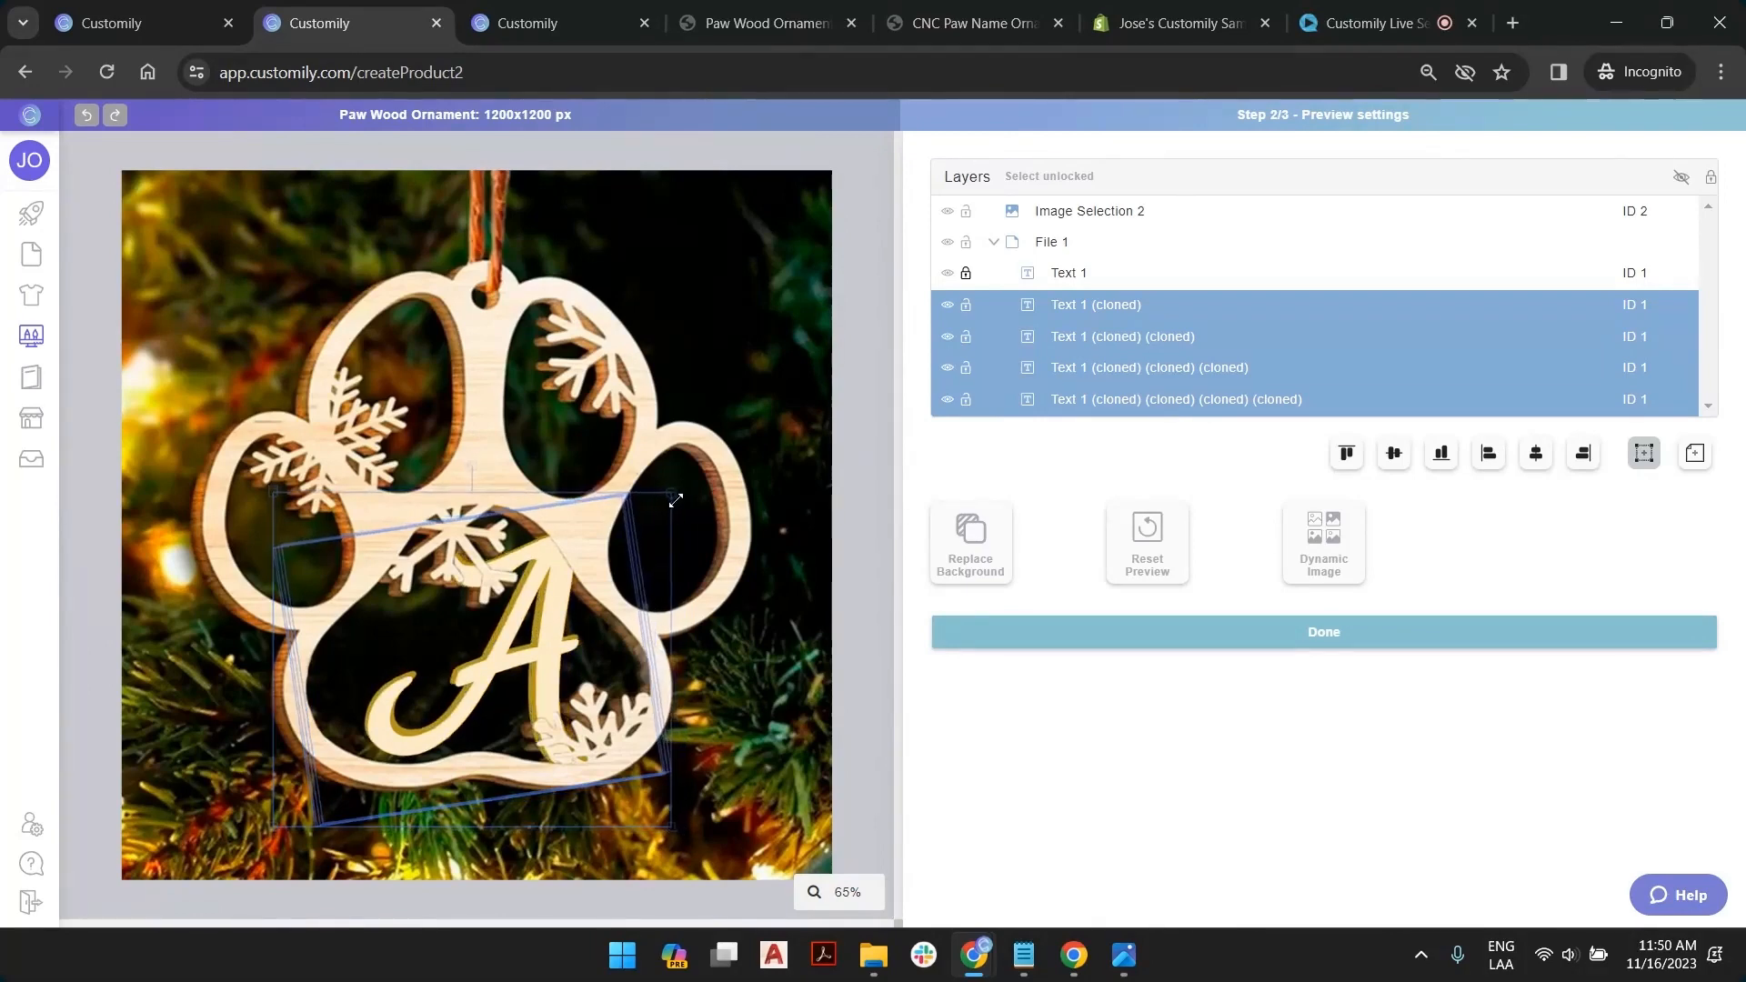
drag(275, 498, 279, 502)
drag(587, 604, 583, 606)
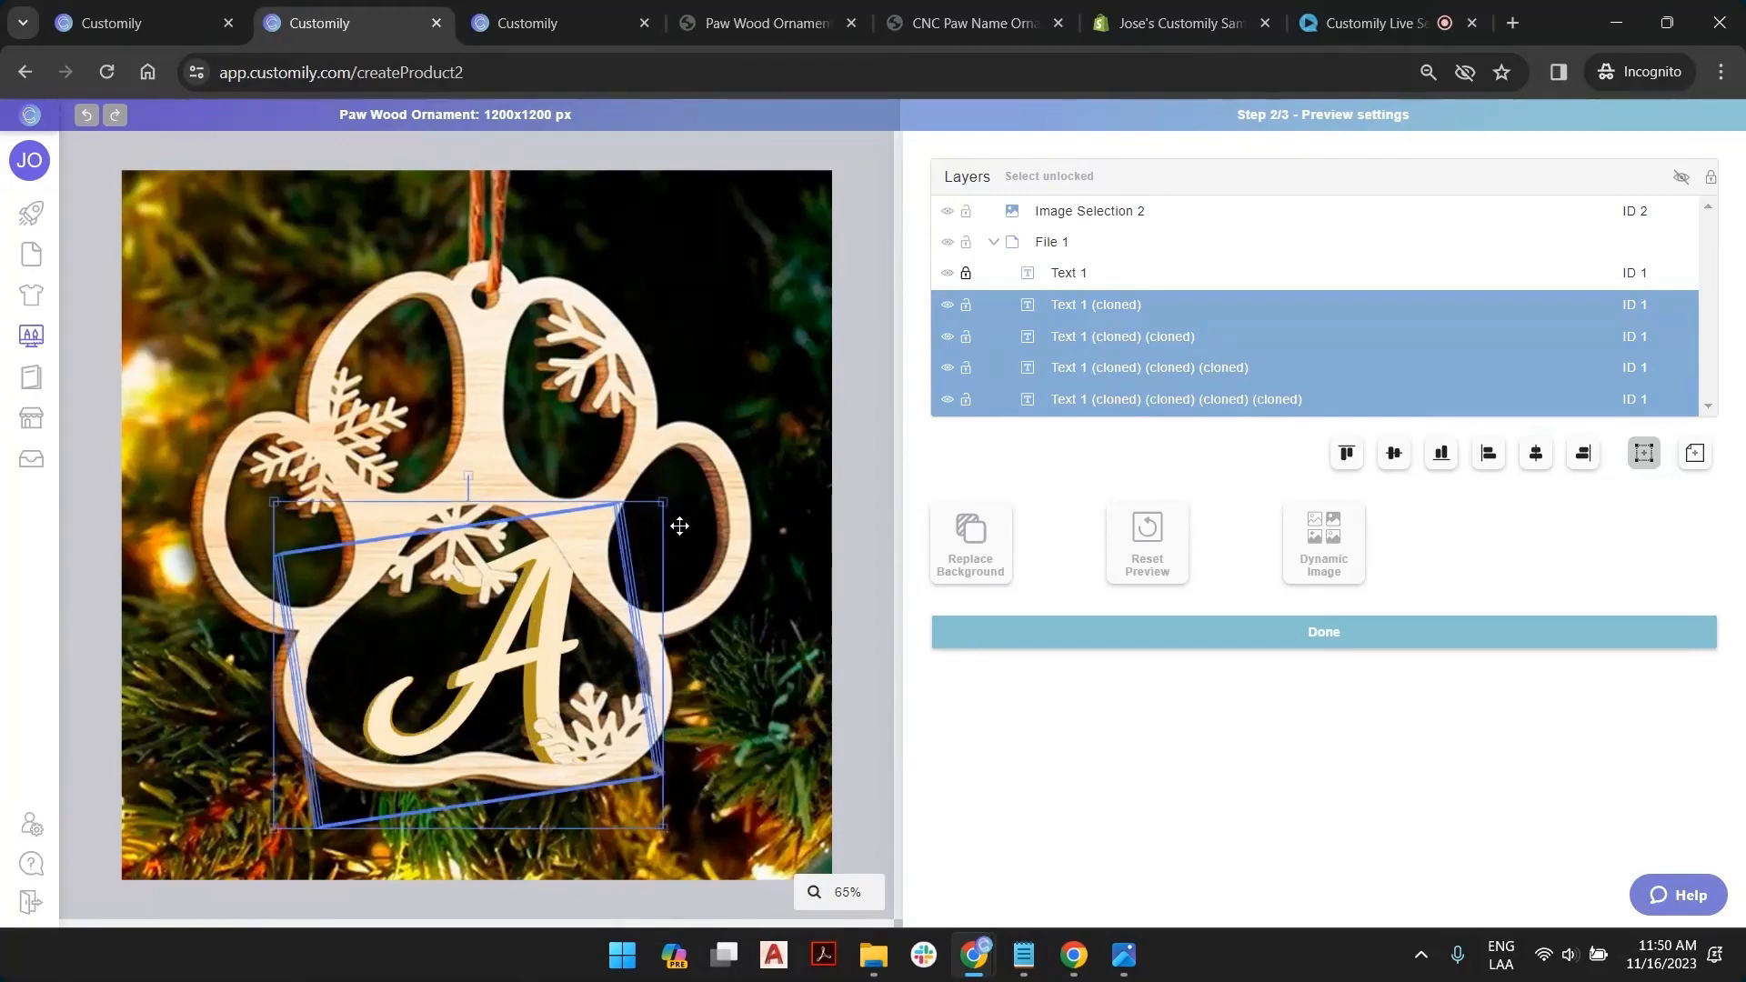
drag(661, 501, 675, 490)
drag(614, 557, 610, 558)
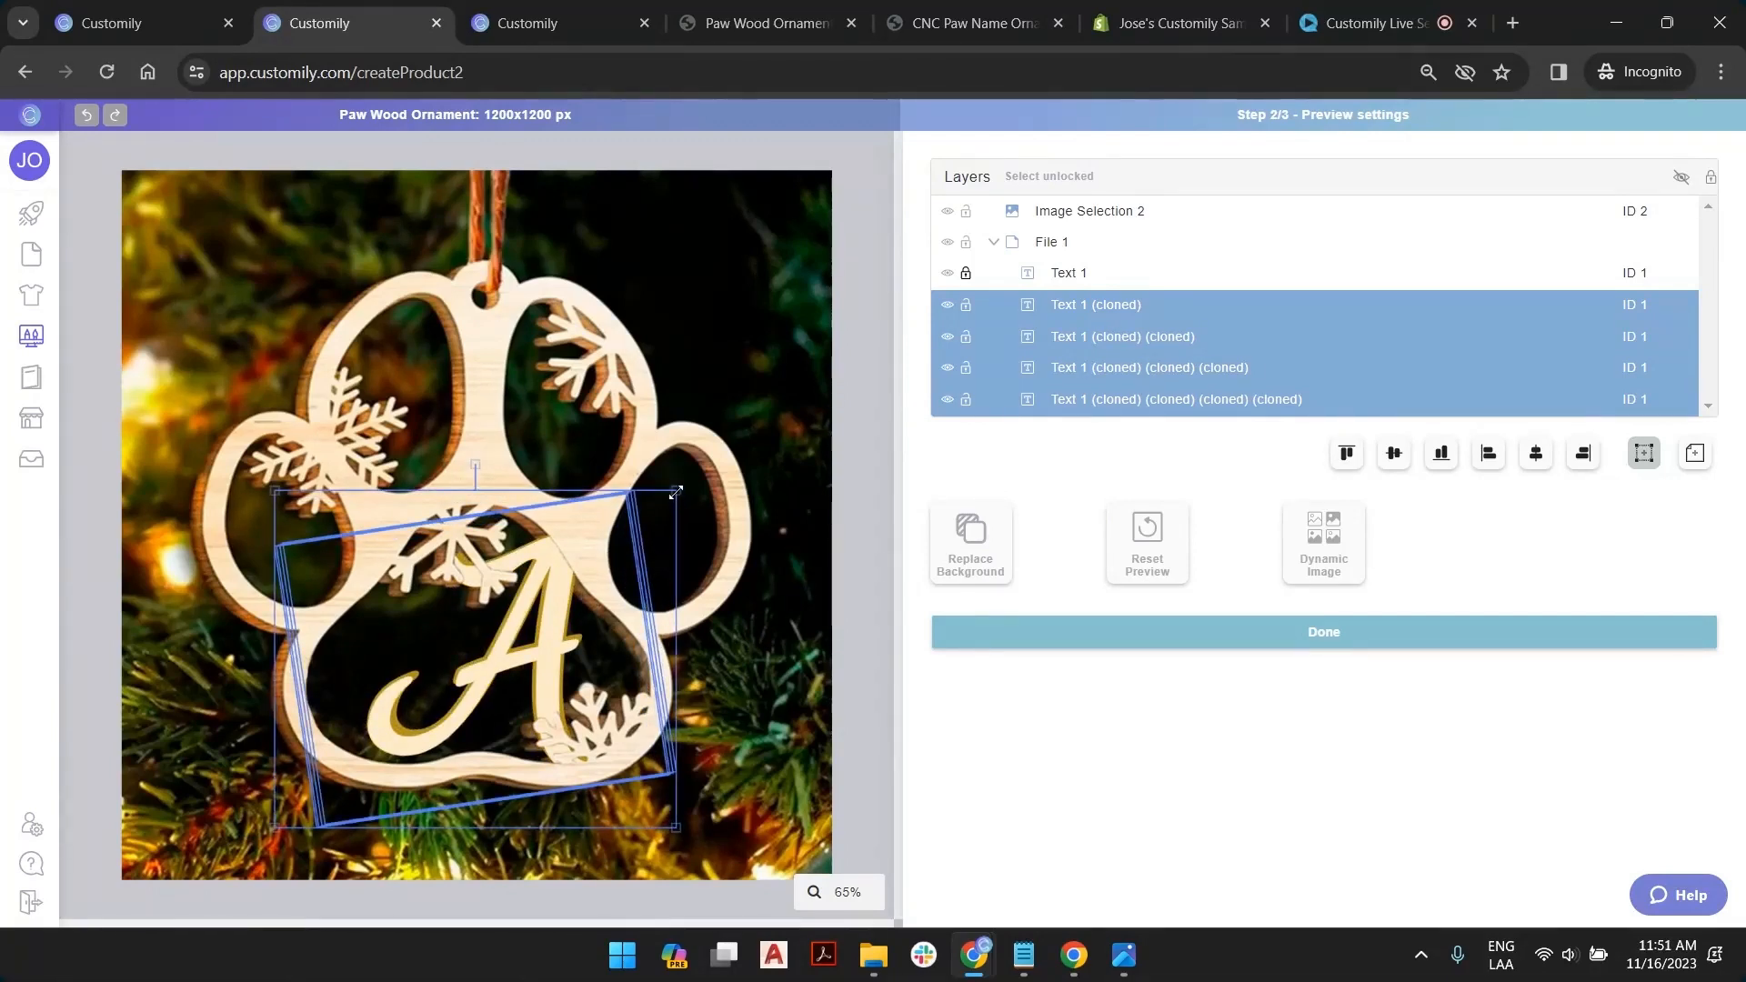
drag(675, 492, 630, 536)
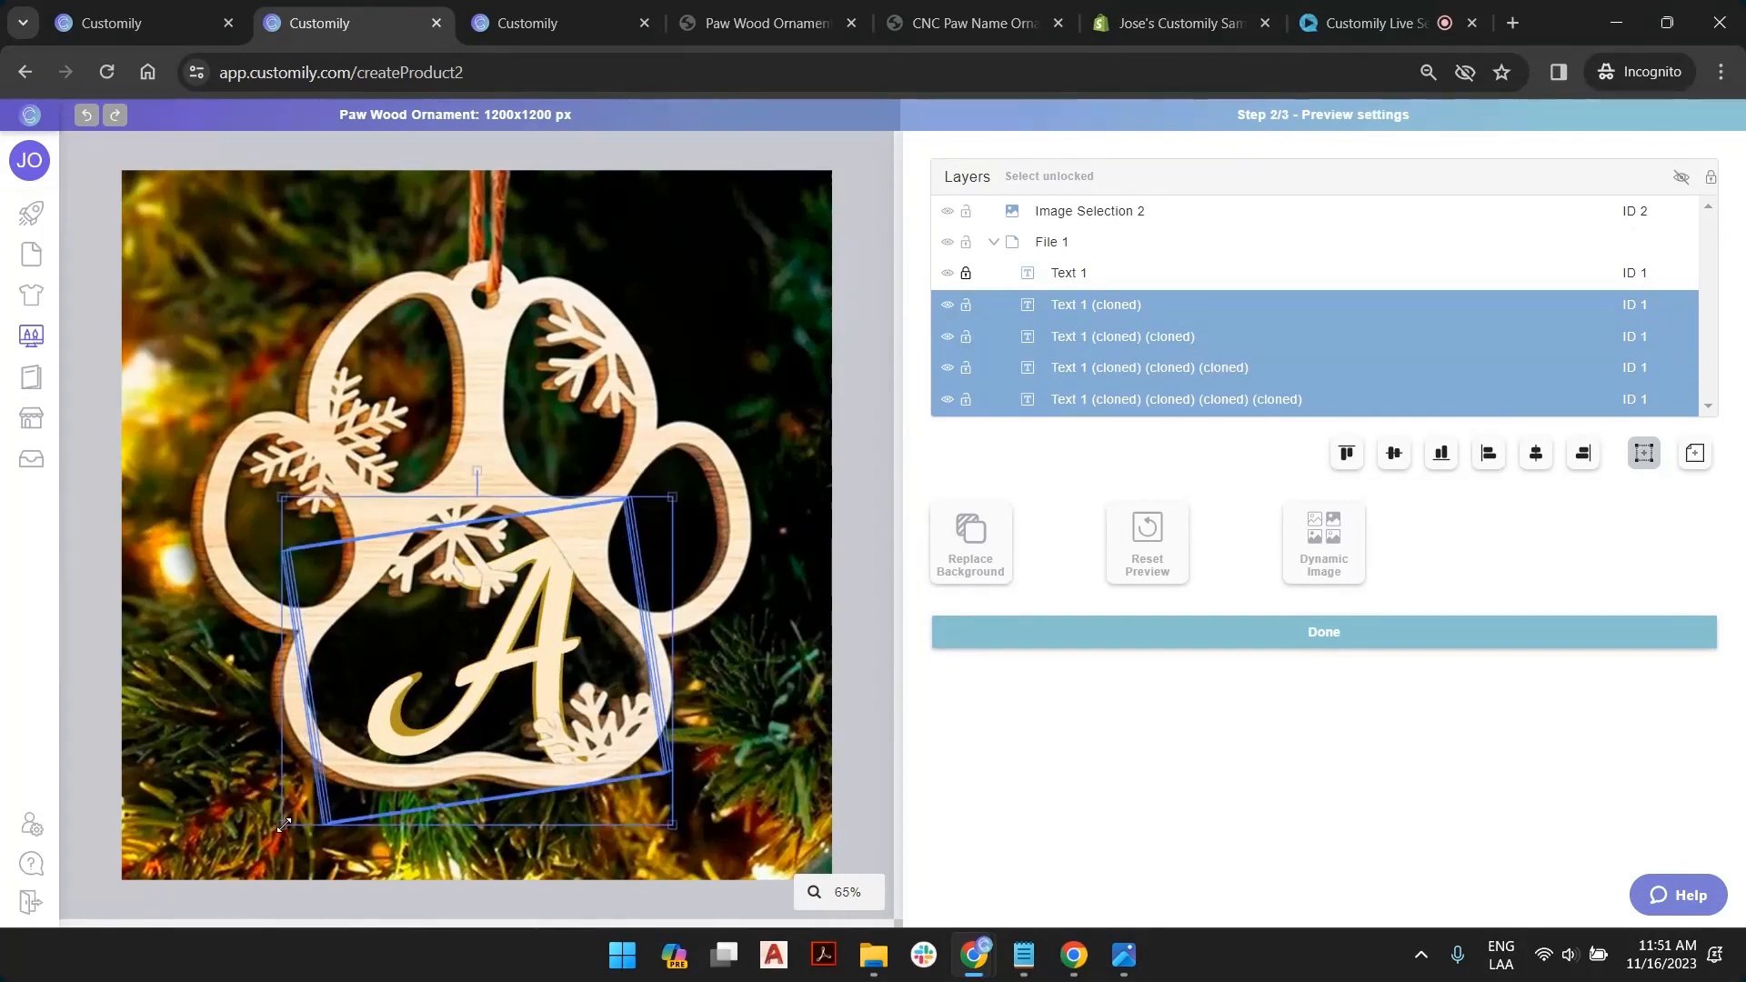
drag(283, 823, 270, 826)
drag(569, 637, 597, 605)
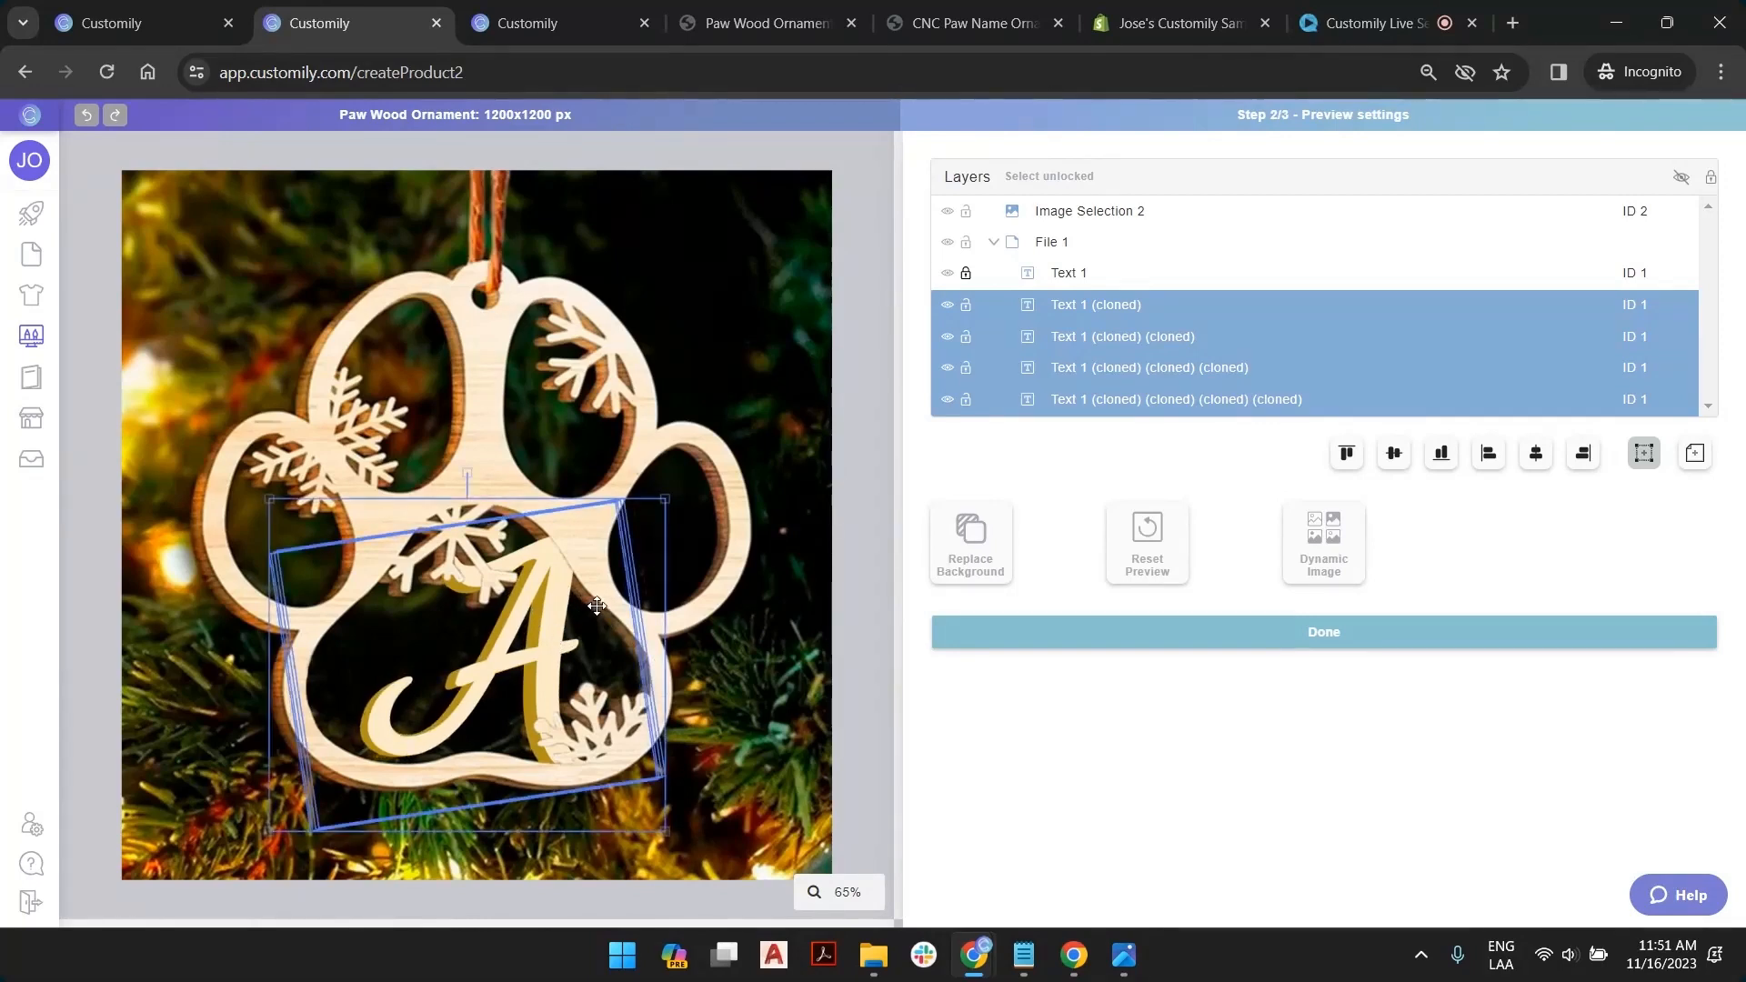
Set the fill of Text 1 (cloned) to a dark brown sampled from the ornament's shaded wood edge
click(1111, 310)
click(1011, 623)
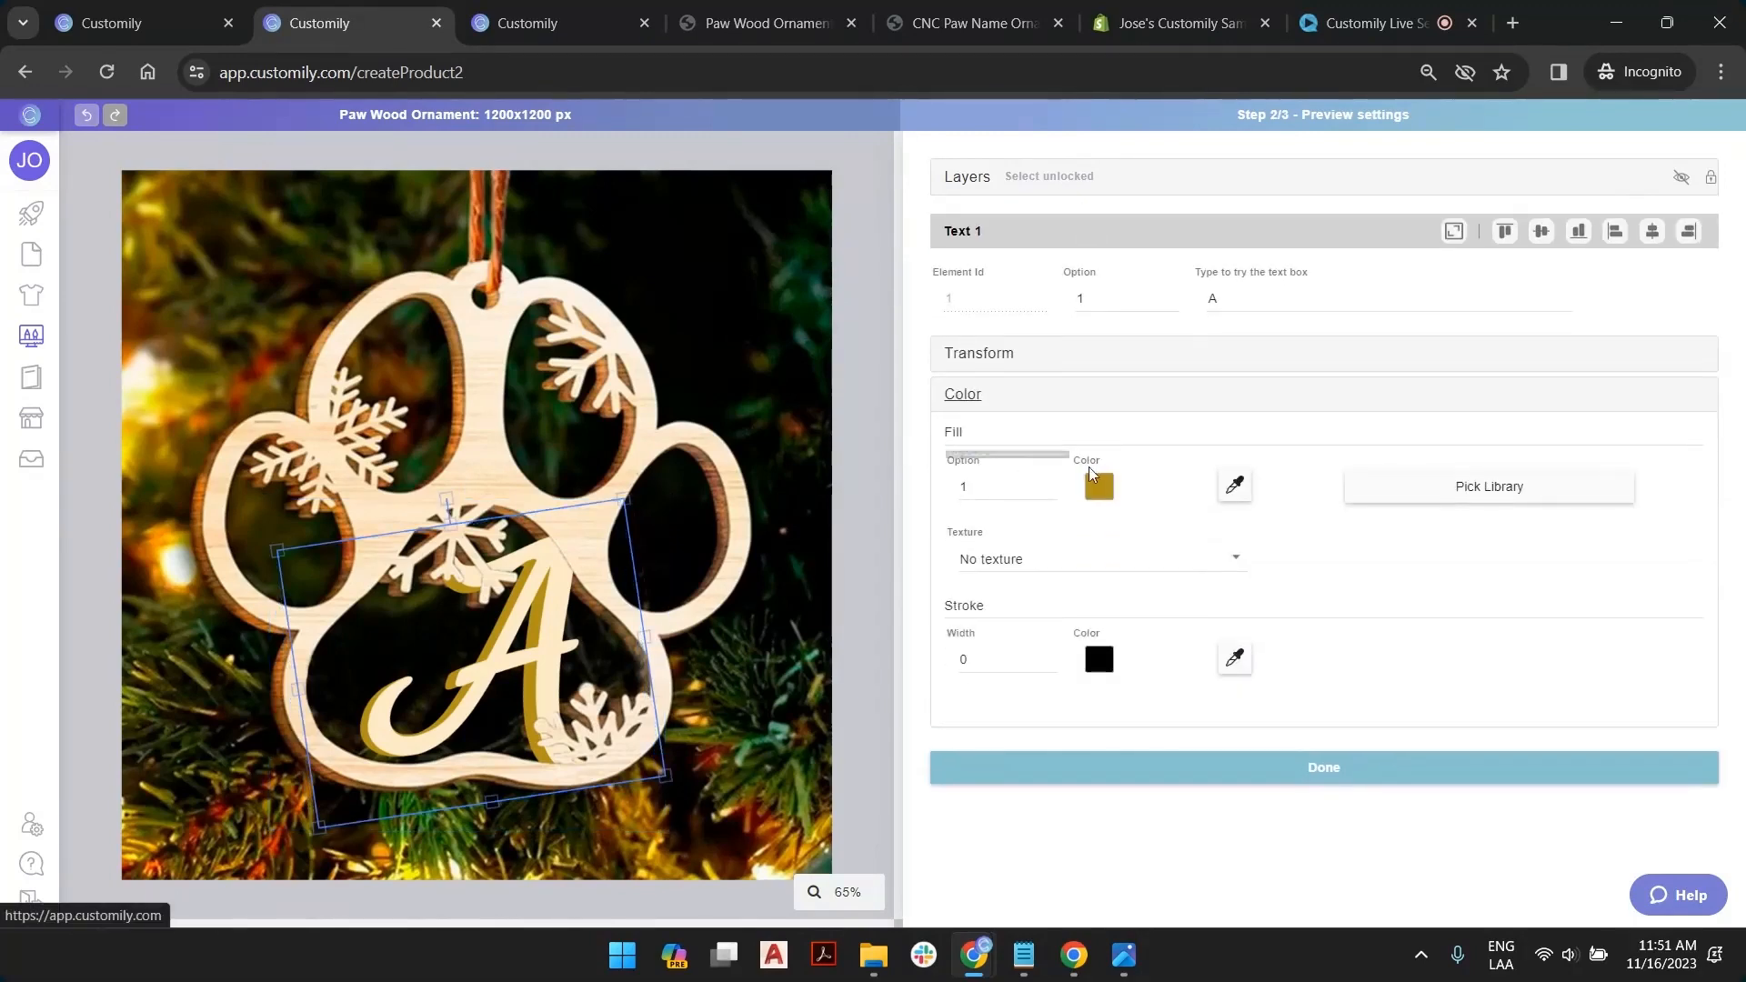
click(1234, 485)
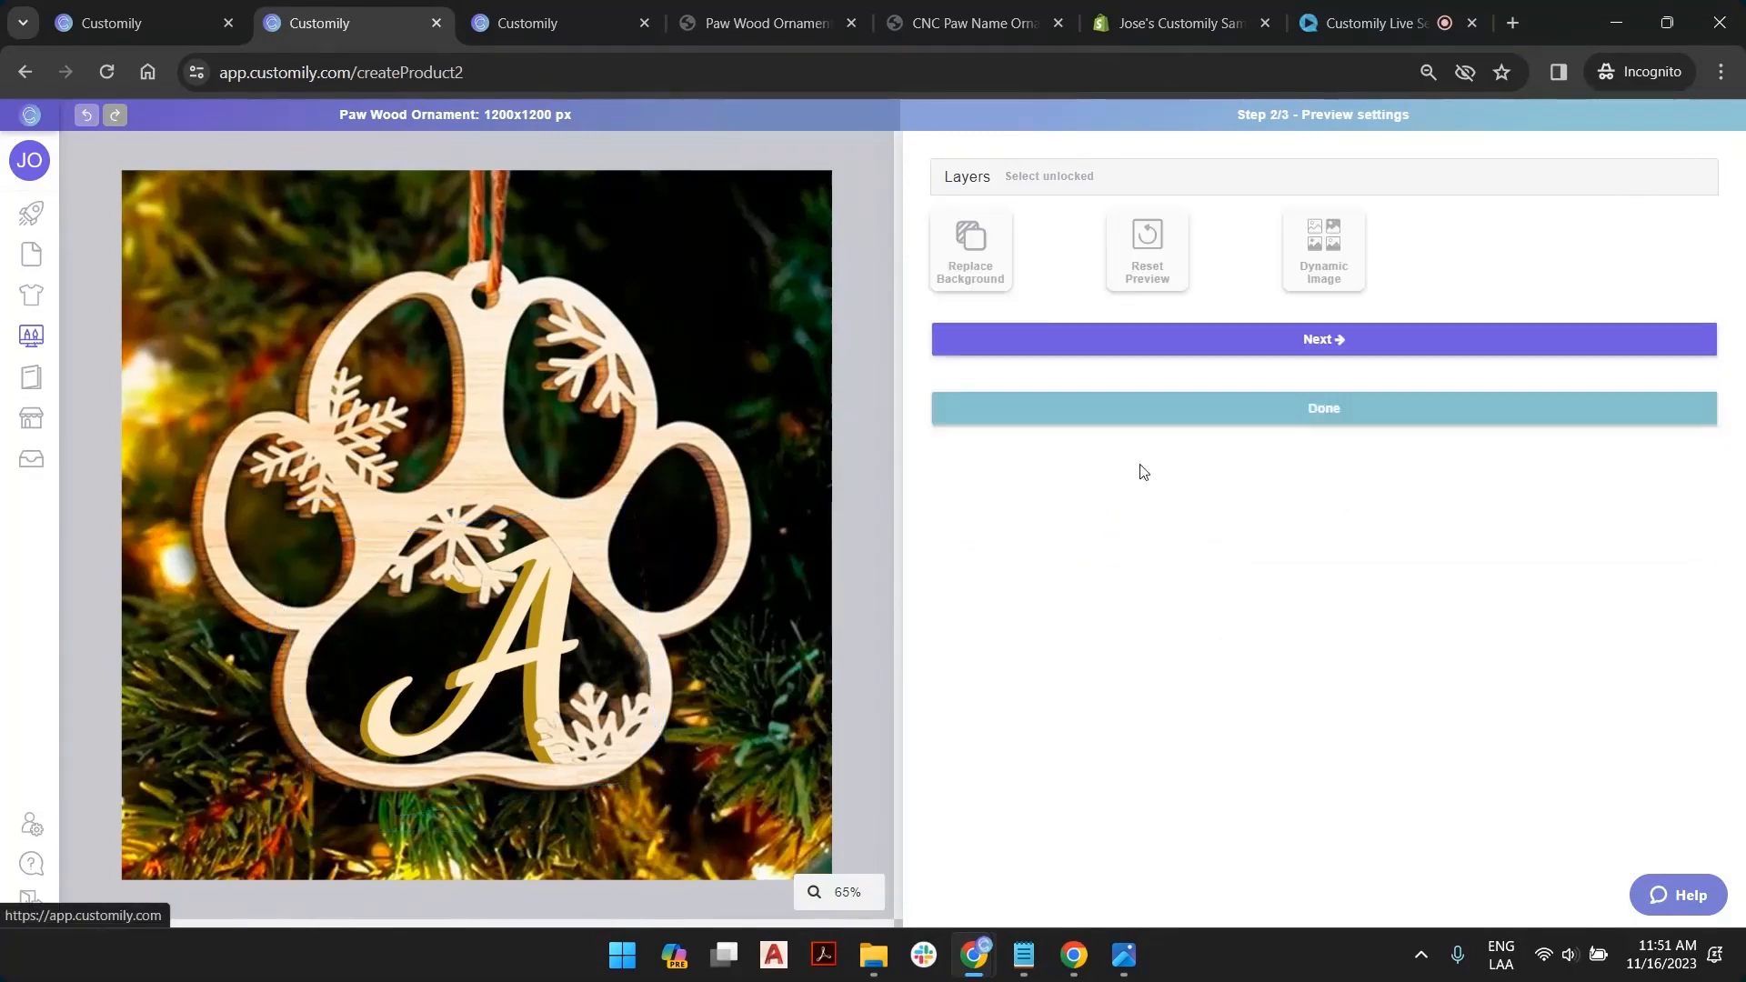
click(634, 435)
click(945, 548)
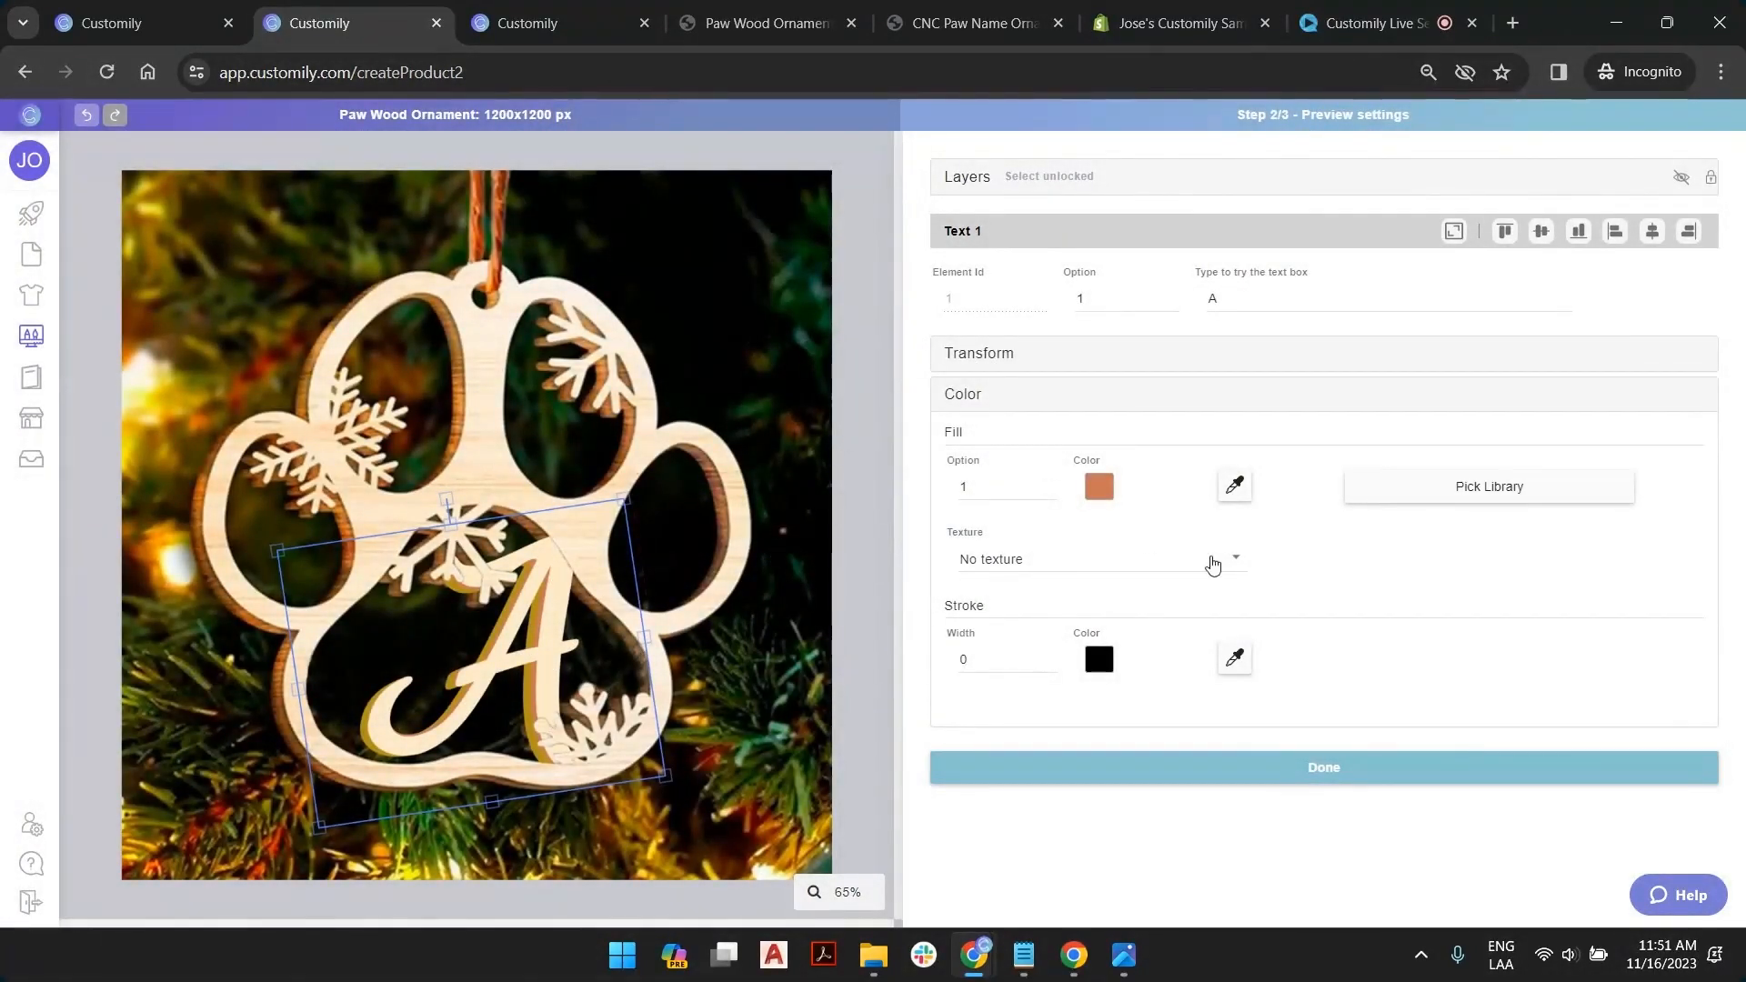
click(1232, 489)
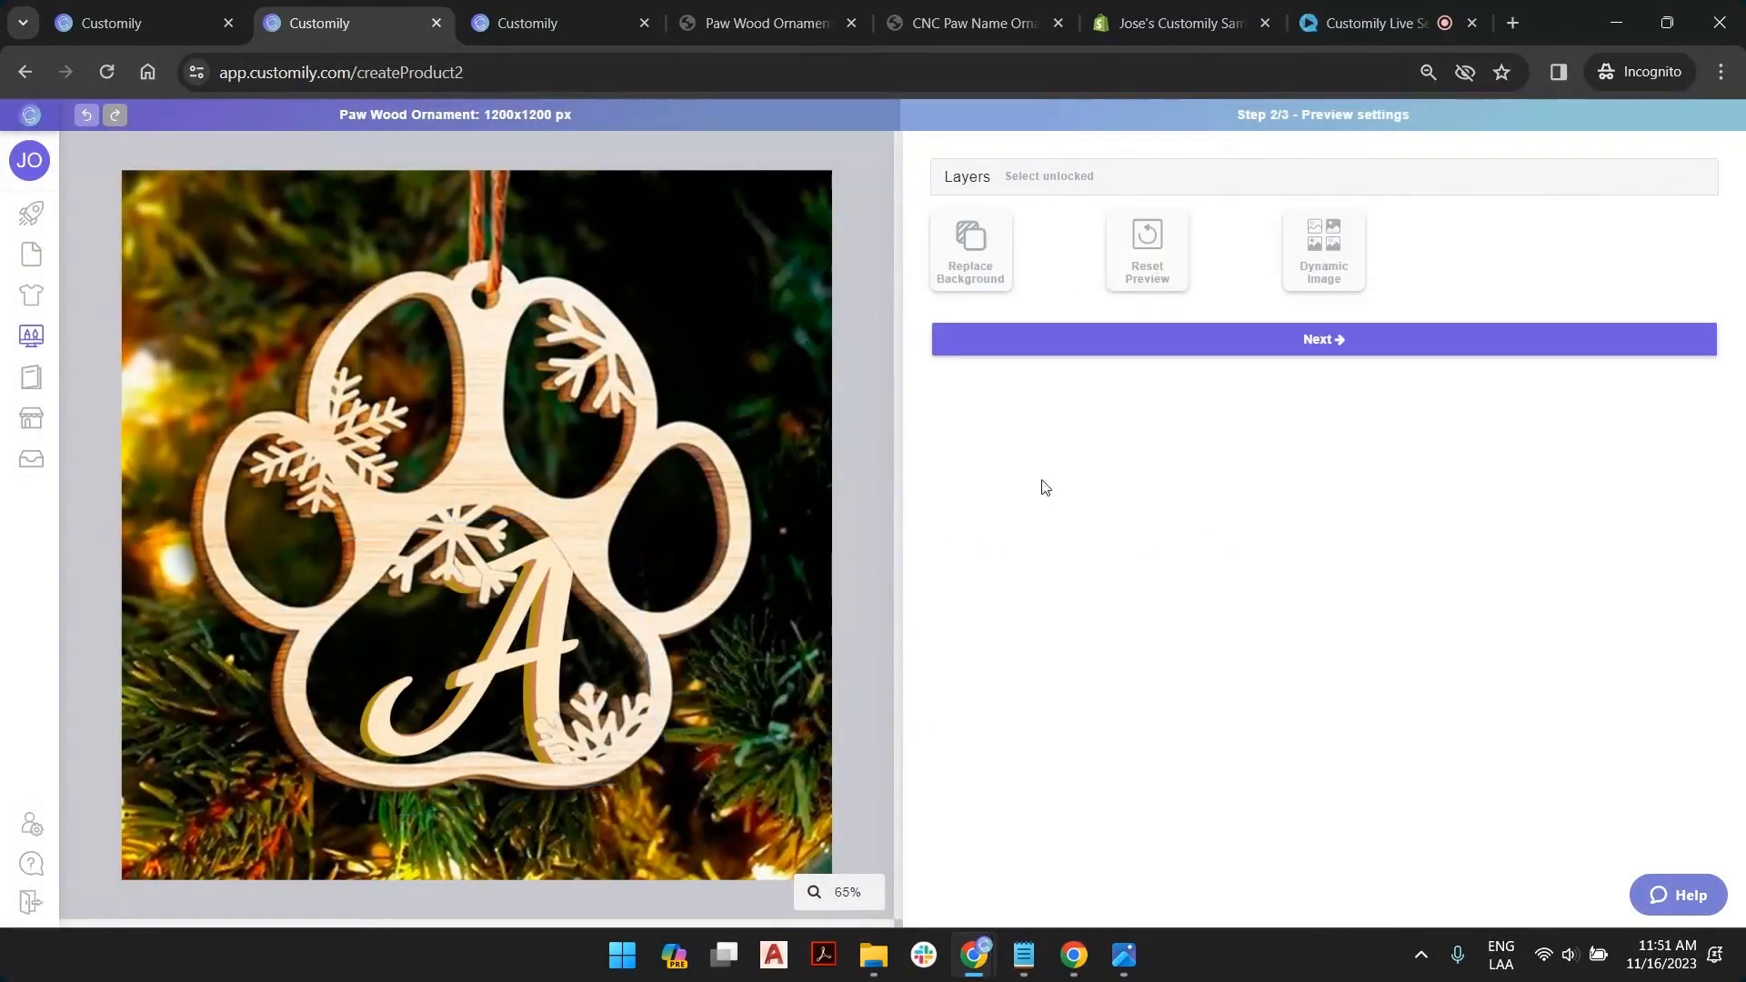
click(722, 470)
click(1072, 539)
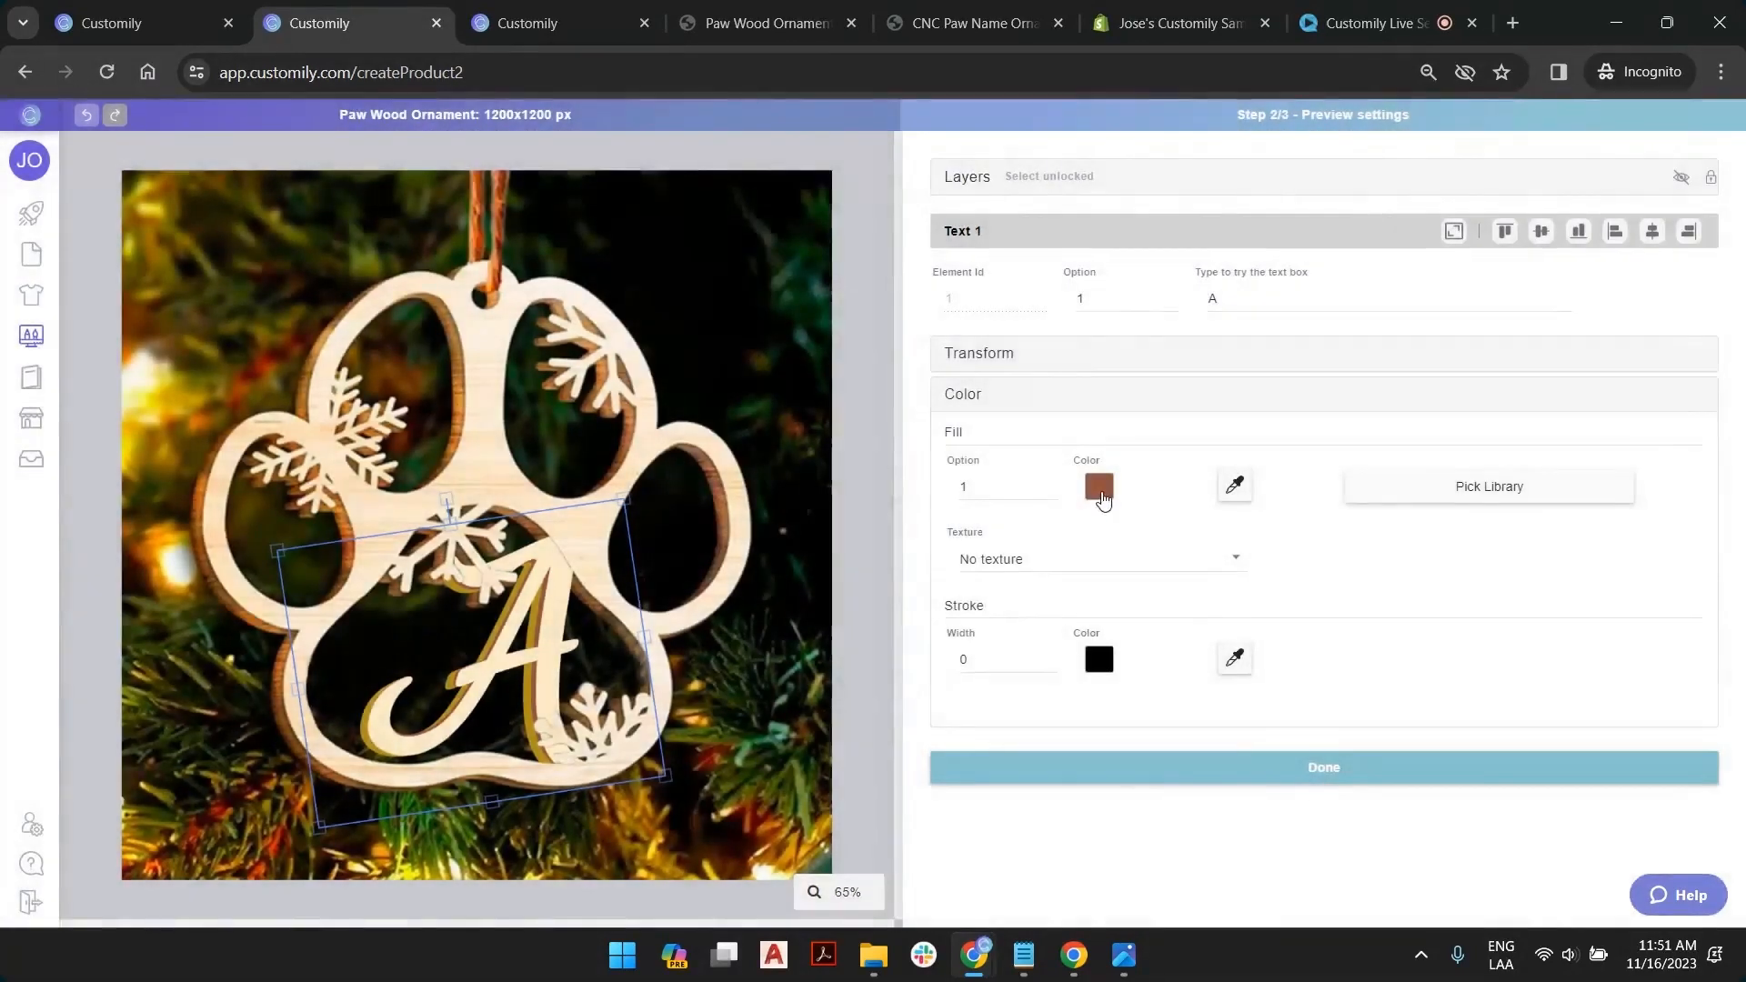
Copy the hex code 91523D of the Text 1 (cloned) fill colour and close the colour picker
click(1100, 491)
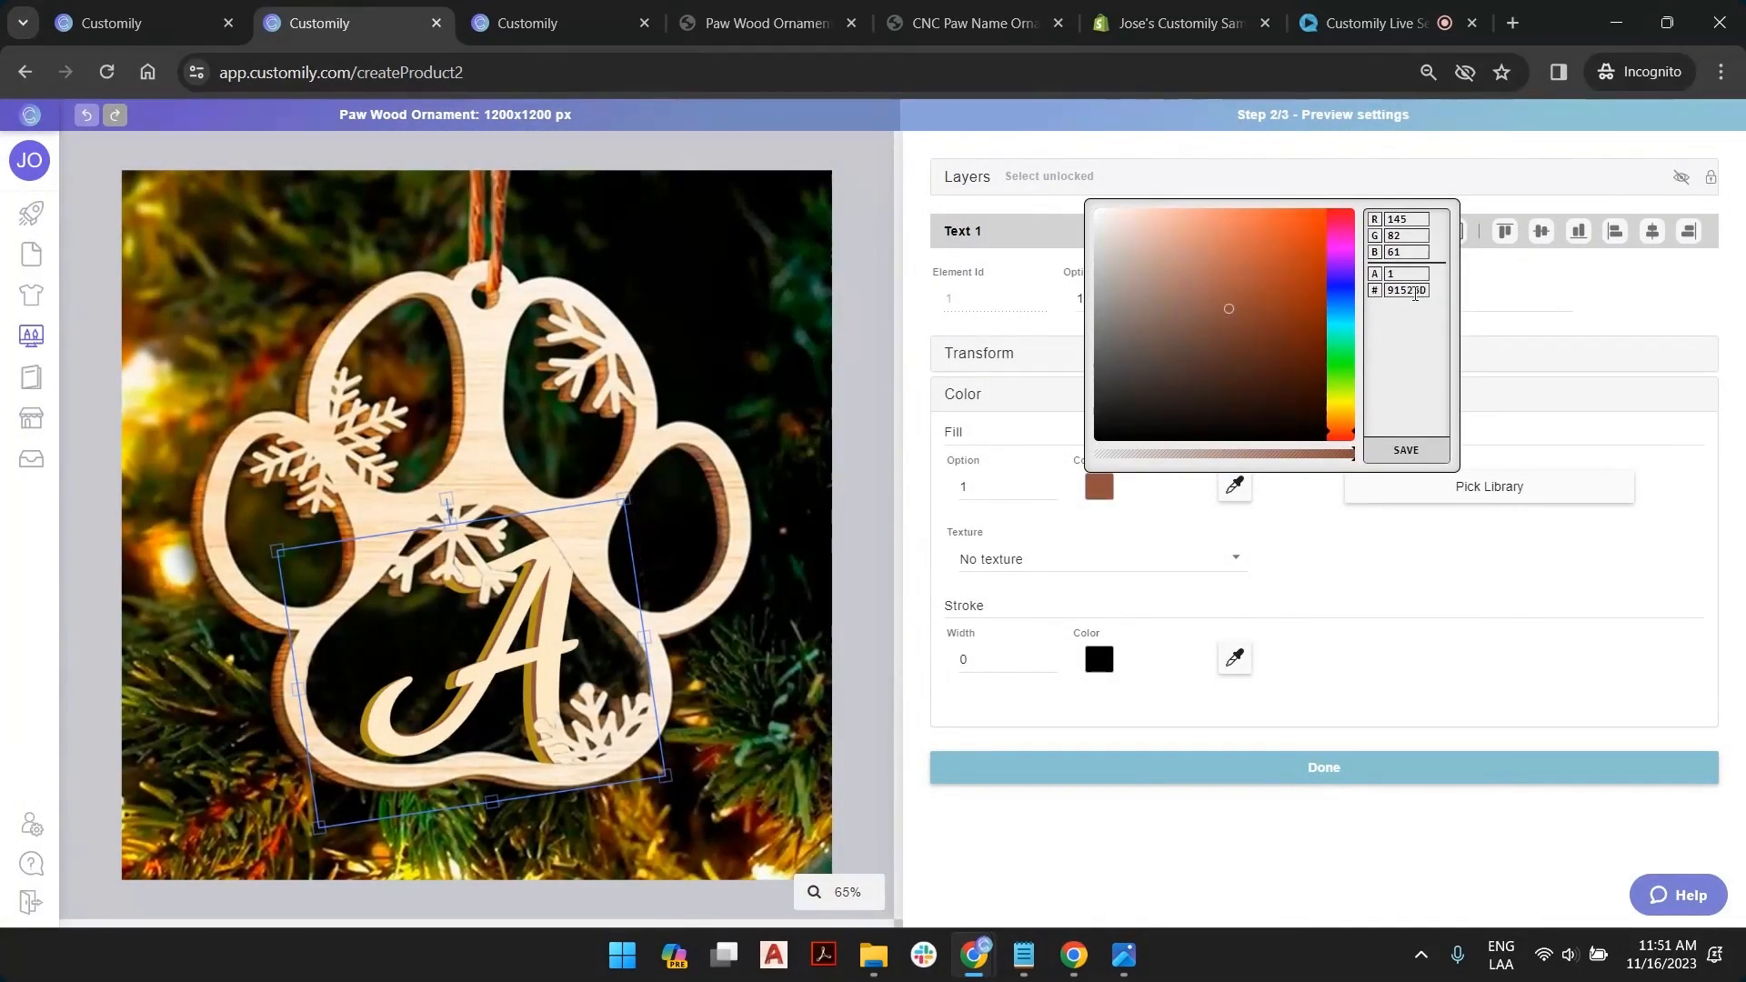
right_click(1413, 298)
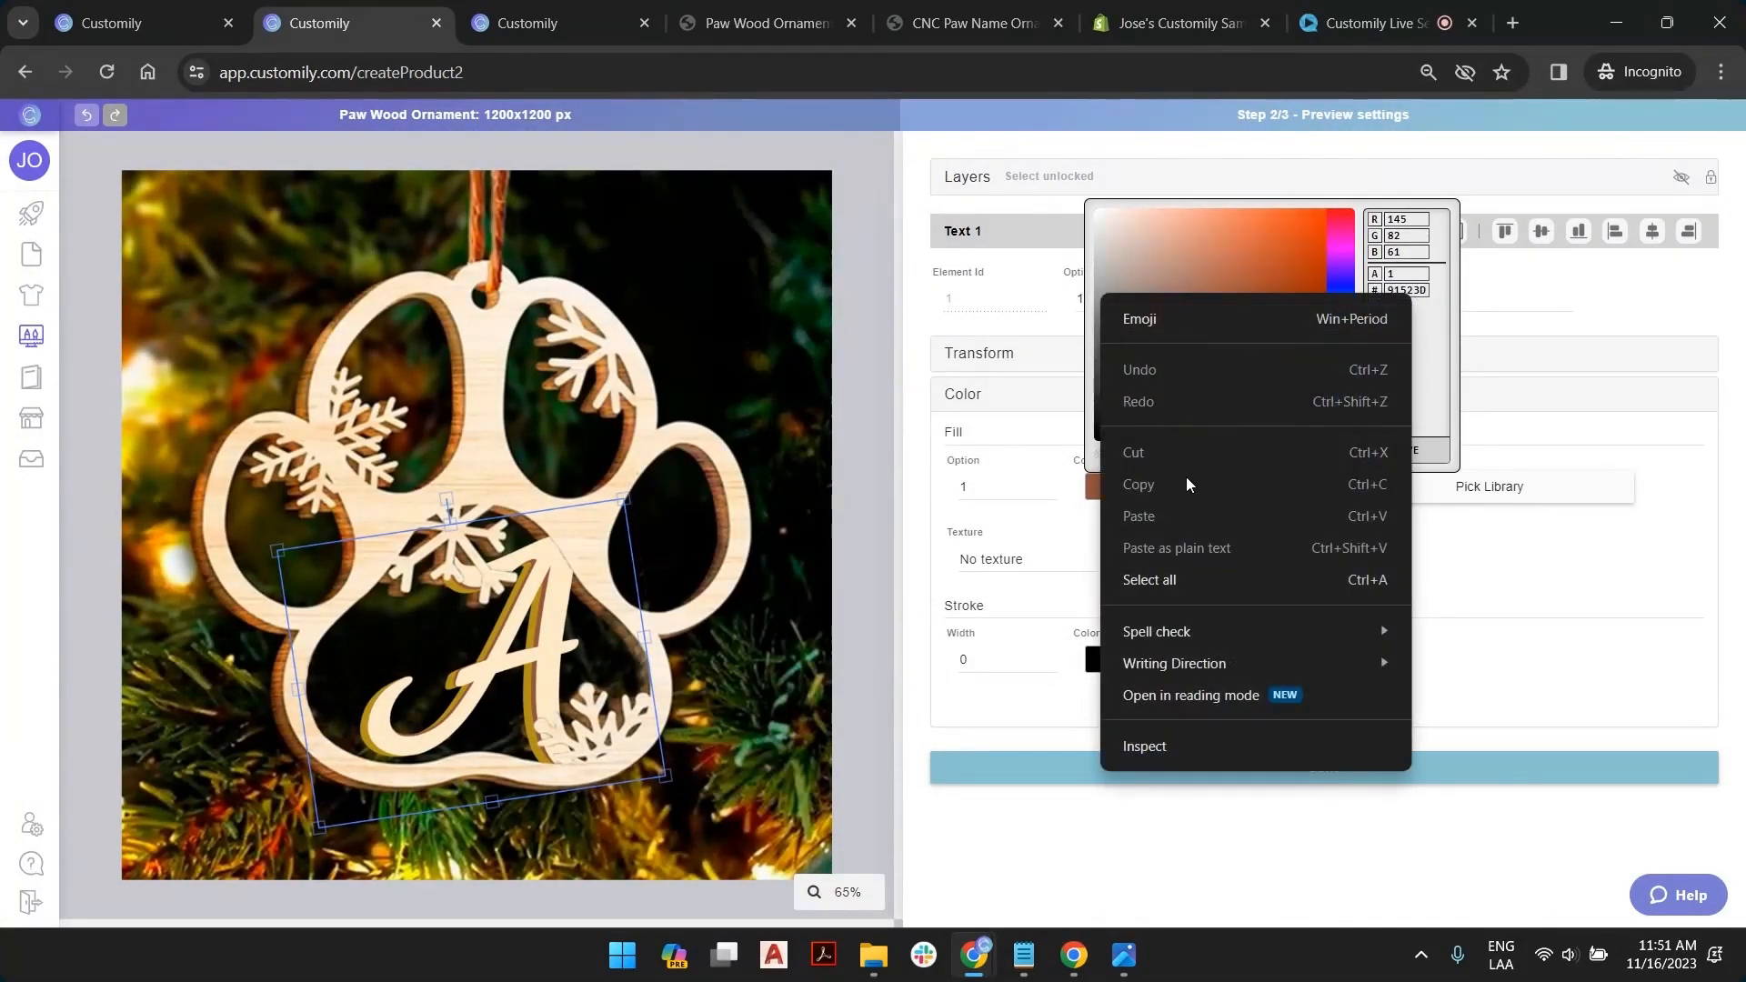
double_click(1411, 291)
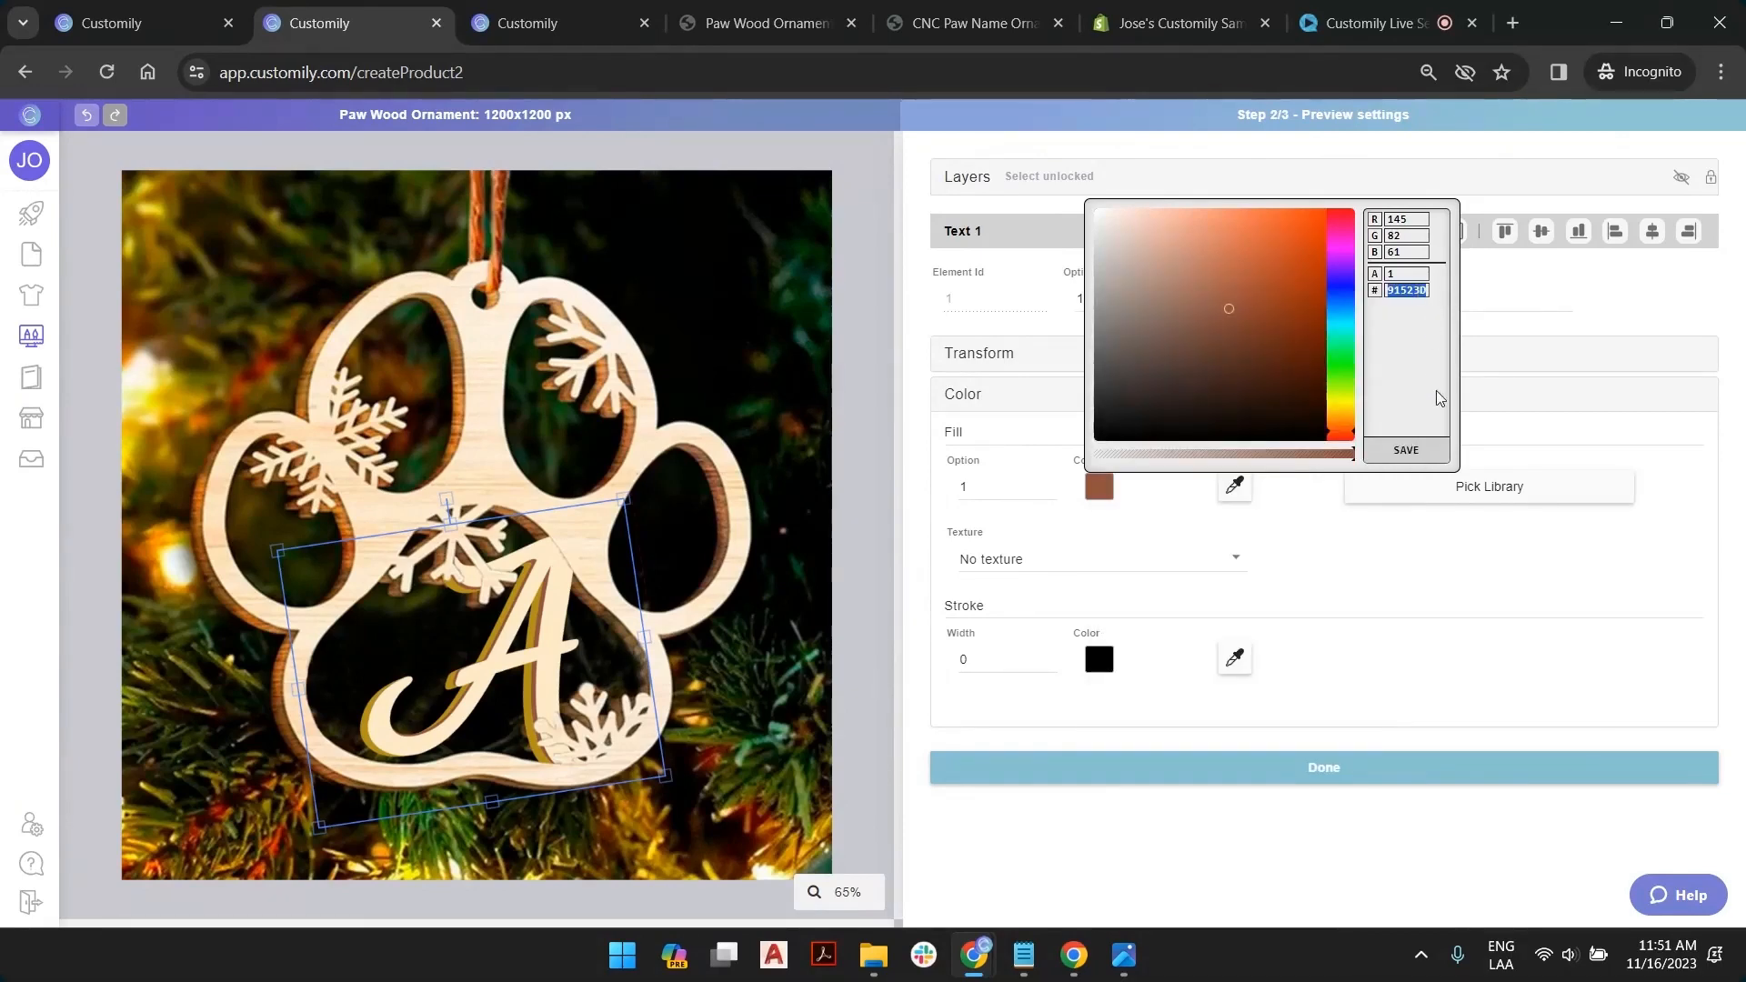
click(1414, 517)
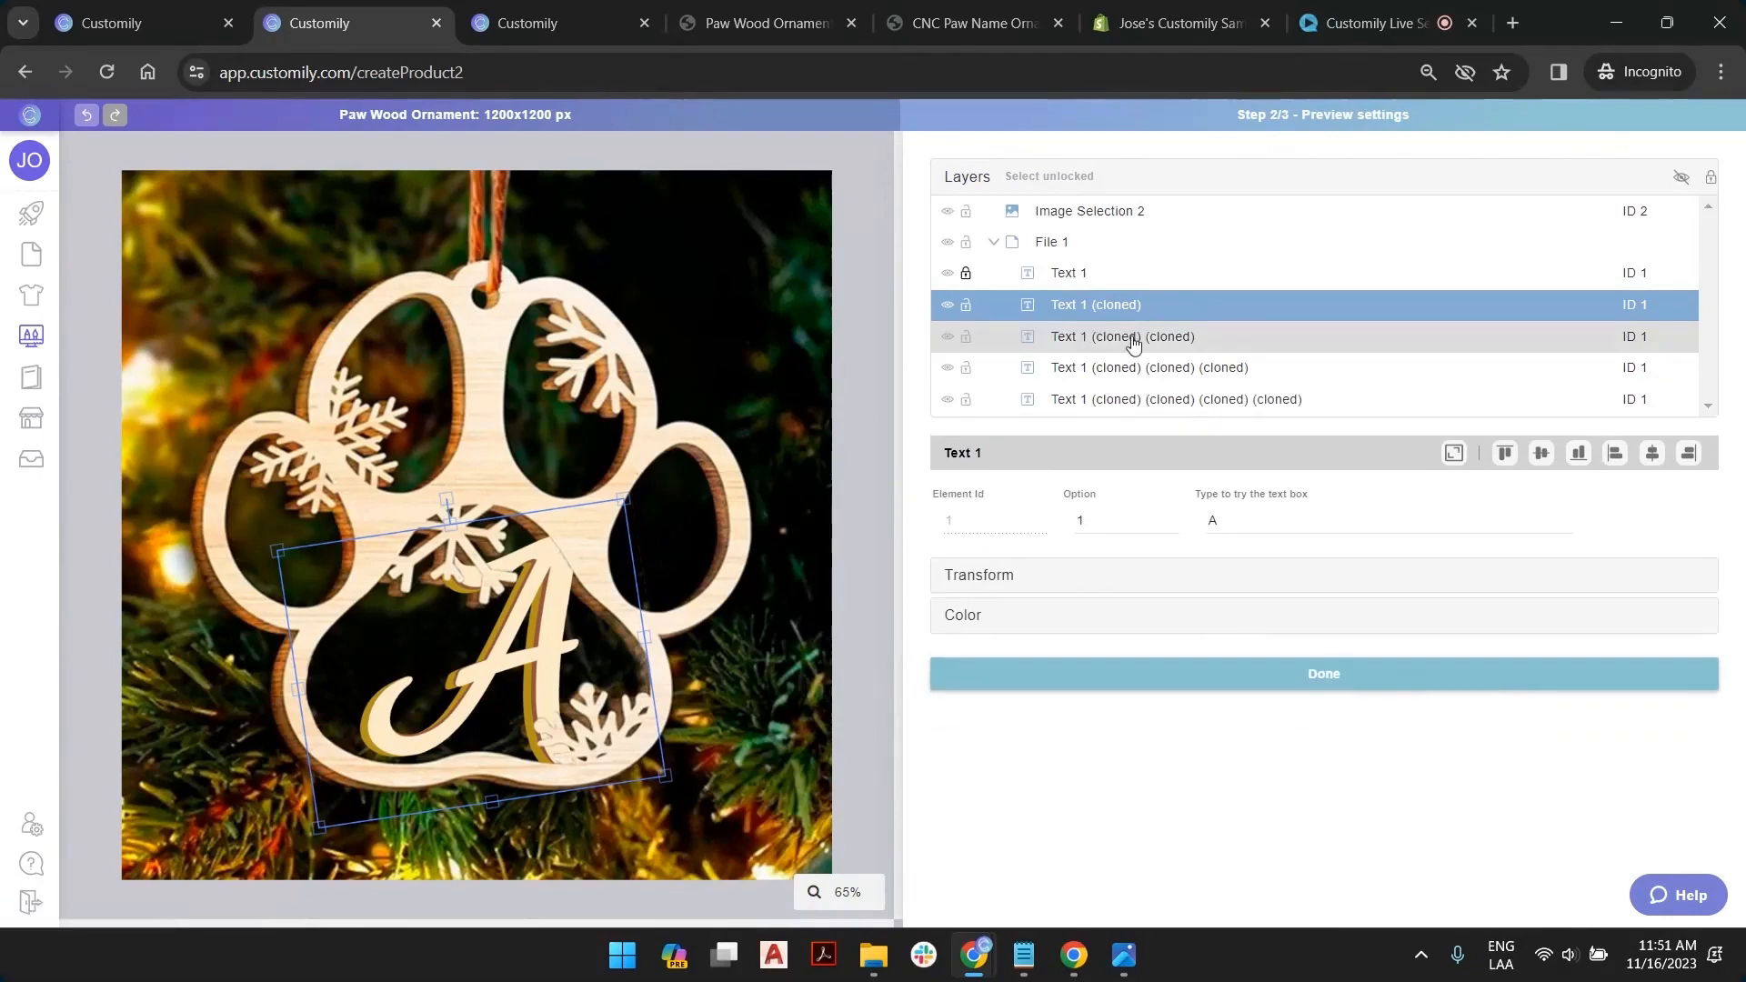
Set the fill colour of the Text 1 (cloned) (cloned) layer to 91523D
click(1125, 338)
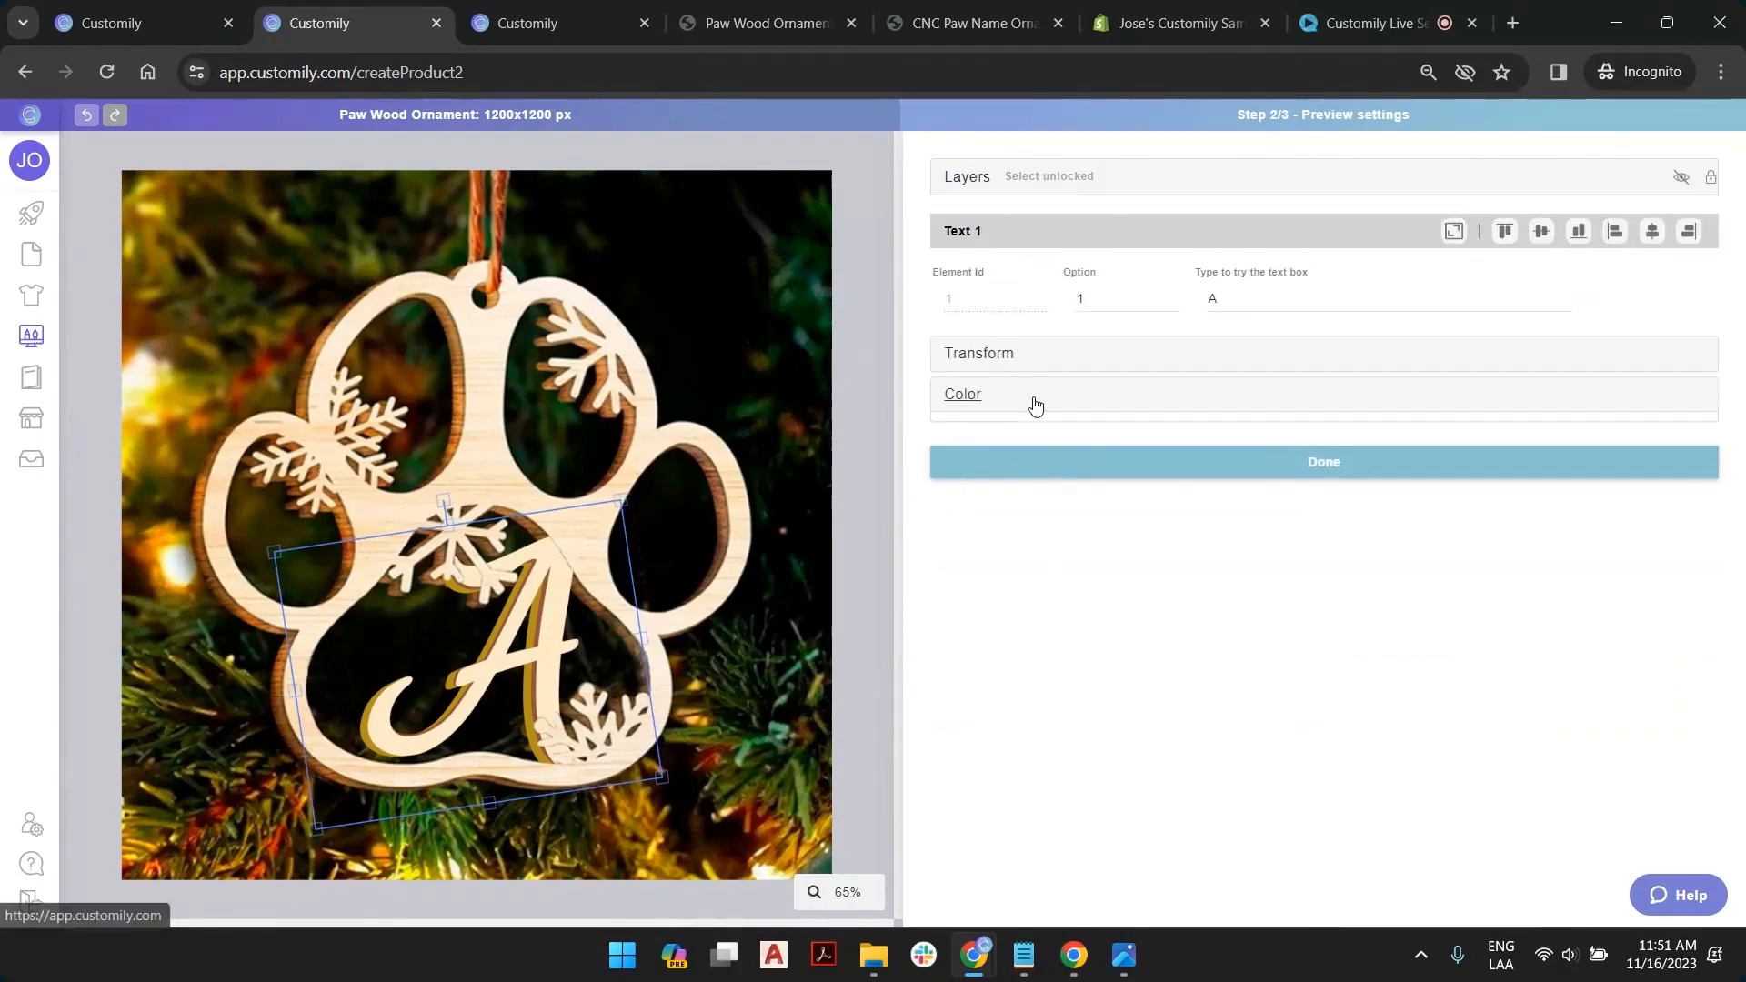
click(1033, 398)
click(1100, 488)
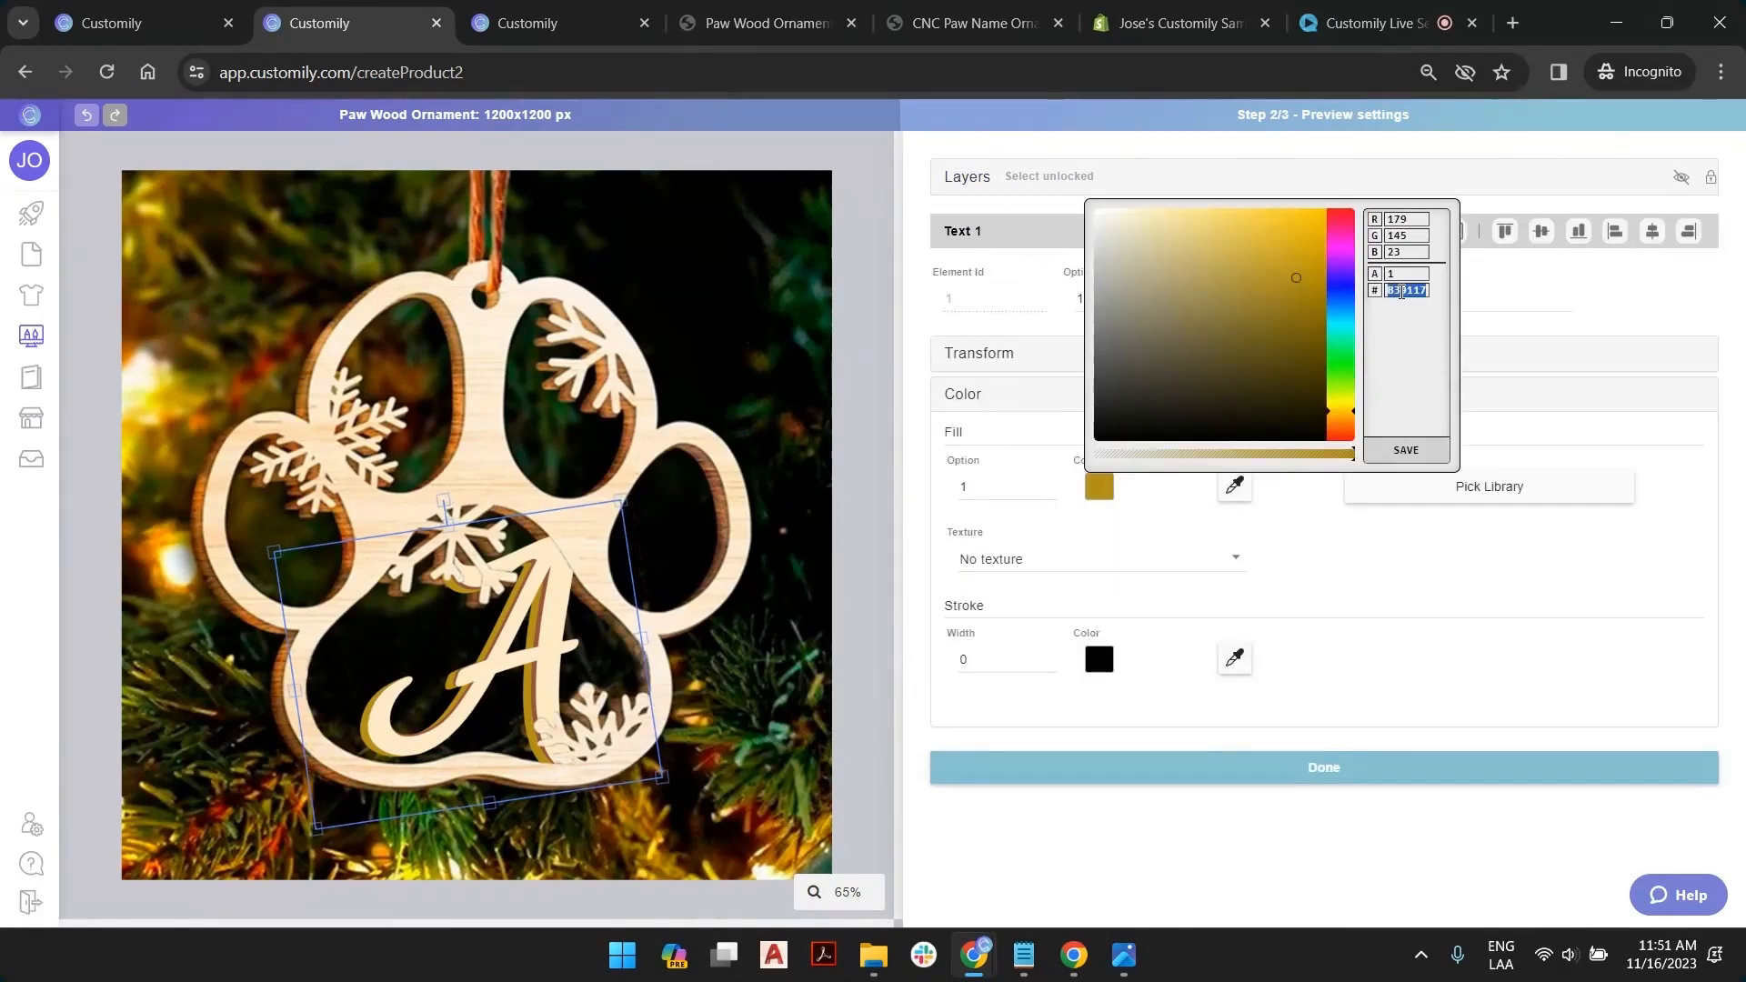
key(ctrl+v)
click(1405, 450)
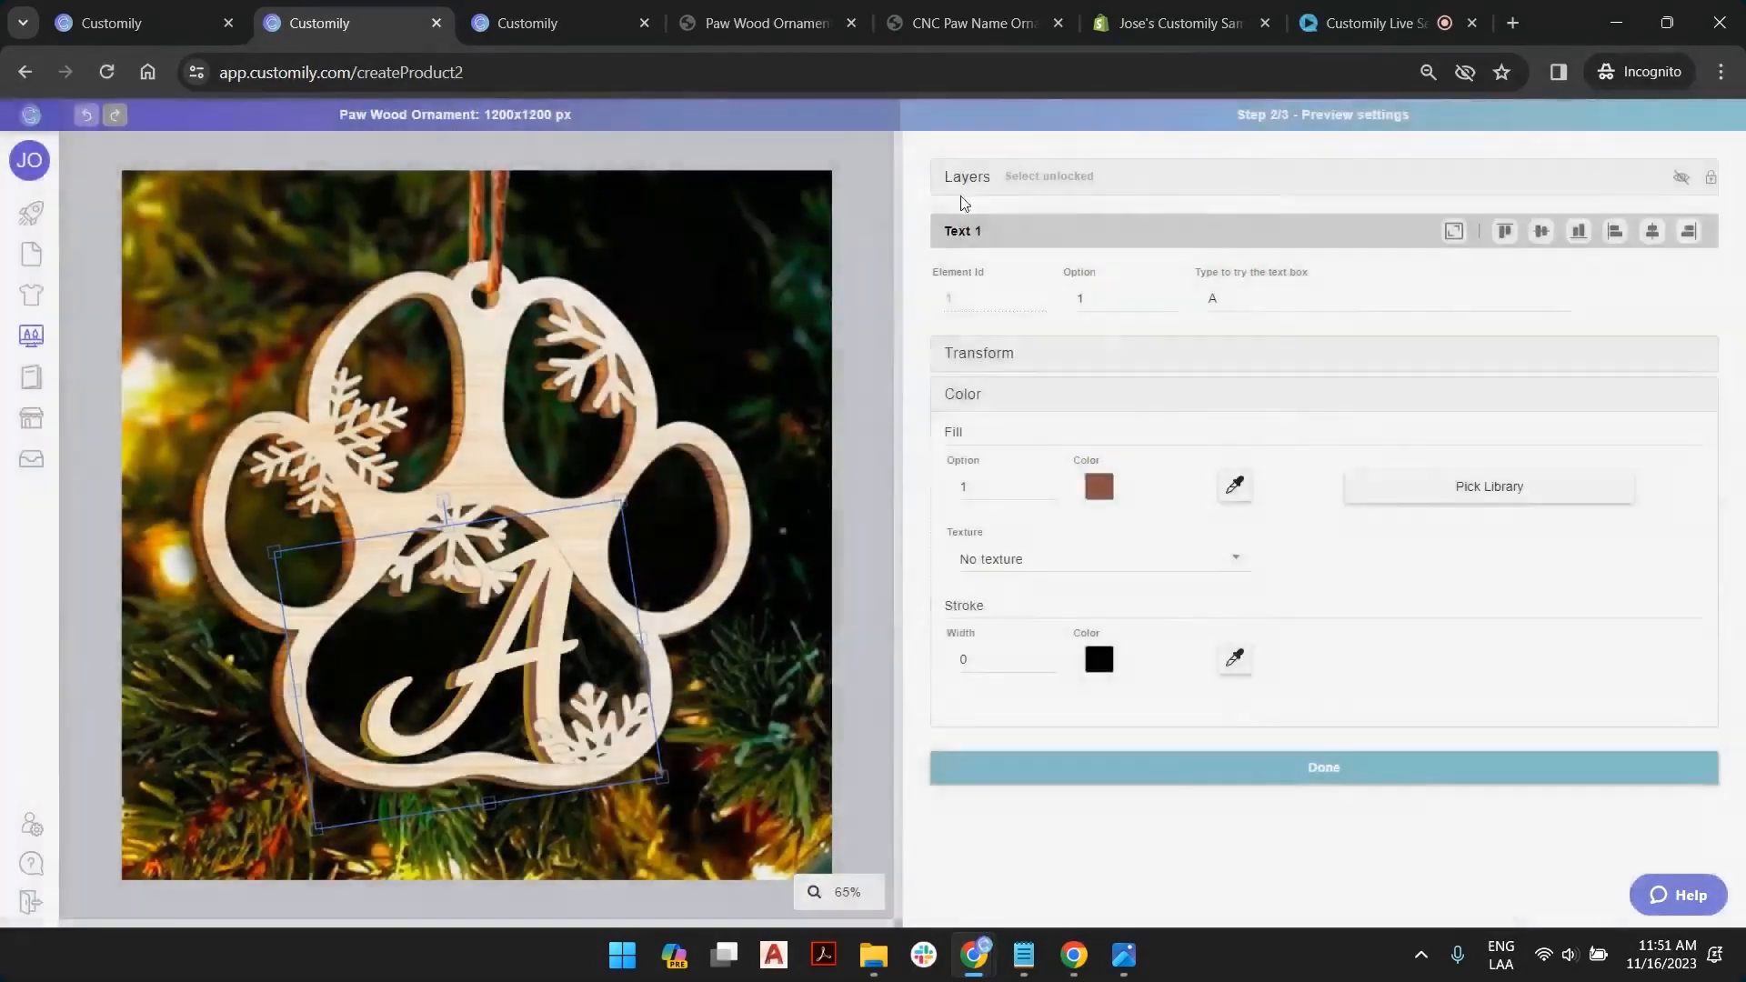
Apply the same 91523D fill colour to the Text 1 (cloned) (cloned) (cloned) layer
click(968, 182)
click(1137, 371)
click(1019, 613)
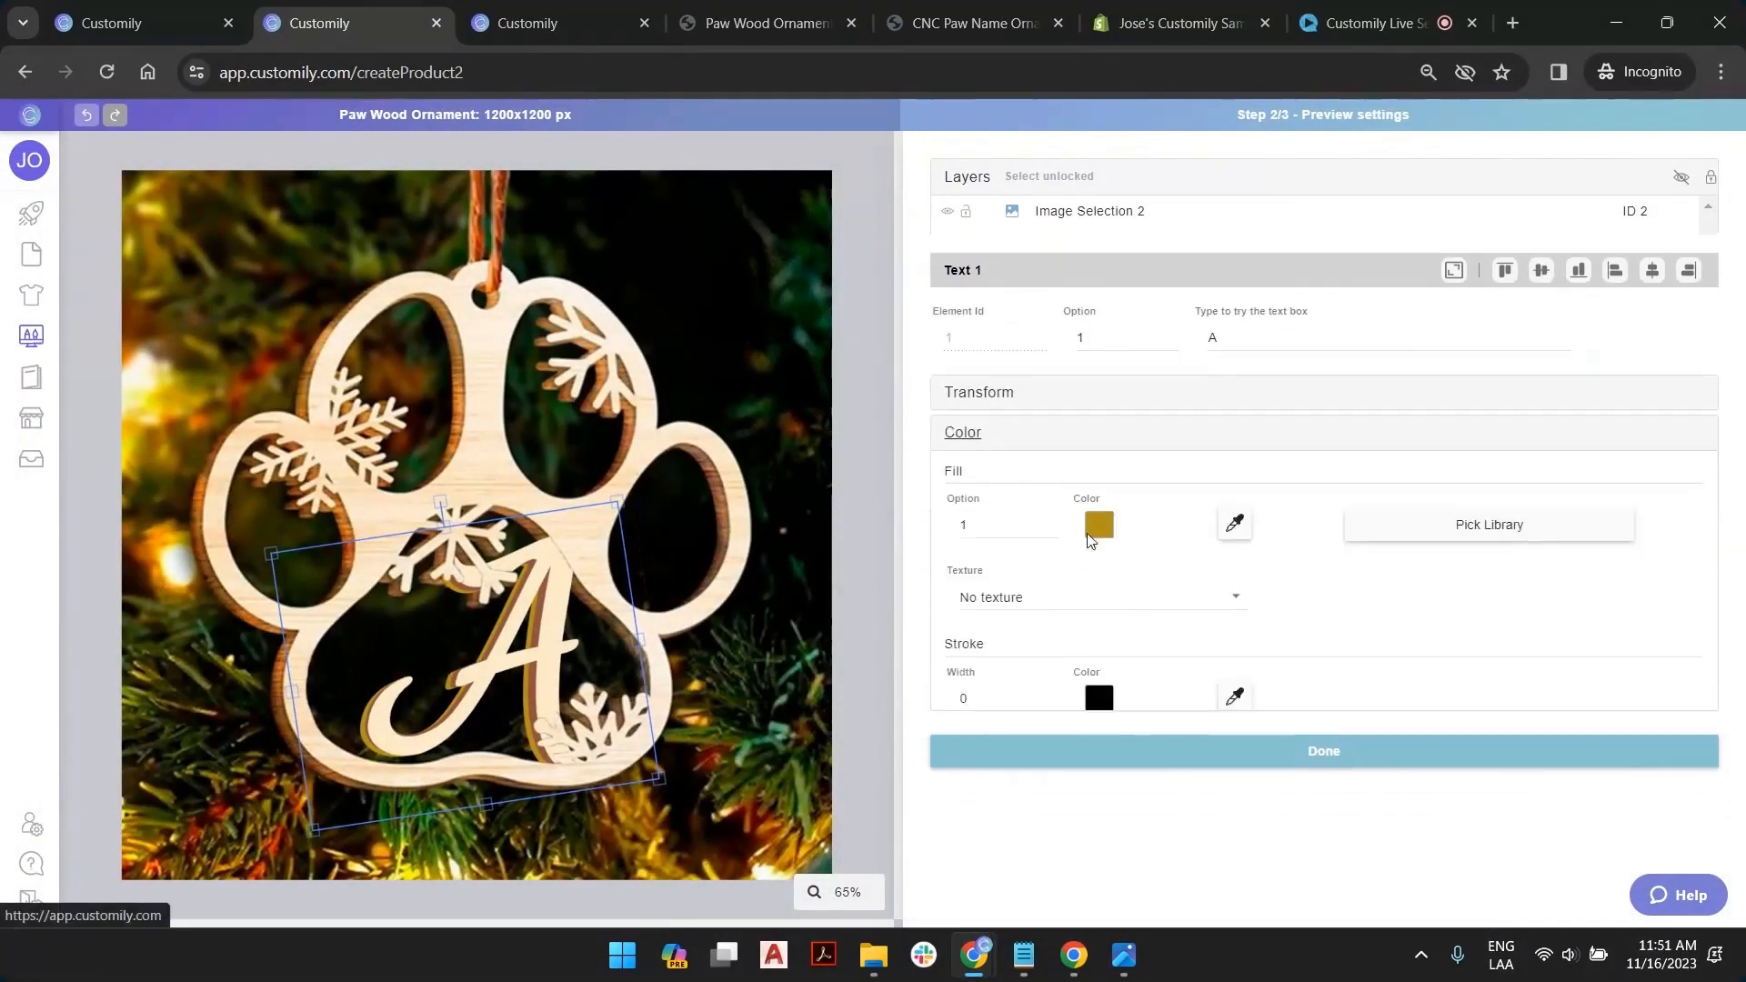
click(1094, 537)
key(ctrl+v)
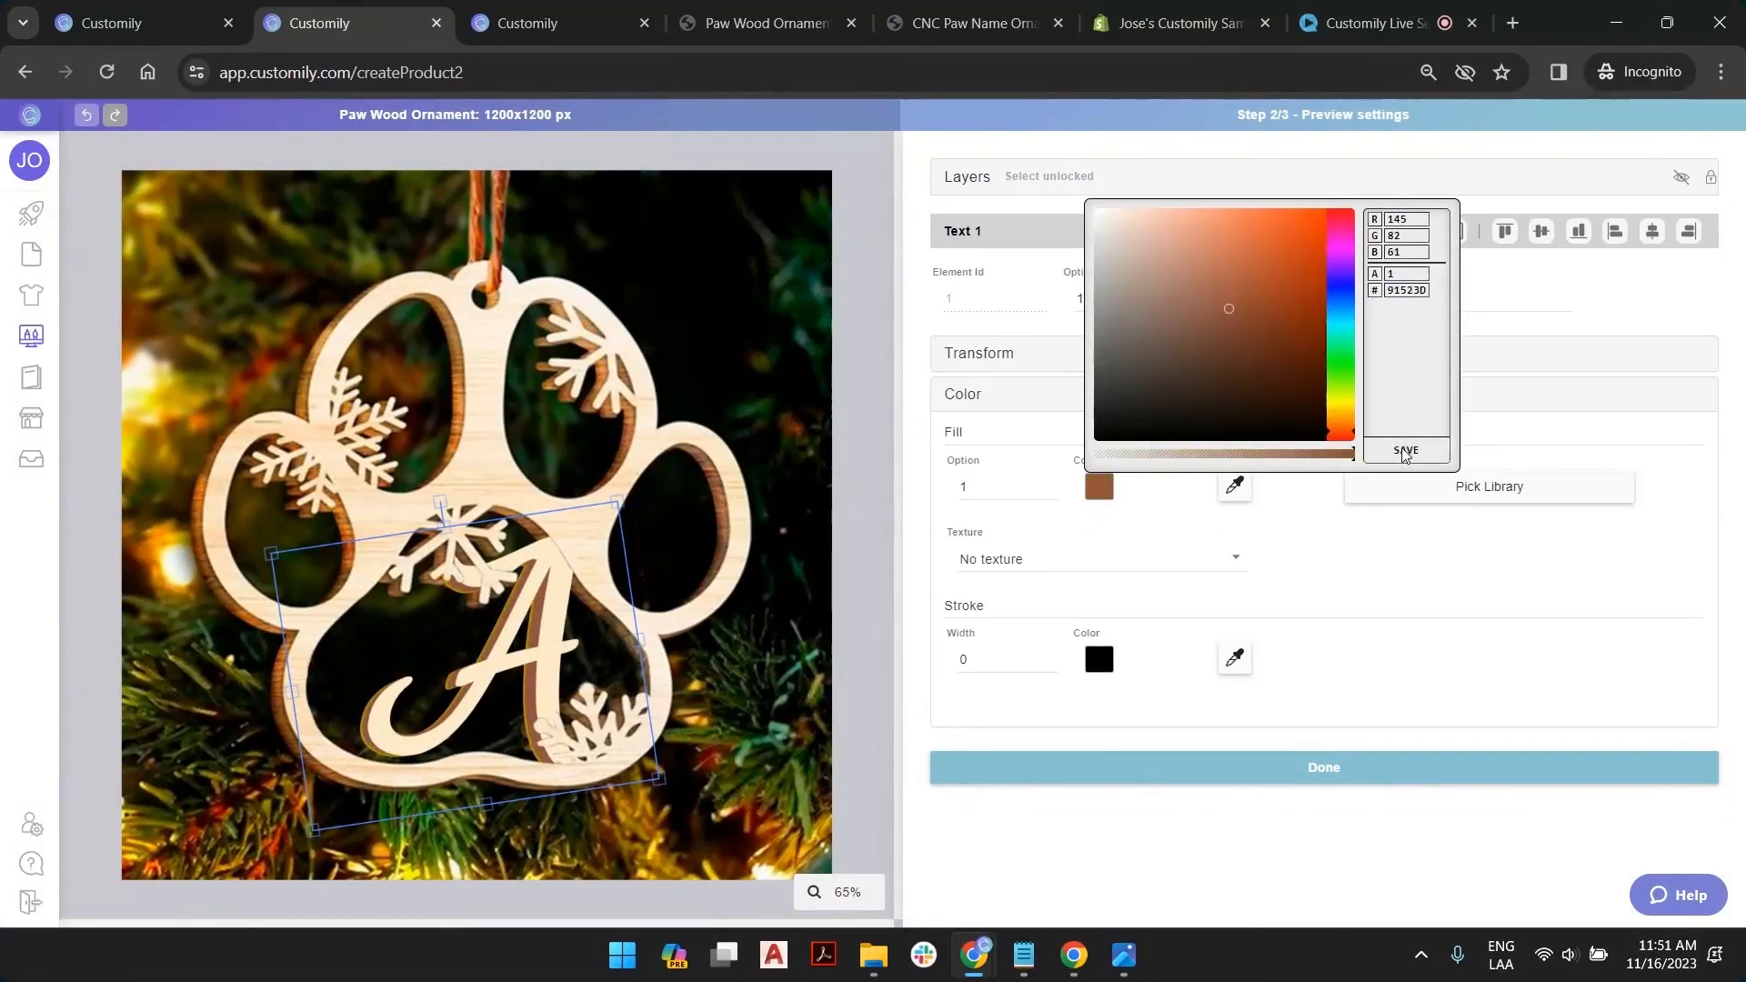
click(1405, 450)
click(956, 542)
Set the fill colour of the Text 1 (cloned) (cloned) (cloned) (cloned) layer to 91523D
click(965, 178)
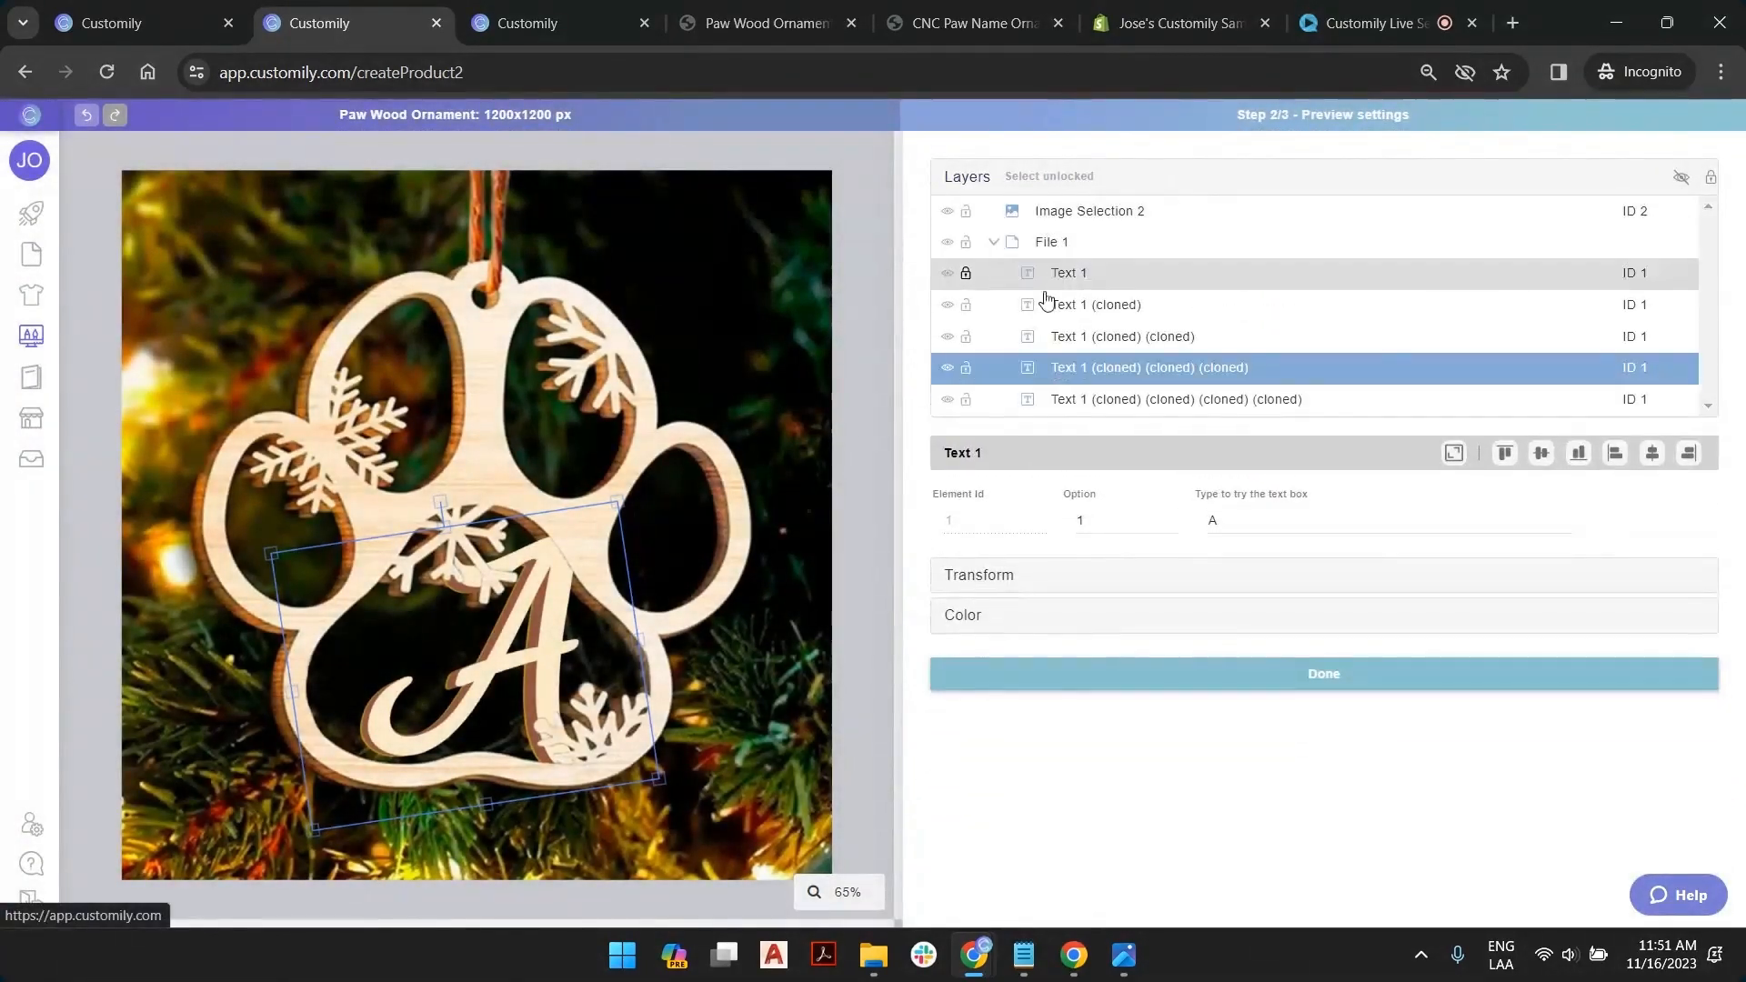
click(1073, 399)
click(985, 622)
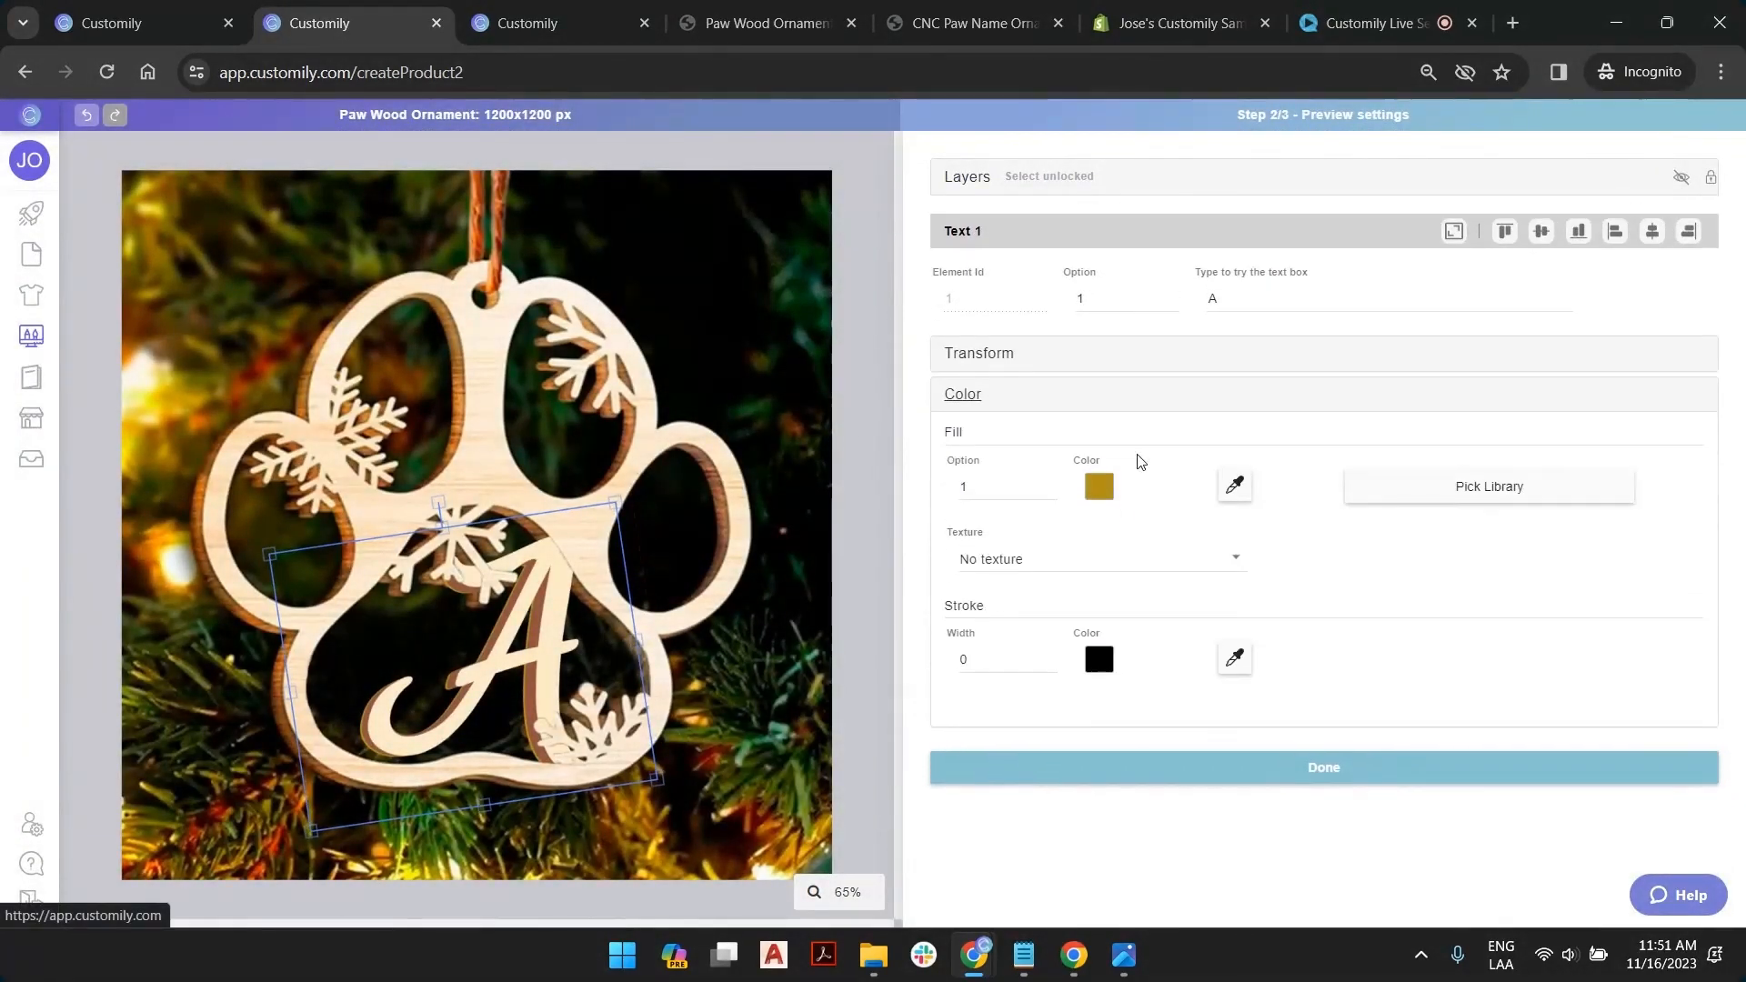
click(1099, 488)
double_click(1398, 290)
key(ctrl+v)
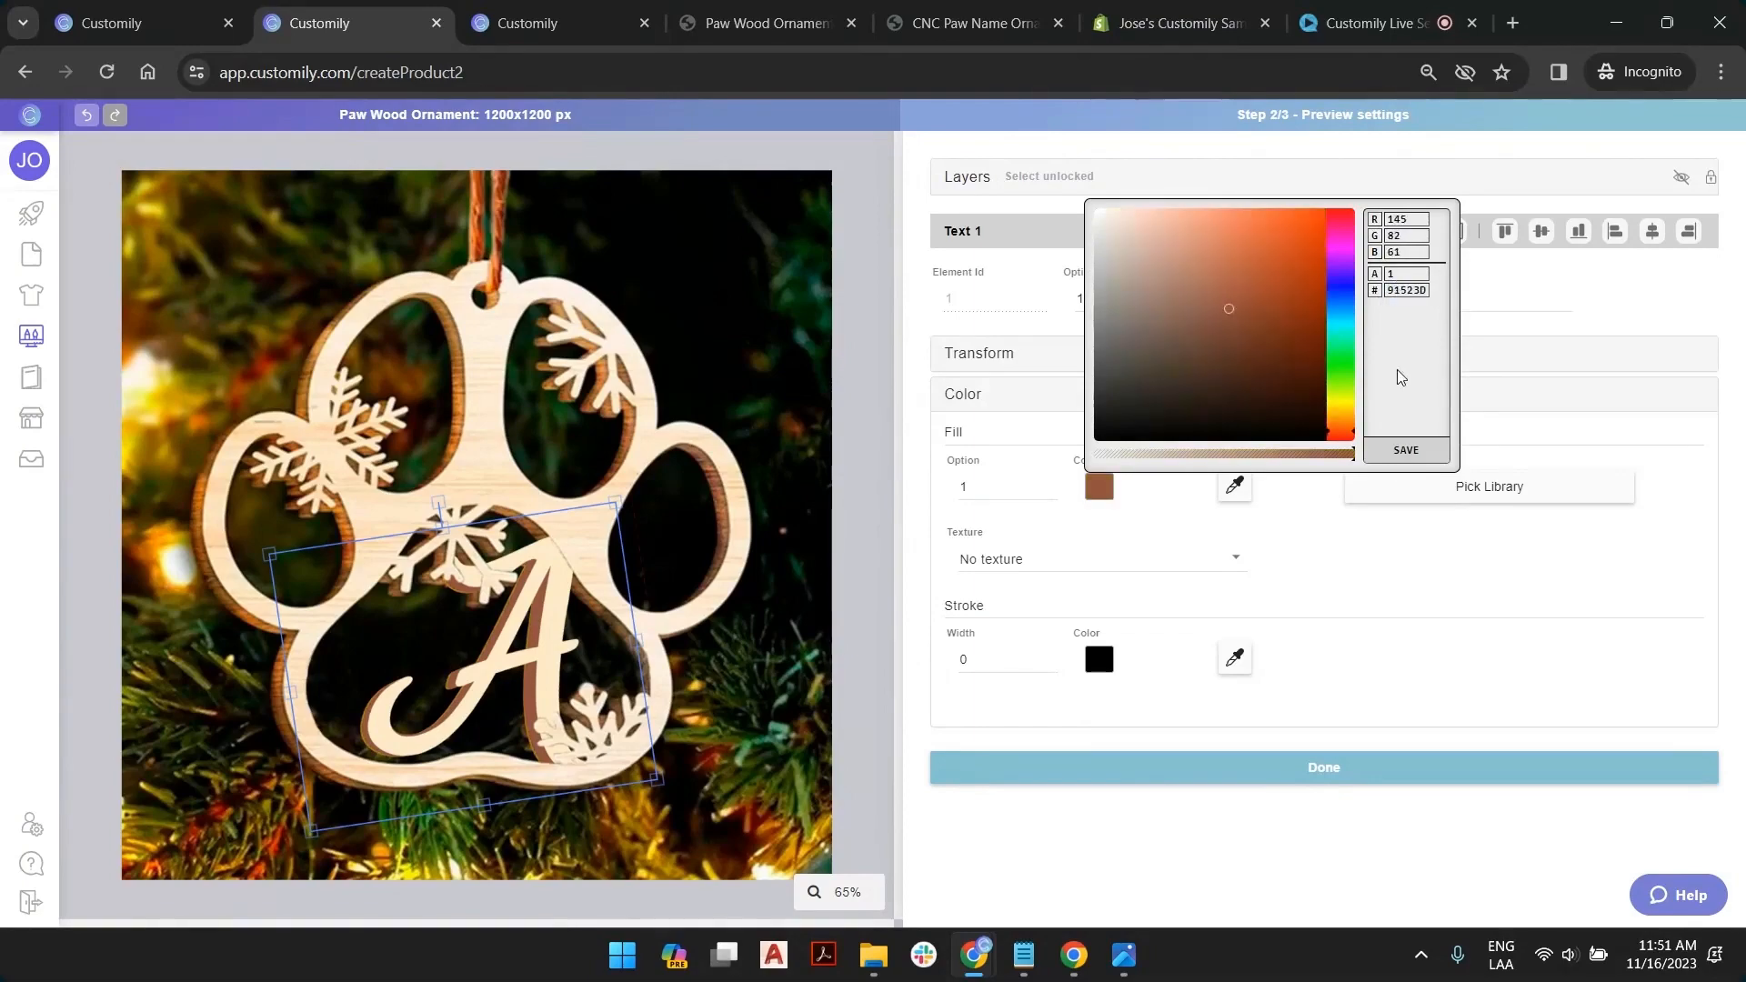
click(1407, 450)
click(956, 545)
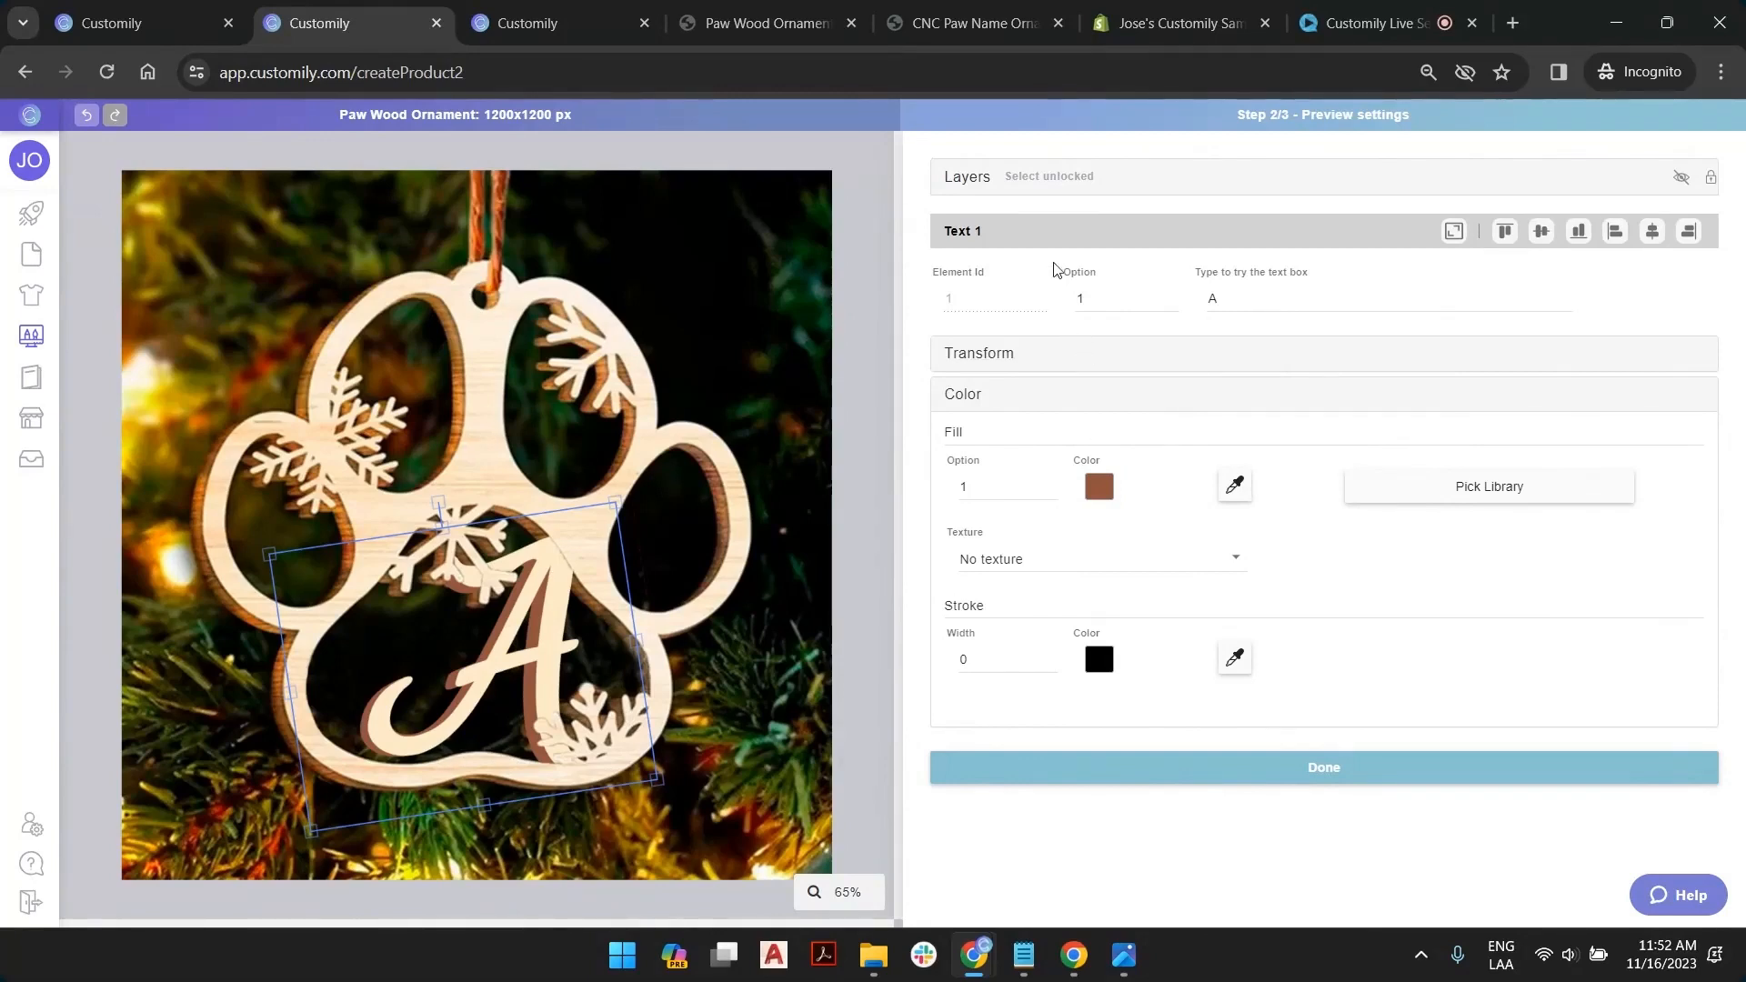
Change the sample text of the Text 1 layer to Charlie
click(968, 178)
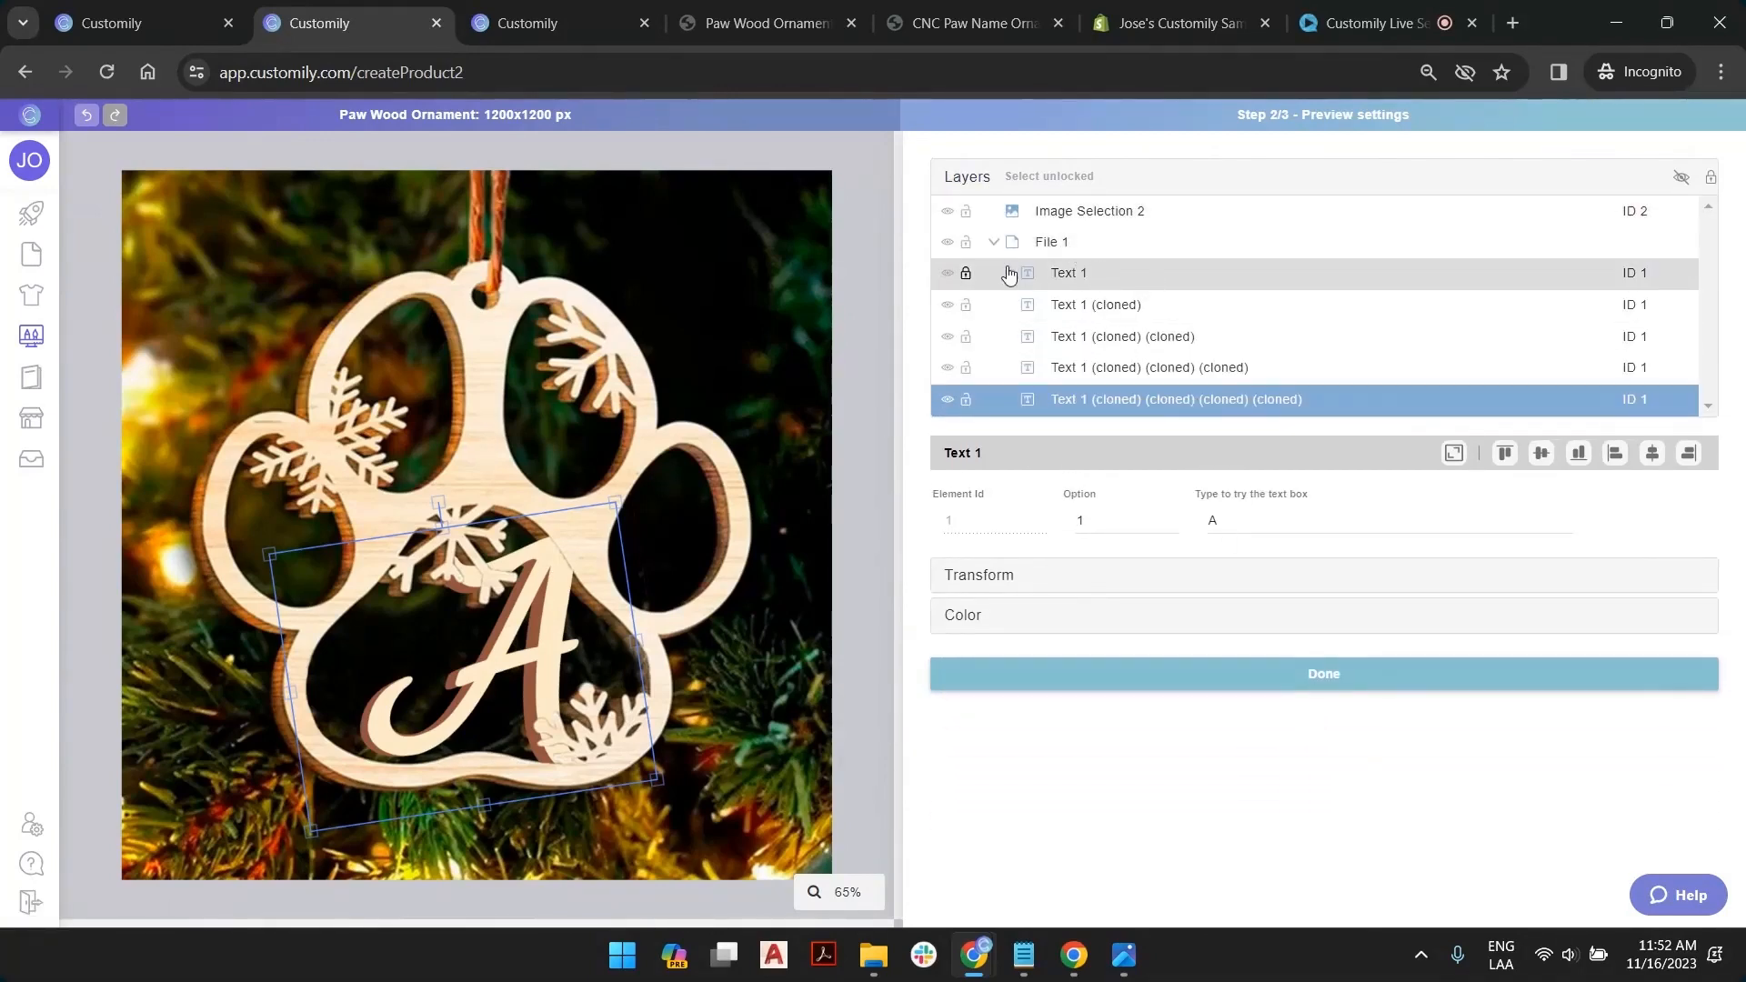
click(1086, 282)
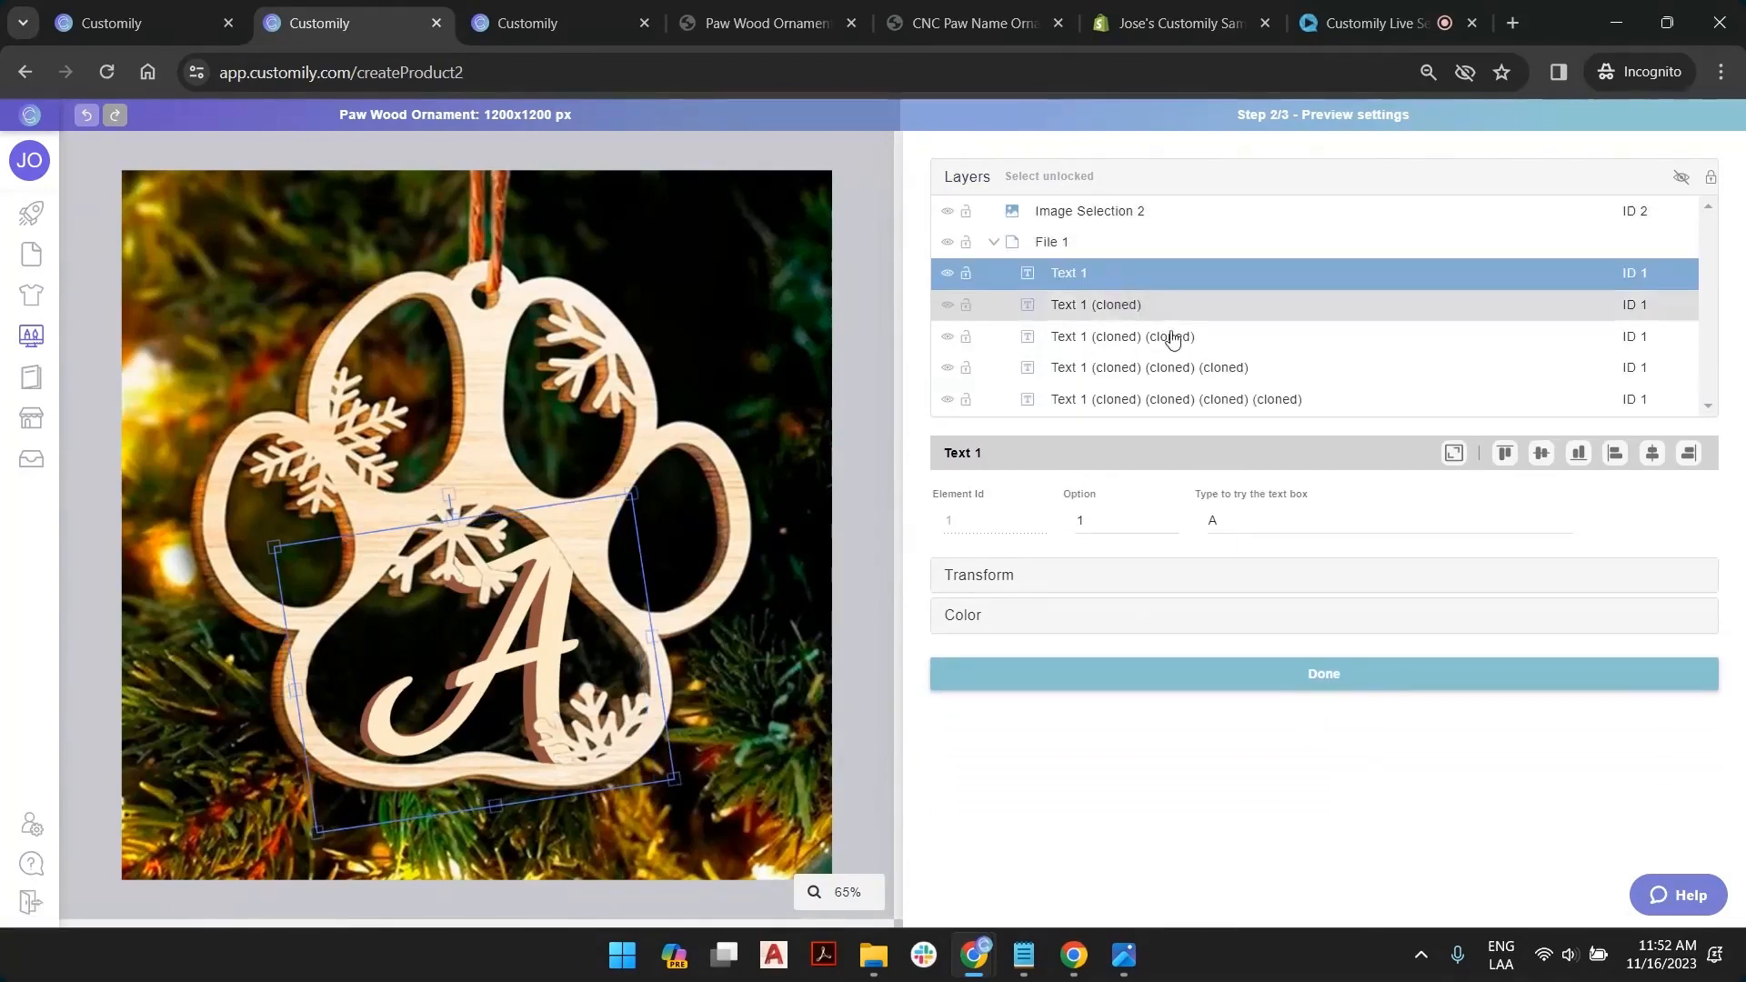
double_click(1246, 522)
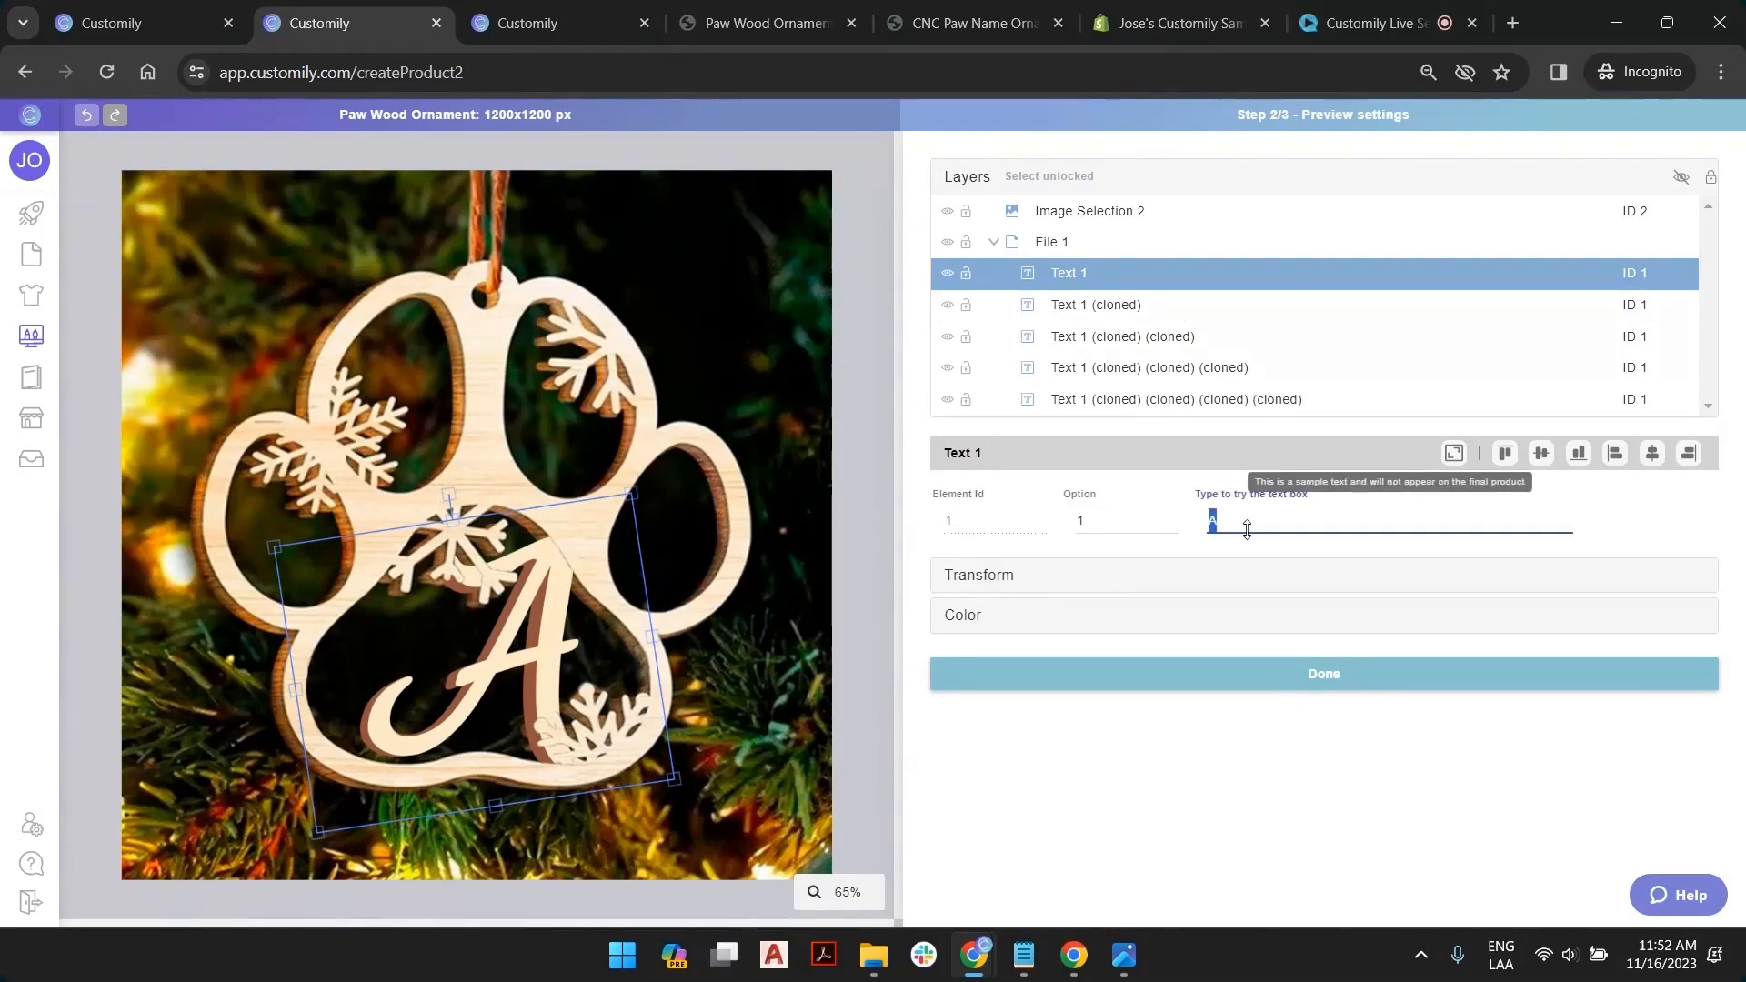
text(Charlie)
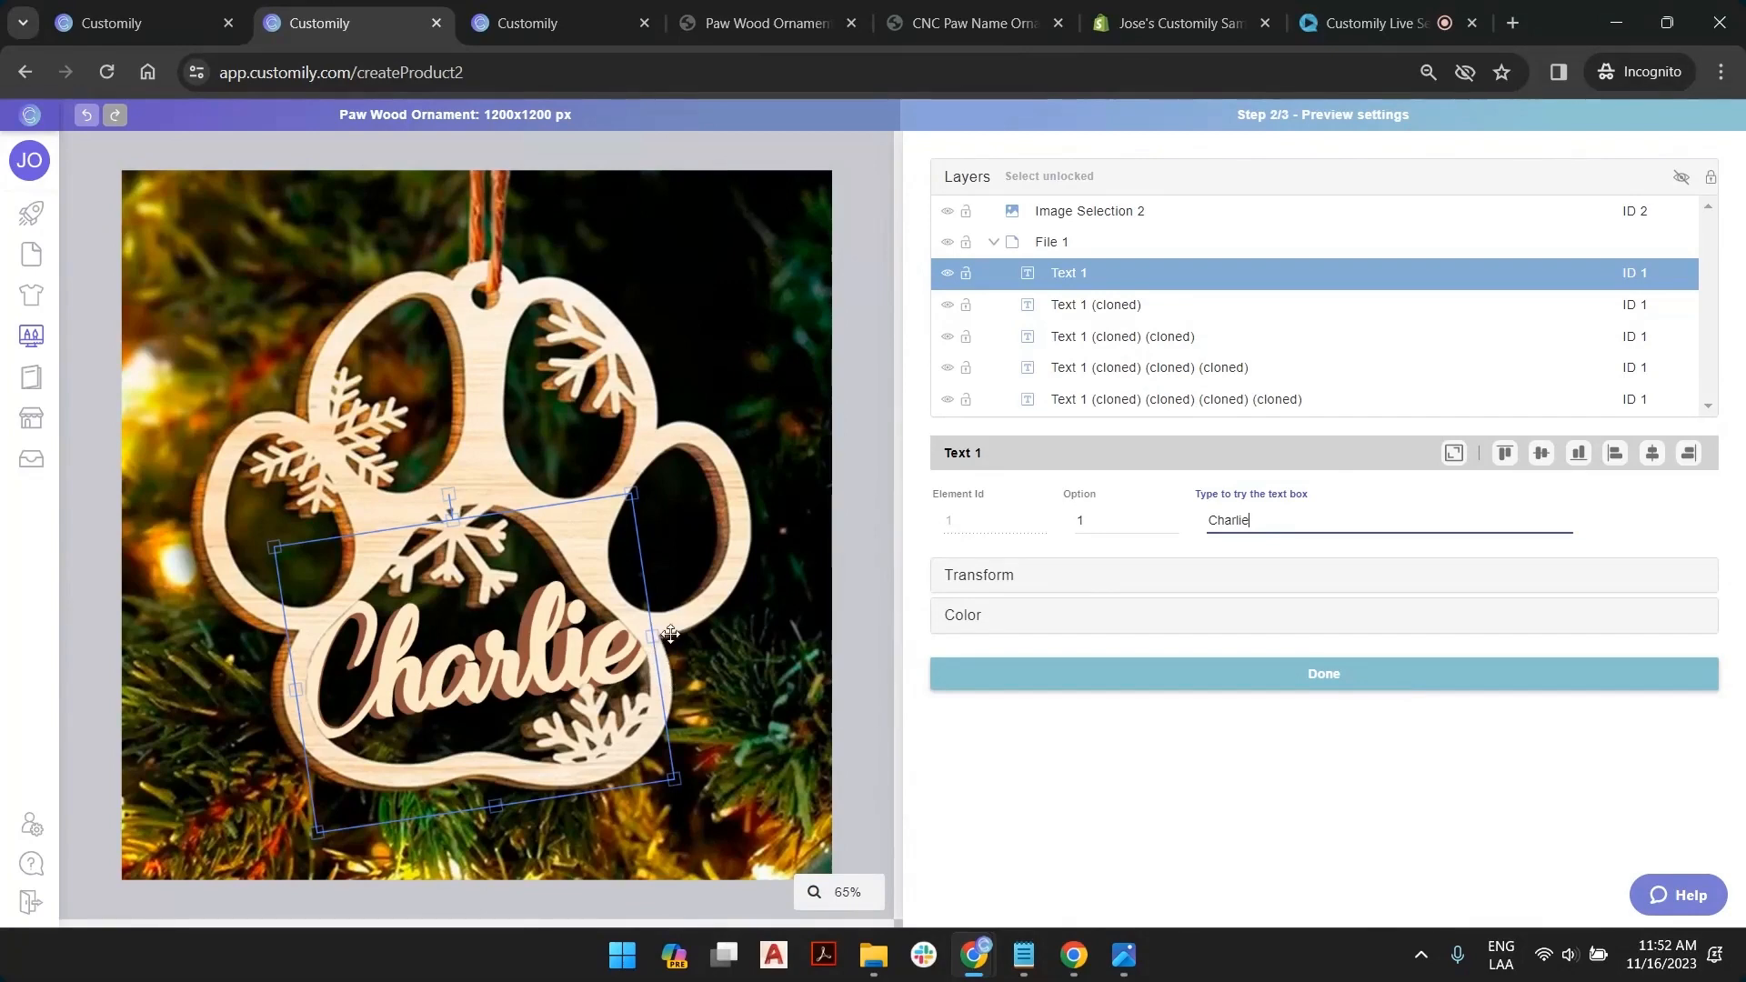
click(1122, 214)
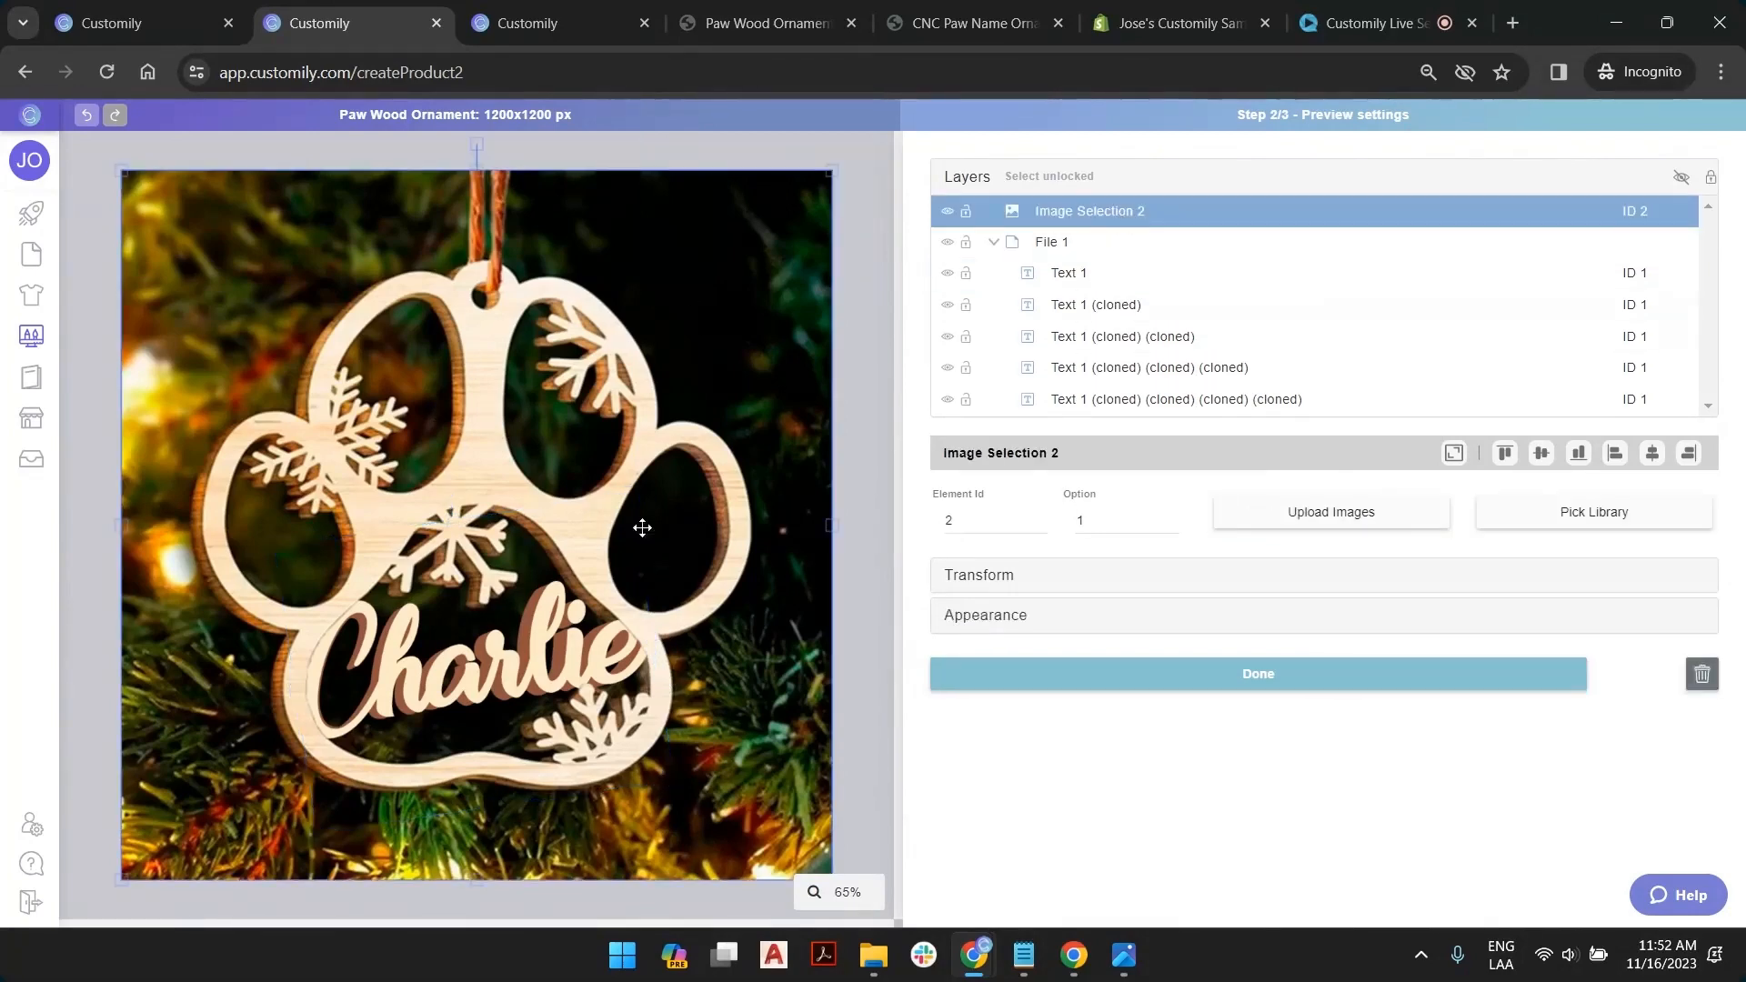
drag(728, 265, 516, 287)
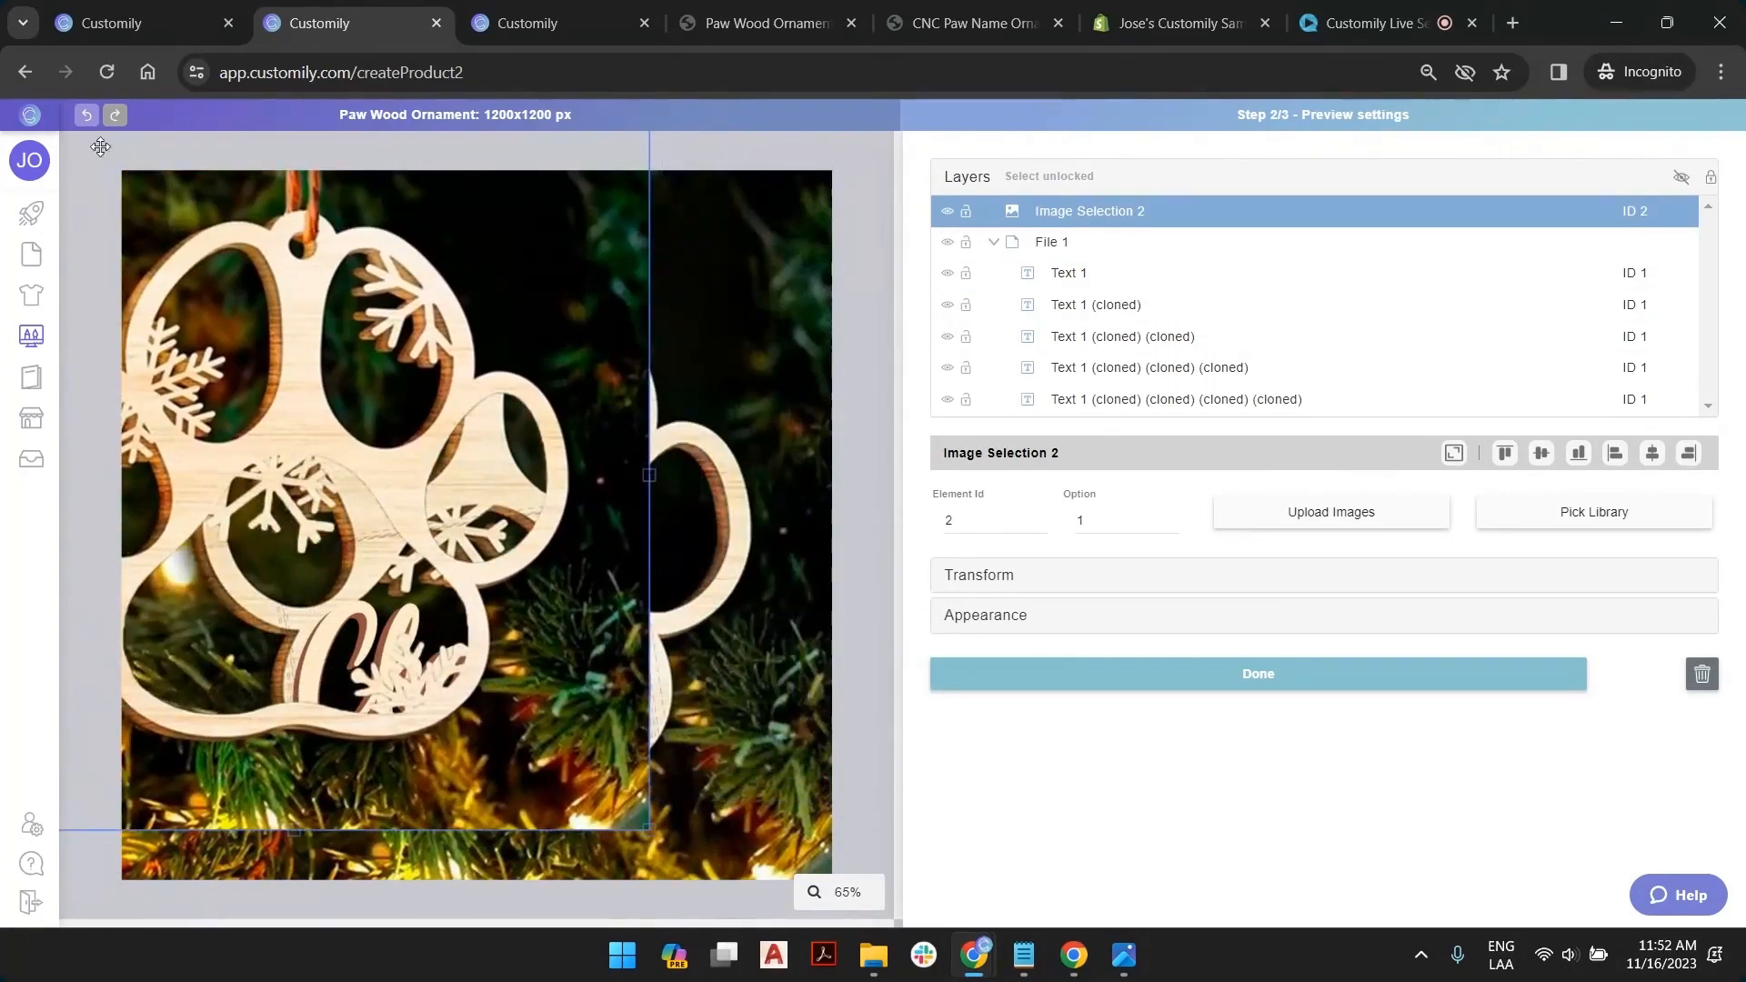
click(86, 115)
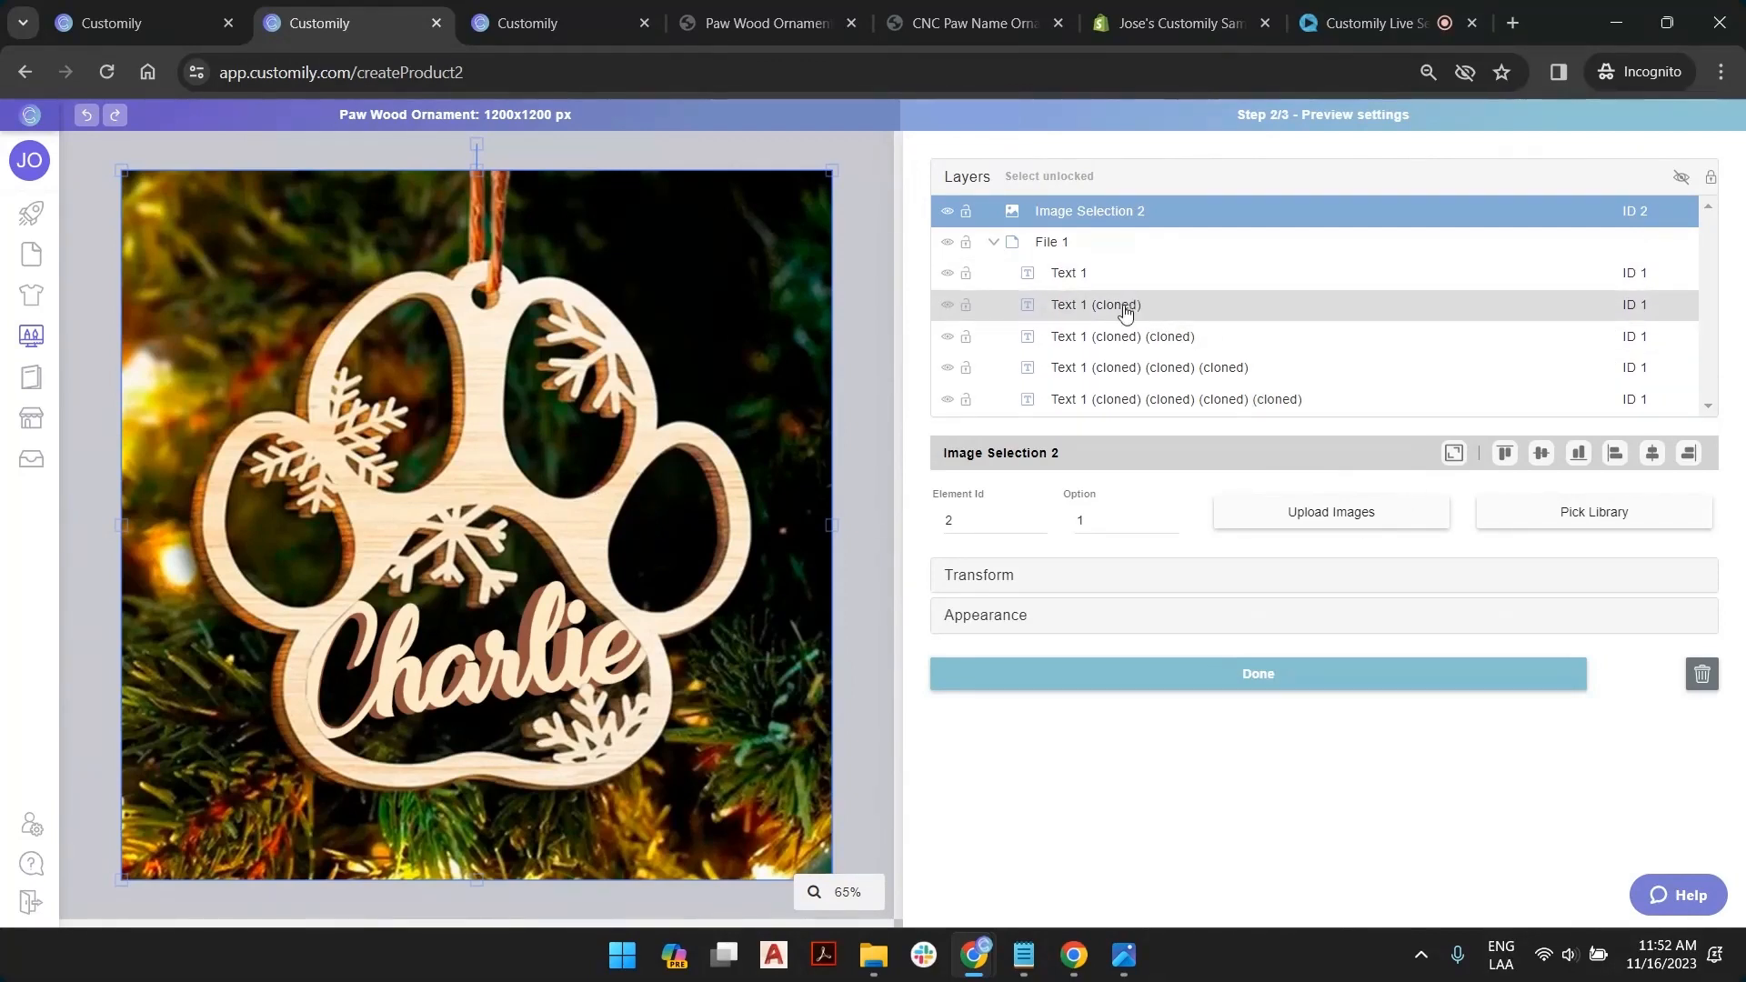
Try the Wood texture on the fill of the Text 1 layer
click(1081, 284)
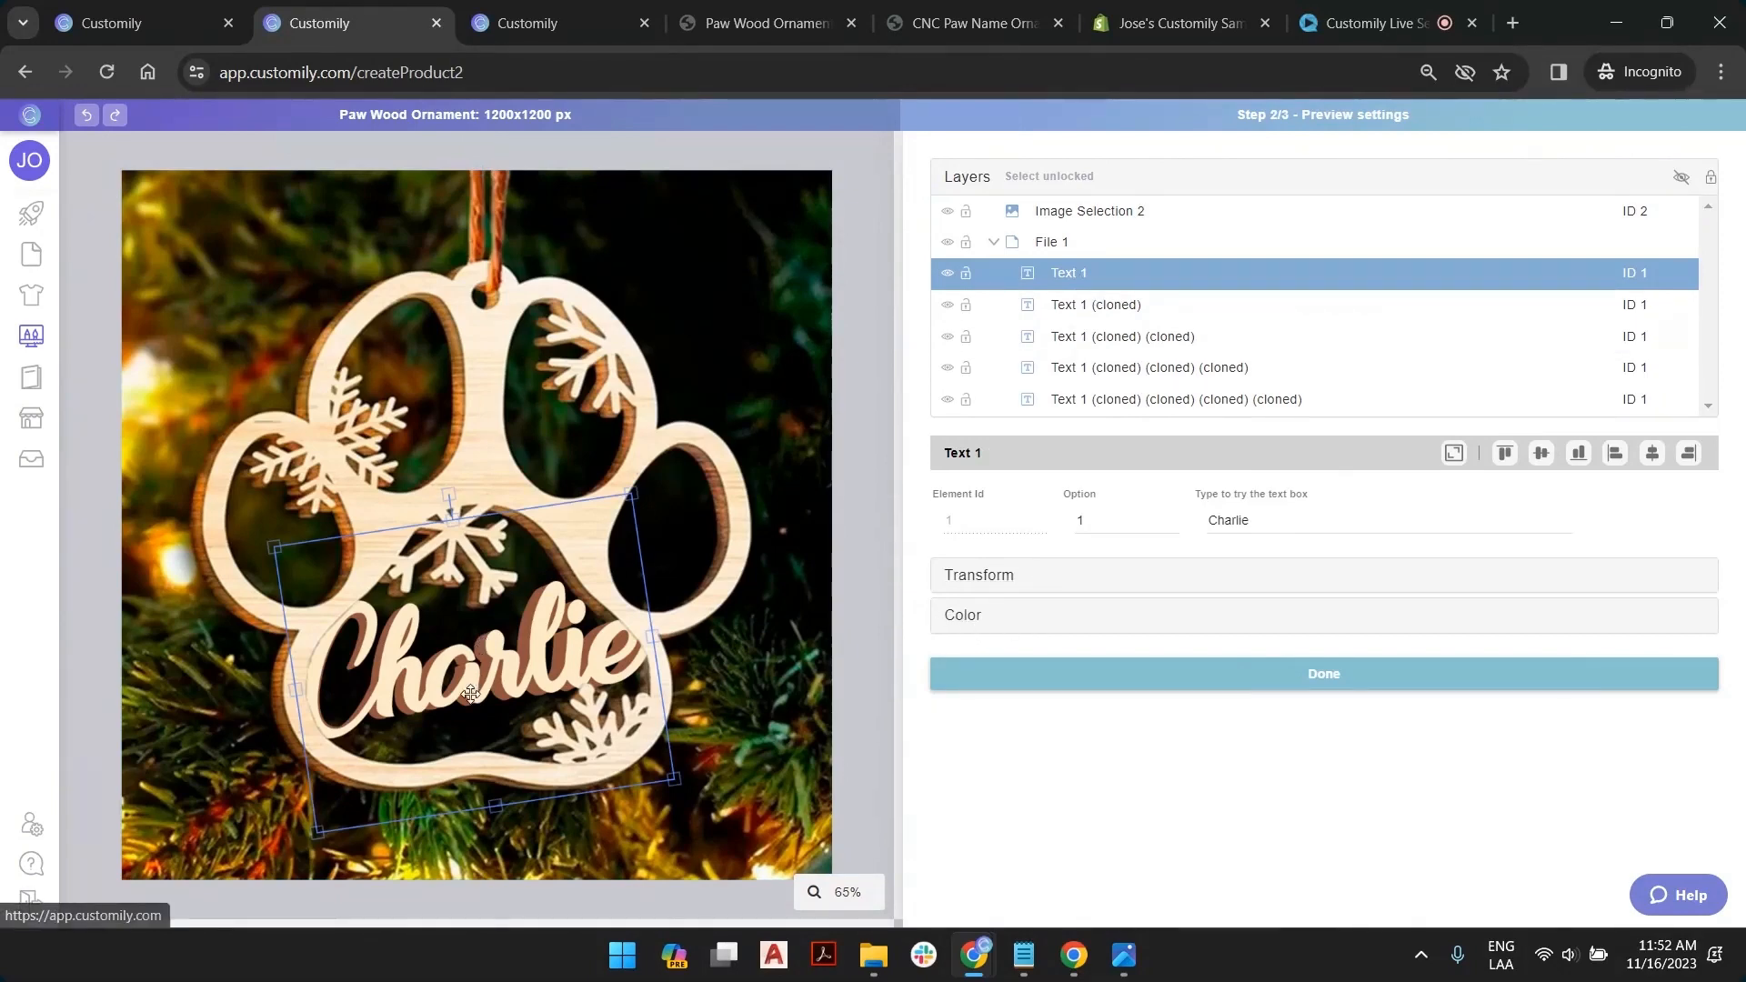
scroll(491, 636, up, 5)
scroll(582, 440, down, 2)
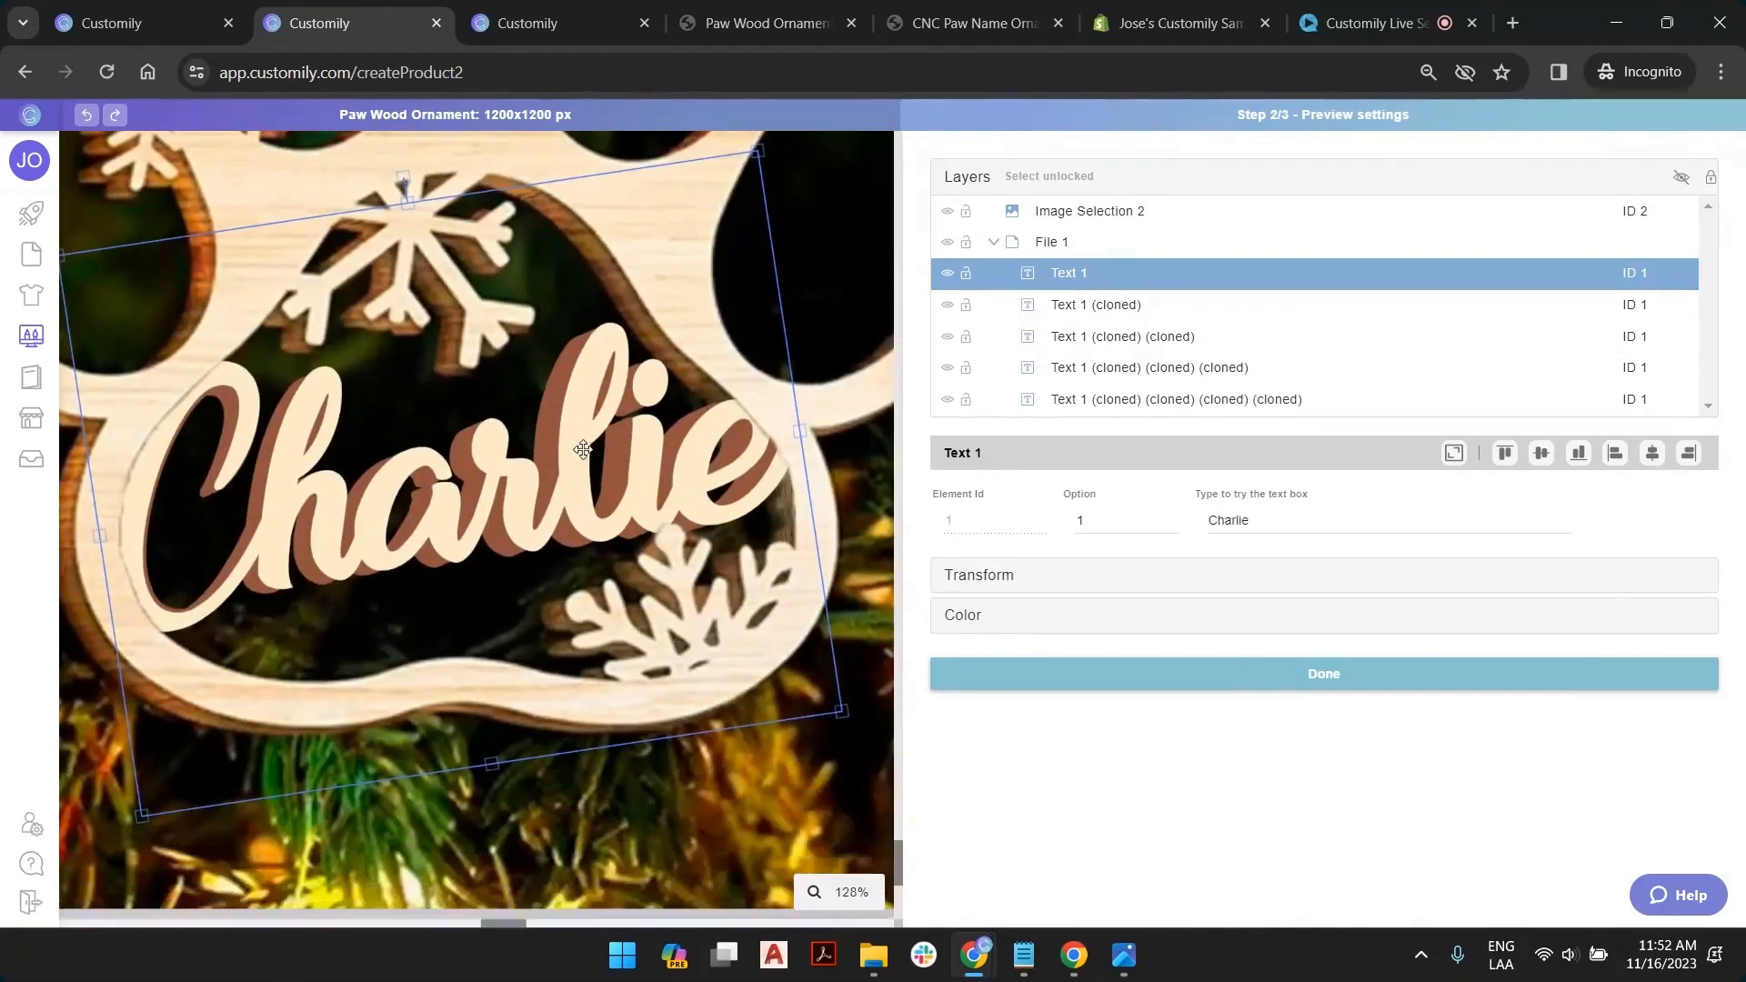
click(971, 616)
click(1020, 556)
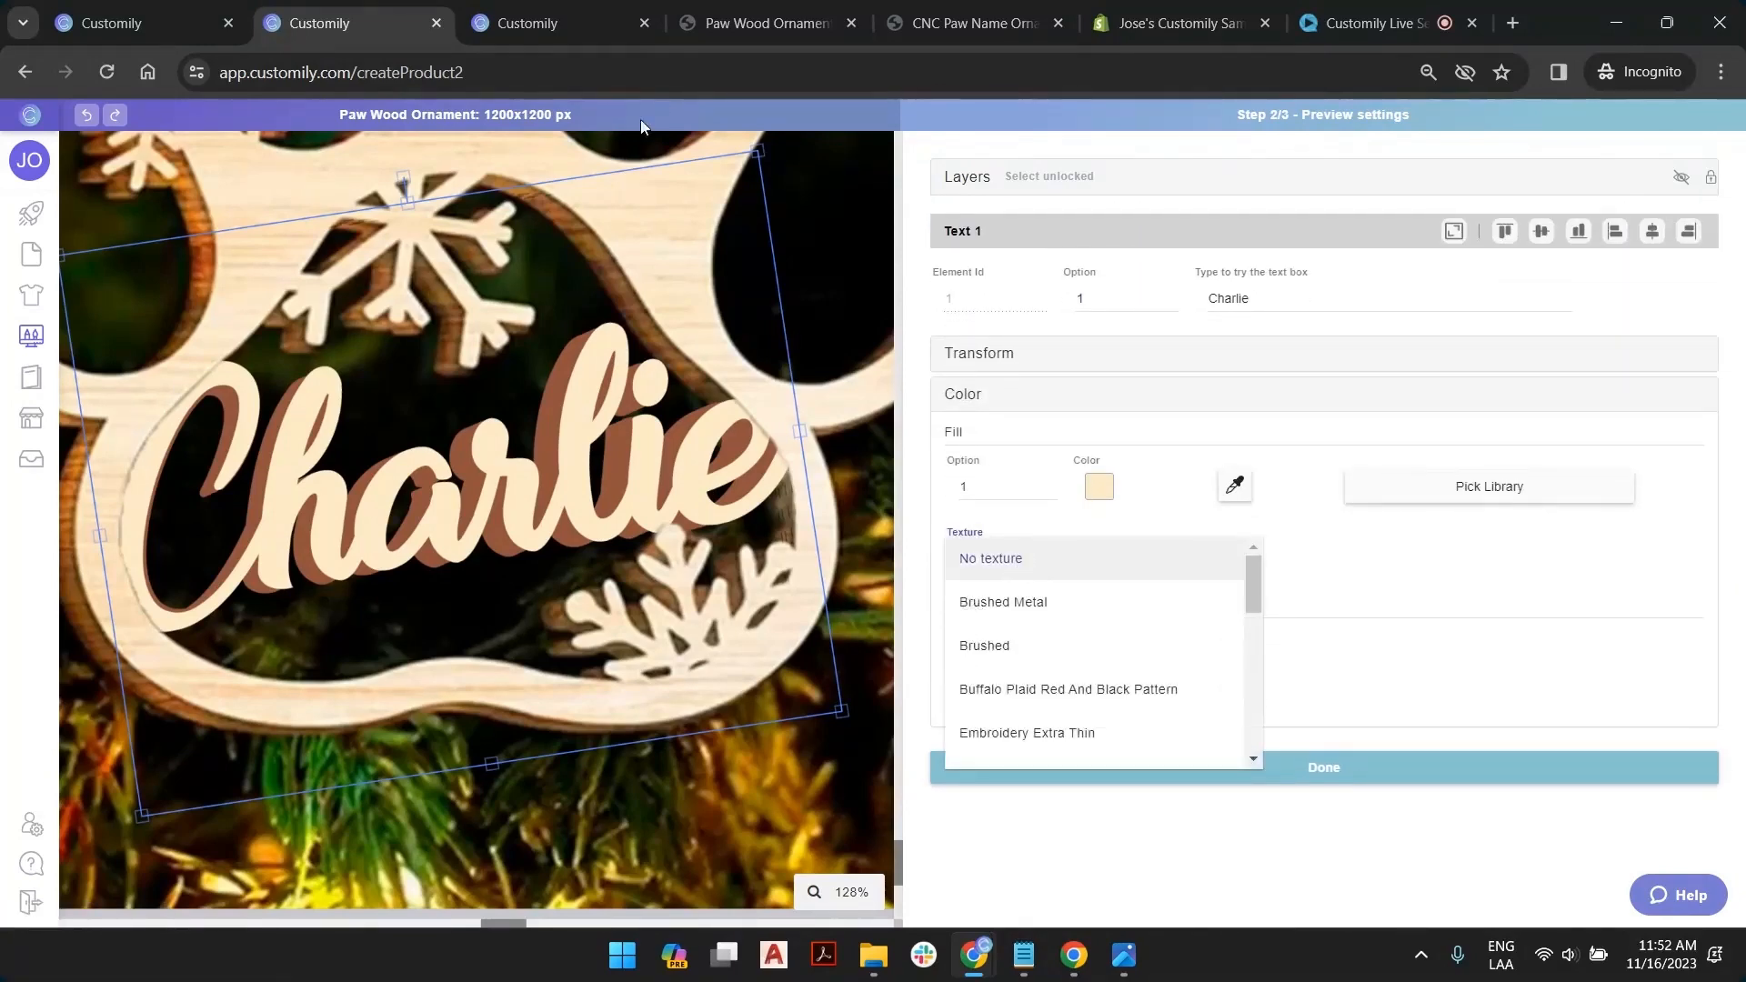
scroll(1068, 619, down, 5)
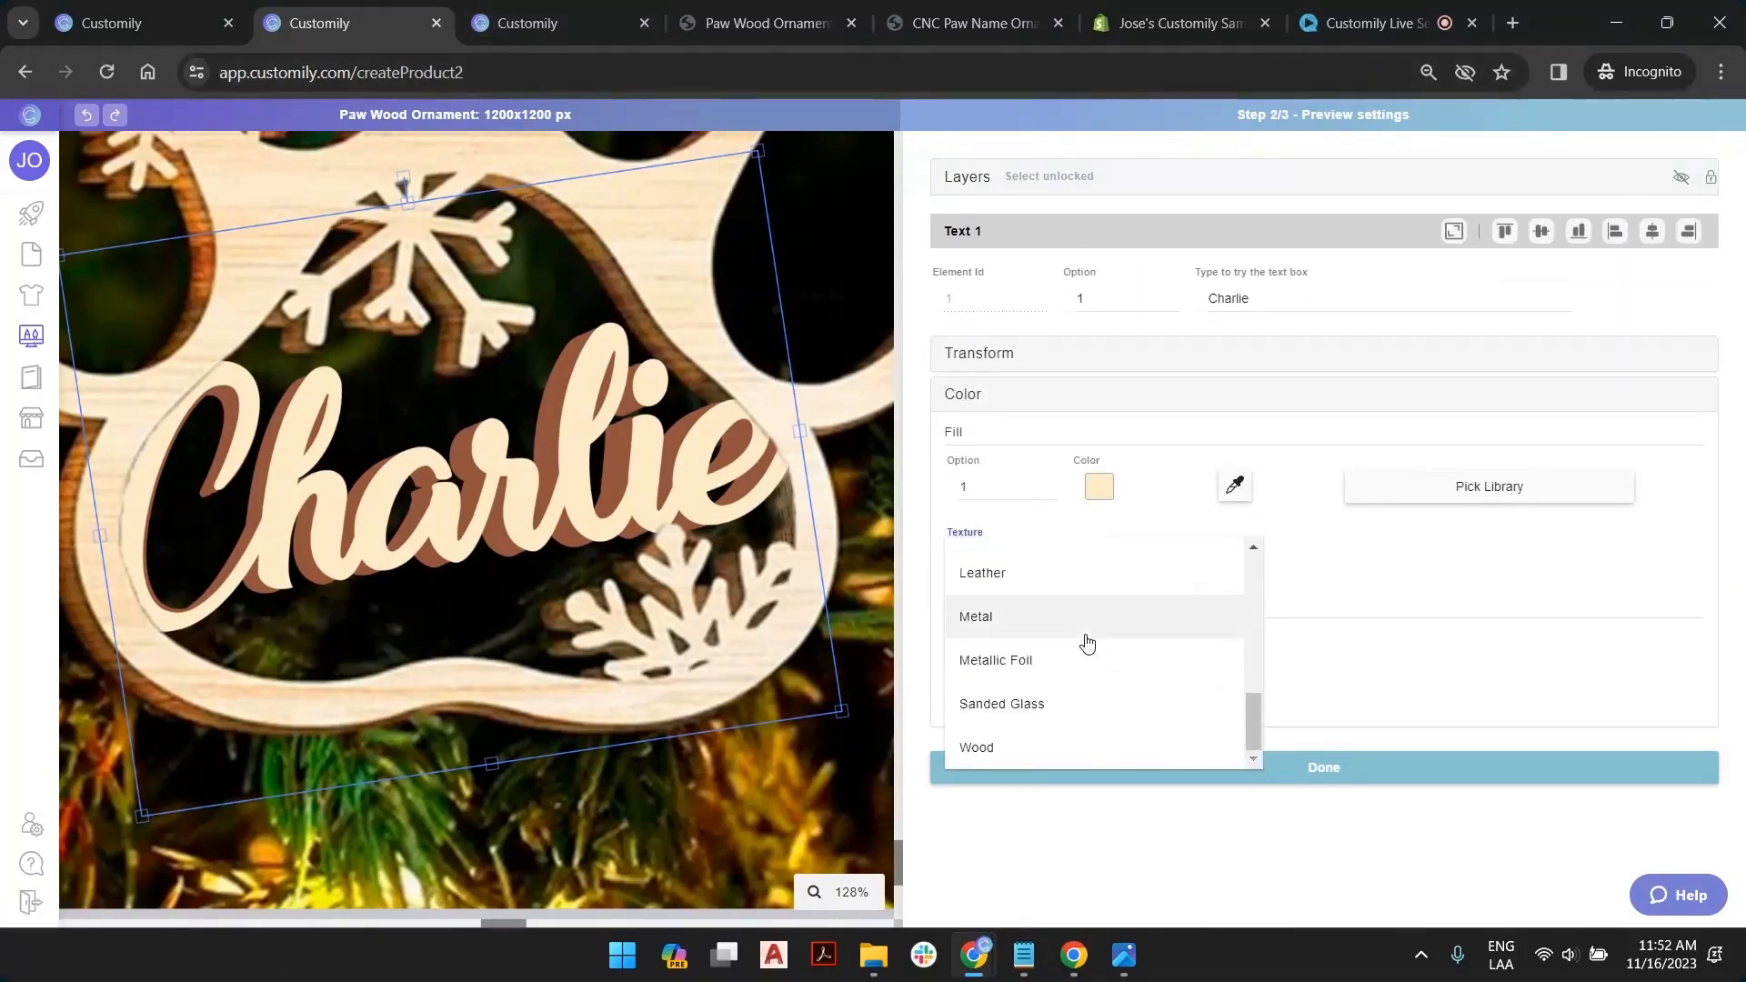
click(1049, 744)
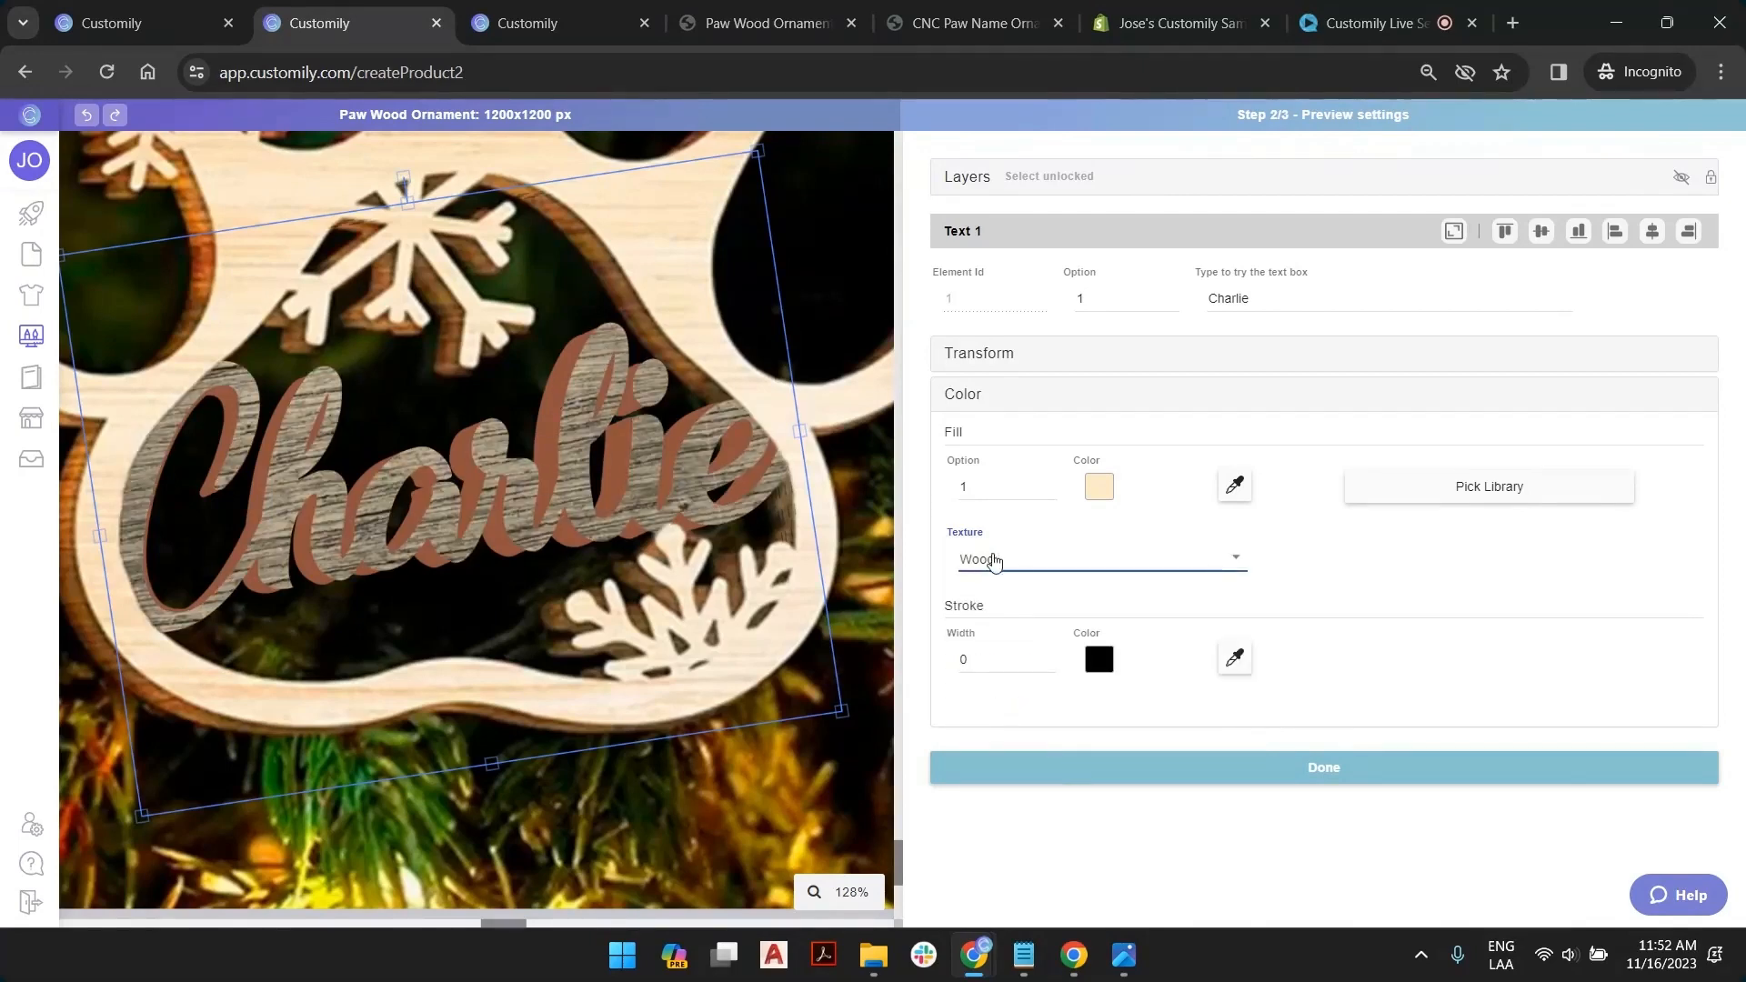
Try the Sanded Glass and Felt textures on the Text 1 layer's fill
click(1022, 564)
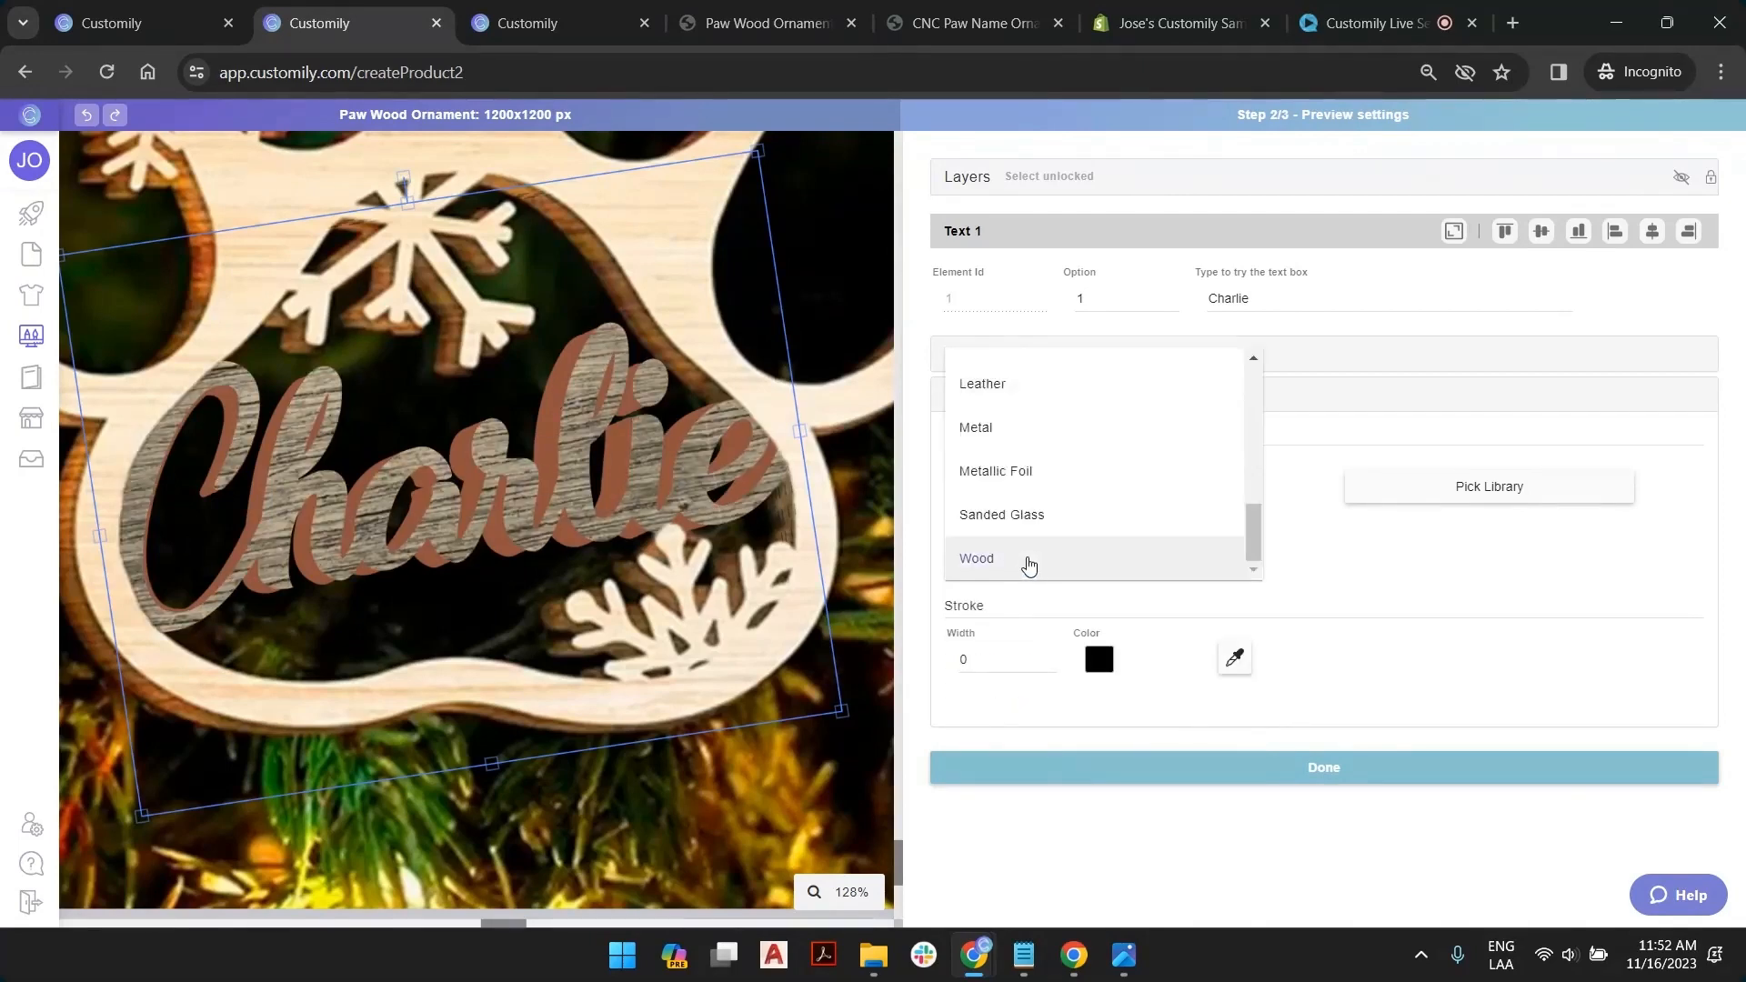
click(1062, 516)
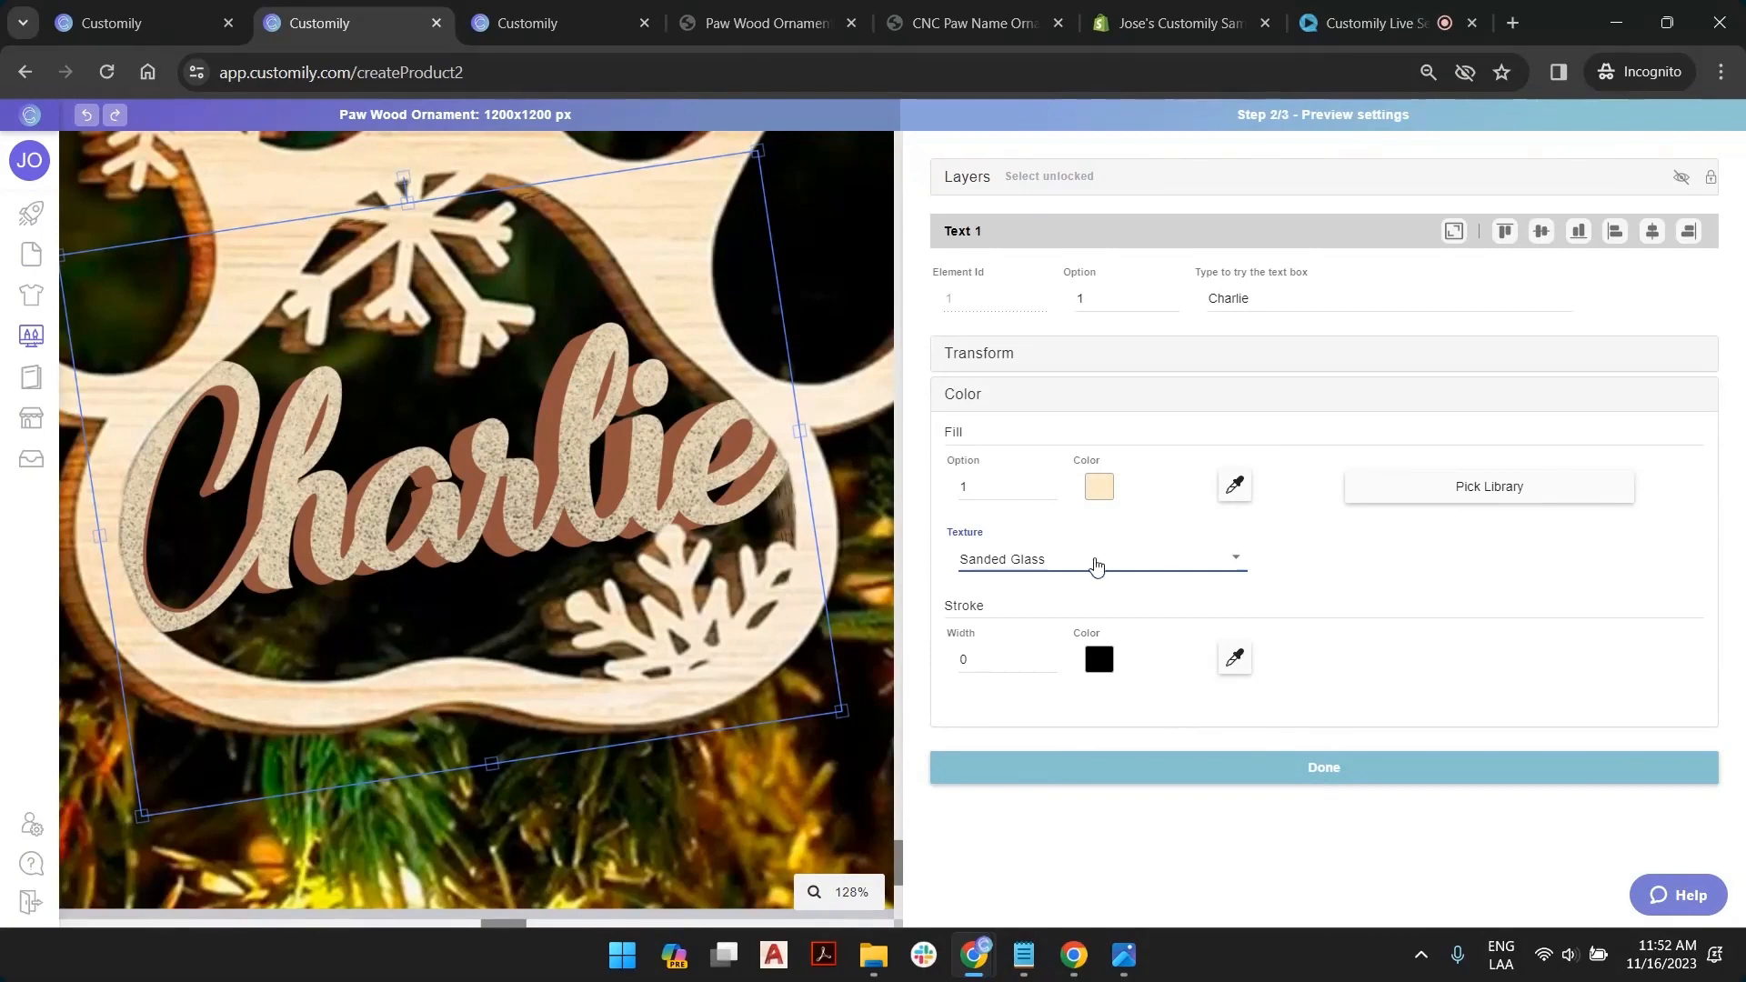
click(1096, 566)
scroll(1073, 559, up, 5)
scroll(1065, 532, down, 1)
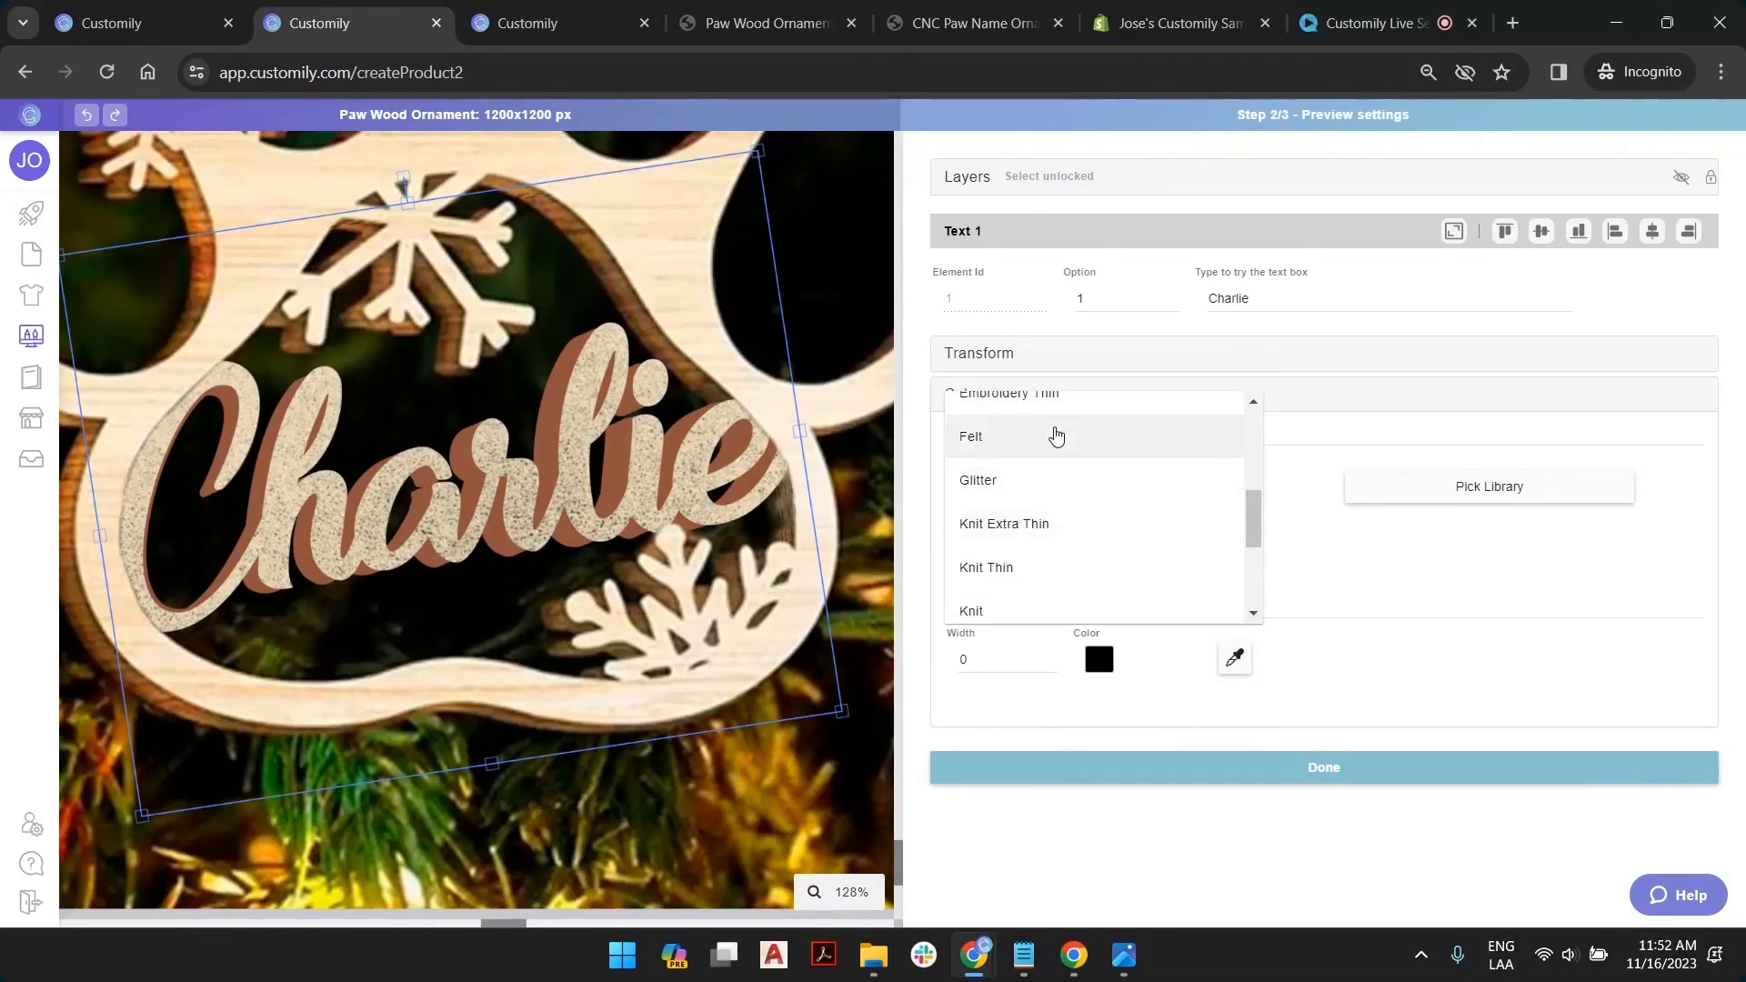
click(1055, 437)
Try the Brushed texture on the Text 1 layer and return its fill to No texture
click(1072, 559)
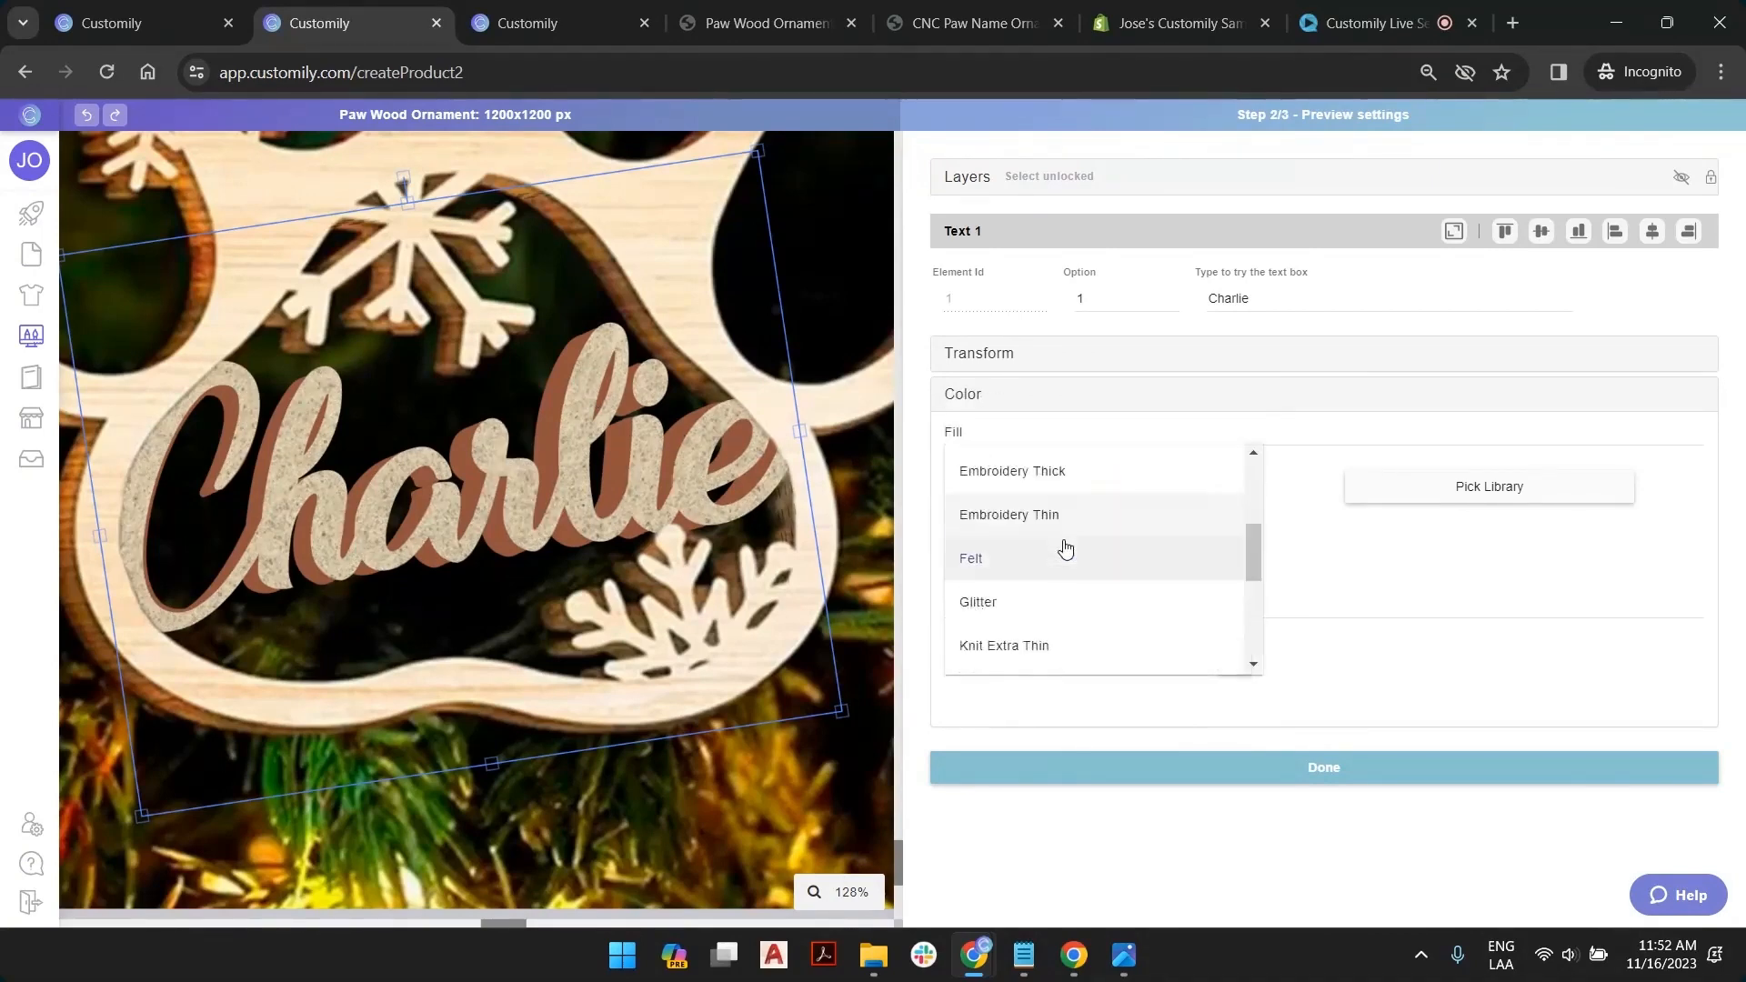
scroll(1060, 541, up, 3)
click(1015, 551)
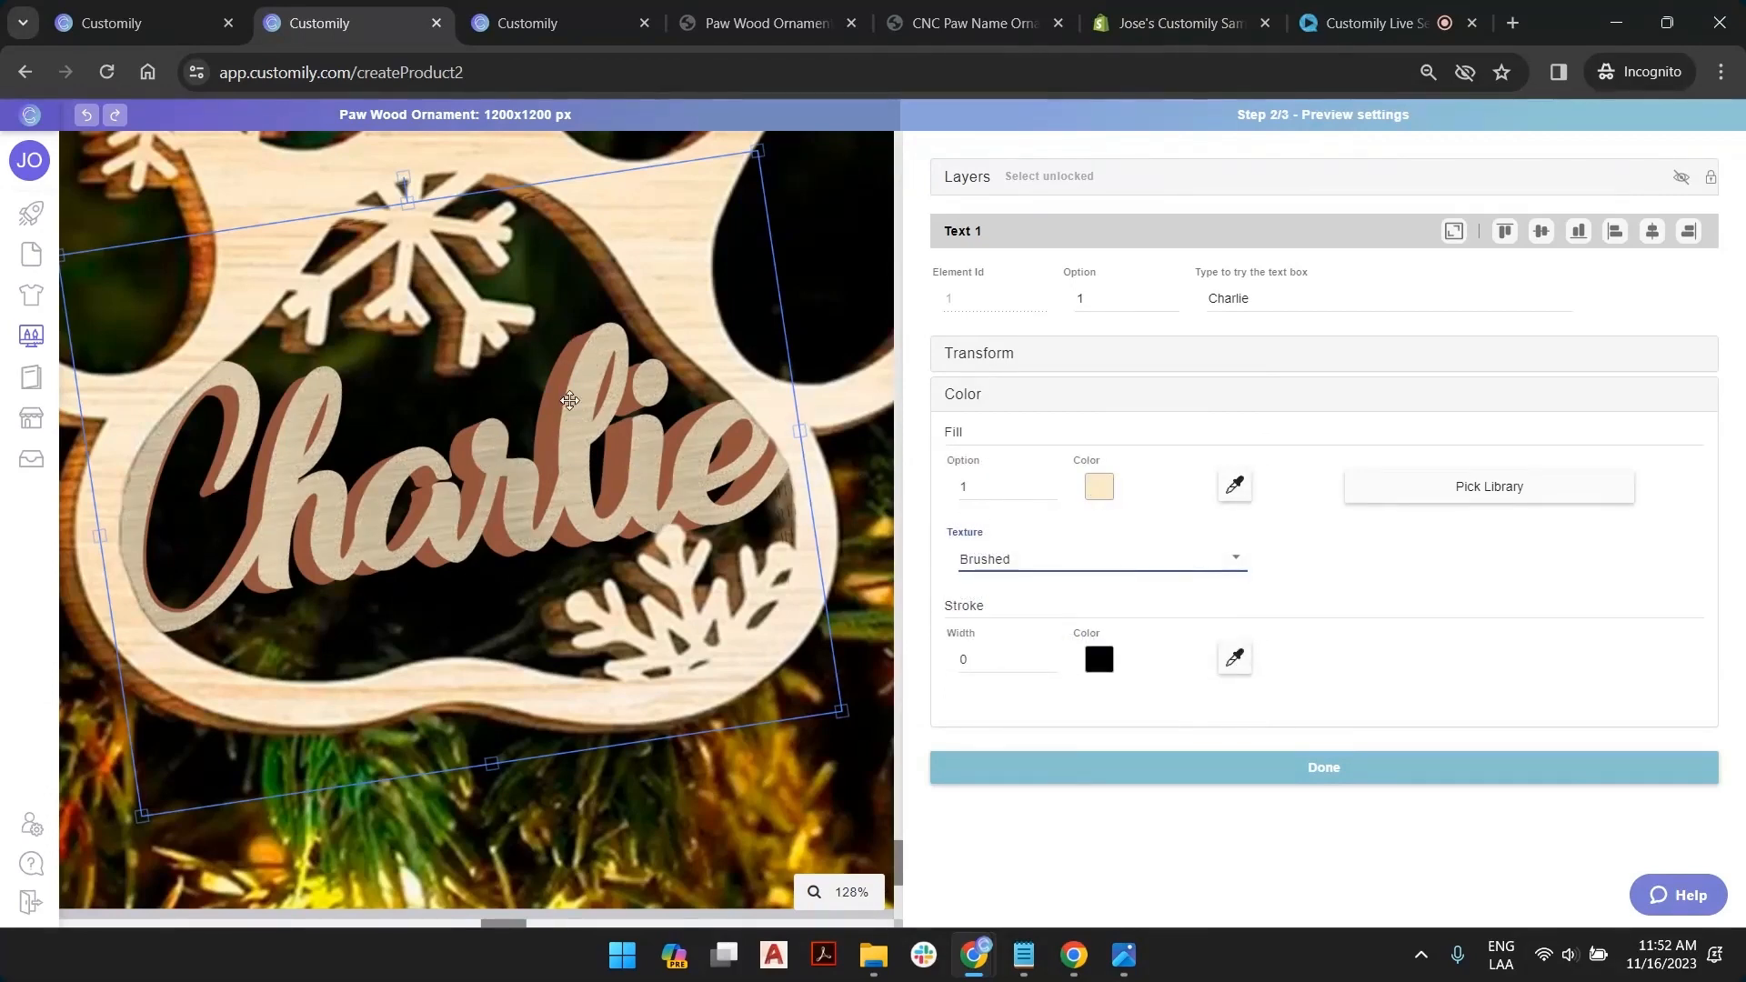
click(1092, 566)
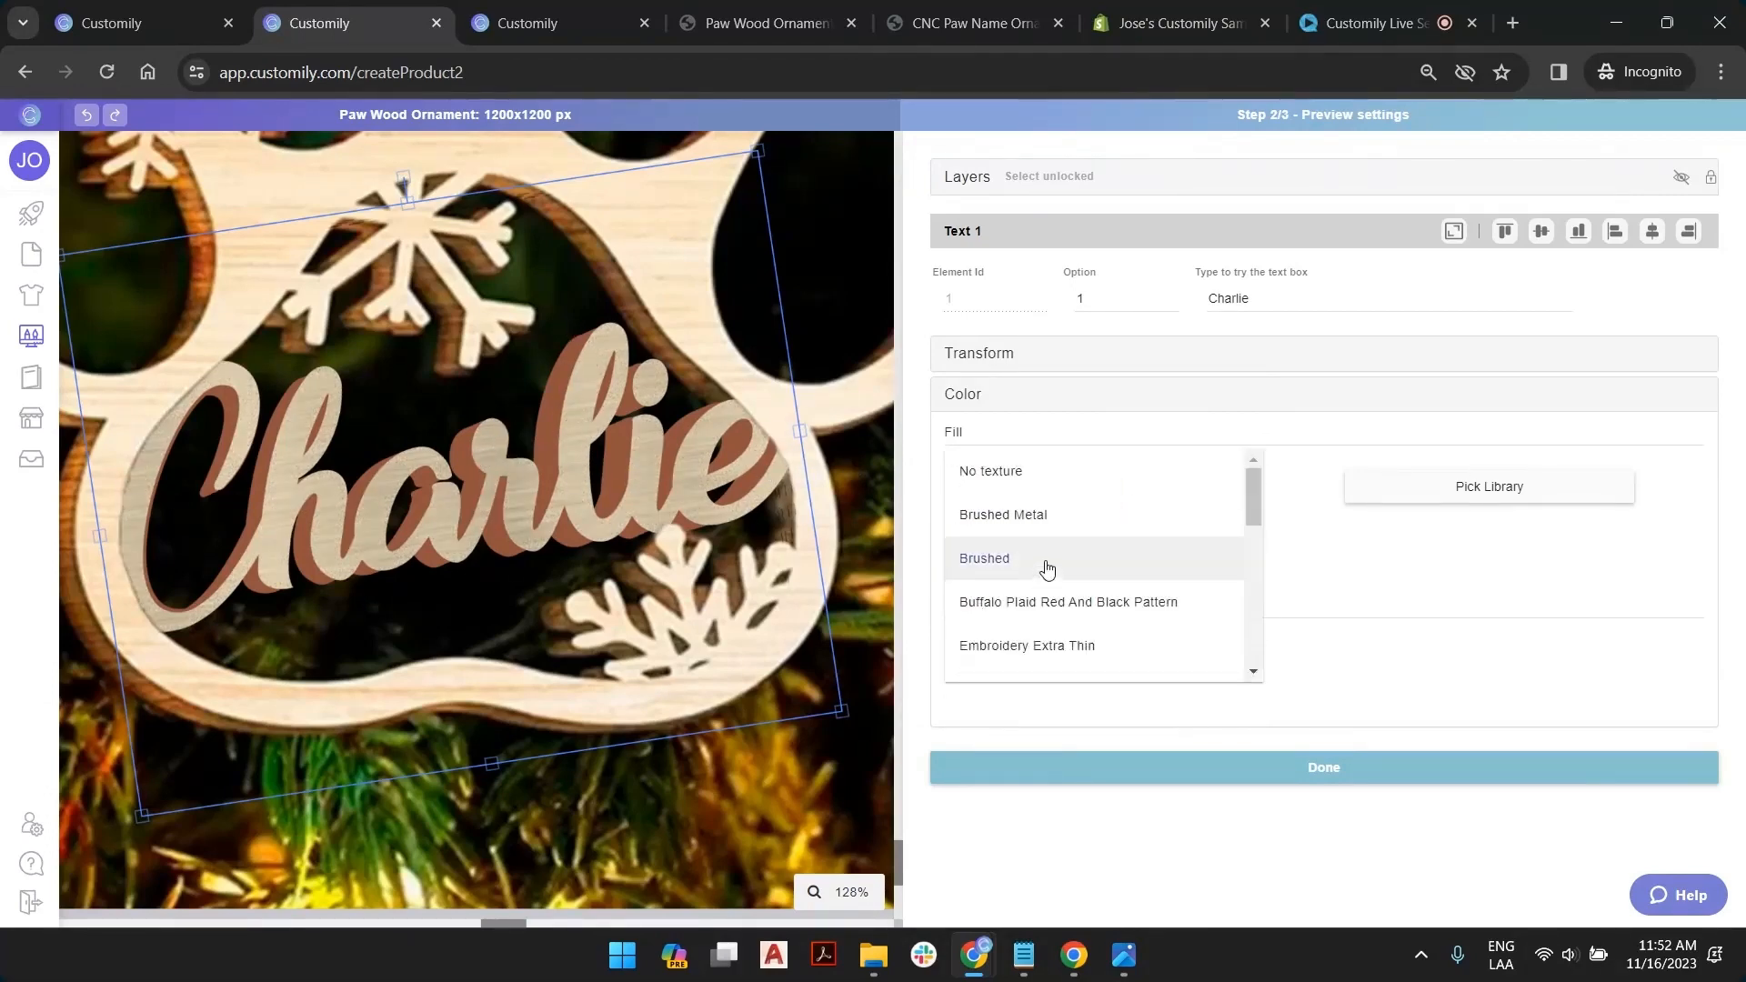
click(1036, 487)
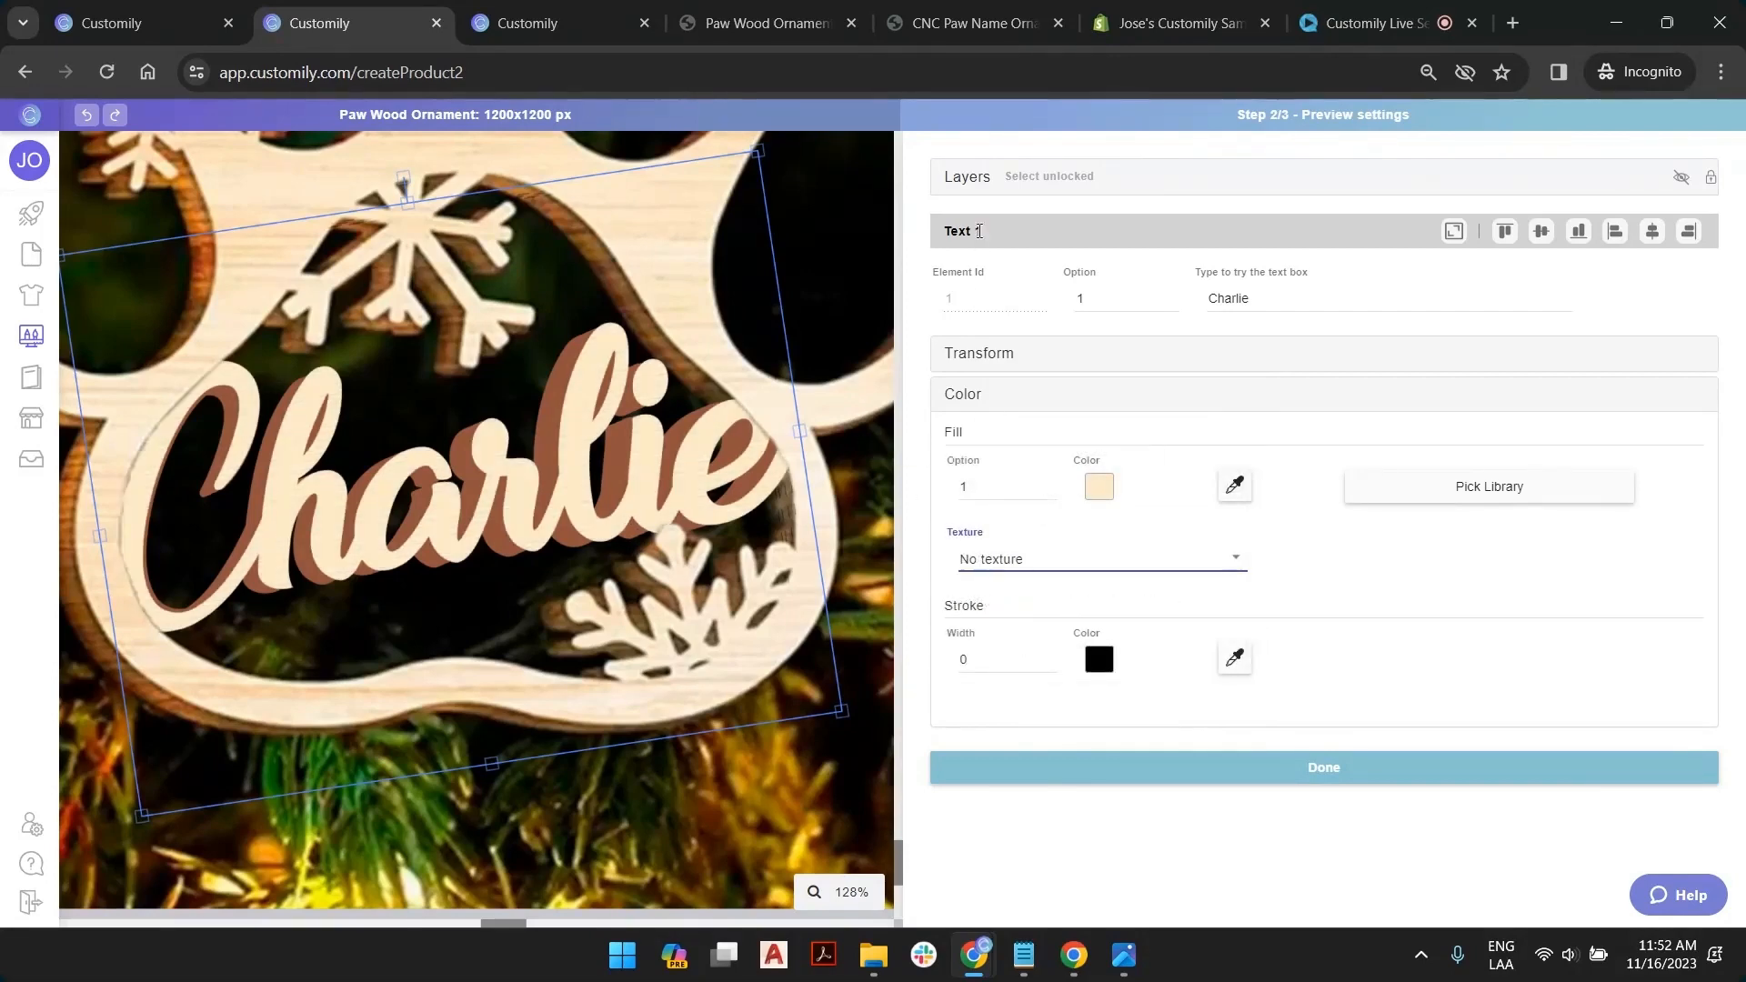
Apply the Brushed texture to the fill of the Text 1 (cloned) (cloned) (cloned) (cloned) layer
click(964, 178)
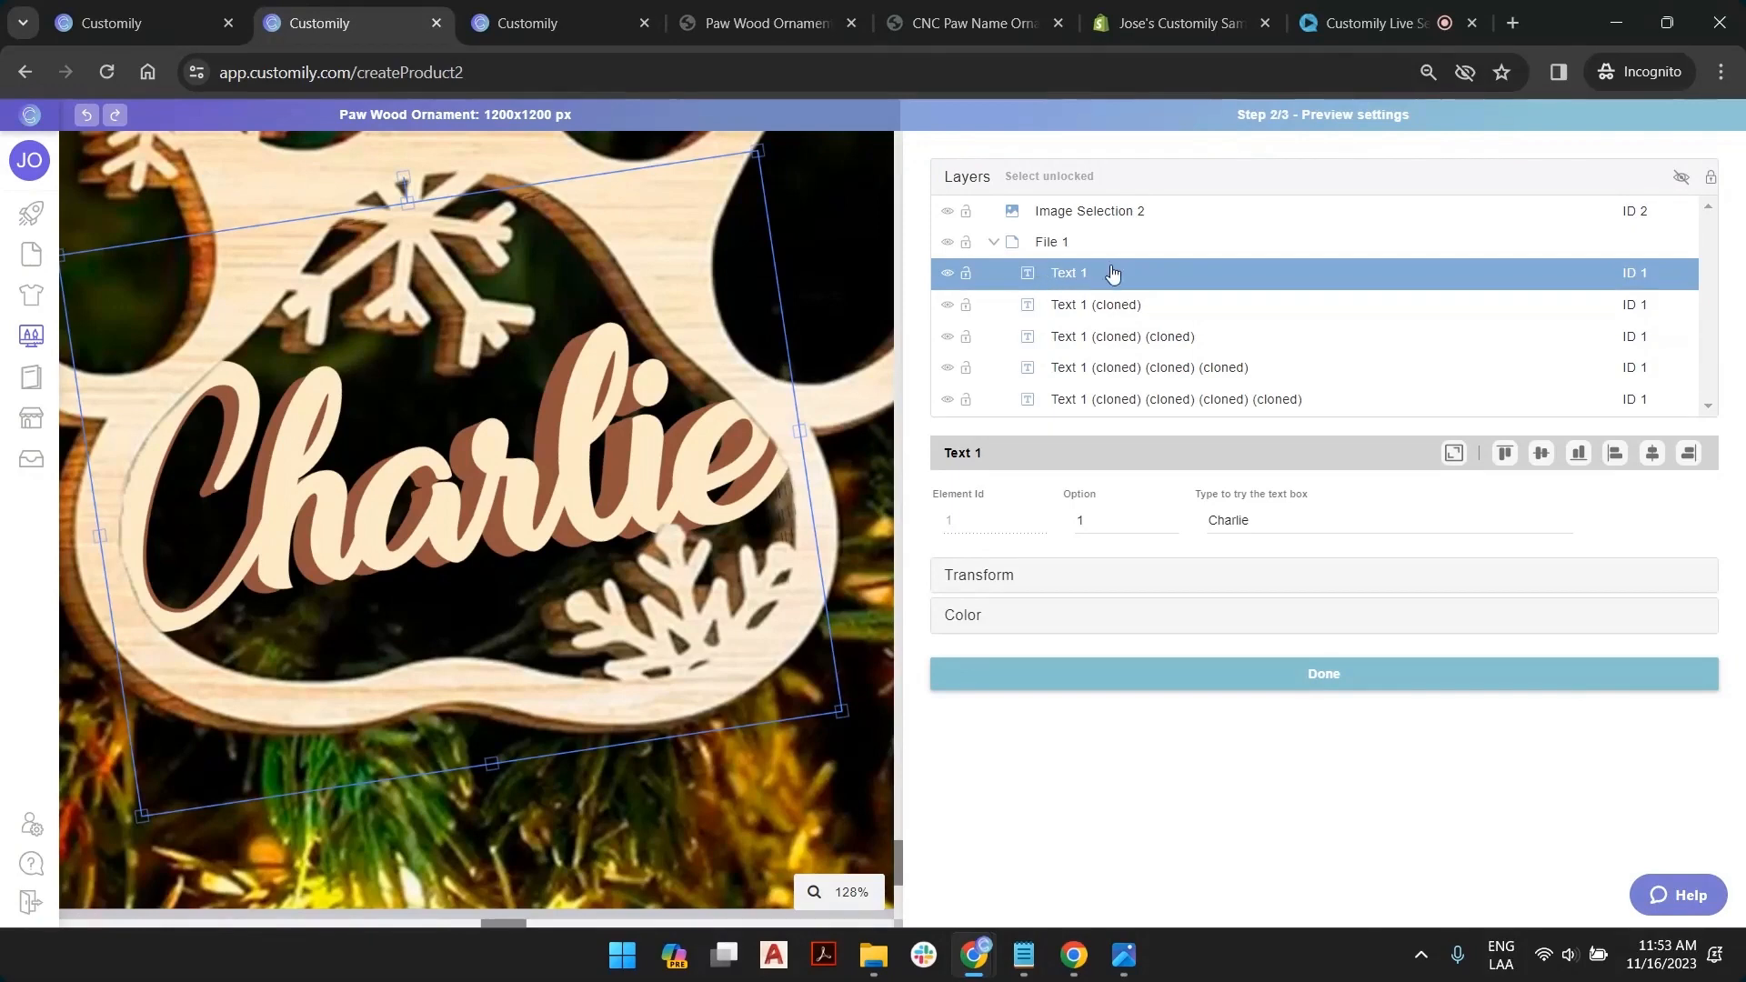
click(1136, 400)
click(972, 616)
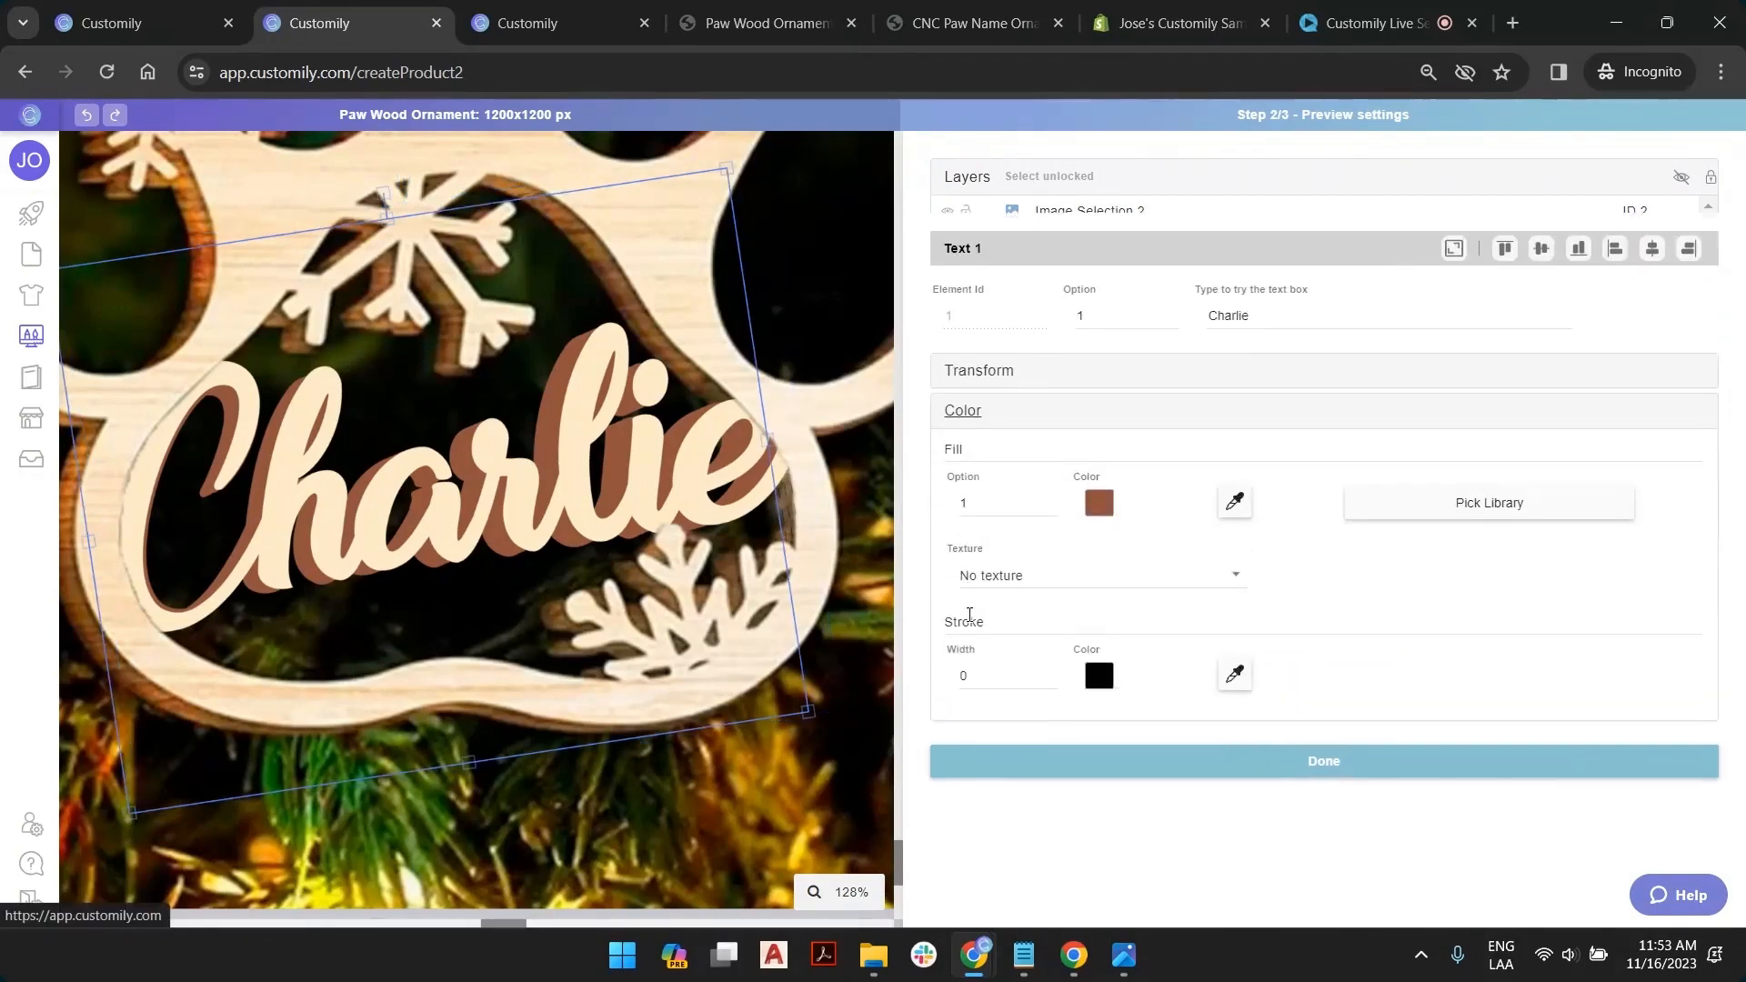
click(1006, 562)
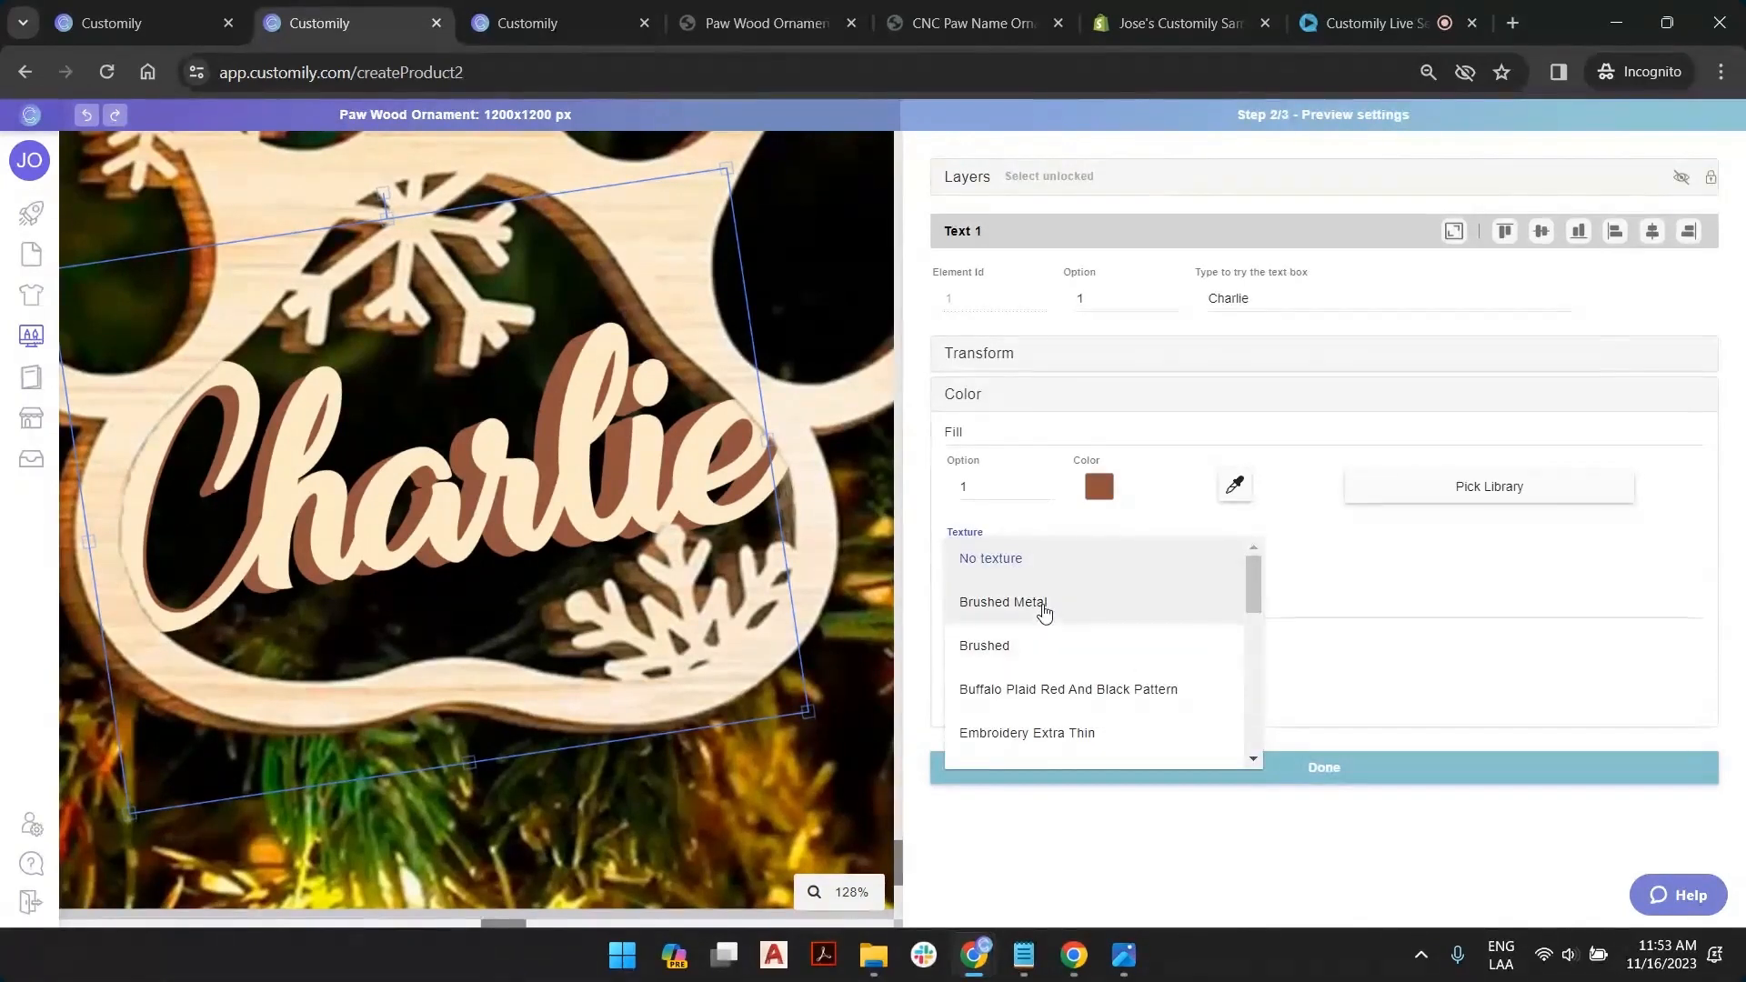
click(1034, 647)
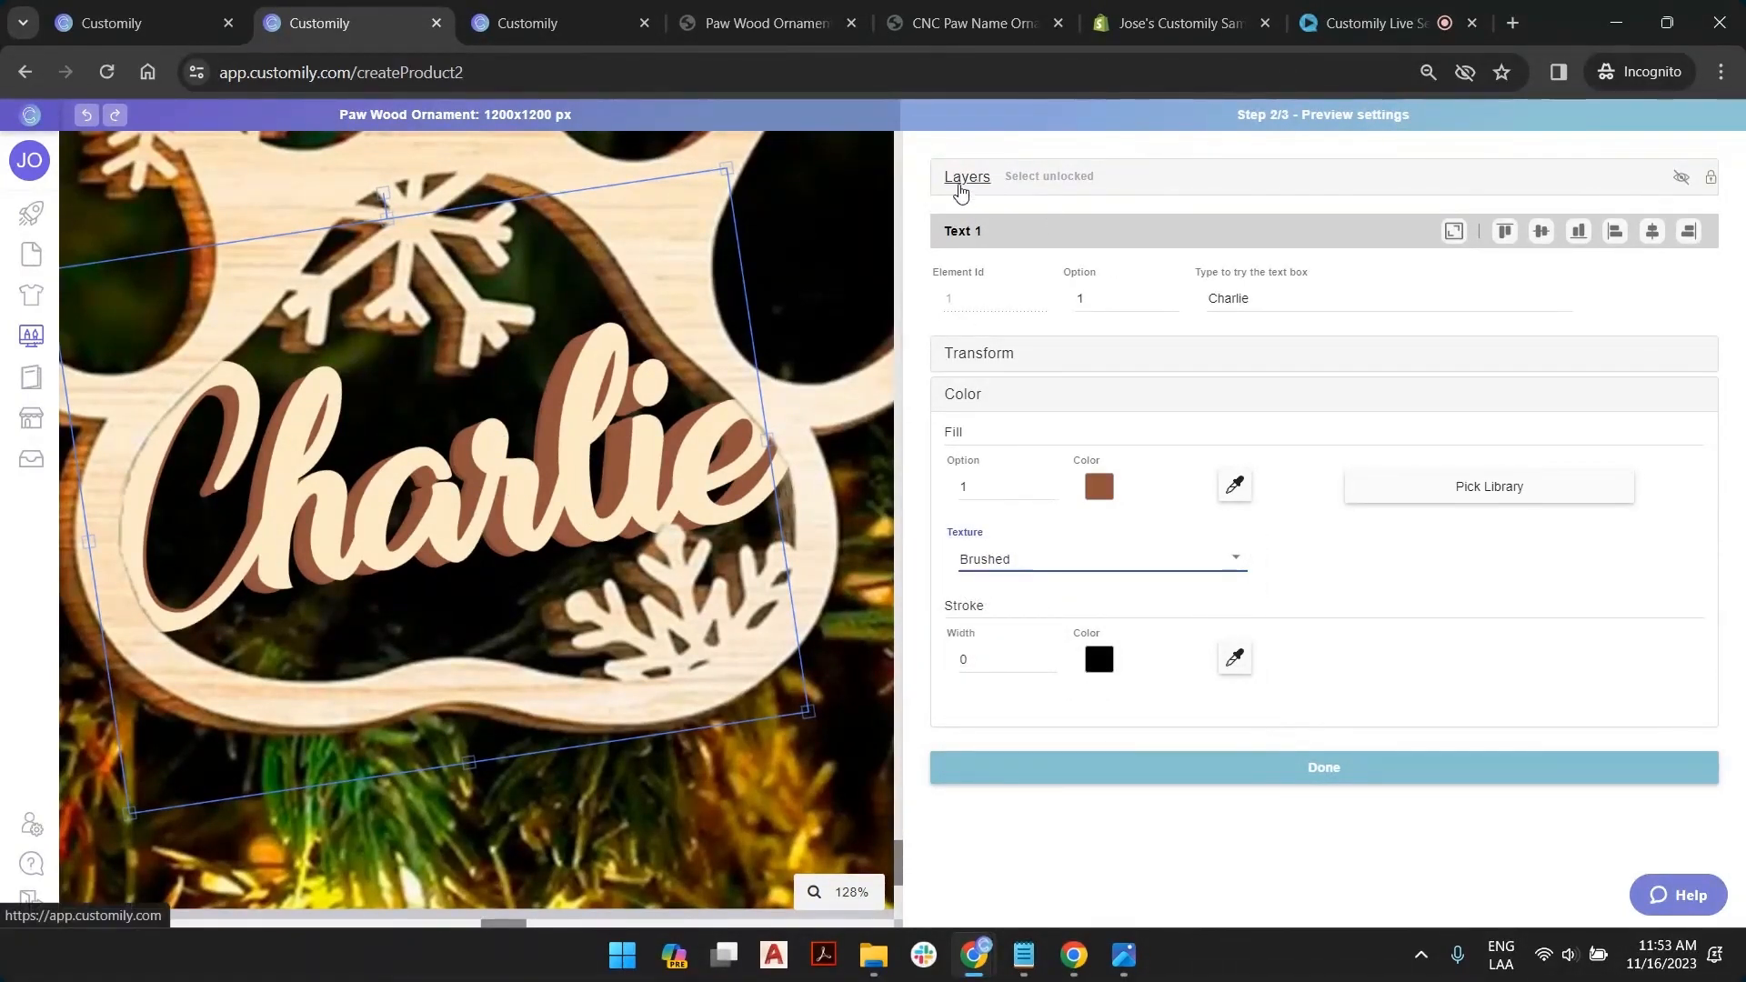
click(535, 397)
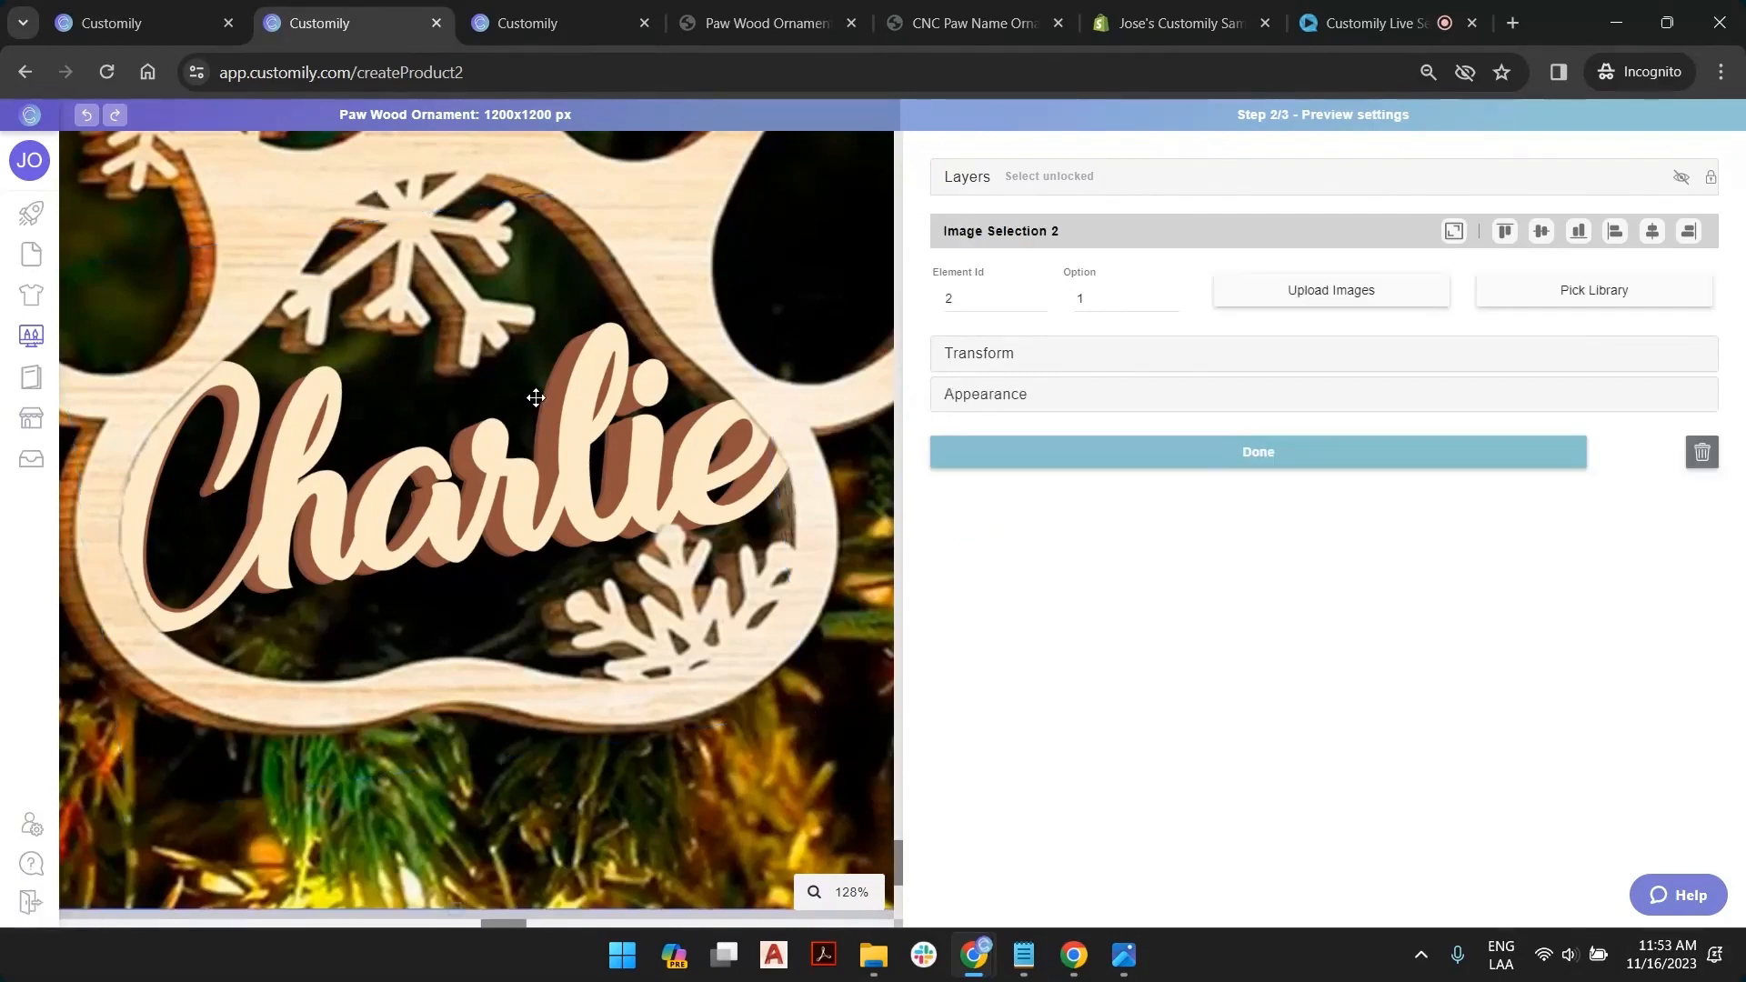
Apply the Brushed texture to the fill of the Text 1 (cloned) (cloned) (cloned) layer
click(955, 182)
click(1110, 364)
click(1017, 616)
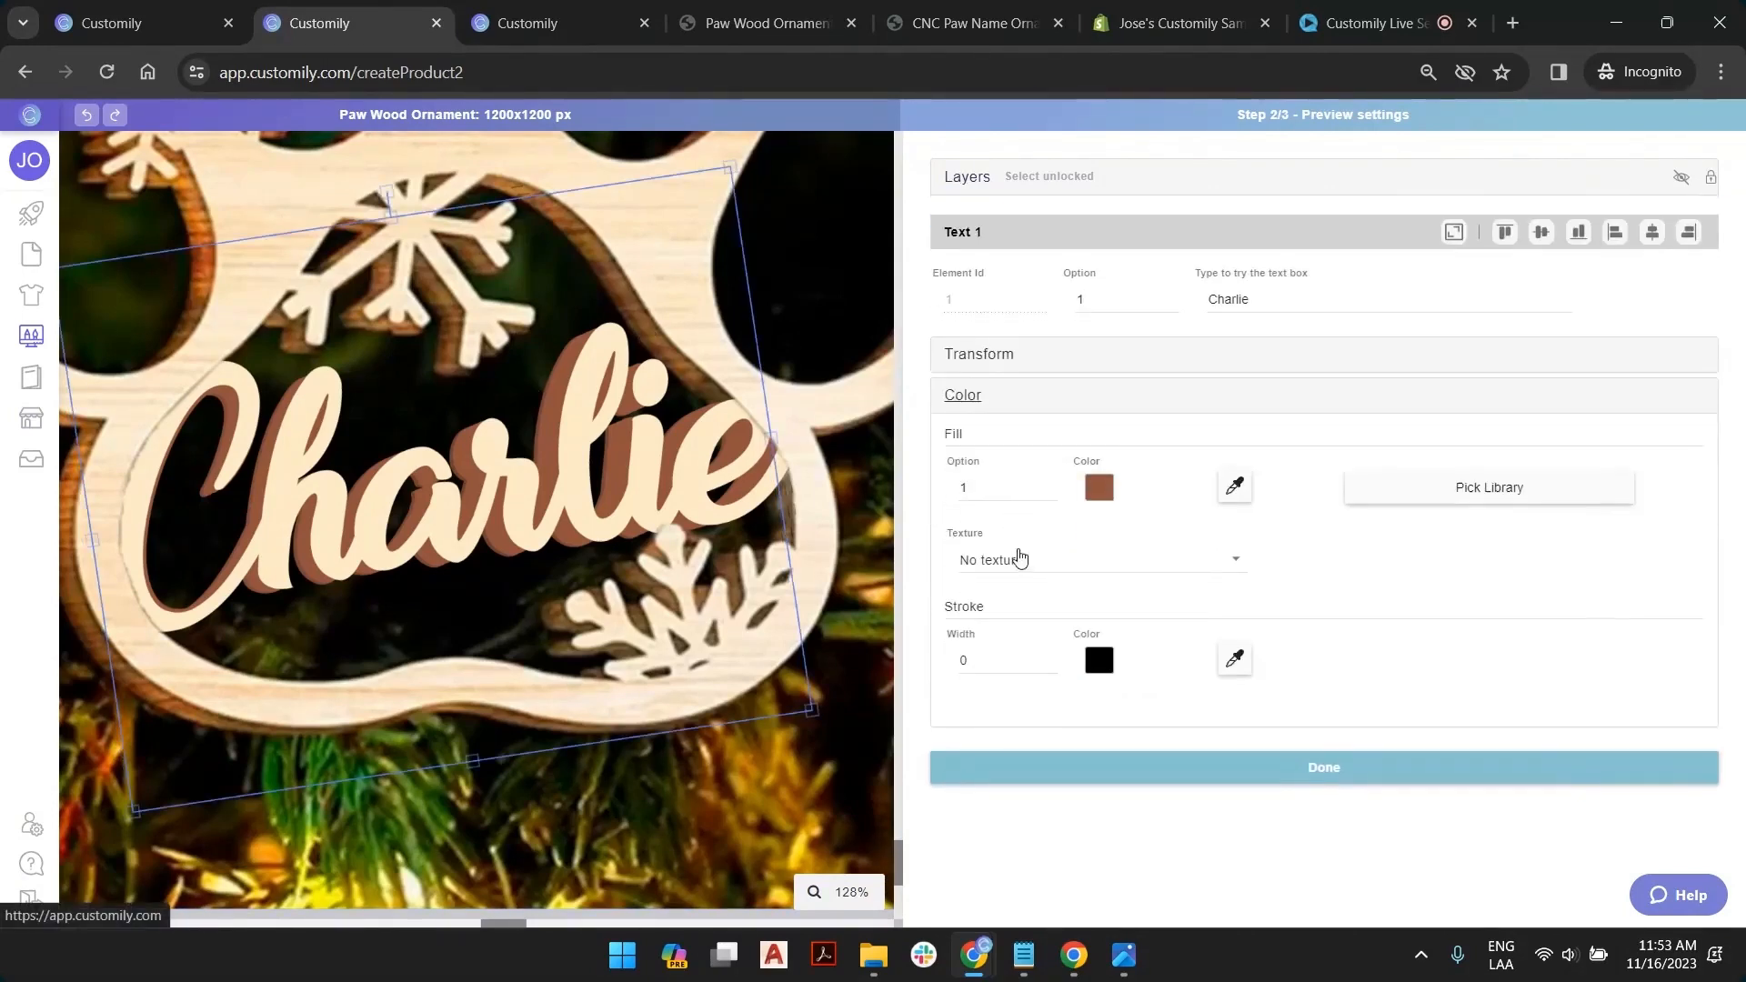
click(1037, 562)
click(974, 635)
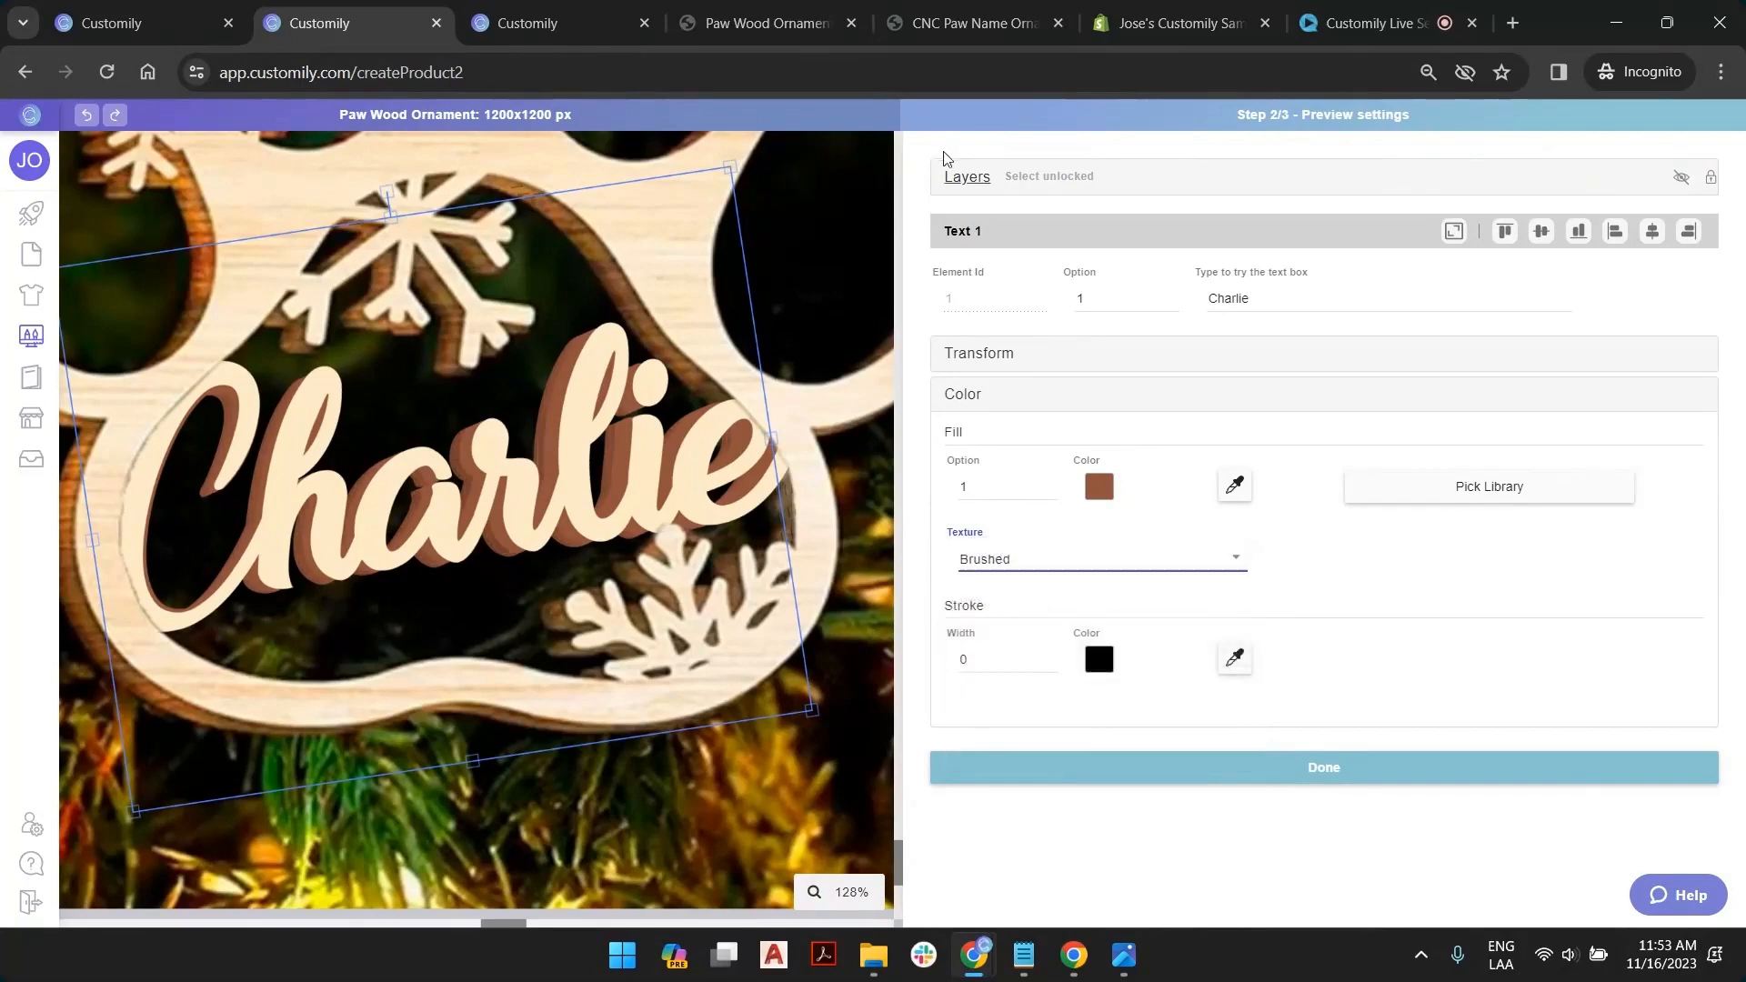
Apply the Brushed texture to the fill of the Text 1 (cloned) (cloned) layer
click(959, 176)
click(1113, 336)
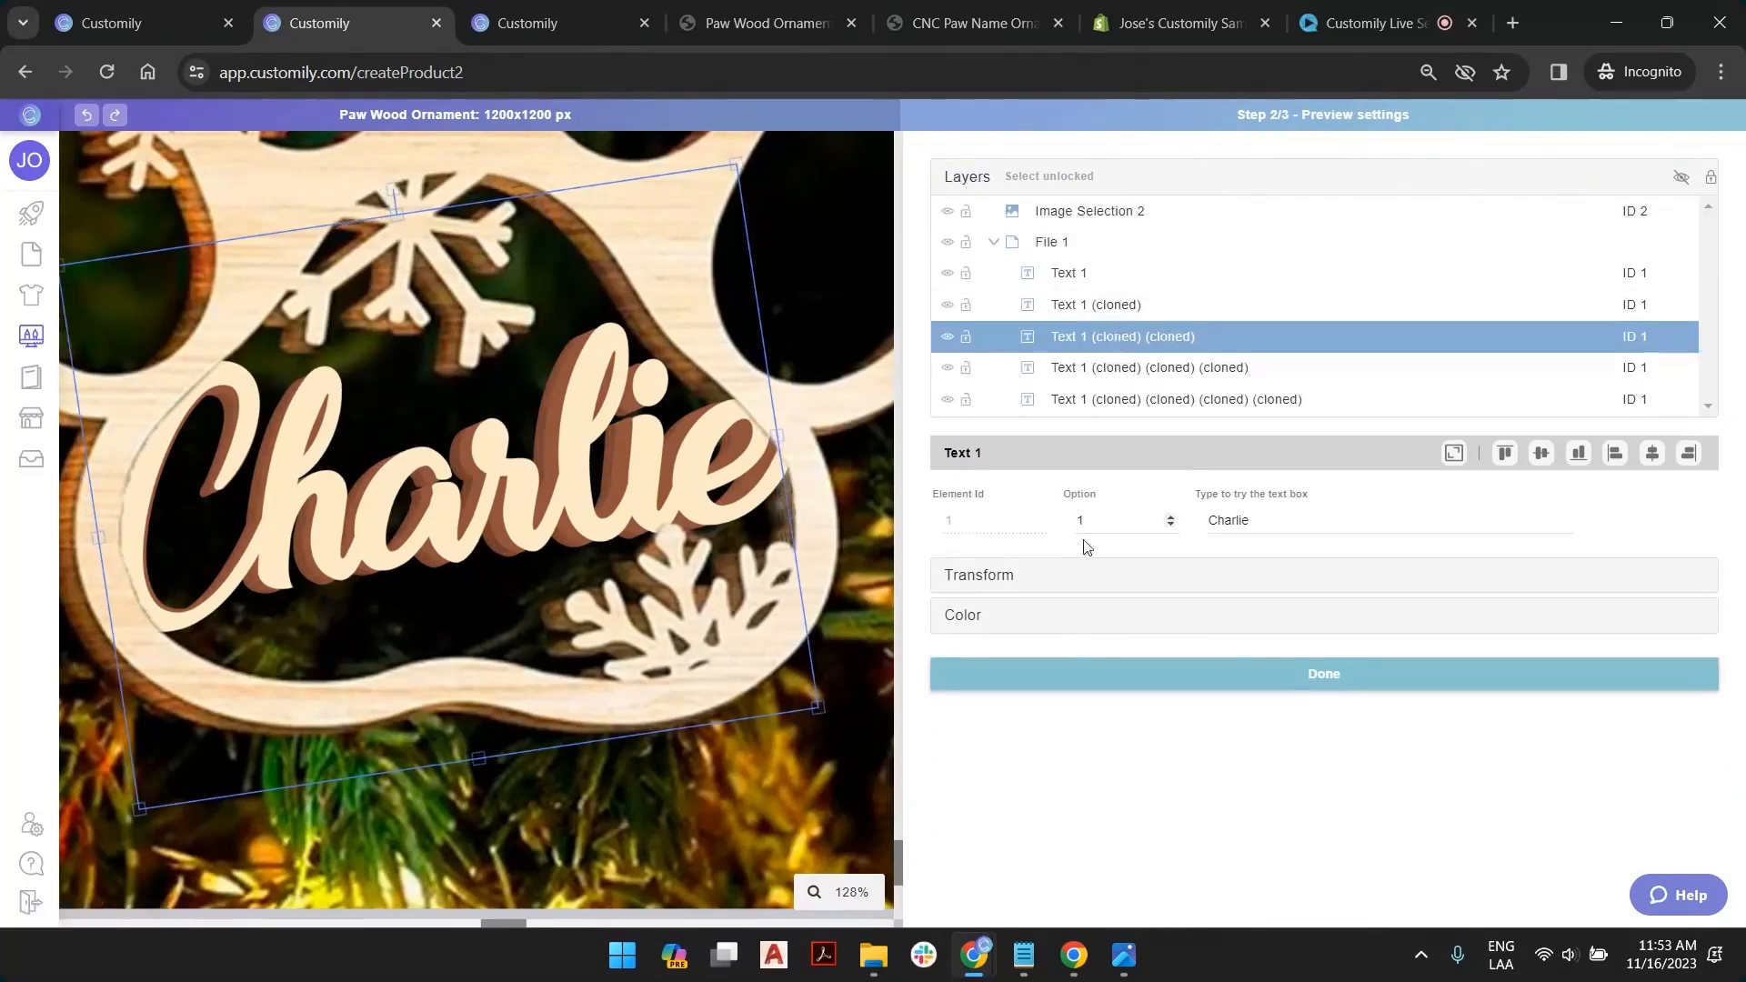
click(1069, 621)
click(1028, 569)
click(1021, 646)
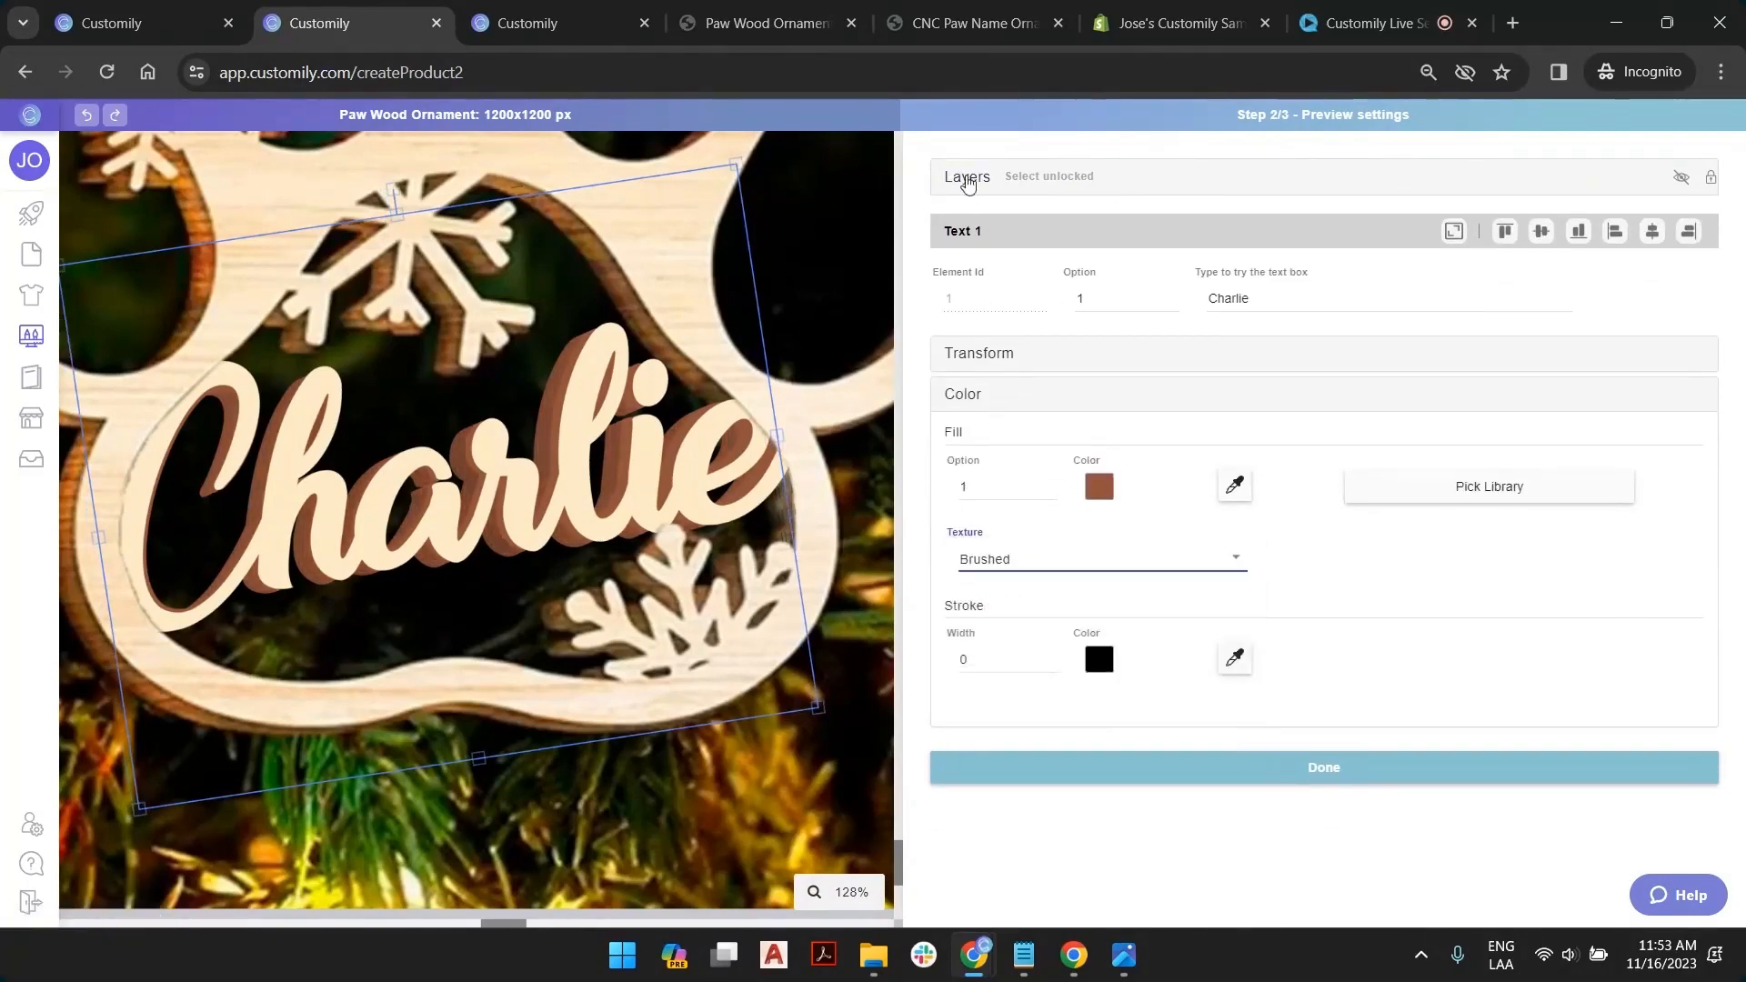
Apply the Brushed texture to the fill of the Text 1 (cloned) layer and deselect the text
click(966, 180)
click(1113, 300)
click(1017, 614)
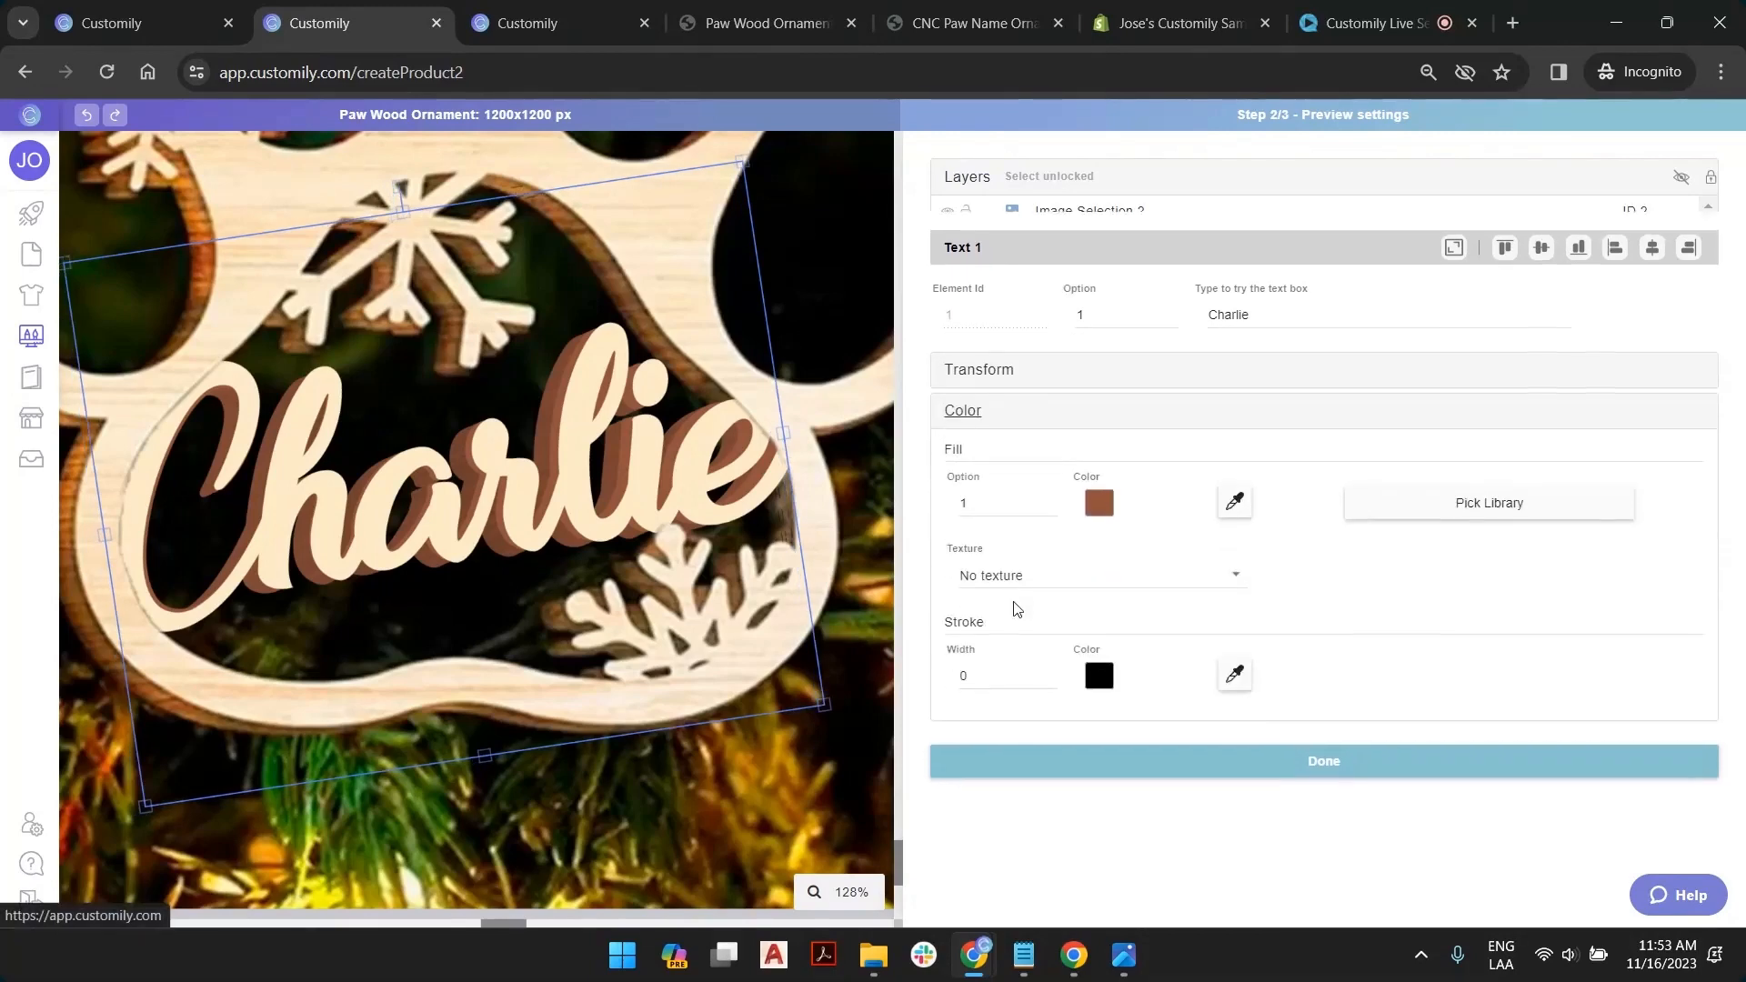
click(1009, 559)
click(1009, 643)
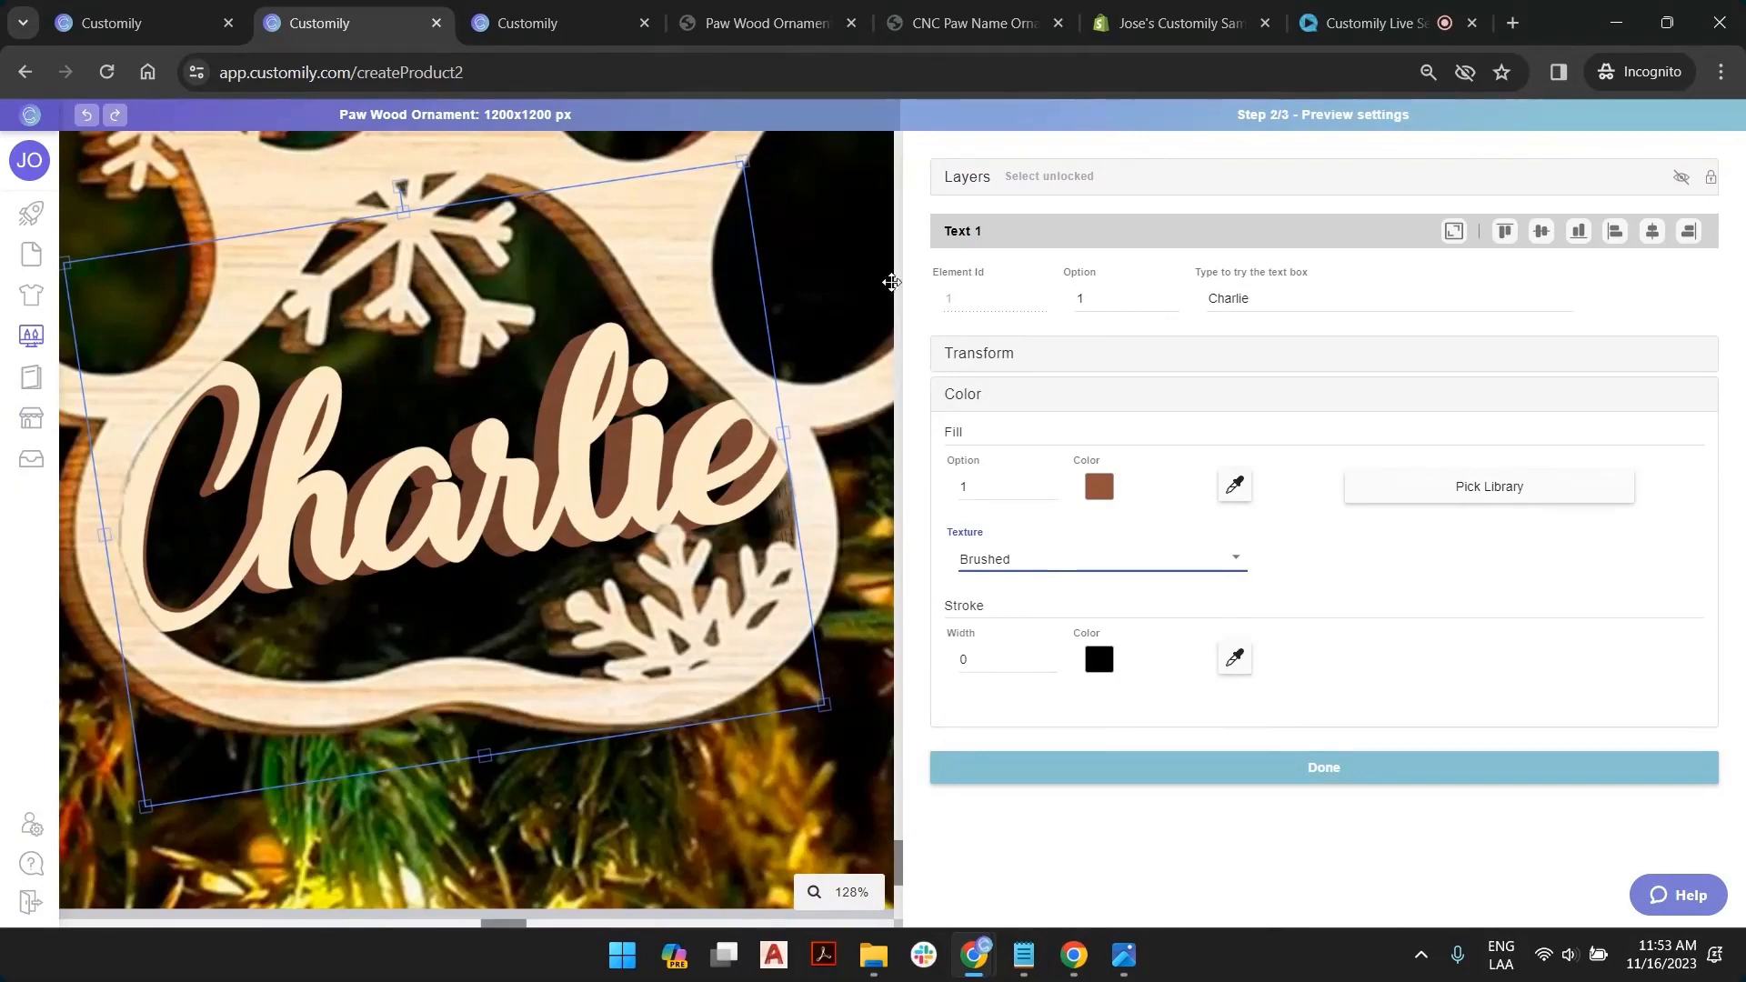
click(851, 289)
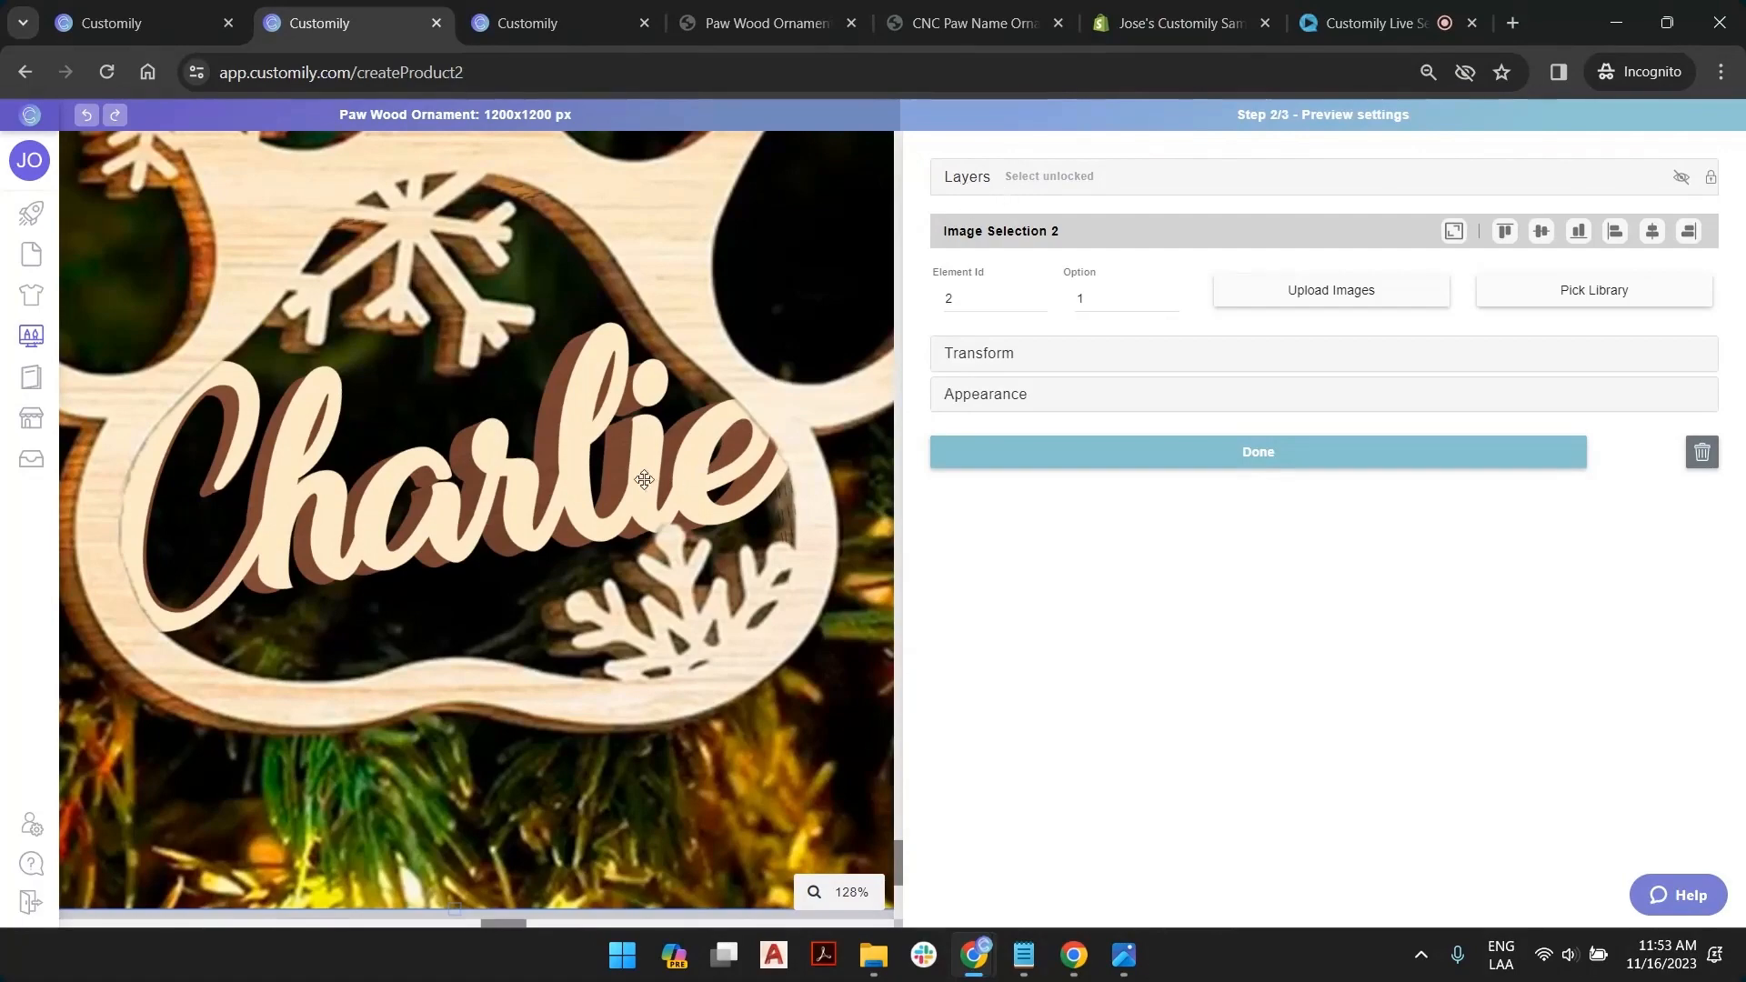
Continue to the template review and enter "Charlie" as the sample text of the Text 1 layer
scroll(643, 480, down, 5)
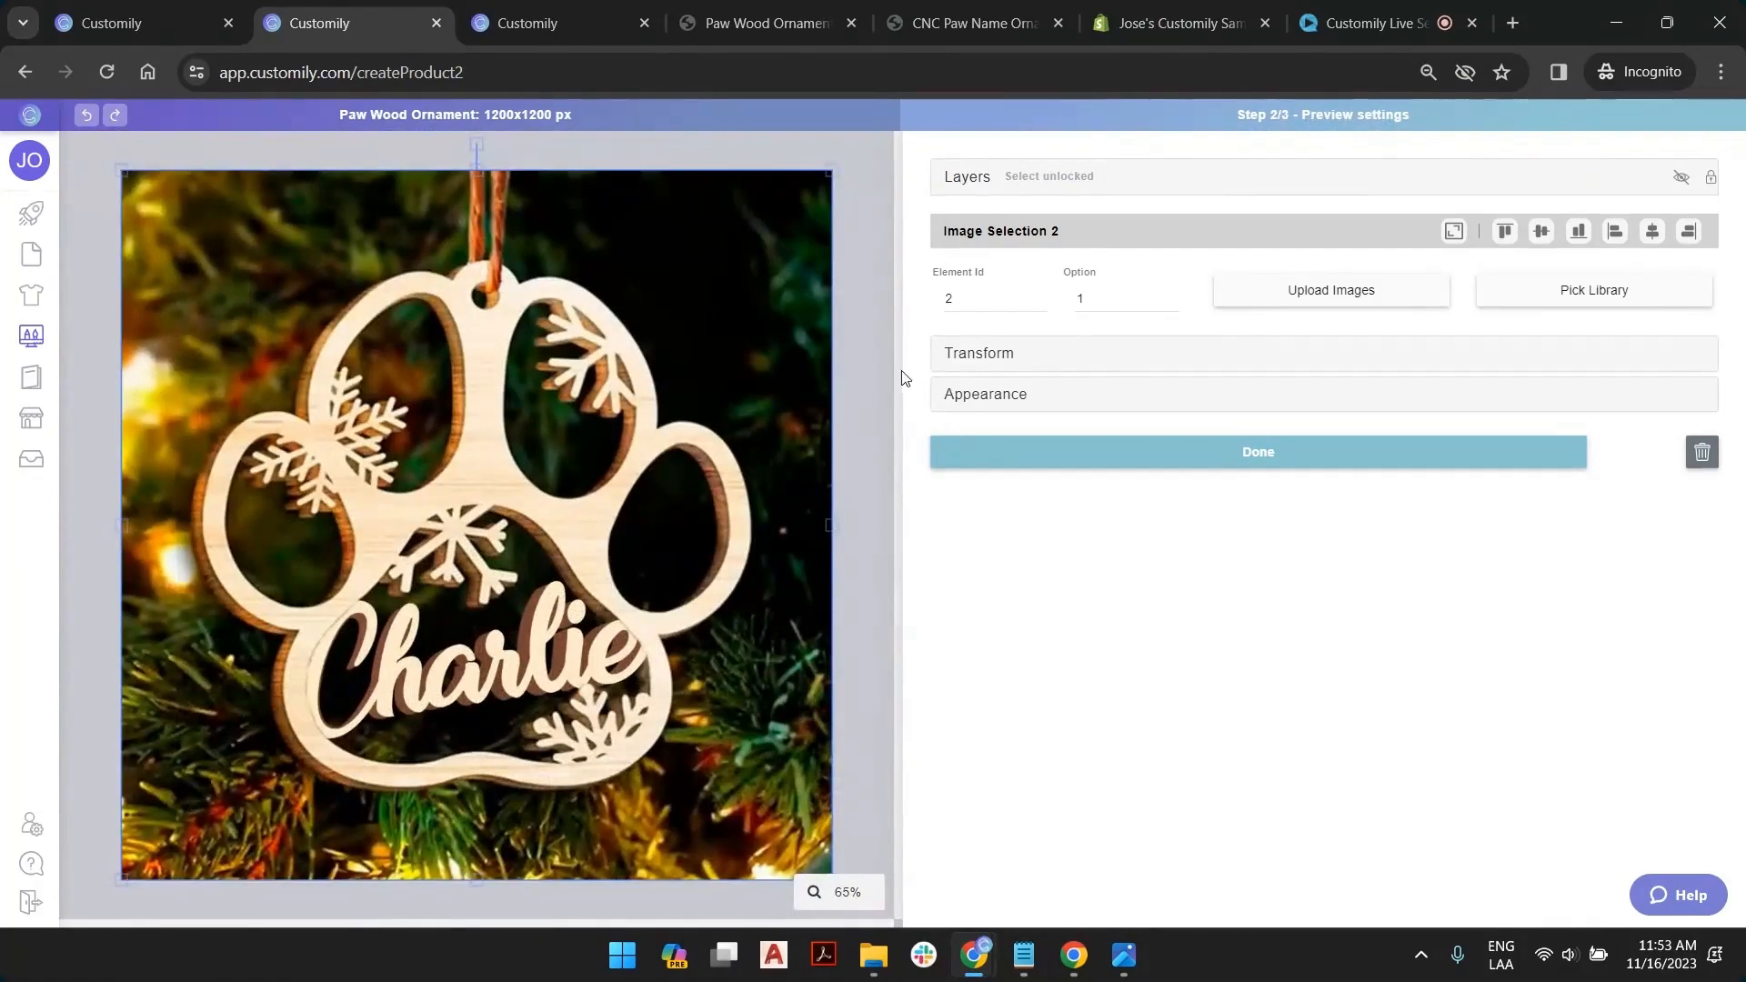
click(865, 363)
click(1352, 343)
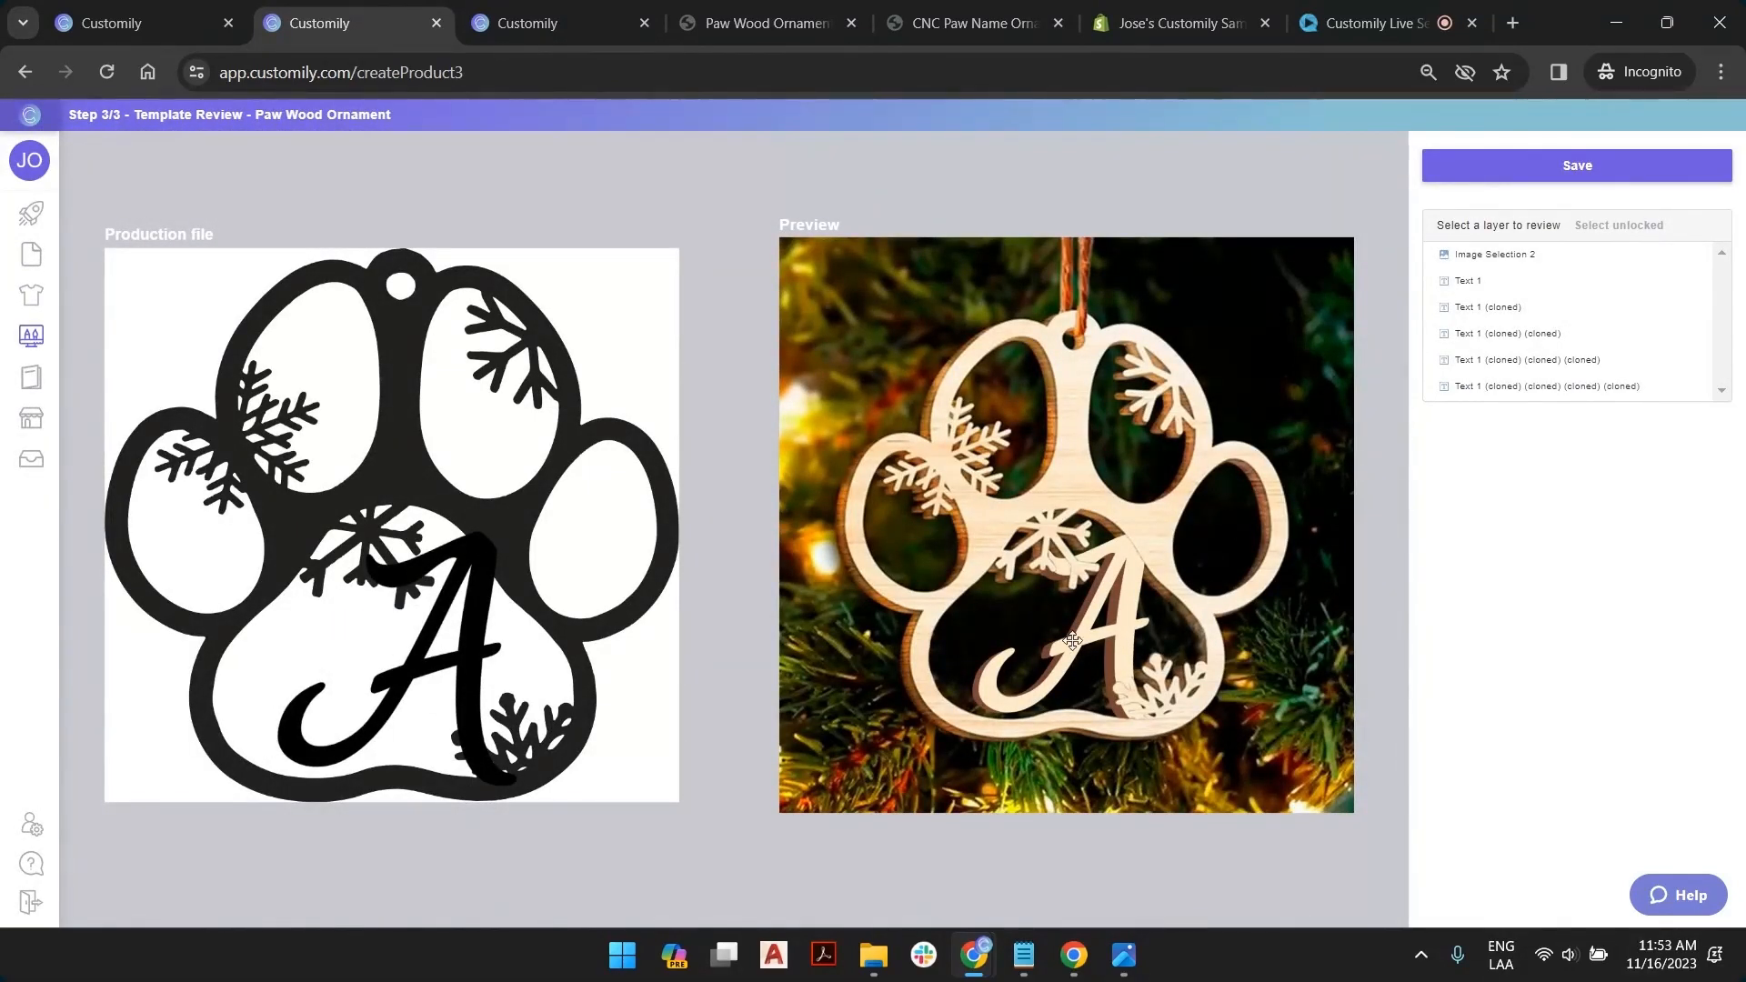
click(1509, 282)
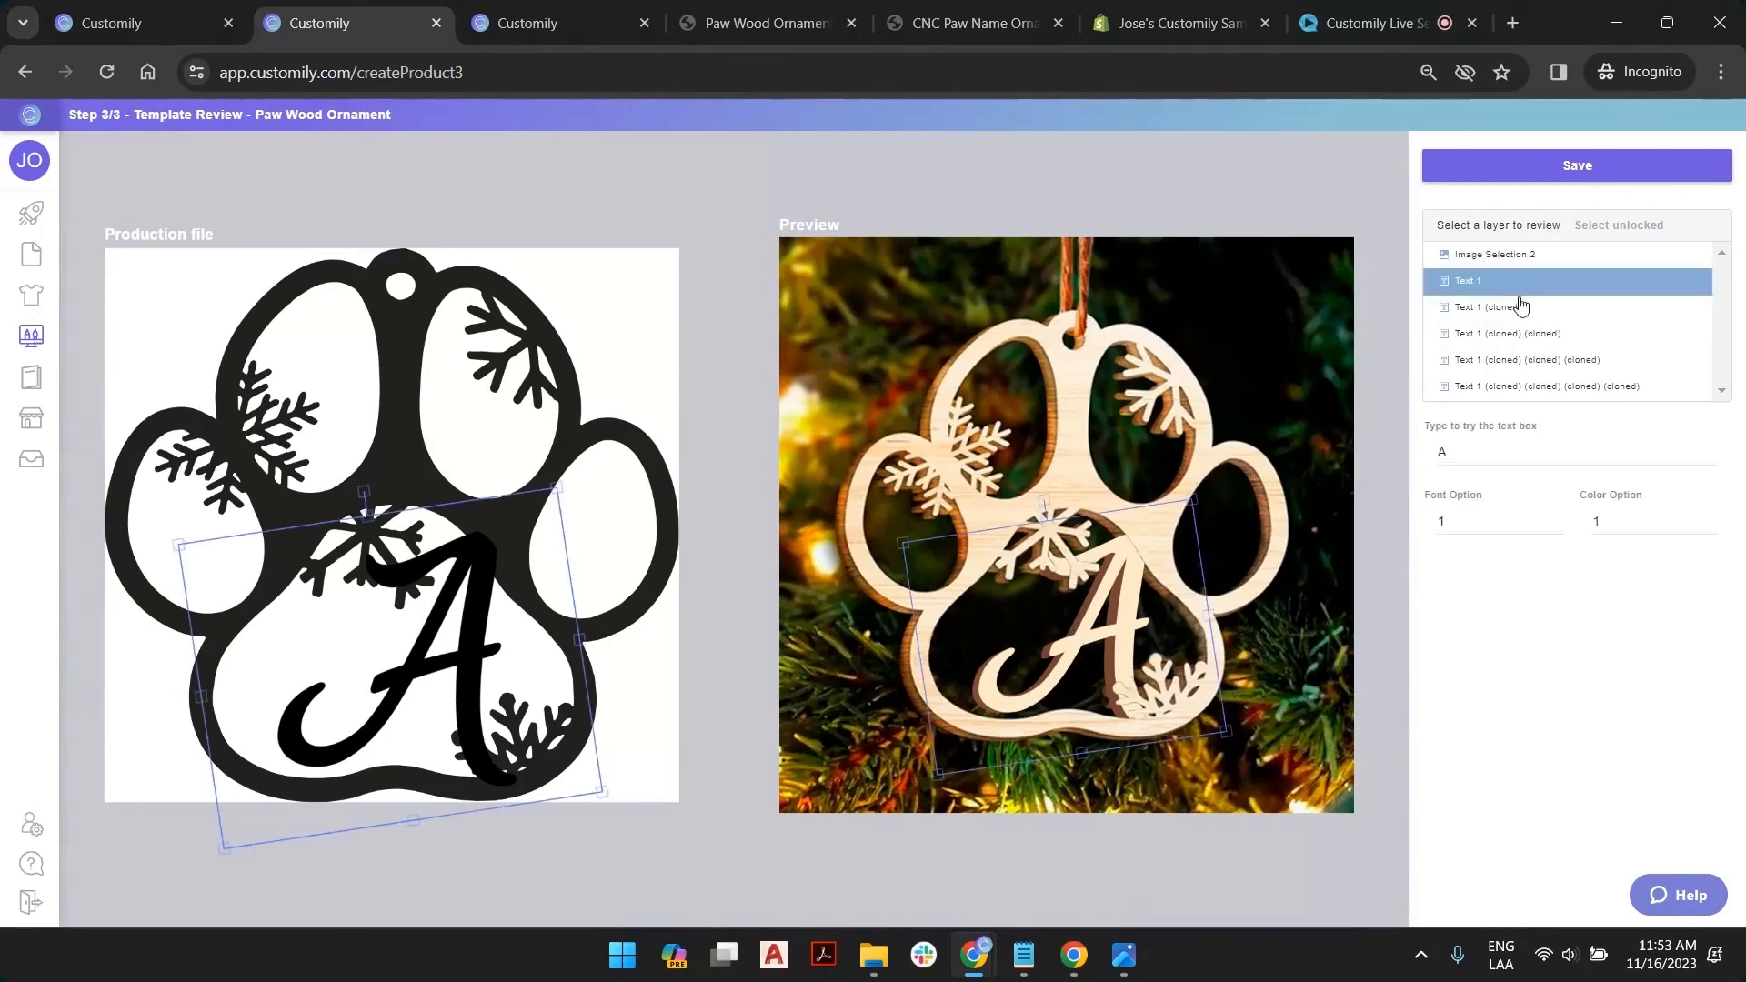
click(1480, 454)
text(Charlie)
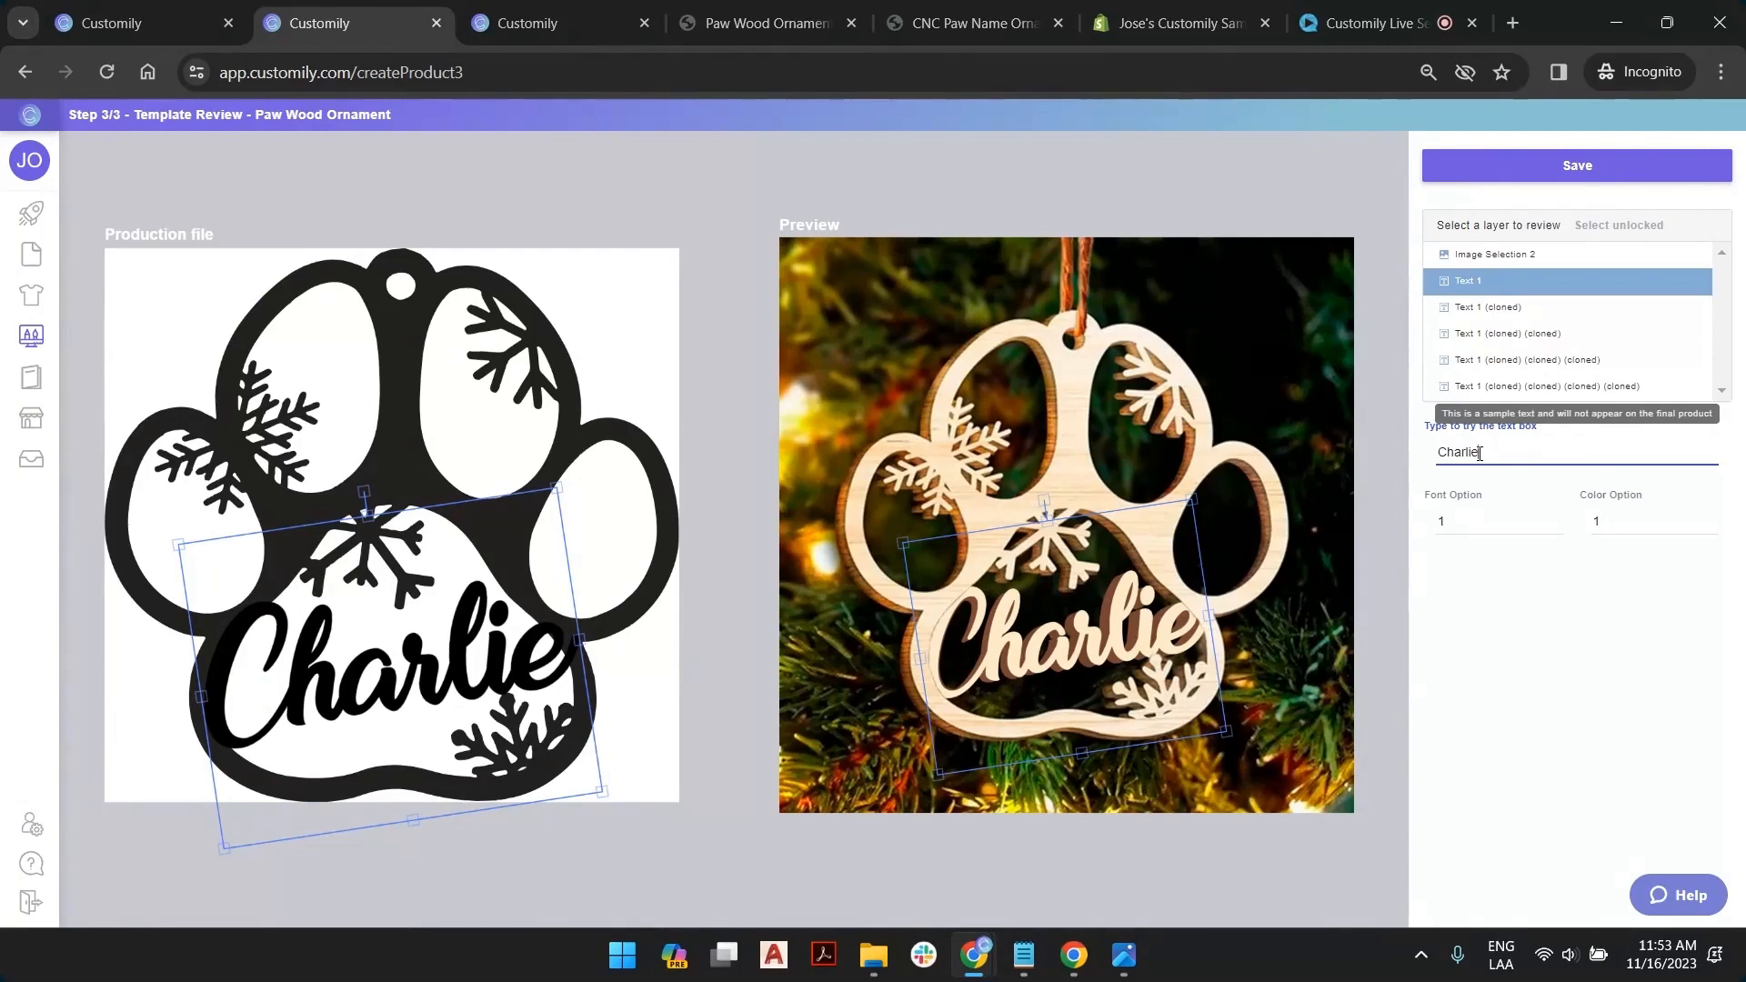
Save the Paw Wood Ornament template and reload the Paw Wood Ornament Live Session product page in the store
click(1579, 165)
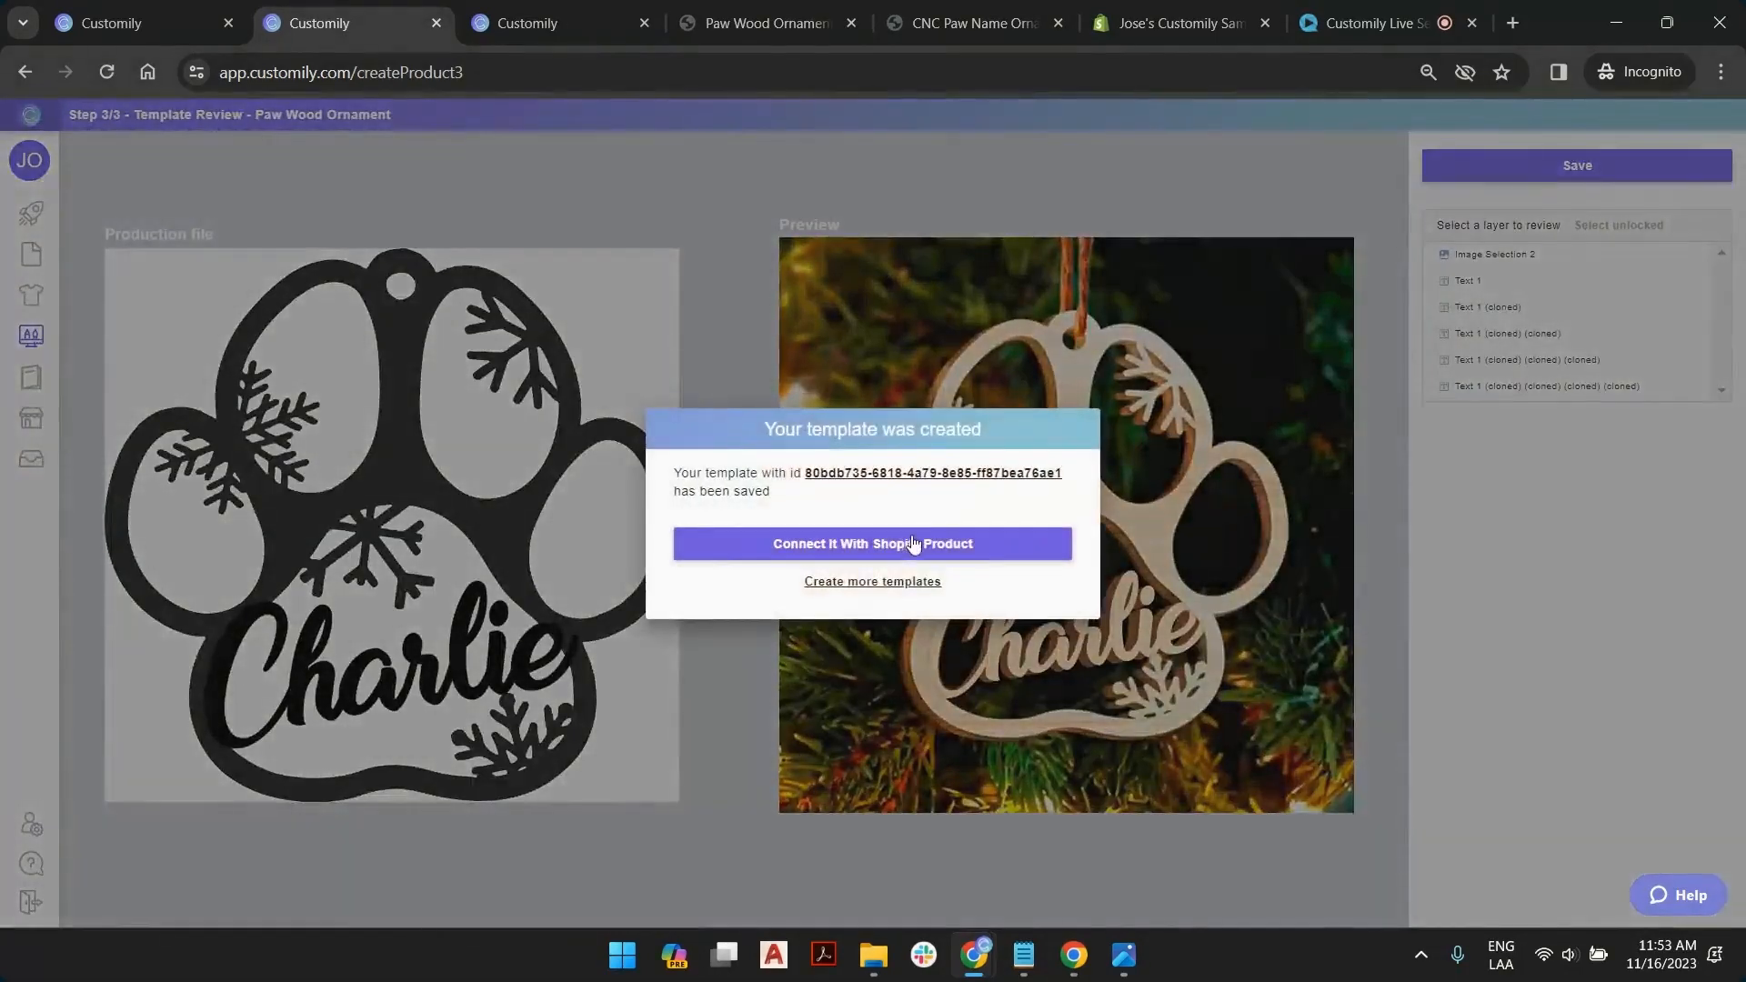
click(882, 584)
click(769, 22)
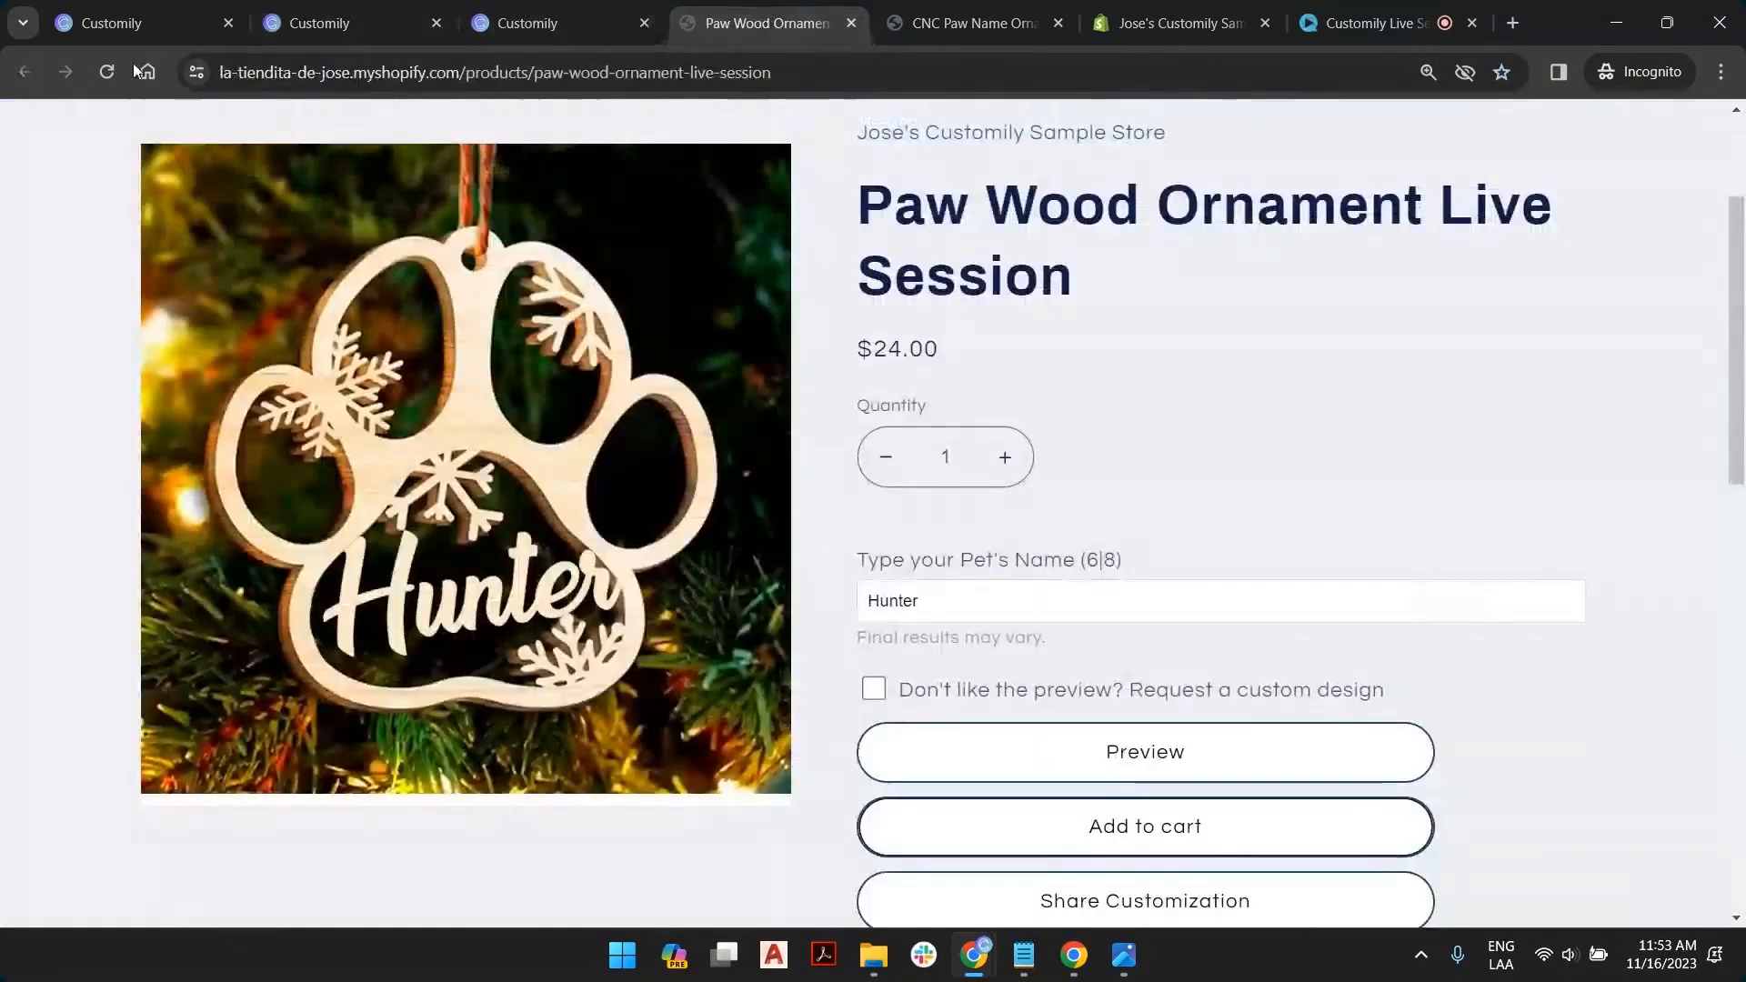
click(97, 77)
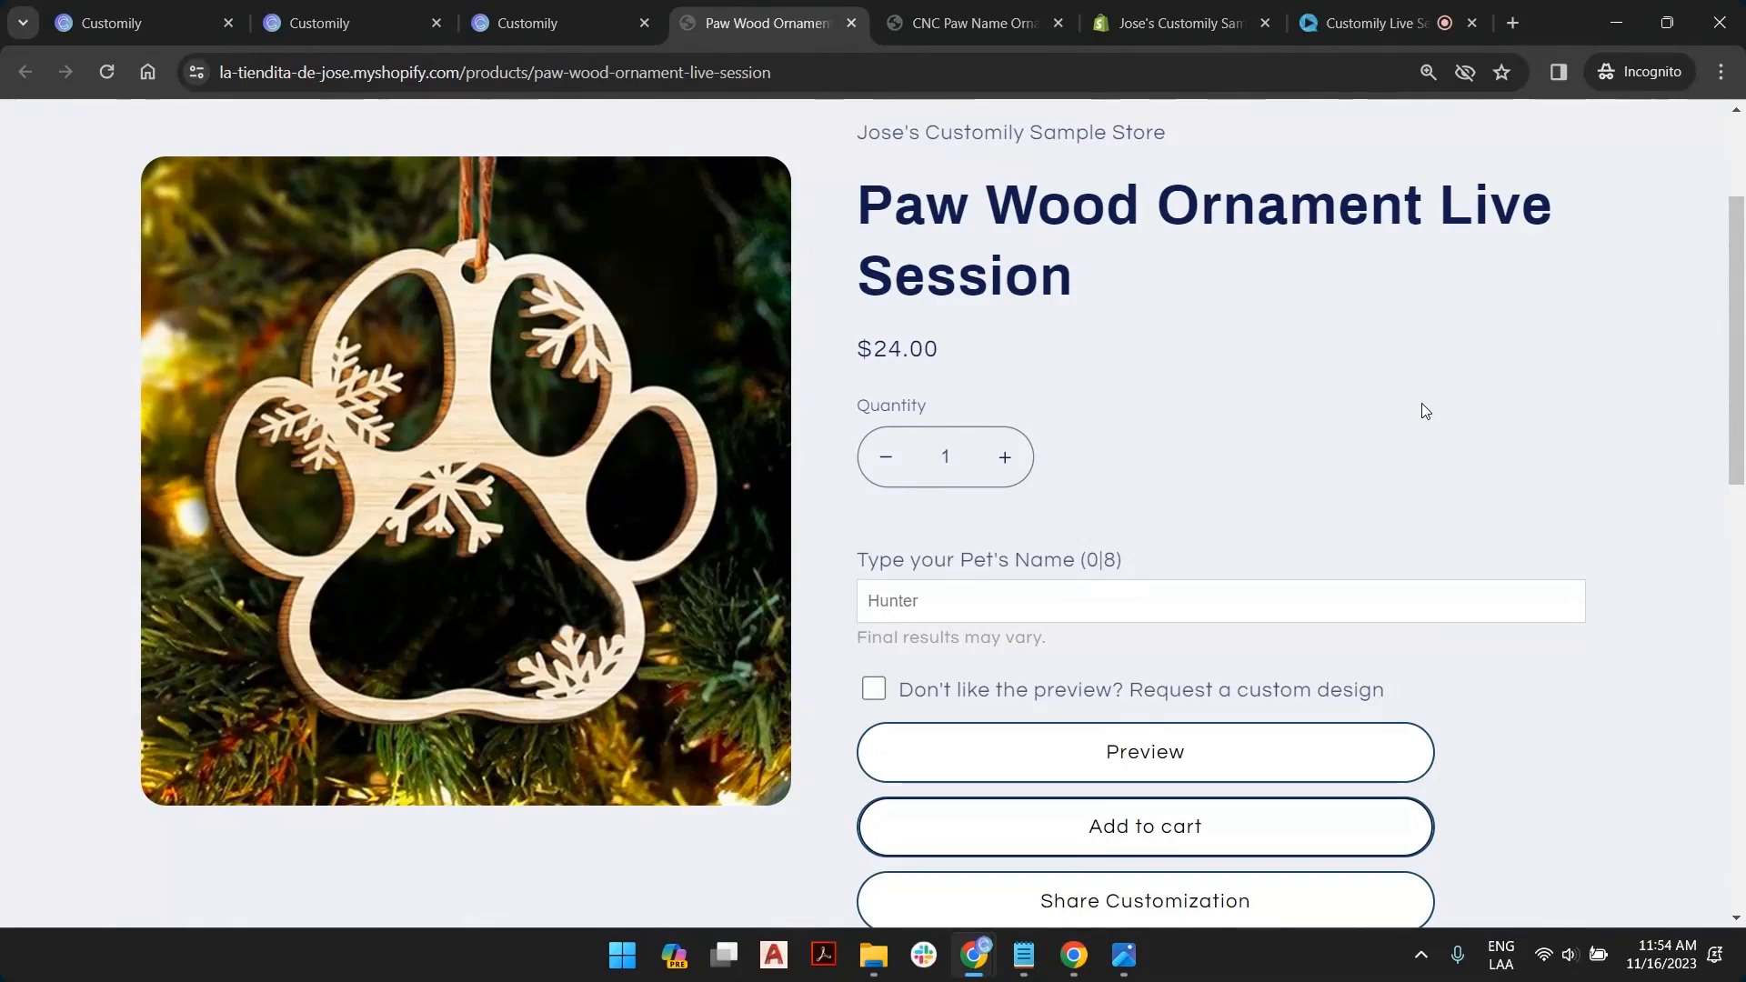
Try "Tim" as the pet's name on the ornament in the product personalization
click(875, 691)
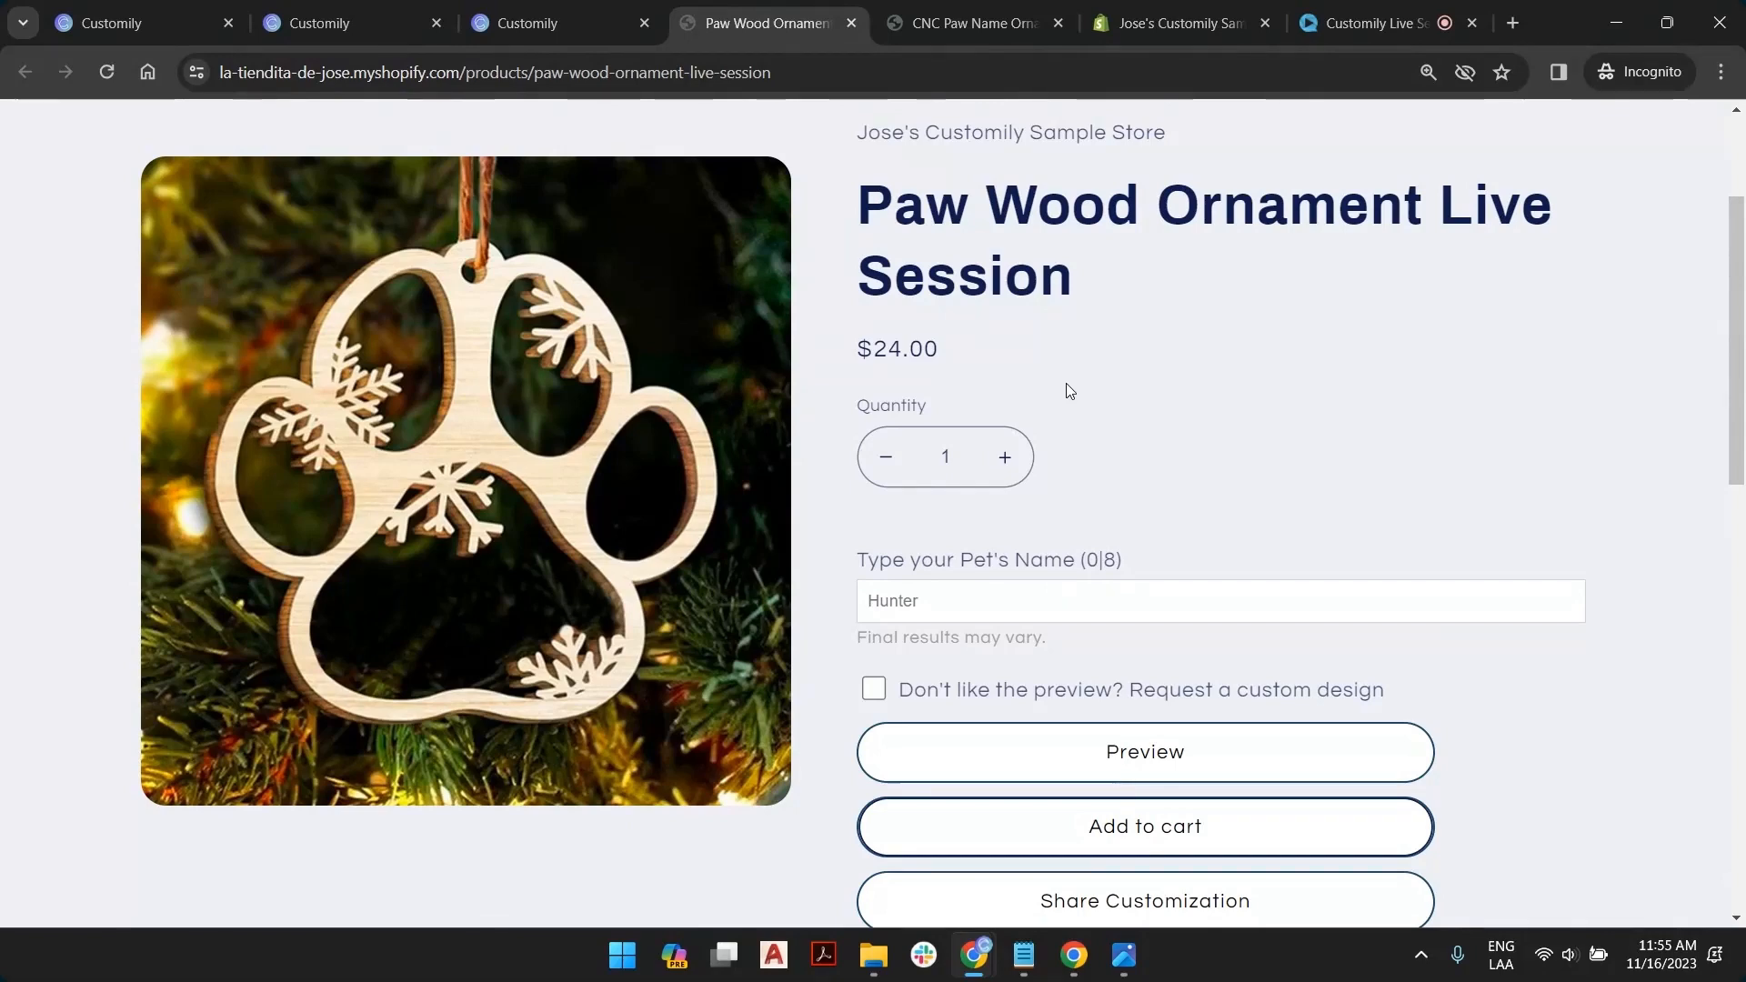
click(914, 602)
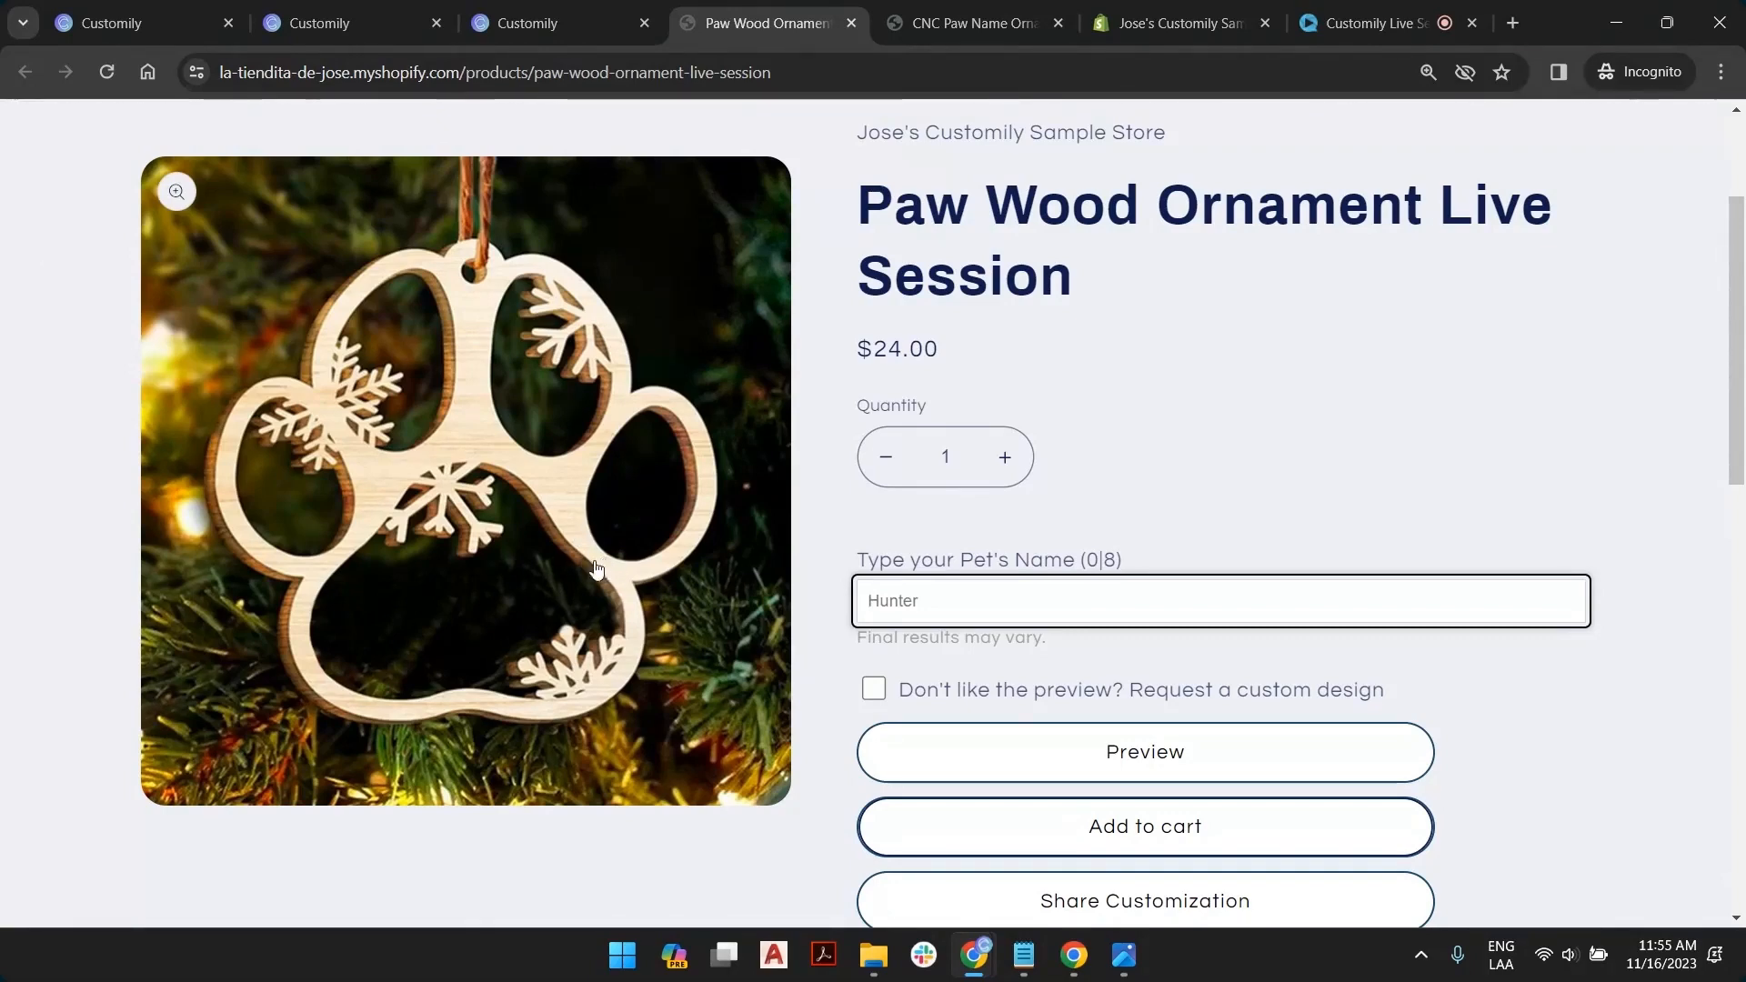
text(tri)
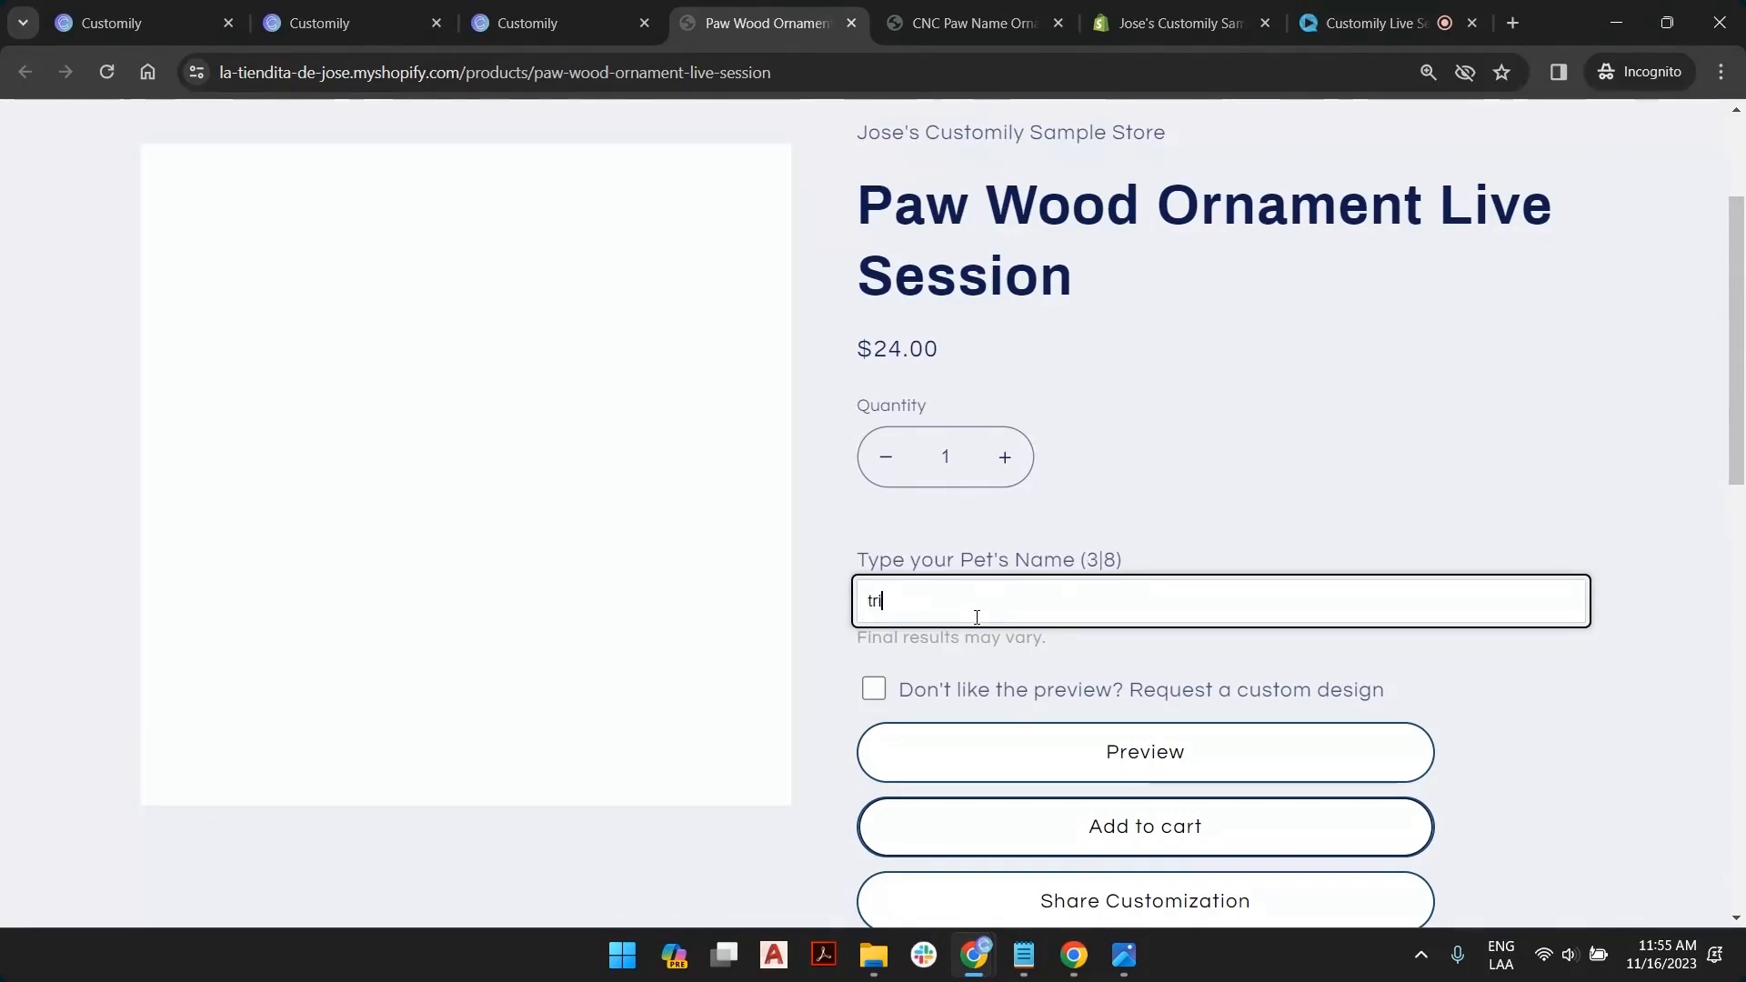
text(m)
key(BackSpace)
key(BackSpace)
key(BackSpace)
key(BackSpace)
text(R)
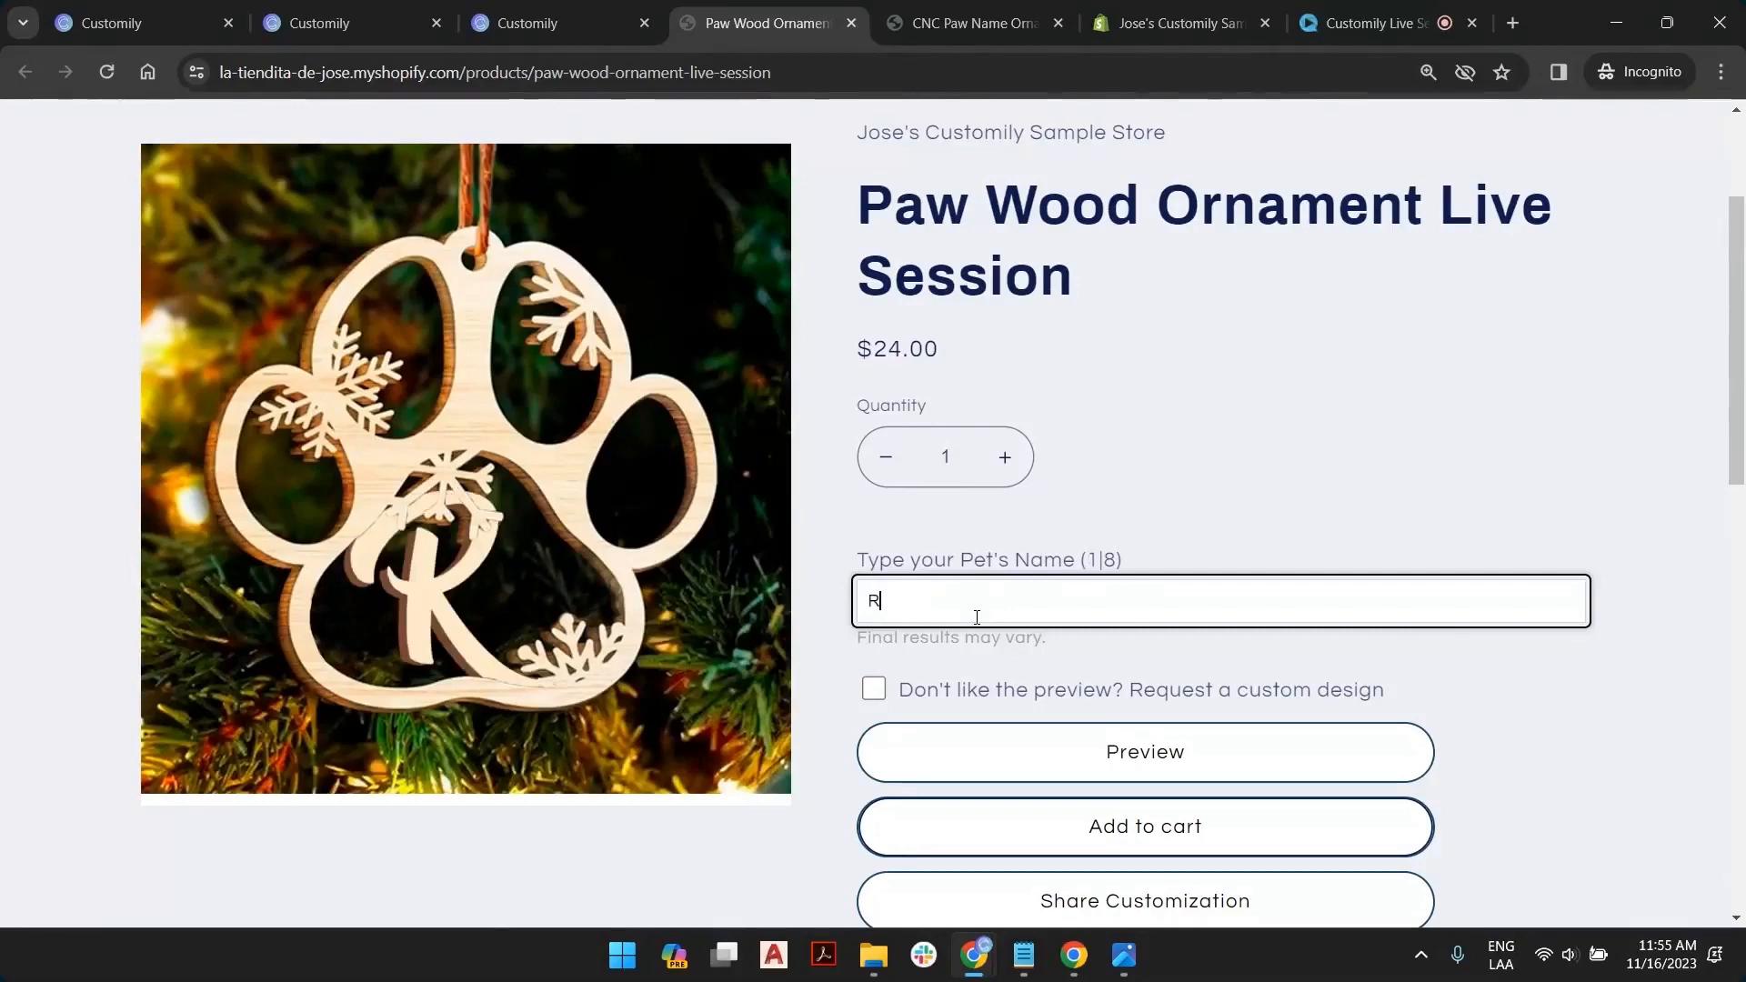
key(BackSpace)
text(Tim)
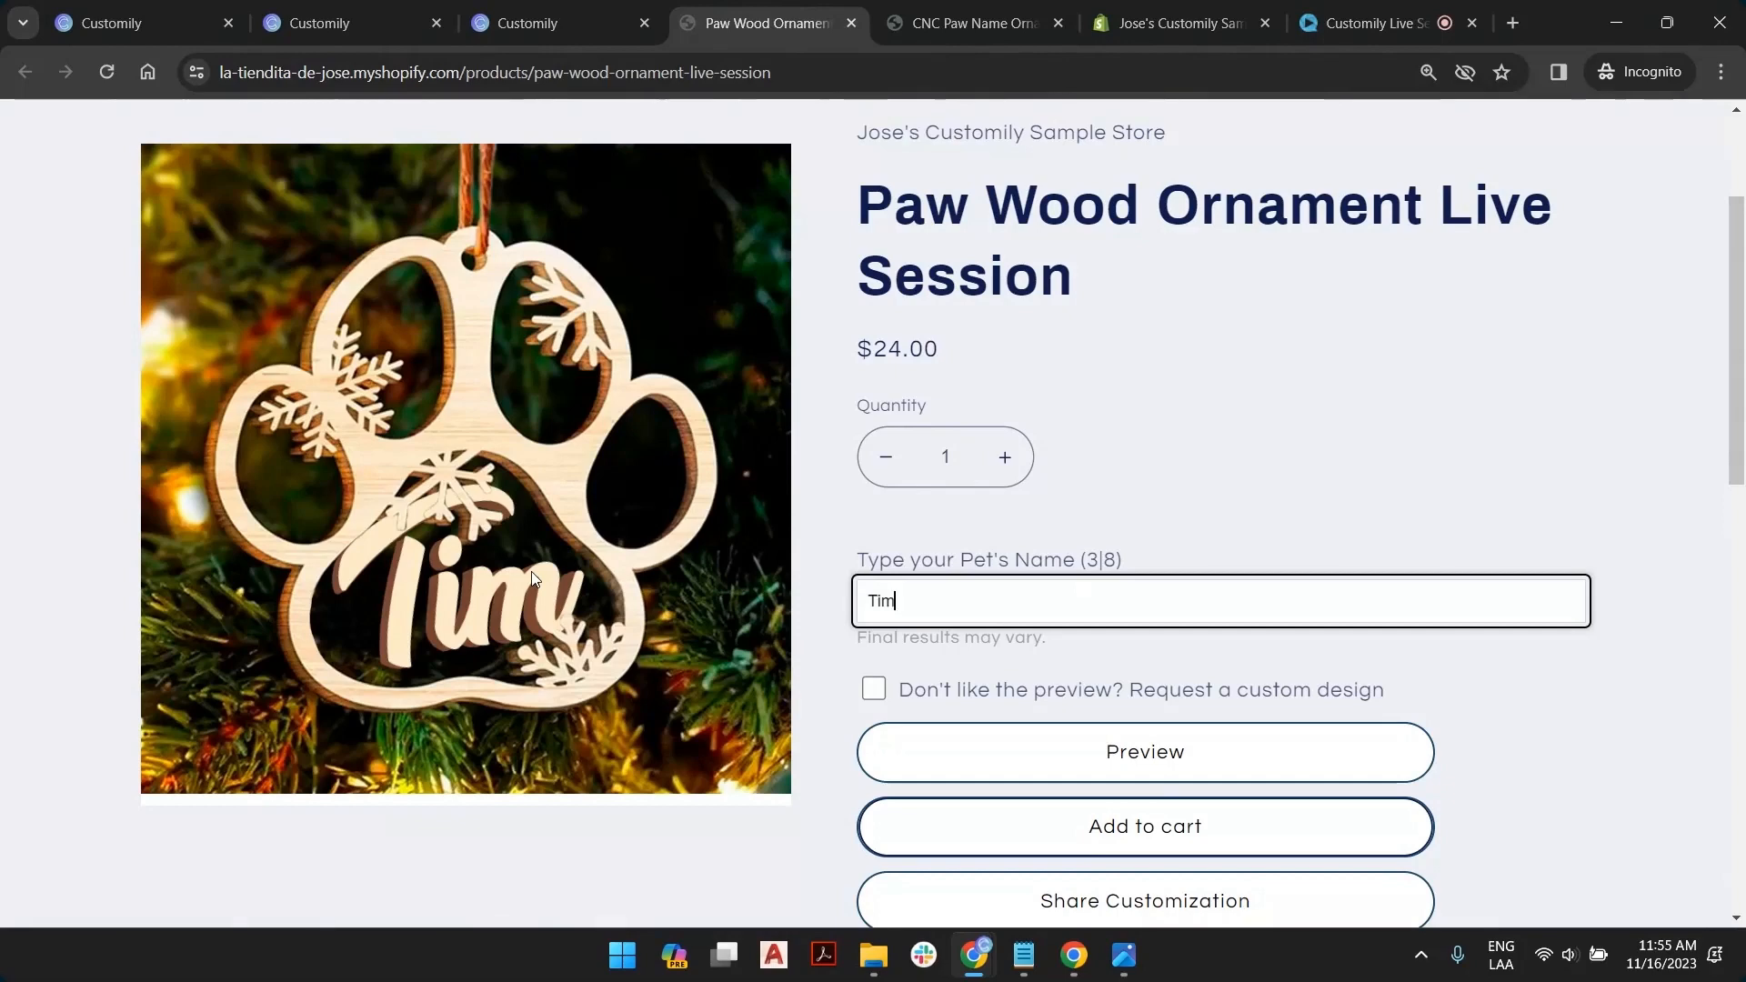
Turn on the custom design request for the ornament and turn it off again
click(871, 698)
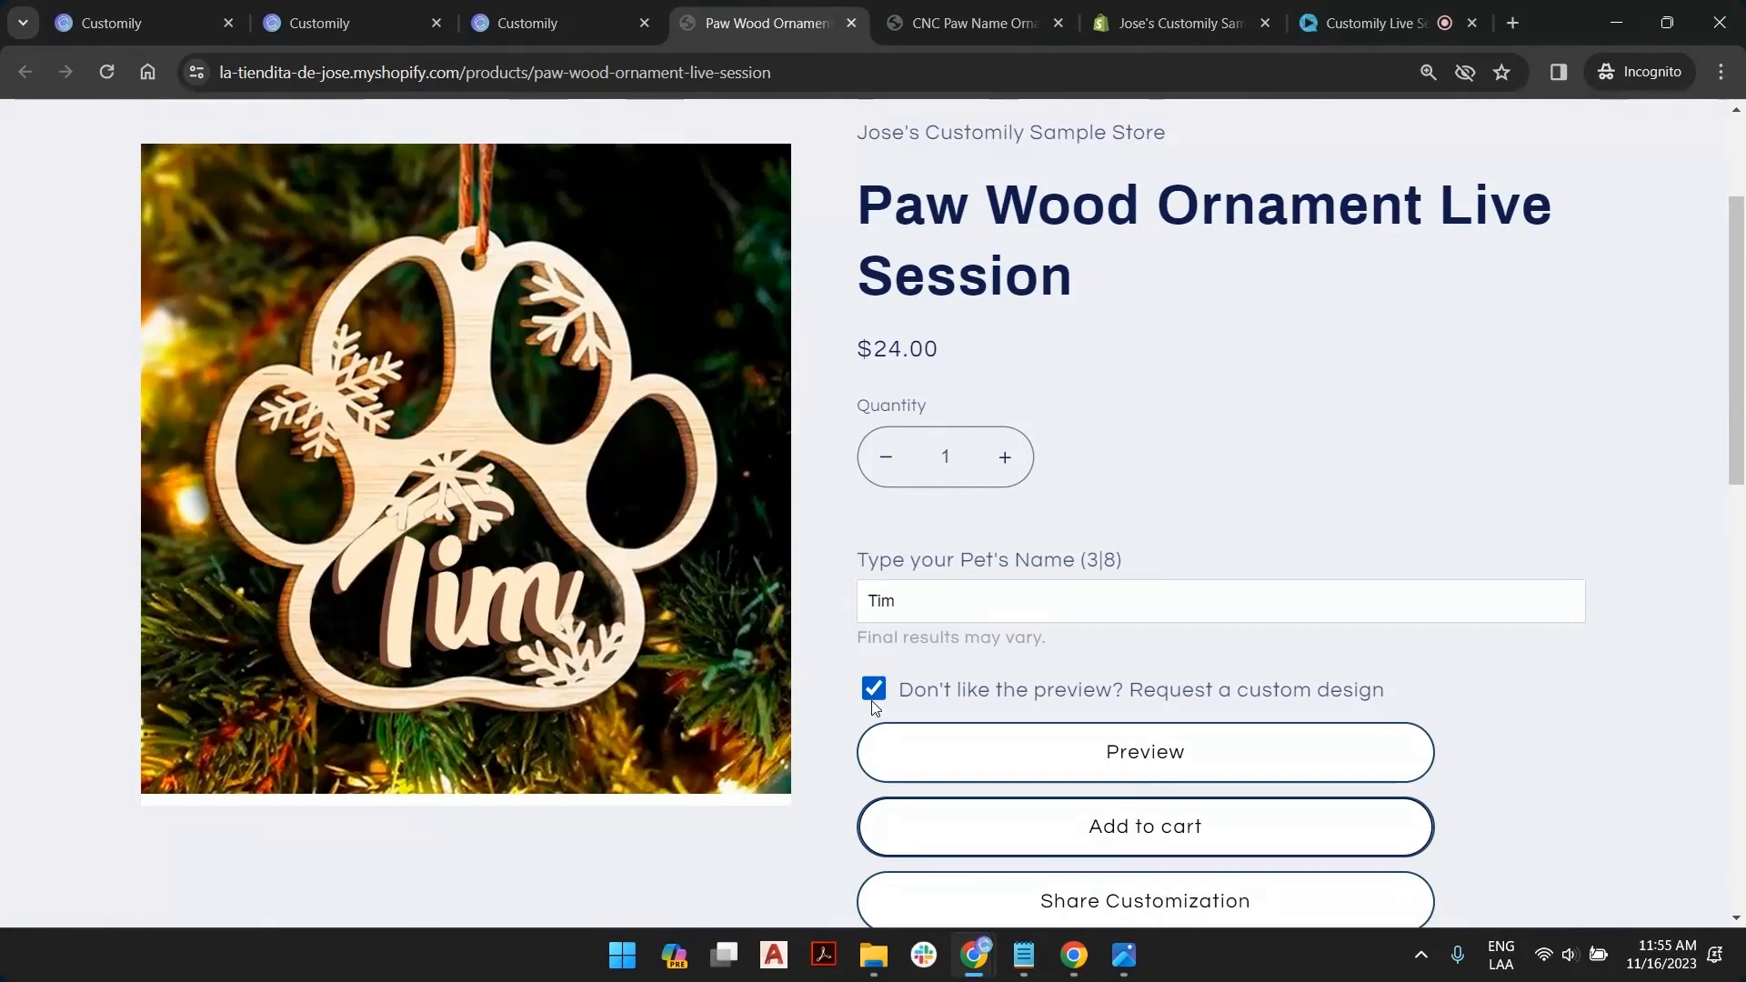
click(923, 598)
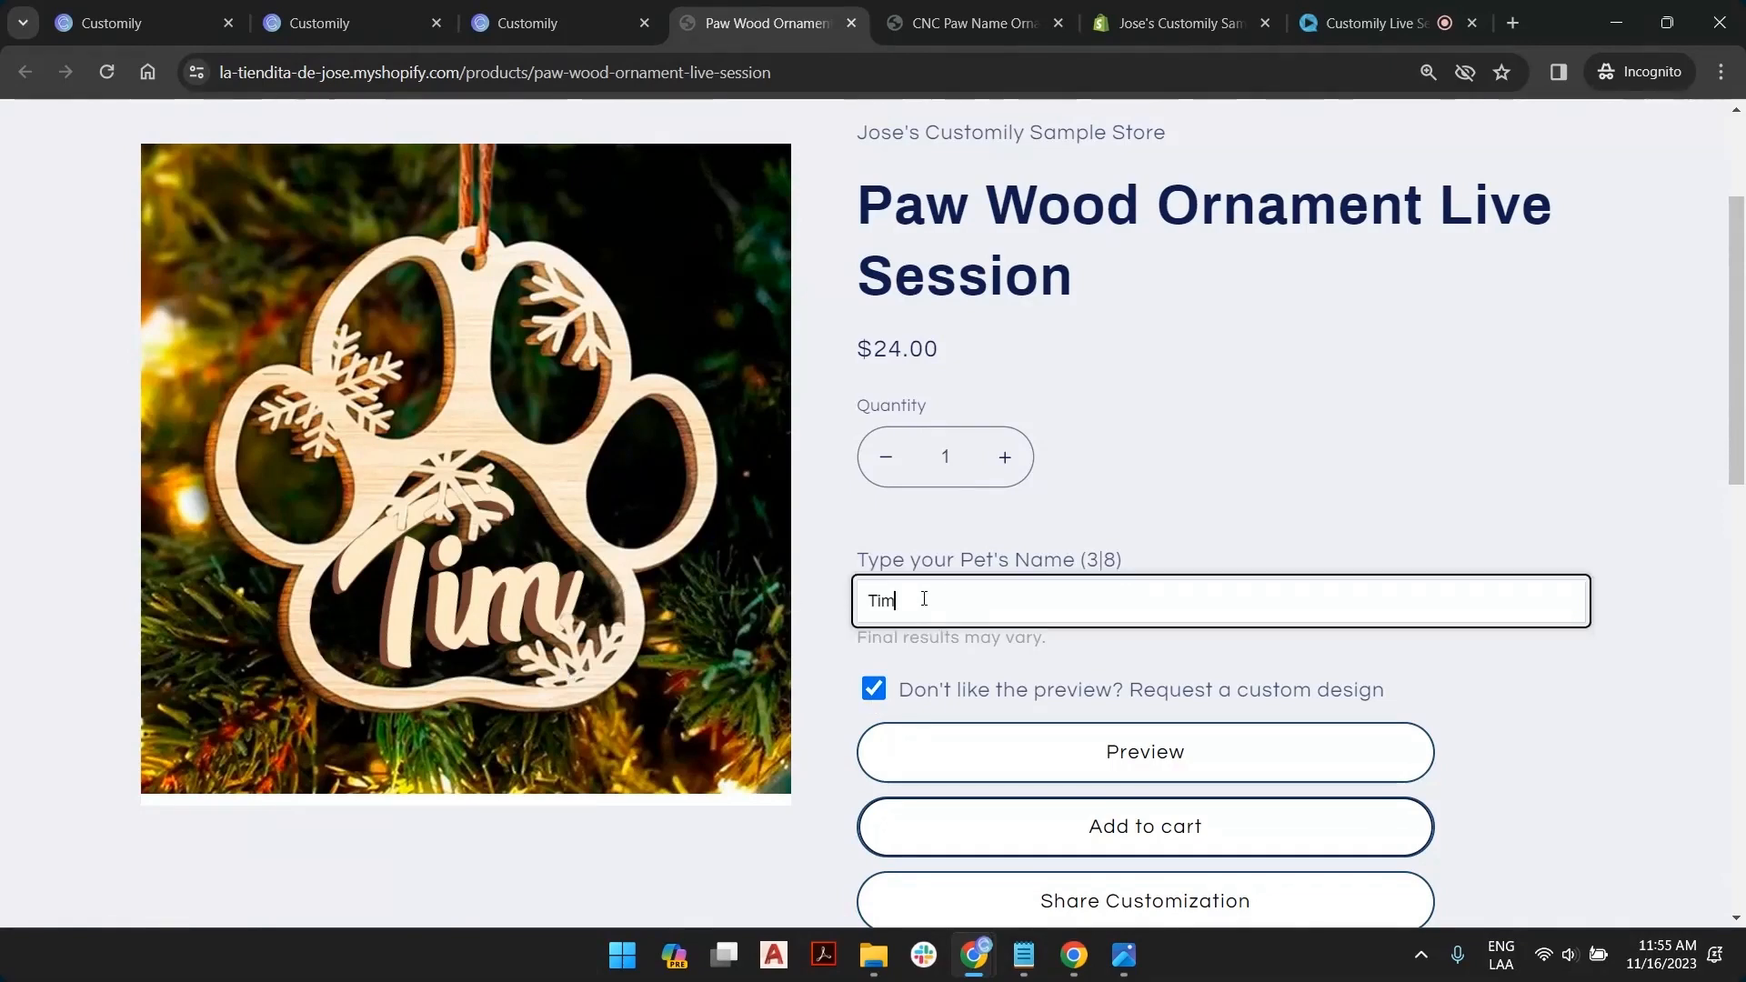
click(1210, 495)
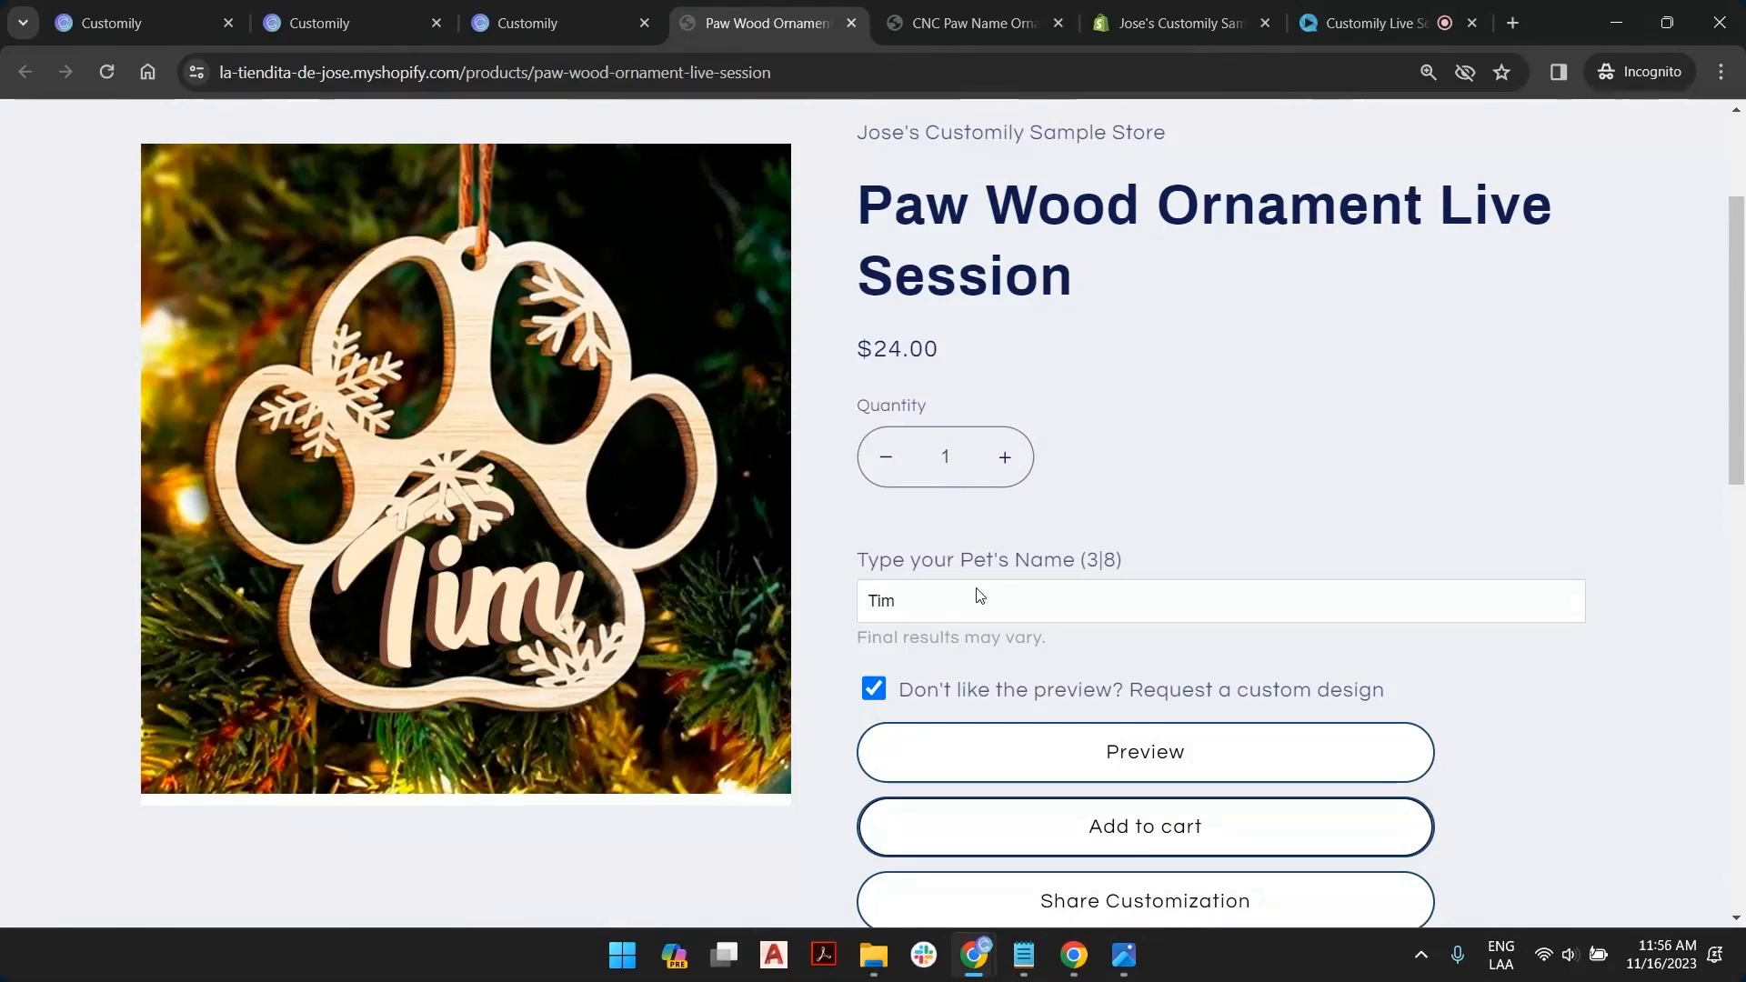
drag(935, 596, 787, 609)
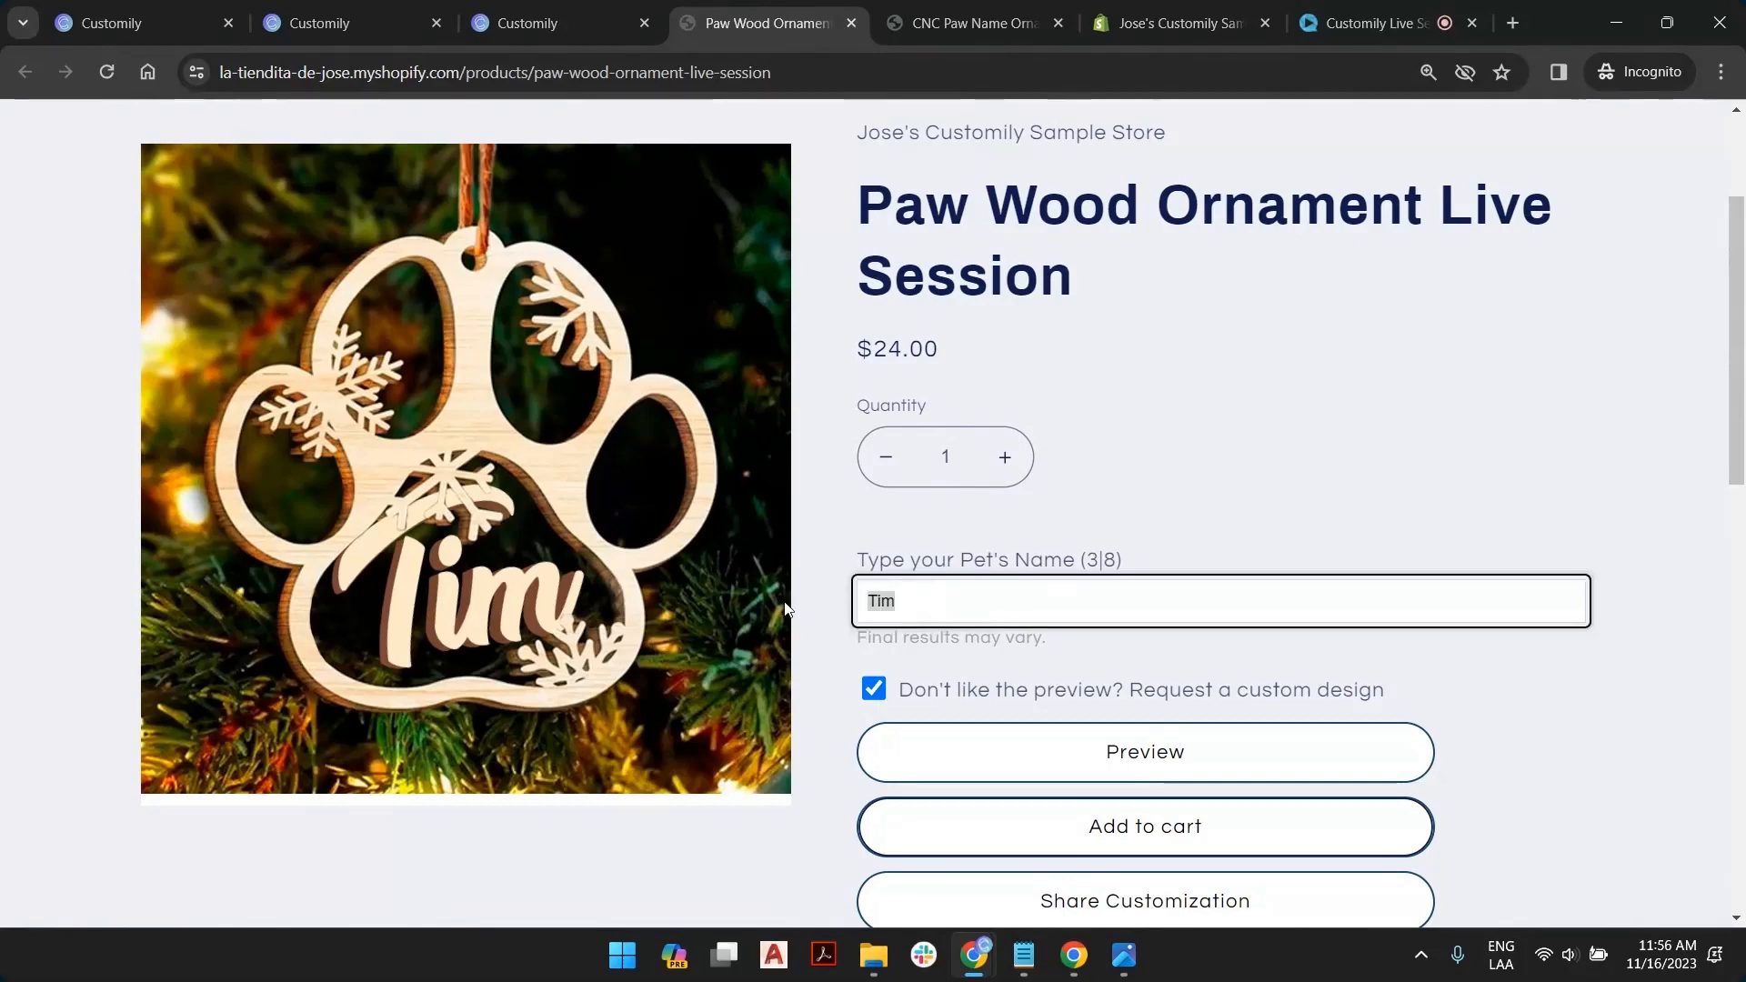
click(873, 688)
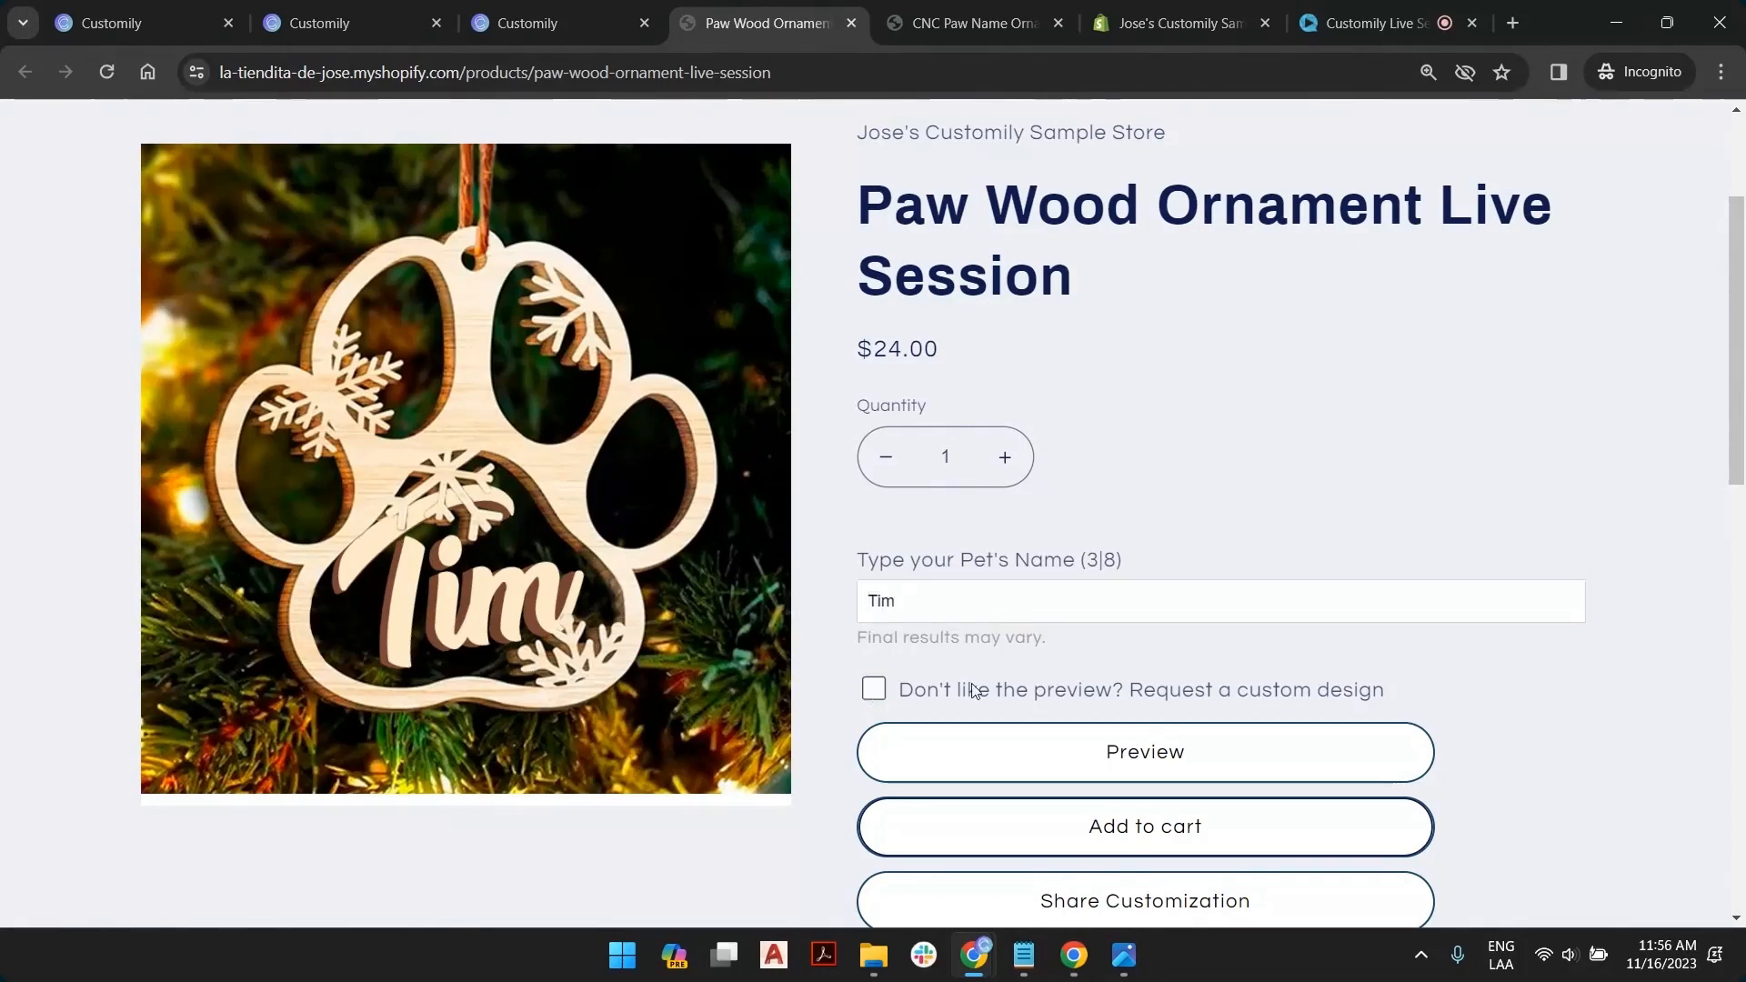
Set the pet's name to "Charlie" and open the enlarged ornament preview
double_click(982, 604)
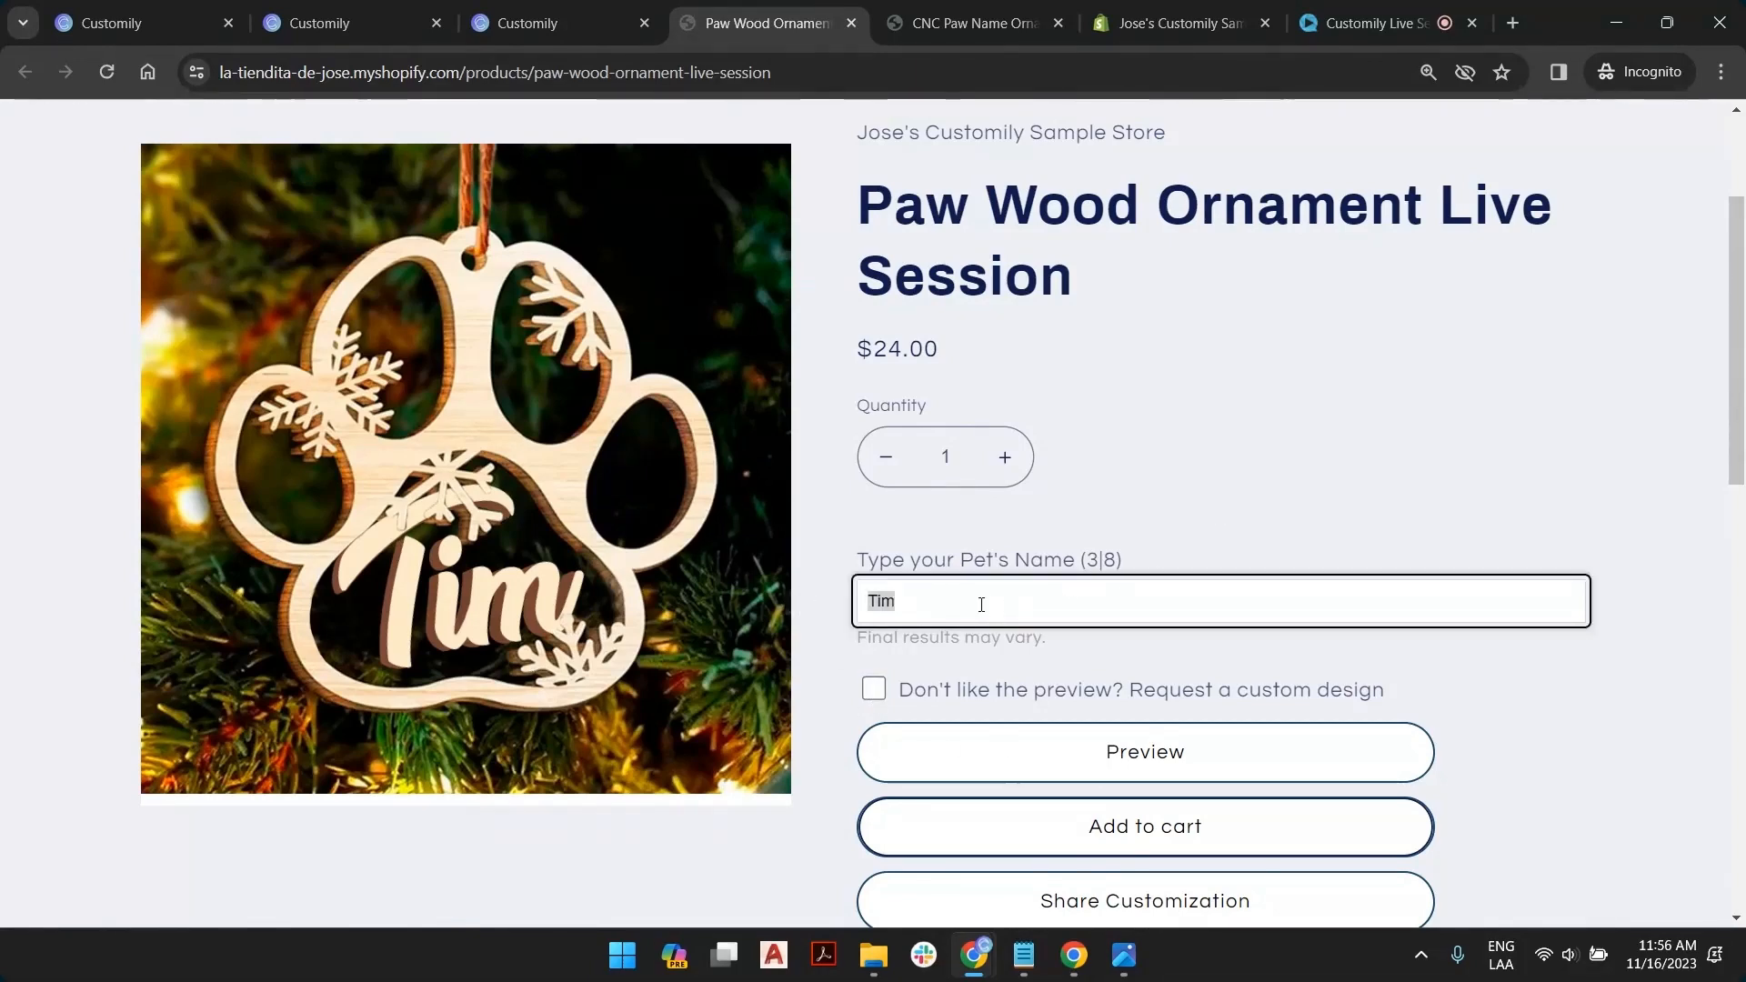
text(Charlie)
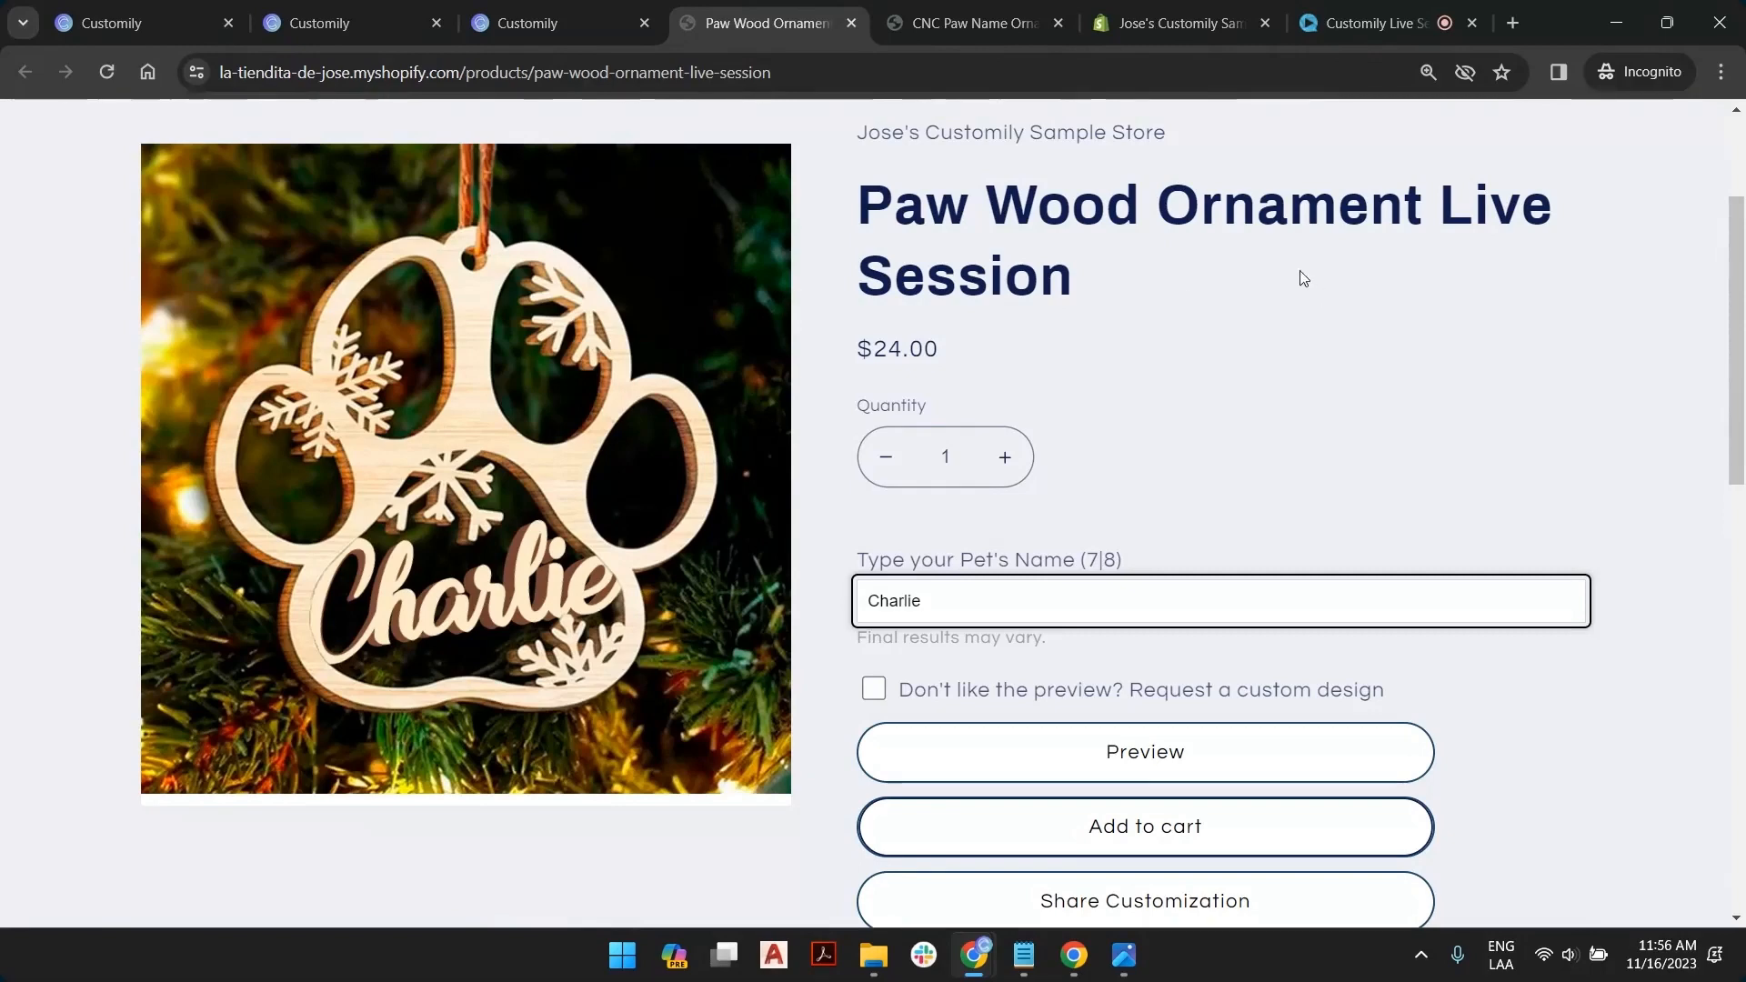
click(872, 561)
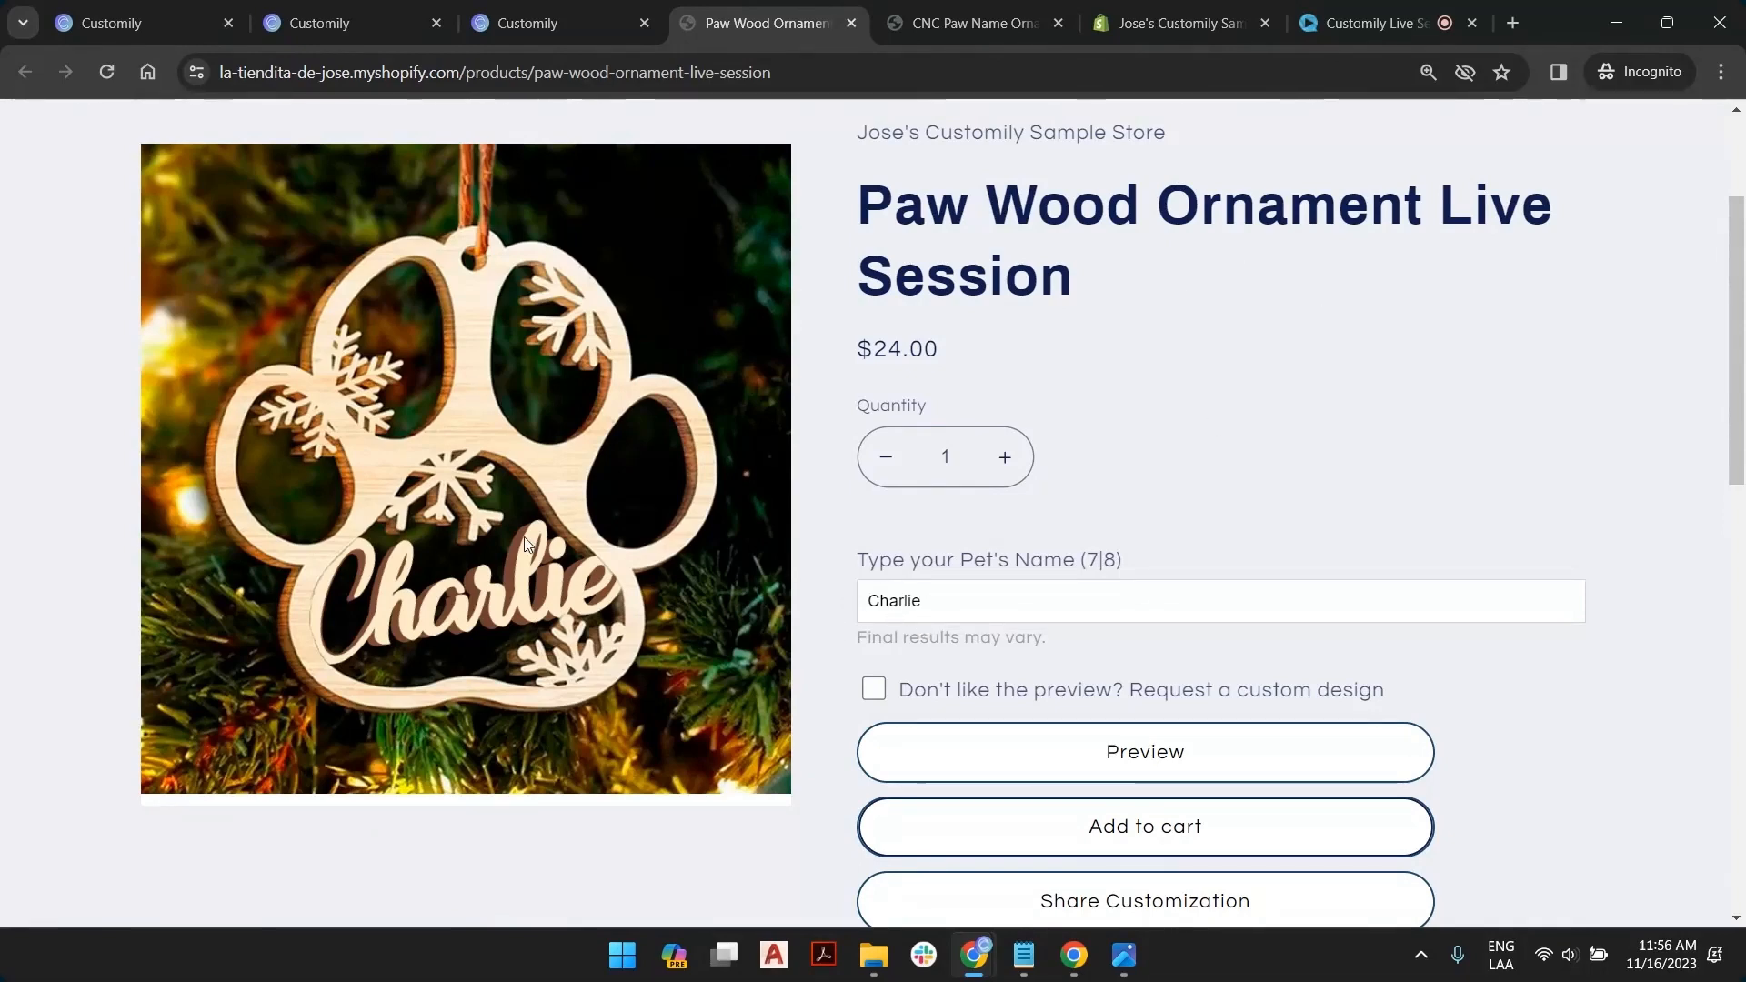
click(1156, 751)
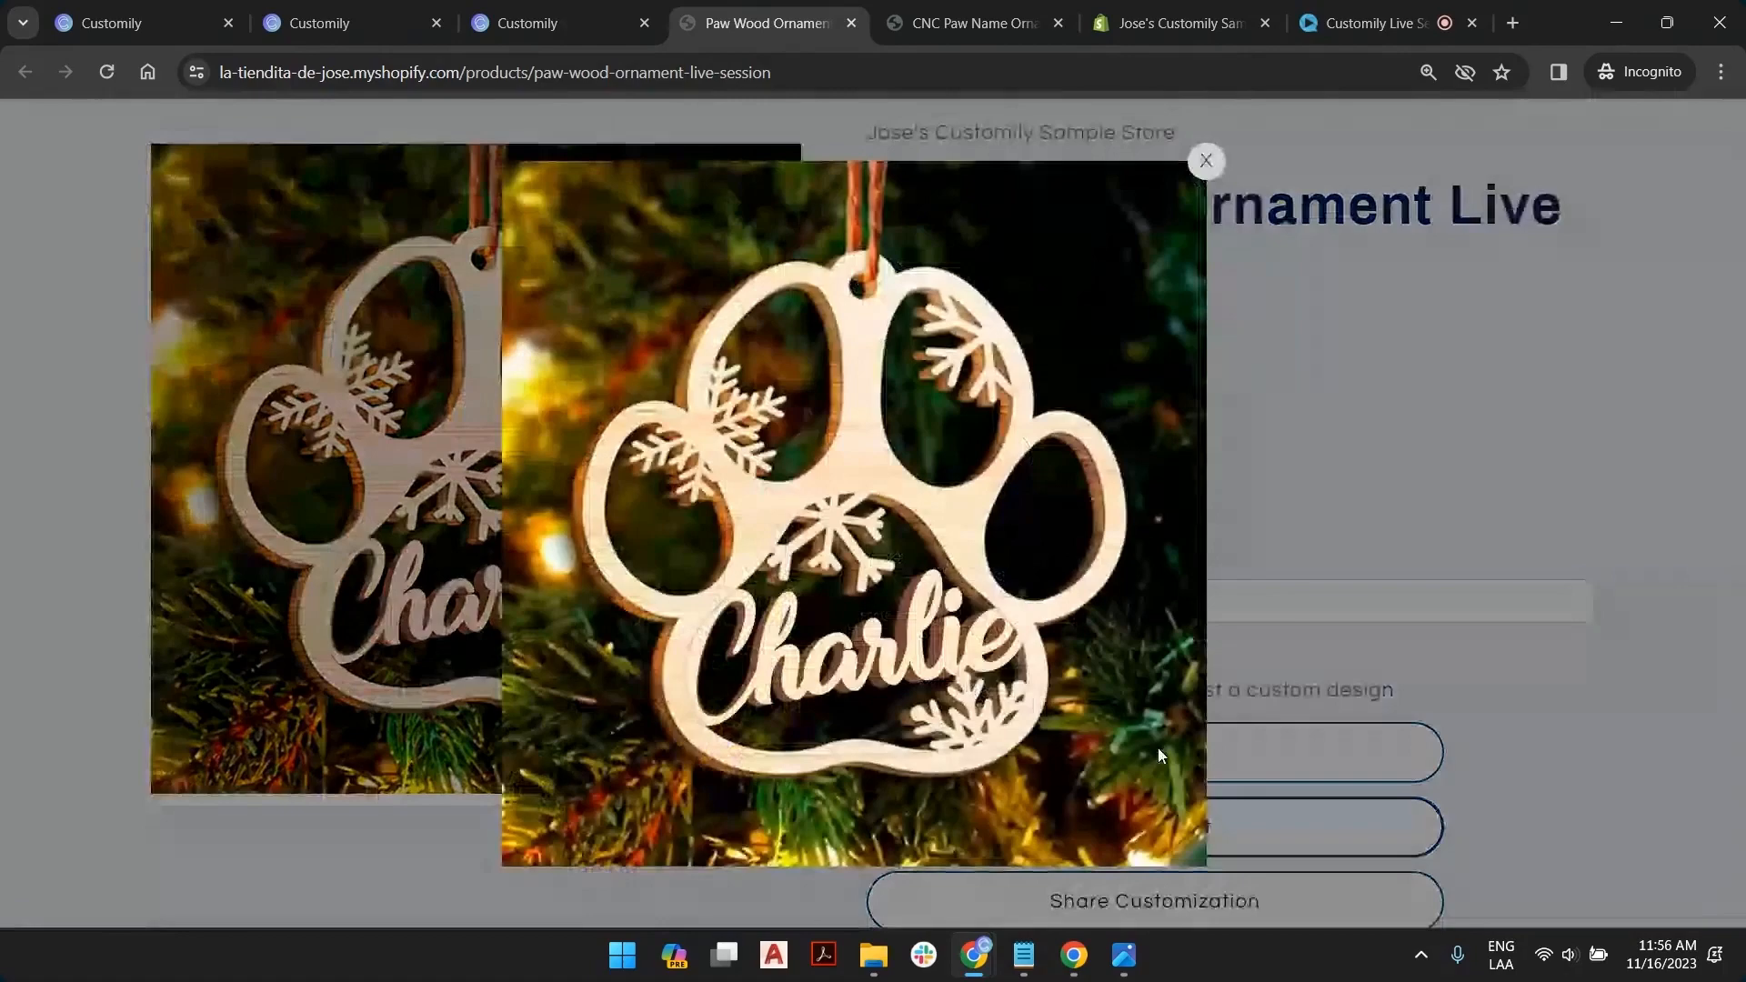
Save the ornament preview image as listing2.png in the LIVE SESSIONS 11-16 folder and close the preview
right_click(846, 429)
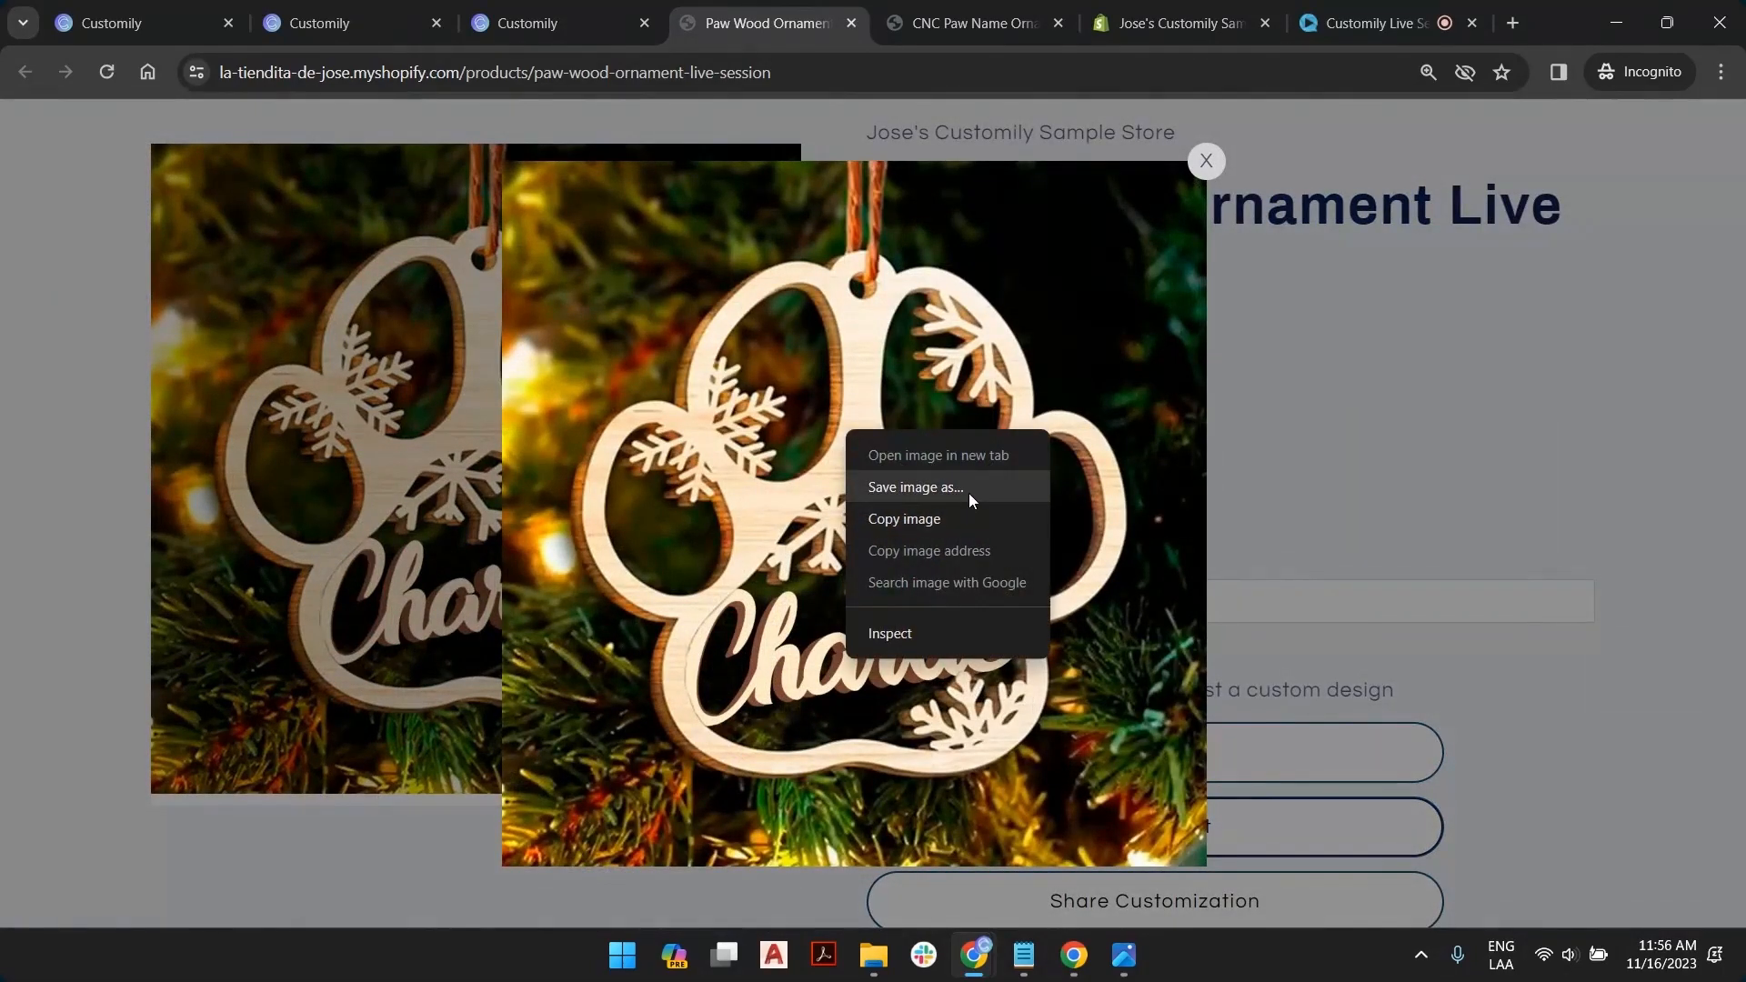
click(956, 489)
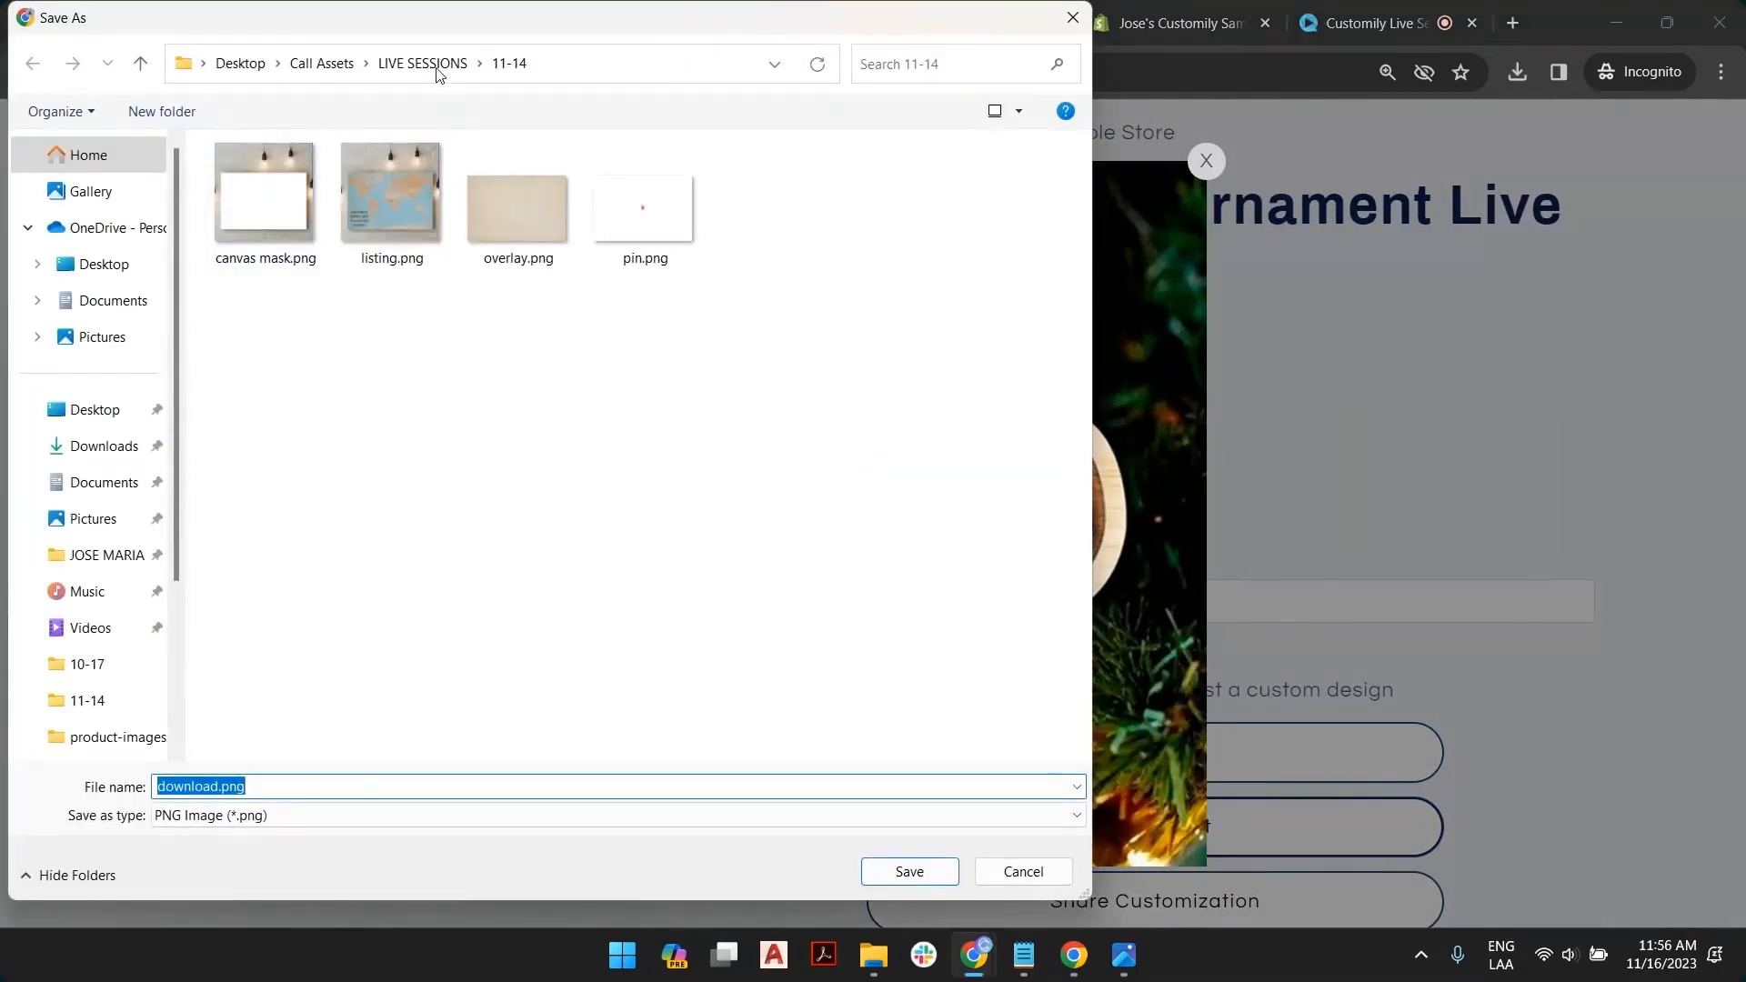
click(437, 71)
double_click(265, 228)
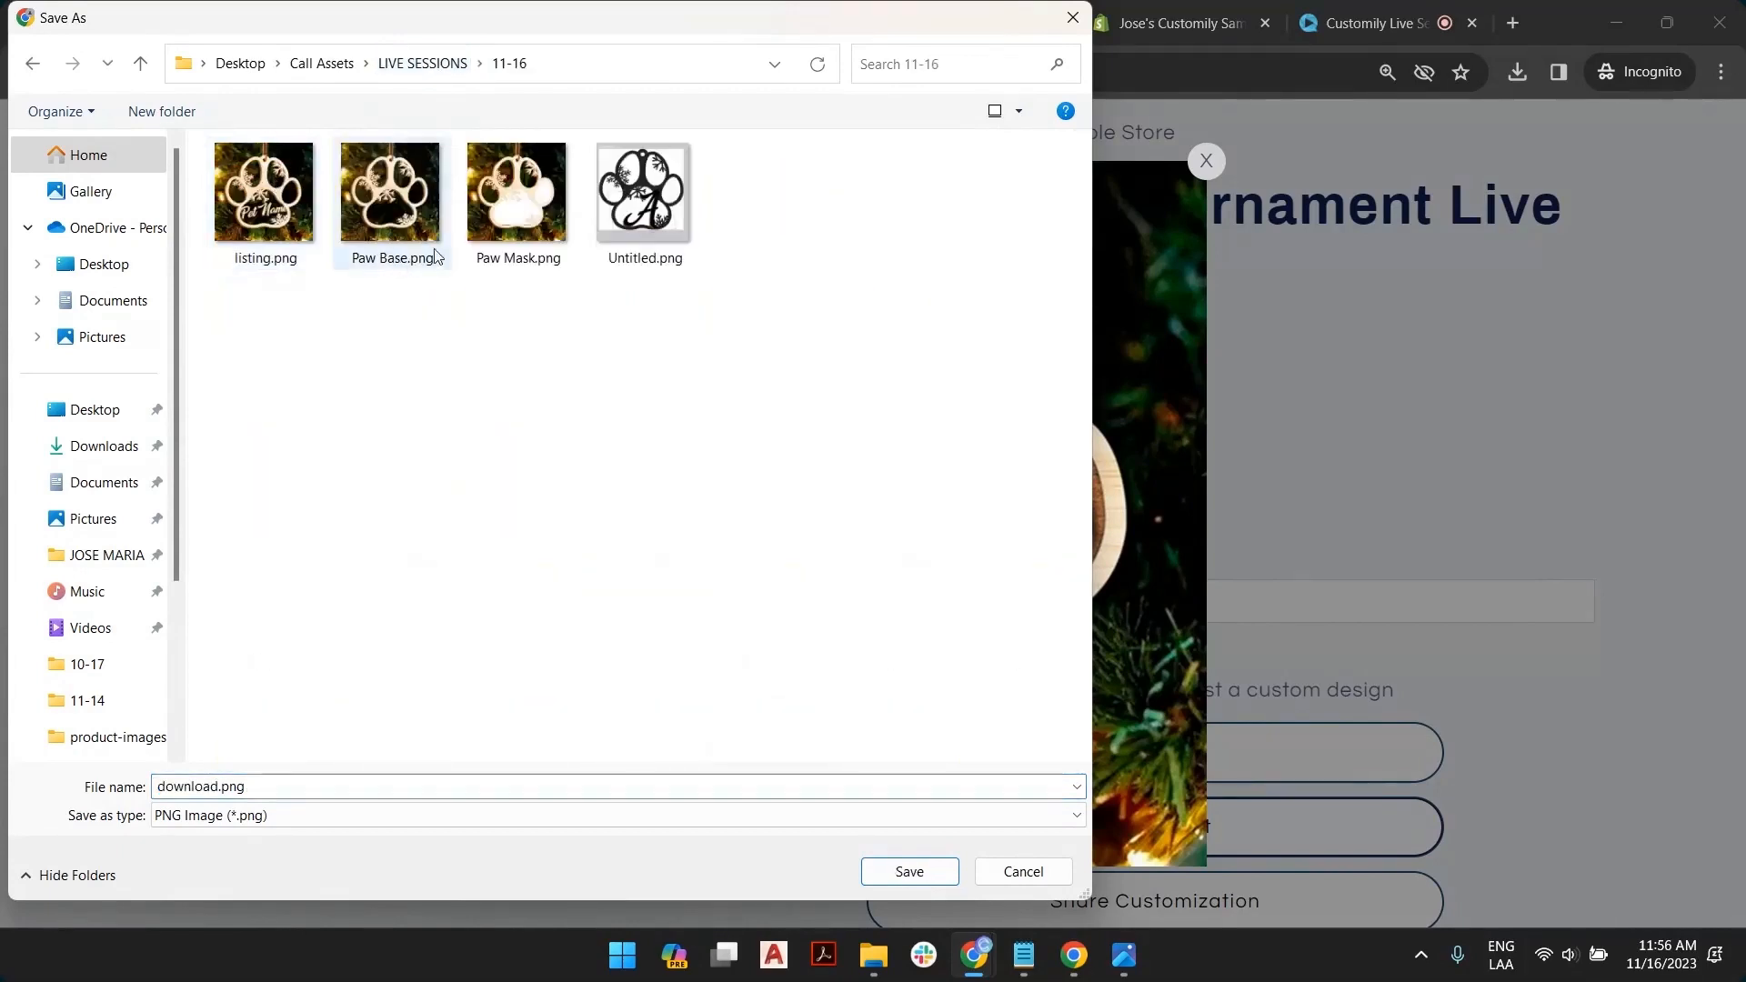
click(264, 227)
click(193, 787)
click(194, 788)
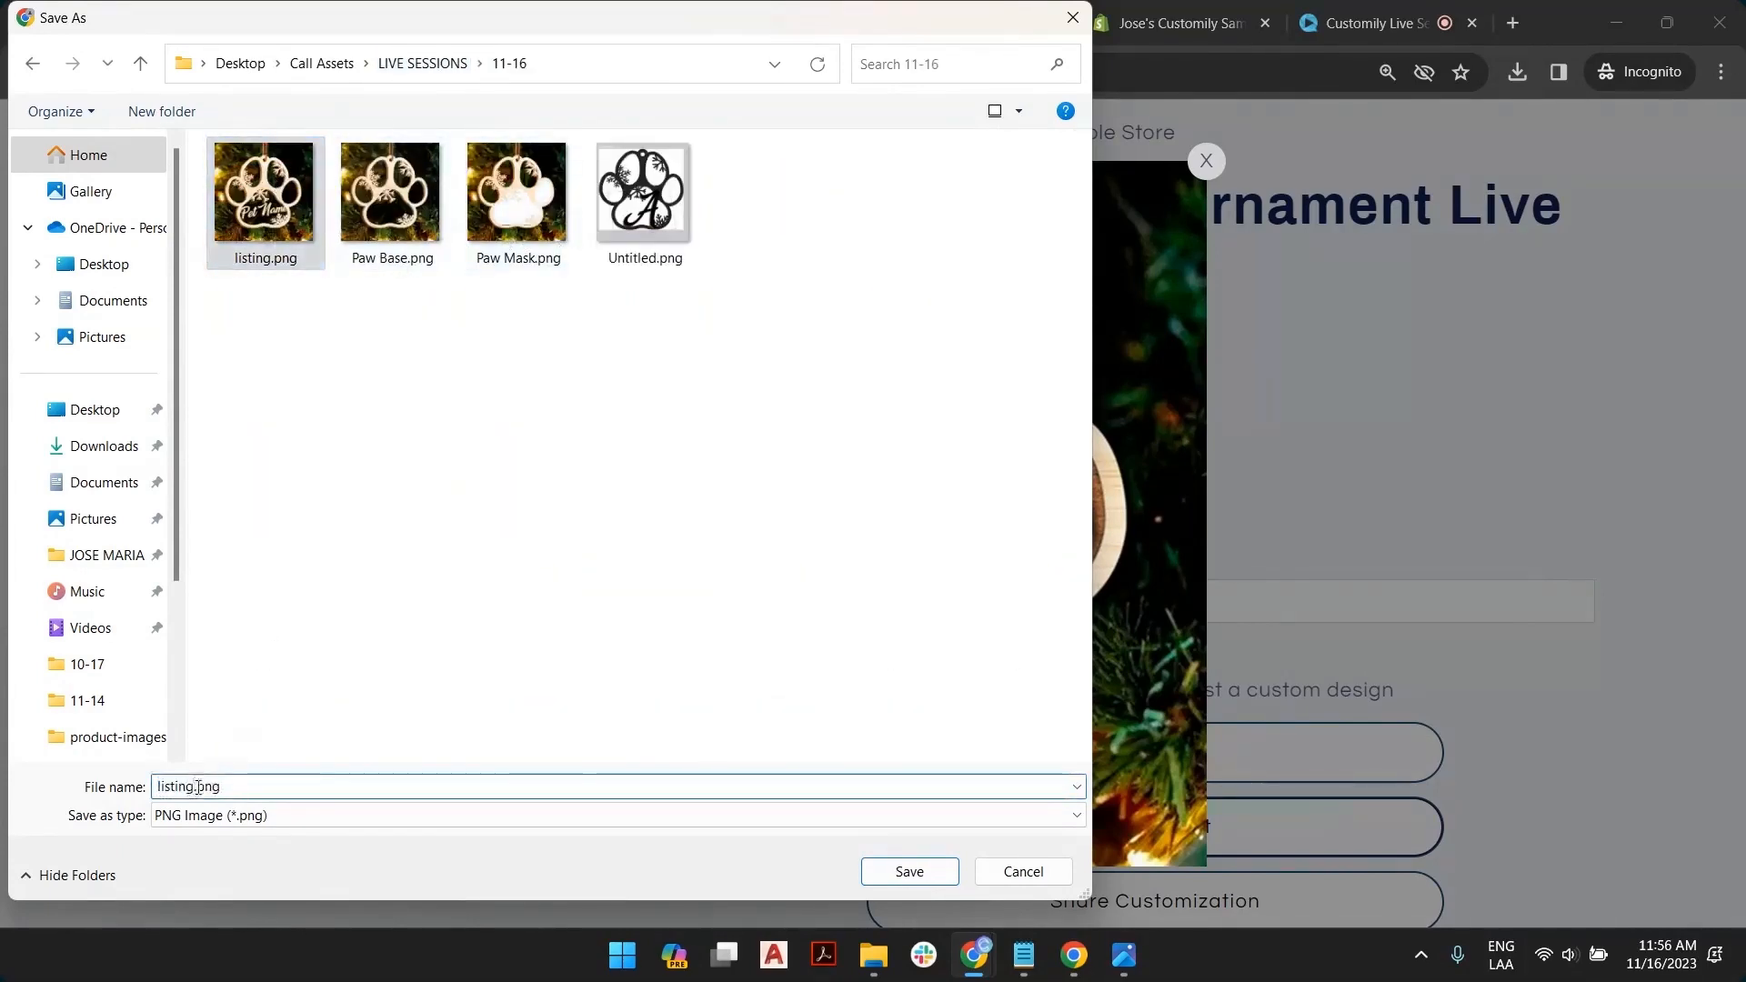
click(908, 871)
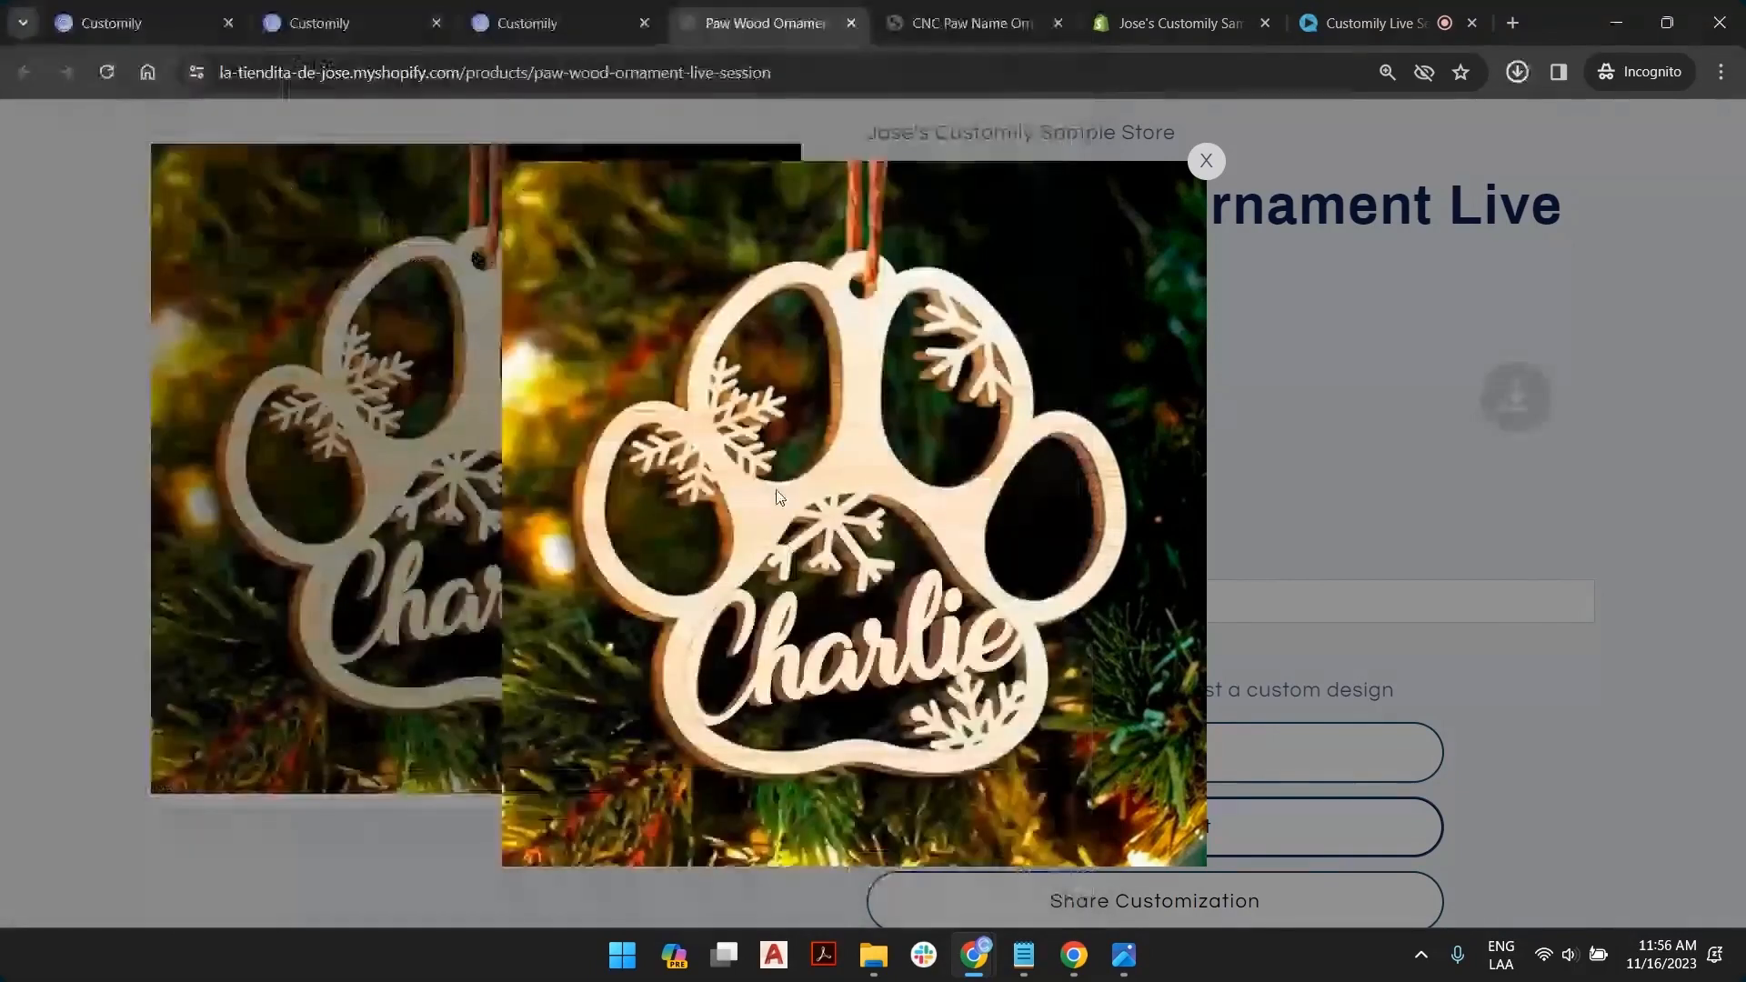
click(1530, 74)
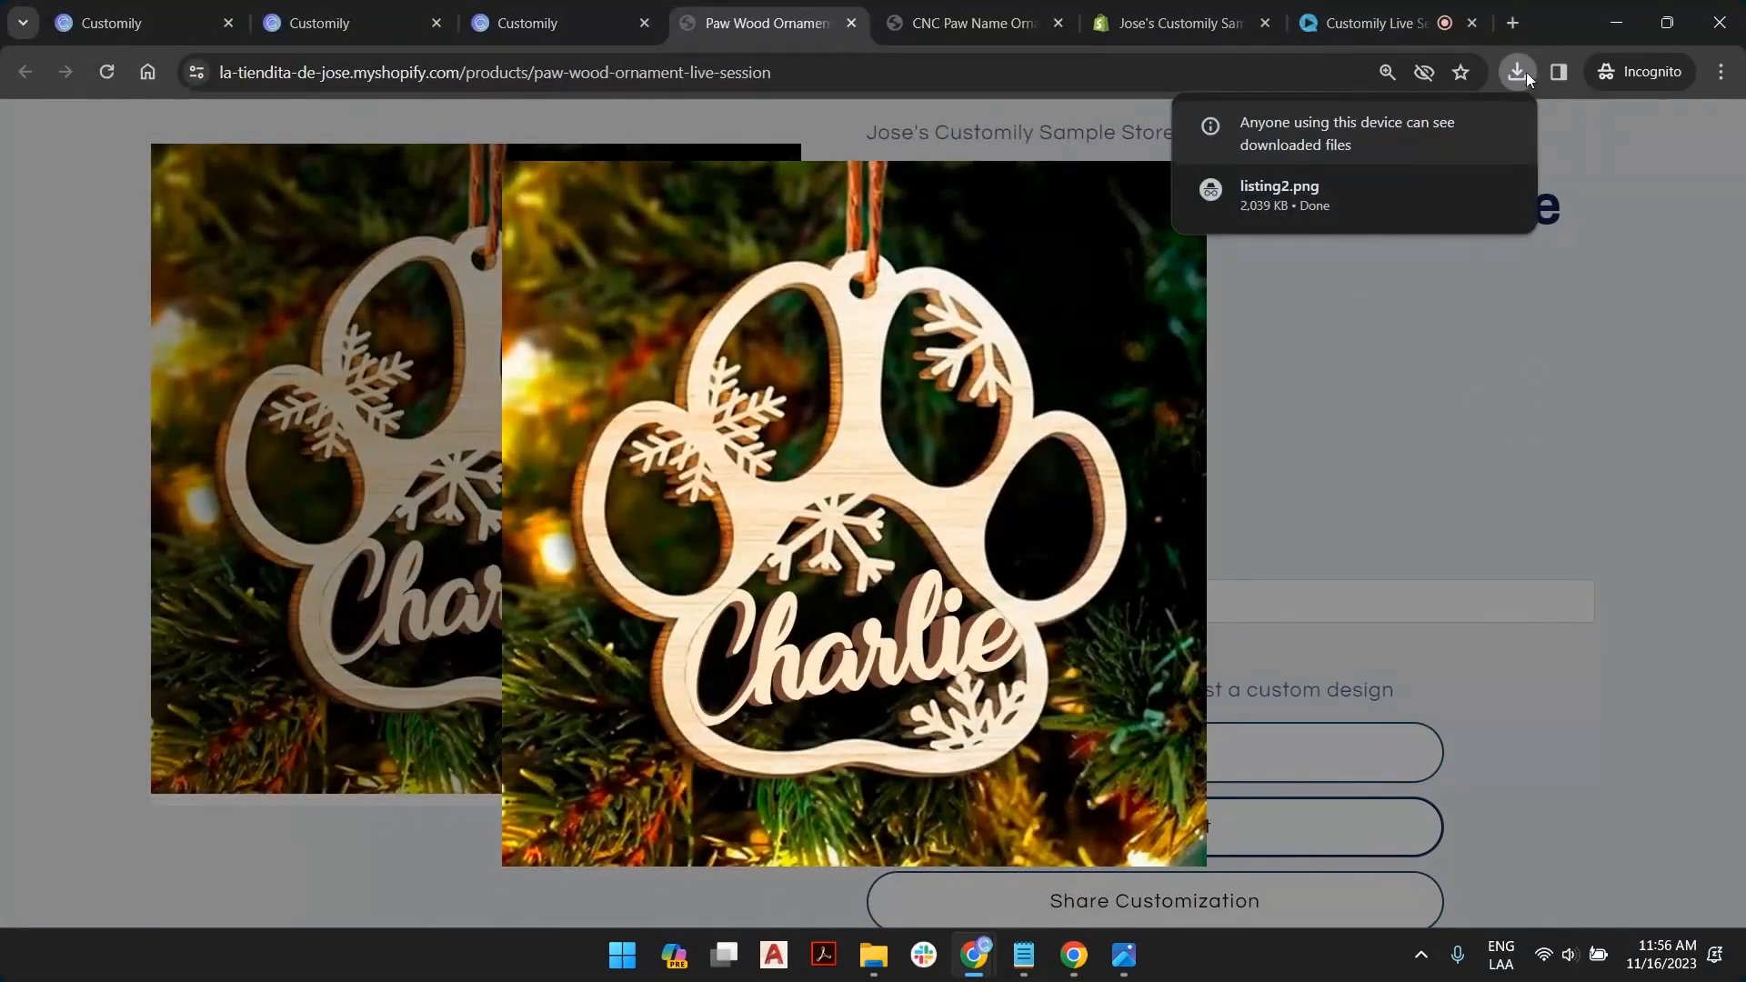
click(1353, 379)
Switch to Shopify admin, add the saved "Charlie" image to the product's media and make it the first image
click(1114, 30)
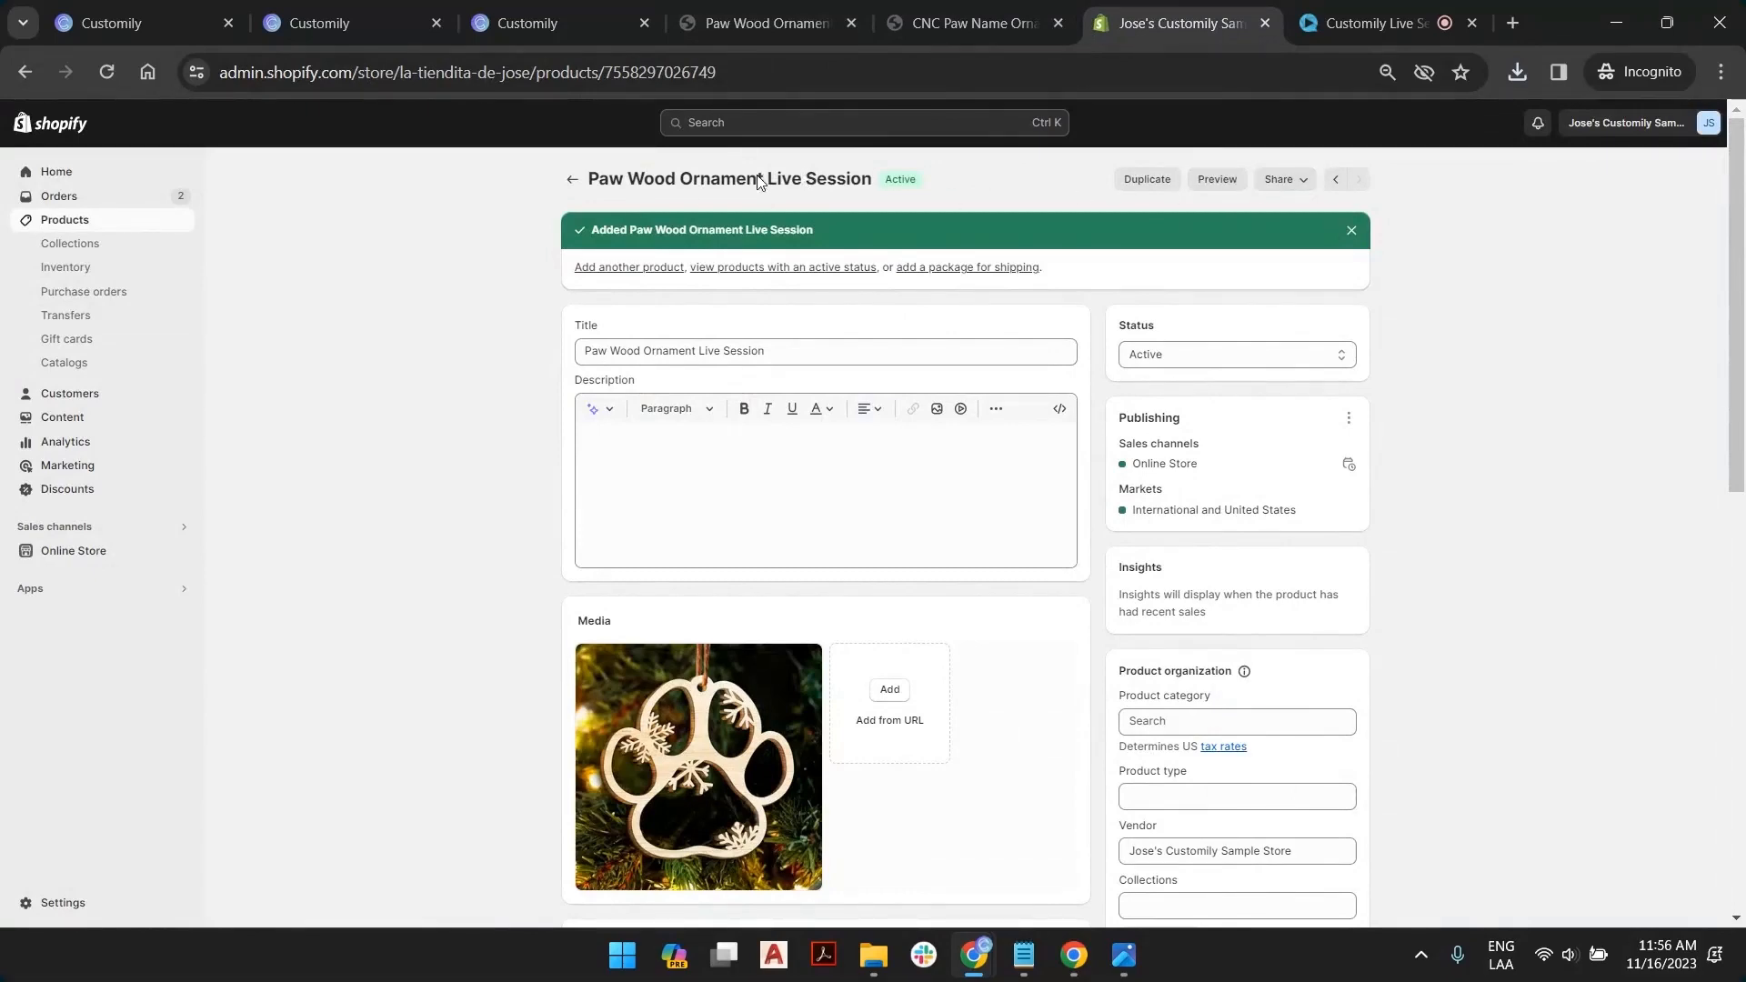
click(889, 690)
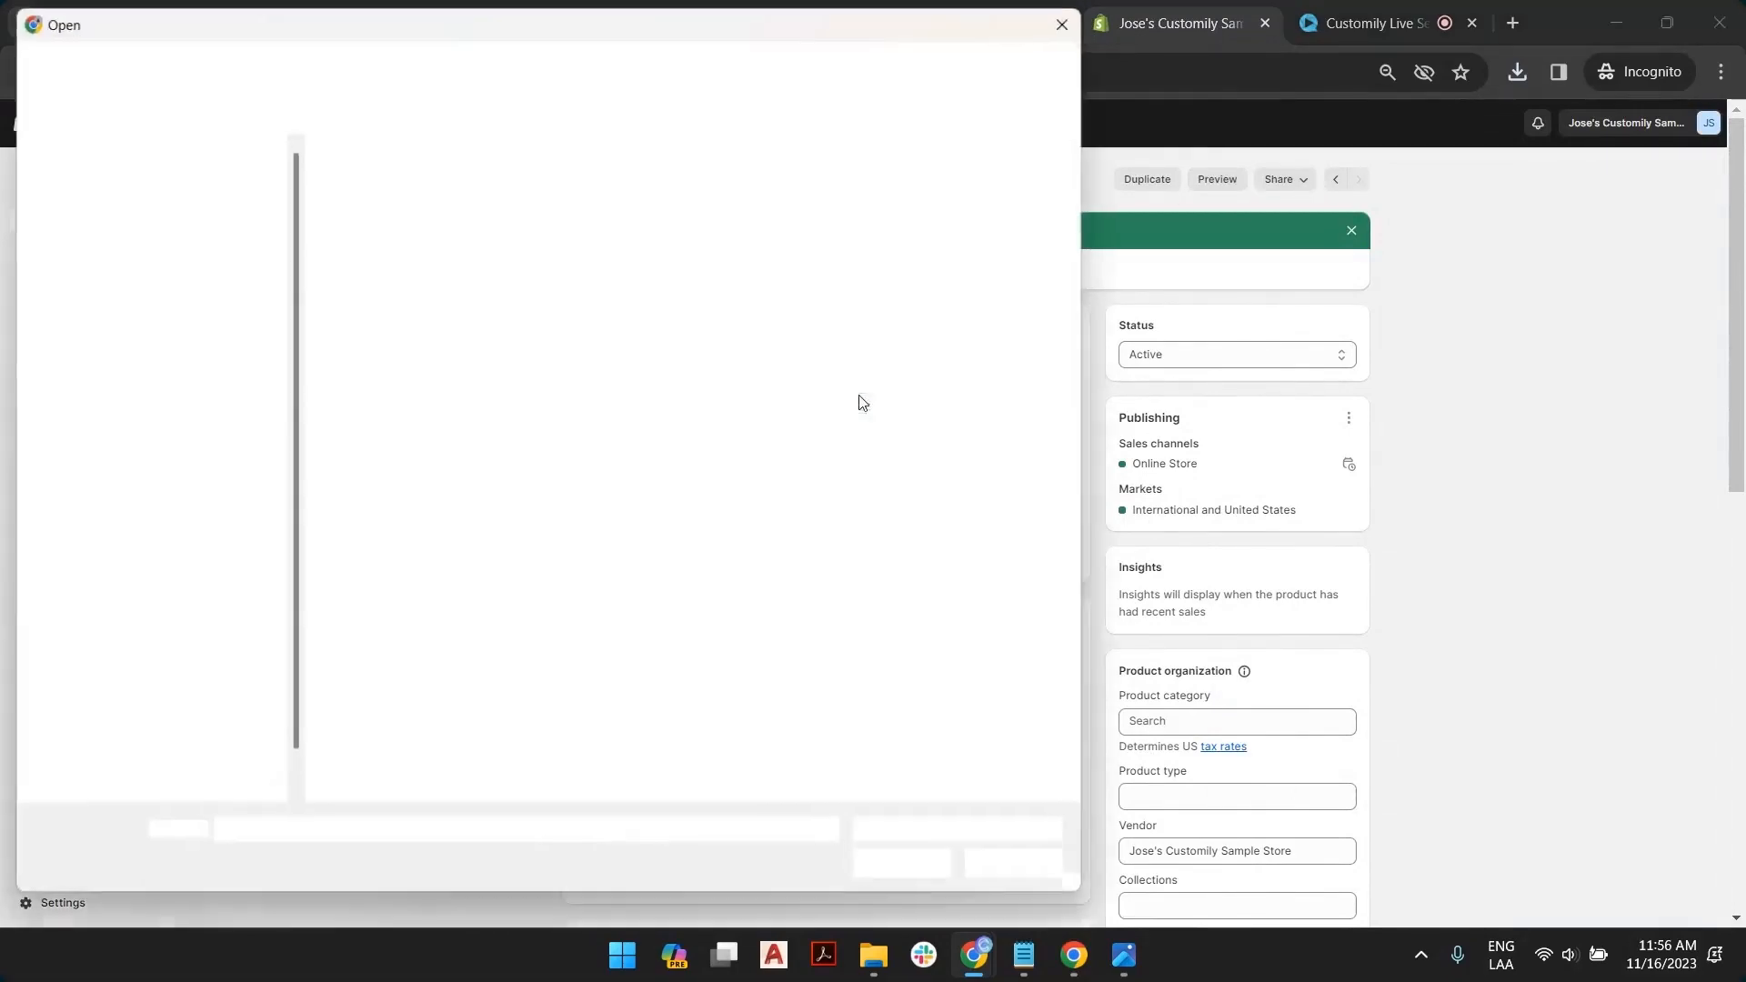
double_click(508, 195)
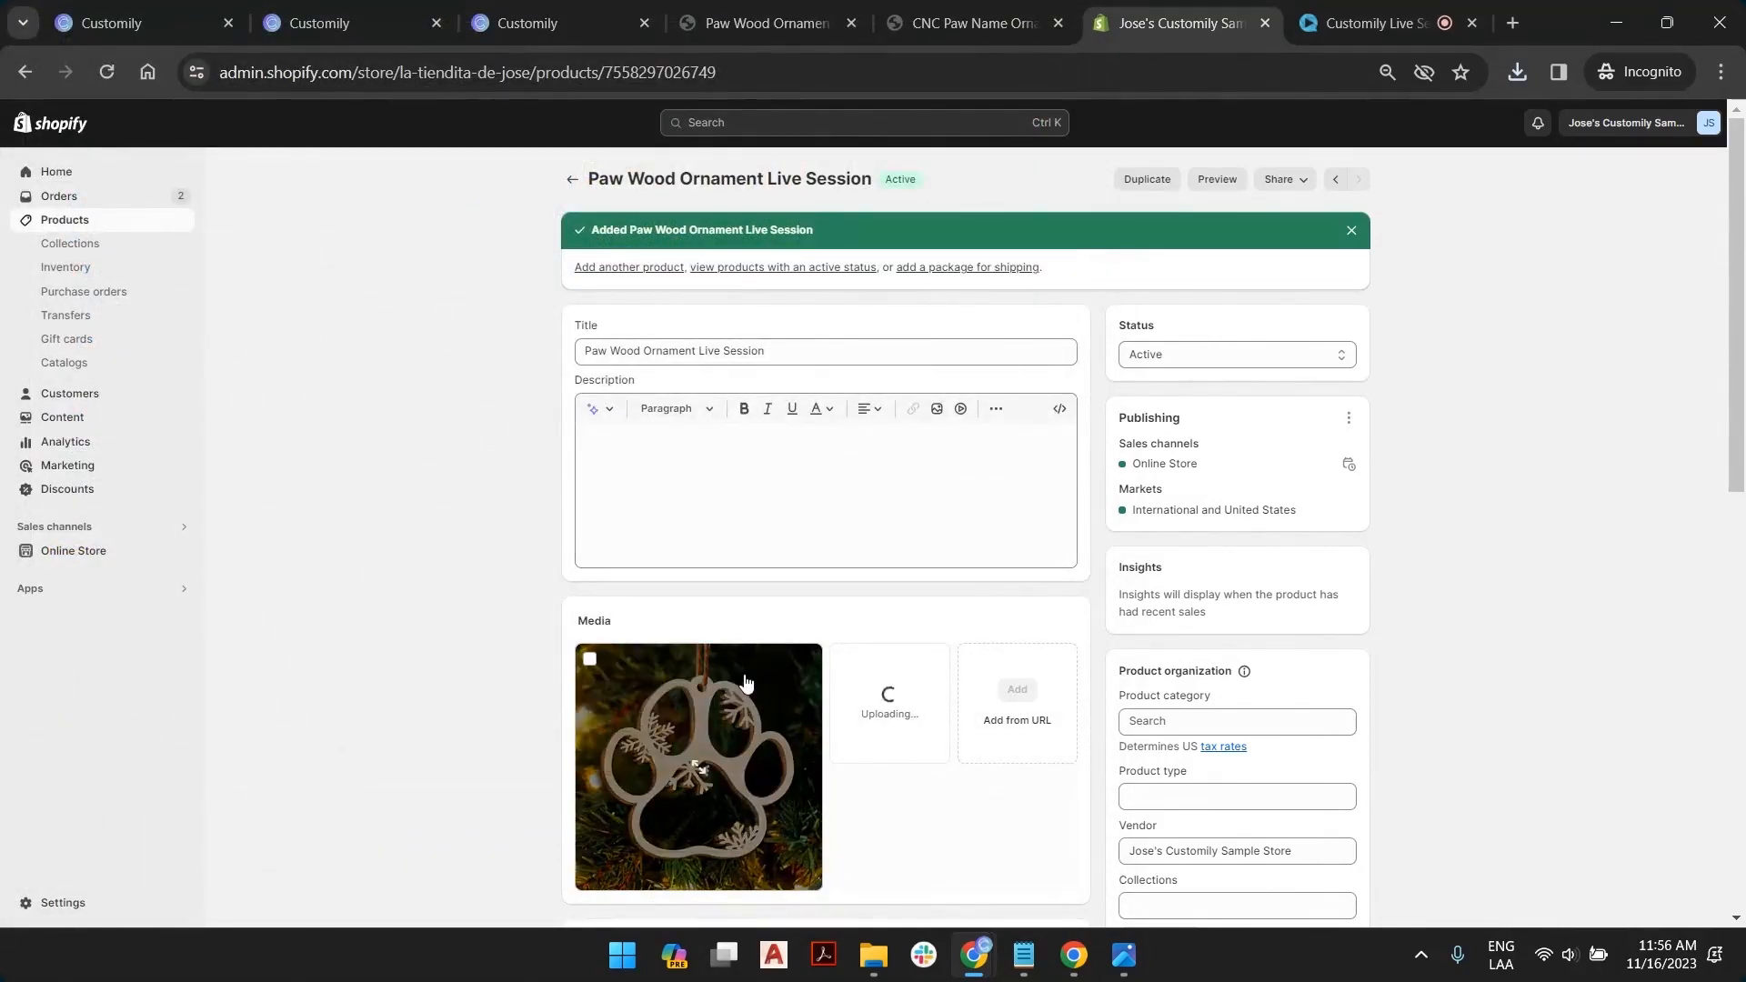
drag(760, 672, 950, 691)
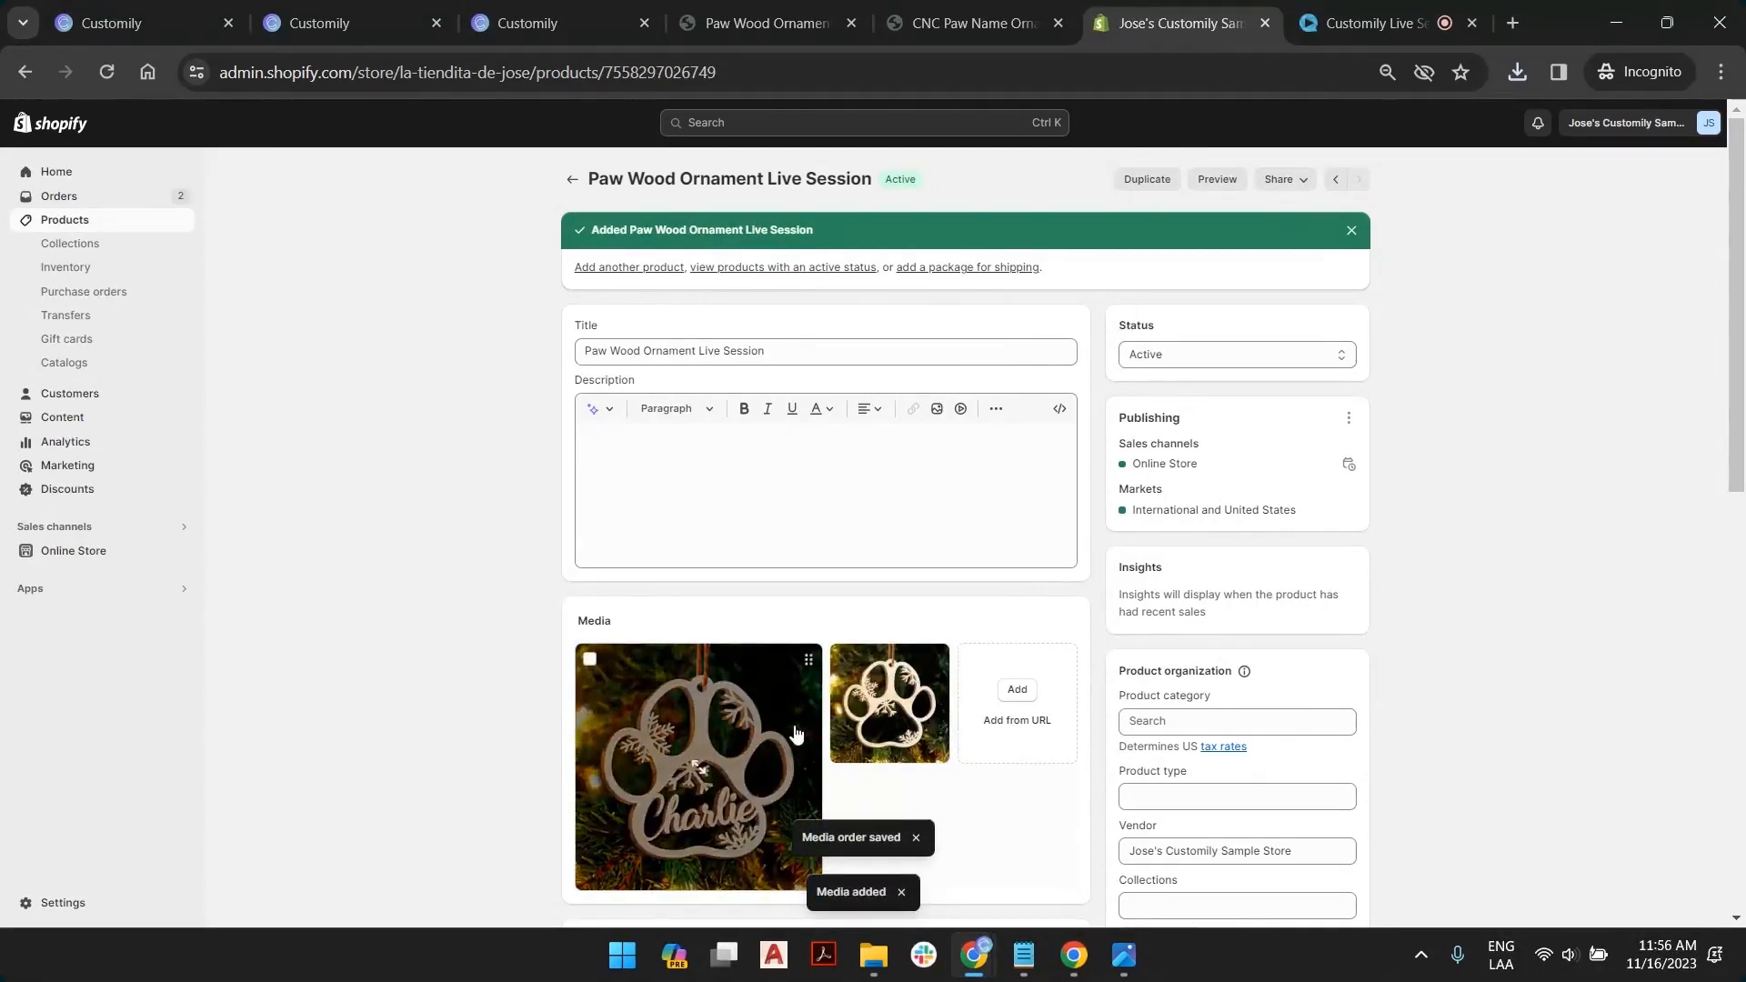
Reload the store's product page and view the second gallery image, the ornament without a name
click(766, 24)
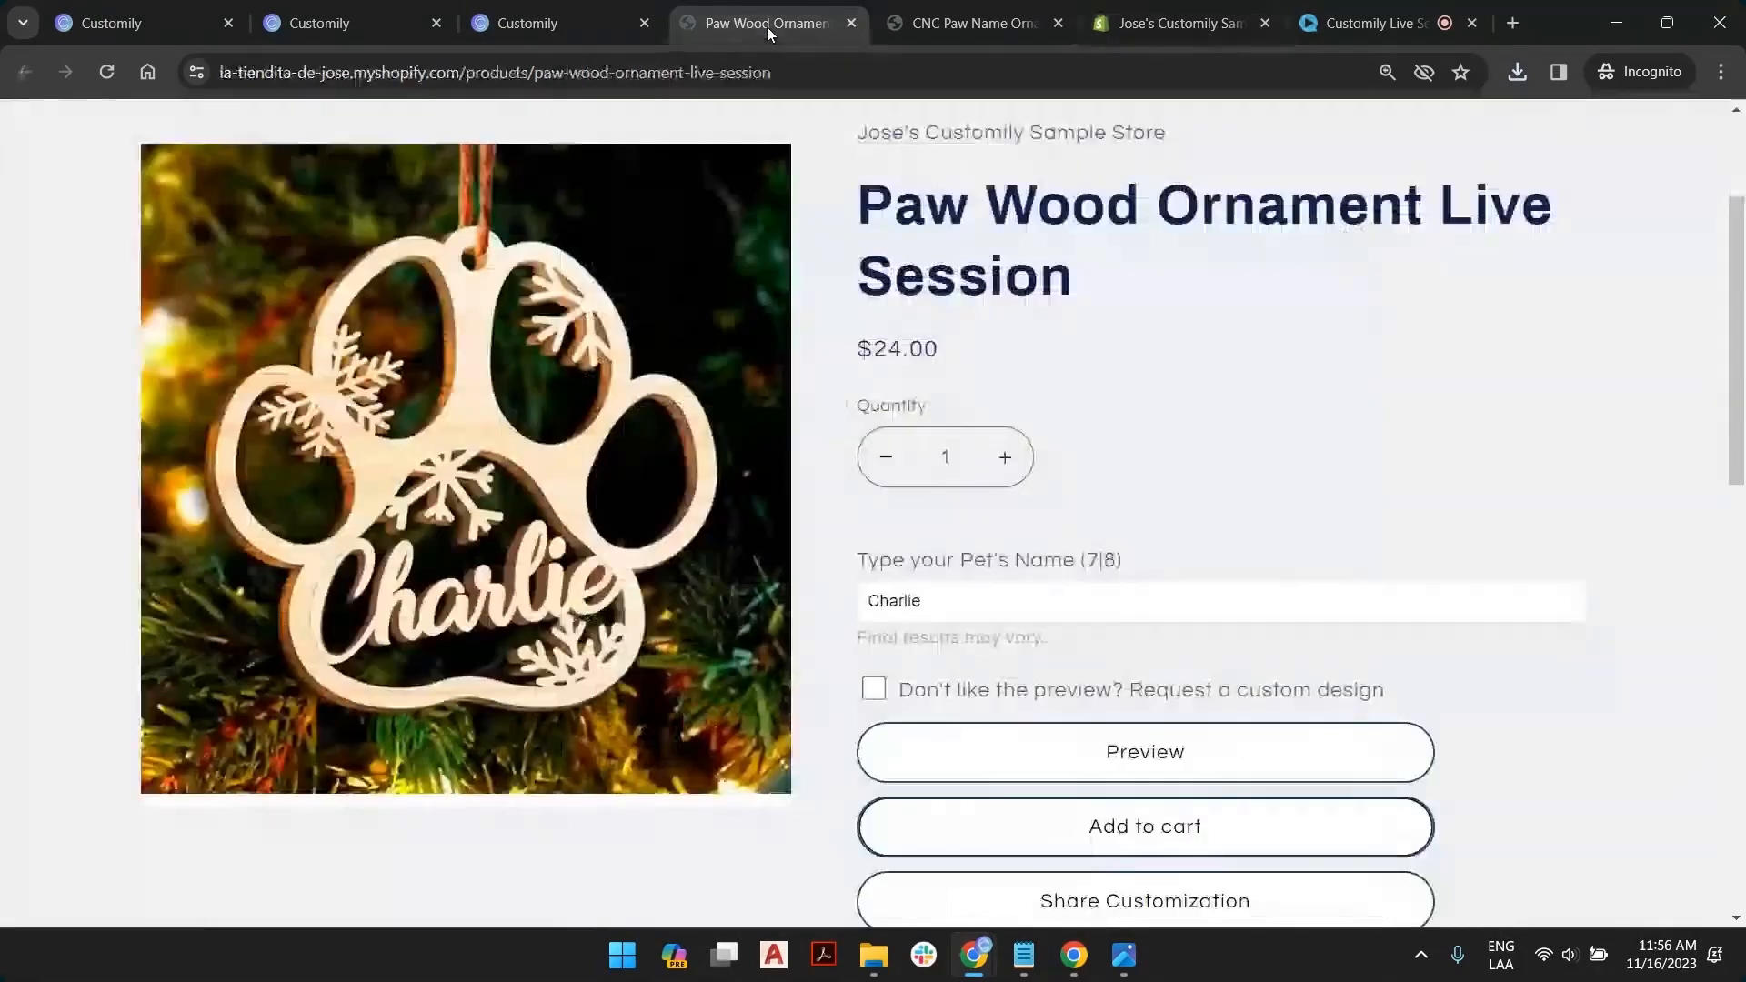
click(117, 75)
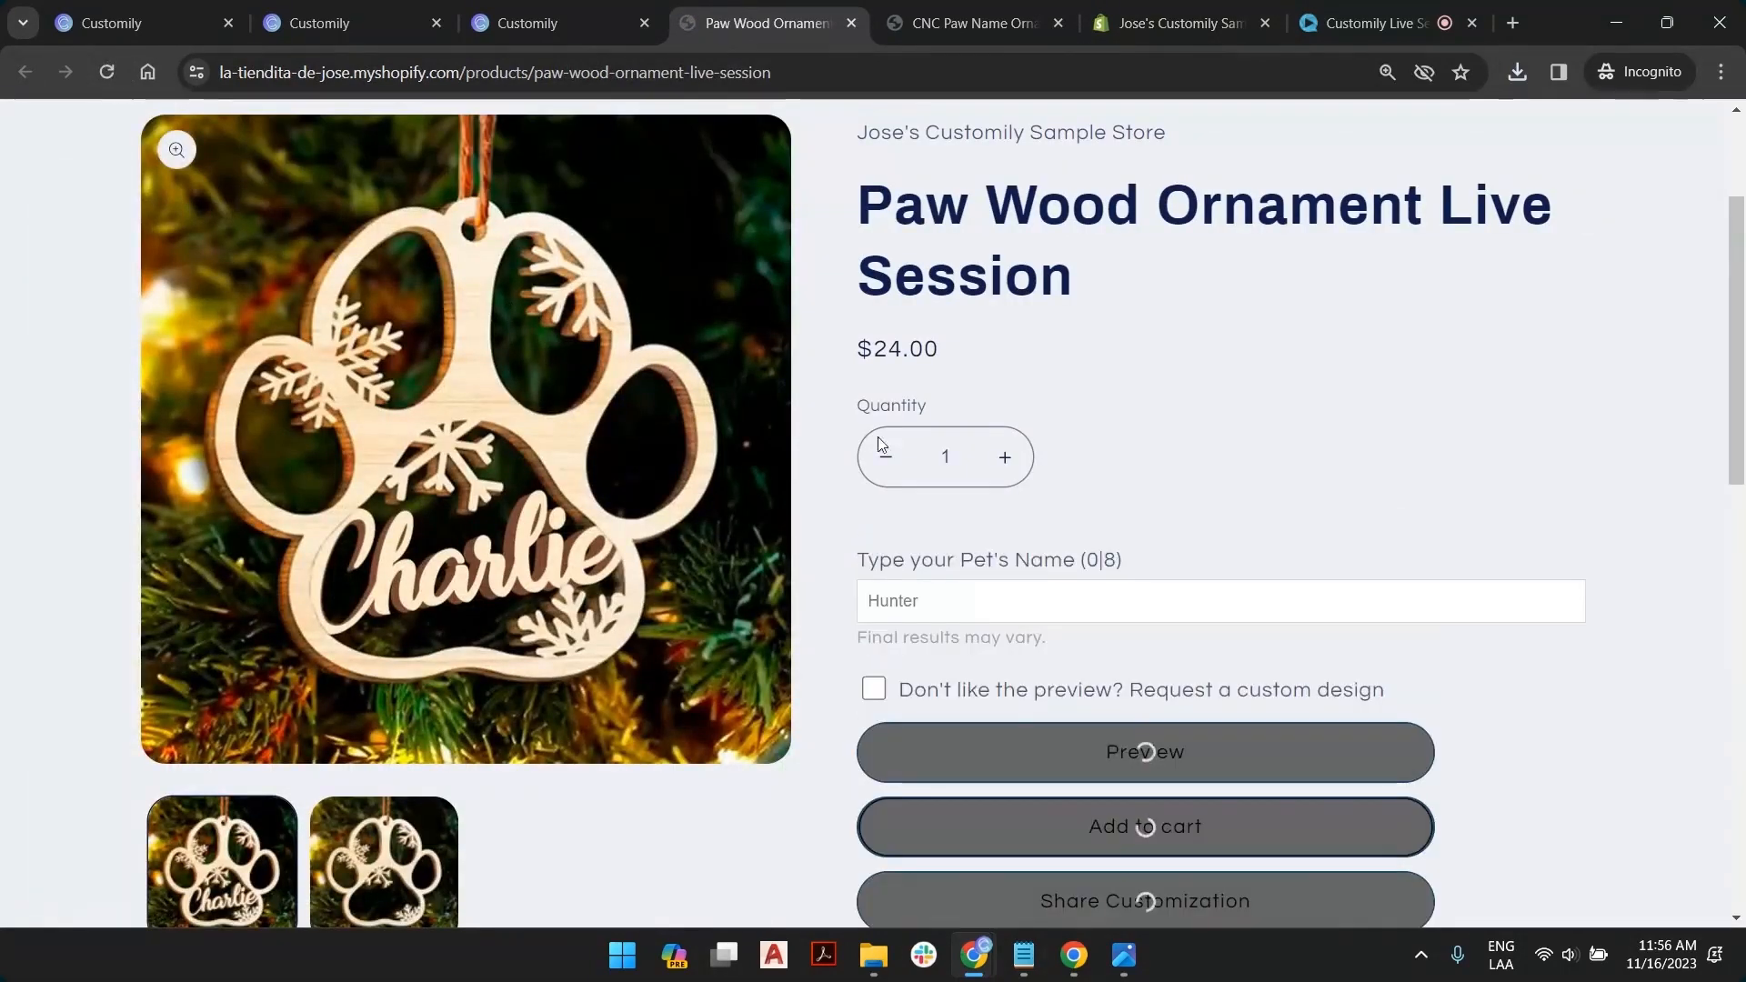
click(375, 879)
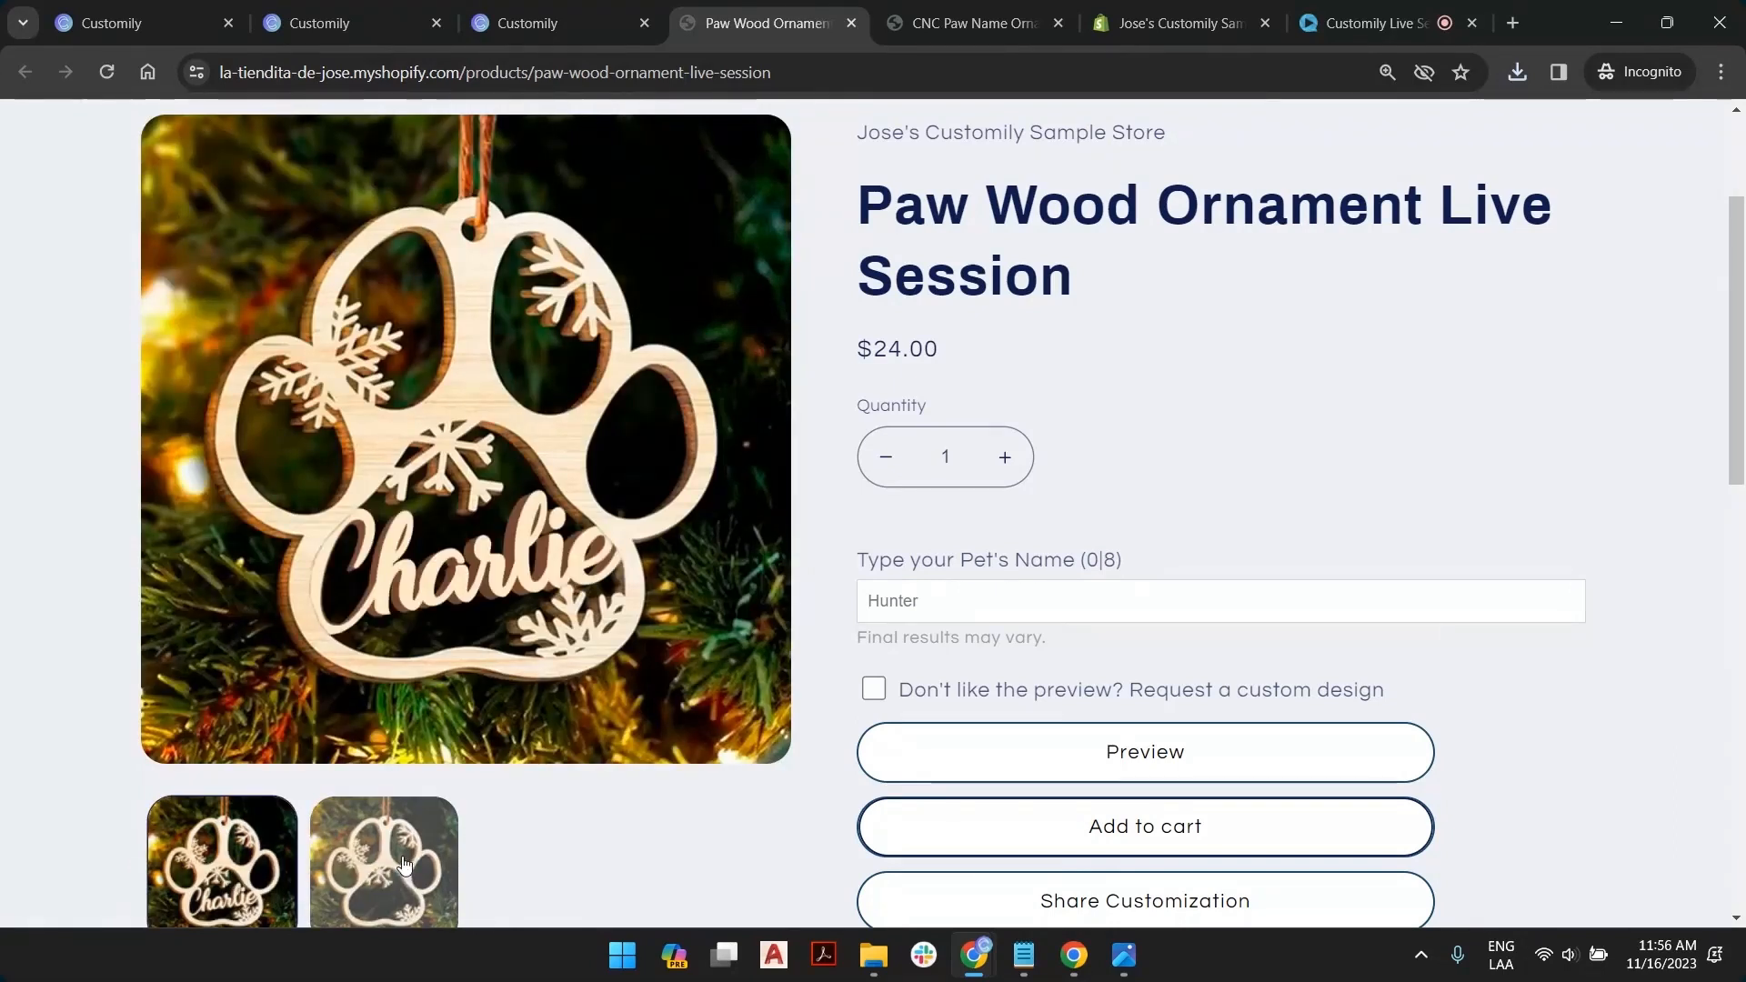
click(405, 864)
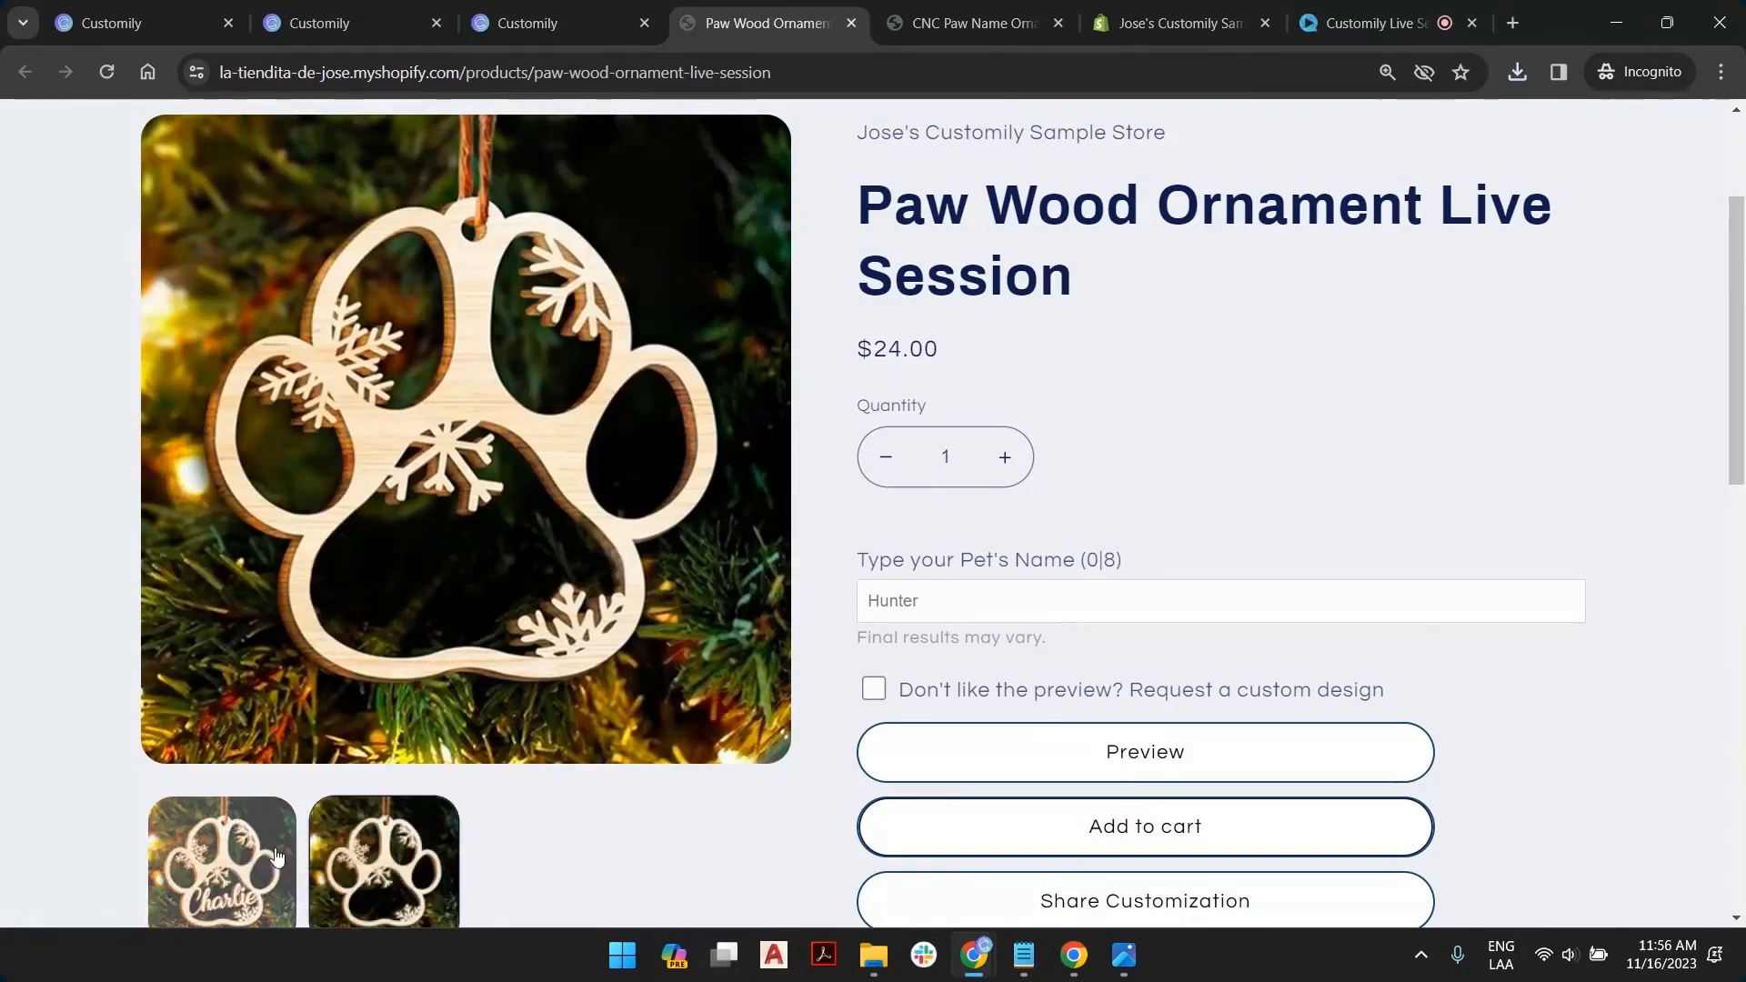
Preview the ornament with the pet's name left empty, close the preview and look over the product page
click(1132, 753)
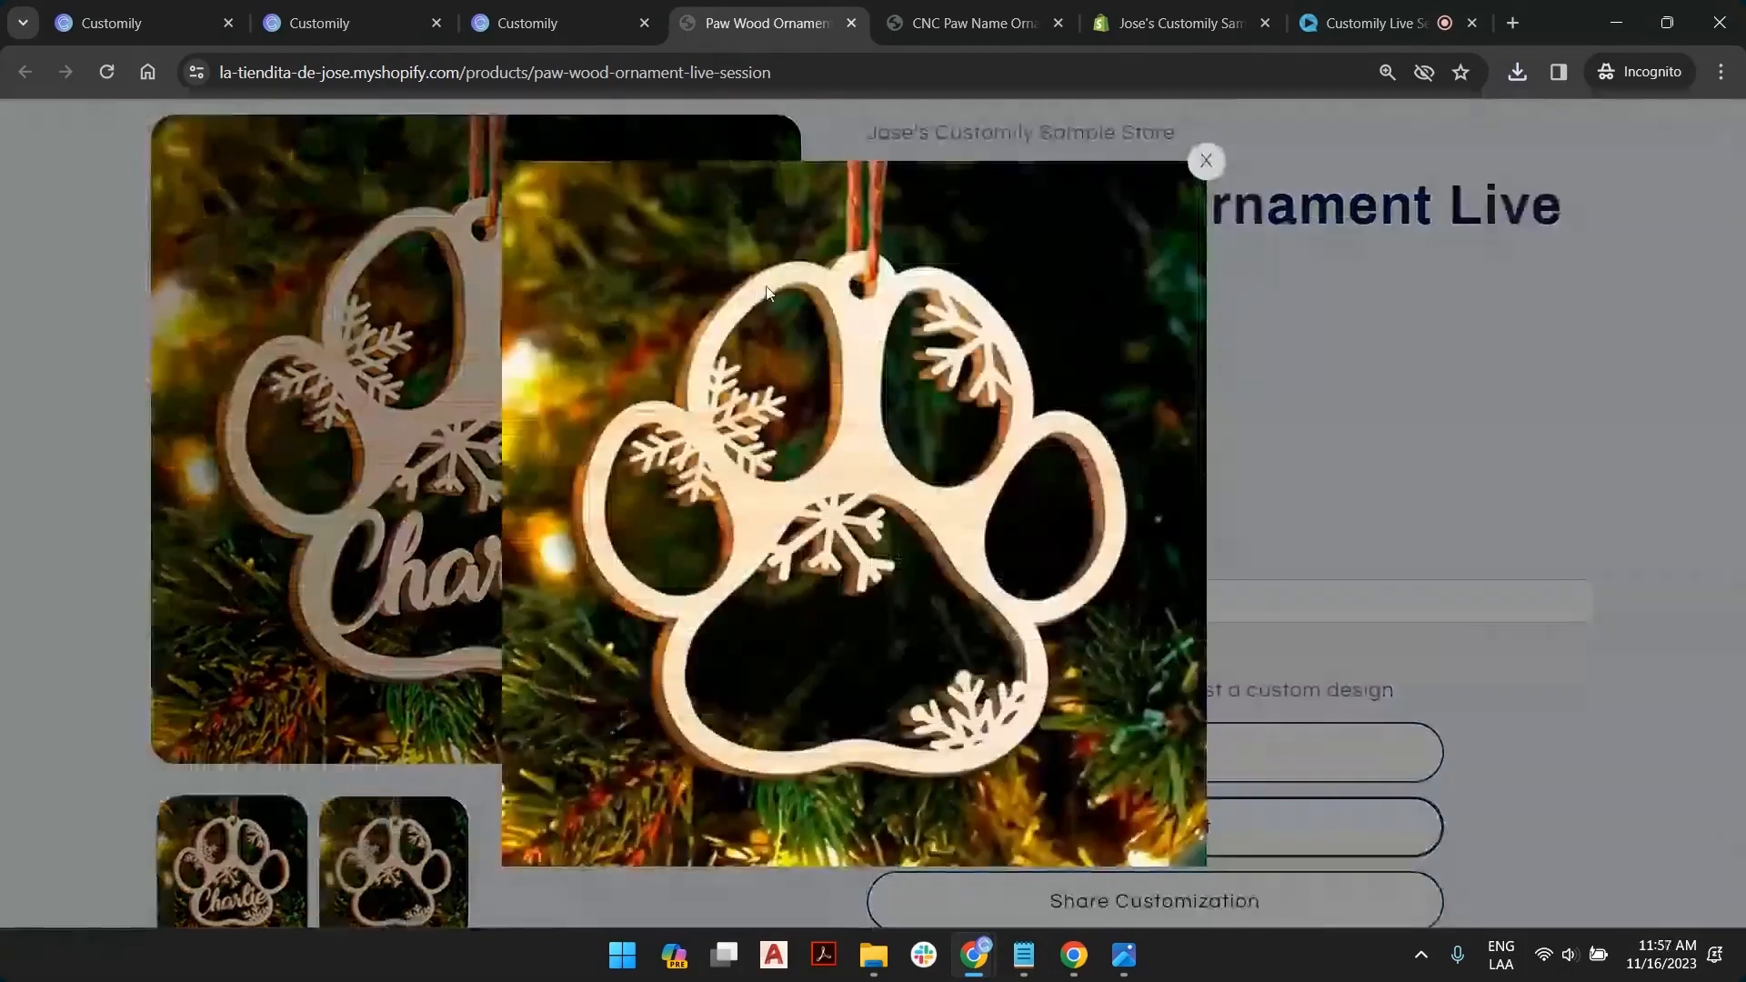
click(1206, 161)
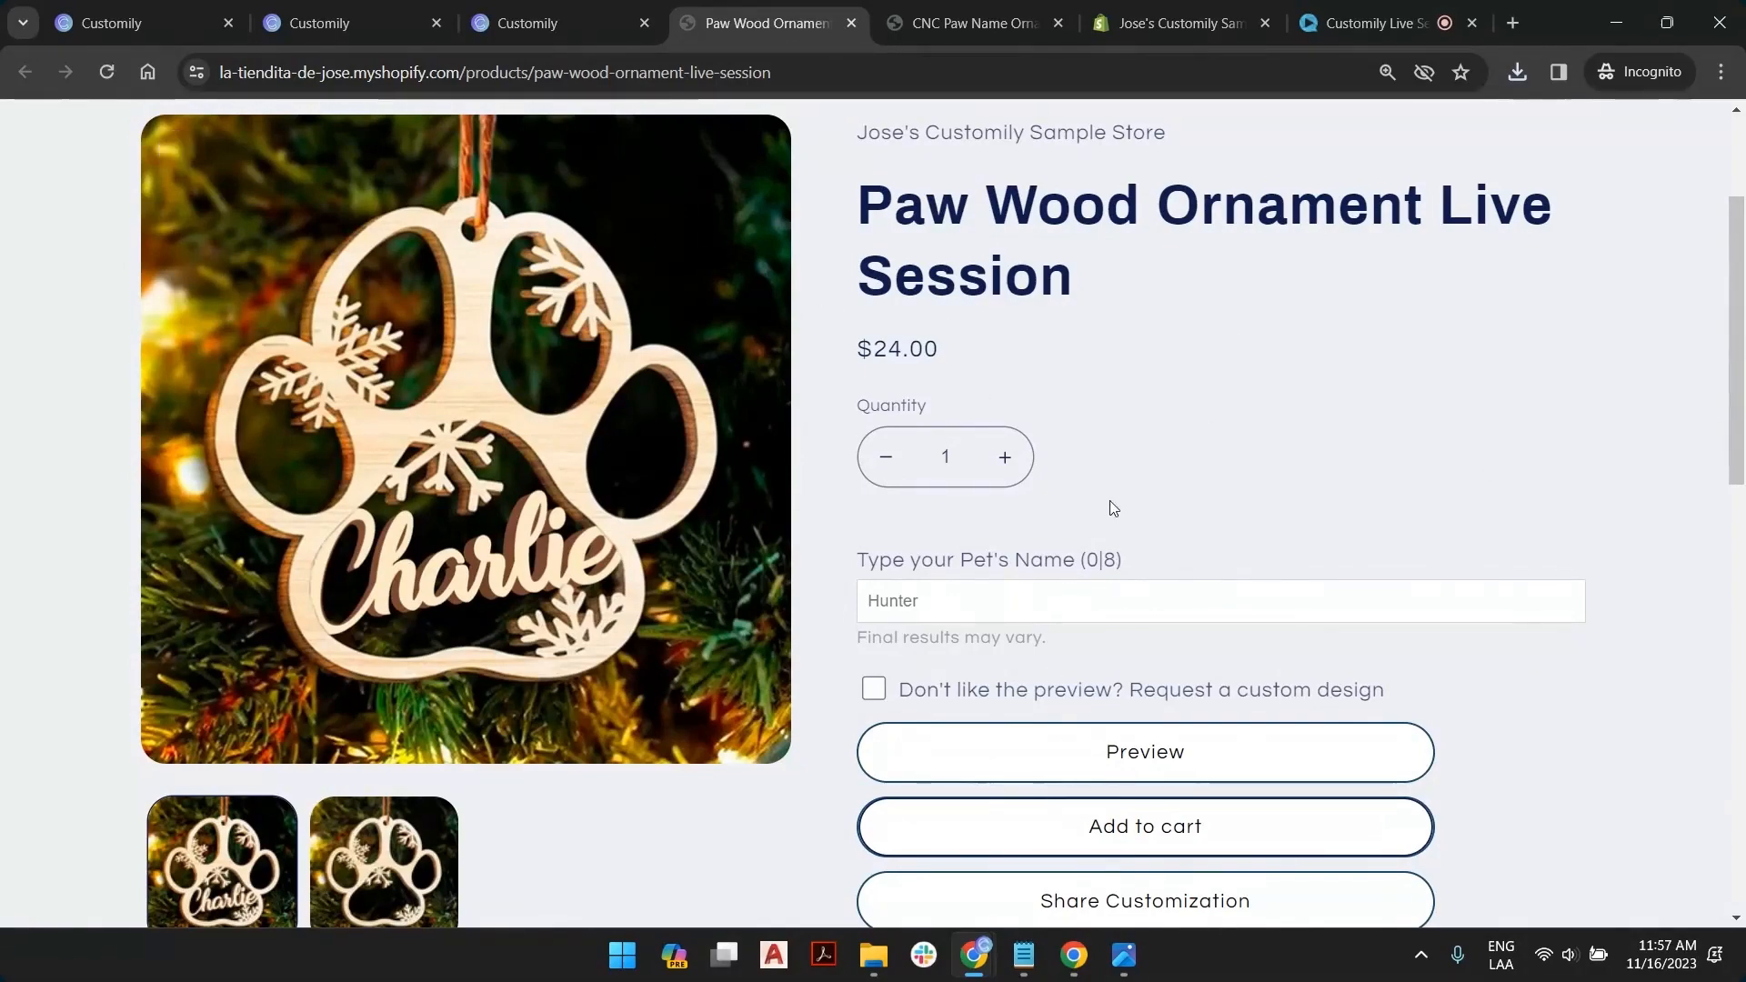
scroll(1110, 507, down, 3)
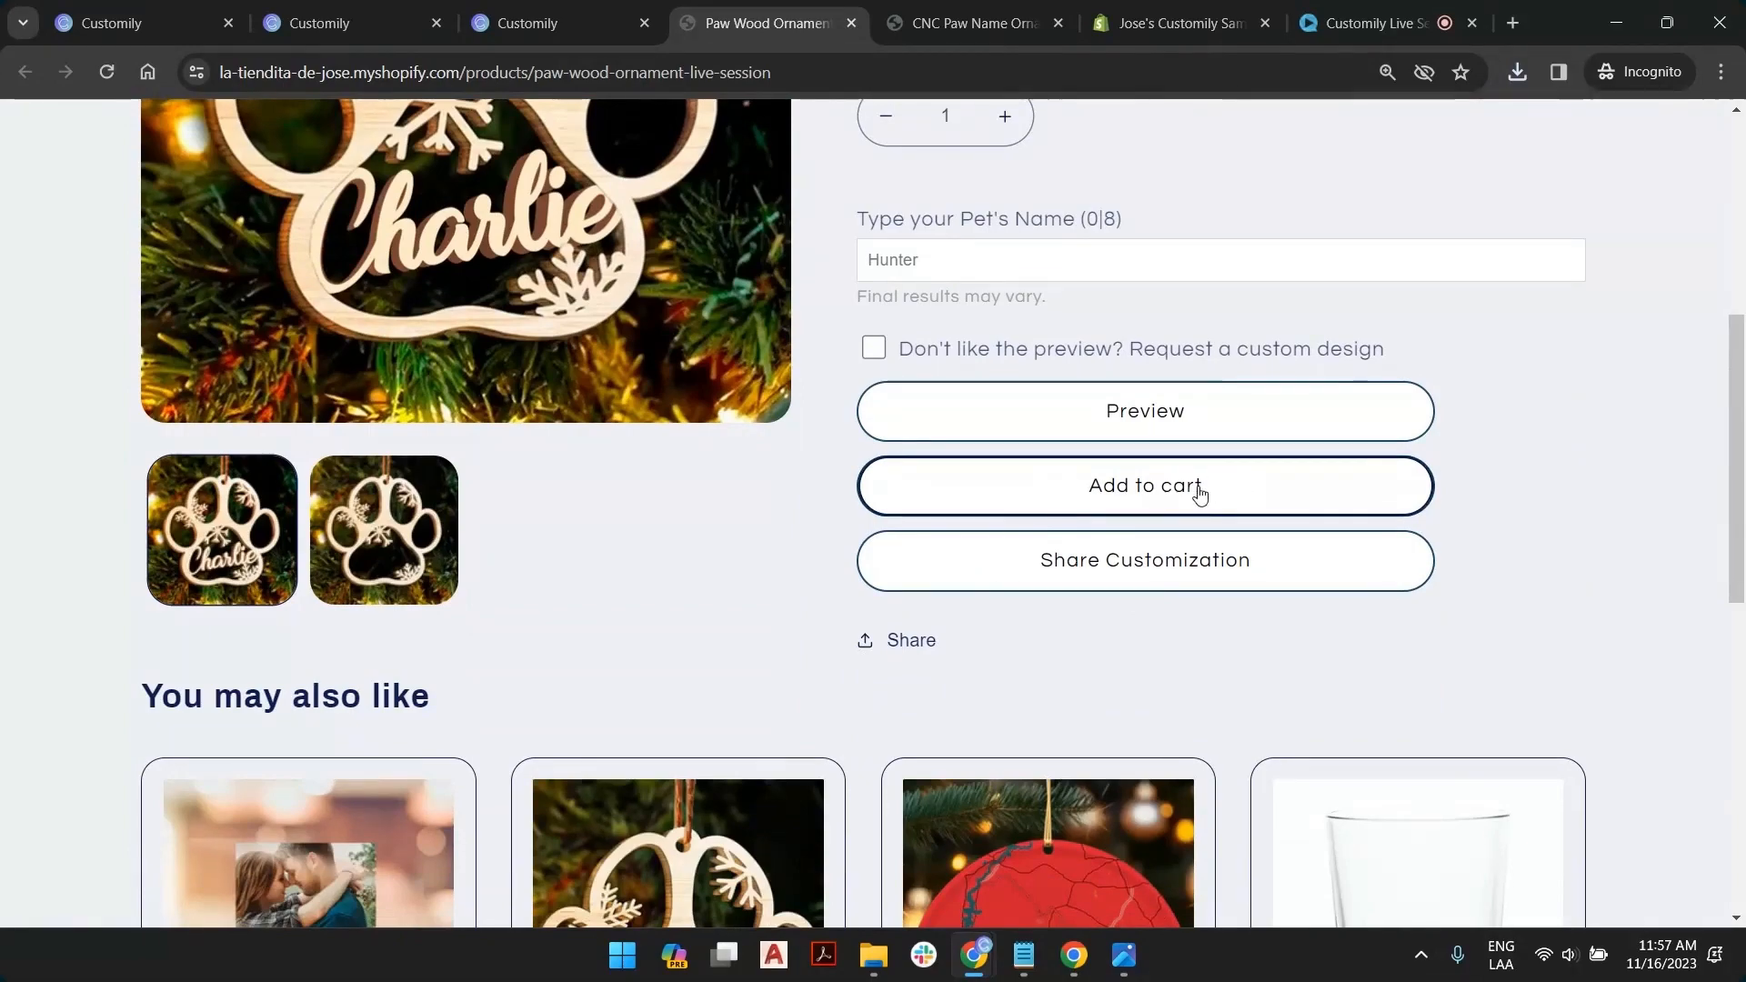
scroll(1200, 464, up, 4)
scroll(1107, 764, down, 2)
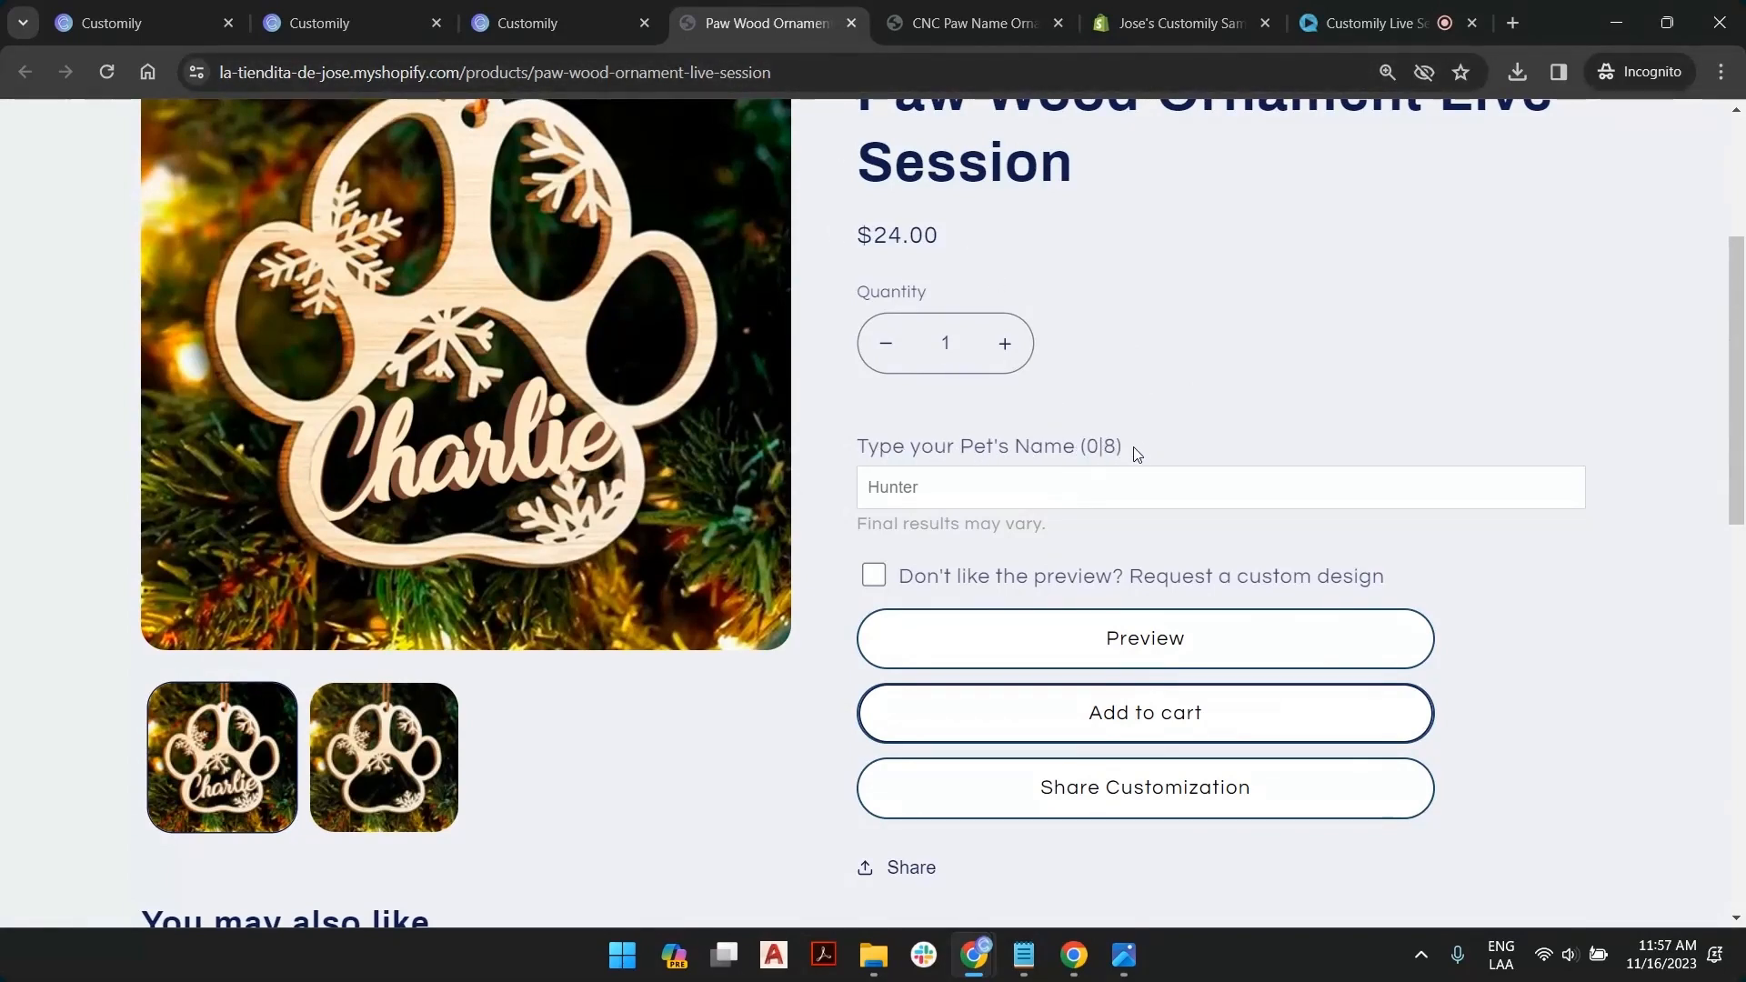
In the product's Paw Wood Ornament option set in Customily, make "Type your Pet's Name" required and save the set
click(281, 13)
click(205, 6)
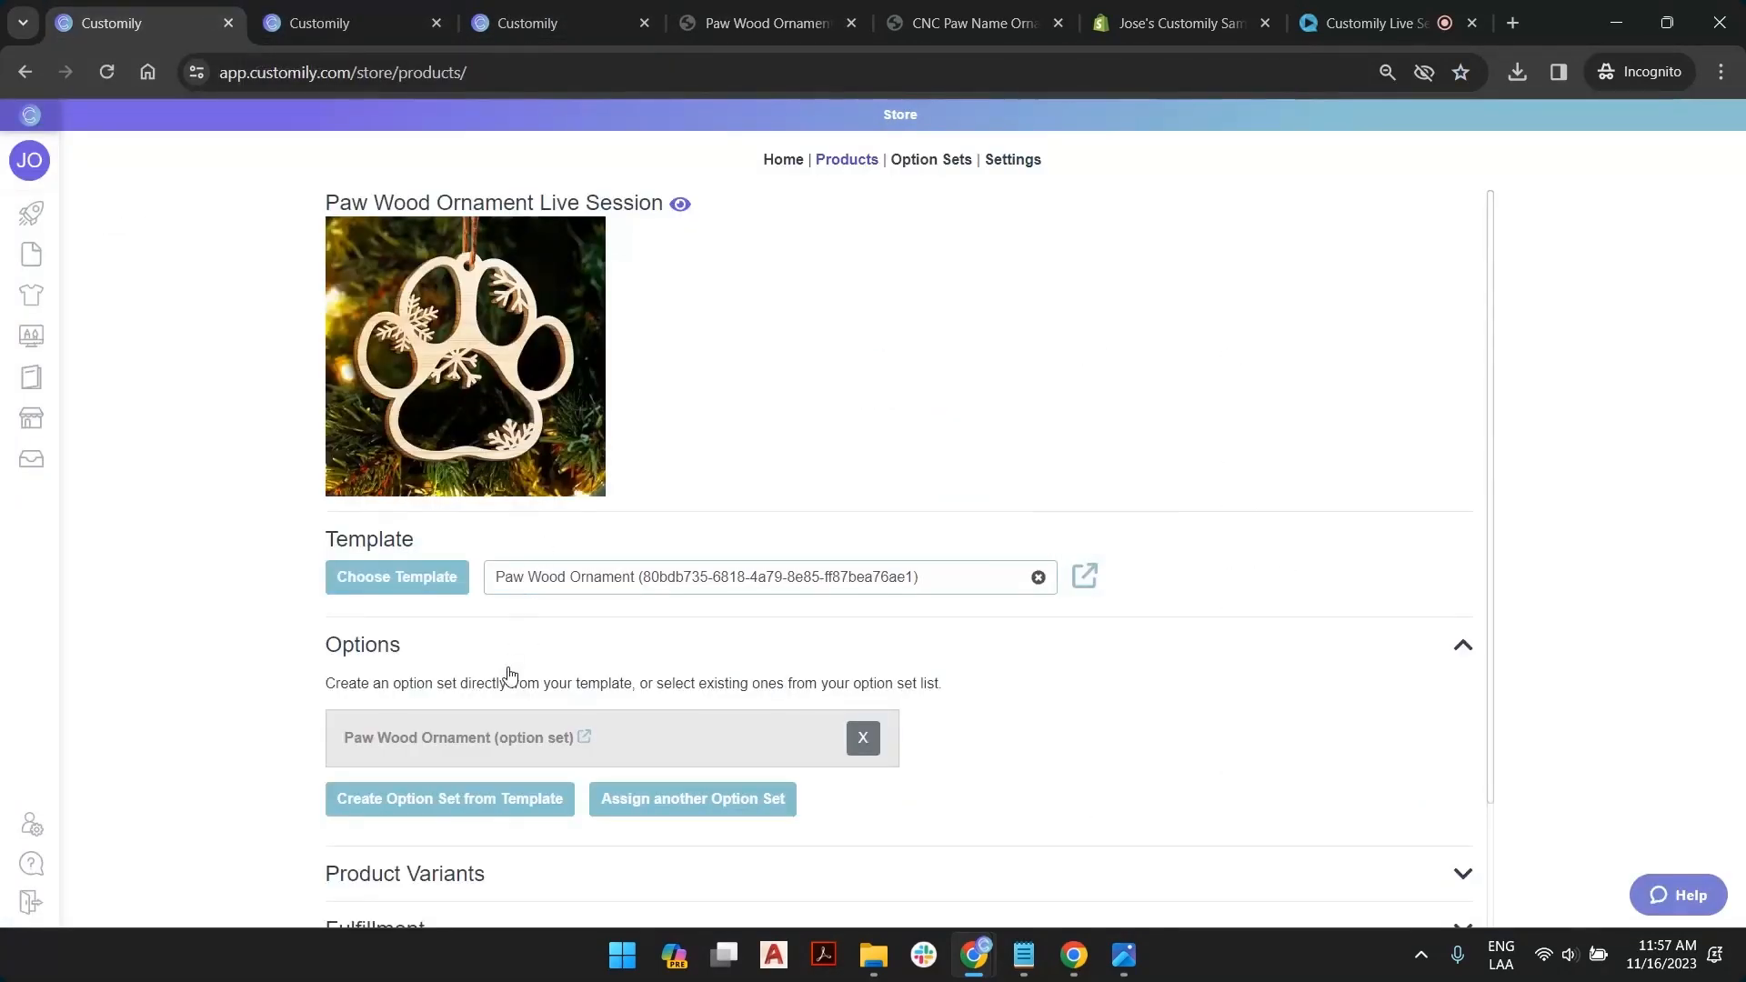
click(500, 738)
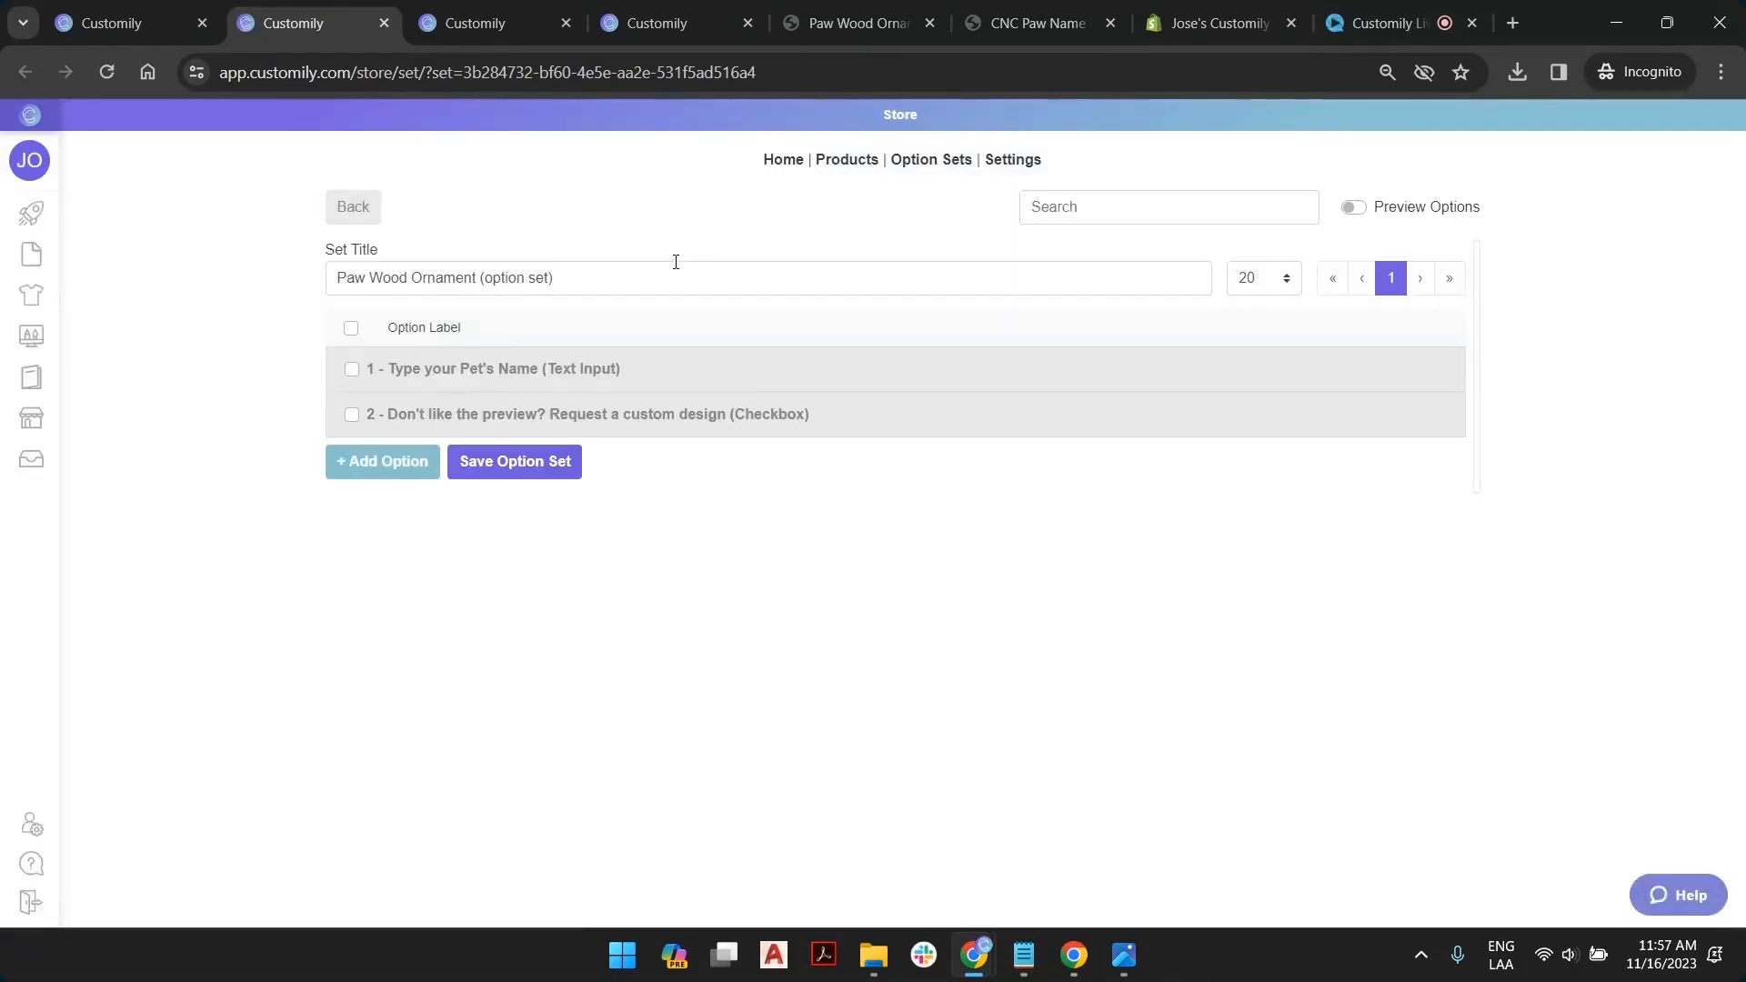
click(592, 373)
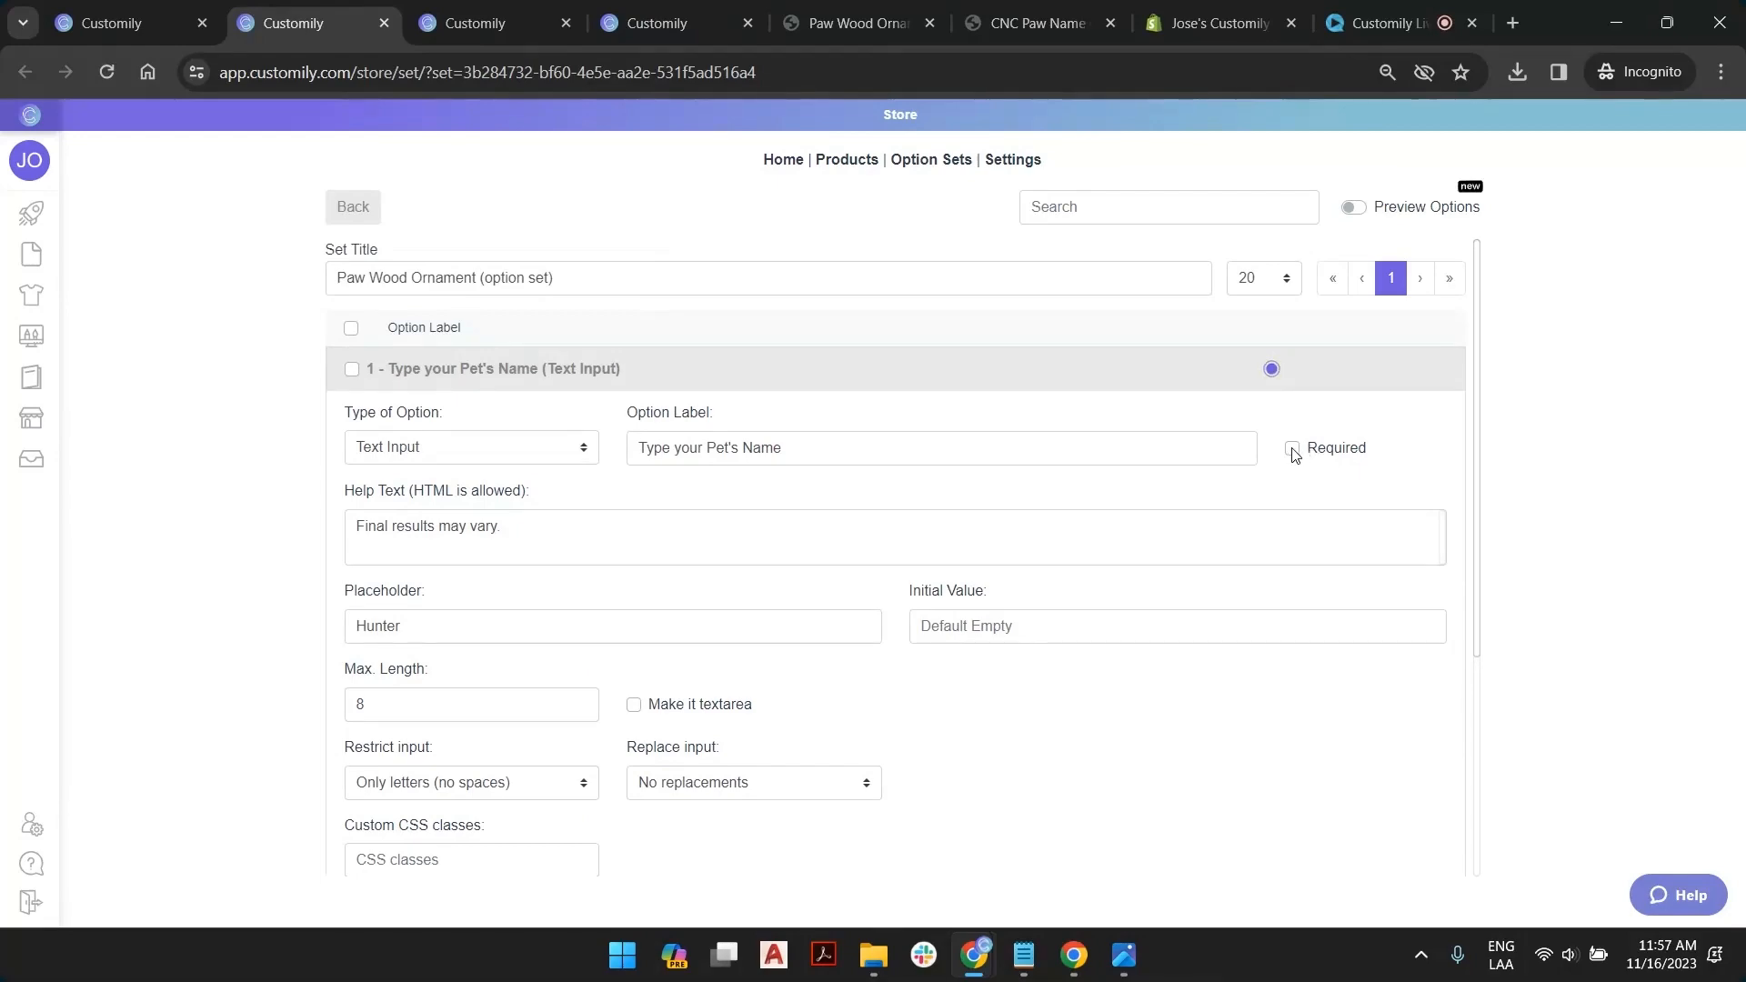
scroll(1115, 476, down, 4)
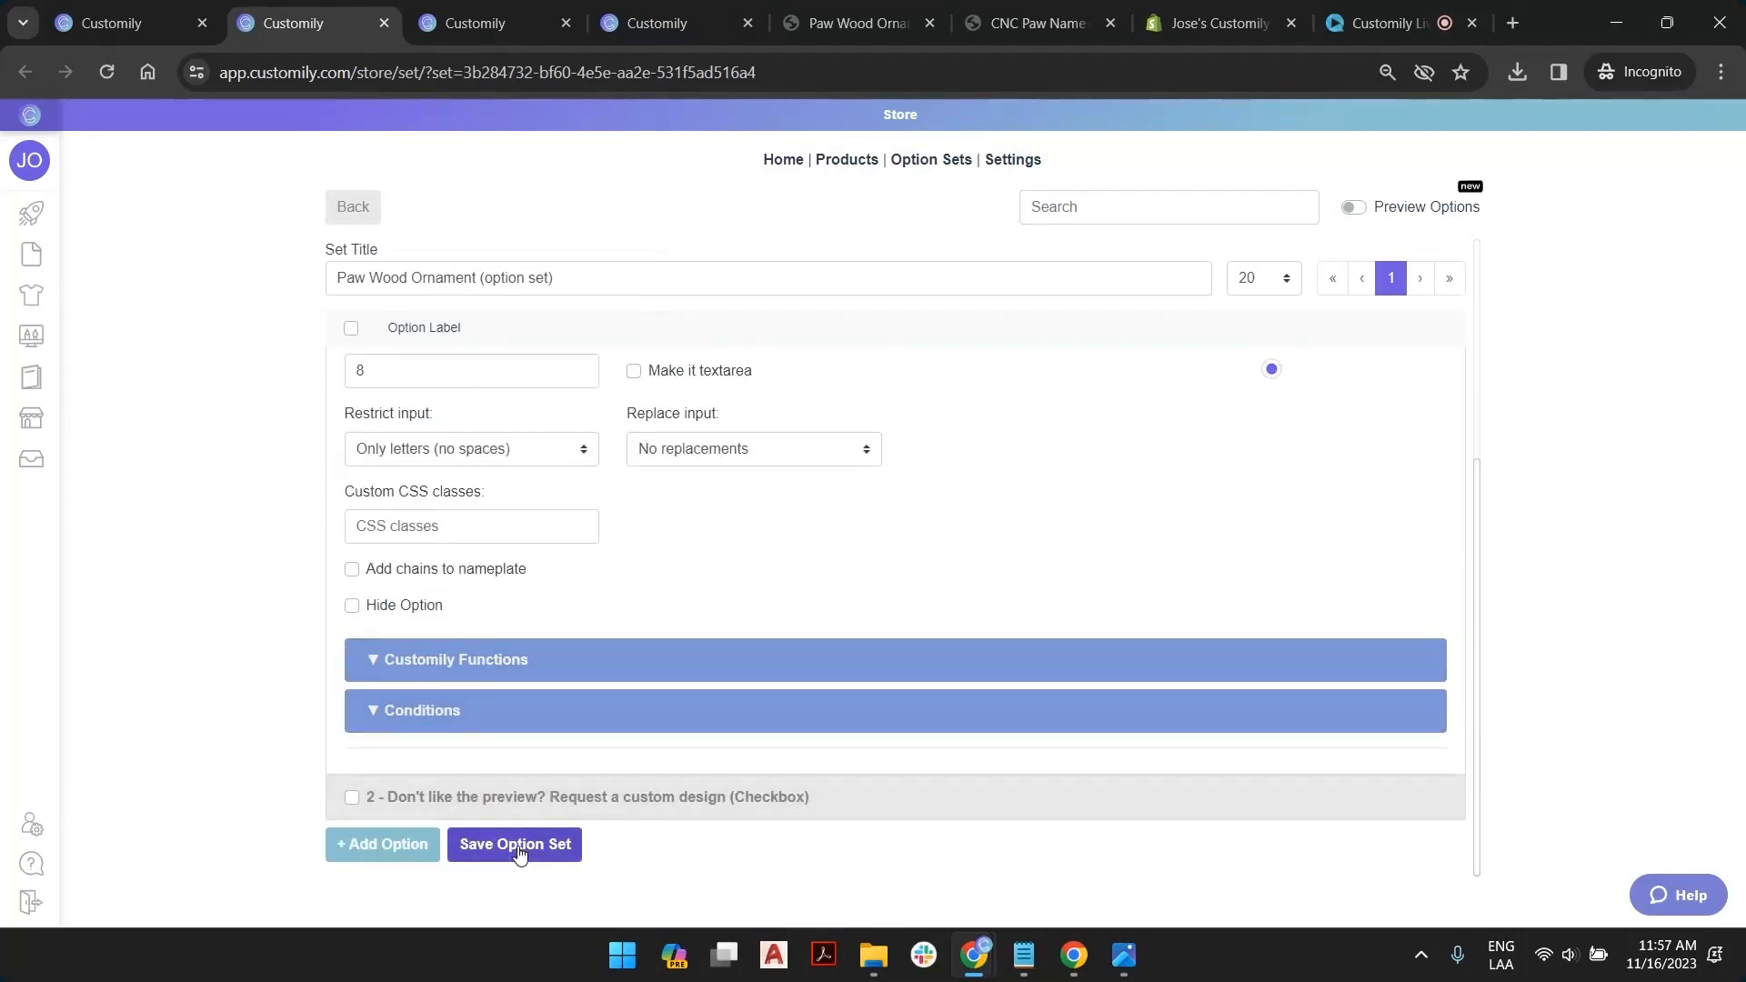
click(512, 844)
Reload the store's product page and try to add the ornament to the cart with the pet's name left empty
click(823, 20)
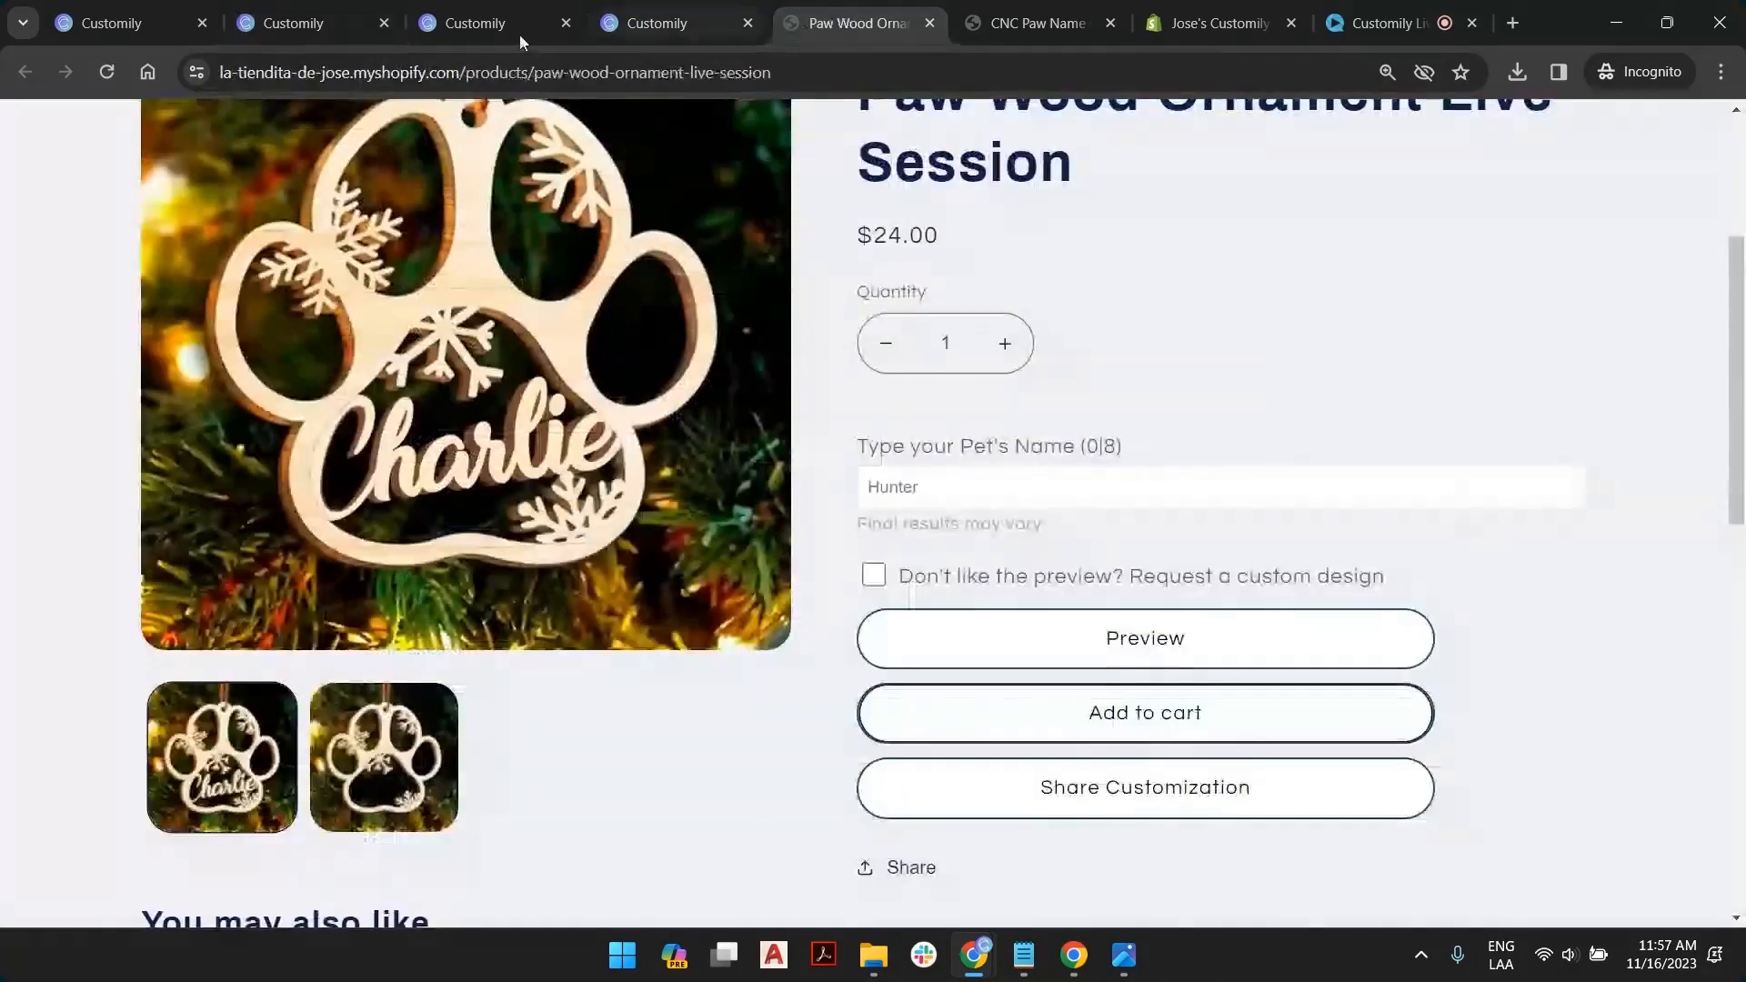
click(105, 73)
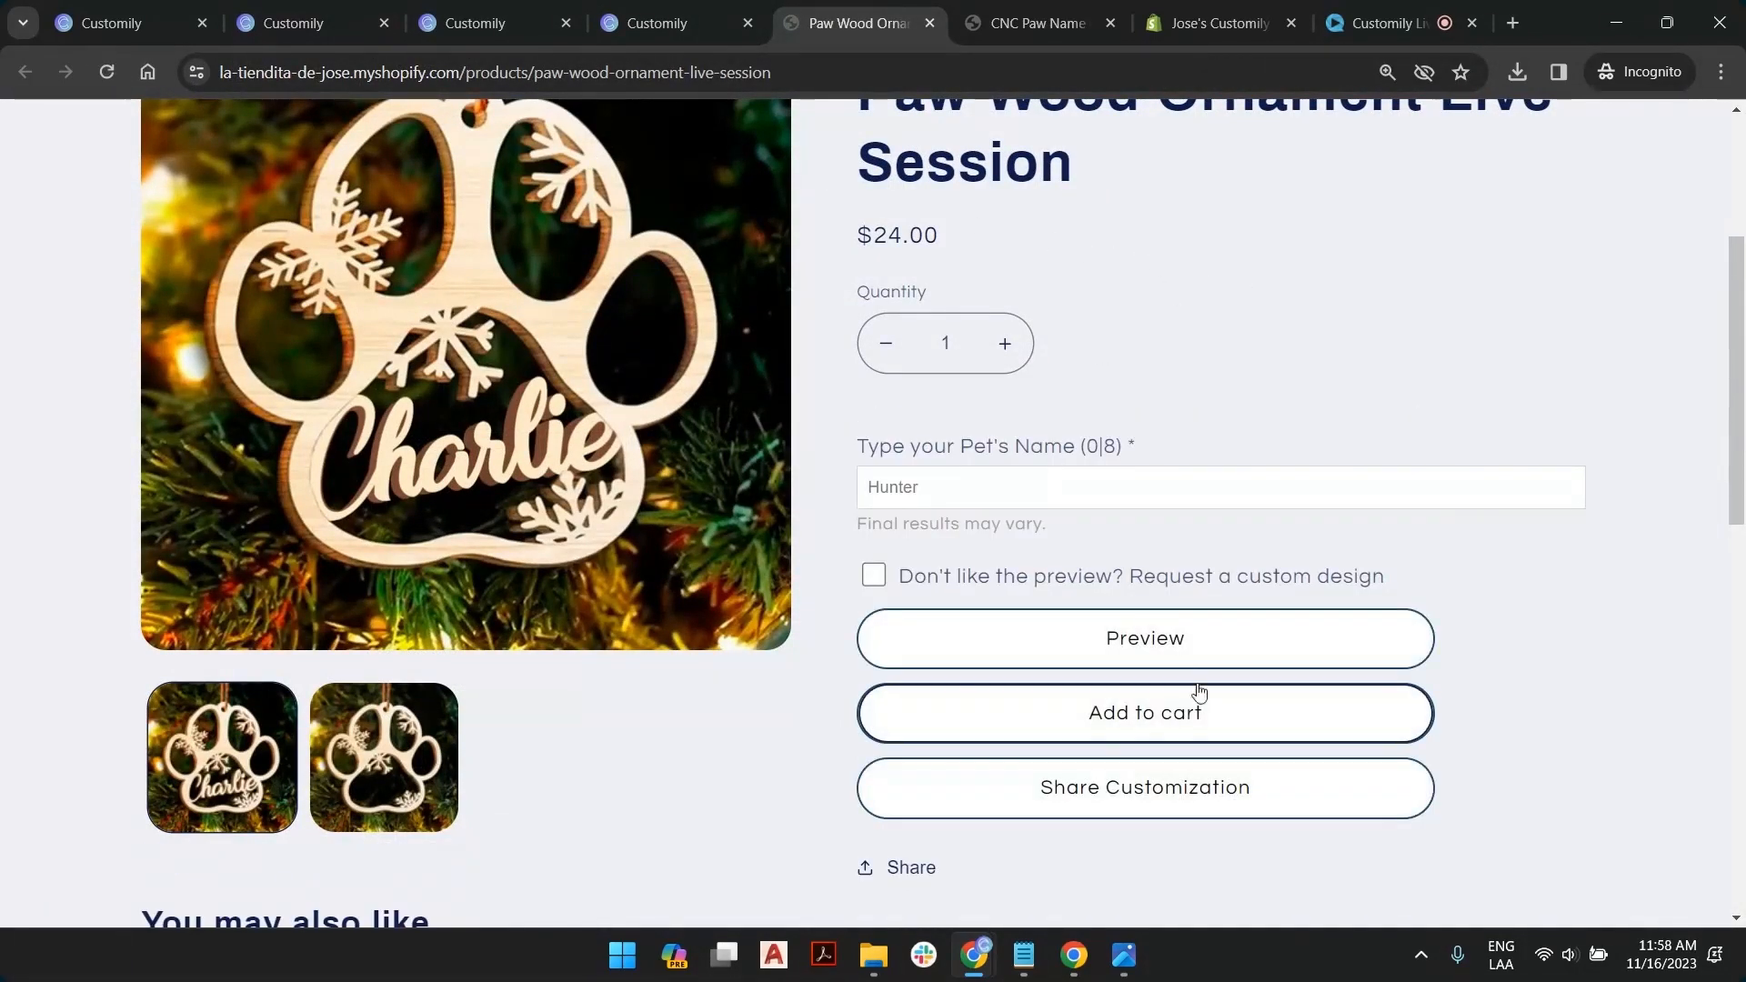
click(1173, 724)
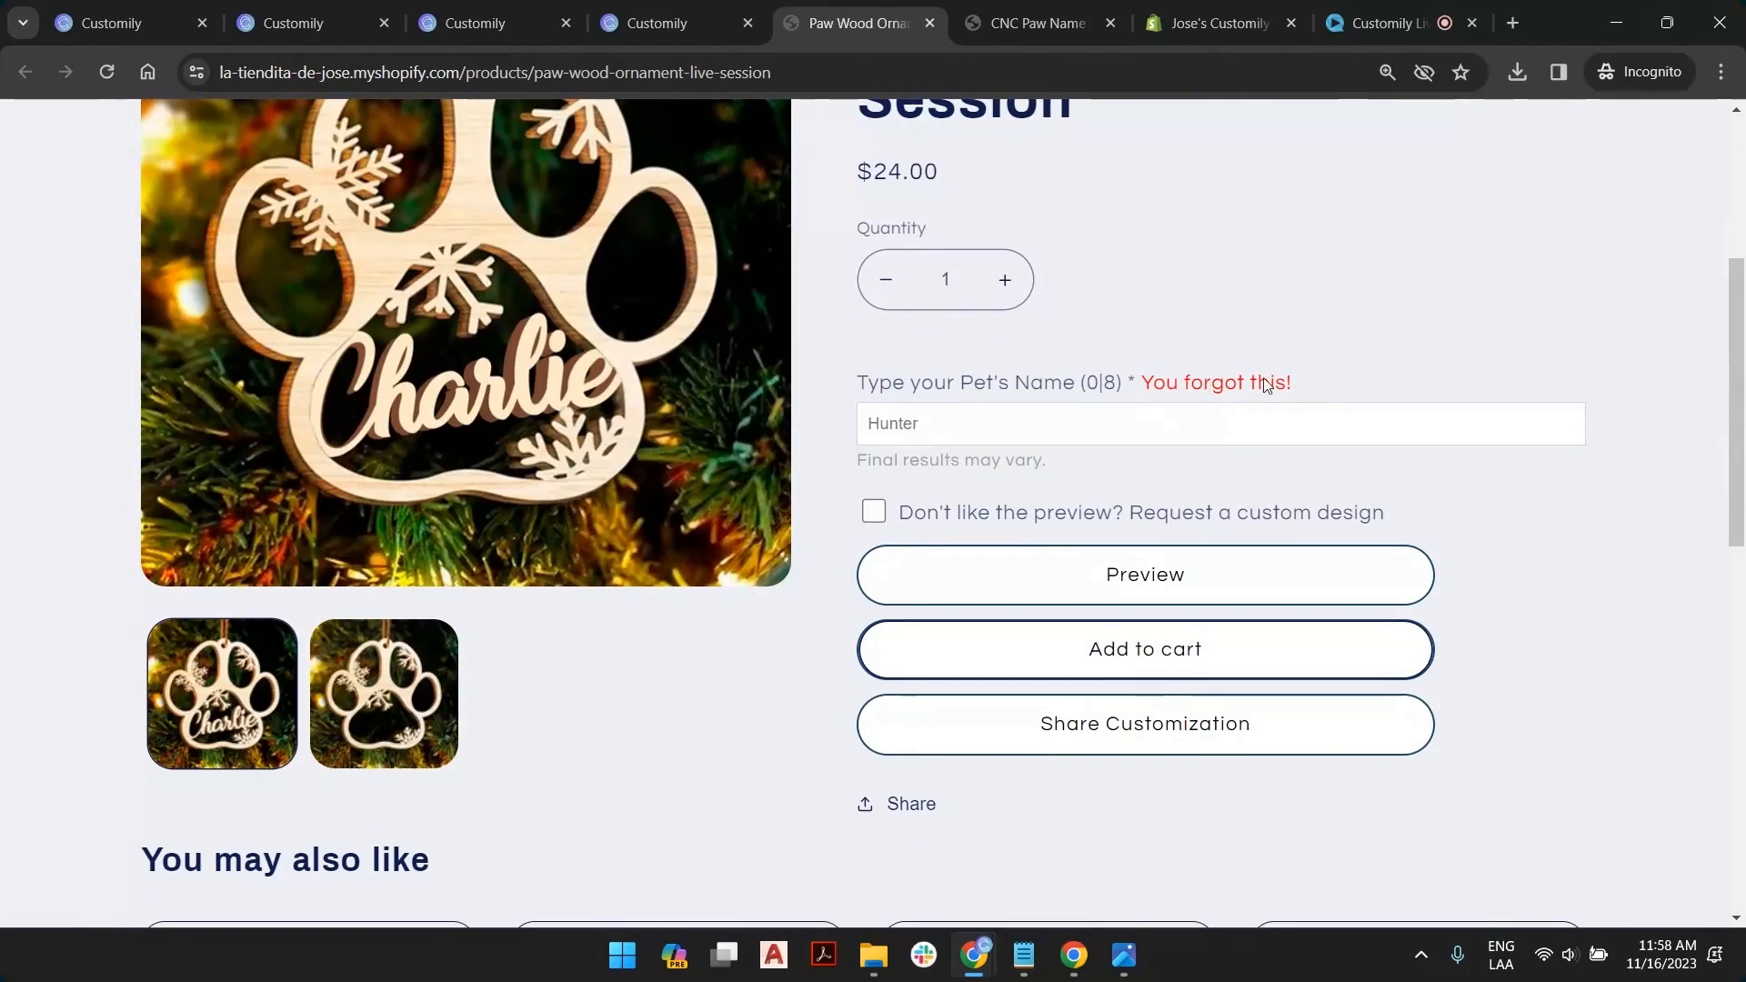